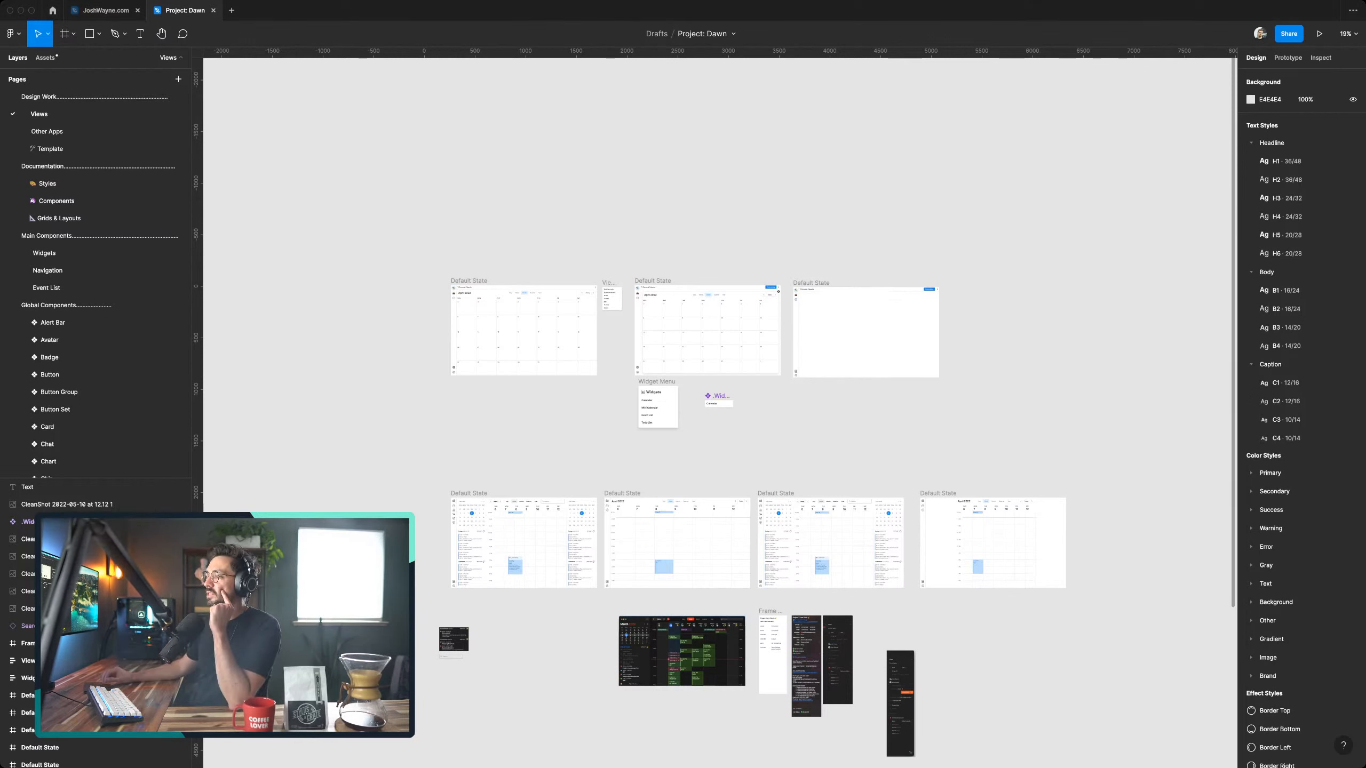
- Examine the calendar mockups on the Views page, focusing on the first week-view frame with its mini calendar and event lists
scroll(715, 409, "down", 5)
scroll(715, 409, "up", 3)
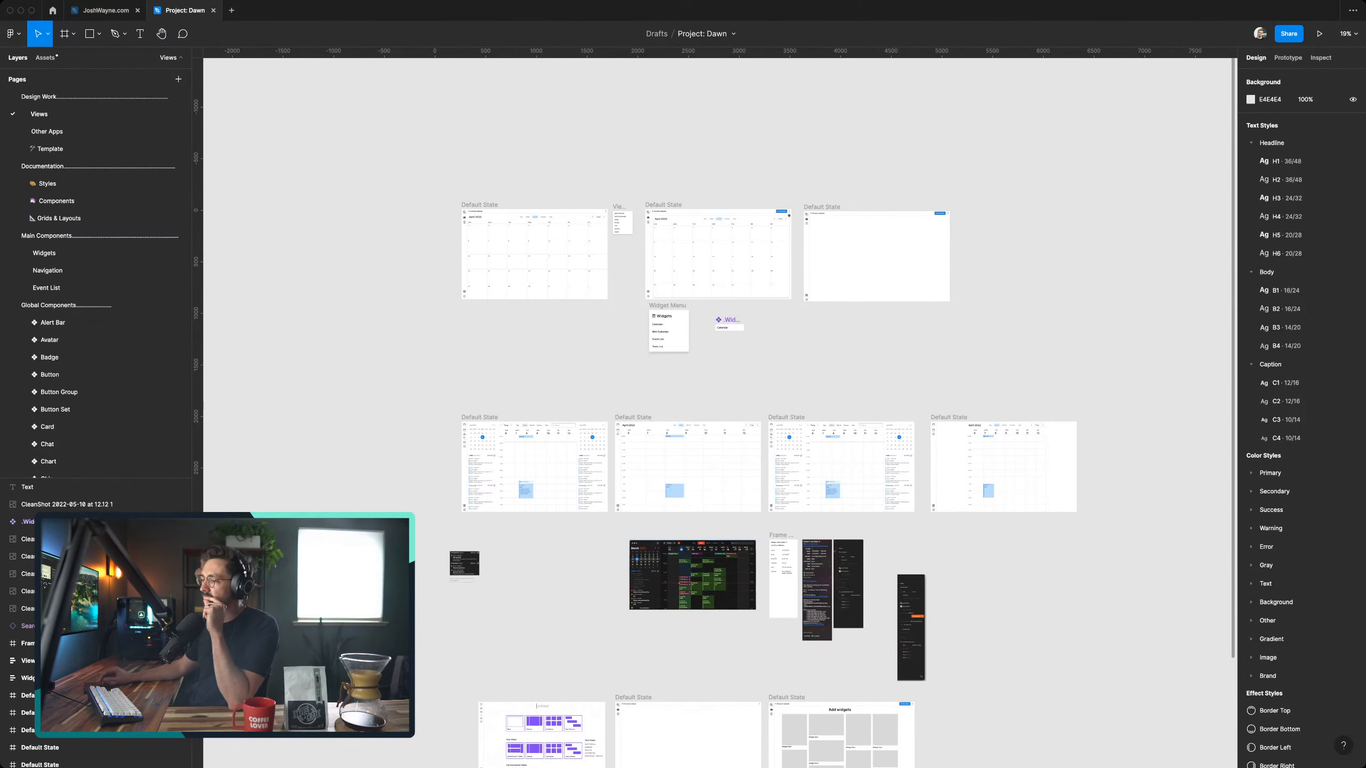
scroll(559, 468, "down", 1)
scroll(559, 468, "up", 1)
scroll(559, 468, "left", 1)
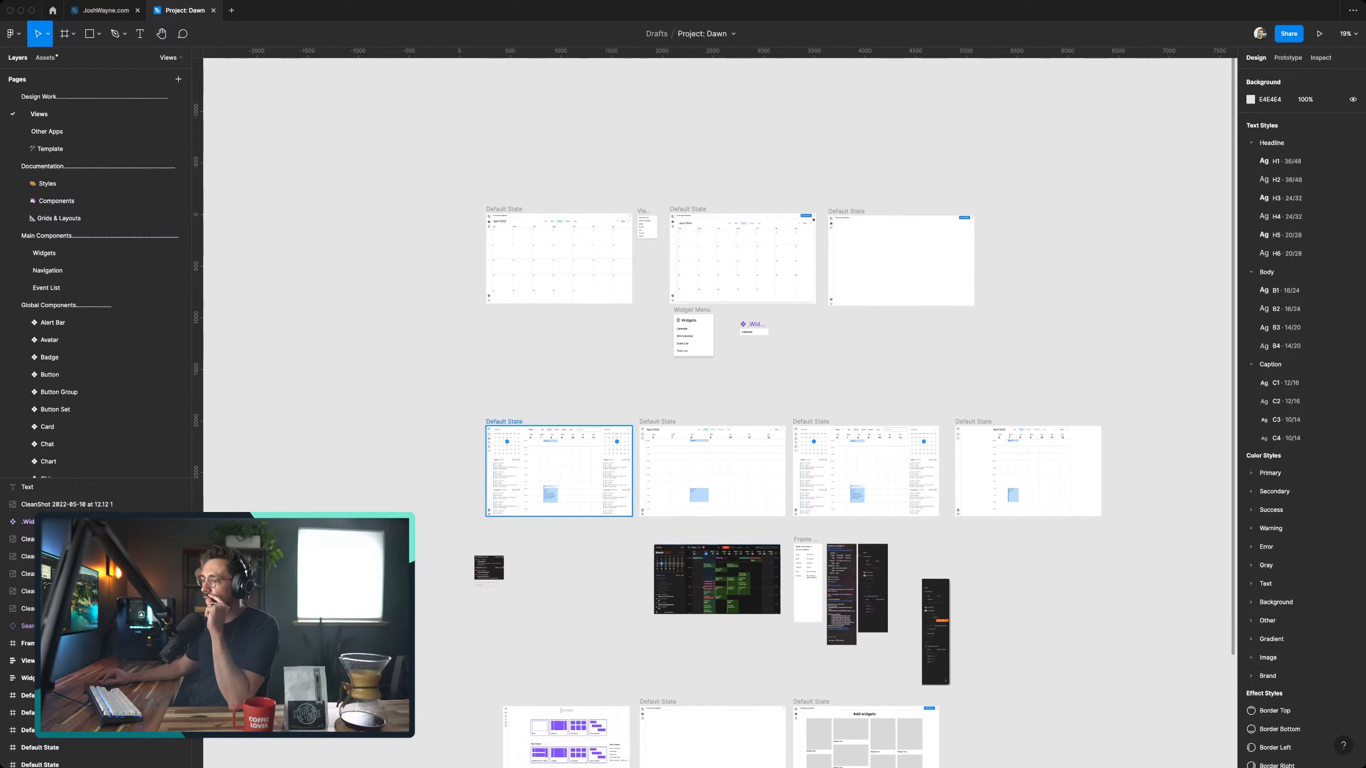
scroll(514, 479, "up", 10)
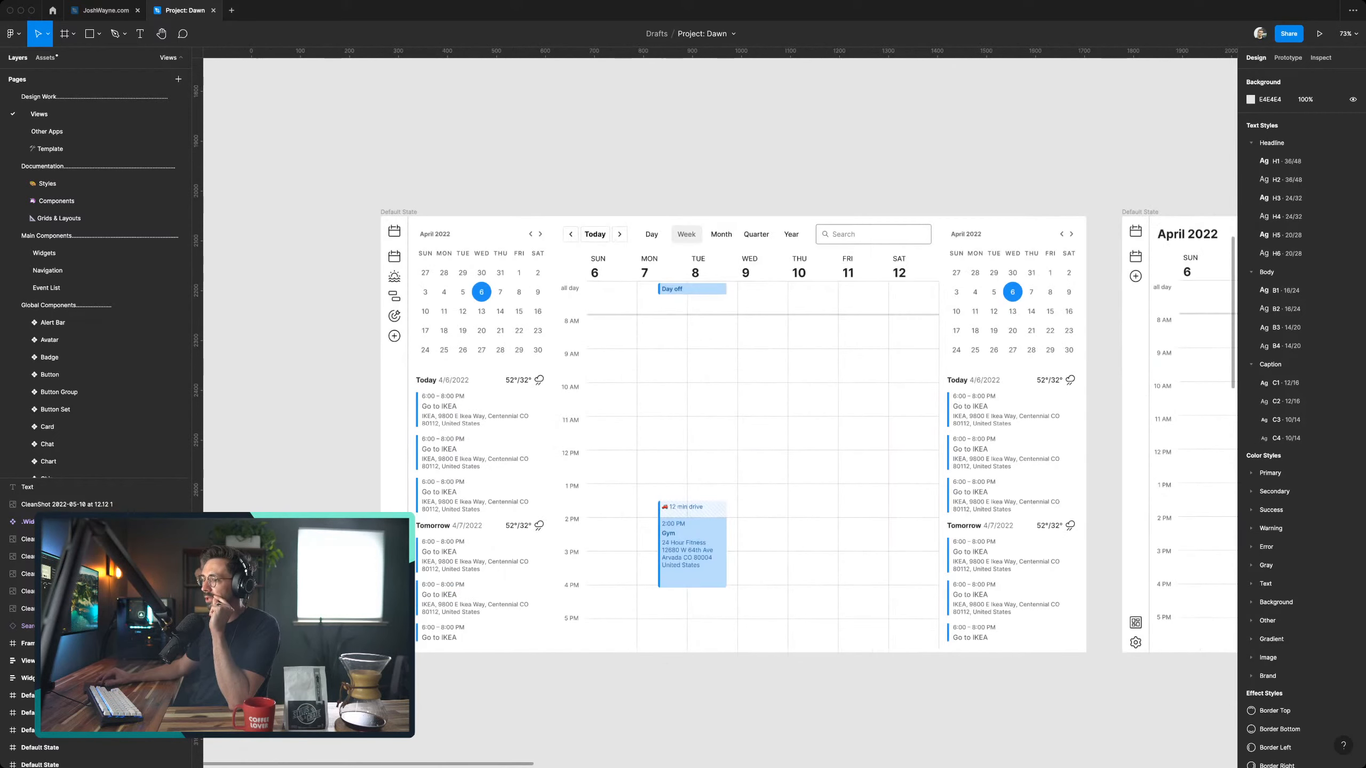
scroll(796, 574, "up", 5)
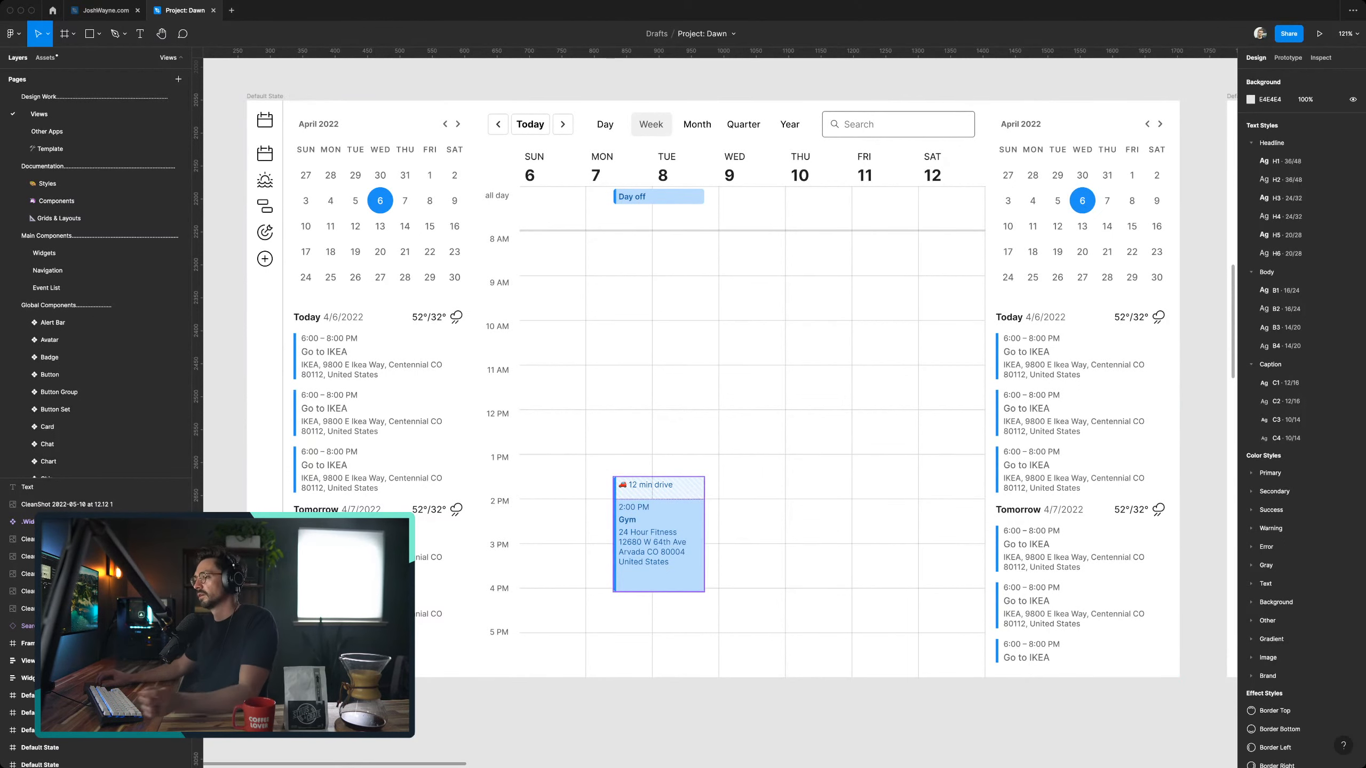
- Try moving the 2:00 PM Gym event within the first week-view frame, undo the move and clear the selection
left_click(660, 538)
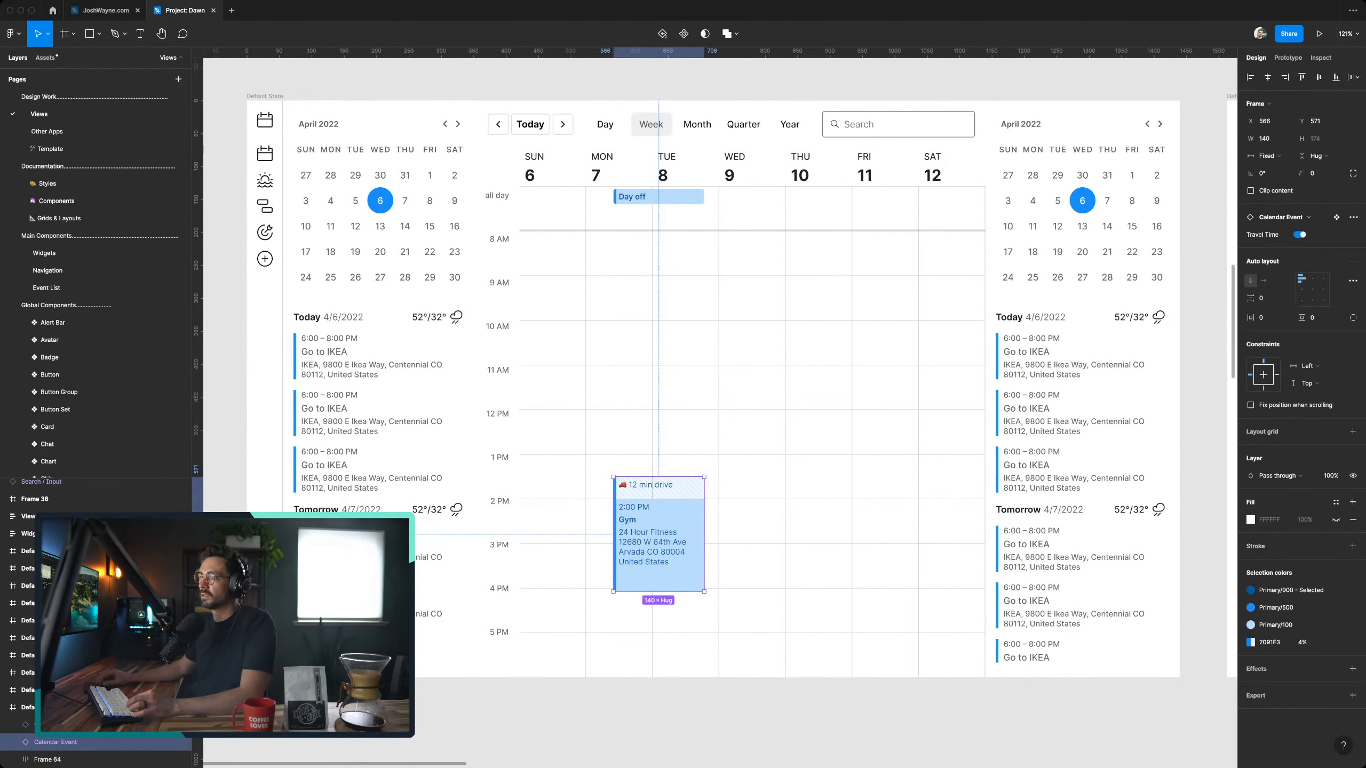
scroll(820, 469, "down", 5)
scroll(820, 469, "right", 9)
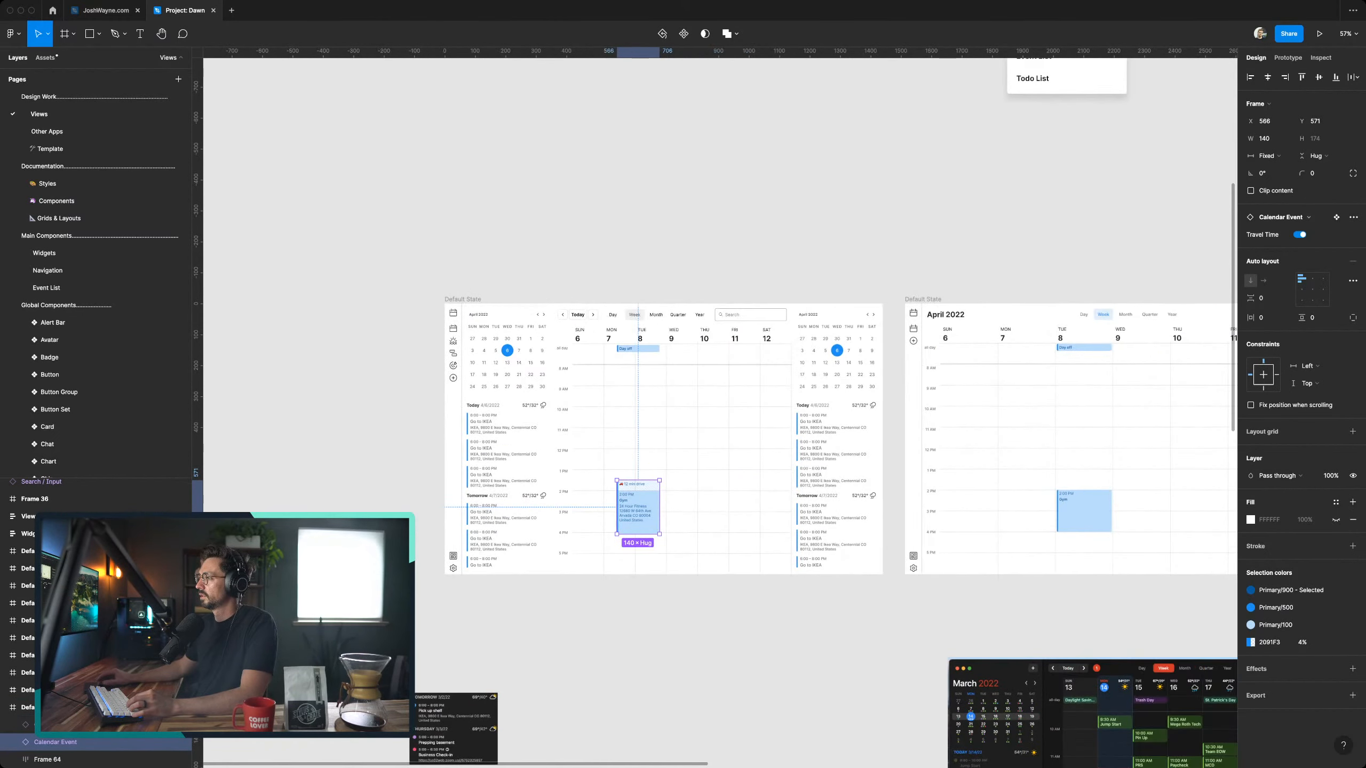
scroll(820, 470, "left", 10)
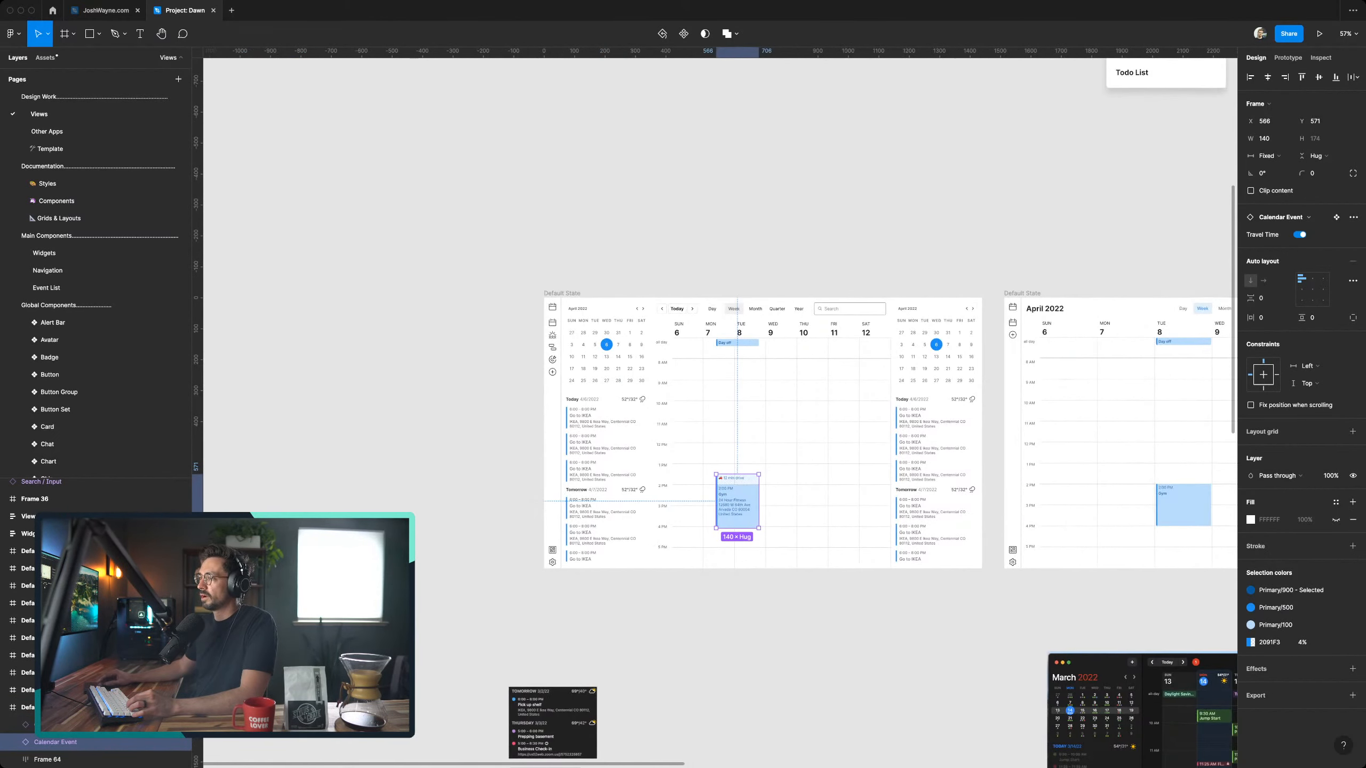
scroll(812, 468, "up", 9)
scroll(812, 468, "left", 2)
scroll(779, 505, "down", 6)
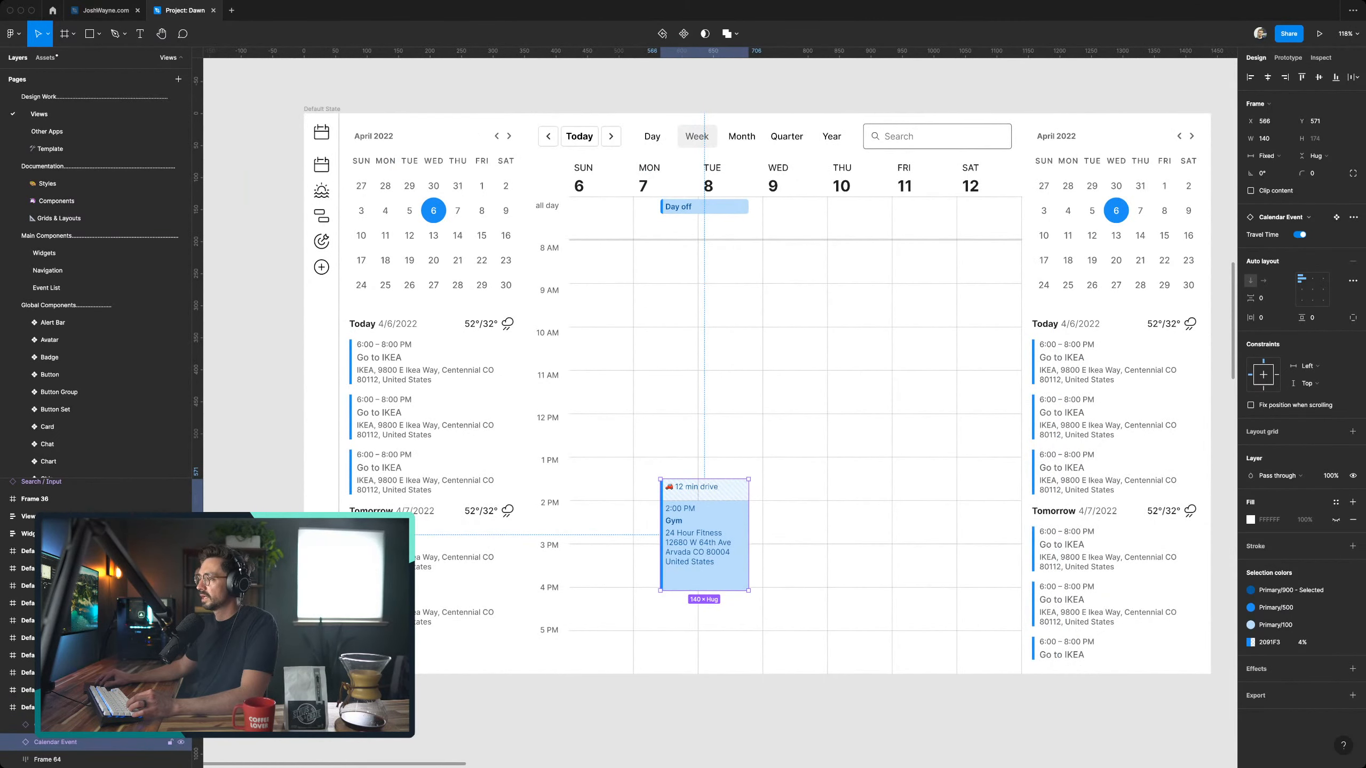
left_click_drag(704, 534, 742, 522)
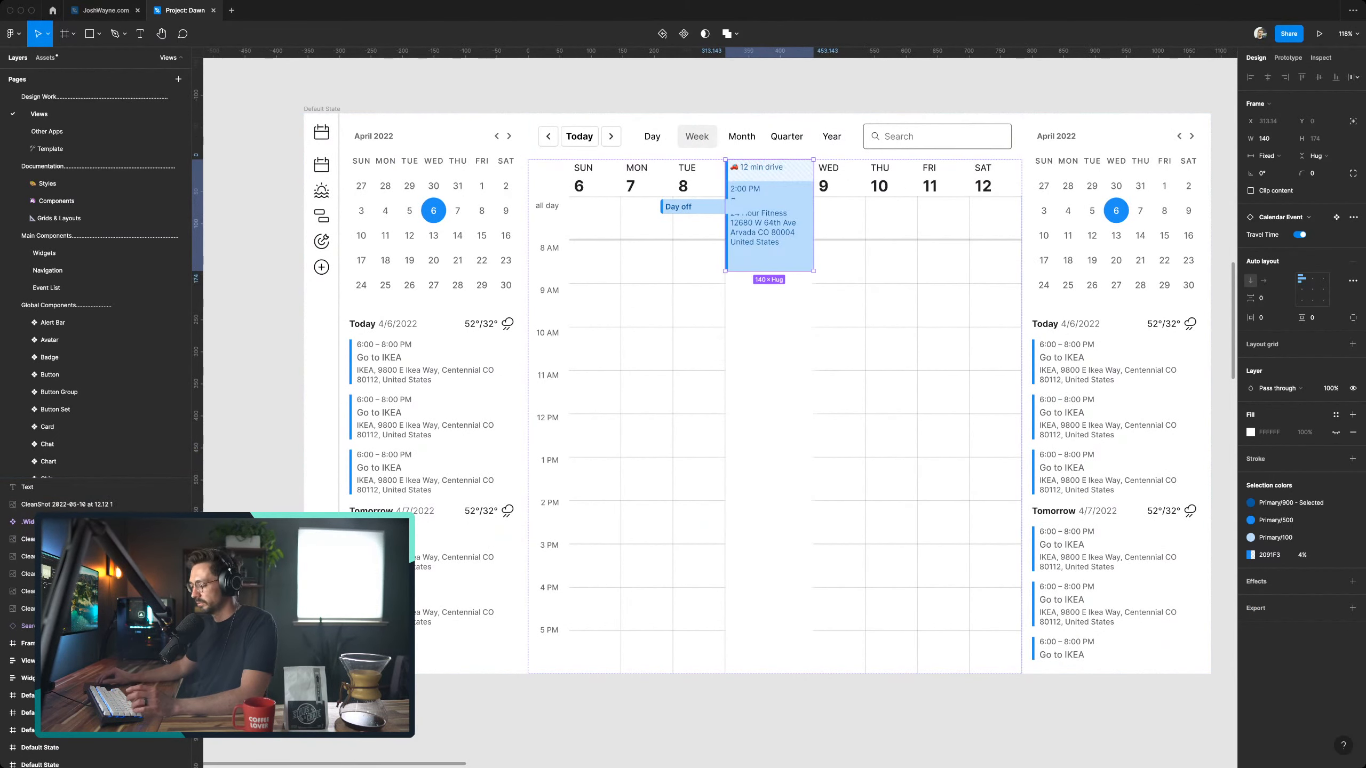
key("ctrl+z")
key("Escape")
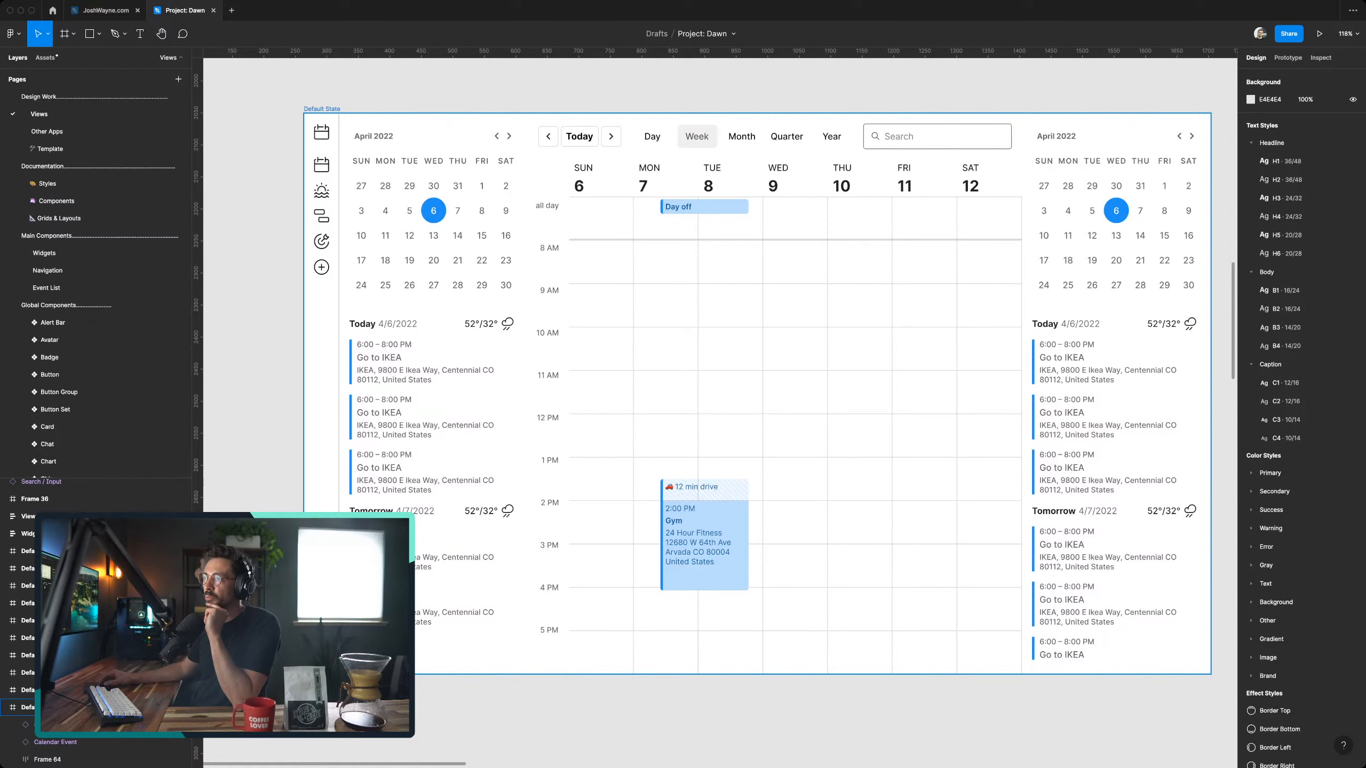
key("Escape")
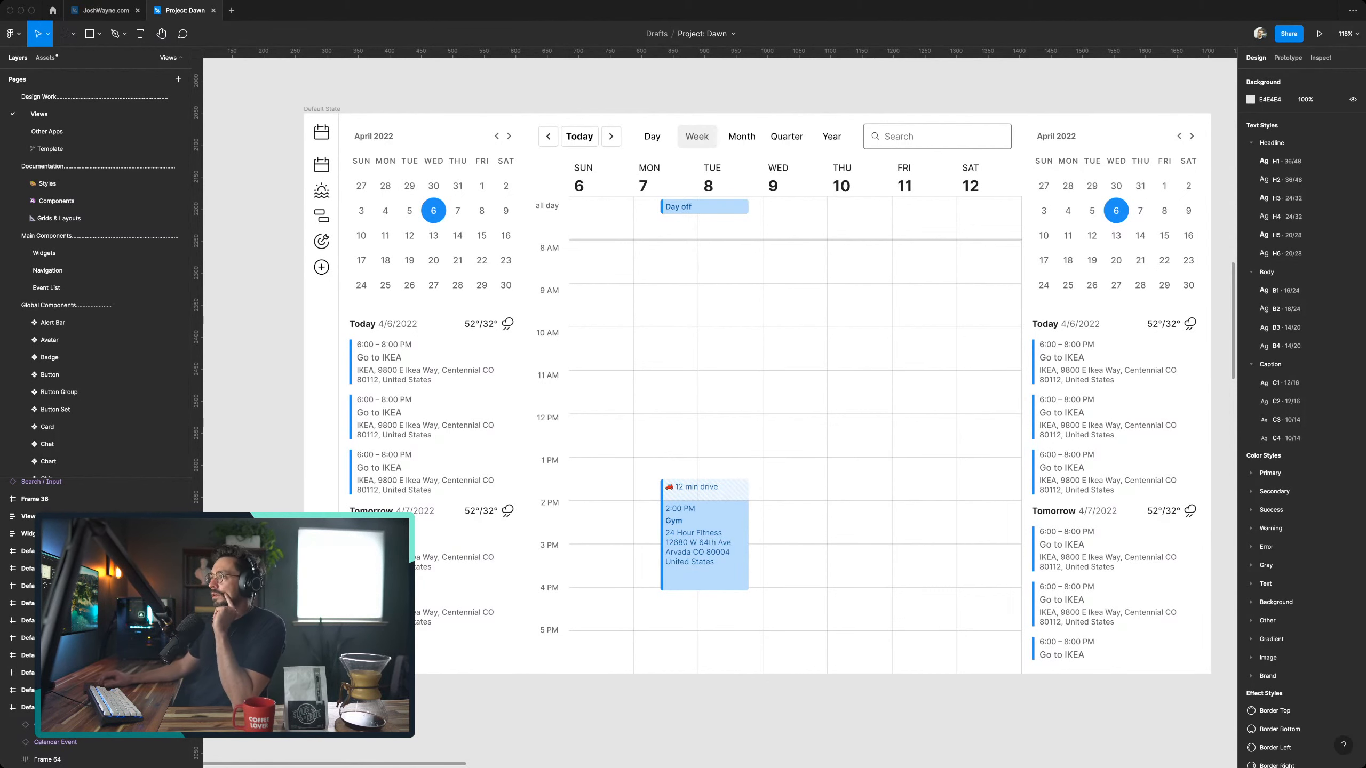
- Examine the other week-view mockups, the view template frame, and the Personal Calendar frames with the Add widgets layouts
scroll(719, 387, "right", 1)
scroll(720, 388, "down", 1)
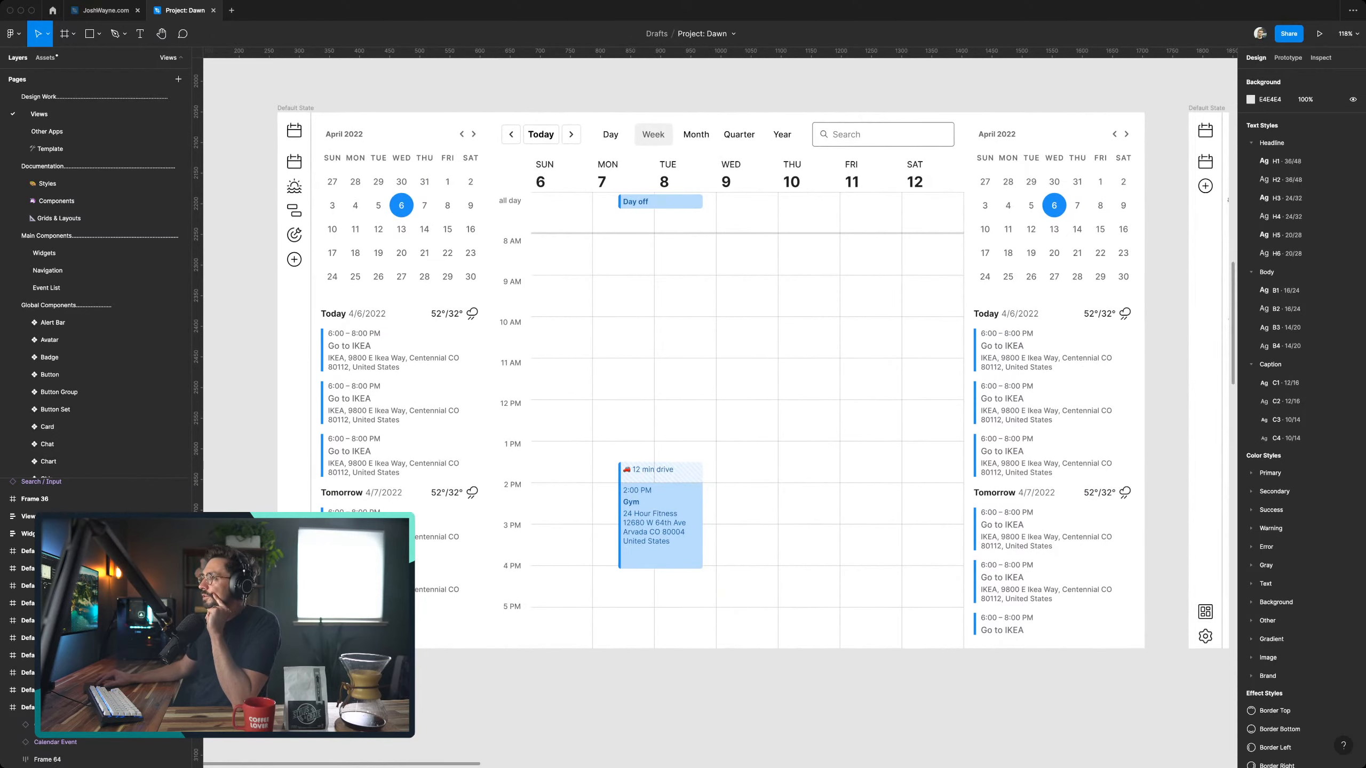
scroll(720, 387, "down", 1)
scroll(720, 387, "down", 5)
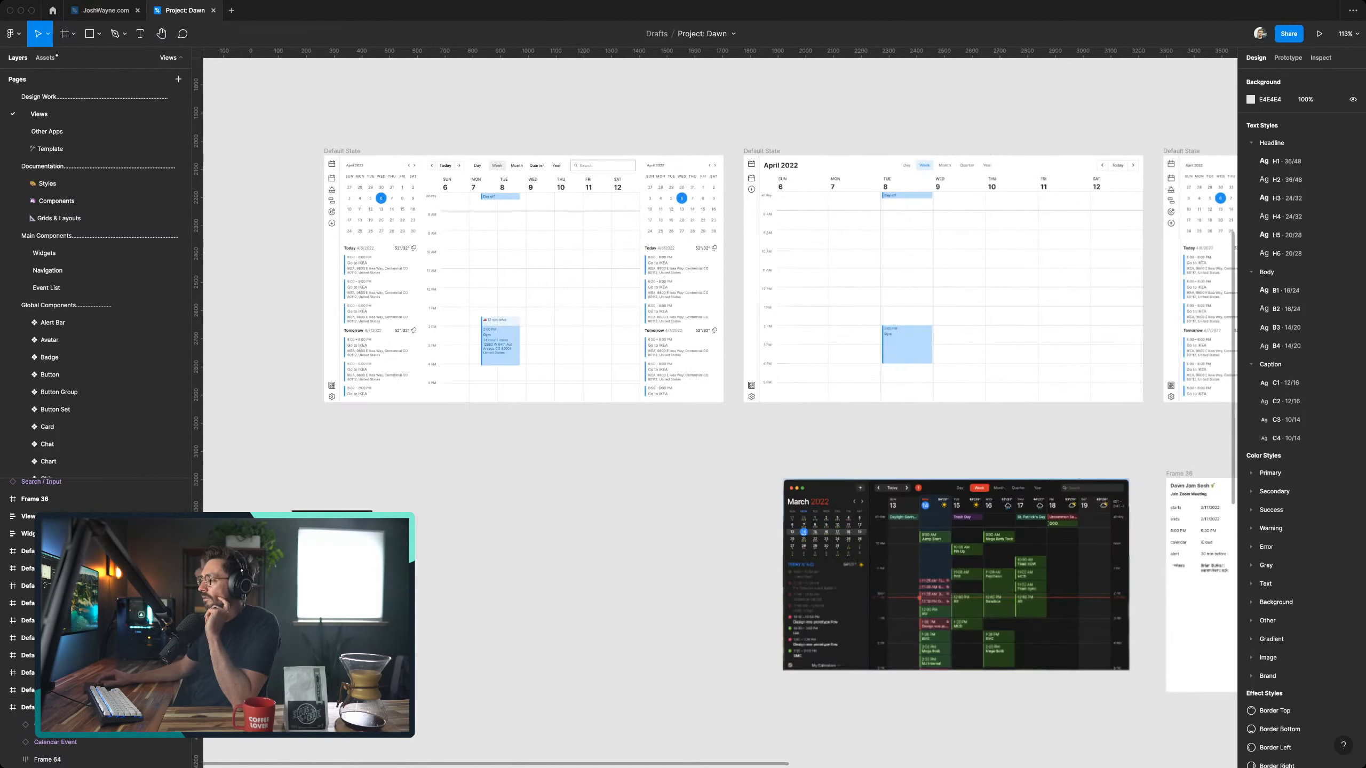
scroll(720, 387, "down", 6)
scroll(719, 387, "down", 8)
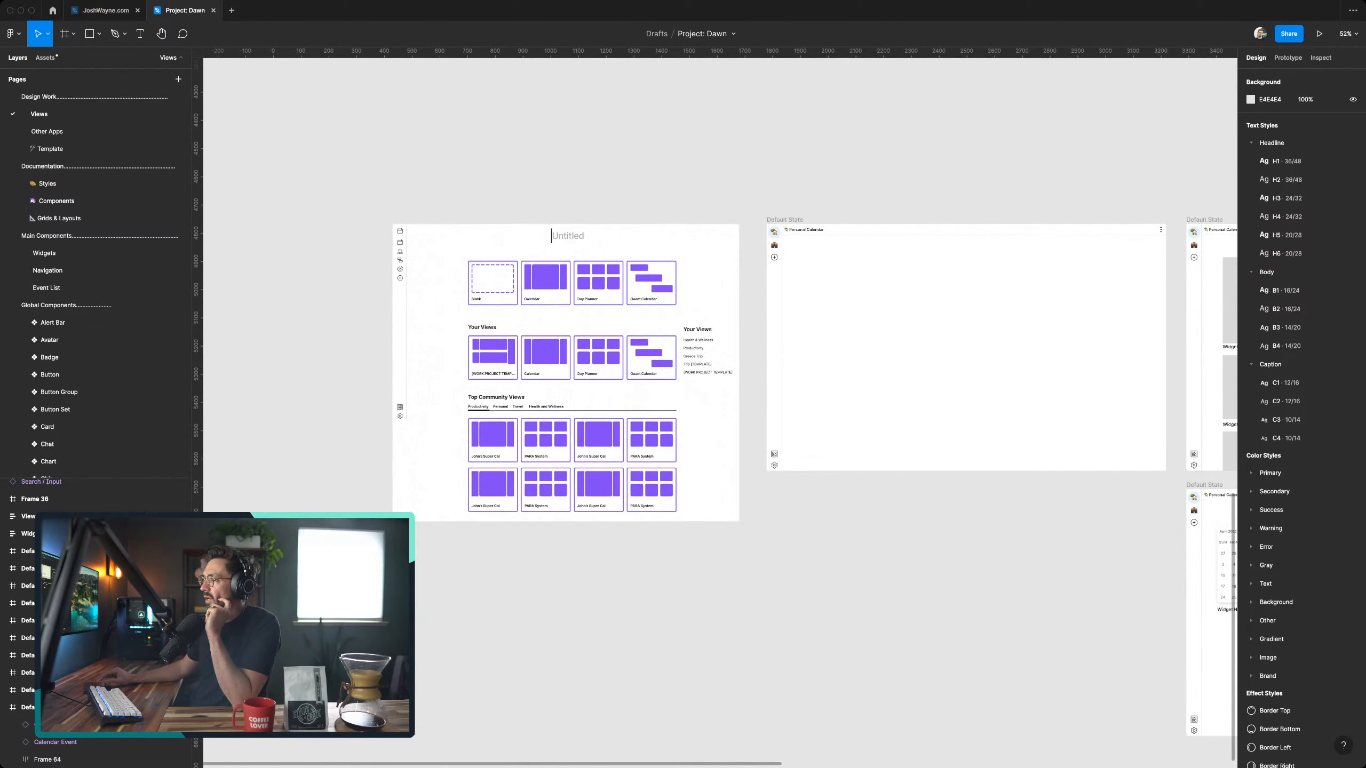
scroll(720, 388, "right", 2)
scroll(720, 387, "right", 5)
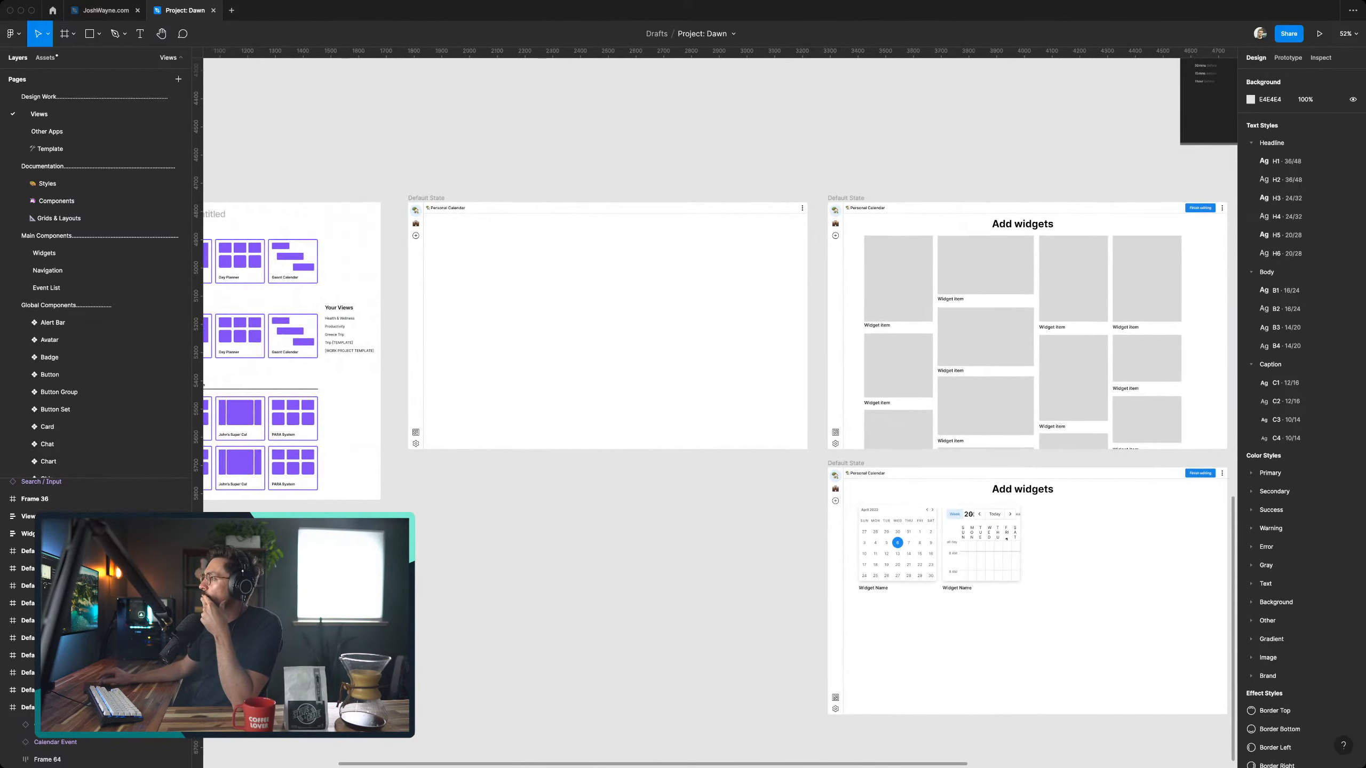
scroll(720, 388, "left", 8)
scroll(719, 387, "down", 1)
scroll(720, 408, "up", 17)
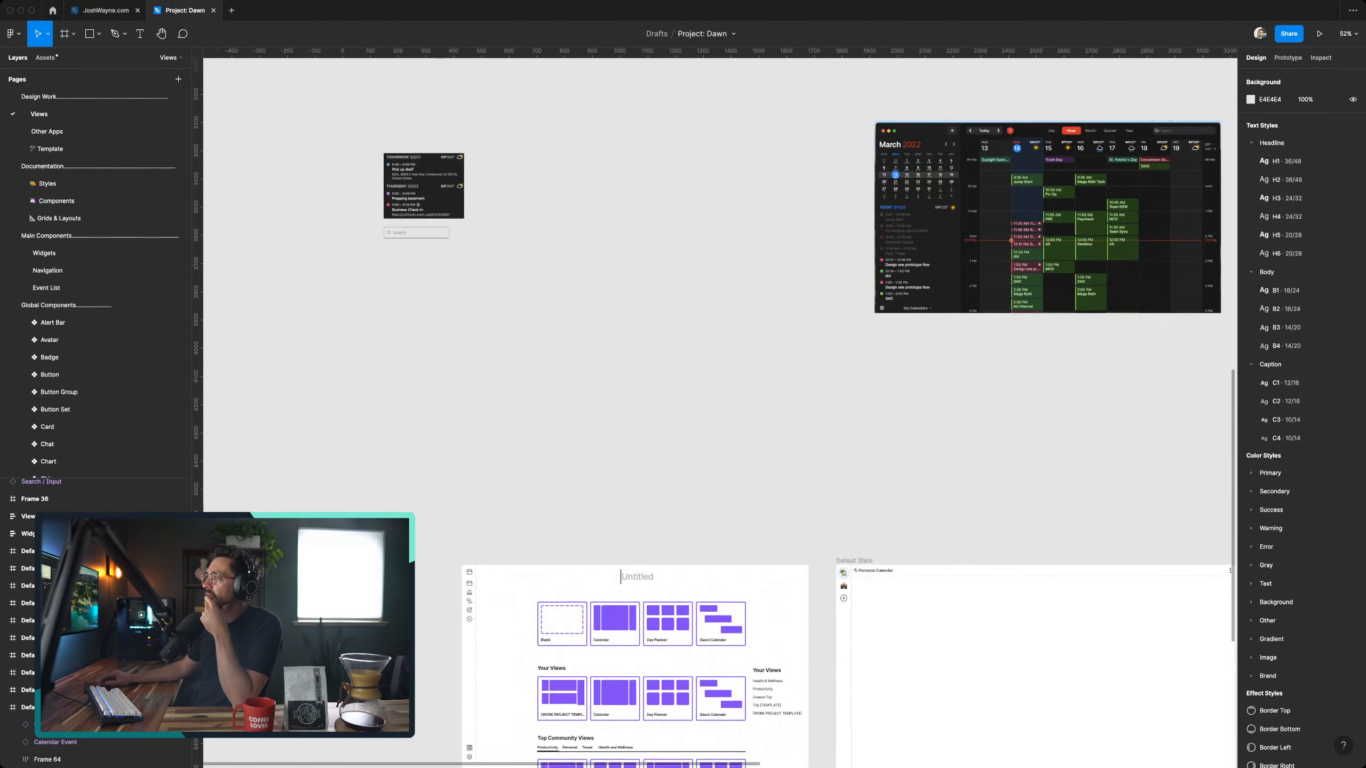
- Examine the third week-view frame closely, including its icon sidebar, mini calendars, event lists and week grid
scroll(721, 409, "right", 11)
scroll(721, 409, "right", 9)
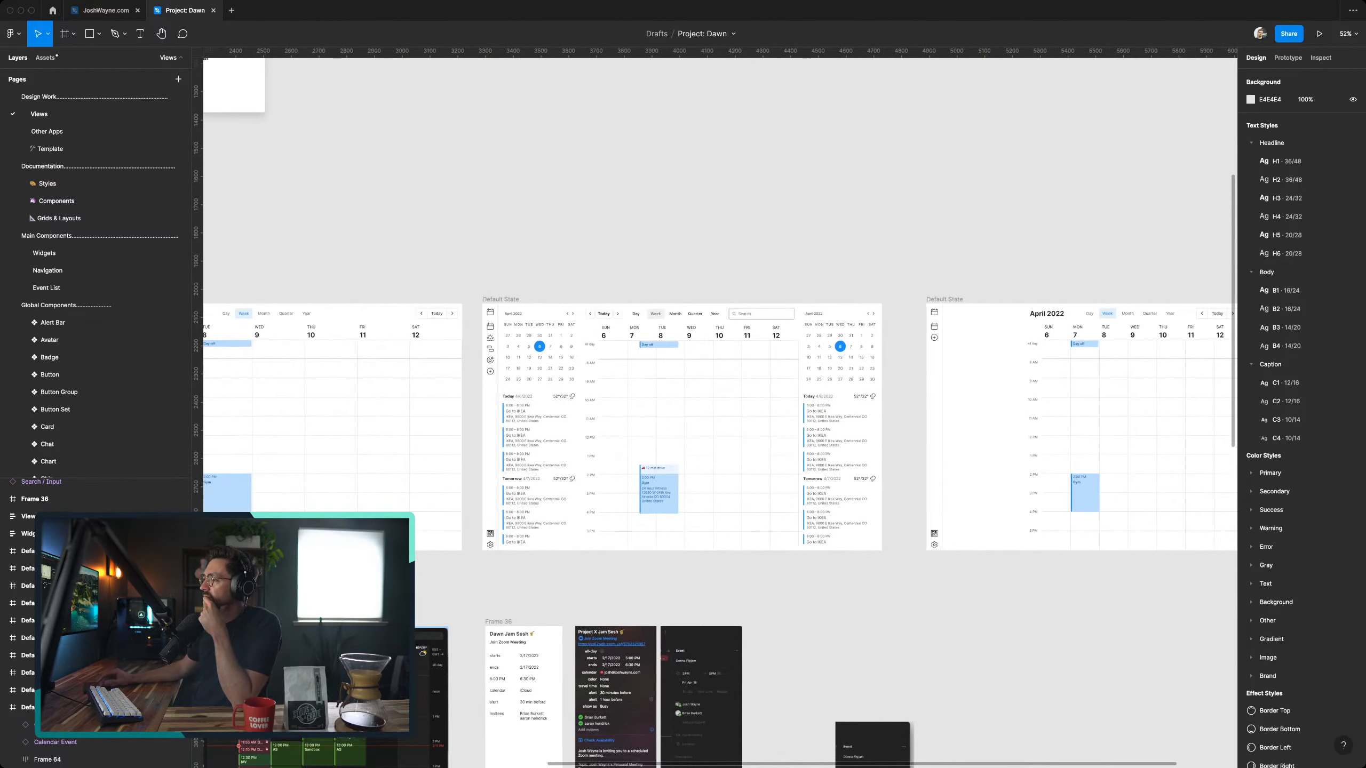
scroll(721, 409, "down", 2)
scroll(410, 207, "left", 3)
scroll(410, 207, "up", 4)
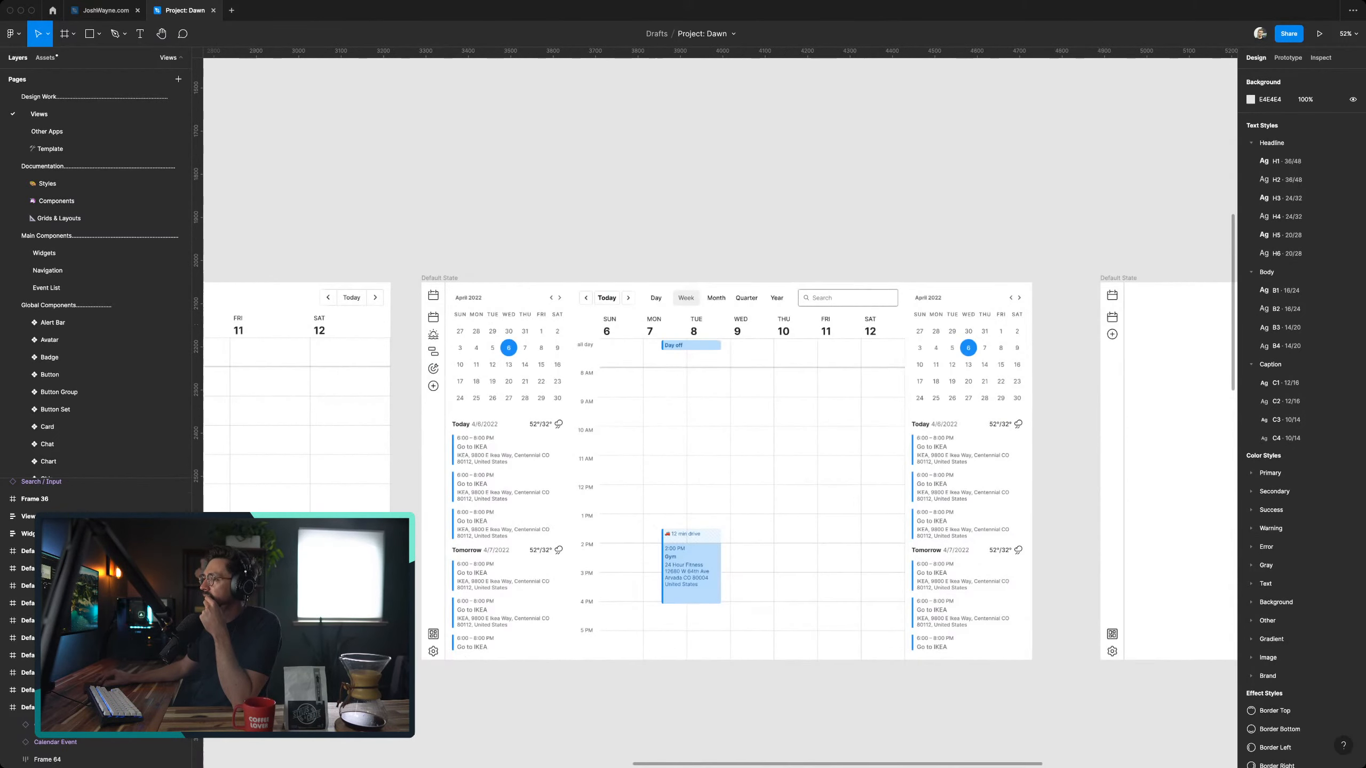
scroll(410, 208, "up", 3)
scroll(411, 208, "down", 7)
scroll(410, 207, "right", 3)
scroll(720, 408, "right", 2)
scroll(721, 409, "up", 1)
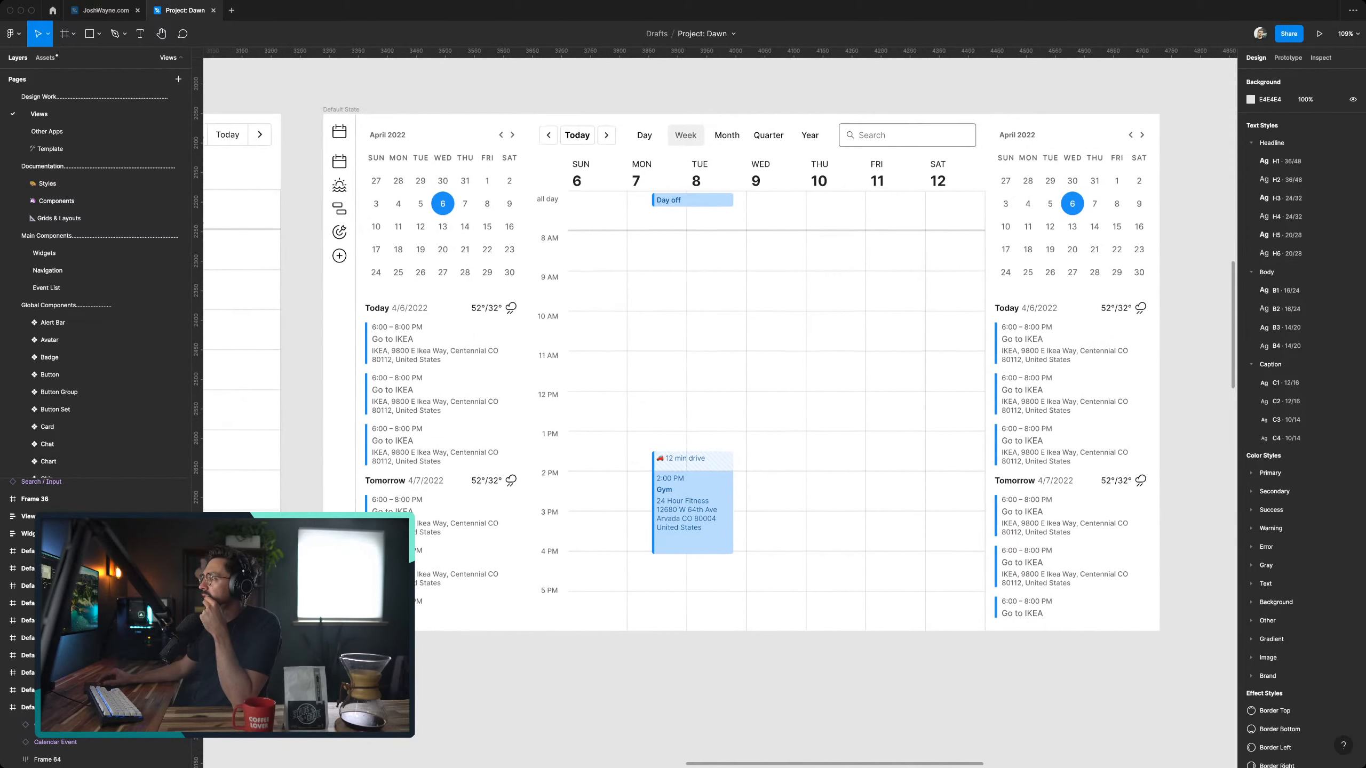
scroll(414, 207, "up", 3)
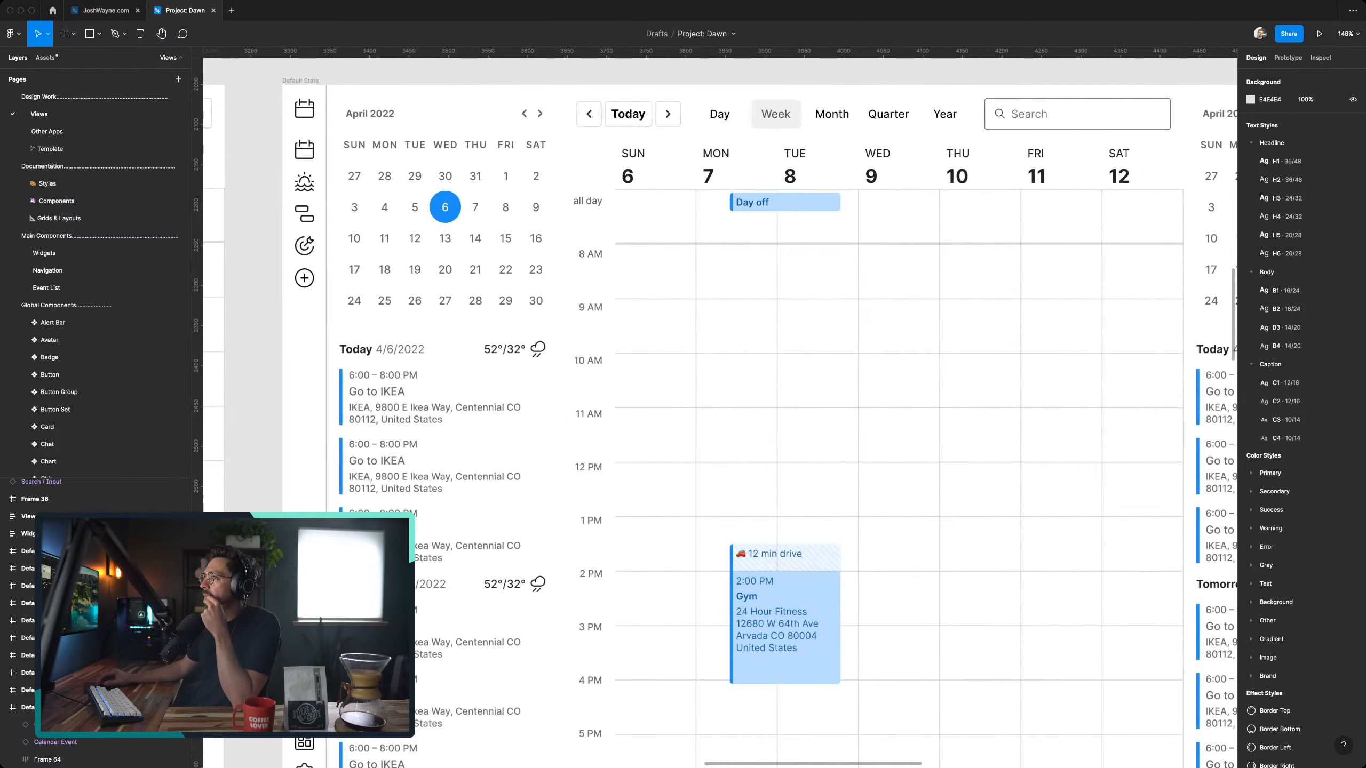
scroll(414, 208, "right", 3)
scroll(414, 208, "down", 4)
scroll(417, 198, "left", 2)
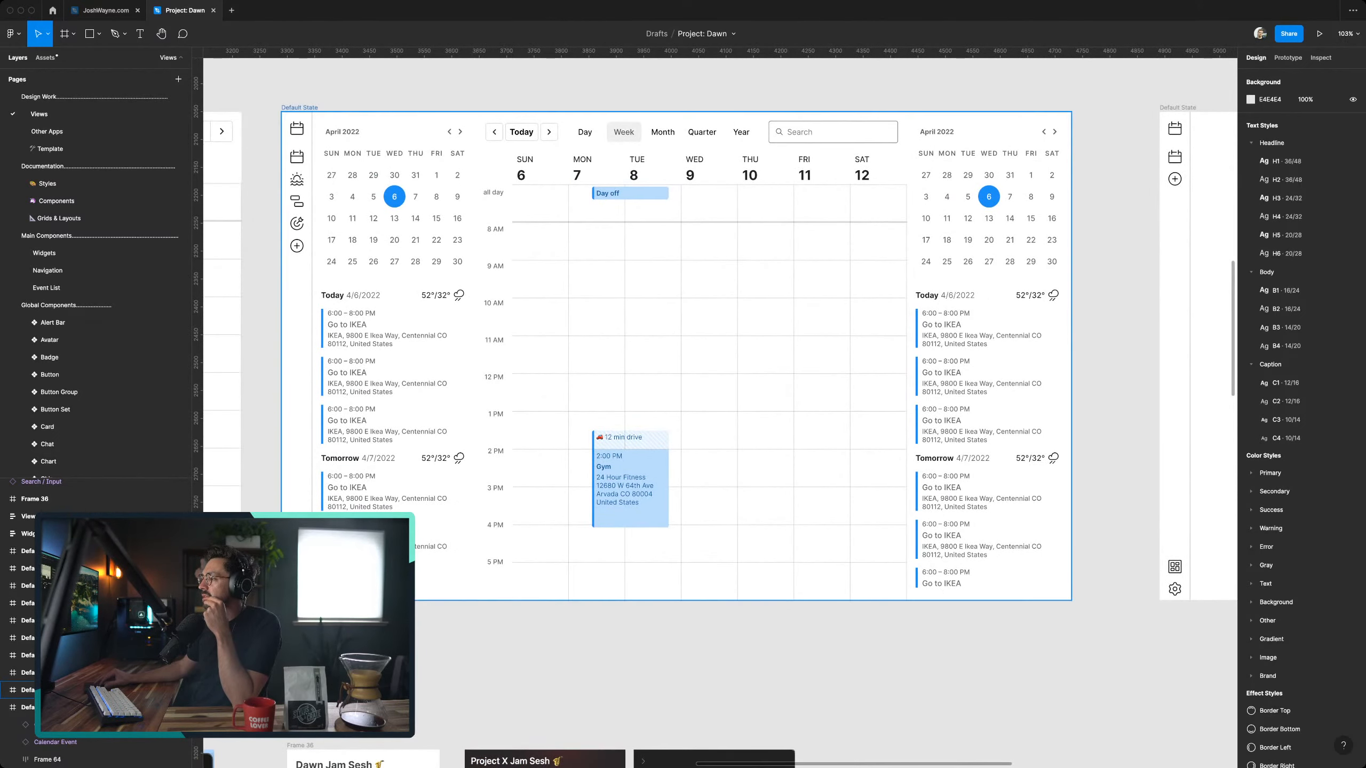
scroll(417, 198, "up", 3)
scroll(720, 398, "down", 1)
scroll(721, 399, "right", 1)
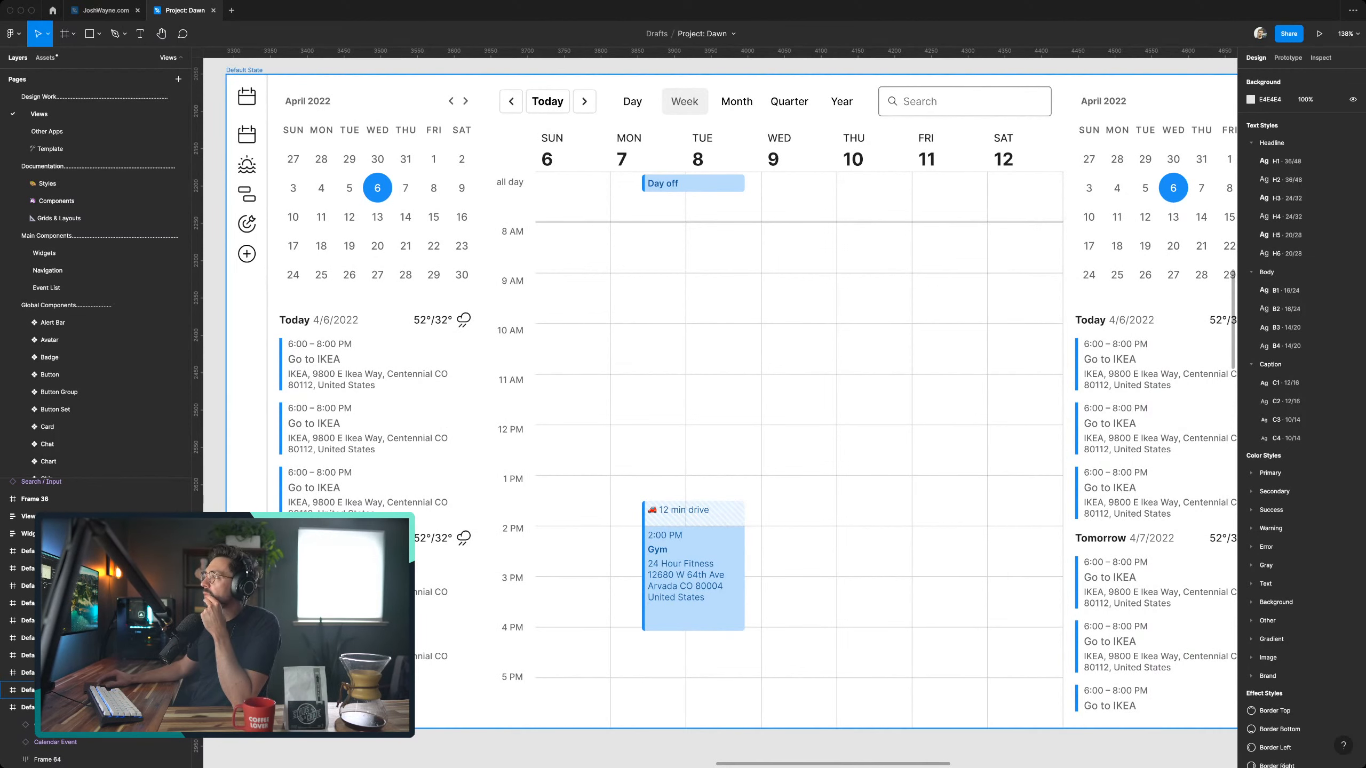
scroll(720, 398, "right", 2)
scroll(721, 398, "down", 1)
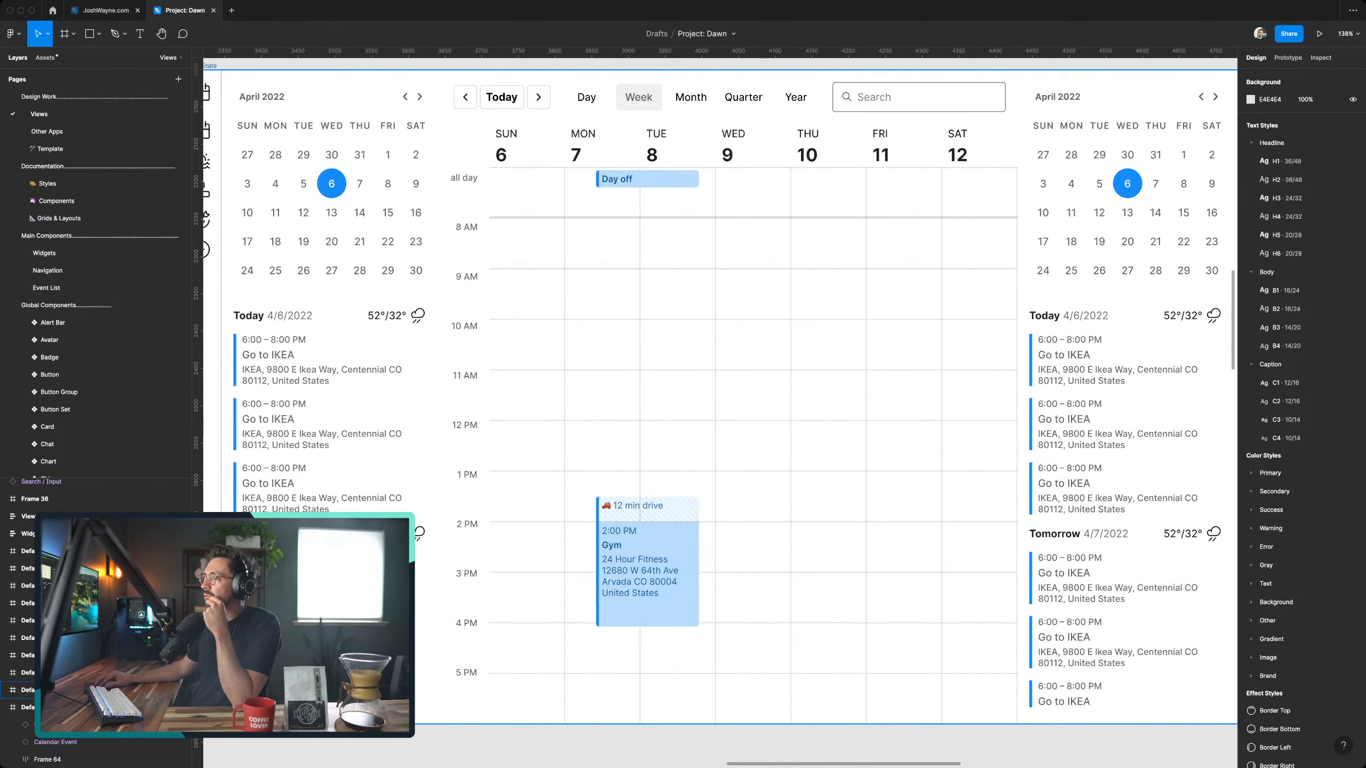
scroll(720, 398, "down", 3)
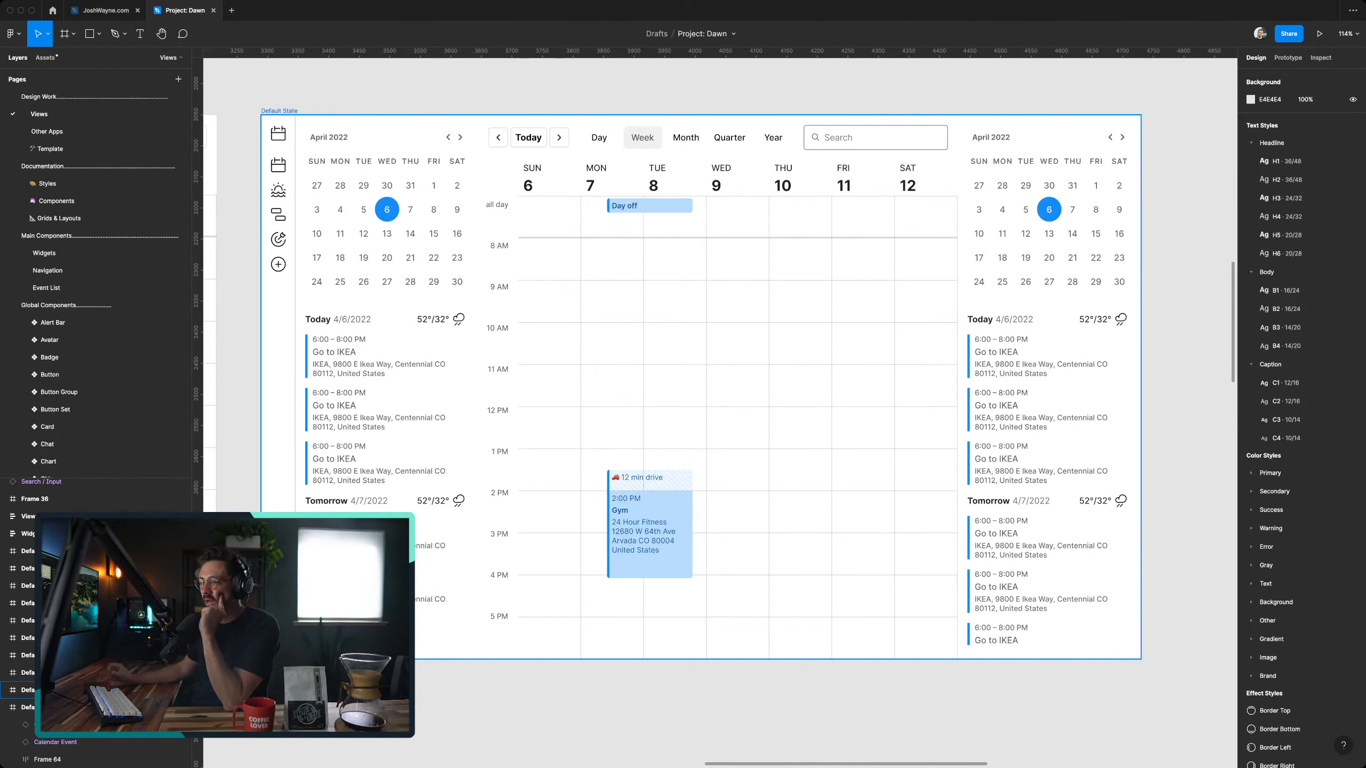
- Examine the Untitled view's template options, Your Views and Top Community Views, and compare them with the neighbouring Personal Calendar and Add widgets frames
scroll(721, 409, "down", 3)
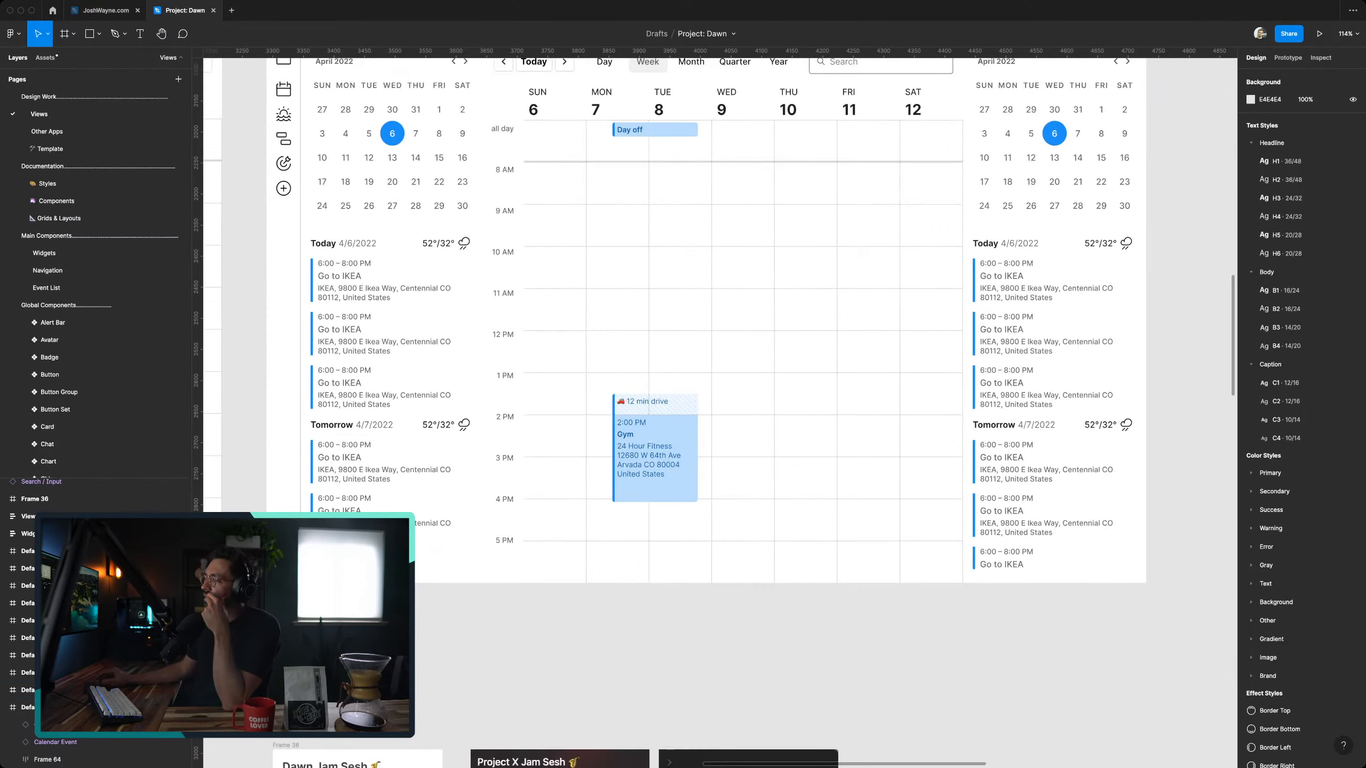
scroll(721, 408, "down", 10, "ctrl")
scroll(721, 409, "down", 2)
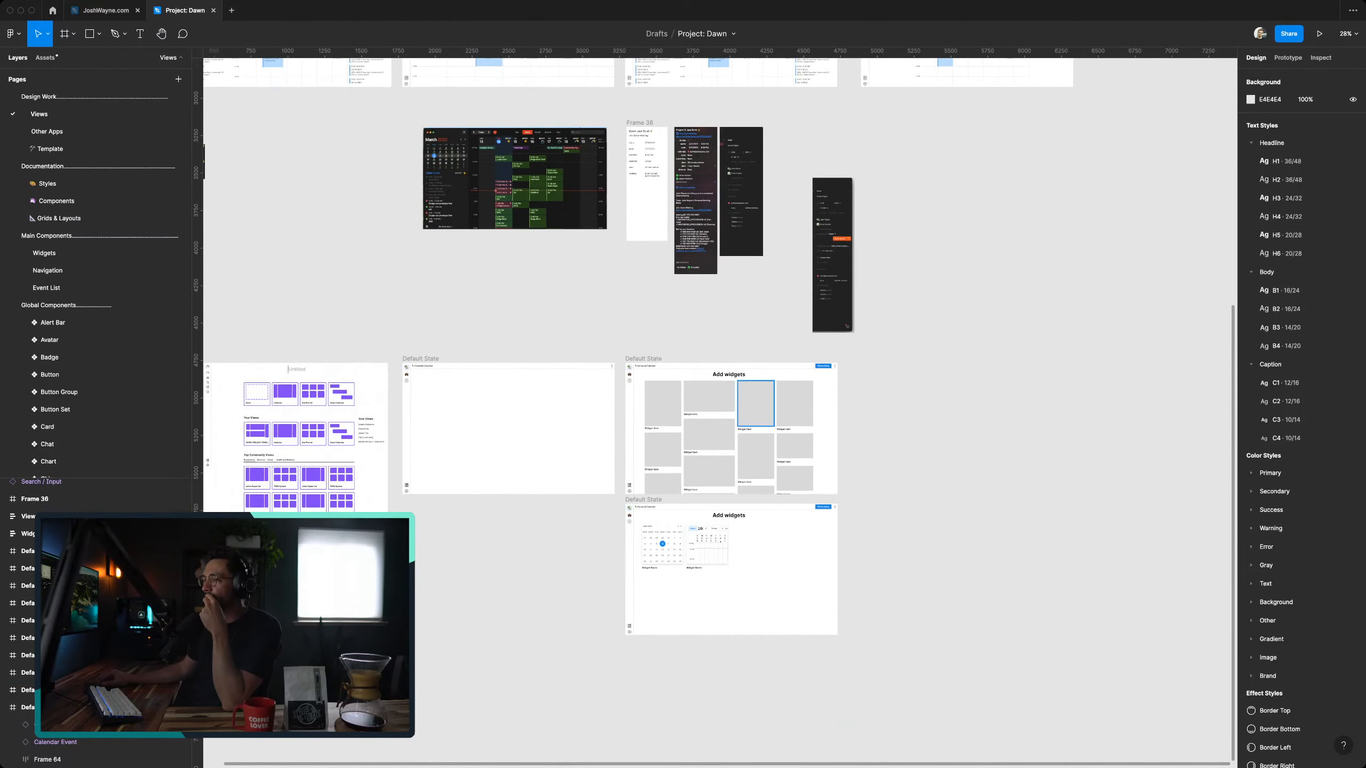
scroll(721, 409, "down", 3, "ctrl")
scroll(617, 374, "up", 10, "ctrl")
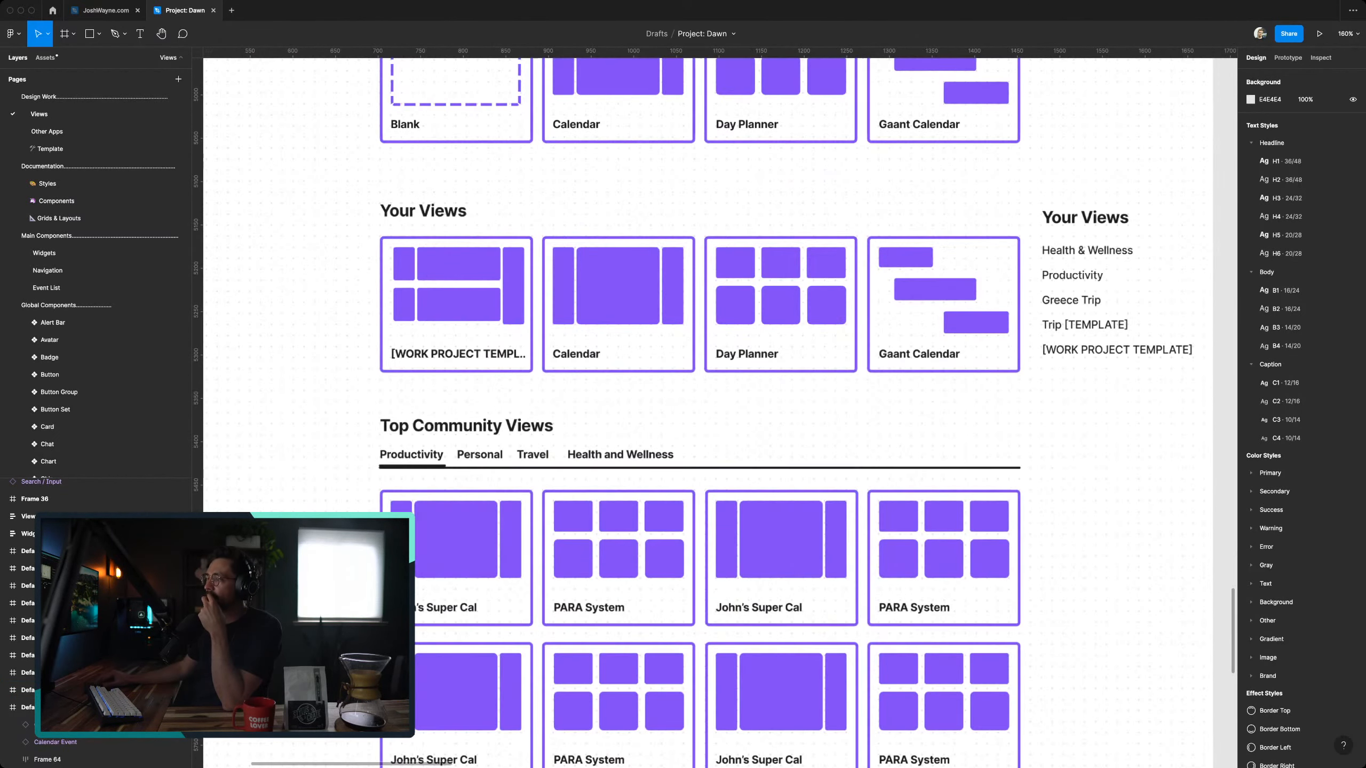
scroll(616, 374, "down", 4, "ctrl")
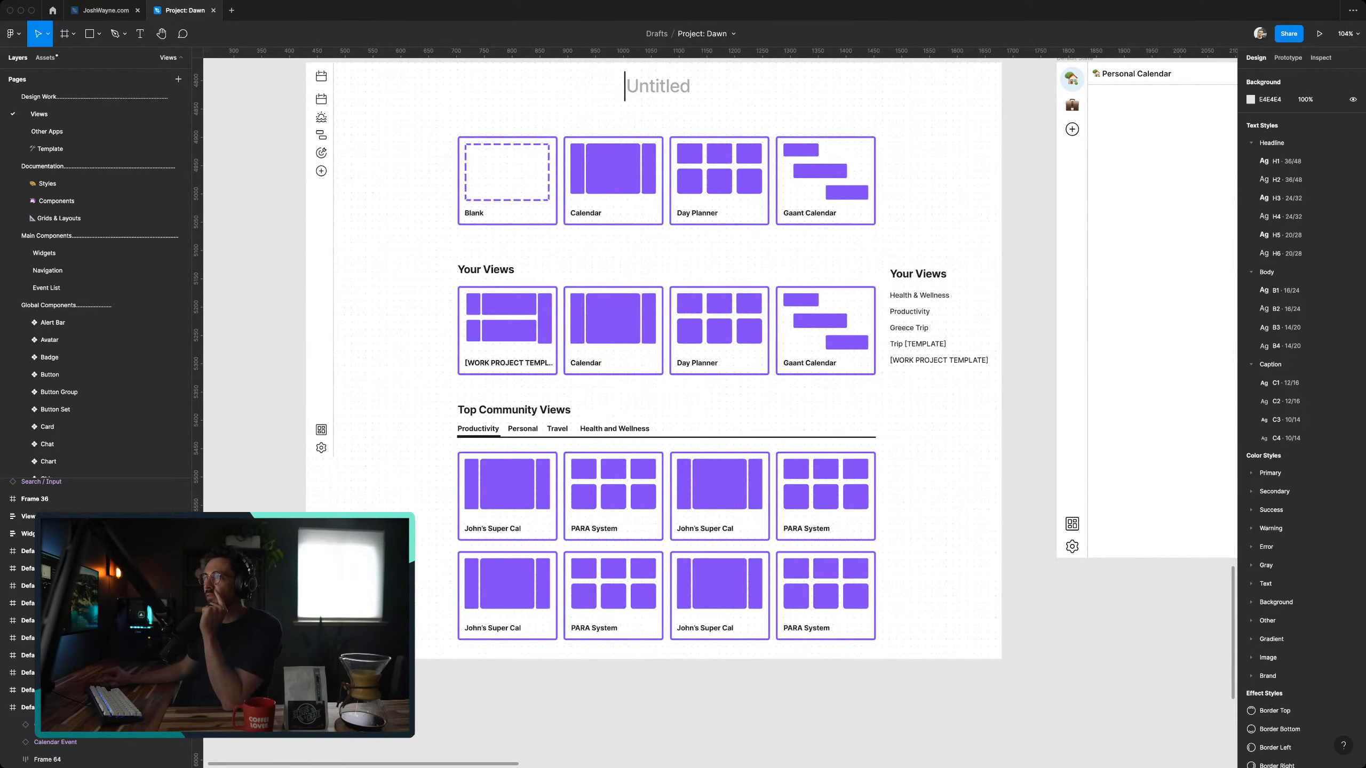
scroll(721, 376, "up", 2)
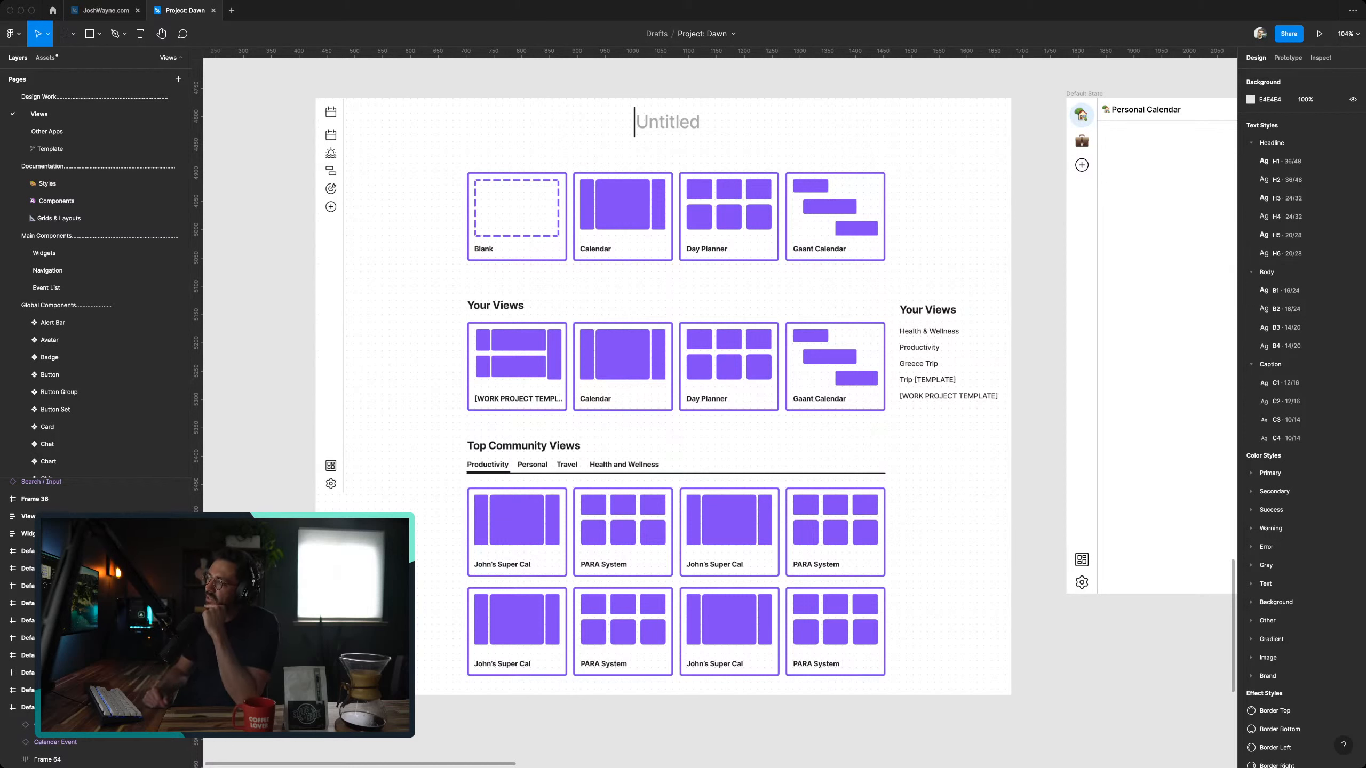
scroll(683, 246, "up", 2)
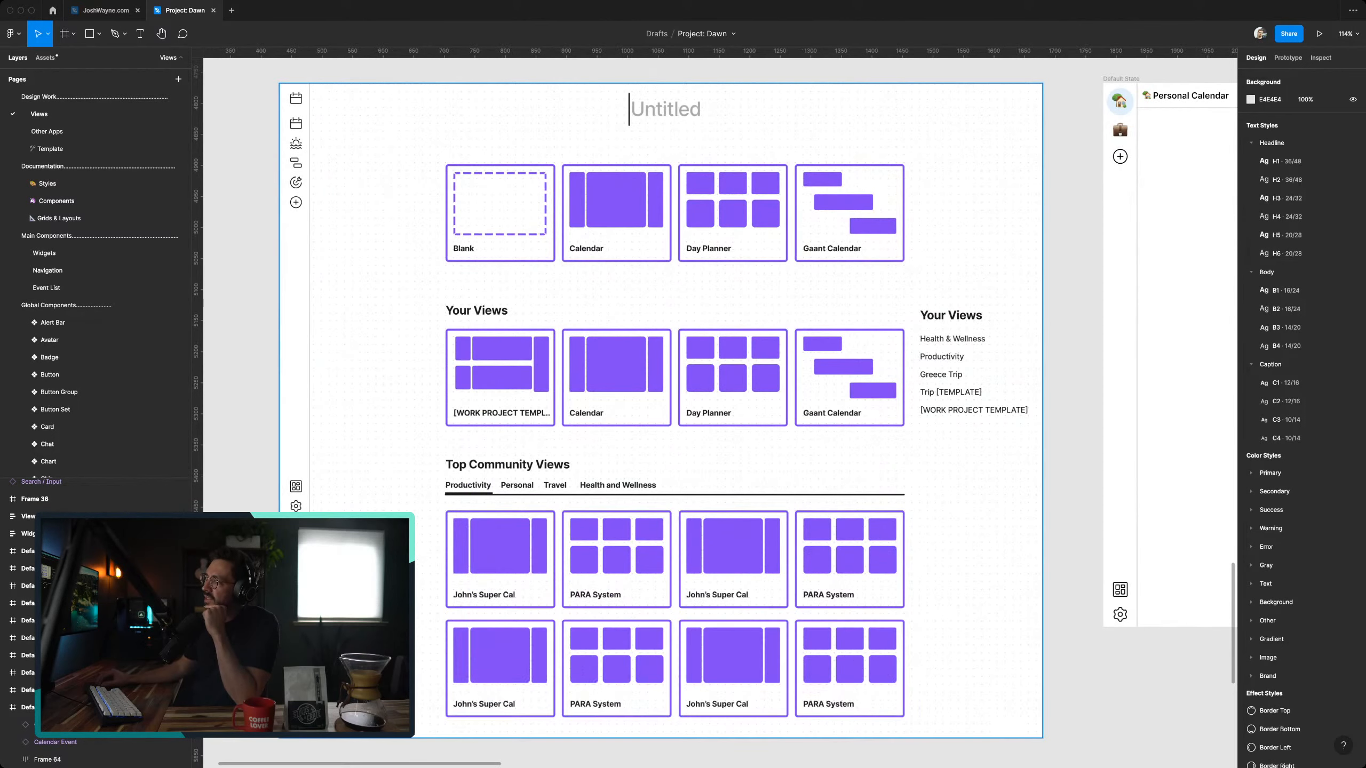
scroll(683, 246, "up", 1)
scroll(674, 428, "up", 1)
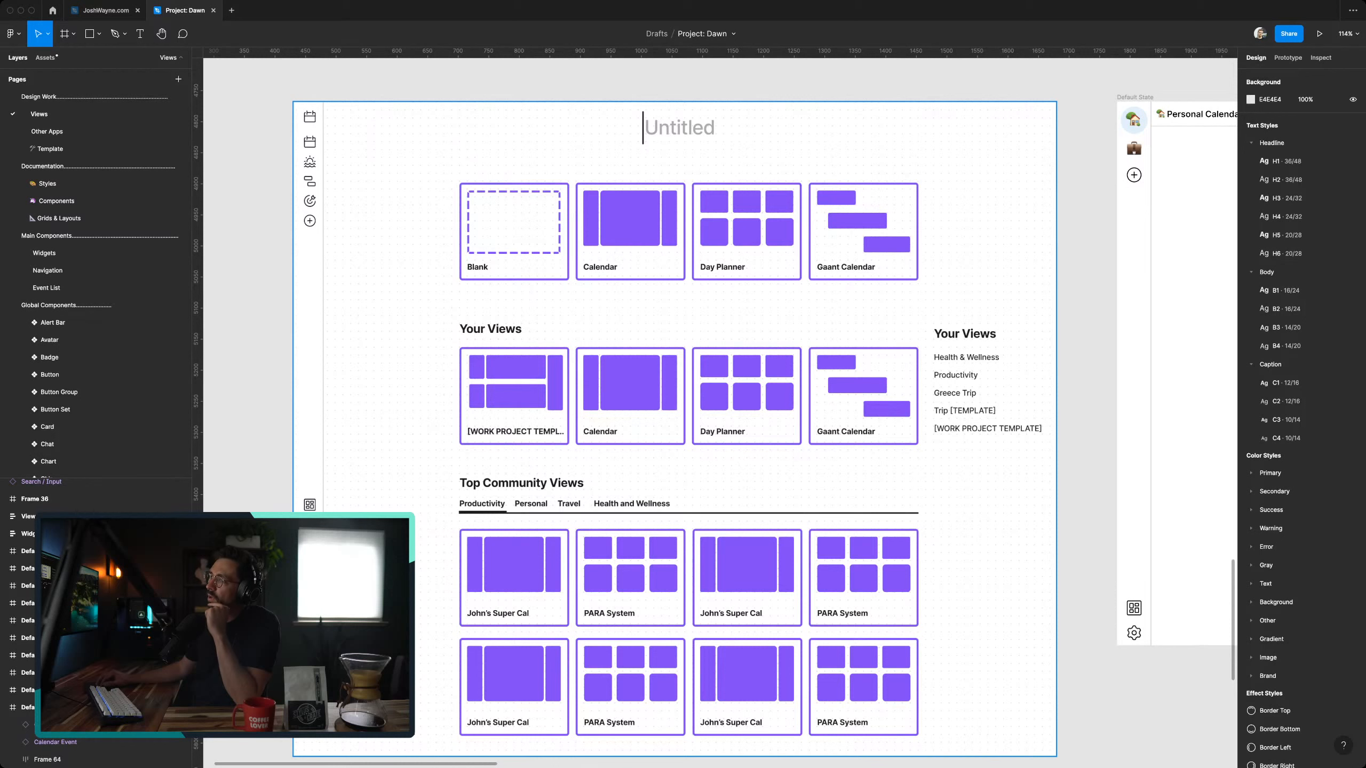
scroll(721, 403, "right", 1)
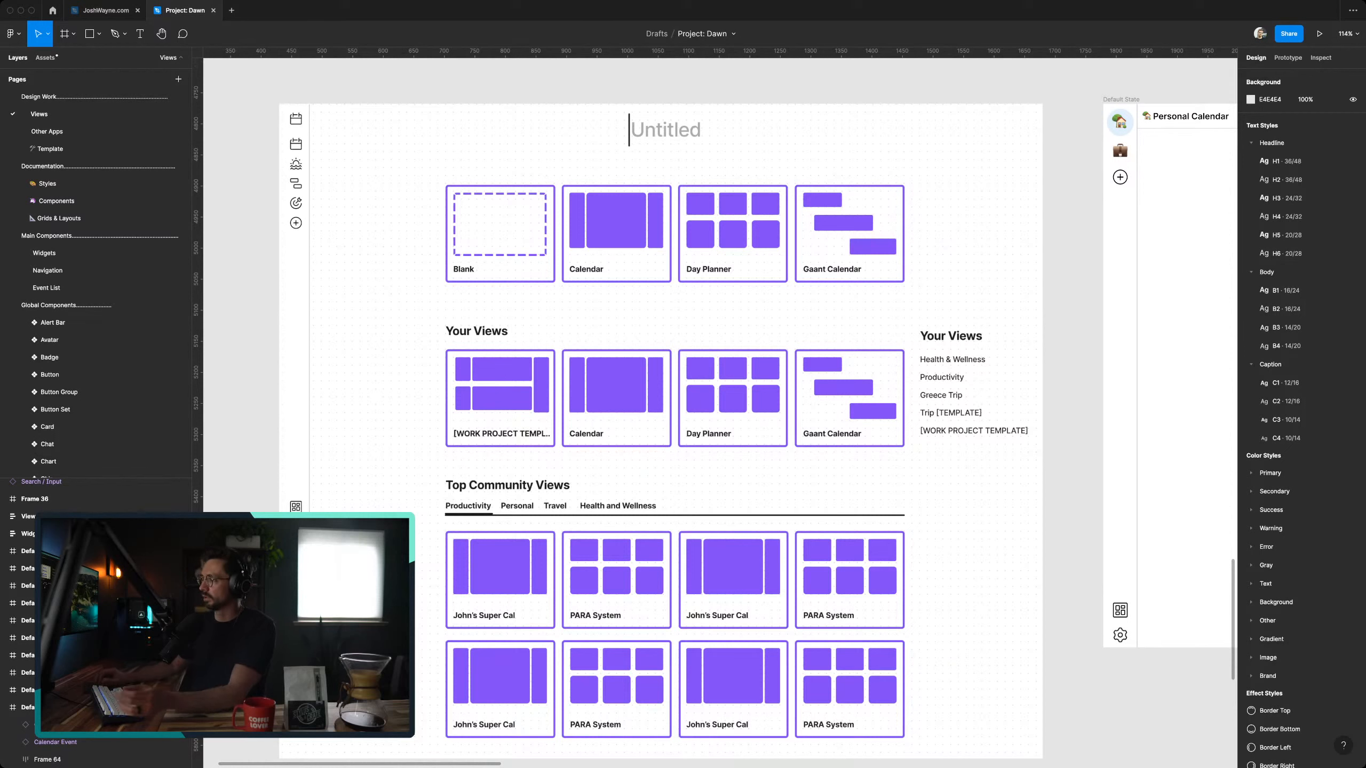
scroll(1118, 137, "right", 20)
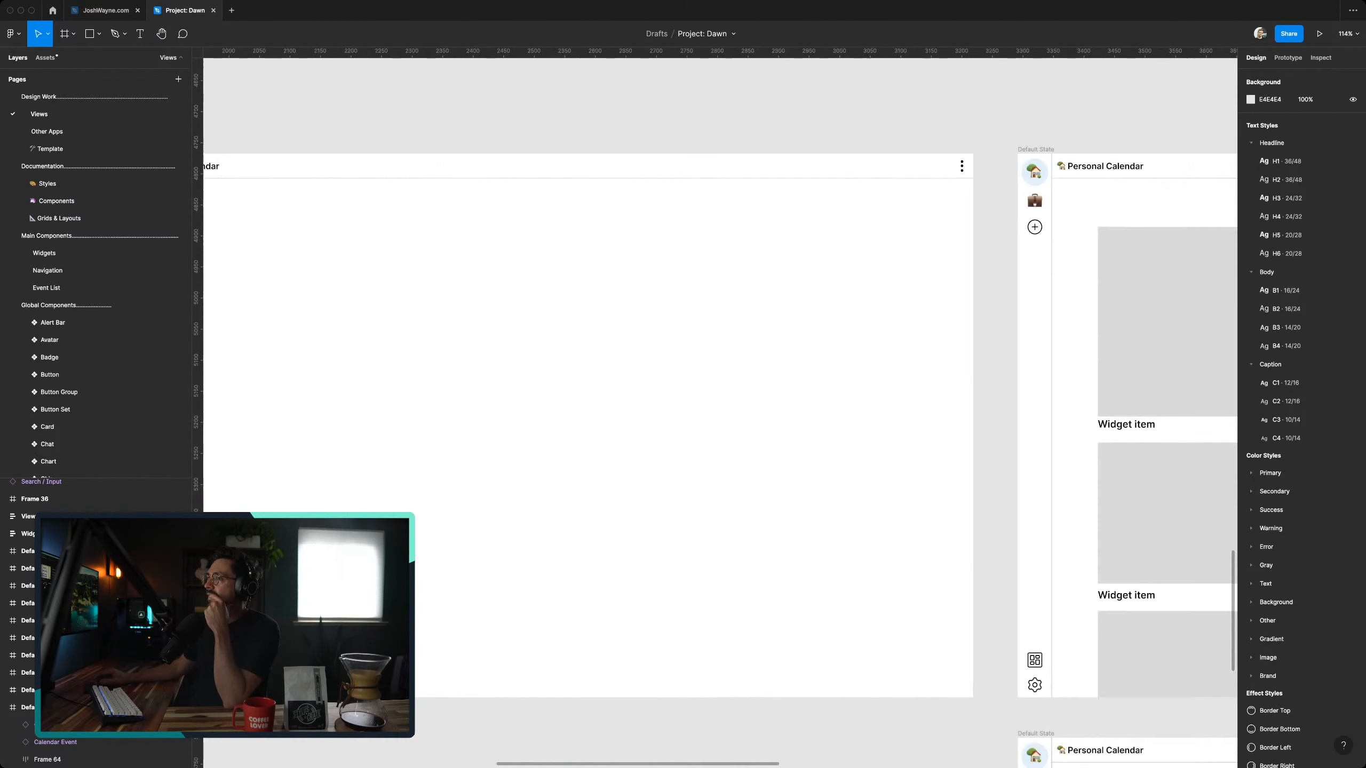
scroll(584, 387, "down", 8)
scroll(584, 387, "left", 6)
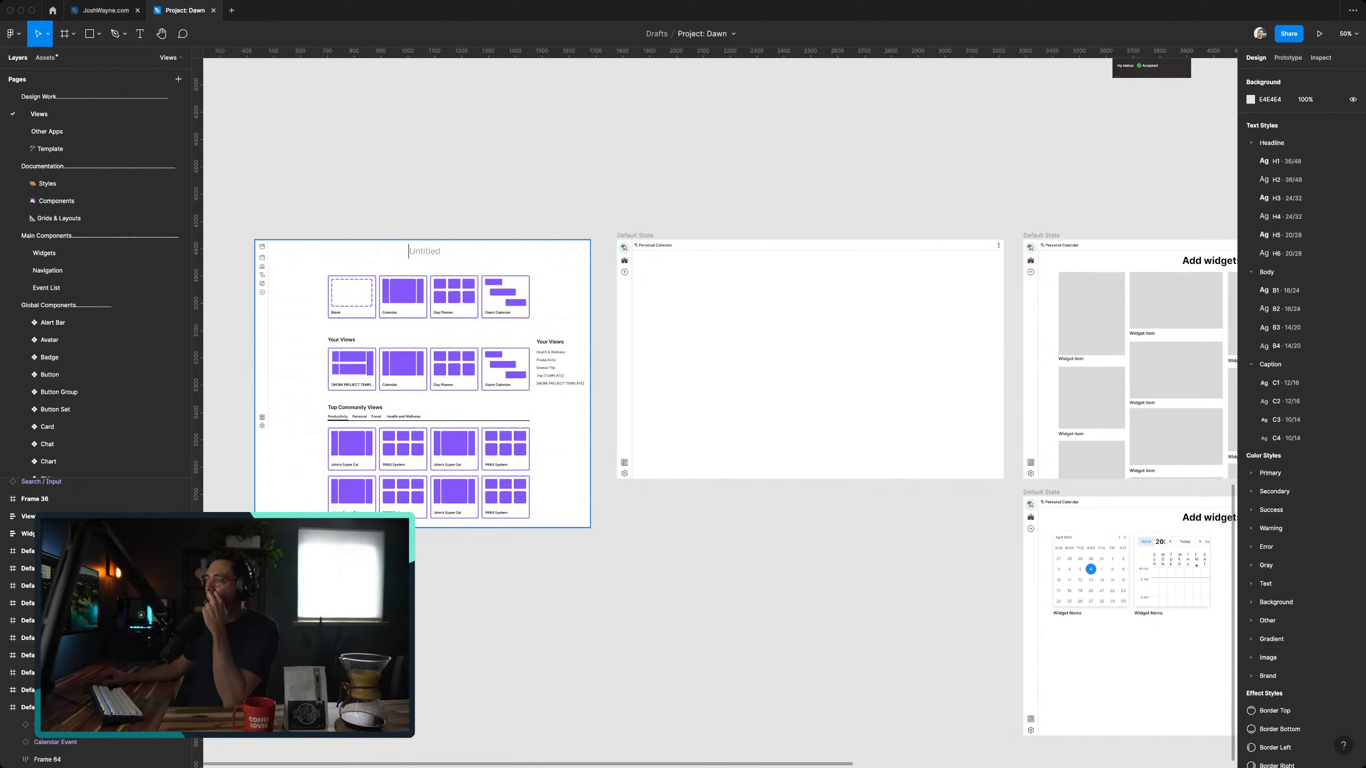
scroll(459, 364, "up", 3)
scroll(455, 355, "left", 3)
scroll(455, 355, "up", 4)
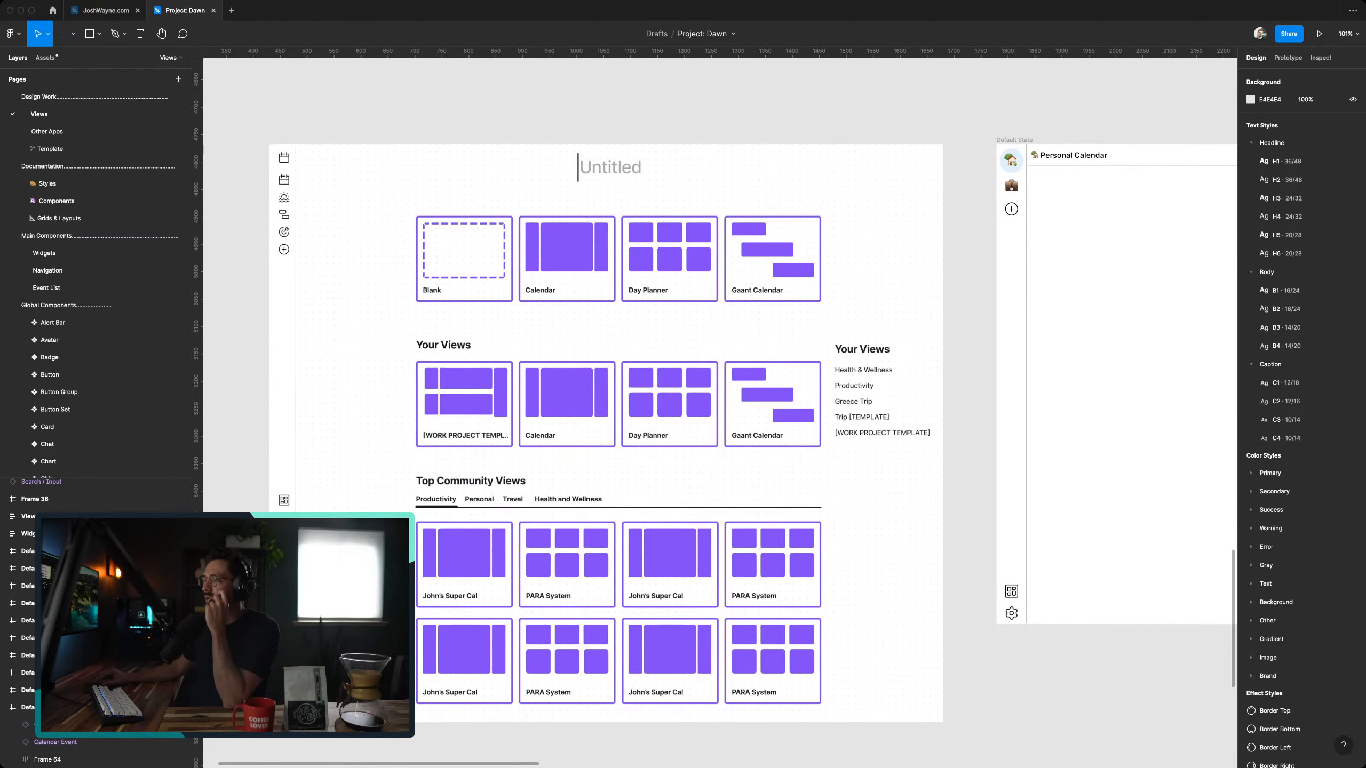
scroll(720, 412, "up", 3)
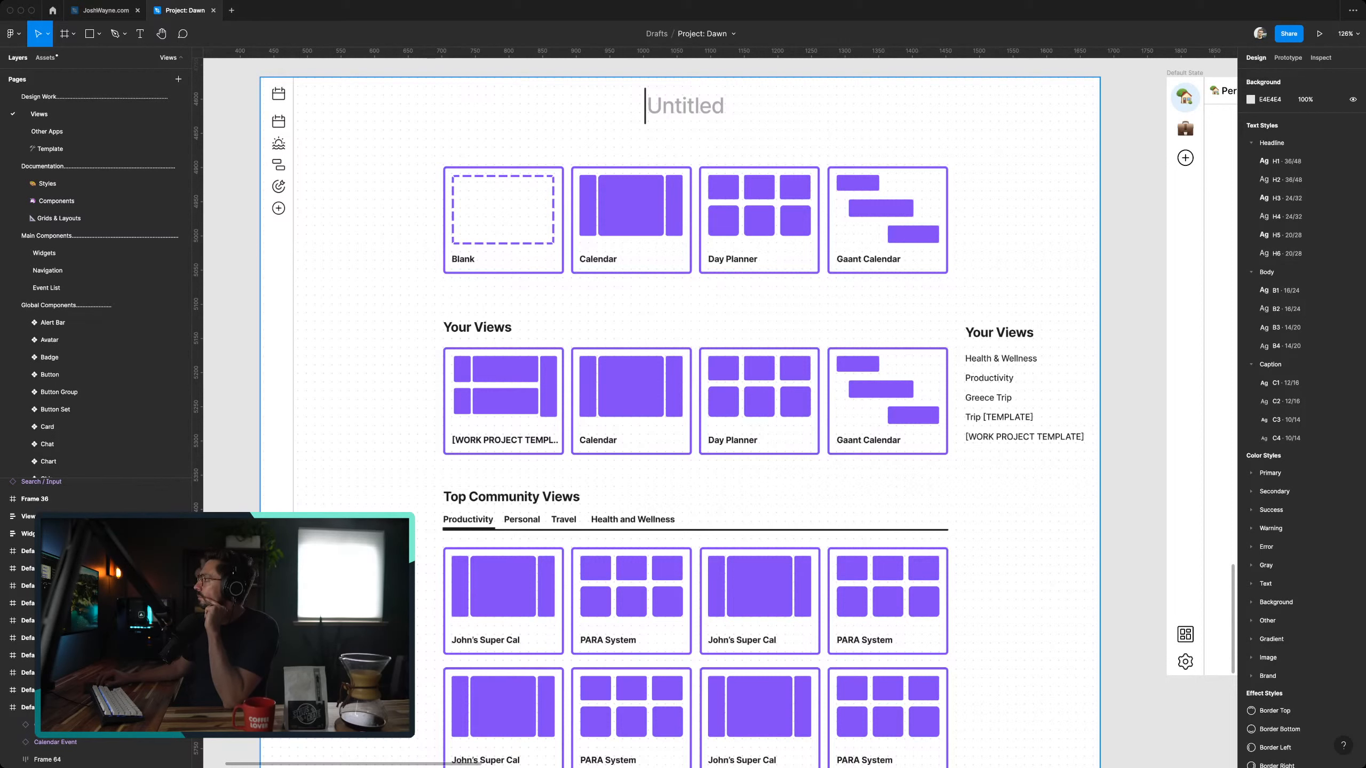
left_click(680, 423)
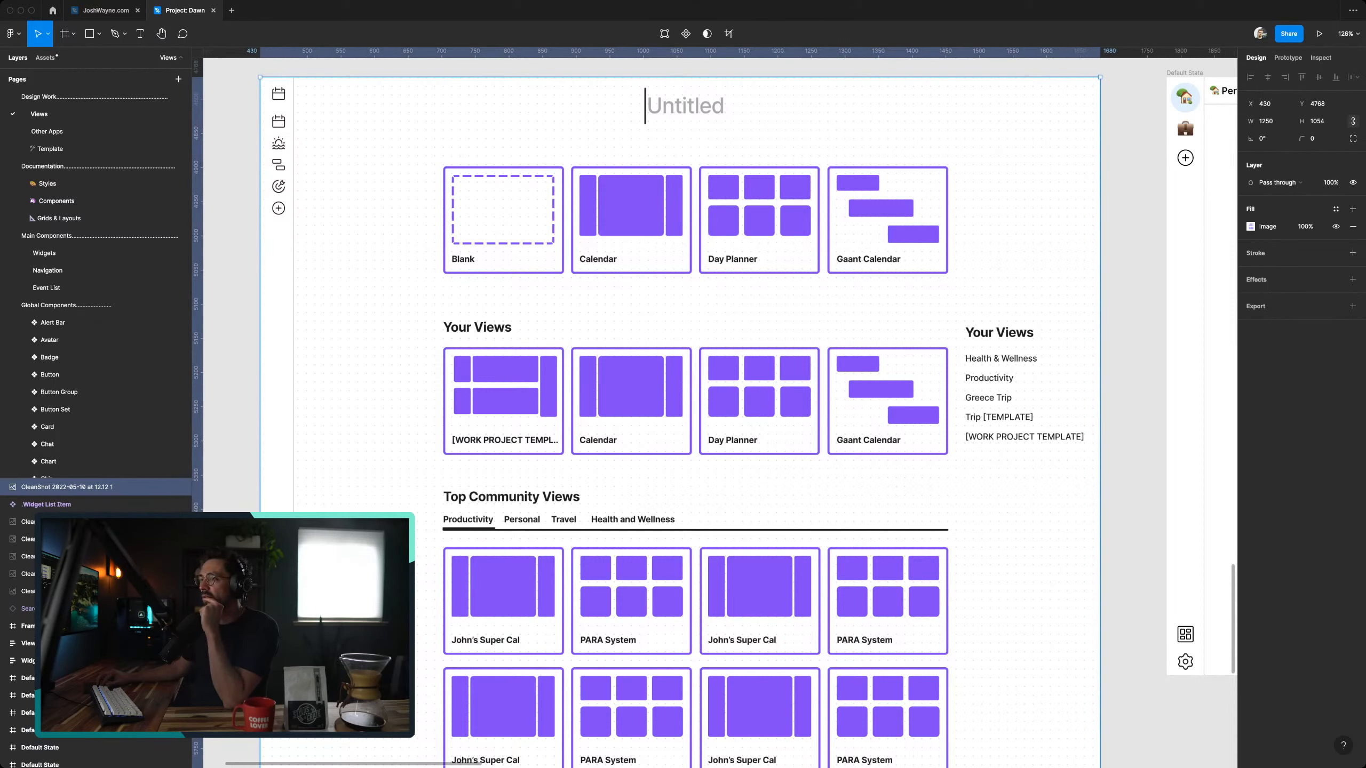
key("Escape")
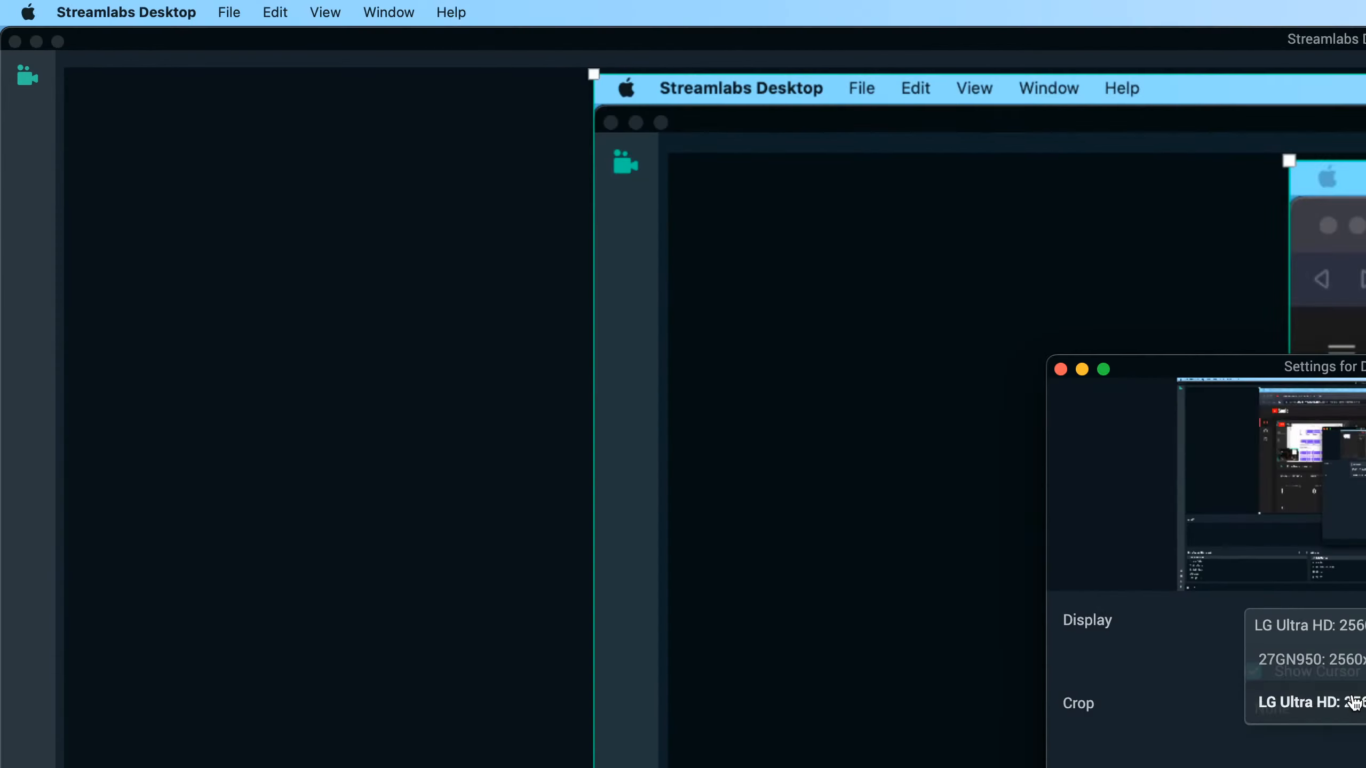
- In Streamlabs Desktop, set the Left Monitor source's display to LG Ultra HD, then return to Figma and clear the selection
left_click(1353, 696)
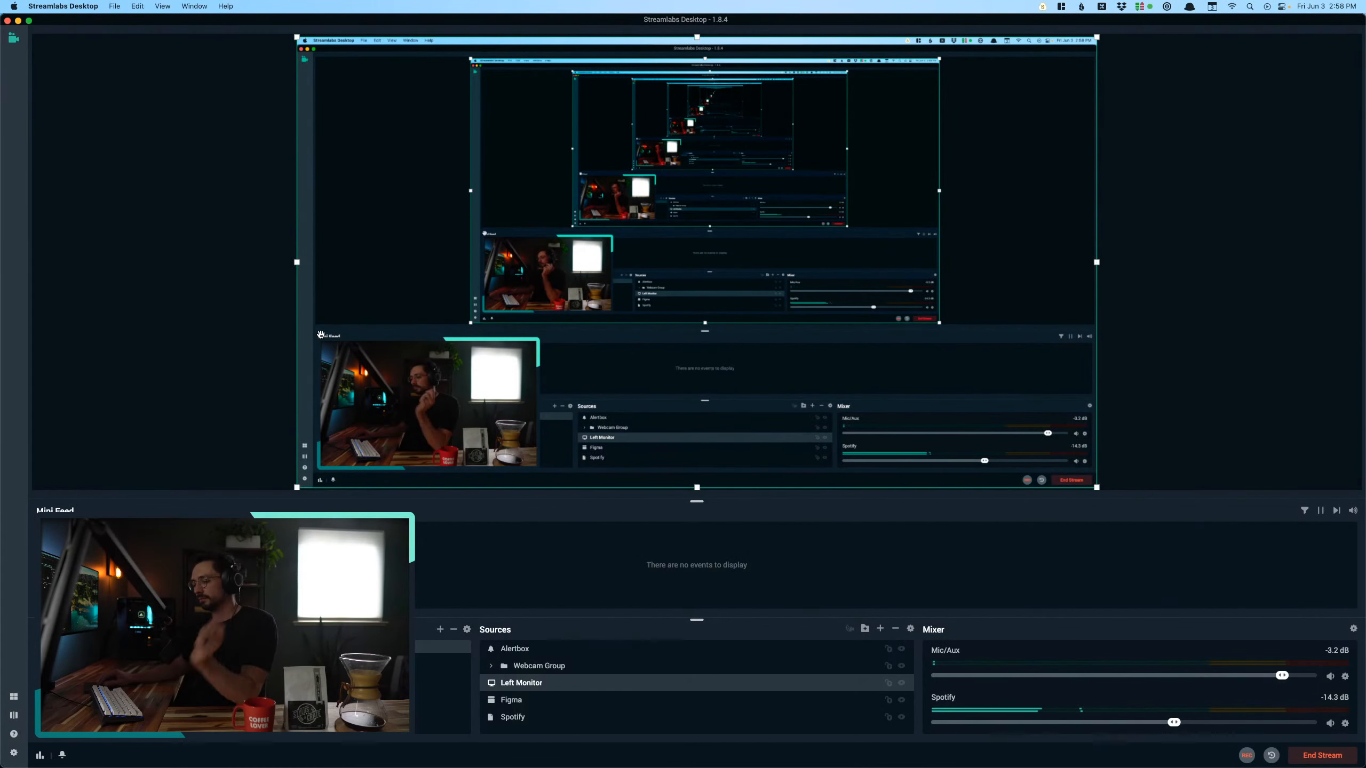
key("super+Tab")
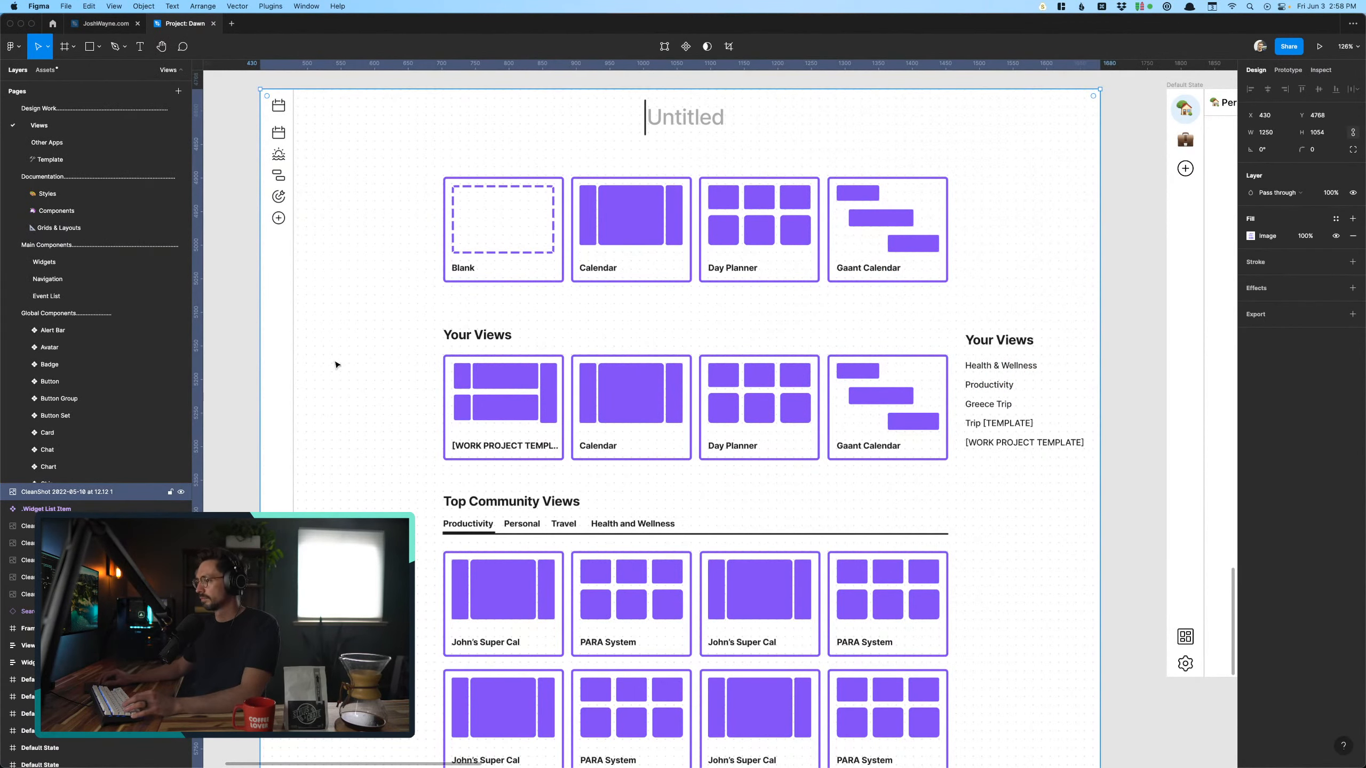
key("super+Tab")
key("ctrl+alt+super+Left")
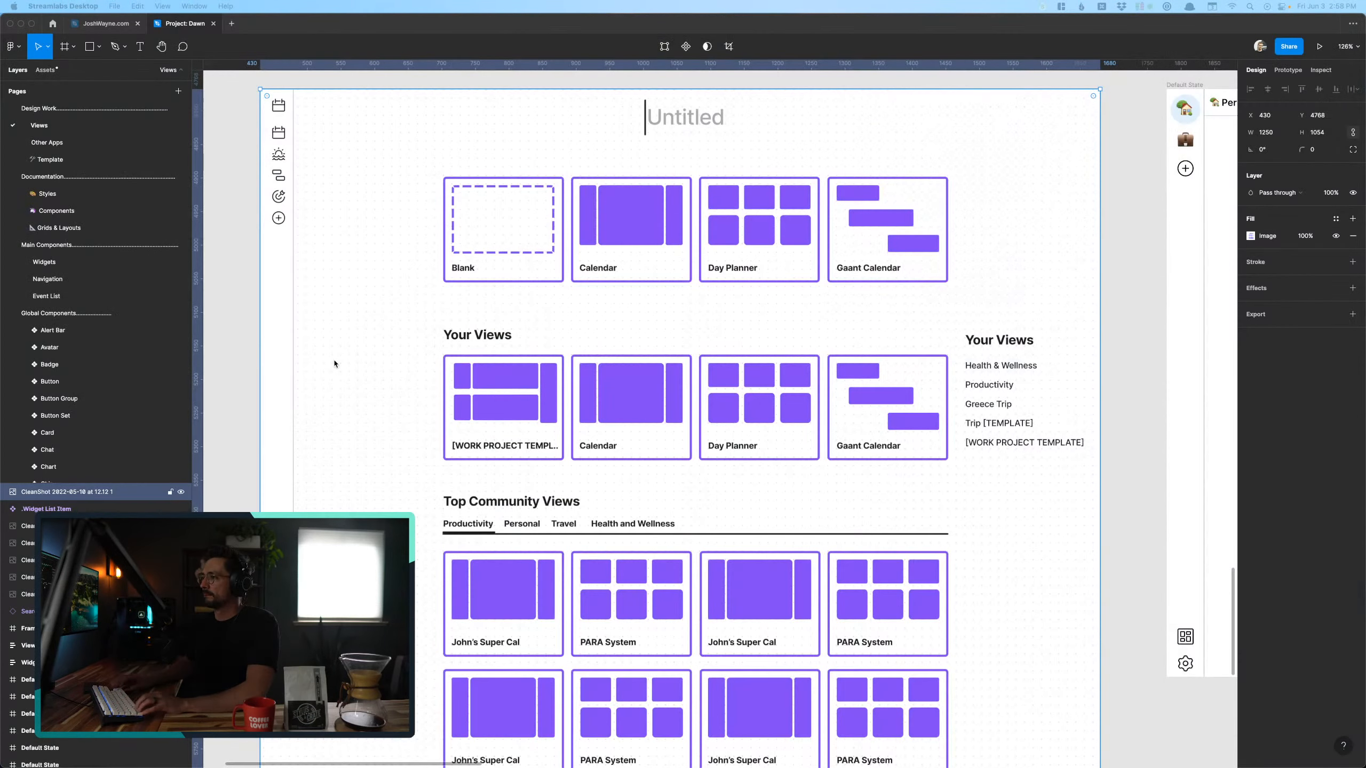
left_click(388, 473)
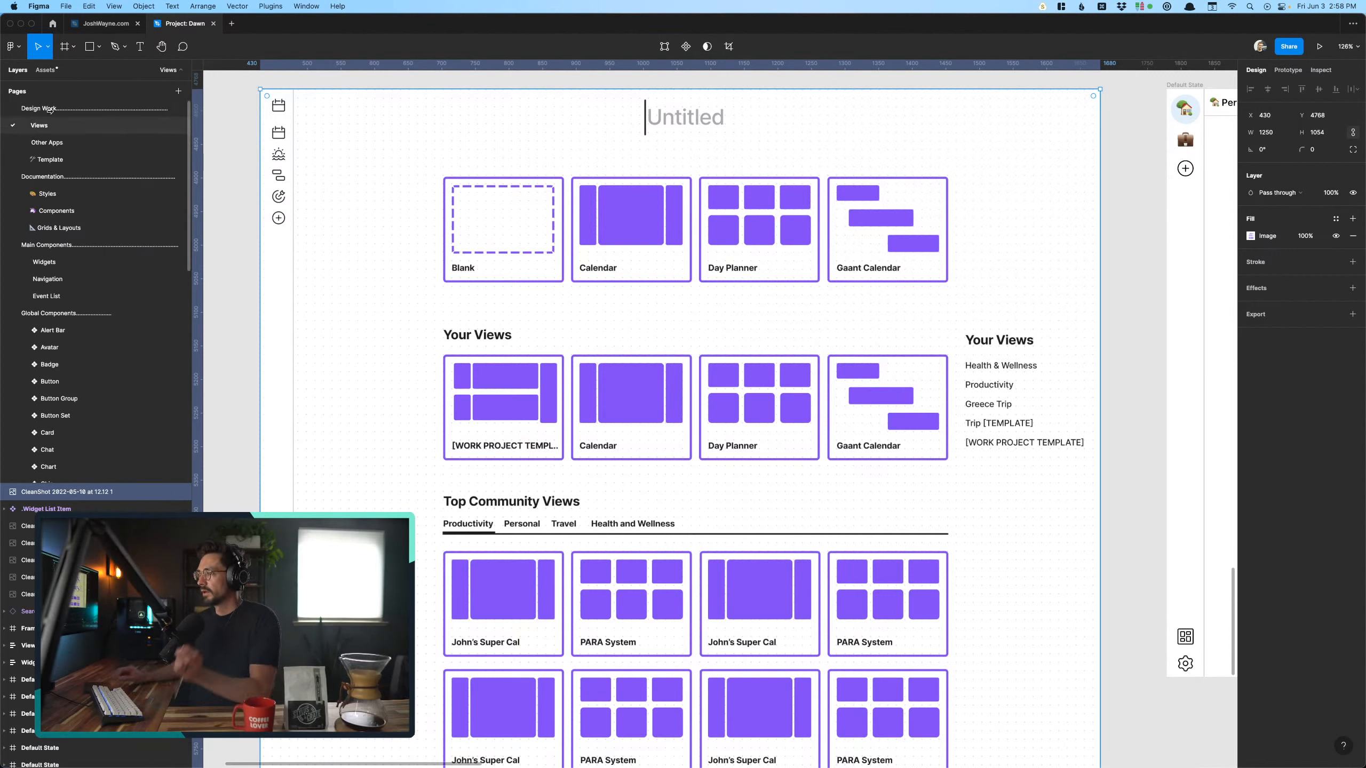
left_click(235, 445)
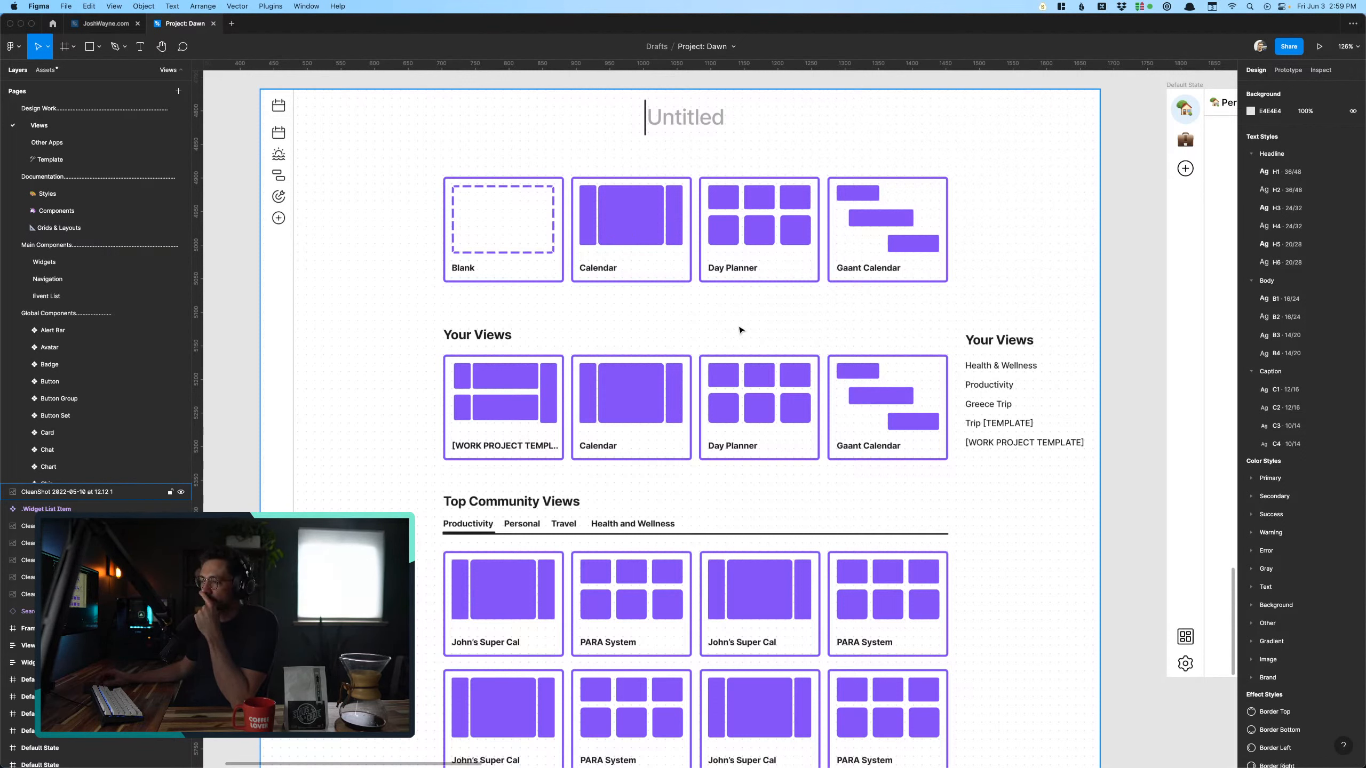
- Examine the empty Personal Calendar frame and the two Add widgets frames, including the placeholder layout and the calendar widgets
scroll(740, 330, "right", 1)
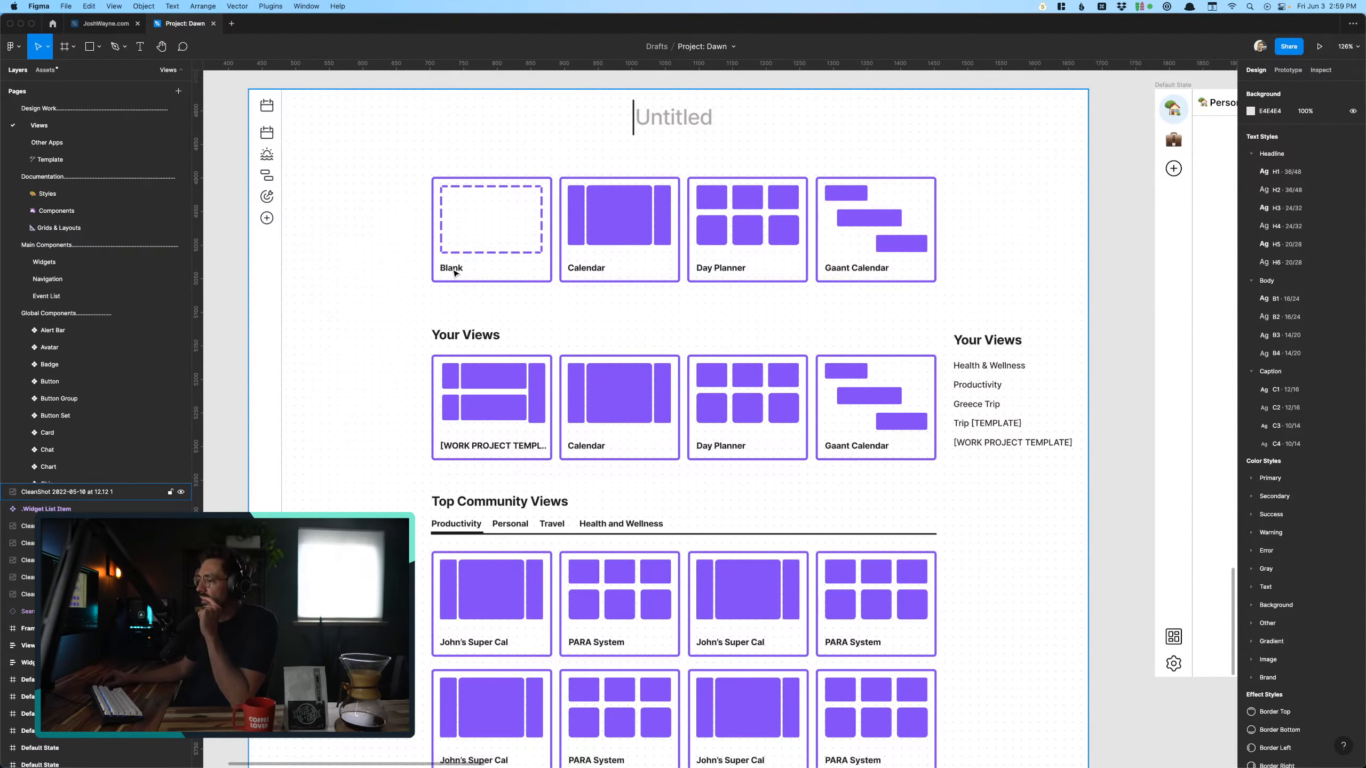
scroll(454, 273, "right", 15)
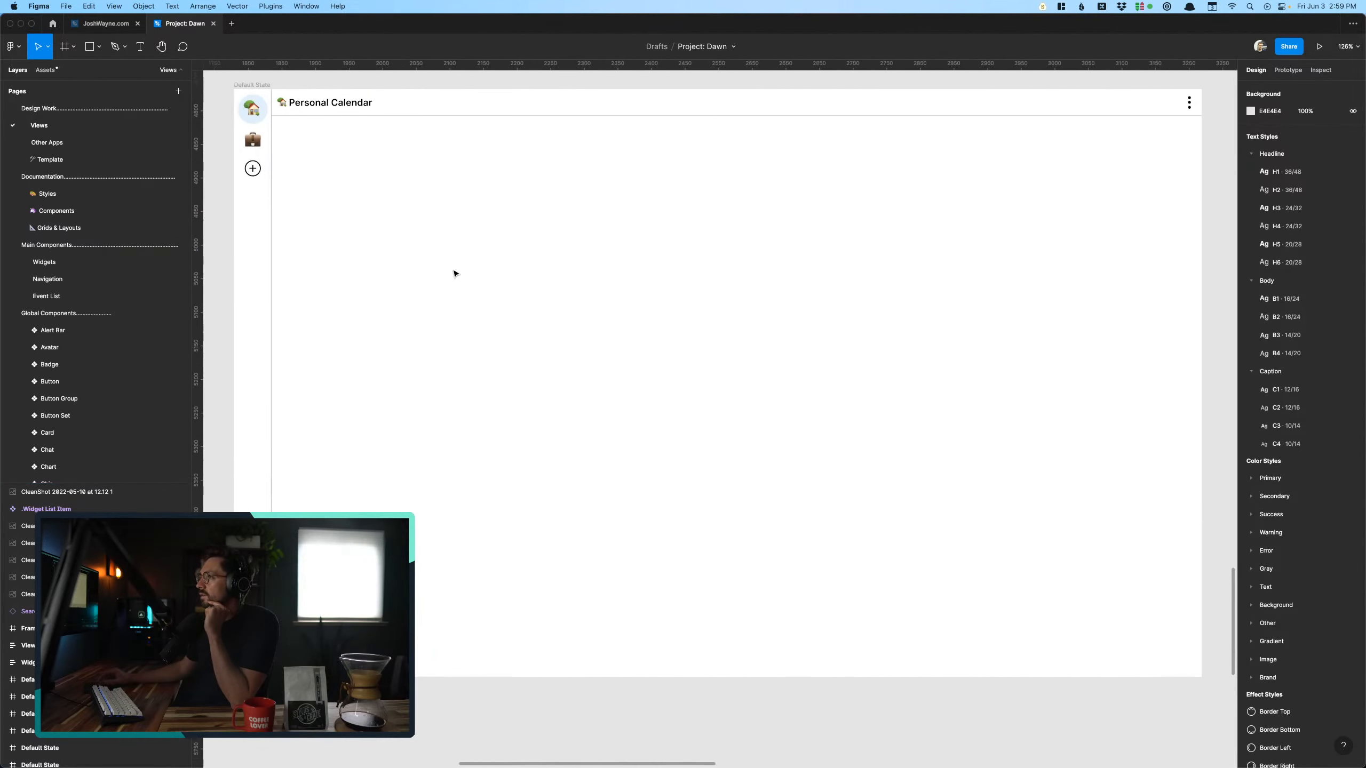
scroll(454, 273, "up", 1)
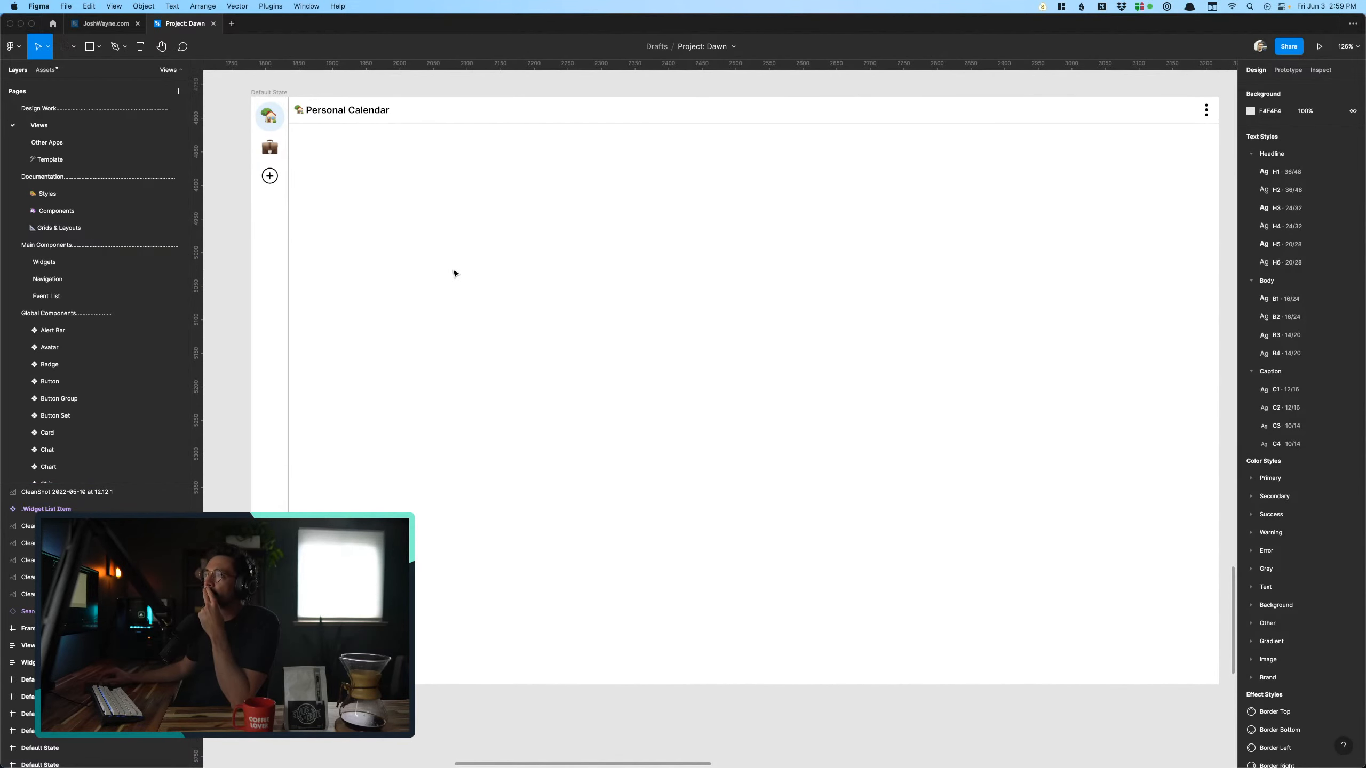
scroll(454, 273, "down", 2)
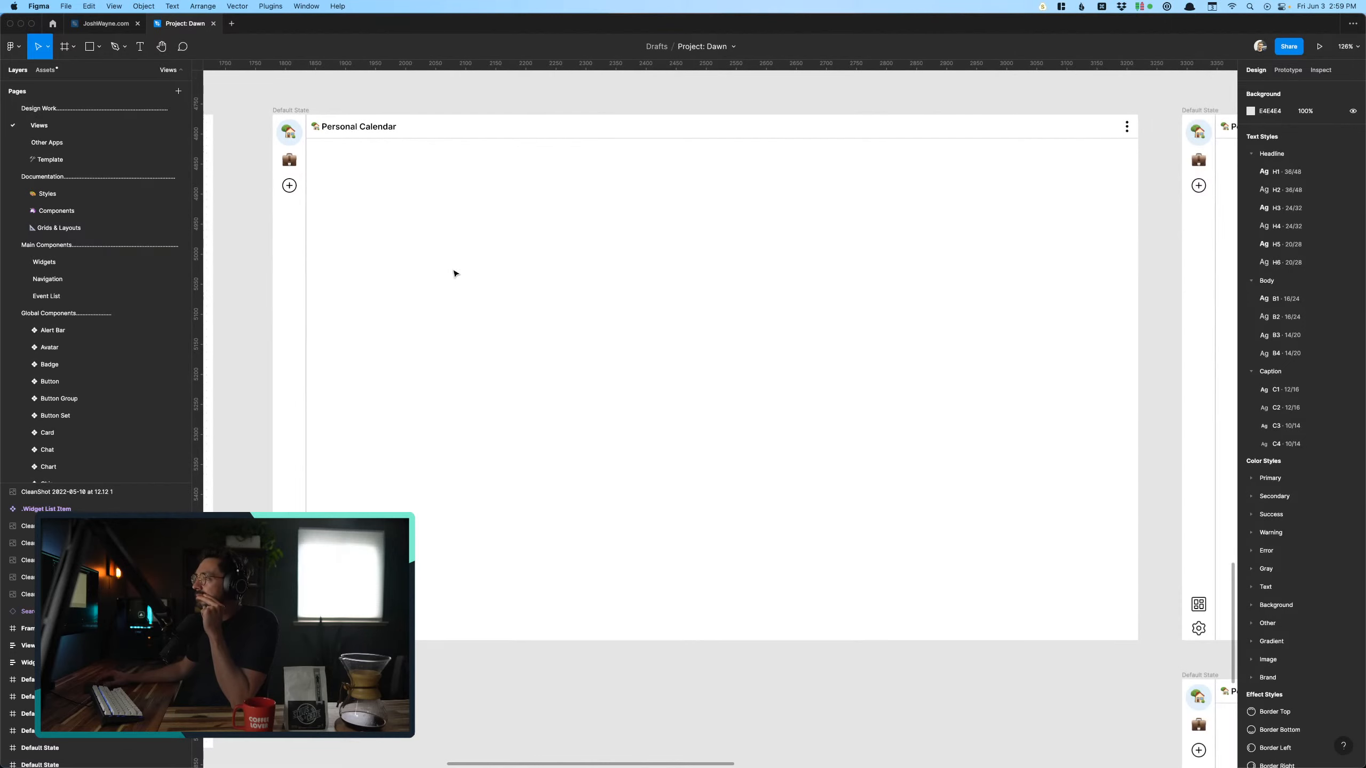
scroll(454, 273, "right", 15)
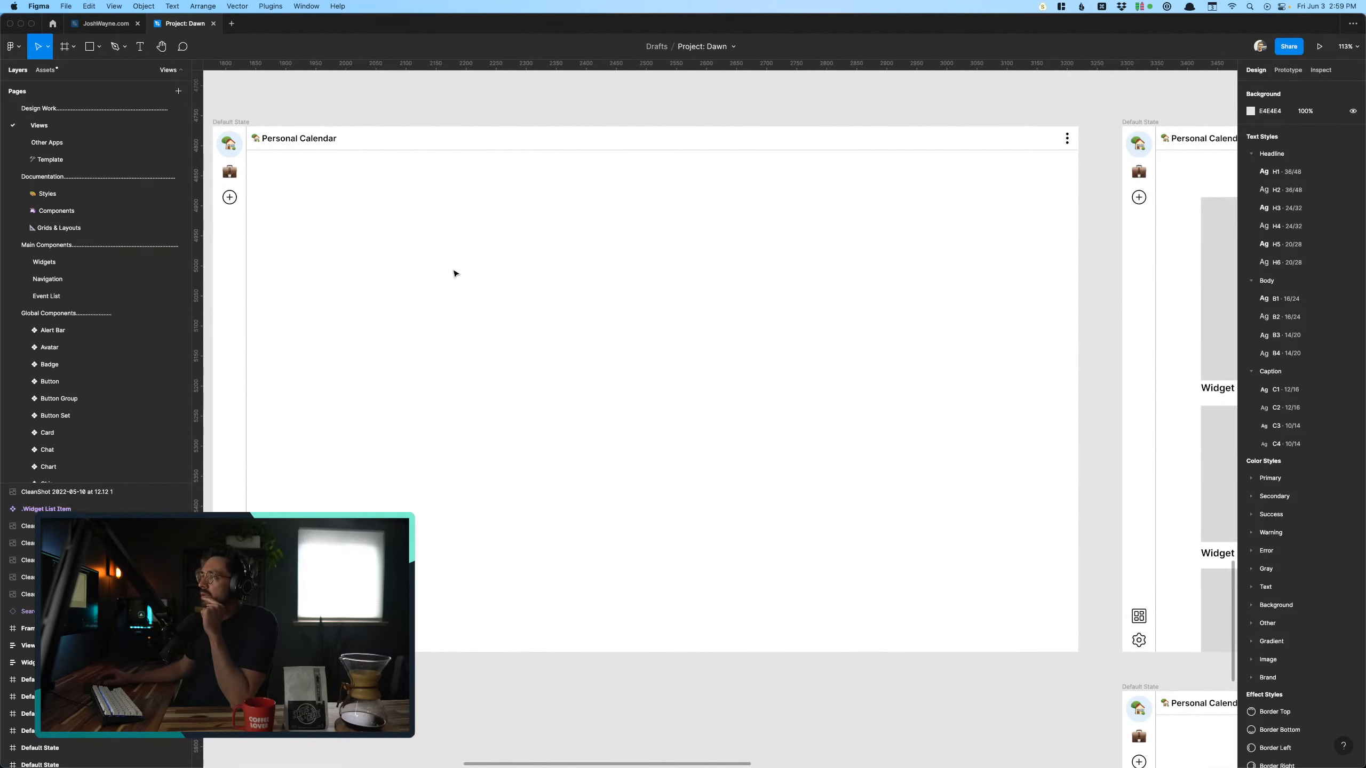
scroll(454, 273, "right", 2)
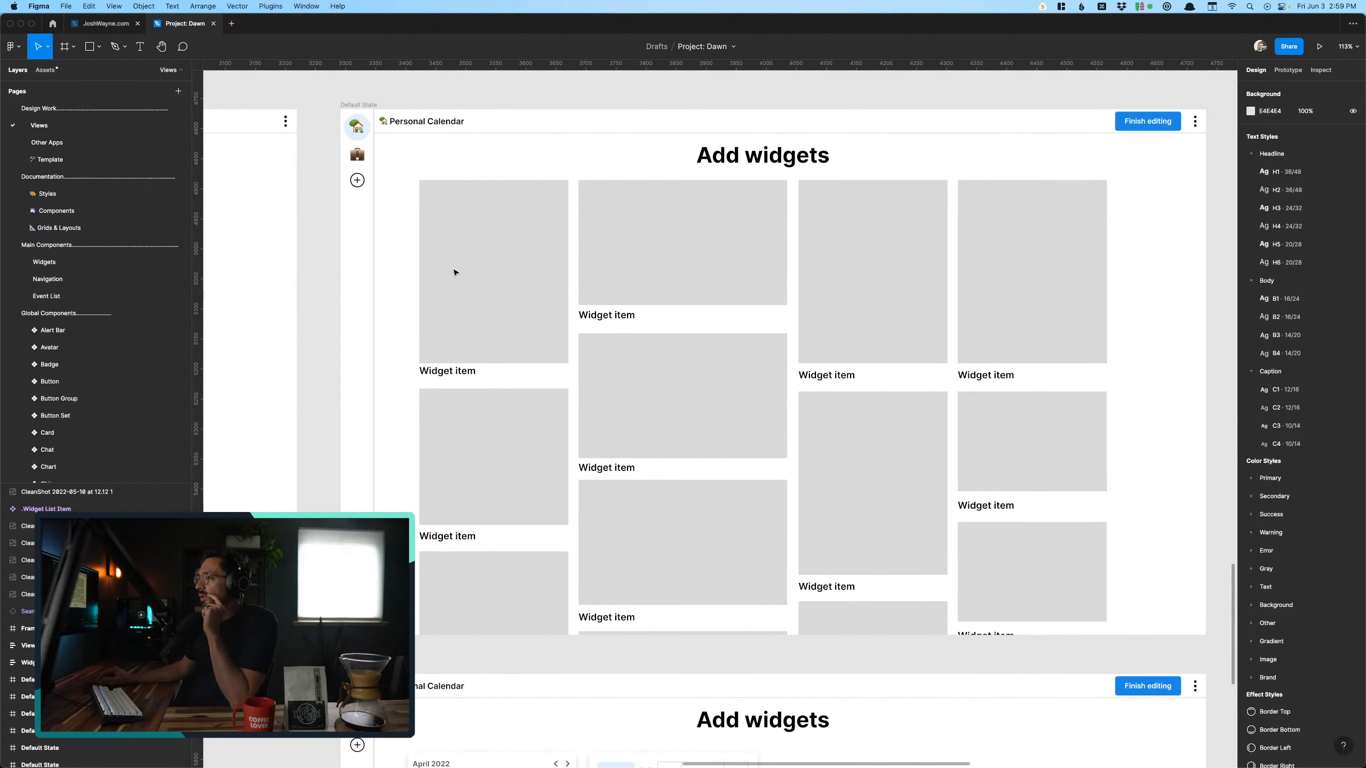
scroll(455, 272, "right", 2)
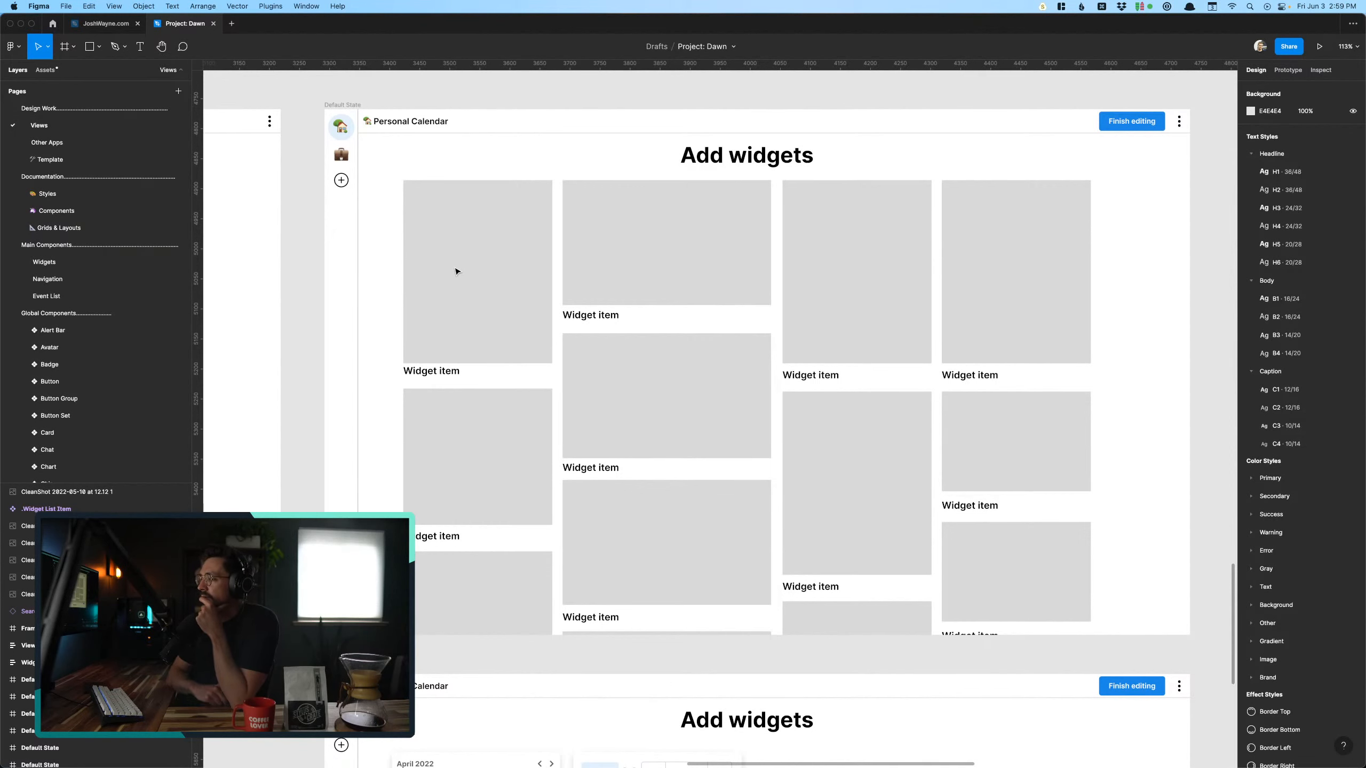
scroll(456, 271, "down", 10)
scroll(456, 271, "up", 1)
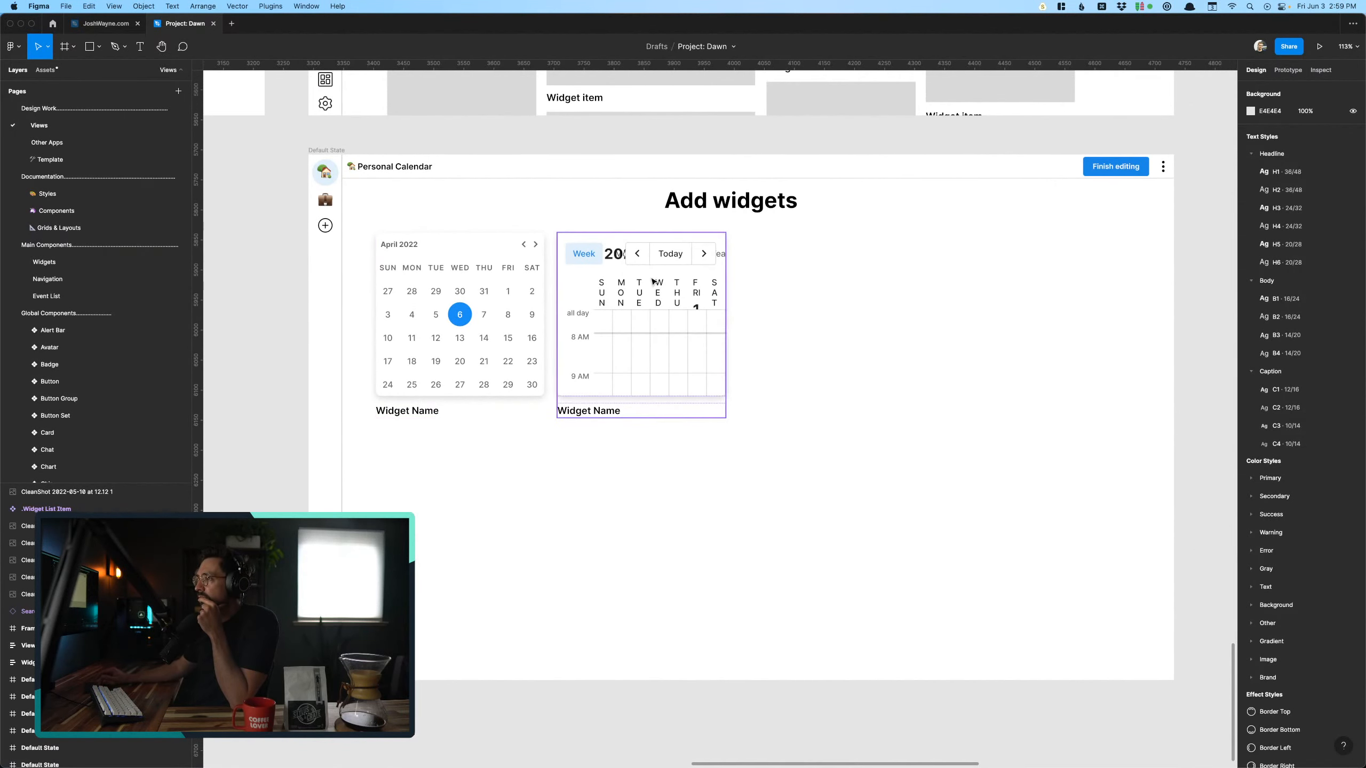
- Enlarge the Calendar widget item beside the mini calendar in the second Add widgets frame to about 827 × 315 and deselect it
left_click(450, 321)
left_click(642, 335)
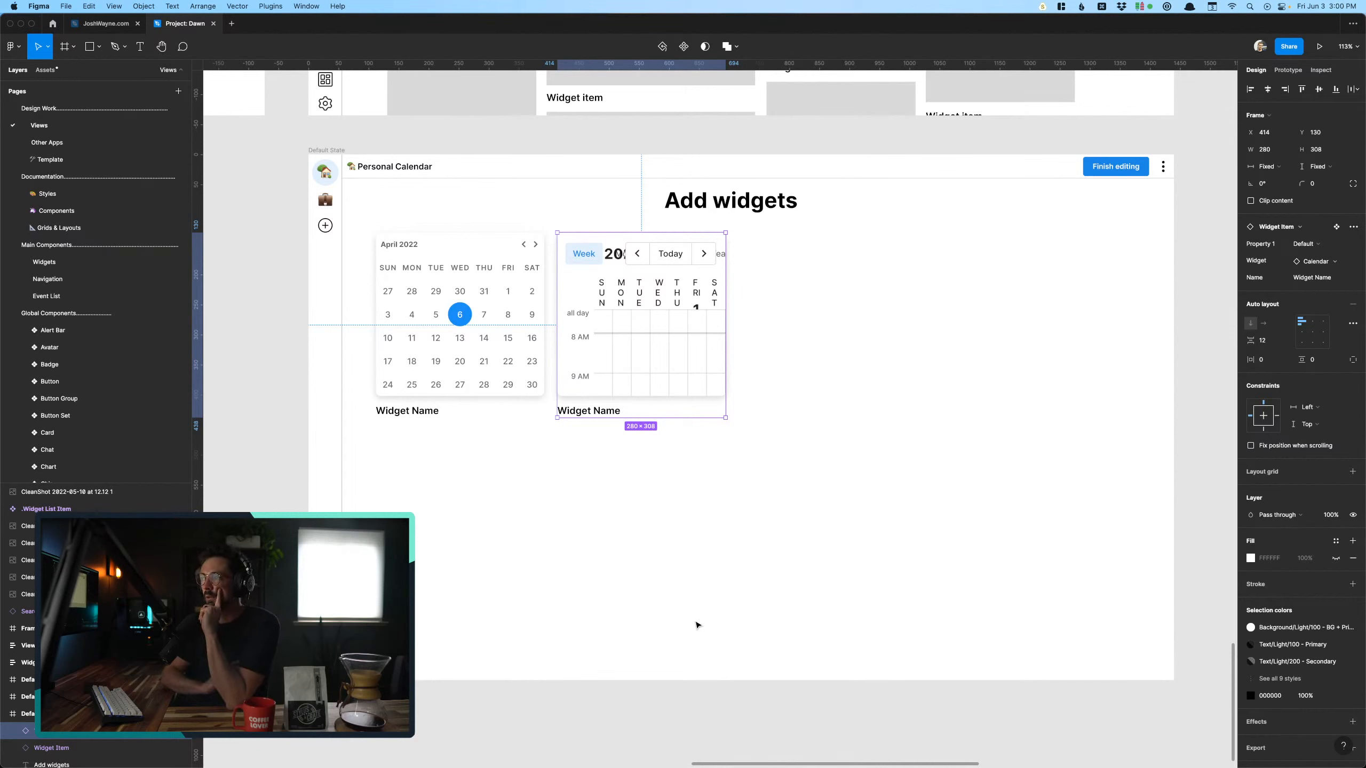
left_click(452, 361)
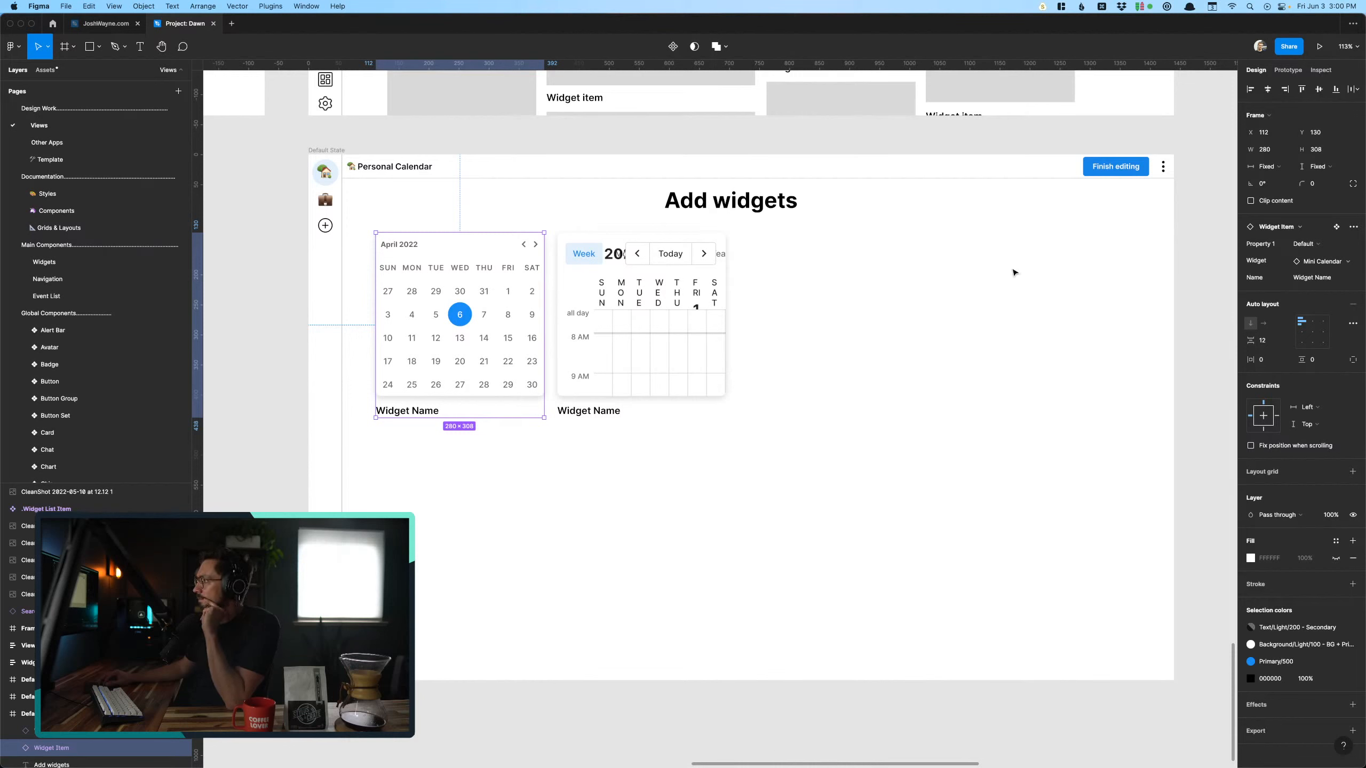
left_click(643, 365)
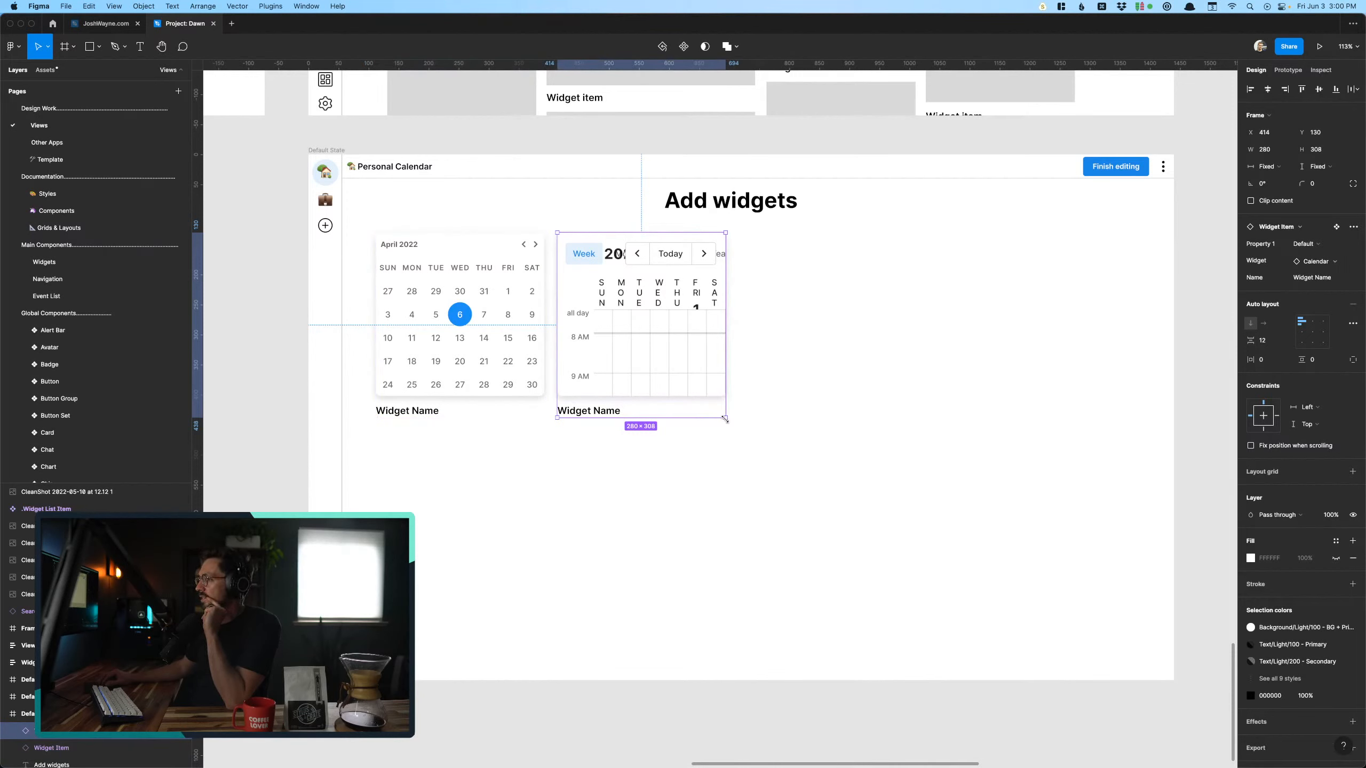
left_click_drag(787, 421, 1054, 422)
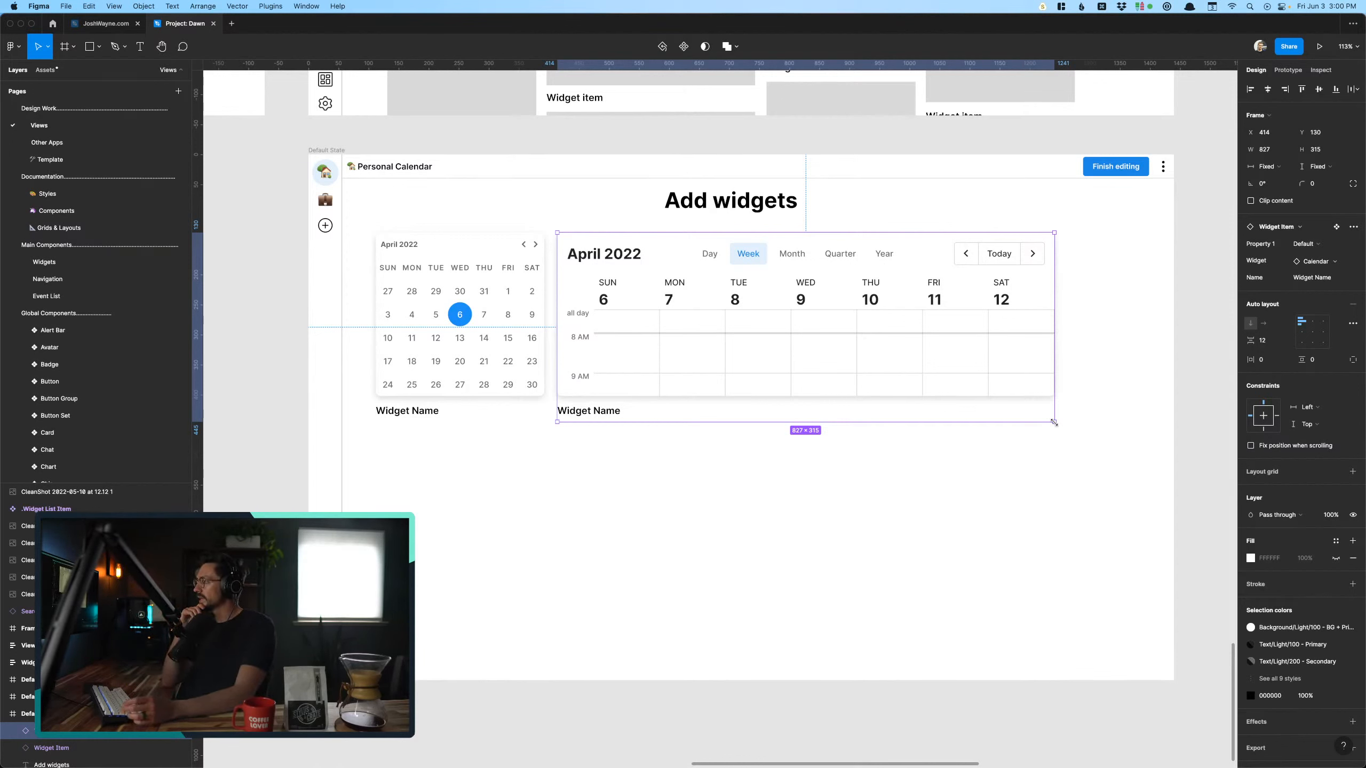
mouse_move(780, 748)
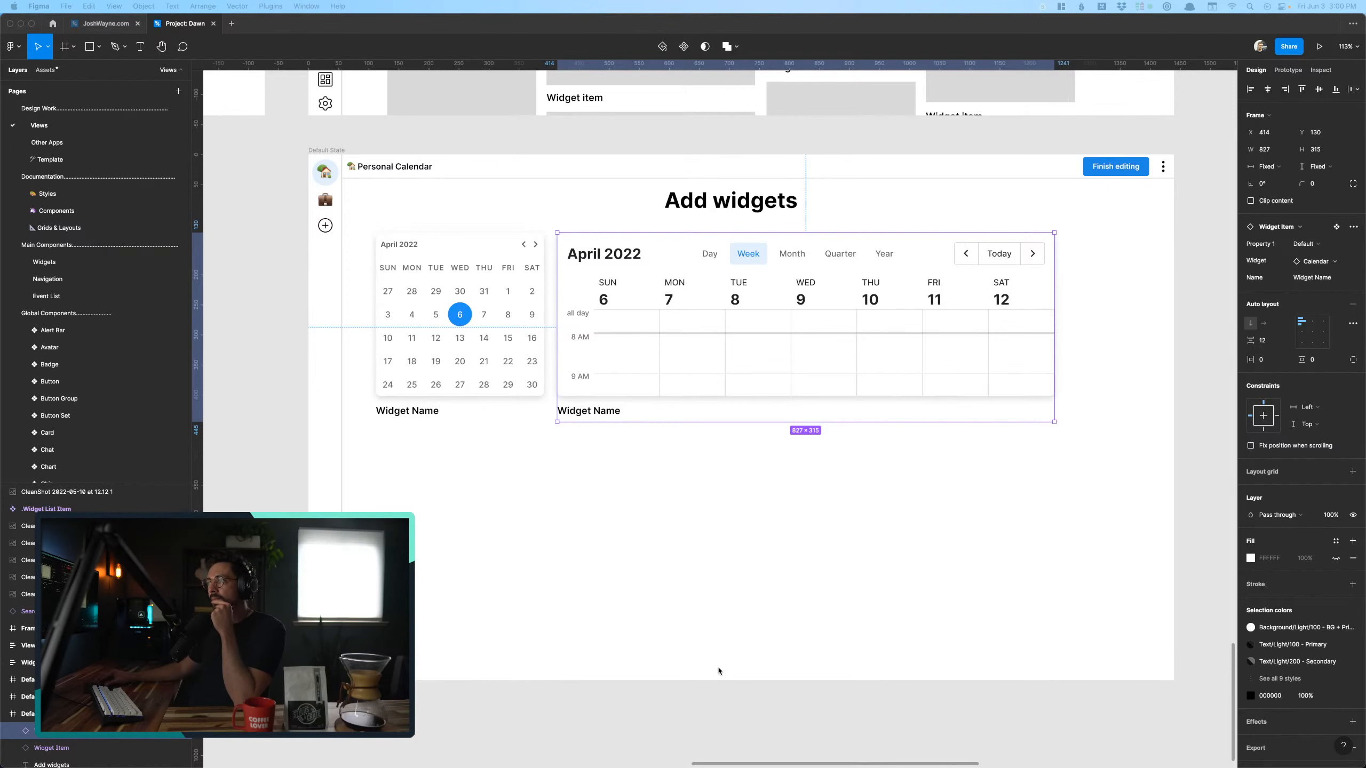
key("Escape")
- Duplicate the third week-view frame and place the copy beside the Add widgets frames at about X 5277, Y 4731
scroll(646, 580, "down", 10)
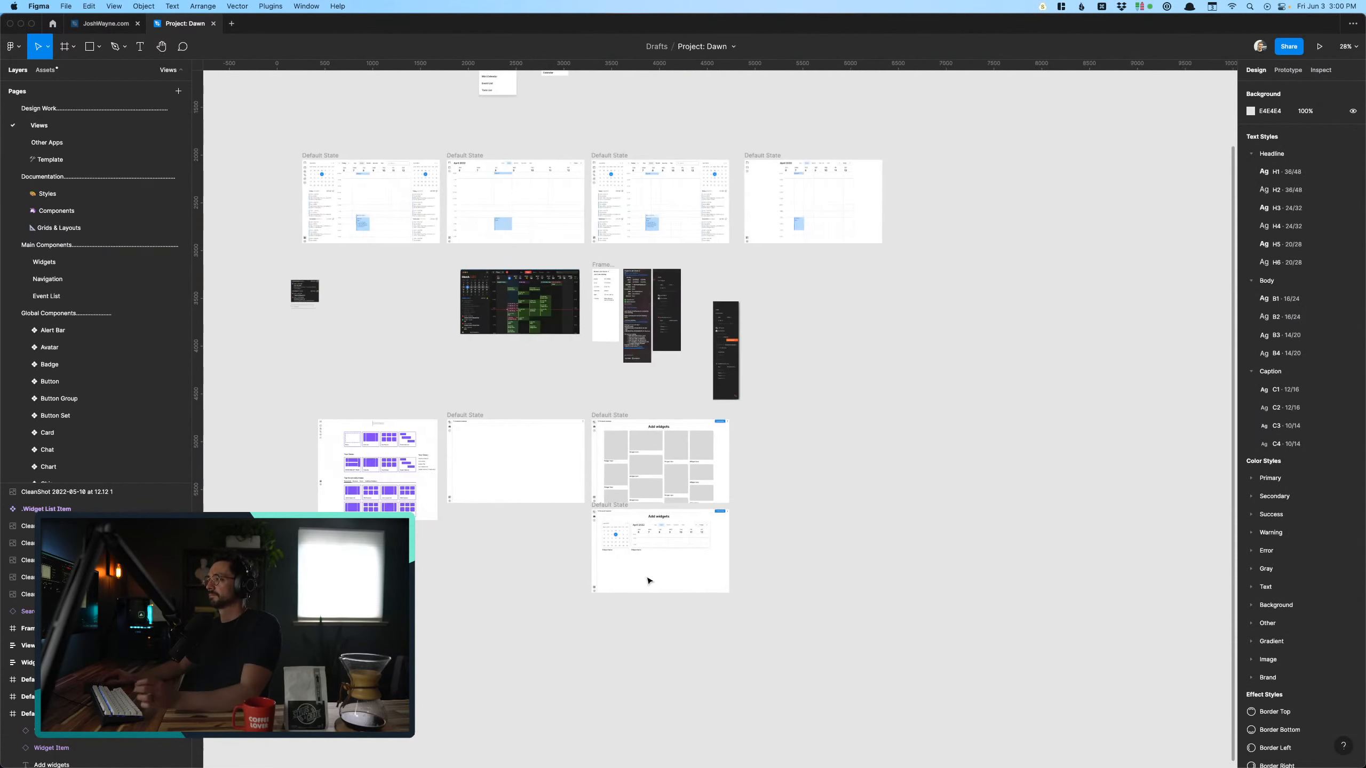
scroll(649, 580, "up", 5)
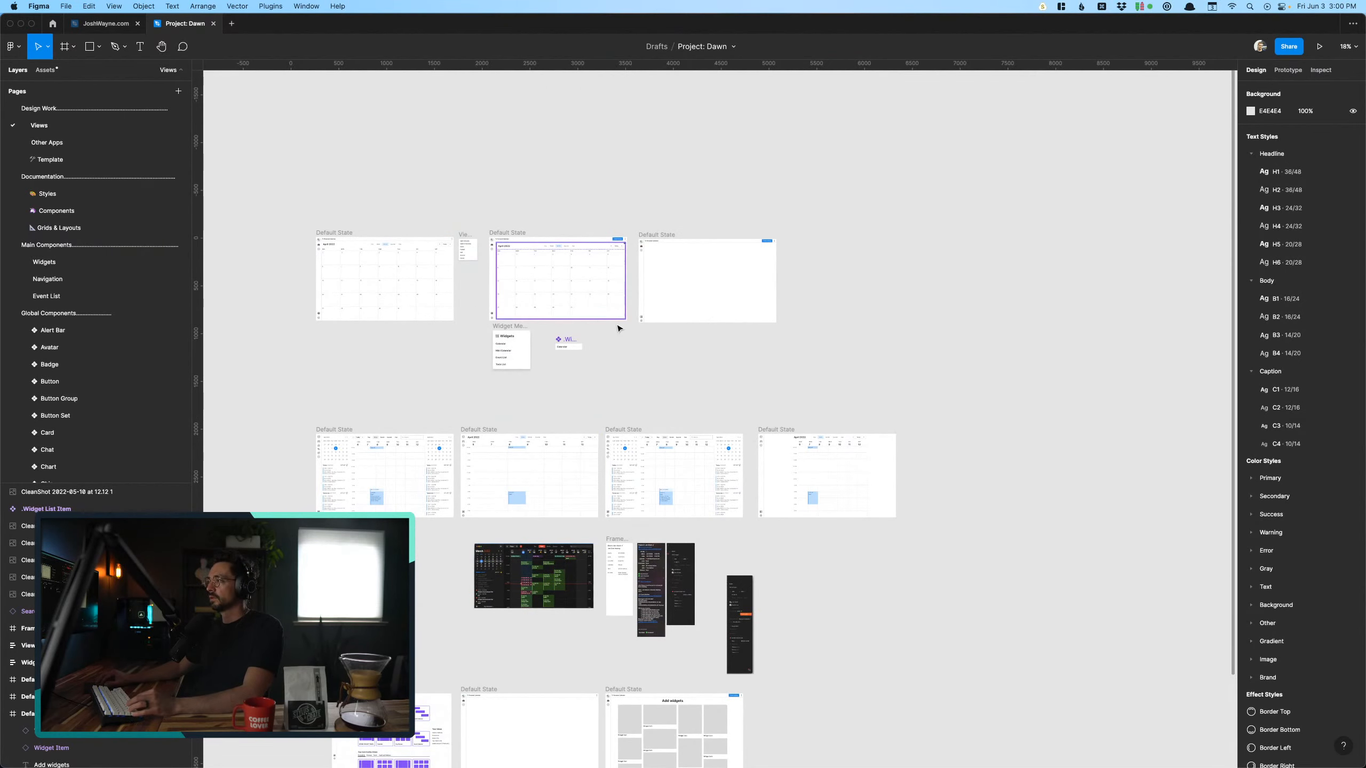
left_click(651, 472)
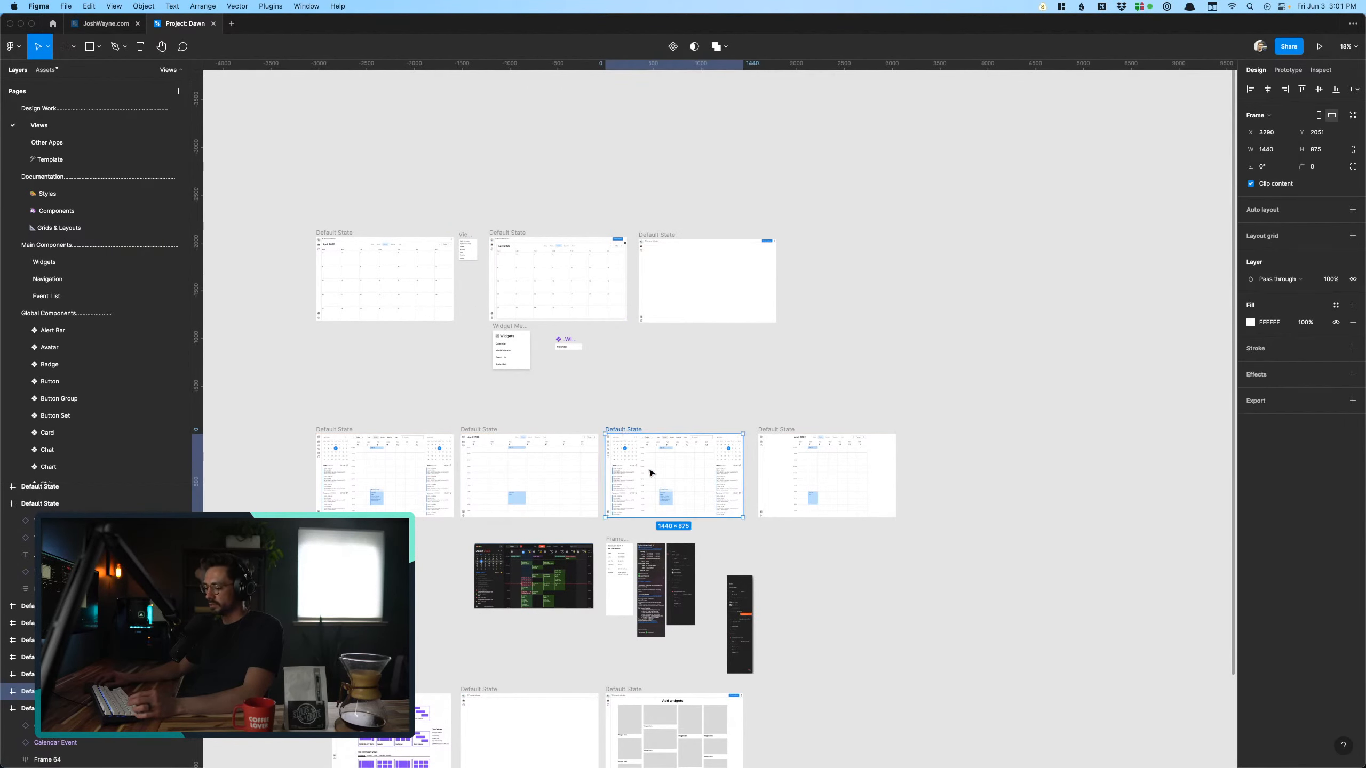
left_click_drag(651, 473, 840, 729)
scroll(813, 687, "down", 5)
scroll(817, 676, "up", 2)
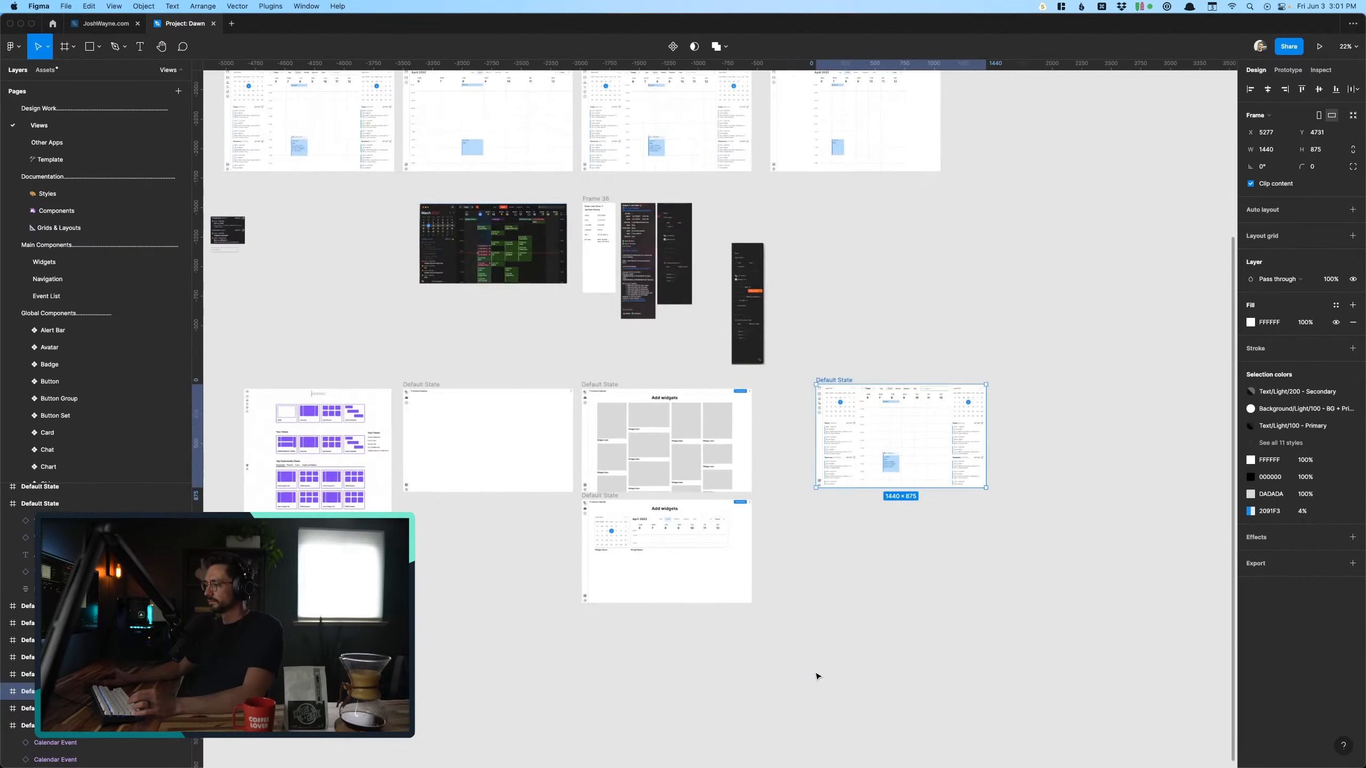
scroll(818, 675, "up", 2)
scroll(806, 619, "up", 2)
scroll(806, 619, "right", 4)
left_click(805, 619)
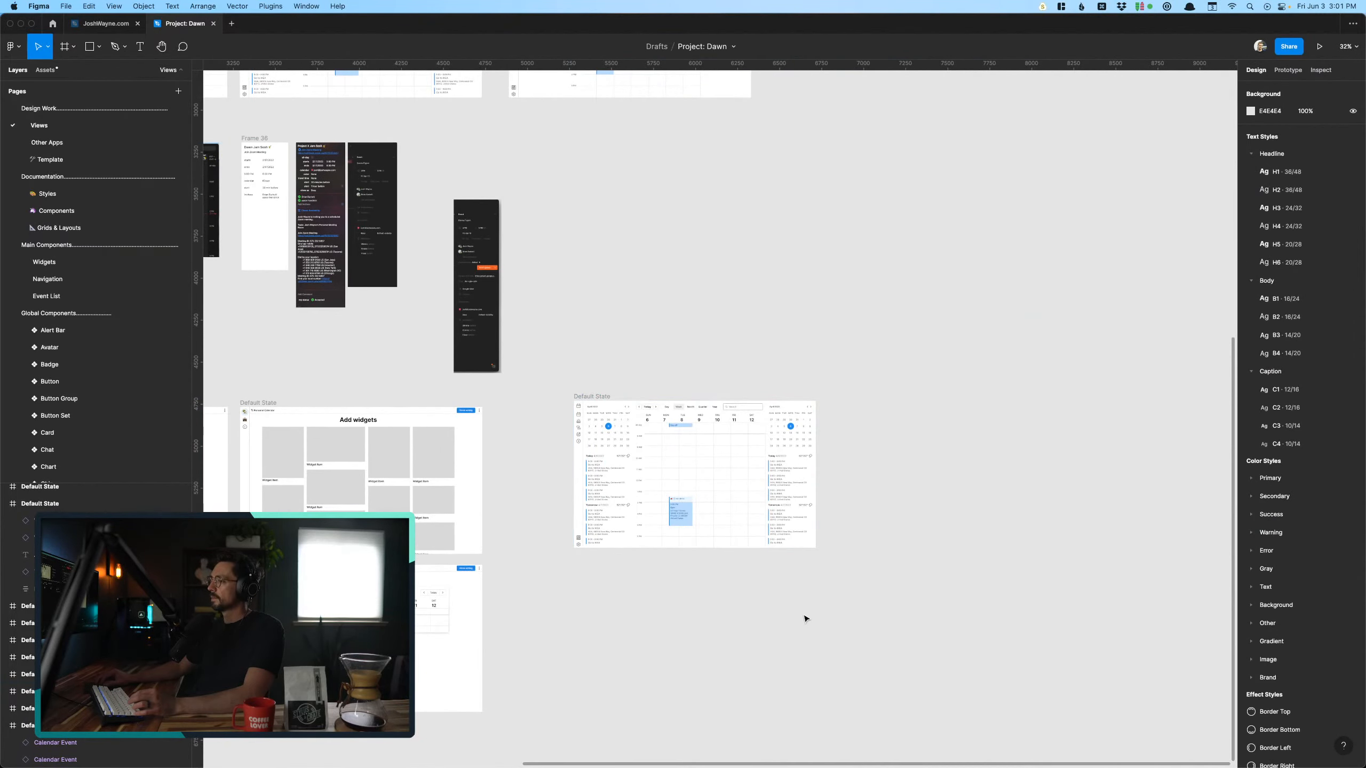
- Draw a rectangle about 291 × 863 over the mini calendar and event list beside the icon sidebar in the copied week view
scroll(806, 619, "up", 10)
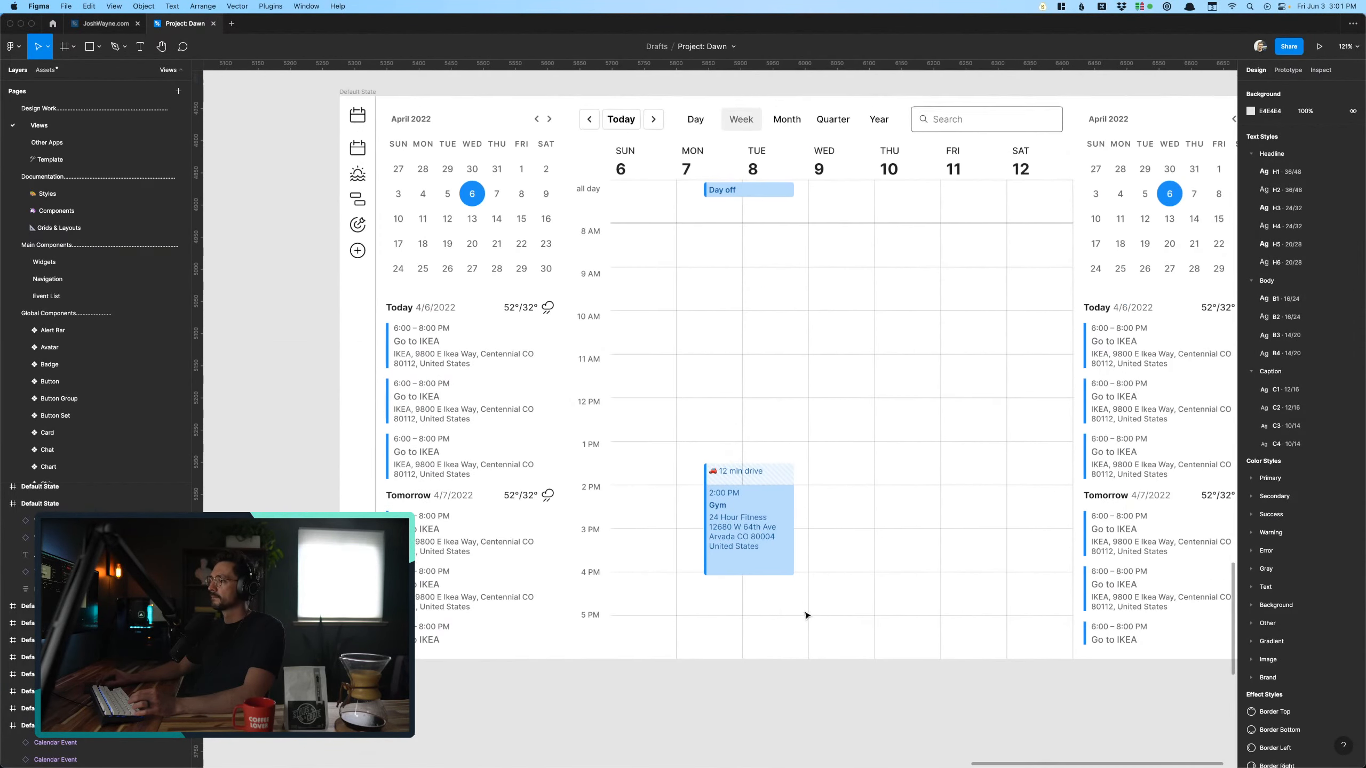
scroll(806, 615, "down", 5)
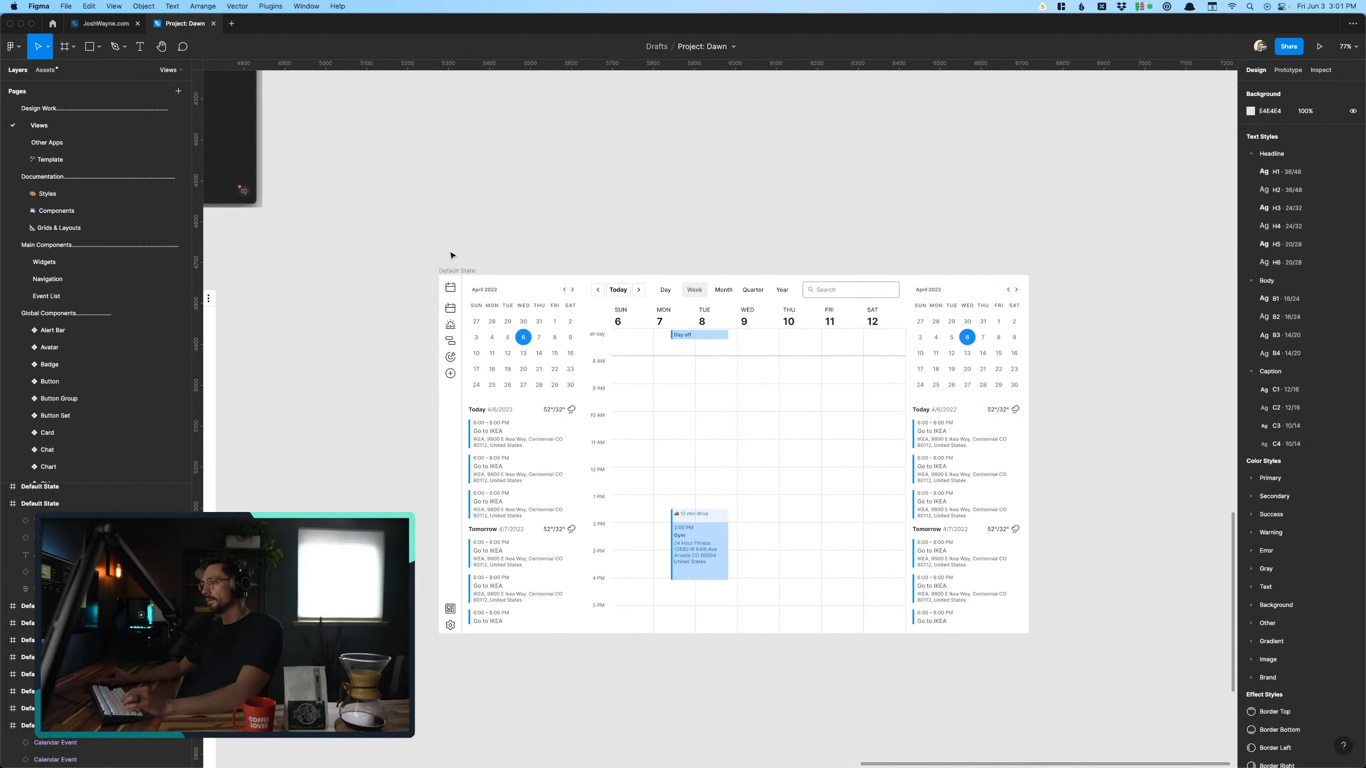
left_click(462, 270)
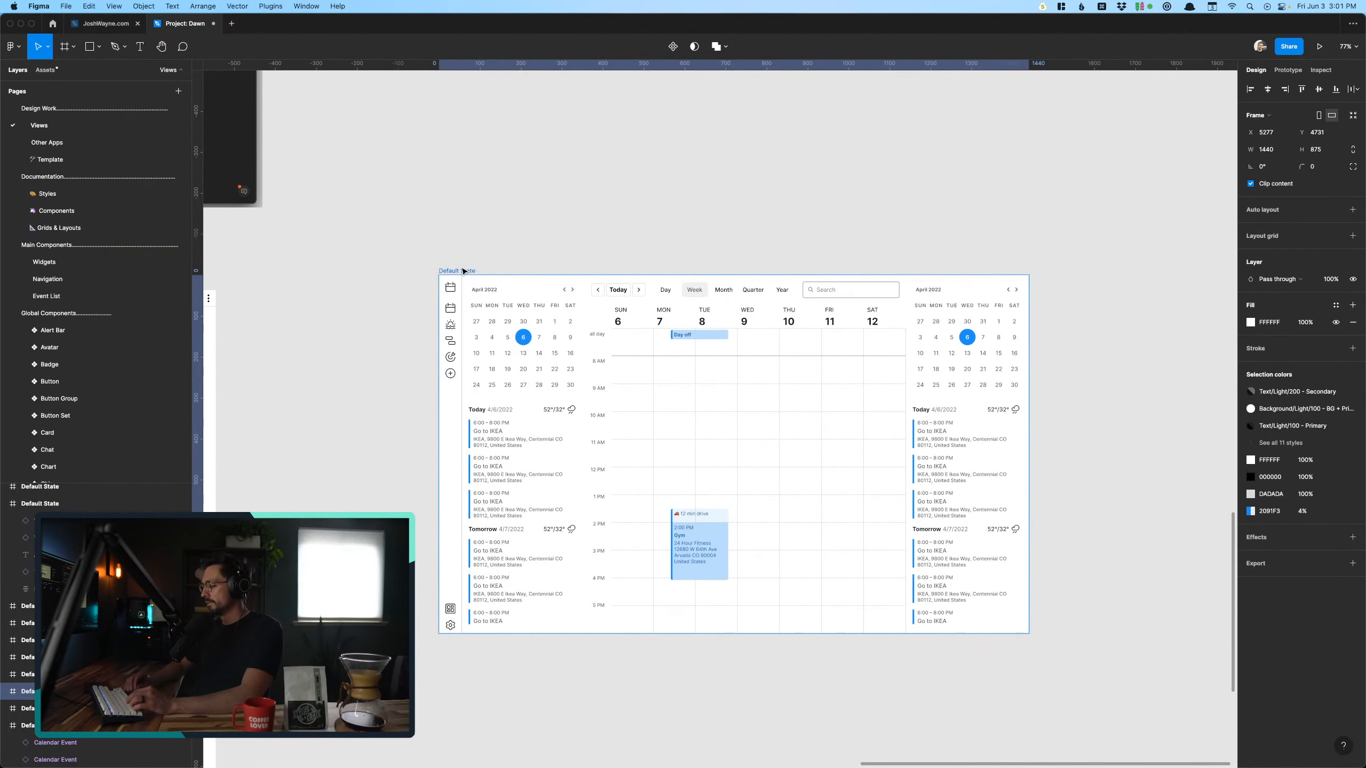
left_click(356, 393)
scroll(355, 396, "up", 3)
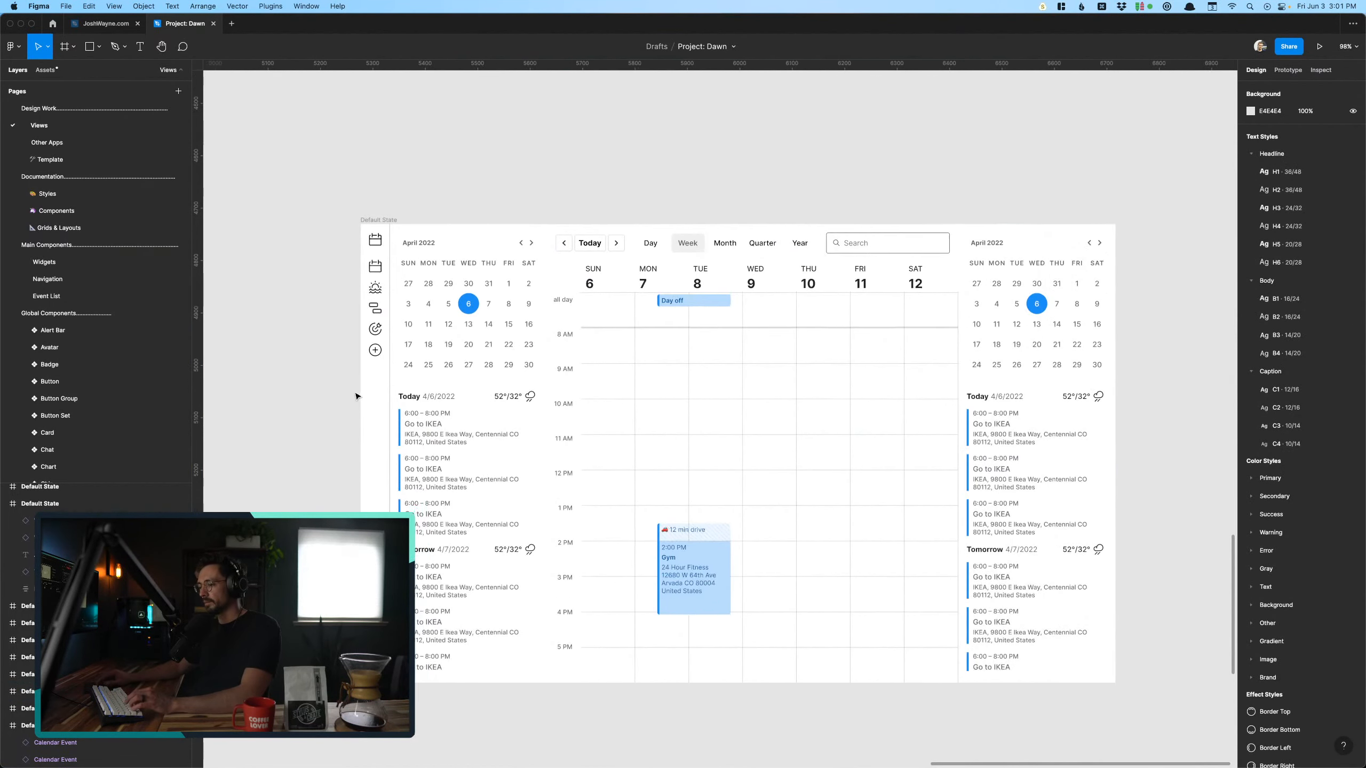
scroll(356, 396, "down", 2)
key("r")
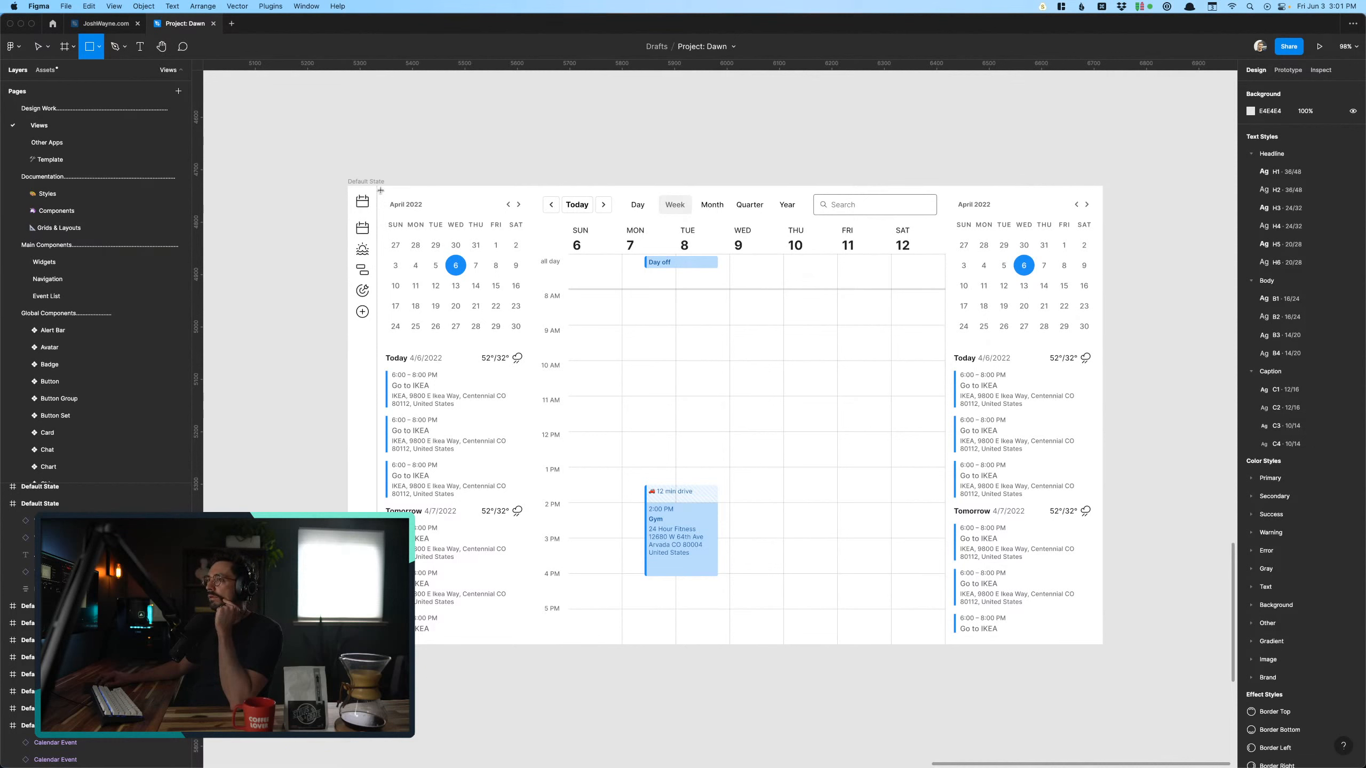
mouse_move(380, 186)
left_mouse_down()
mouse_move(527, 555)
mouse_move(551, 634)
mouse_move(533, 638)
left_mouse_up()
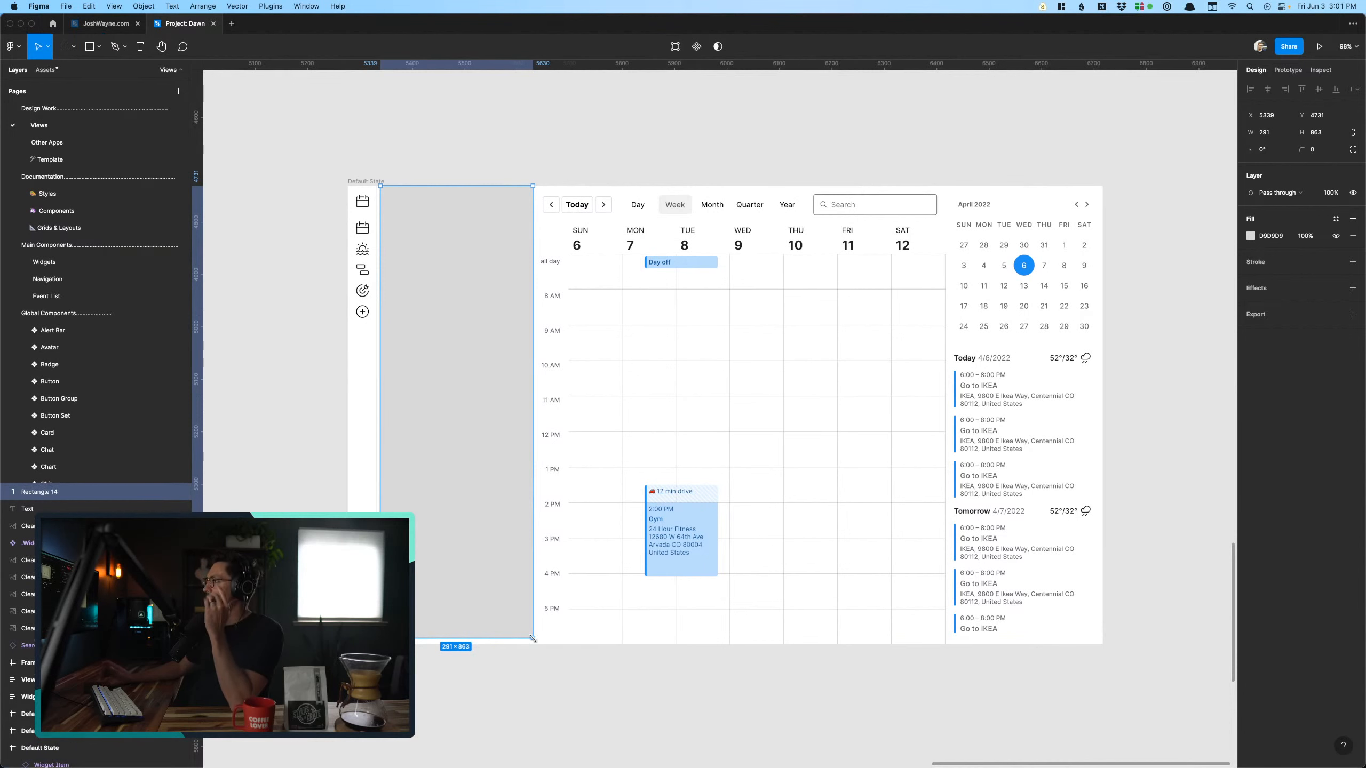
- Fill the new rectangle with red FF0000 at 50% opacity and clear the selection
left_click(1250, 237)
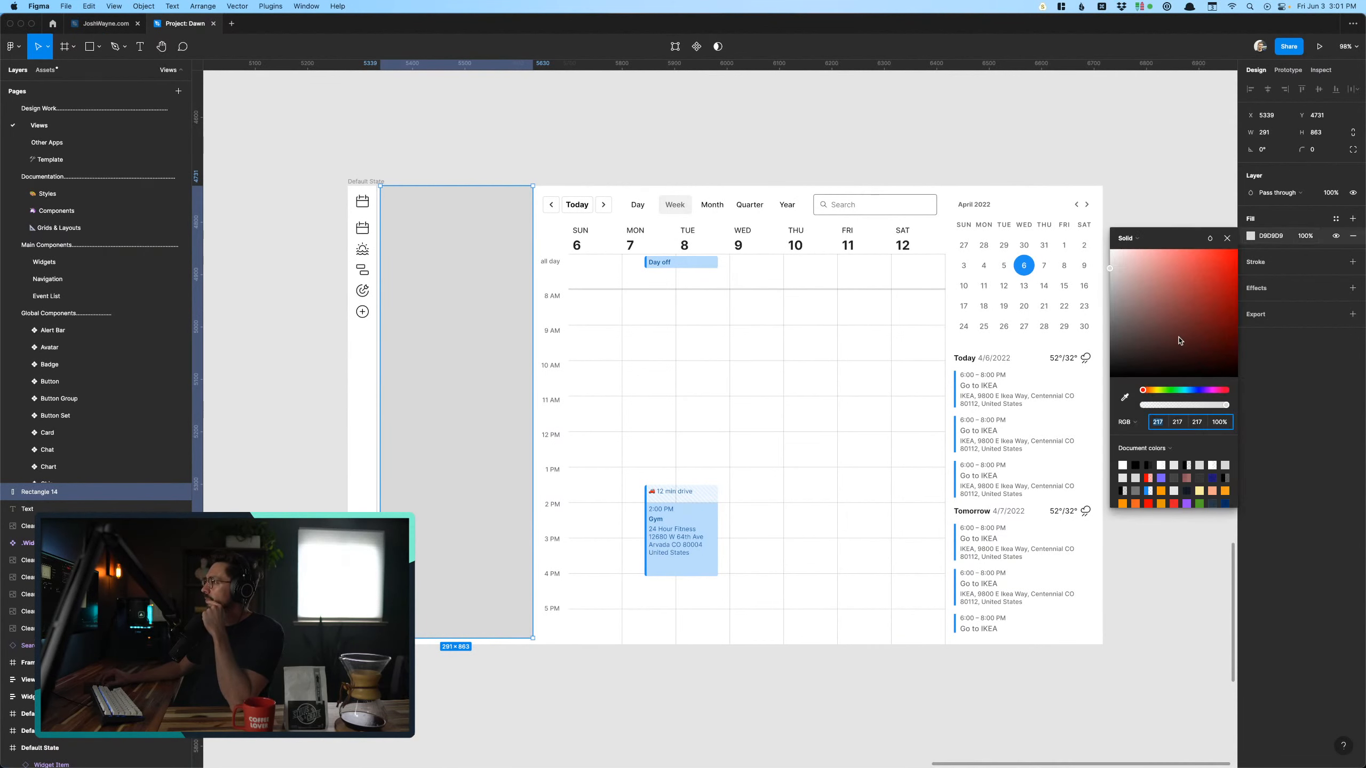
left_click_drag(1179, 338, 1296, 172)
left_click(1301, 236)
type("5")
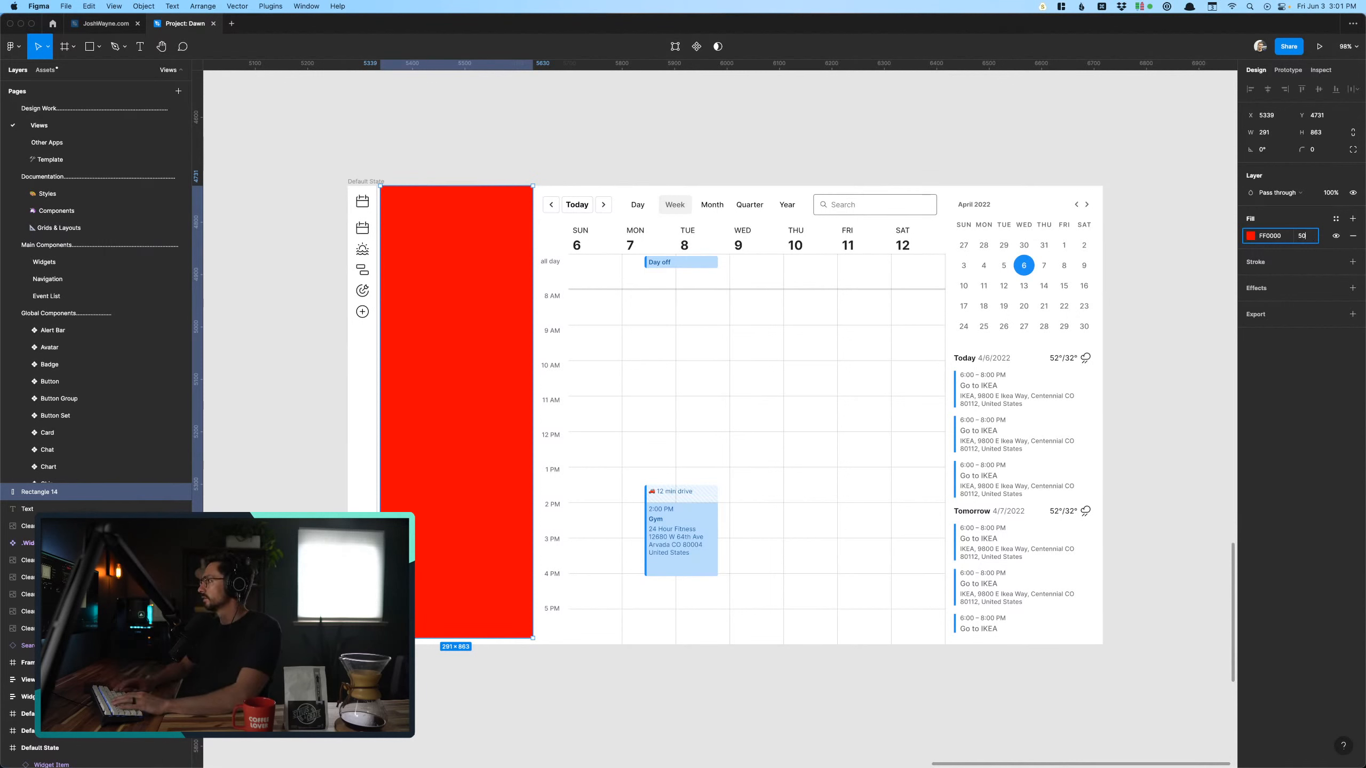
type("0")
key("Return")
left_click(730, 145)
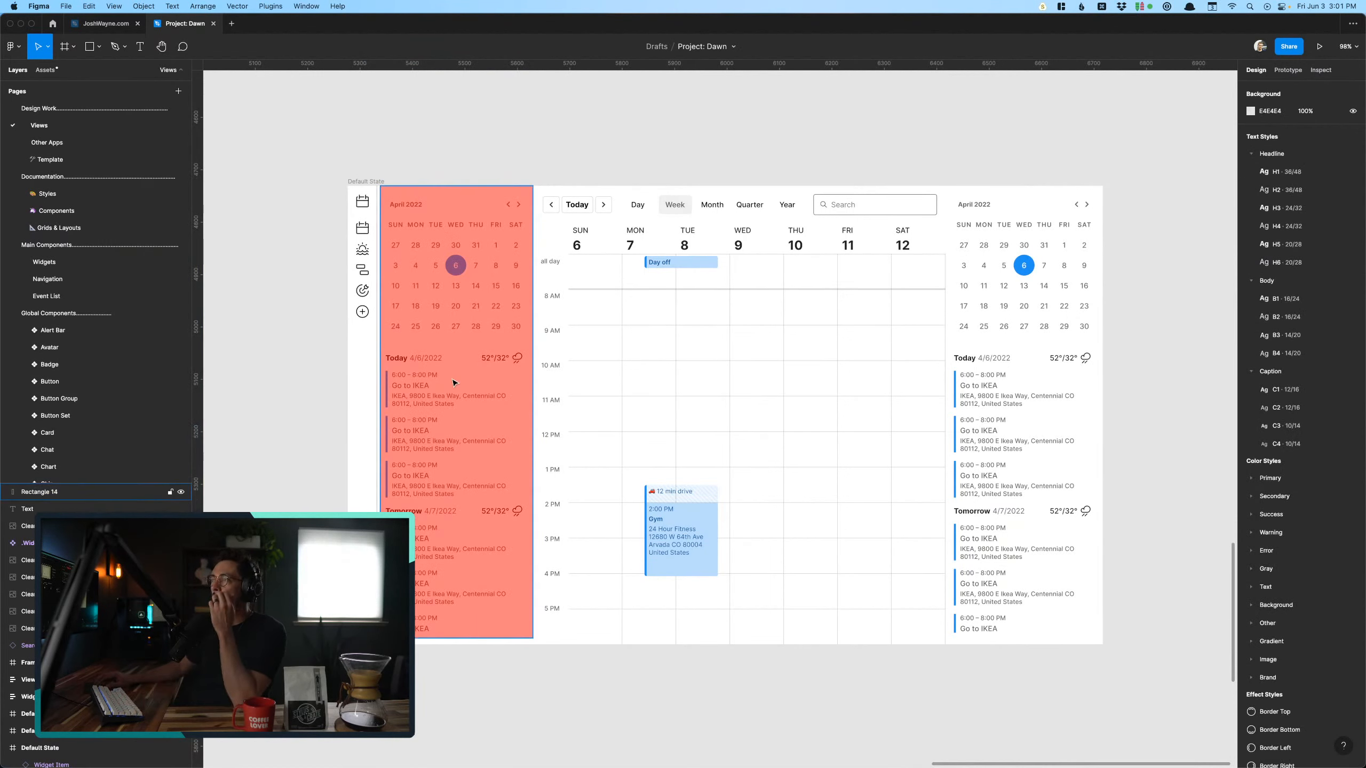
- Lower the opacity of the red overlay over the mini calendar and event list to 30% and clear the selection
left_click(468, 393)
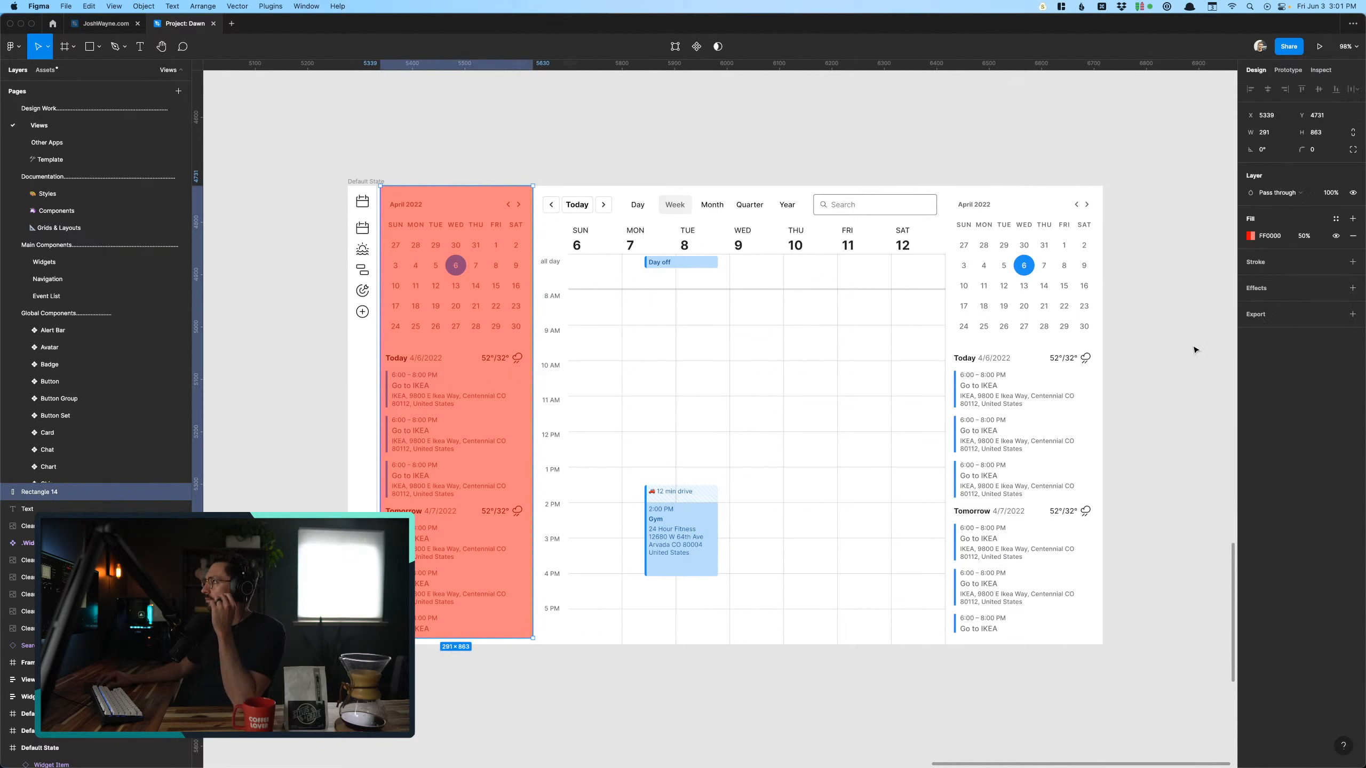
left_click(1303, 237)
type("30")
key("Return")
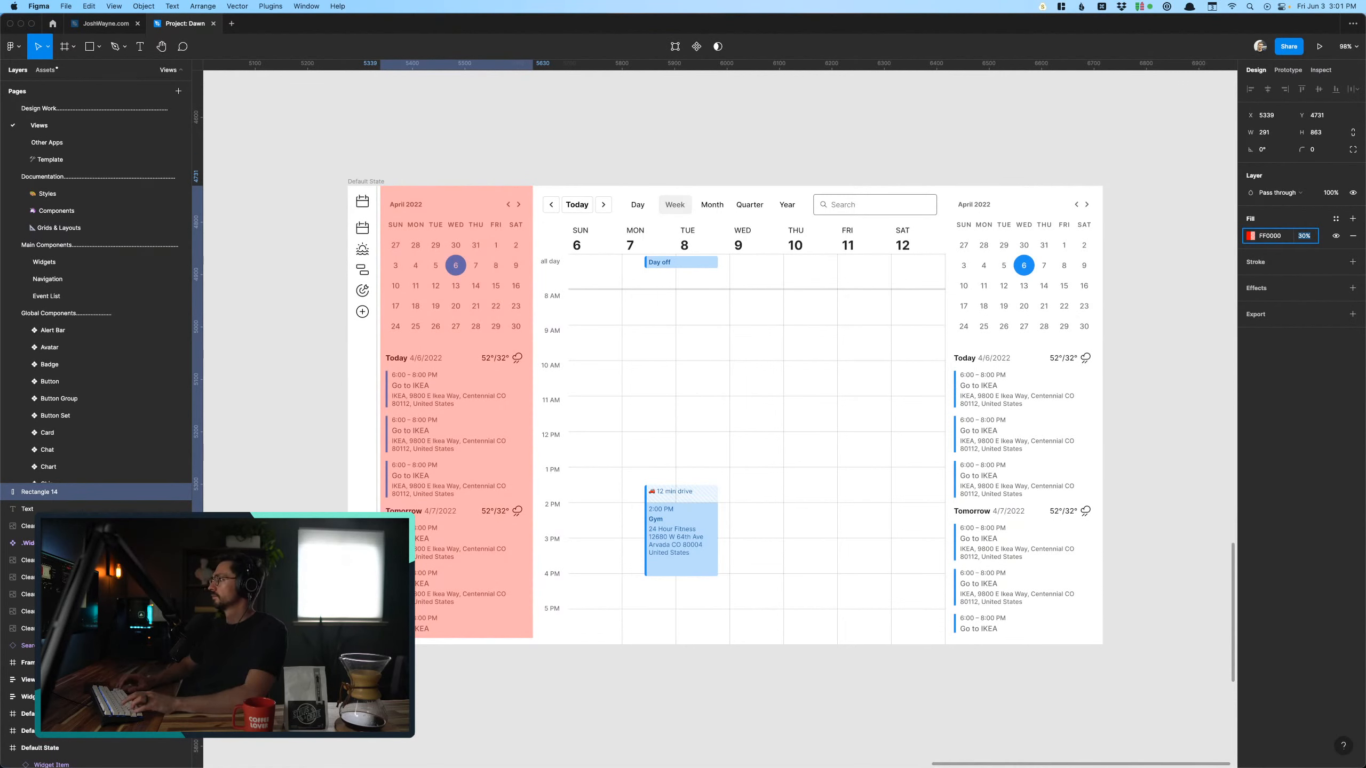
left_click(338, 383)
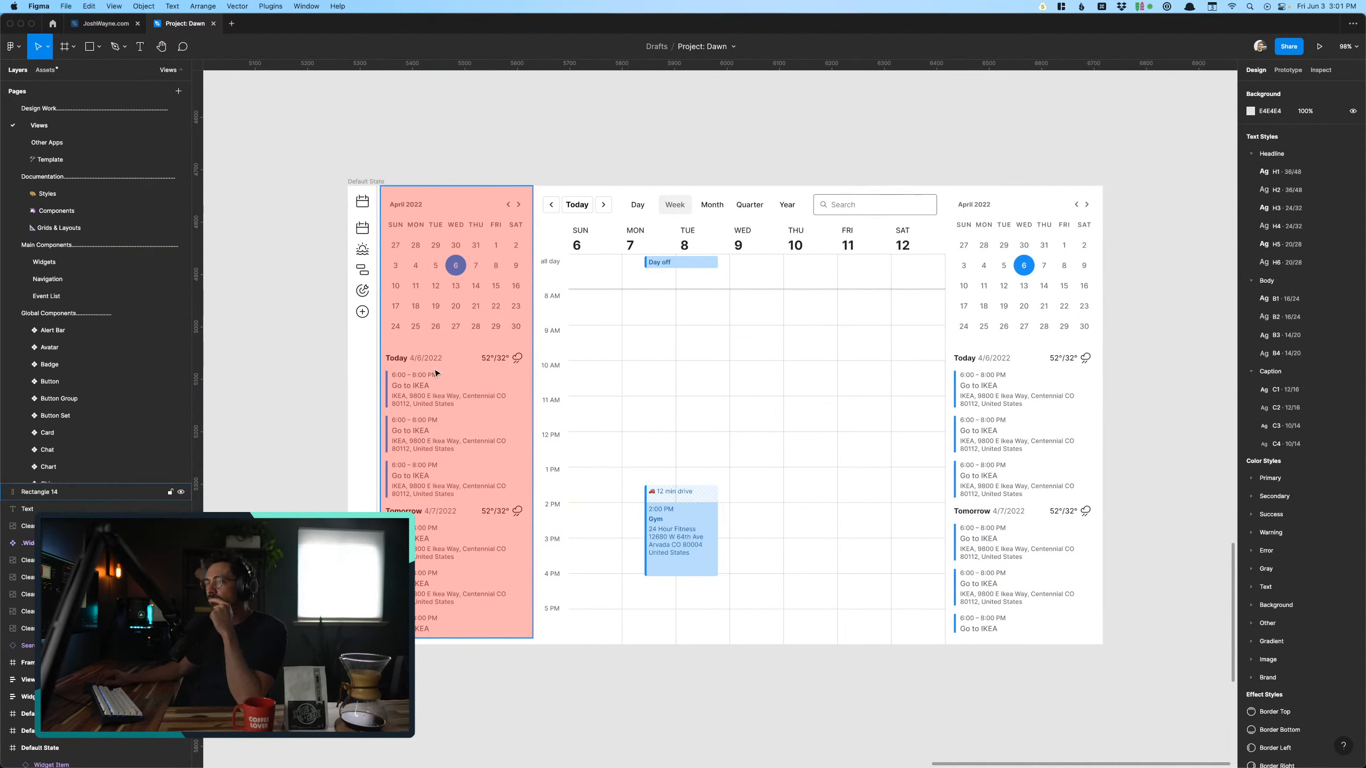
- Duplicate the red overlay twice, fitting one copy over the week grid at about 777 × 863 and the other over the opposite sidebar
left_click_drag(437, 373, 595, 370)
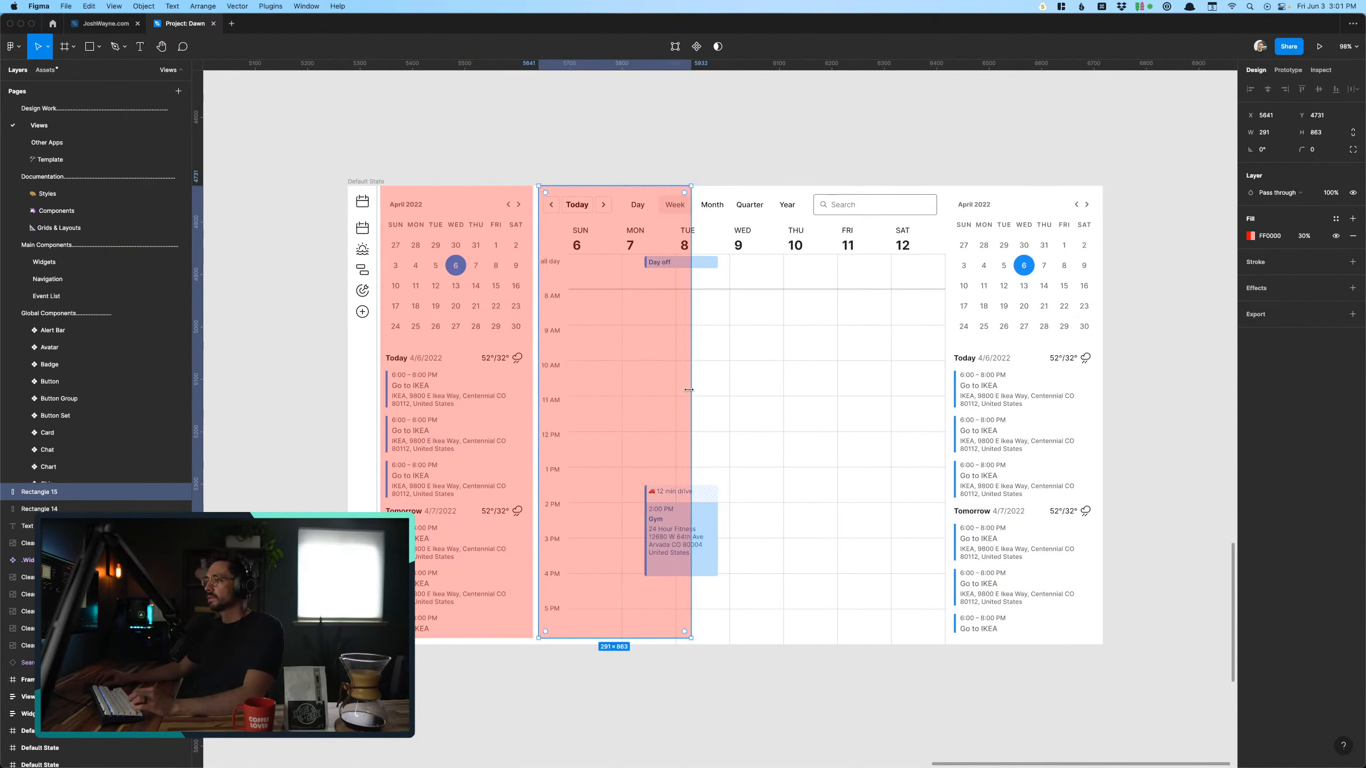
left_click_drag(689, 389, 946, 400)
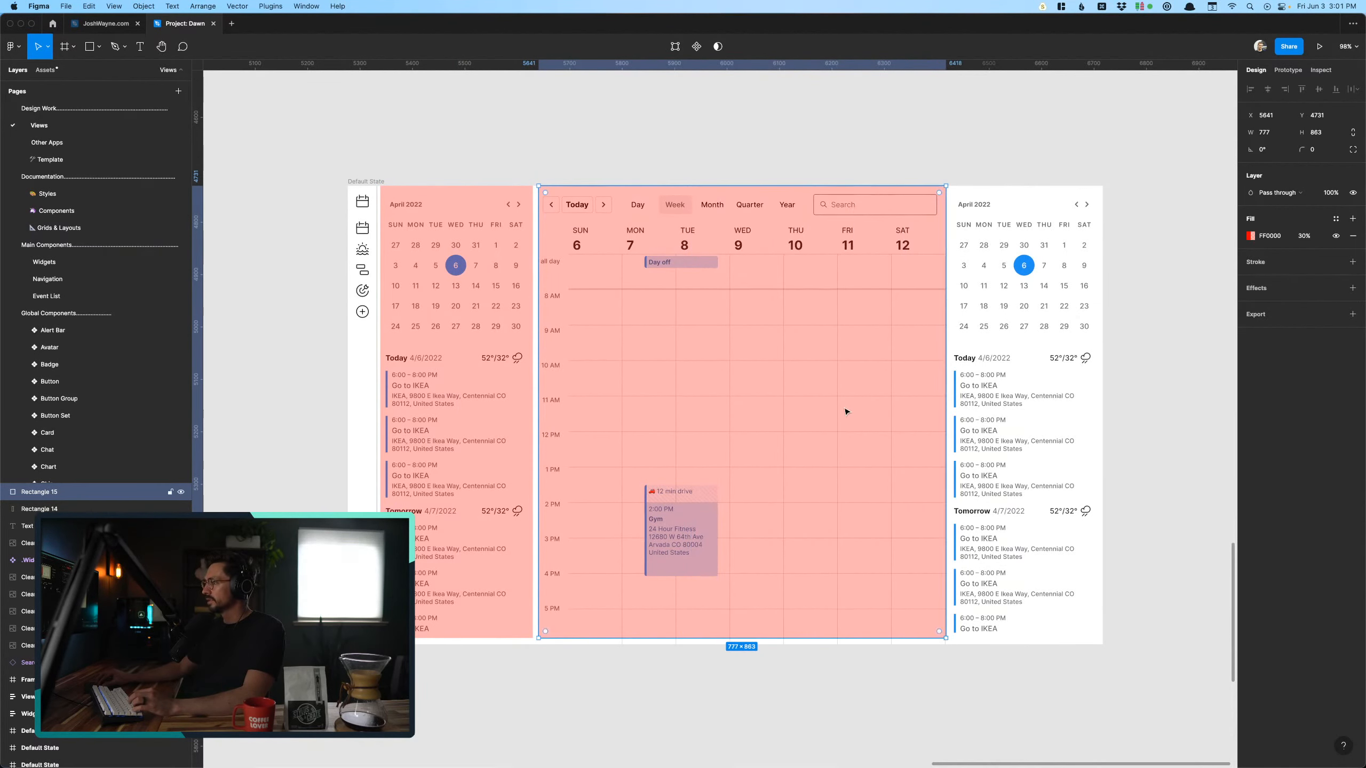
left_click_drag(844, 412, 1158, 409)
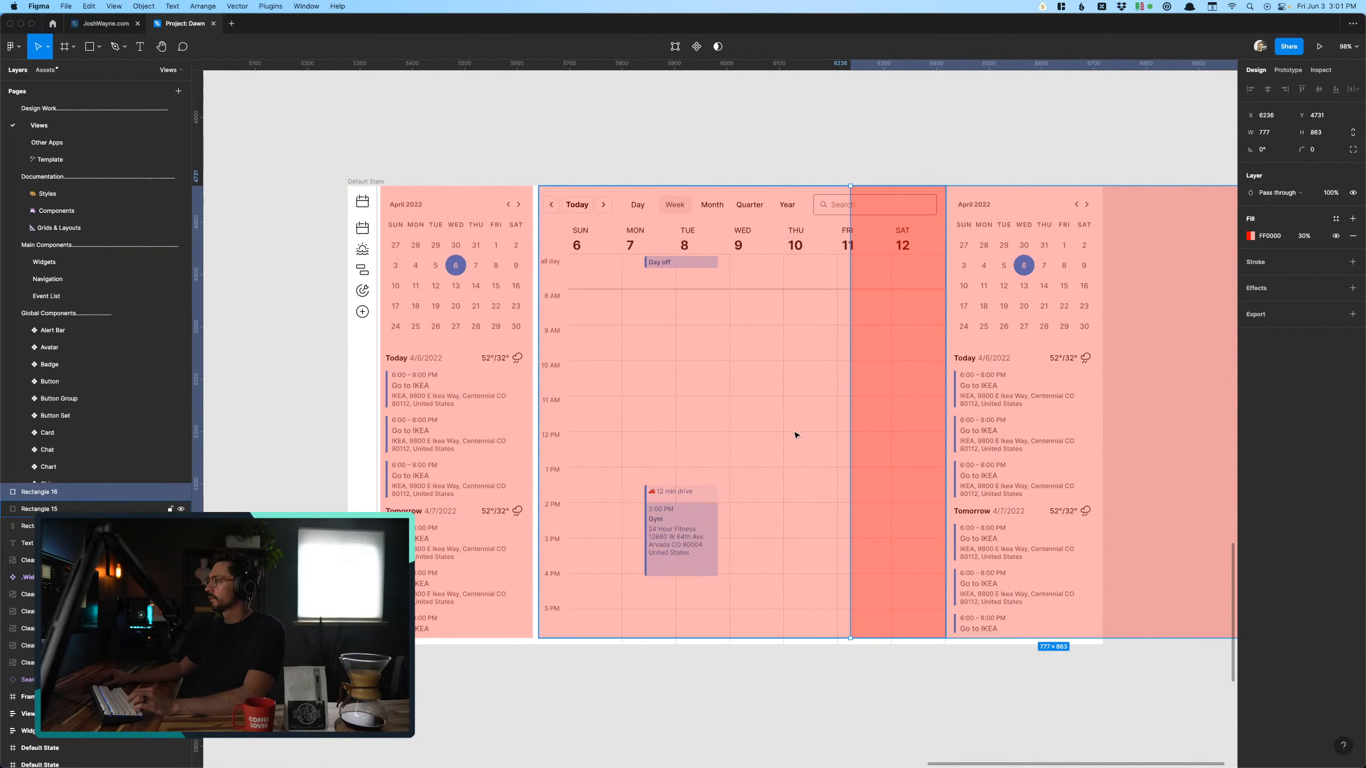
left_click_drag(850, 433, 954, 425)
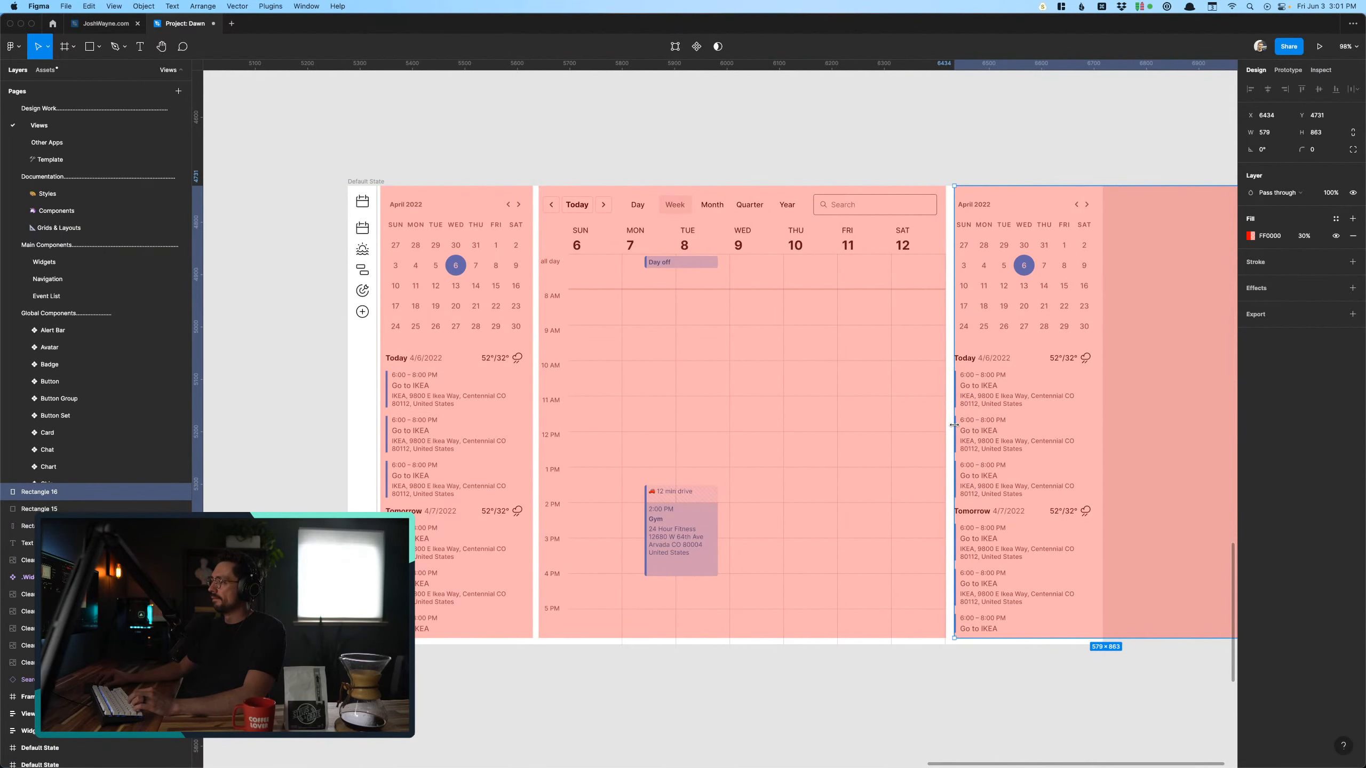
scroll(955, 427, "right", 4)
left_click_drag(1163, 416, 1002, 426)
left_click(1027, 450)
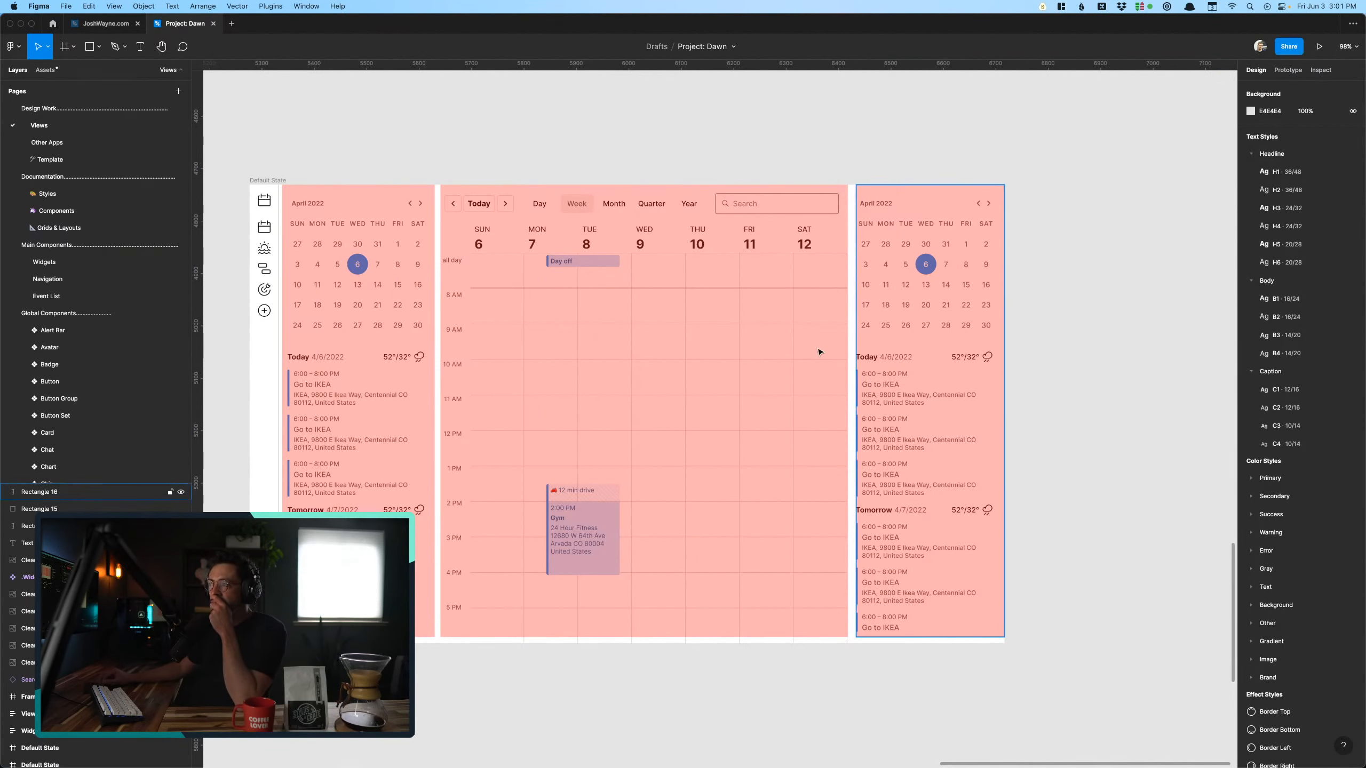
- Examine how the three red overlays divide the copied week view, selecting individual overlays and viewing the surrounding frames
left_click(699, 338)
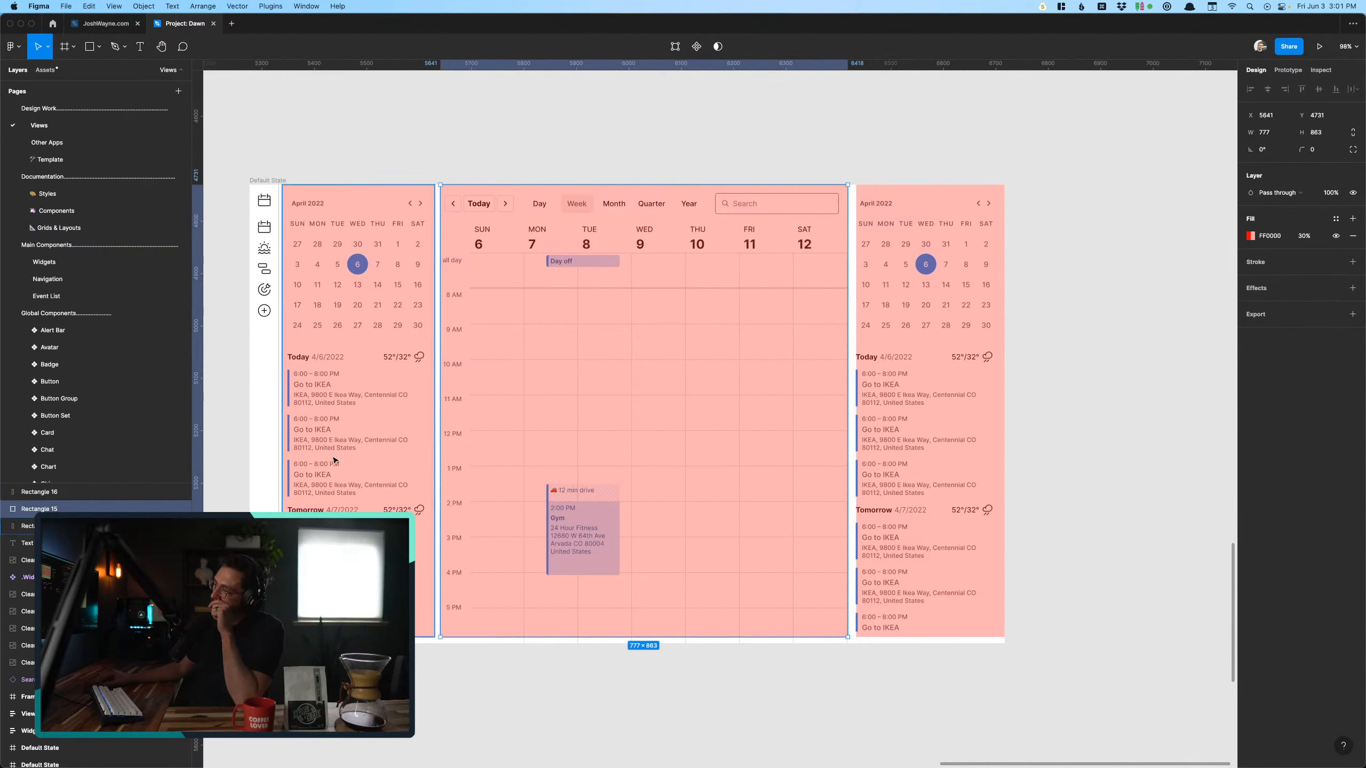
left_click(385, 409)
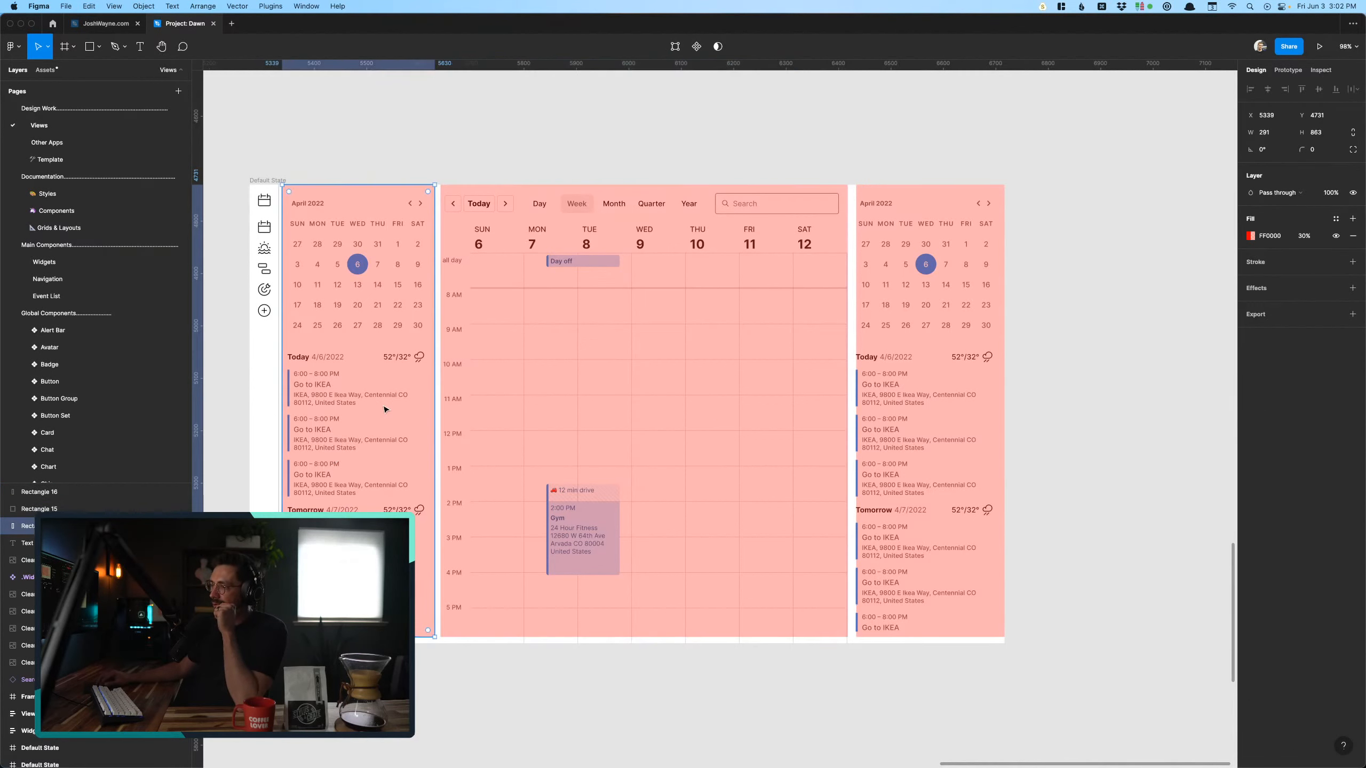
scroll(452, 451, "left", 3)
scroll(452, 450, "down", 2)
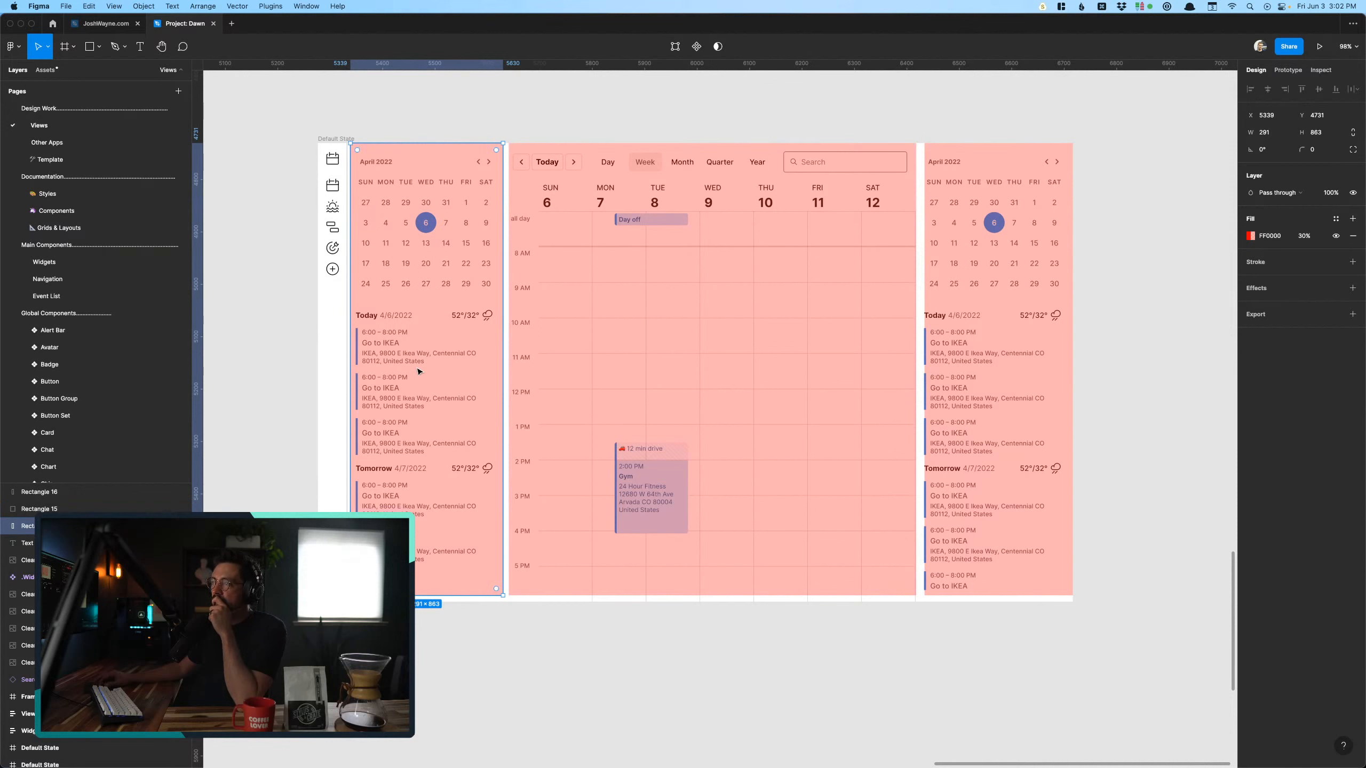
left_click(666, 291)
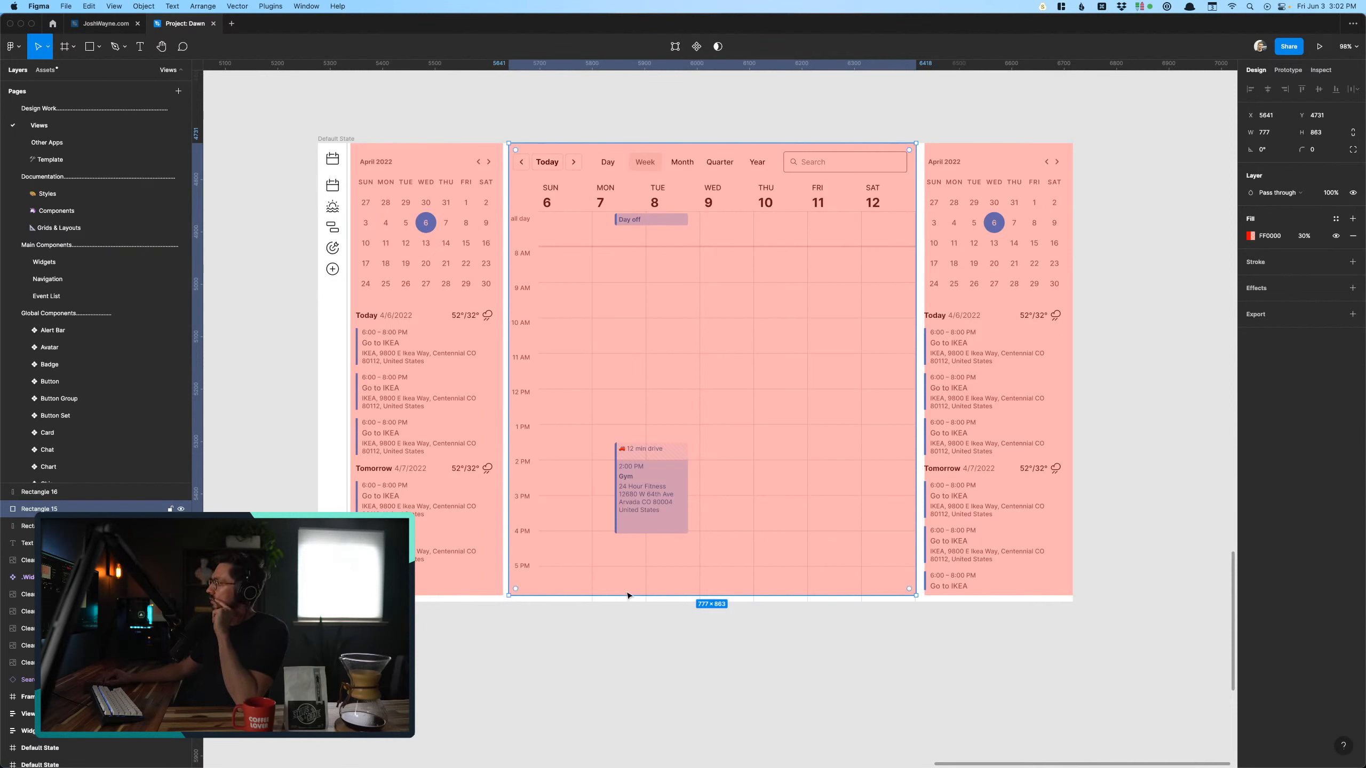
left_click(566, 704)
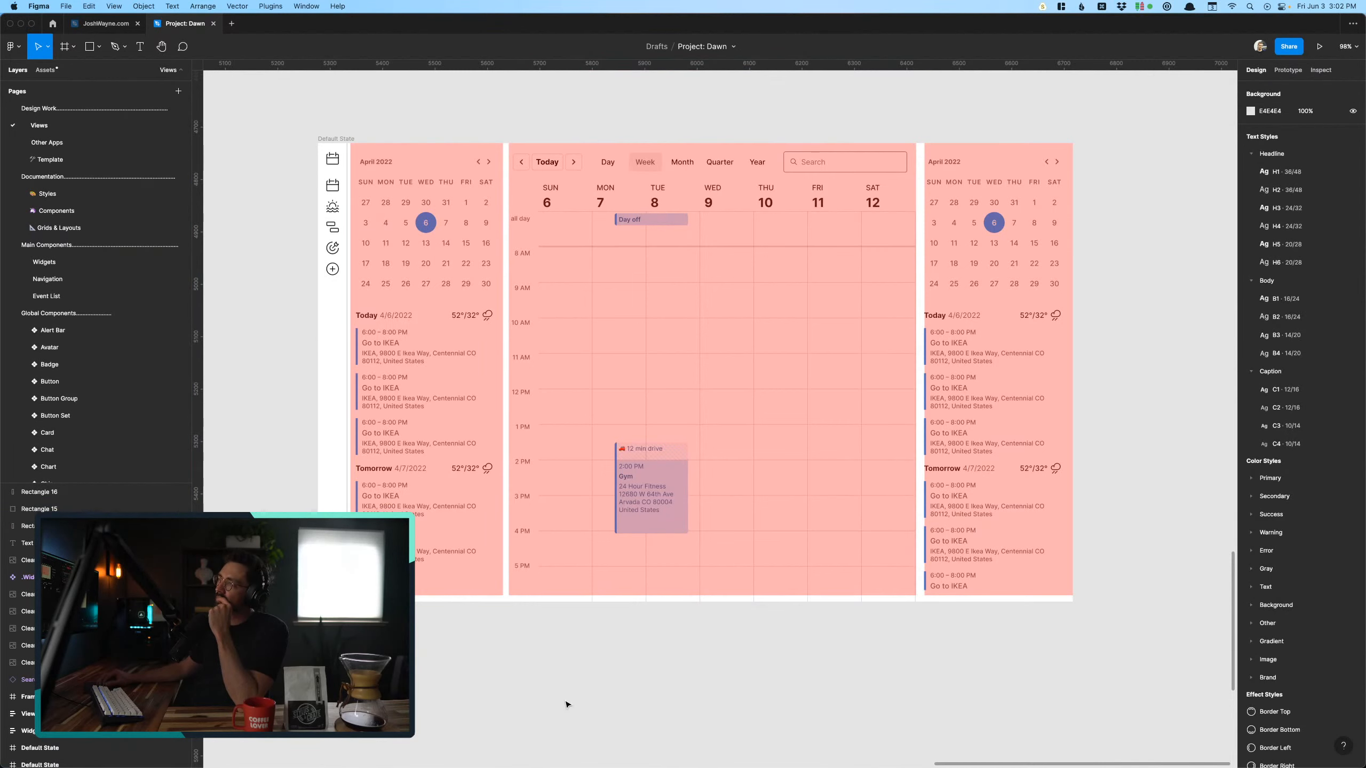
scroll(566, 705, "down", 10)
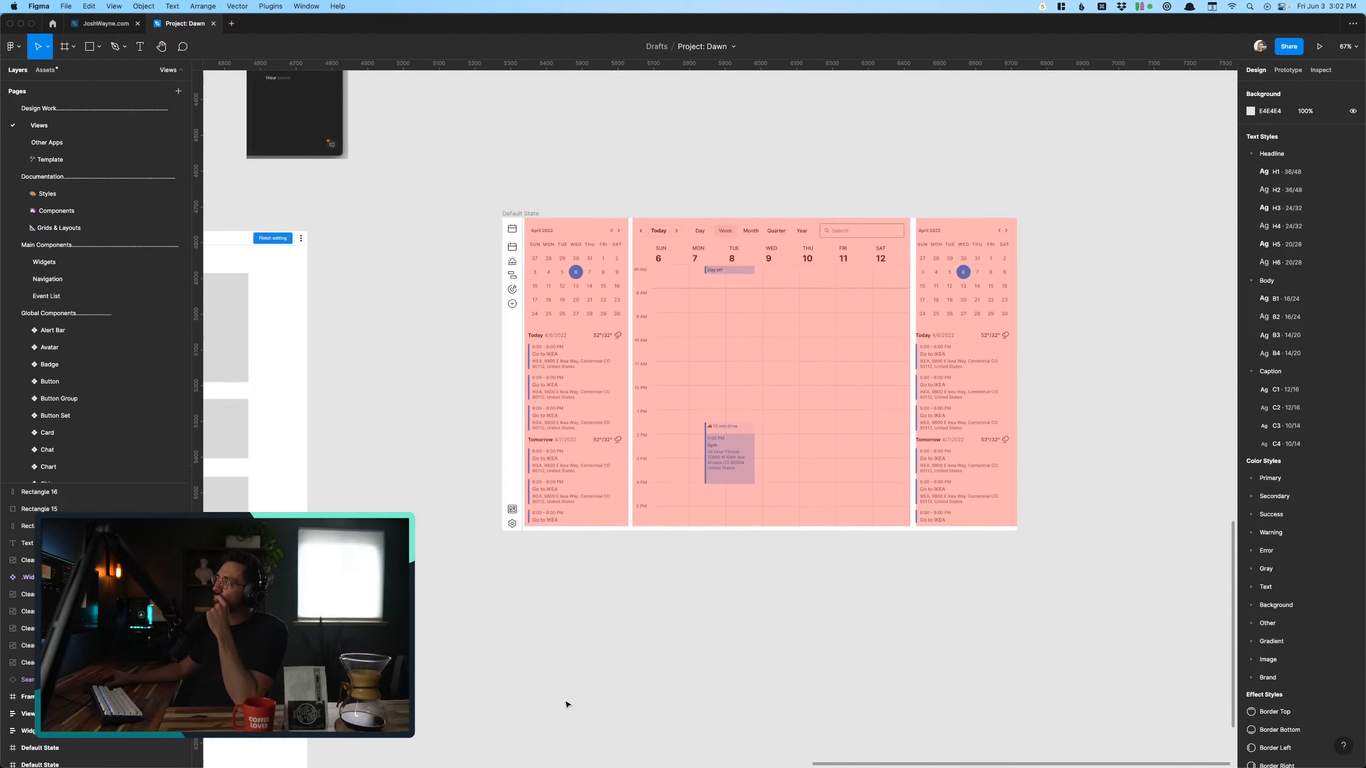
scroll(436, 558, "right", 4)
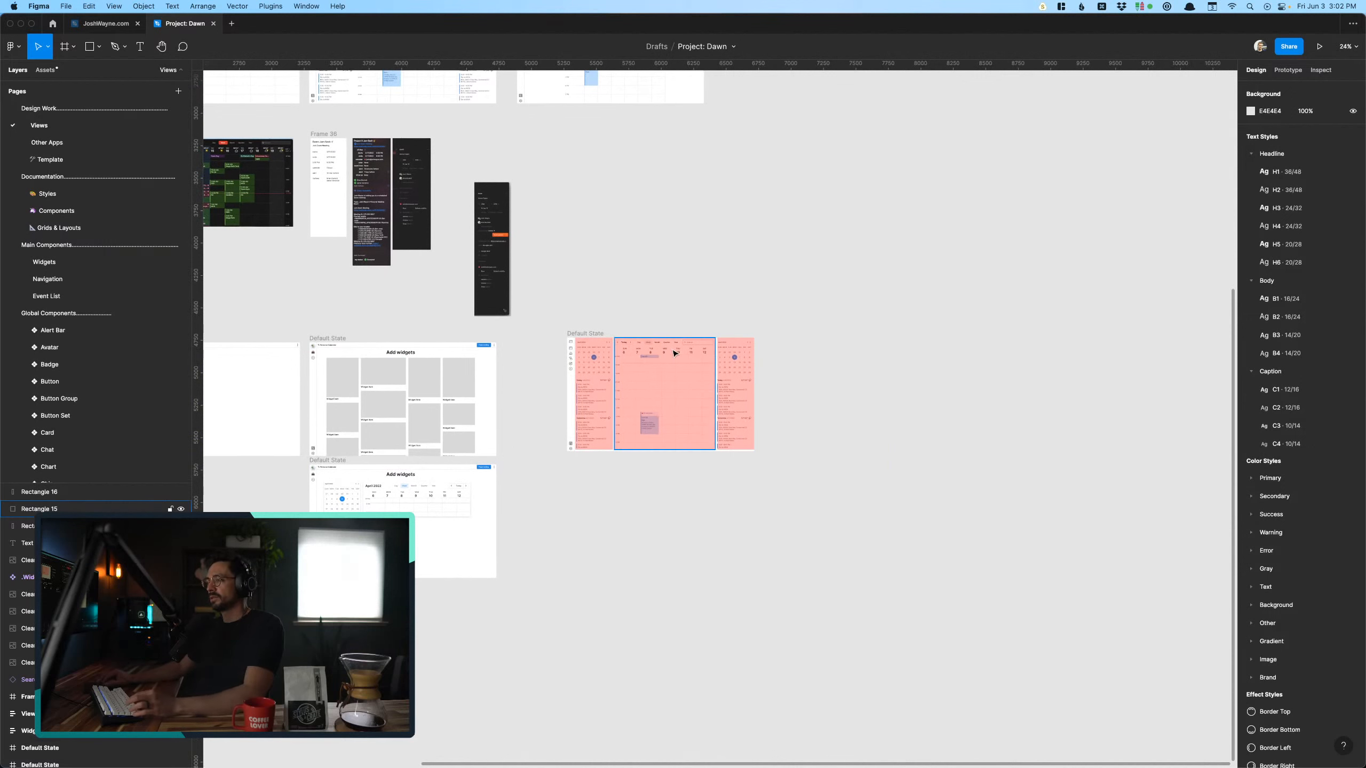
- Enlarge the layer list to show more layers and locate the copied week-view frame in it
left_click_drag(588, 332, 835, 336)
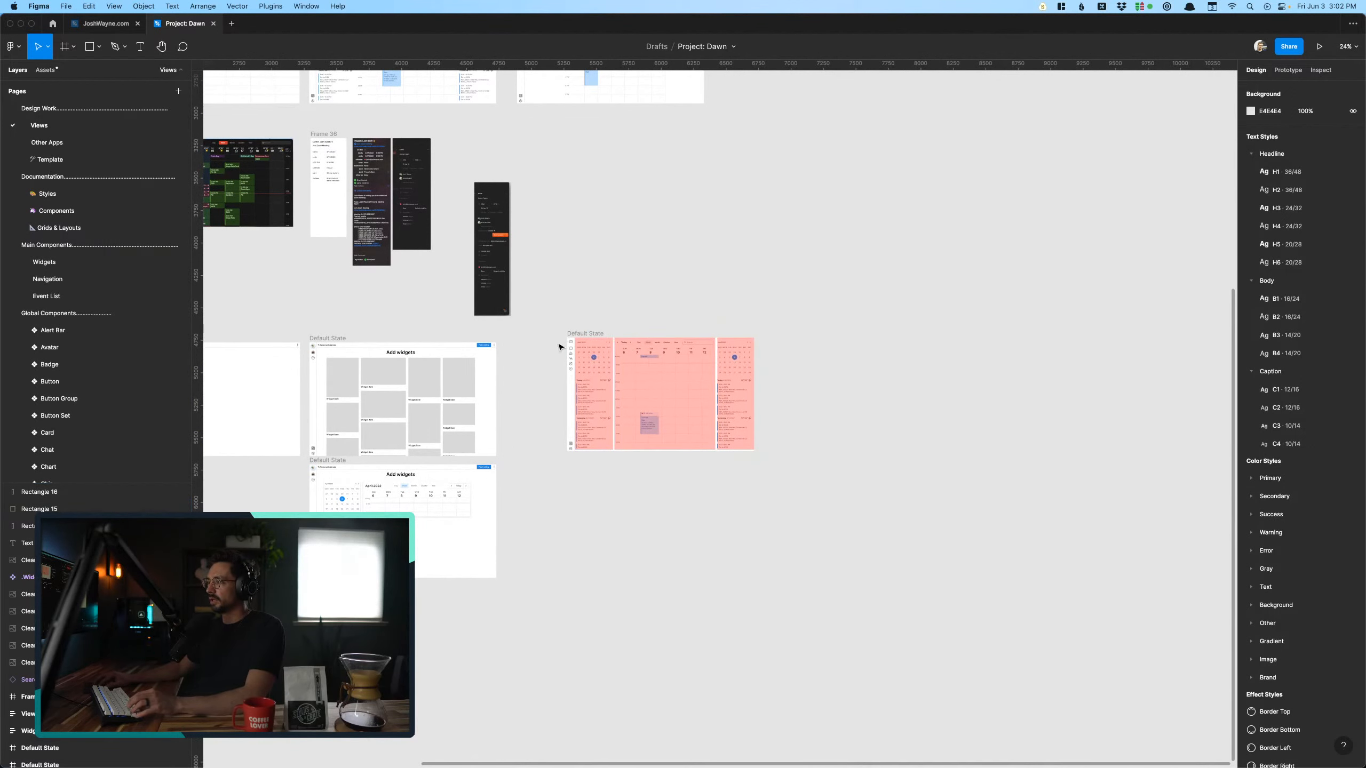
scroll(585, 338, "down", 5)
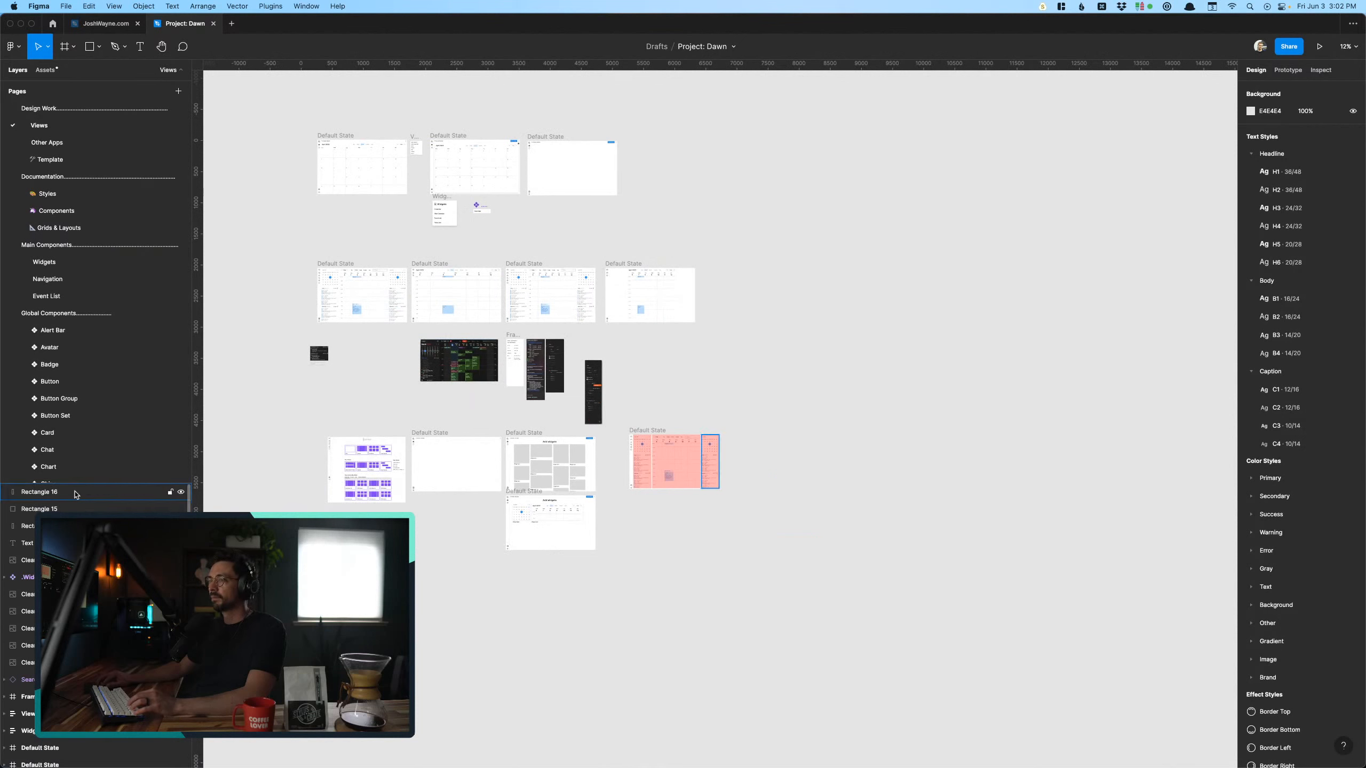
scroll(76, 554, "down", 3)
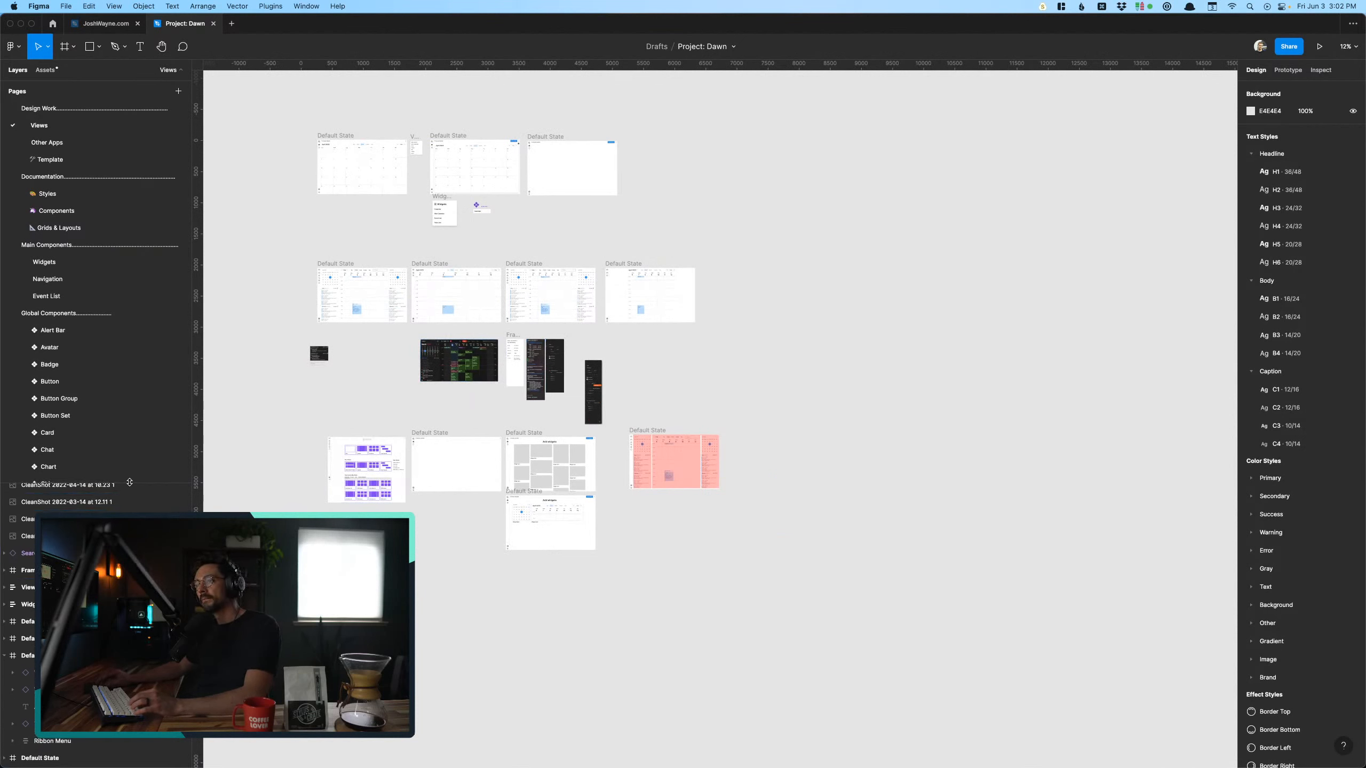
left_click_drag(129, 481, 129, 187)
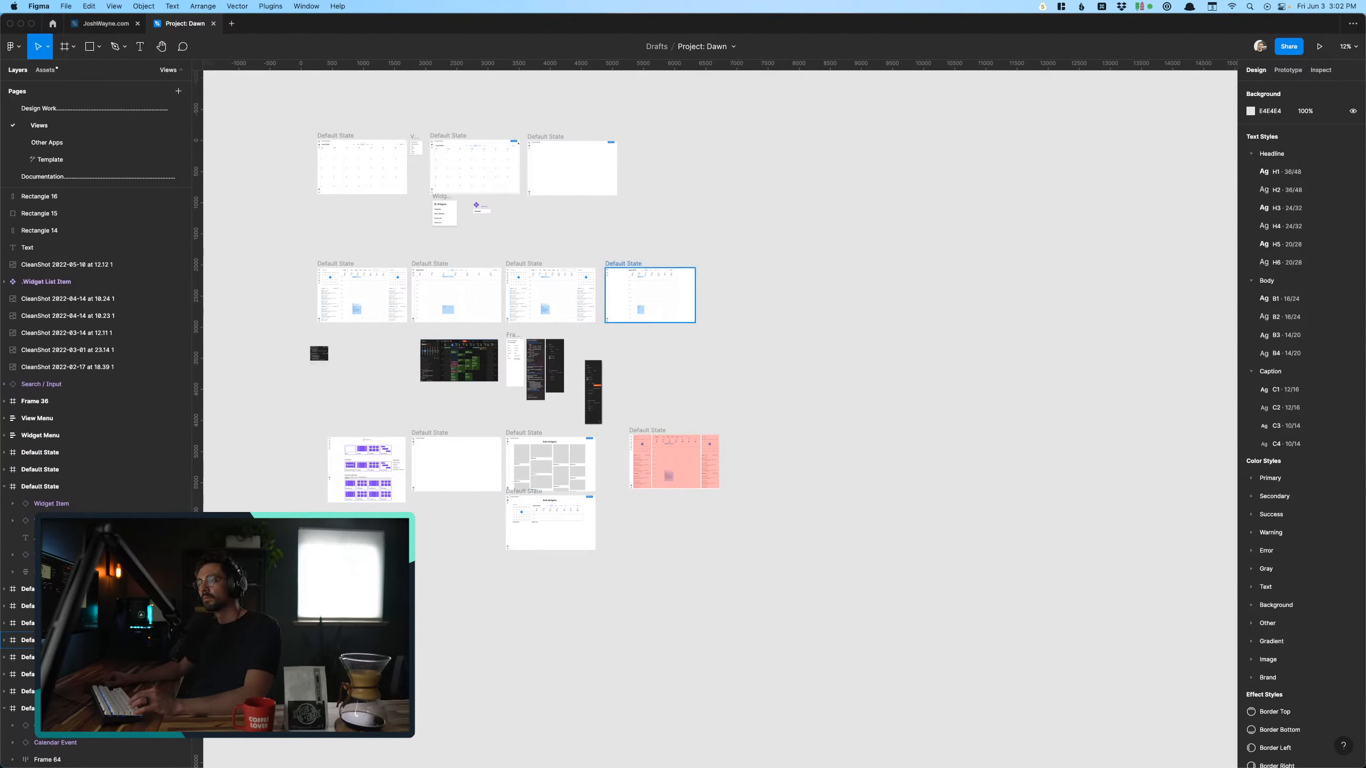
left_click(648, 431)
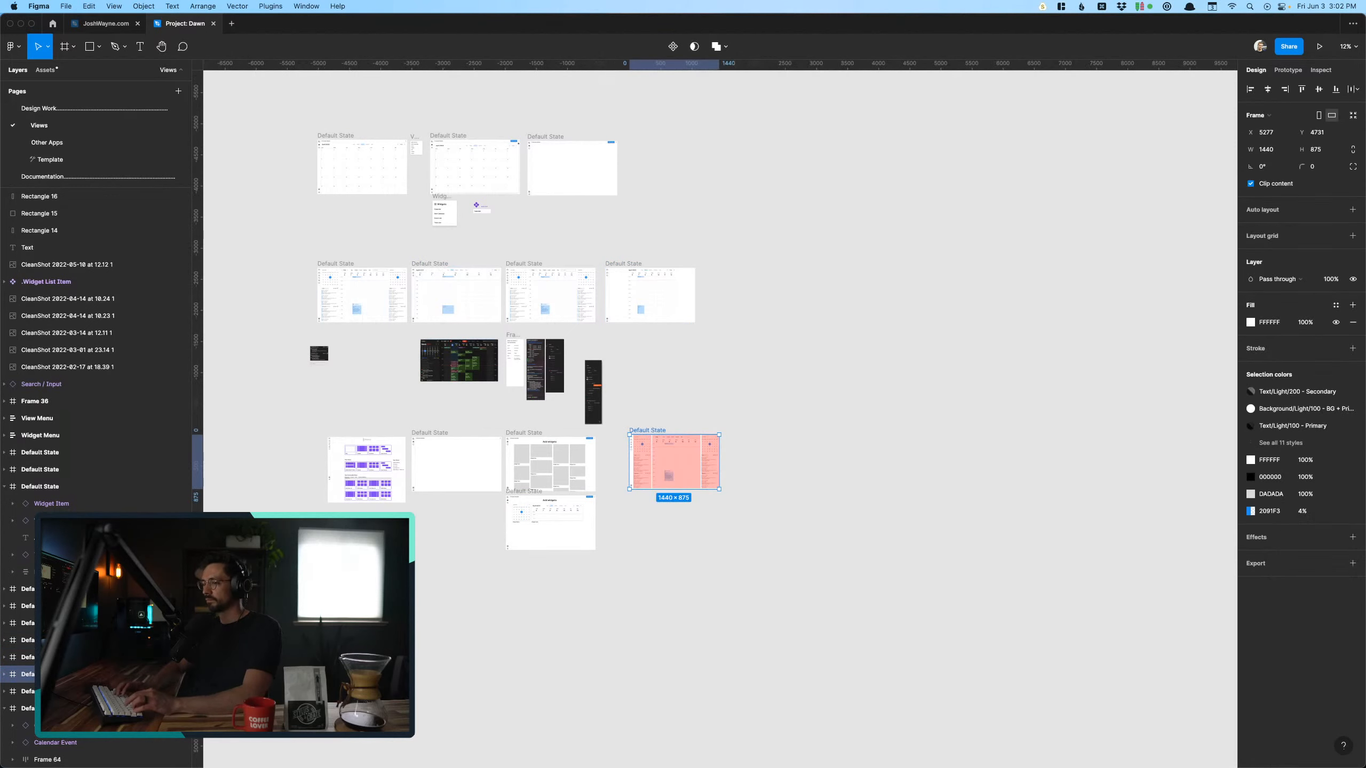
left_click(661, 603)
- Move the copied week-view frame out from under the red overlays to about X 6888, Y 4731
scroll(709, 387, "up", 2)
scroll(709, 398, "up", 5)
scroll(591, 457, "down", 1)
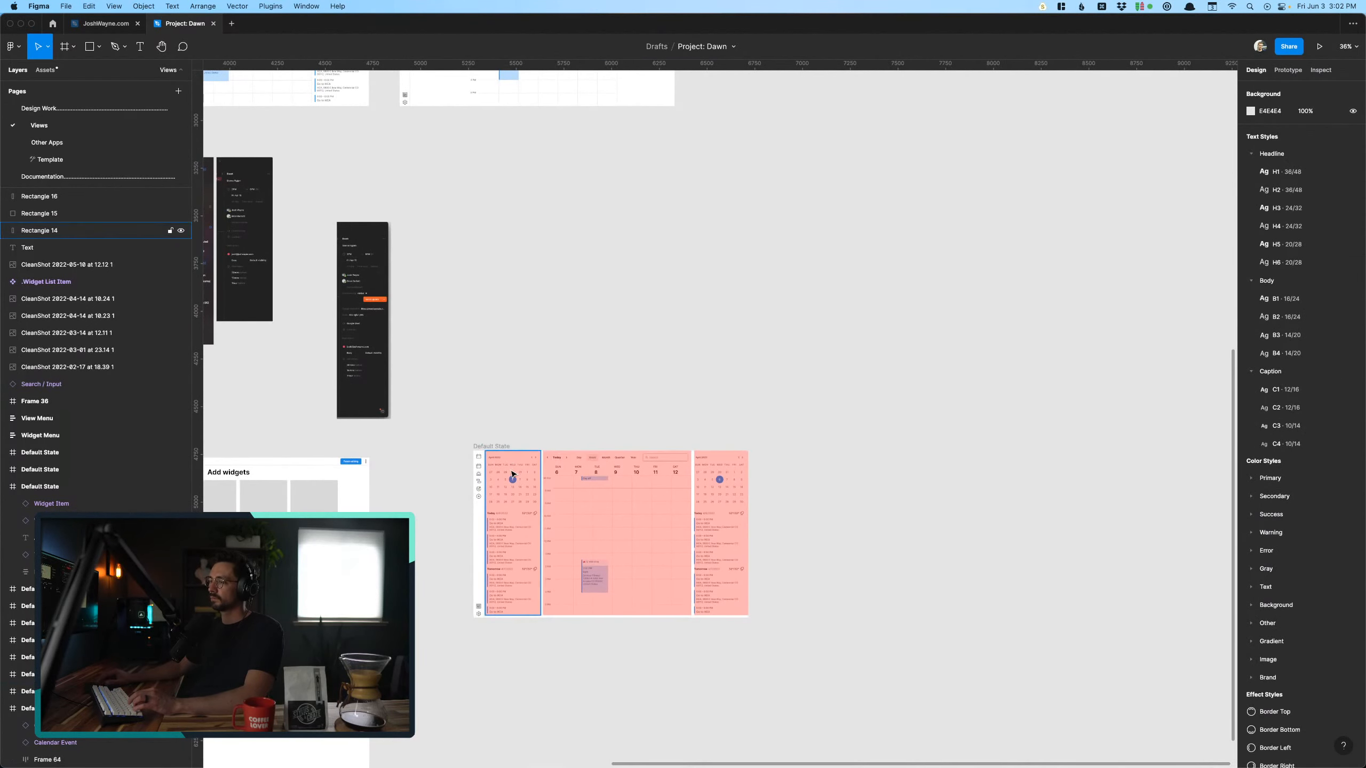
left_click_drag(503, 448, 812, 447)
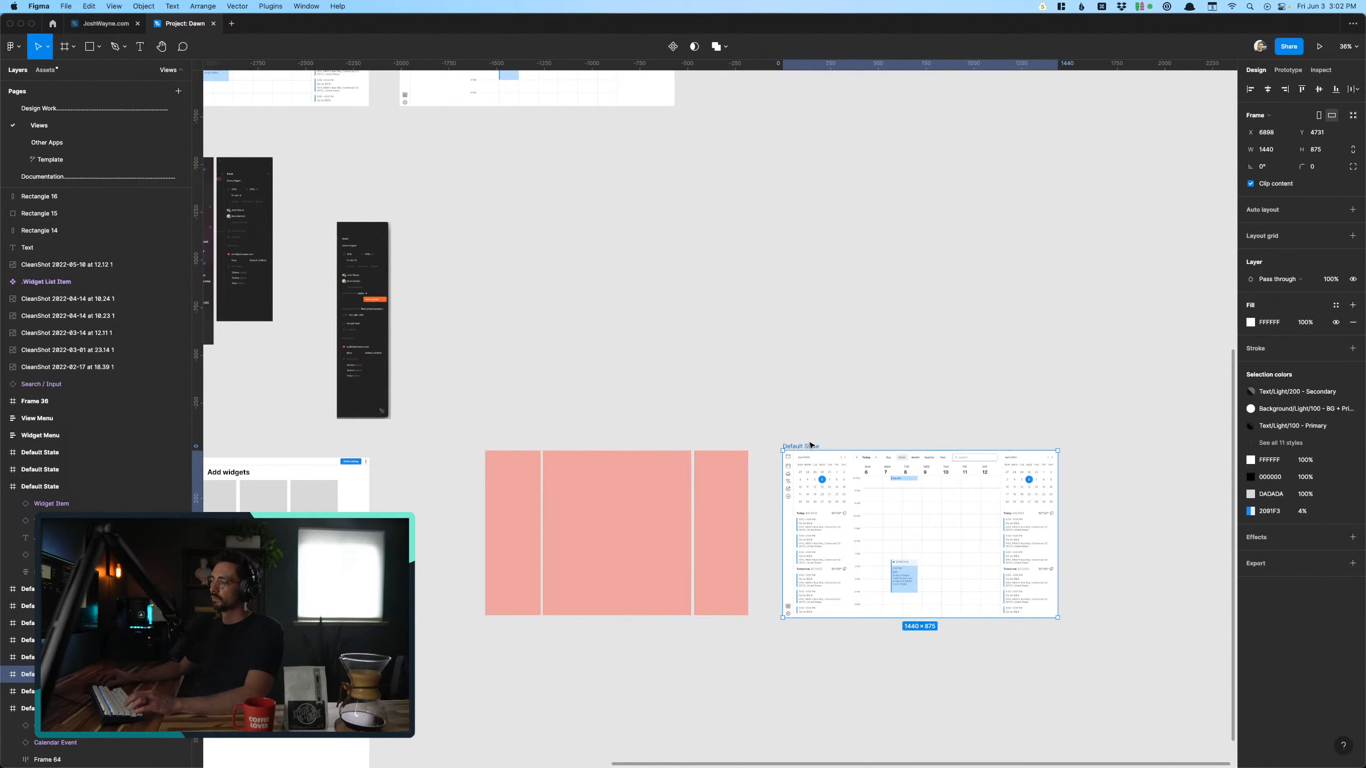
- Try to move the three red overlays up above the week-view frame, and undo the changes
left_click_drag(455, 400, 797, 720)
left_click_drag(594, 543, 909, 296)
left_click(729, 401)
key("super+z")
key("super+z")
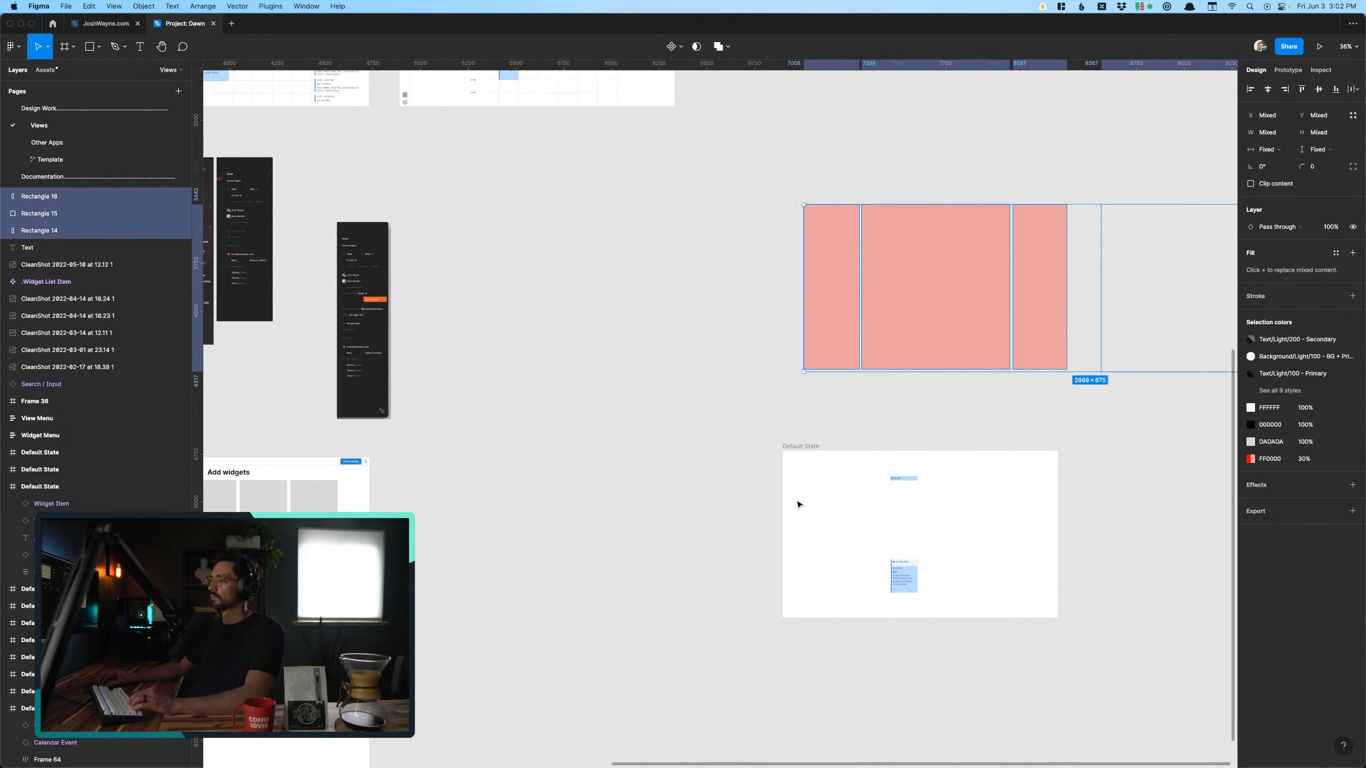
- Separate the overlays from the copied week view, placing them at about X 5957, Y 3476 and the frame beside Add widgets at about X 4945
left_click(788, 449)
left_click_drag(788, 449, 497, 637)
left_click_drag(438, 421, 769, 597)
left_click_drag(615, 588, 733, 349)
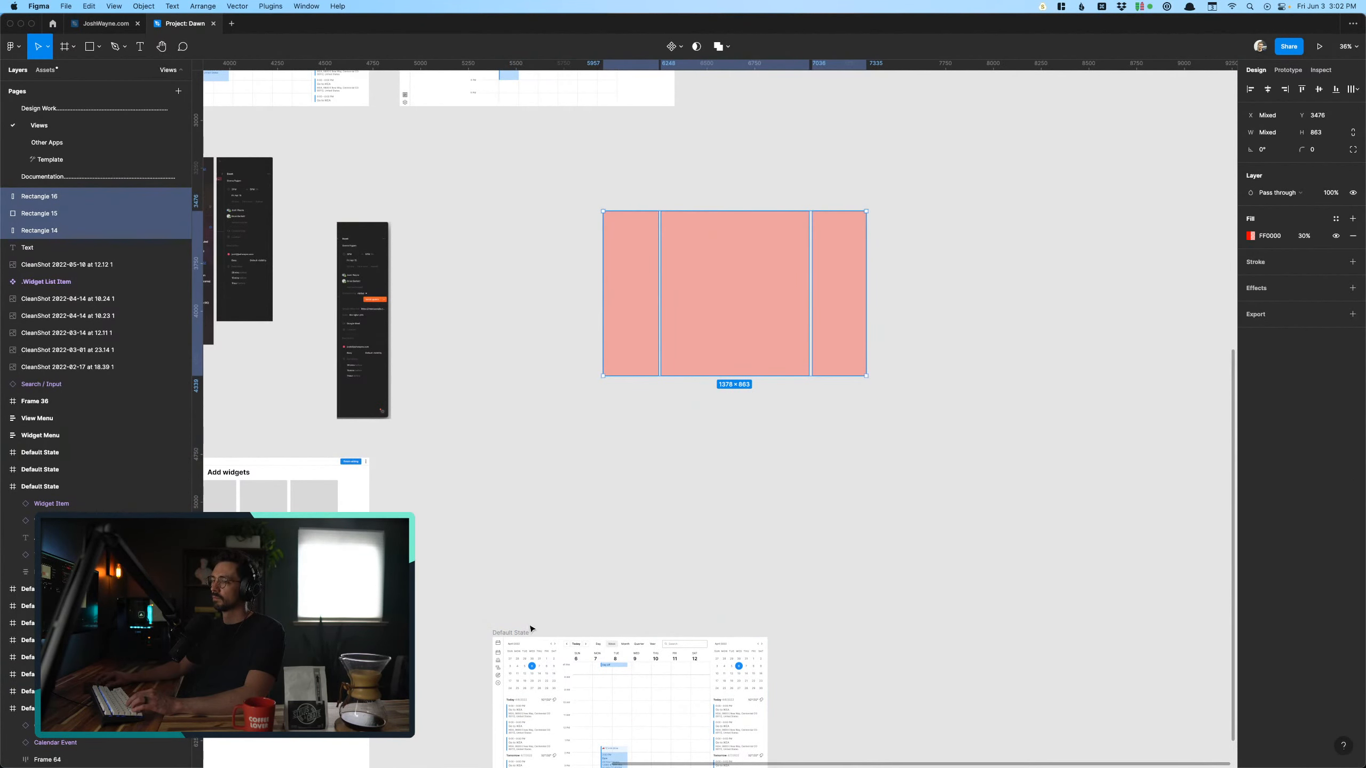
left_click_drag(519, 634, 436, 460)
left_click(511, 659)
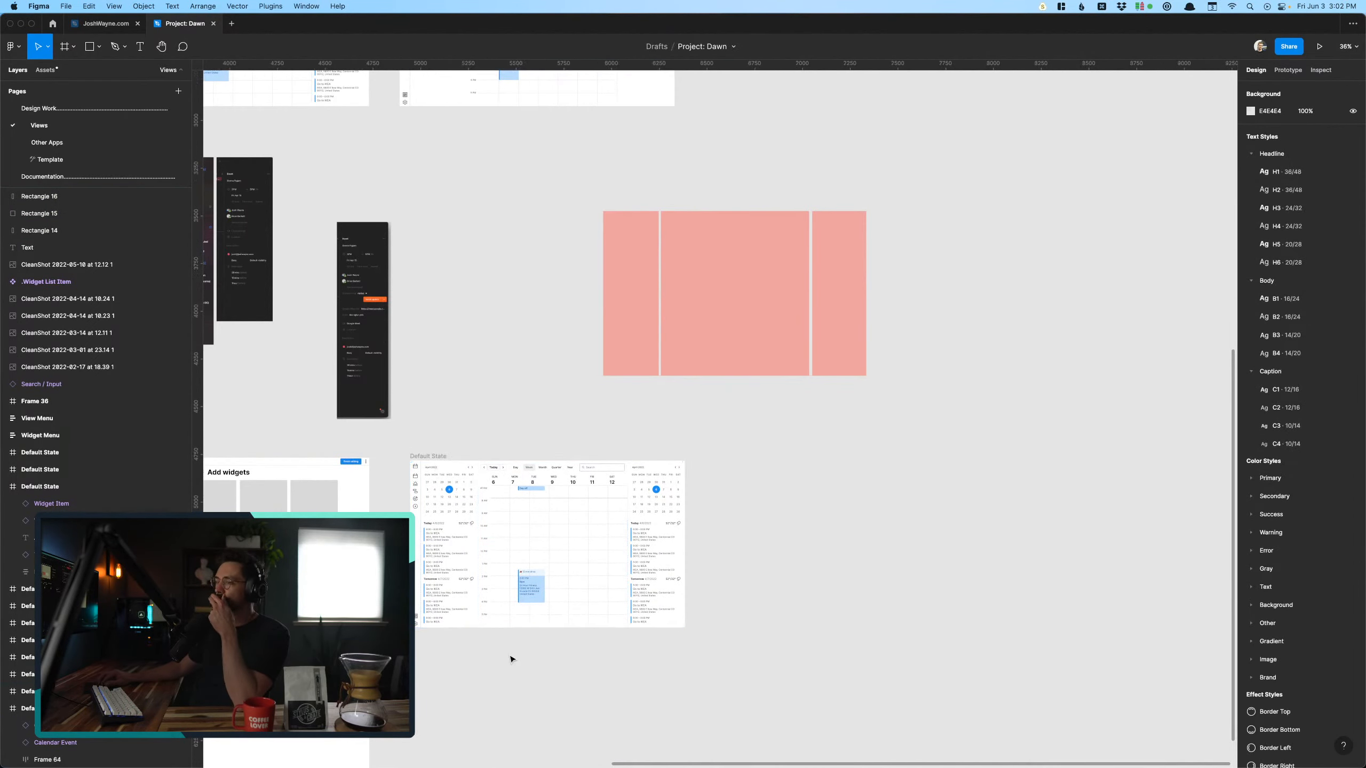
- Delete the sidebar next to the icon ribbon in the copied week view and undo the deletion
scroll(487, 654, "up", 8)
scroll(494, 649, "down", 3)
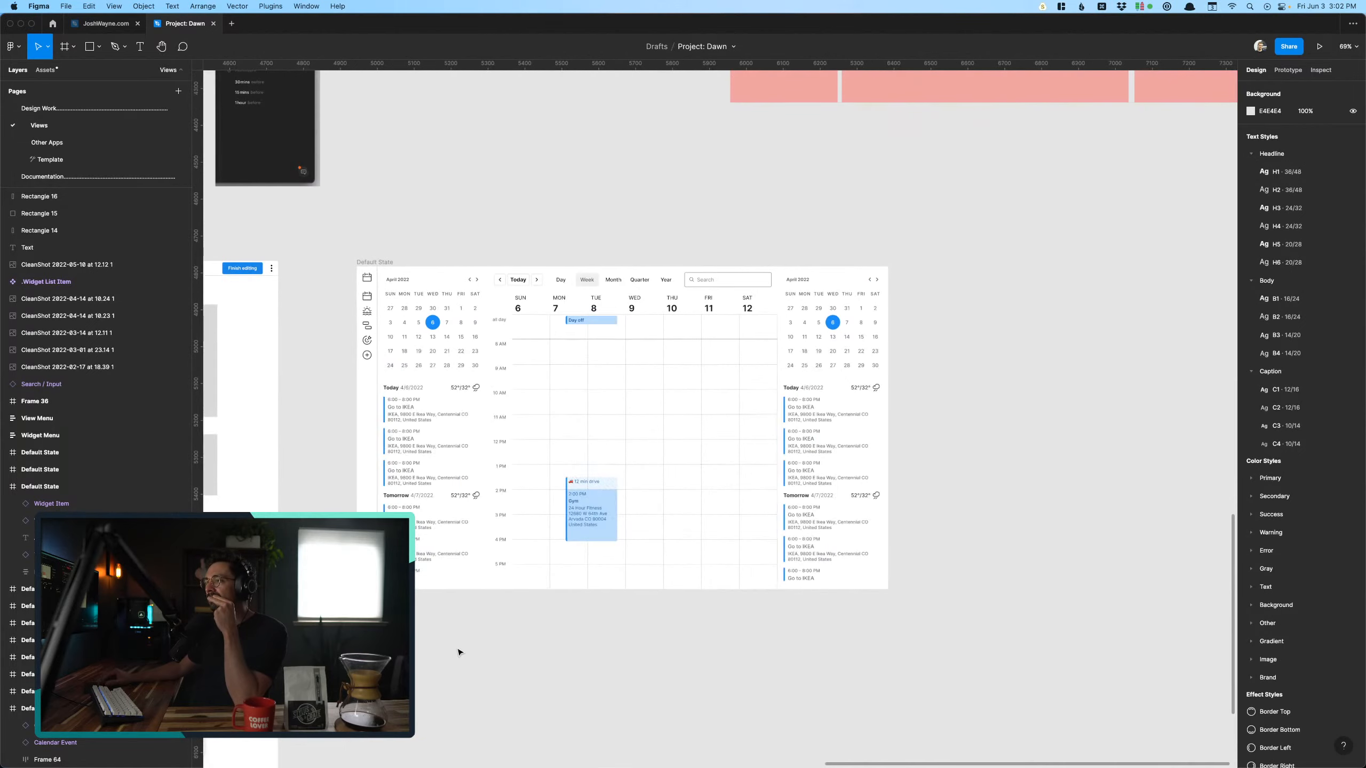
left_click_drag(395, 619, 821, 301)
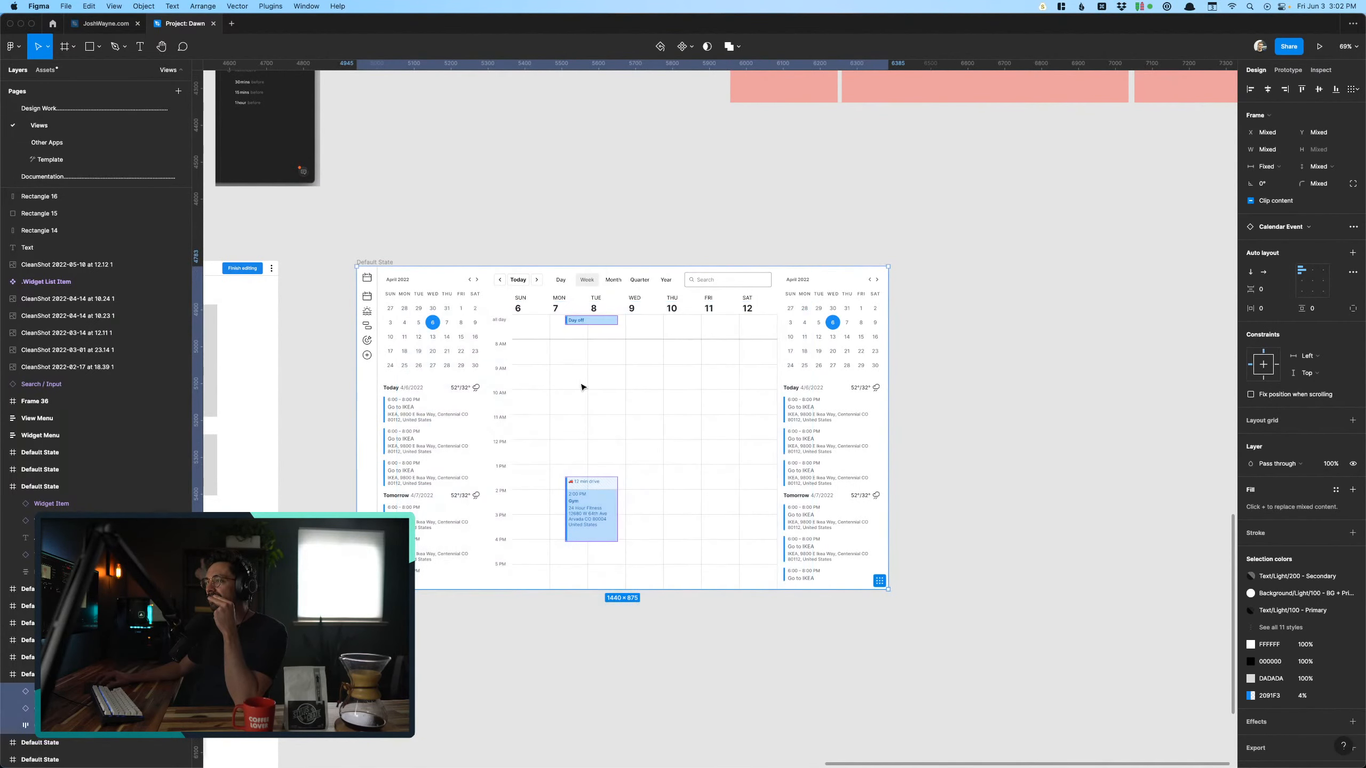
scroll(500, 362, "up", 5)
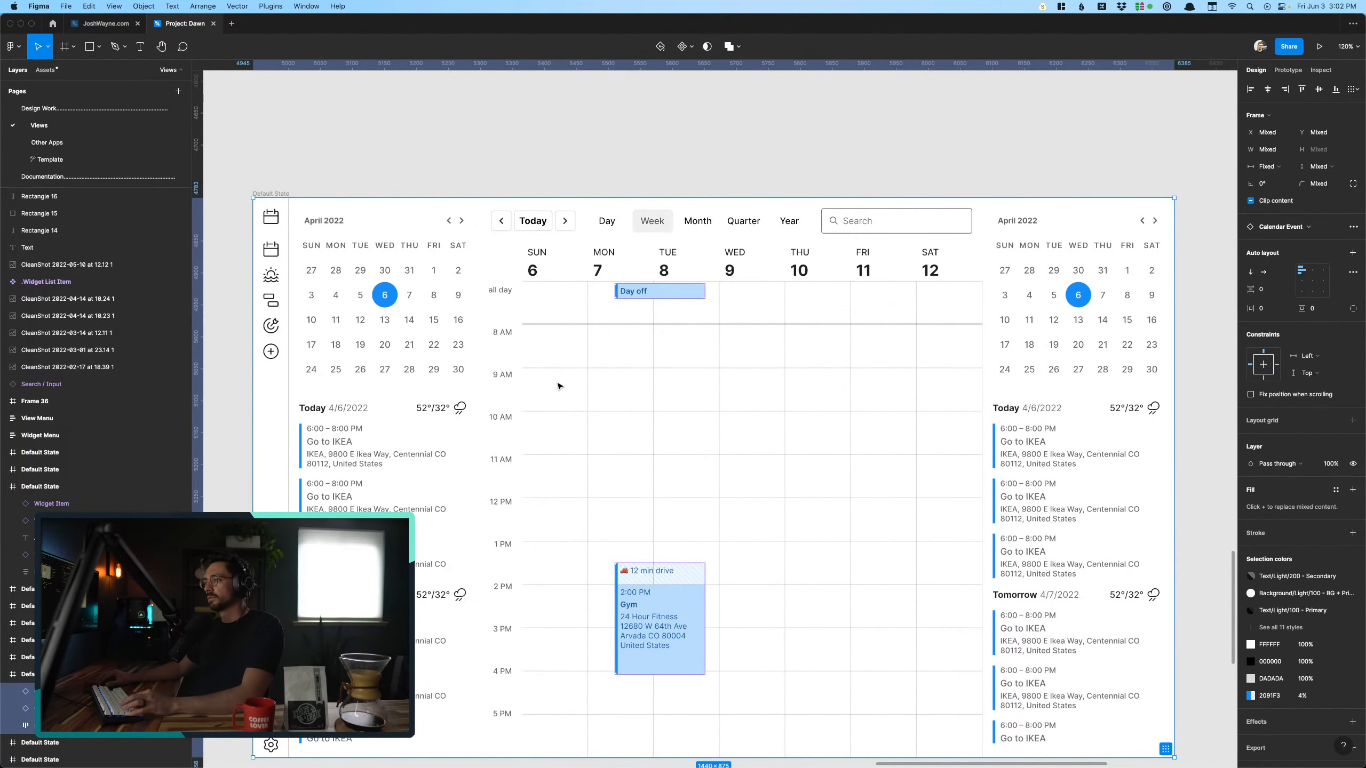
left_click(558, 385, "super")
left_click(405, 435)
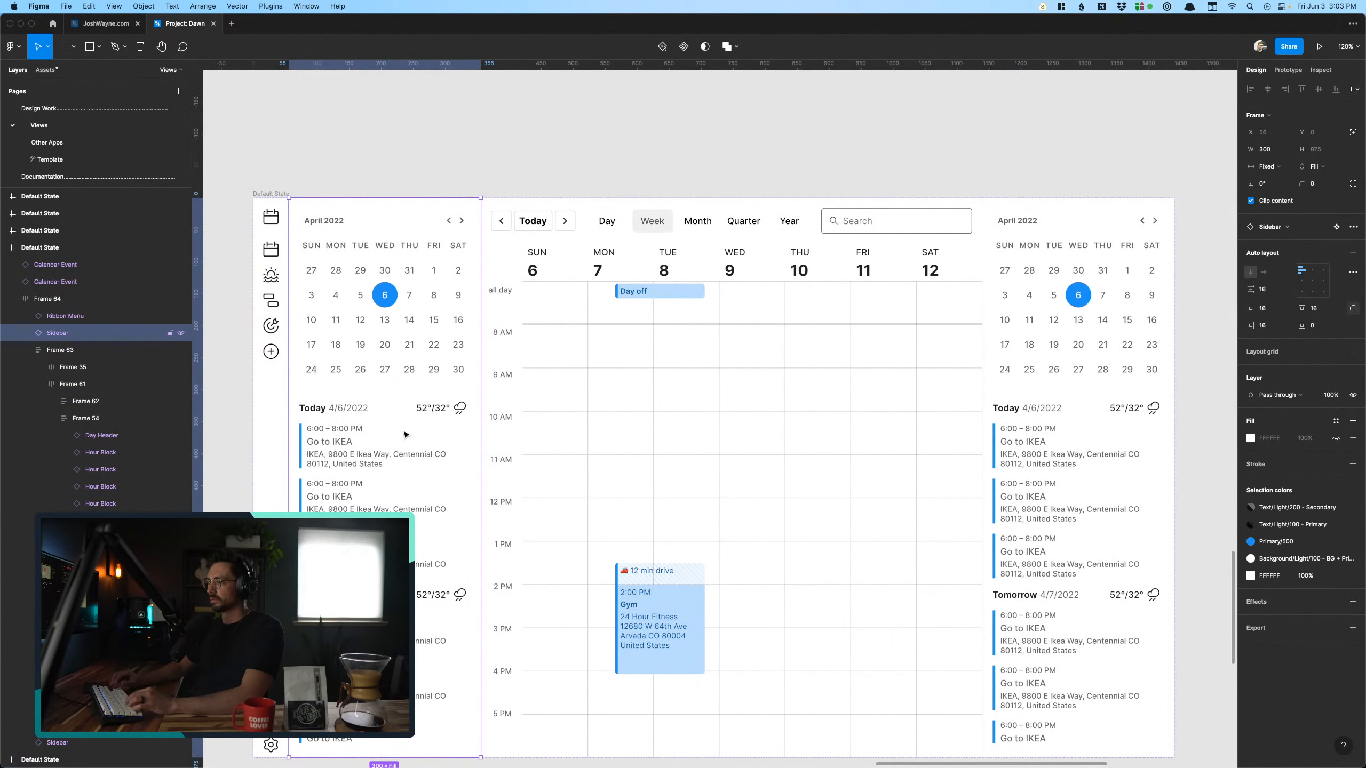
key("Delete")
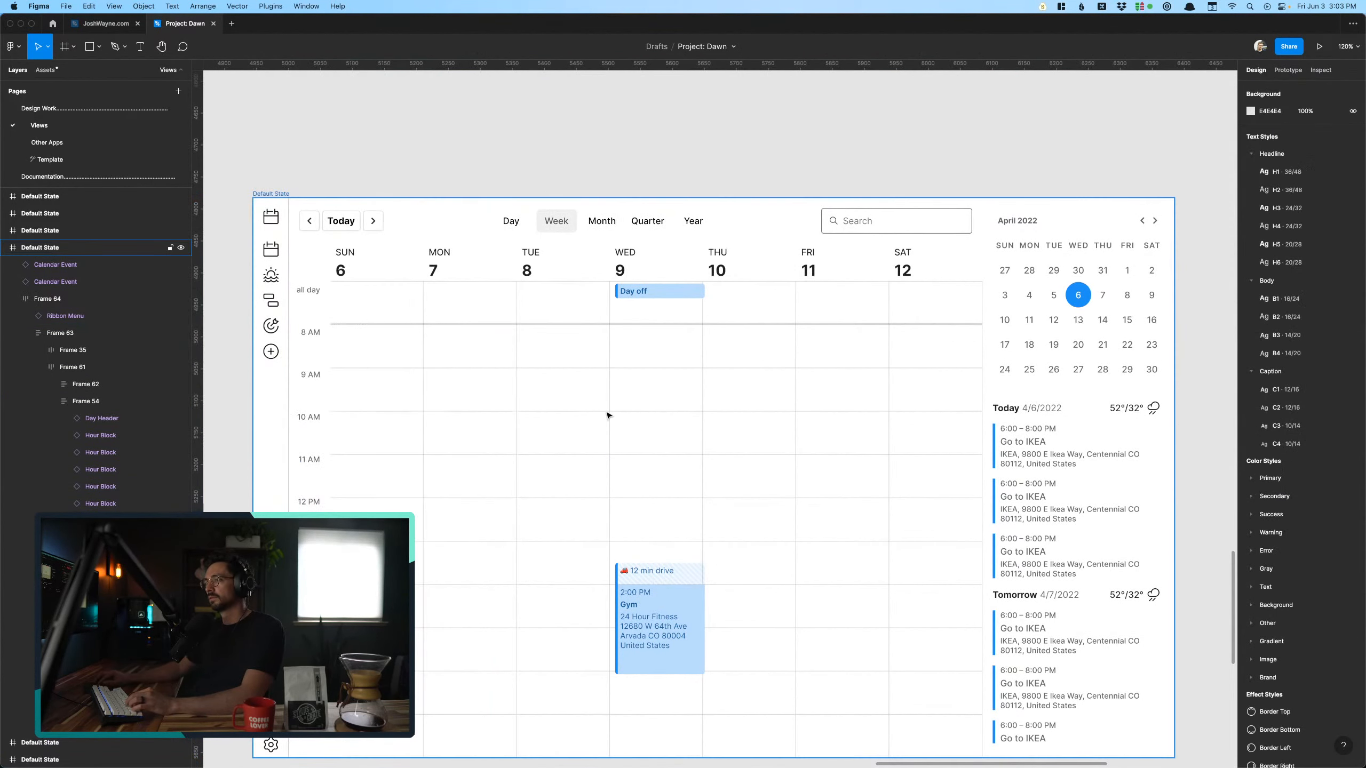
scroll(591, 426, "down", 2)
scroll(591, 426, "left", 2)
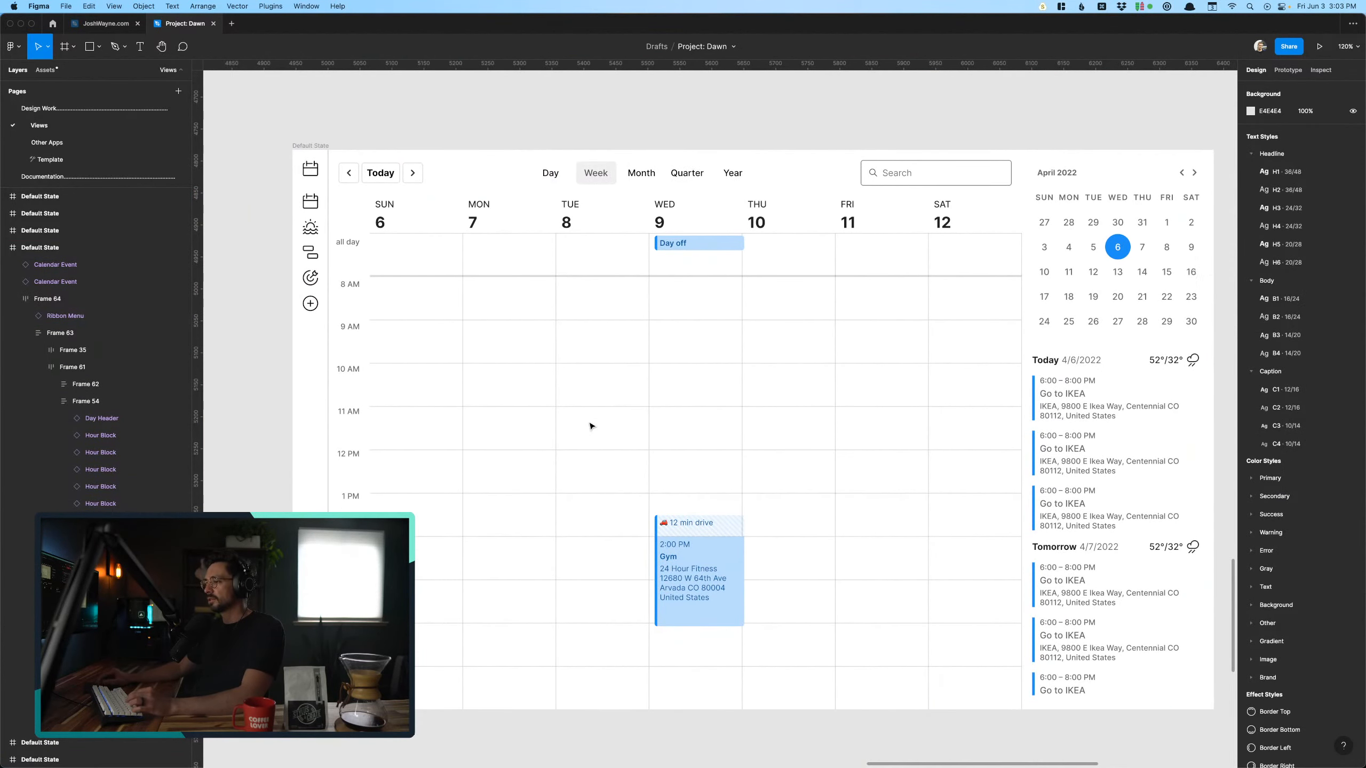
key("super+z")
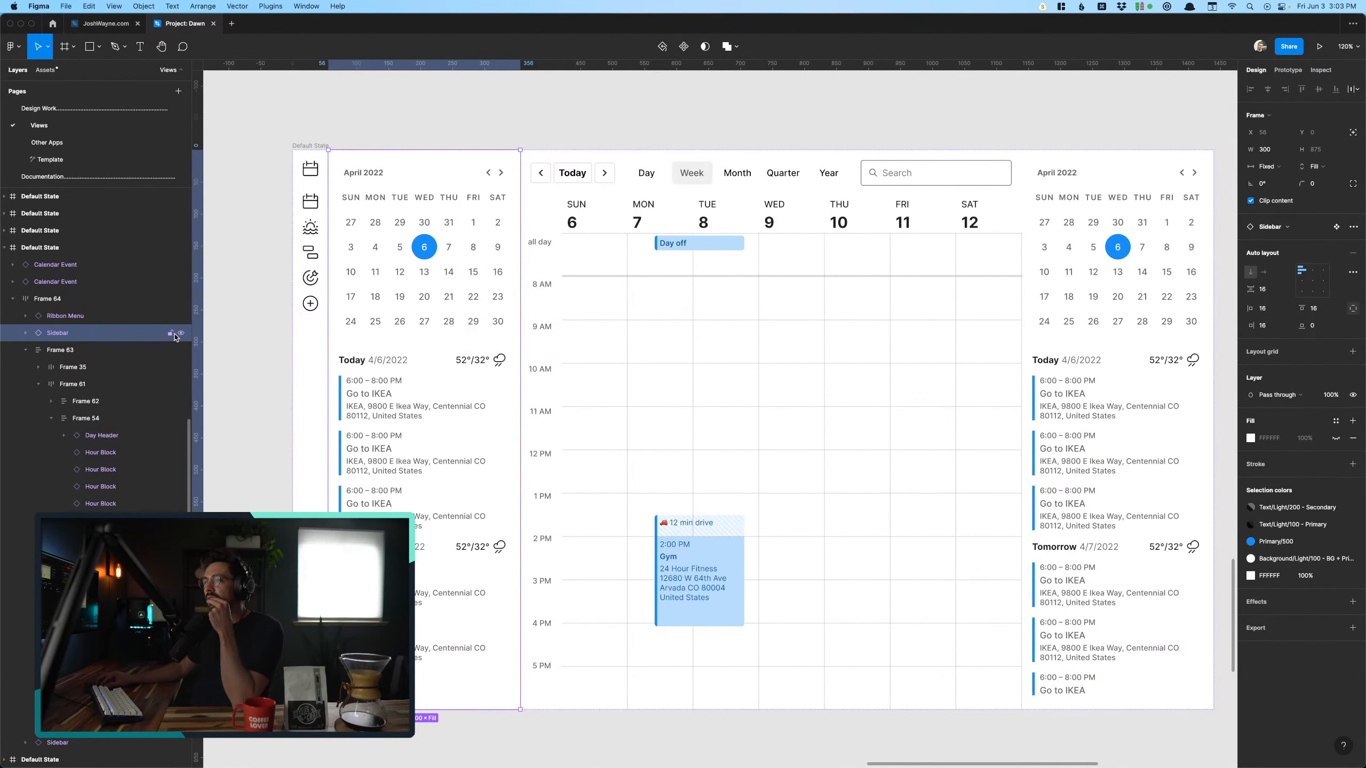
- Hide the sidebar layer next to the icon ribbon in the copied week view and clear the selection
left_click(181, 337)
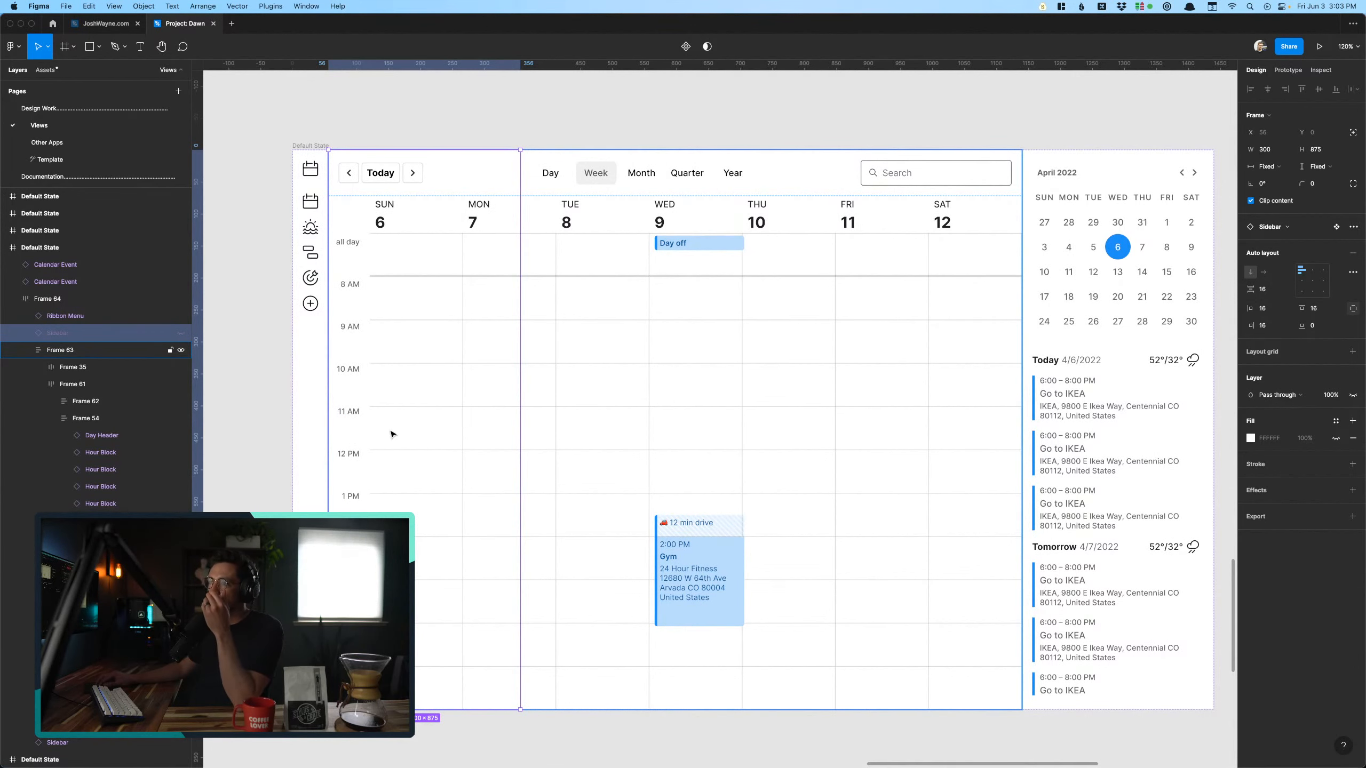
left_click(259, 382)
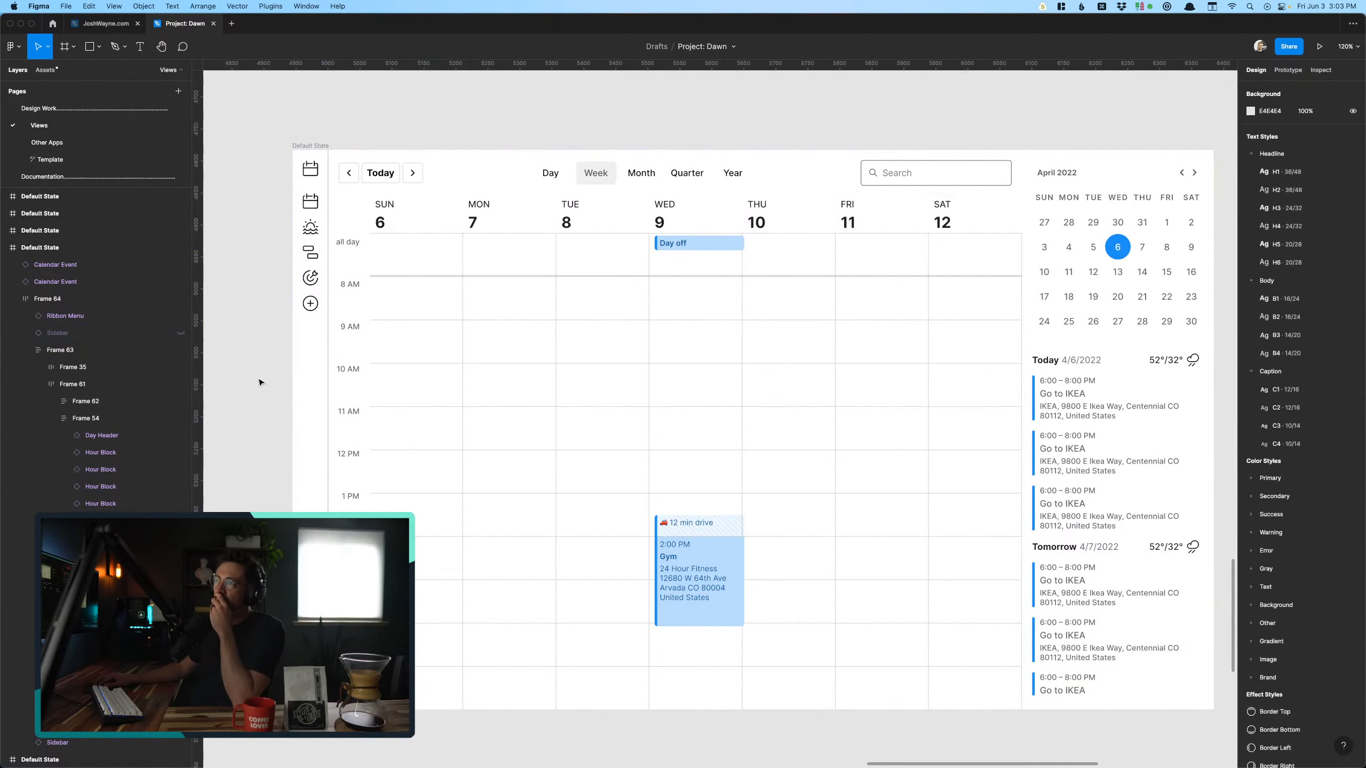
scroll(699, 310, "right", 2)
scroll(699, 311, "down", 1)
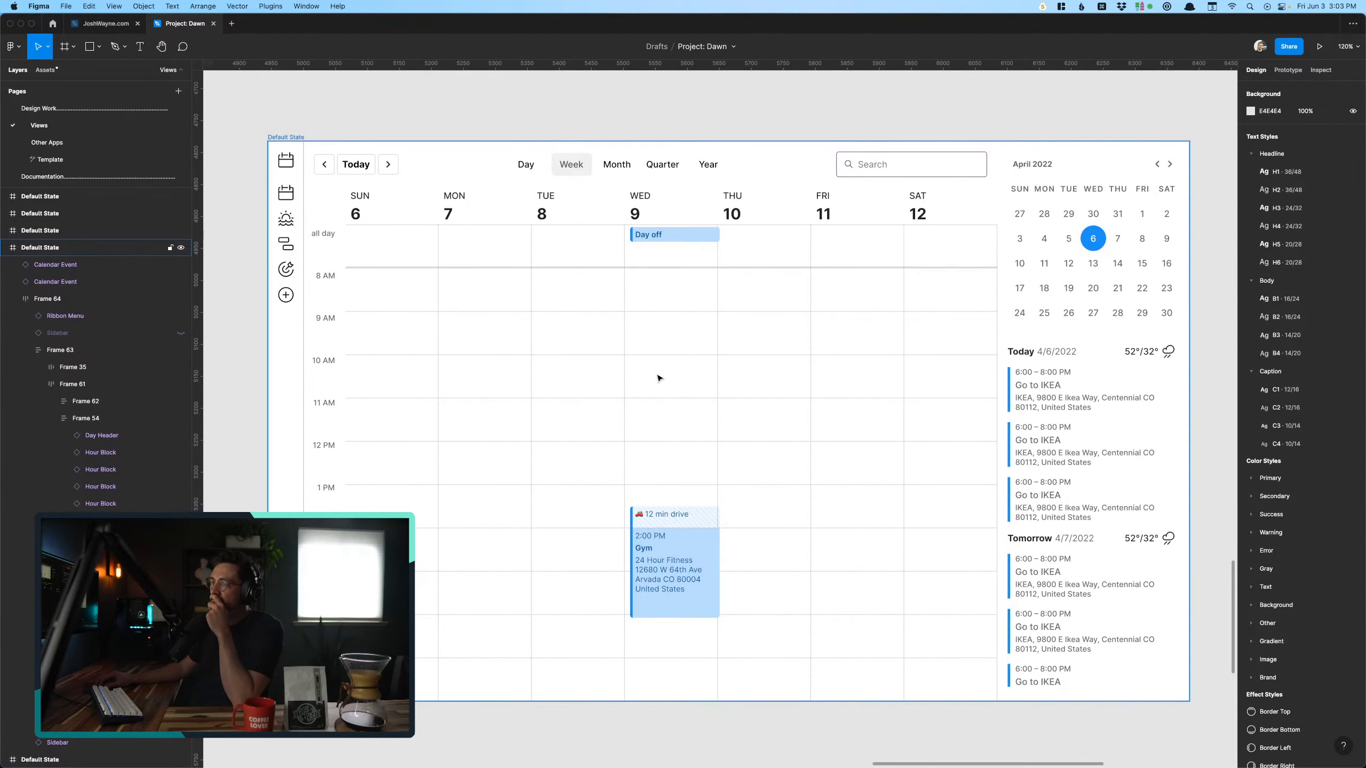
- Close the JoshWayne.com file
scroll(660, 378, "up", 3)
scroll(659, 379, "left", 3)
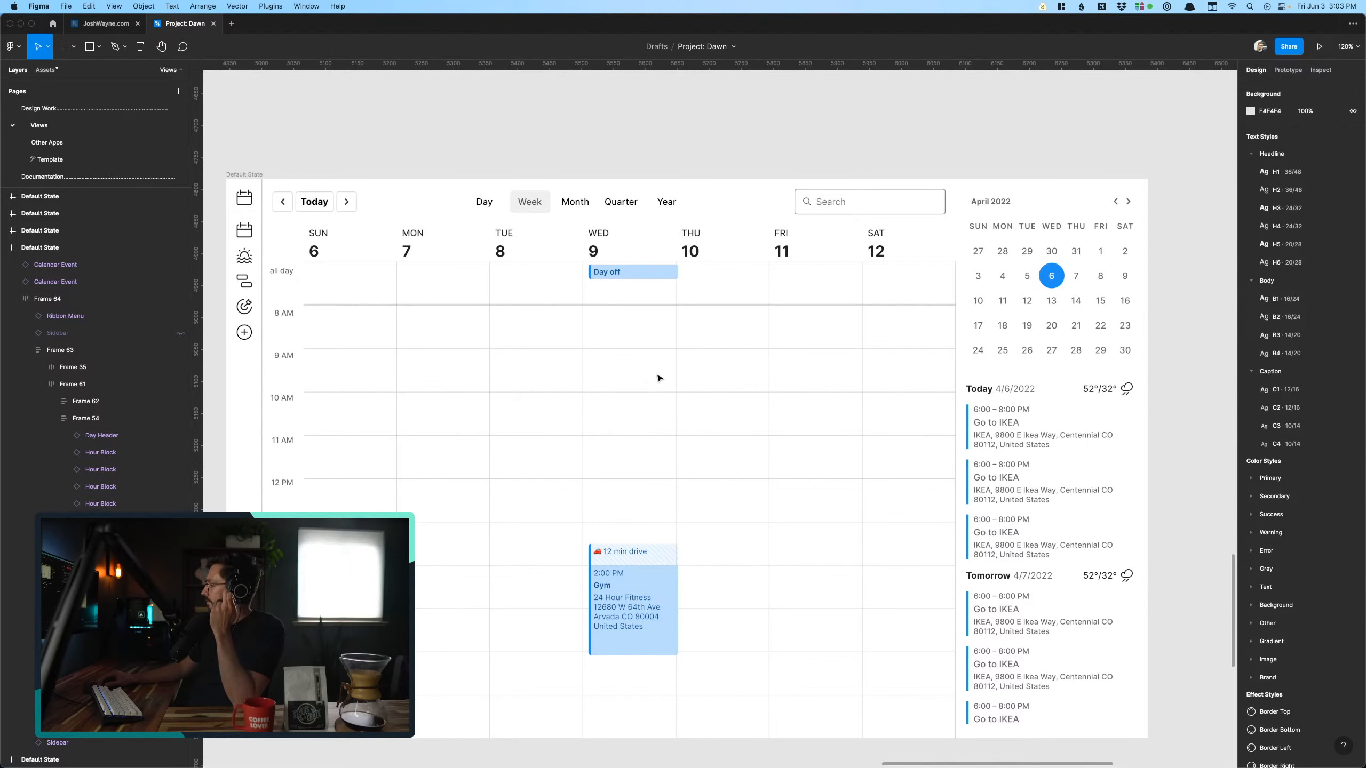
scroll(660, 378, "down", 3)
scroll(659, 379, "left", 3)
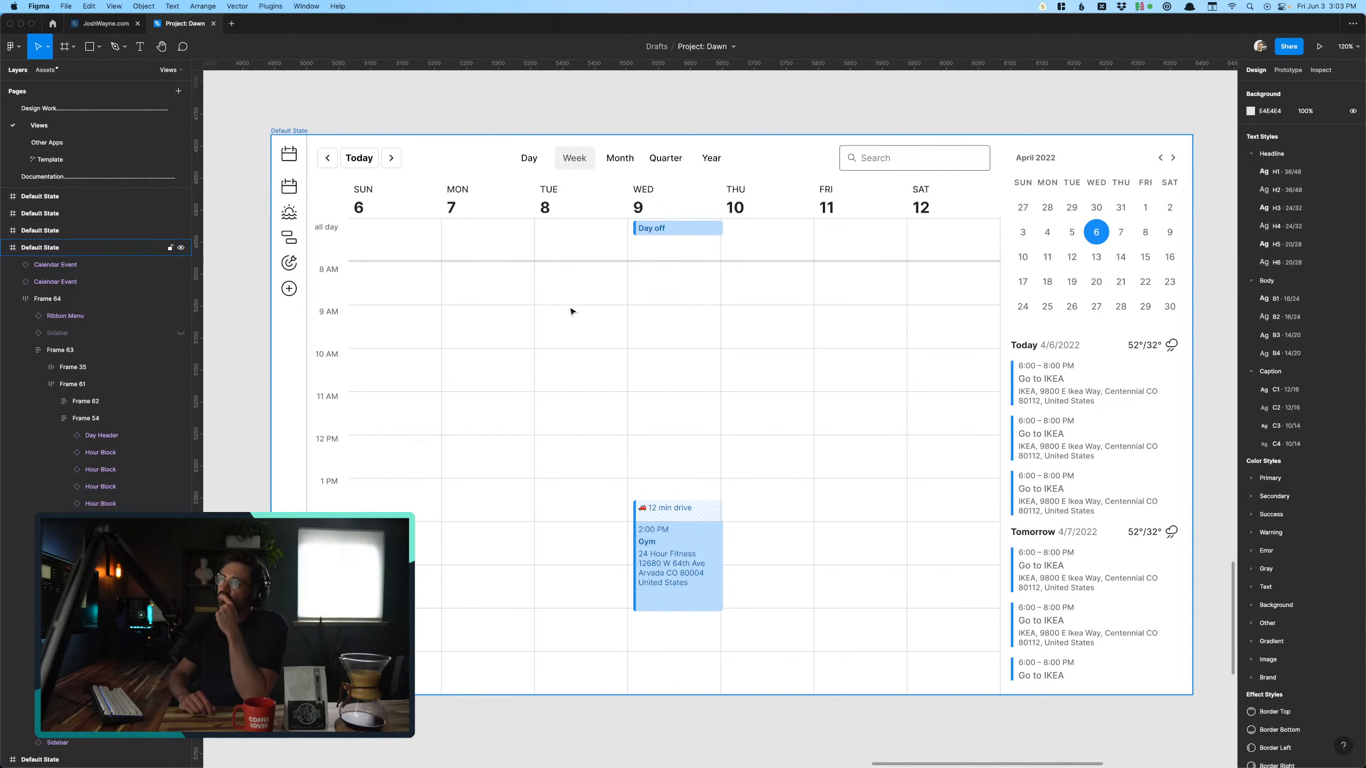
left_click(139, 23)
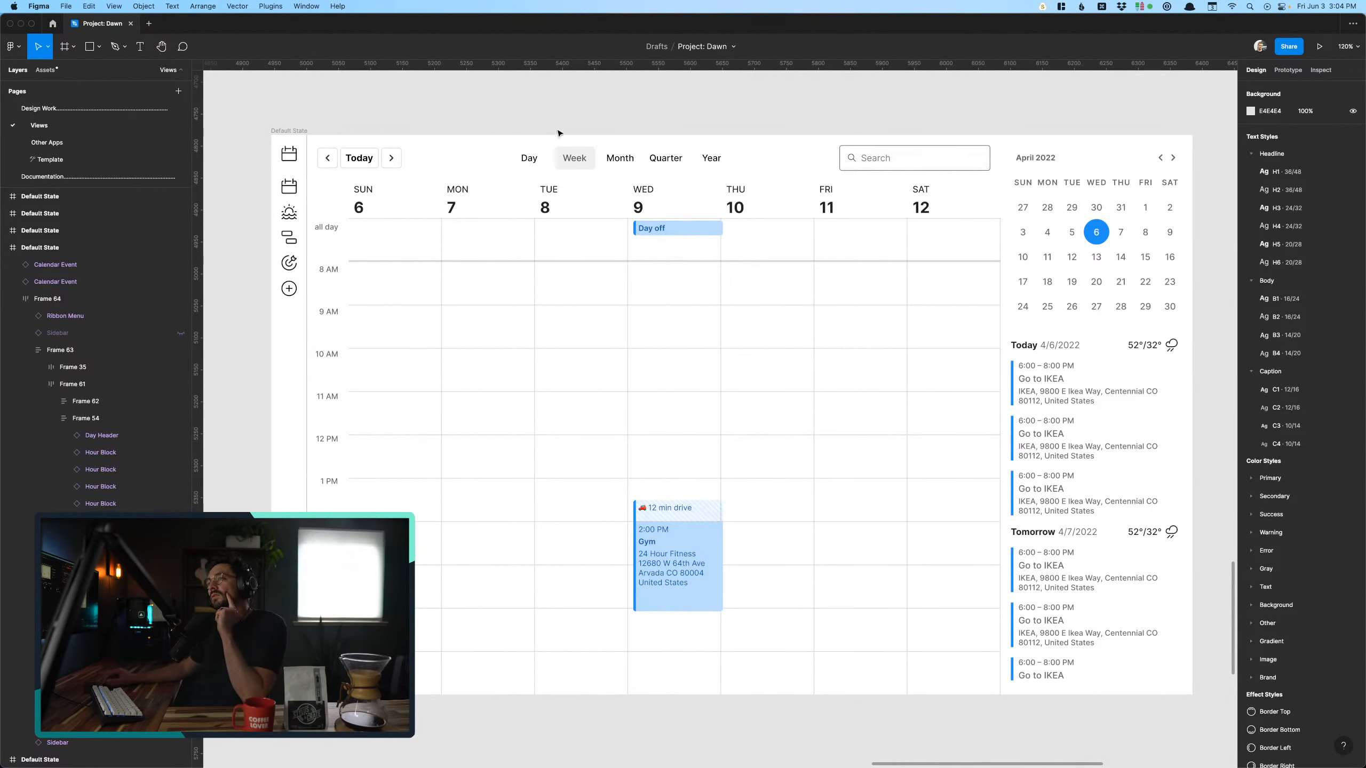
- Move the copied week-view frame to X 4895, Y 4768 and clear the selection
scroll(552, 334, "down", 2)
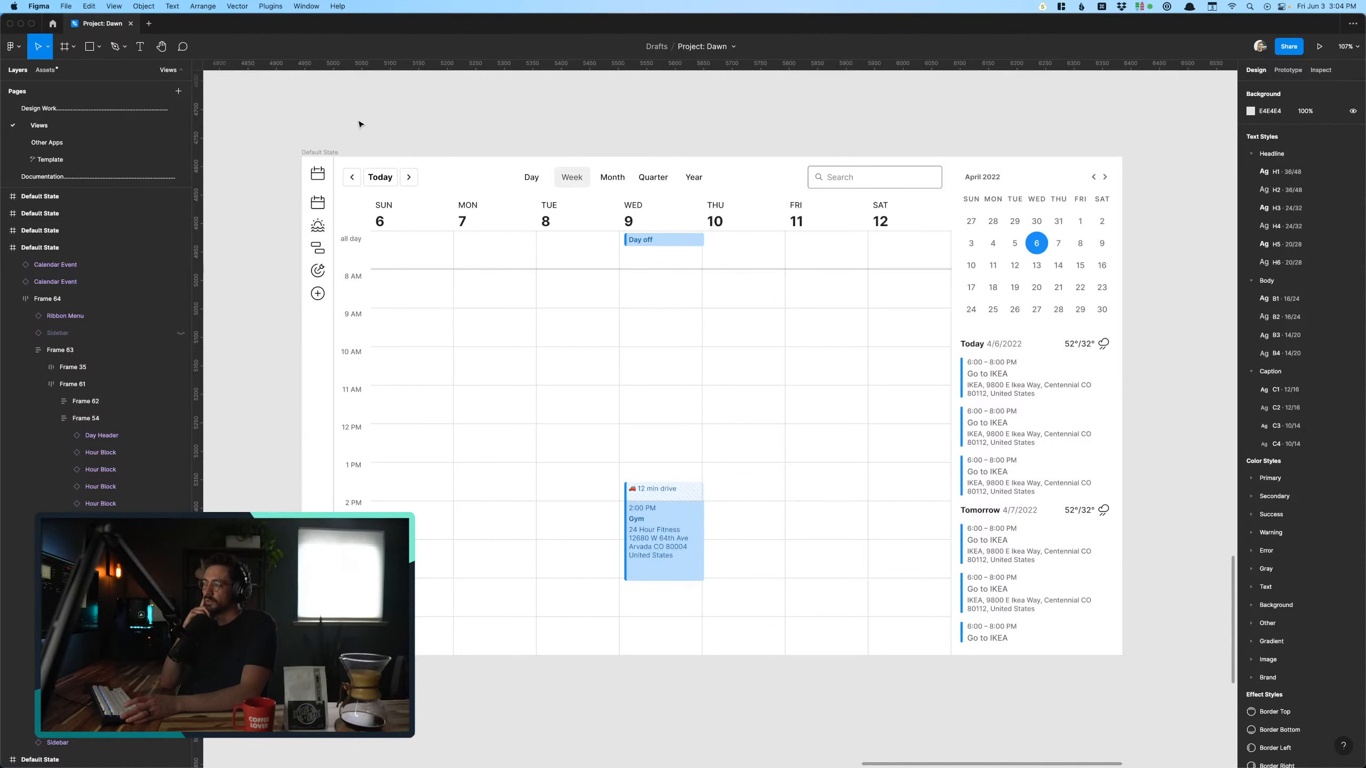
scroll(355, 134, "down", 5)
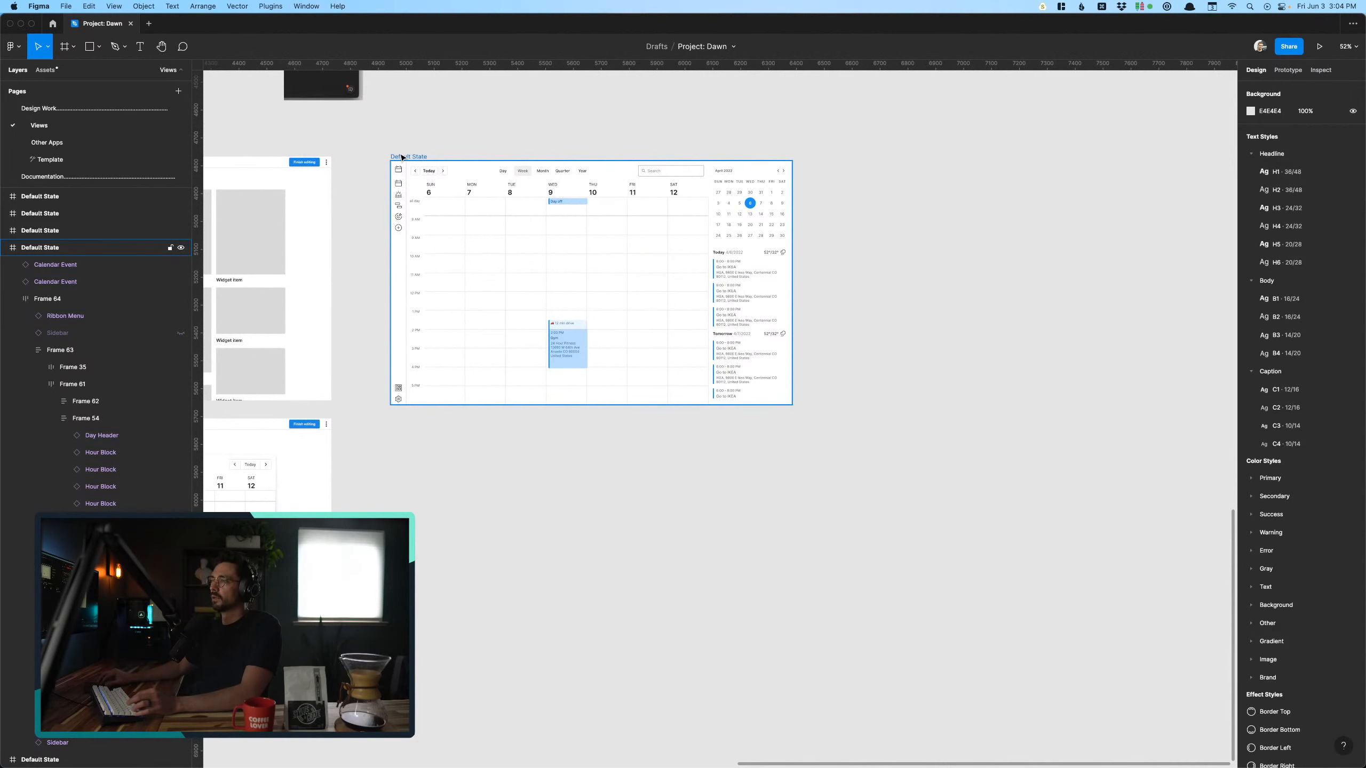
left_click(403, 157)
left_click_drag(403, 157, 388, 153)
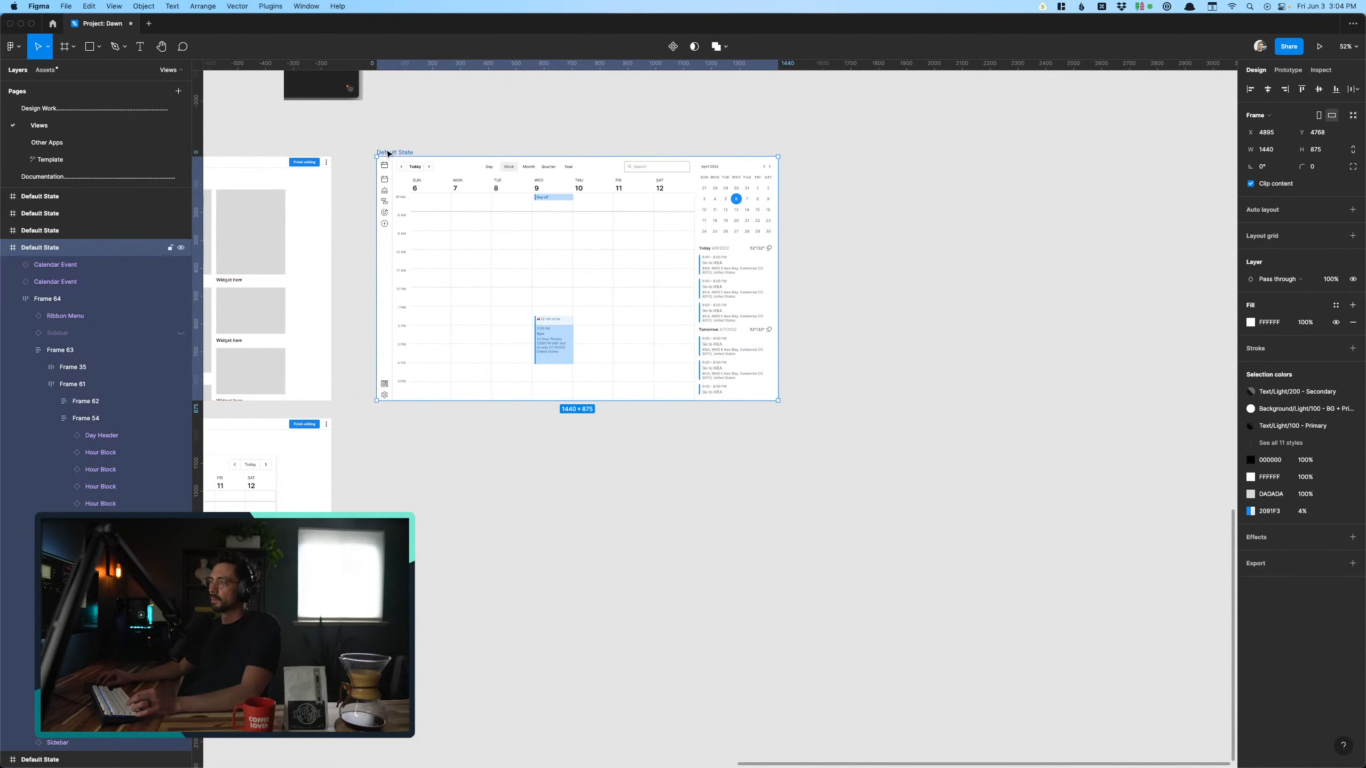
left_click(562, 357)
left_click(483, 528)
- Delete the week calendar grid and the sidebar with the April 2022 calendar and agenda from the copied week-view frame
scroll(484, 526, "up", 3)
scroll(483, 525, "left", 7)
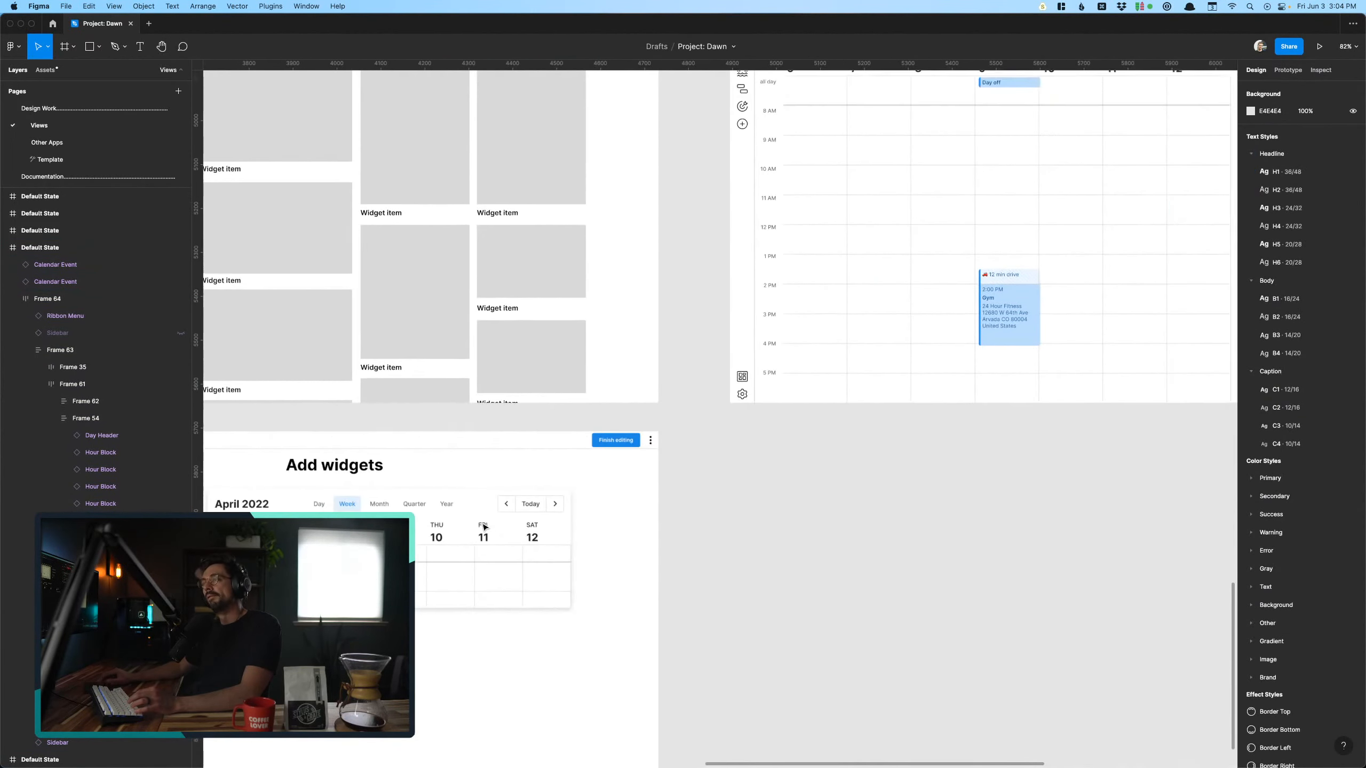
scroll(483, 528, "up", 5)
scroll(483, 529, "left", 5)
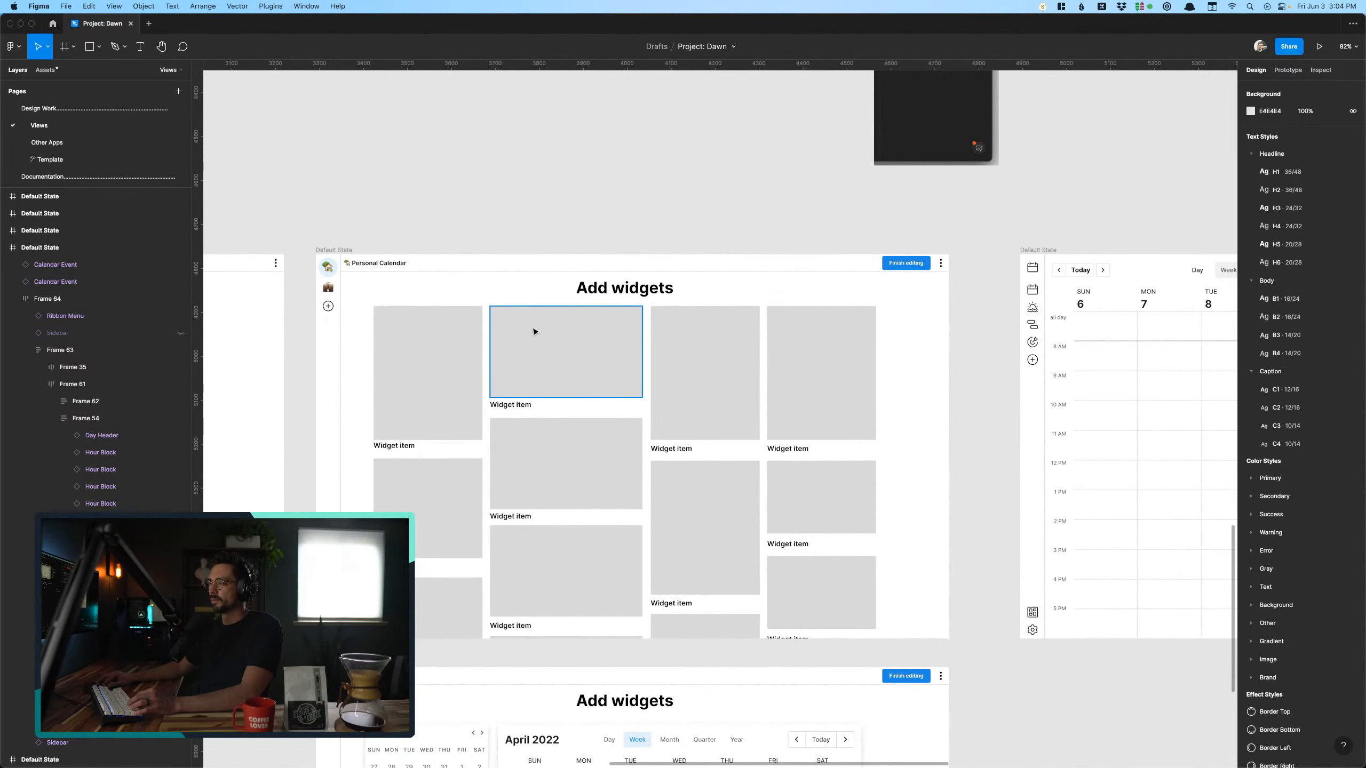
left_click(1036, 251)
scroll(1036, 251, "right", 10)
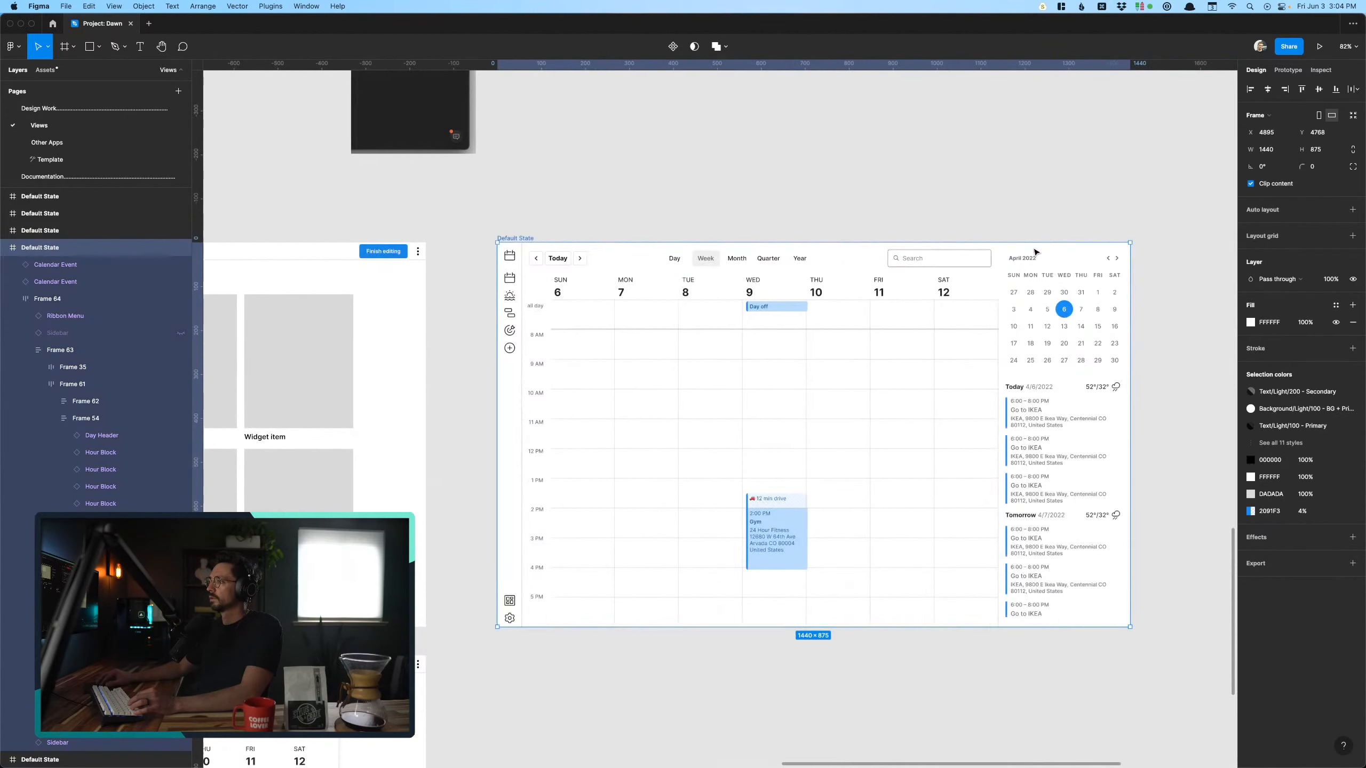
left_click(1116, 666)
left_click(882, 577)
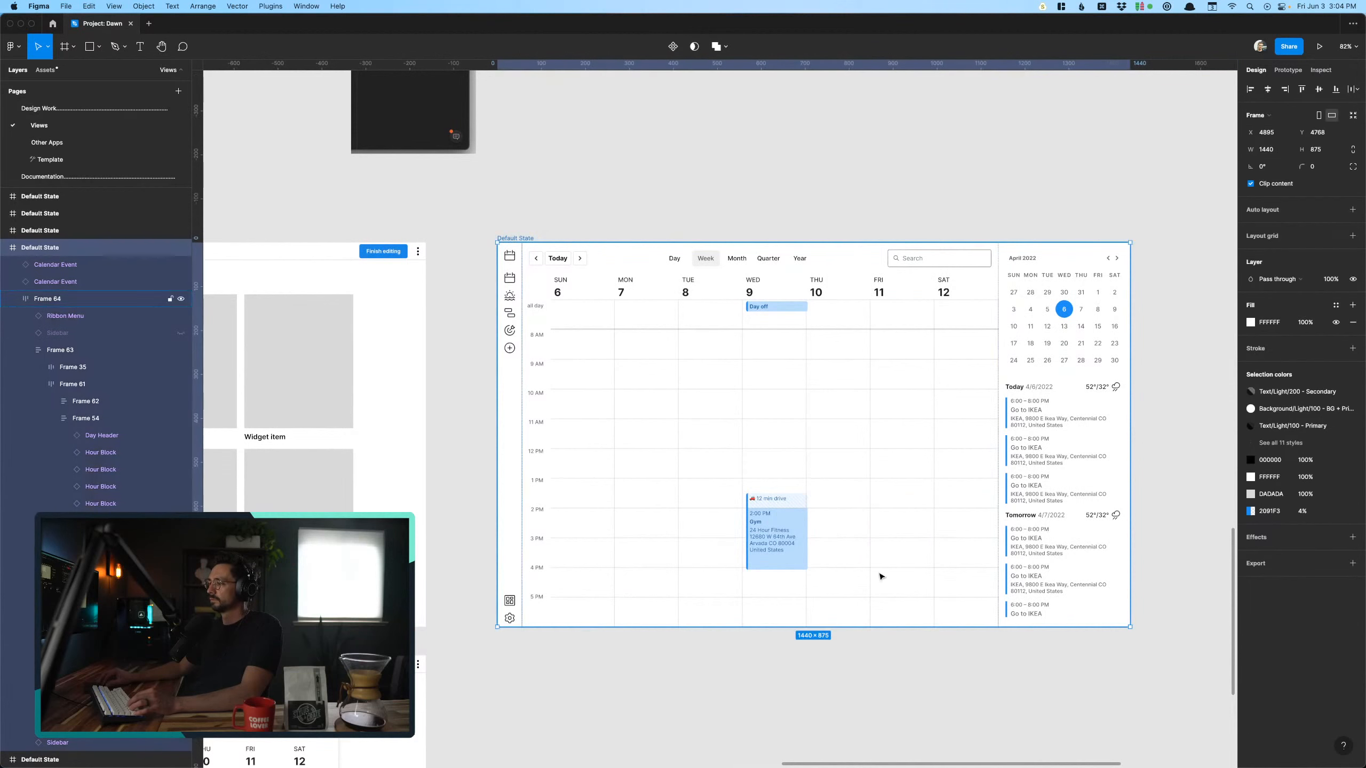
left_click(882, 576, "super")
left_click(581, 498)
left_click(1072, 491)
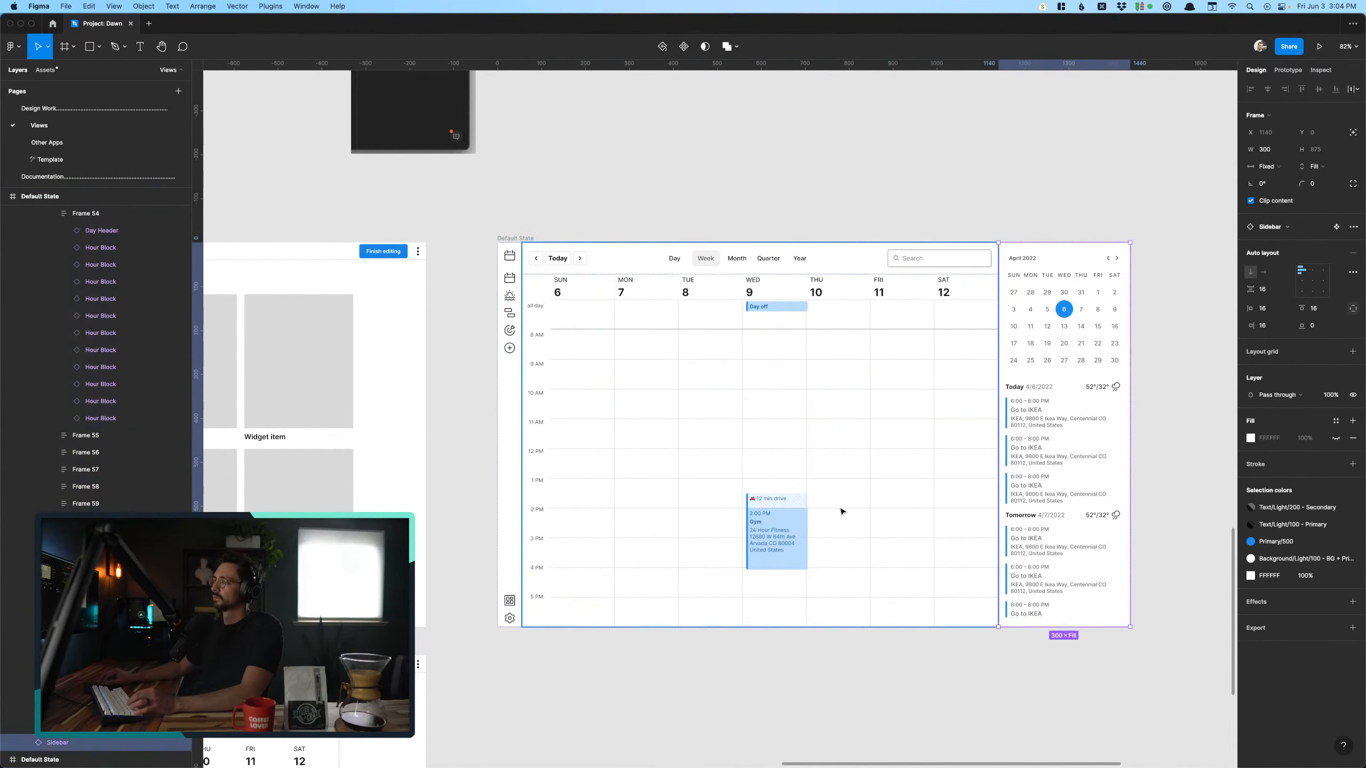
left_click(842, 511, "shift")
key("Delete")
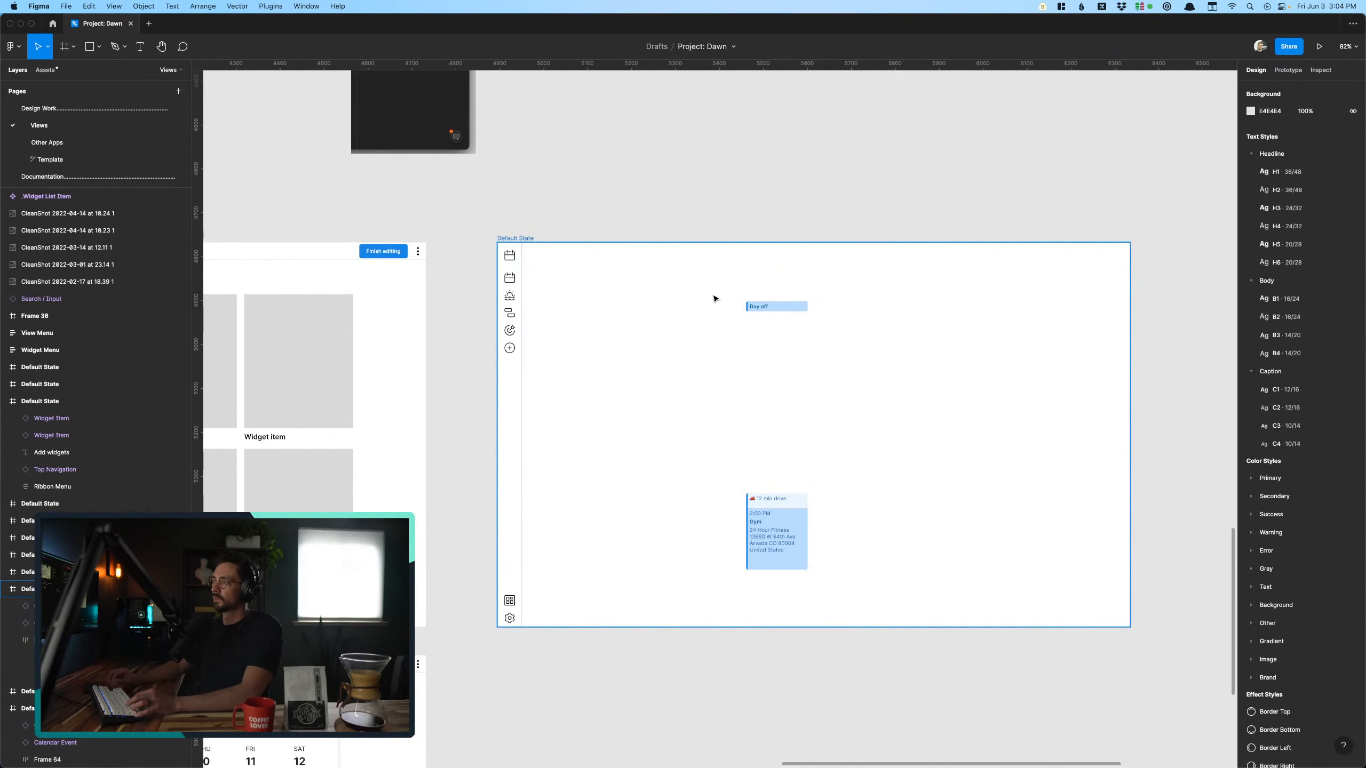
- Delete the leftover Day off and Gym events from the emptied frame
mouse_move(713, 297)
left_mouse_down()
mouse_move(887, 522)
mouse_move(714, 295)
left_mouse_up()
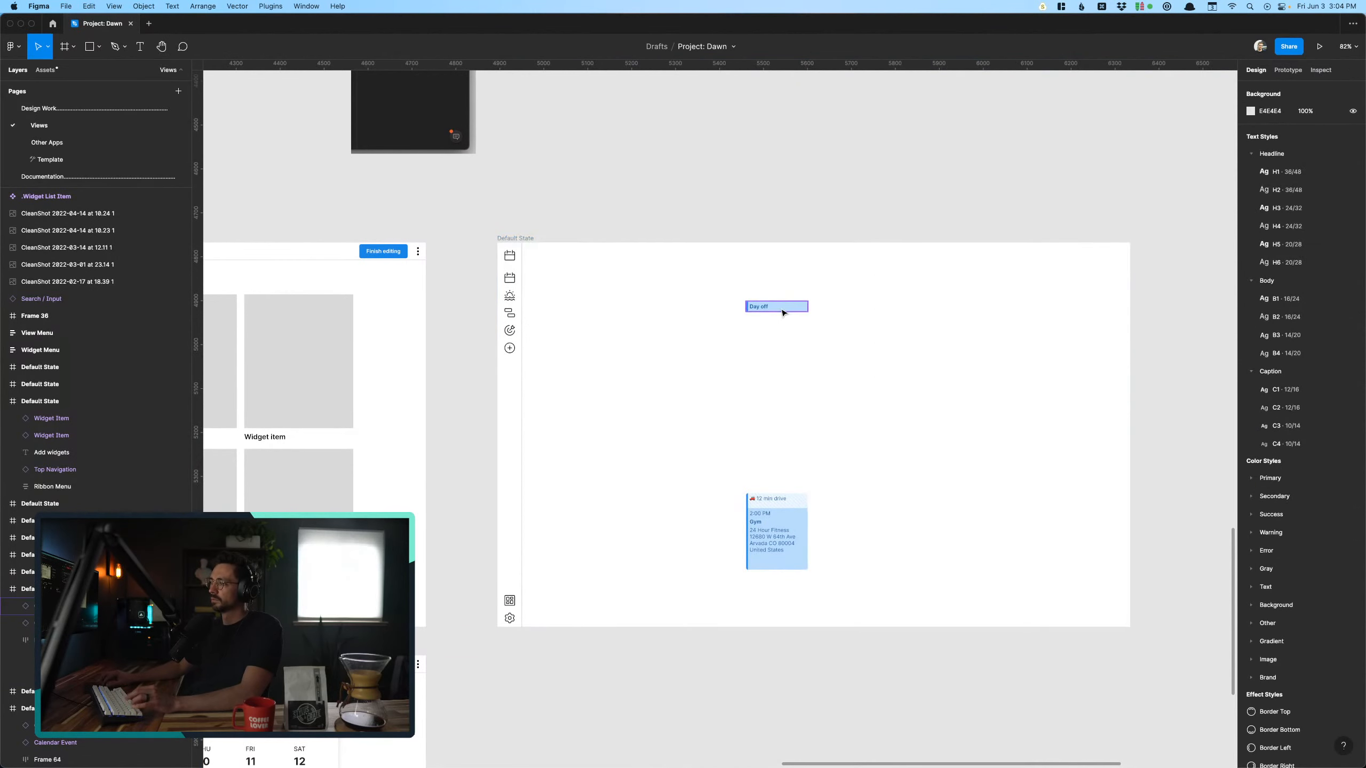
left_click(783, 307)
left_click(785, 531, "shift")
key("Delete")
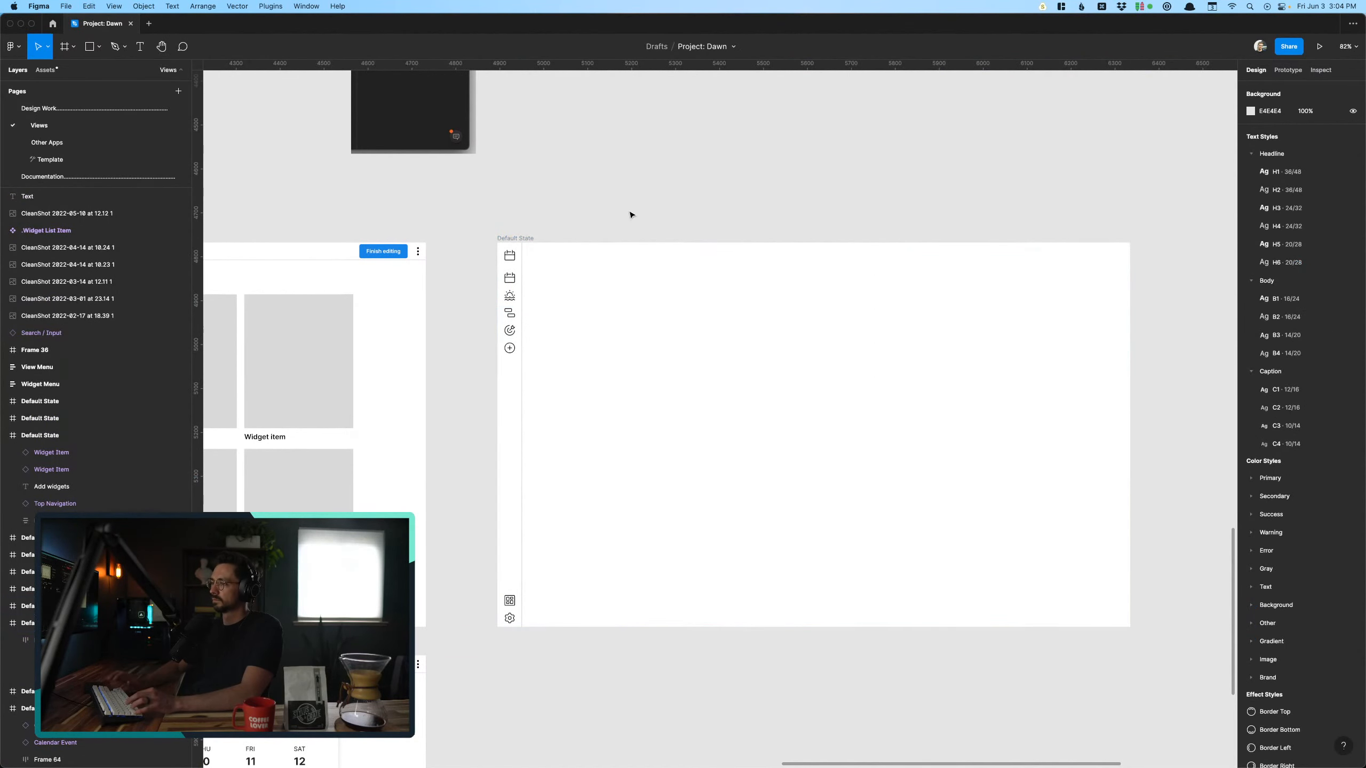
- Examine the empty Personal Calendar frame and the Untitled view-template frame with its Blank, Your Views and Top Community Views sections
scroll(629, 208, "left", 9)
scroll(629, 207, "left", 15)
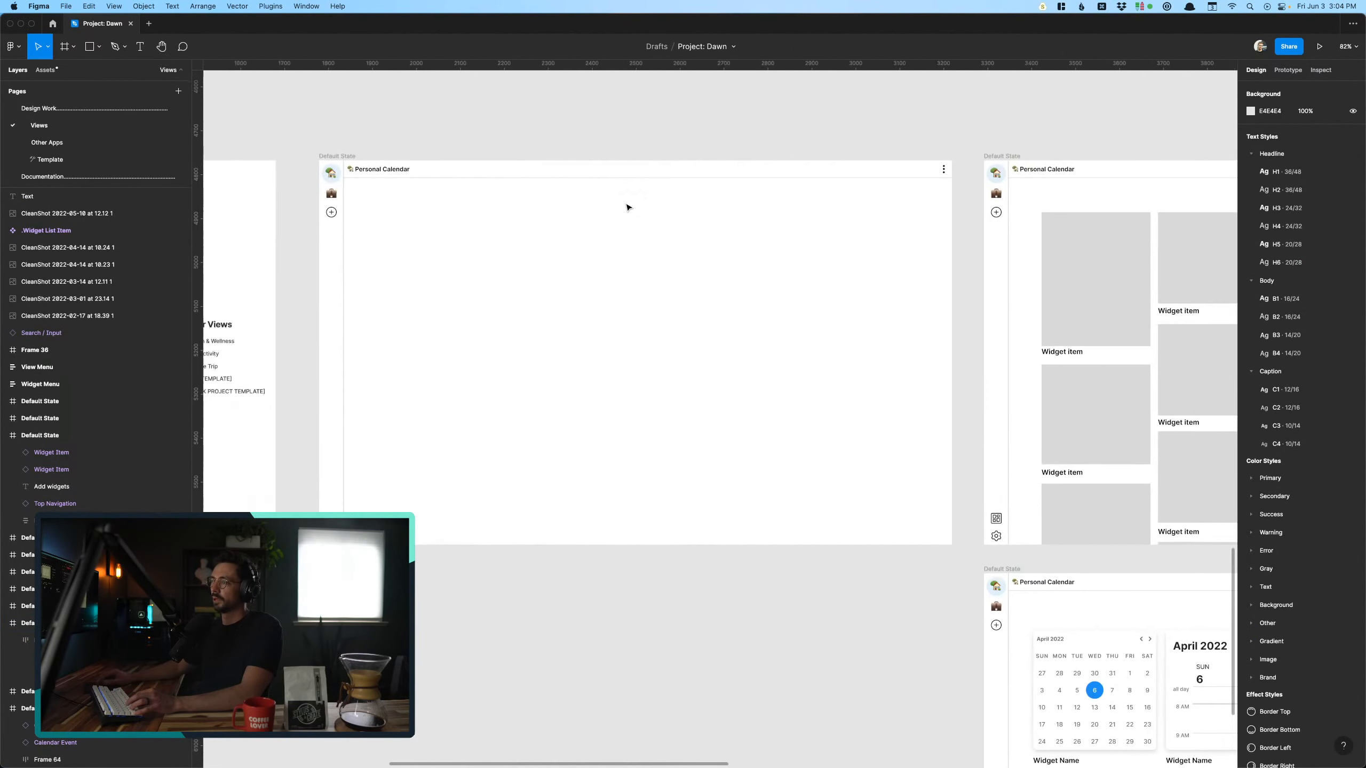
scroll(629, 208, "right", 4)
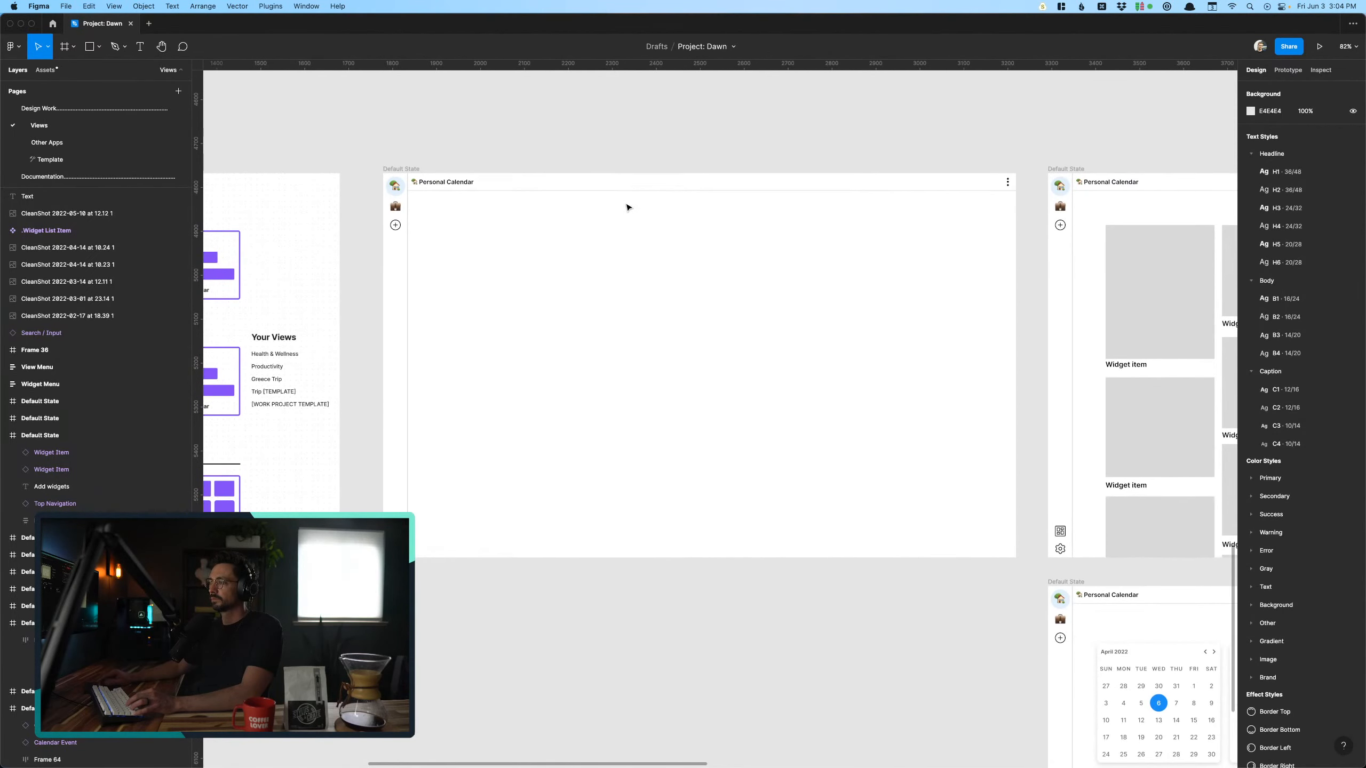
scroll(628, 205, "up", 3)
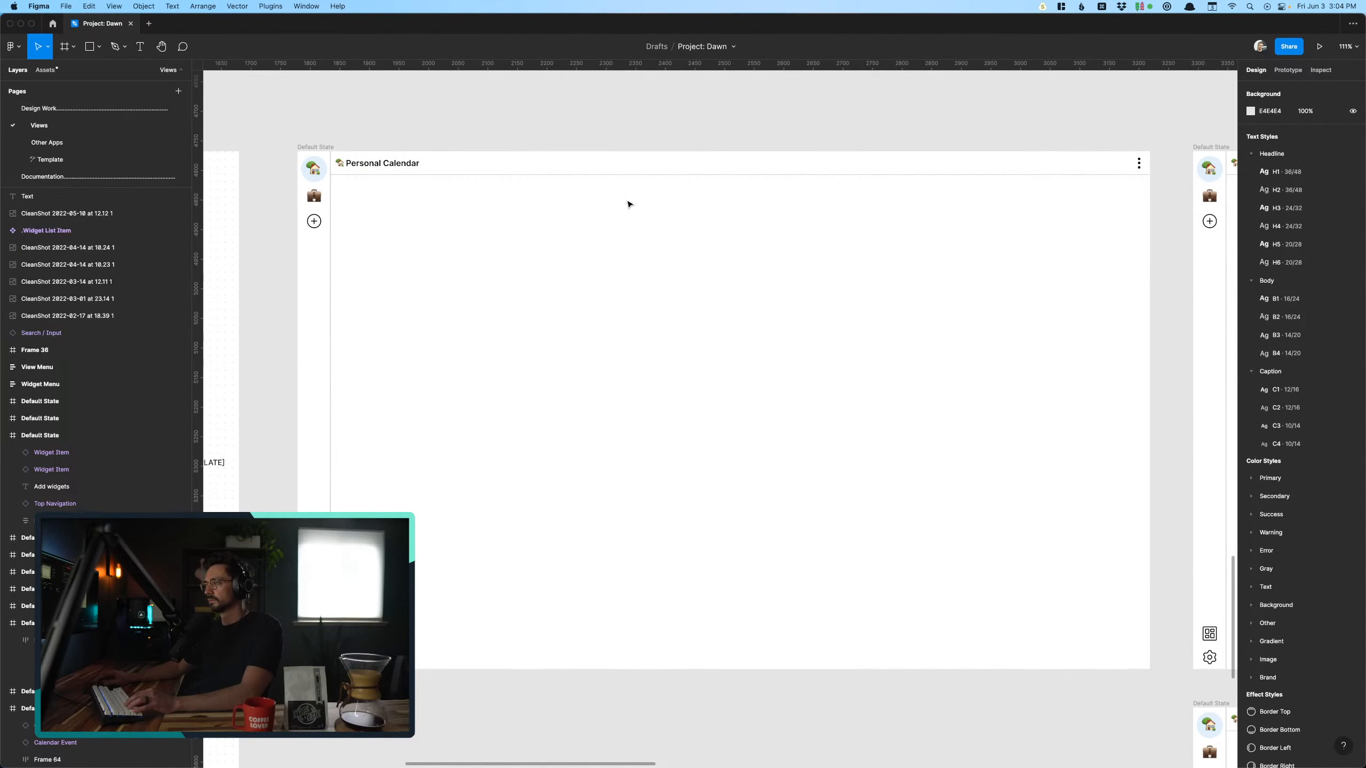
scroll(629, 204, "left", 5)
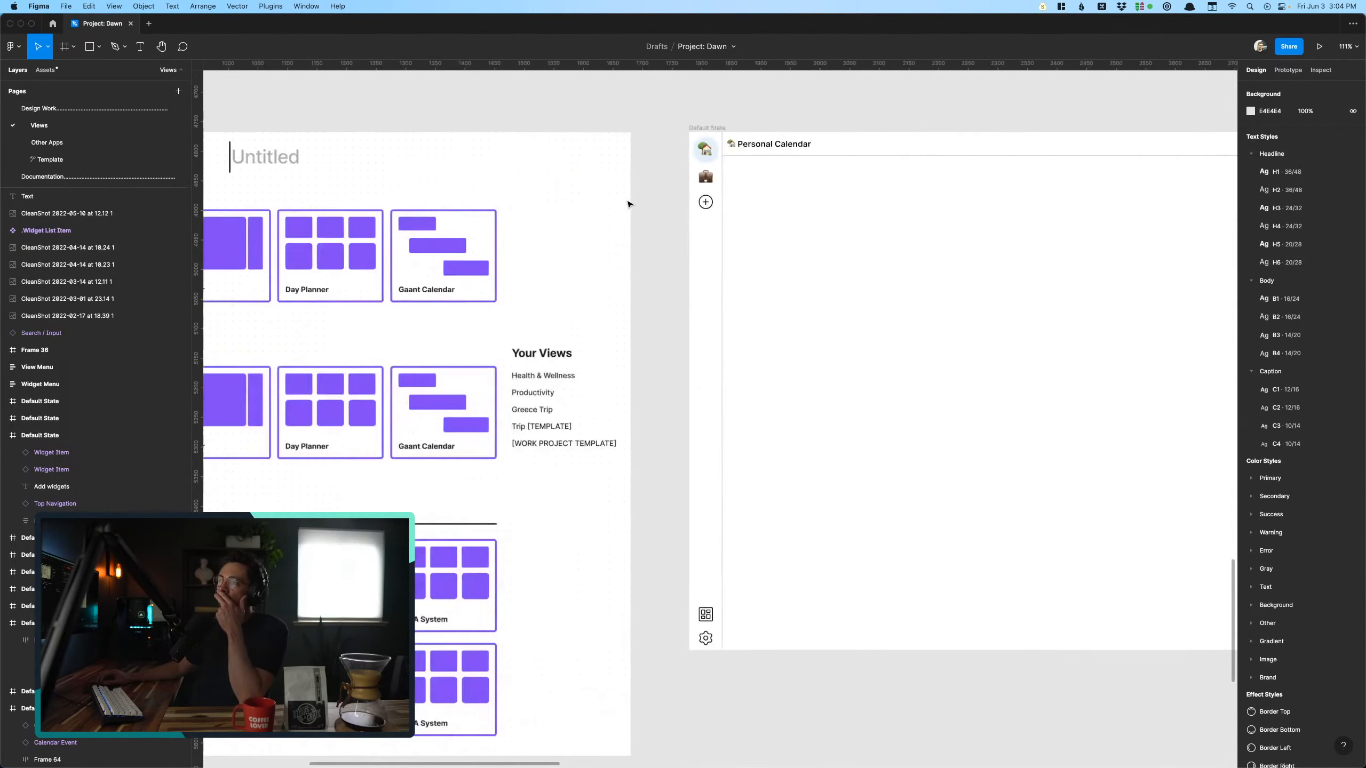
scroll(628, 204, "left", 8)
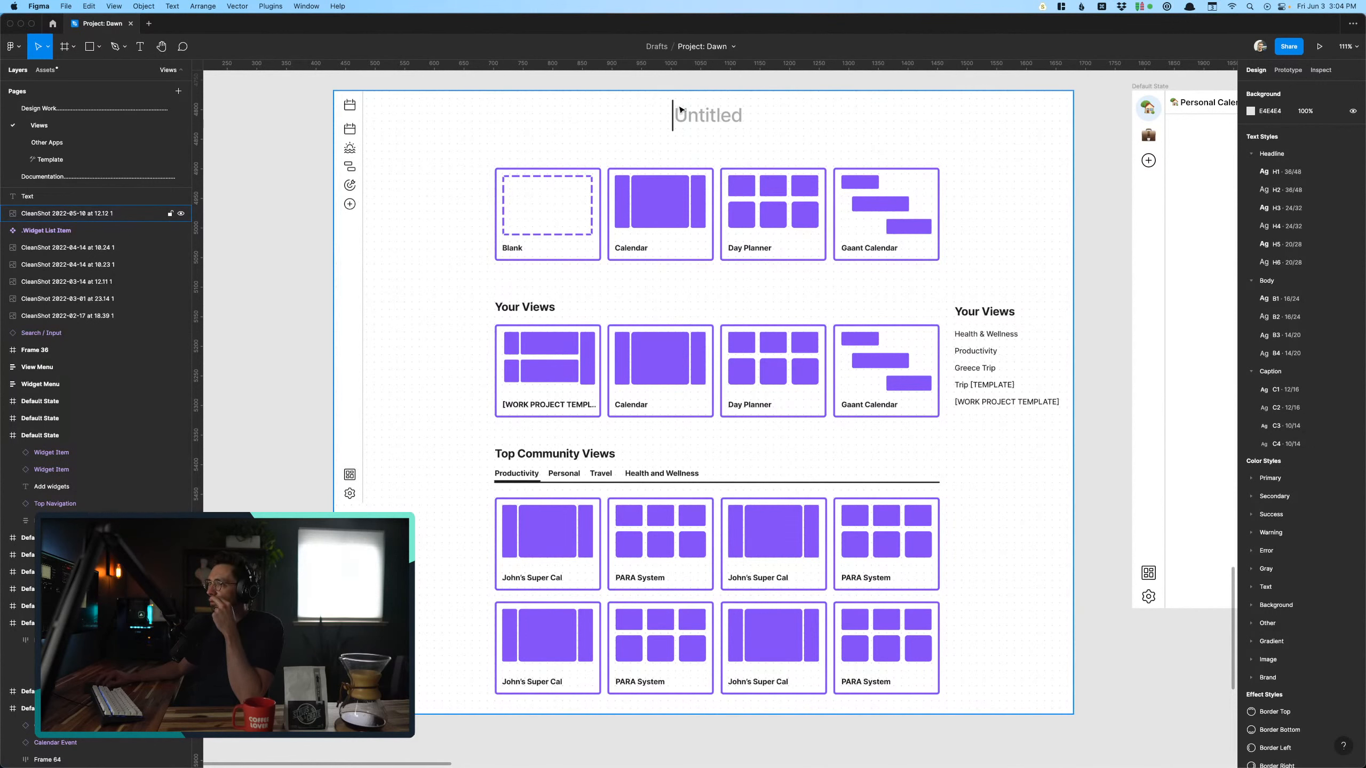
scroll(694, 115, "right", 2)
scroll(694, 115, "down", 1)
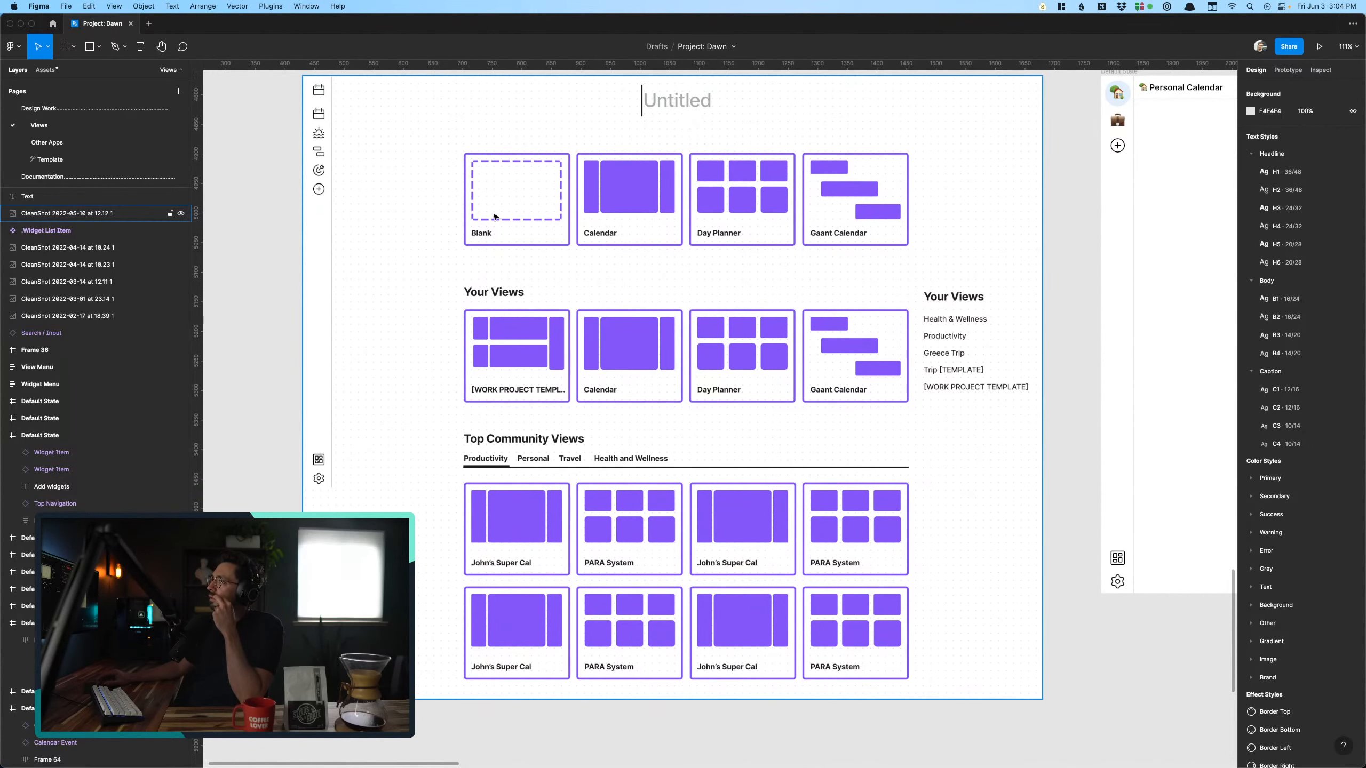
scroll(476, 217, "right", 10)
scroll(476, 217, "up", 1)
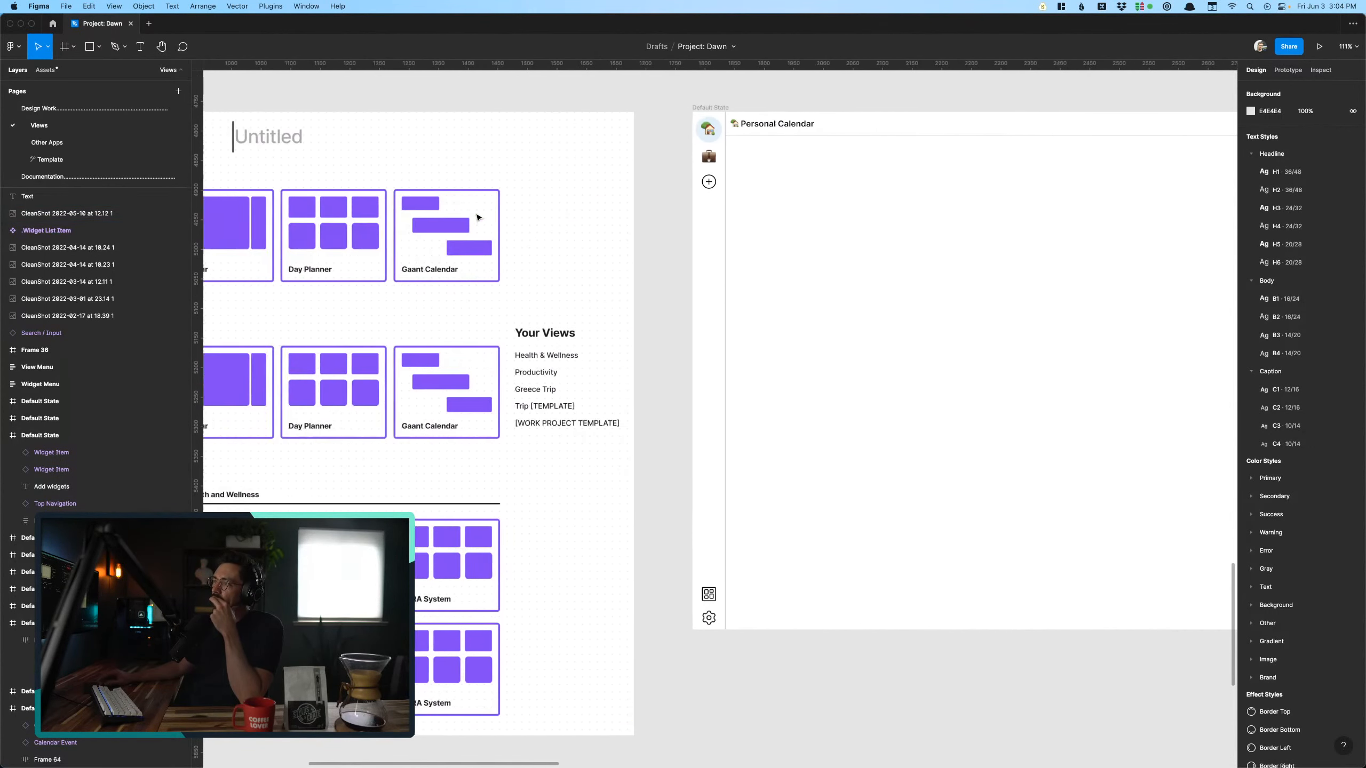
scroll(476, 217, "left", 7)
scroll(476, 217, "down", 1)
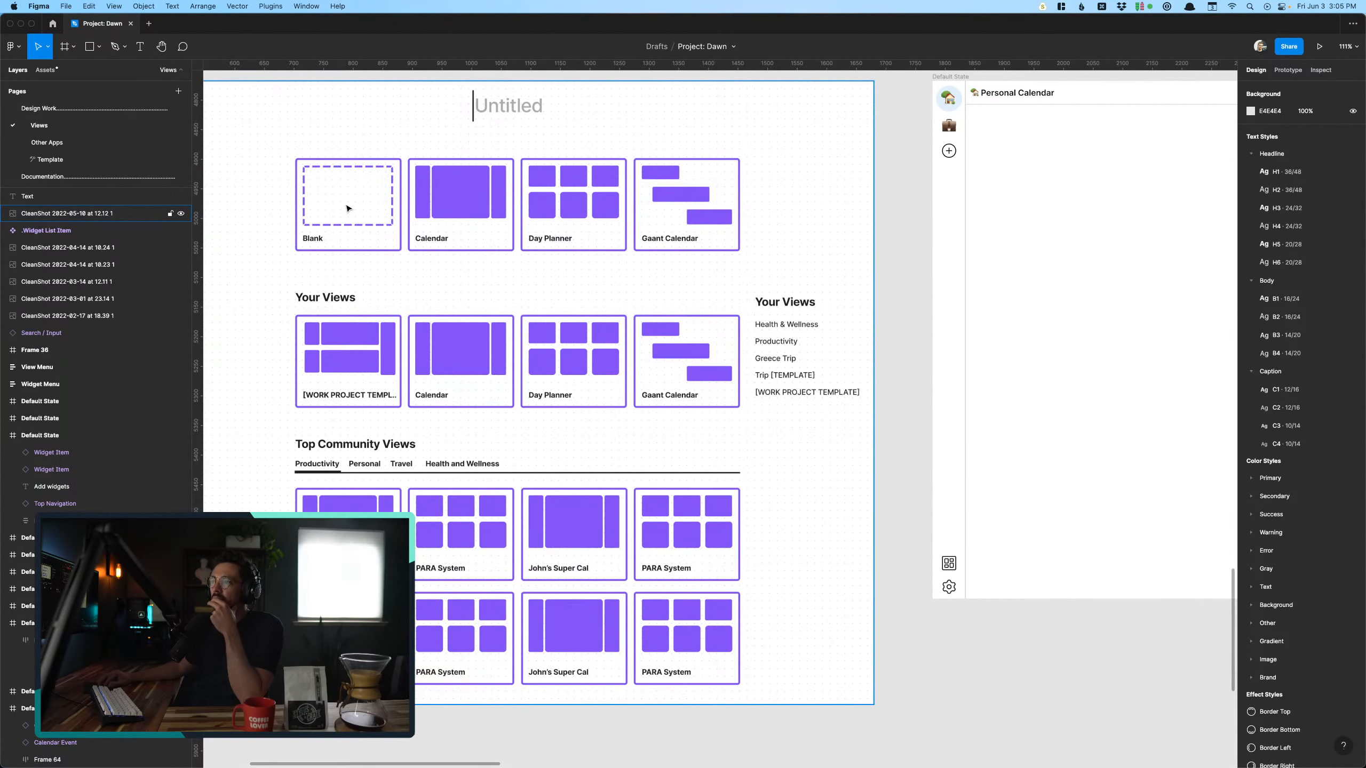
scroll(347, 208, "right", 8)
scroll(347, 209, "up", 1)
scroll(346, 208, "left", 3)
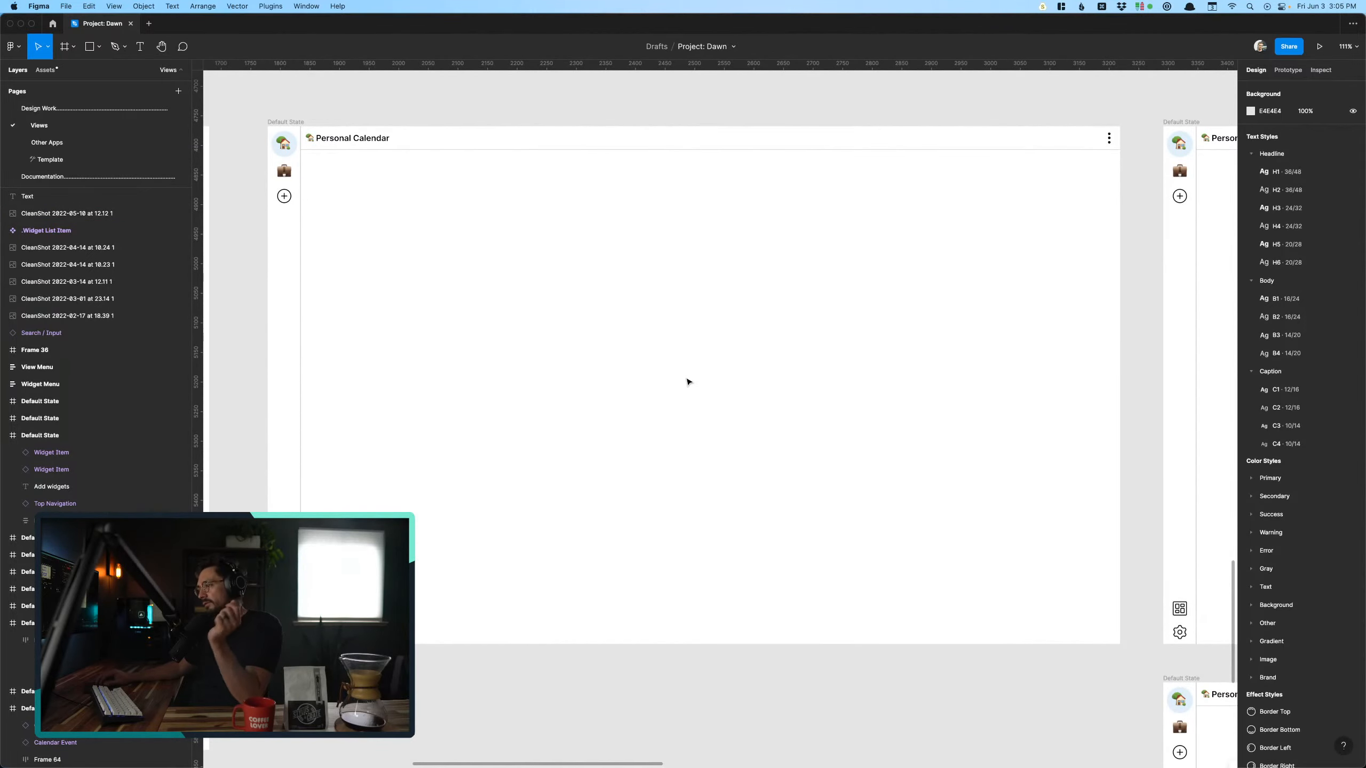
- Add the text "Add widgets to build your view" near the middle of the empty Personal Calendar frame
key("t")
left_click(640, 358)
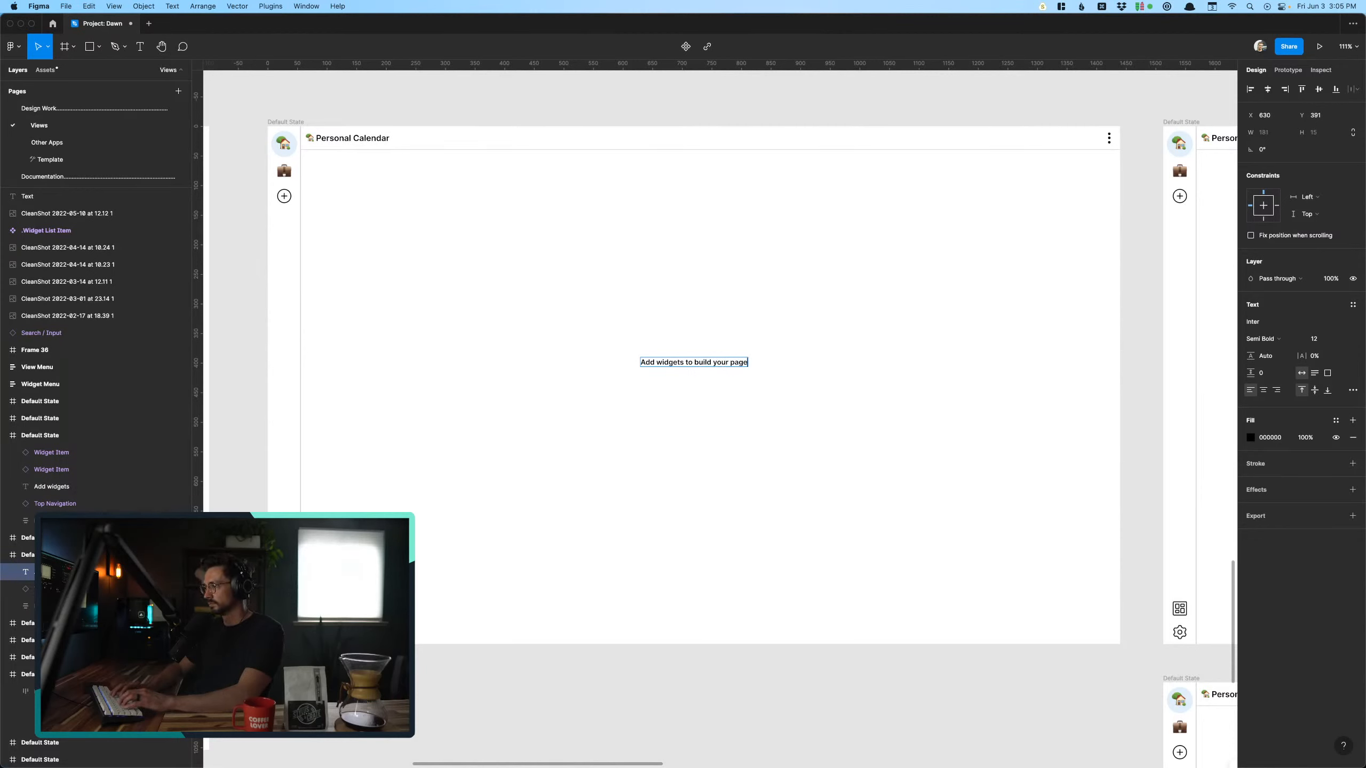
key("Escape")
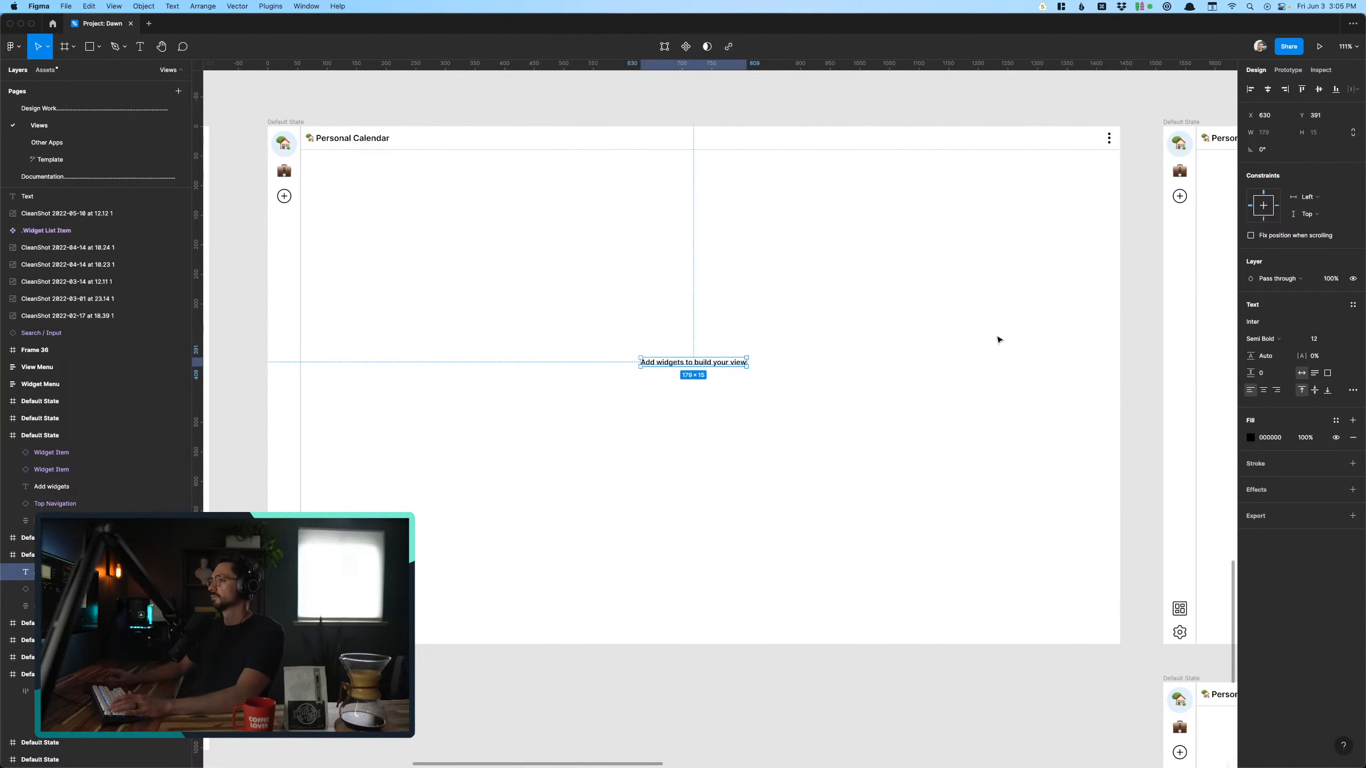
- Apply the Headline H2 text style to the new text and move it to X 490, Y 395
left_click(1353, 305)
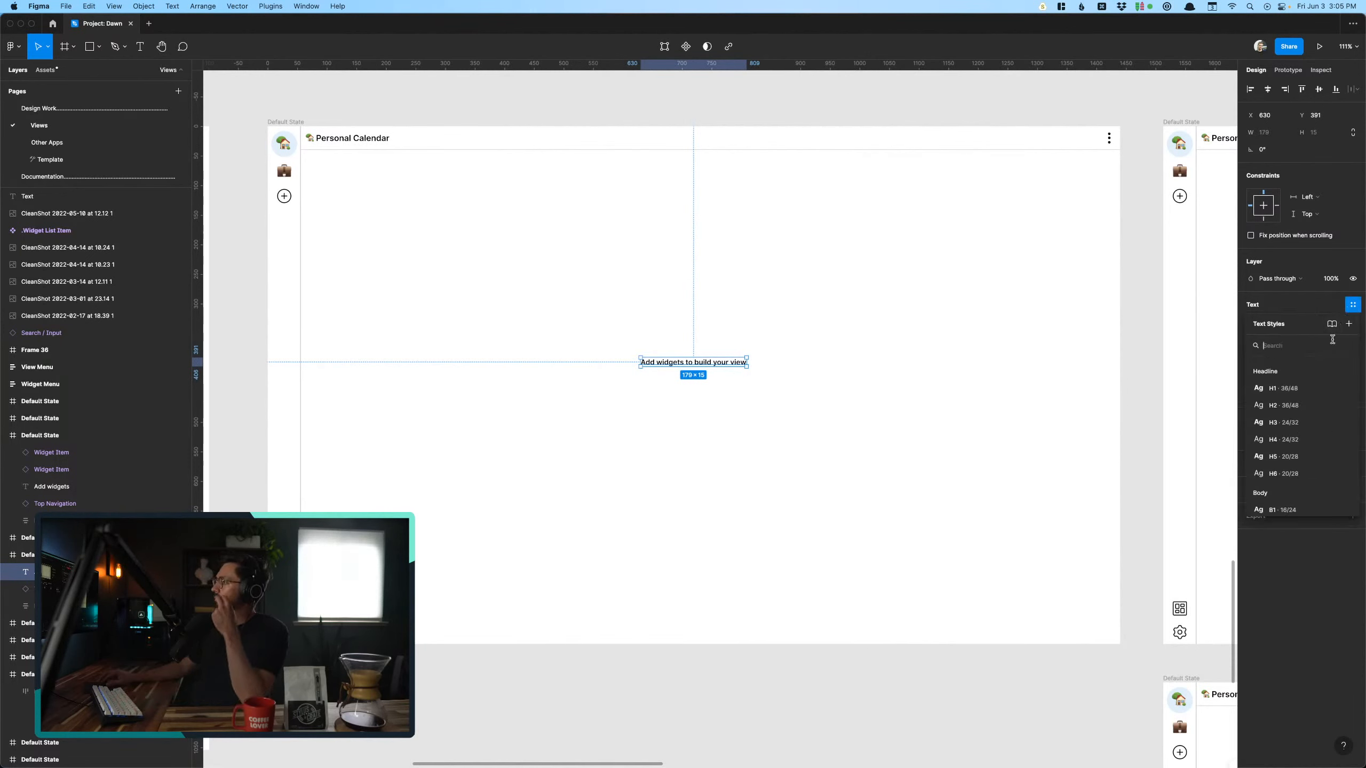
left_click(1284, 404)
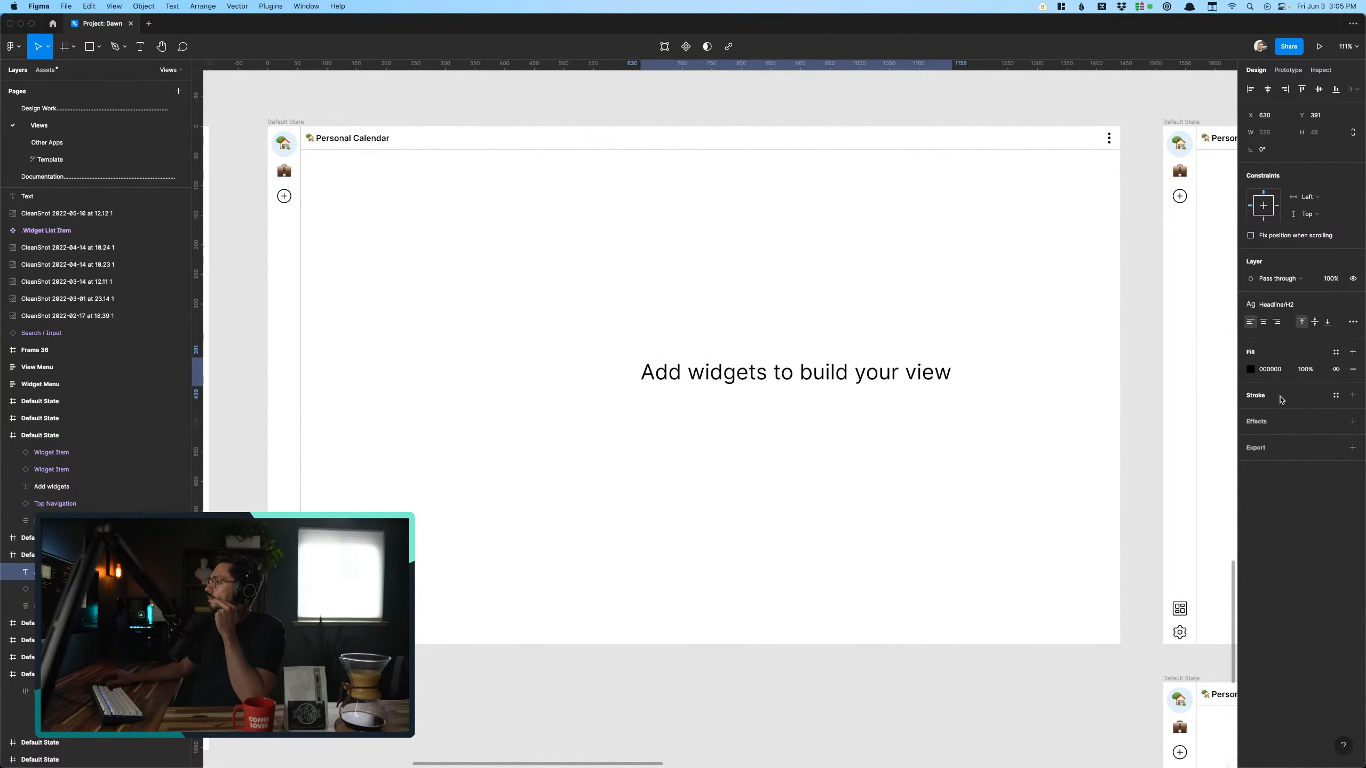
left_click_drag(815, 372, 732, 375)
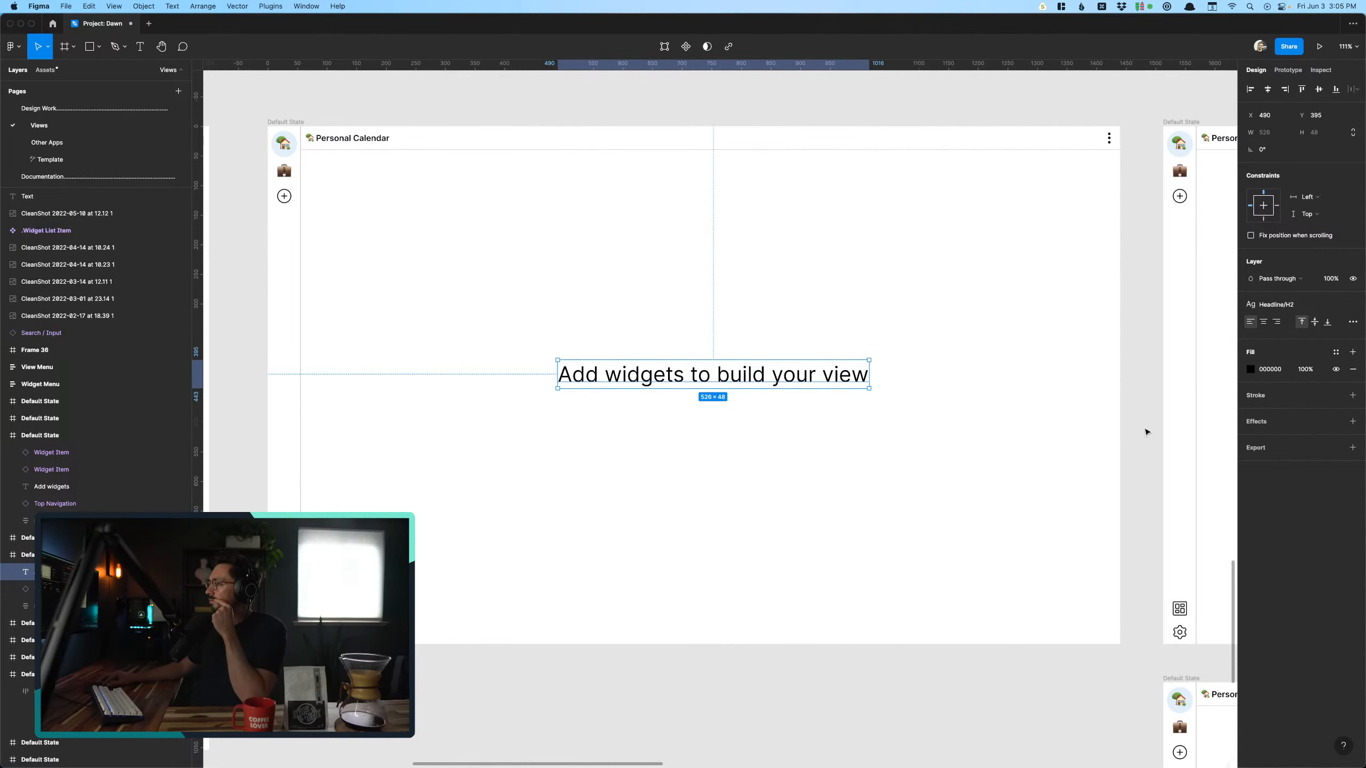
left_click(645, 551)
- Search the assets for "button" and place a Button component under the heading at about X 720, Y 464
left_click(46, 70)
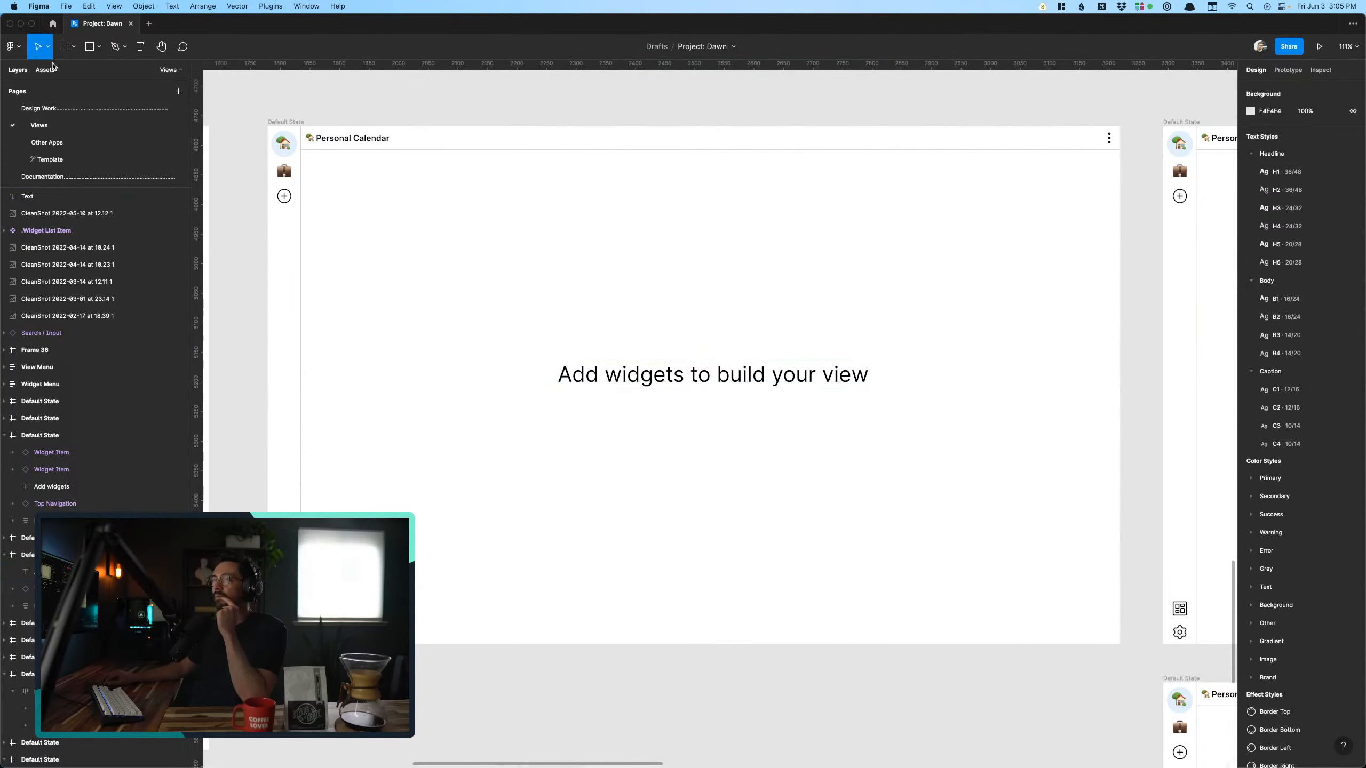
type("button")
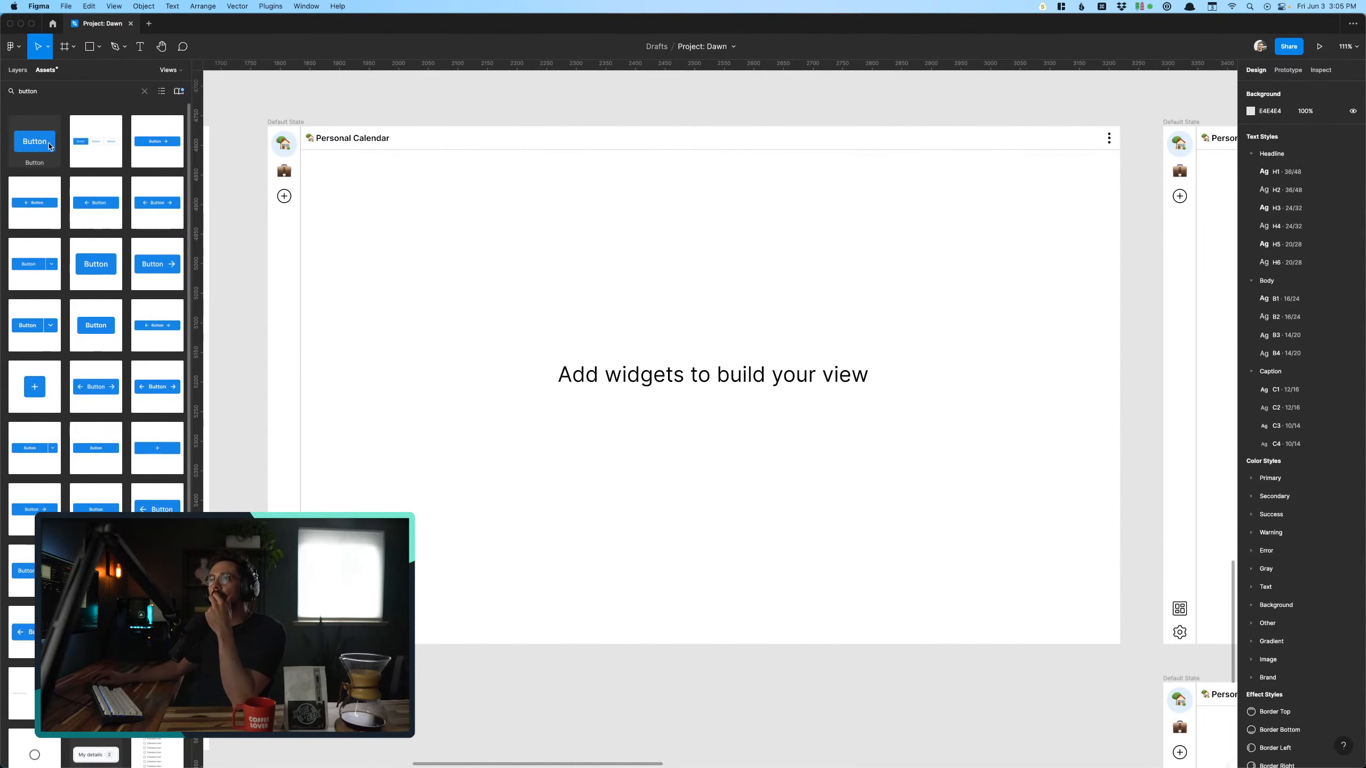
left_click_drag(49, 146, 710, 422)
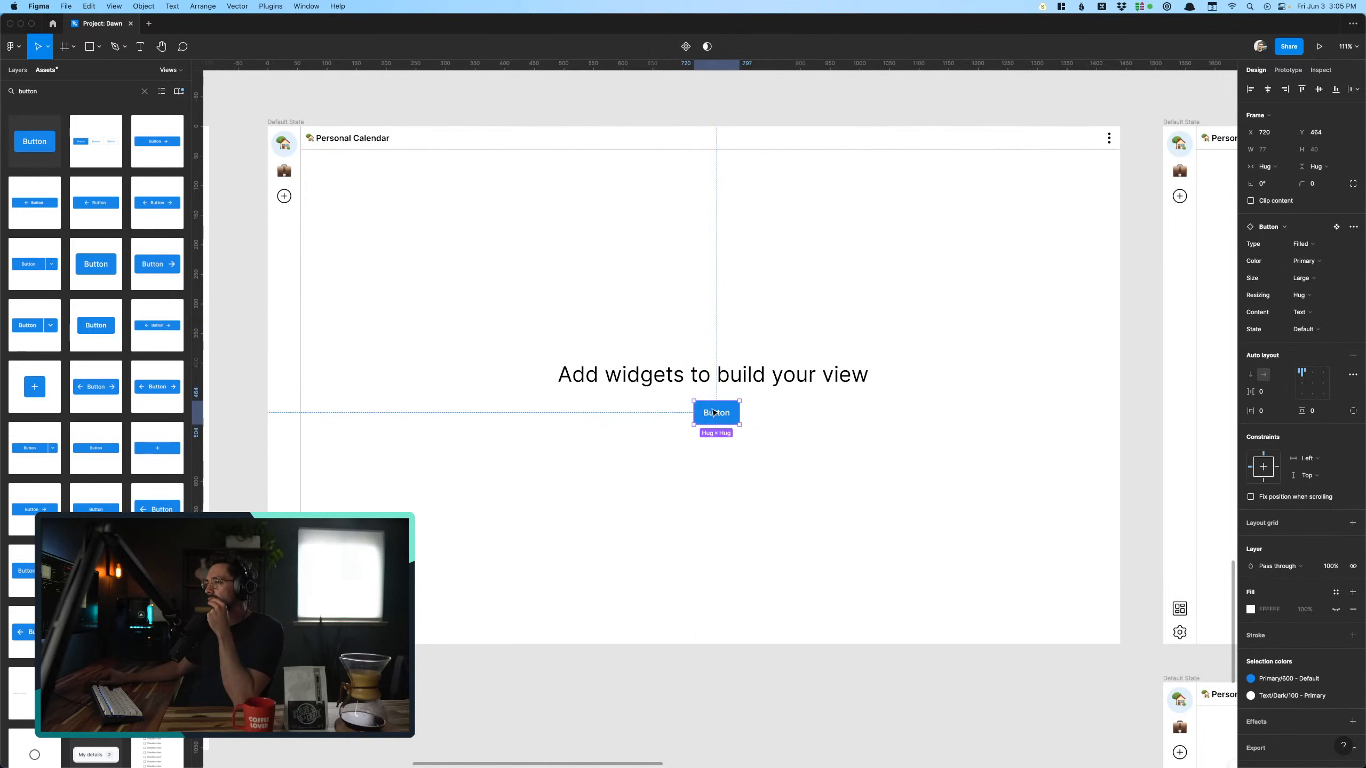
- Change the button's label to "Add widget"
double_click(714, 412)
key("Return")
type("A")
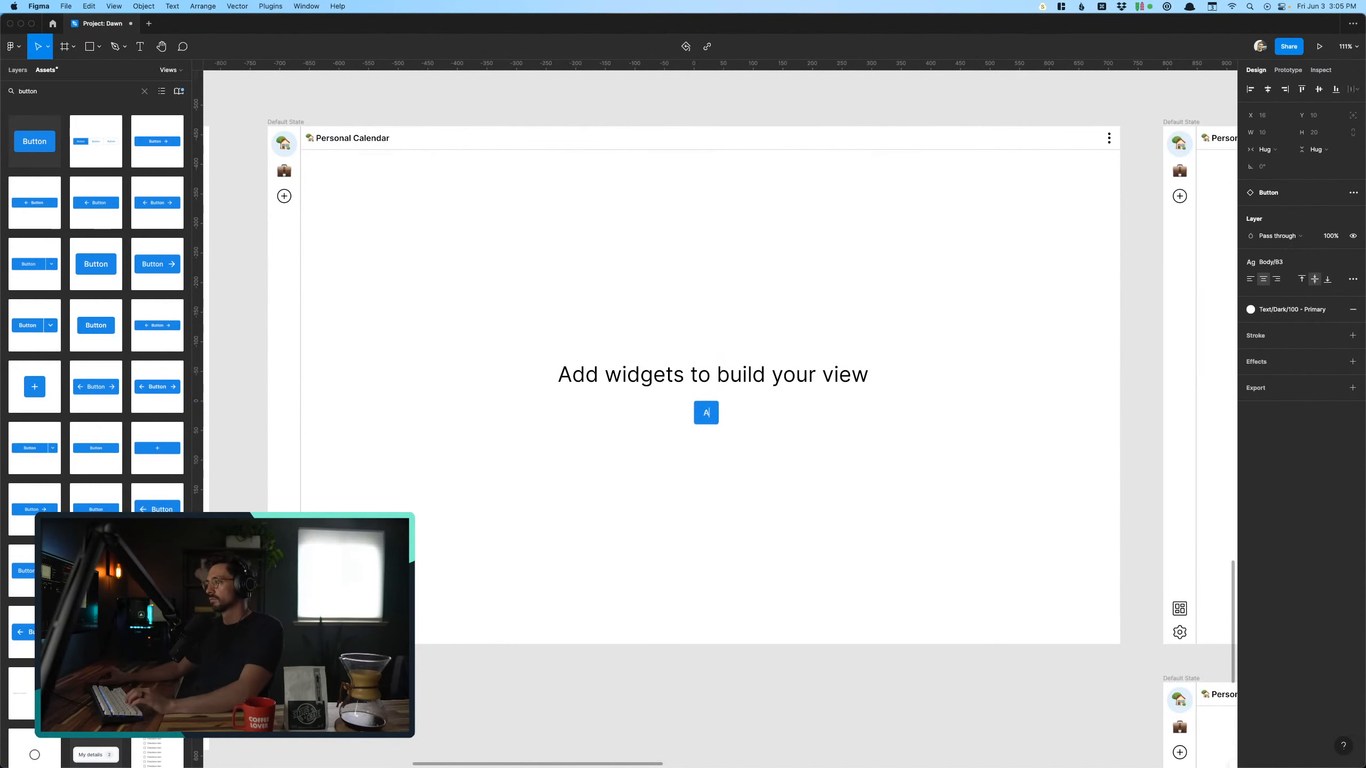
type("dd widget")
key("Escape")
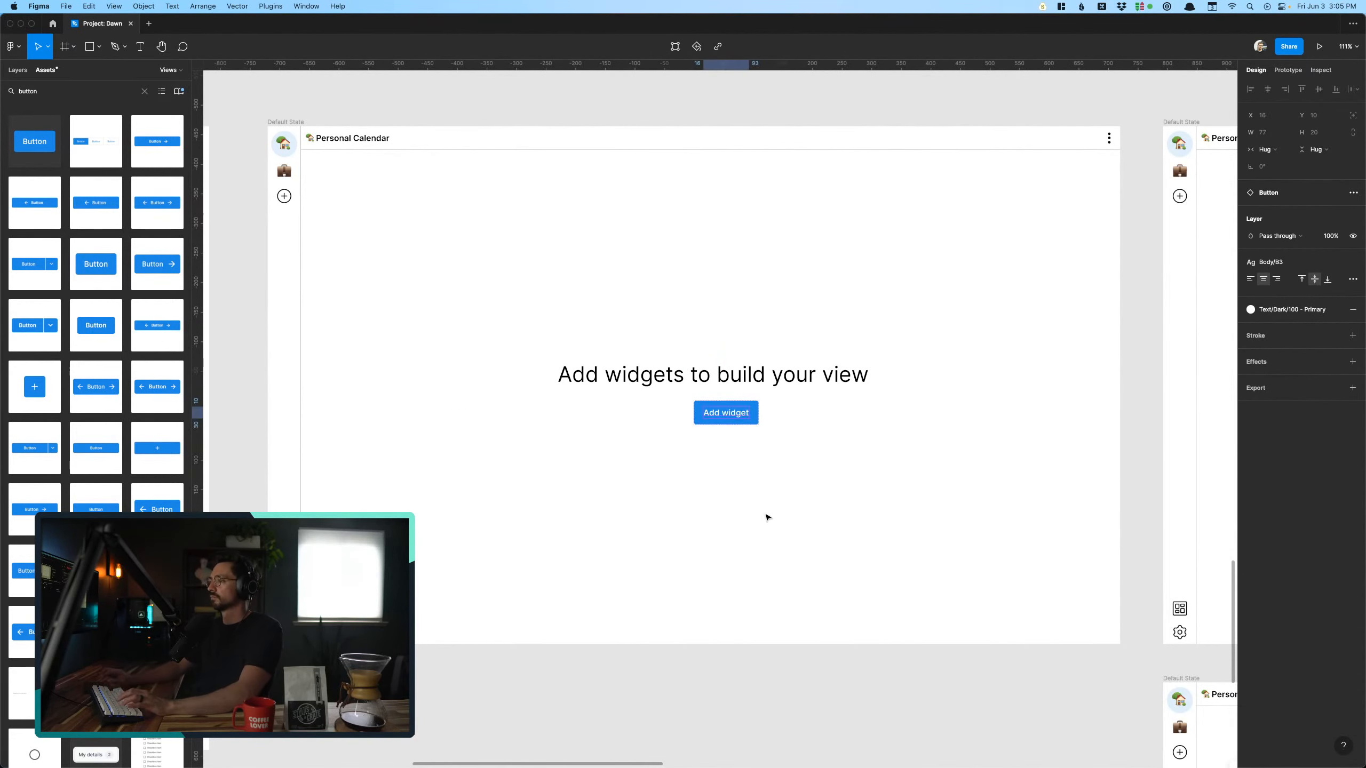
- Move the Add widget button under the heading's middle, at about X 704, Y 464
left_click(765, 515)
left_click_drag(731, 421, 723, 422)
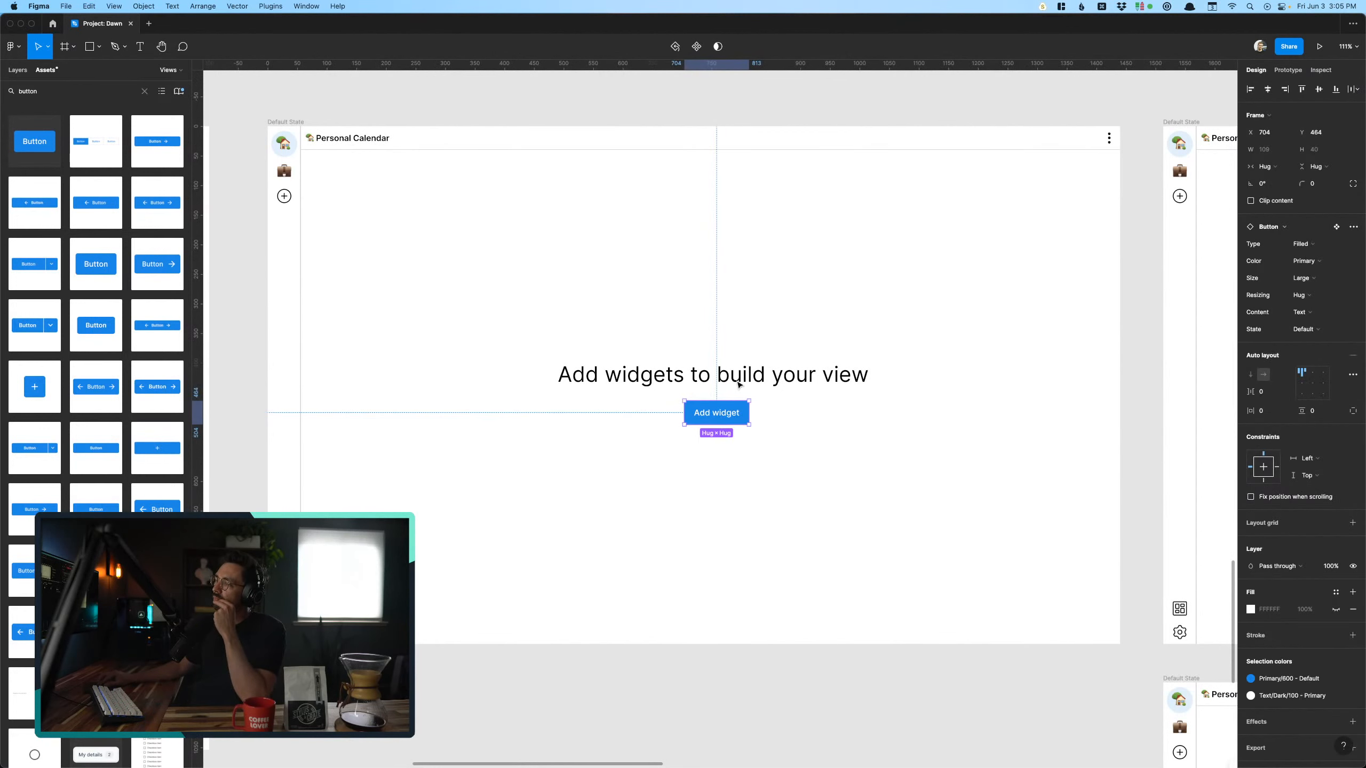
left_click(805, 495)
left_click(720, 419)
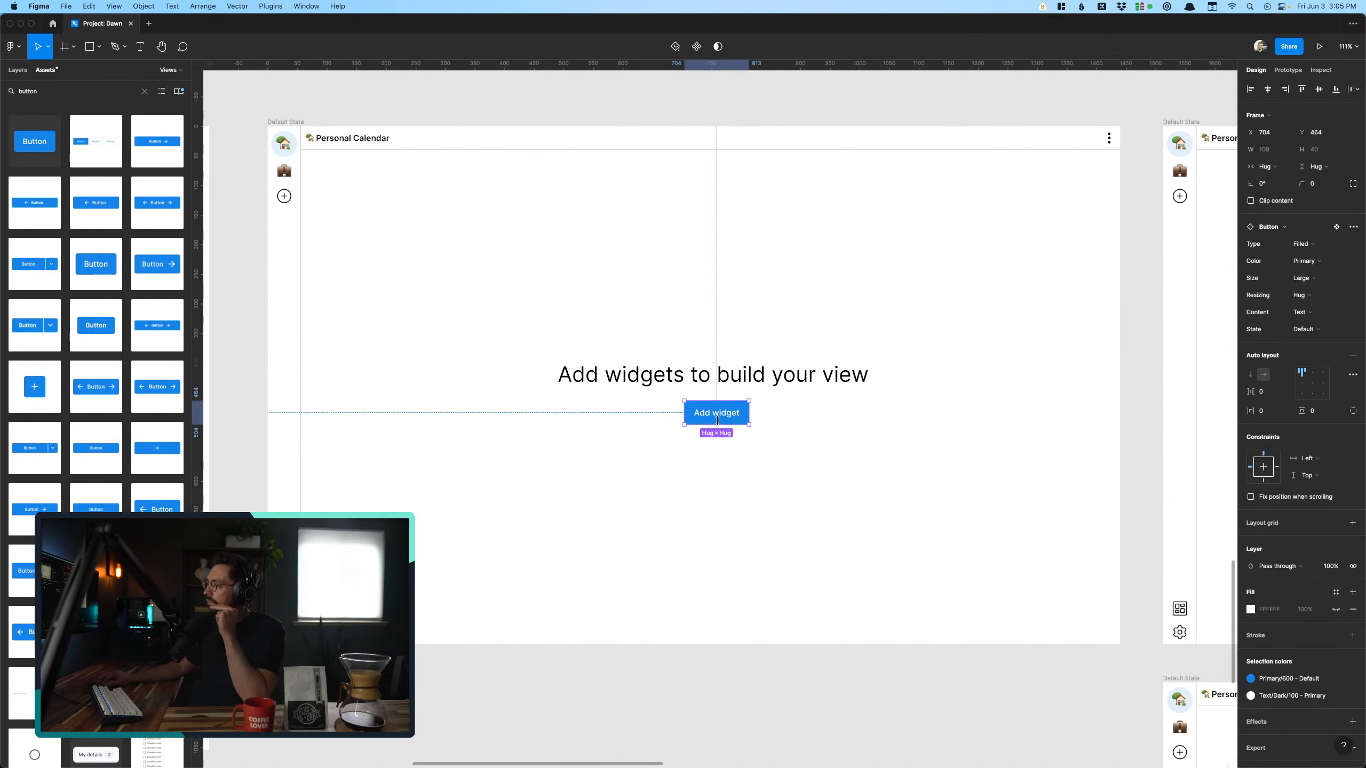
- Clear the "button" search from the assets and deselect the Add widget button
scroll(718, 421, "right", 2)
scroll(719, 422, "right", 15)
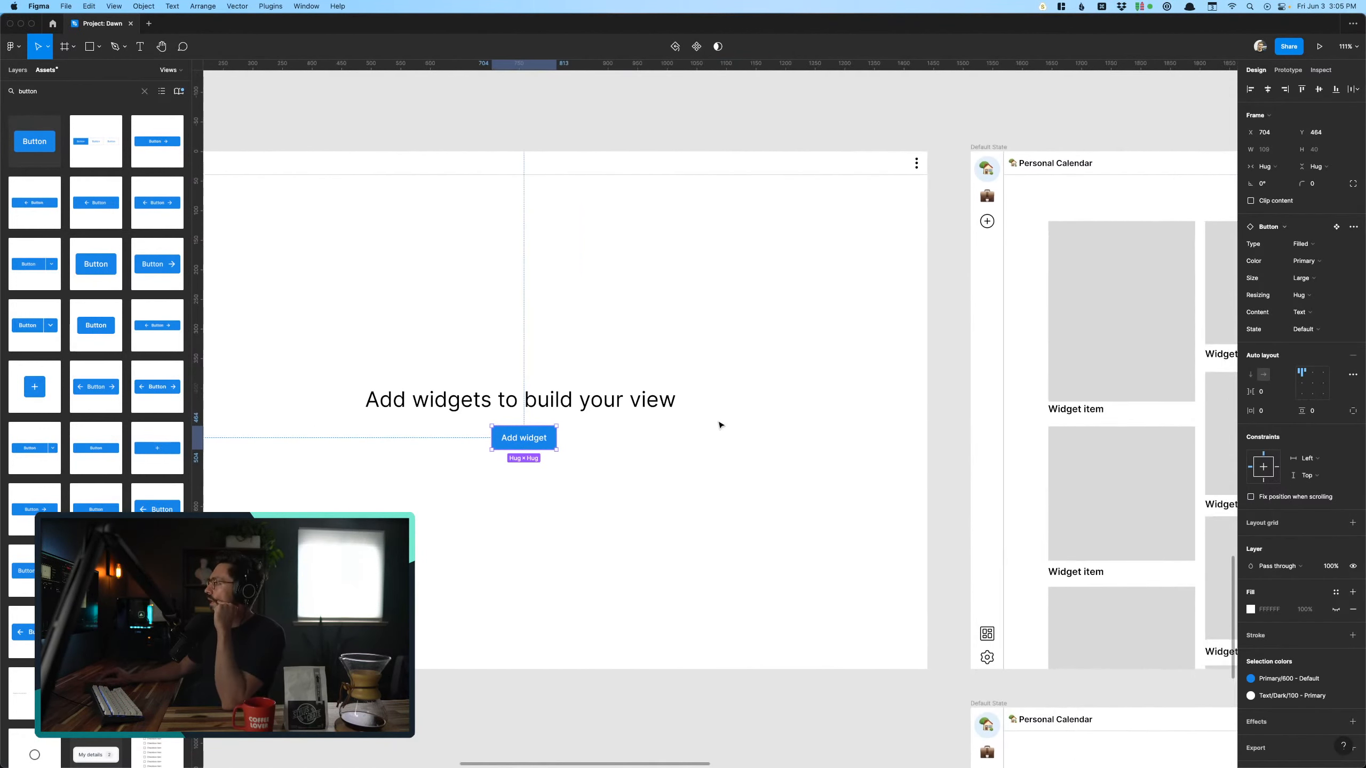
scroll(720, 425, "left", 1)
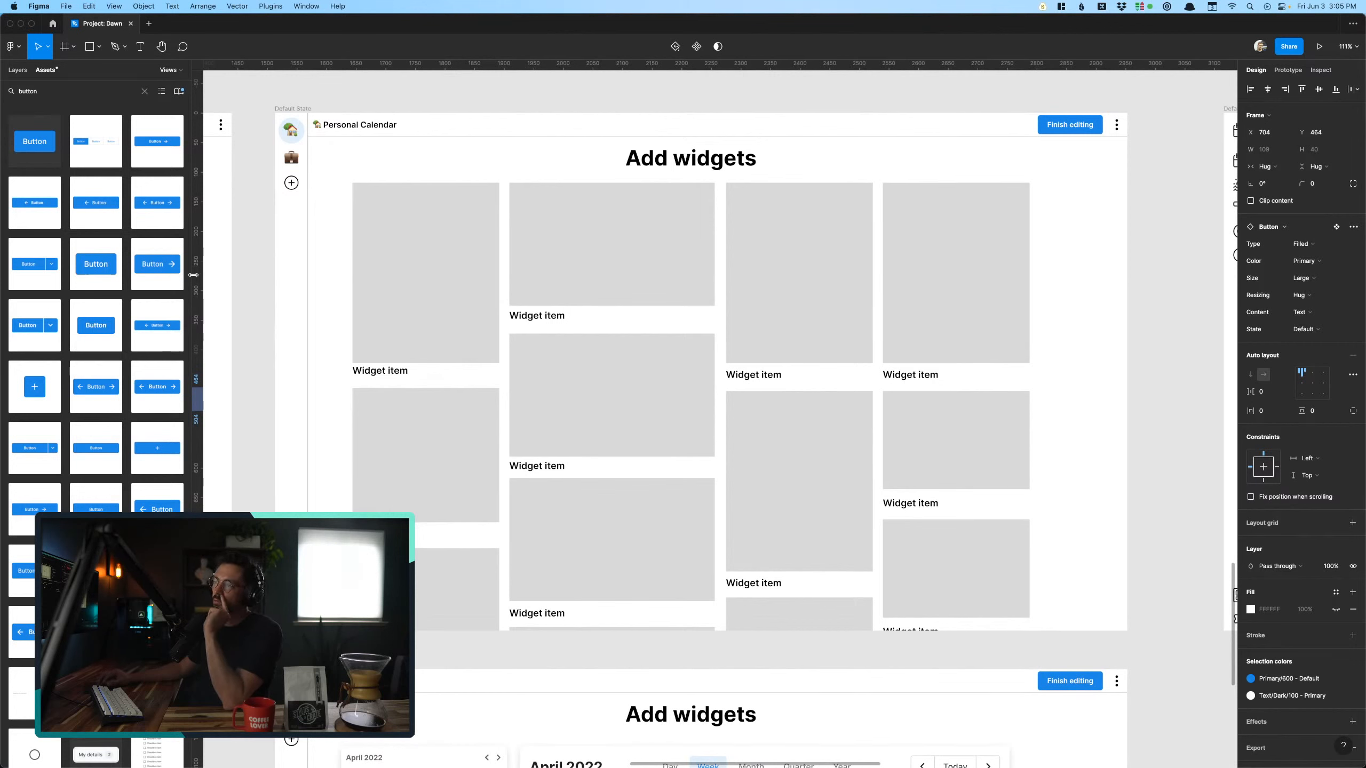
left_click(143, 89)
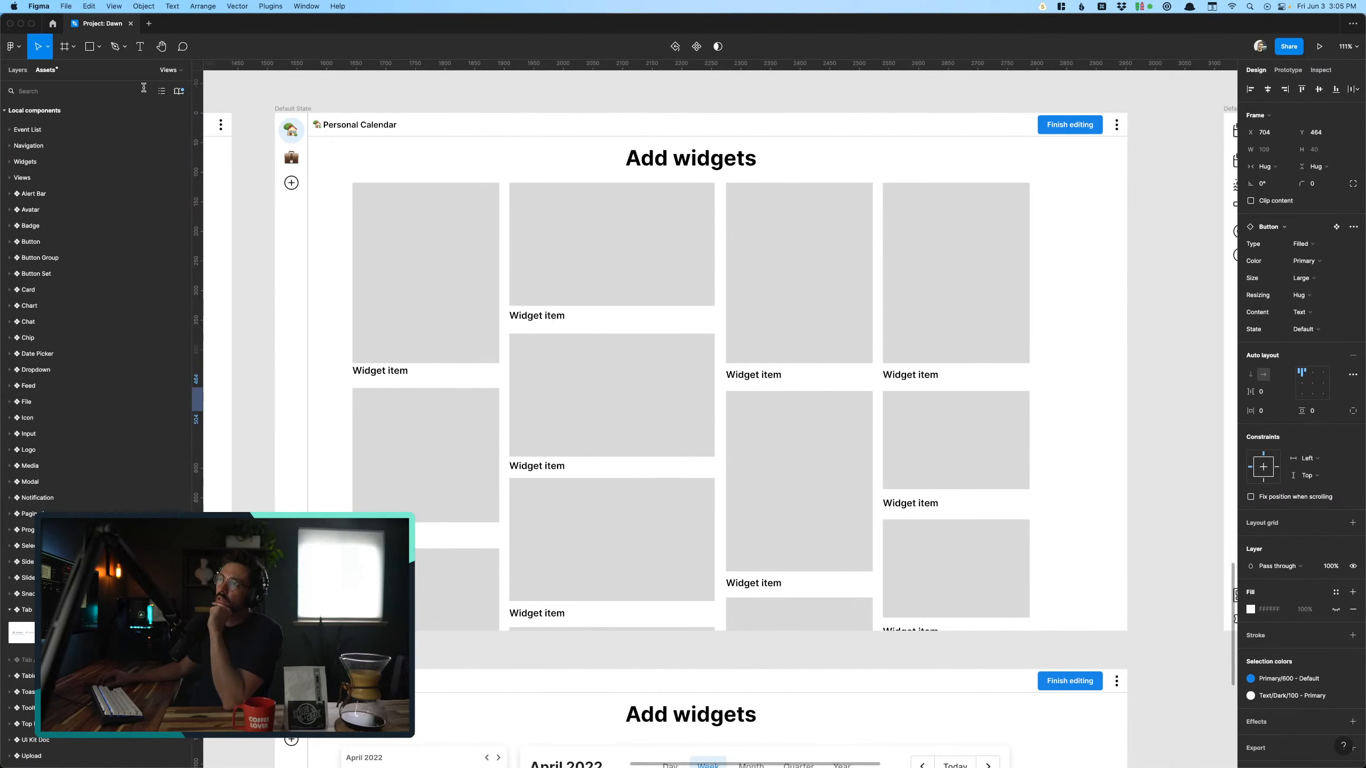
left_click(253, 268)
- Change the label under the first placeholder in the second column of the Add widgets frame to "Gannt Chart"
scroll(253, 267, "down", 1)
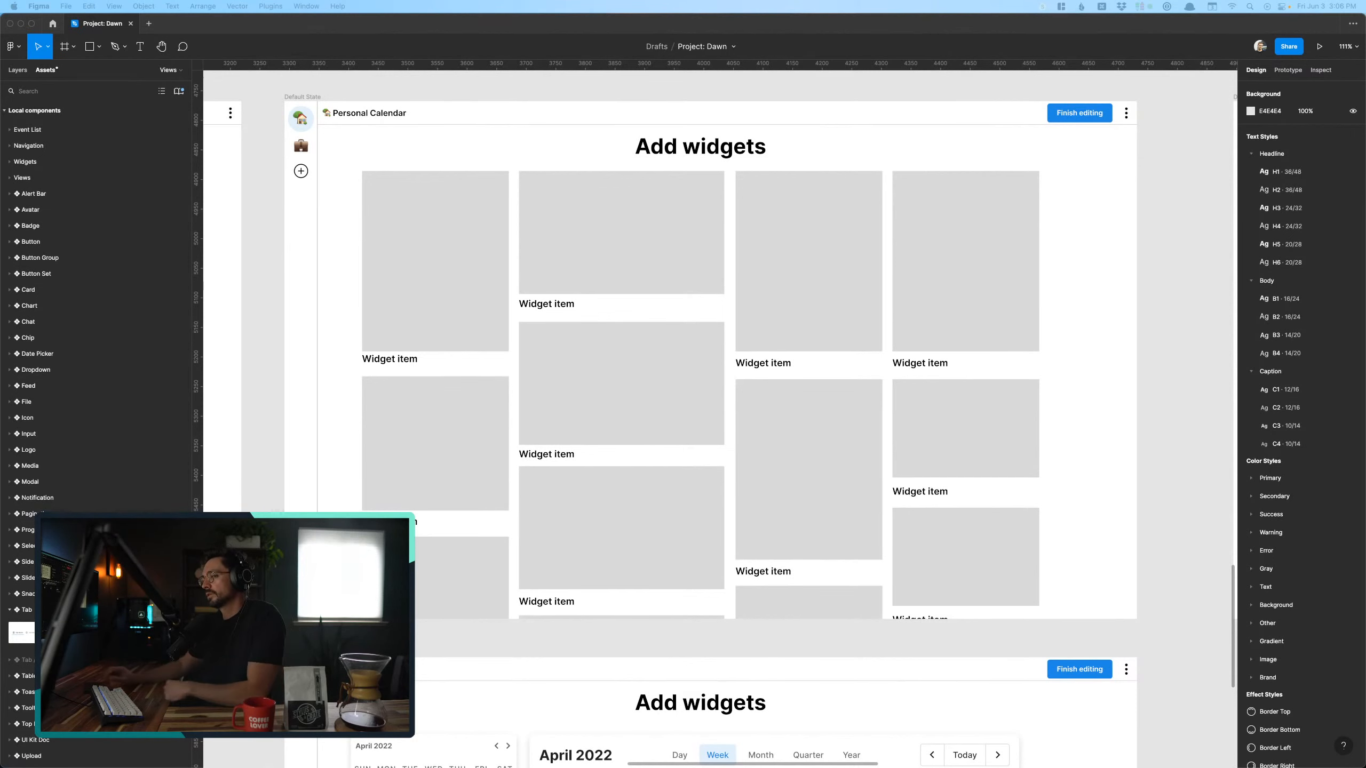
scroll(265, 311, "down", 10)
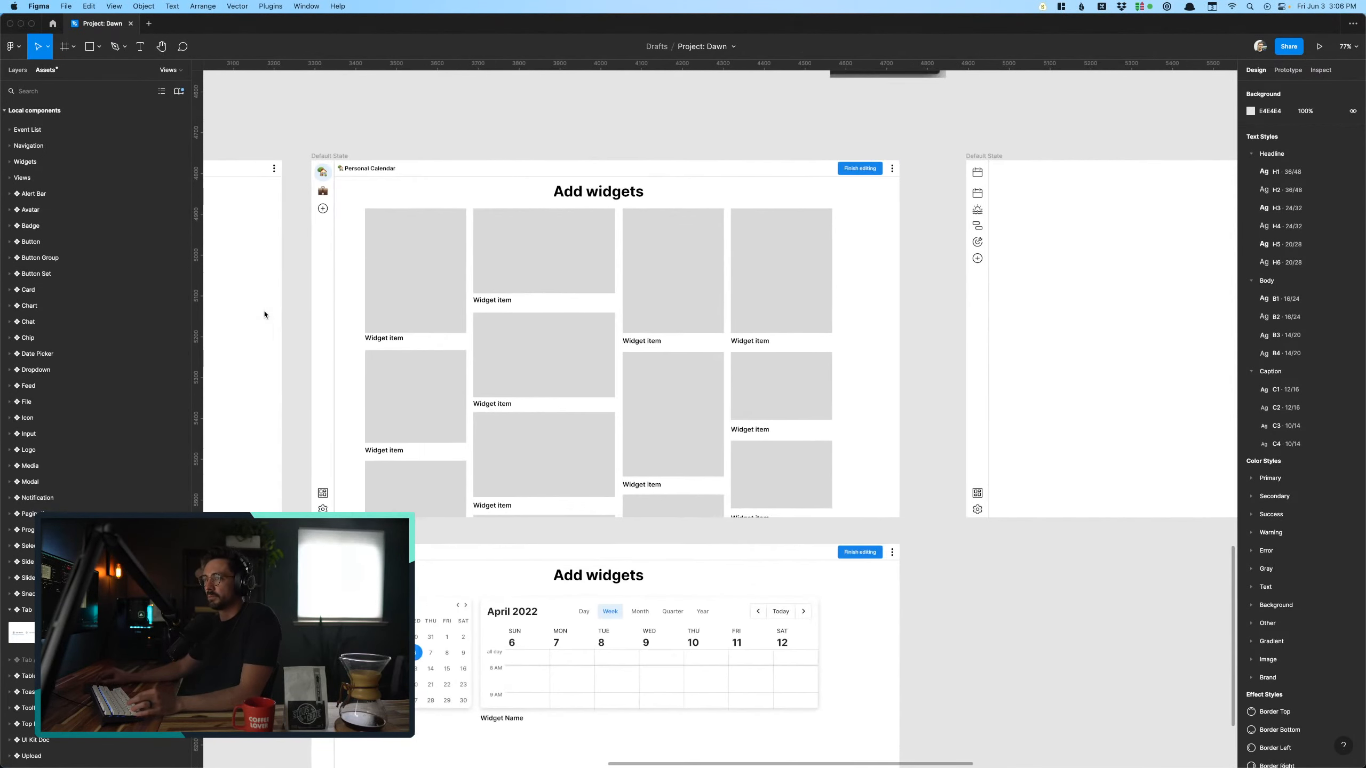
scroll(409, 228, "up", 10)
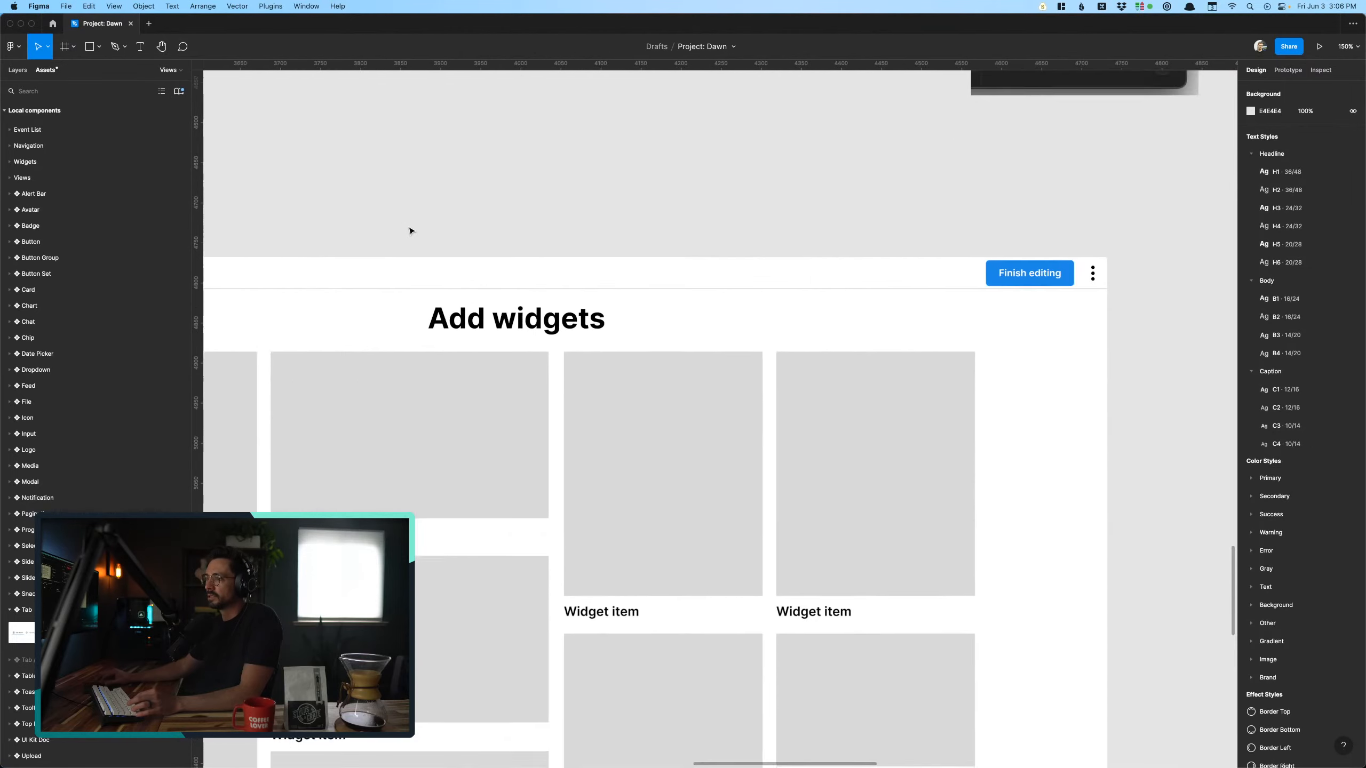
double_click(476, 265)
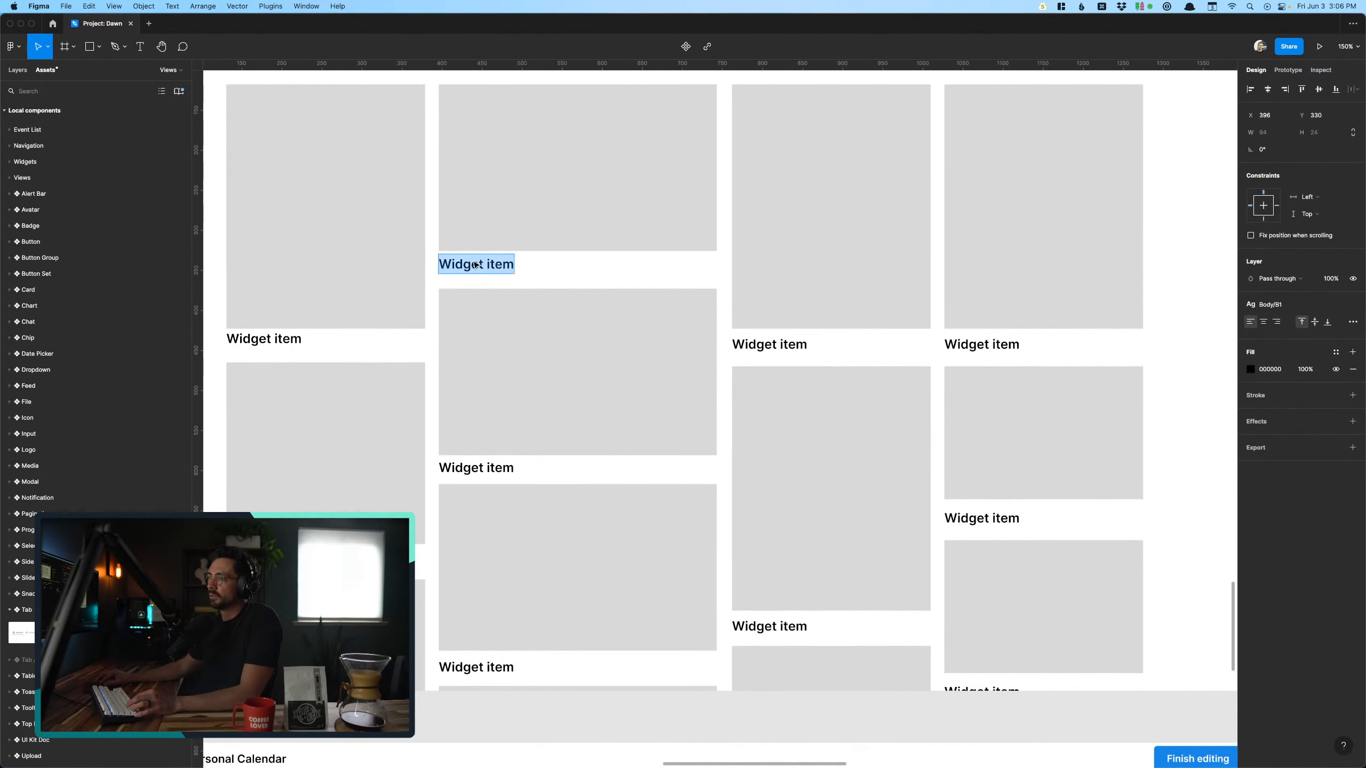
type("Gannt W")
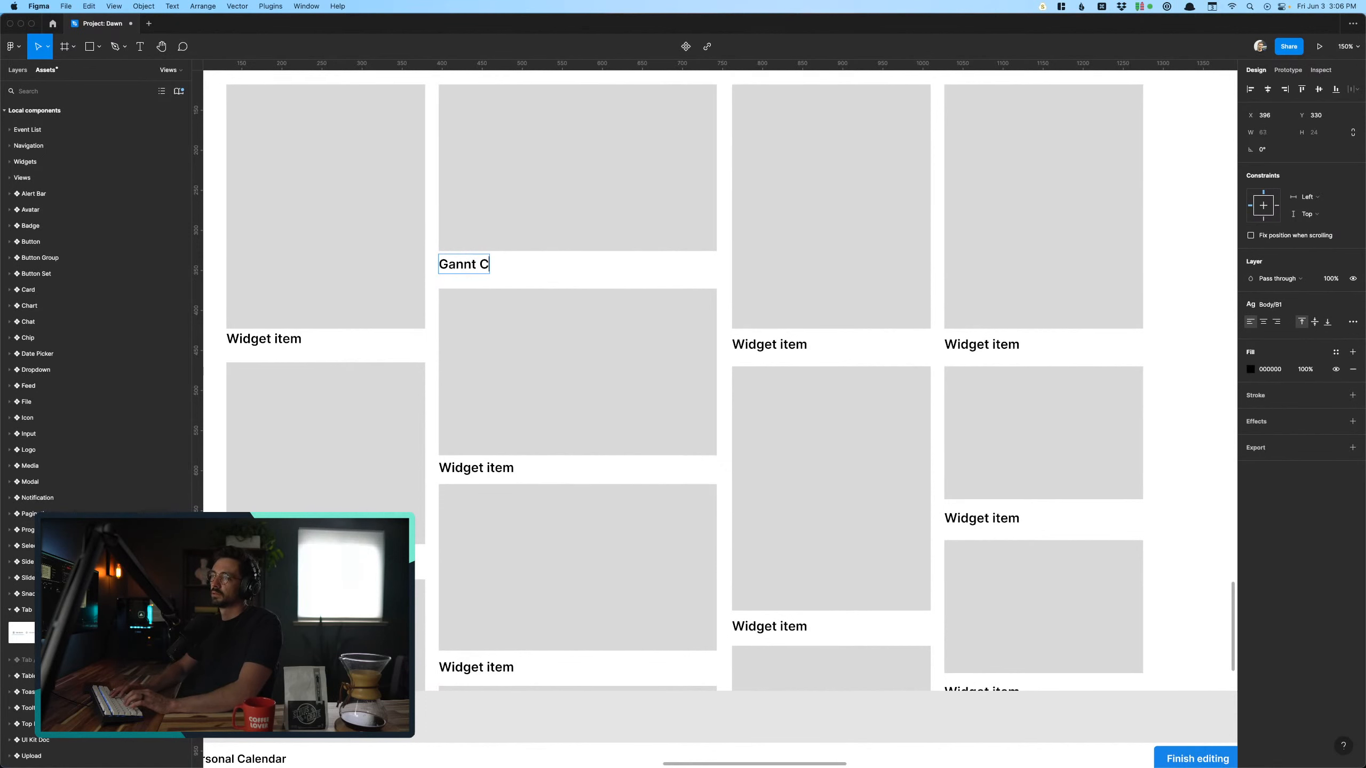
key("Escape")
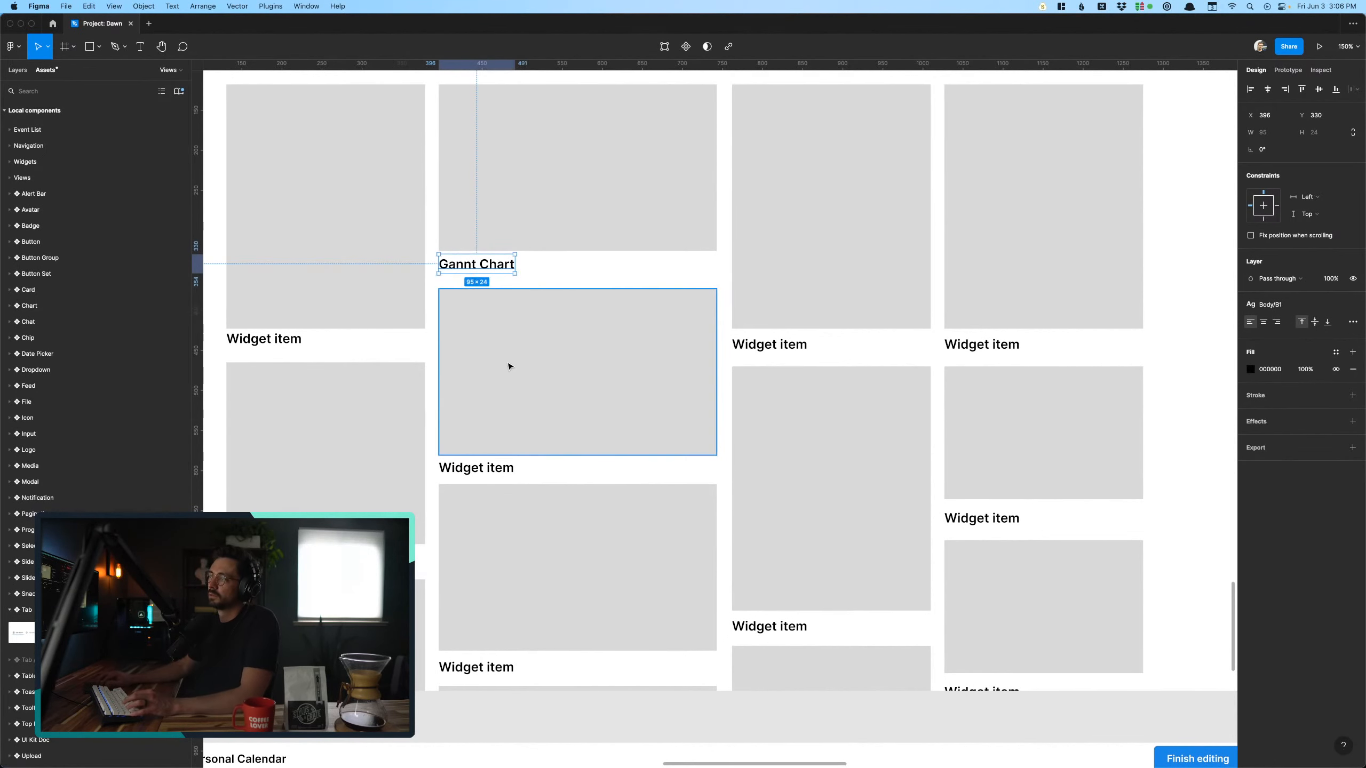
scroll(509, 366, "down", 3)
left_click(584, 293)
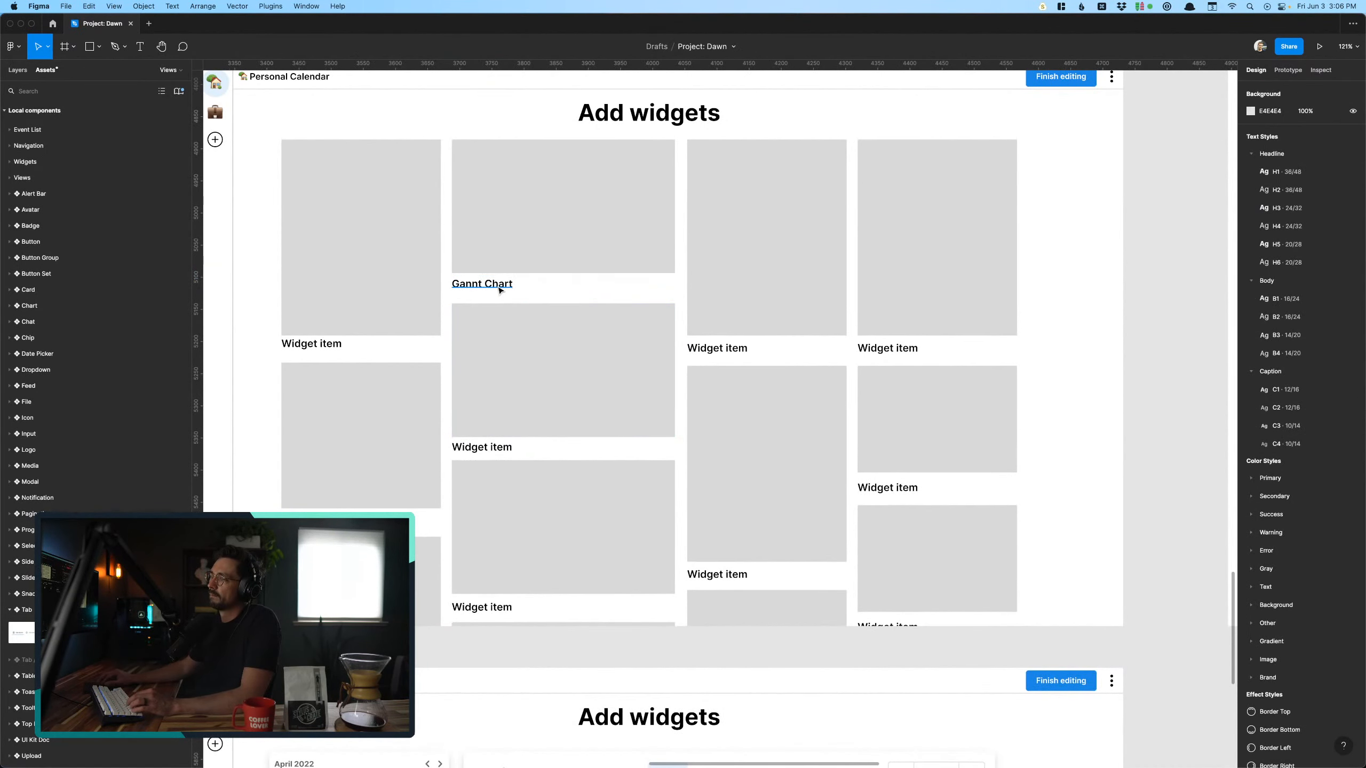
- Copy the Gannt Chart label from the Add widgets frame into the blank Default State frame beside it
left_click(499, 291)
left_click(510, 265)
left_click(541, 291)
scroll(541, 292, "down", 5)
scroll(541, 290, "right", 5)
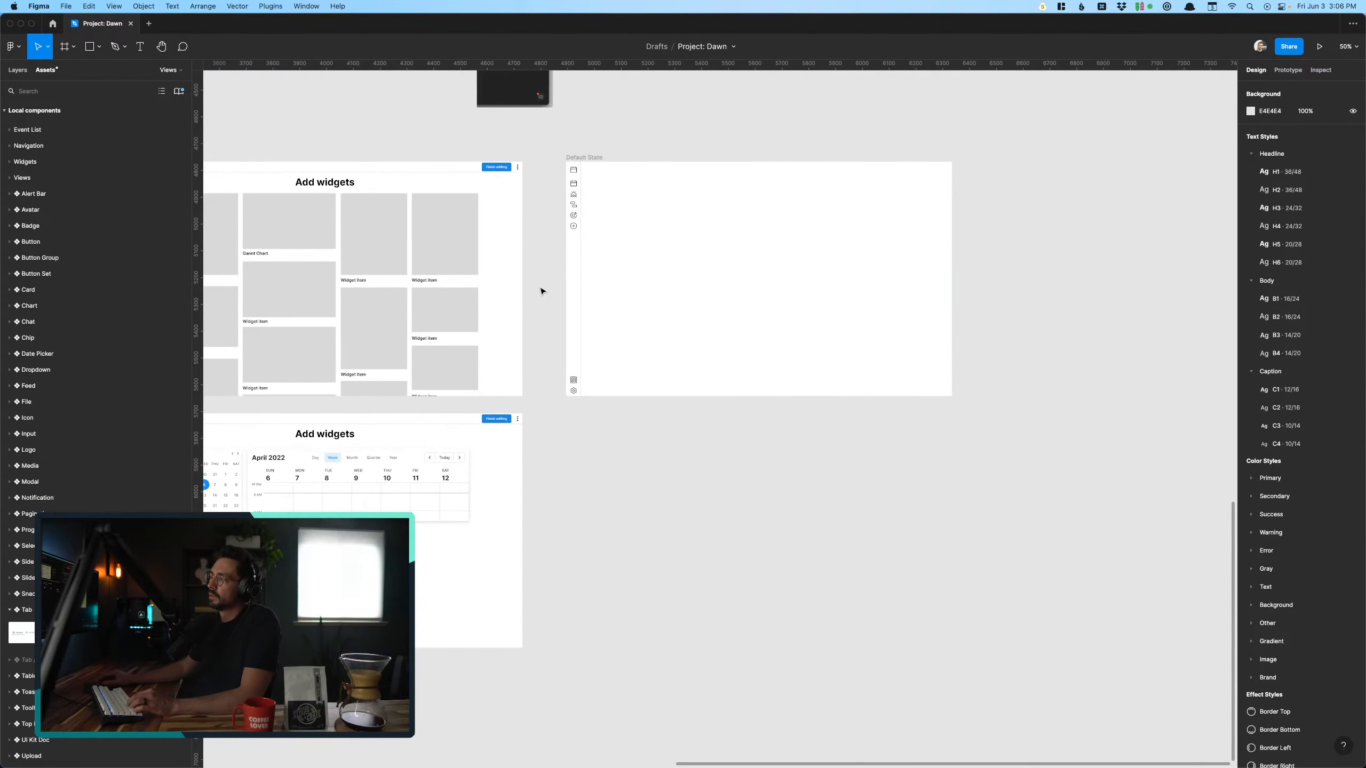
scroll(692, 239, "up", 5)
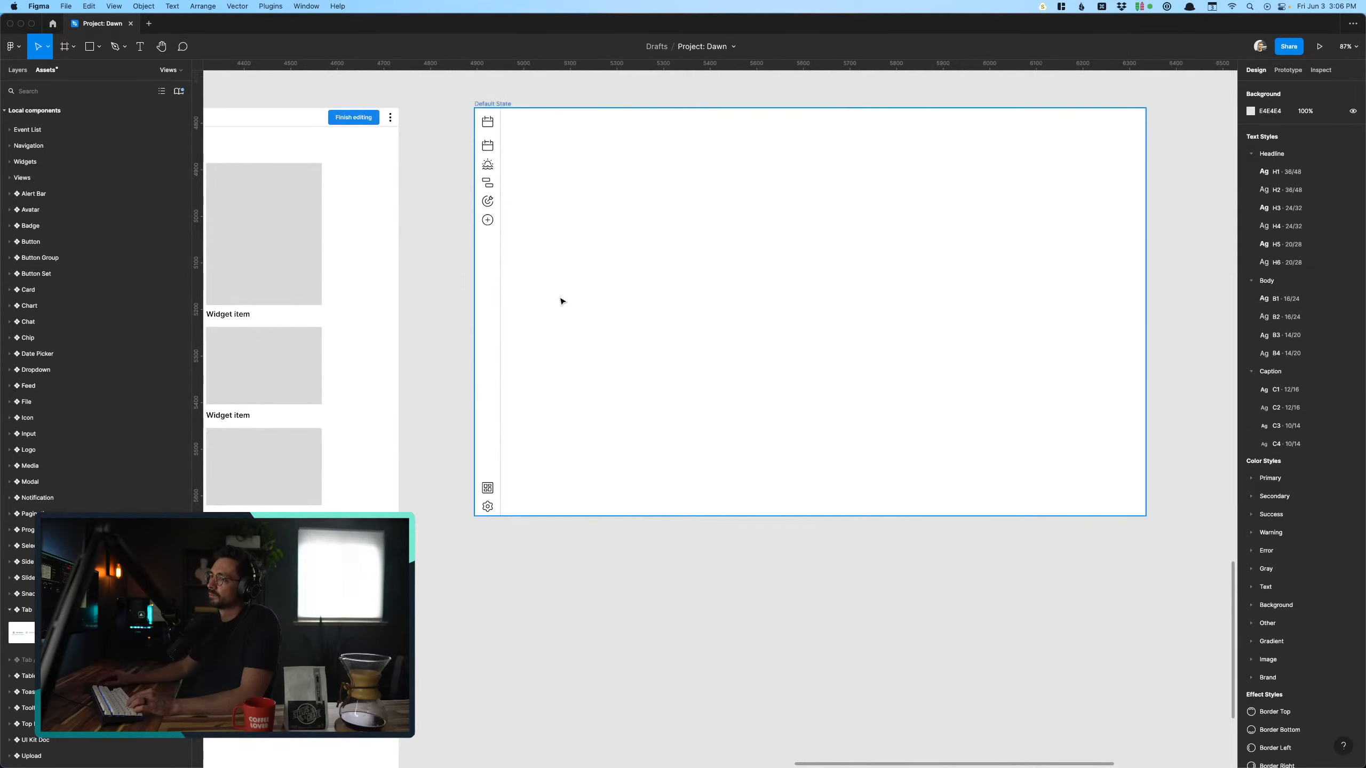
scroll(561, 299, "left", 4)
scroll(412, 305, "left", 3)
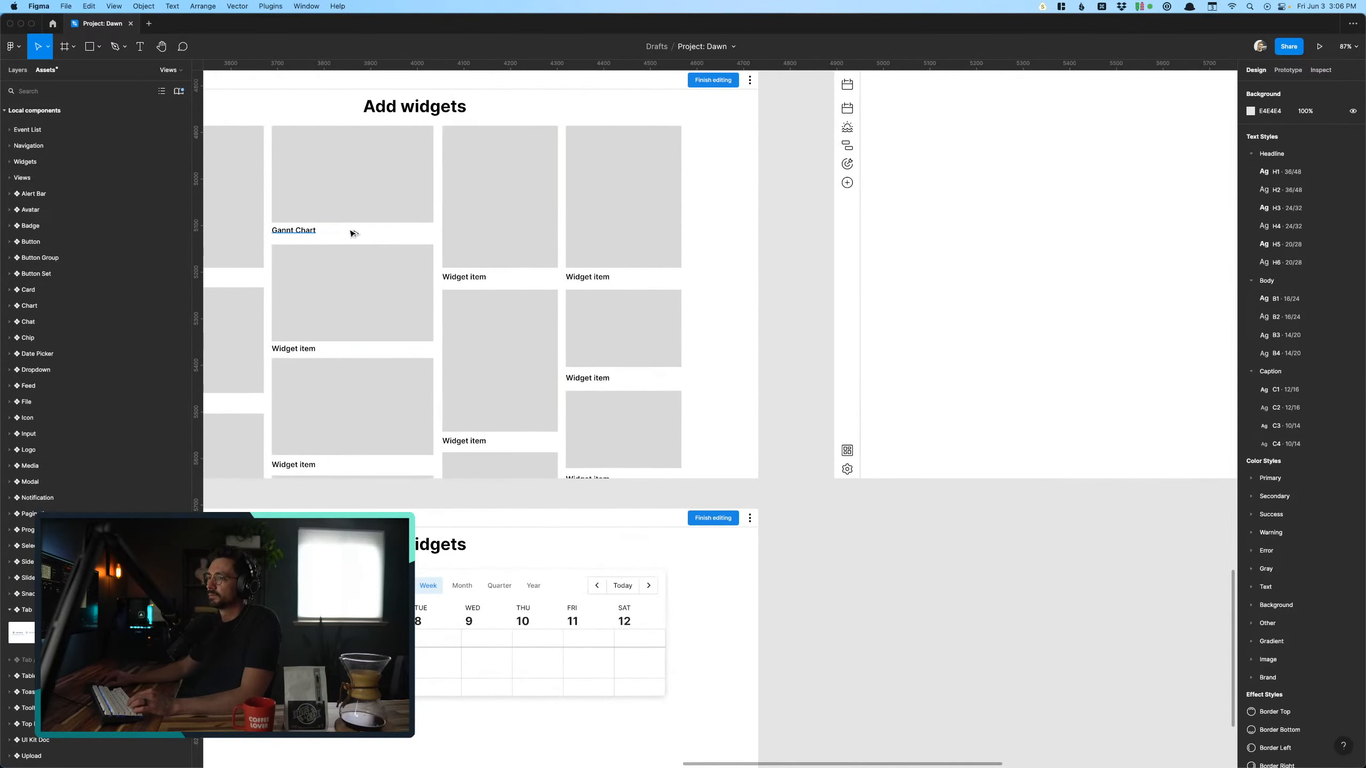
left_click_drag(352, 233, 1081, 137)
scroll(1062, 146, "right", 7)
scroll(1061, 146, "up", 2)
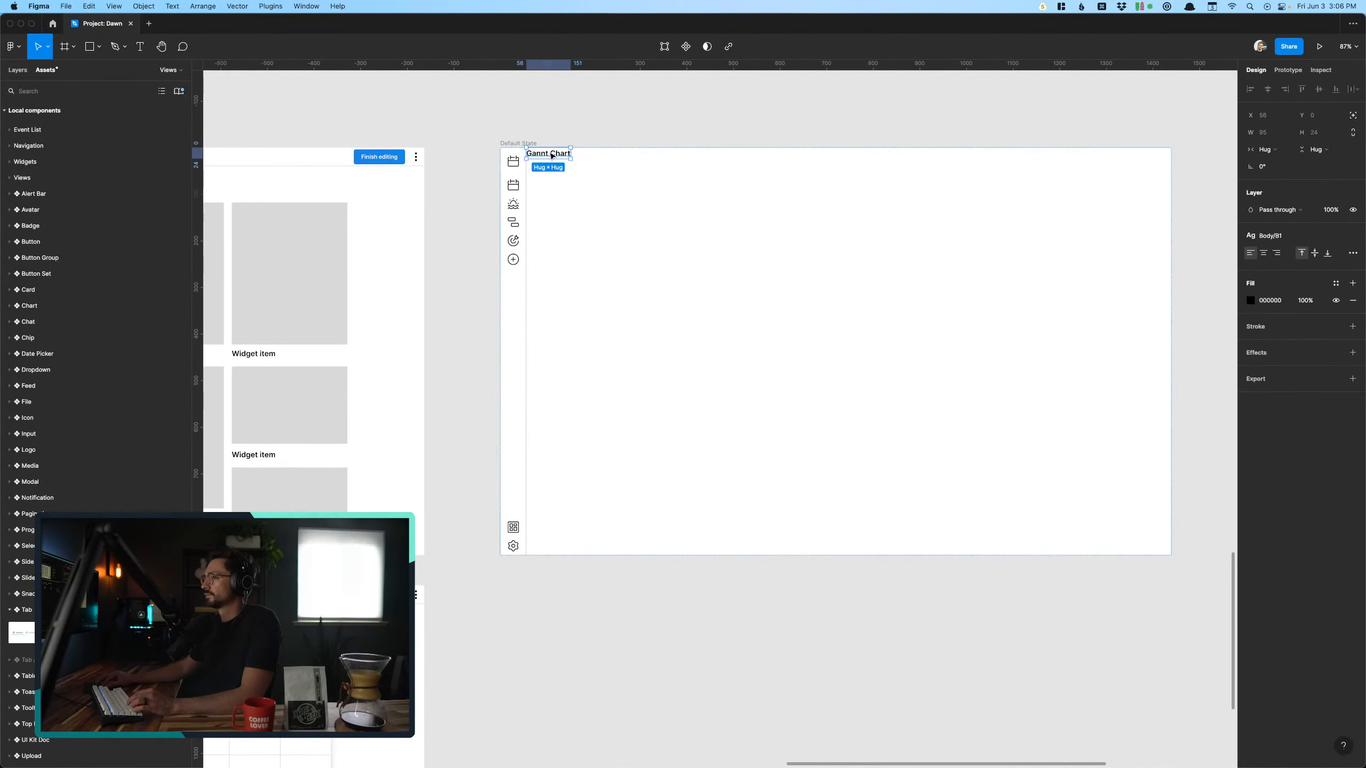
left_click(963, 291)
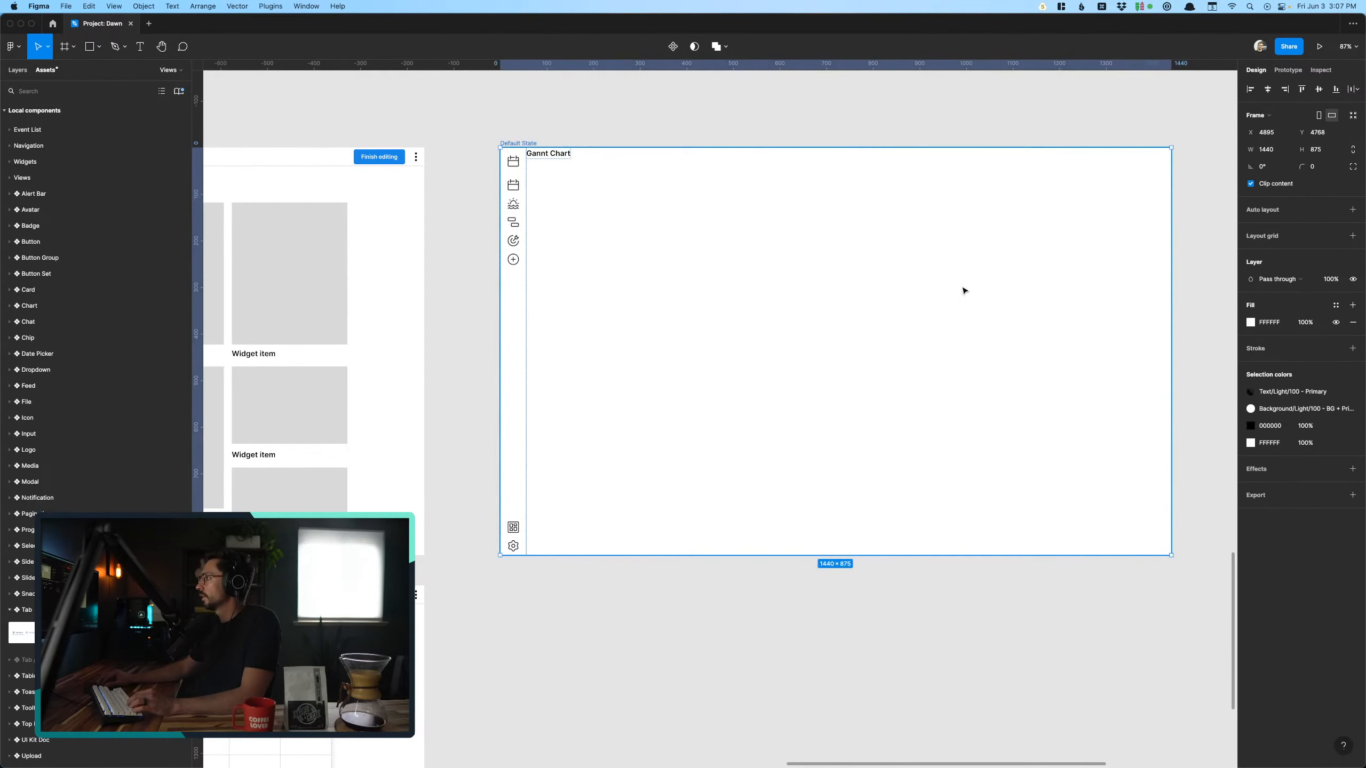
- Remove the auto layout from the inner frame that holds the icon ribbon and the Gannt Chart text
left_click(610, 138)
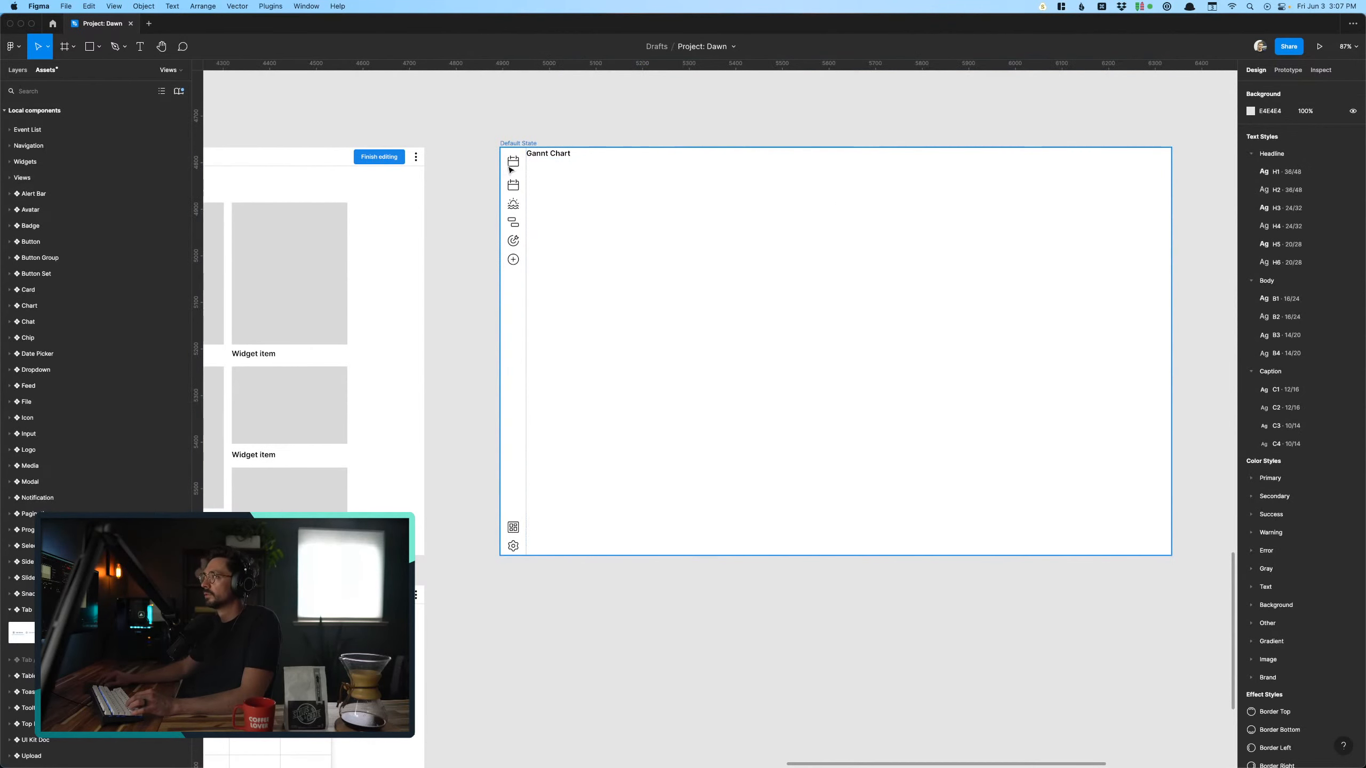
left_click(558, 178)
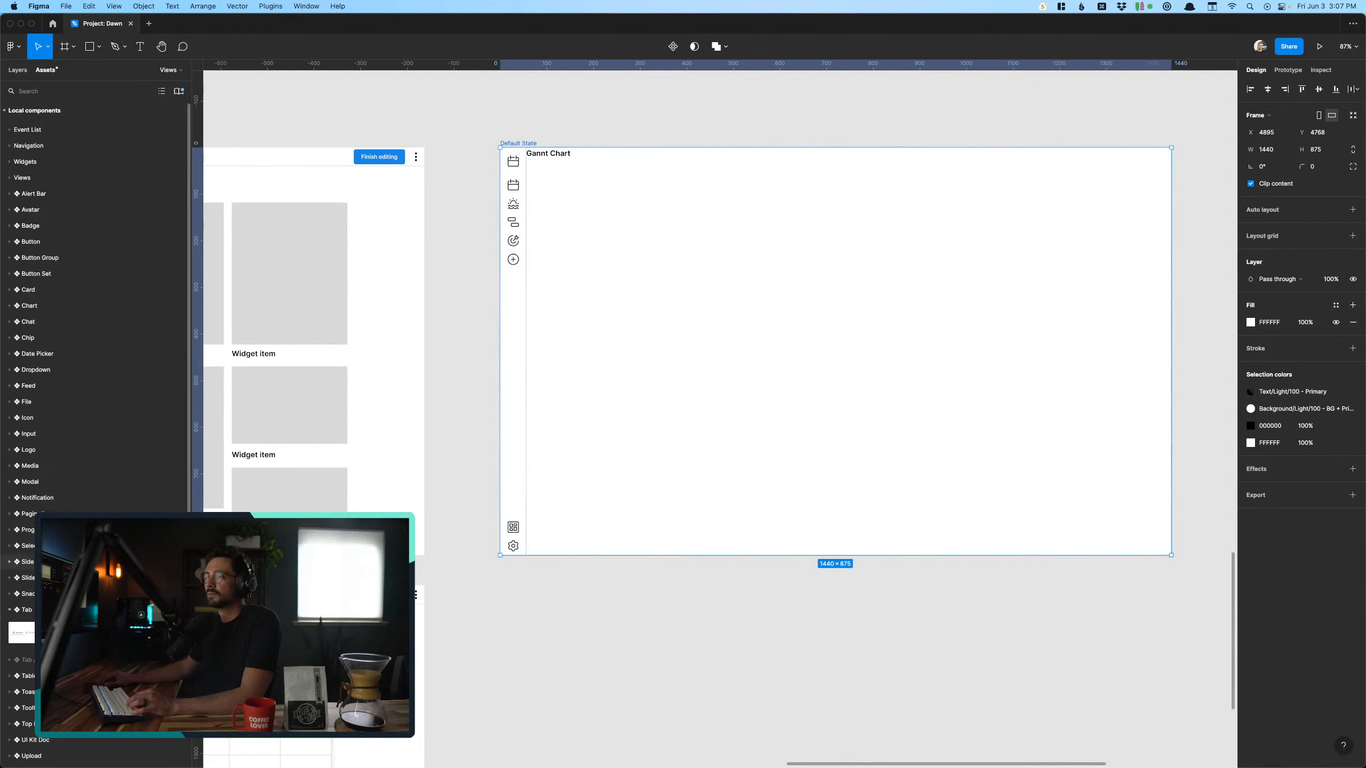
key("alt+1")
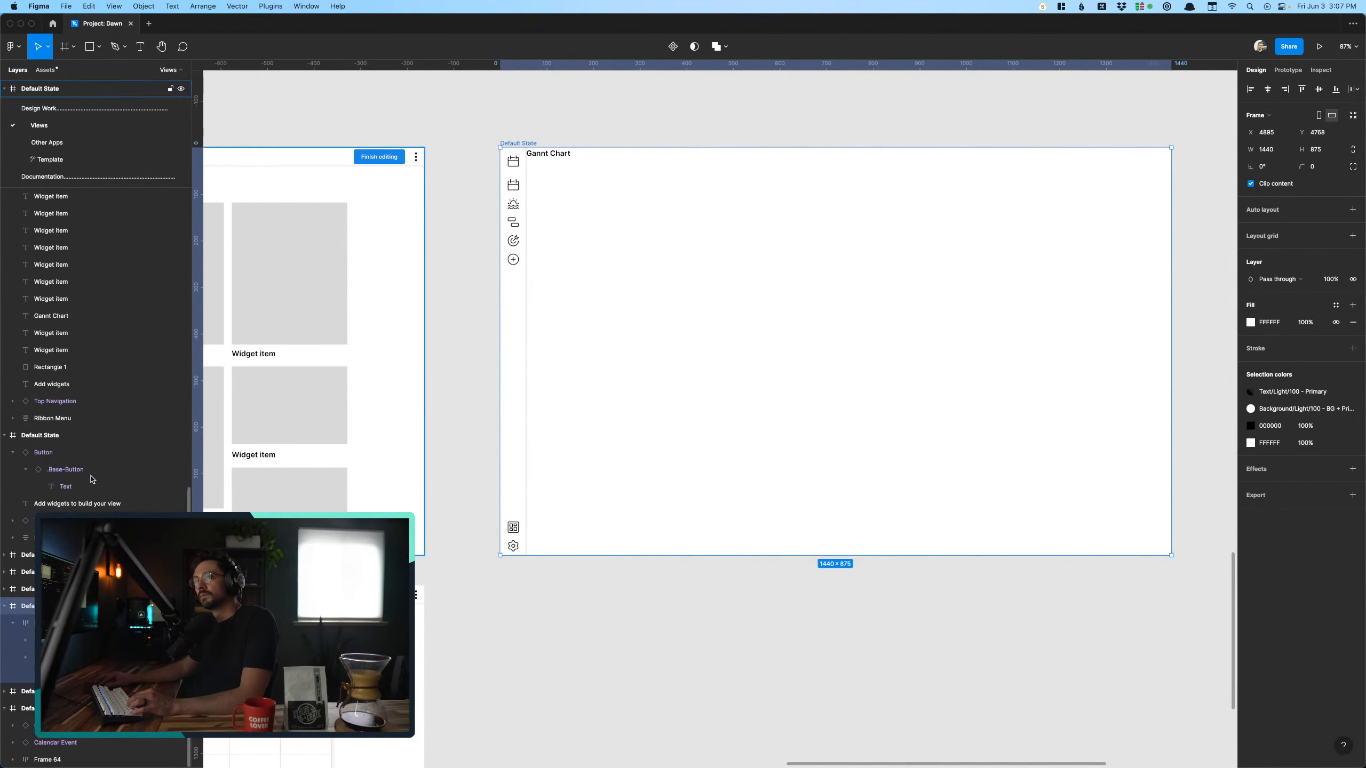
key("shift+a")
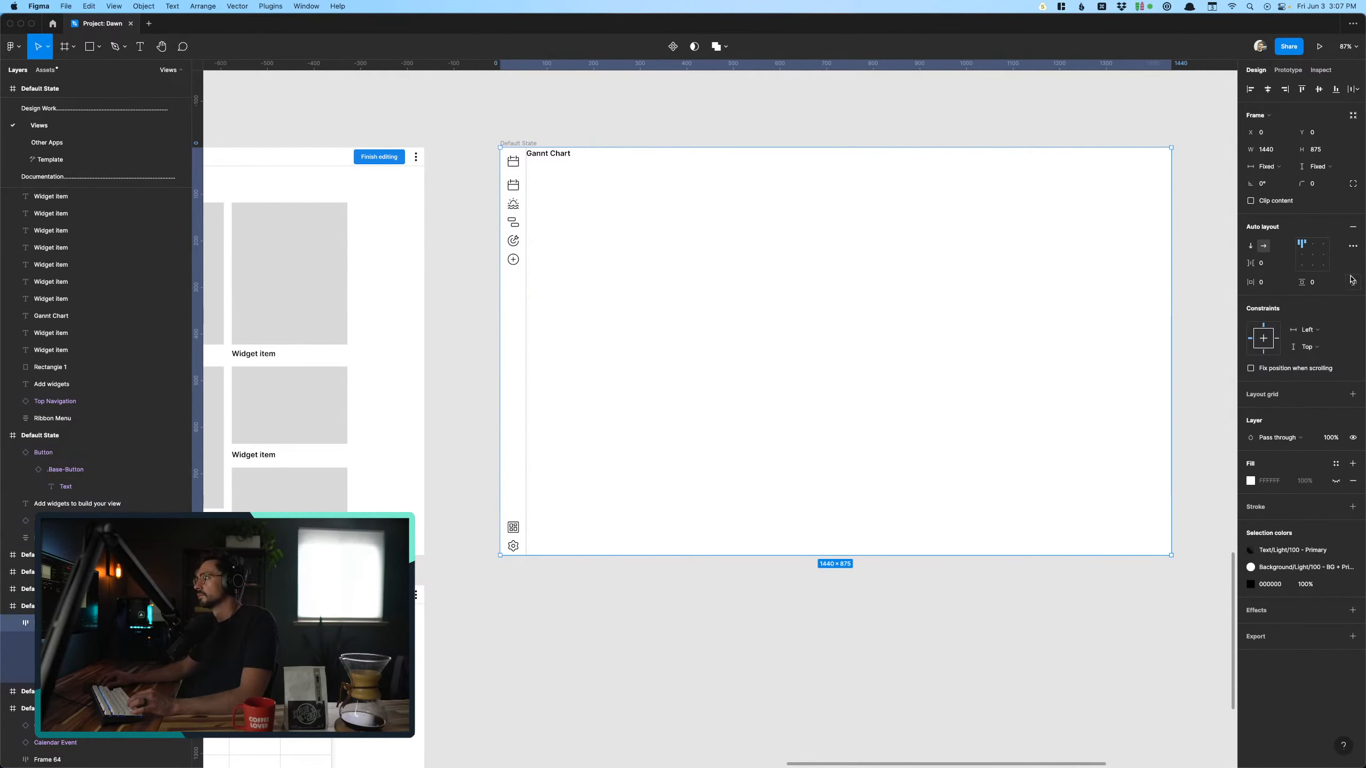
left_click(1353, 229)
left_click(621, 124)
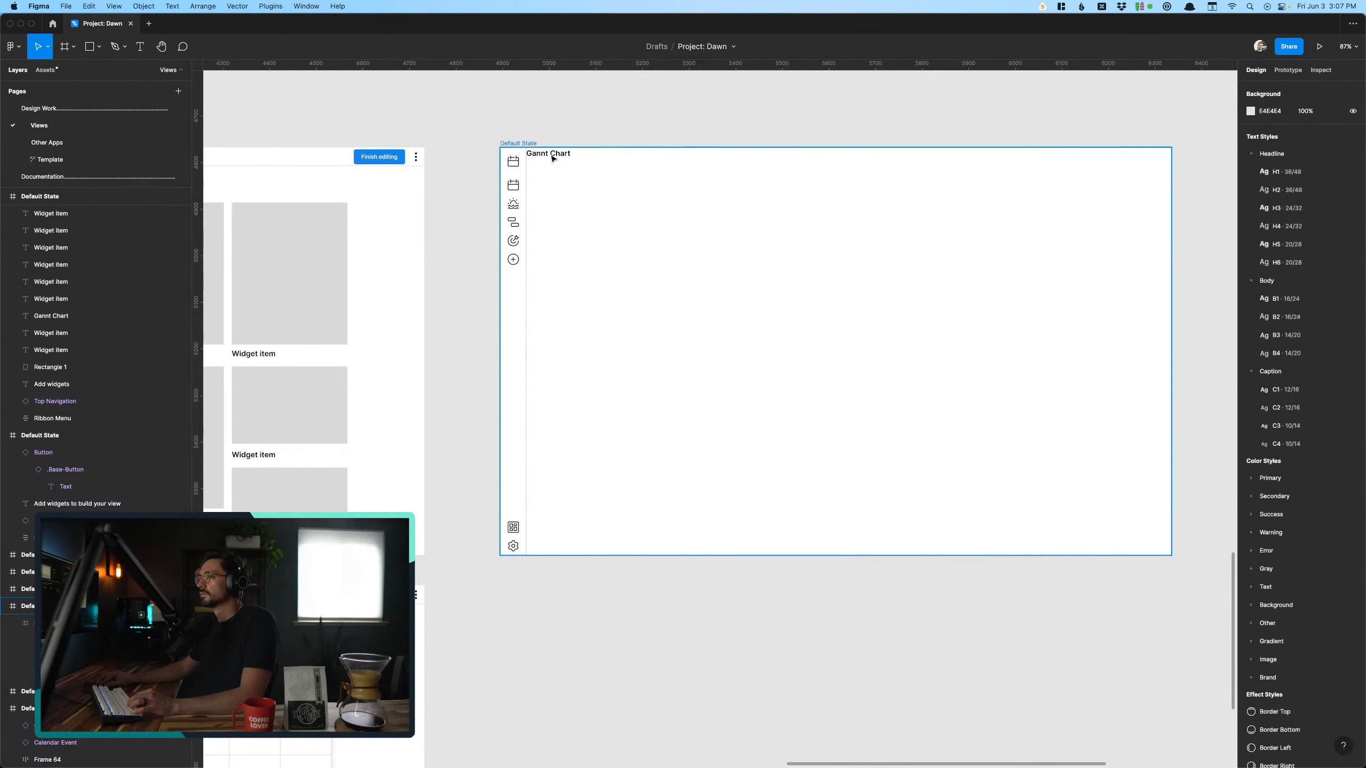
- Move the Gannt Chart text to about X 760, Y 109 and apply the Headline H2 text style
left_click_drag(550, 158, 880, 206)
key("Escape")
left_click(1270, 287)
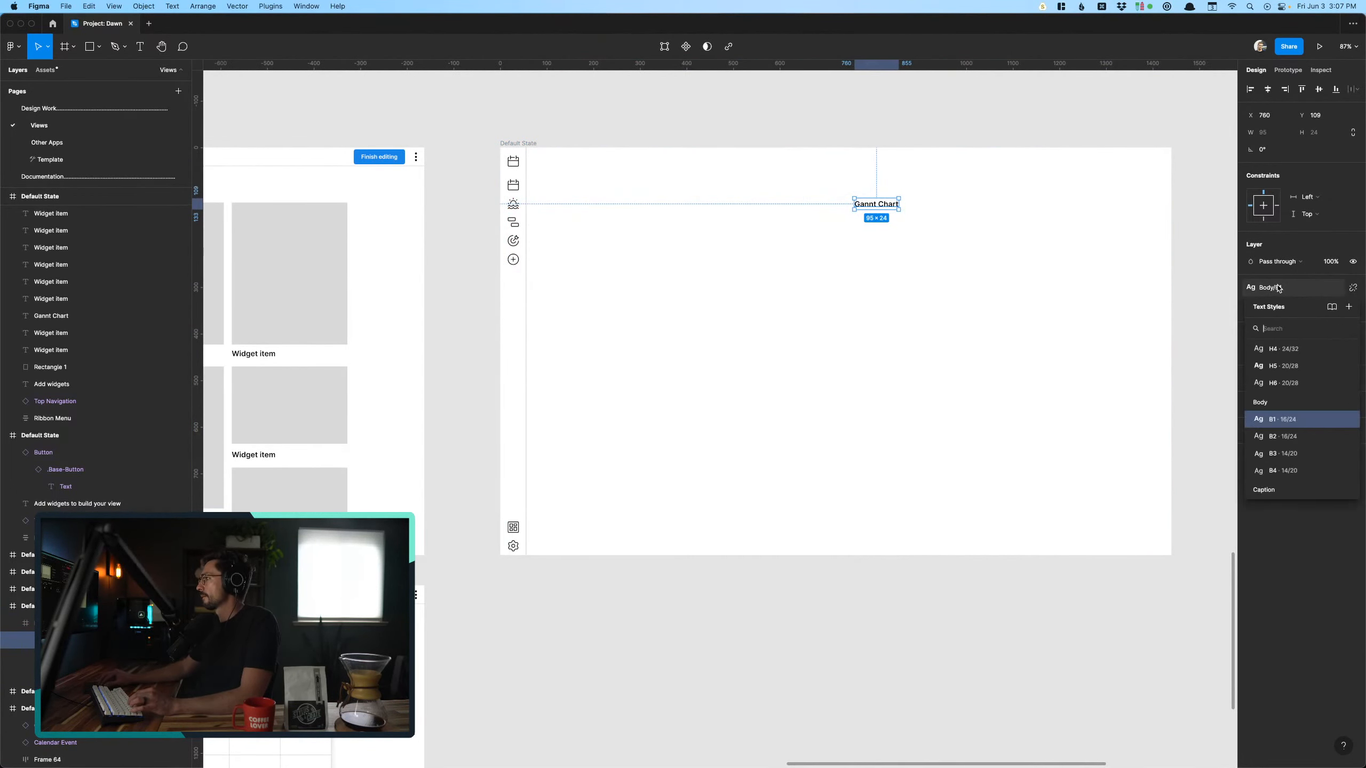
left_click(1291, 363)
key("Escape")
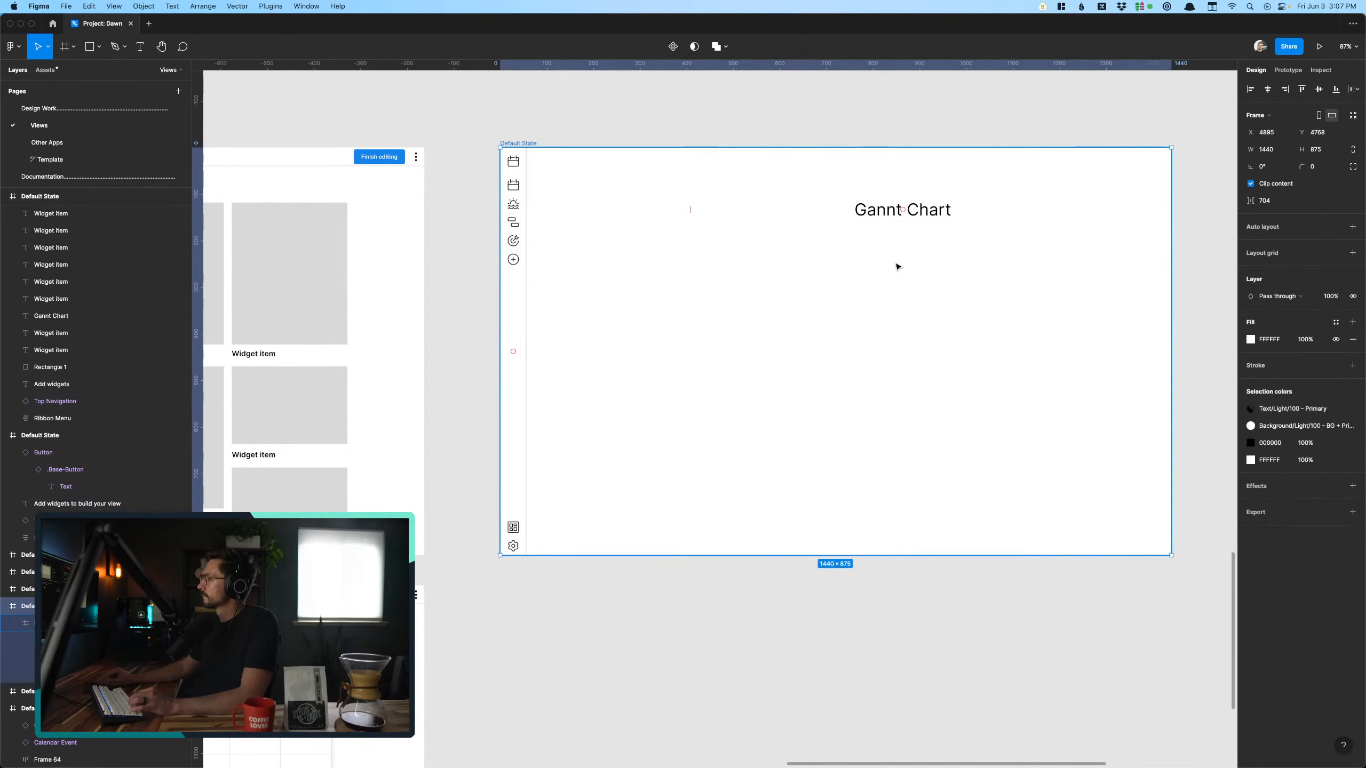
- Center the Gannt Chart heading near the frame's upper edge, at about X 609 and slightly above Y 88
left_click(884, 211)
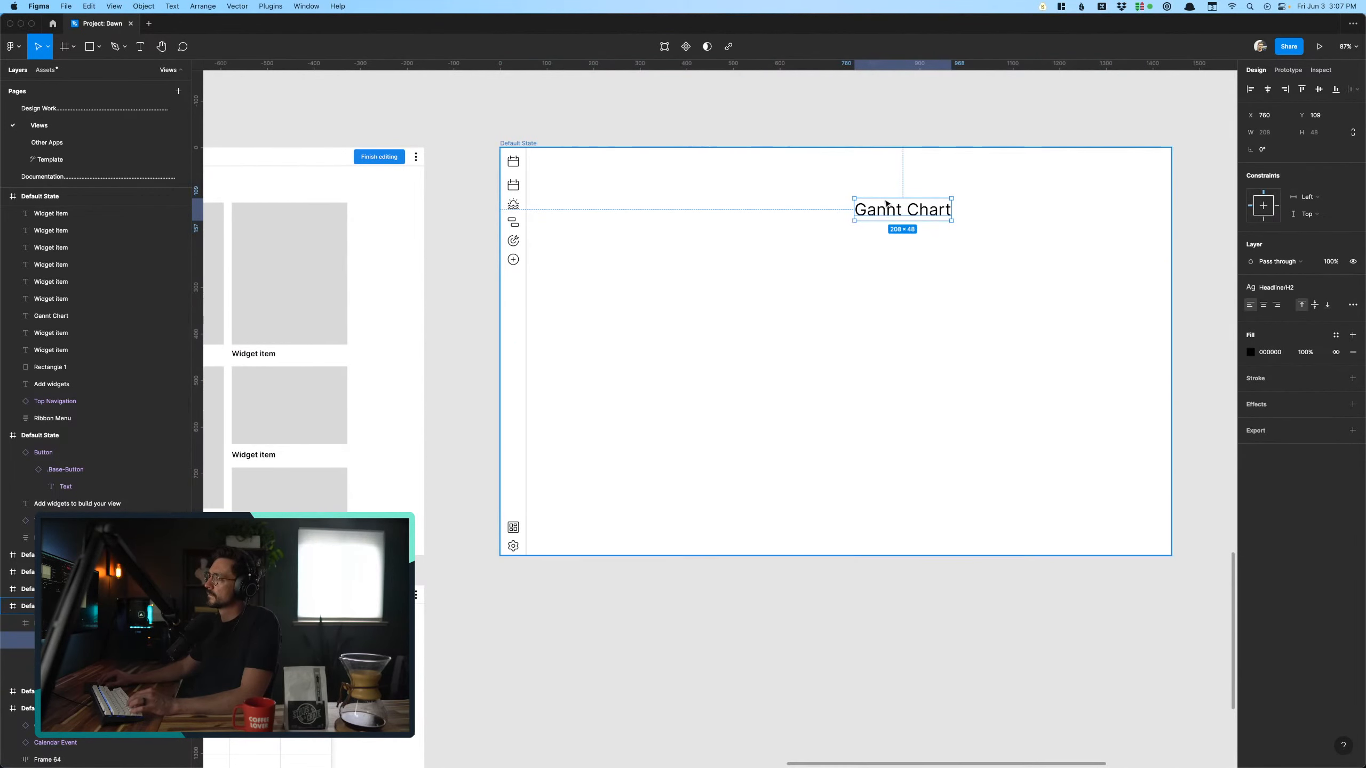
left_click_drag(884, 211, 813, 202)
key("Escape")
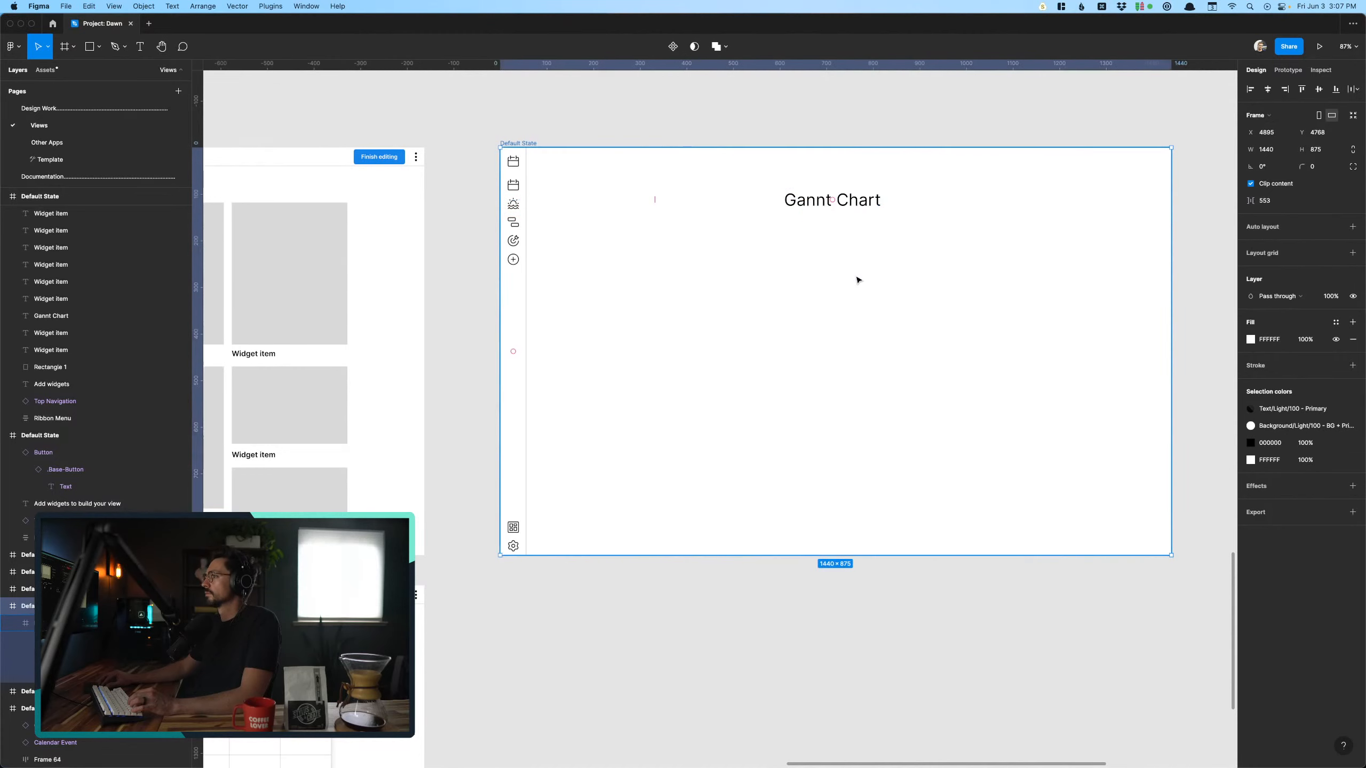
scroll(857, 280, "up", 5)
left_click(274, 403)
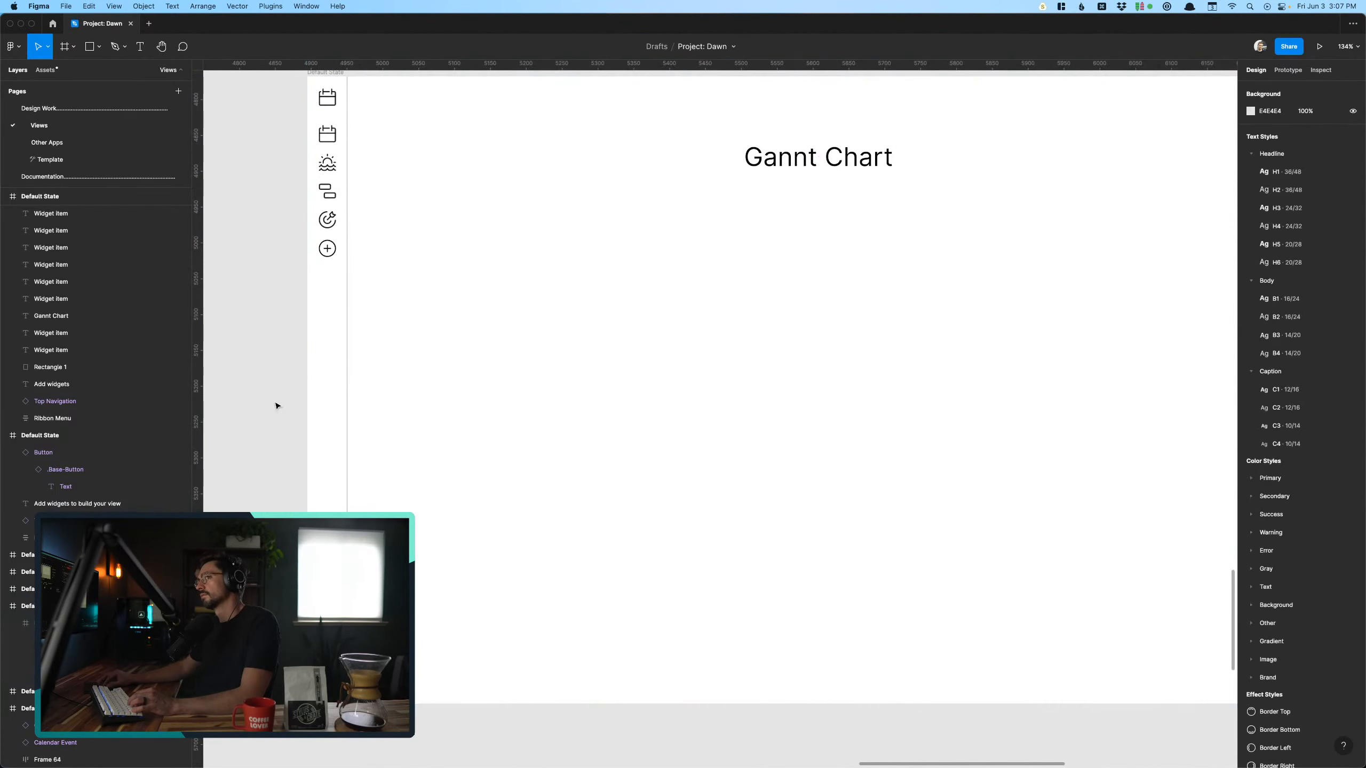
scroll(275, 406, "down", 4)
scroll(278, 403, "up", 2)
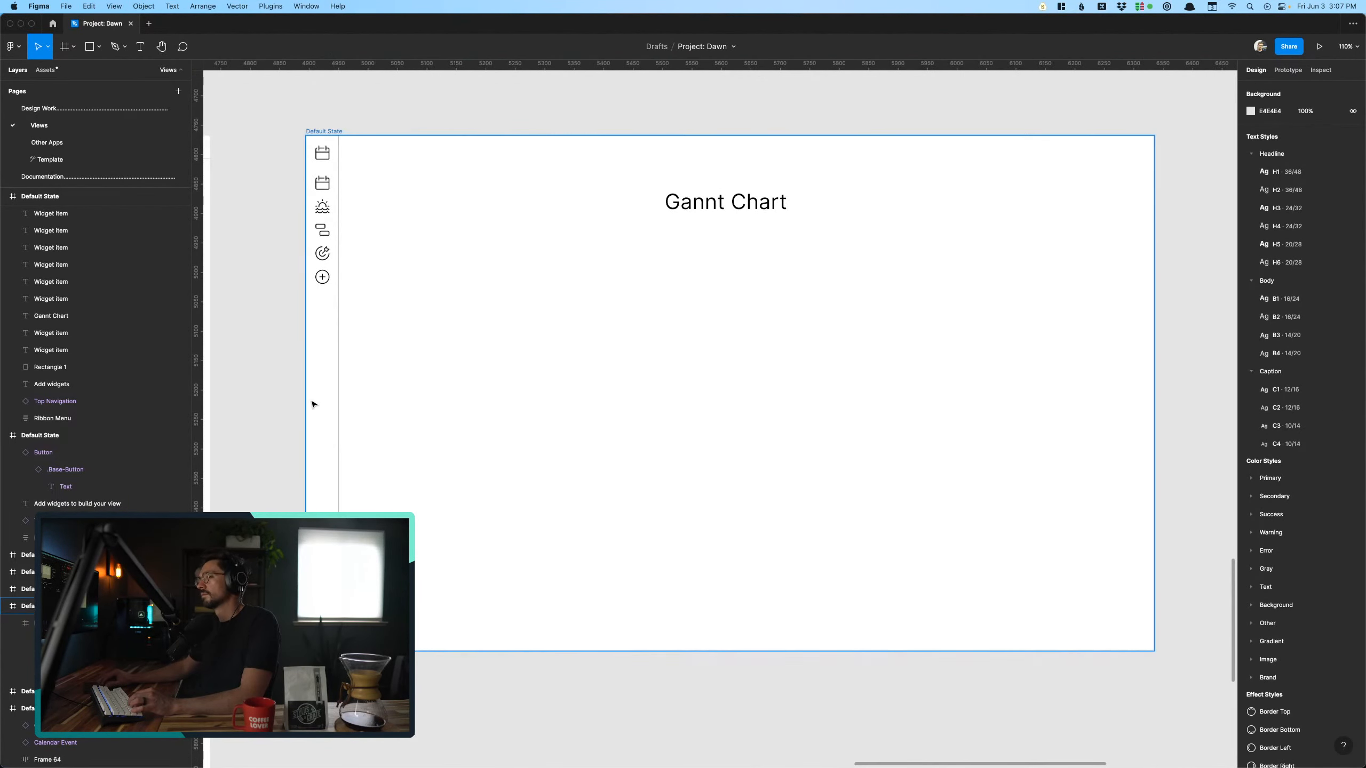
left_click(703, 207)
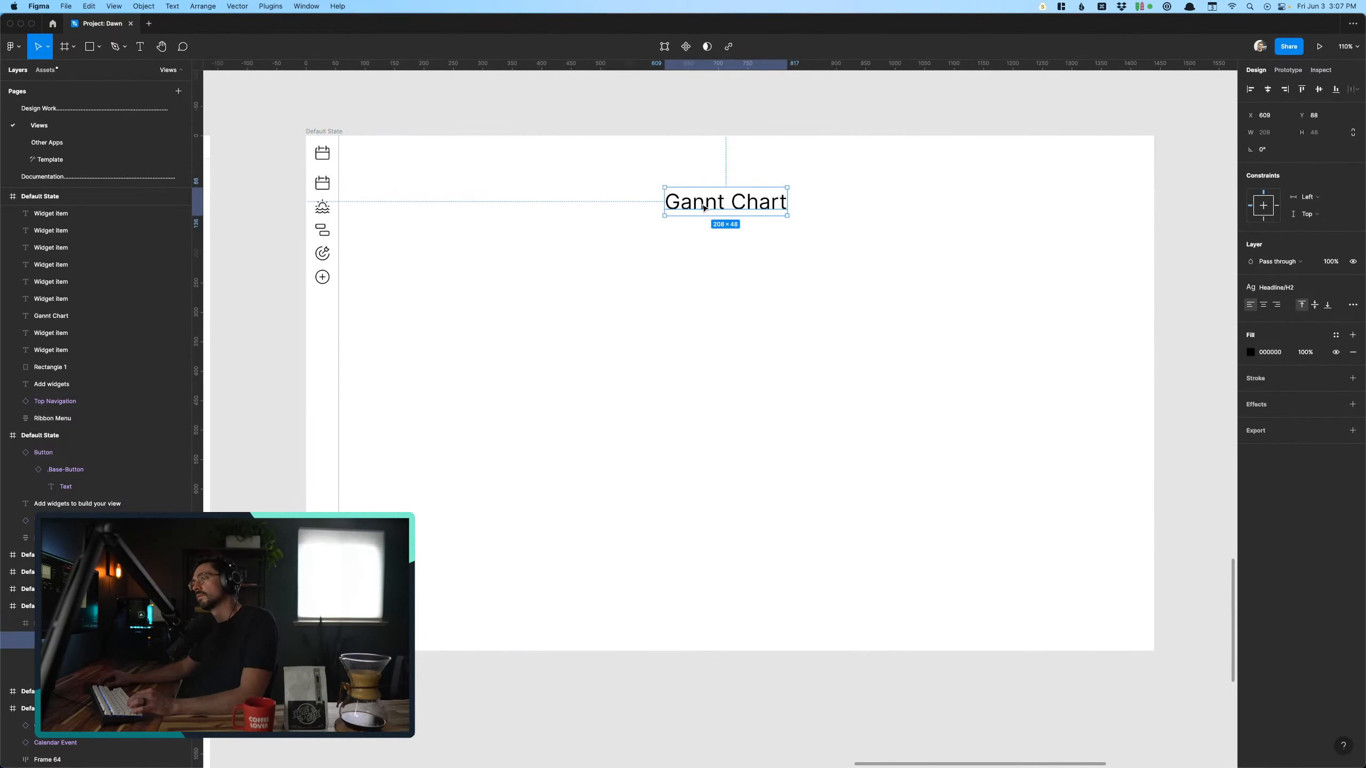
left_click_drag(703, 206, 702, 203)
left_click(669, 345)
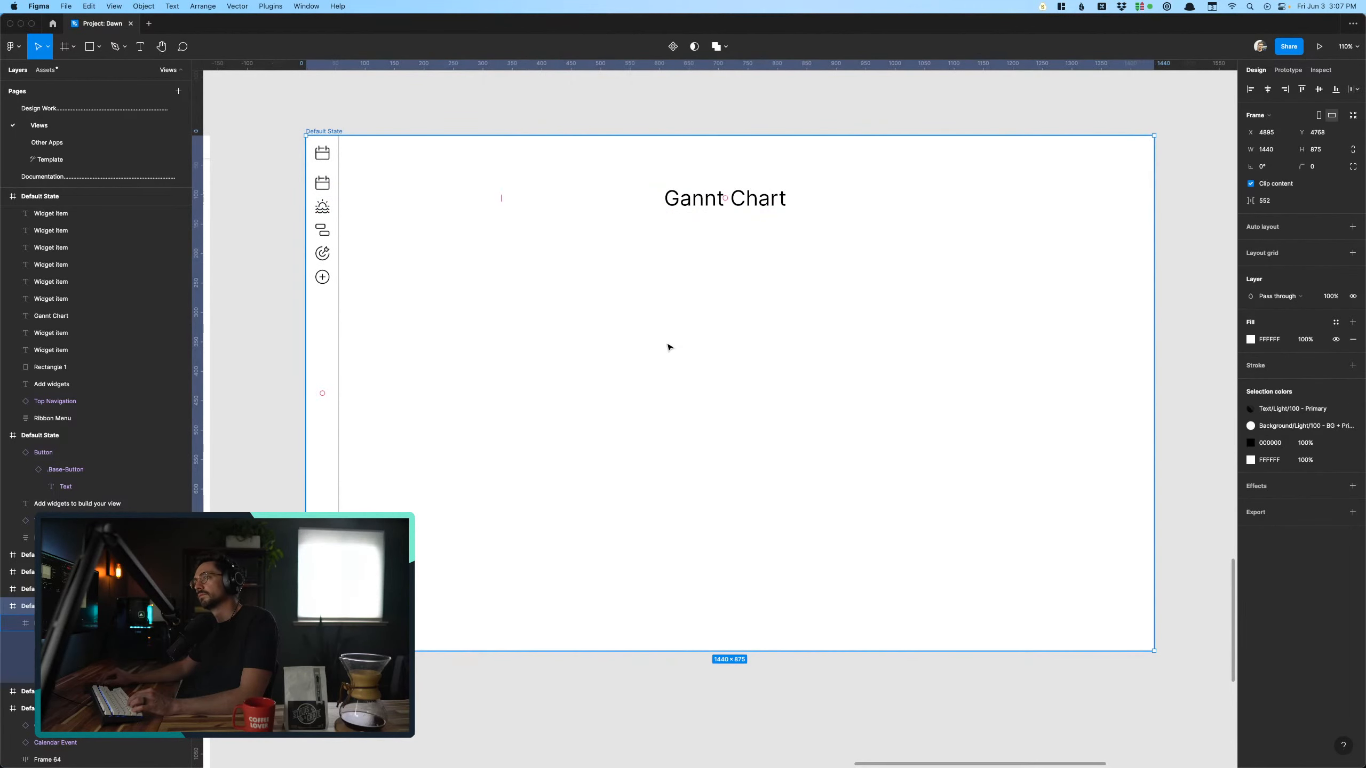
- Copy a 248 × 305 gray placeholder from the Add widgets frame to X 375, Y 189 below the Gannt Chart heading
scroll(669, 346, "left", 8)
left_click_drag(479, 268, 1043, 308)
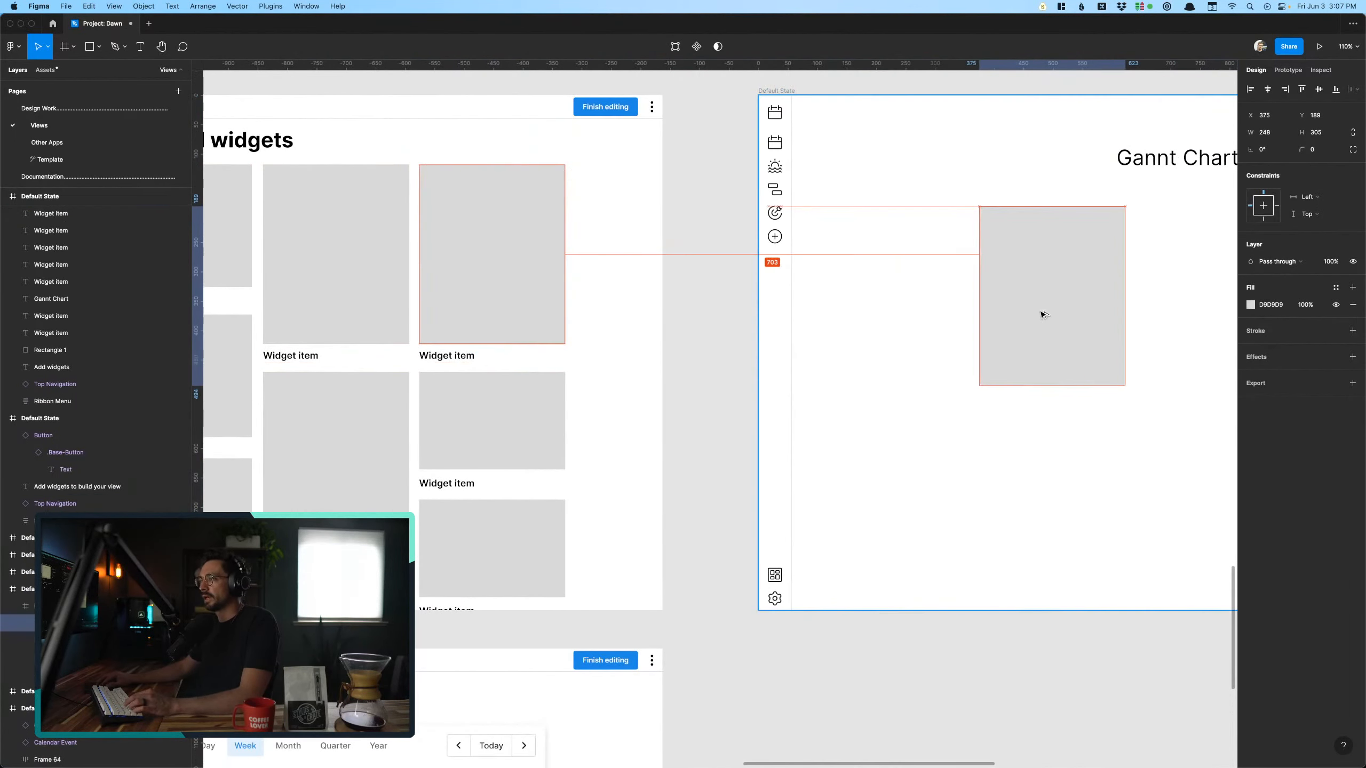
scroll(1042, 308, "down", 3)
scroll(1042, 308, "right", 3)
scroll(1043, 315, "right", 2)
scroll(1042, 315, "down", 2)
left_click(1007, 313)
scroll(1006, 314, "up", 4)
scroll(1006, 314, "right", 2)
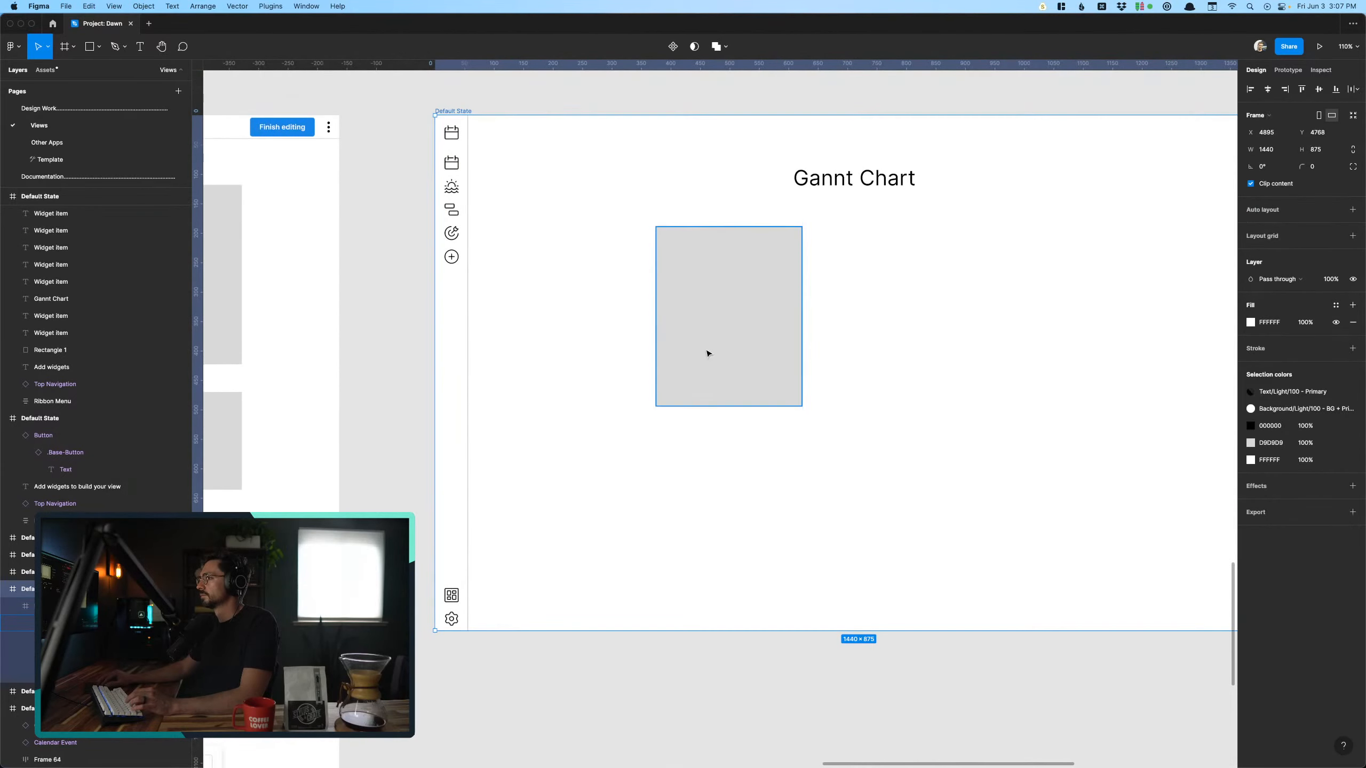
- Reshape the copied gray placeholder into a wide, low rectangle and place it below and to the left of the heading
scroll(708, 353, "right", 1)
scroll(707, 354, "right", 1)
left_click(613, 378)
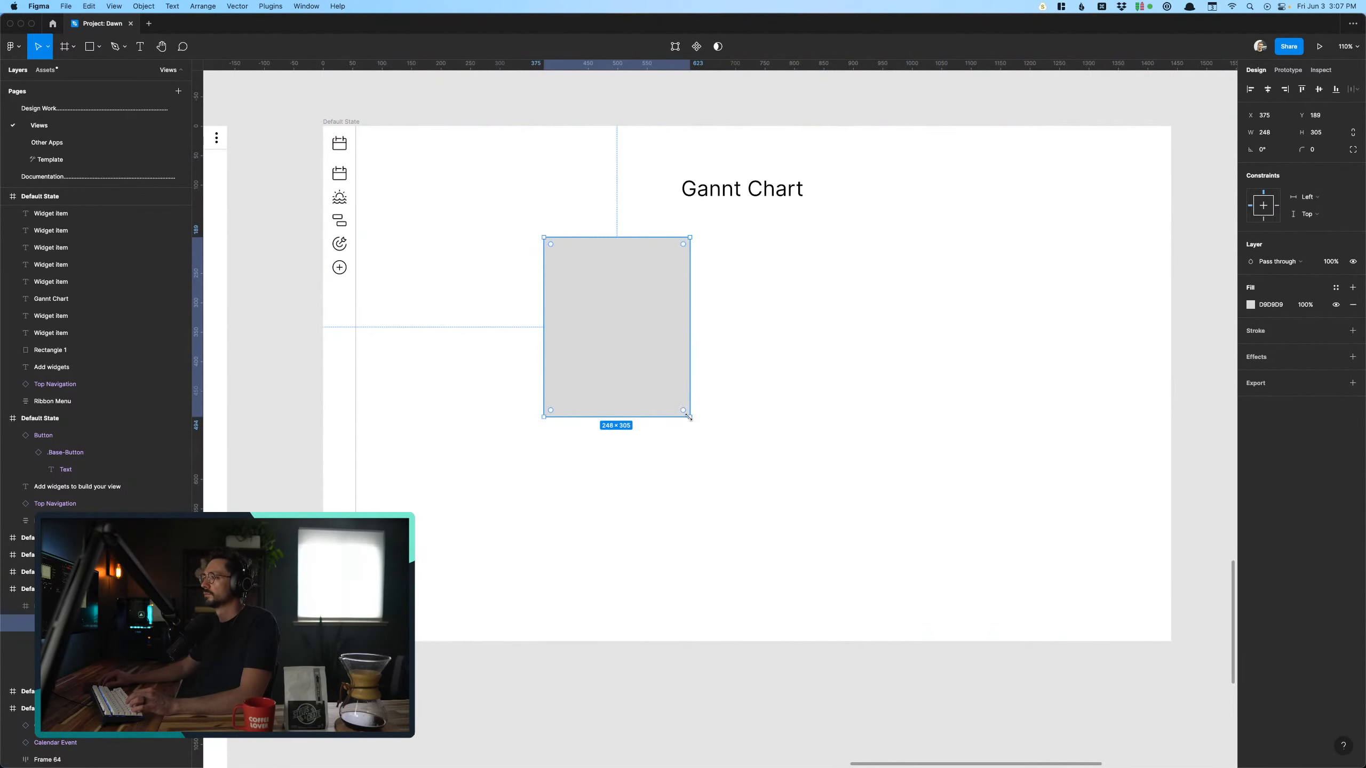
left_click_drag(672, 426, 590, 340)
left_click(769, 229)
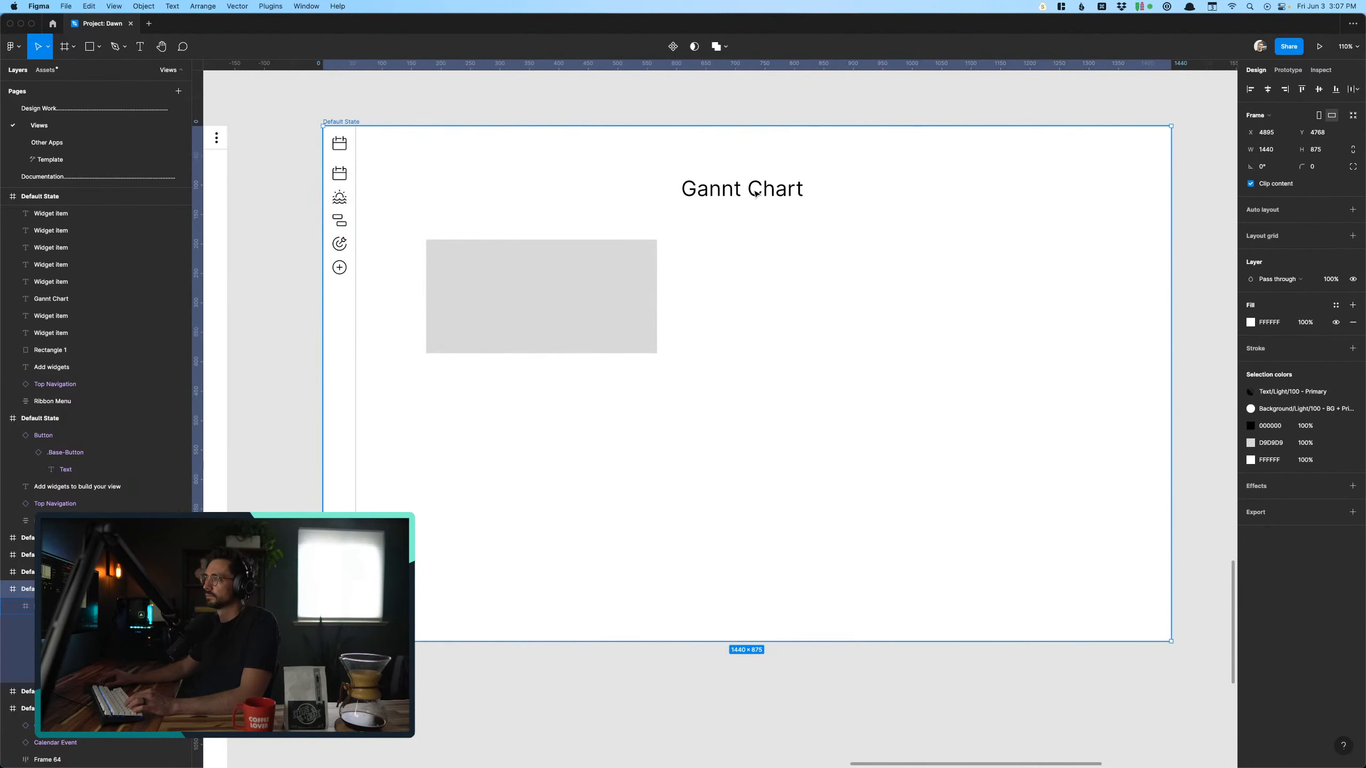
- Copy the "Widget item" label under the fourth column's first placeholder and paste it into the Gannt Chart frame
scroll(756, 194, "left", 5)
scroll(755, 193, "down", 1)
left_click_drag(236, 360, 826, 338)
left_click(492, 378)
left_click(251, 357)
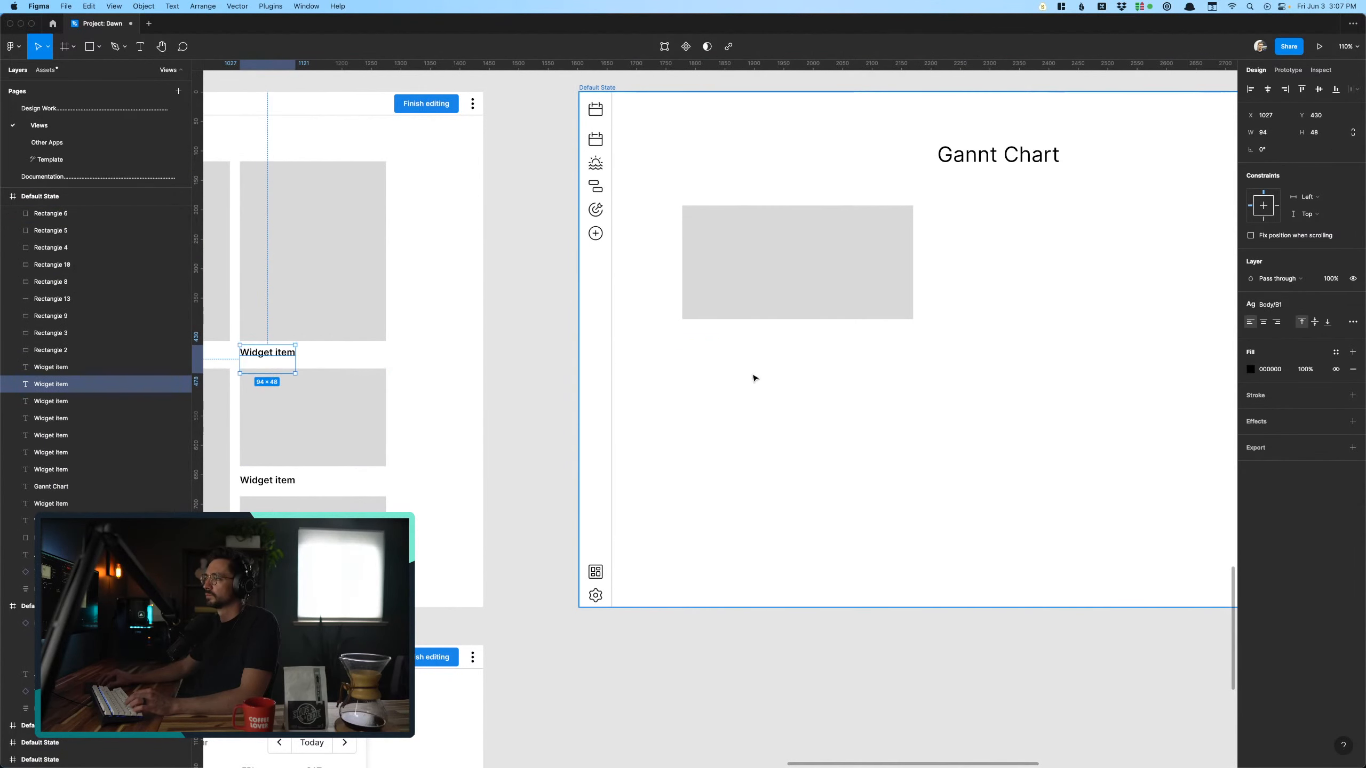
left_click(766, 334)
key("super+v")
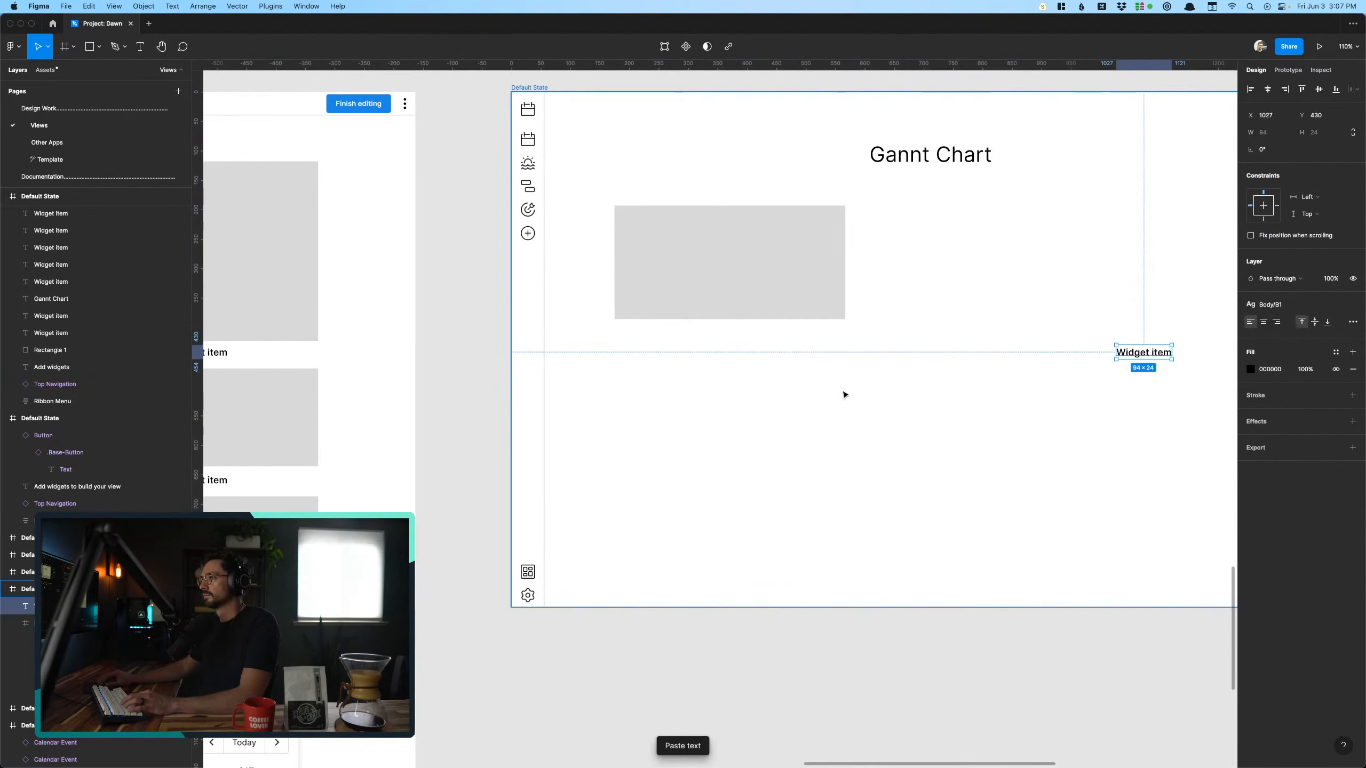
left_click(1113, 374)
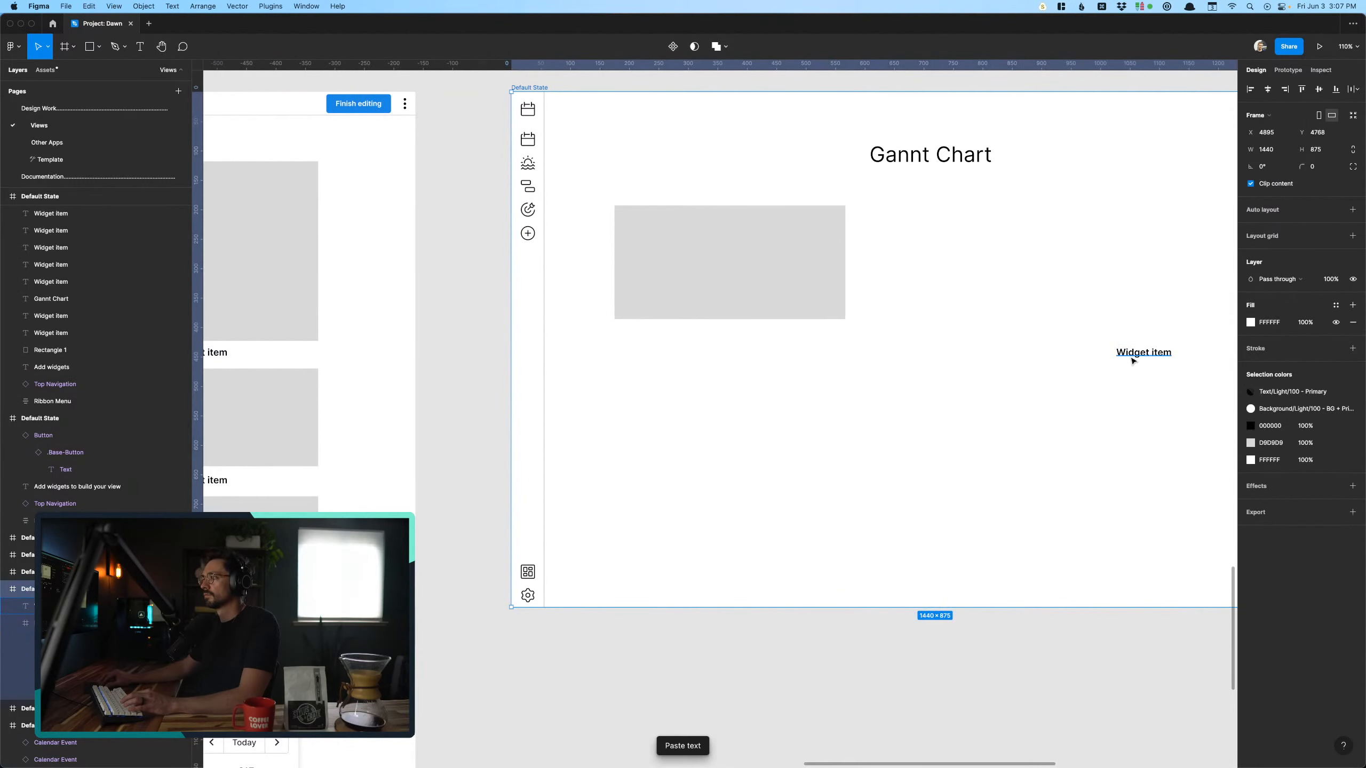
- Move the pasted "Widget item" label below the gray placeholder at X 175, Y 404, aligned with its left edge
left_click_drag(1132, 360, 685, 369)
key("super+z")
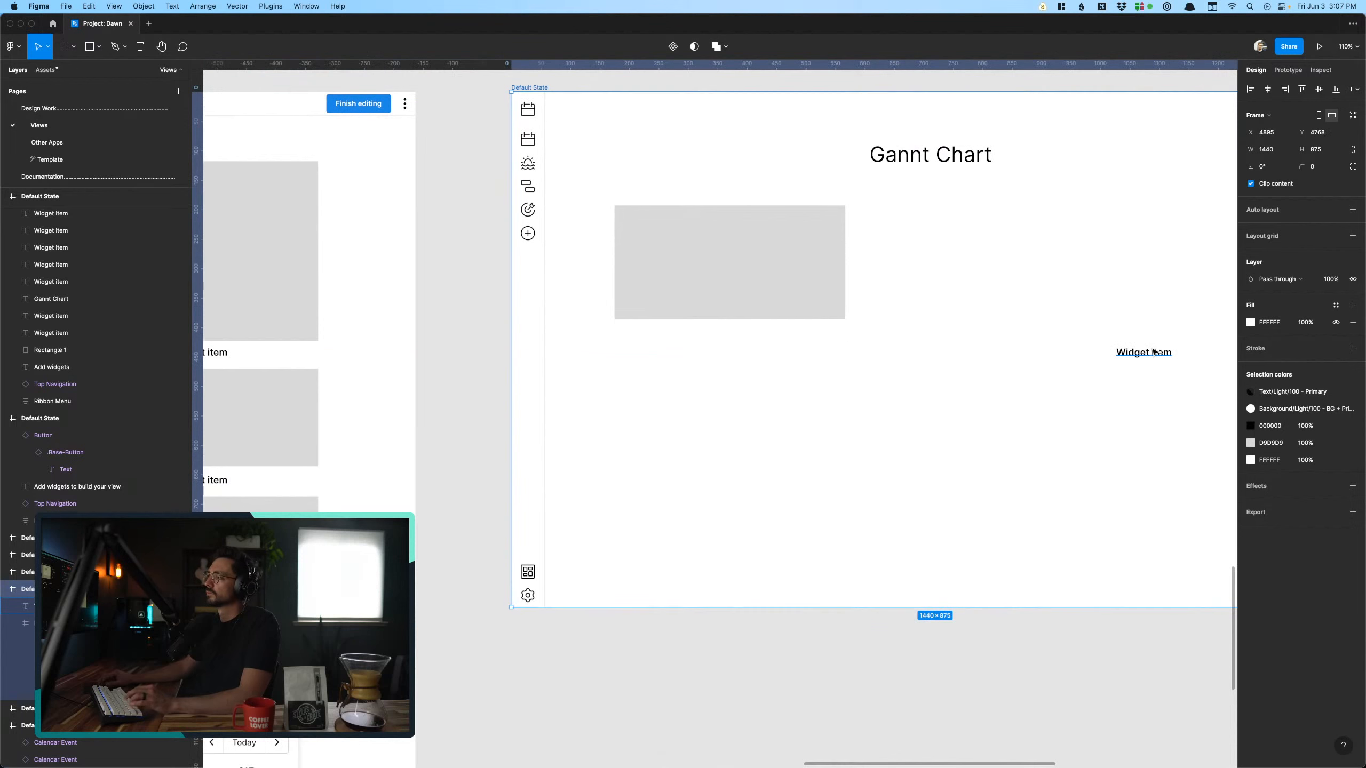
left_click(1128, 357)
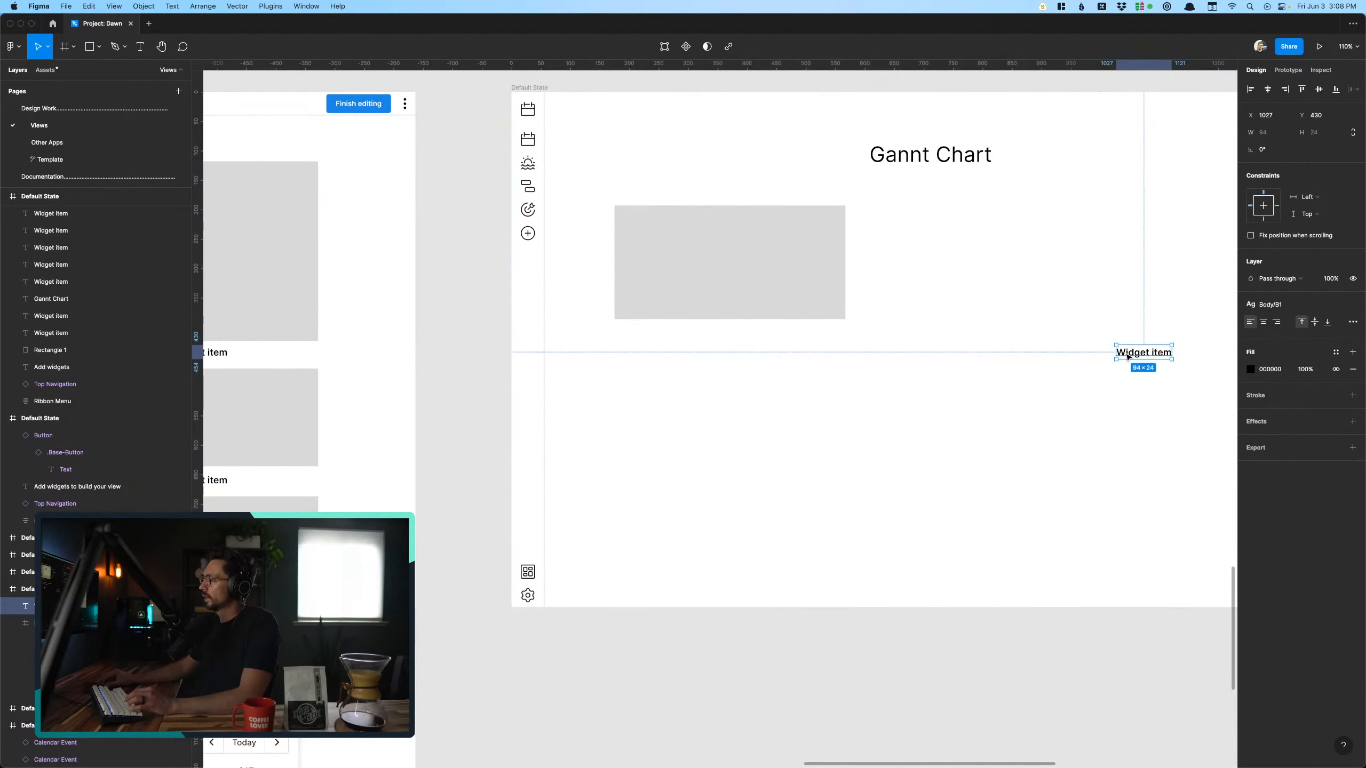
left_click_drag(1128, 357, 627, 342)
left_click(481, 466)
scroll(482, 466, "right", 5)
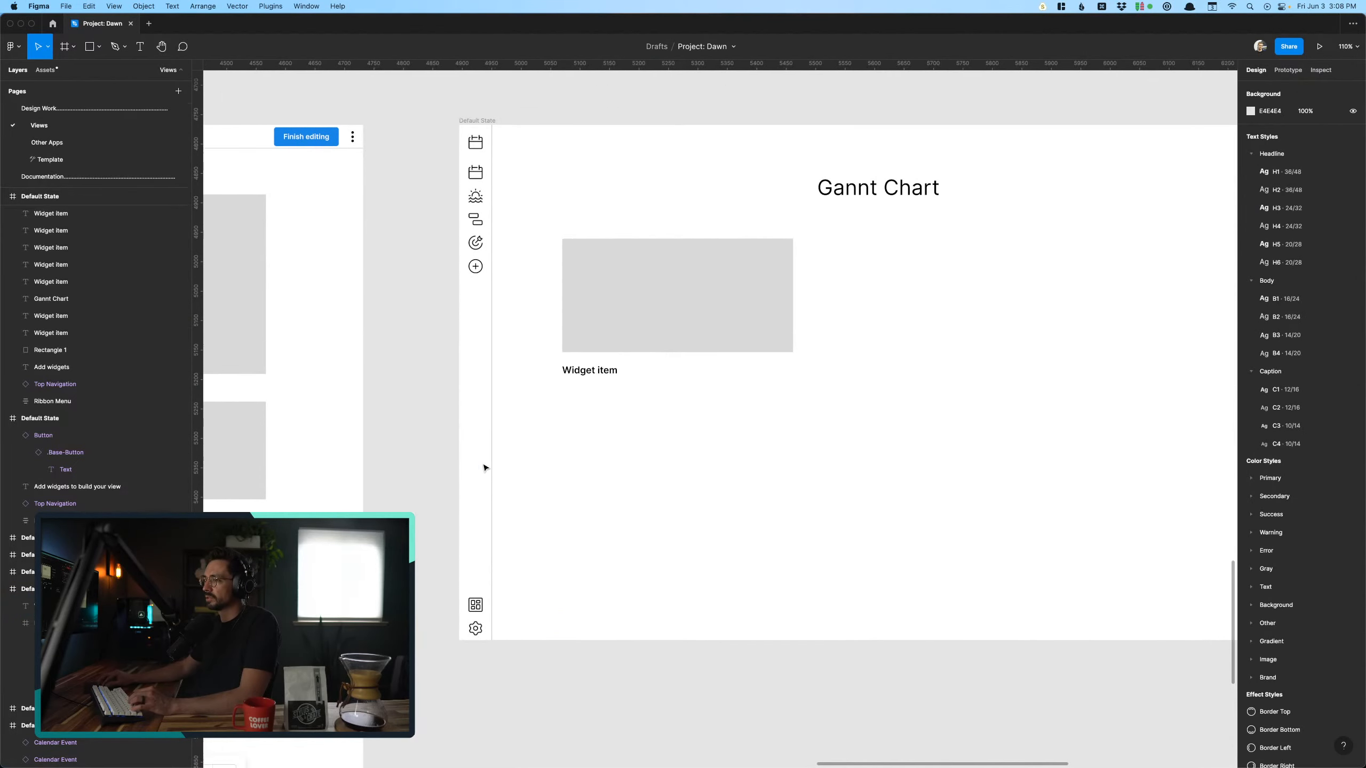
scroll(484, 467, "down", 3)
scroll(500, 461, "up", 5)
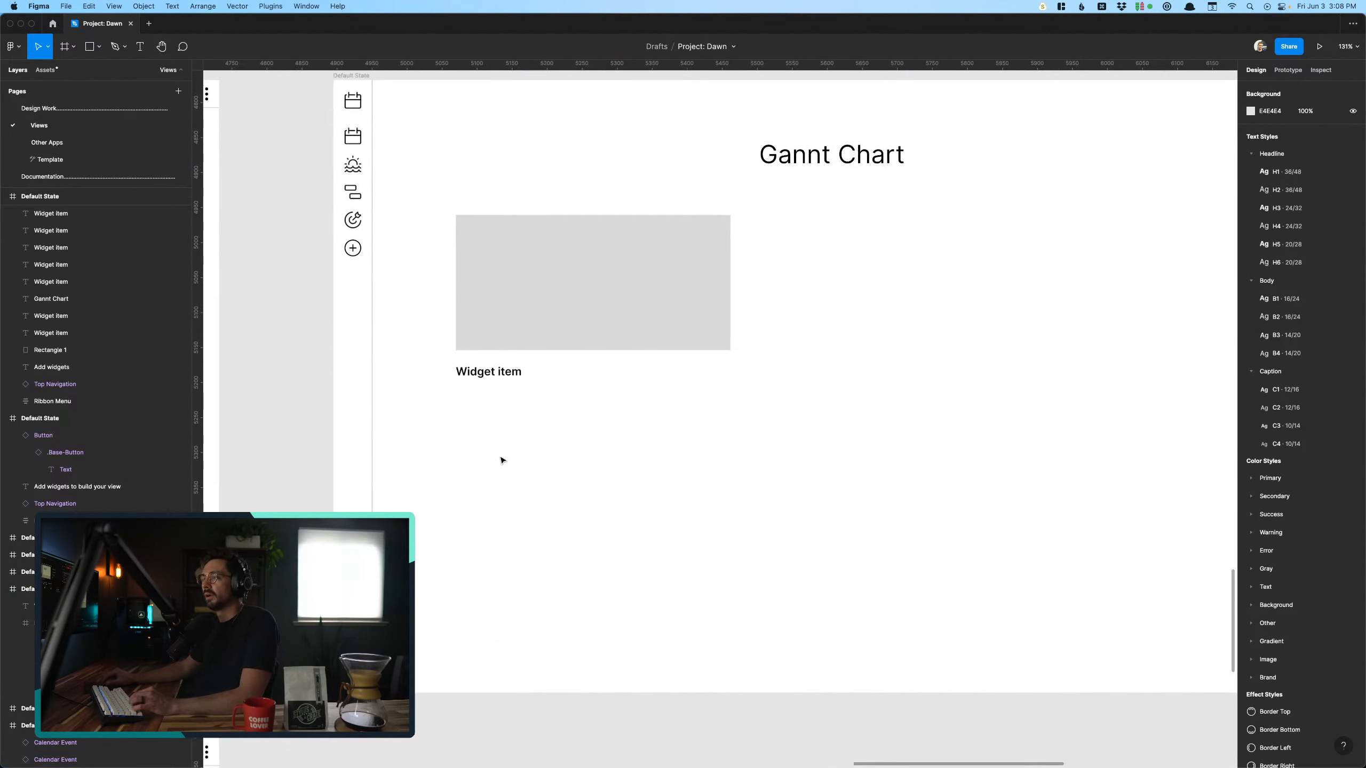
- Nudge the "Widget item" label closer to the placeholder, to Y 398
left_click(414, 422)
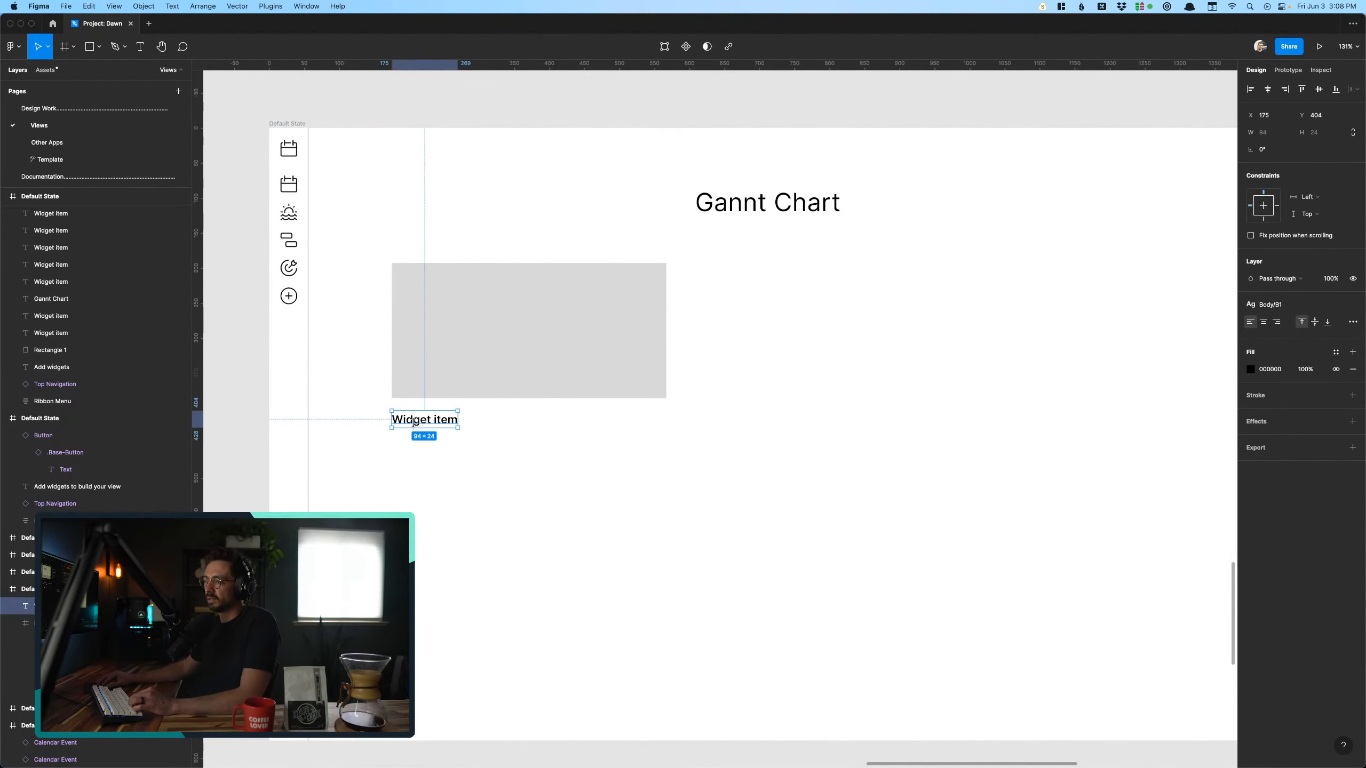
key("Up")
key("Up")
key("Up")
key("Up")
key("Up")
key("Up")
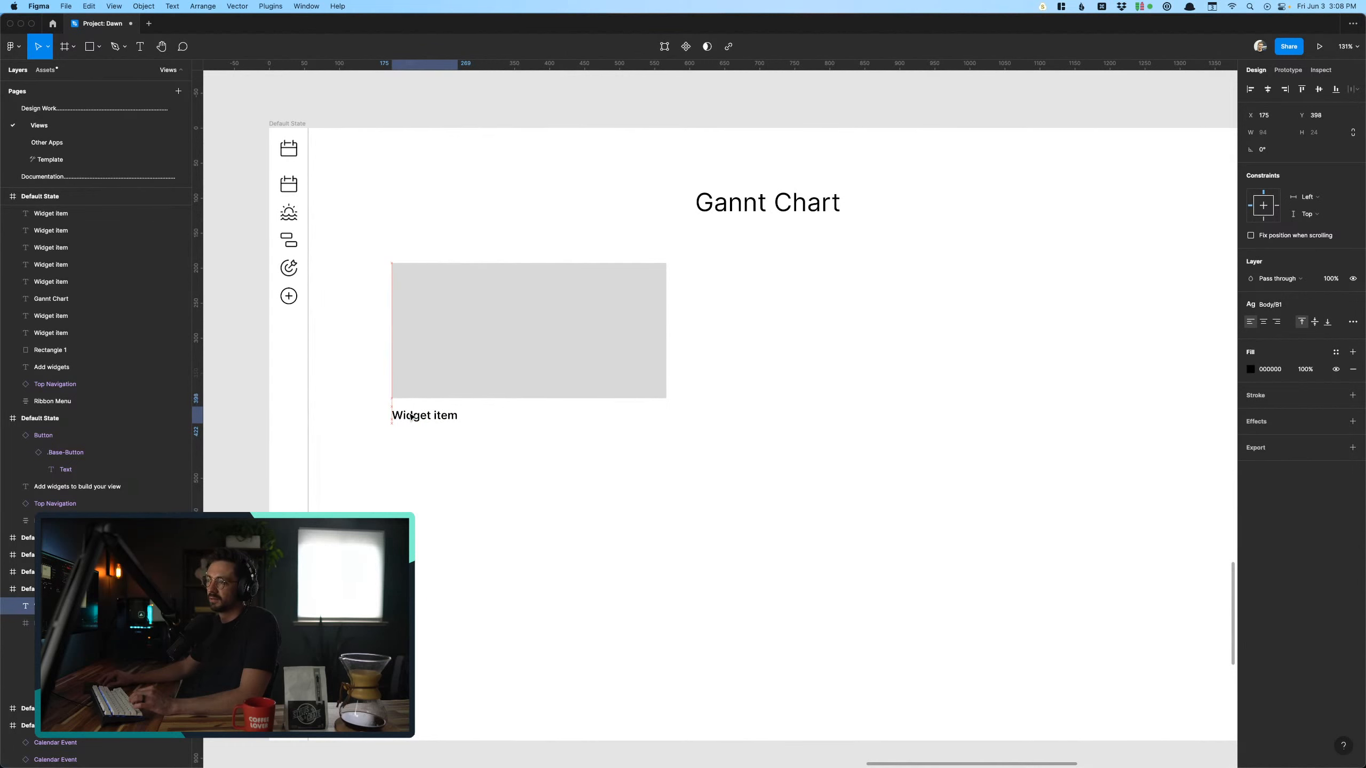
left_click(427, 488, "super")
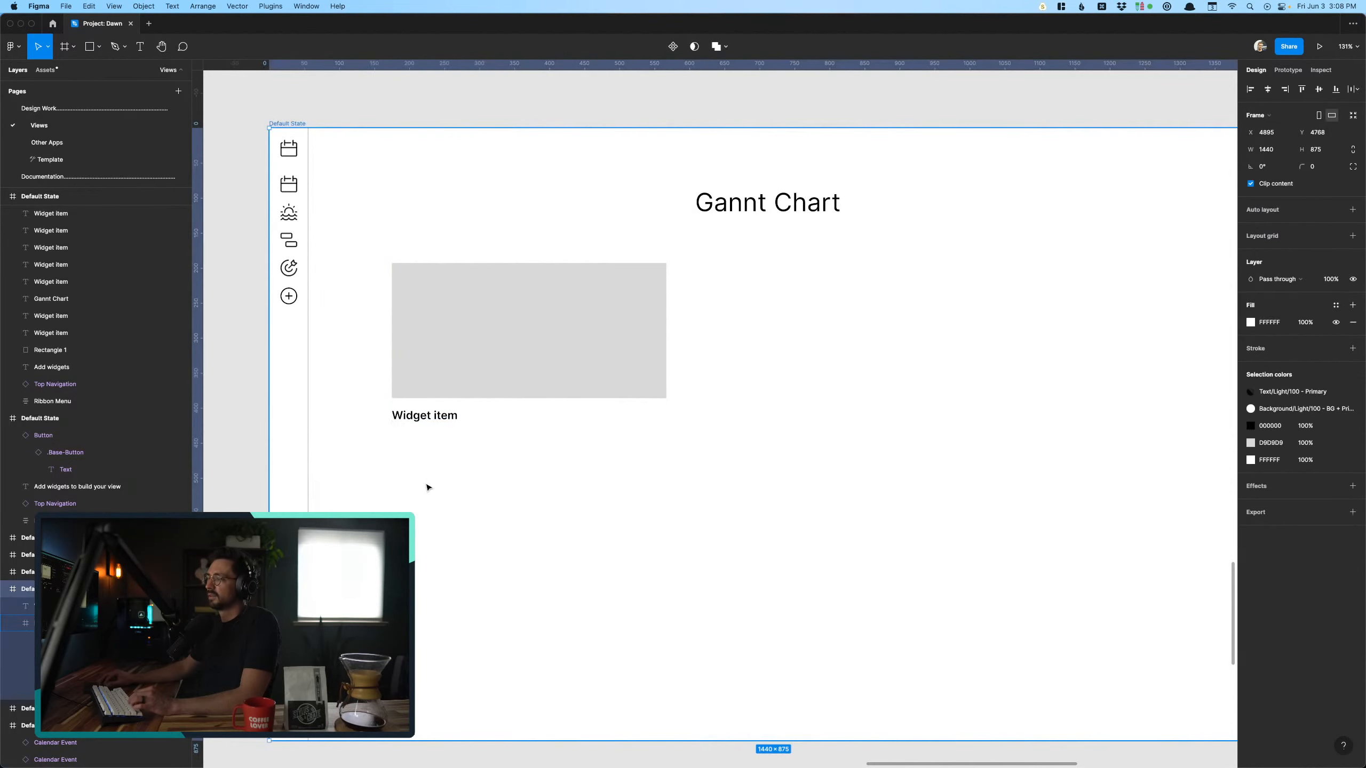
- Change the placeholder's label text to "Large widget"
double_click(436, 415)
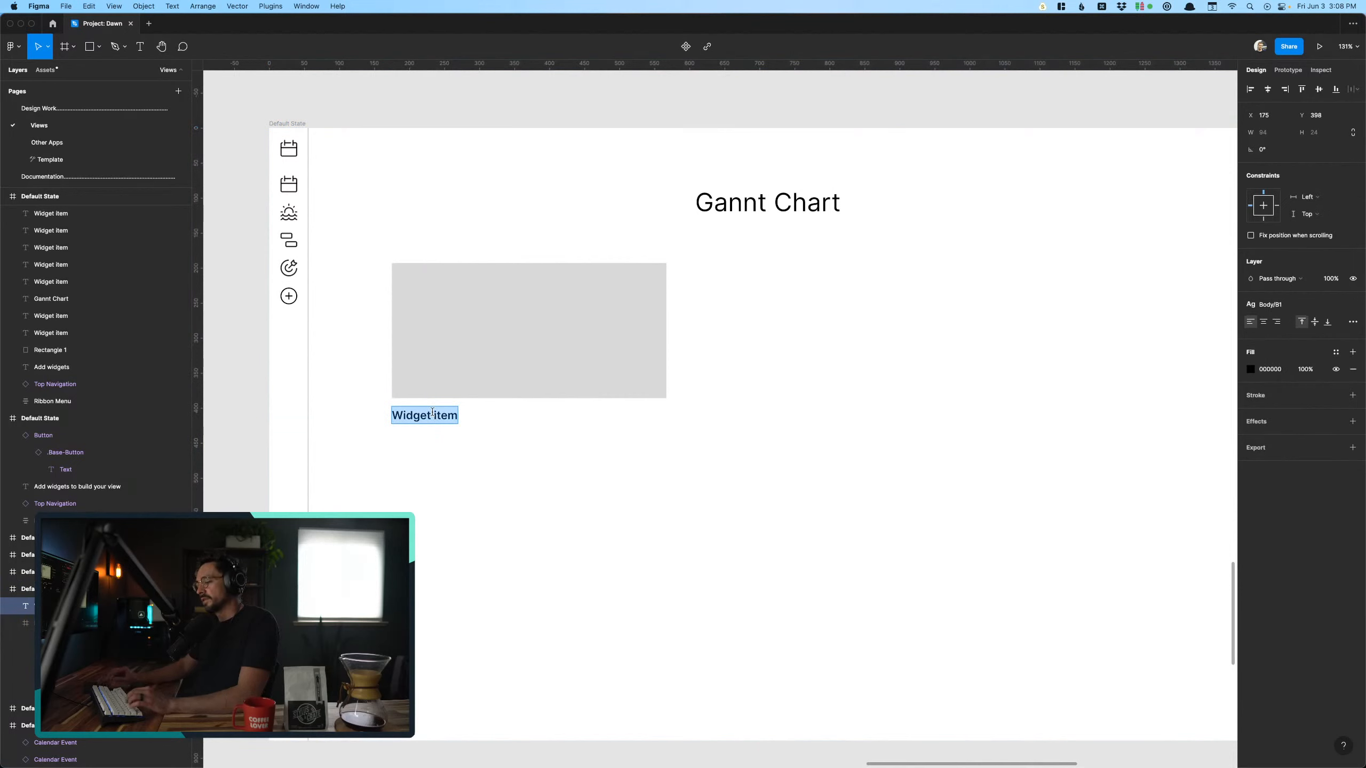
type("Large widget")
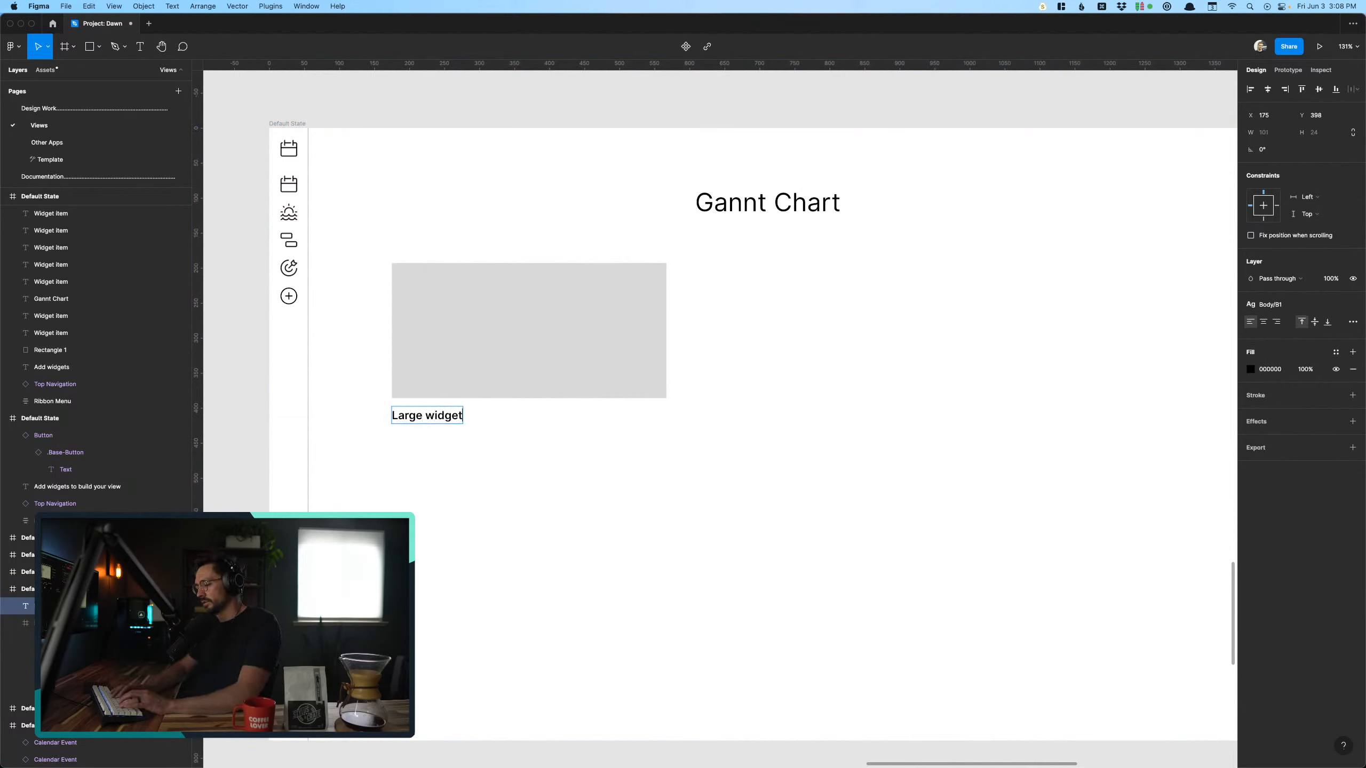
key("Escape")
- Duplicate the gray placeholder together with its "Large widget" label to the right of the original, at X 620
left_click(505, 310)
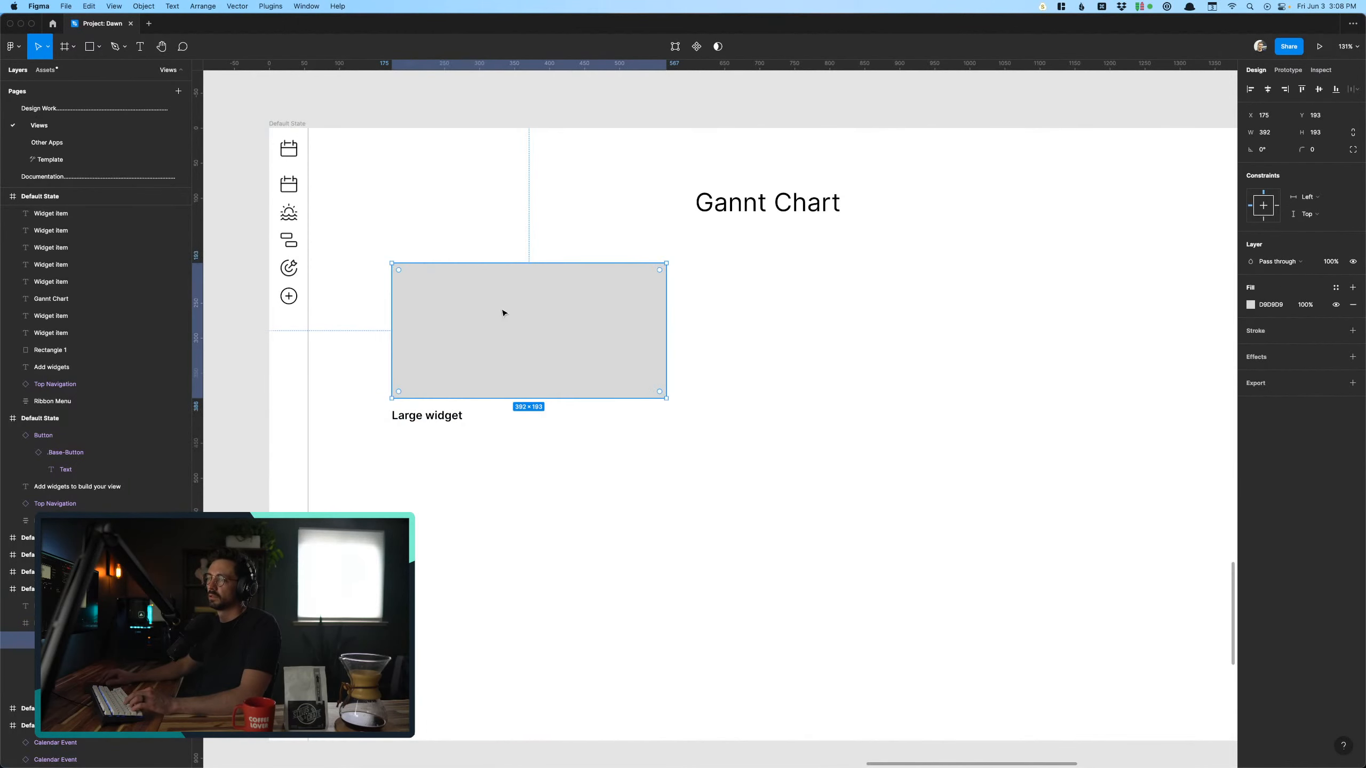
left_click(440, 413, "shift")
left_click_drag(458, 365, 760, 366)
left_click(745, 534)
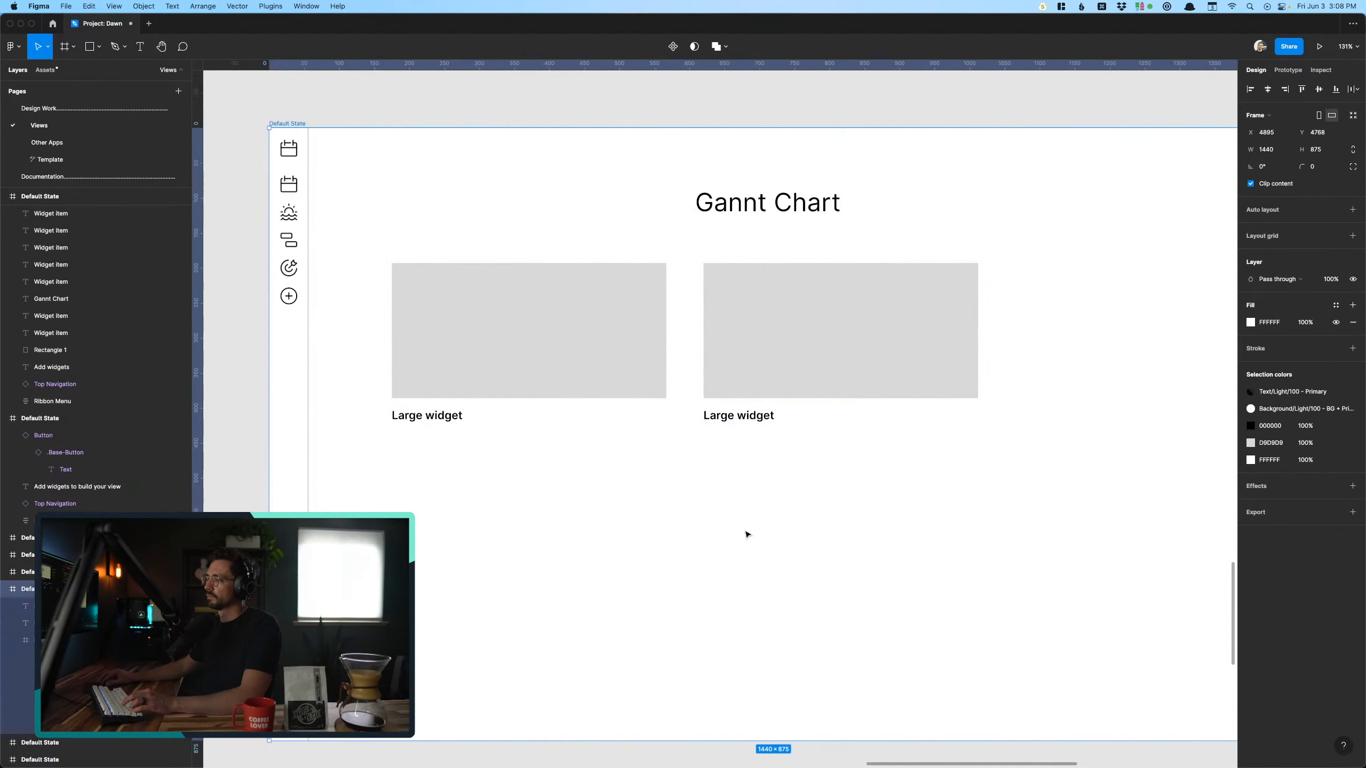
- Change the second placeholder's label text to "Small widget"
double_click(751, 419)
type("sm")
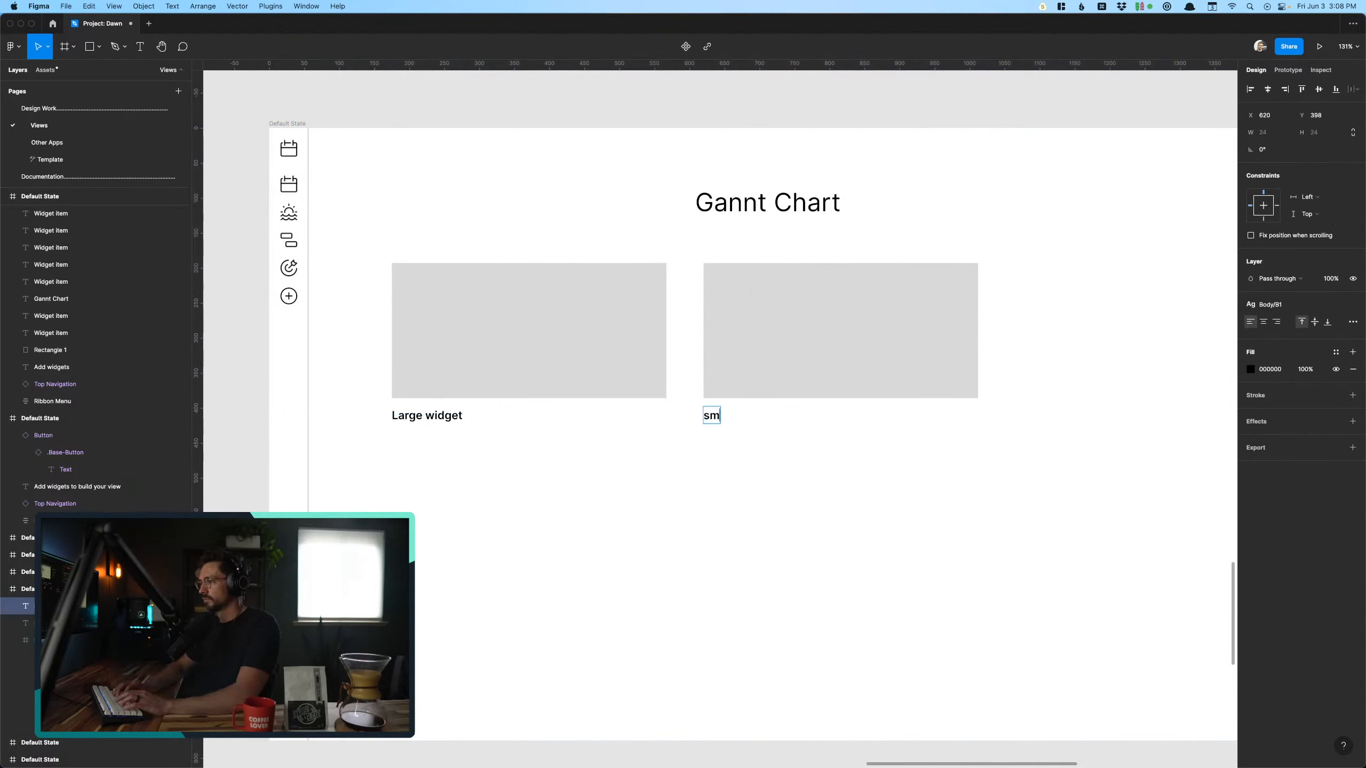
type("mall")
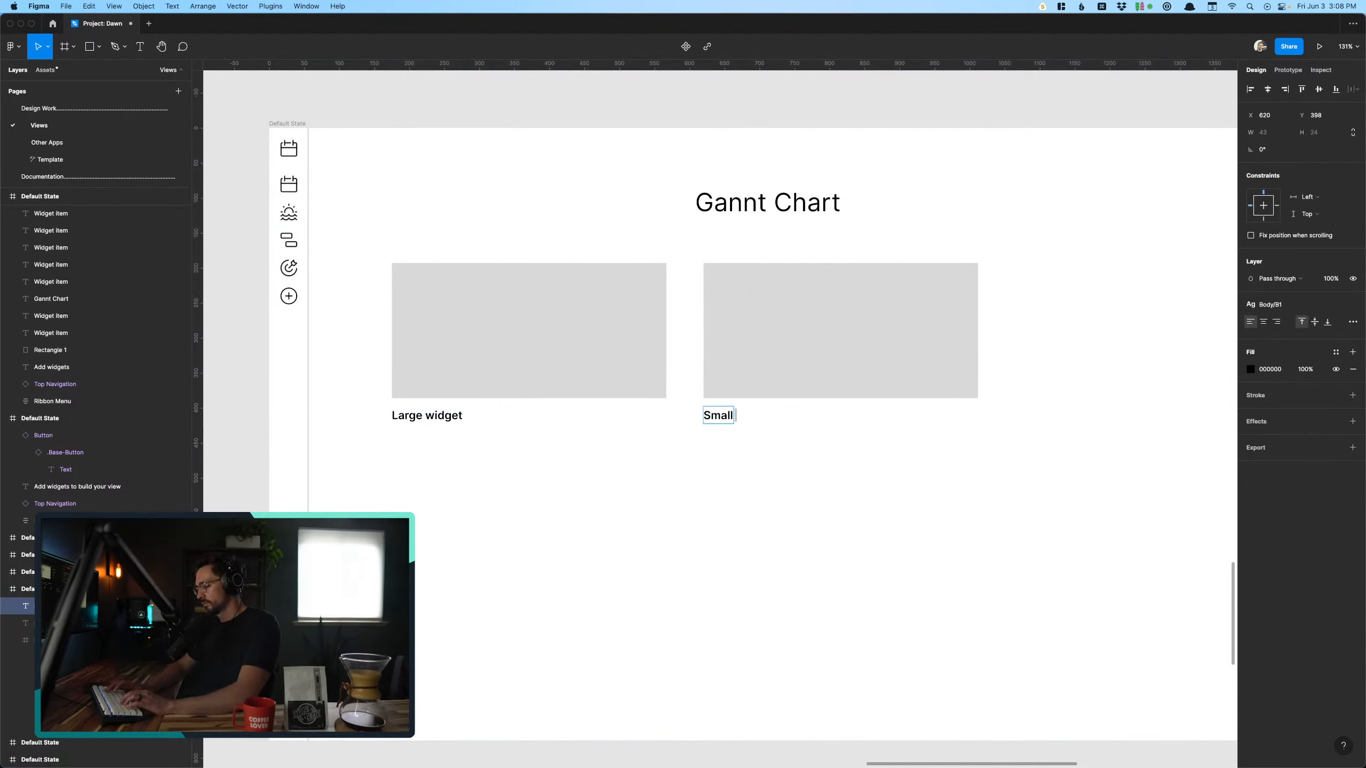
type(" widget")
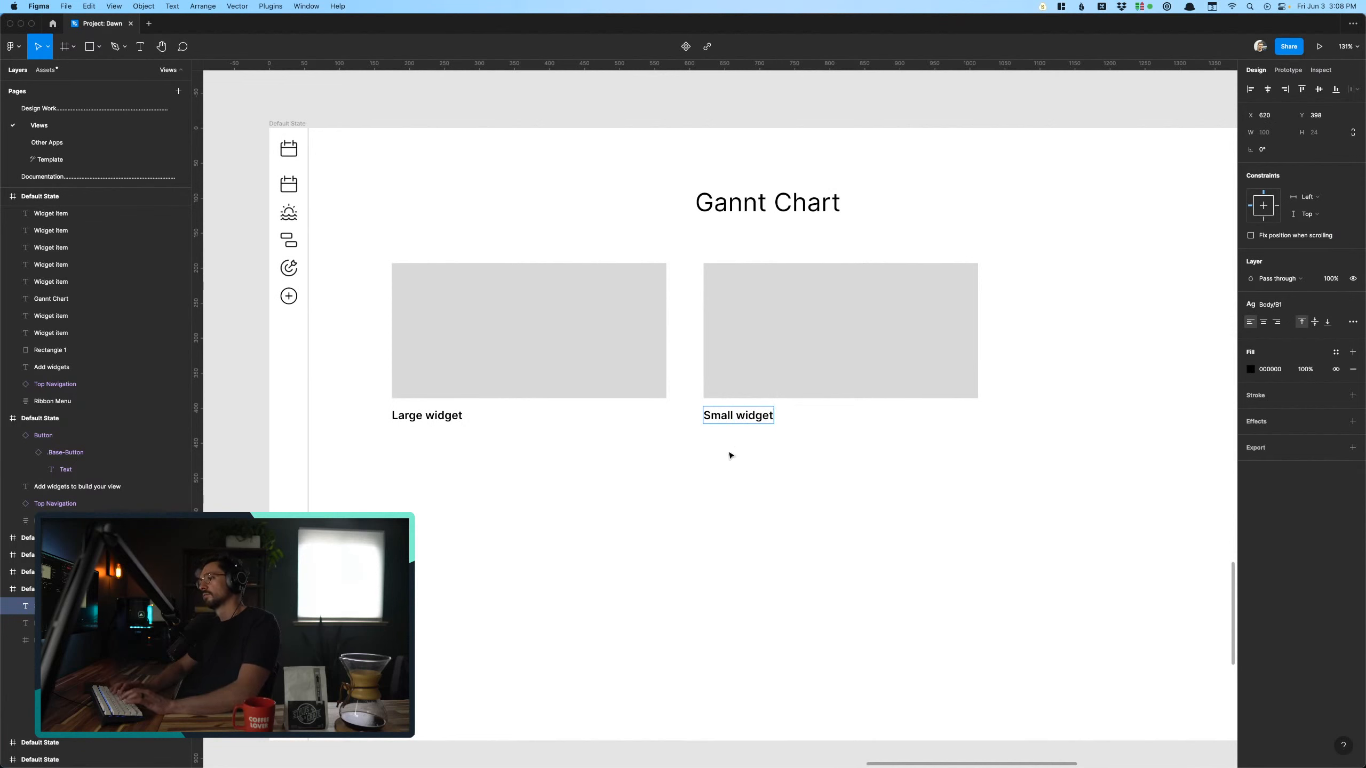
key("Escape")
key("Escape")
- Duplicate the "Small widget" placeholder and label to its right at X 1032, leaving a 20 px gap
scroll(719, 586, "right", 3)
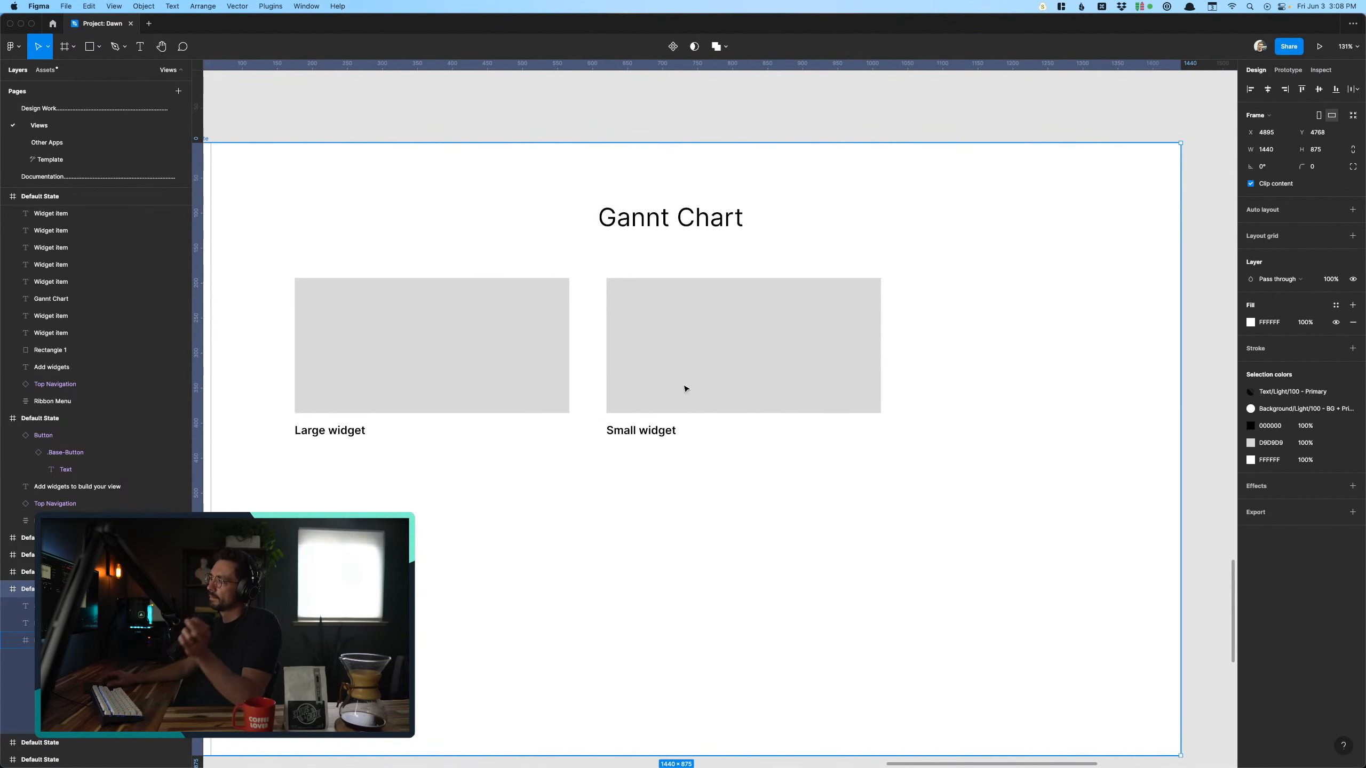
left_click(513, 399)
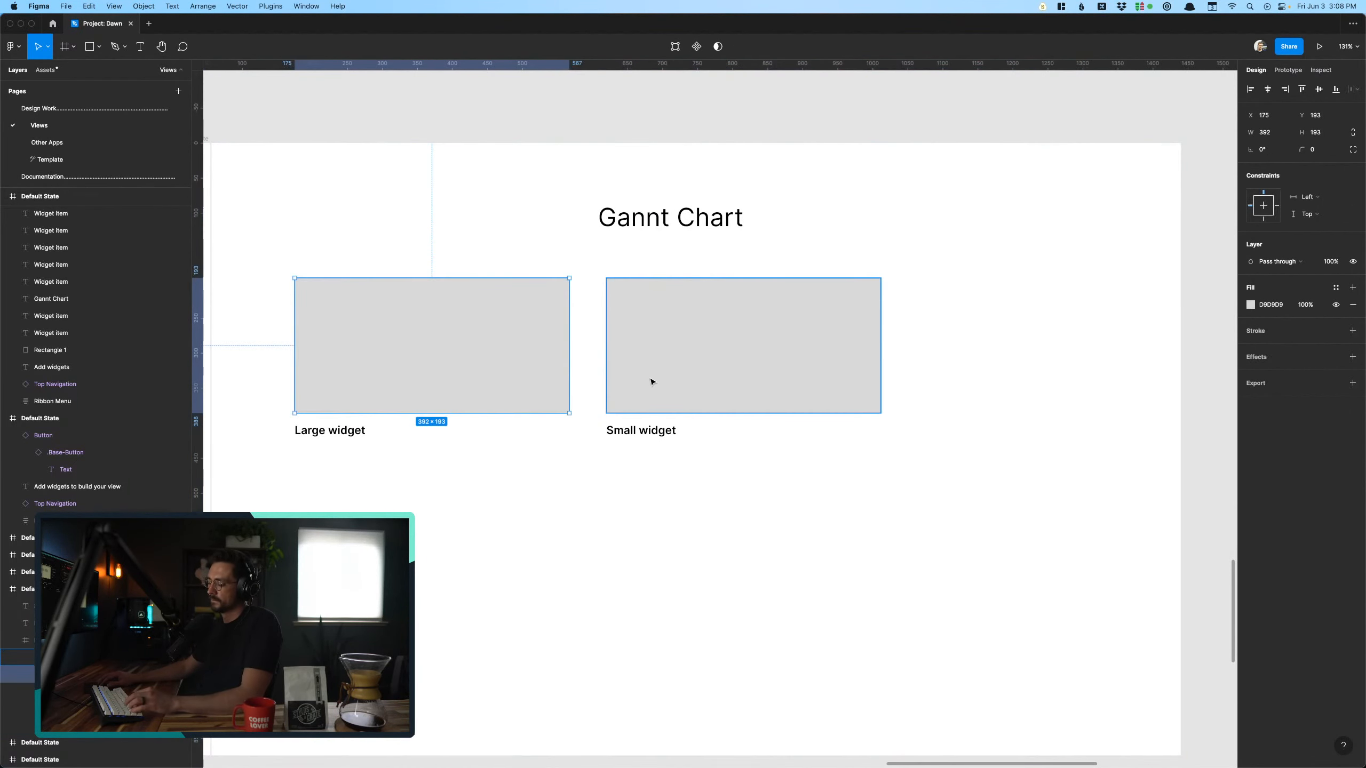
left_click(652, 381)
scroll(652, 415, "down", 1)
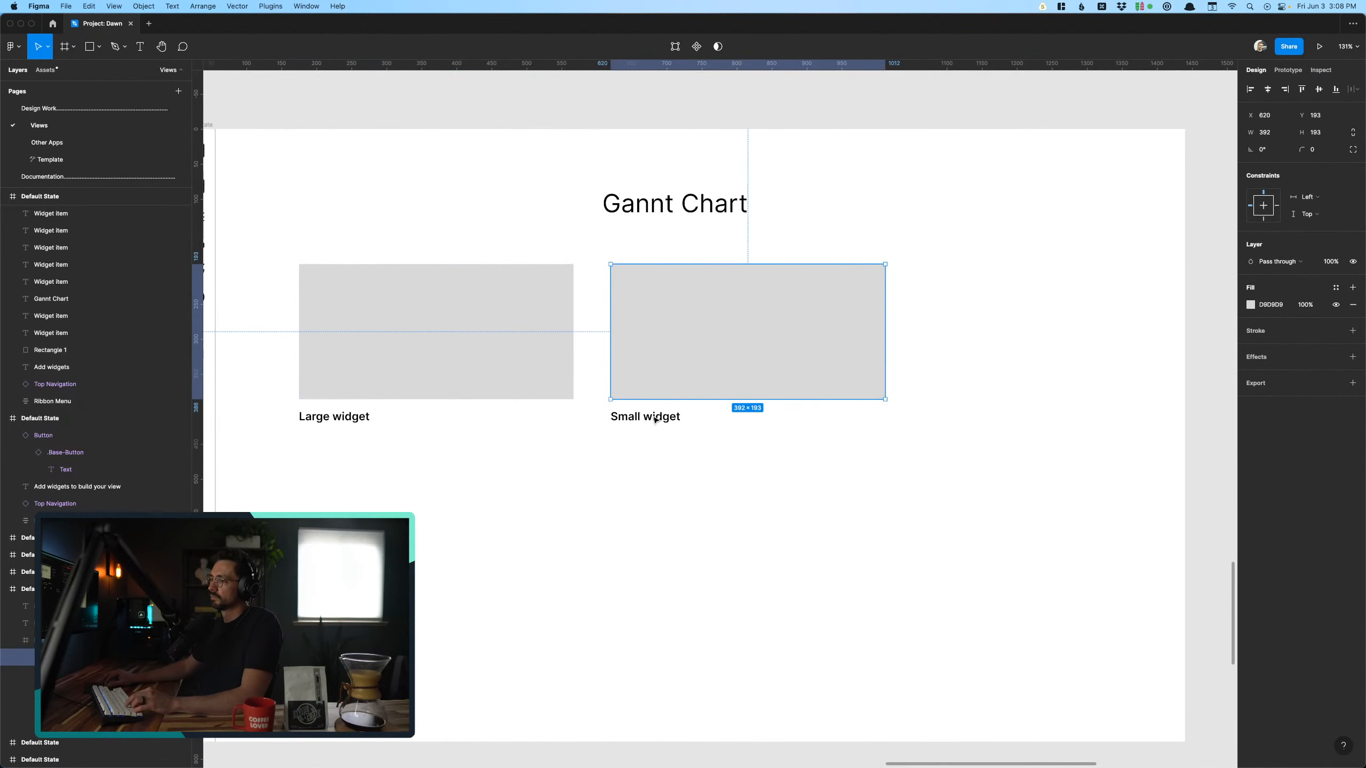
left_click(656, 421, "shift")
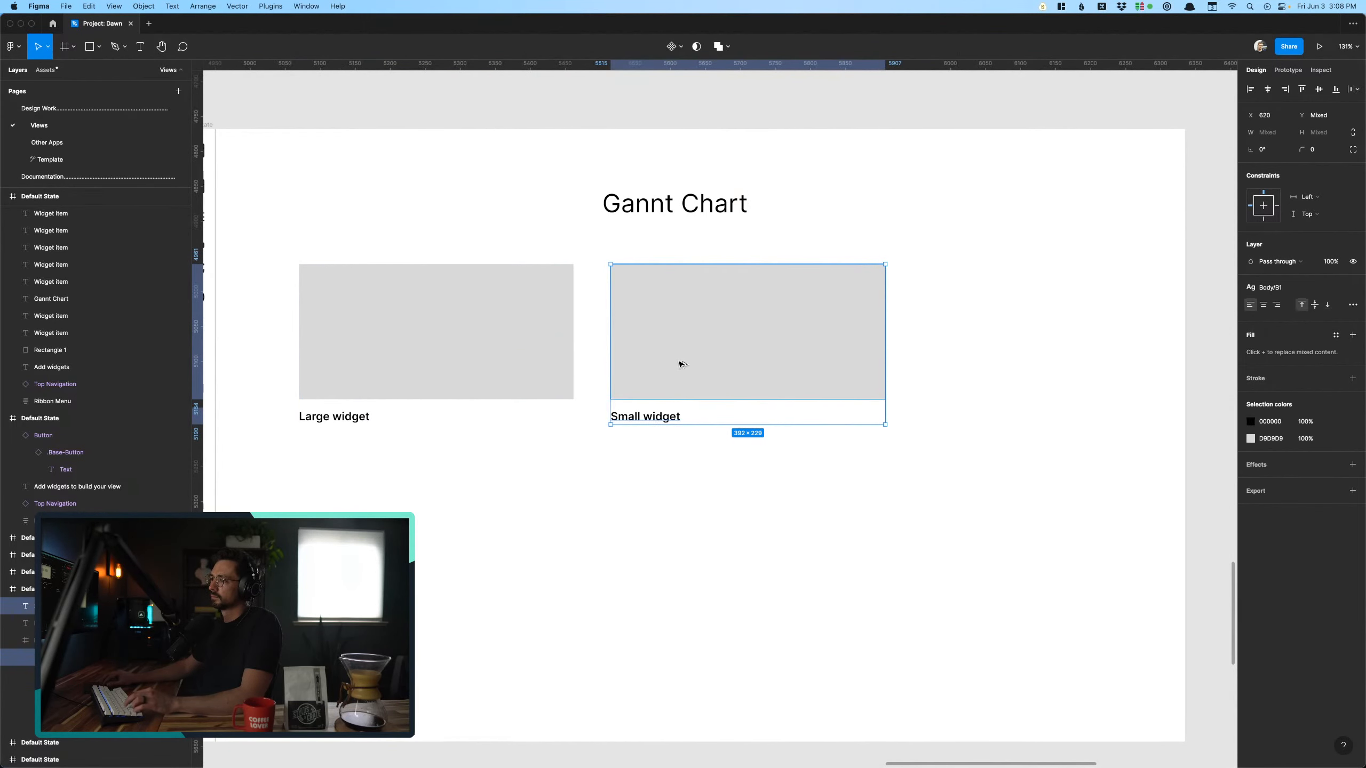
left_click_drag(680, 364, 963, 362)
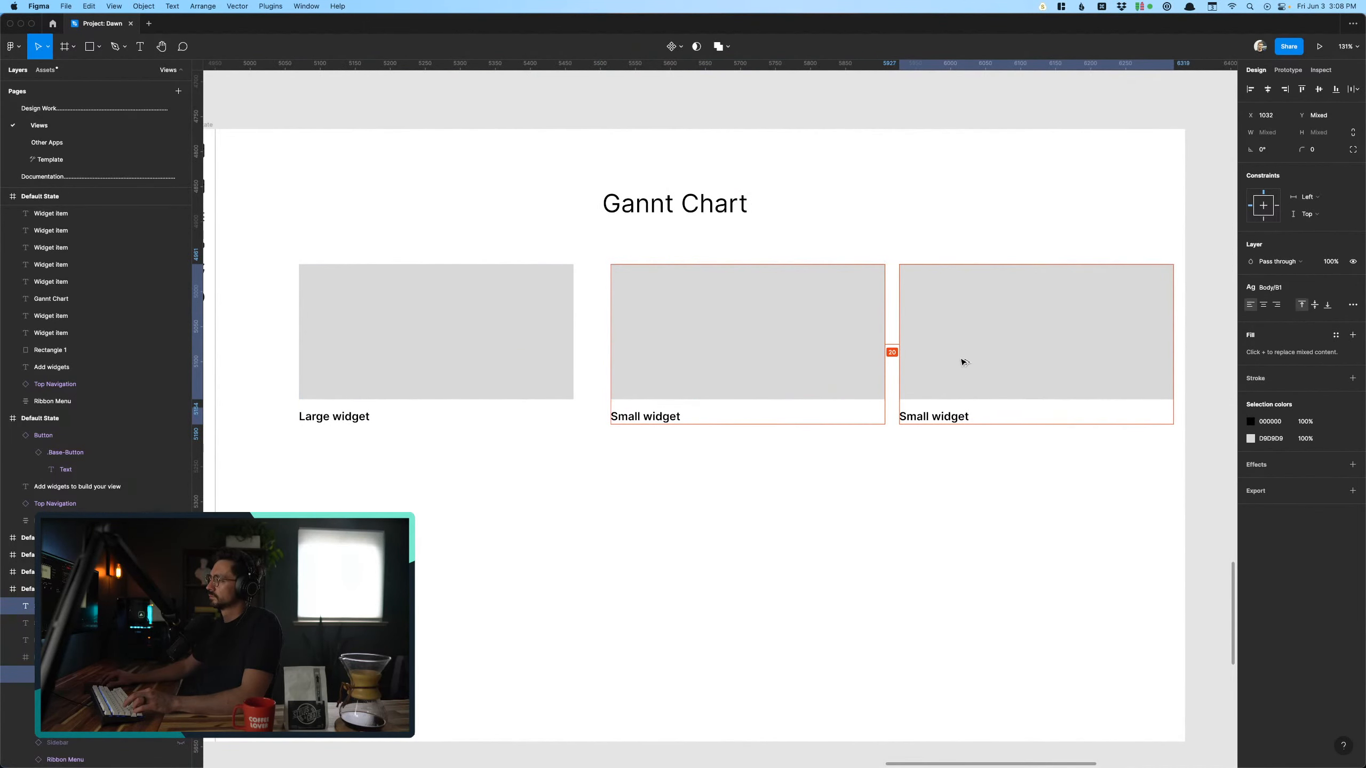
key("Escape")
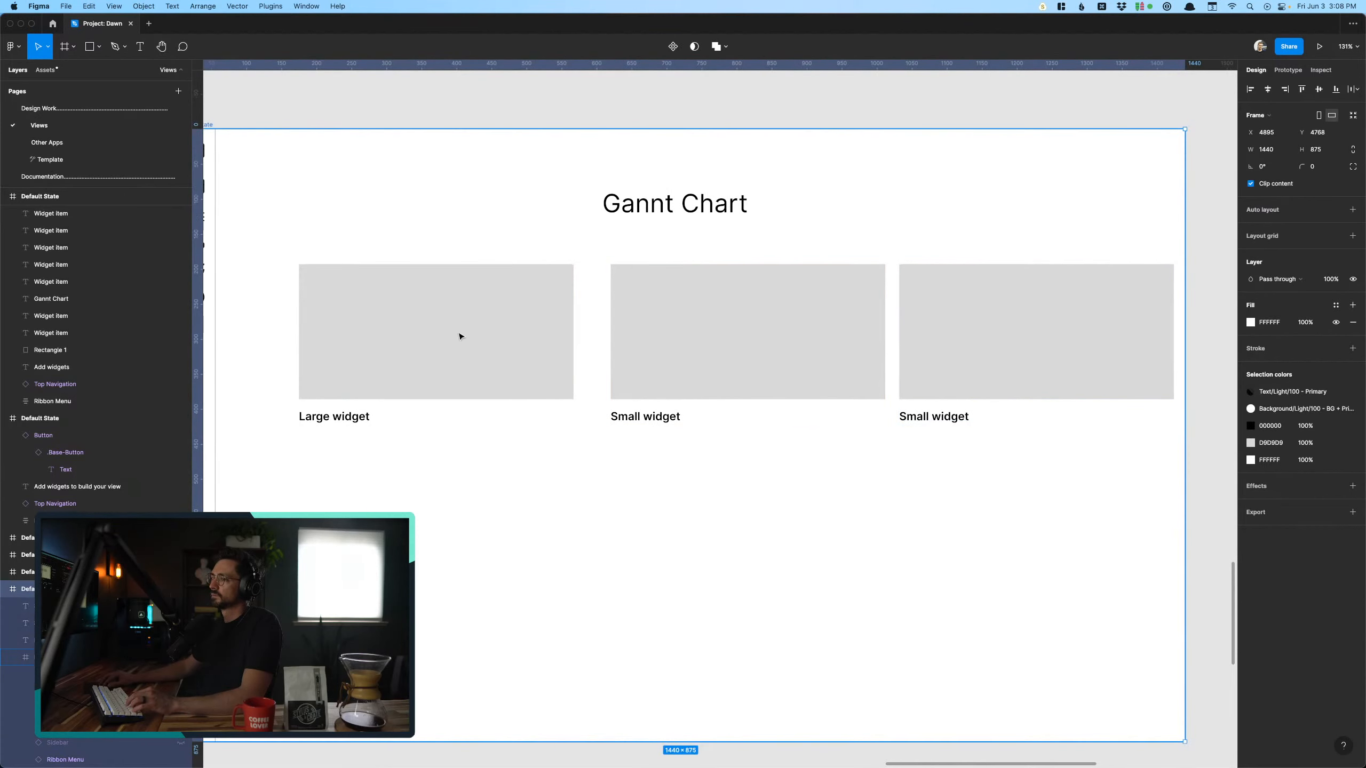
scroll(460, 336, "left", 5)
left_click(259, 296)
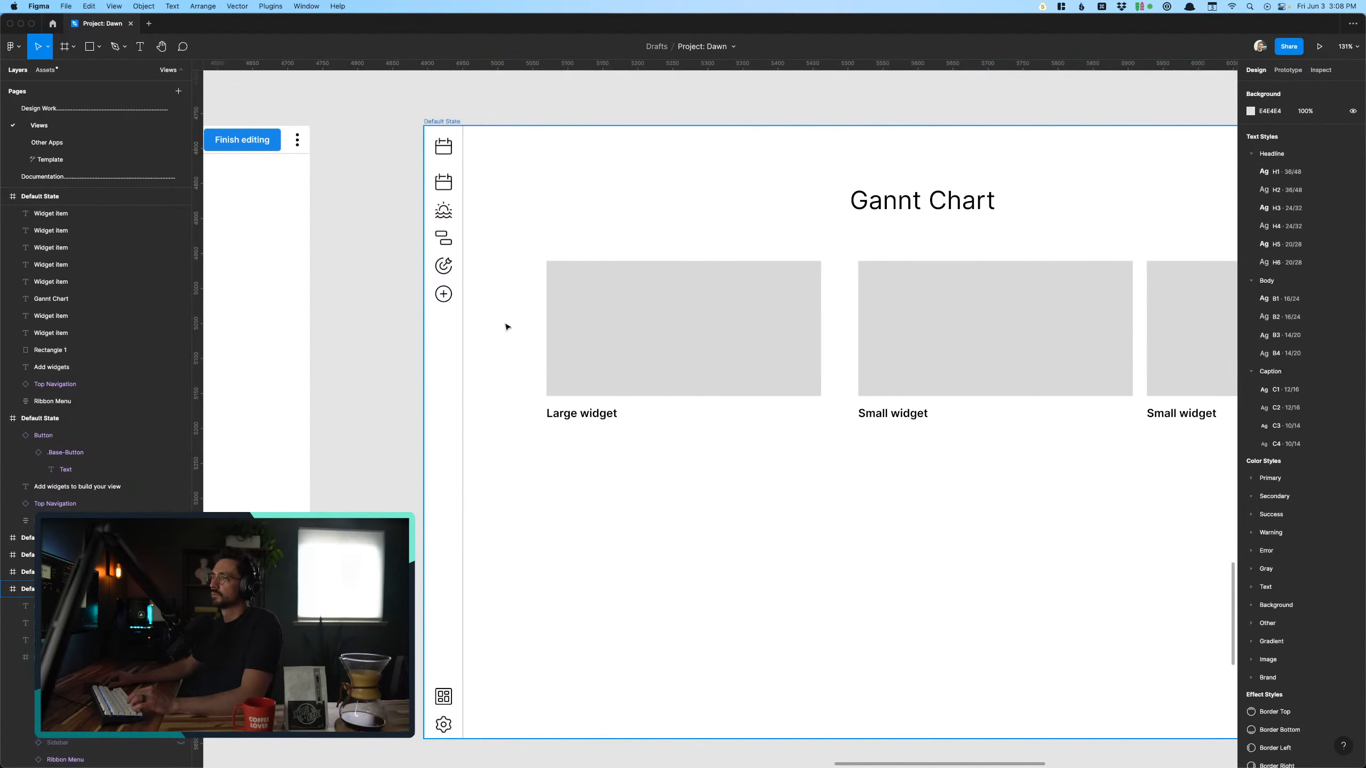
left_click(506, 327)
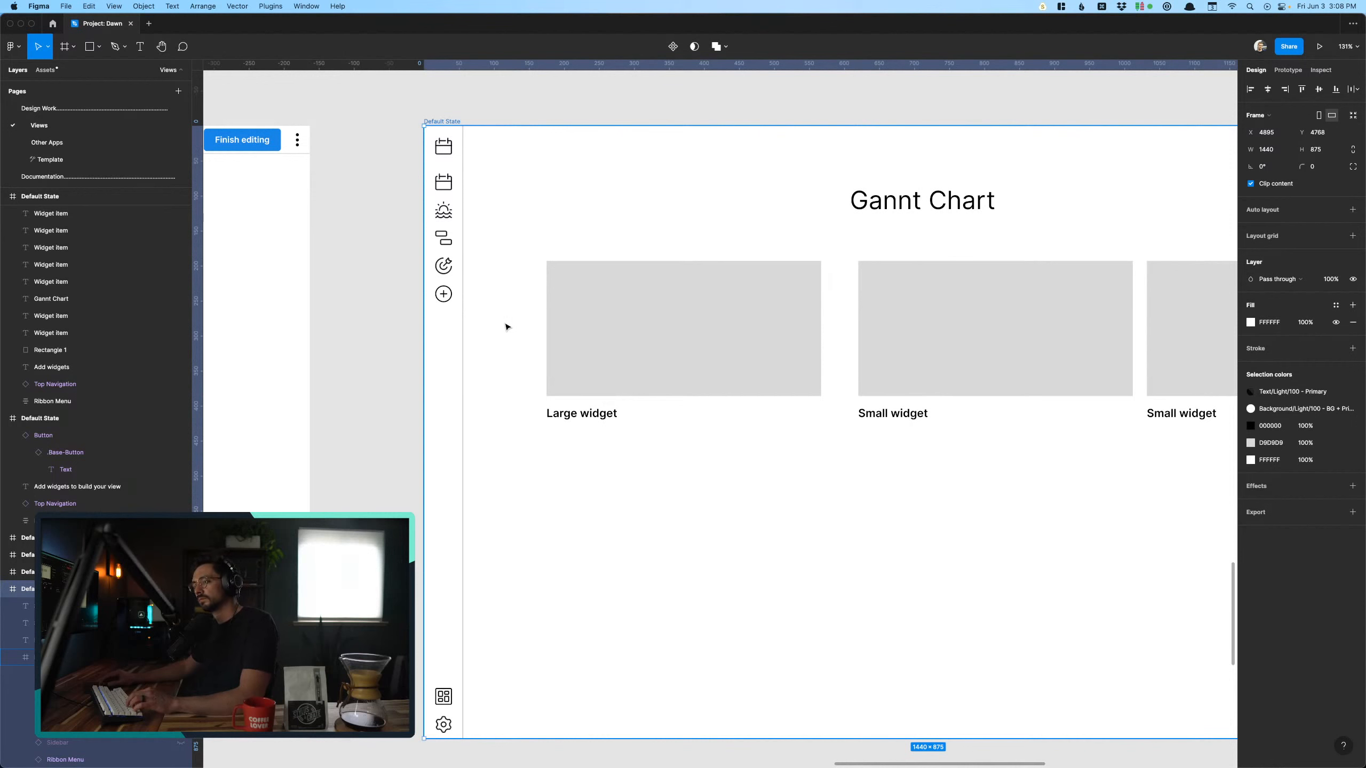
left_click(419, 171)
left_click(442, 200)
scroll(107, 708, "down", 2)
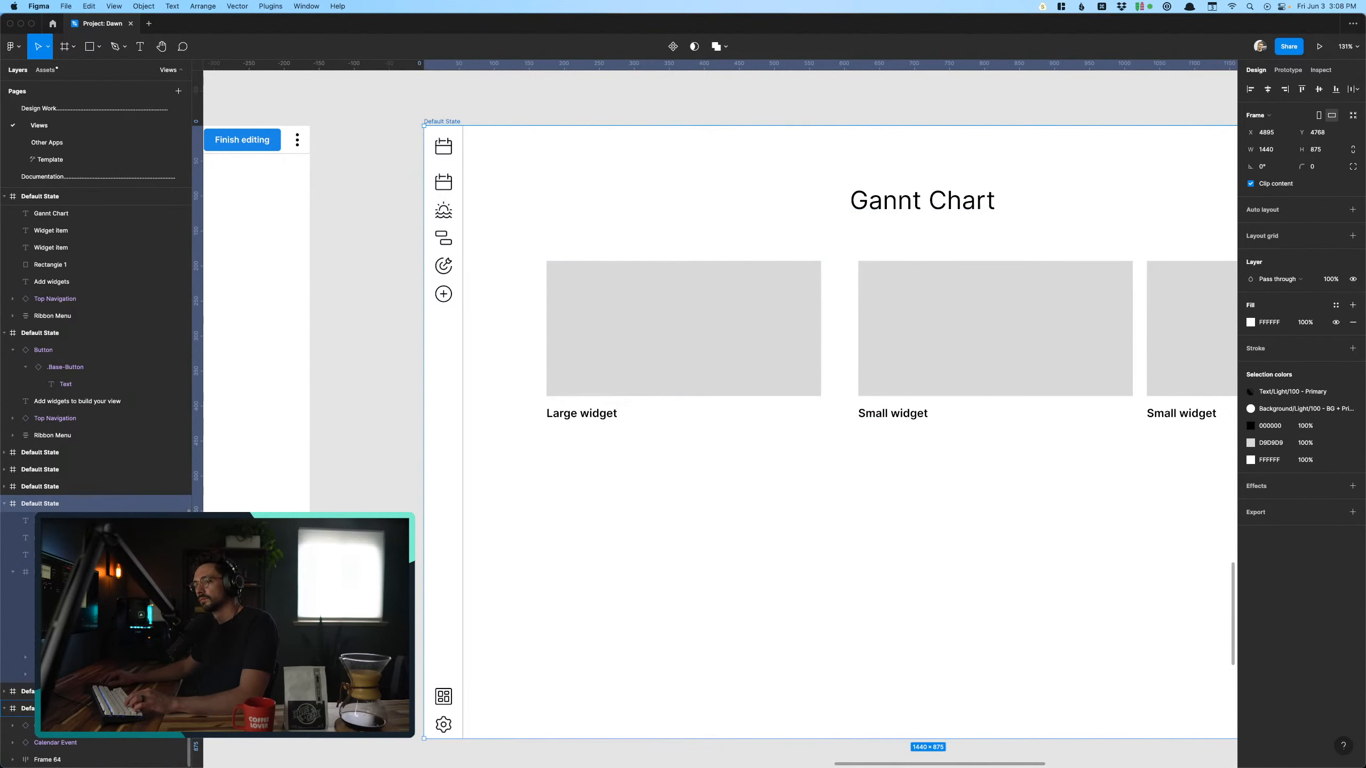
key("Escape")
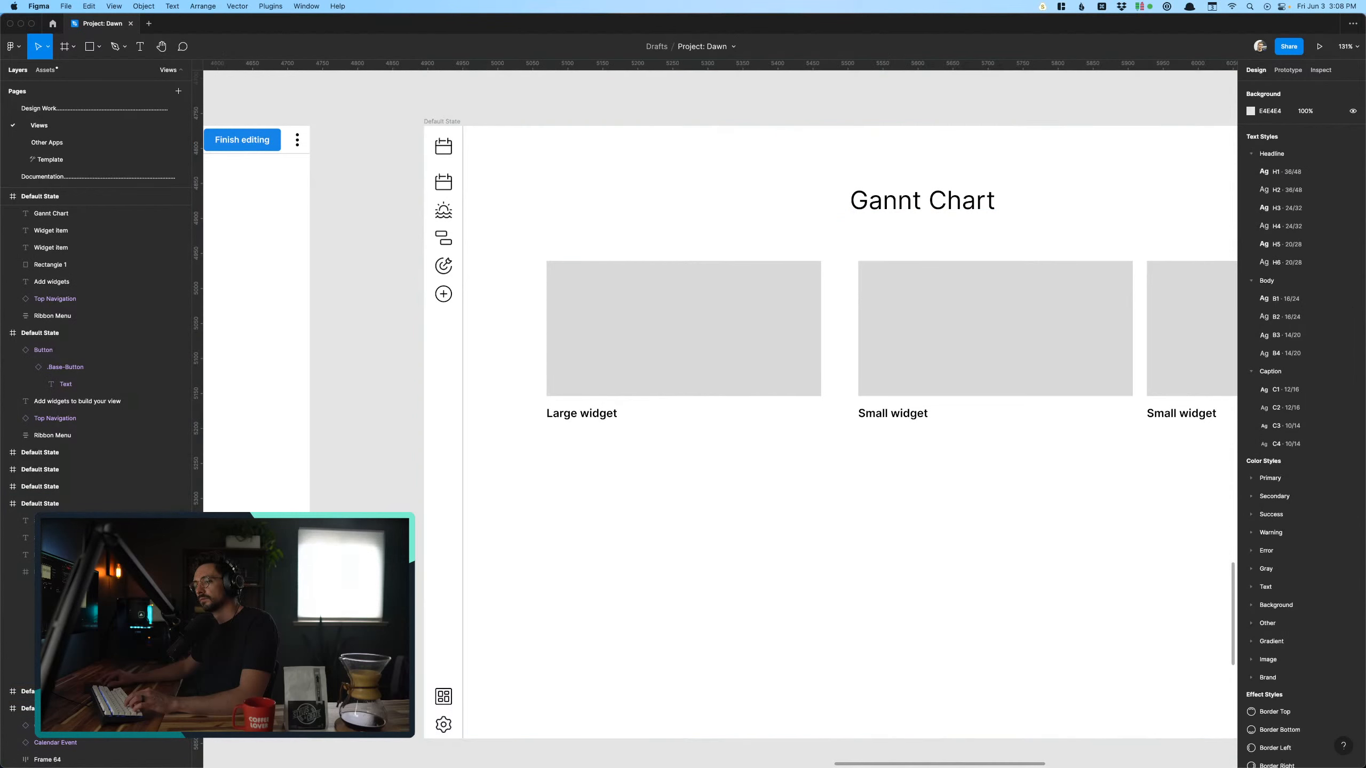
scroll(721, 414, "right", 4)
scroll(689, 407, "down", 2)
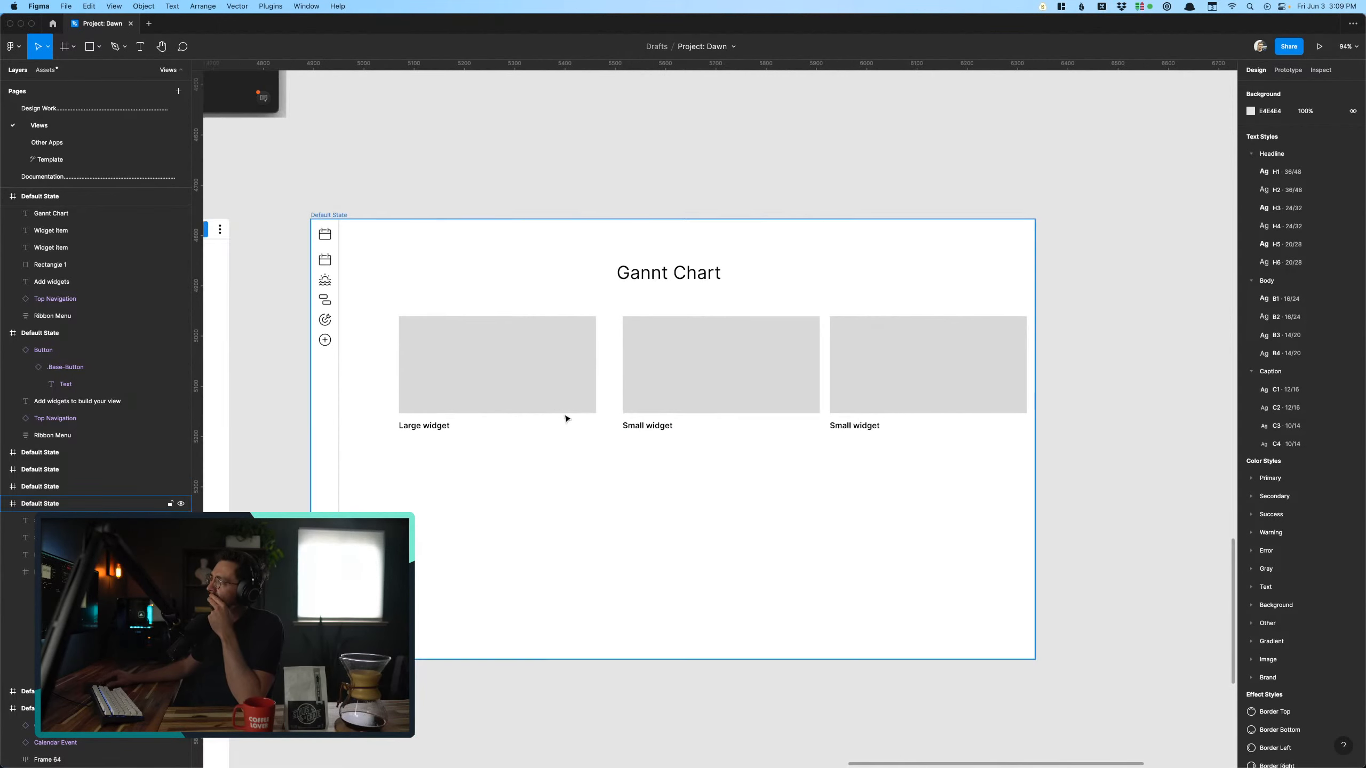
- Shift both small widgets about 20 px closer to the large widget, and move the Gannt Chart frame to X 4901, Y 4775
scroll(559, 414, "down", 3)
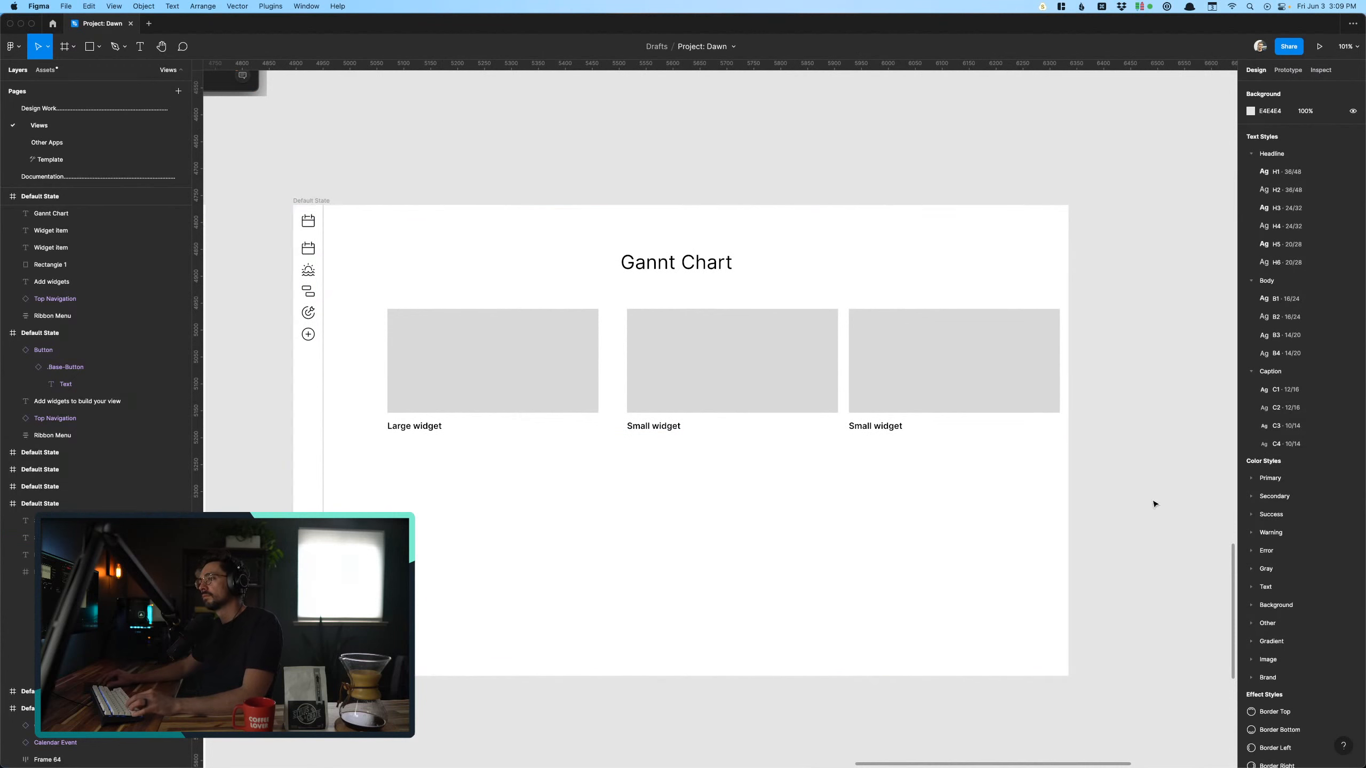
left_click_drag(1119, 504, 660, 350)
left_click_drag(712, 517, 715, 522)
scroll(715, 522, "right", 2)
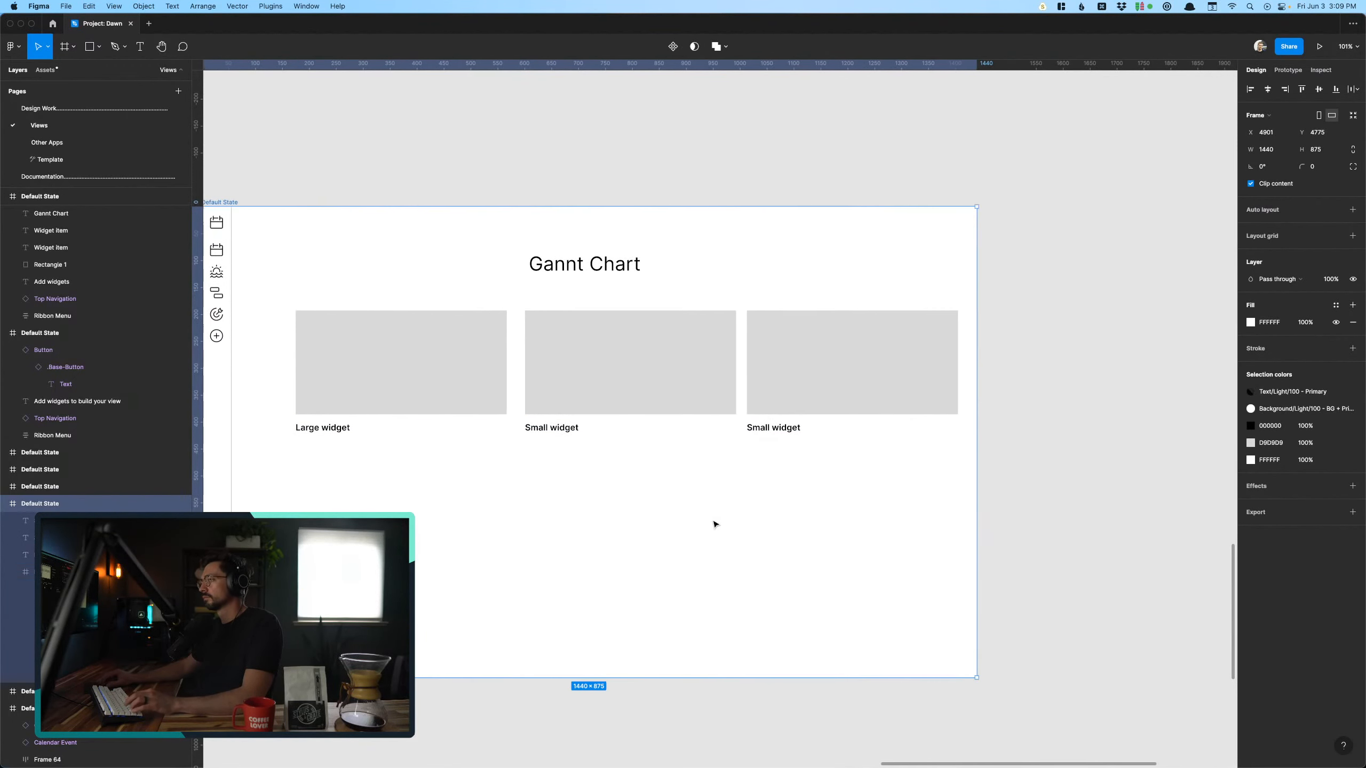
scroll(645, 522, "left", 1)
scroll(645, 522, "left", 1)
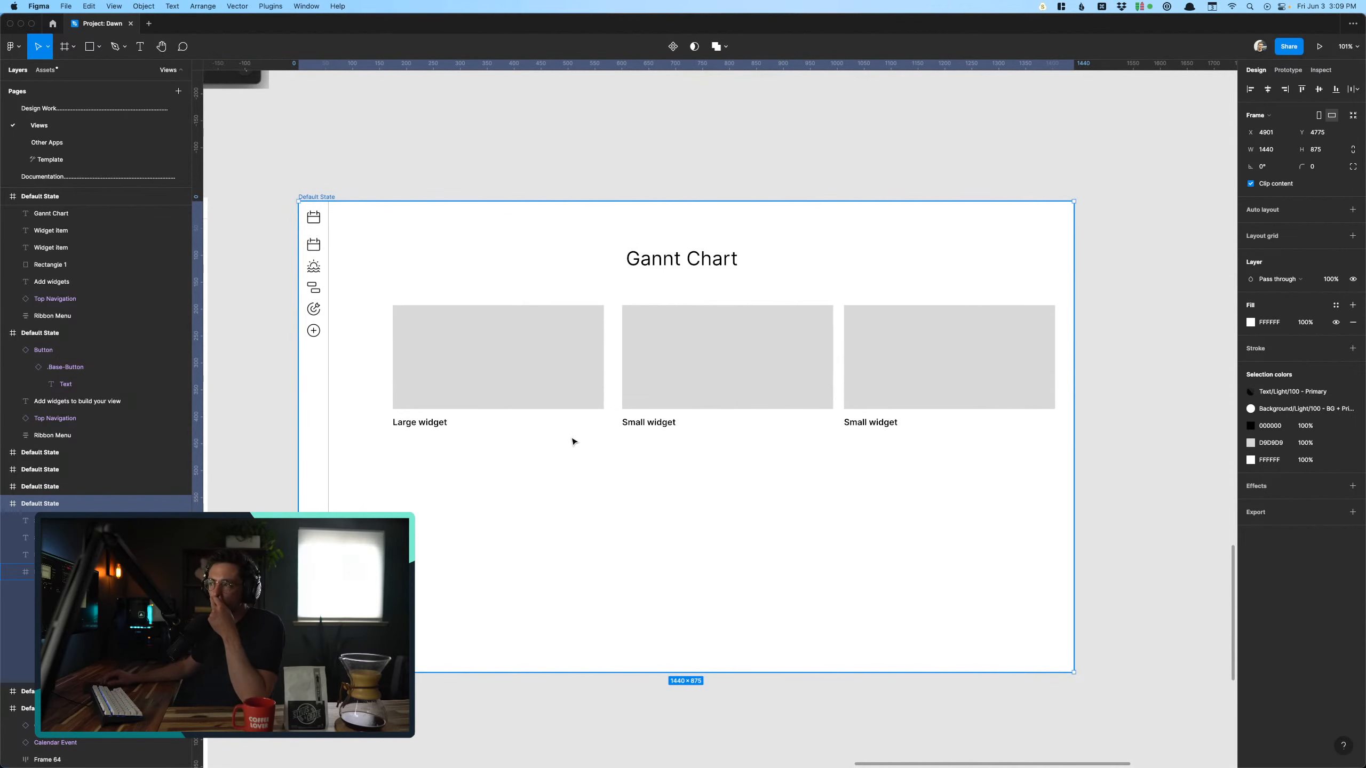
left_click(552, 248)
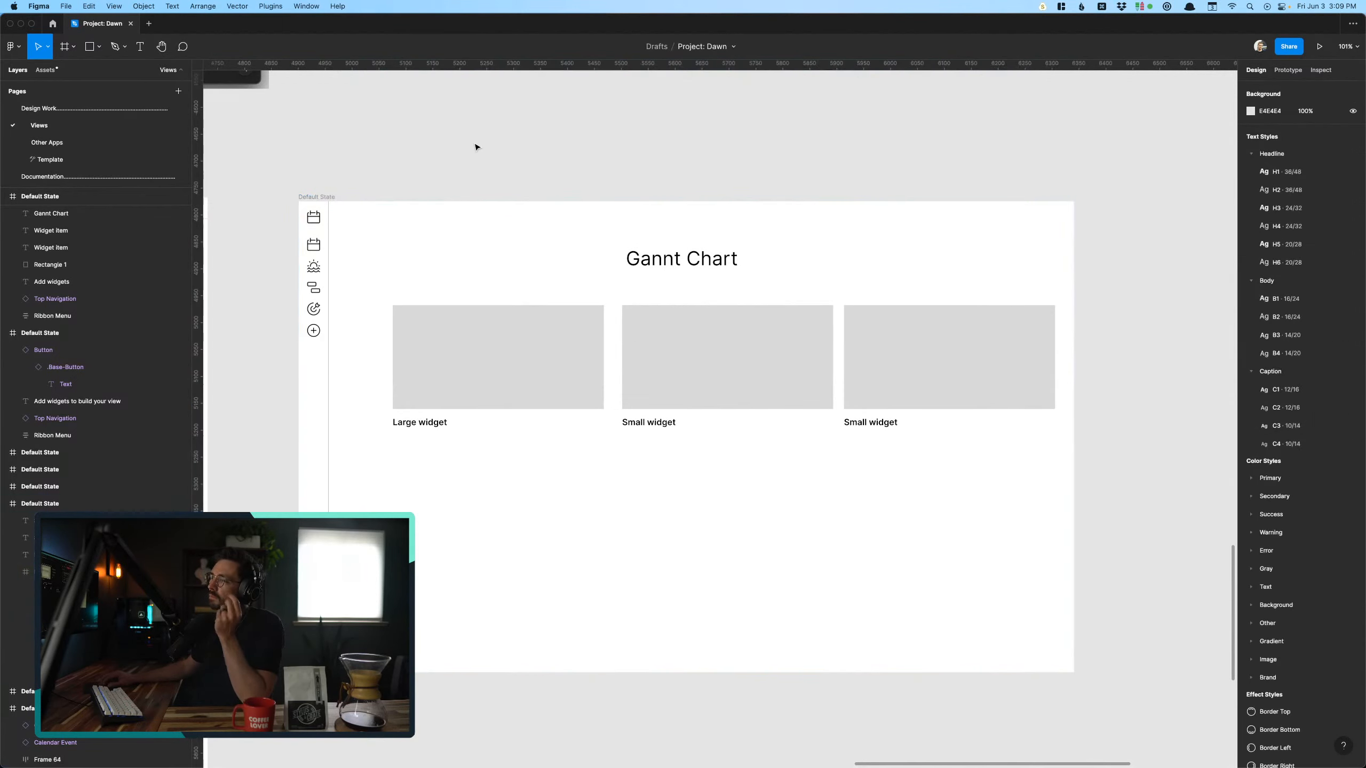
- Search the component assets for "link" and place a Button instance left of the Gannt Chart heading at X 231, Y 93
left_click(58, 73)
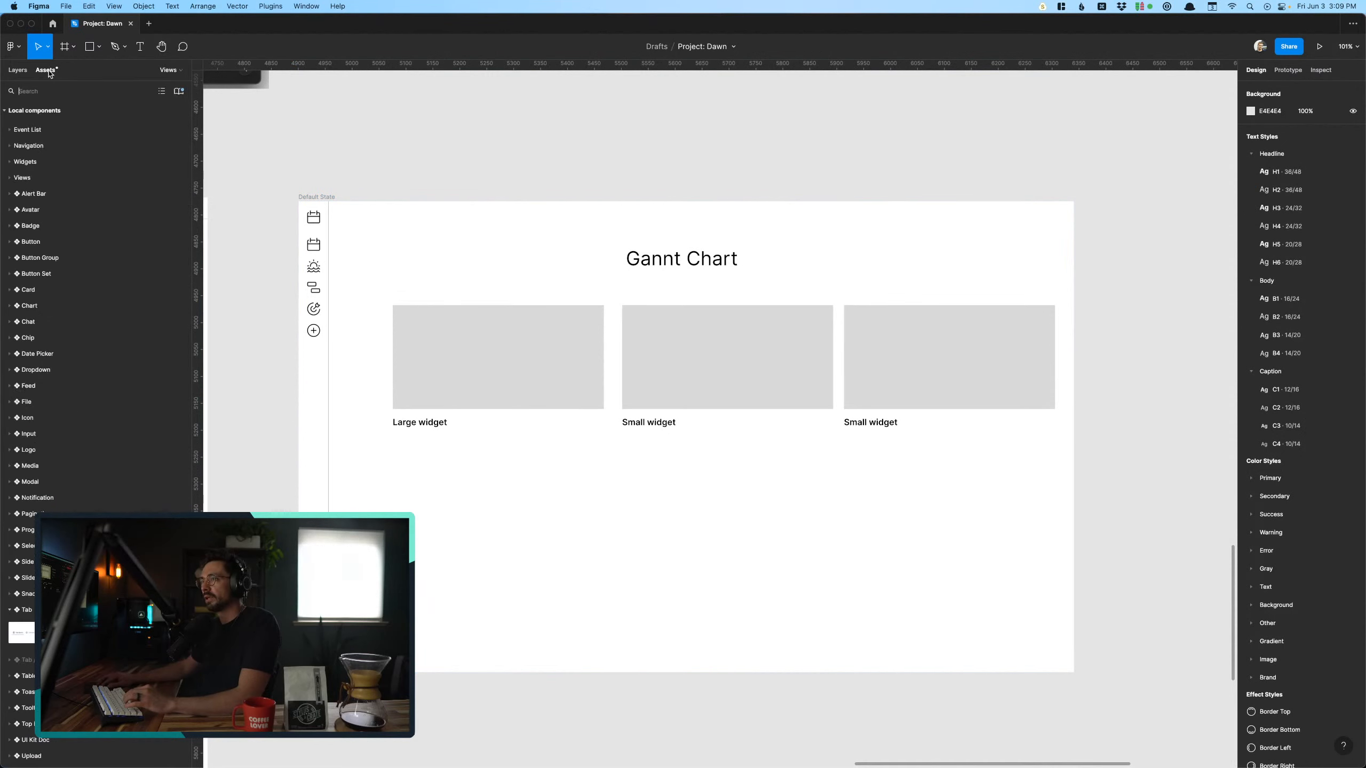
left_click(64, 96)
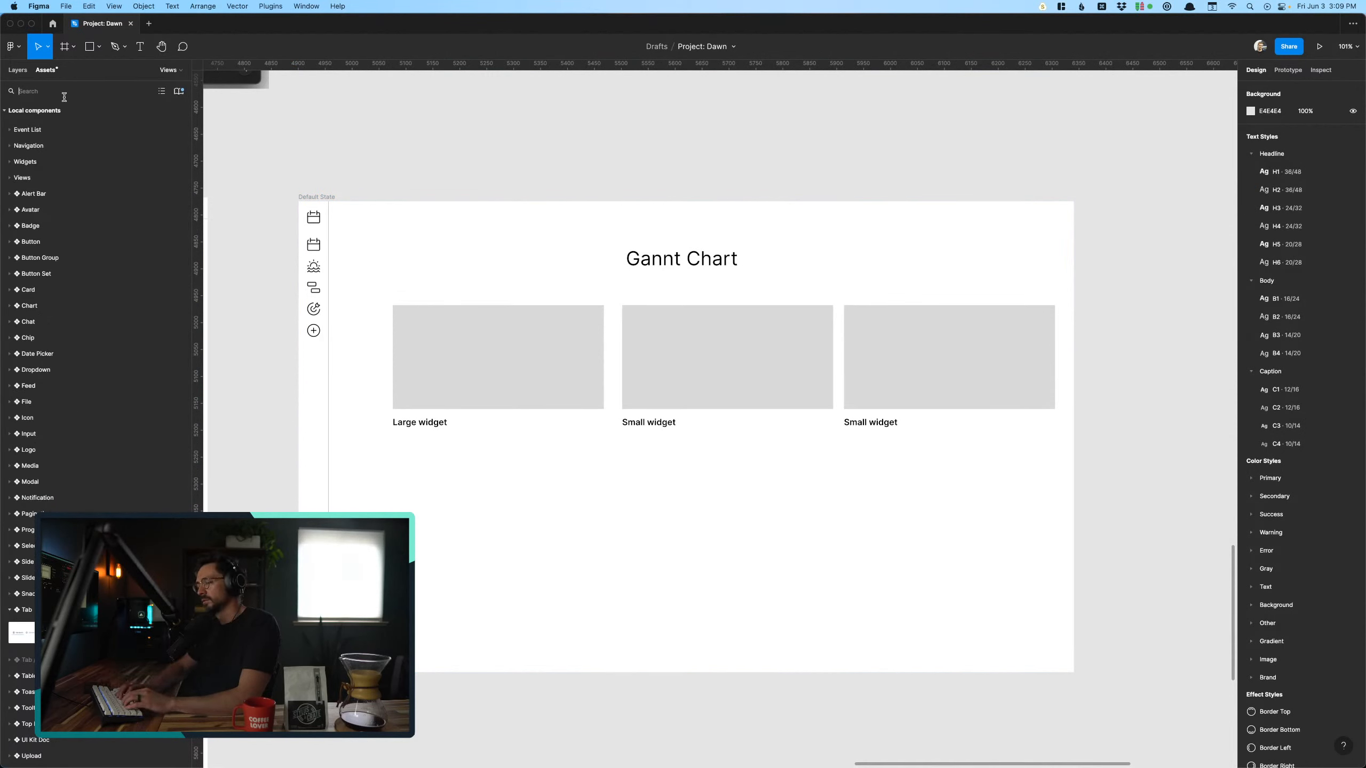
type("link")
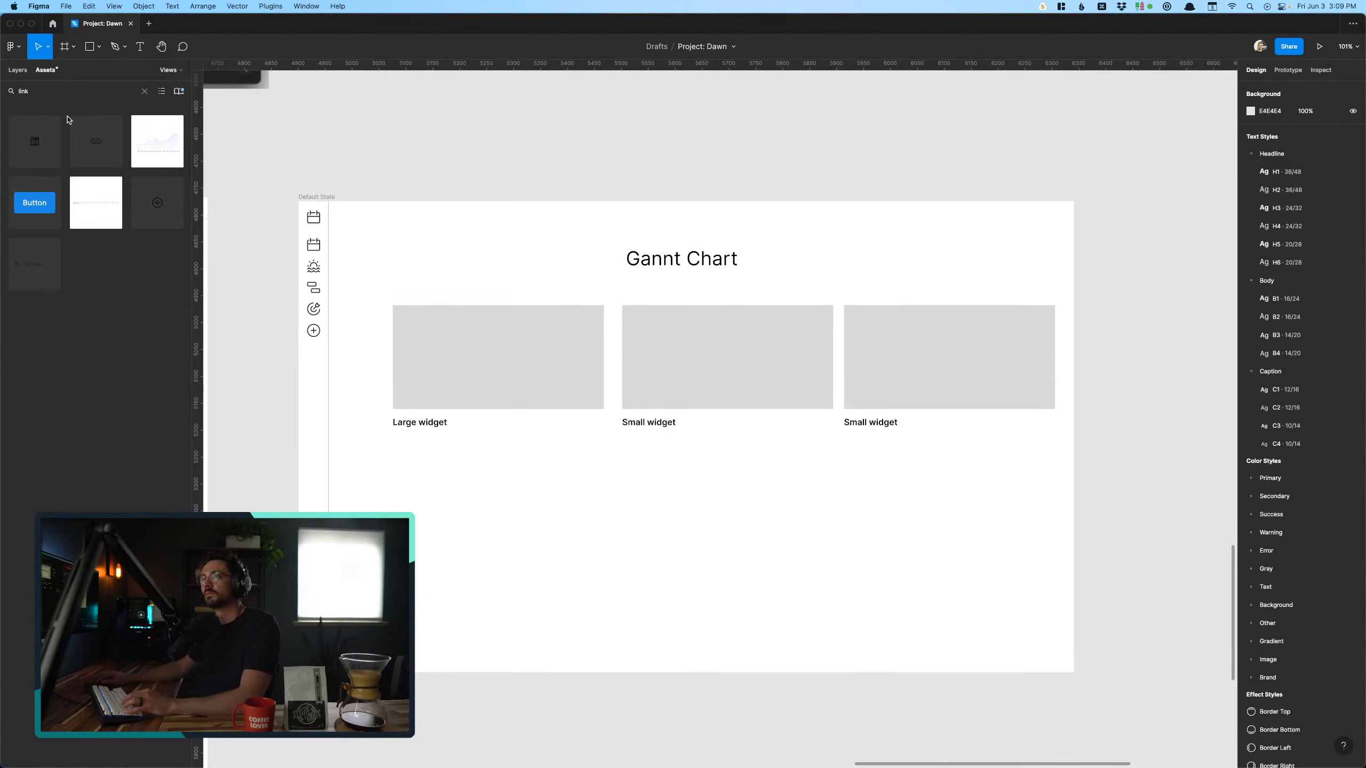
left_click_drag(35, 202, 475, 273)
- Set the new button's Color property to White
left_click(1305, 257)
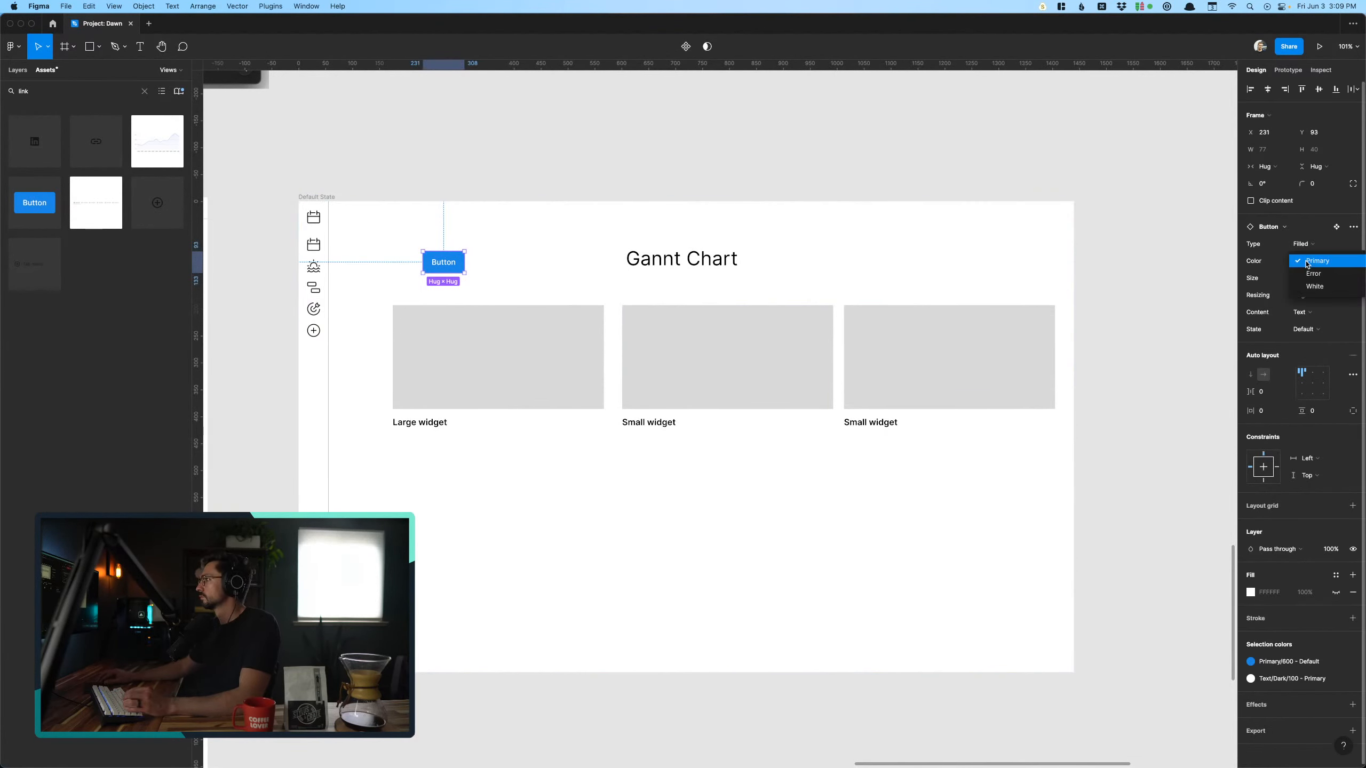
left_click(1308, 280)
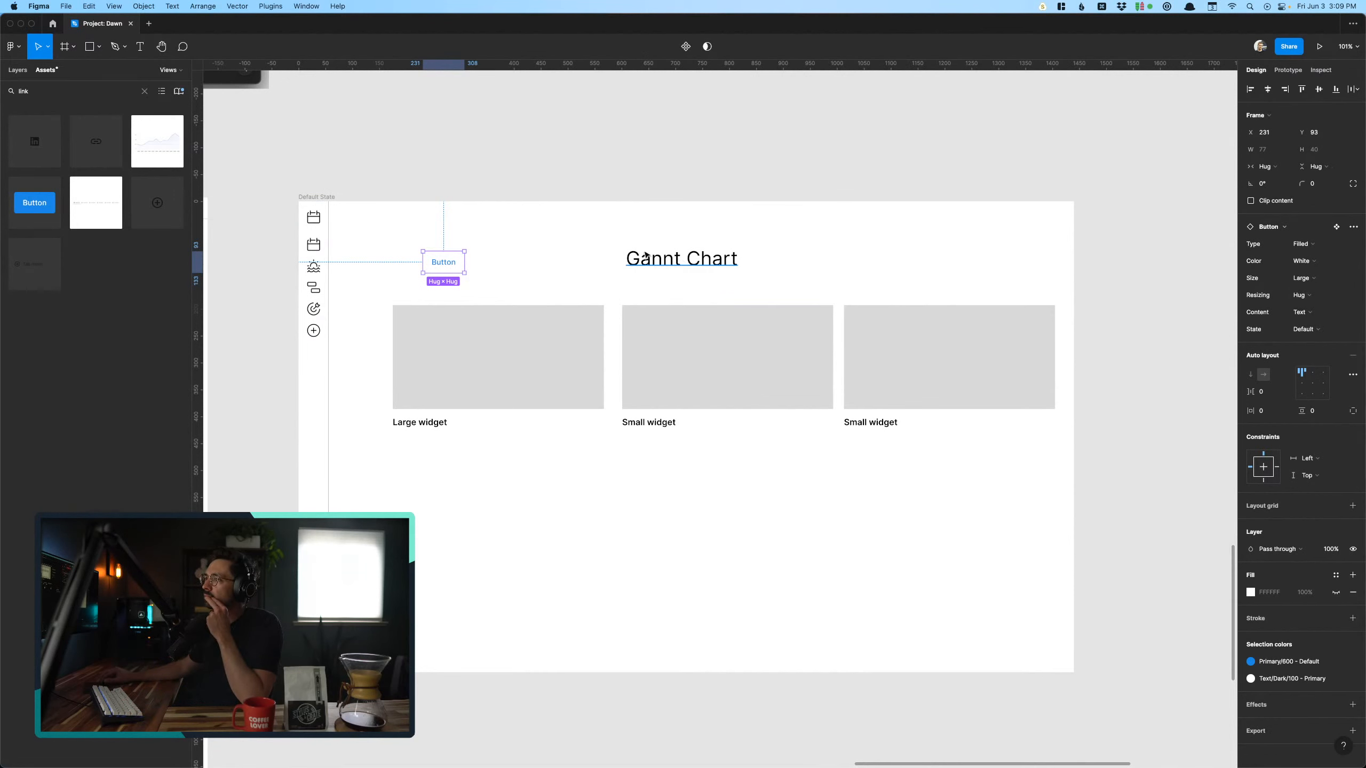
left_click(450, 247)
scroll(504, 249, "up", 5)
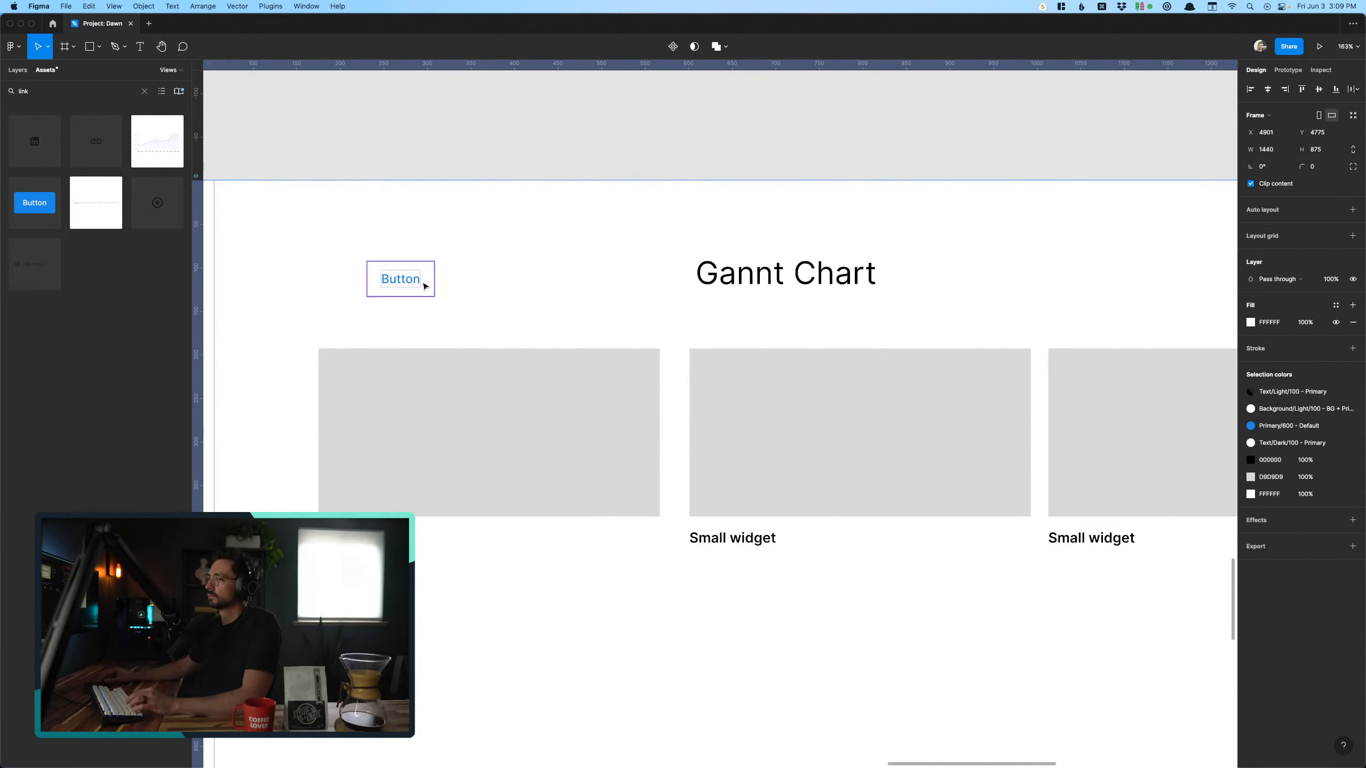
- Change the Content property of the button beside the Gannt Chart heading to Text & Left Icon
left_click(733, 285)
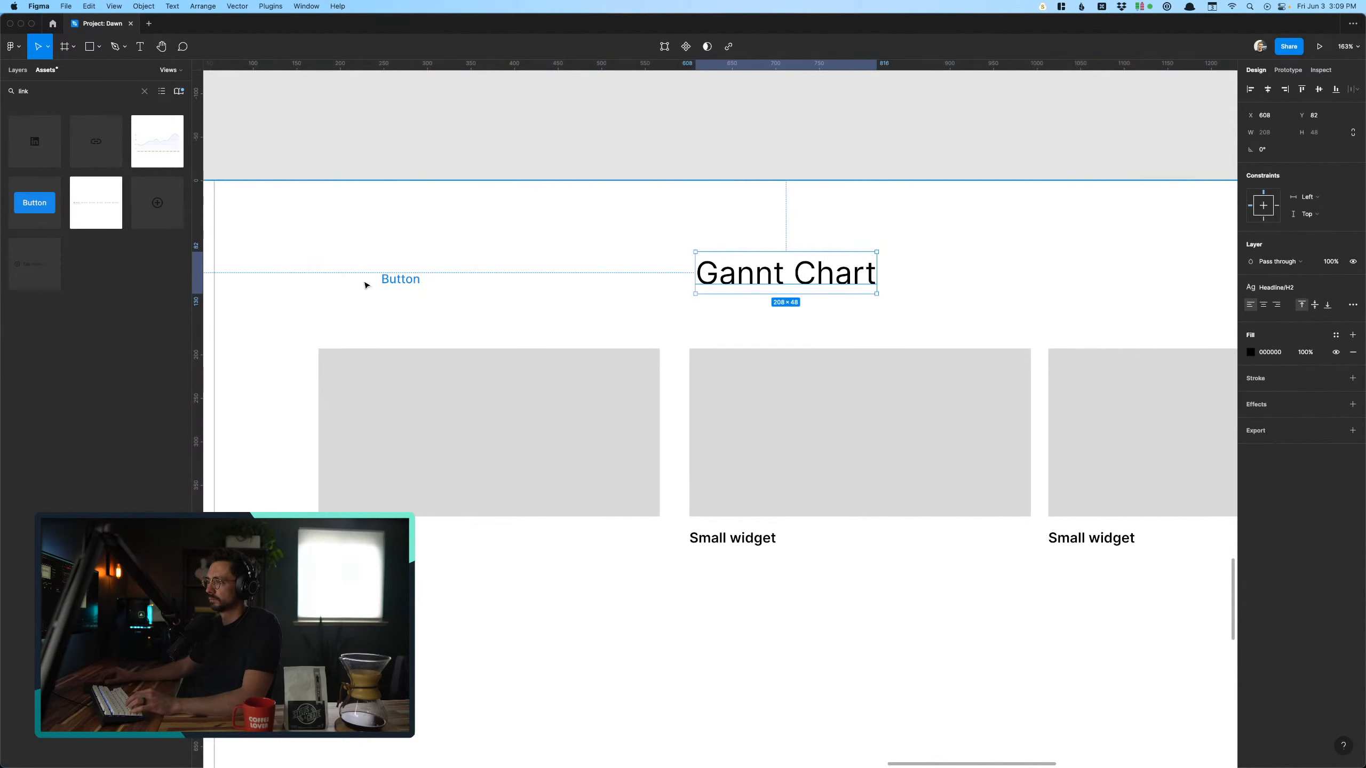
left_click(394, 284)
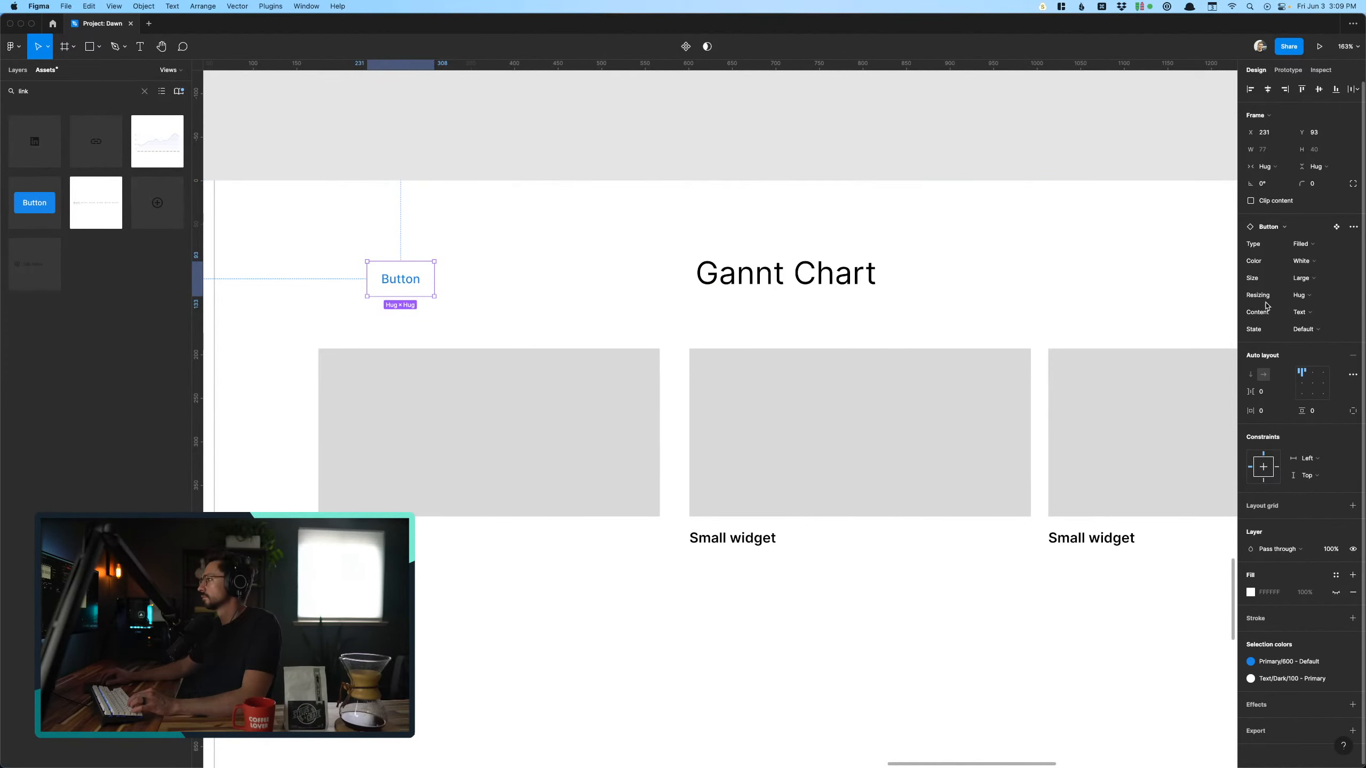
left_click(1300, 315)
left_click(1305, 326)
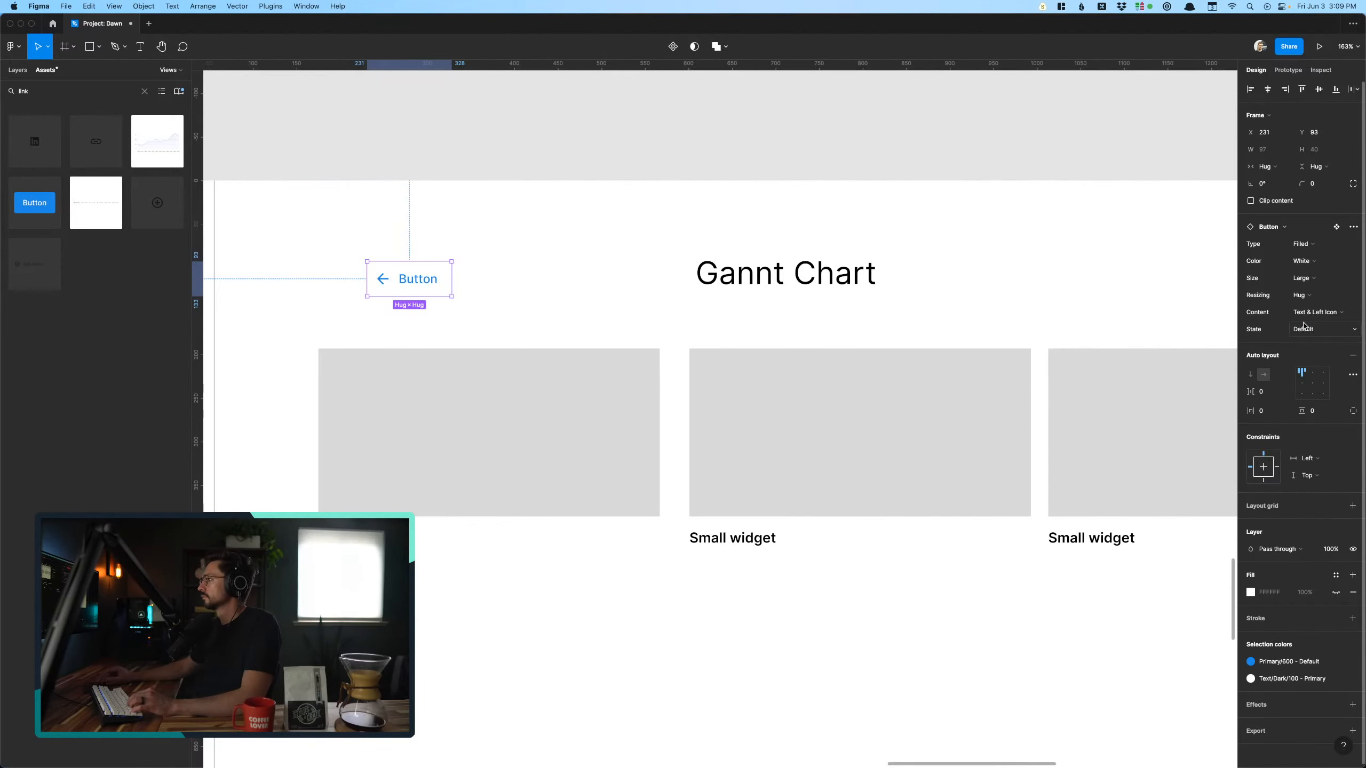
left_click(429, 130)
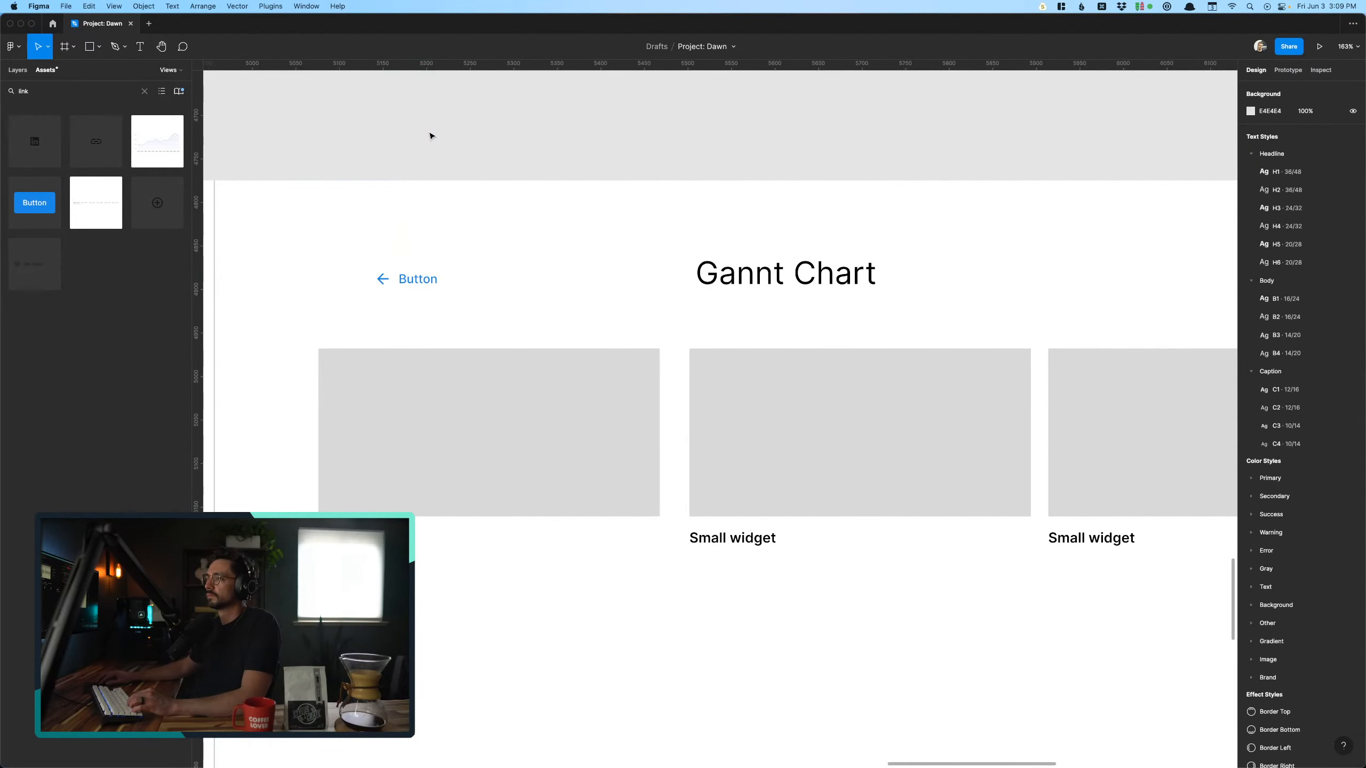
- Relabel the button beside the Gannt Chart heading as "Back"
double_click(422, 280)
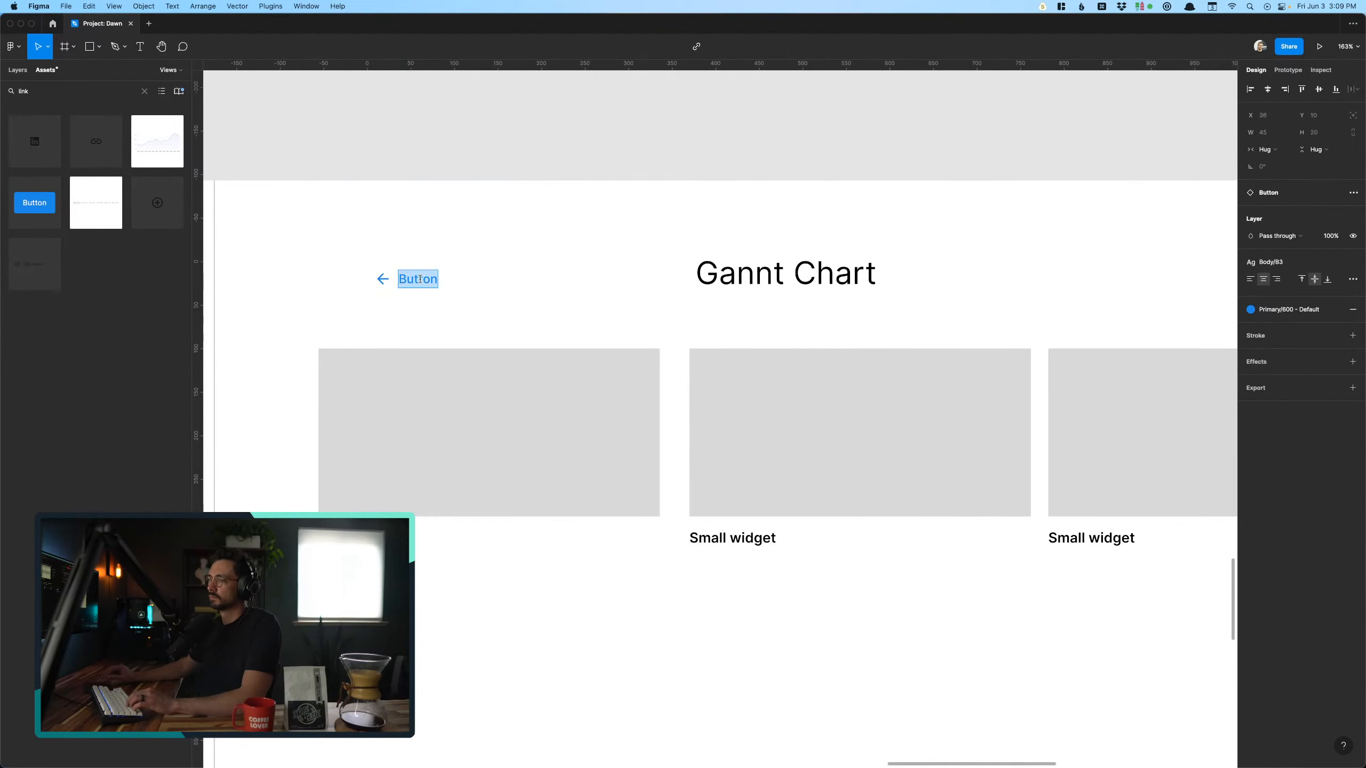
type("Back")
left_click(464, 122)
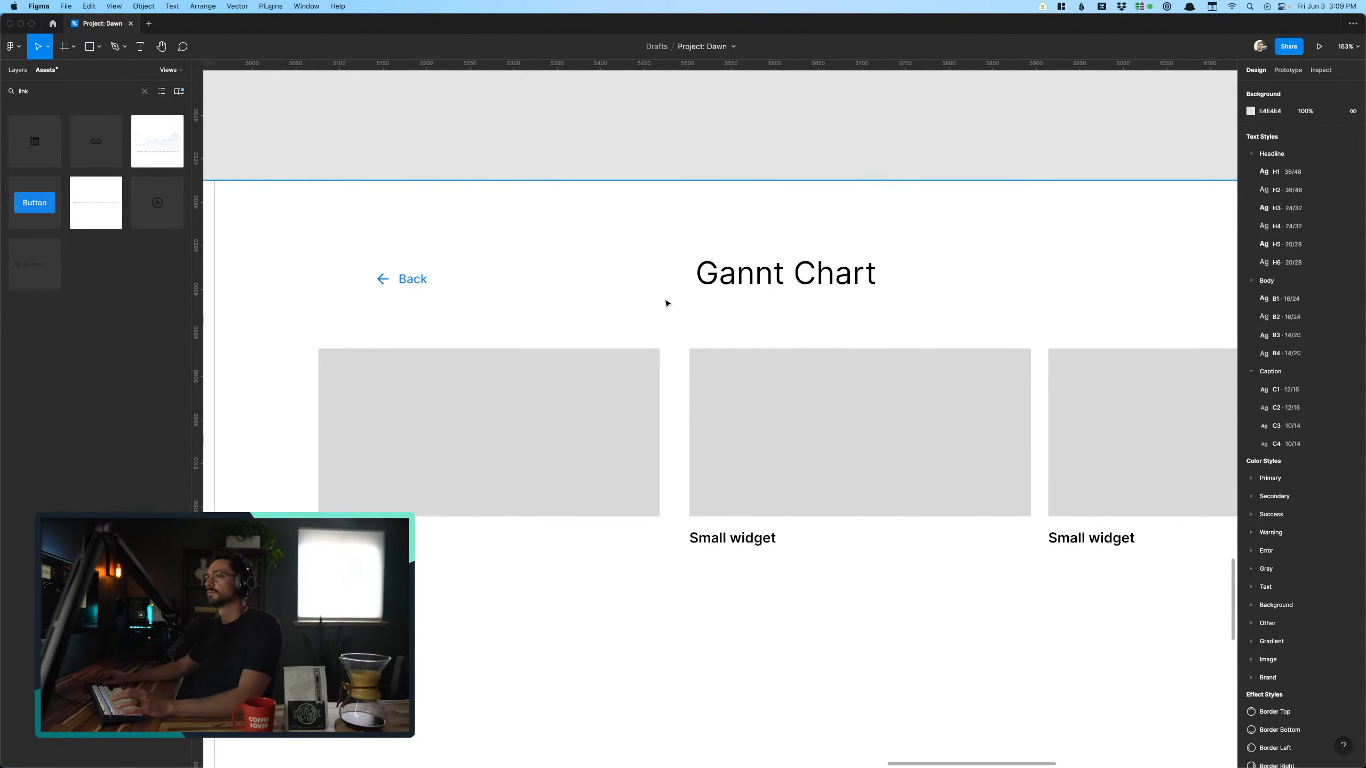
- Move the Back button above the large widget placeholder's left edge, to about X 169, Y 101
left_click(705, 281)
left_click_drag(417, 279, 362, 286)
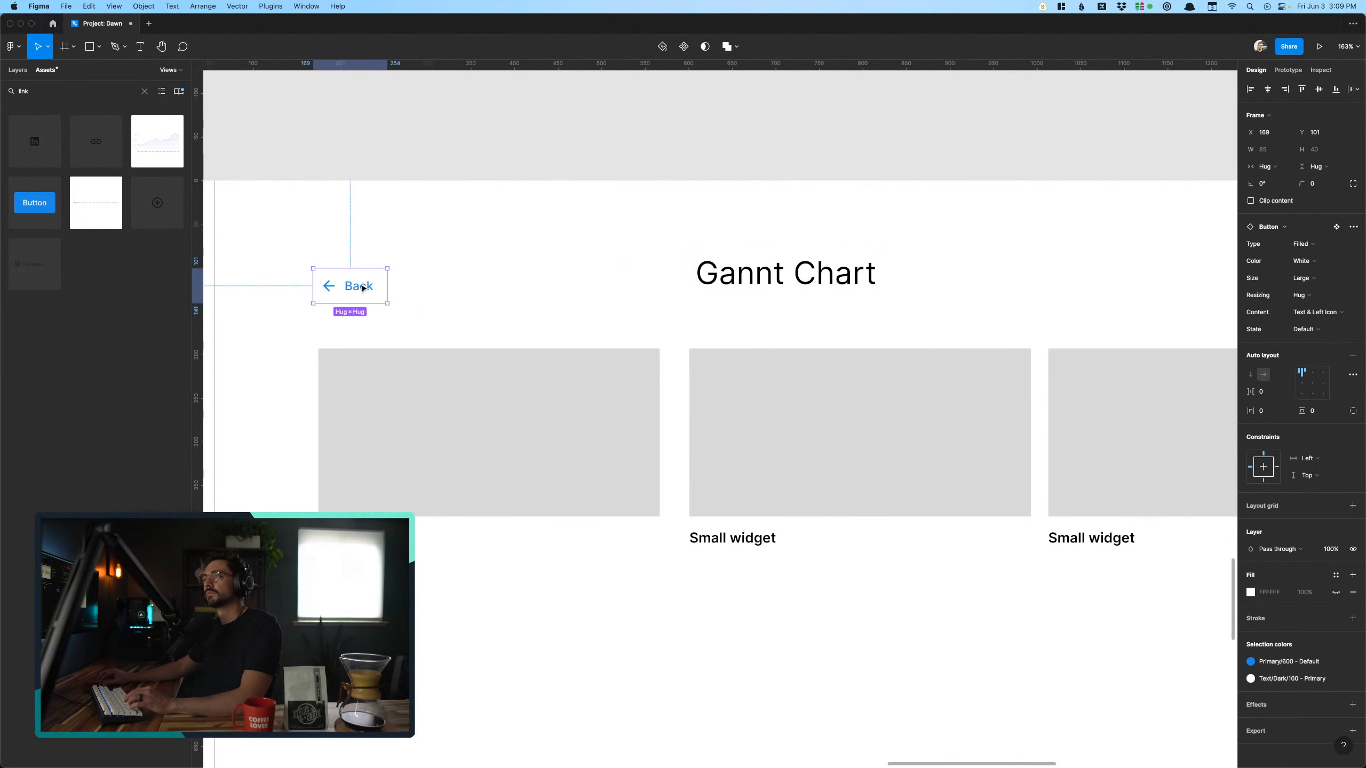
left_click(470, 189)
scroll(482, 147, "right", 1)
scroll(482, 147, "down", 4)
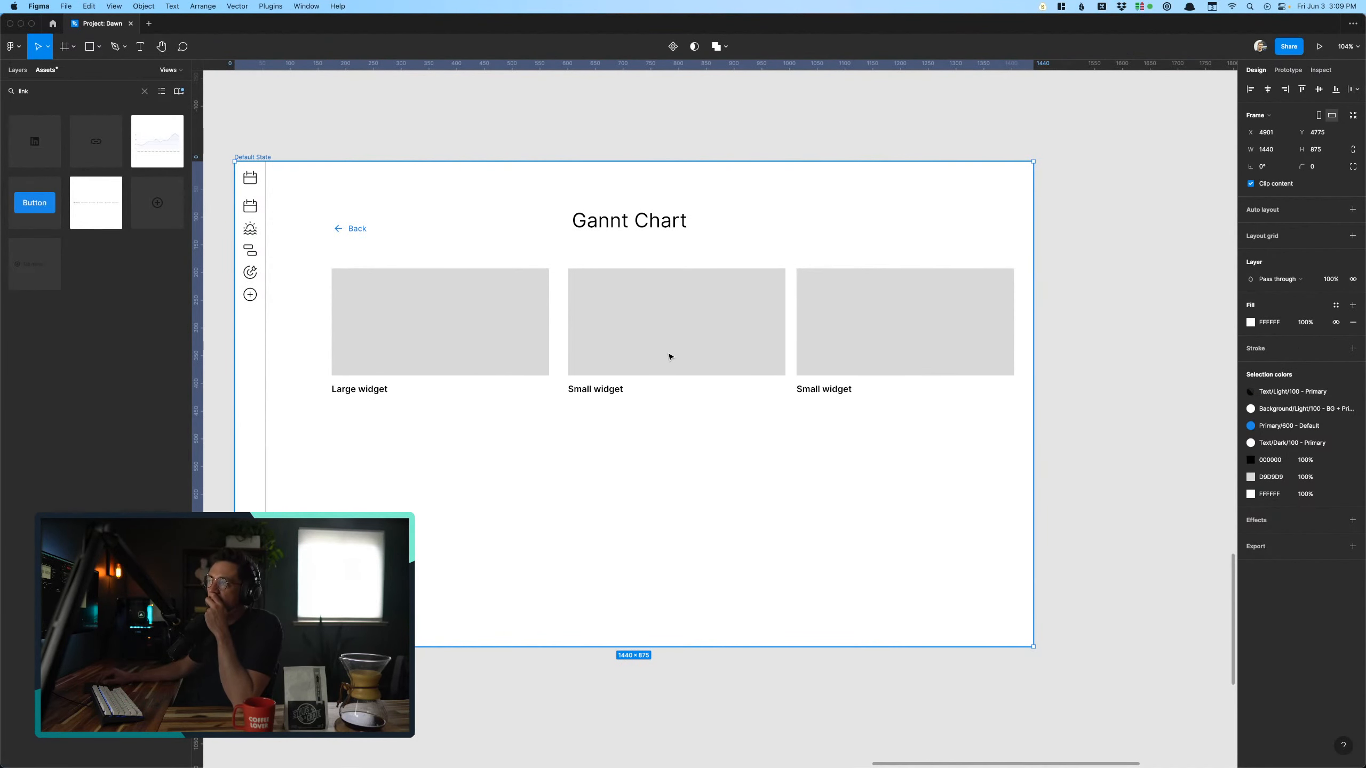
- Compare the Gannt Chart screen with the Add widgets gallery that leads into it
left_click(552, 378)
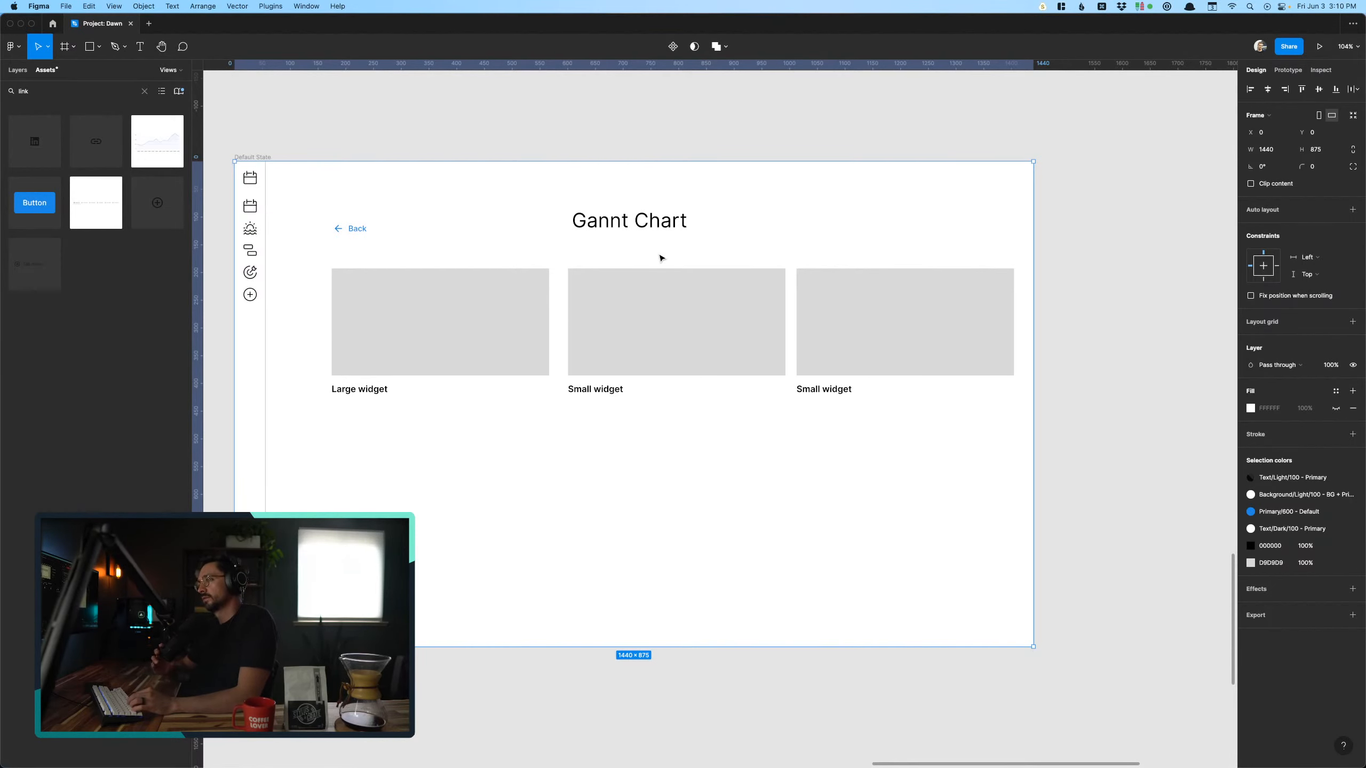
scroll(661, 259, "left", 10)
scroll(661, 258, "left", 15)
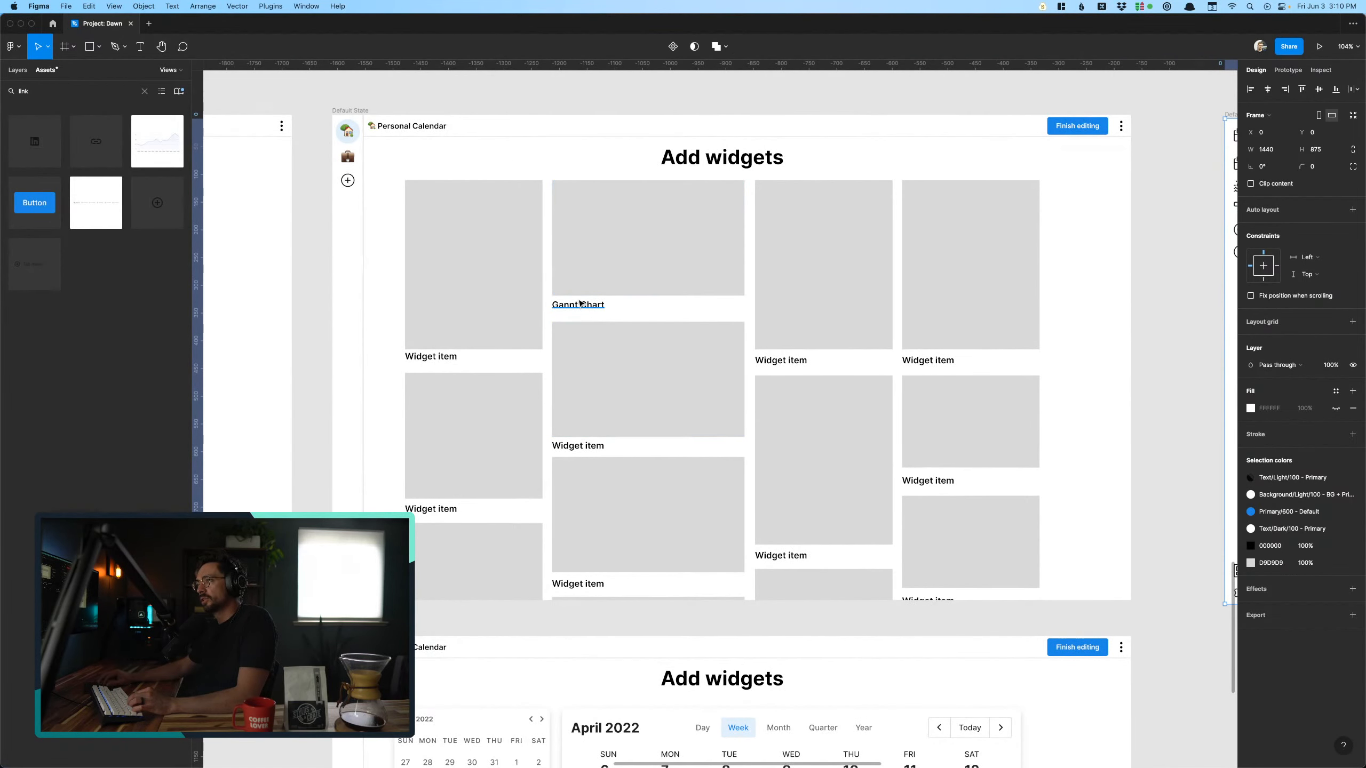
scroll(581, 303, "right", 8)
scroll(581, 303, "right", 15)
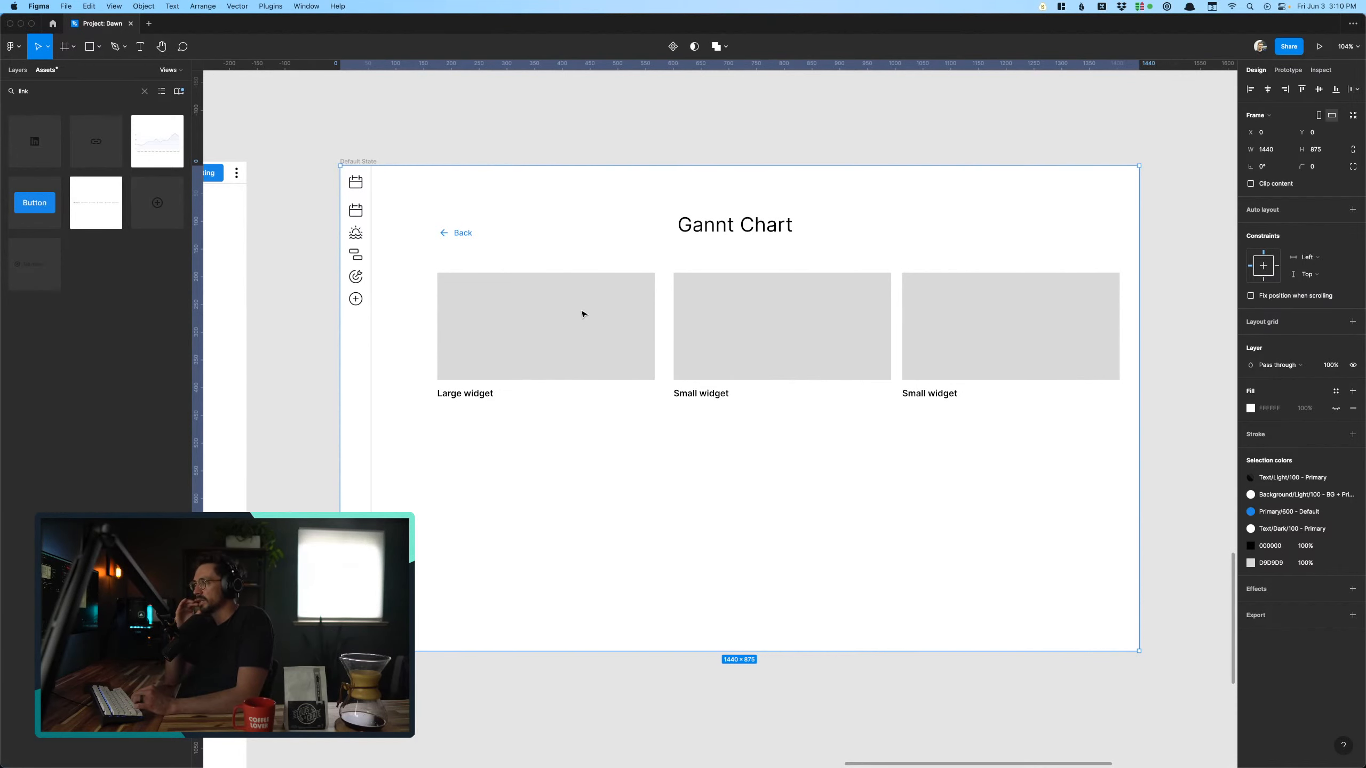
scroll(486, 379, "right", 2)
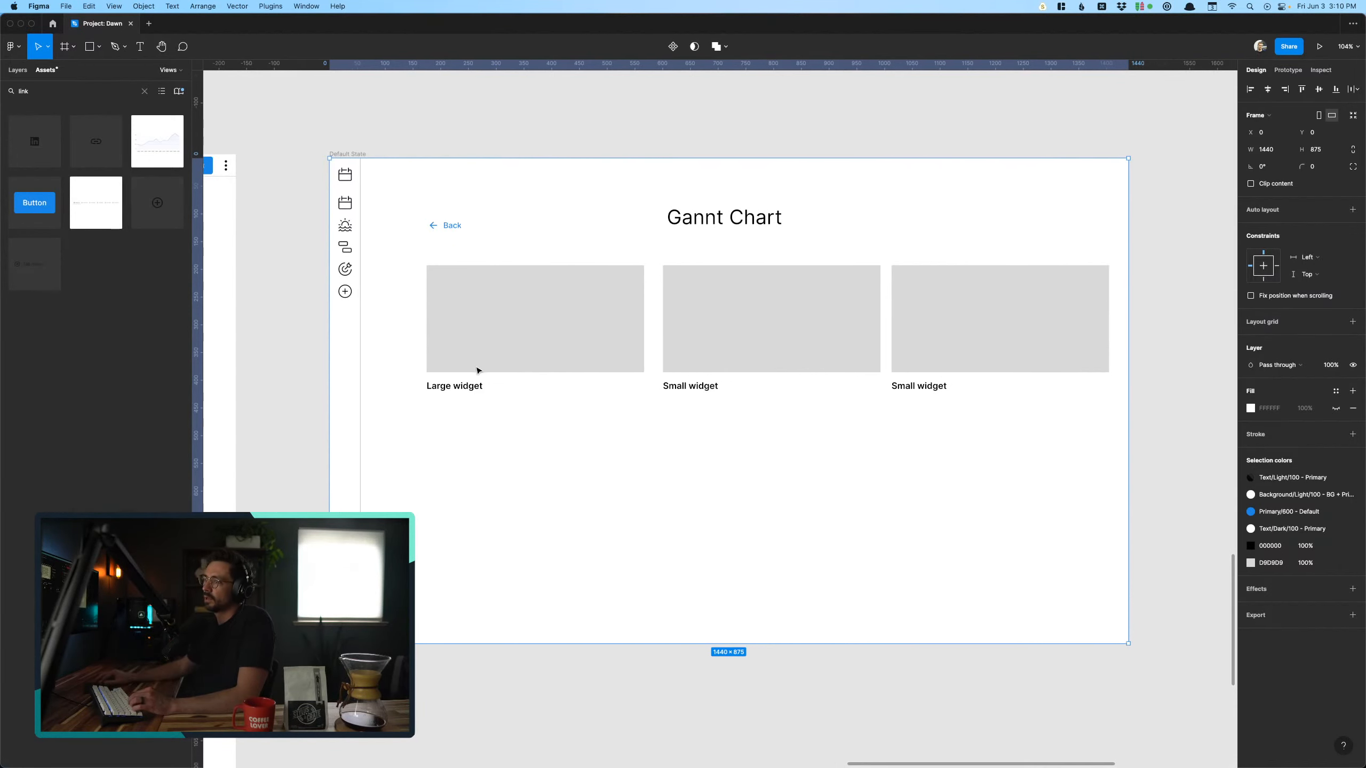
left_click(455, 113)
scroll(455, 113, "right", 1)
scroll(455, 113, "down", 3)
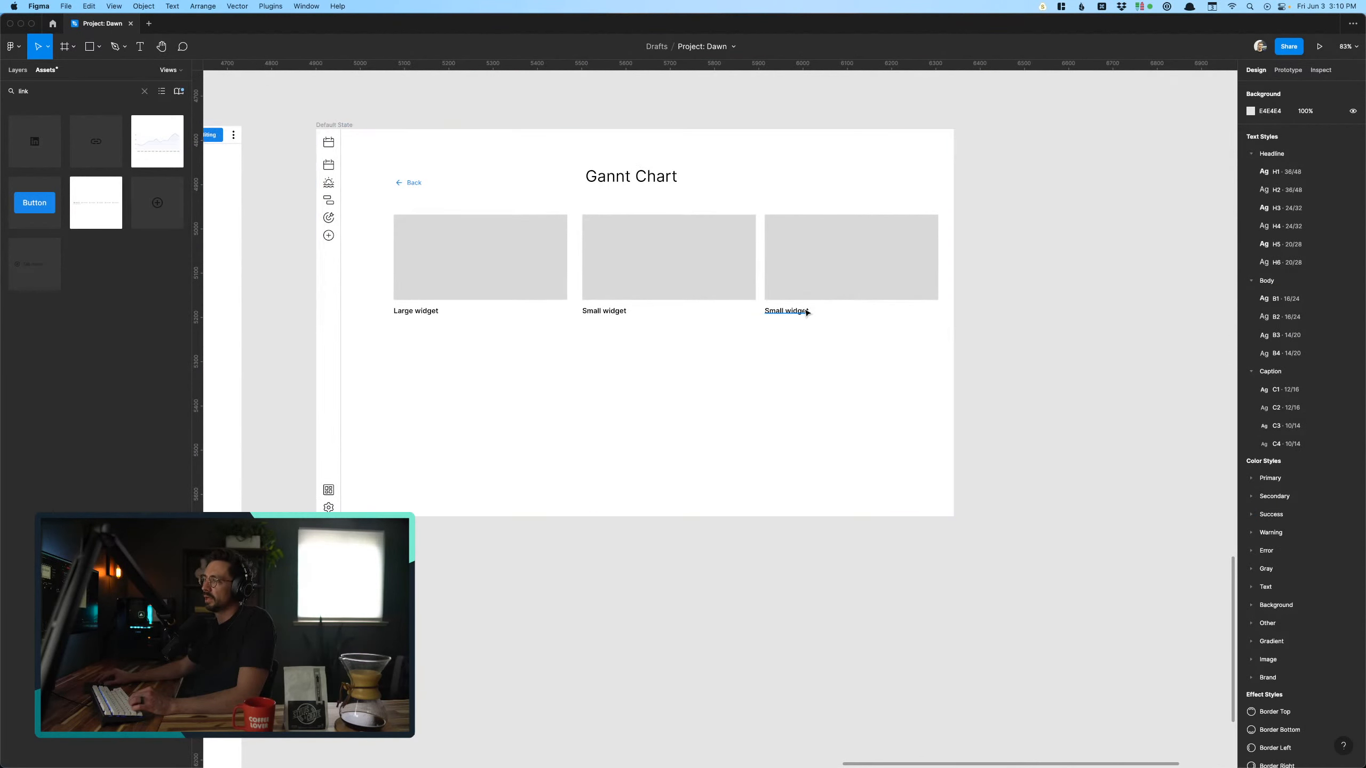
- Duplicate the Gannt Chart frame to its right, at X 6384, Y 4775
scroll(791, 312, "up", 5)
scroll(752, 325, "down", 5)
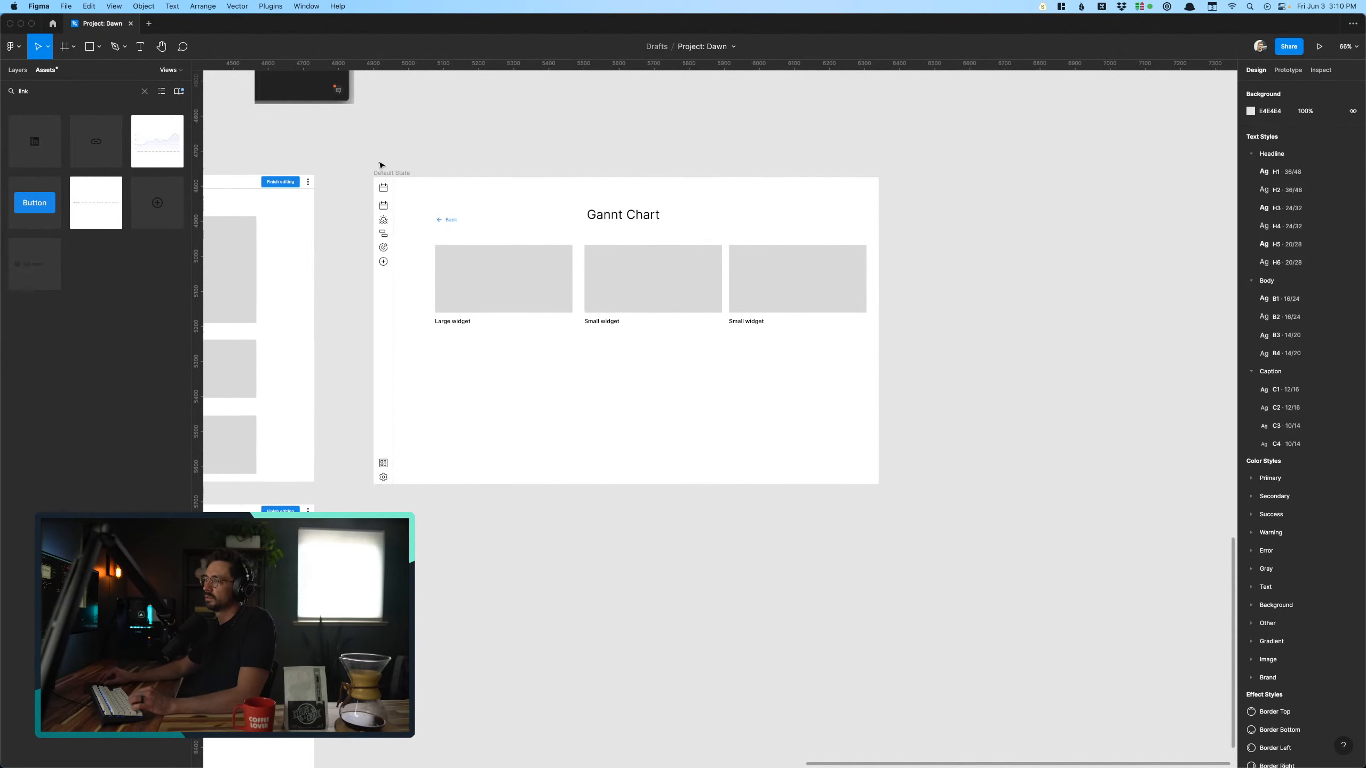
left_click_drag(381, 165, 901, 167)
left_click(963, 168)
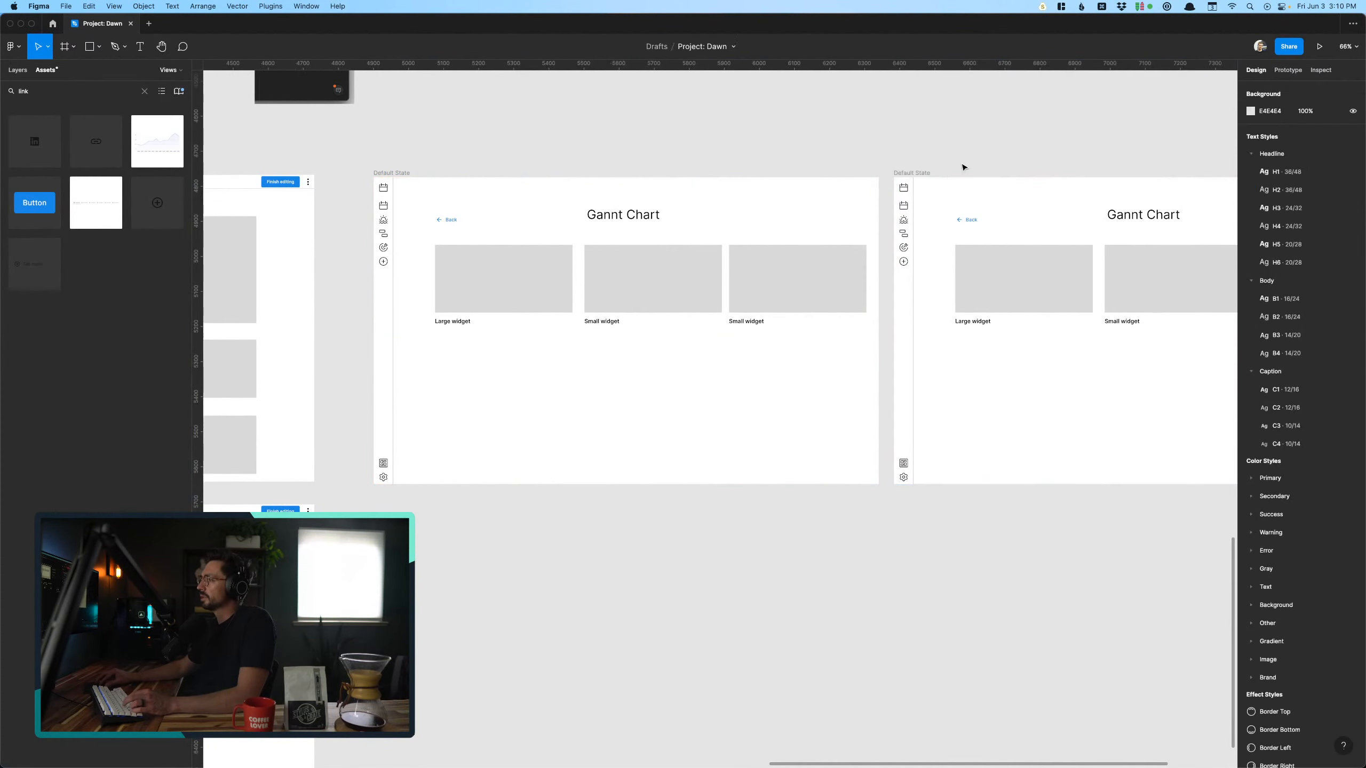
- Delete the Gannt Chart heading and the Back button from the duplicated frame, keeping the widget placeholders
scroll(962, 168, "right", 3)
scroll(962, 168, "up", 3)
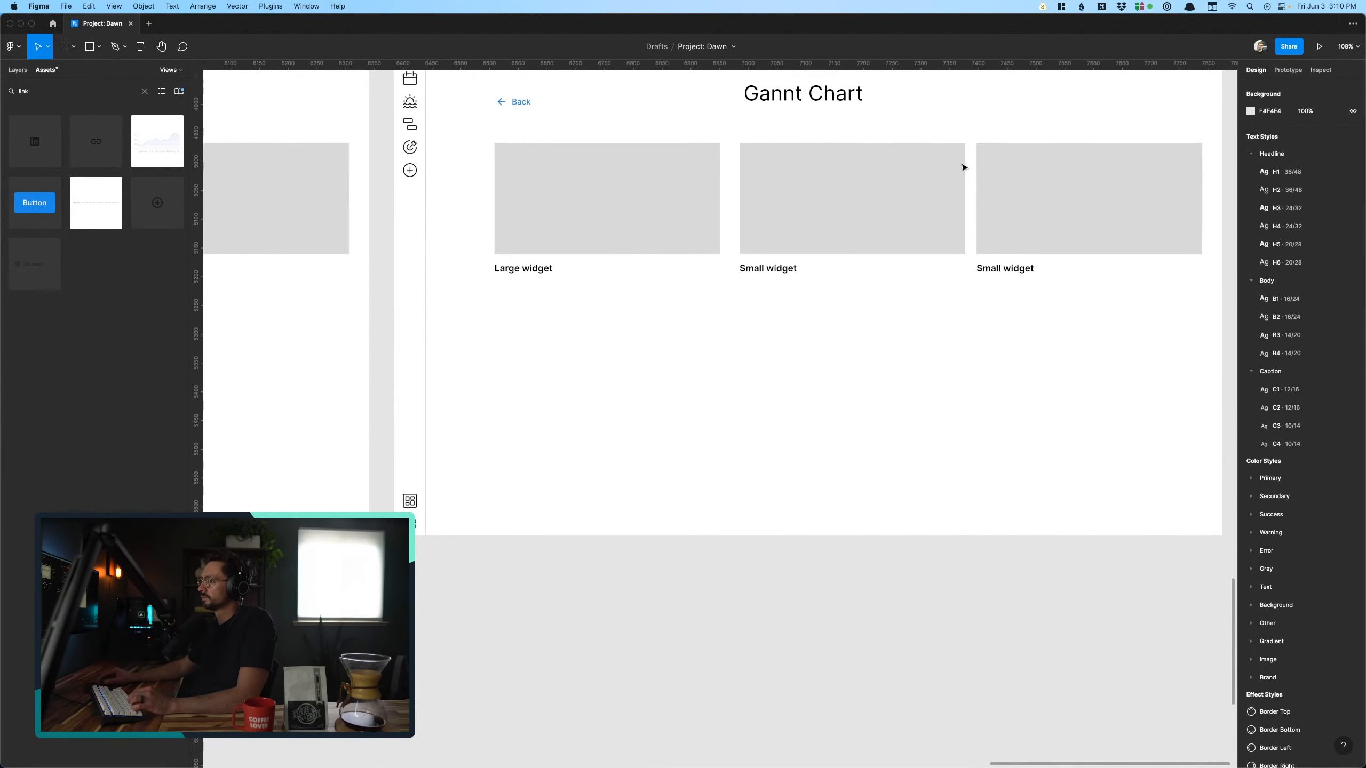
scroll(962, 168, "up", 4)
scroll(962, 168, "right", 2)
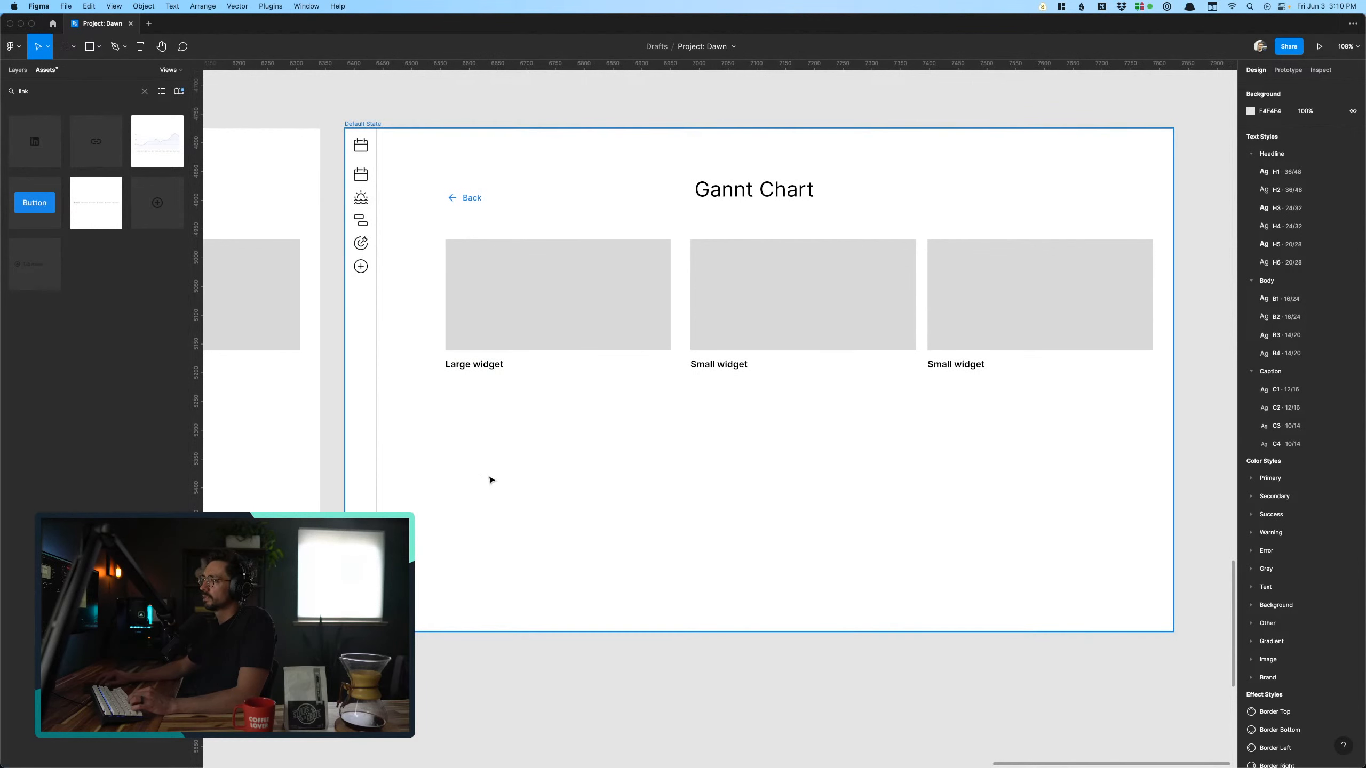
left_click(458, 330)
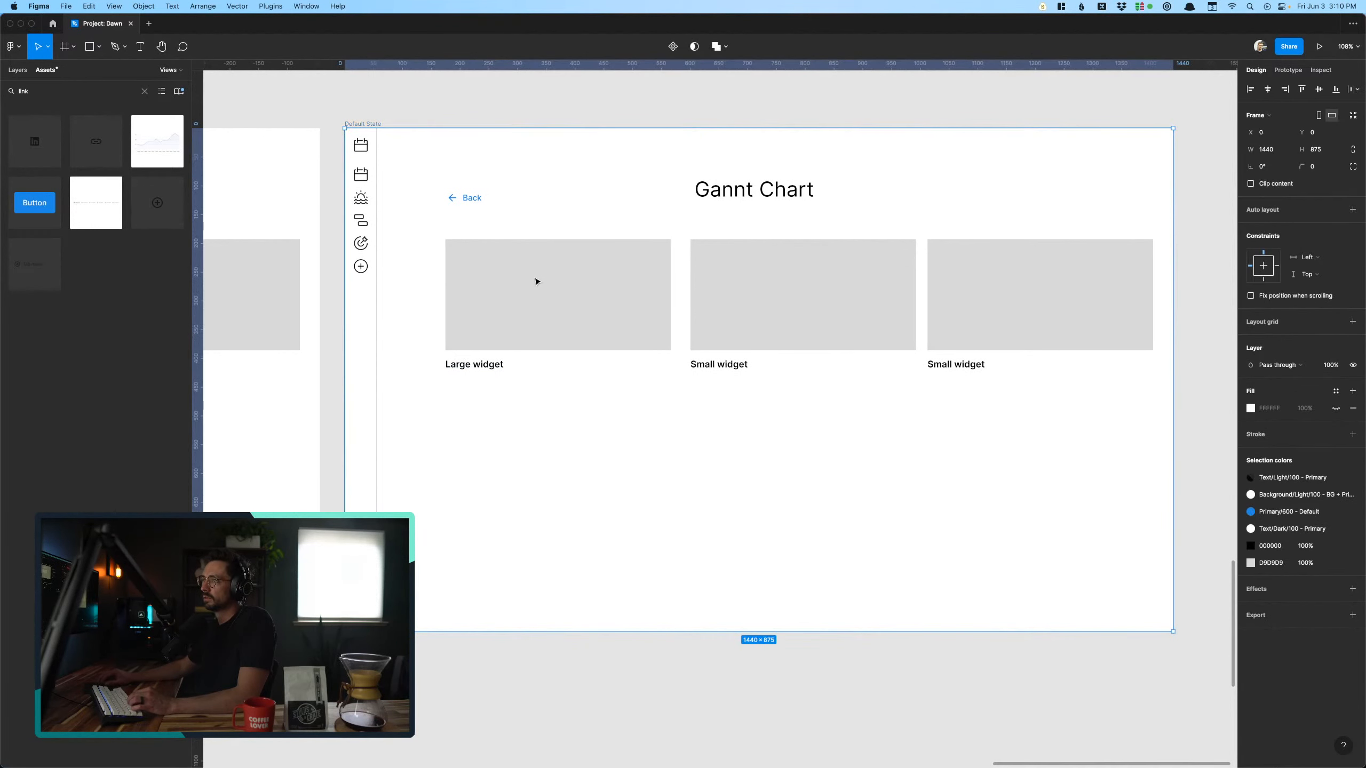
left_click(758, 192)
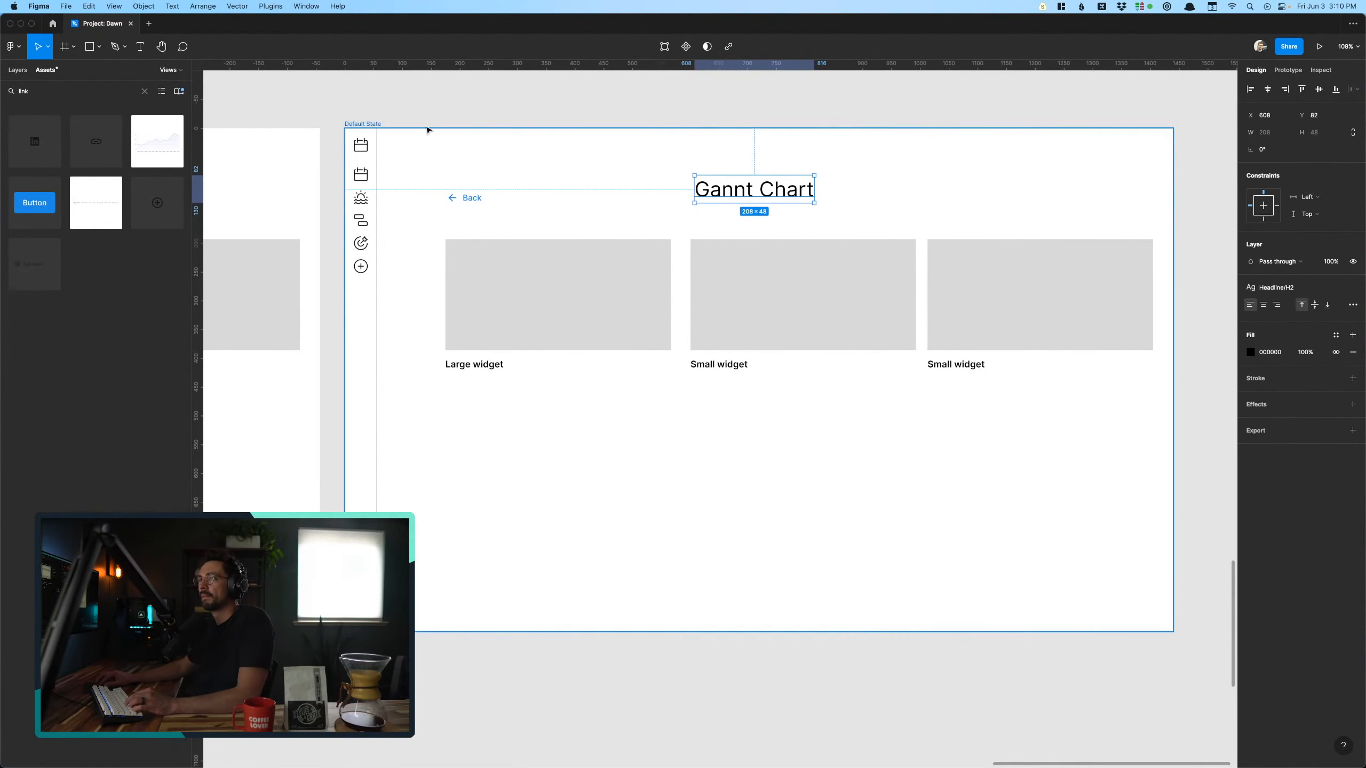
left_click(540, 214)
left_click(734, 203)
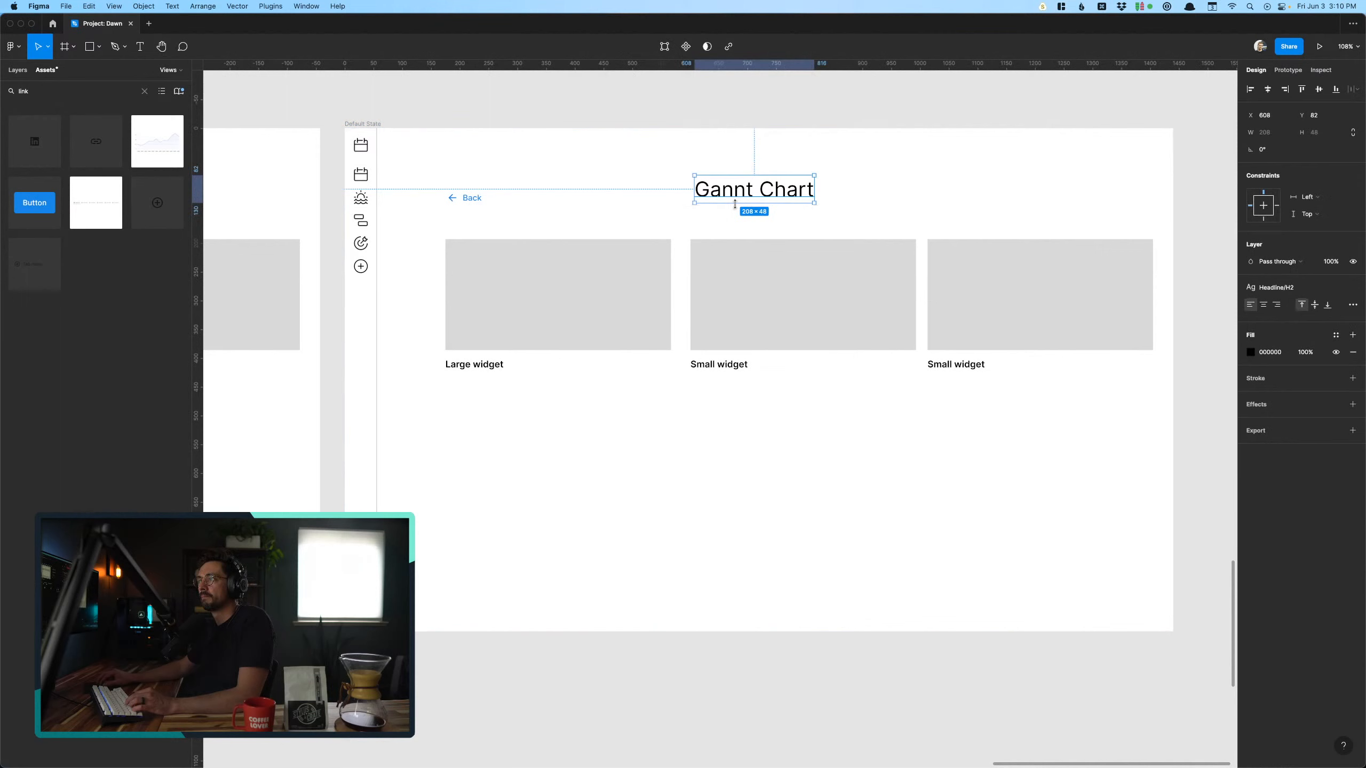
left_click(476, 198)
left_click(559, 280, "shift")
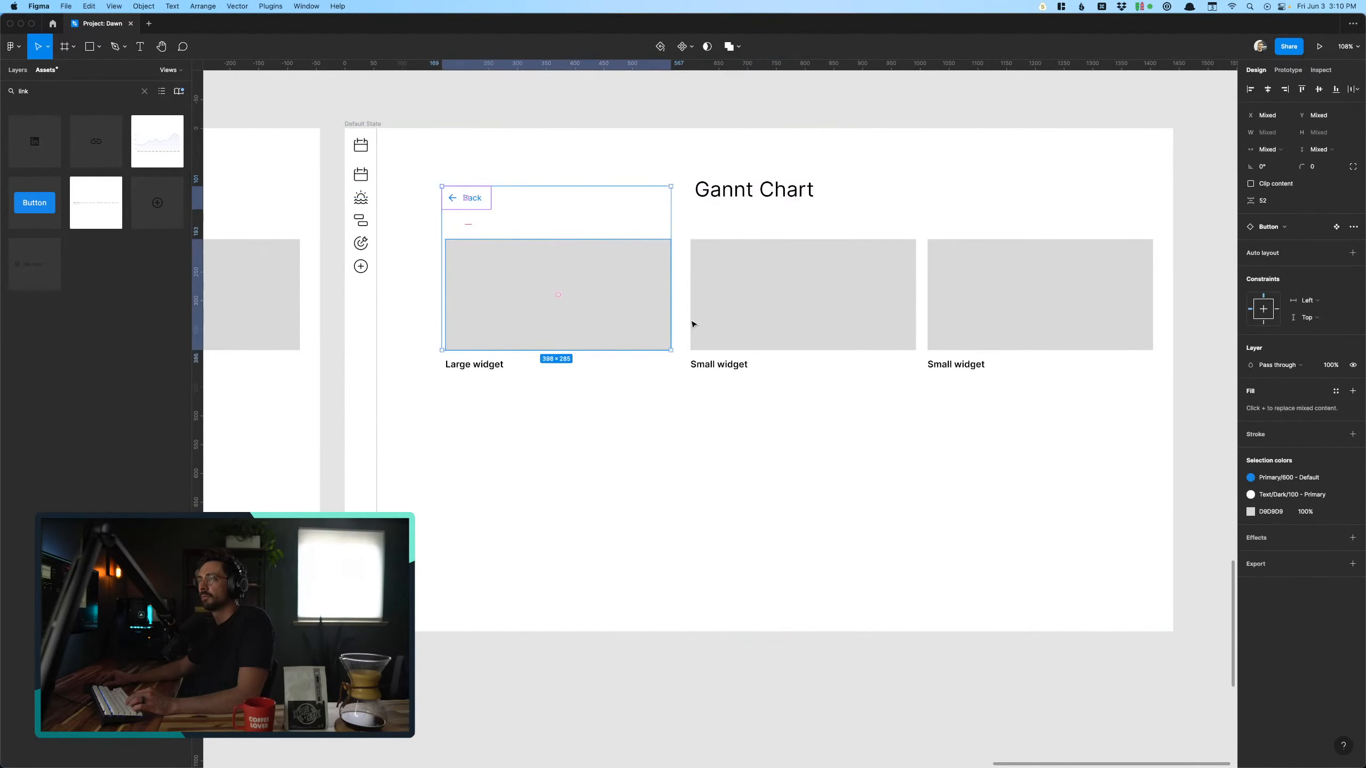
left_click(779, 191)
left_click(471, 199, "shift")
key("Escape")
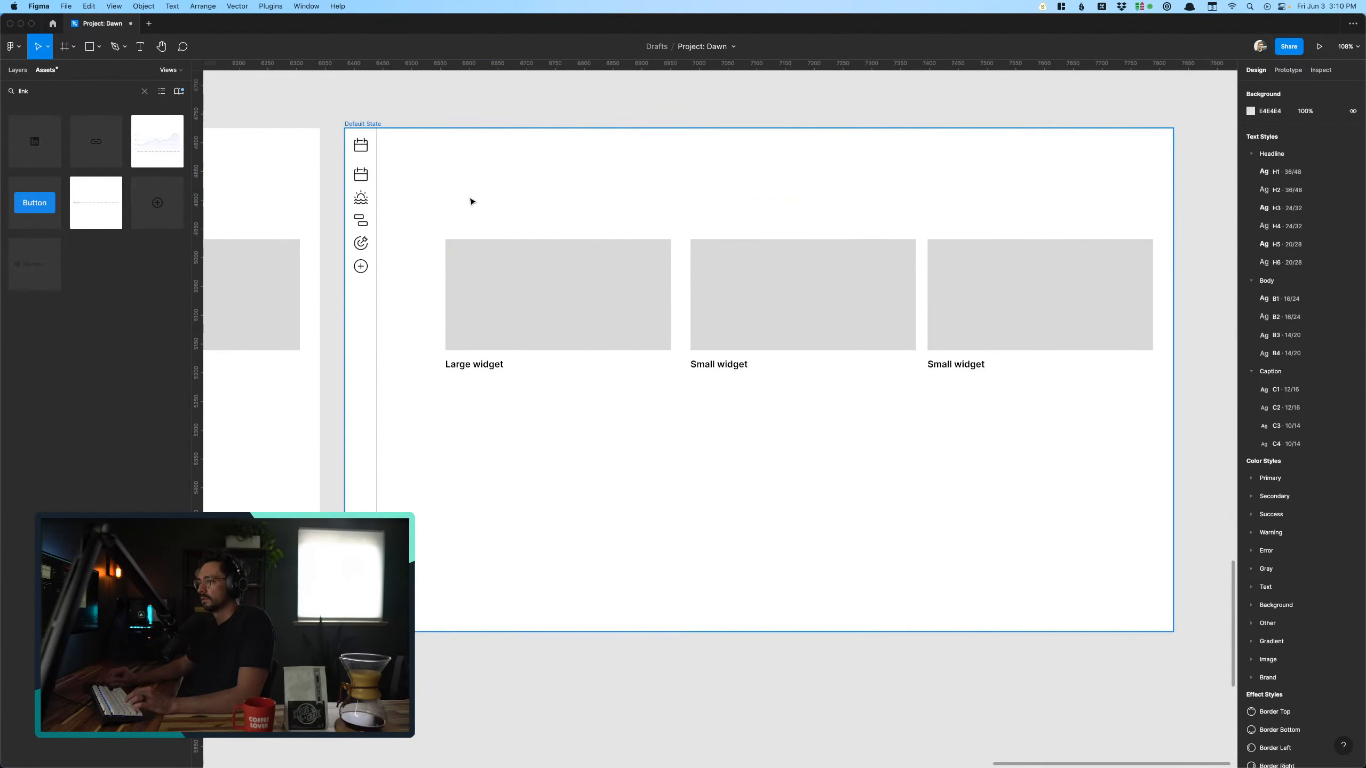
- Delete the large widget and the rightmost small widget, including their labels, from the duplicated frame
left_click(750, 320)
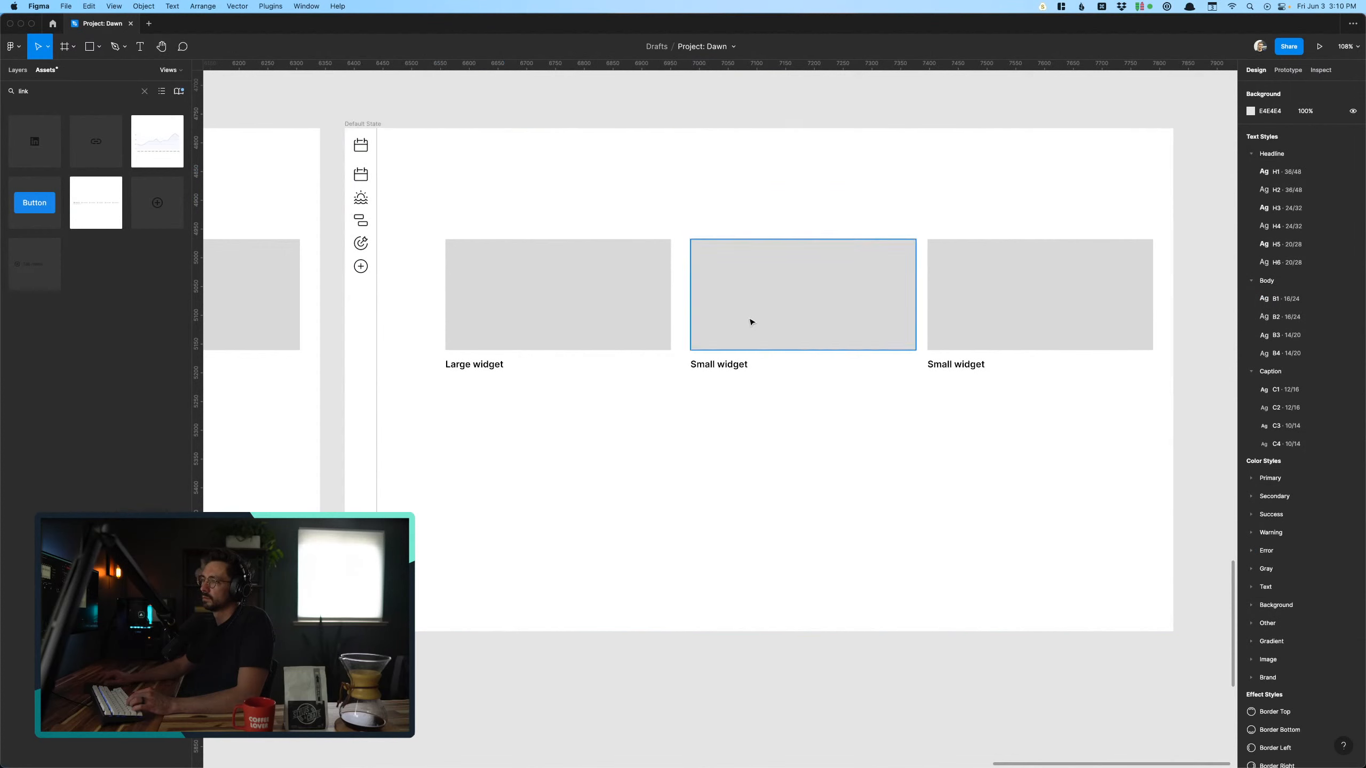
left_click(487, 364)
key("Escape")
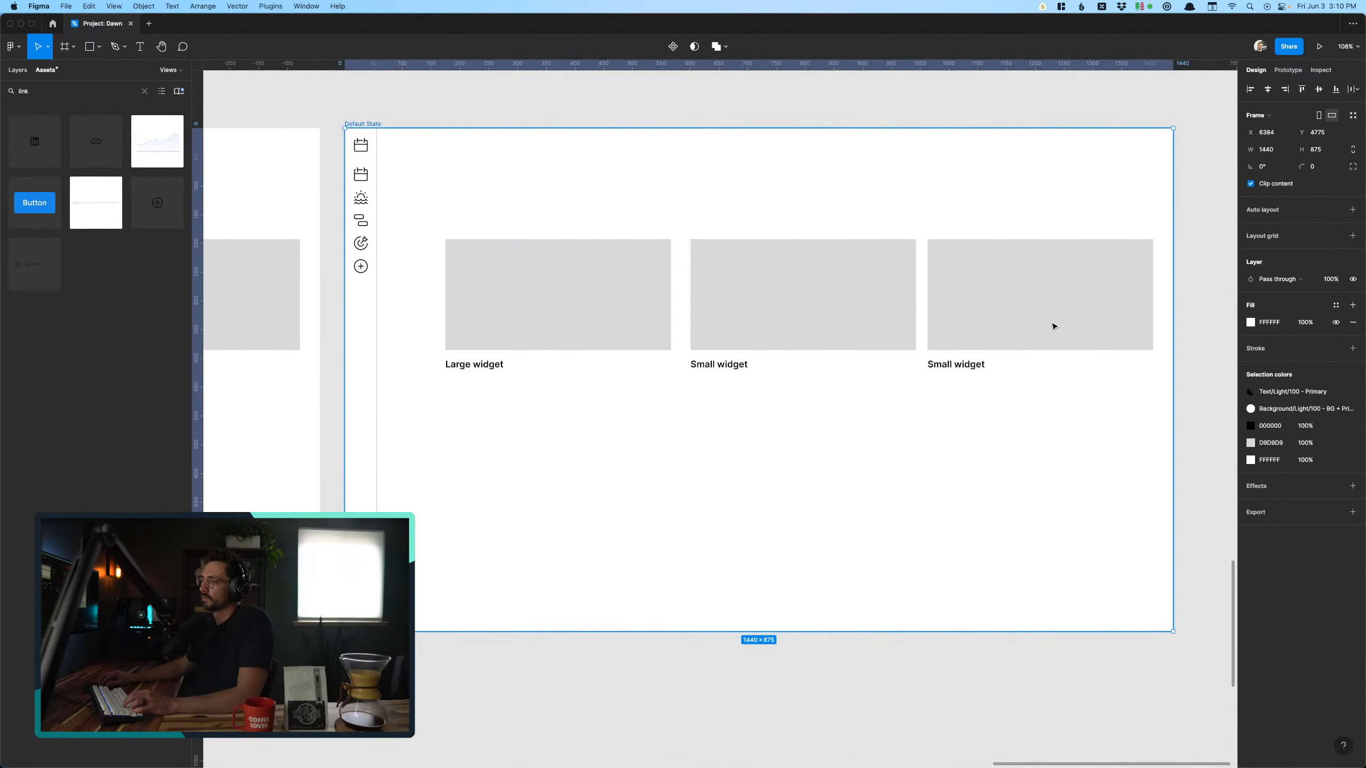
left_click(1005, 340)
left_click(964, 368, "shift")
left_click(571, 340, "shift")
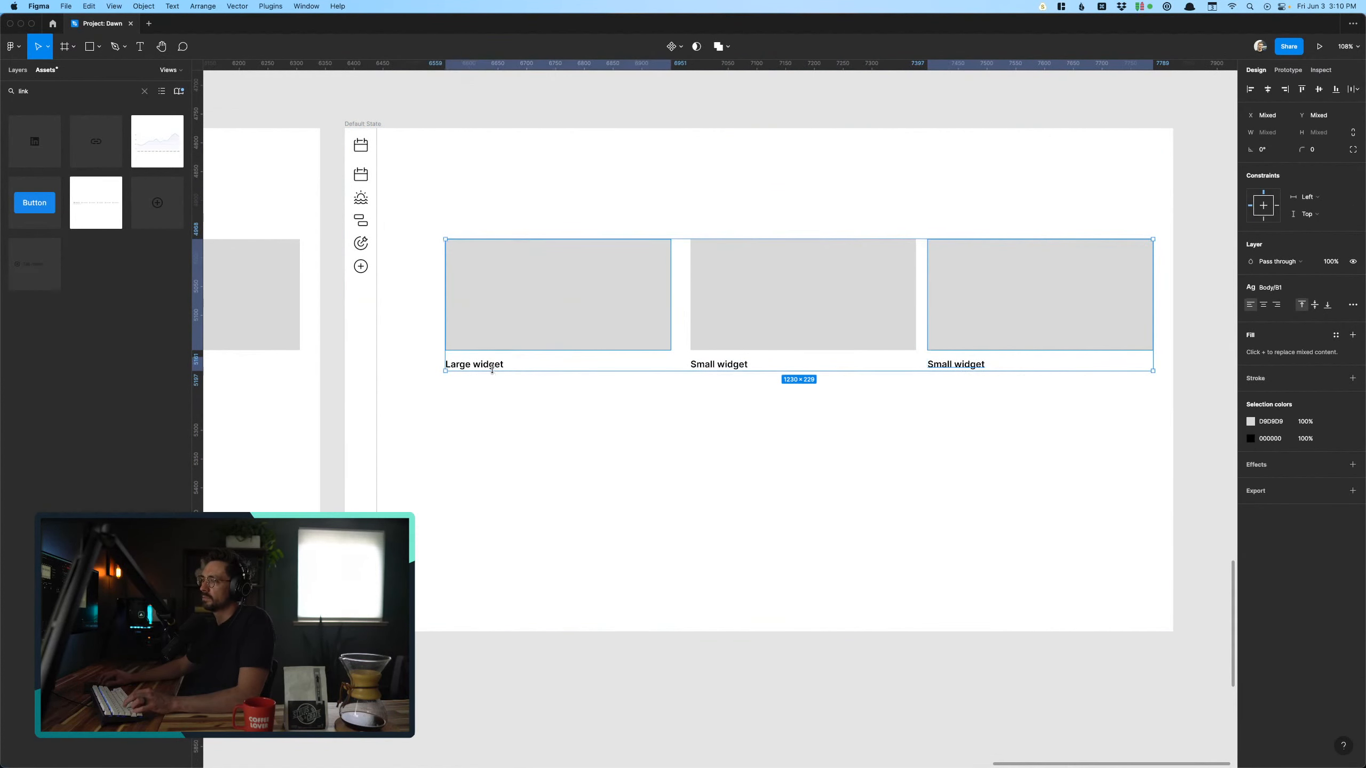
key("Delete")
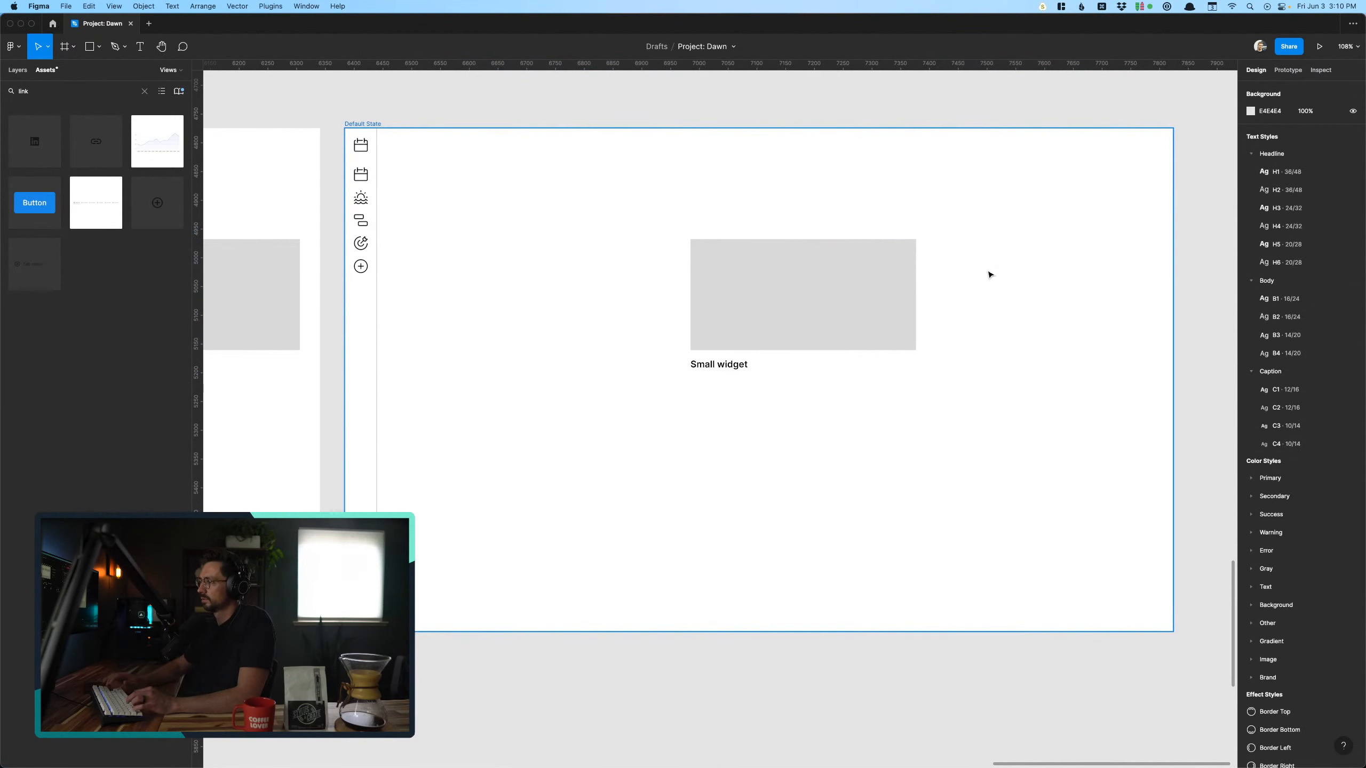
- Wrap the remaining small widget placeholder and its label in a frame of their own and select it
left_click(726, 339)
left_click(717, 367, "shift")
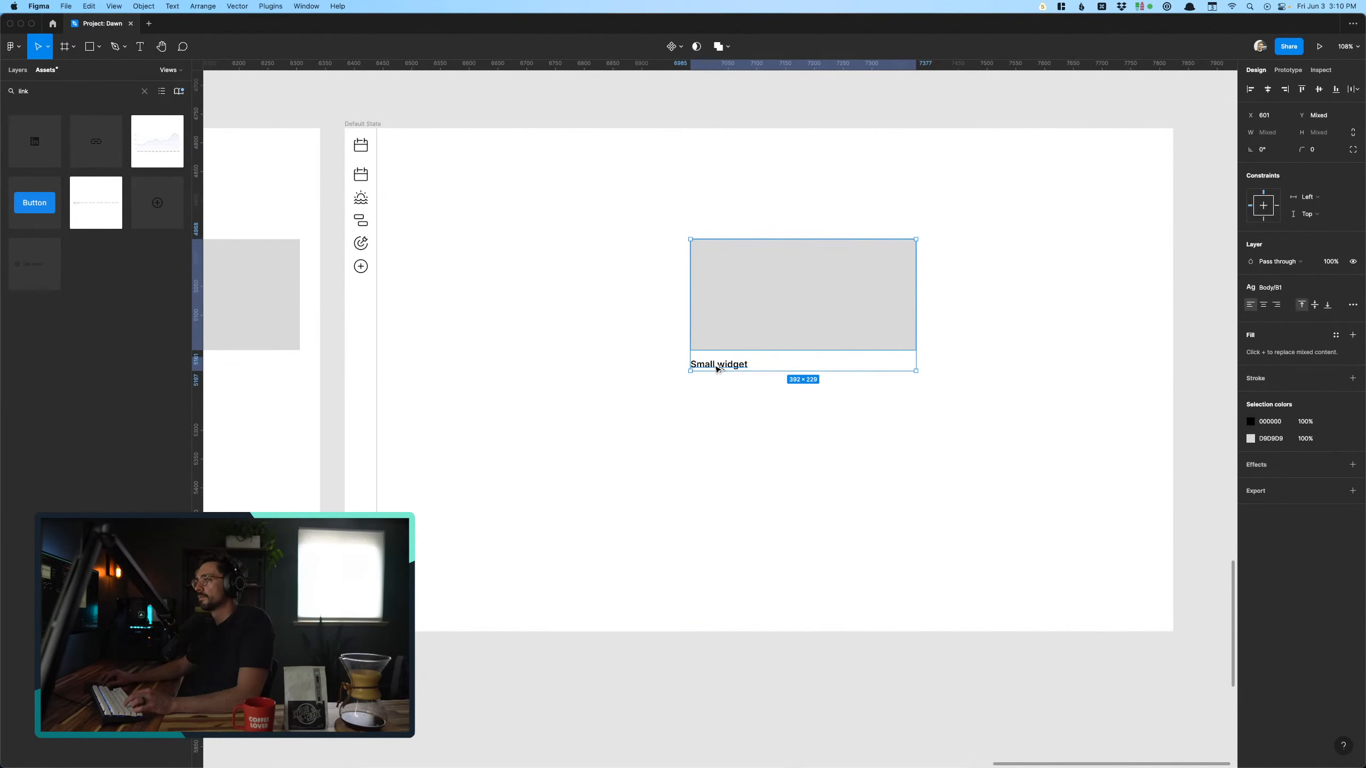
key("super+alt+g")
left_click(607, 246)
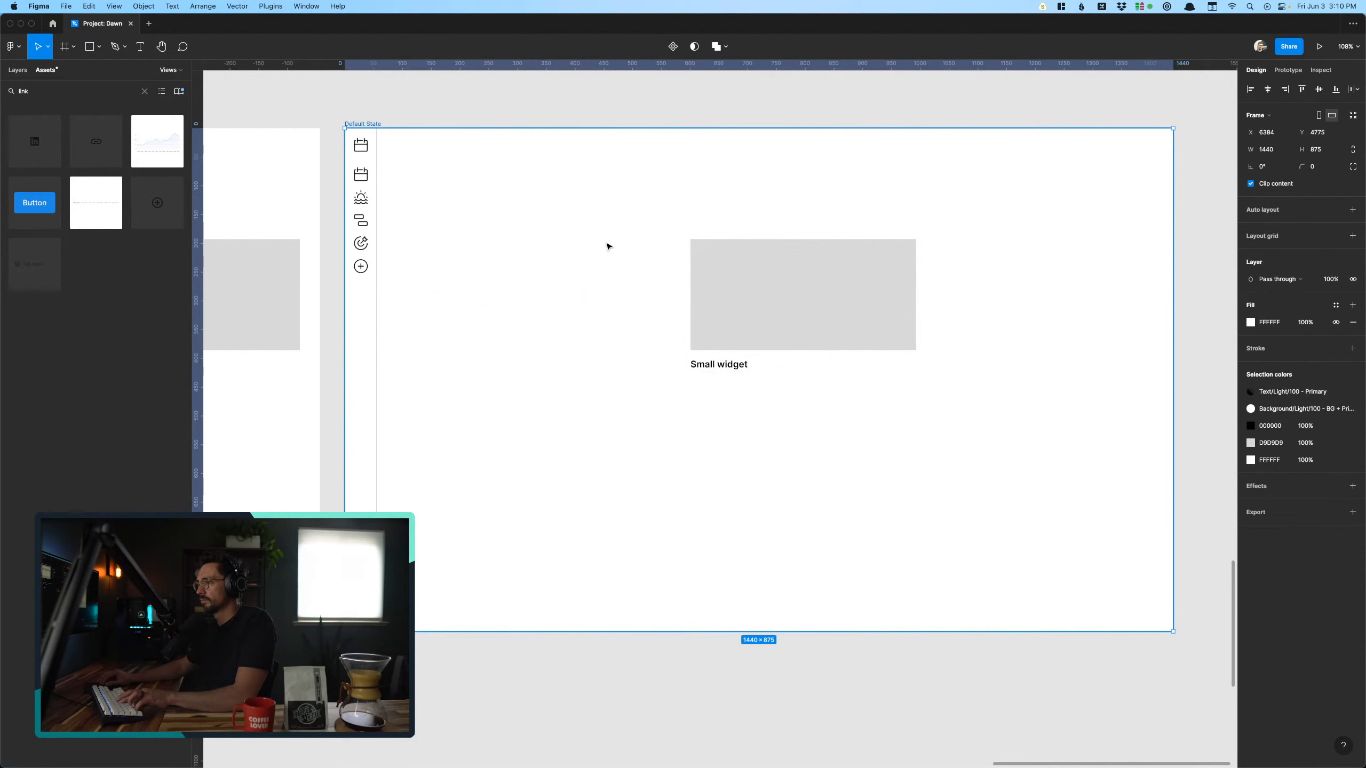
left_click(727, 282)
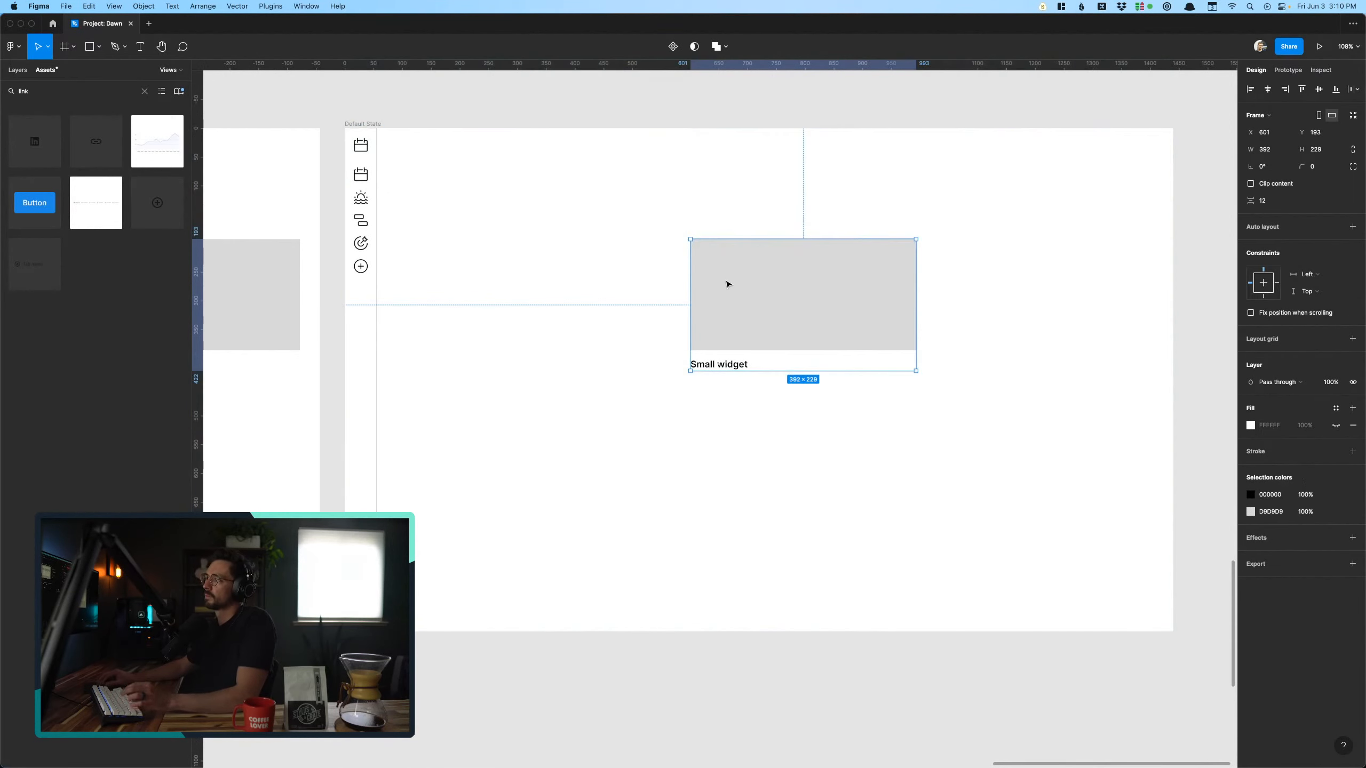
- Search the component assets for "curso" in place of the previous term, and clear the search
left_click(143, 92)
type("curso")
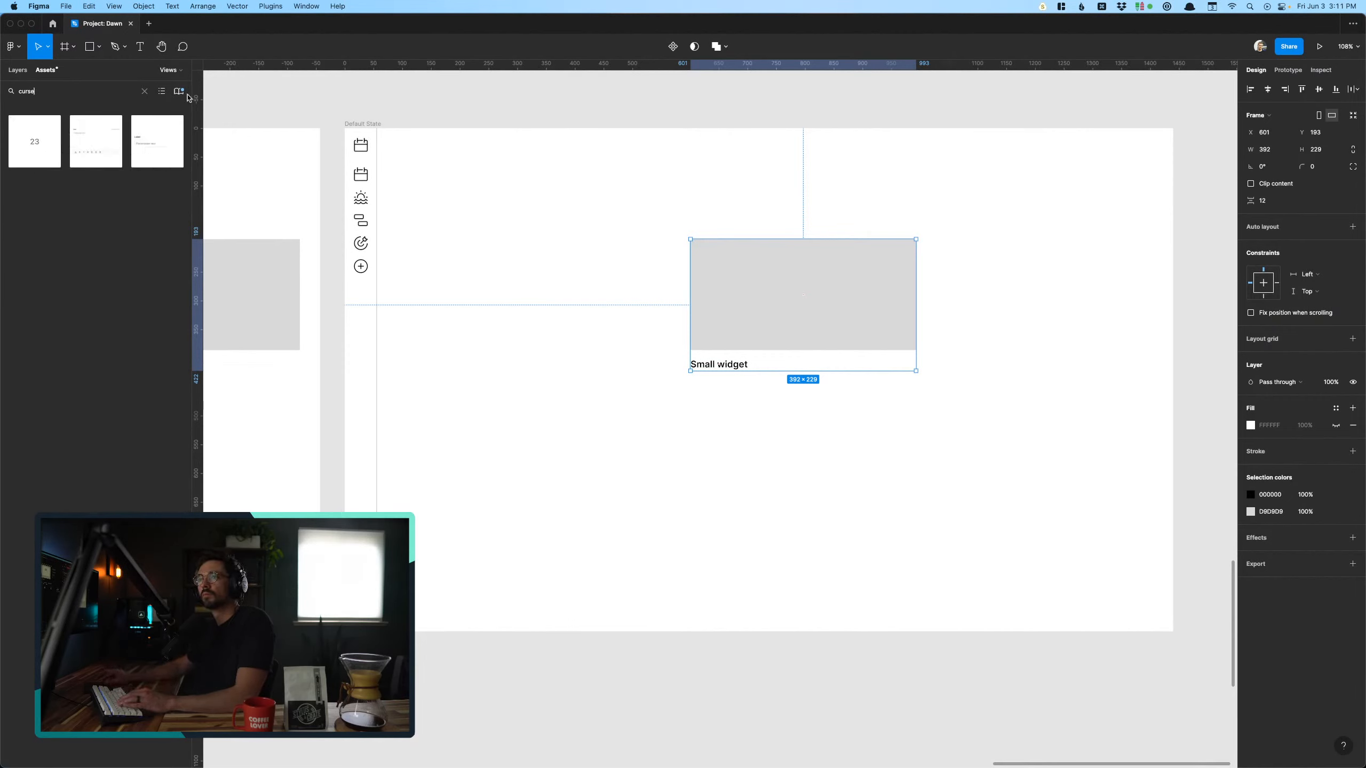
left_click(144, 91)
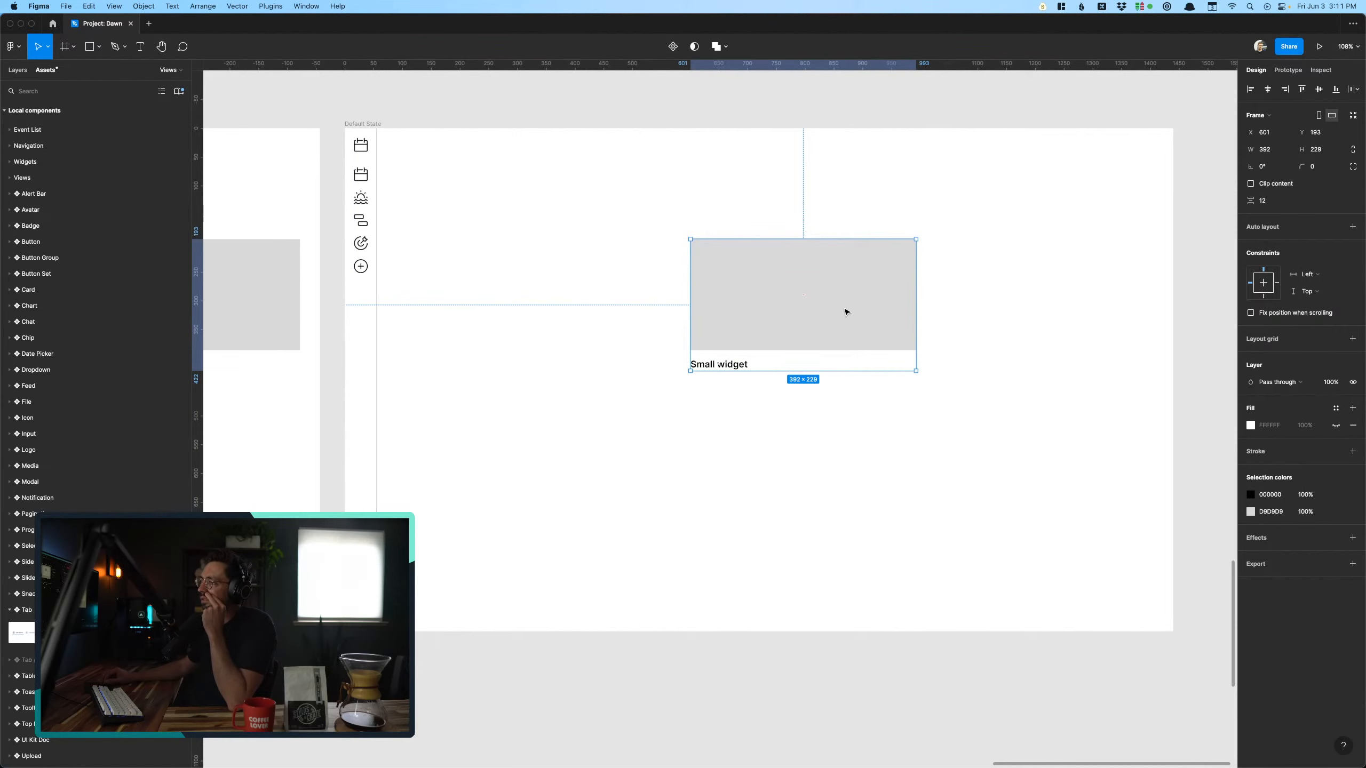
- Move the framed small widget into the upper-left of the screen beside the sidebar, at X 81, Y 31
scroll(863, 330, "left", 1)
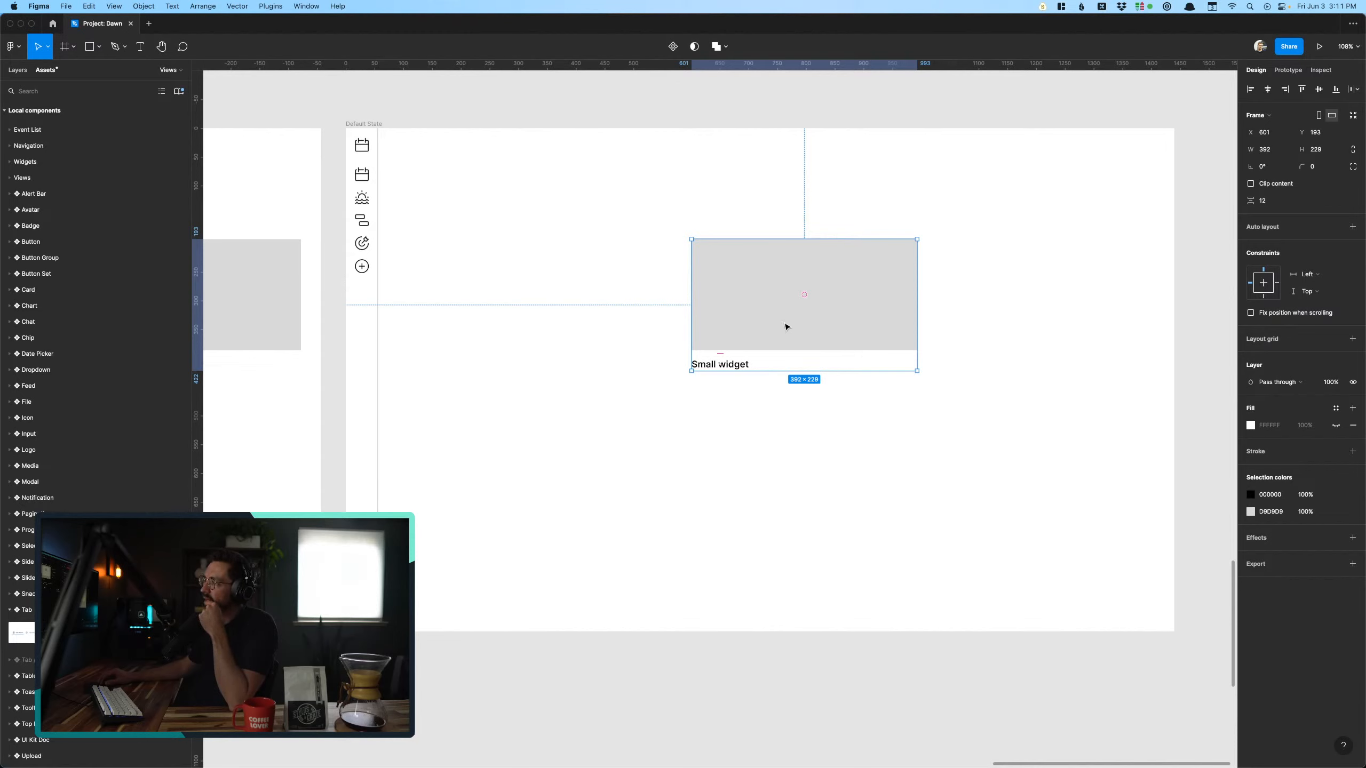
left_click_drag(805, 320, 505, 227)
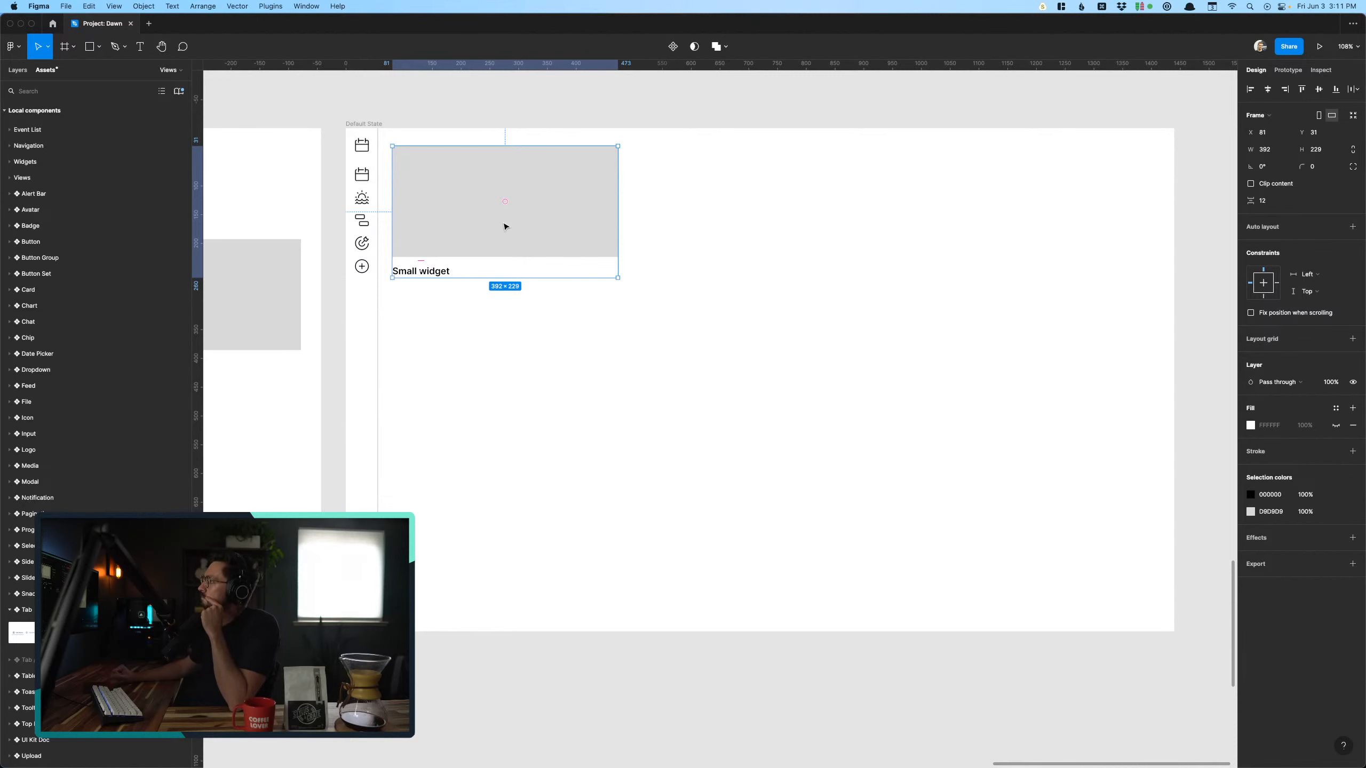
left_click(549, 418)
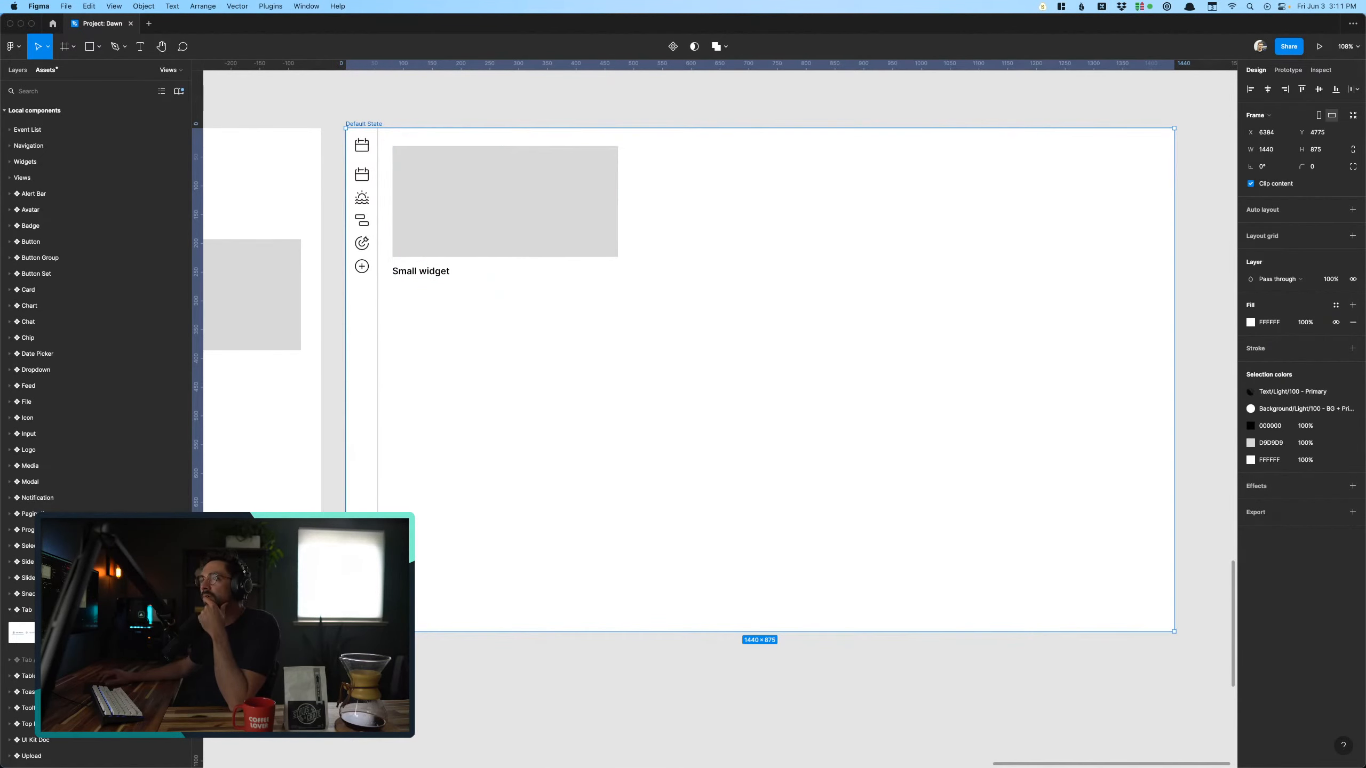
left_click(549, 695)
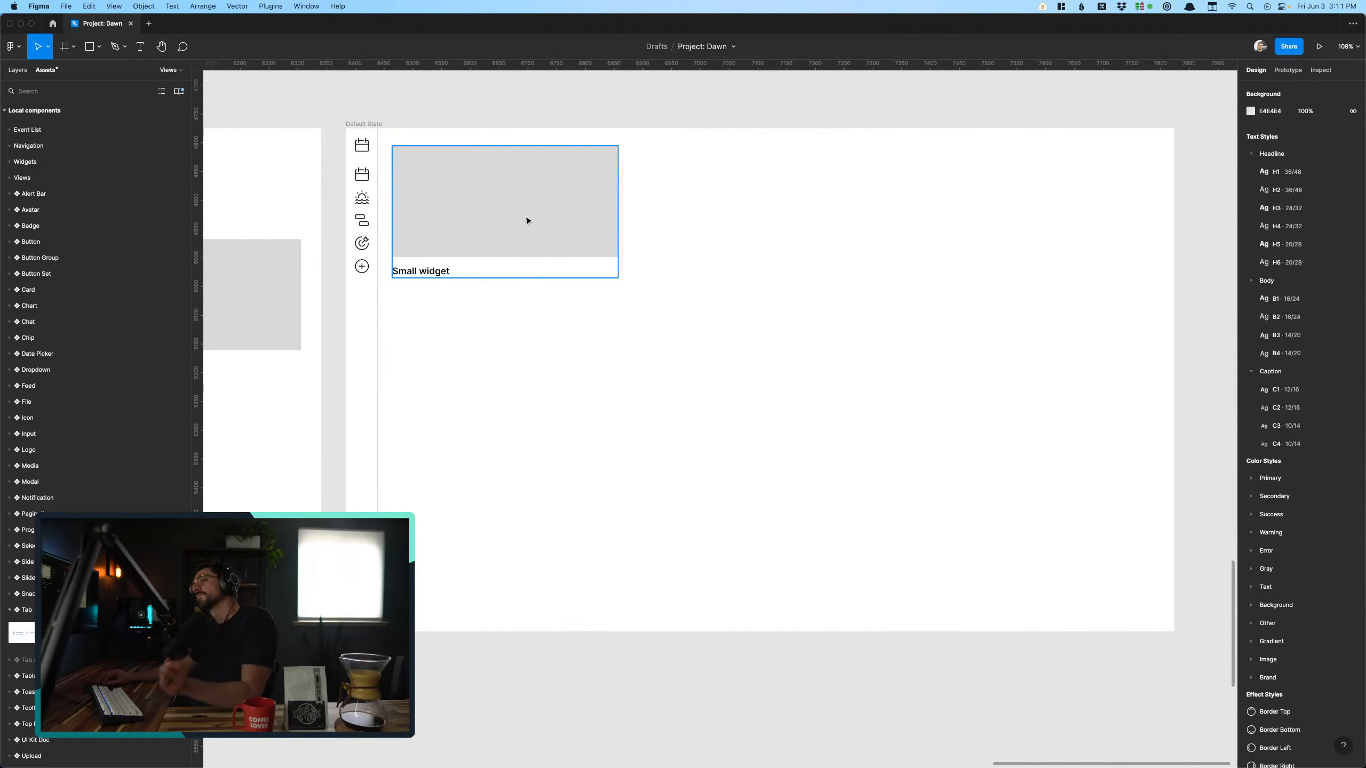
- Delete the "Small widget" label and ungroup the frame around the remaining placeholder
left_click(514, 242)
left_click(438, 273)
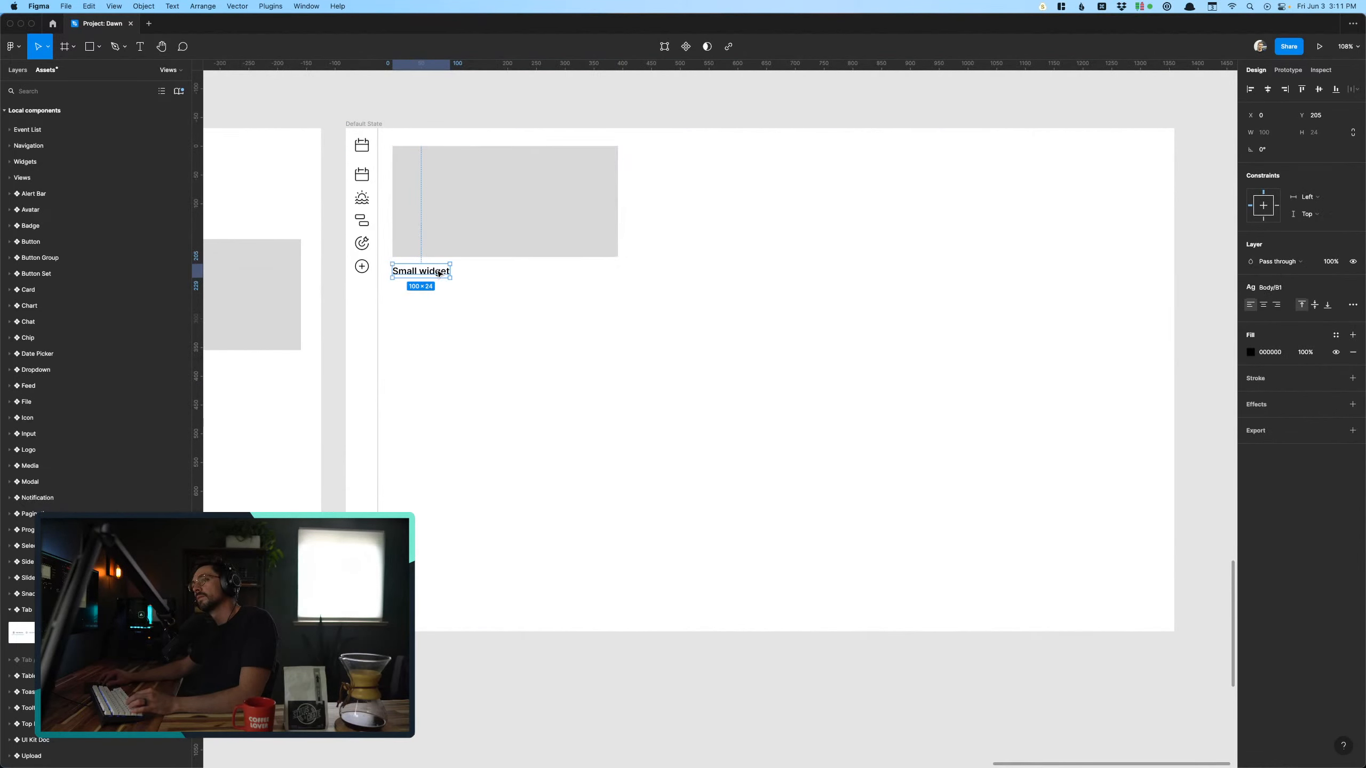
left_click(441, 216)
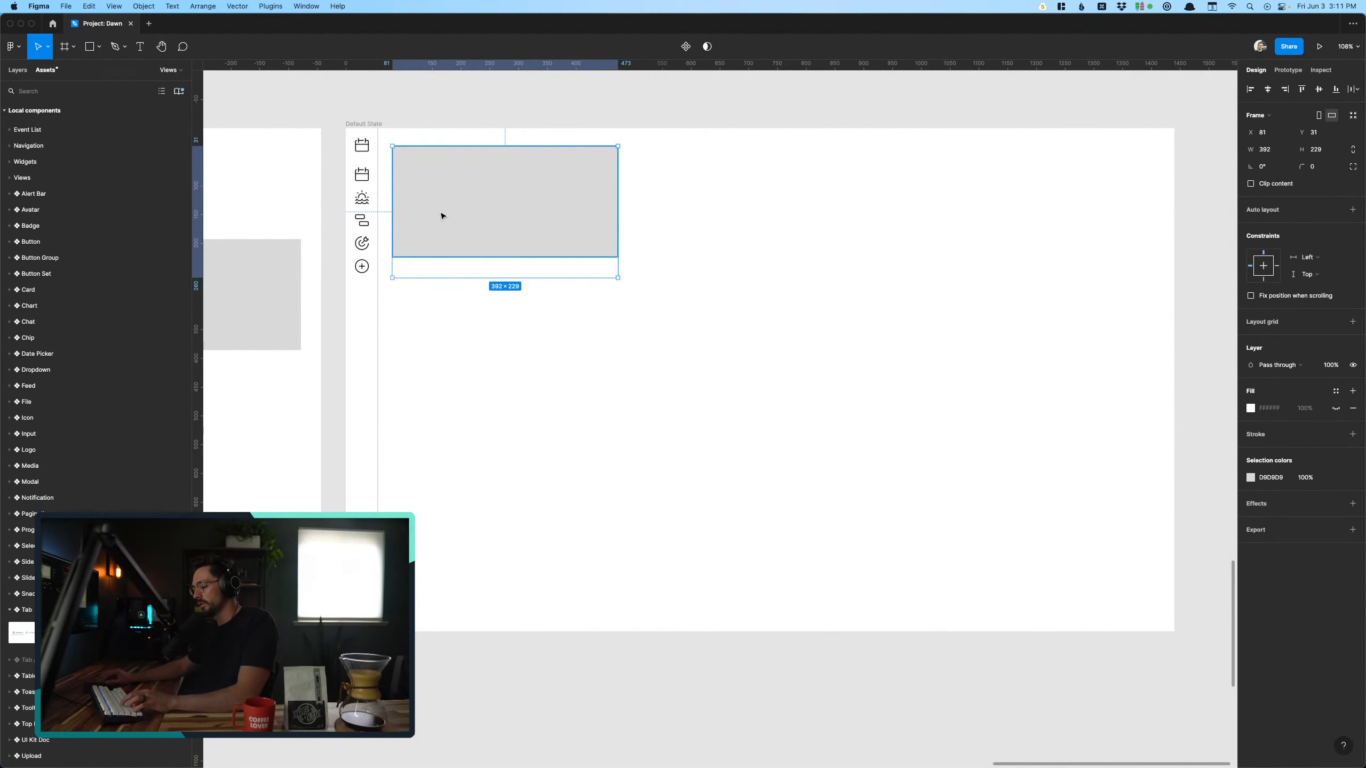
left_click(469, 247)
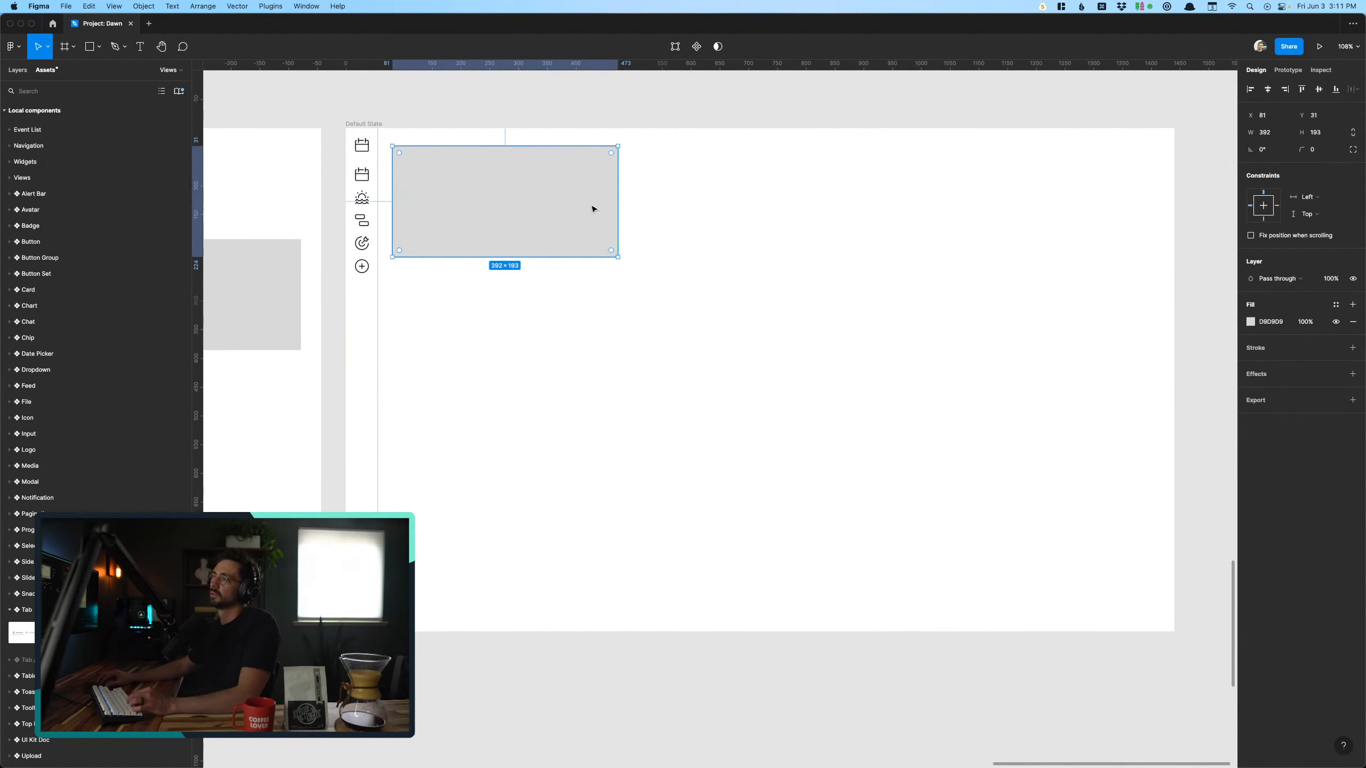
- Try resizing the small widget placeholder to 312 by 317
left_click_drag(617, 259, 572, 330)
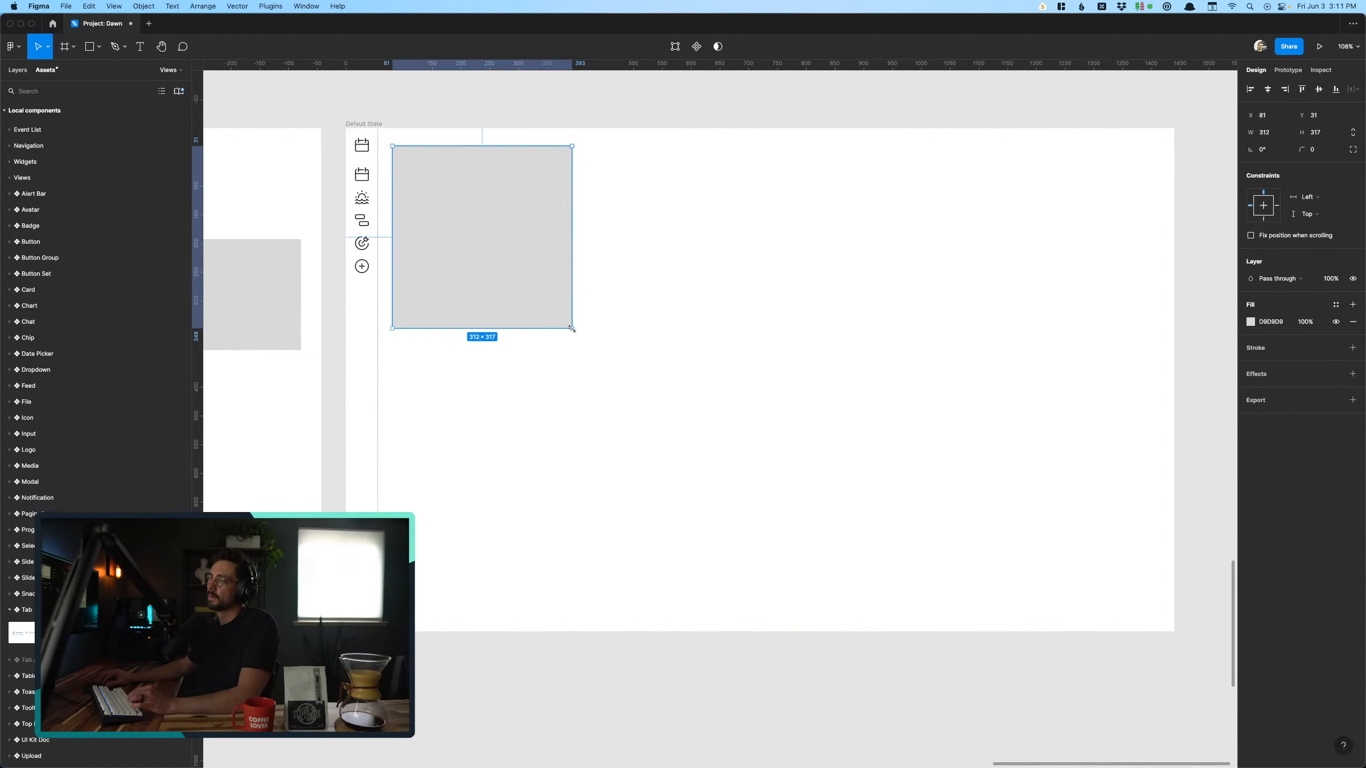
key("cmd+z")
left_click(604, 131)
- Examine the screen holding the placed widget placeholder alongside the preceding Gannt Chart screen
scroll(599, 116, "right", 2)
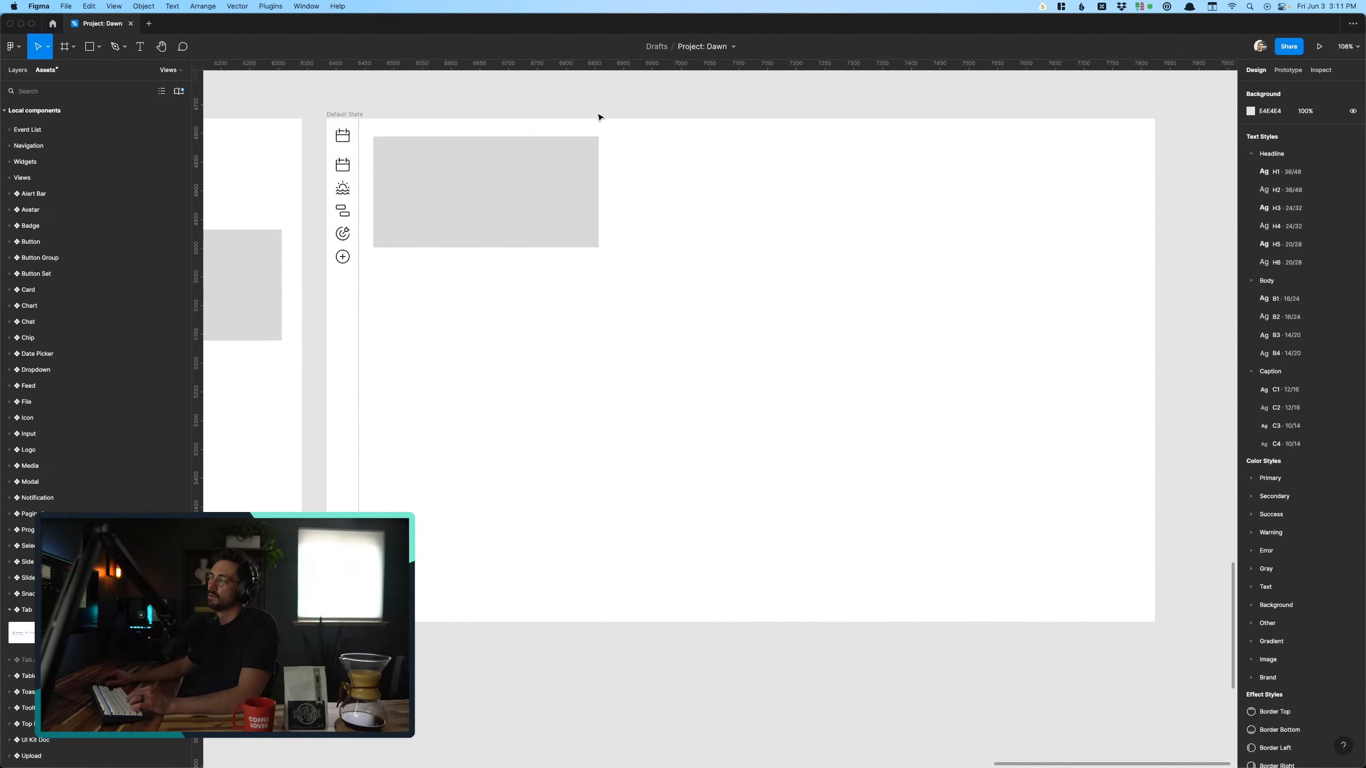
scroll(567, 171, "left", 5)
scroll(567, 171, "down", 1)
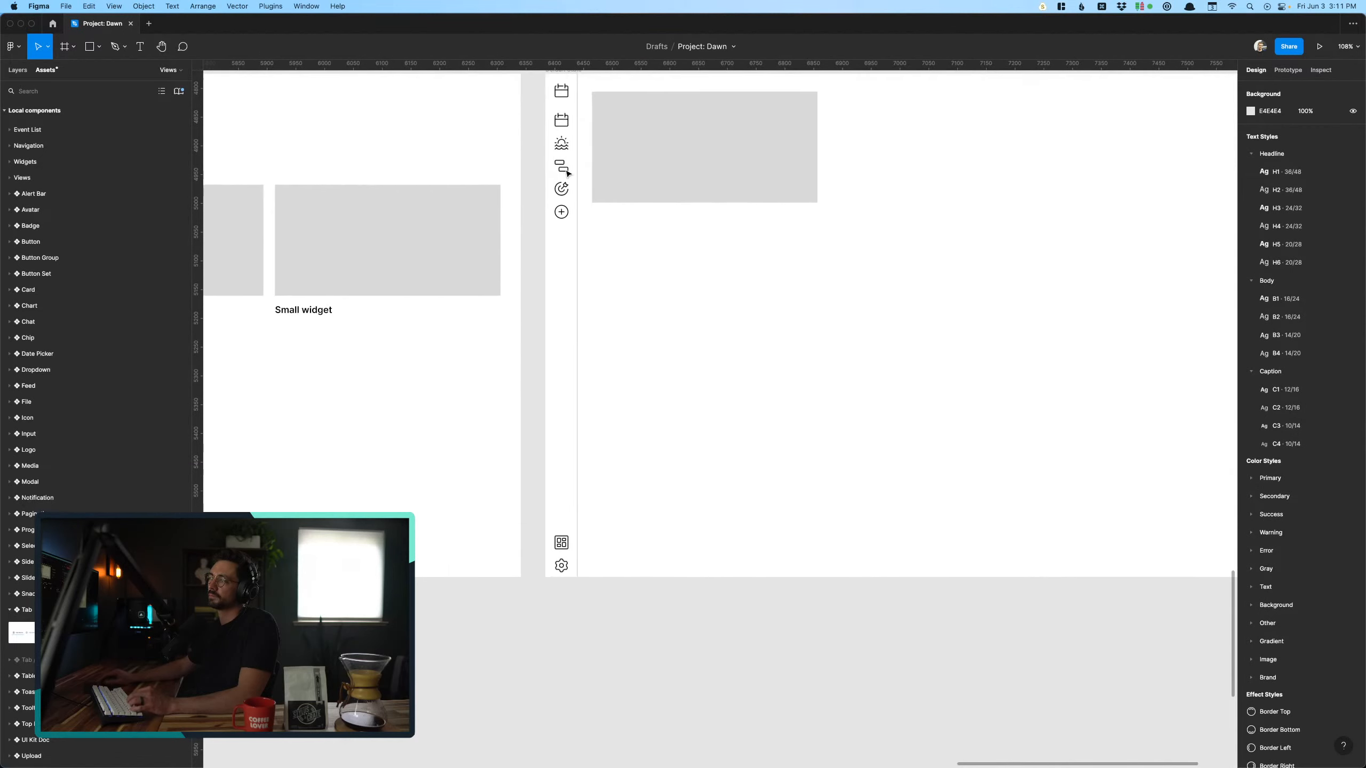
scroll(567, 171, "right", 5)
scroll(567, 171, "up", 2)
left_click(555, 207)
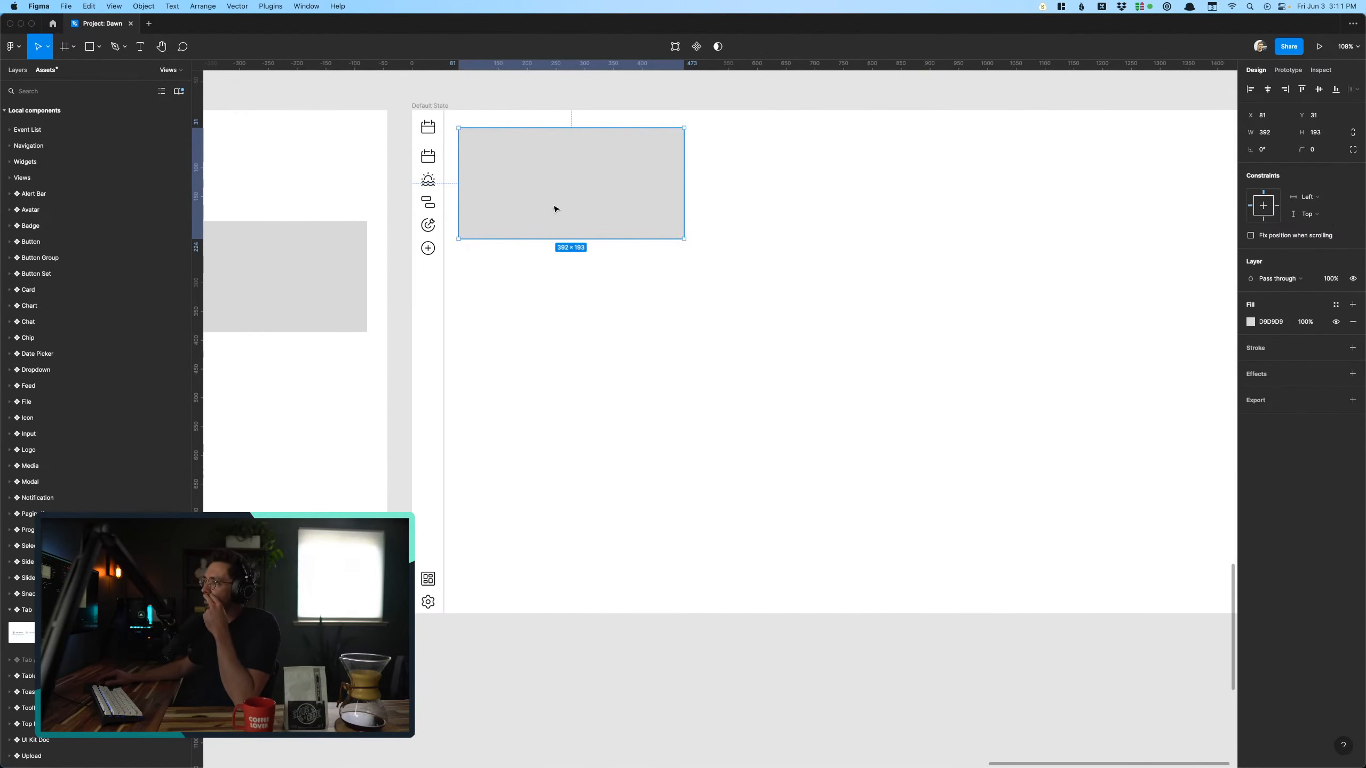
scroll(555, 208, "right", 1)
scroll(555, 209, "down", 5)
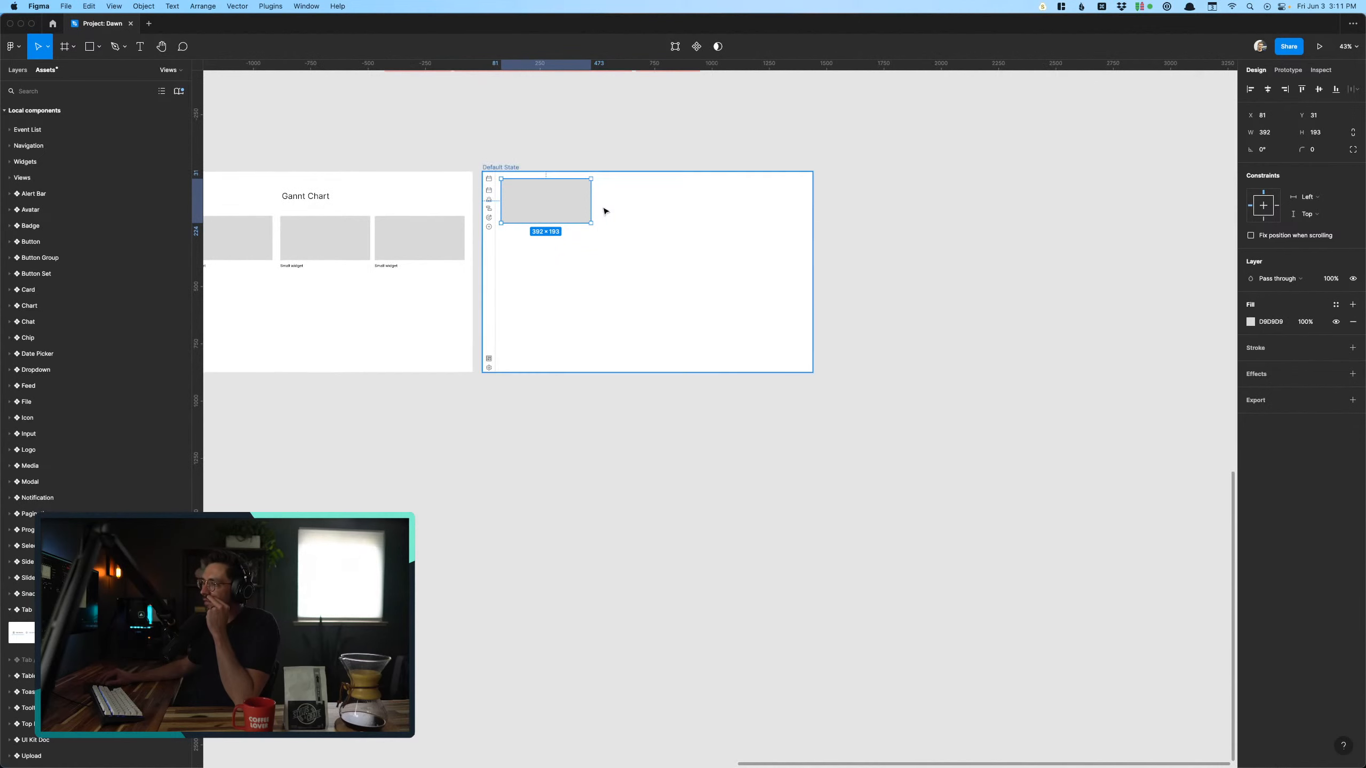
- Copy the Top Navigation bar with Finish editing from the Add widgets screen into the Gannt Chart screen
scroll(604, 211, "up", 5)
scroll(488, 190, "left", 20)
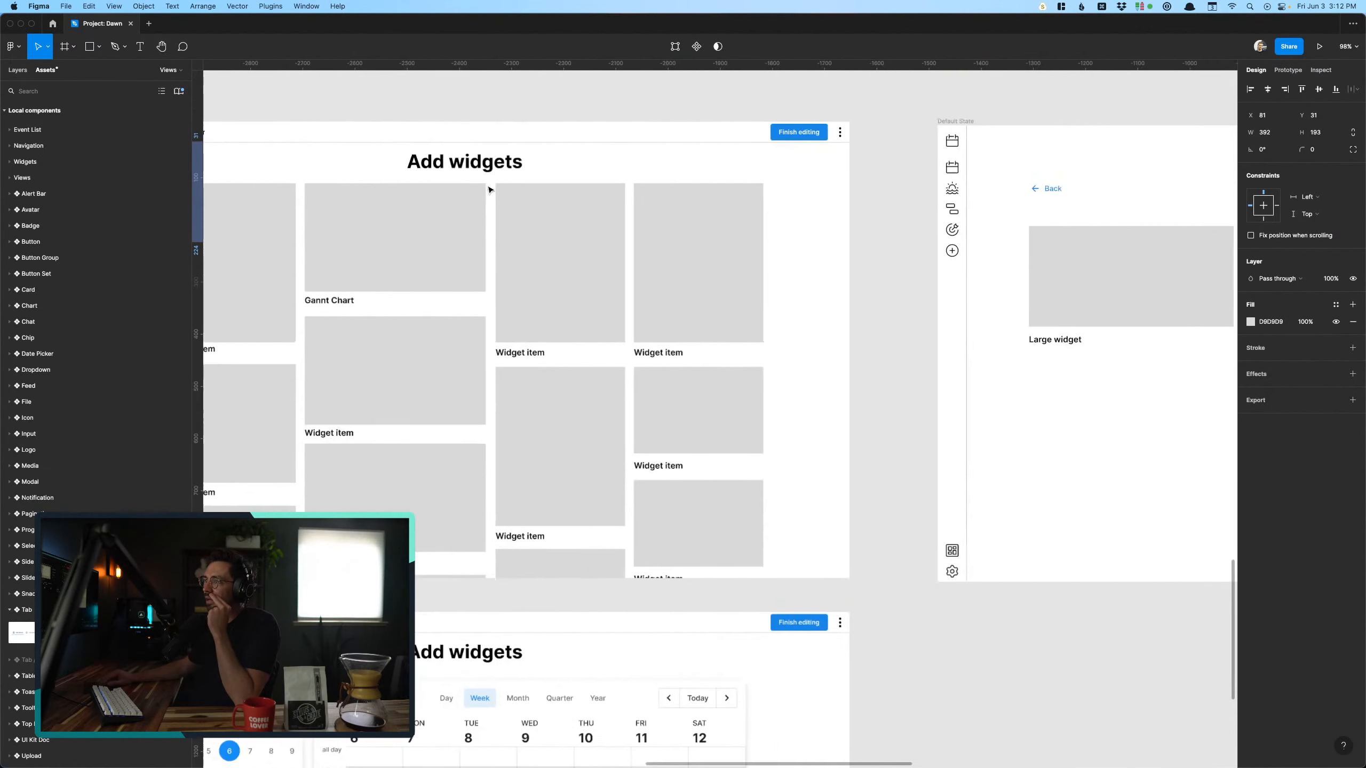
left_click(518, 129)
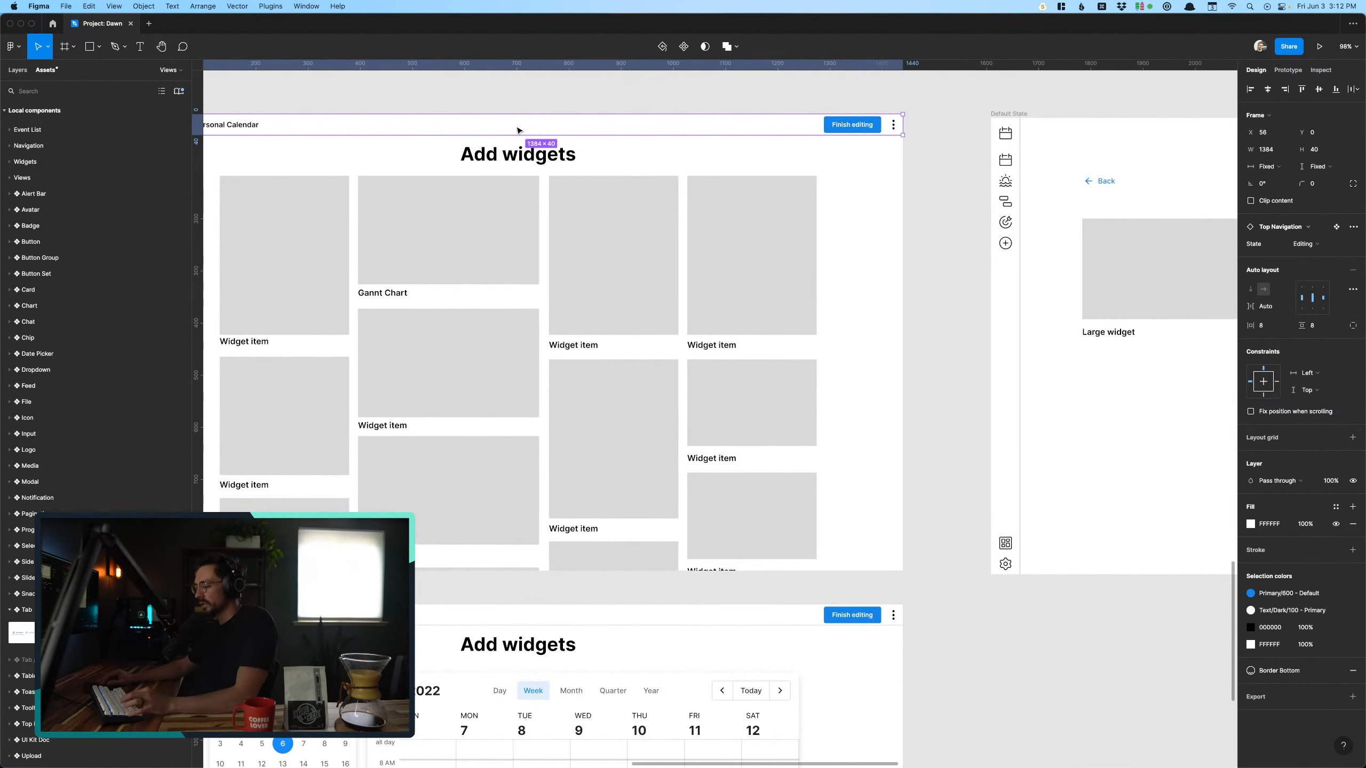
scroll(518, 130, "right", 12)
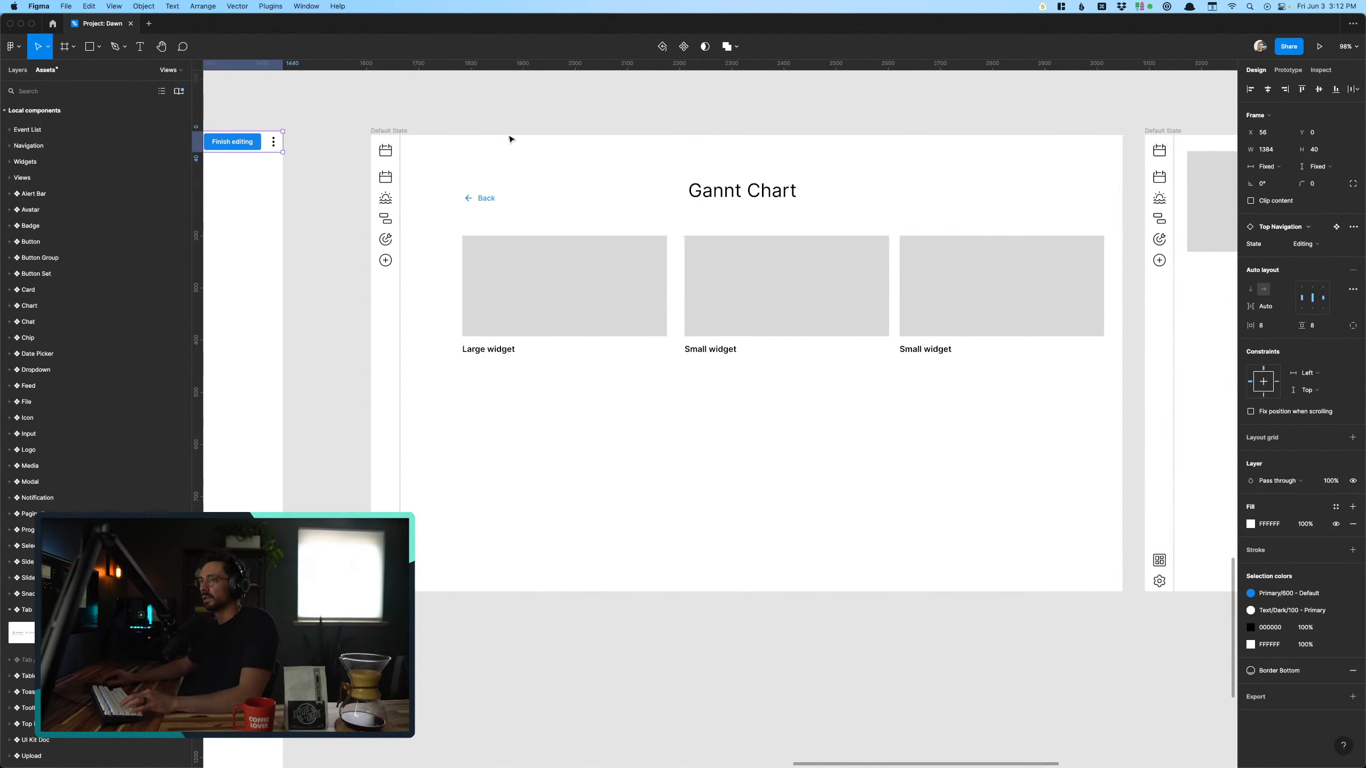
left_click(378, 145)
key("super+v")
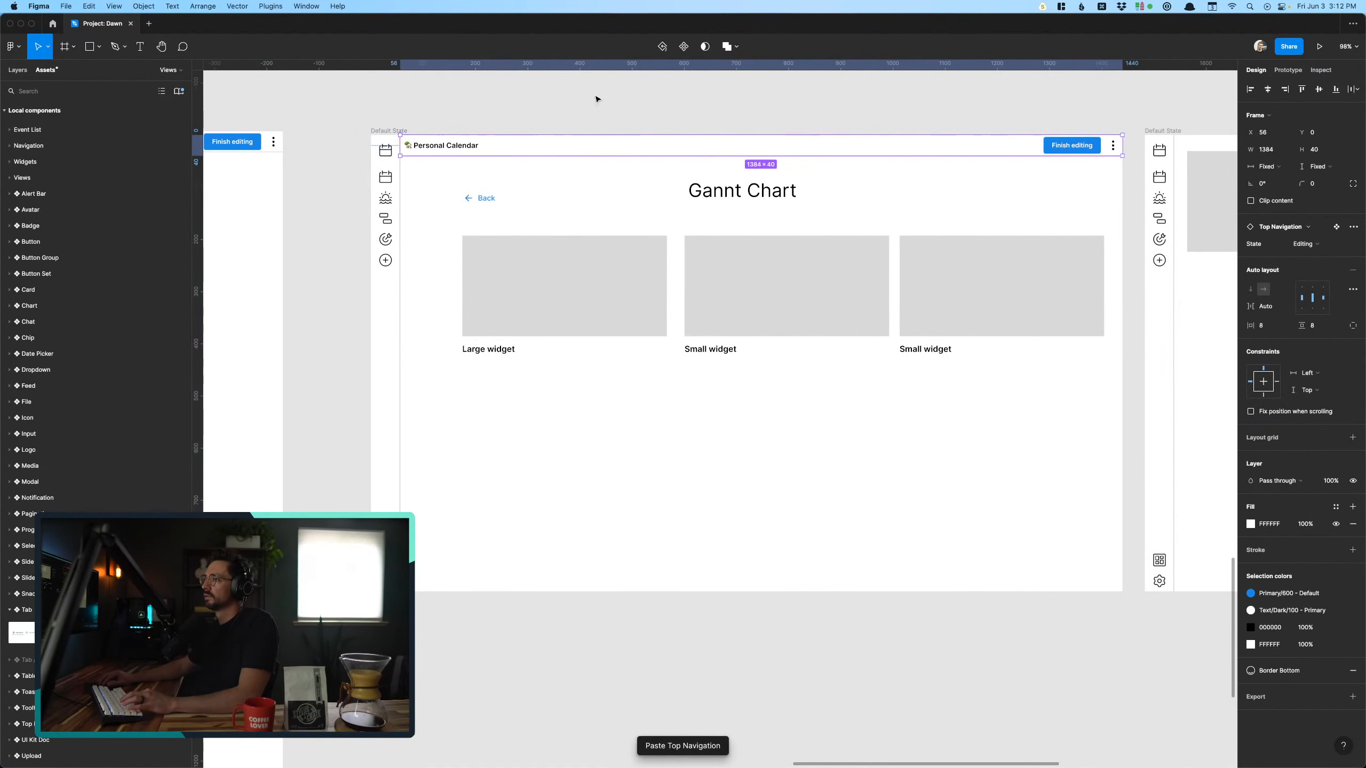
- Move the widget placeholder on the last screen down to Y 63, making room for a navigation bar
scroll(597, 99, "right", 10)
left_click(686, 195)
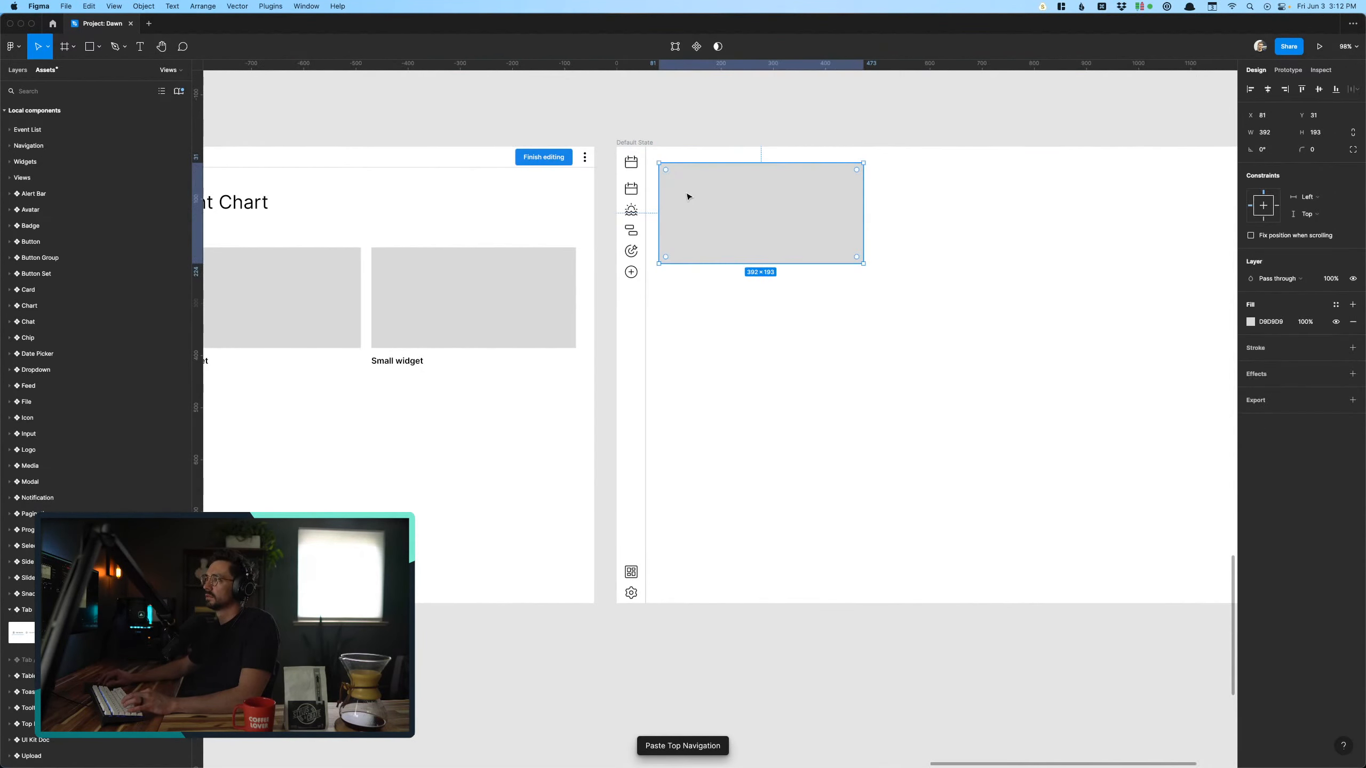
key("shift+Down")
key("shift+Down")
scroll(689, 196, "right", 7)
scroll(689, 195, "left", 1)
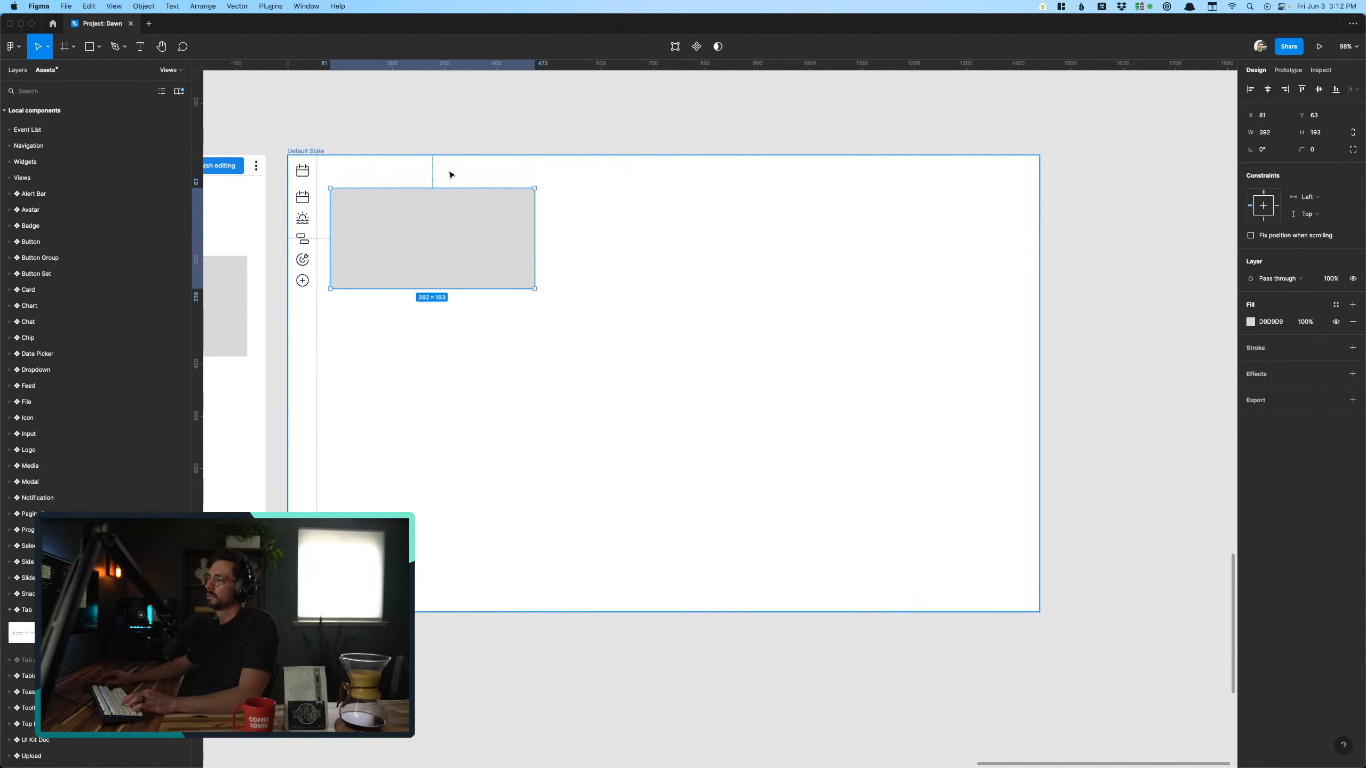
- Paste the Top Navigation bar across the top of the screen with the placed widget placeholder
left_click(332, 122)
key("super+v")
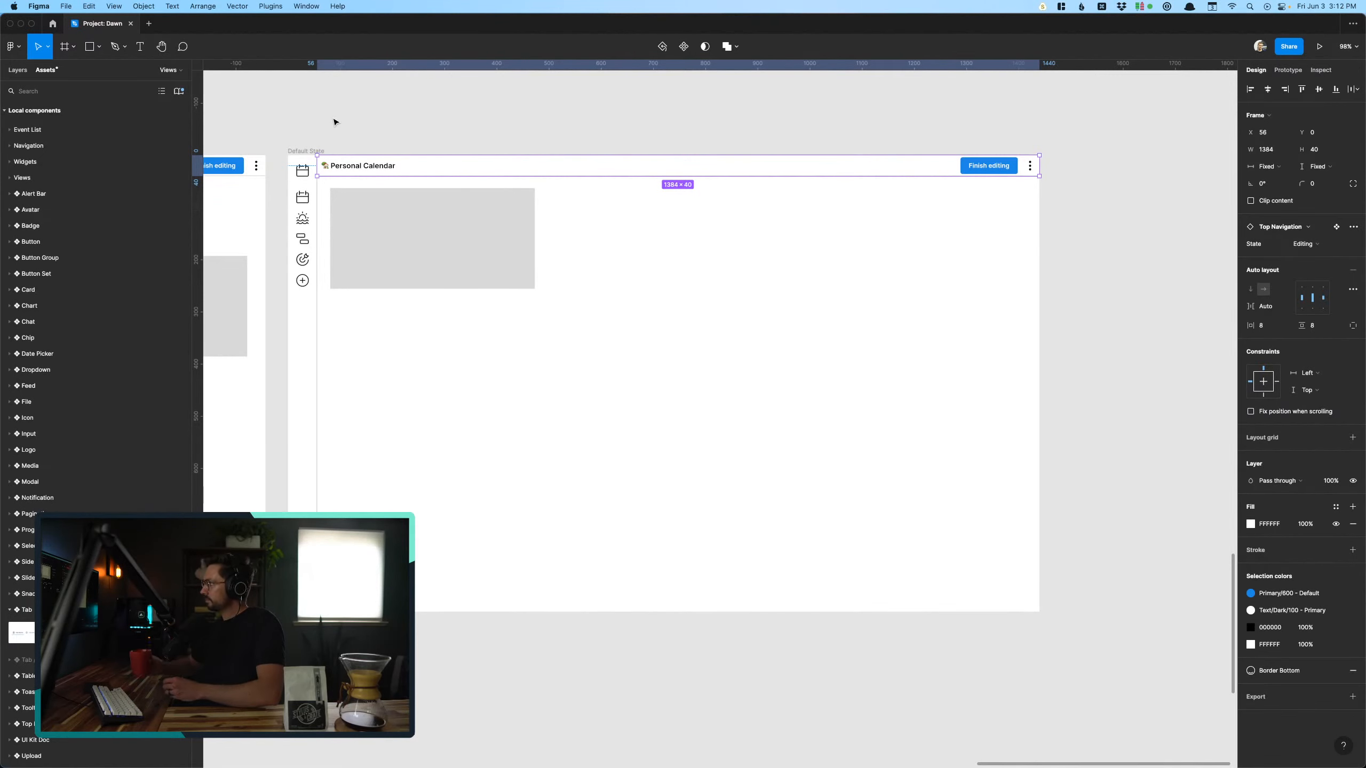
left_click(335, 122)
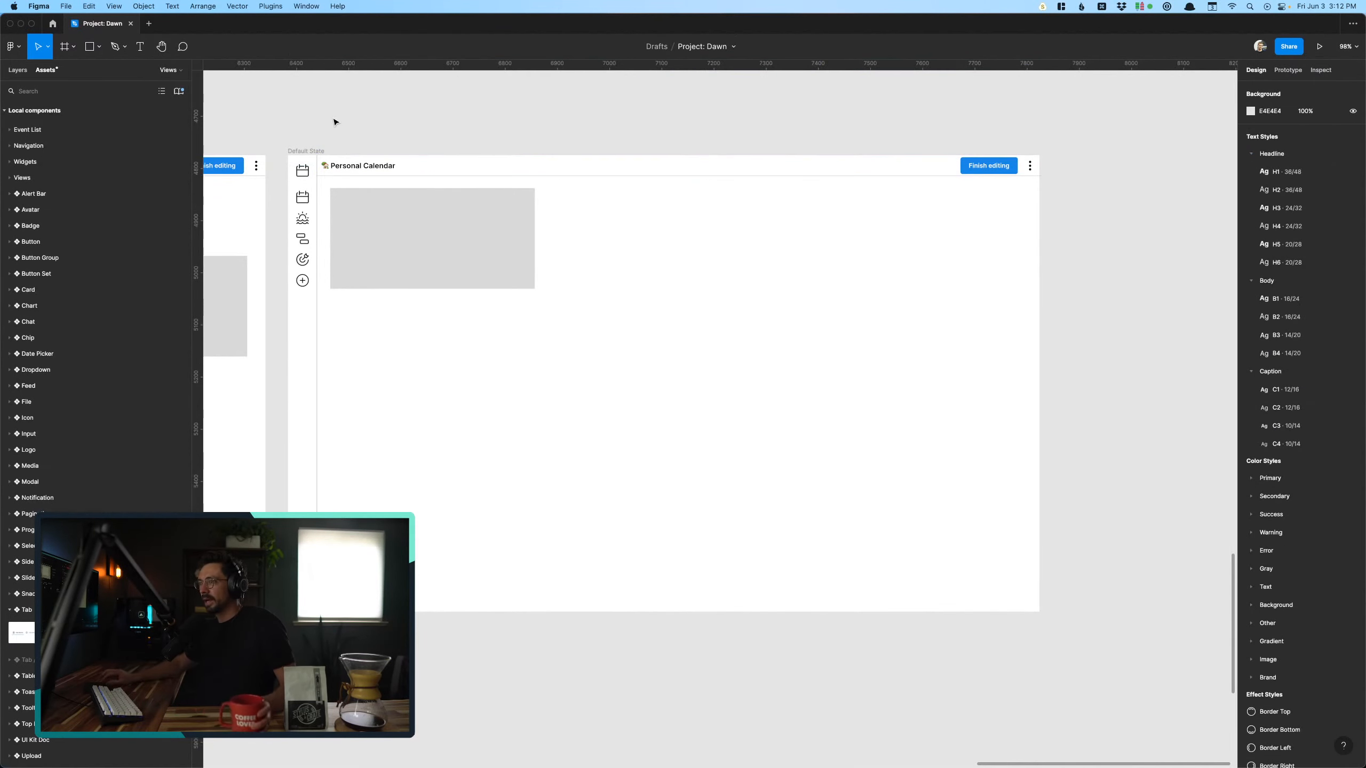
- Review the flow's screens, including the "Add widgets to build your view" screen and its Add widget button
scroll(352, 127, "right", 2)
scroll(352, 127, "down", 2)
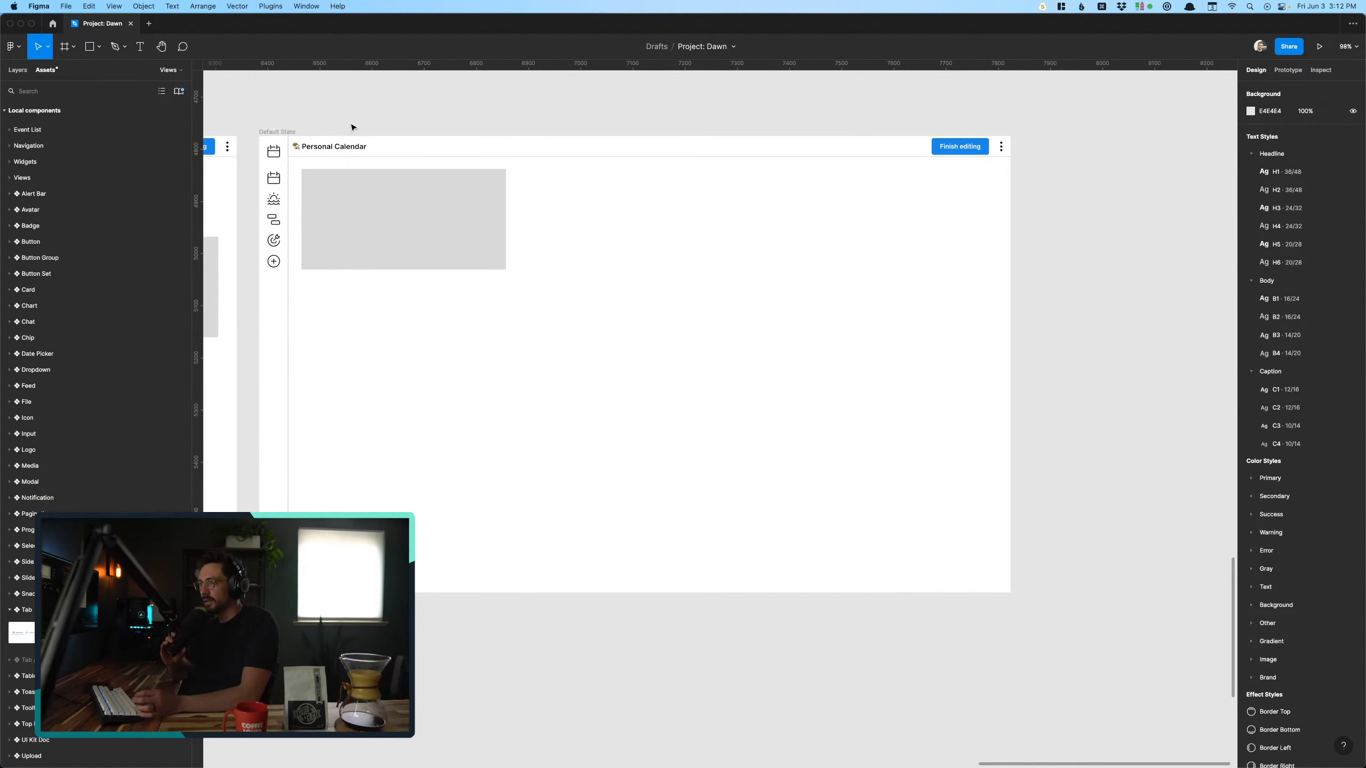
scroll(352, 127, "up", 3)
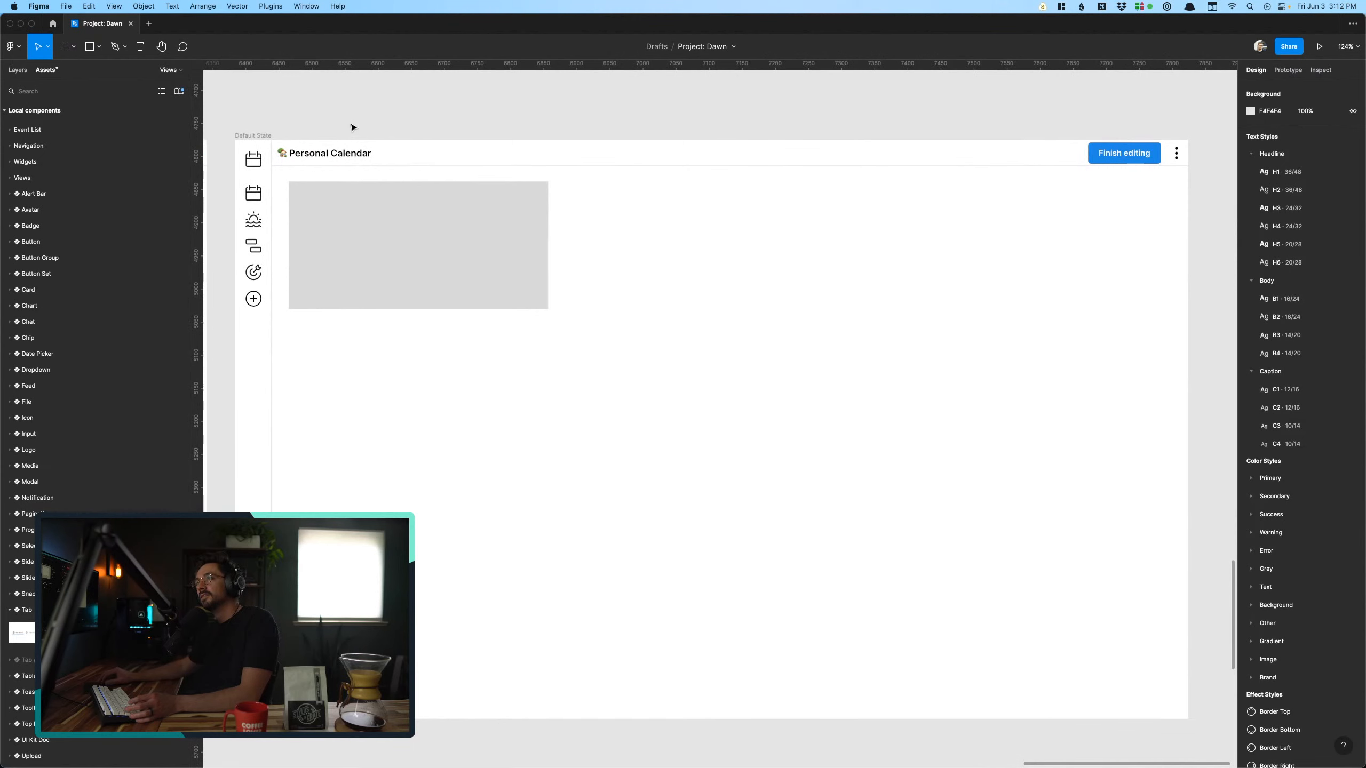
scroll(353, 128, "down", 1)
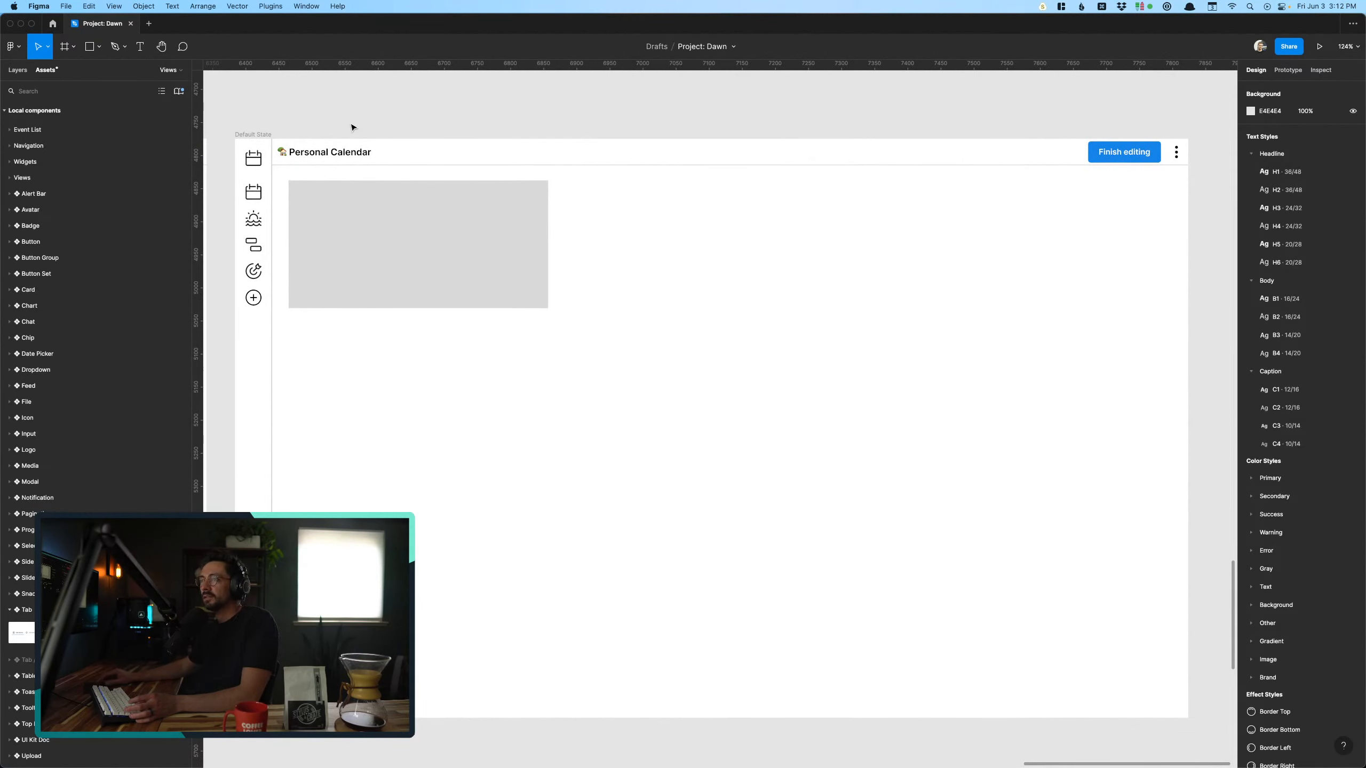
left_click(1032, 173)
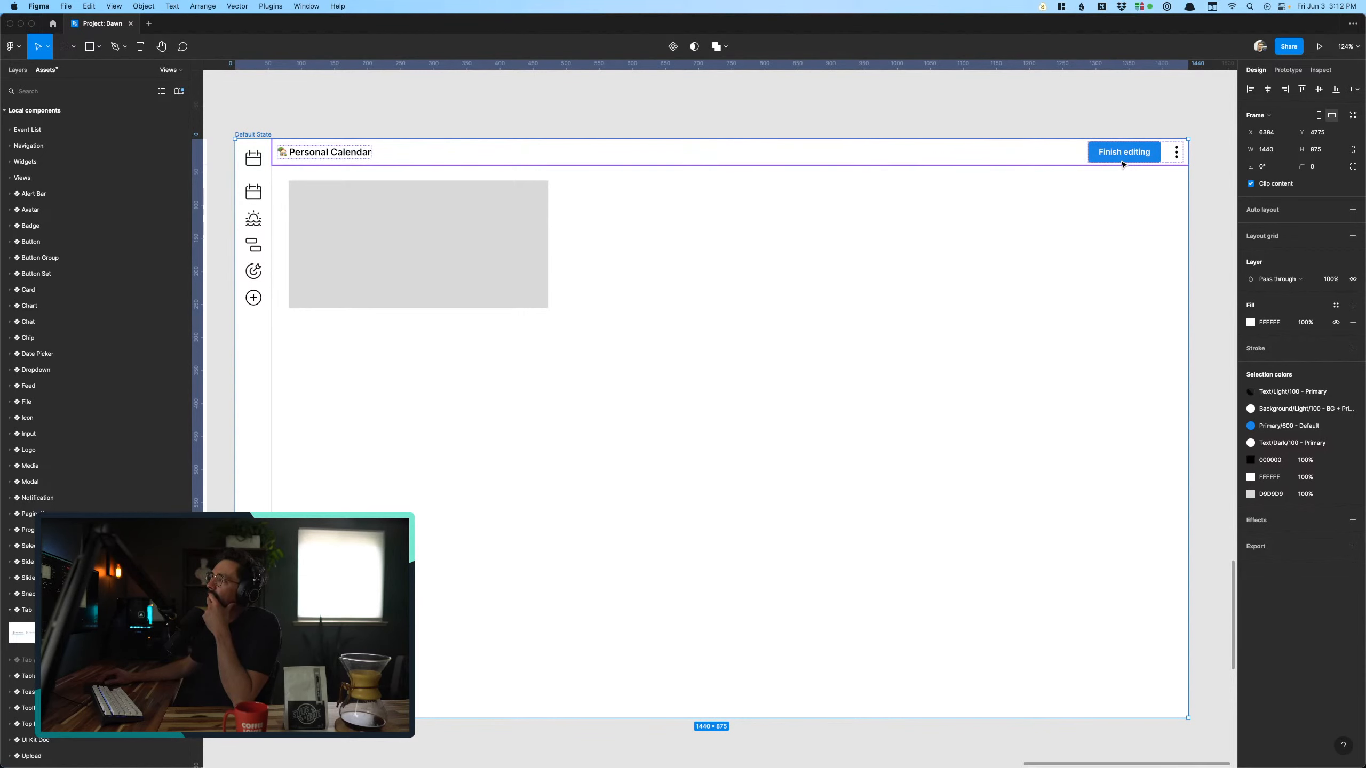
scroll(1122, 164, "left", 10)
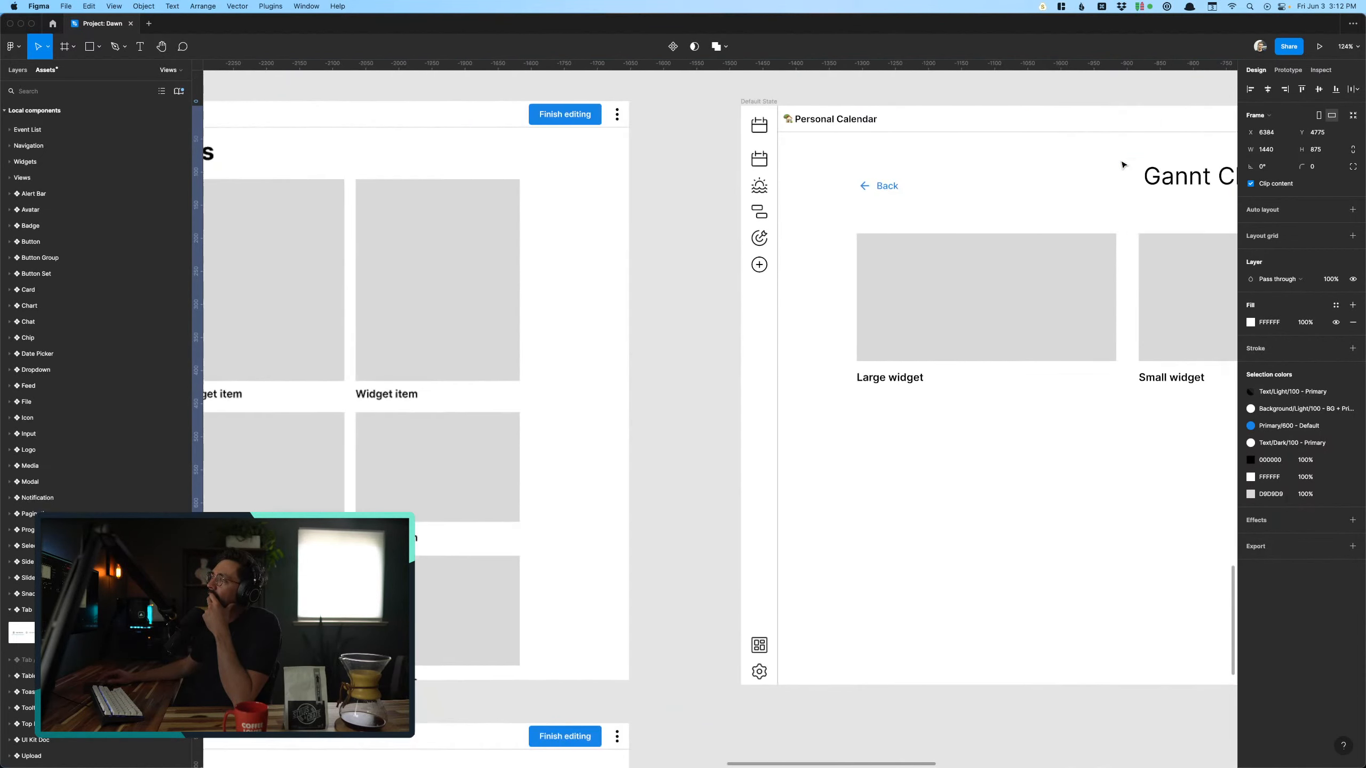
scroll(1122, 164, "left", 20)
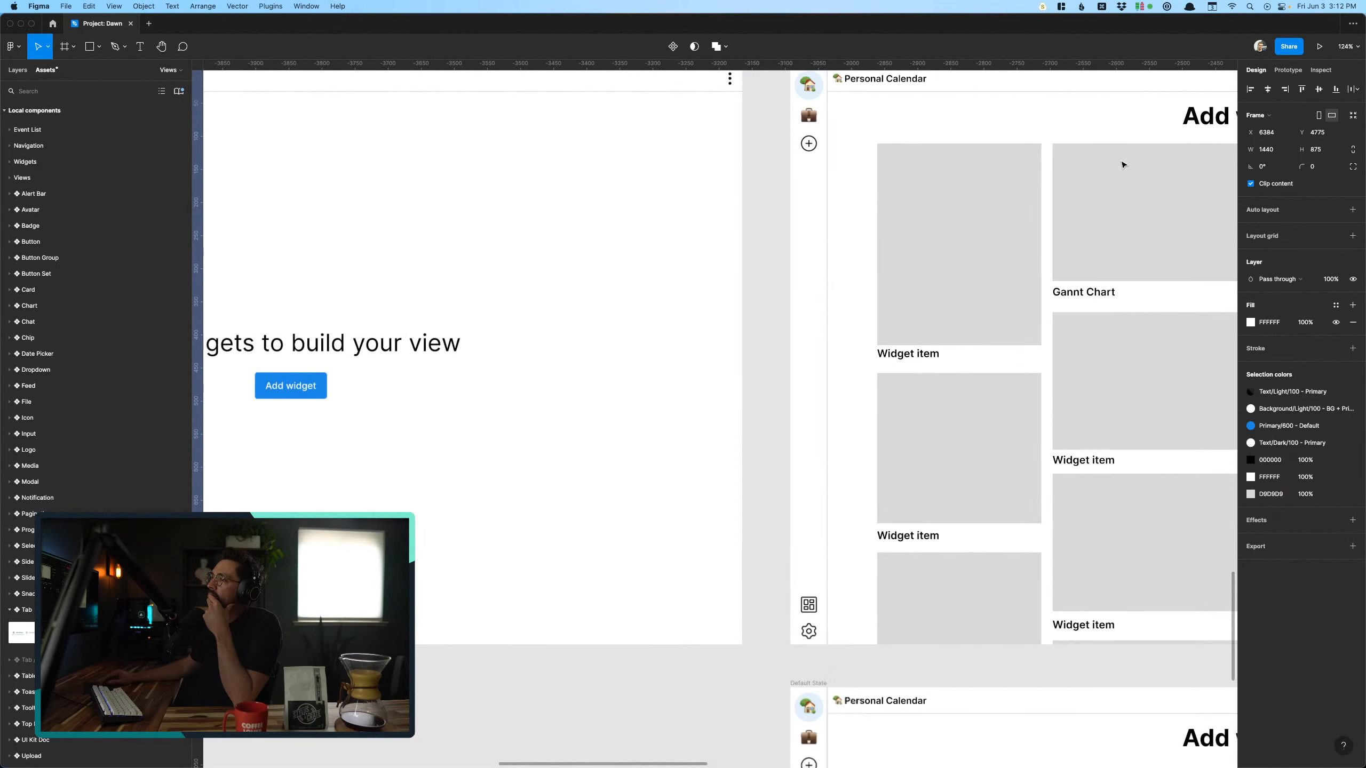
scroll(1122, 164, "left", 1)
left_click(461, 361)
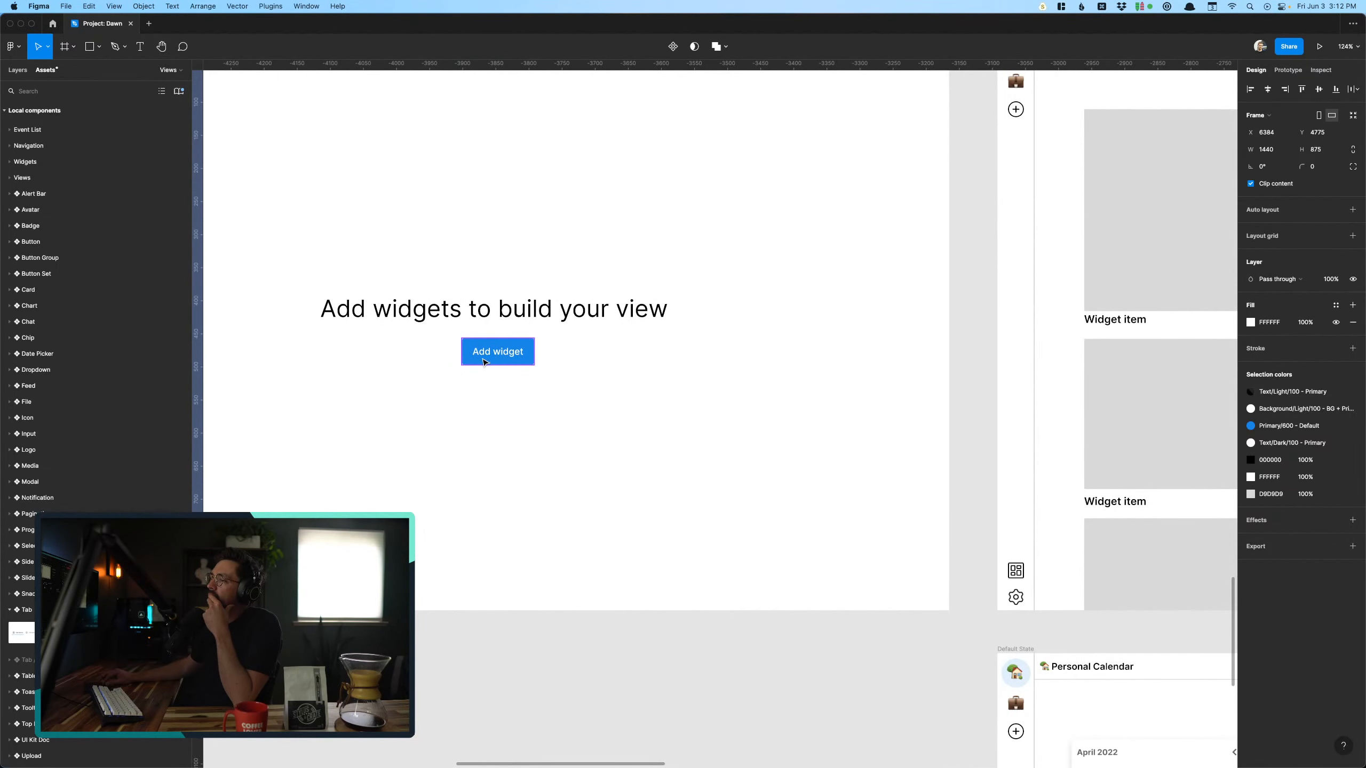
scroll(474, 362, "up", 2)
scroll(473, 362, "left", 1)
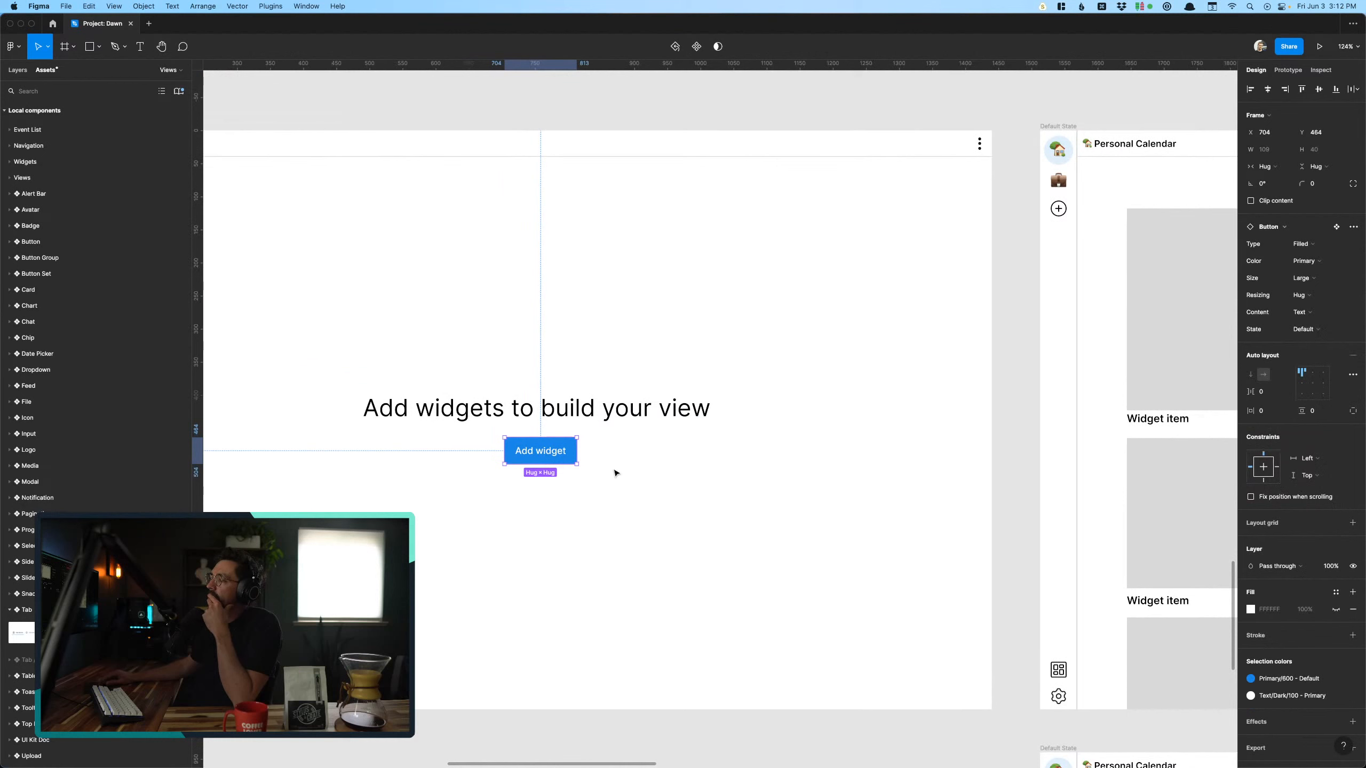
scroll(615, 473, "right", 15)
scroll(615, 473, "up", 1)
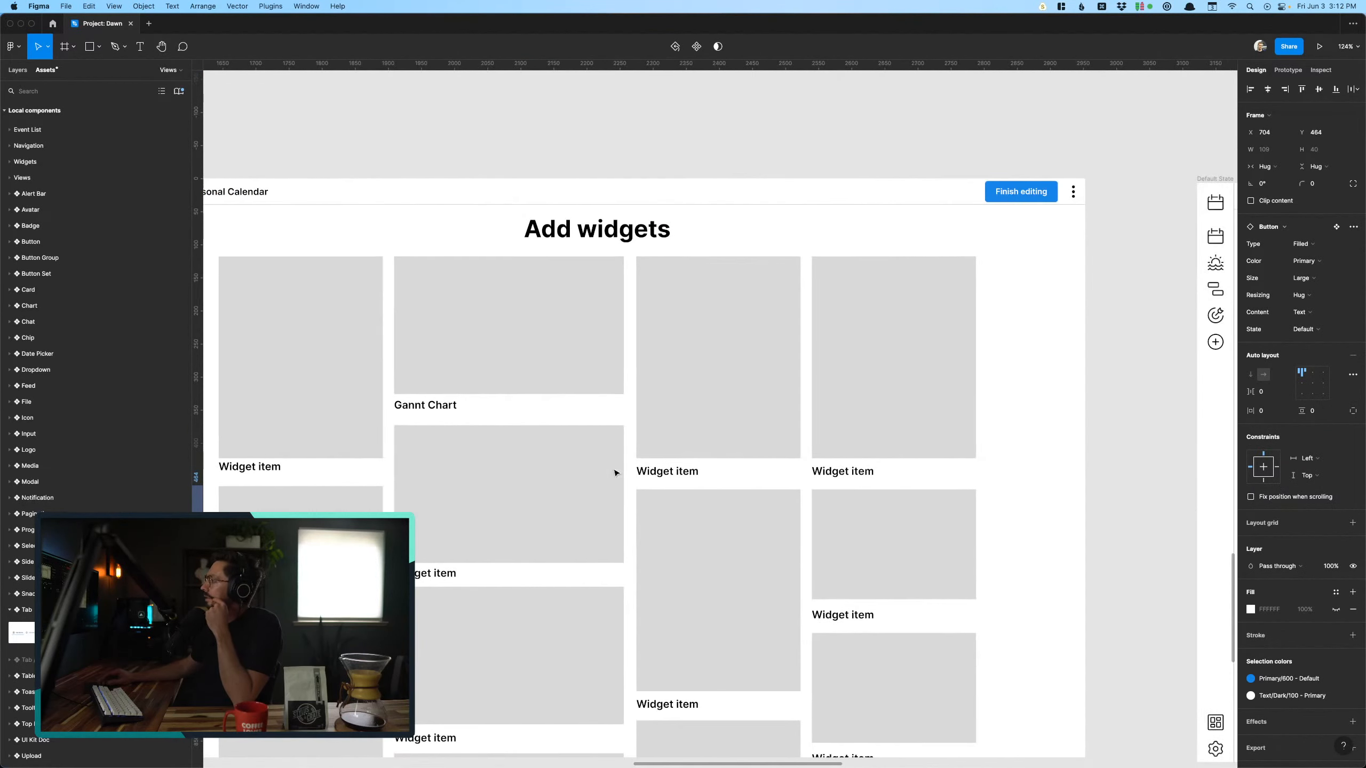
- Go to the main component of the Top Navigation bar used on the Add widgets screen
left_click(942, 190)
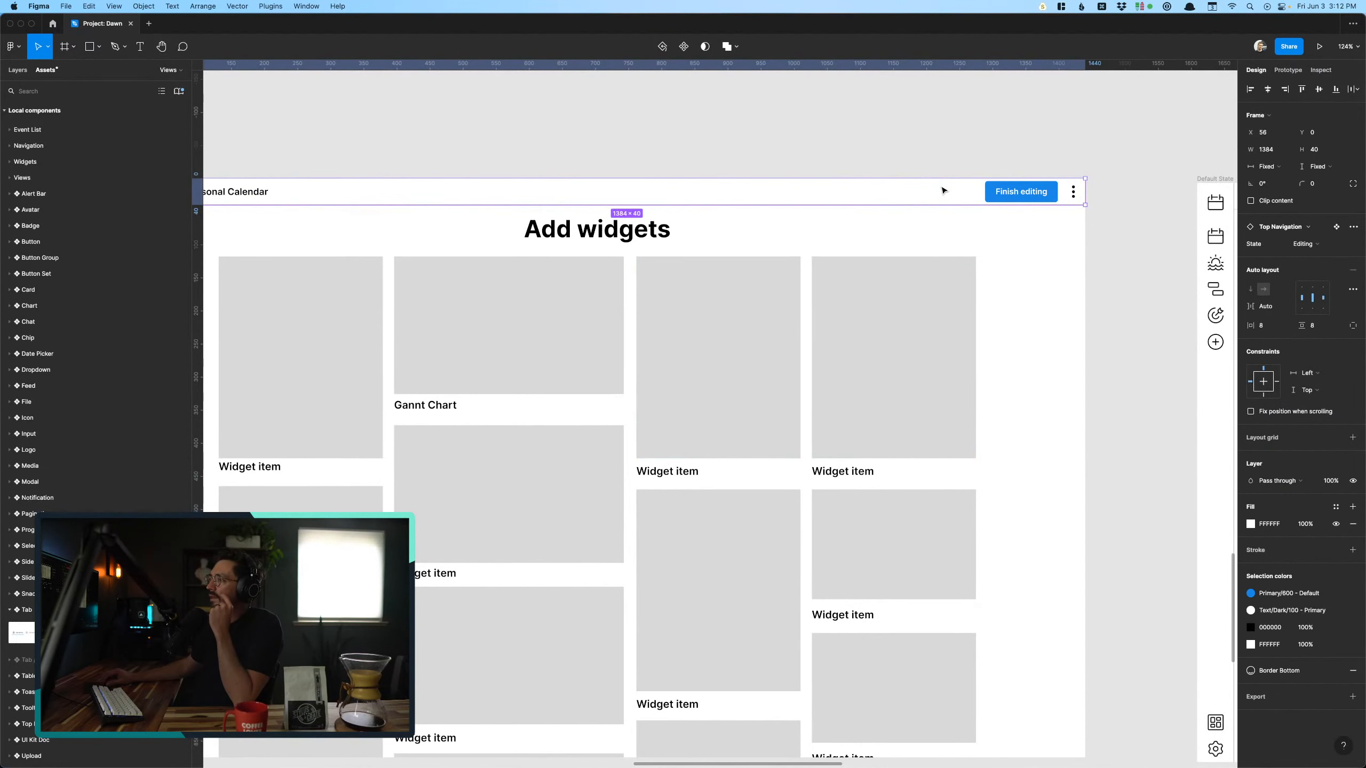
scroll(942, 190, "left", 2)
scroll(942, 190, "down", 1)
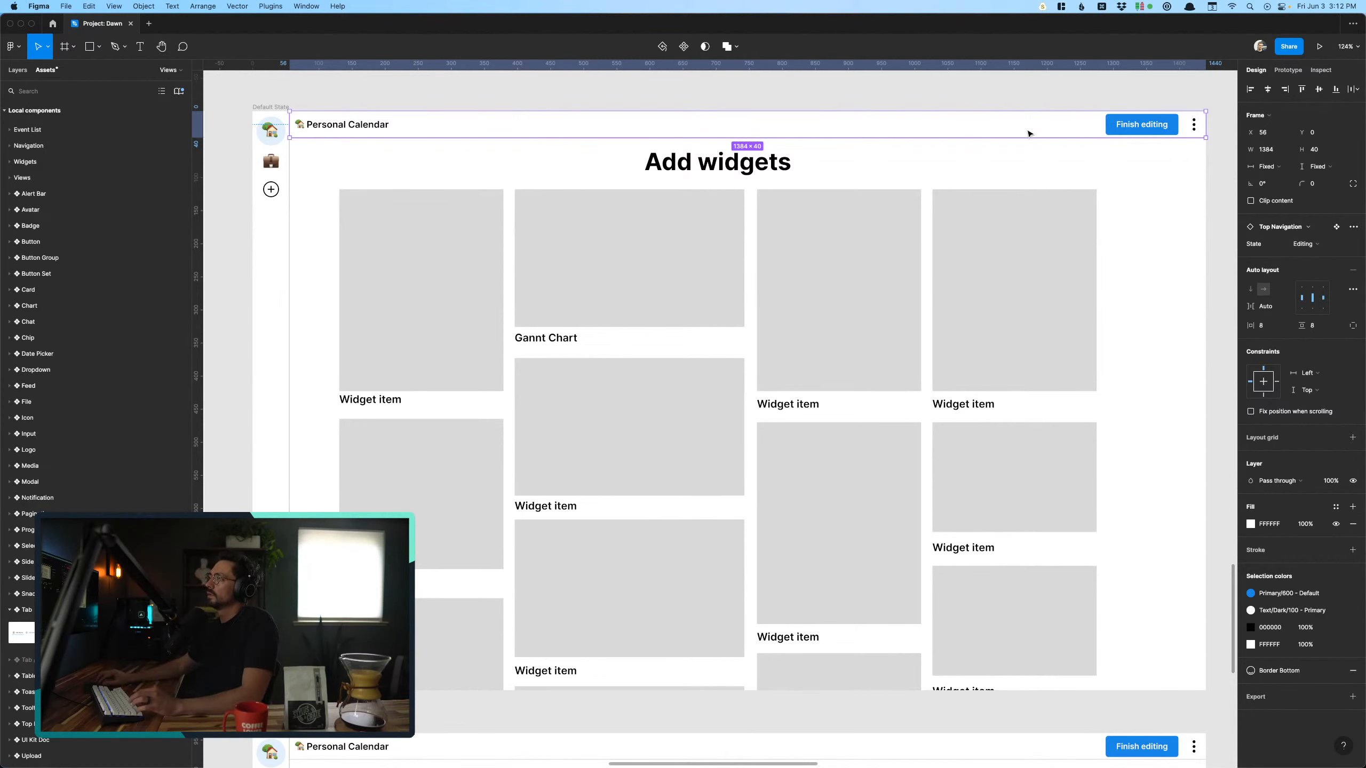
left_click(1337, 228)
left_click(948, 498)
scroll(952, 500, "up", 5)
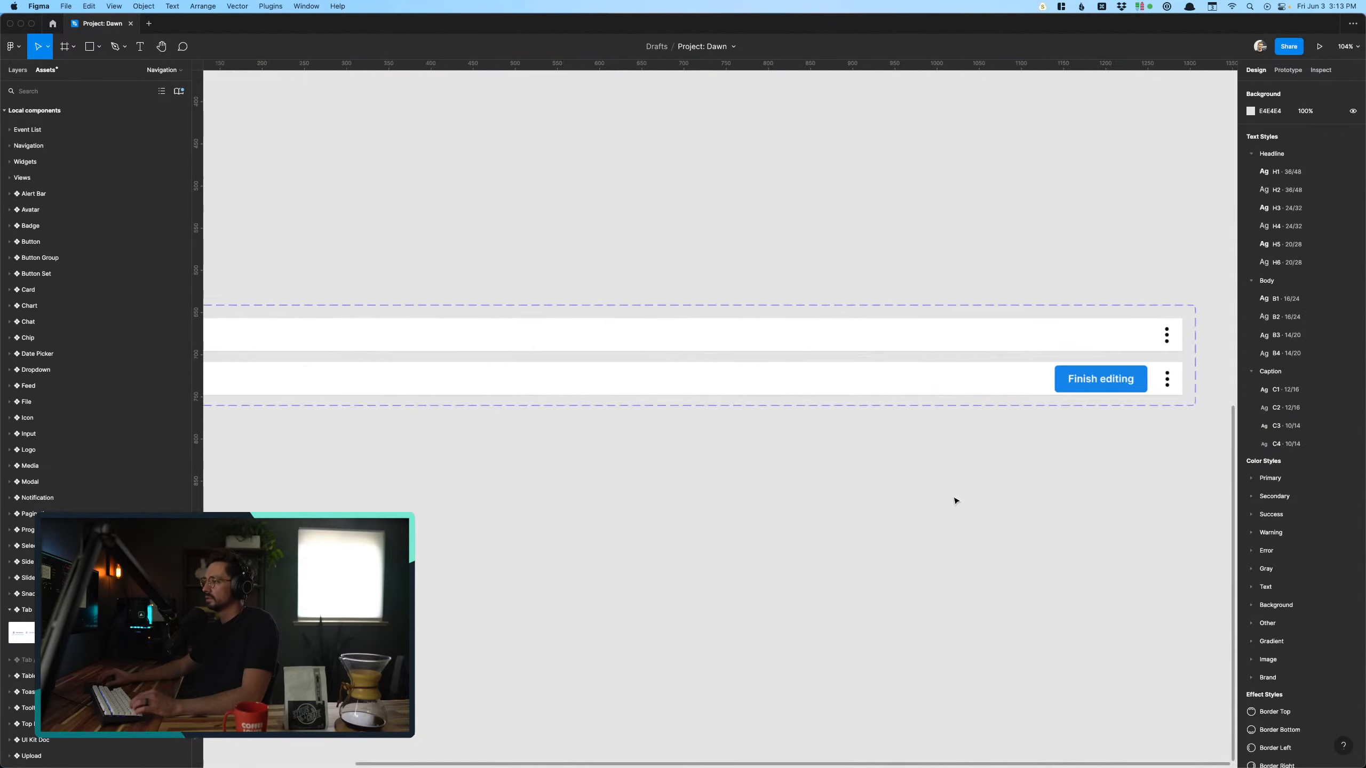
- Duplicate the Finish editing button in the Top Navigation's editing variant and relabel the leftmost button "Add widget"
scroll(954, 499, "up", 10)
left_click(1057, 346)
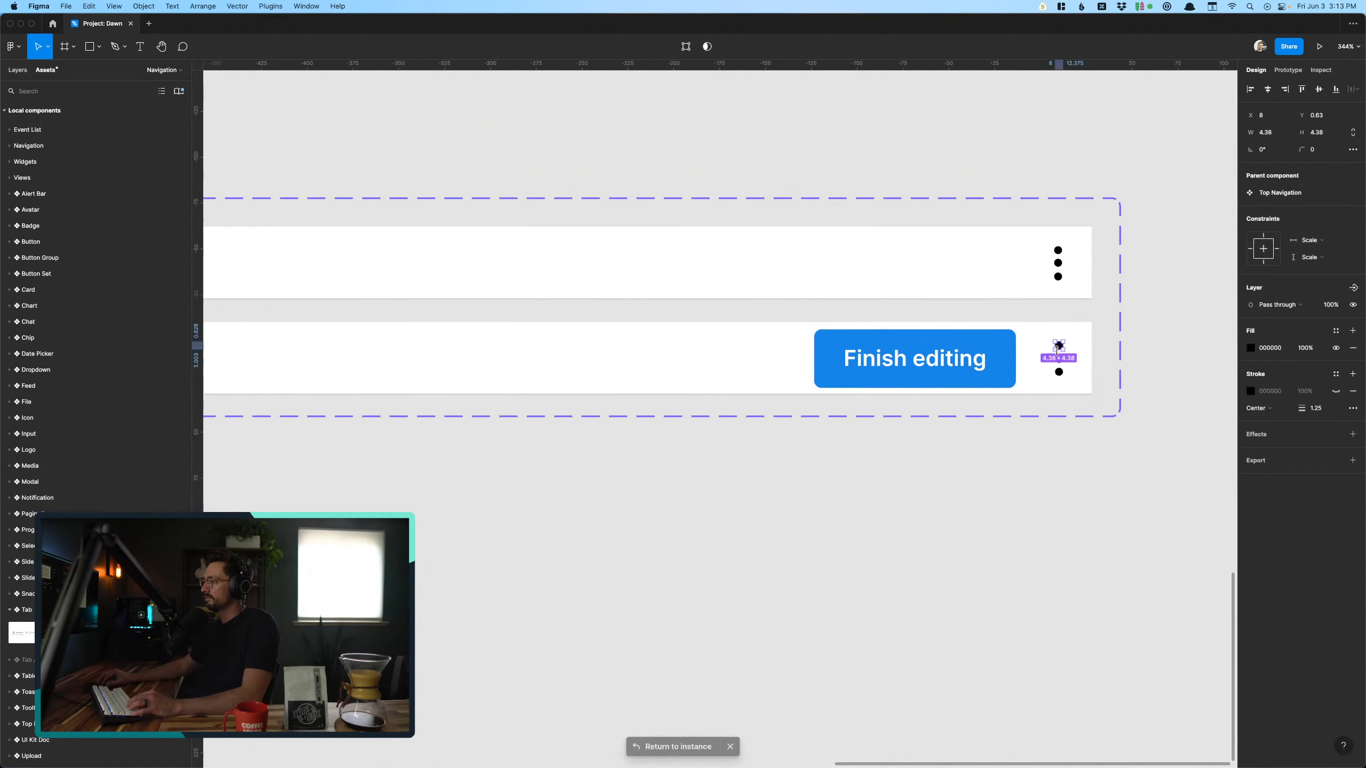
left_click(961, 374)
key("super+d")
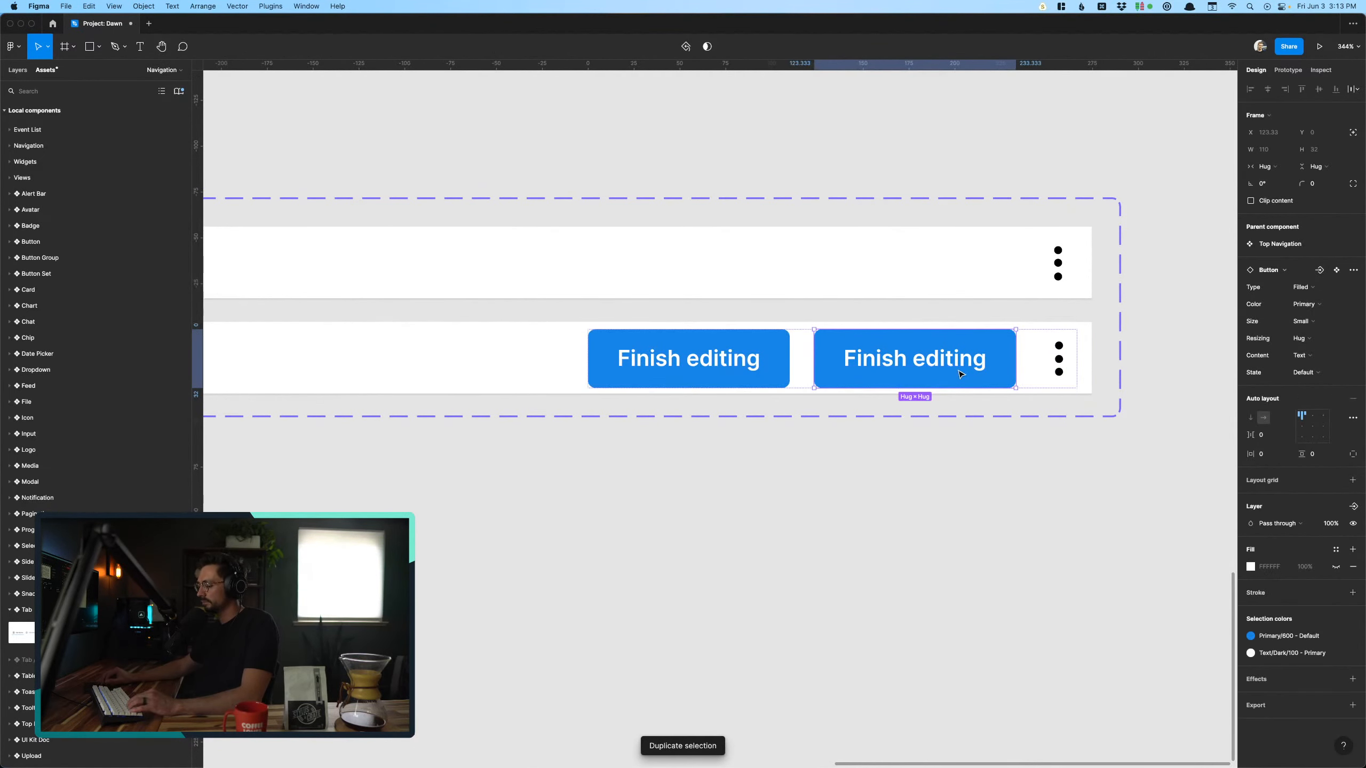
double_click(715, 356)
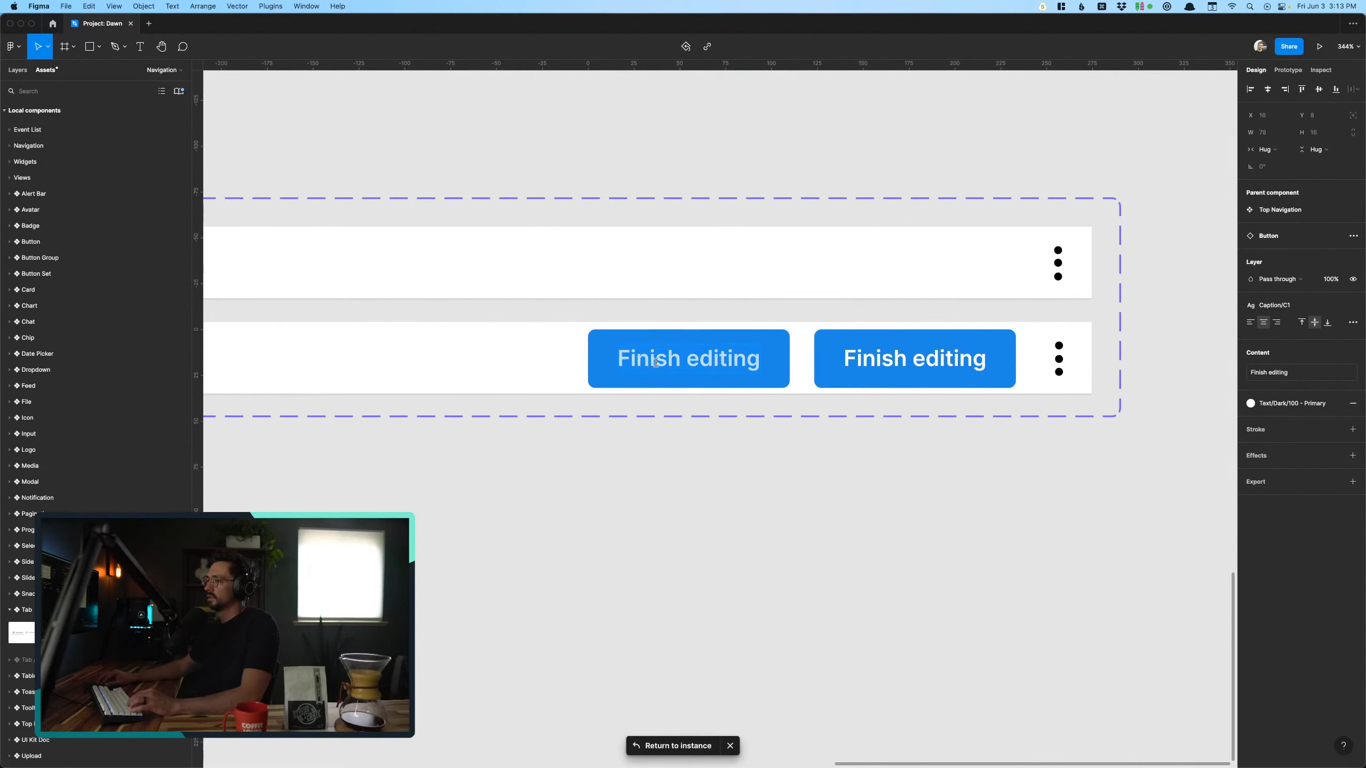
type("A")
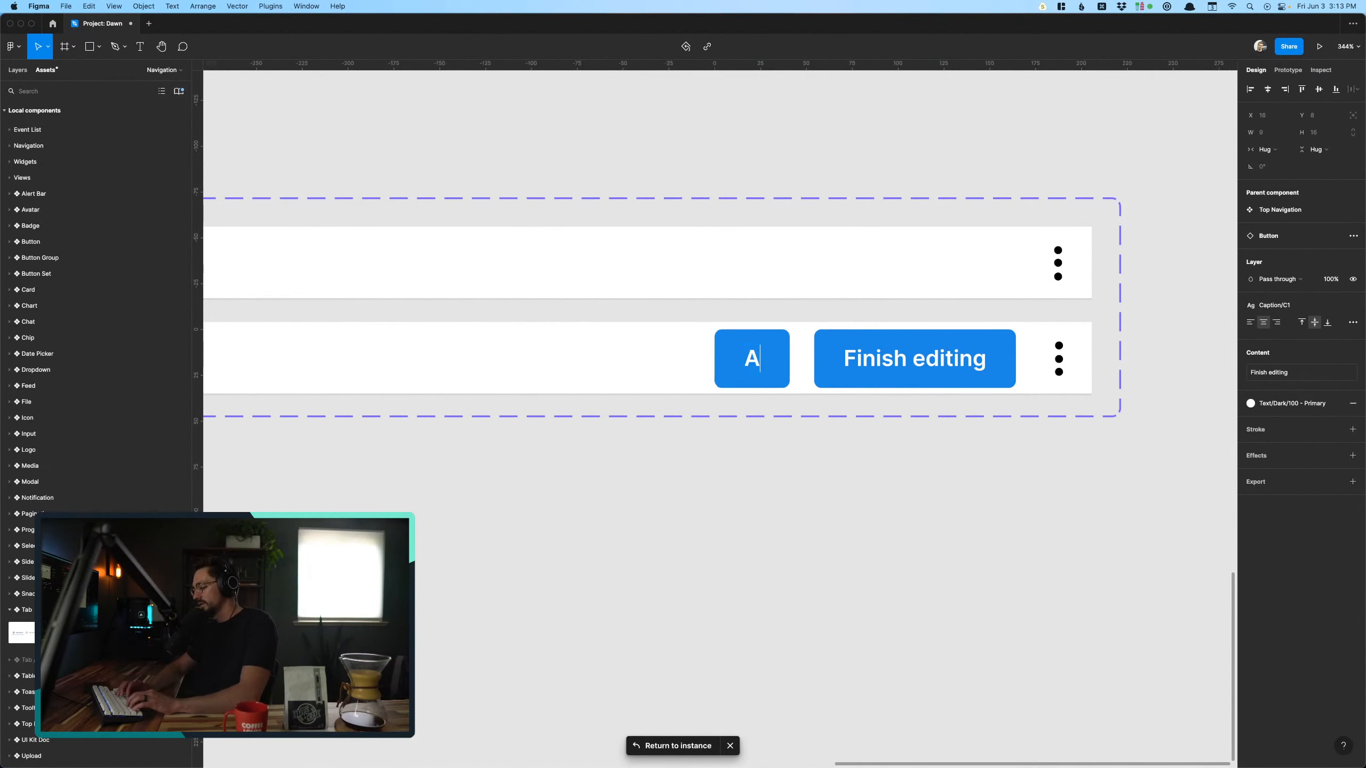
type("dd widget")
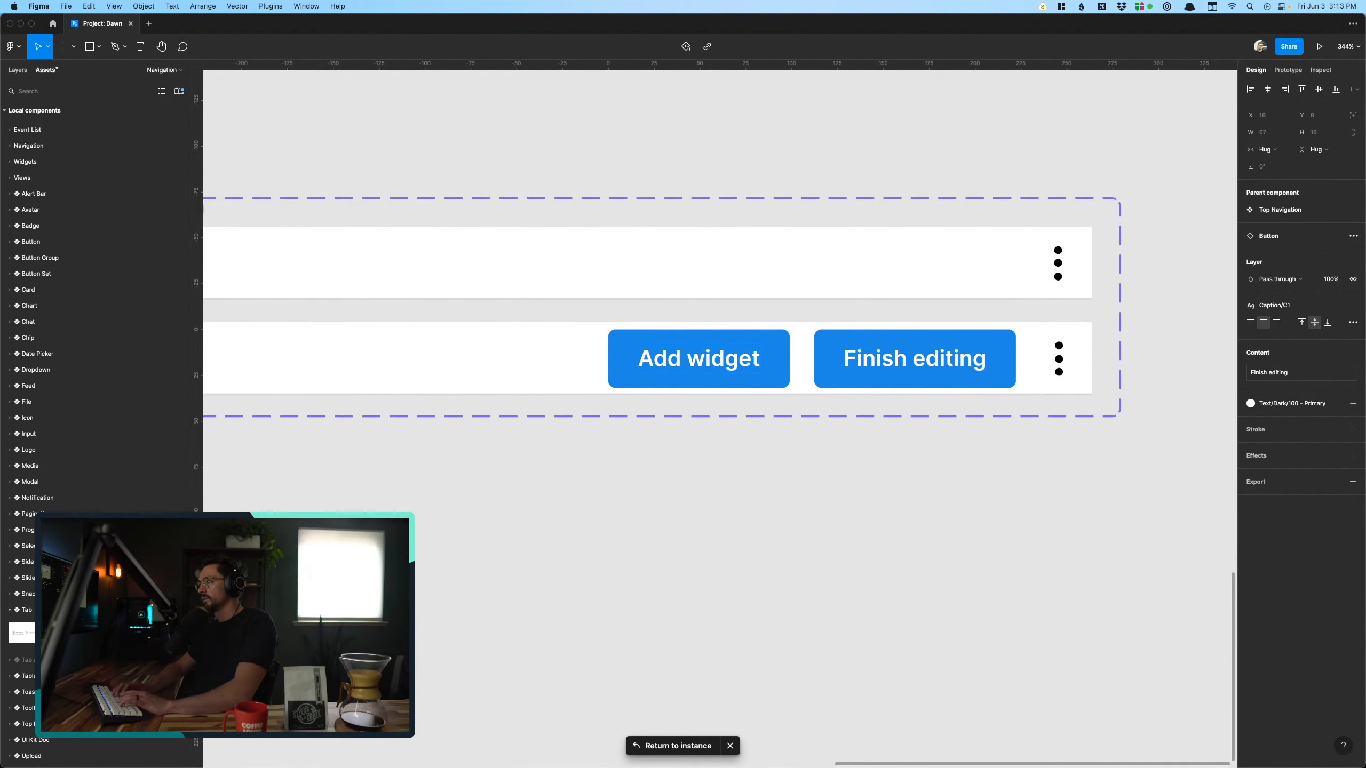
key("Escape")
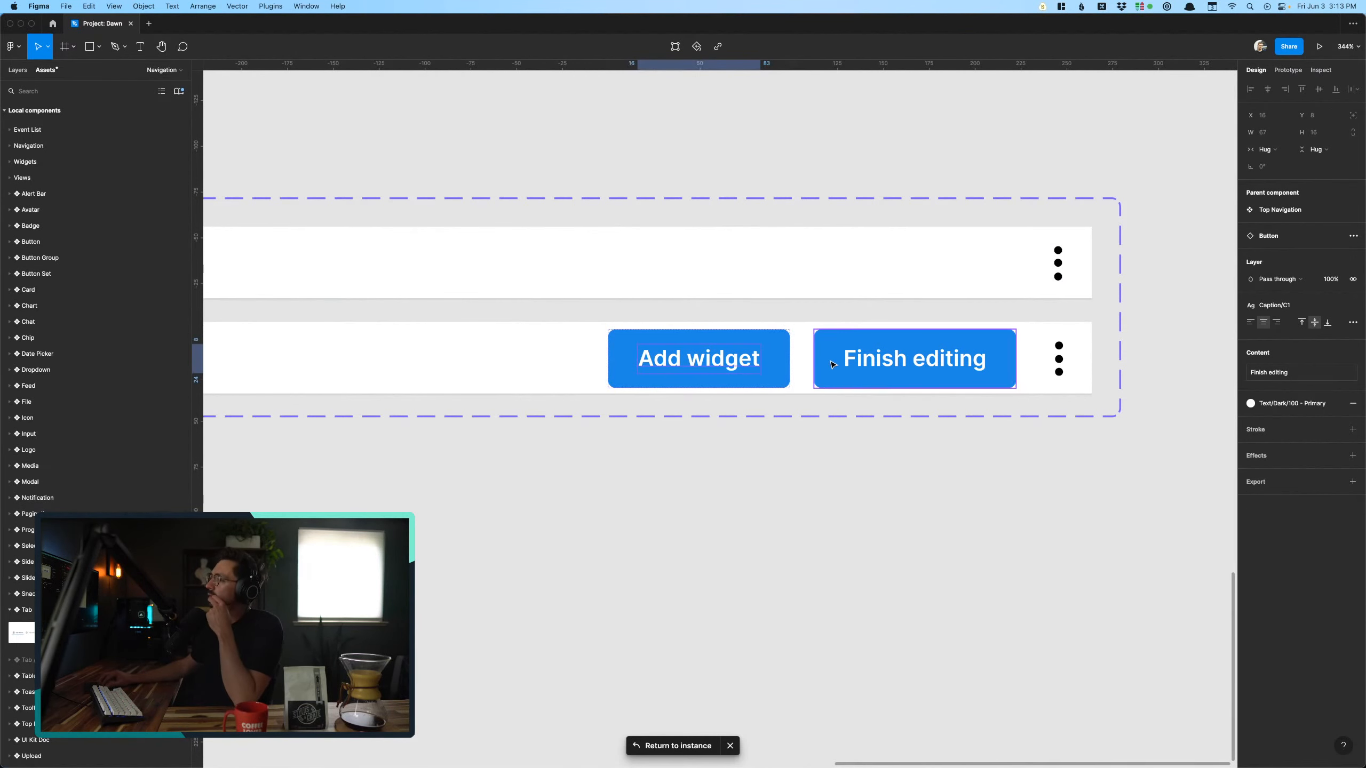
- Set the Add widget button's content to Text & Left Icon in the Top Navigation's editing variant
left_click(882, 362)
left_click(732, 360)
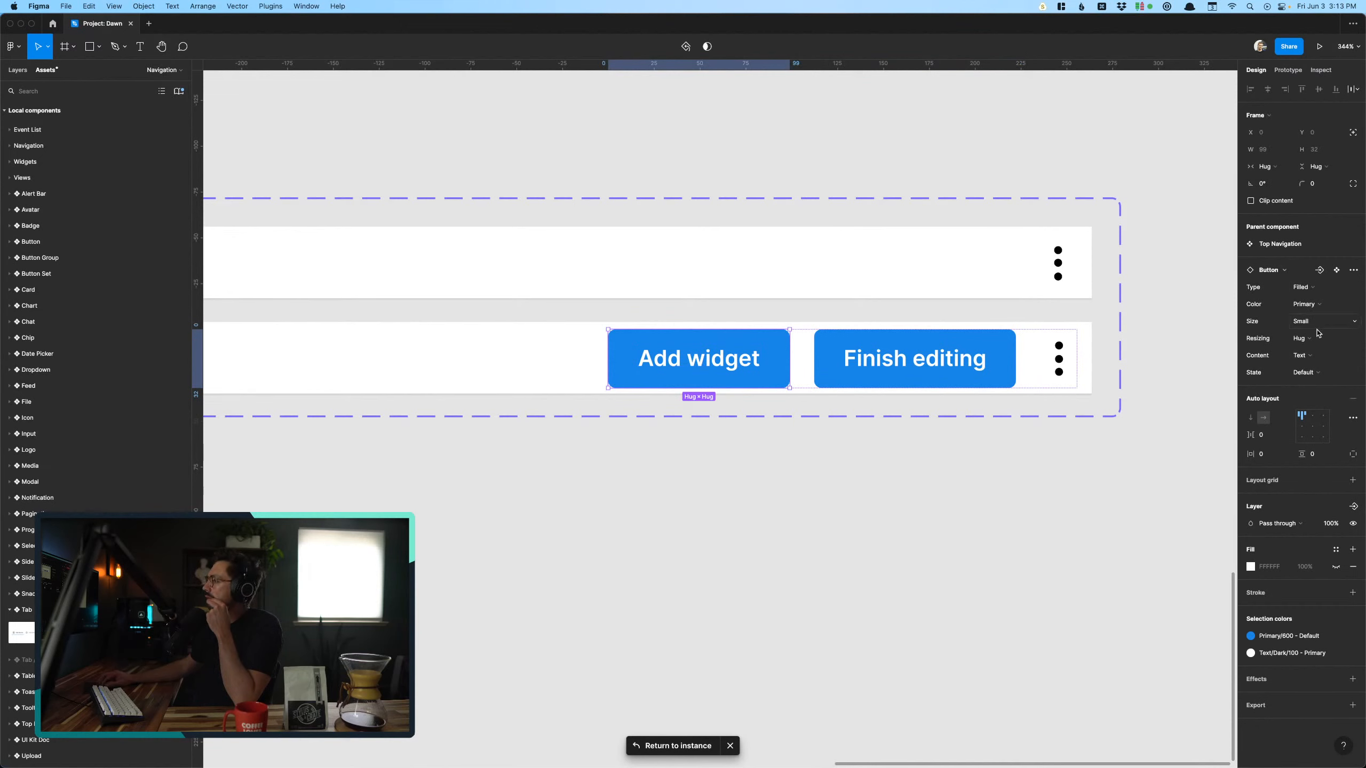
left_click(1312, 358)
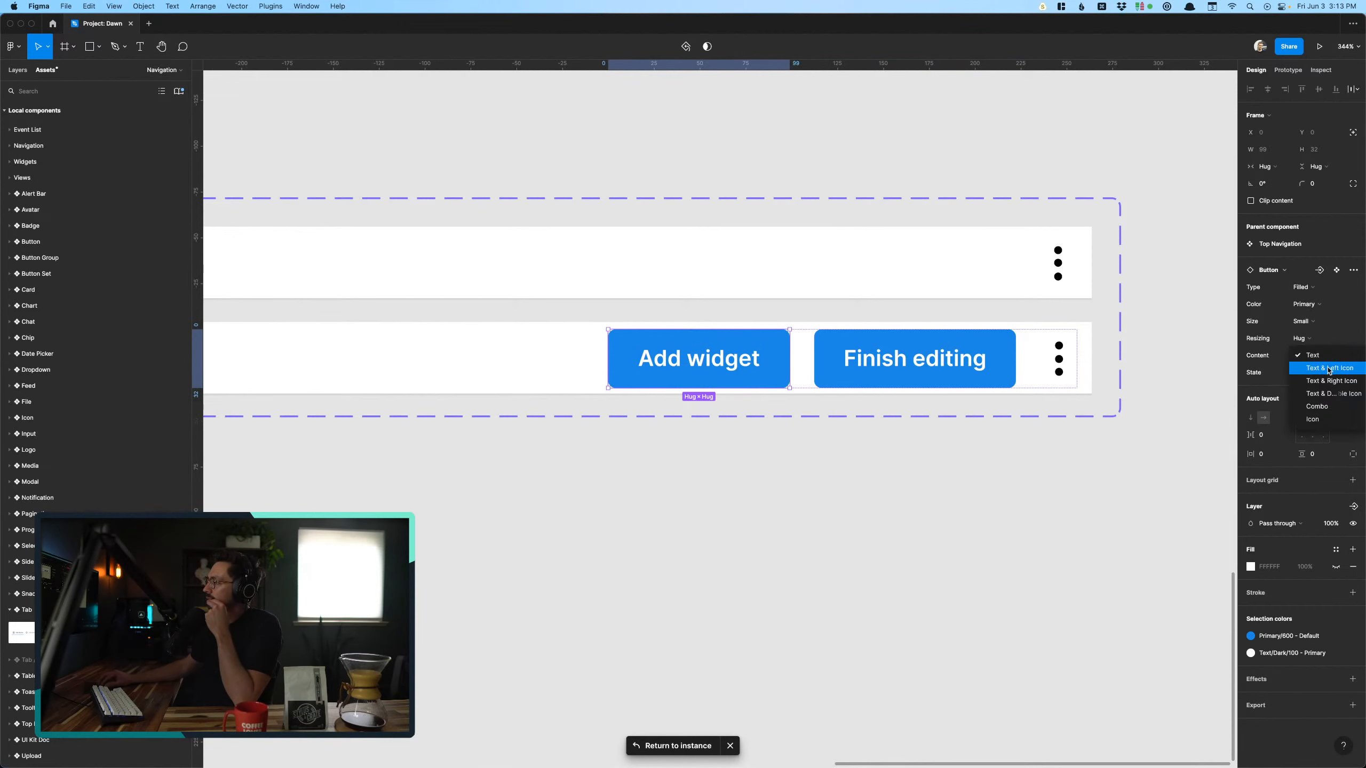
left_click(1328, 369)
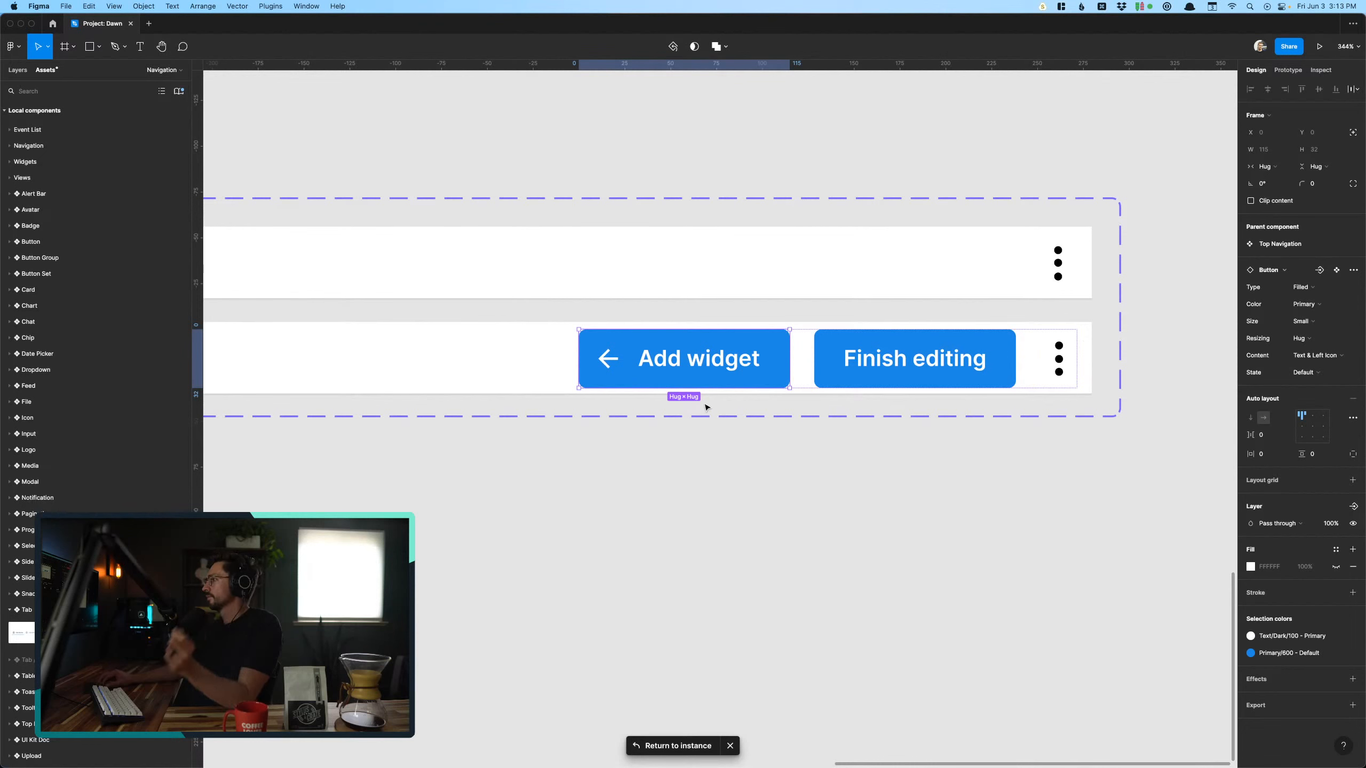
- Swap the arrow icon in the Add widget button for the plain plus icon, searching the local components for "add"
double_click(612, 359)
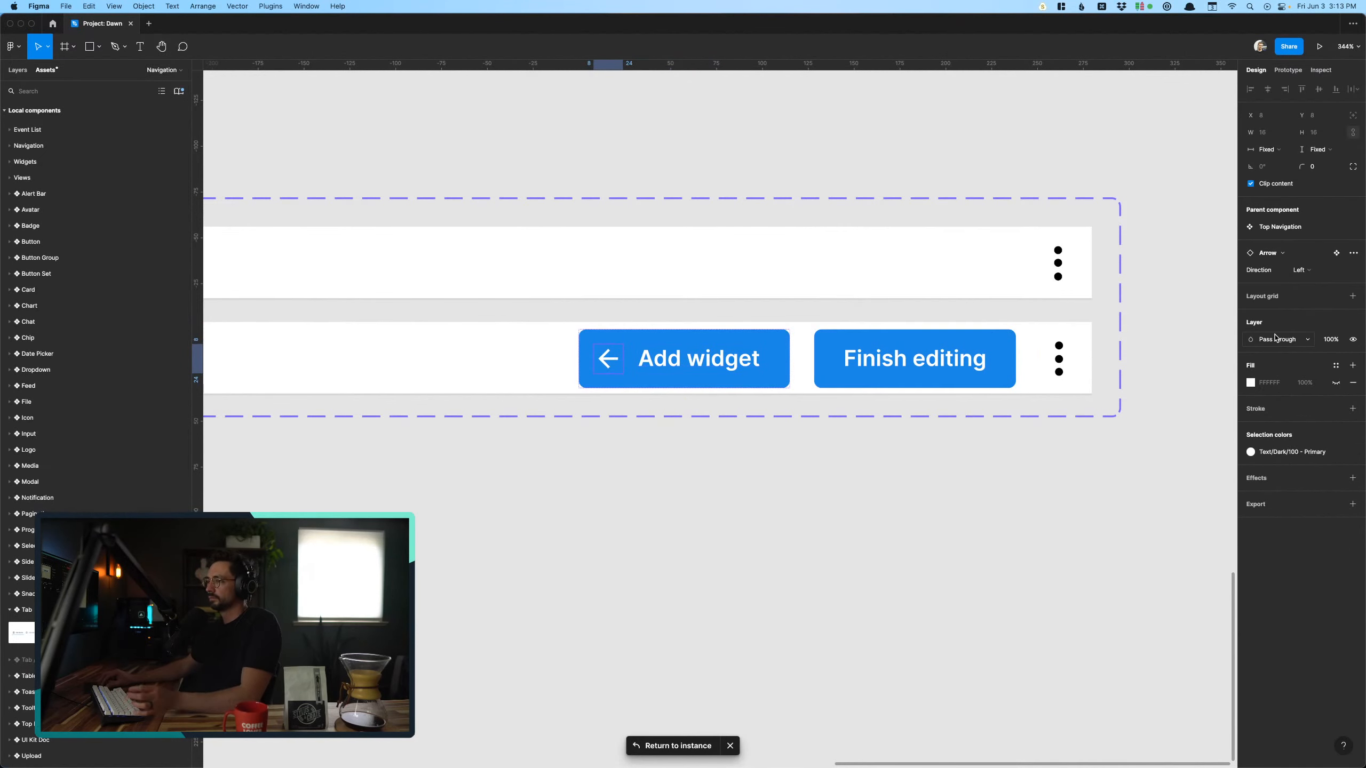
left_click(1281, 255)
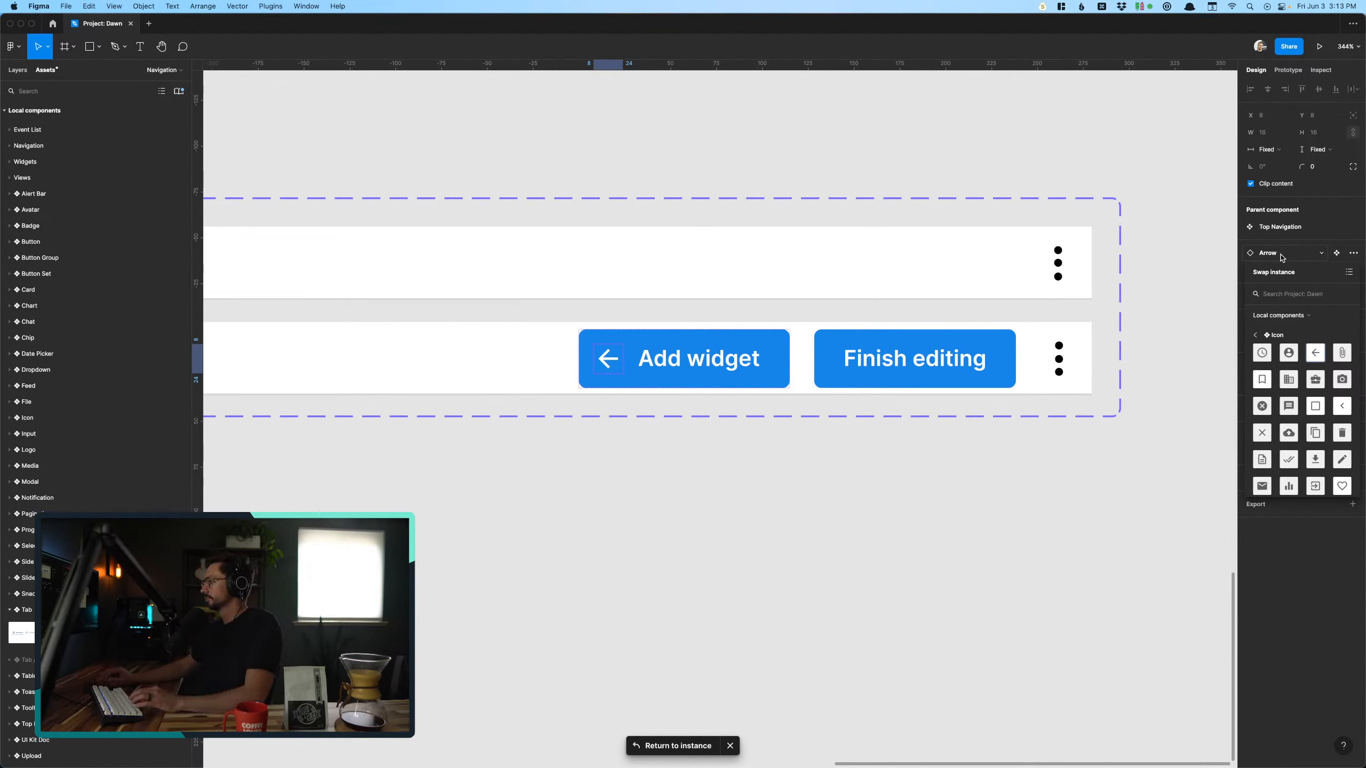
type("plus")
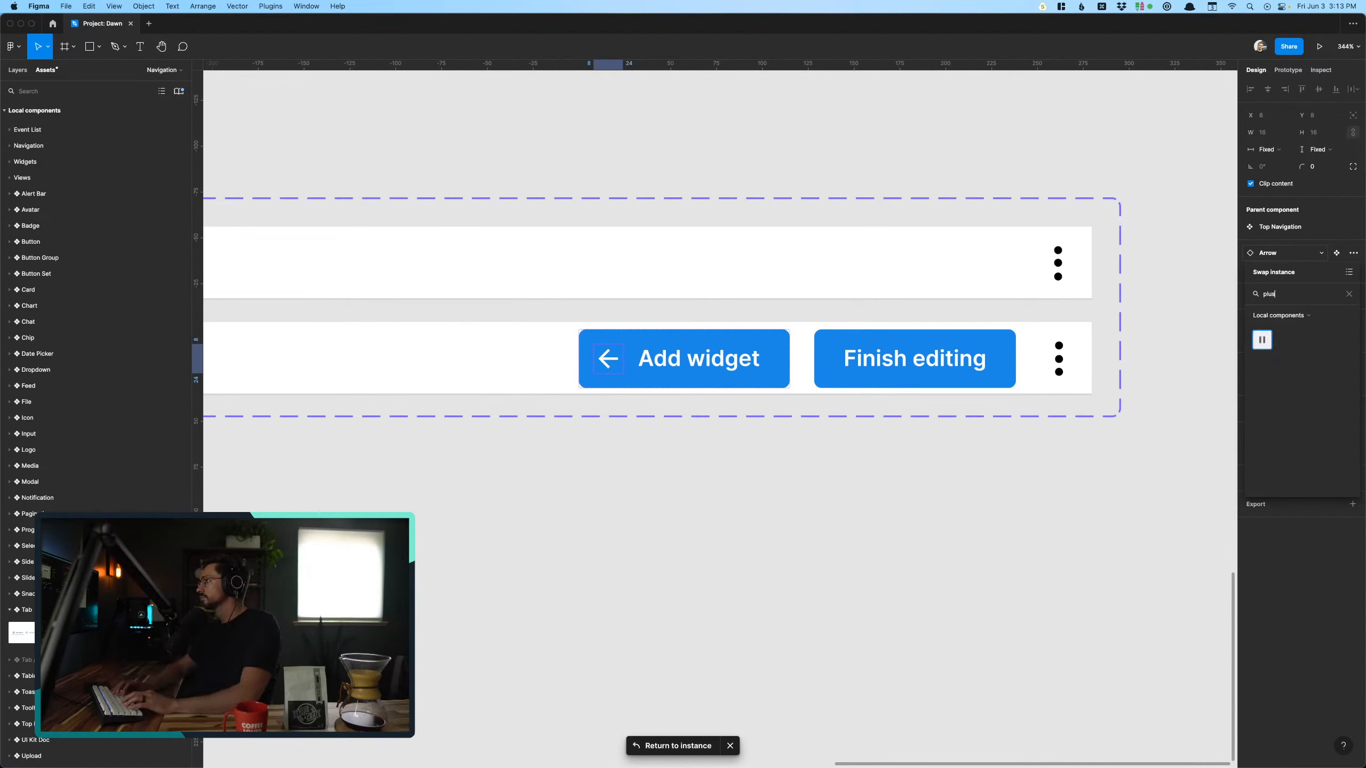
key("BackSpace")
key("BackSpace")
key("BackSpace")
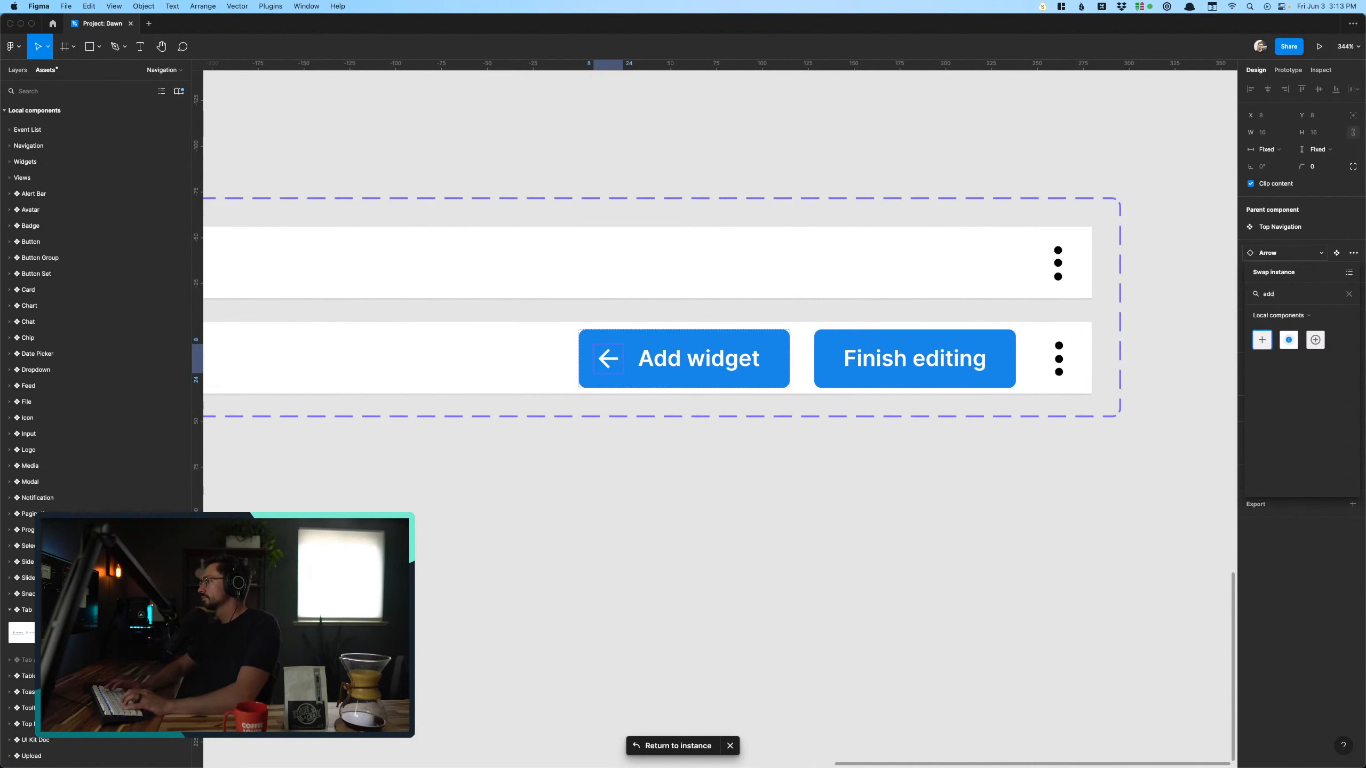
left_click(1268, 342)
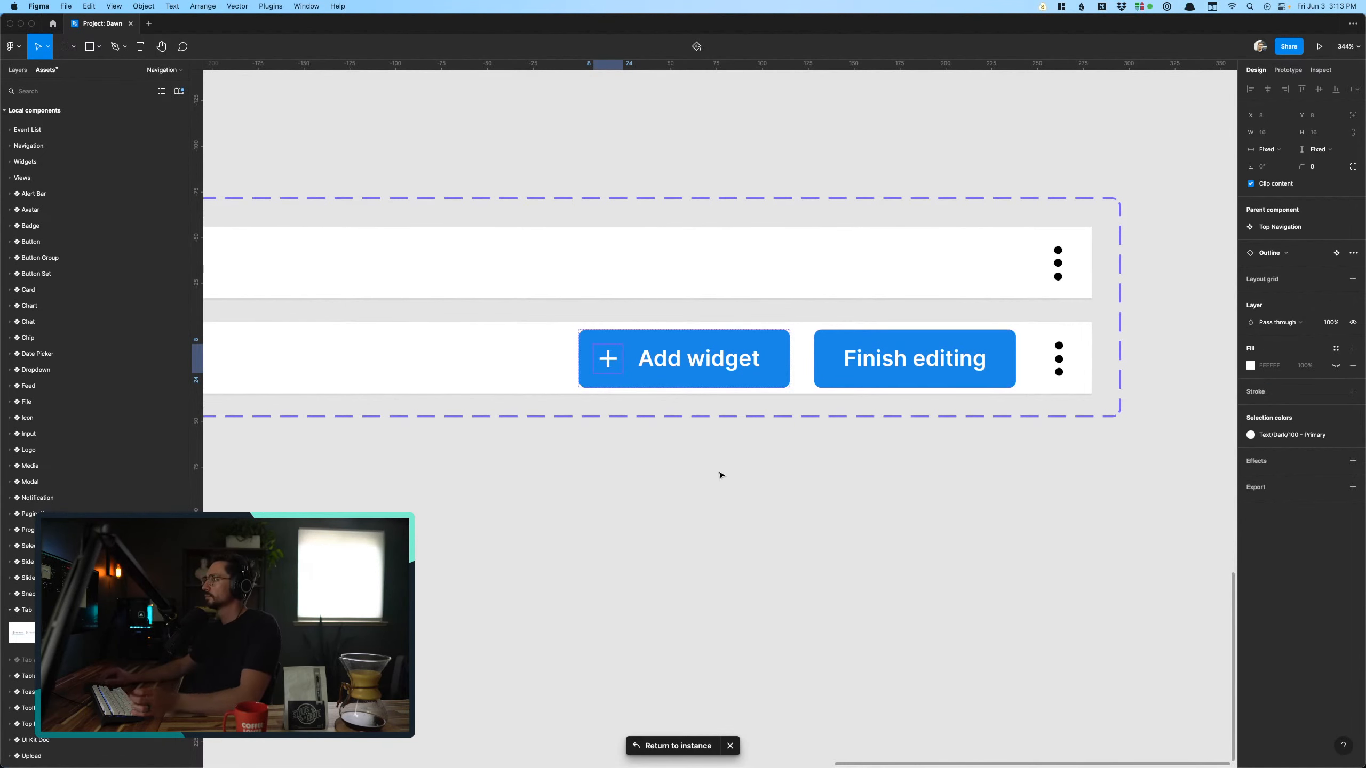
left_click(719, 591)
- Select the auto layout frame holding the Add widget button, Finish editing button and three-dot menu in the editing variant
scroll(721, 593, "right", 2)
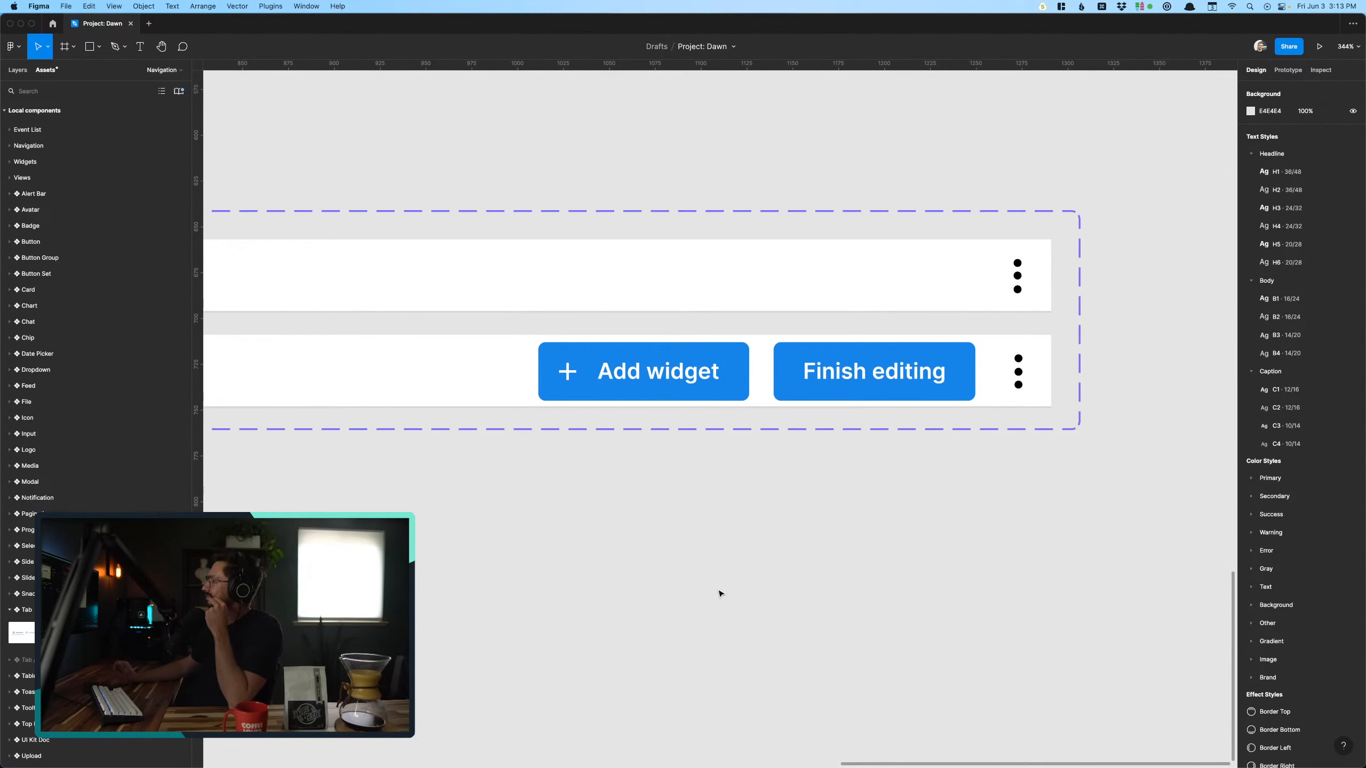
scroll(721, 594, "left", 2)
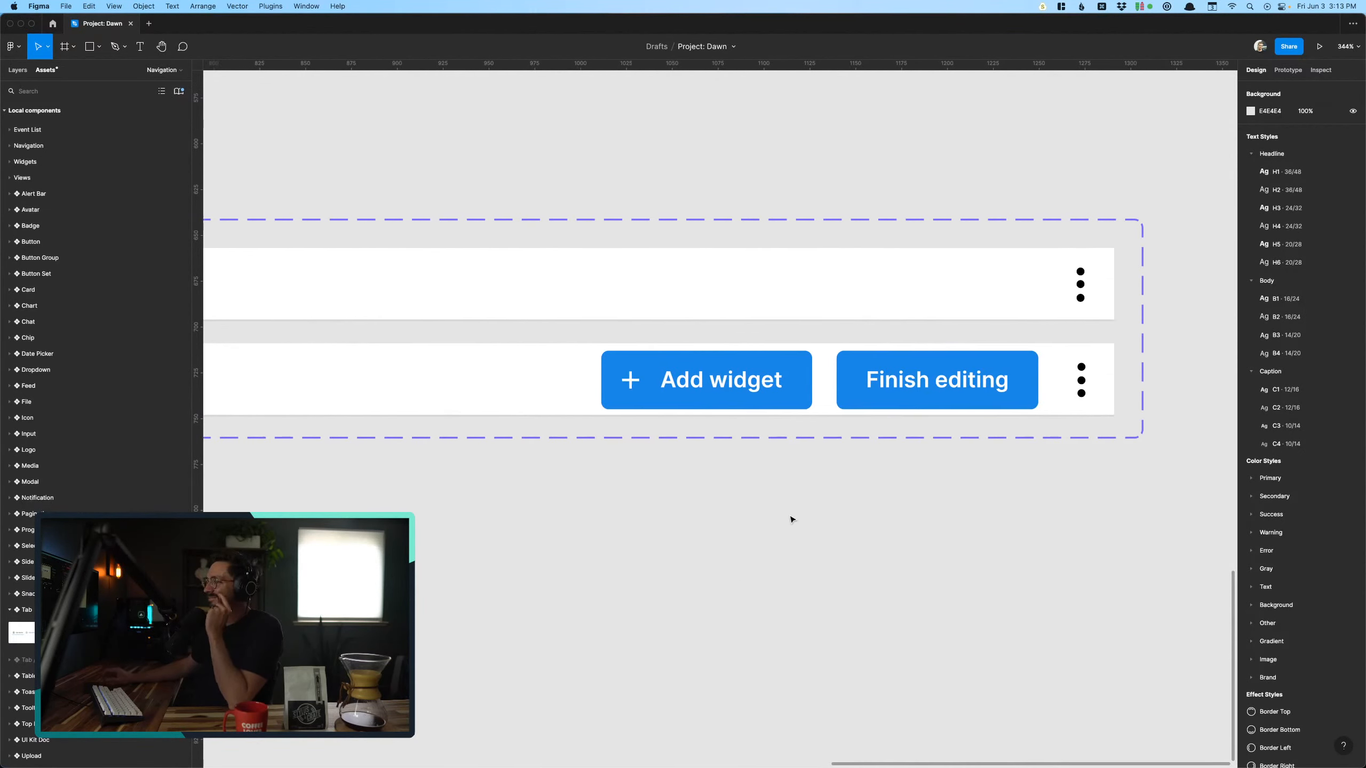
left_click(989, 379, "super")
left_click(826, 398, "super")
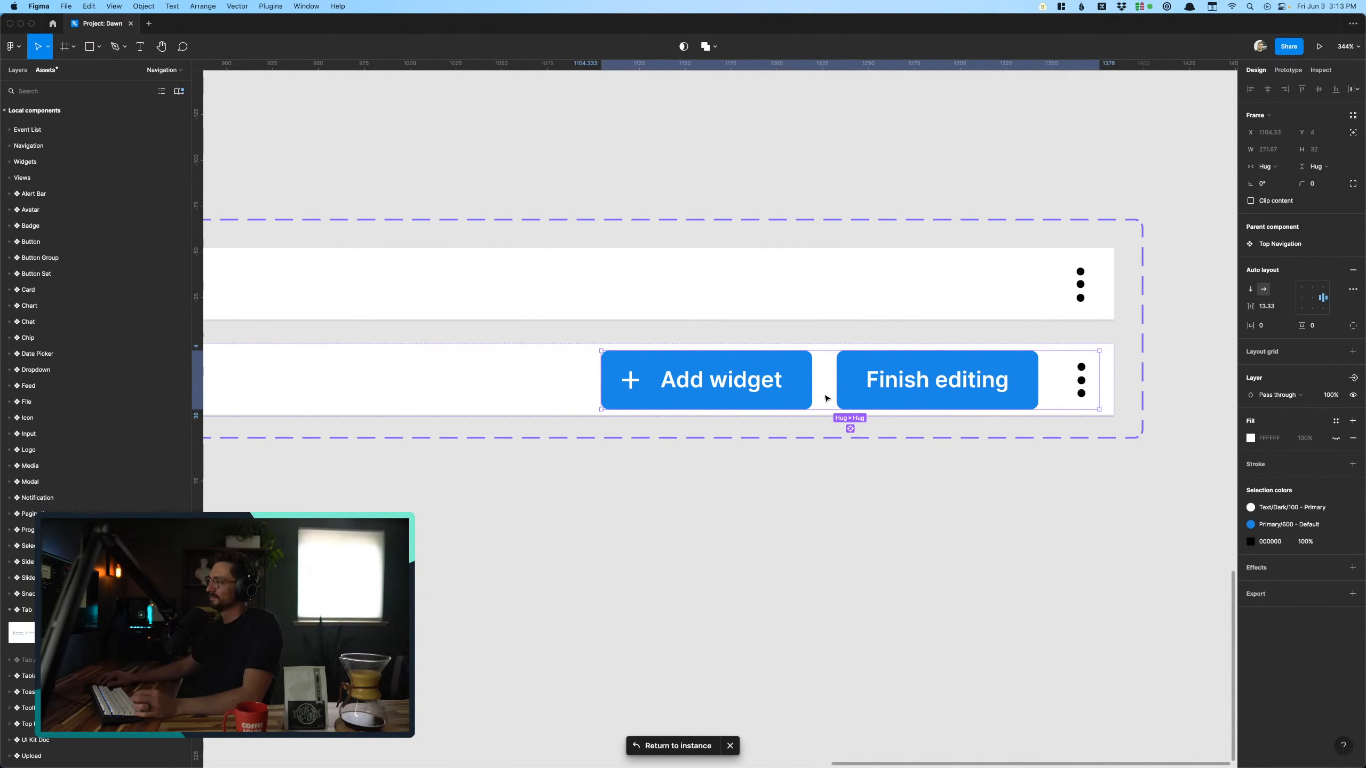
mouse_move(711, 759)
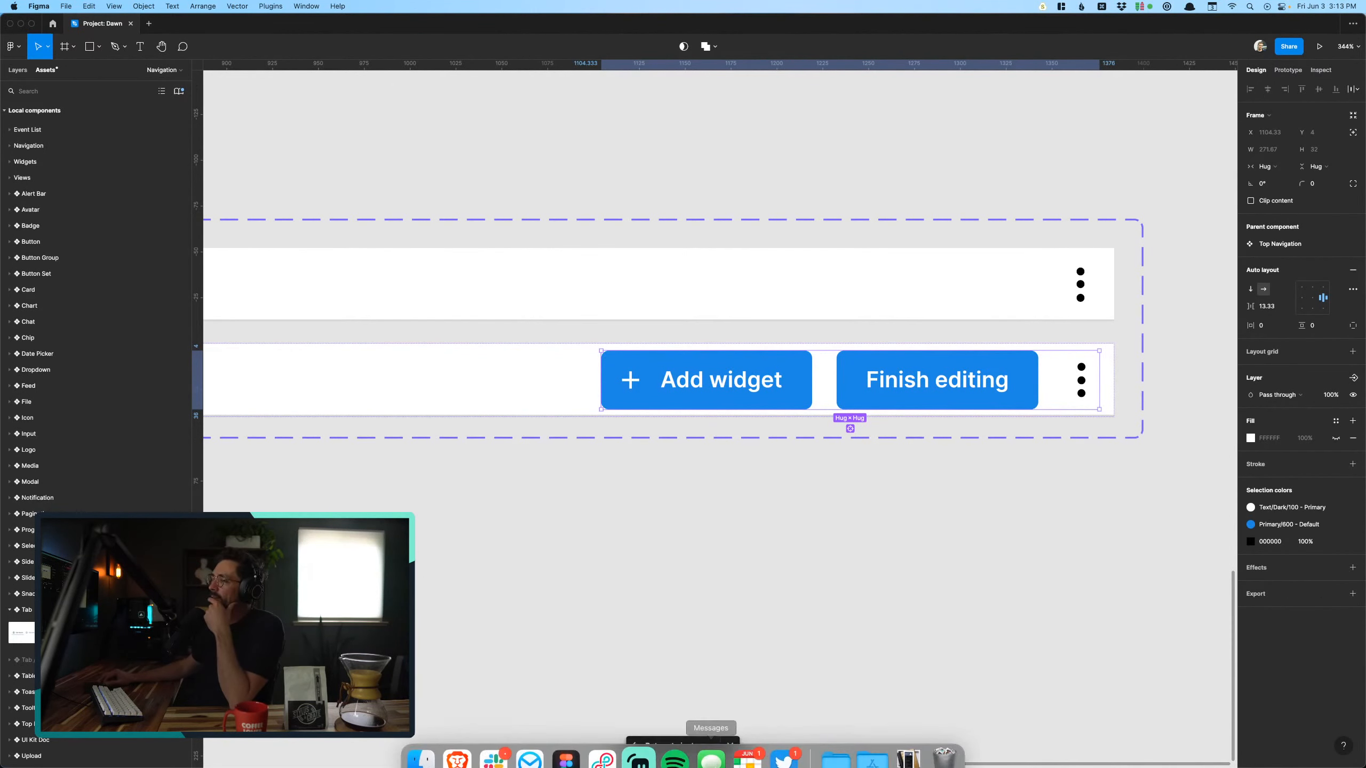
scroll(814, 591, "right", 1)
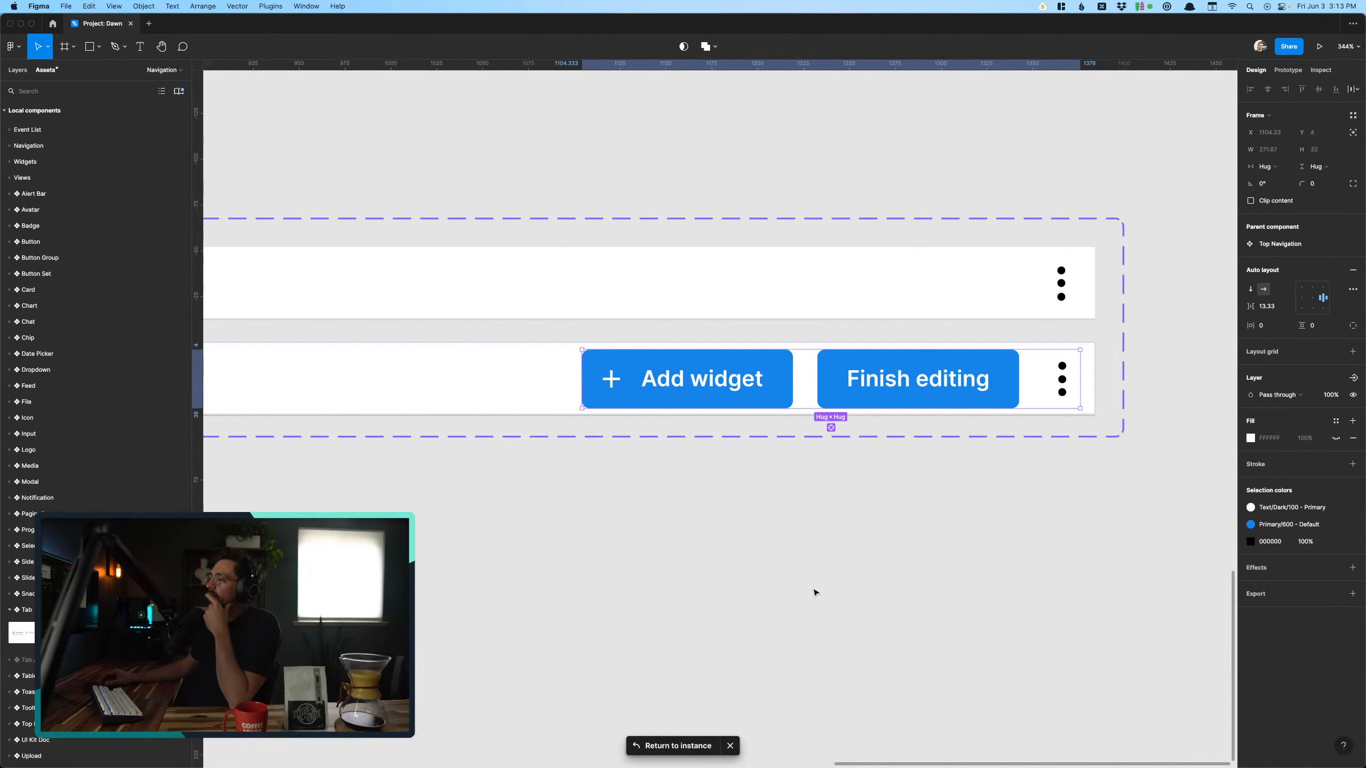
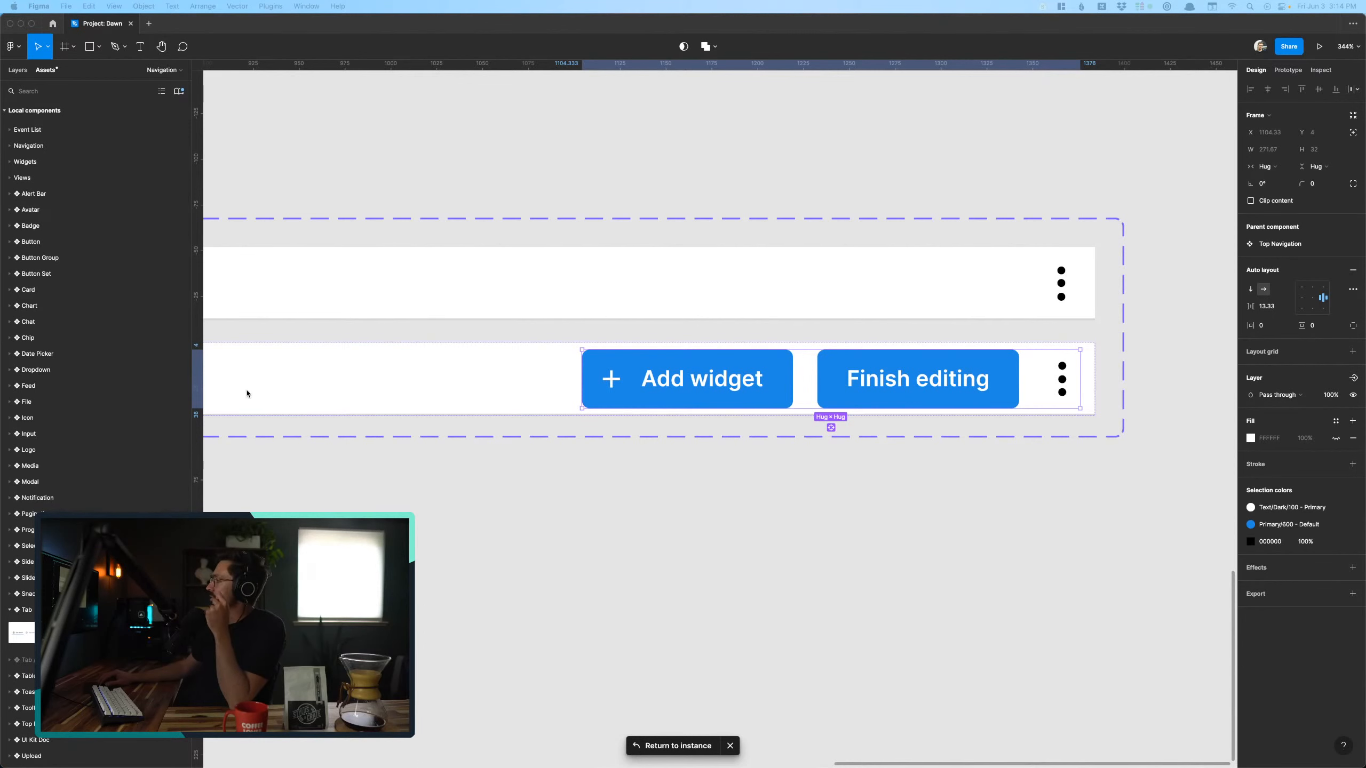
- Deselect the Top Navigation buttons, show the page list and switch to the Views page with the widget screens
left_click(813, 553)
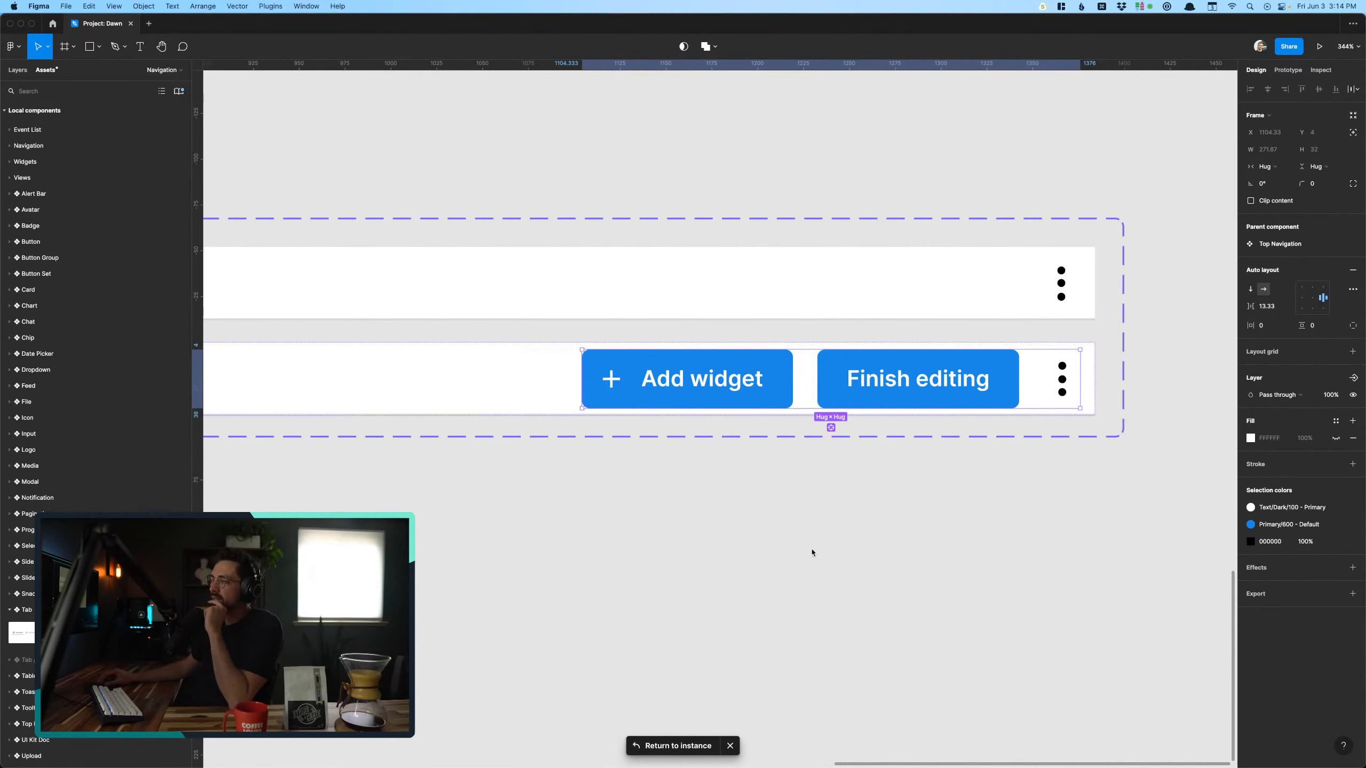
left_click(812, 552)
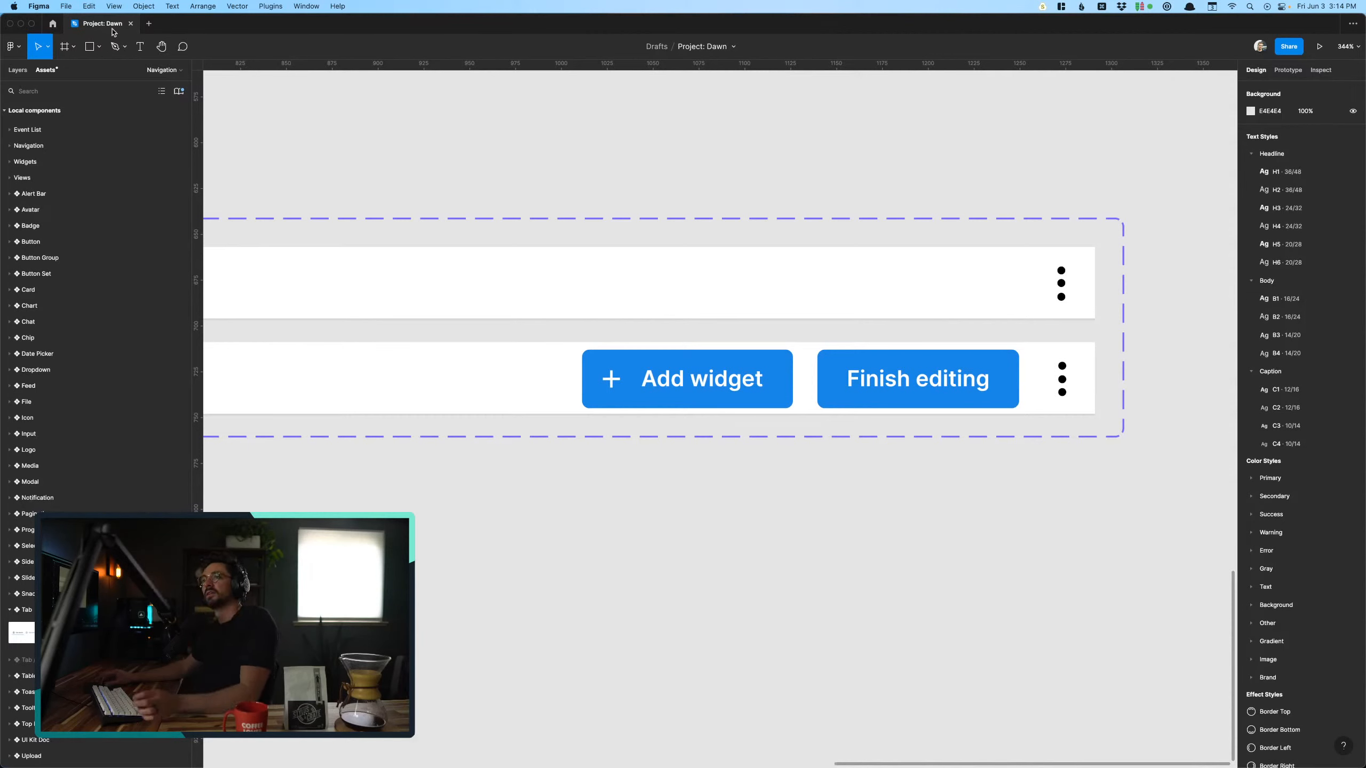
left_click(24, 69)
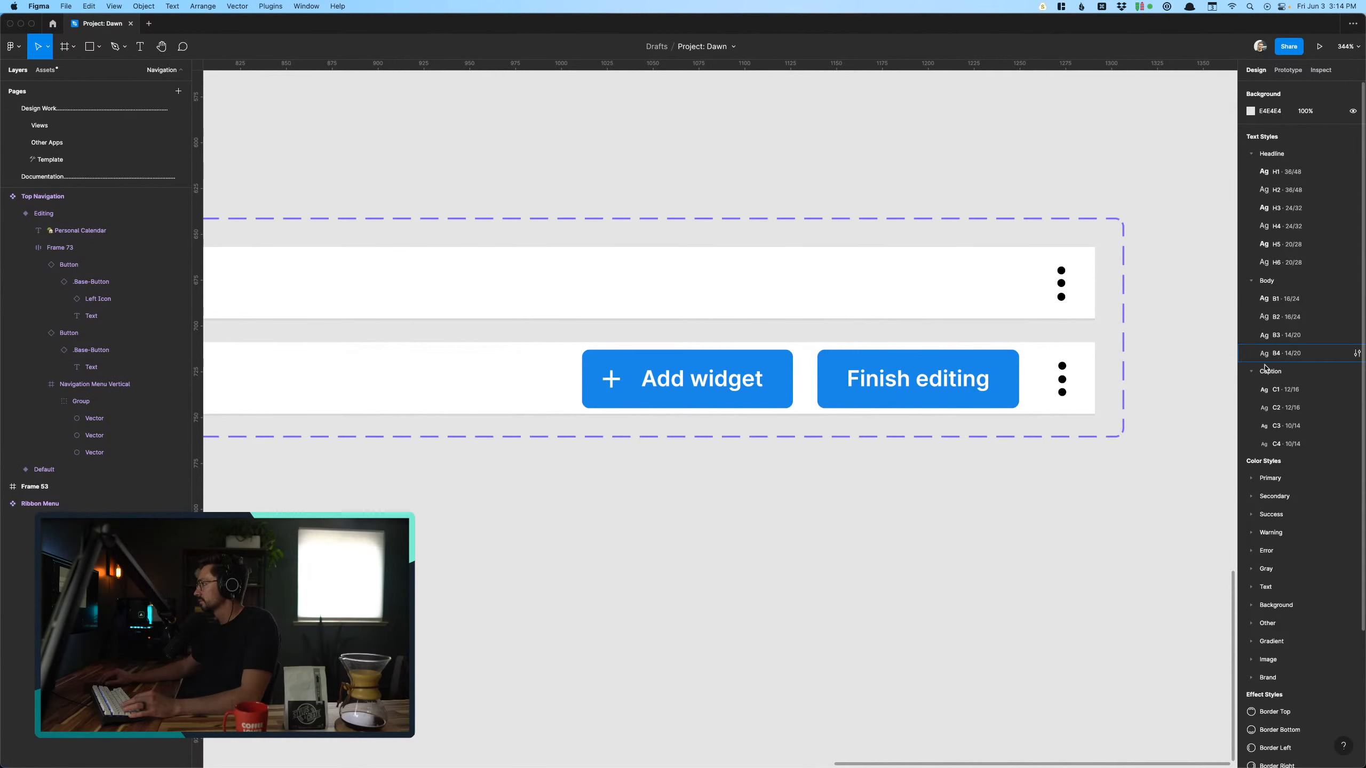
key("super+Tab")
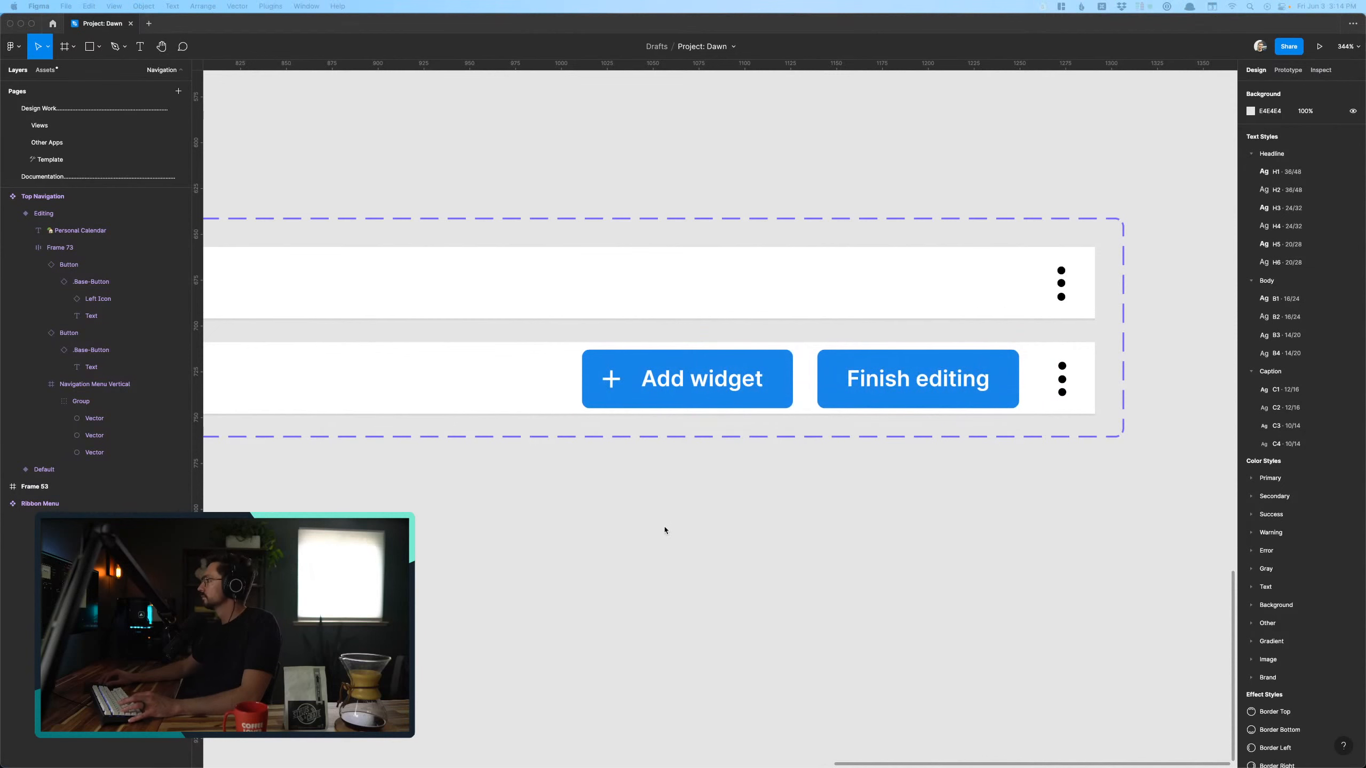
scroll(665, 531, "down", 5)
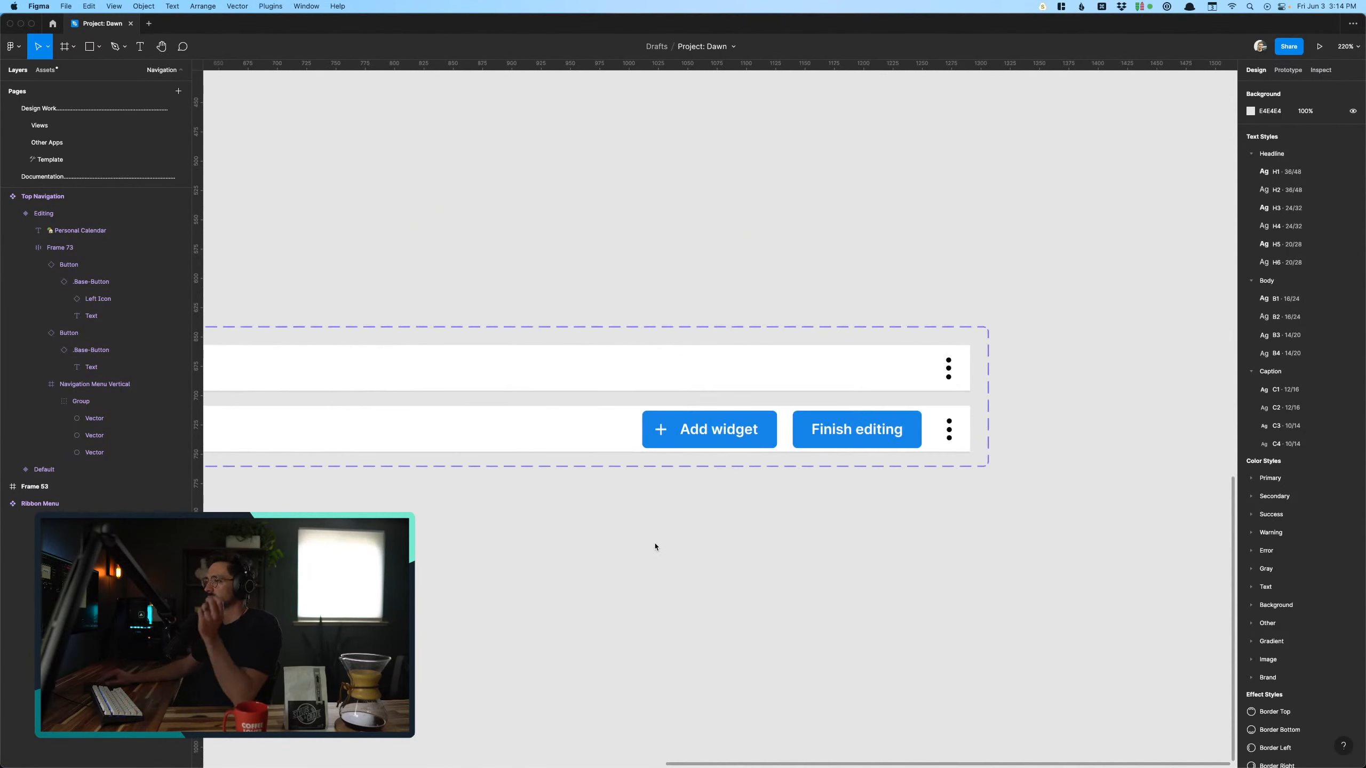
scroll(655, 547, "left", 4)
scroll(655, 547, "down", 1)
left_click(47, 142)
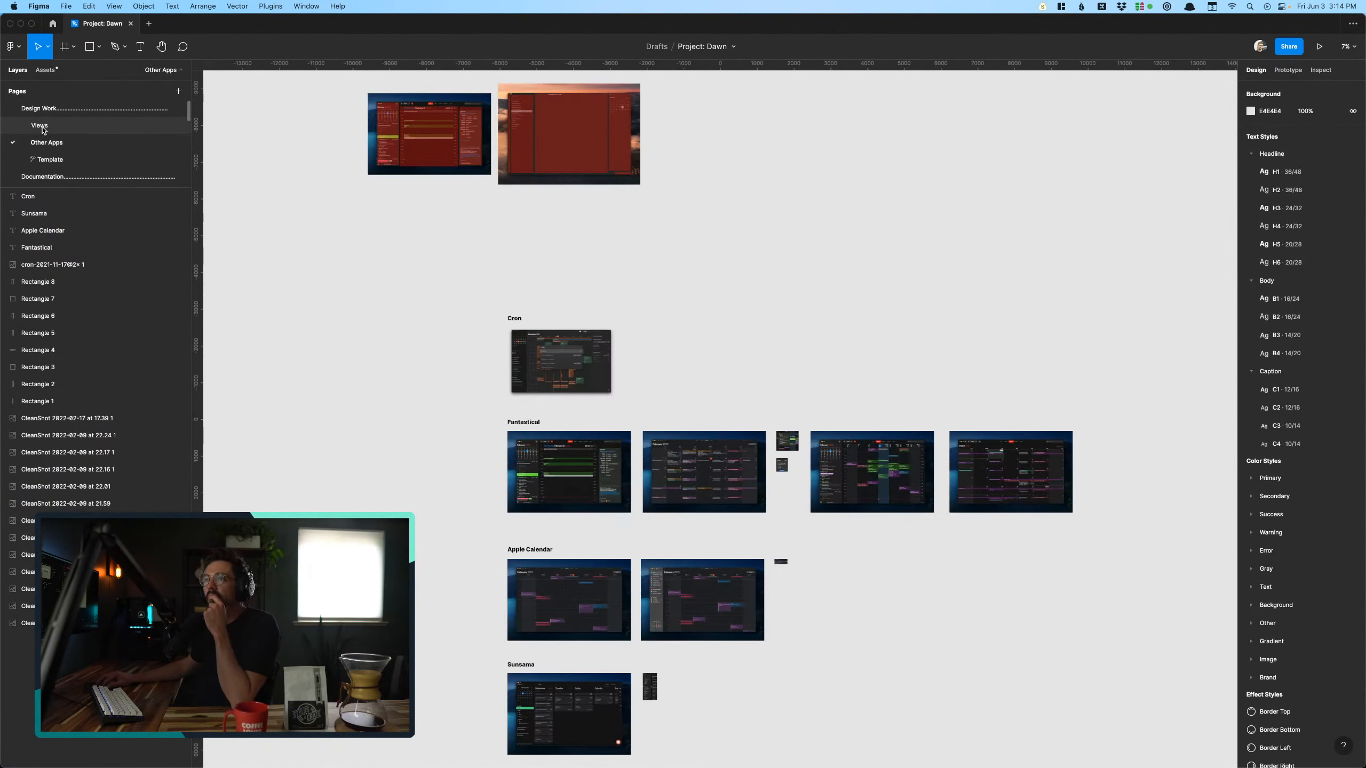
scroll(756, 542, "right", 2)
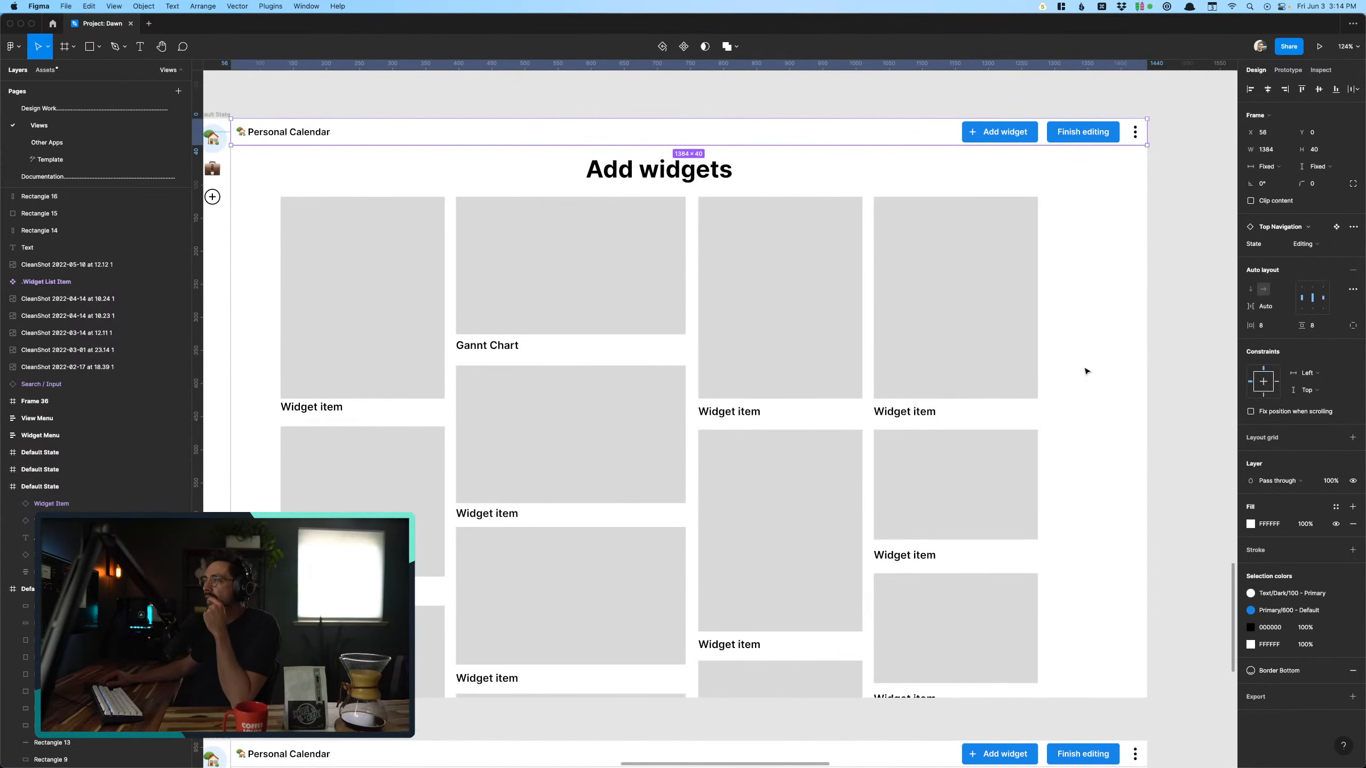
- Examine the editing top navigation across the Add widgets screen, the Gannt Chart screen and the placed-widget screen
left_click(1100, 372)
scroll(1100, 372, "right", 1)
scroll(1087, 381, "down", 1)
scroll(1087, 381, "left", 3)
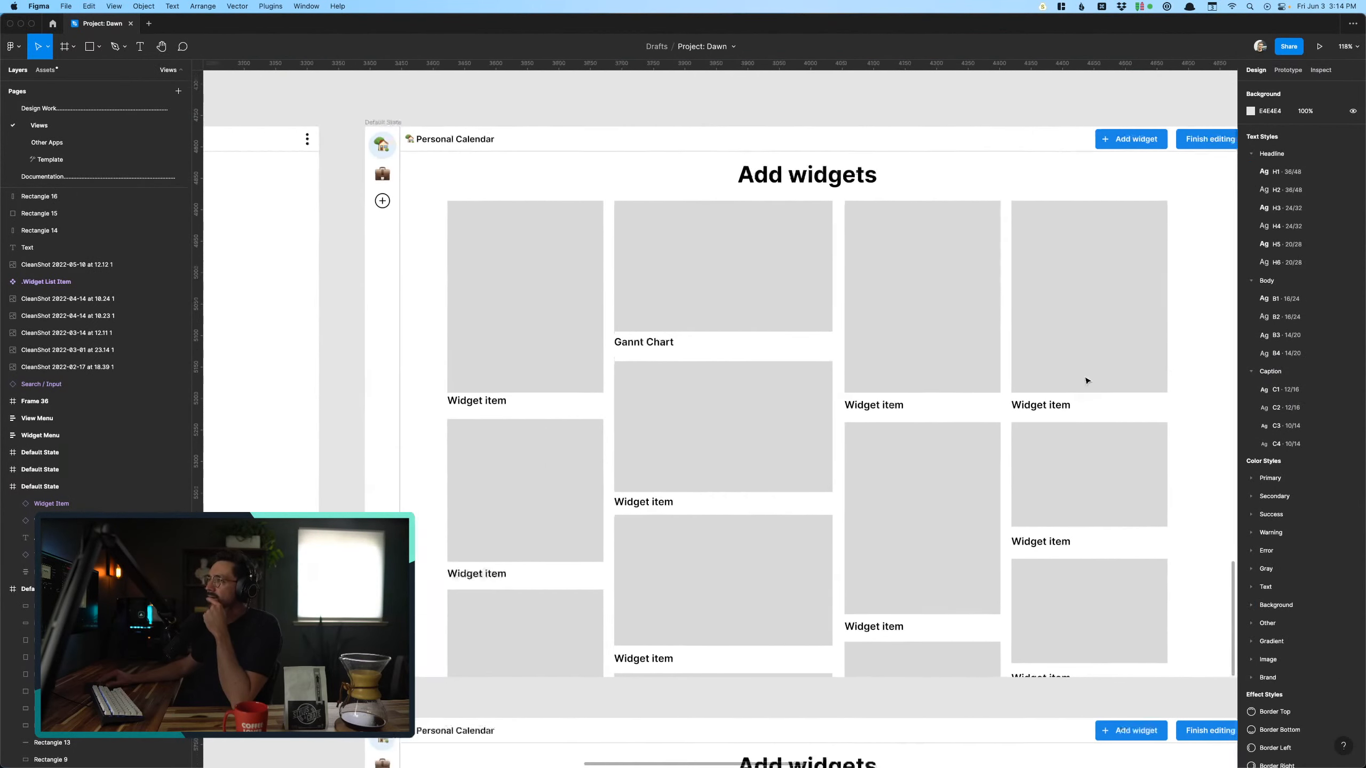
scroll(1087, 381, "right", 1)
scroll(1087, 381, "right", 1)
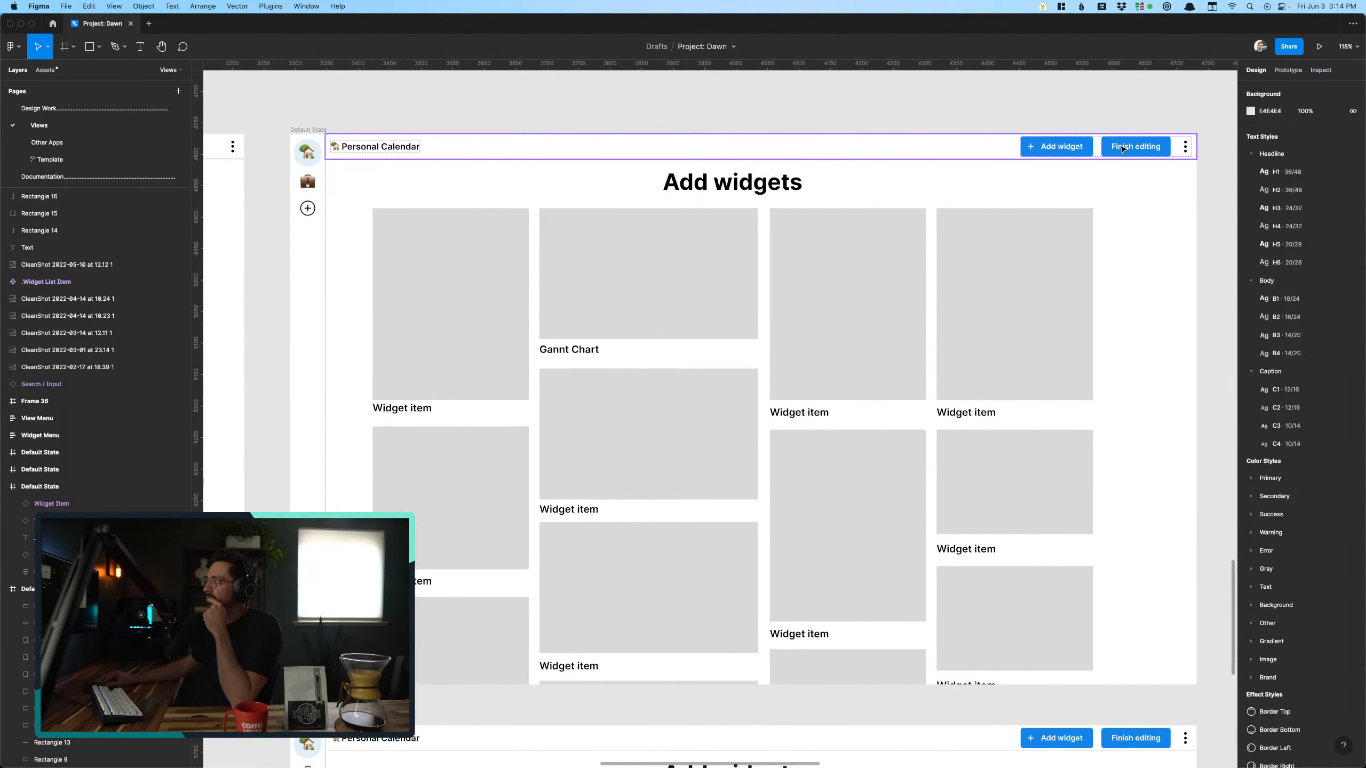
scroll(1122, 149, "right", 2)
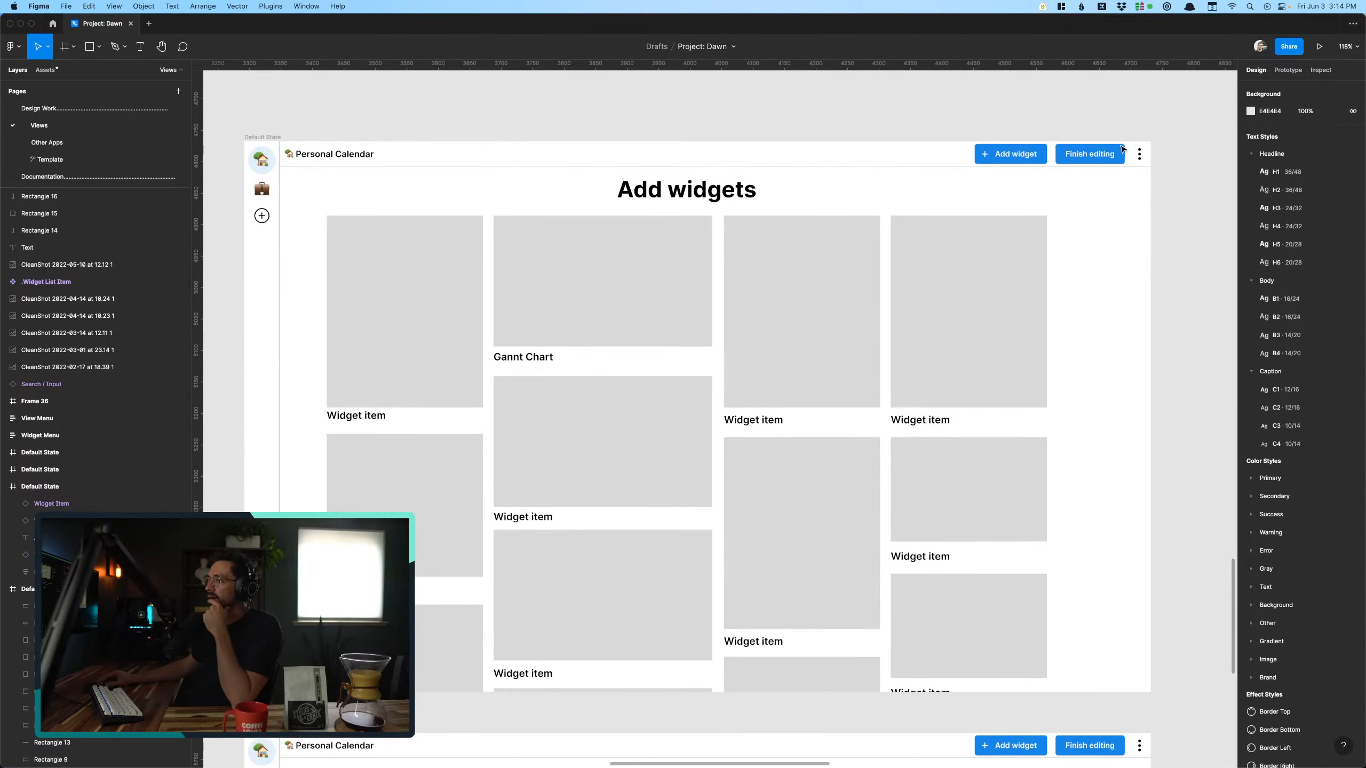
scroll(1038, 181, "right", 2)
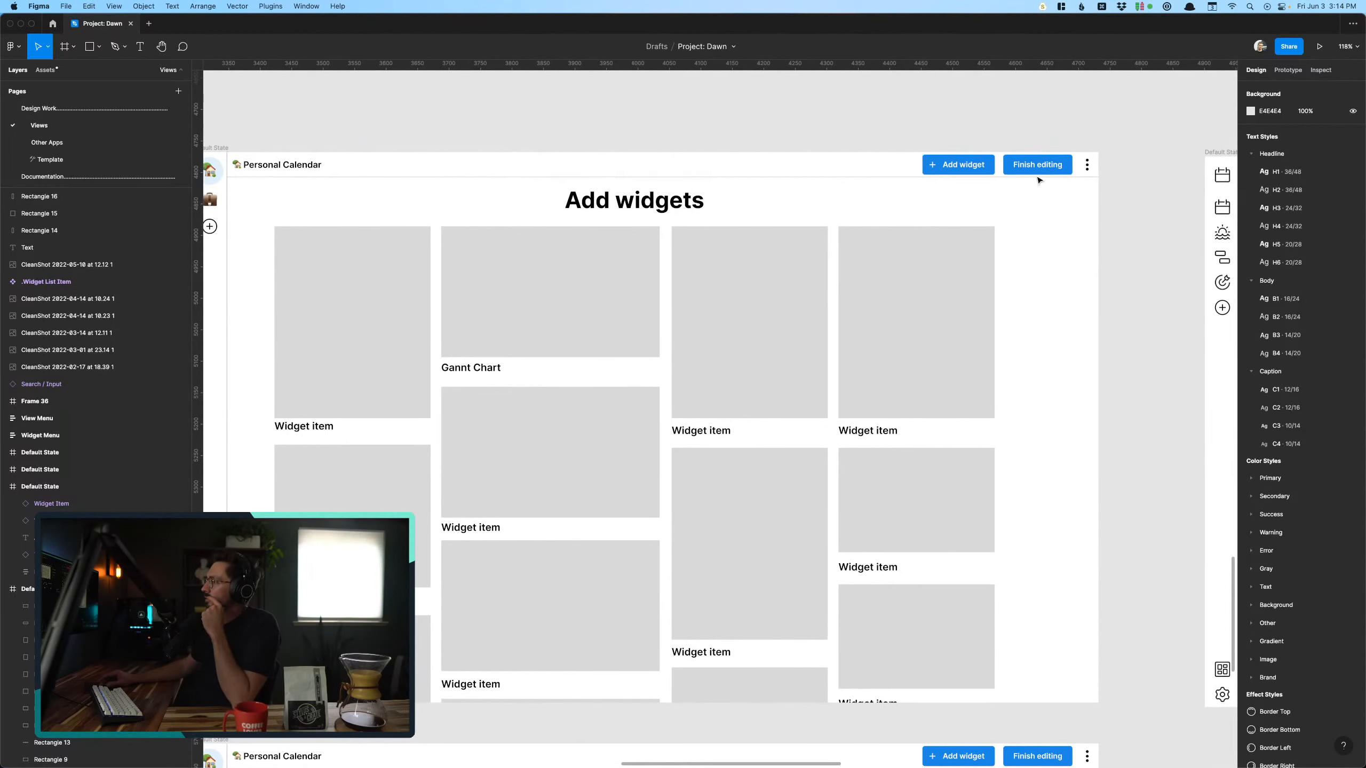
scroll(968, 181, "right", 5)
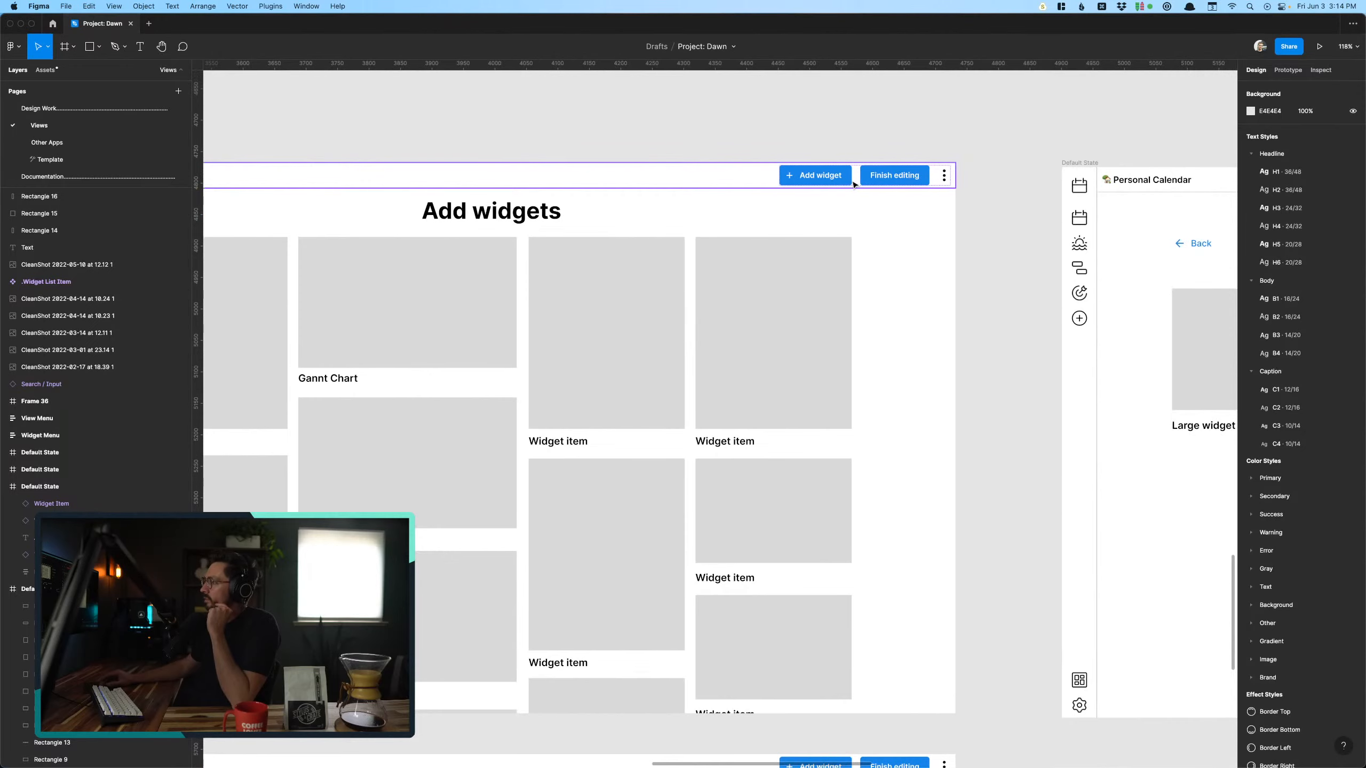
scroll(910, 182, "right", 20)
scroll(853, 184, "right", 5)
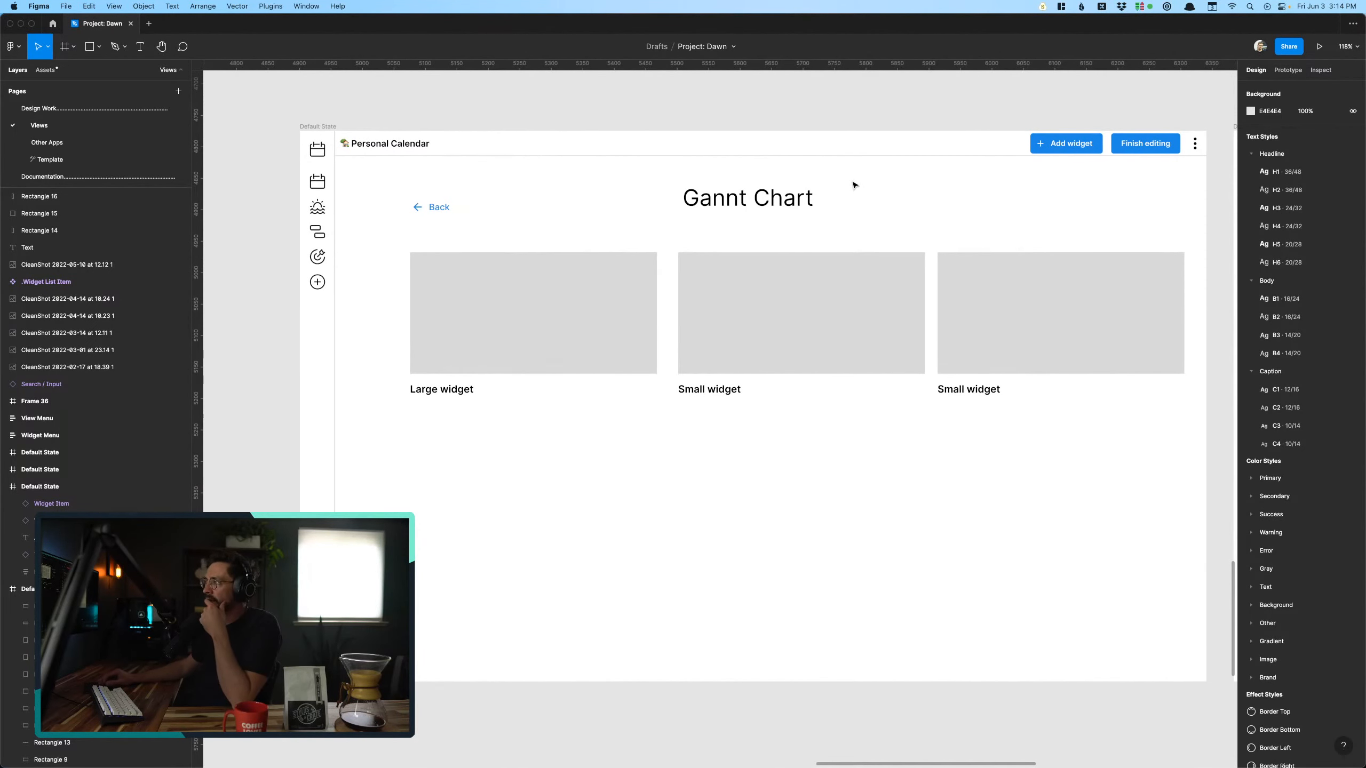
scroll(855, 191, "right", 20)
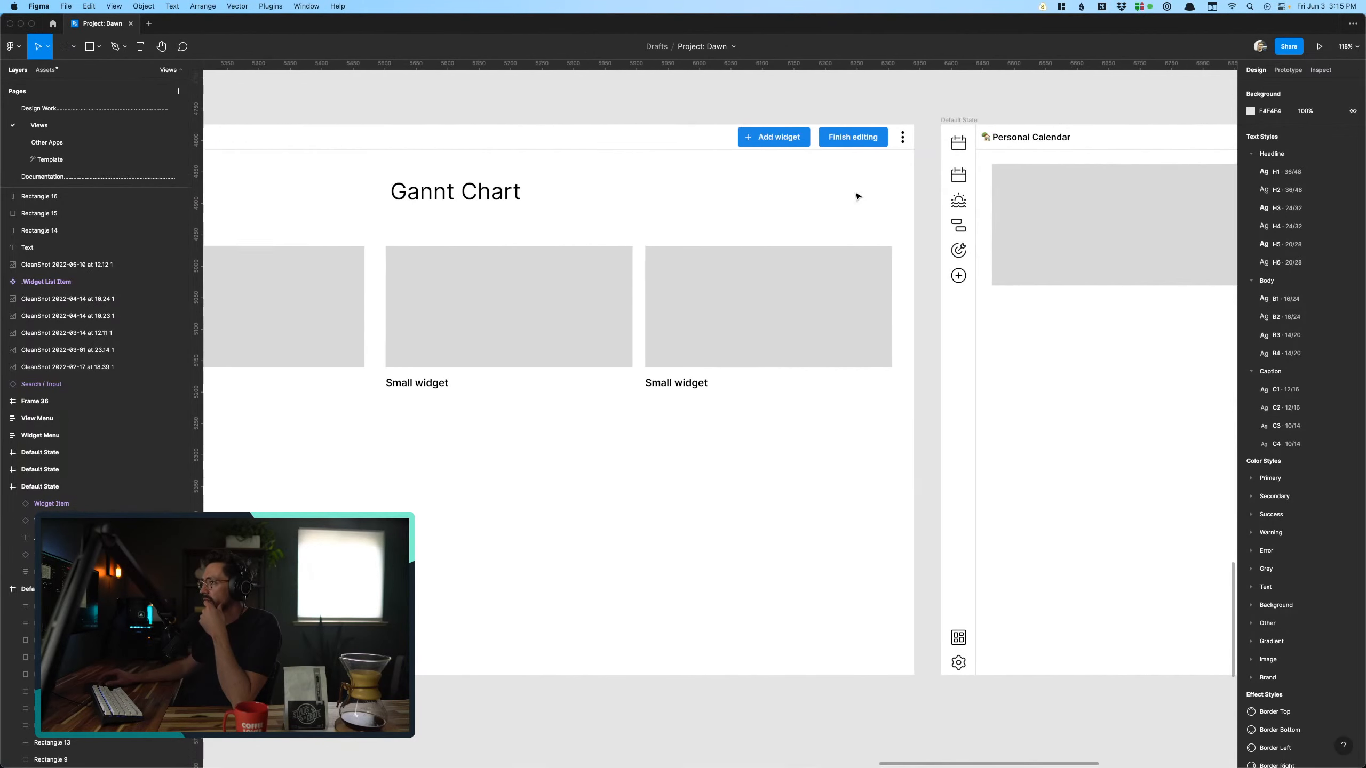
scroll(857, 196, "right", 2)
scroll(858, 197, "right", 2)
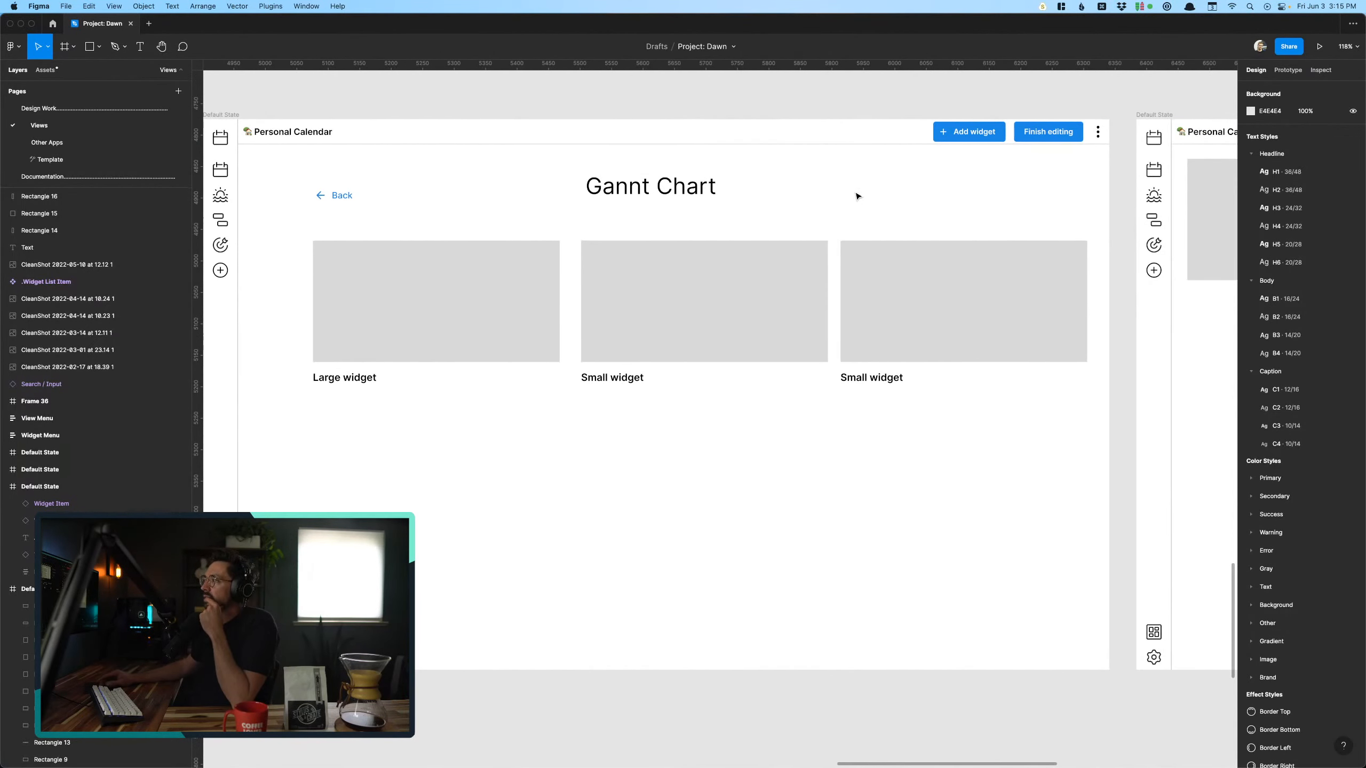
scroll(720, 332, "right", 3)
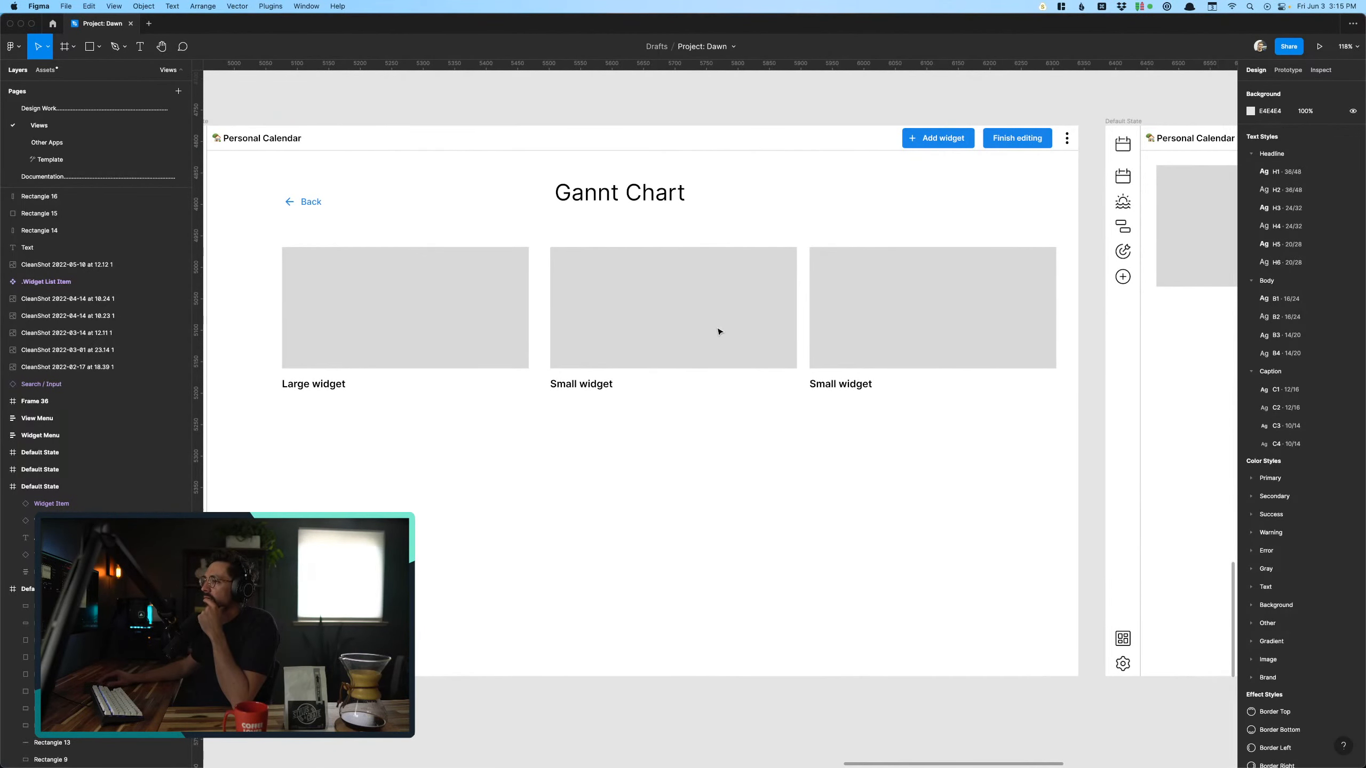
scroll(680, 387, "right", 20)
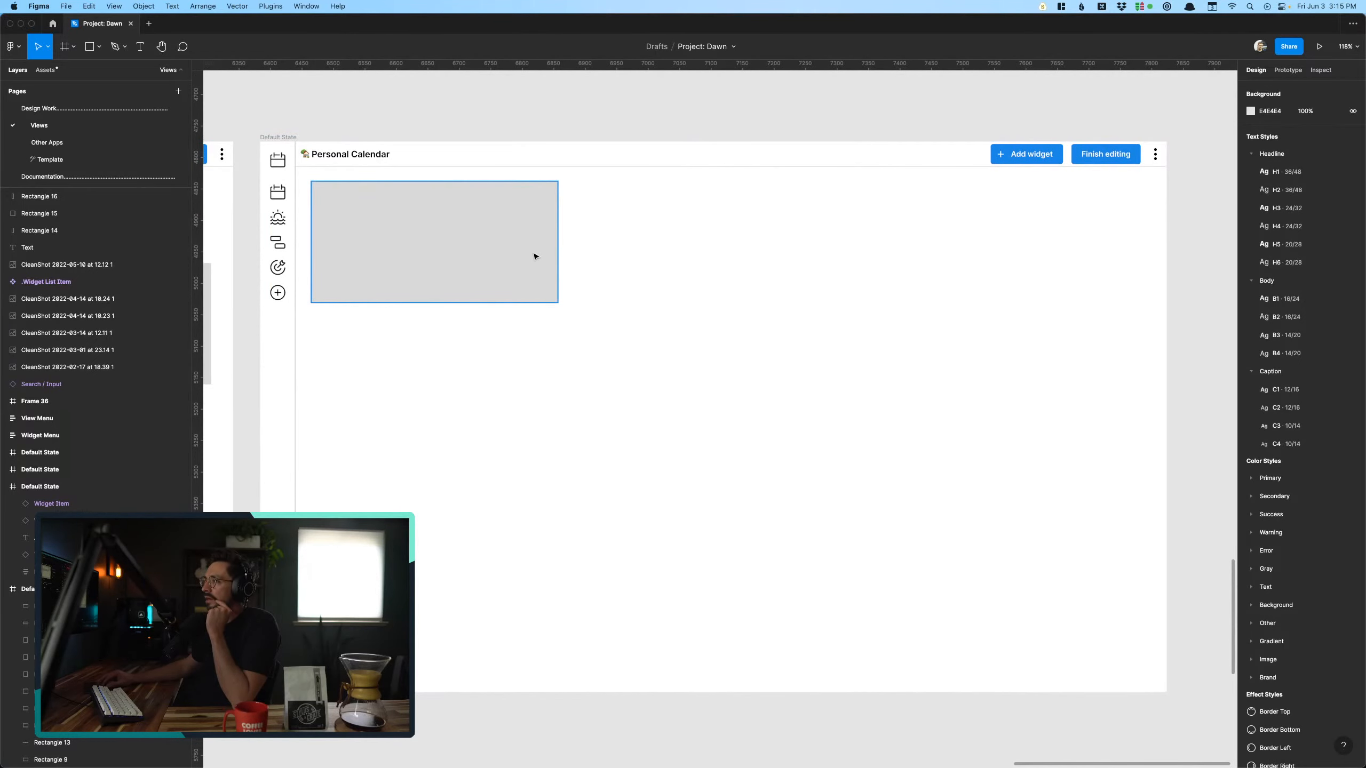
- Duplicate the Personal Calendar screen holding the single gray widget placeholder beside the original, at the end of the row
left_click(535, 273)
scroll(535, 273, "down", 10)
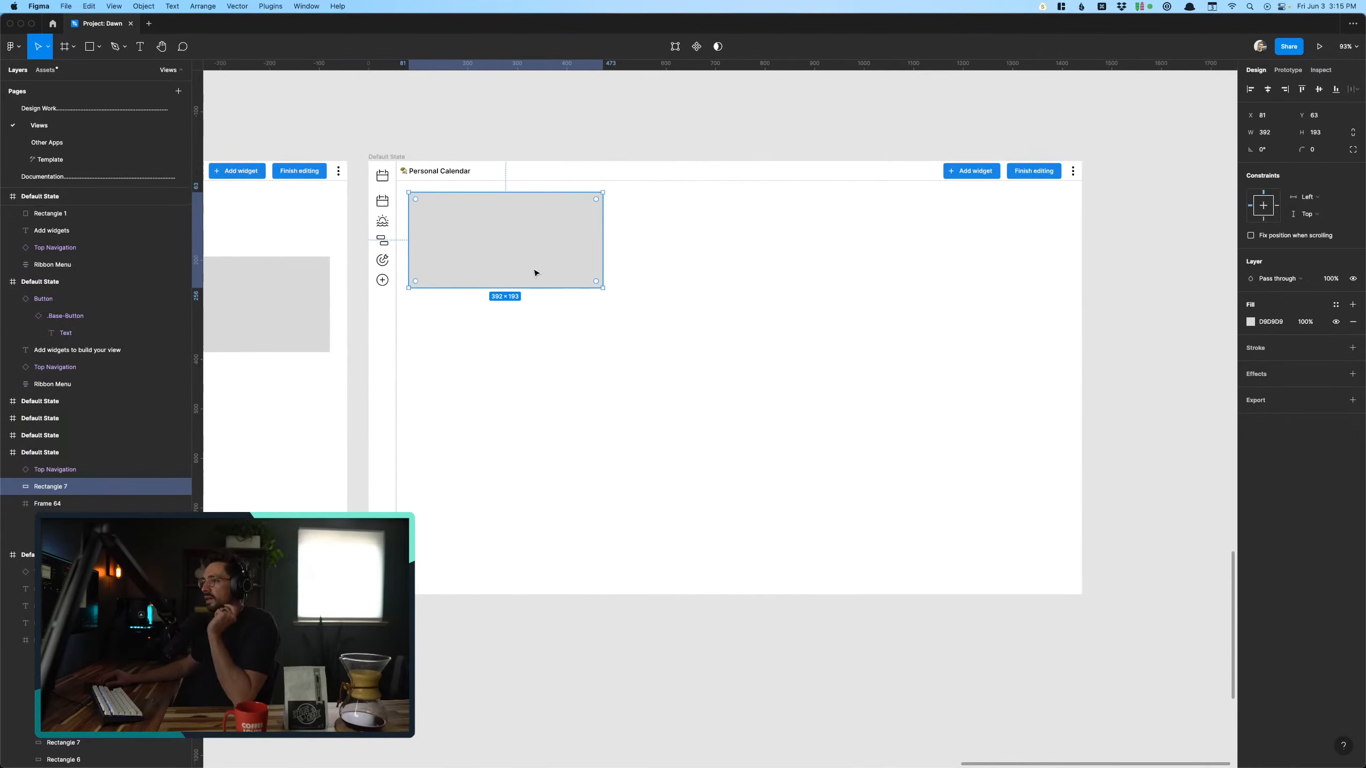
key("Escape")
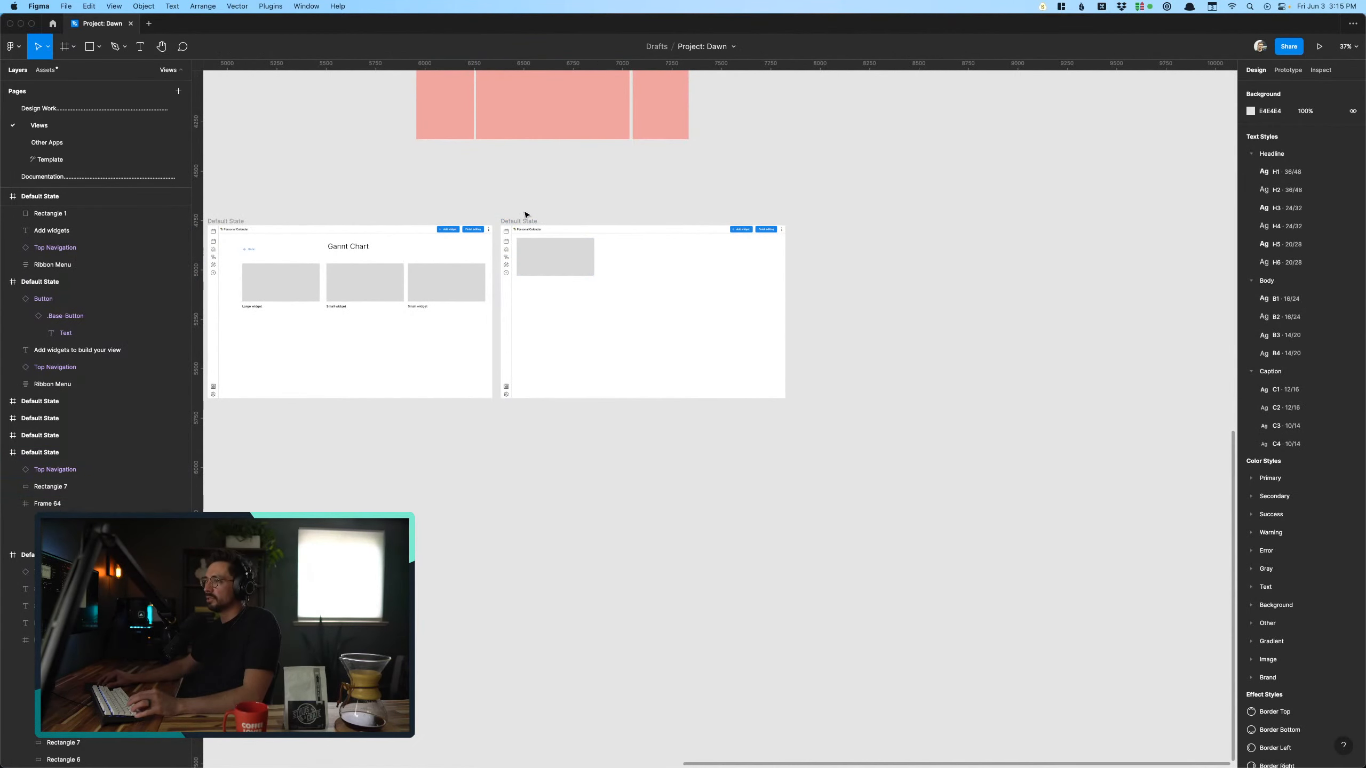
left_click_drag(516, 222, 810, 221)
key("Escape")
- Move the gray widget placeholder to about X 524, Y 288, in the middle of the screen following the Gannt Chart
scroll(554, 253, "up", 5)
left_click_drag(565, 250, 734, 335)
scroll(735, 366, "up", 6)
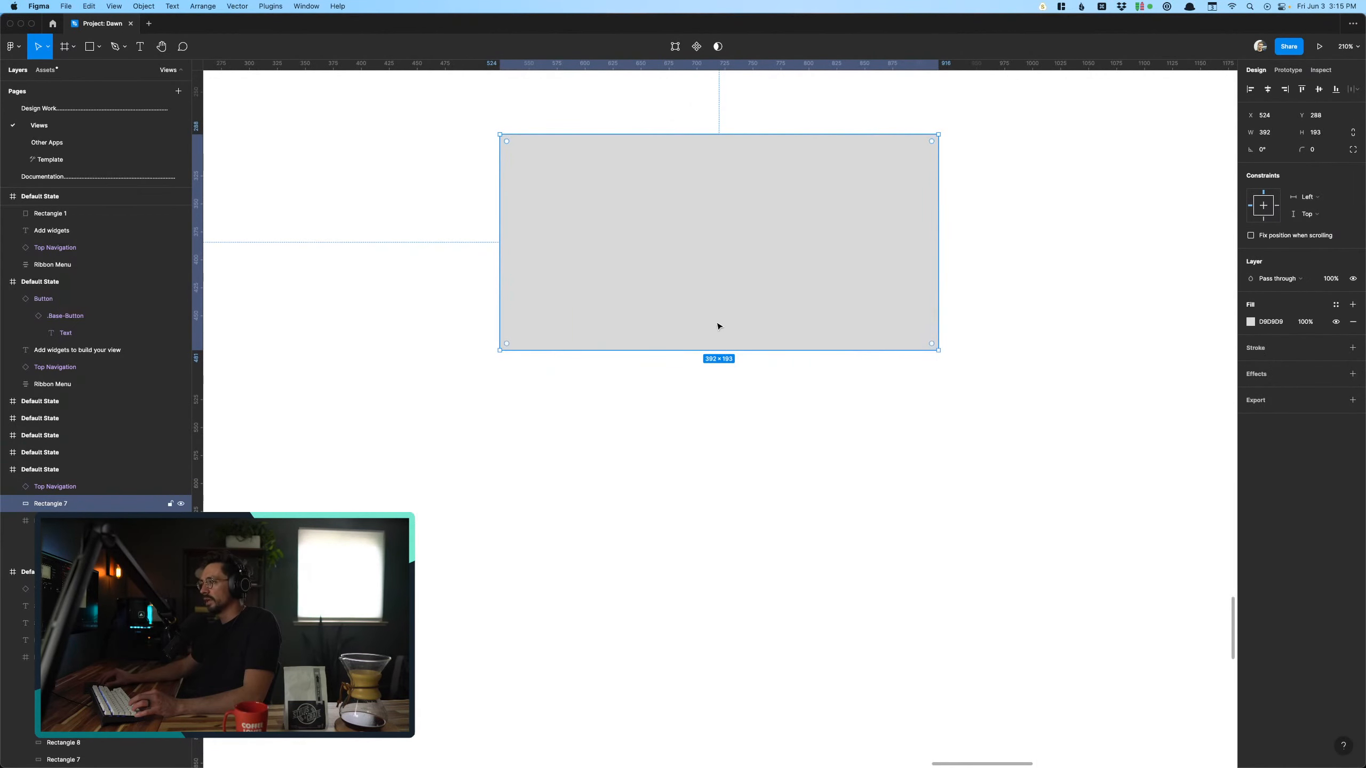
scroll(716, 325, "down", 5)
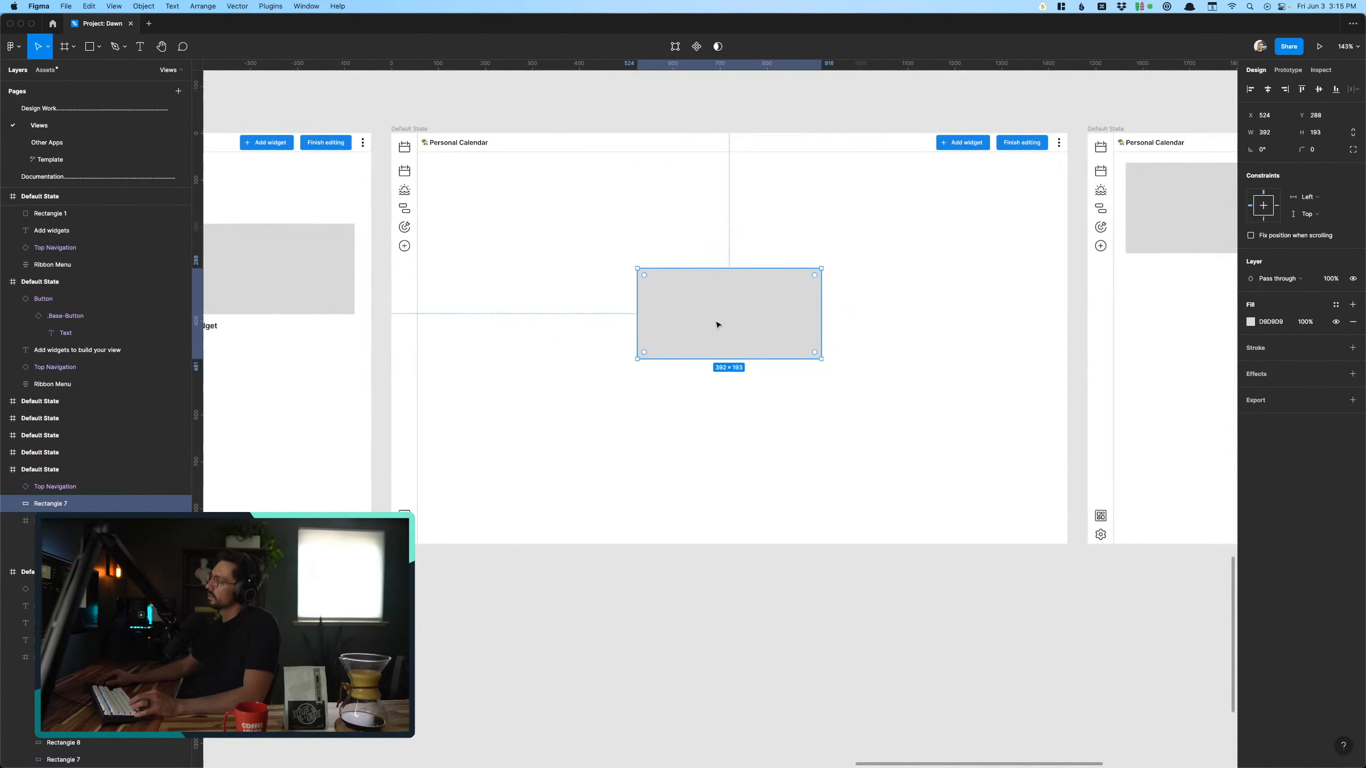
scroll(717, 325, "up", 2)
scroll(717, 325, "up", 3)
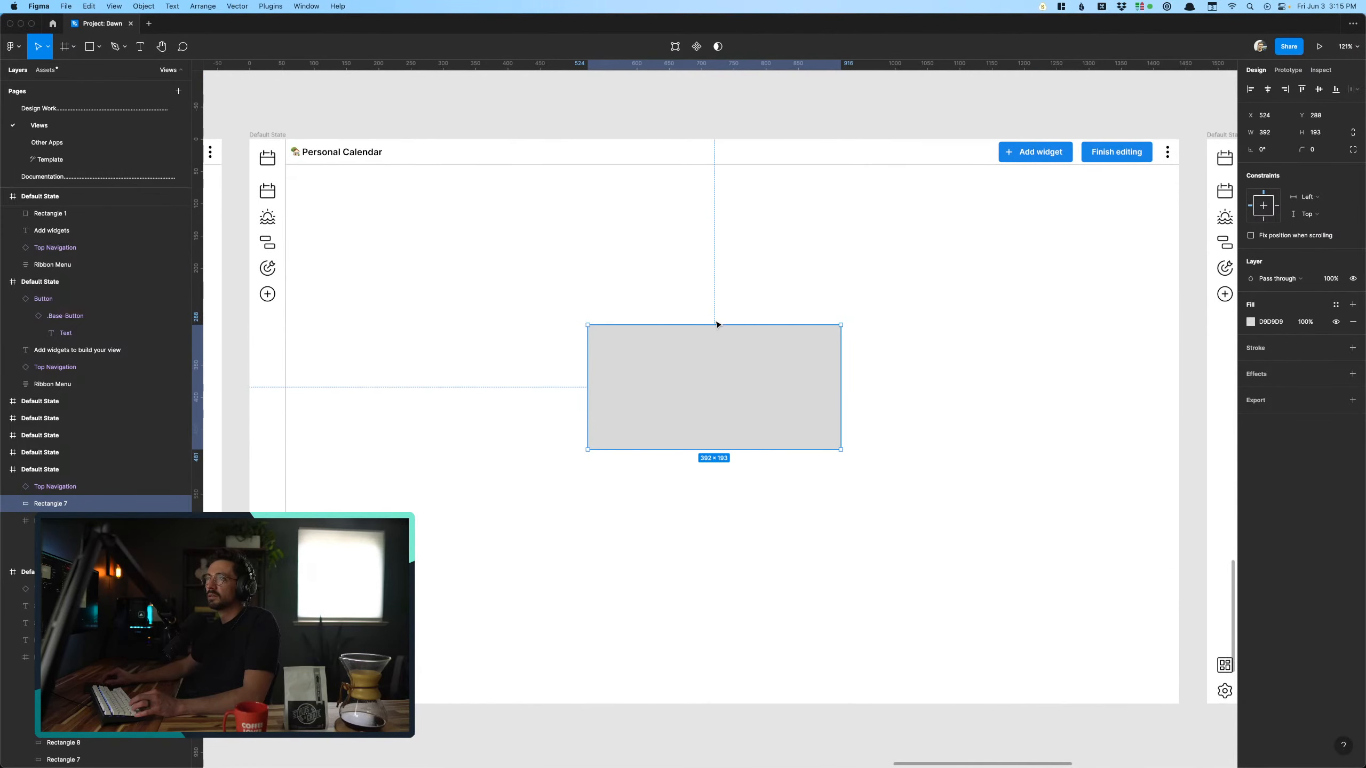
scroll(716, 325, "up", 1)
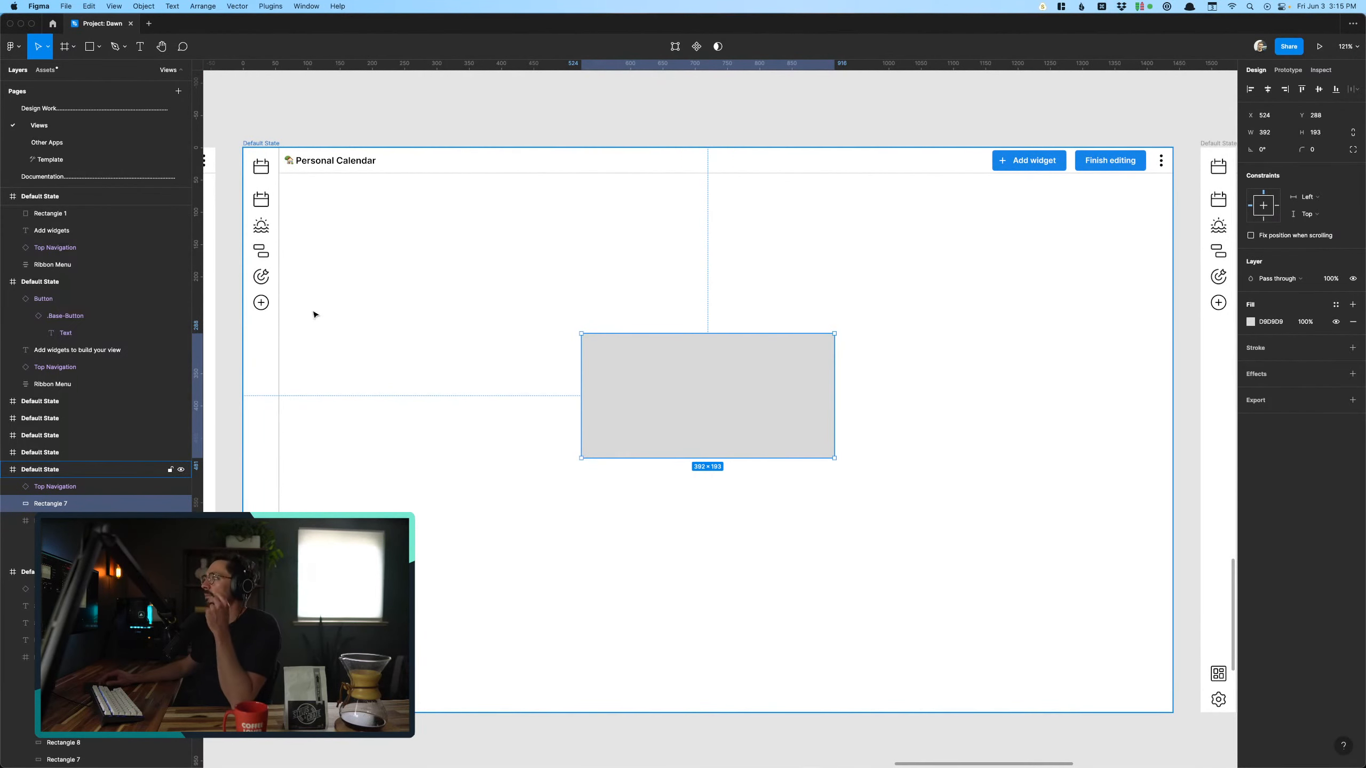
left_click(627, 132)
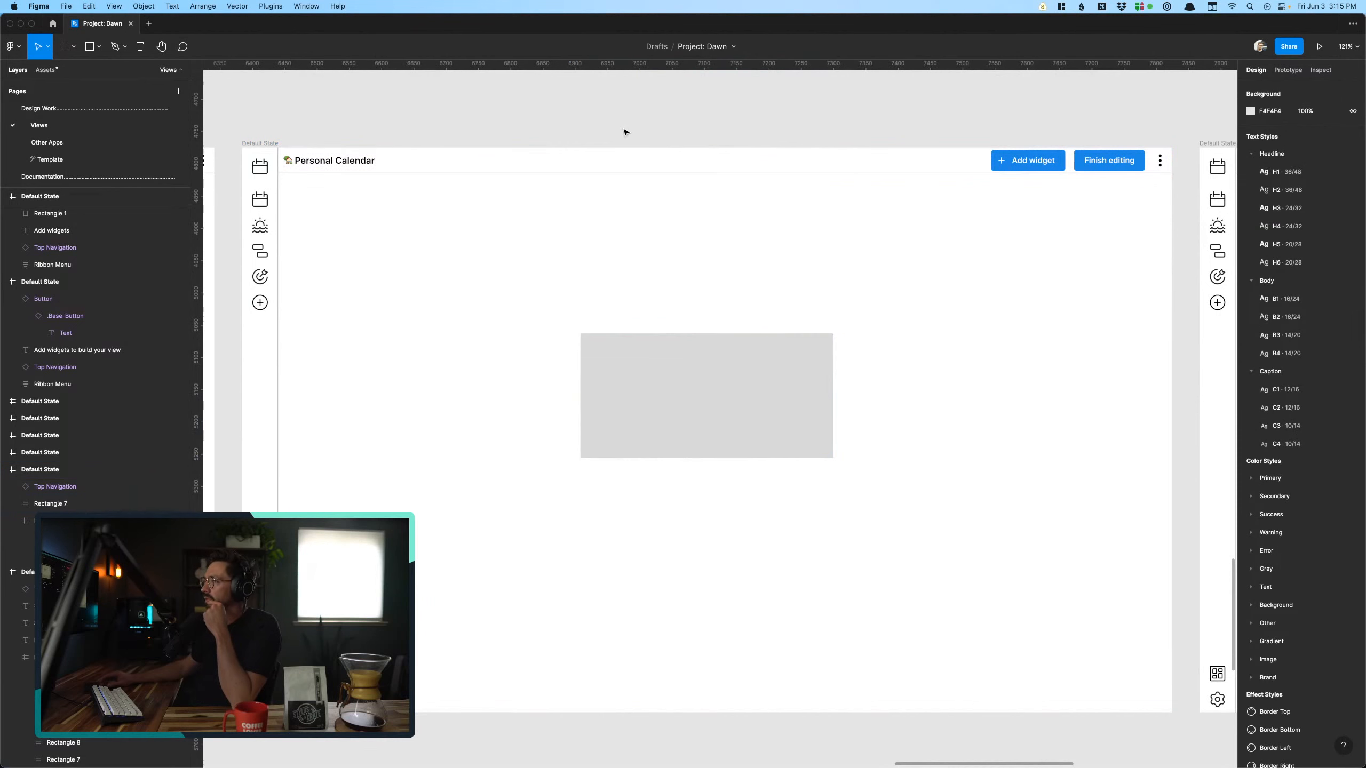
- Set the centered gray widget placeholder's opacity to 50%
left_click(756, 364)
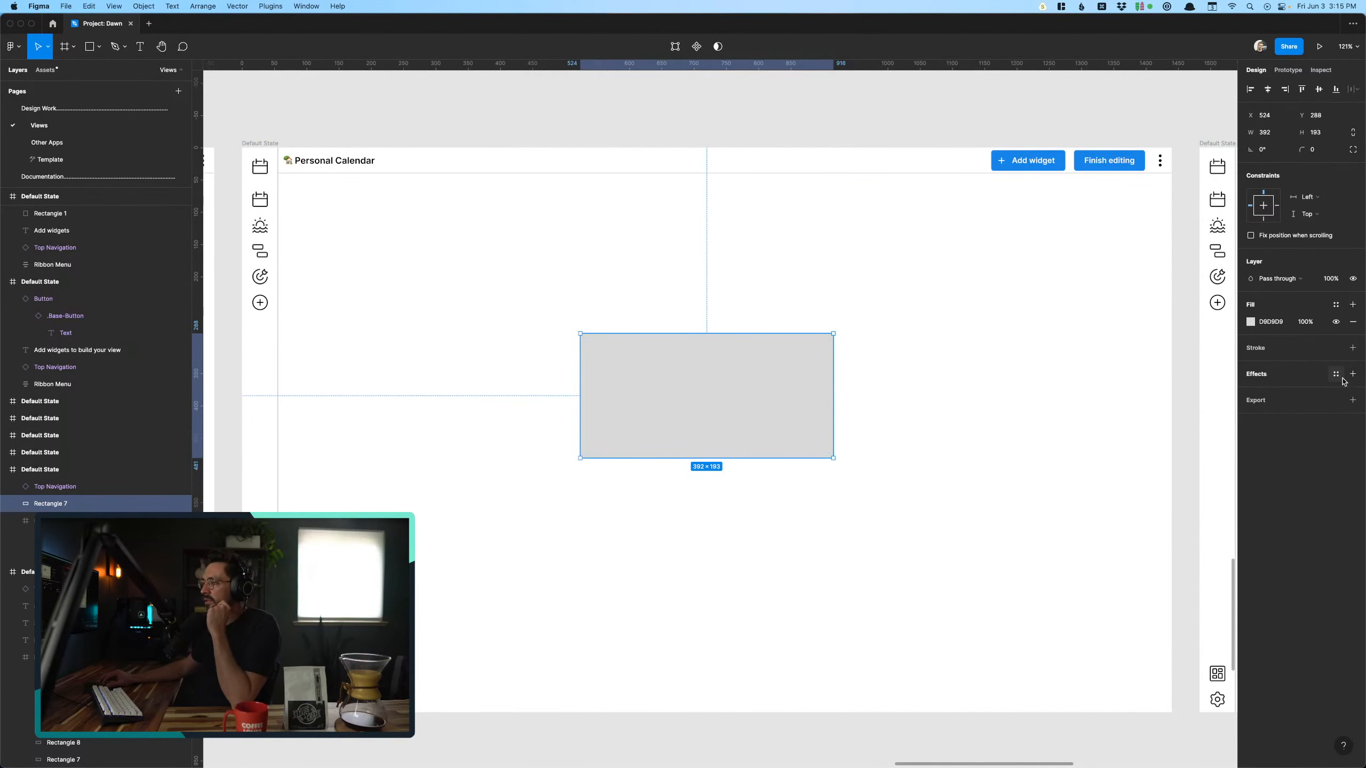
key("5")
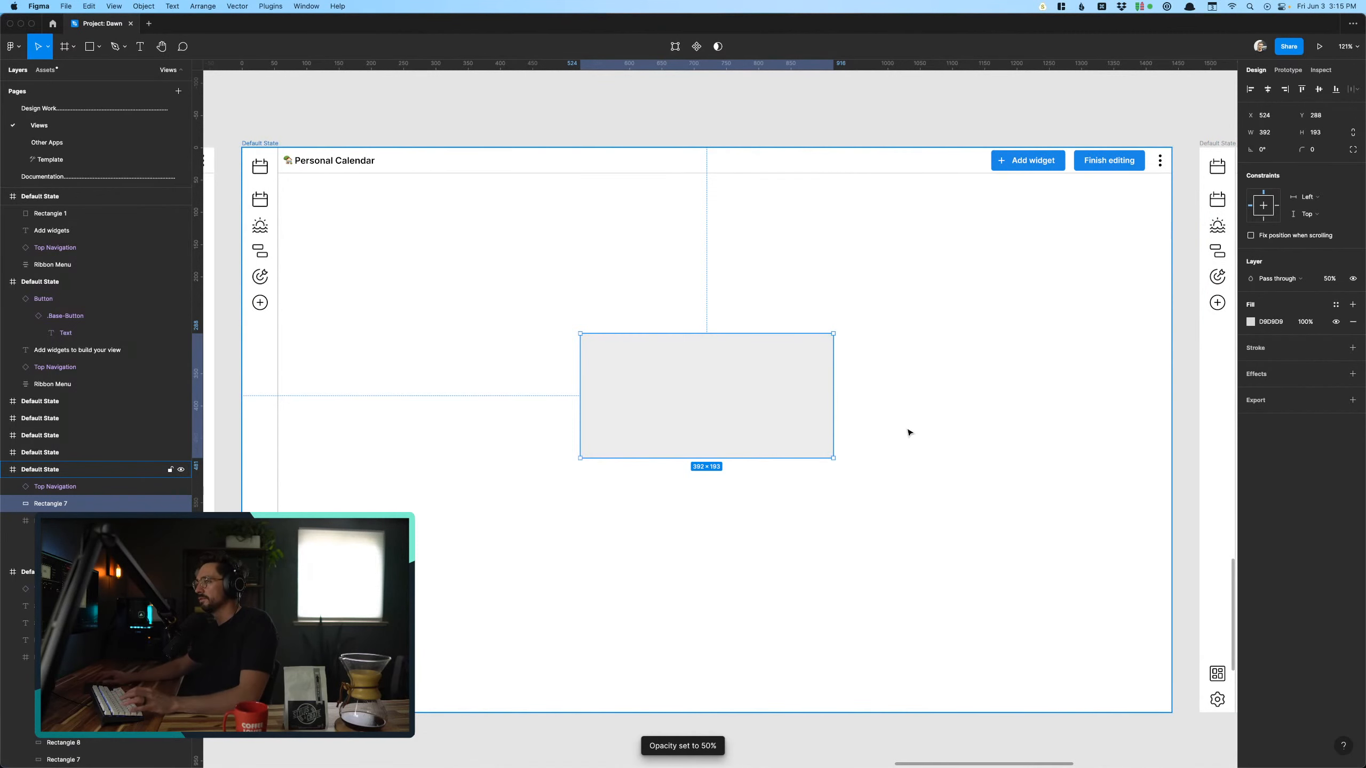
left_click(753, 123)
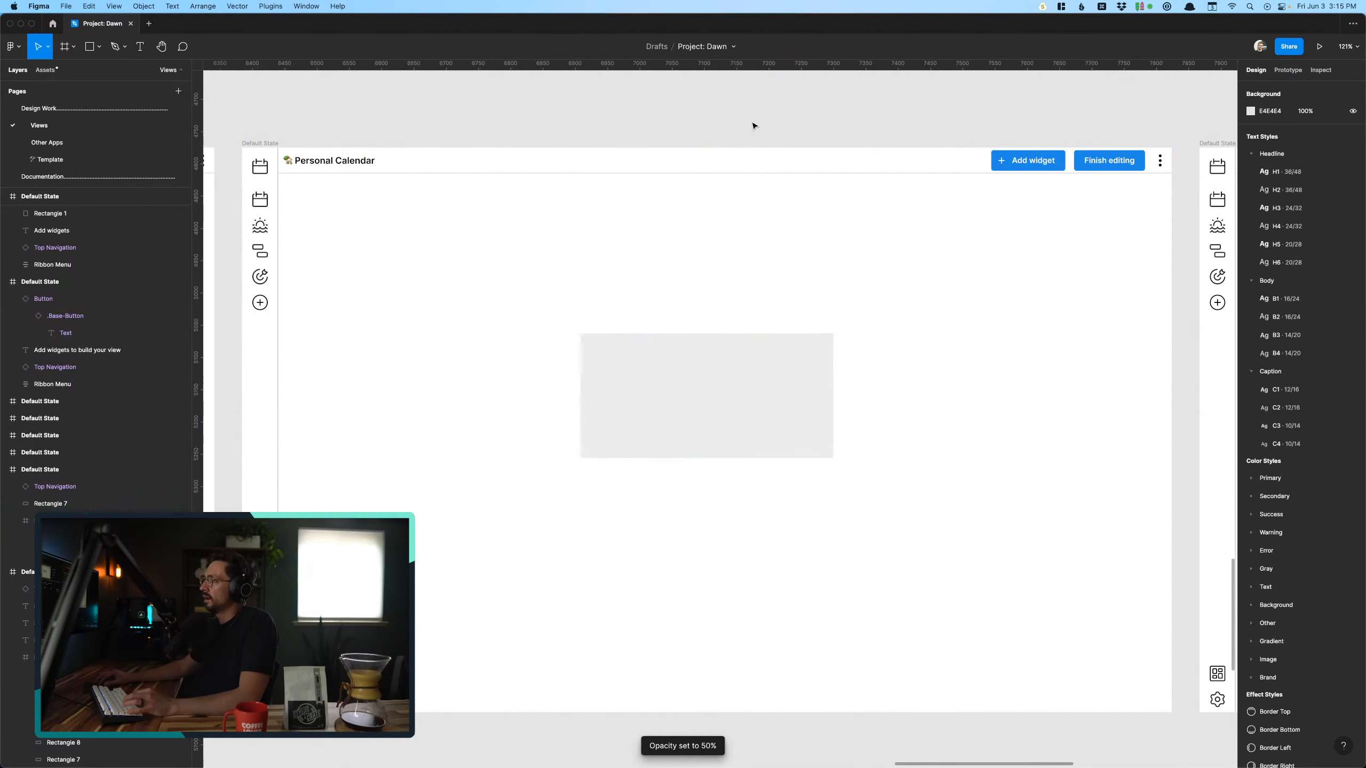
left_click(768, 382)
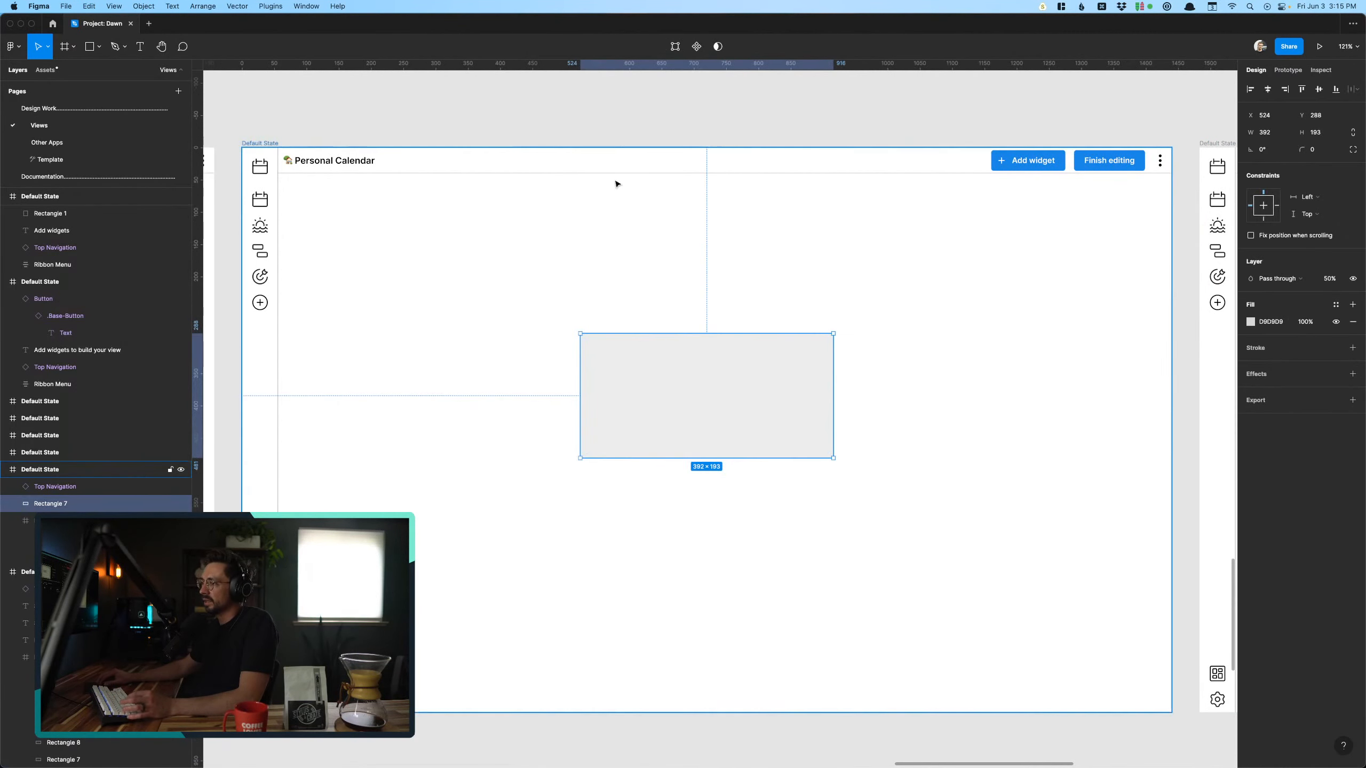
left_click(690, 128)
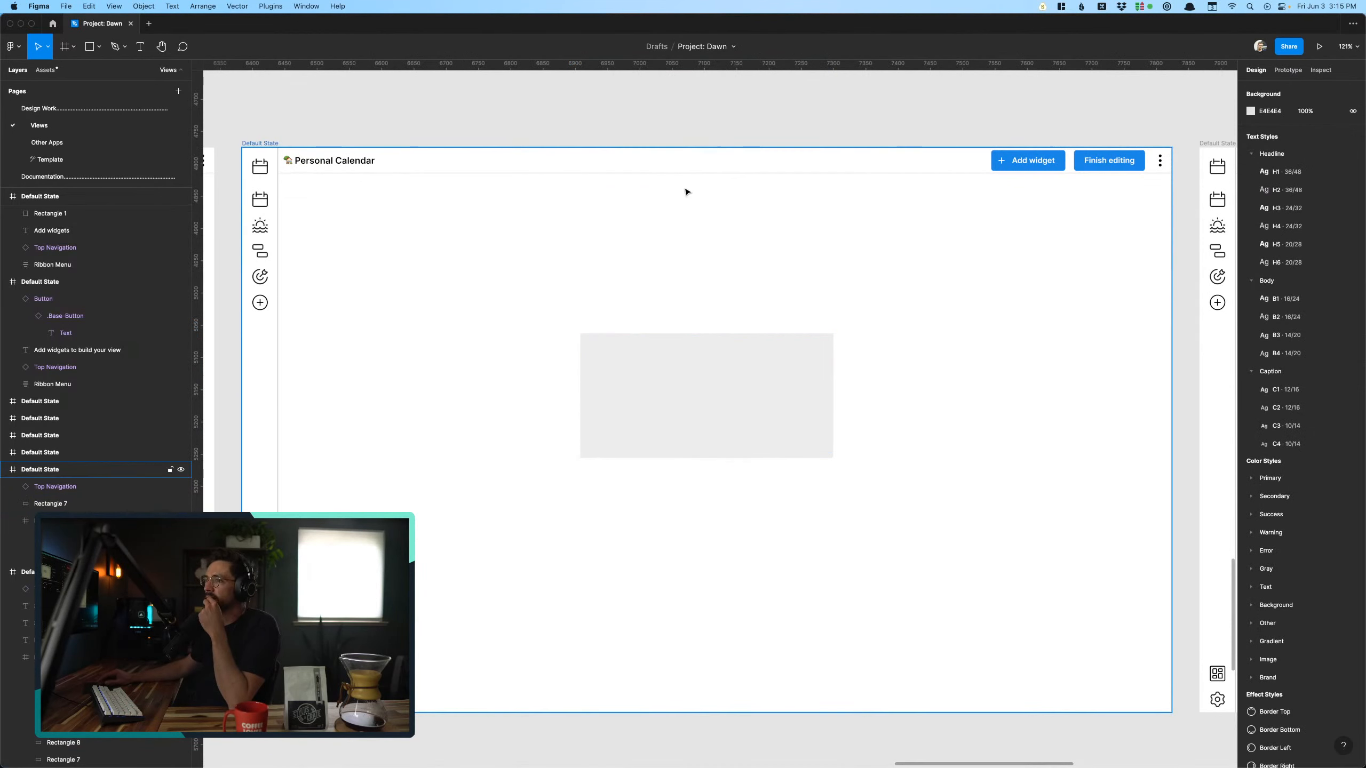
- Examine the widget placeholder's position on the last Personal Calendar screen and review the whole row of widget-building screens
scroll(687, 191, "right", 15)
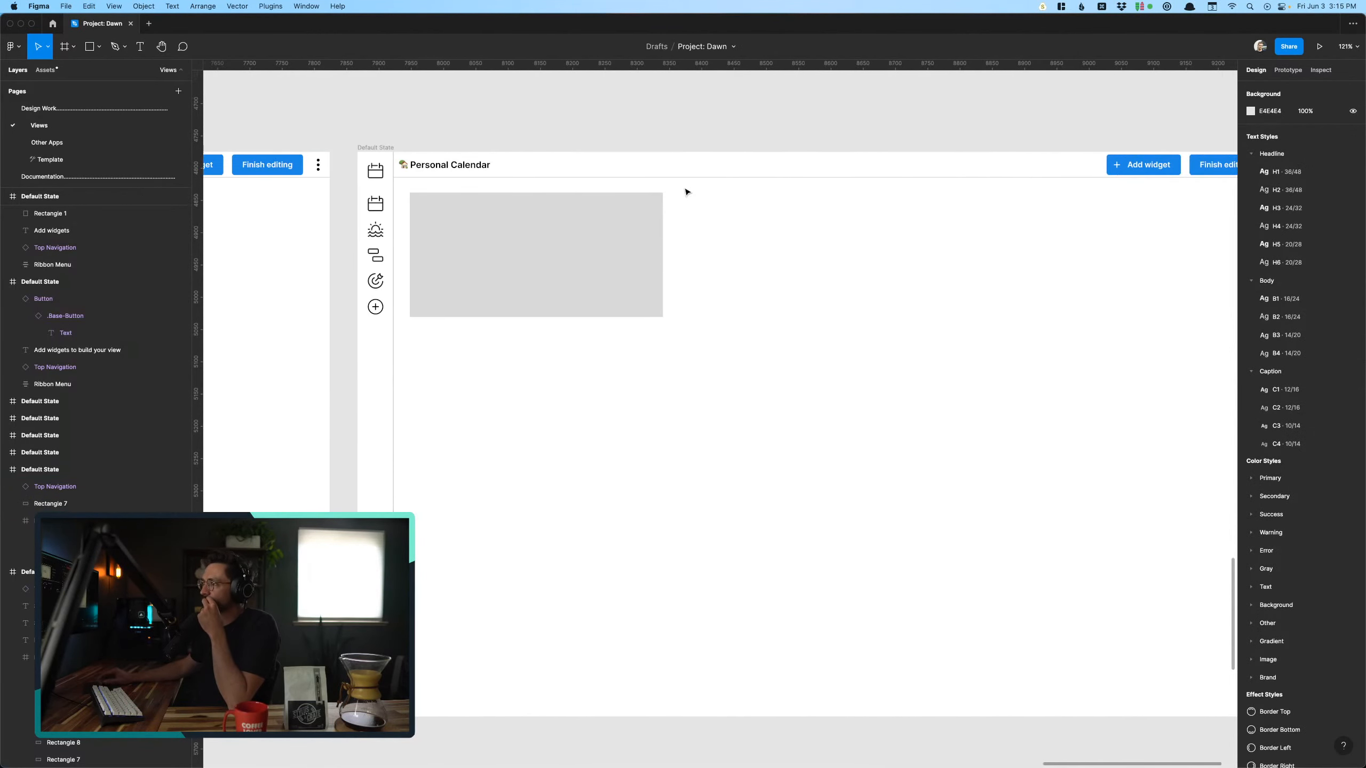
scroll(527, 293, "right", 3)
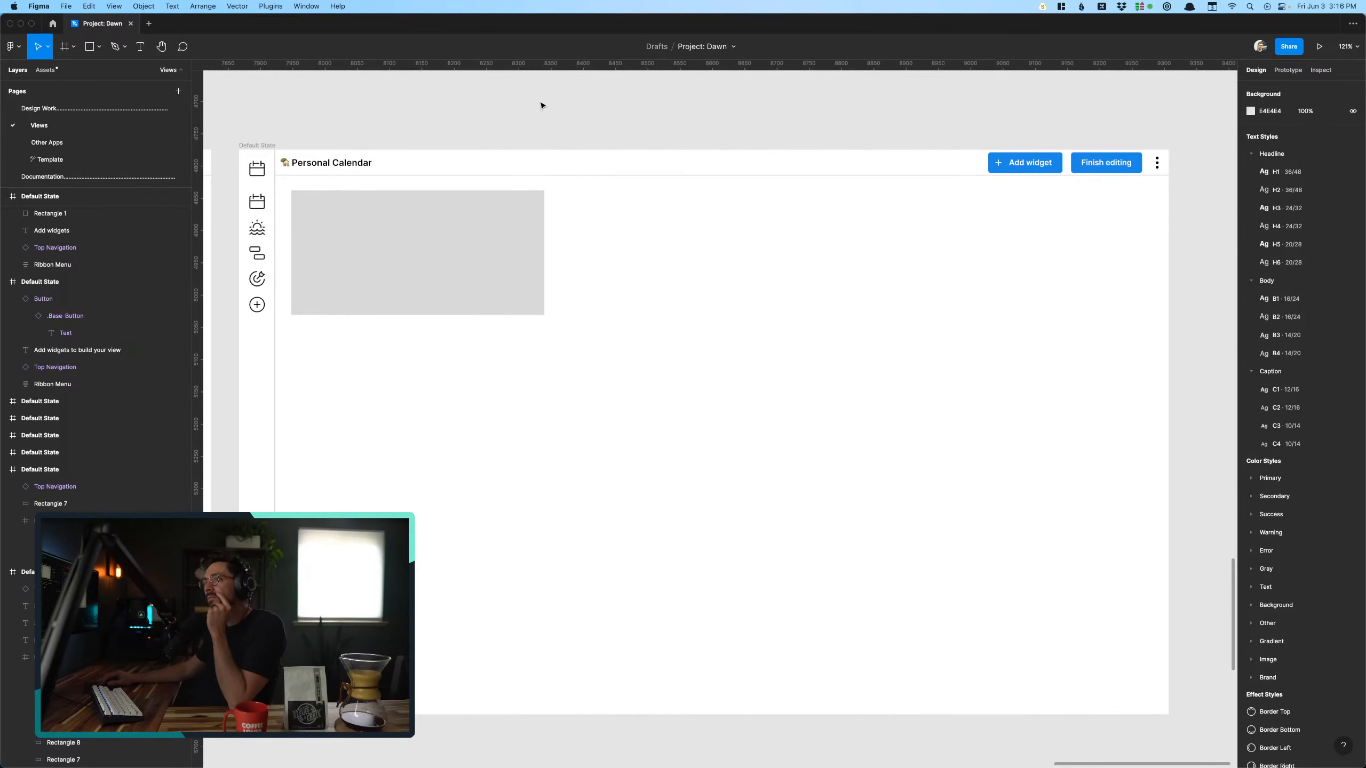
left_click(523, 238)
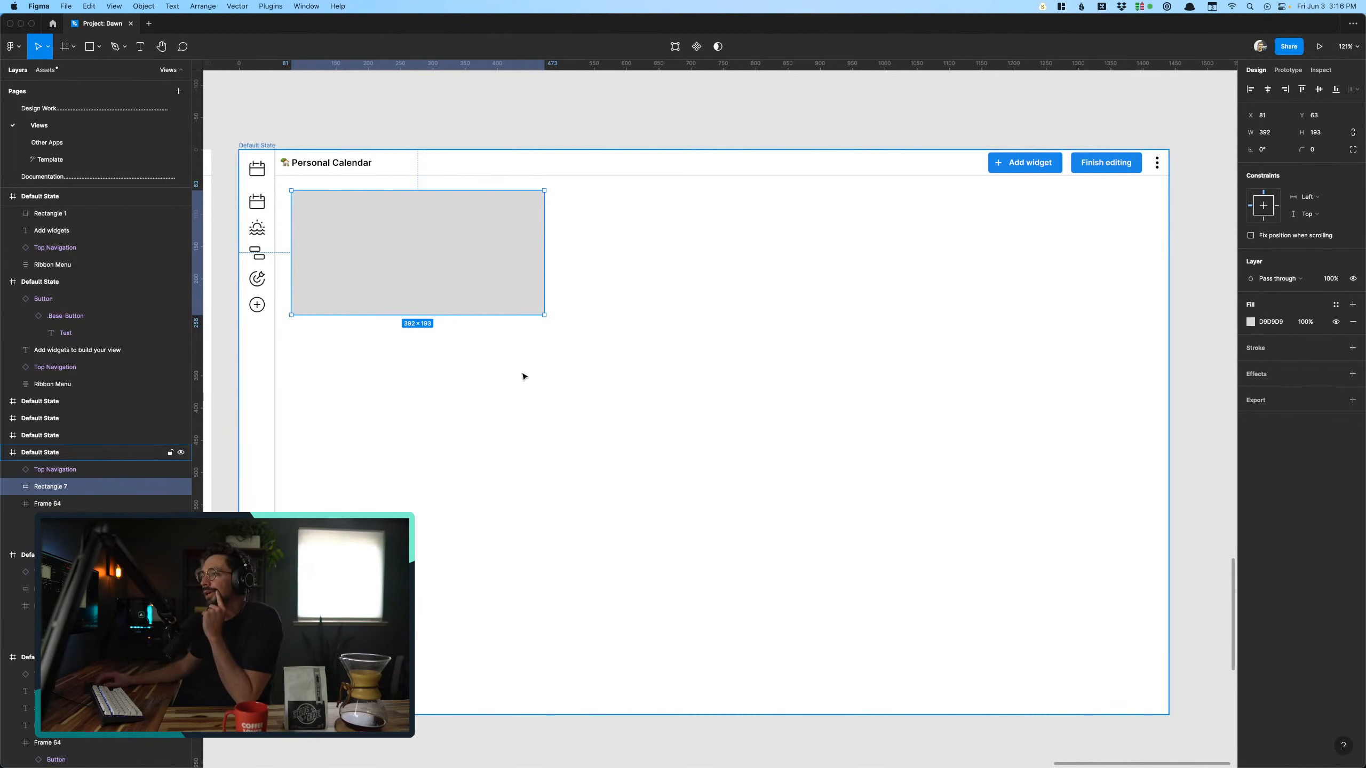
left_click(525, 128)
left_click(518, 250)
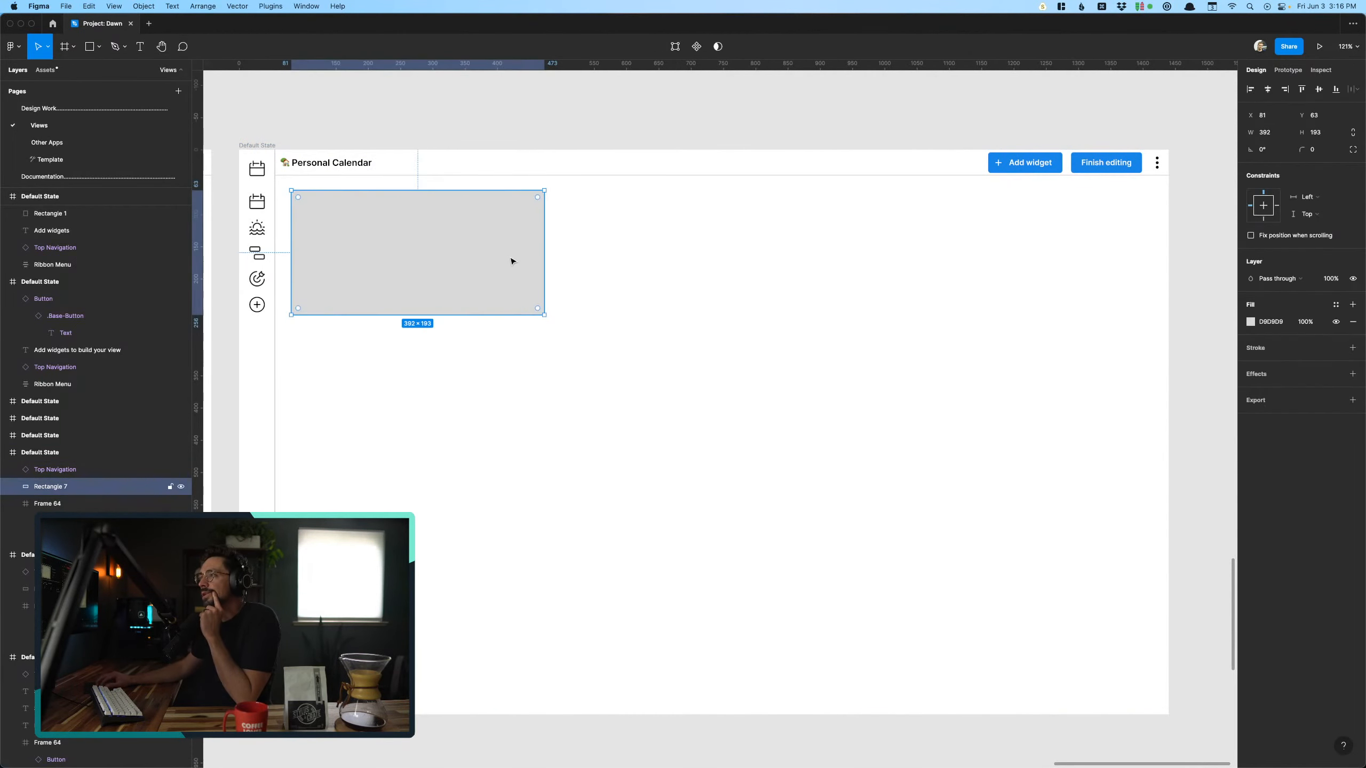
scroll(506, 262, "down", 10)
scroll(506, 262, "left", 5)
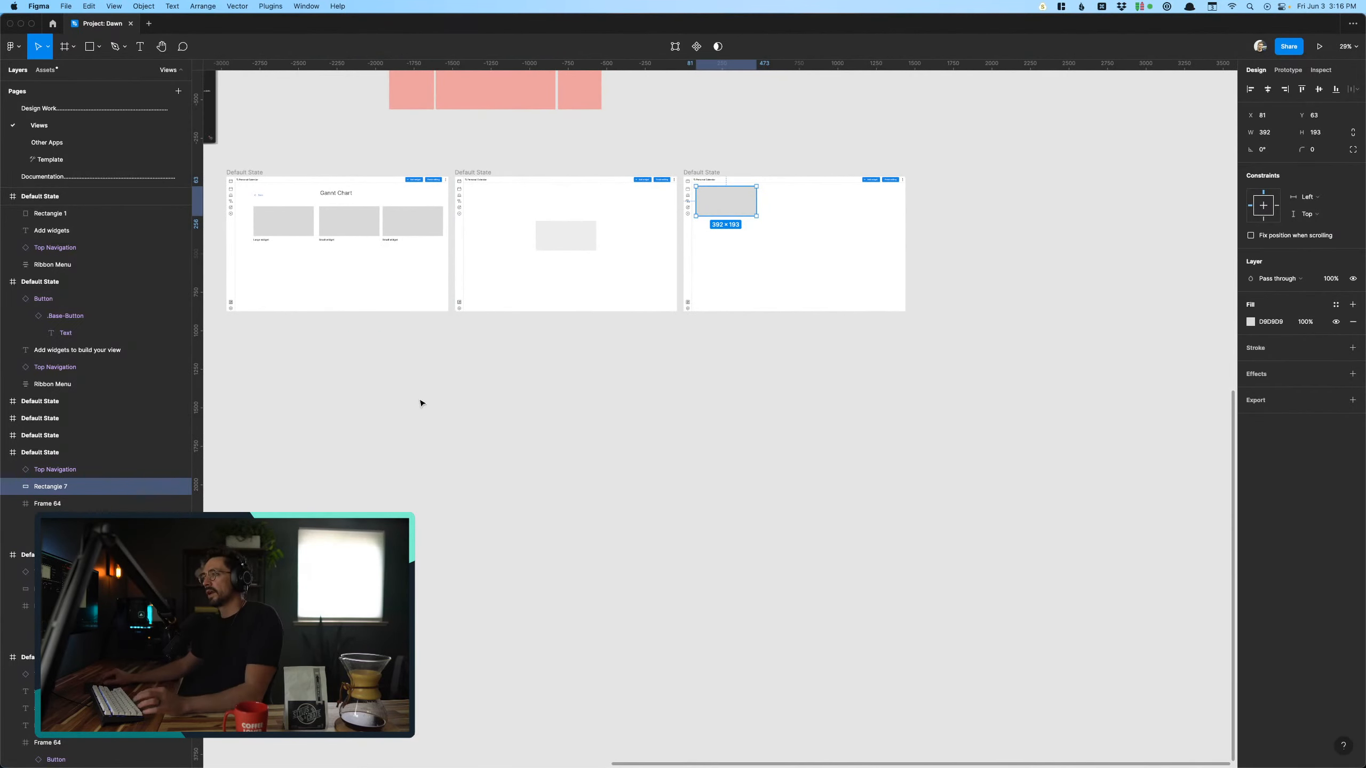
left_click(420, 399)
scroll(421, 399, "left", 8)
scroll(421, 399, "up", 2)
scroll(374, 291, "down", 4)
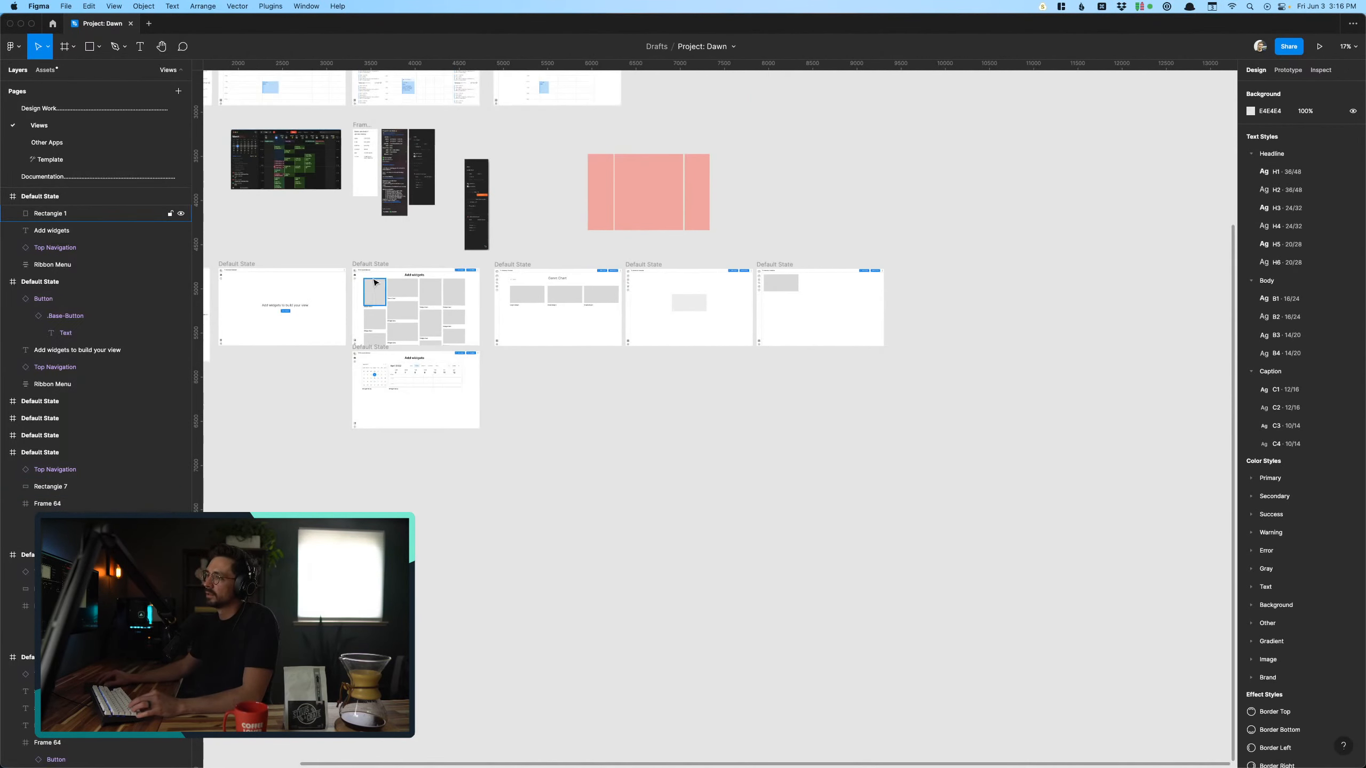
- Duplicate the Add widgets screen and place the copy at the end of the widget-building row, beside the screen with the single placeholder
left_click(375, 291)
left_click_drag(375, 292, 910, 283)
left_click(932, 414)
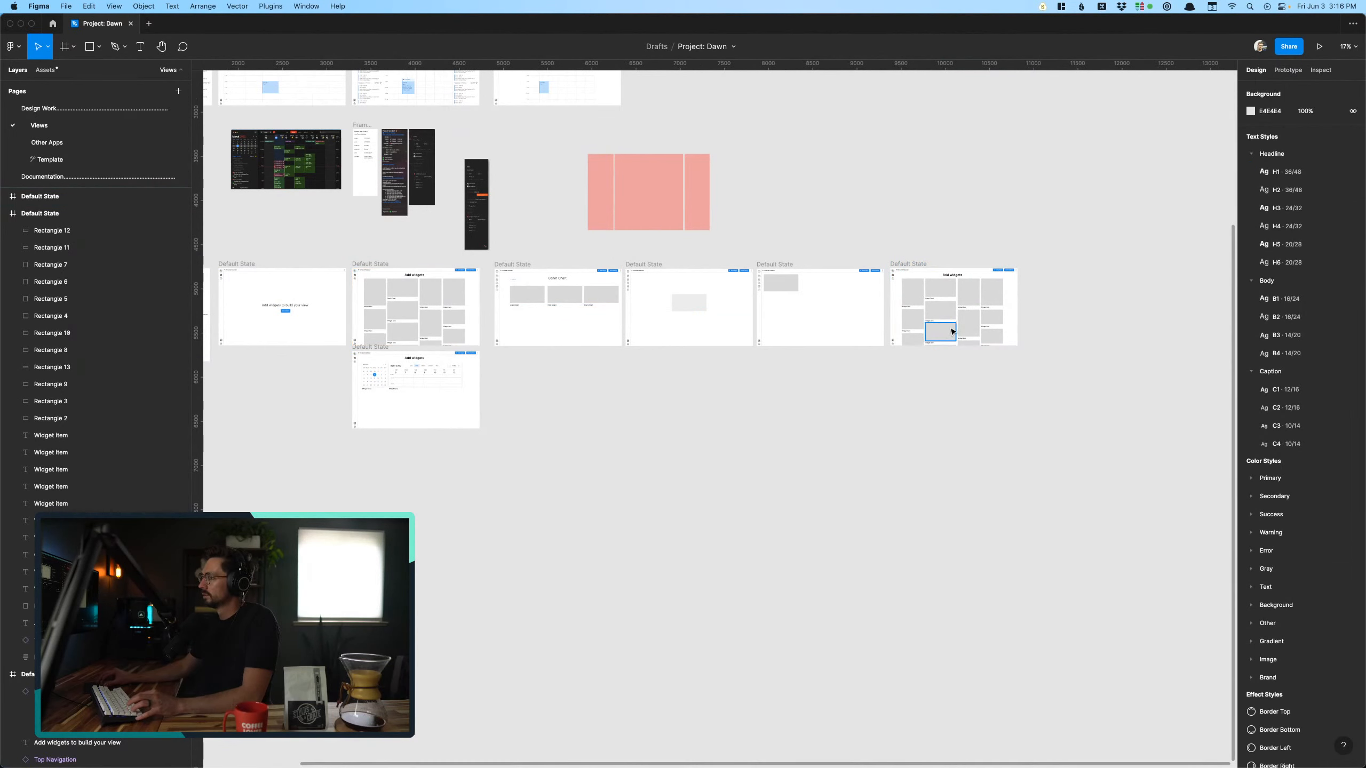
- On the duplicated Add widgets screen, change the label of the widget below Gannt Chart to "Calendar"
scroll(952, 304, "up", 10)
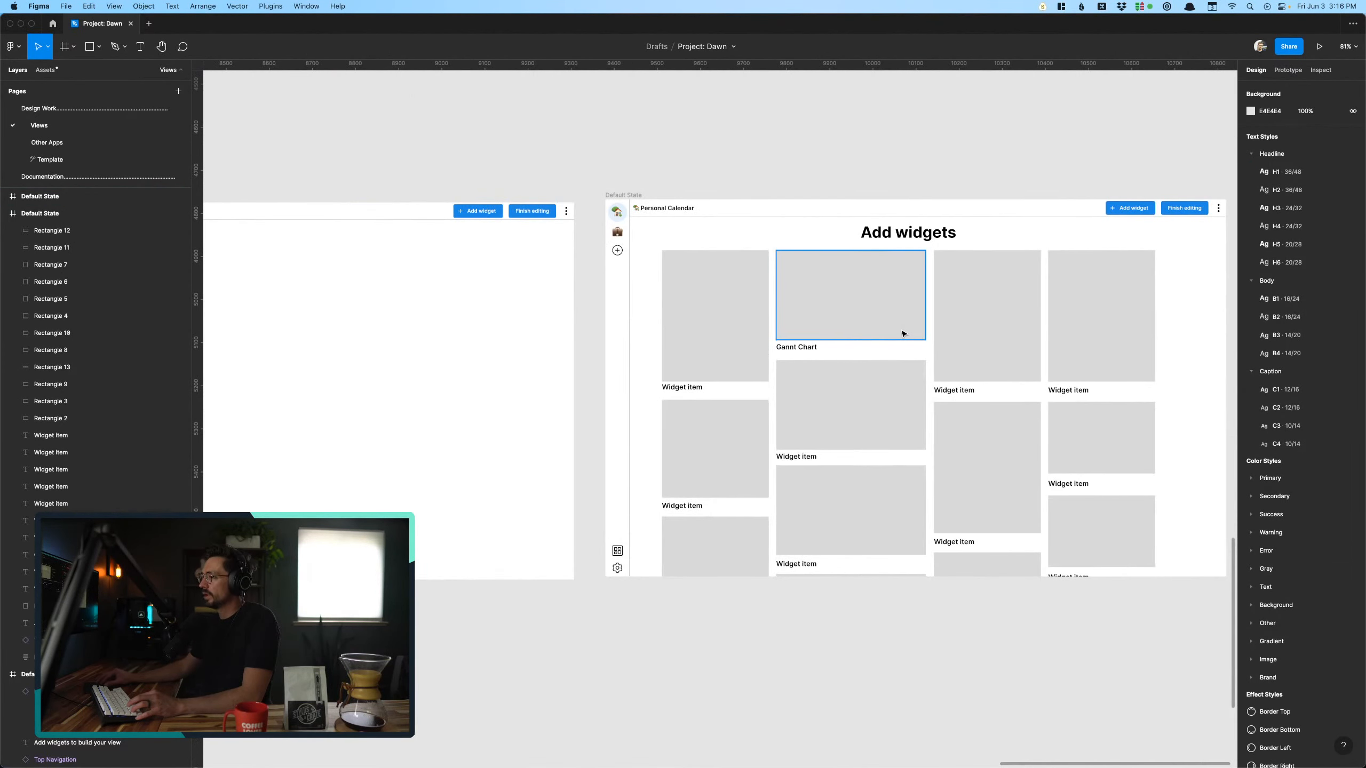
left_click(852, 409)
scroll(831, 436, "up", 4)
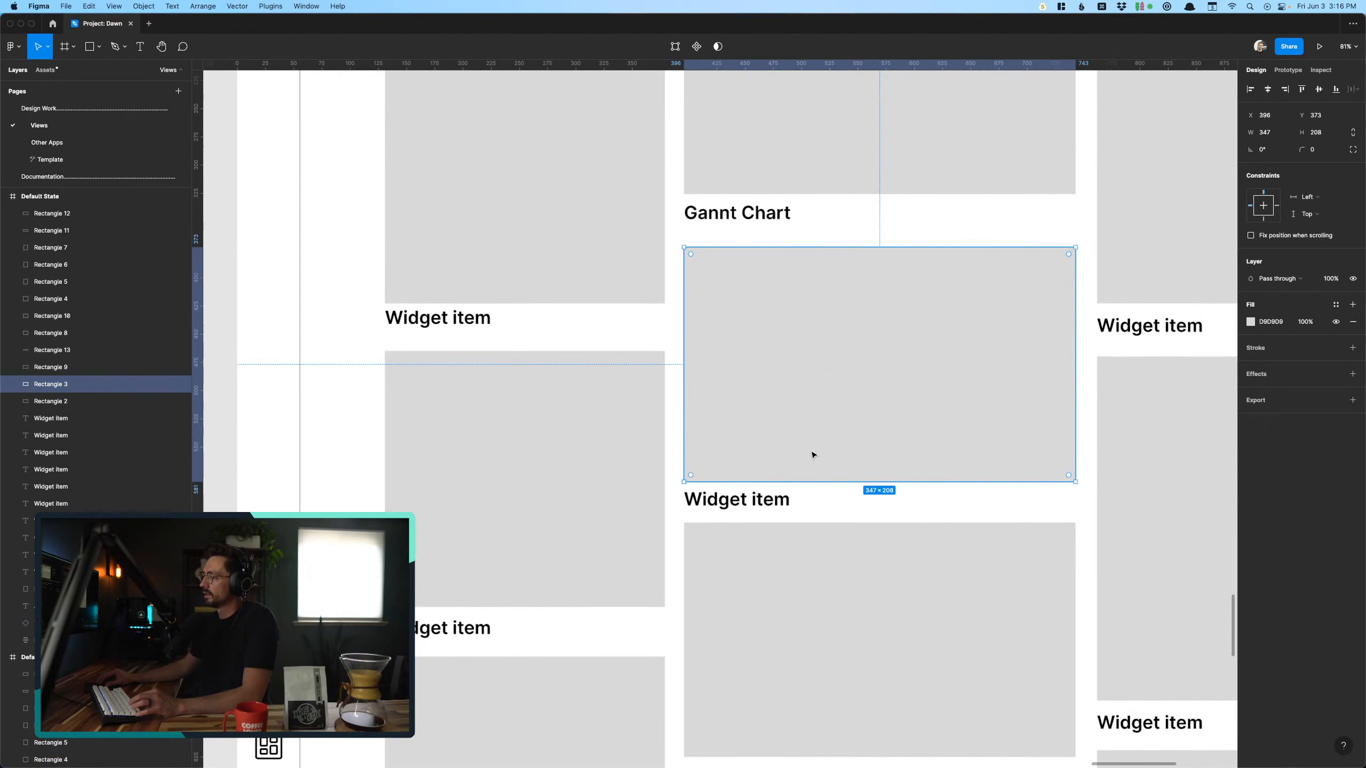
left_click(731, 498)
key("Return")
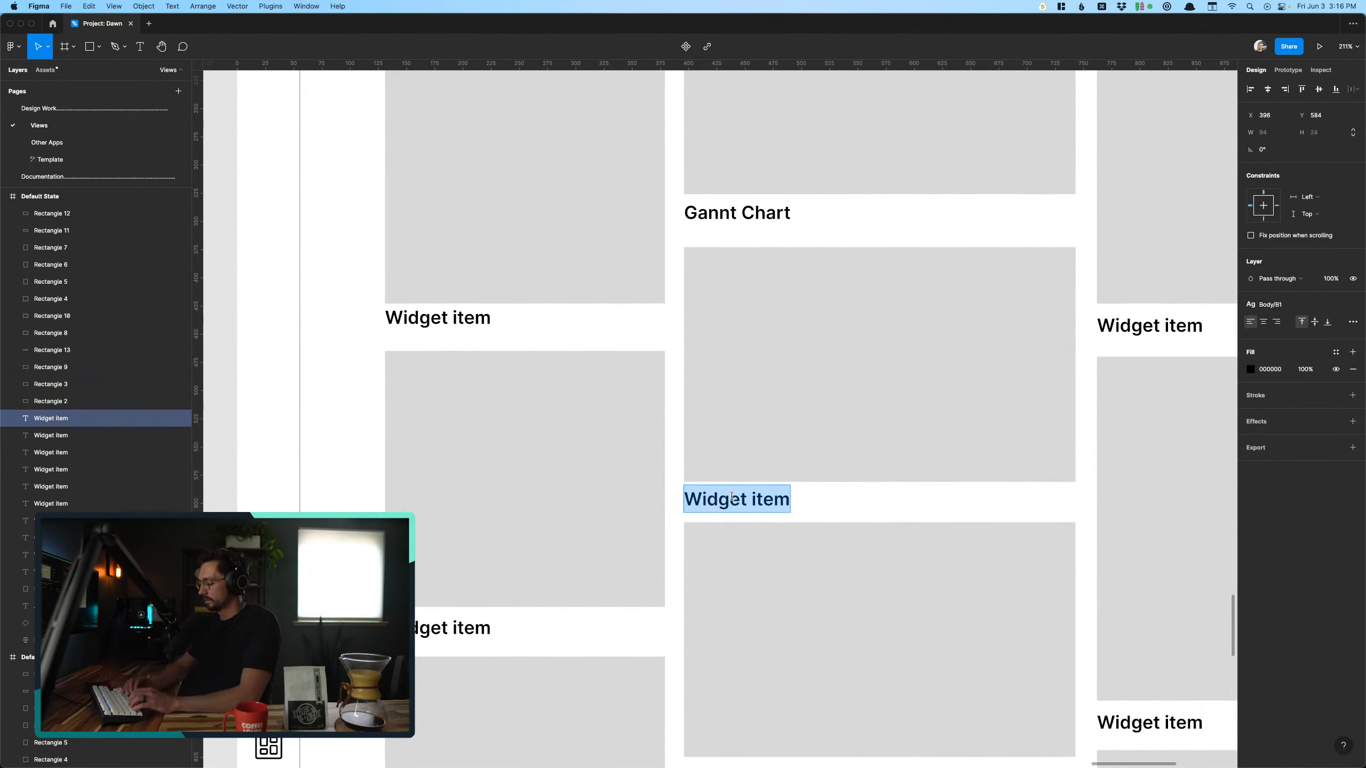
type("Calendar")
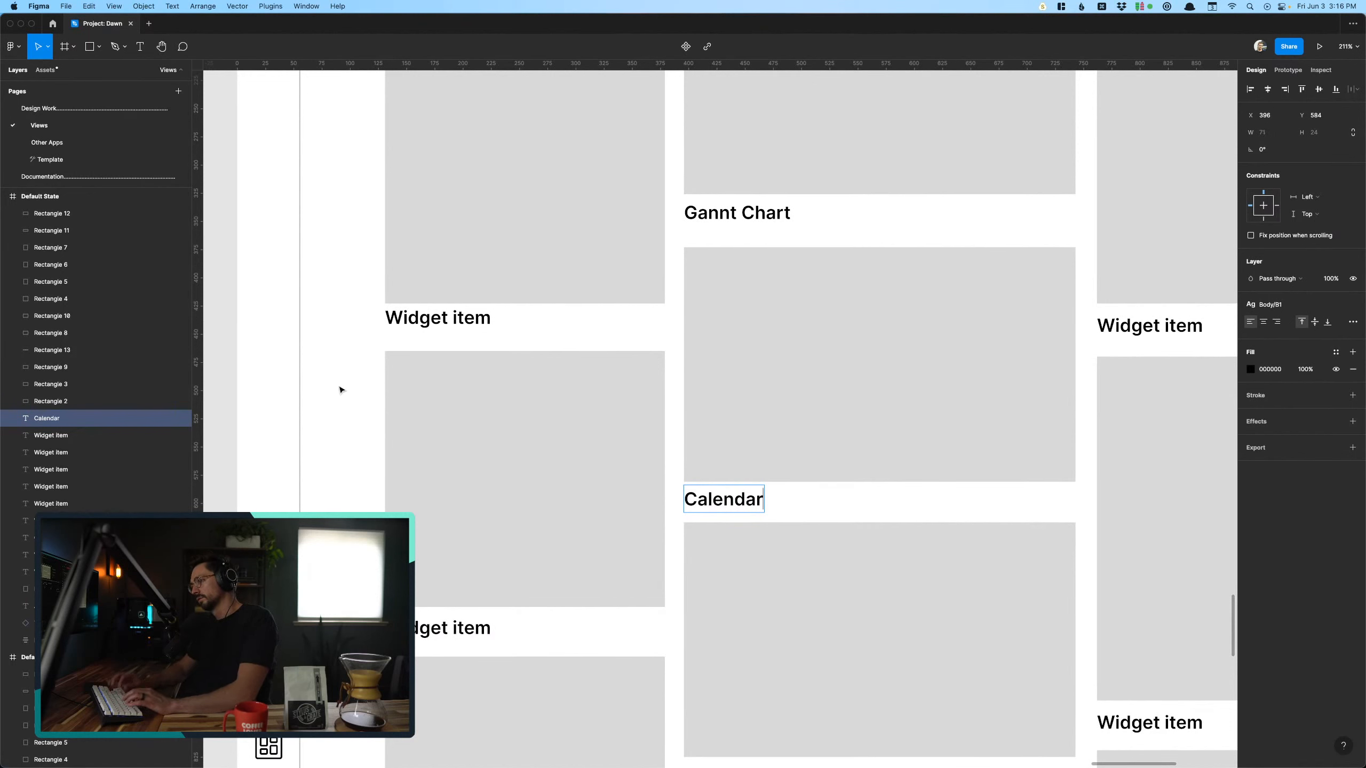
key("Escape")
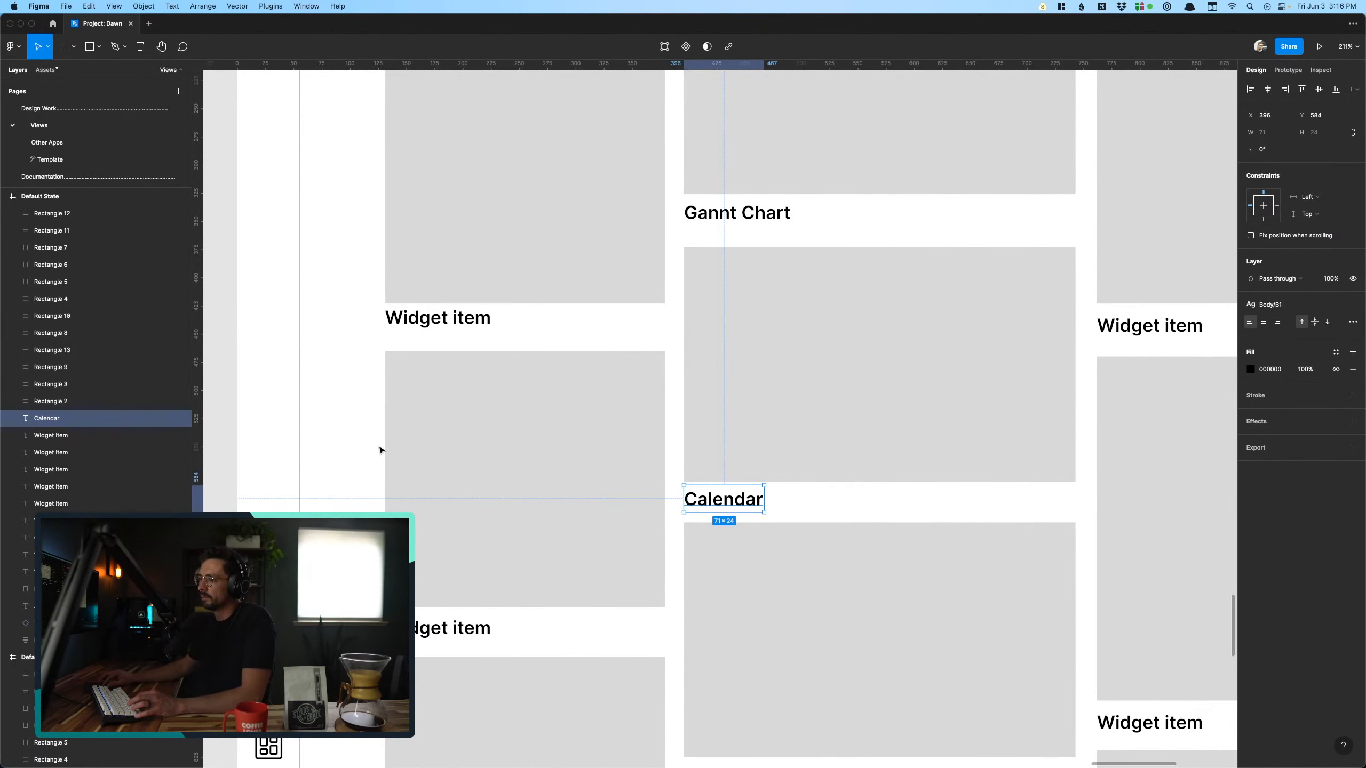
left_click(345, 482)
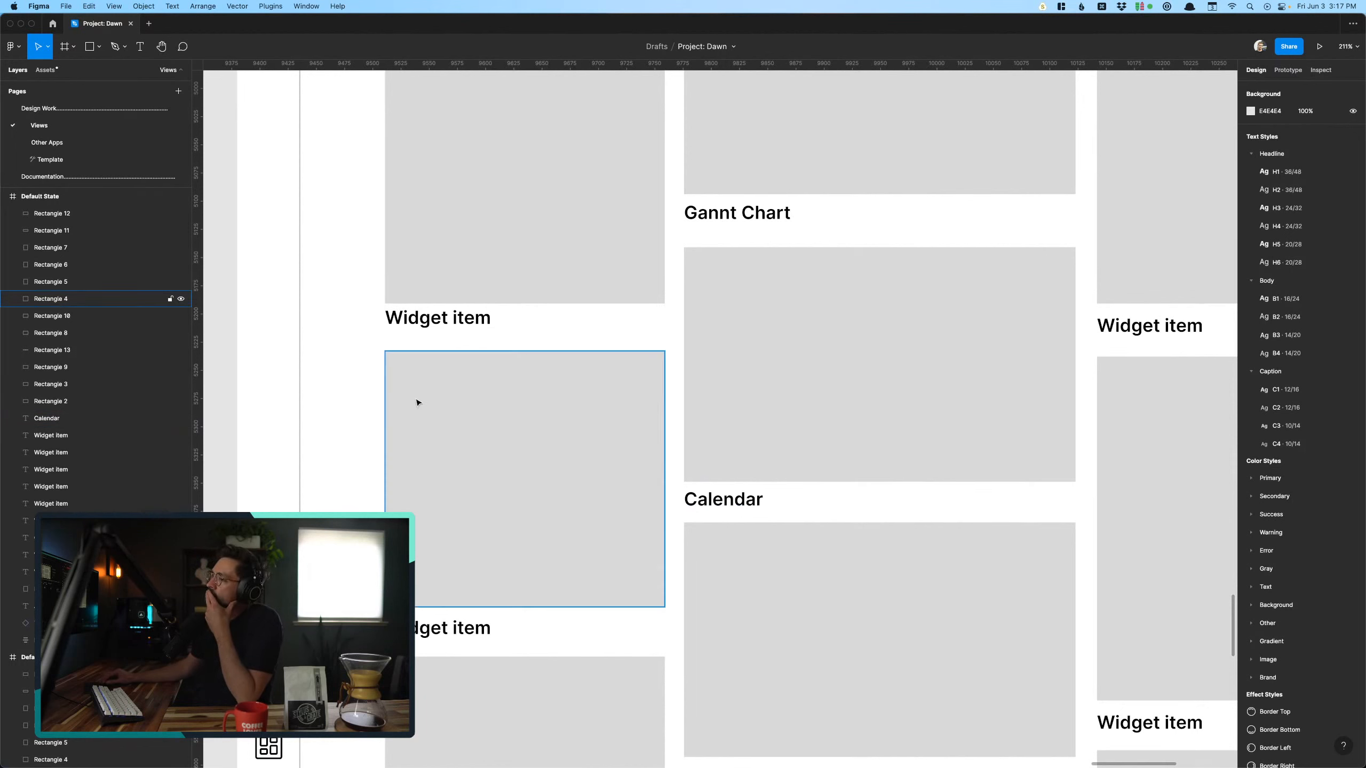
- Examine the preceding Personal Calendar screen, including its single widget placeholder and sidebar icons, against the duplicated Add widgets screen
scroll(348, 433, "down", 10)
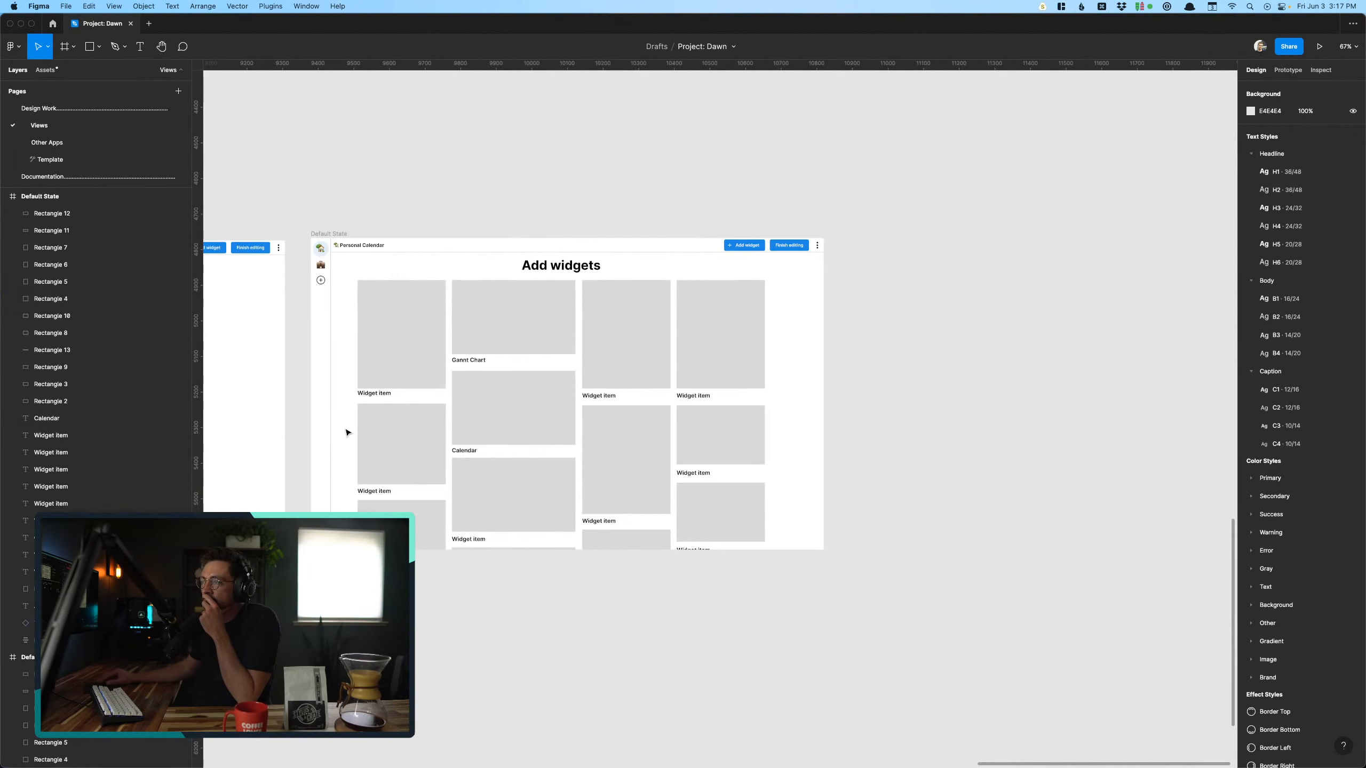
scroll(347, 433, "left", 5)
scroll(346, 433, "left", 3)
scroll(347, 432, "up", 6)
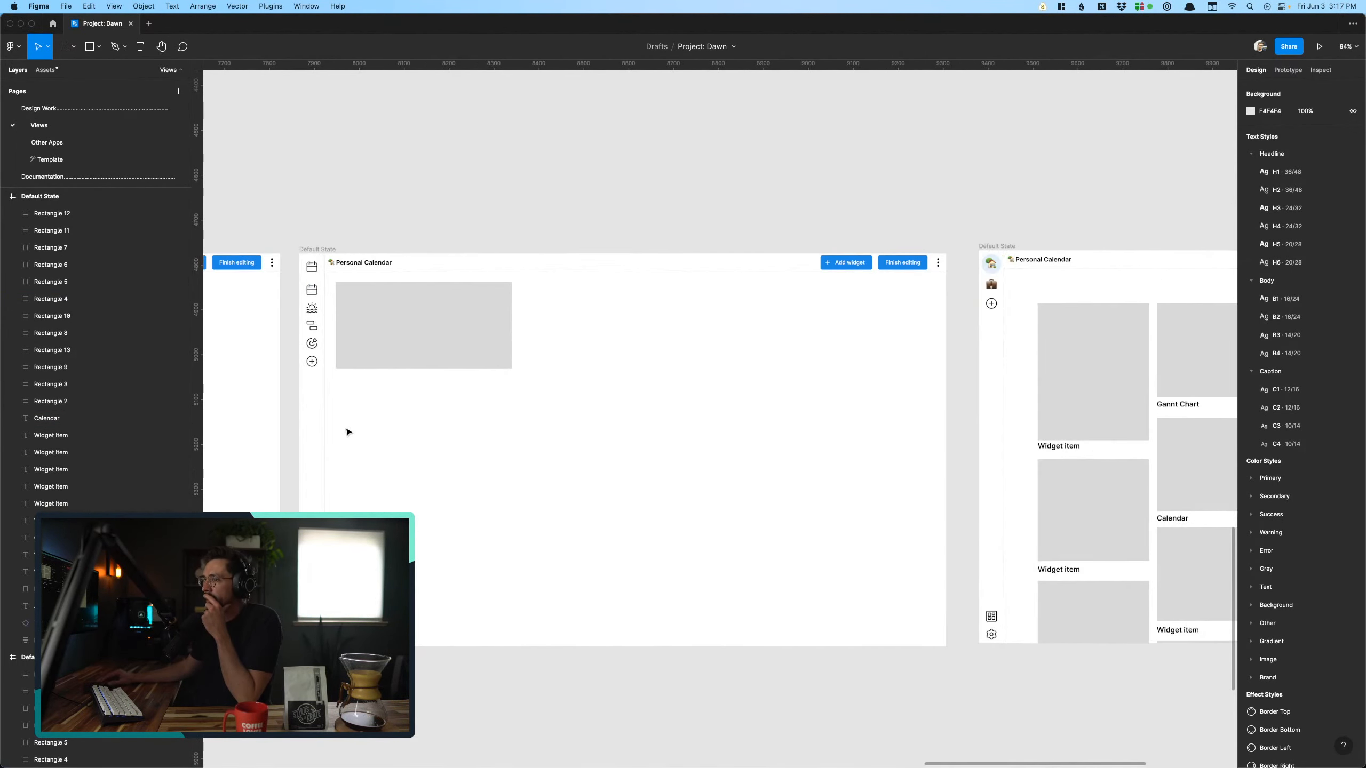
scroll(347, 433, "right", 3)
scroll(347, 432, "down", 3)
scroll(347, 432, "left", 4)
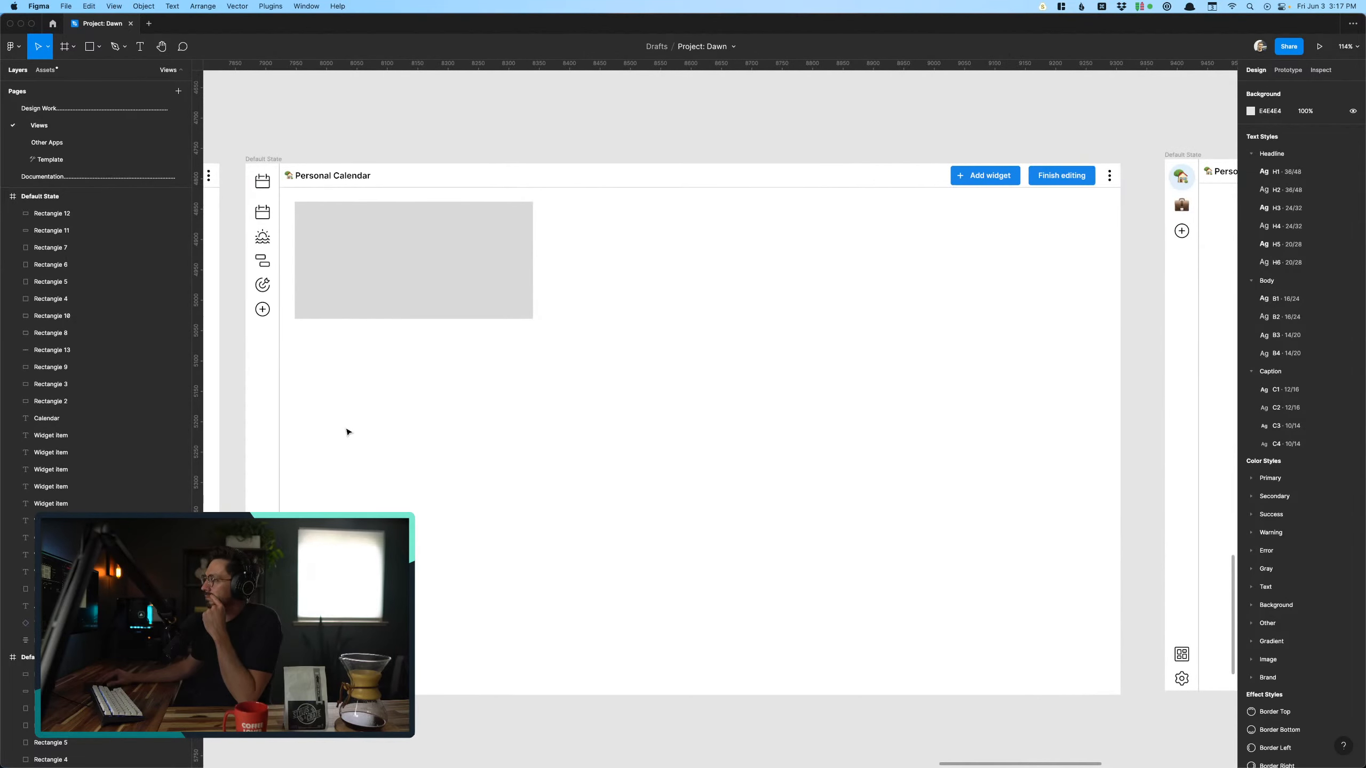
scroll(347, 432, "left", 2)
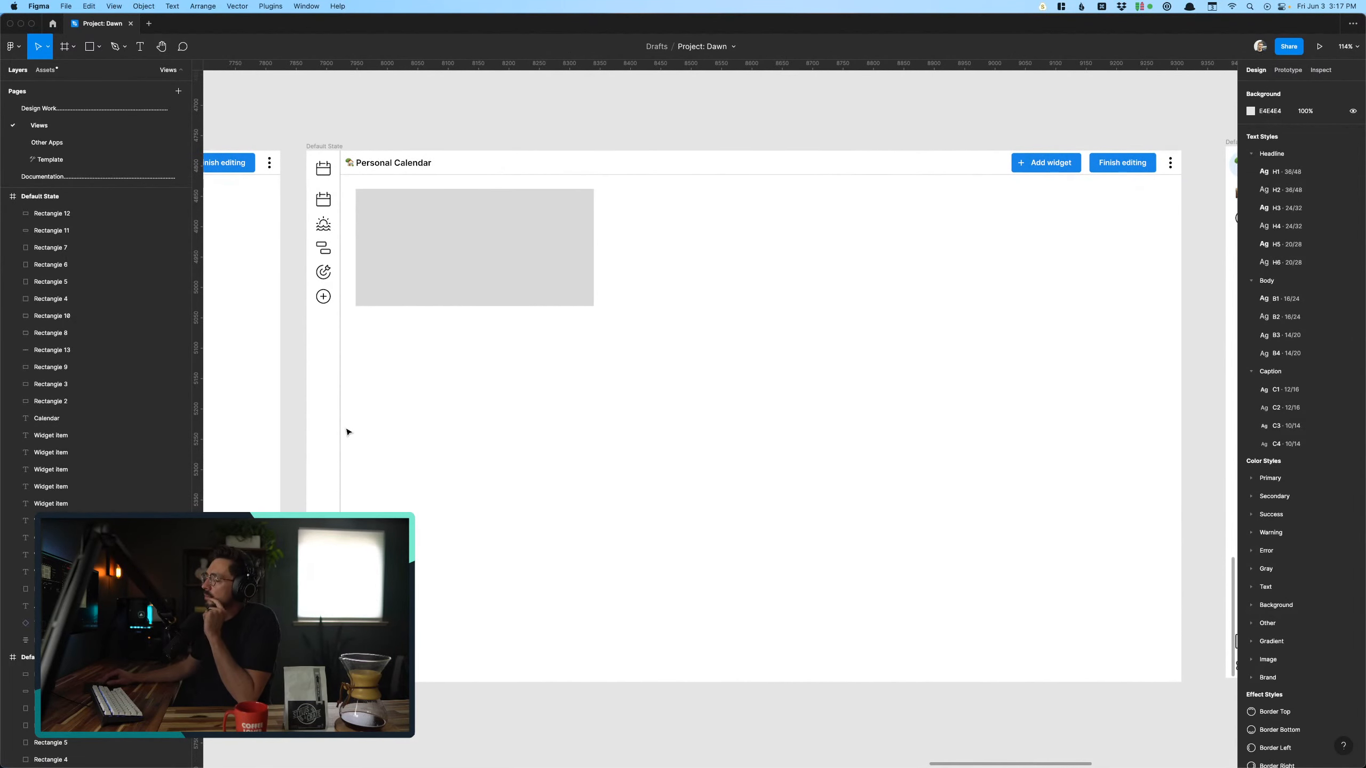
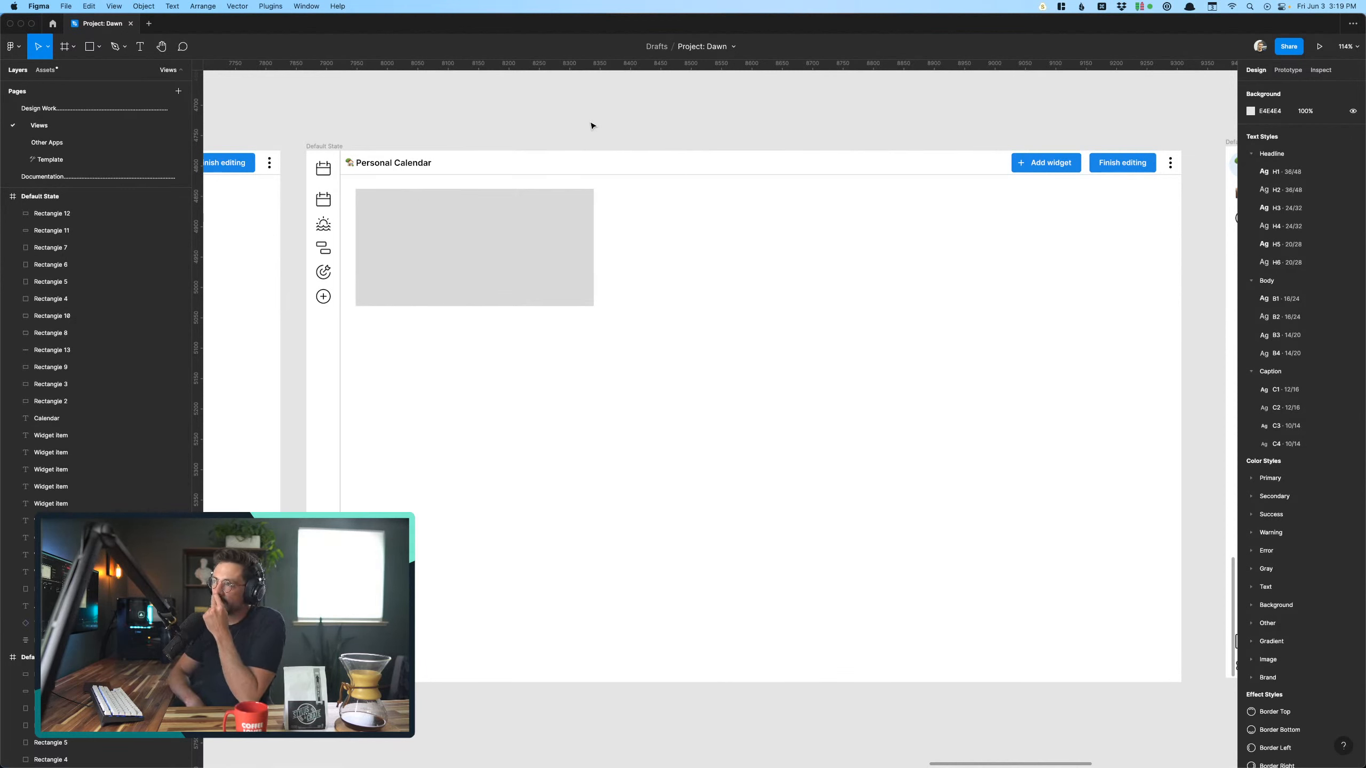
- Turn on layout grid visibility for the canvas
left_click(326, 147)
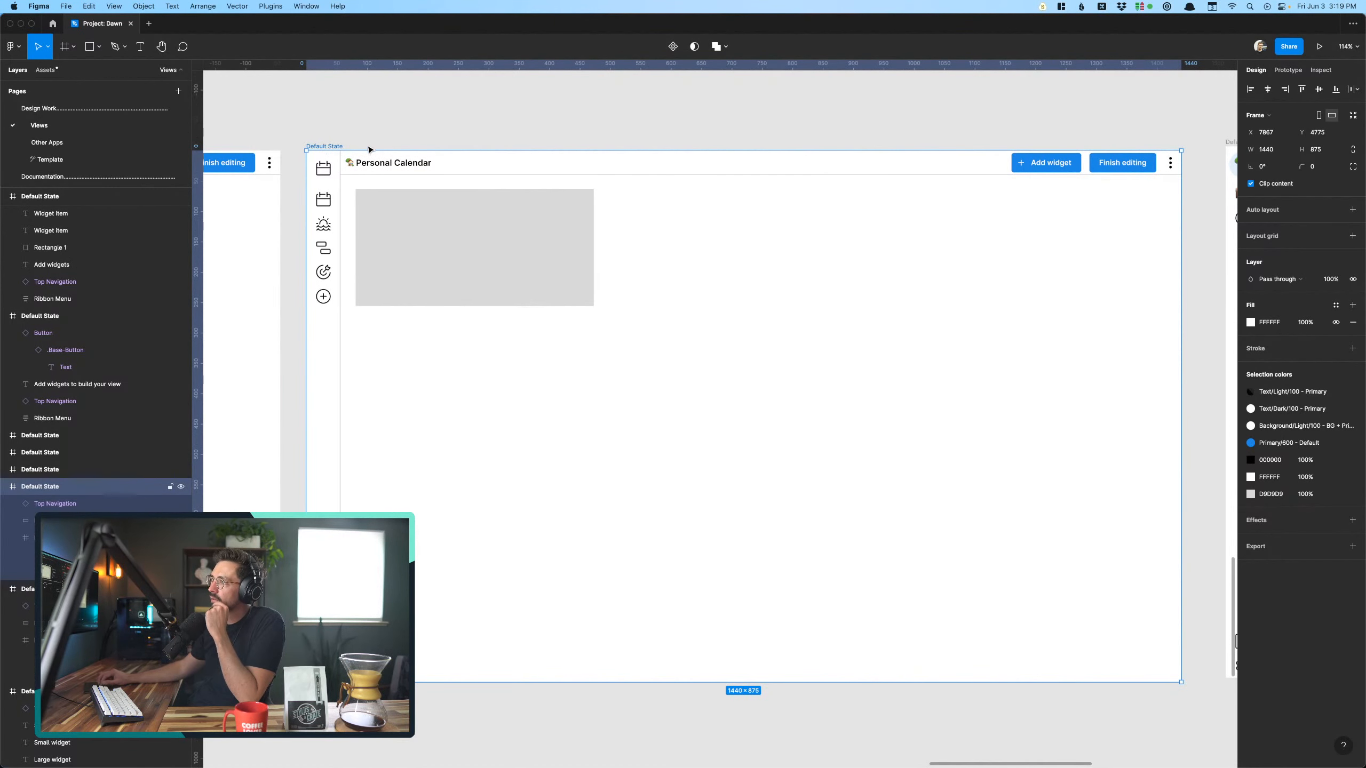
left_click(546, 245)
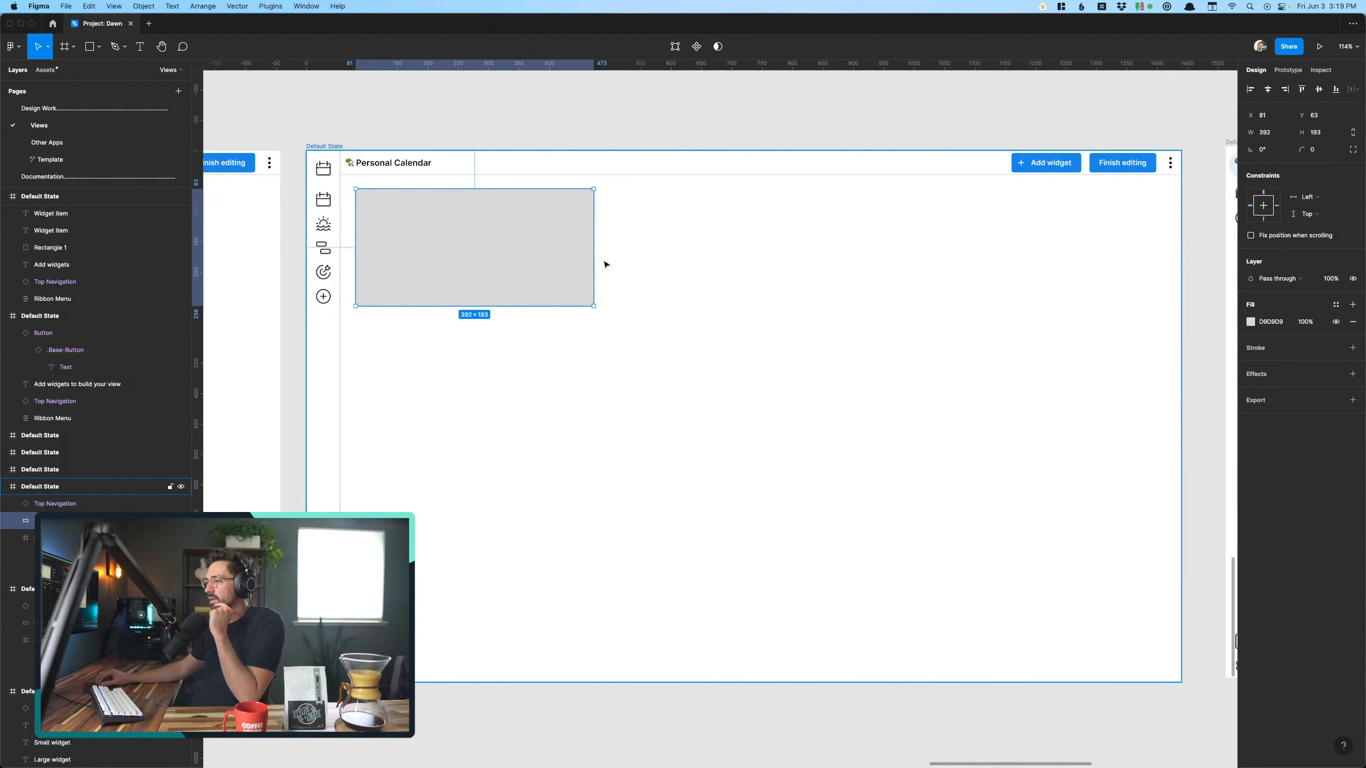
left_click(272, 6)
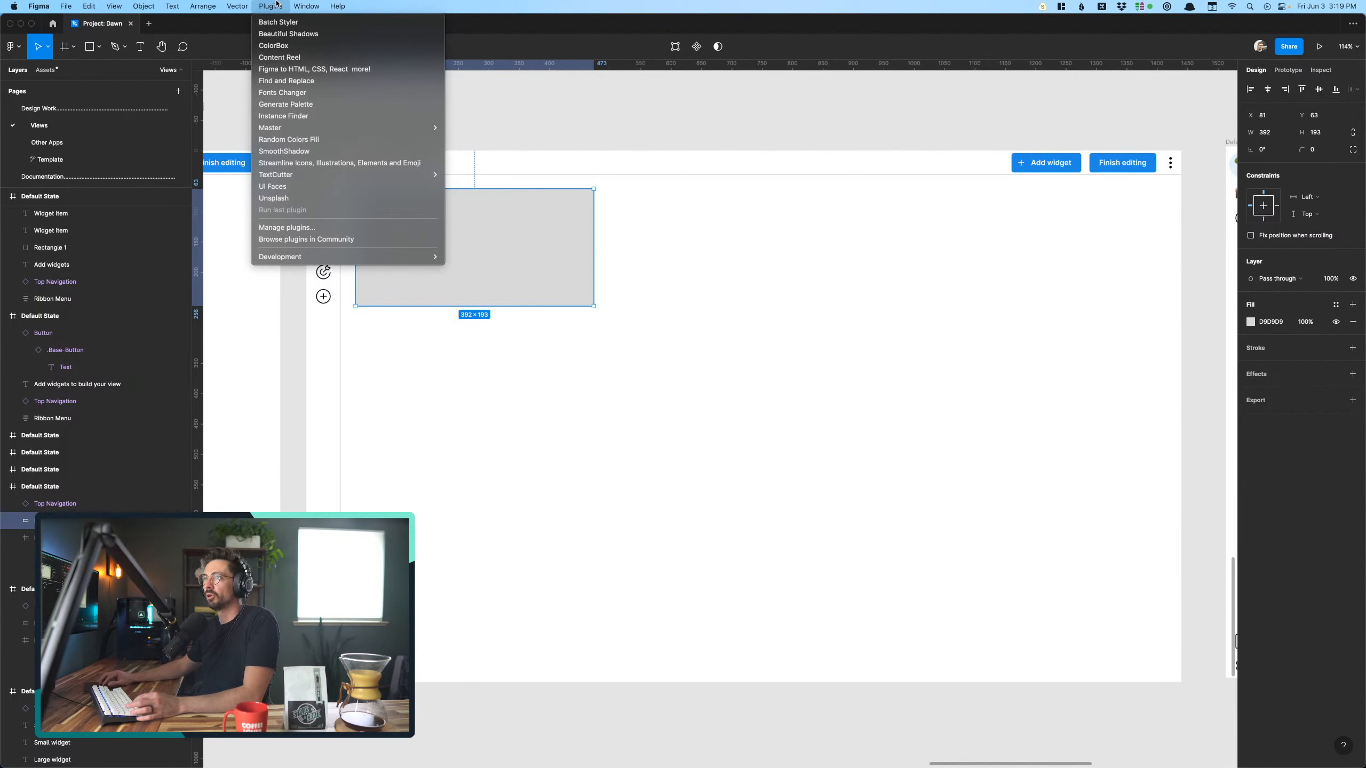
mouse_move(100, 5)
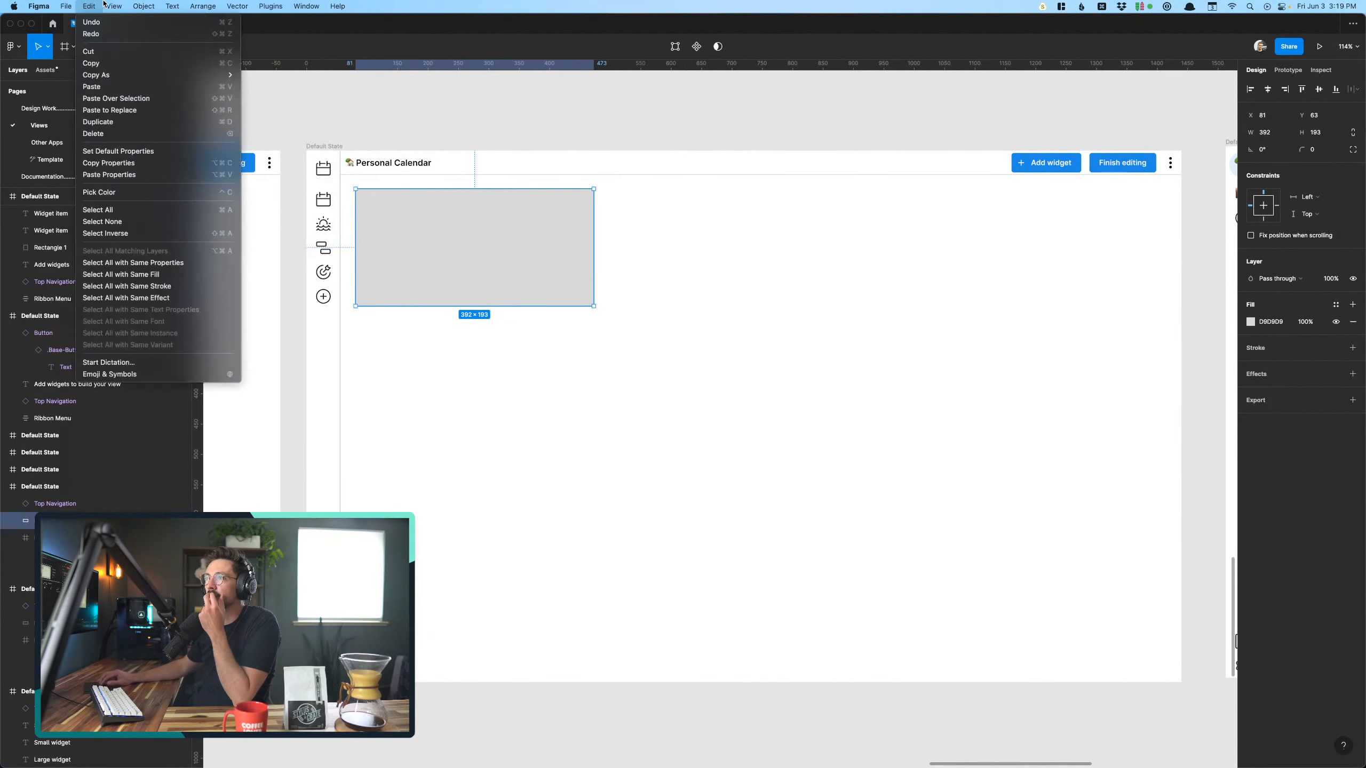
mouse_move(155, 81)
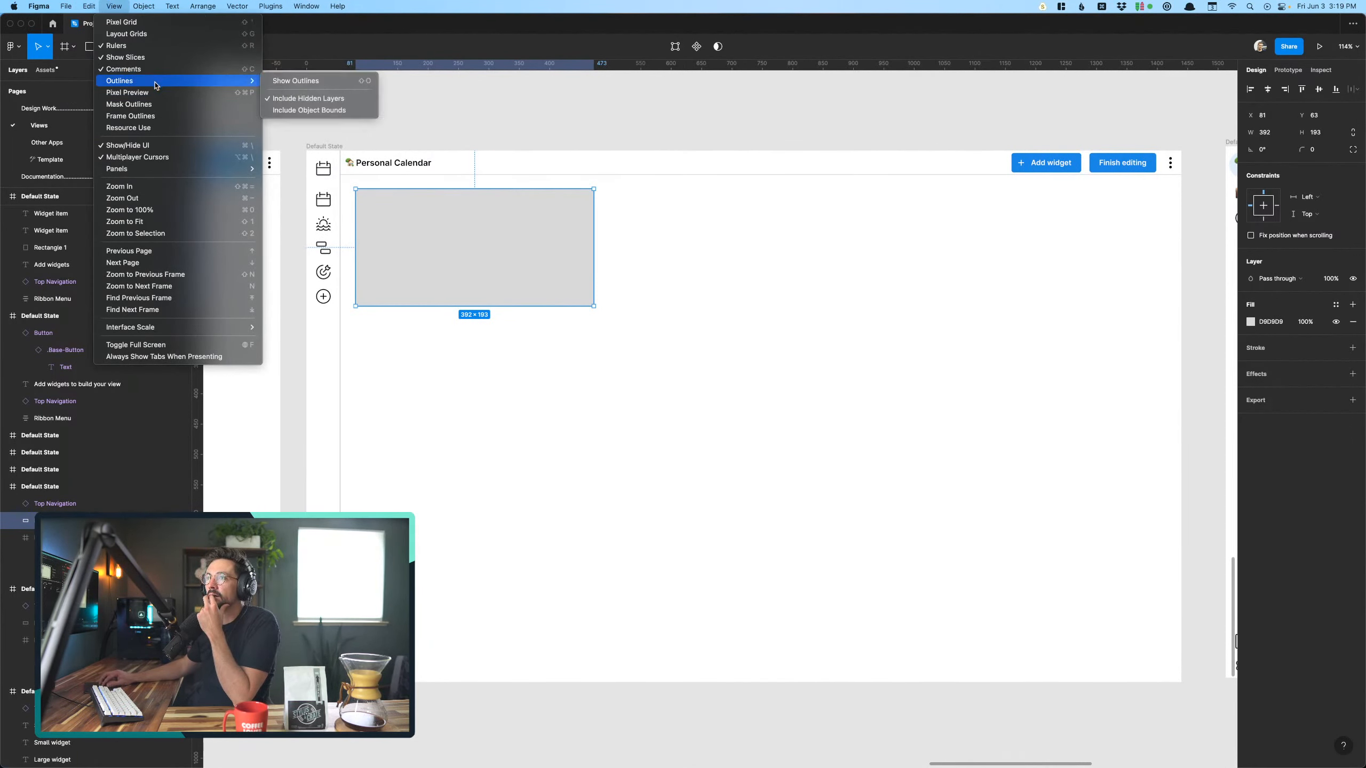
left_click(155, 34)
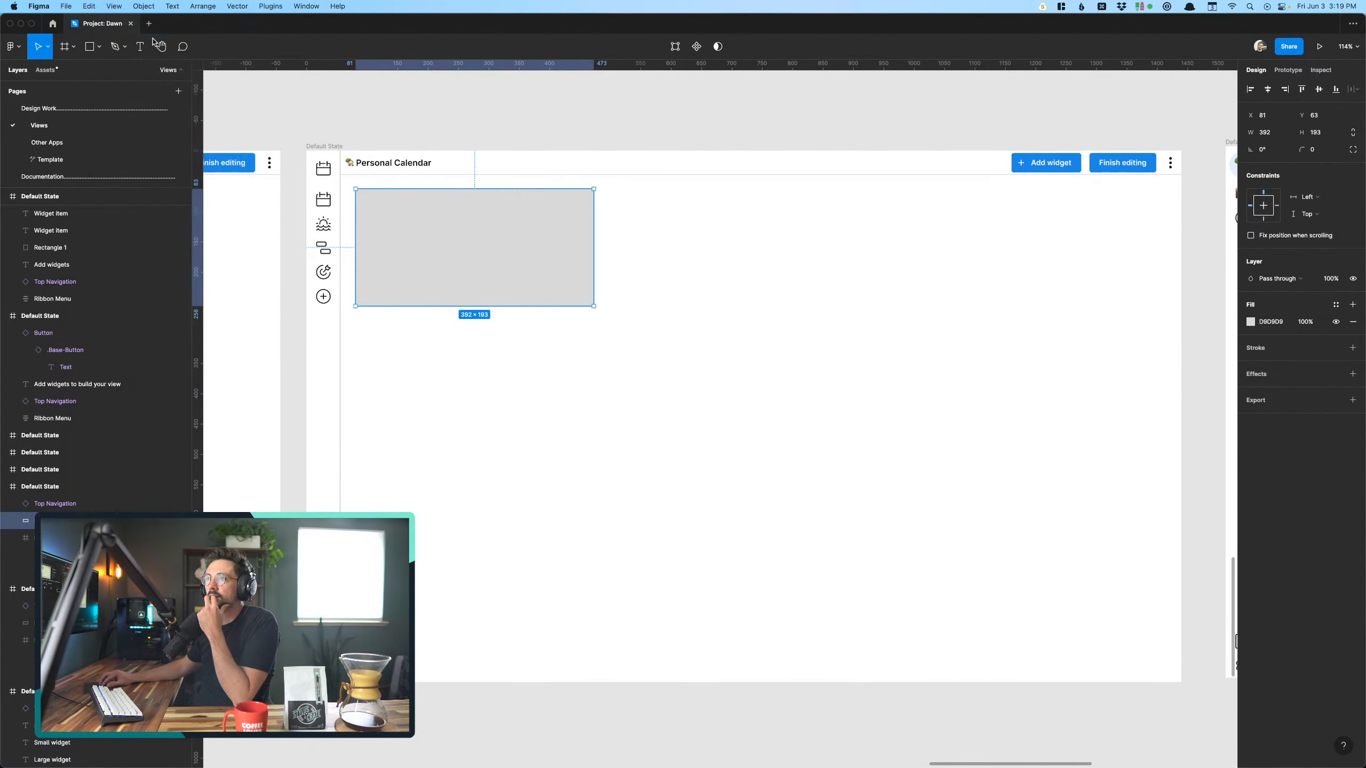
- Add a layout grid to the Personal Calendar screen that holds the single widget placeholder
left_click(570, 480)
scroll(570, 481, "up", 5)
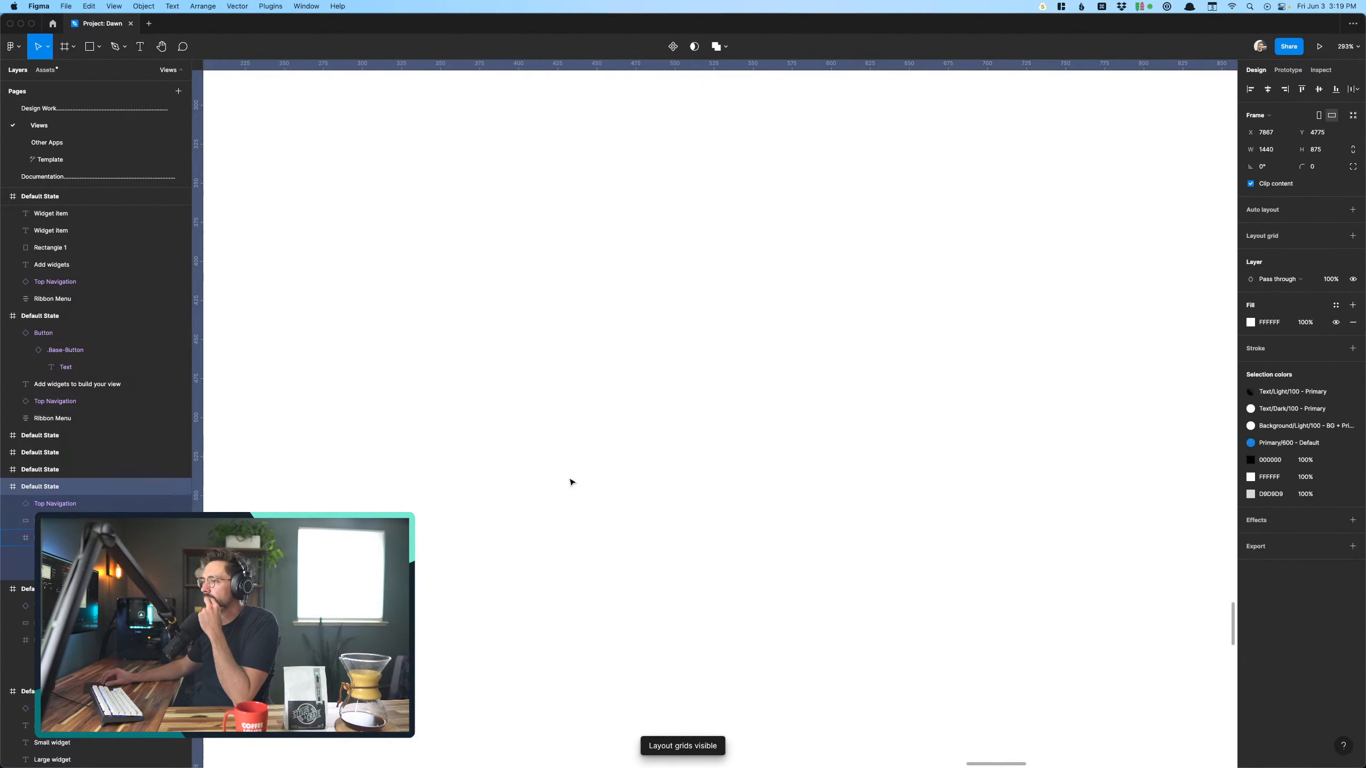
scroll(570, 479, "down", 4)
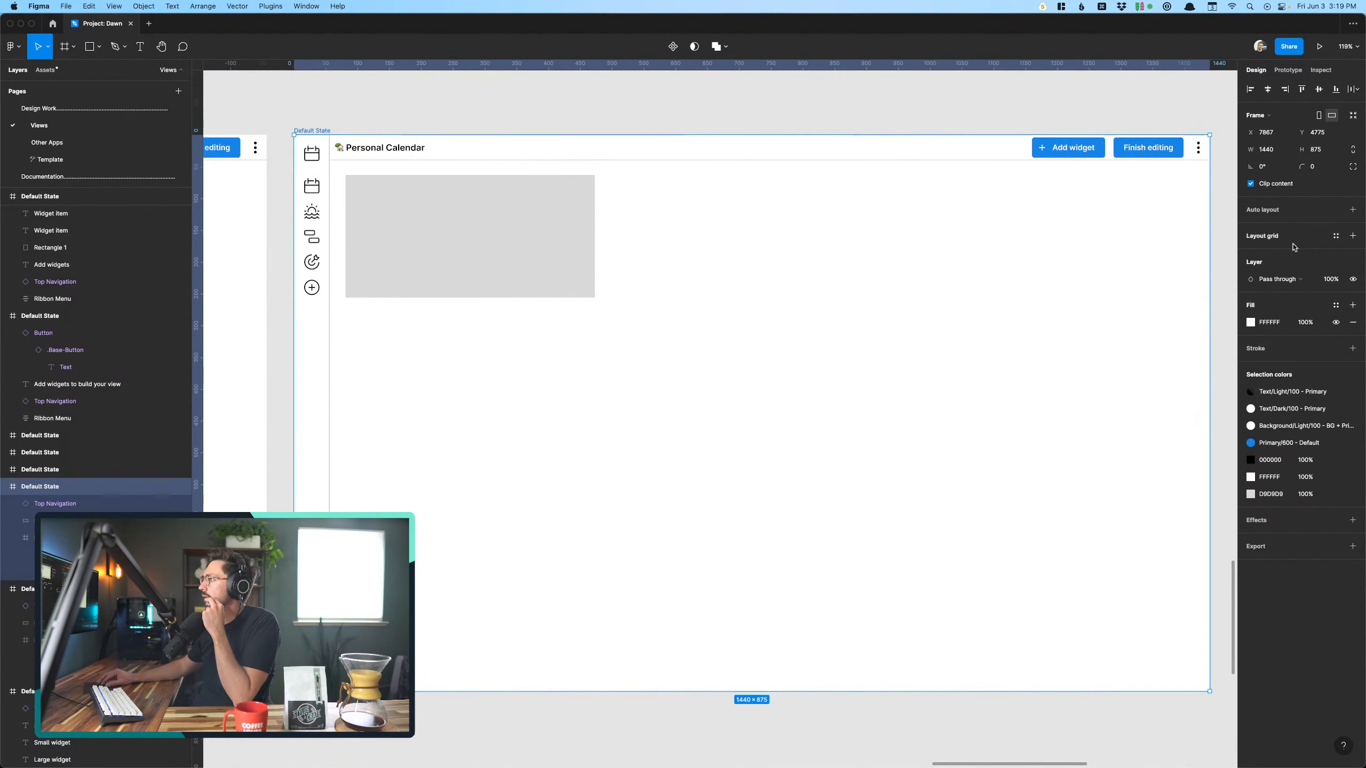
left_click(1351, 238)
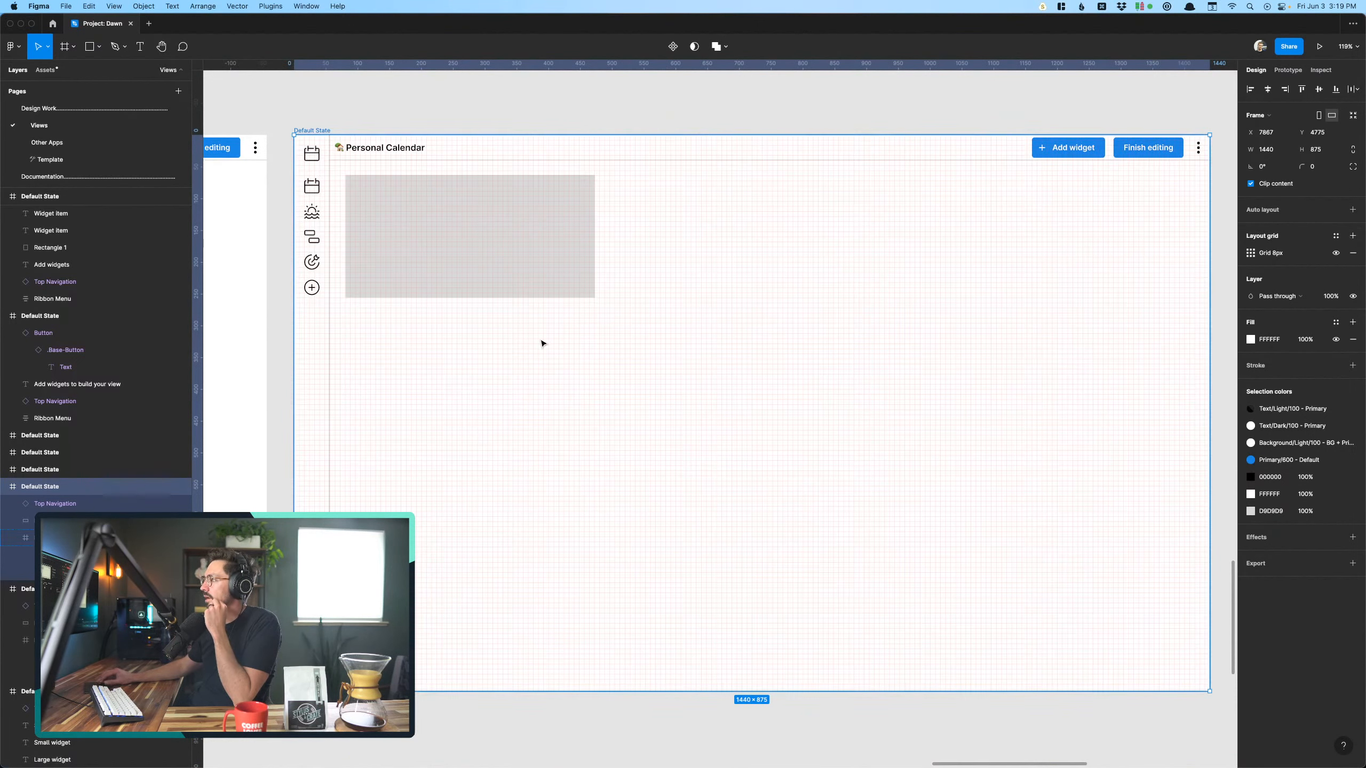
left_click(436, 213)
left_click(384, 100)
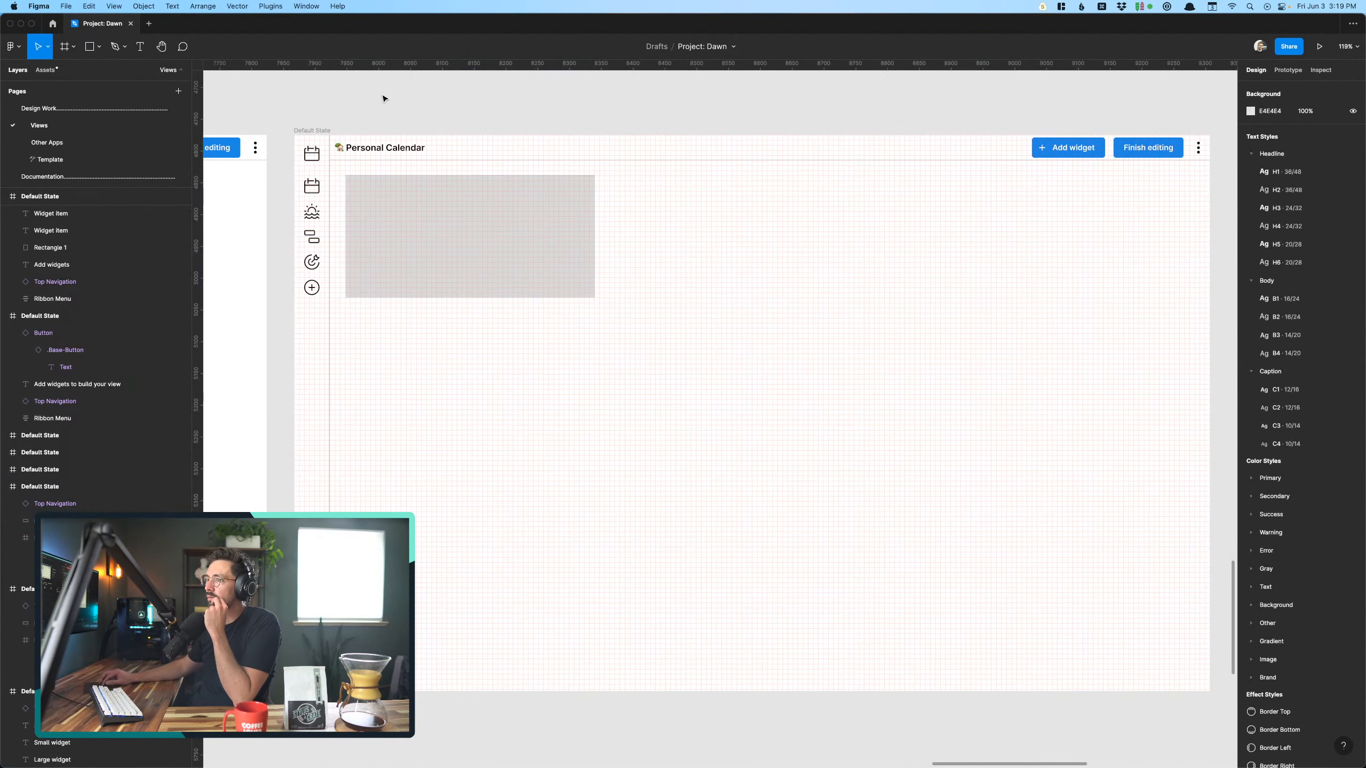
- Set that screen's layout grid size to 24 px and its color opacity to 20%
left_click(491, 220)
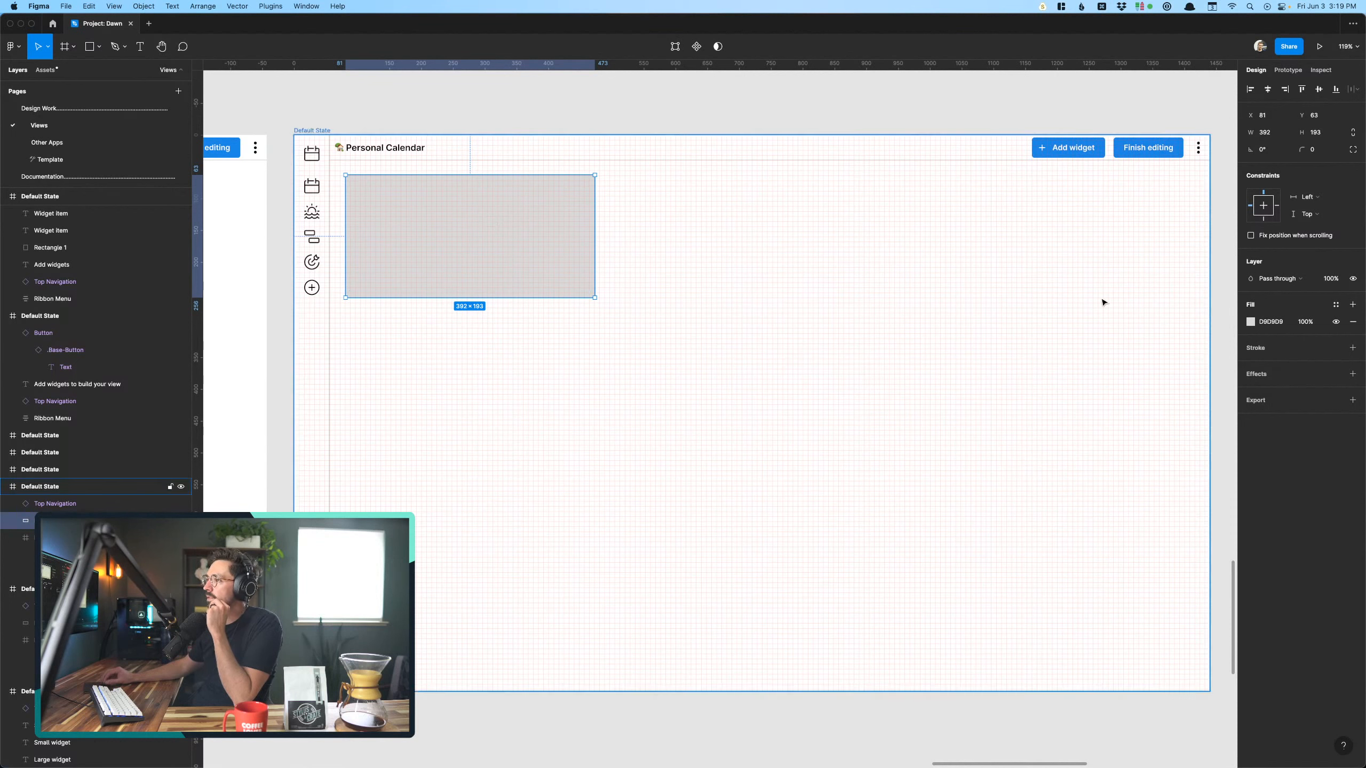
left_click(1011, 328)
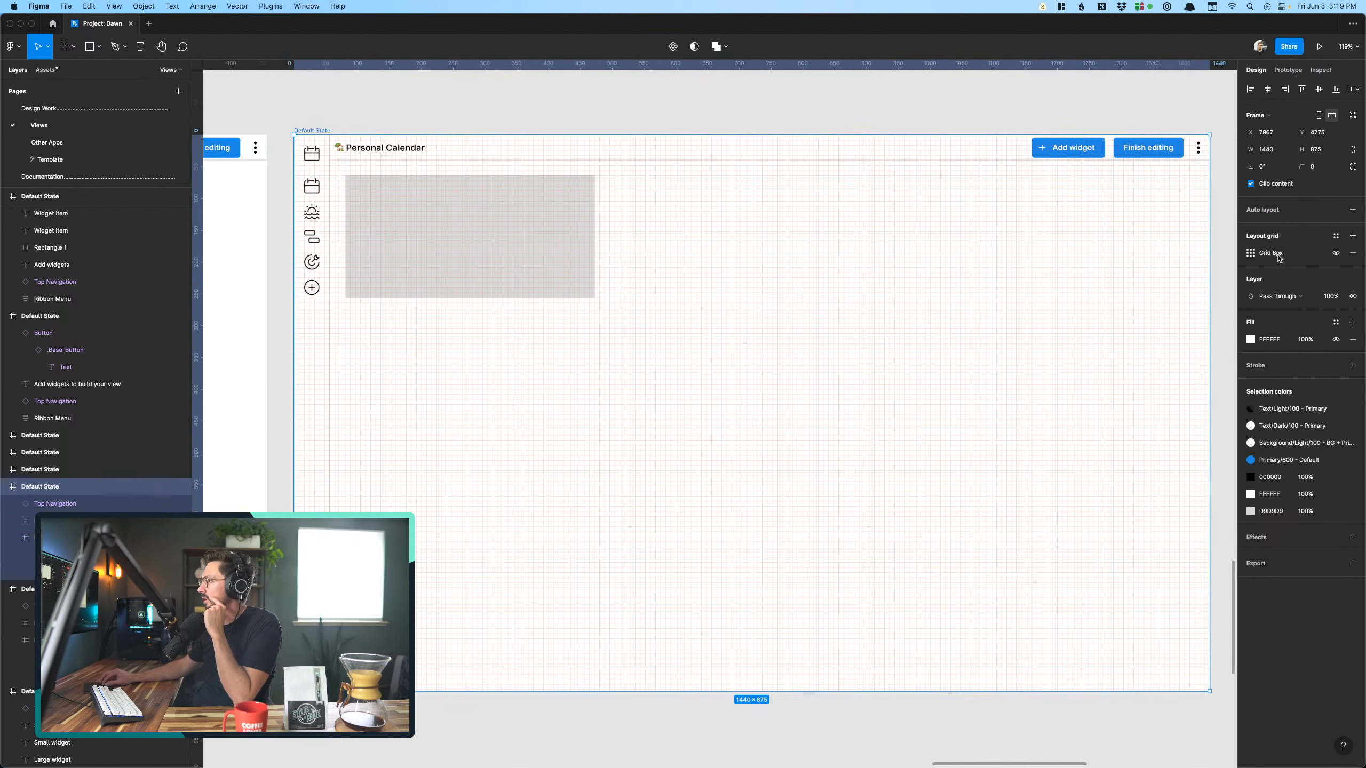
left_click(1251, 253)
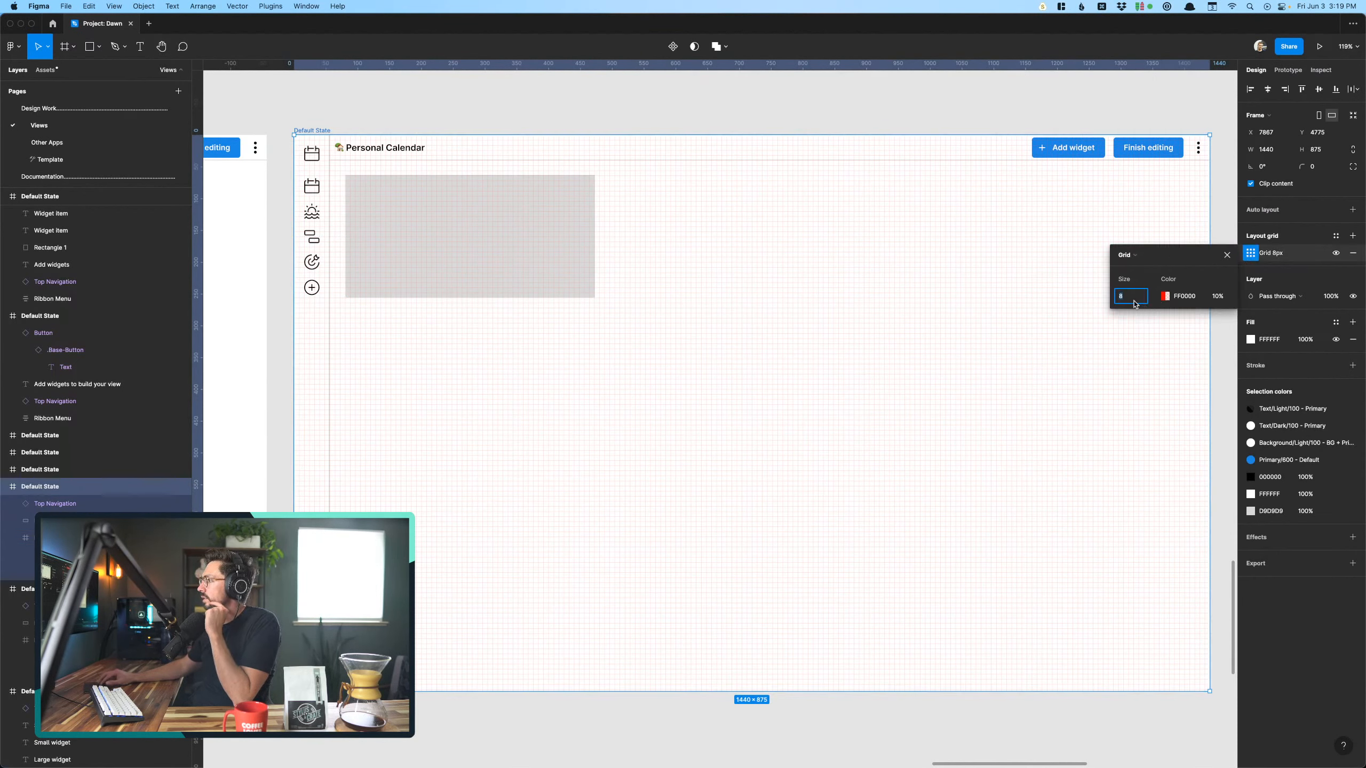
type("16")
key("Return")
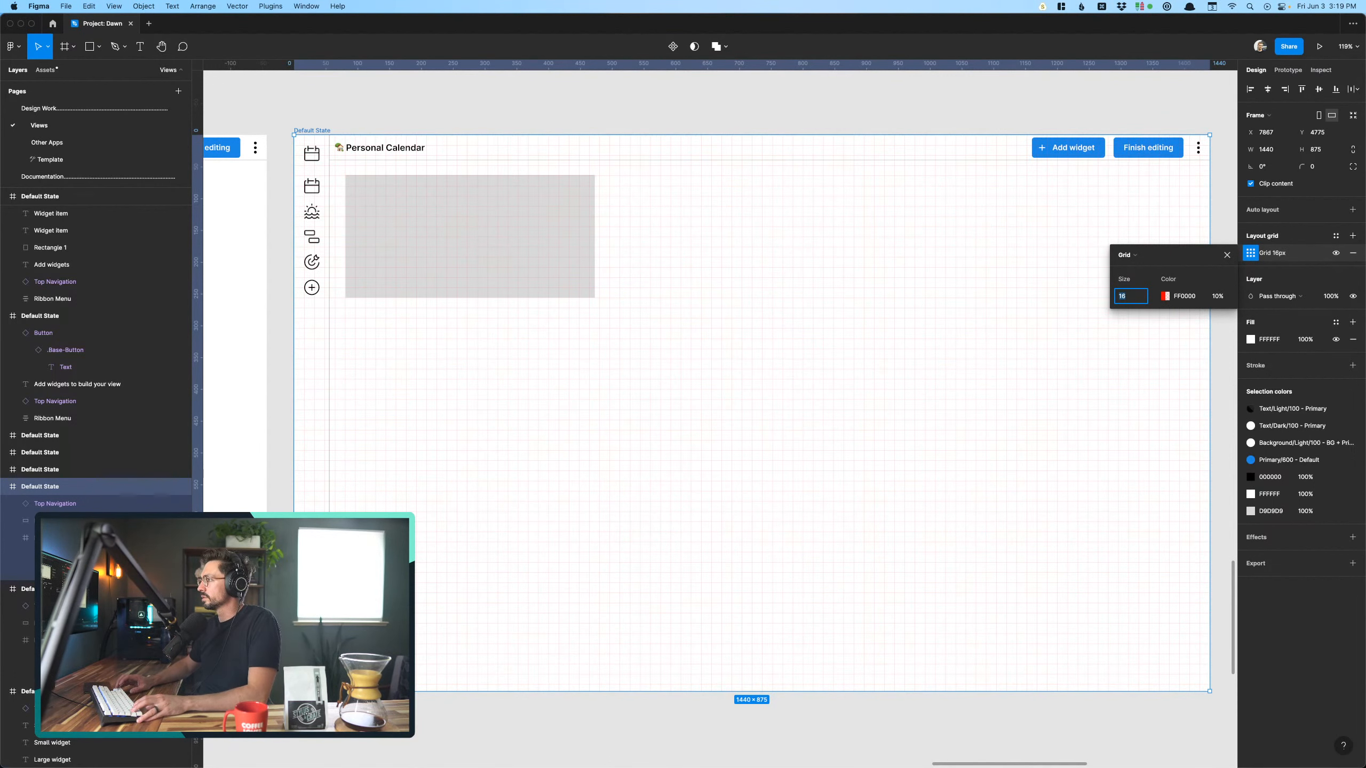
type("24")
key("Return")
key("Tab")
type("20")
key("Return")
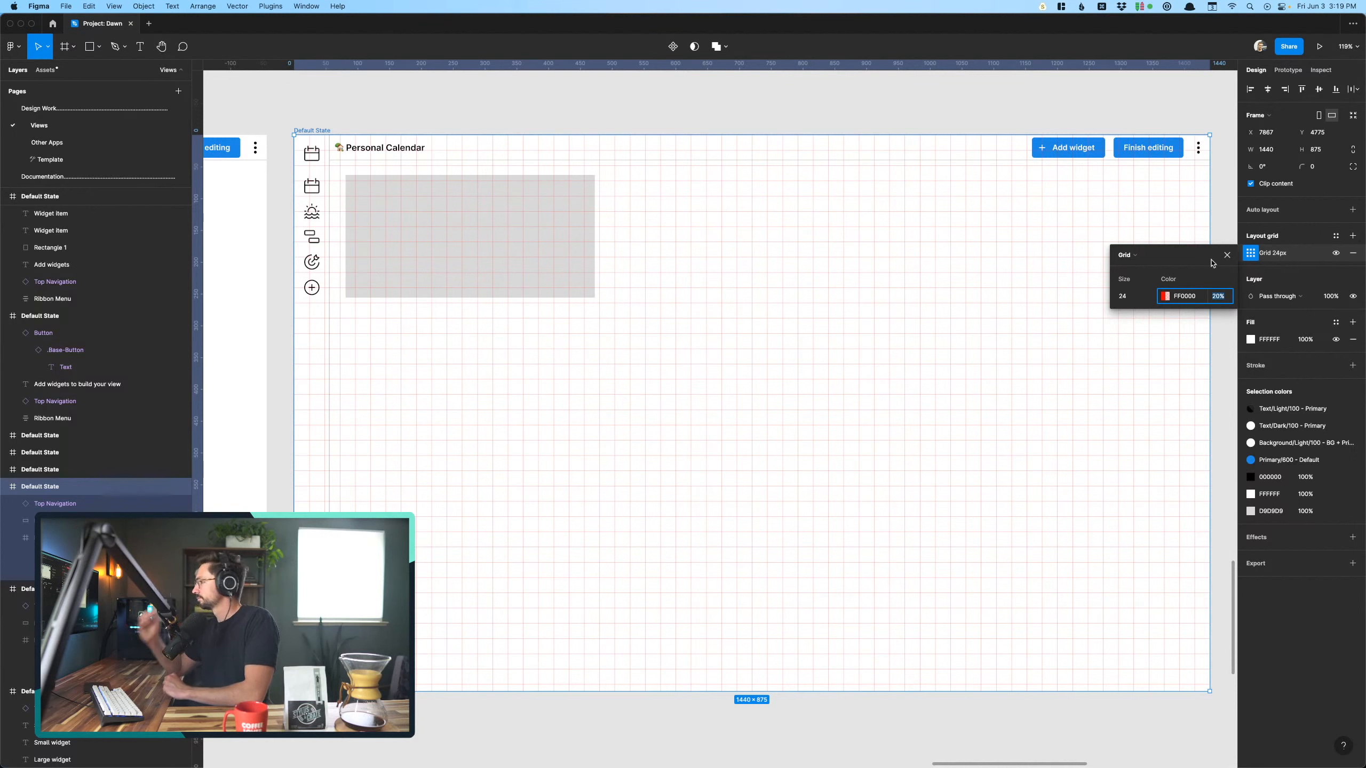
left_click(1227, 255)
left_click(807, 101)
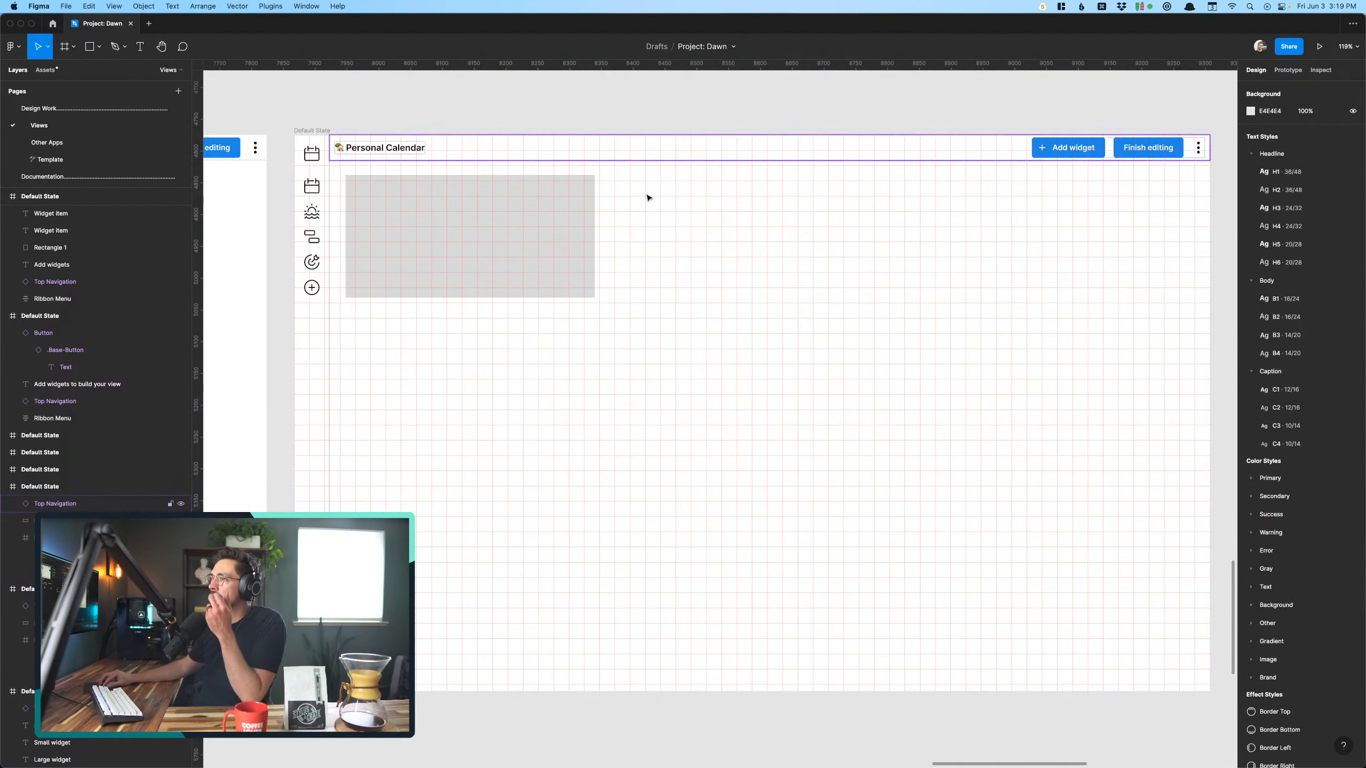
- Align the gray widget placeholder to the grid at X 96, Y 72 and narrow it to 384 px wide
left_click(494, 292)
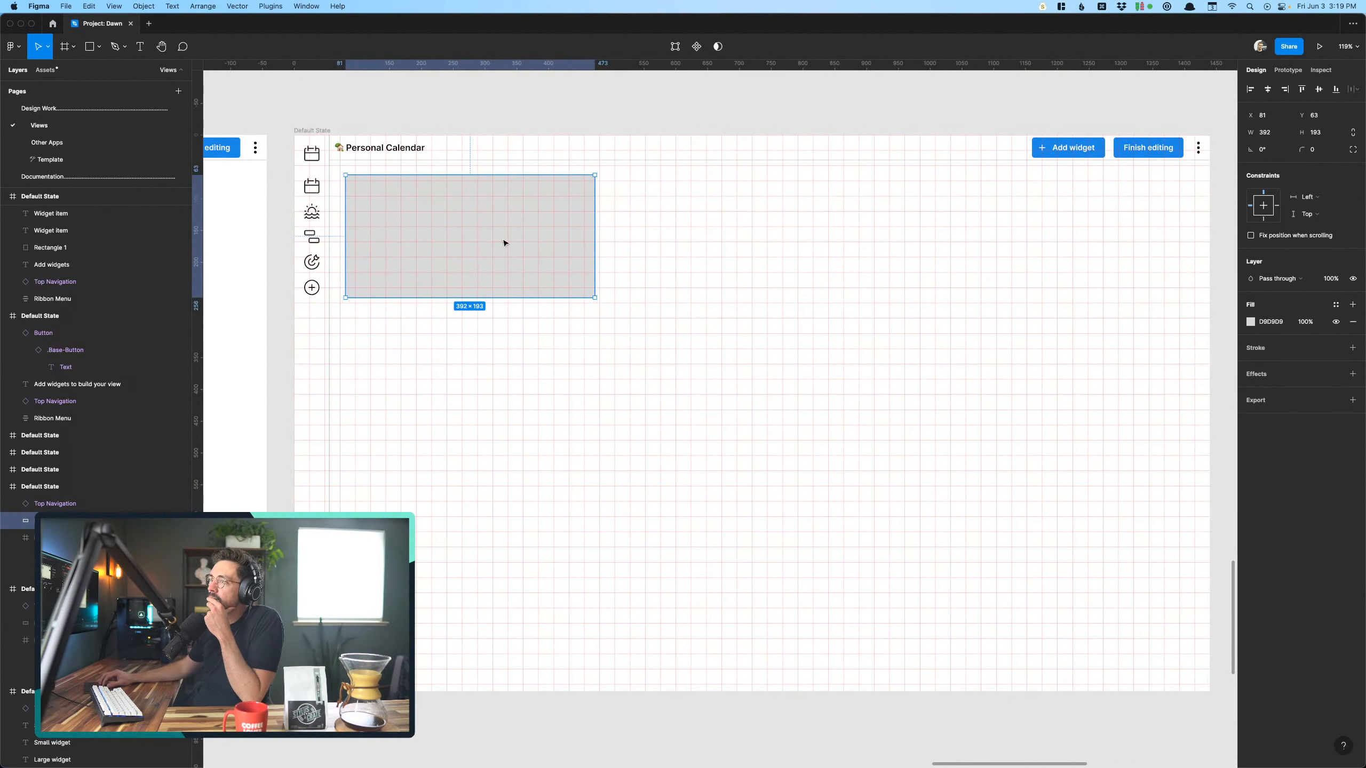
mouse_move(448, 210)
left_mouse_down()
mouse_move(473, 222)
mouse_move(454, 220)
left_mouse_up()
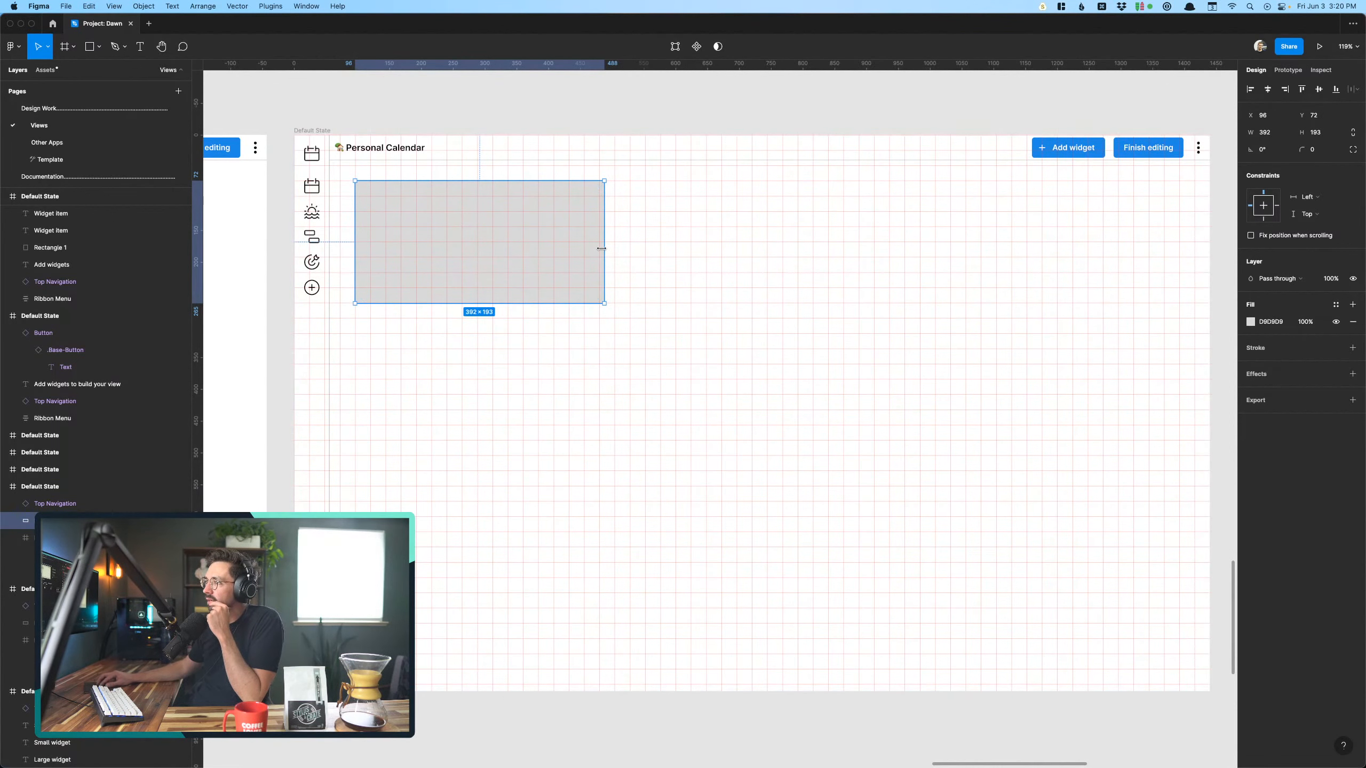
left_click_drag(603, 249, 598, 249)
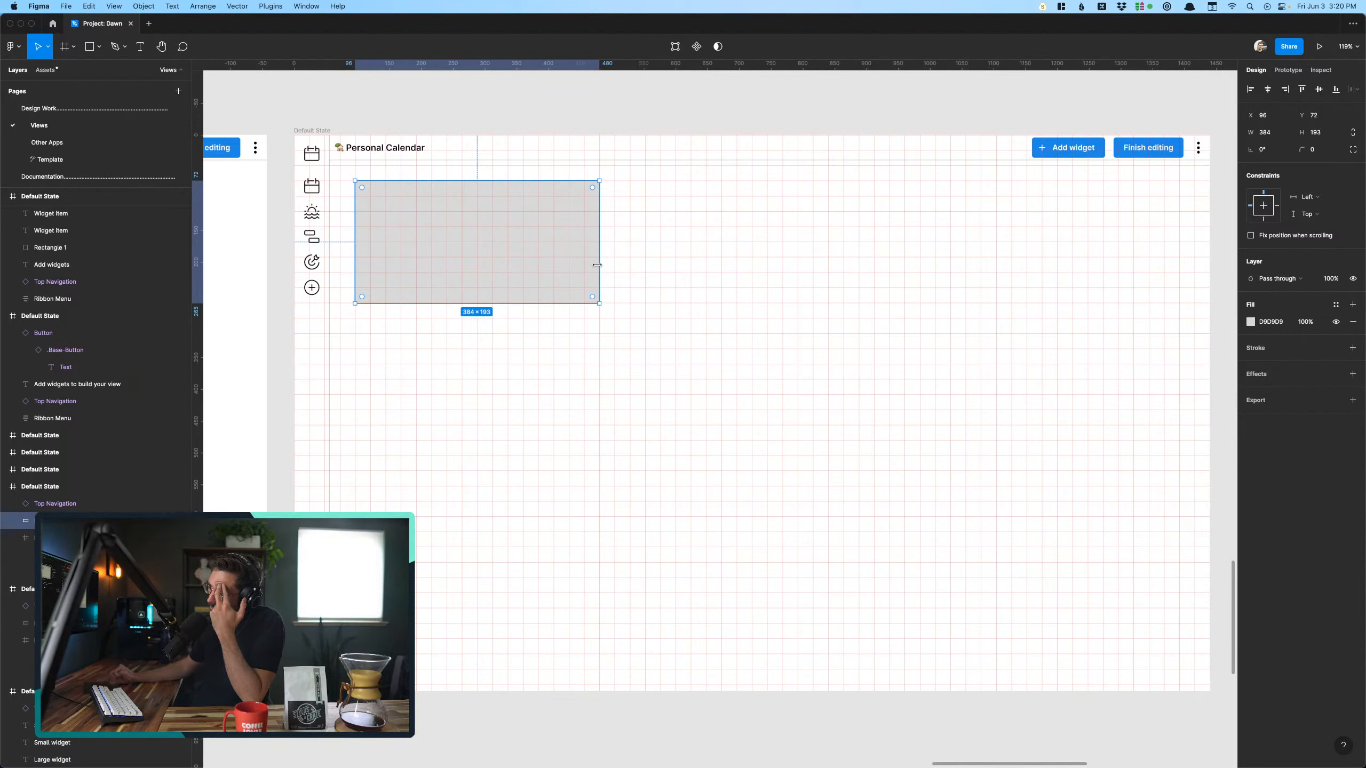
mouse_move(597, 265)
left_mouse_down()
mouse_move(649, 267)
mouse_move(602, 268)
left_mouse_up()
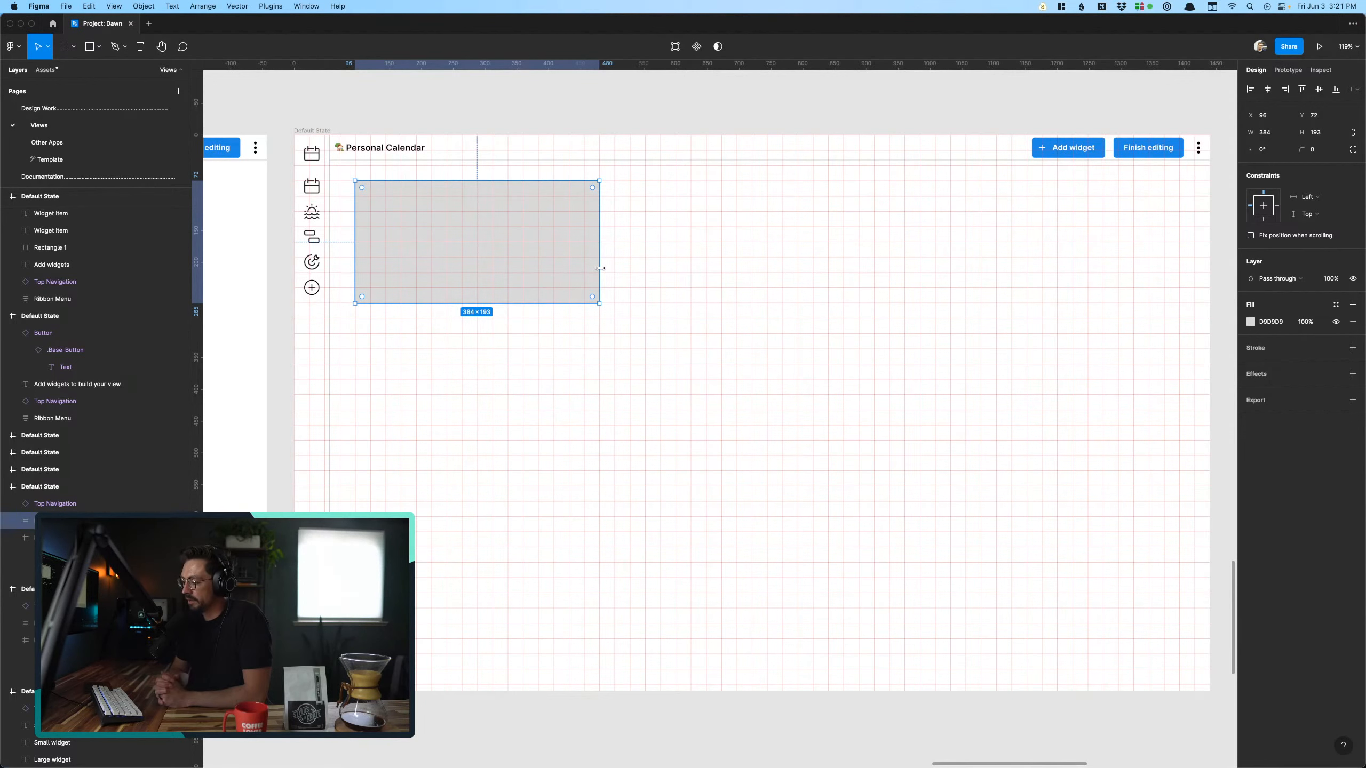
- Hide the layout grids and view the Personal Calendar screen without them
key("ctrl+g")
scroll(600, 267, "down", 5)
left_click(595, 345)
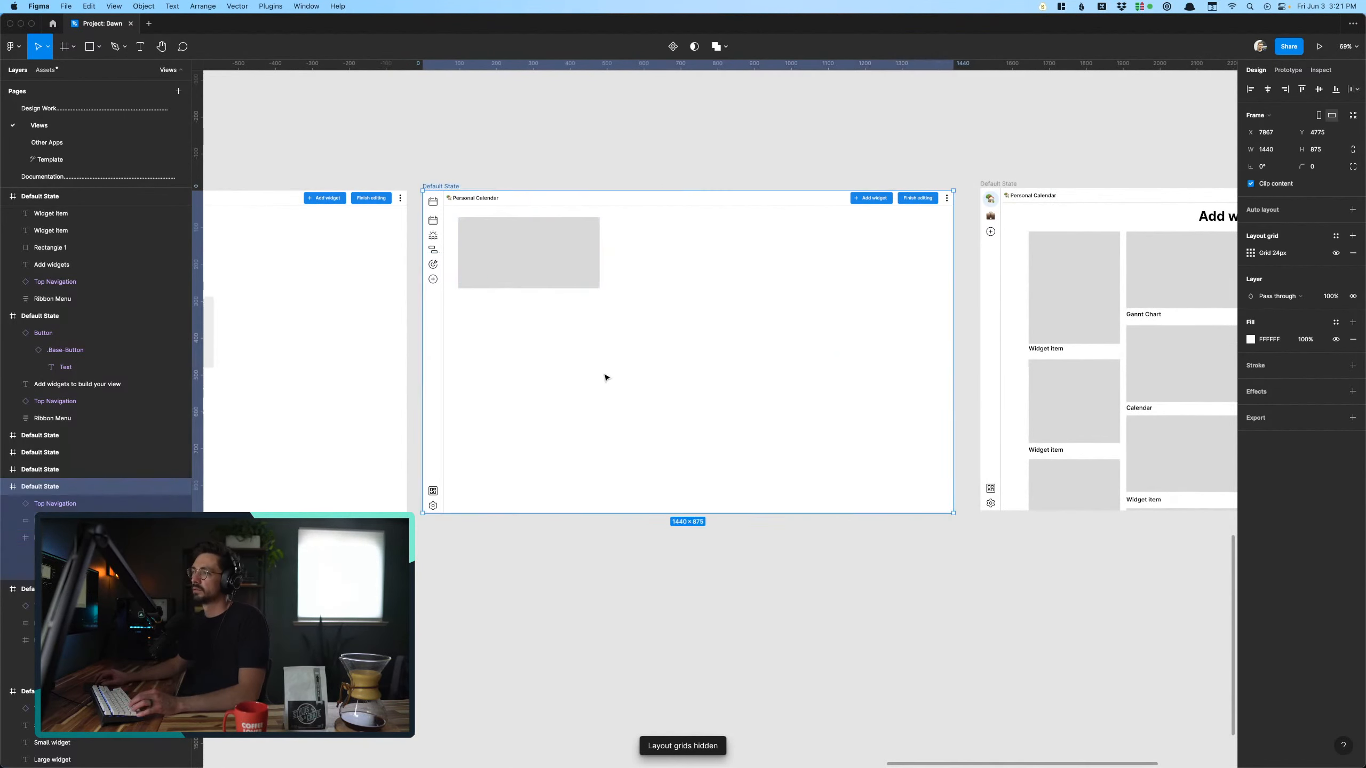
scroll(594, 346, "up", 5)
scroll(595, 344, "left", 3)
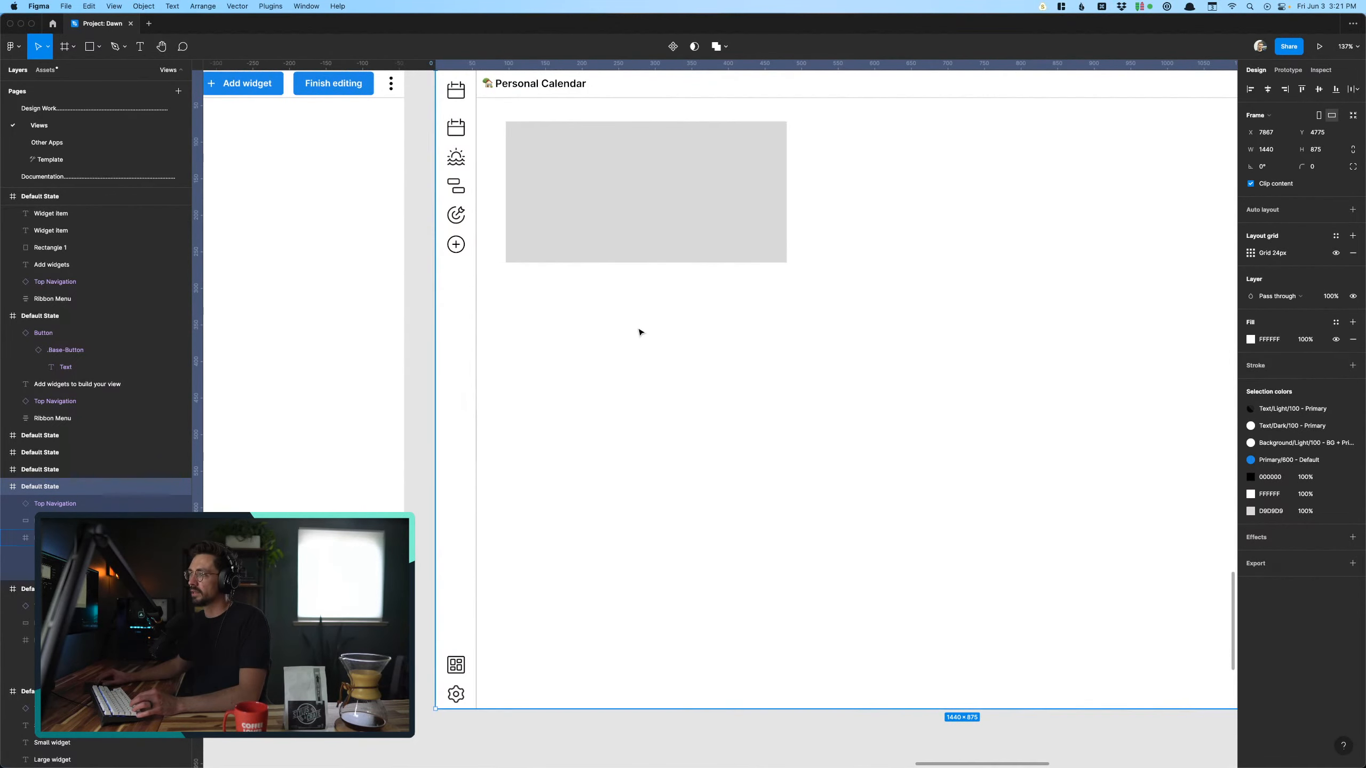
scroll(640, 329, "right", 3)
scroll(640, 330, "up", 2)
- Enlarge the widget placeholder to about 994 by 576 px, and reduce its height from the lower edge
left_click(558, 323)
scroll(716, 379, "down", 3)
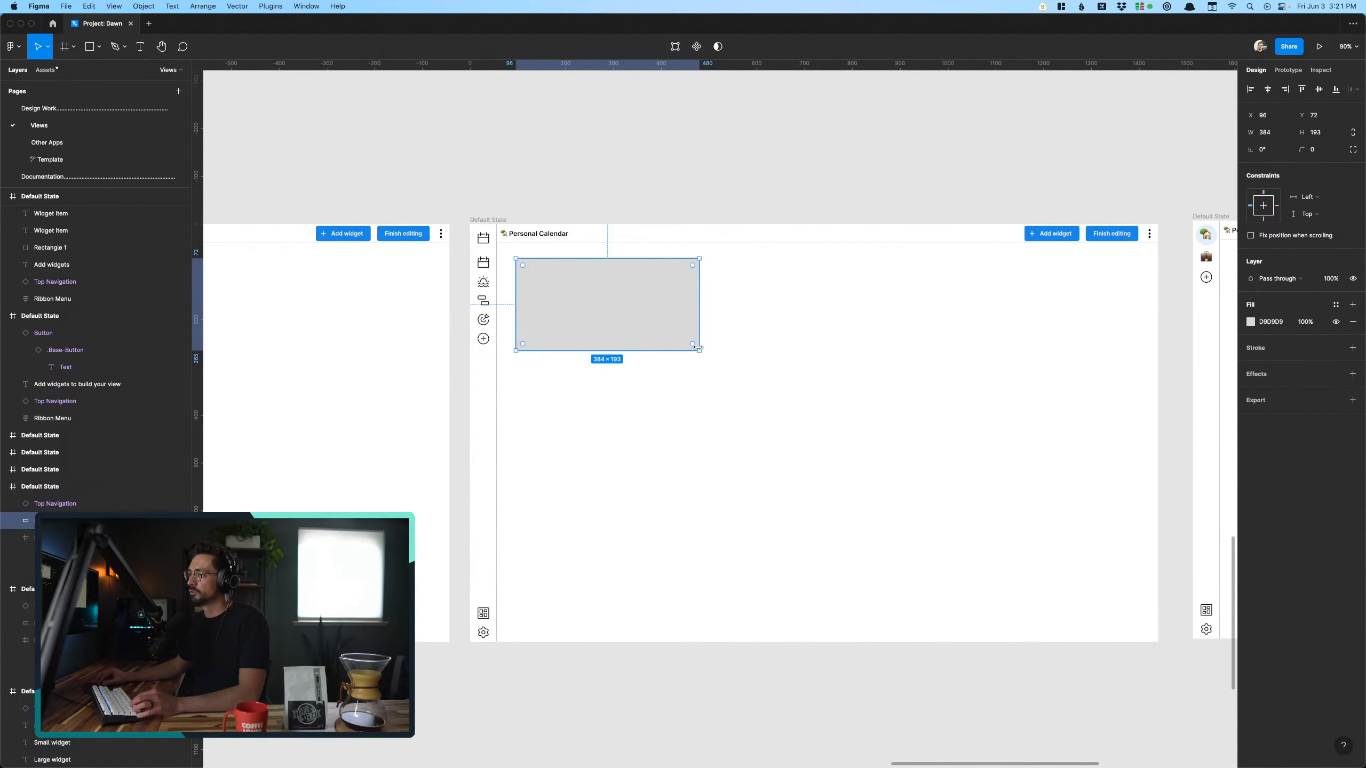
left_click_drag(698, 350, 991, 535)
scroll(814, 581, "down", 1)
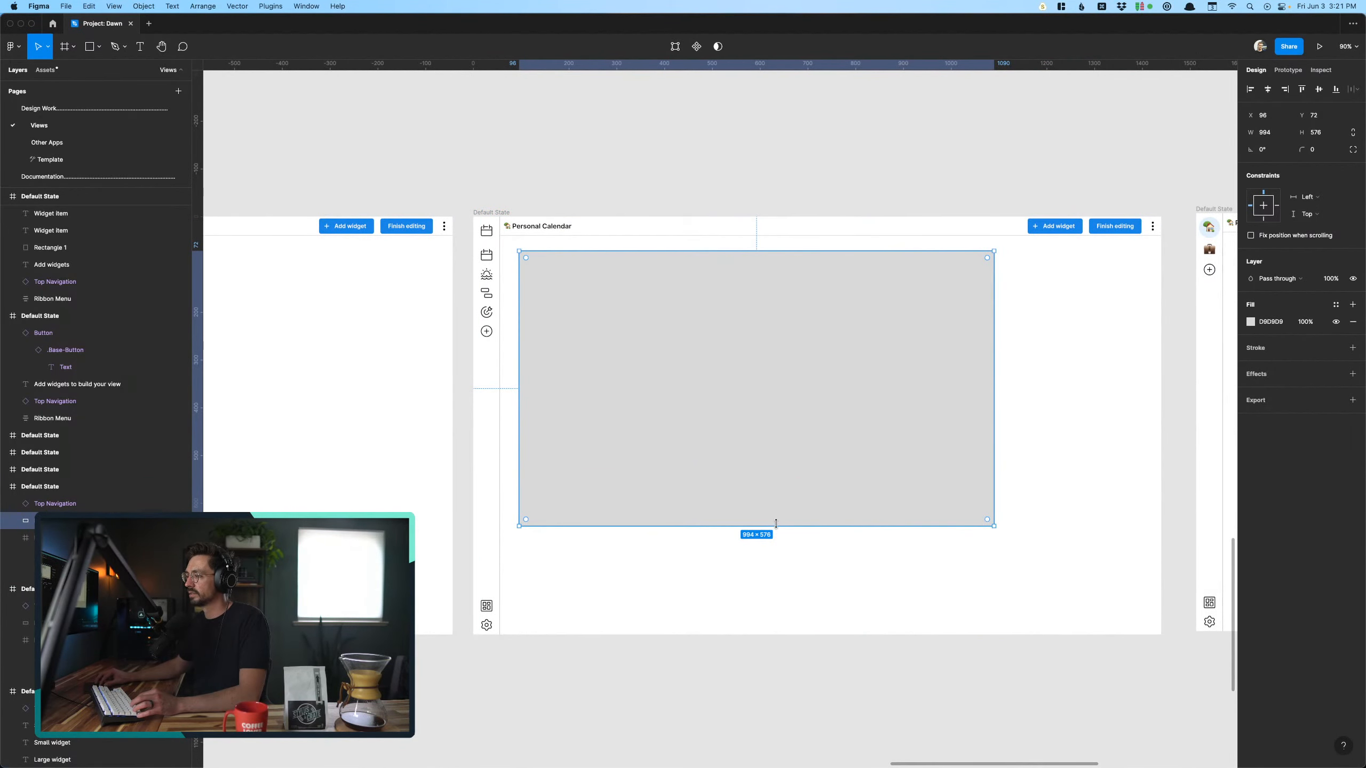
left_click_drag(776, 523, 766, 457)
left_click(765, 537)
left_click_drag(766, 373, 768, 550)
key("super+z")
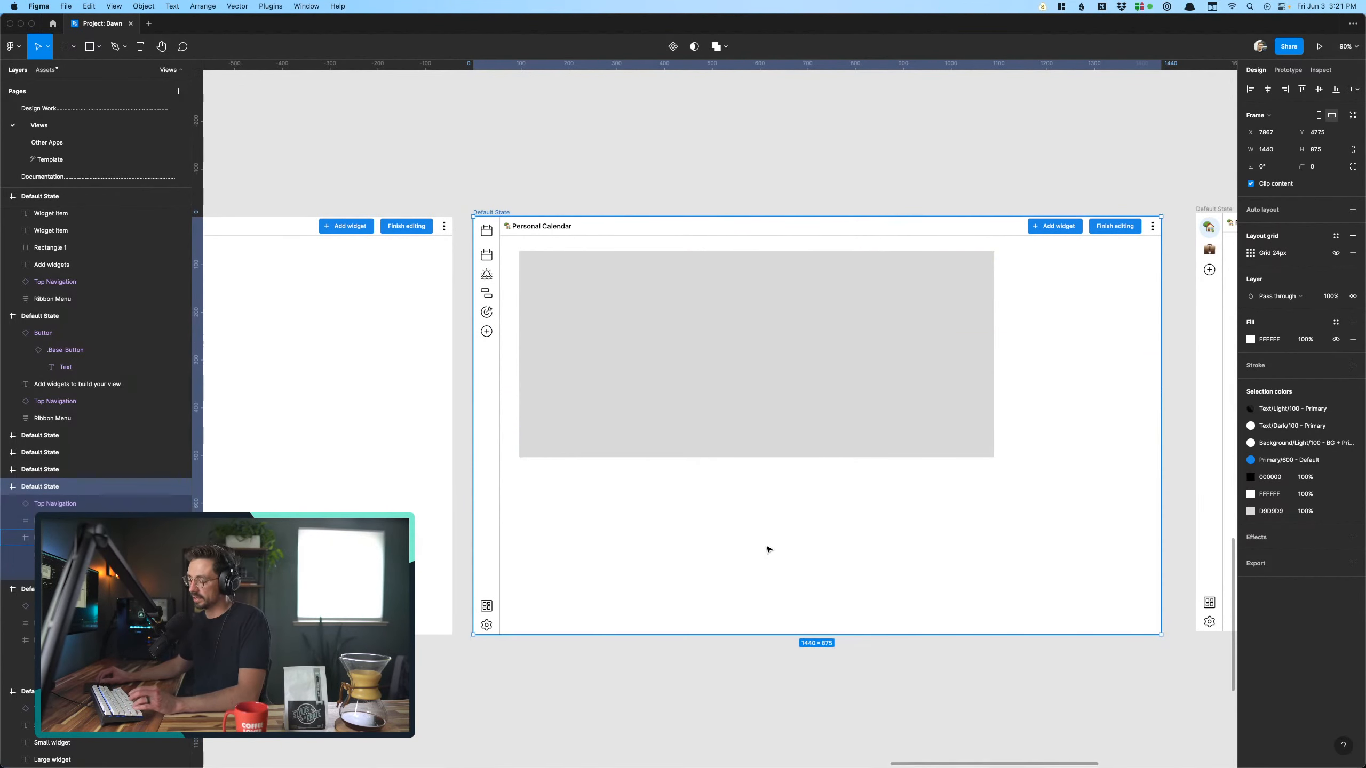
- Copy the Calendar and Mini Calendar widgets from the lower Add widgets screen to the empty canvas below the Personal Calendar screen
left_click(602, 196)
scroll(597, 181, "down", 5)
scroll(598, 180, "left", 12)
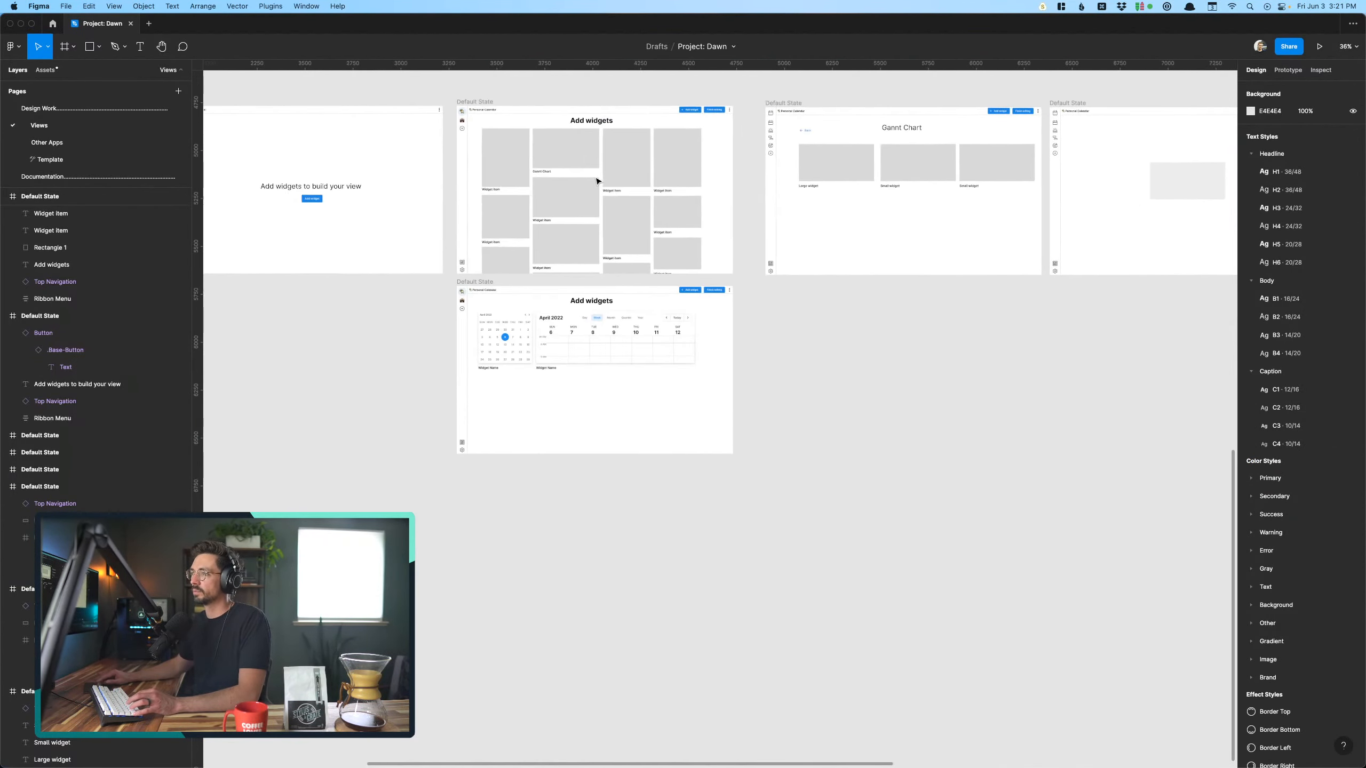
left_click(510, 356)
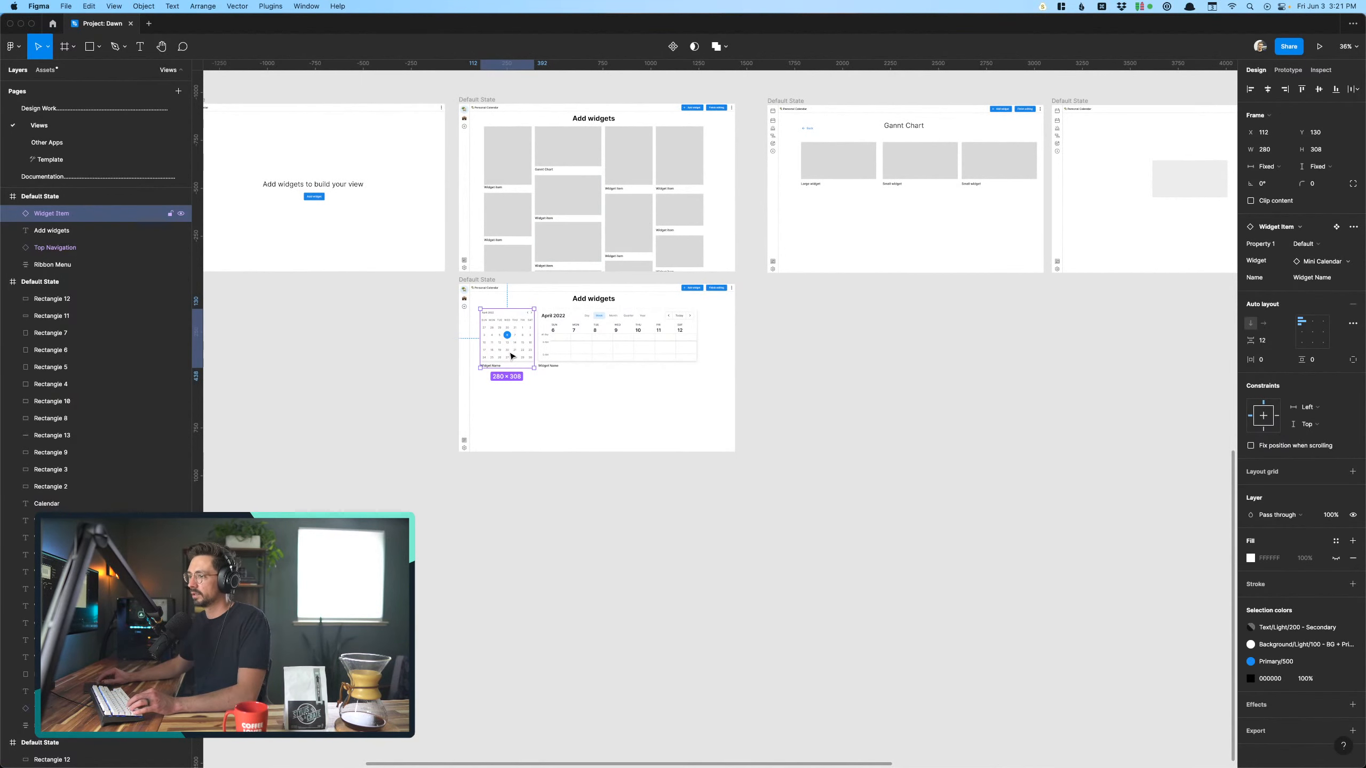
scroll(510, 355, "down", 5)
left_click(600, 344)
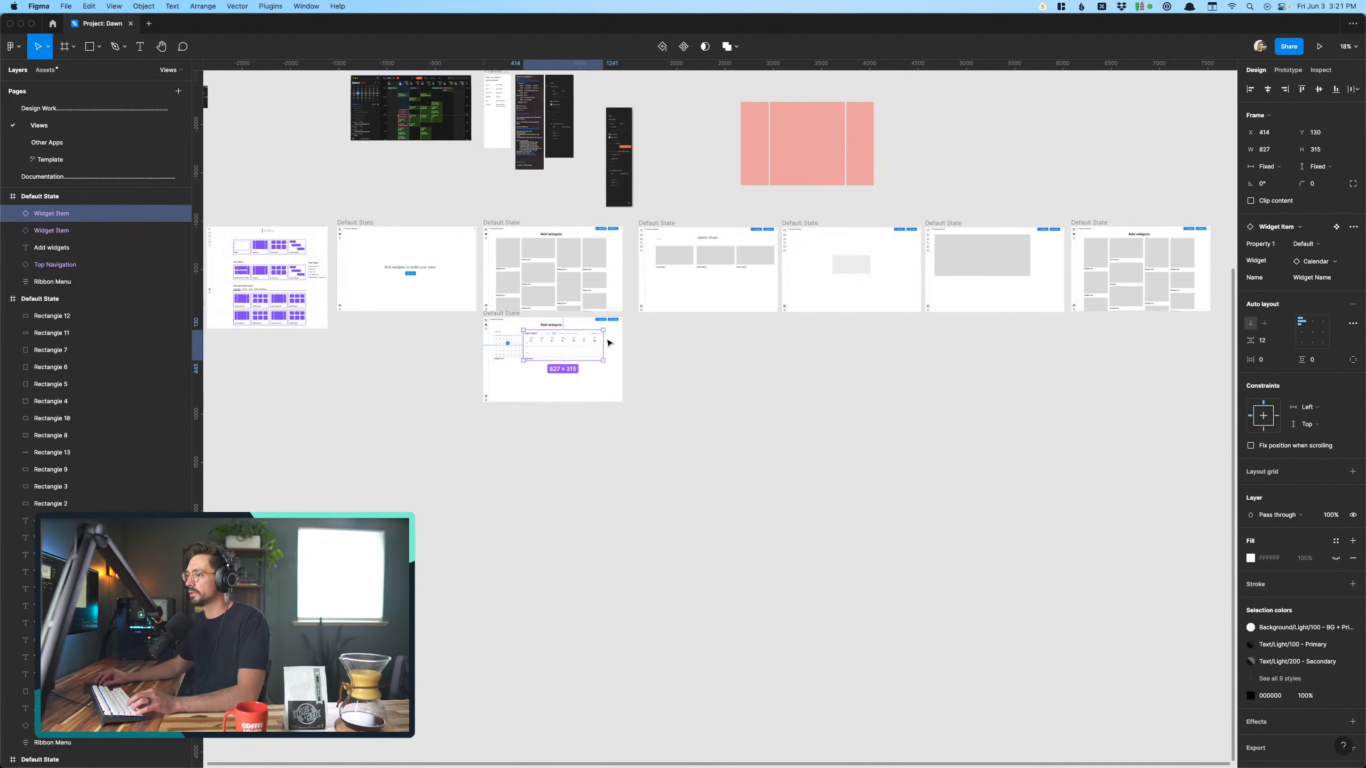
left_click_drag(574, 343, 992, 347)
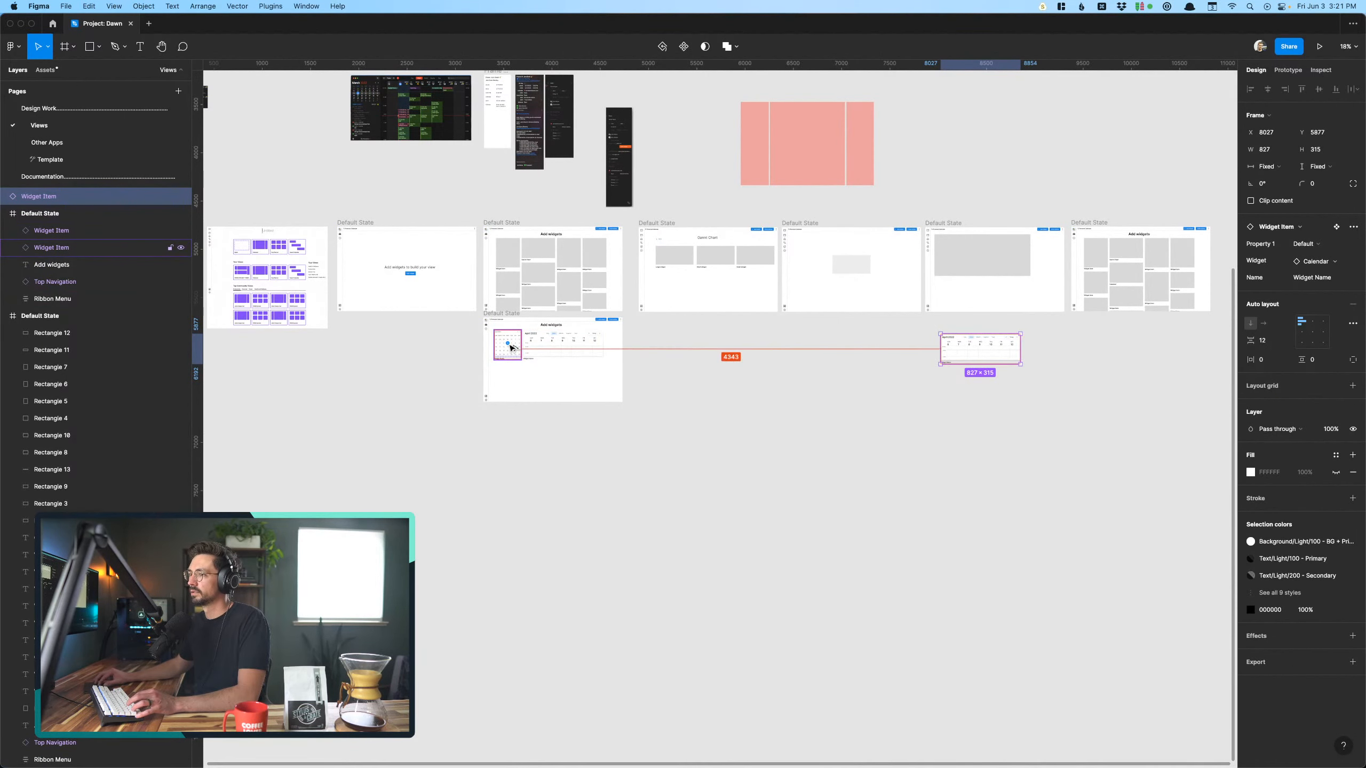
left_click_drag(510, 347, 954, 402)
left_click(1067, 387)
- Delete the enlarged gray placeholder from the last Personal Calendar screen
scroll(950, 412, "up", 5)
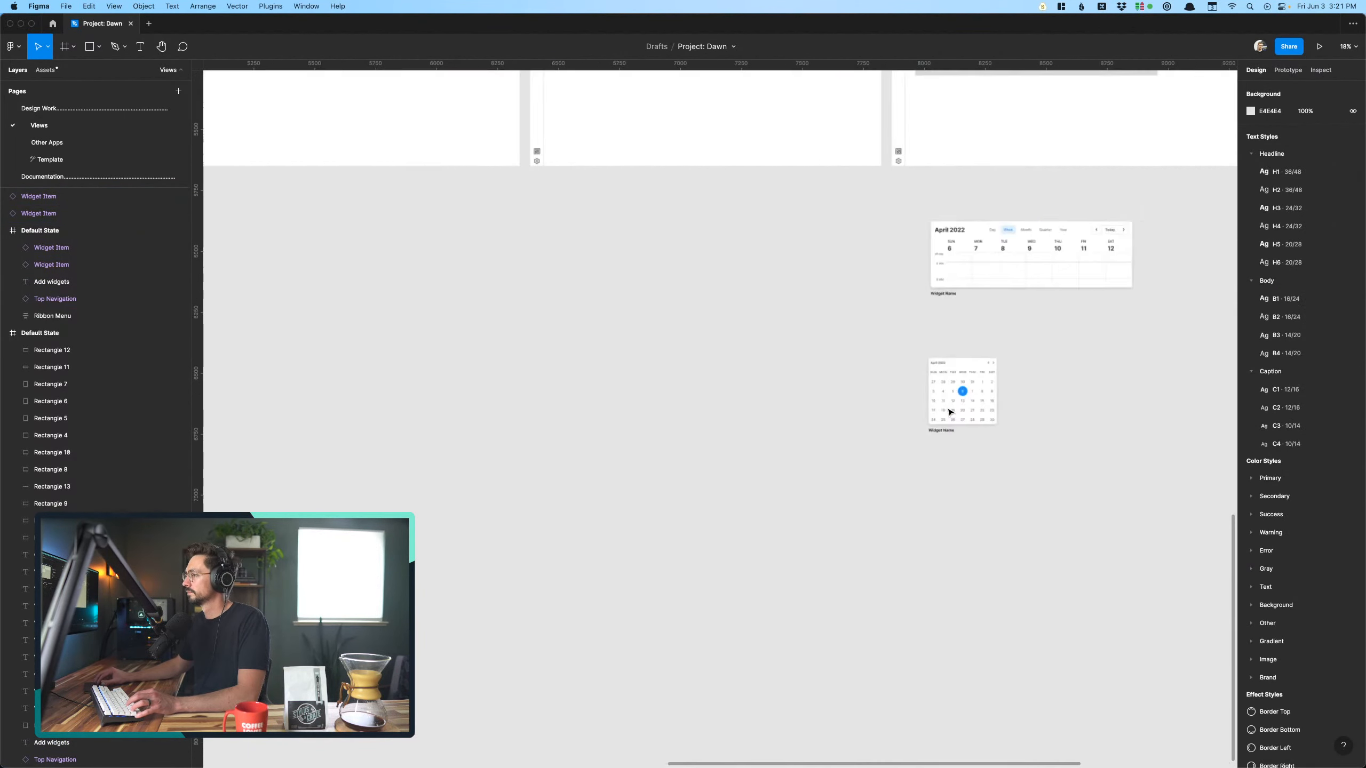
scroll(949, 412, "up", 9)
scroll(948, 411, "right", 5)
scroll(948, 412, "down", 5)
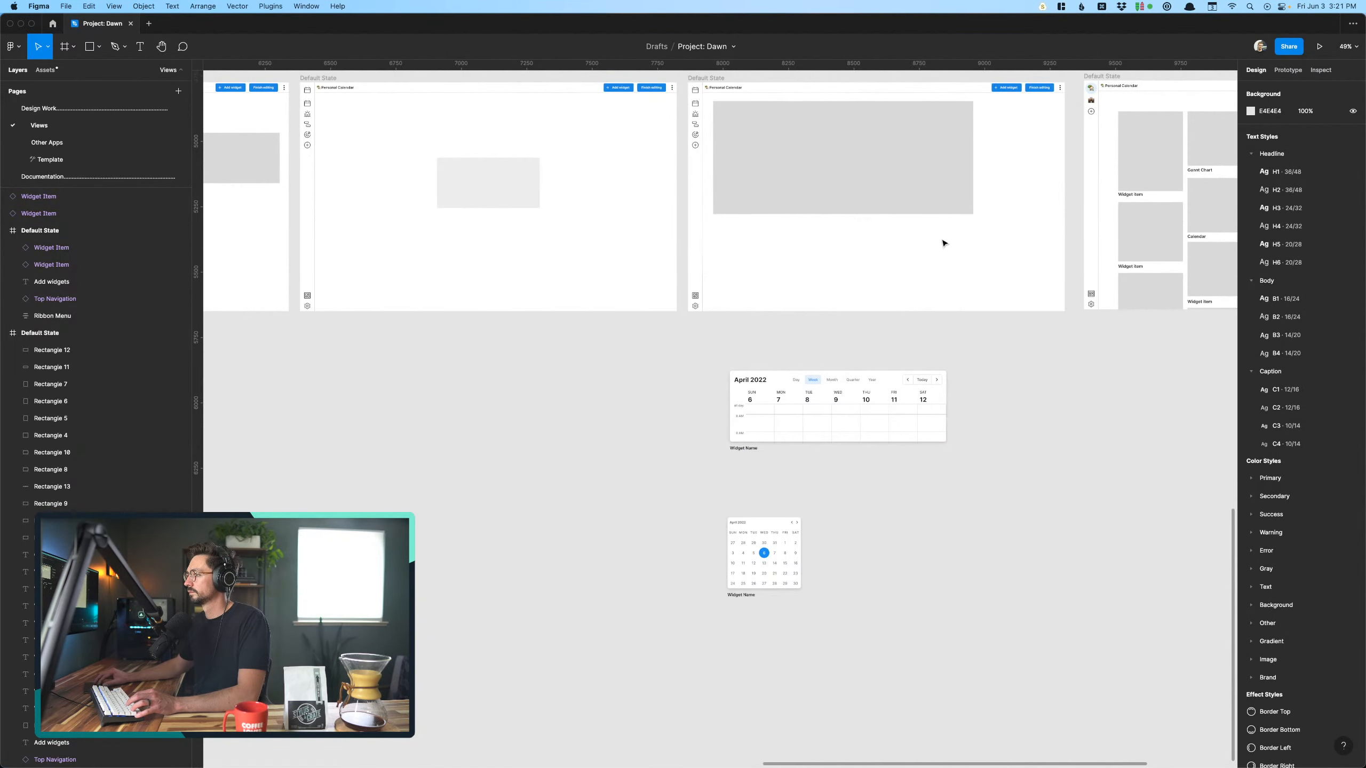
scroll(945, 244, "up", 5)
key("Delete")
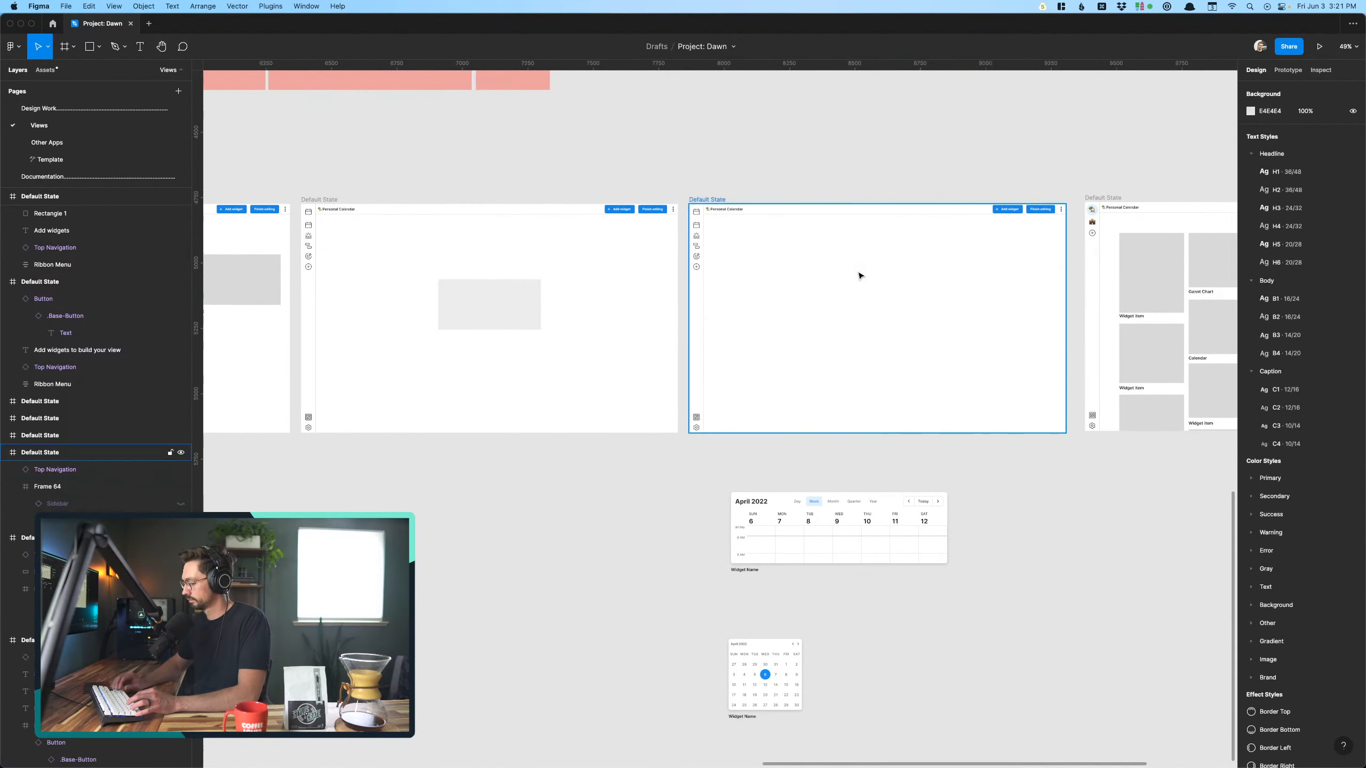
- Place the copied Calendar widget inside the emptied Personal Calendar screen at about X 83, Y 68, beside the sidebar
scroll(860, 274, "right", 3)
scroll(860, 275, "down", 1)
left_click_drag(744, 496, 725, 226)
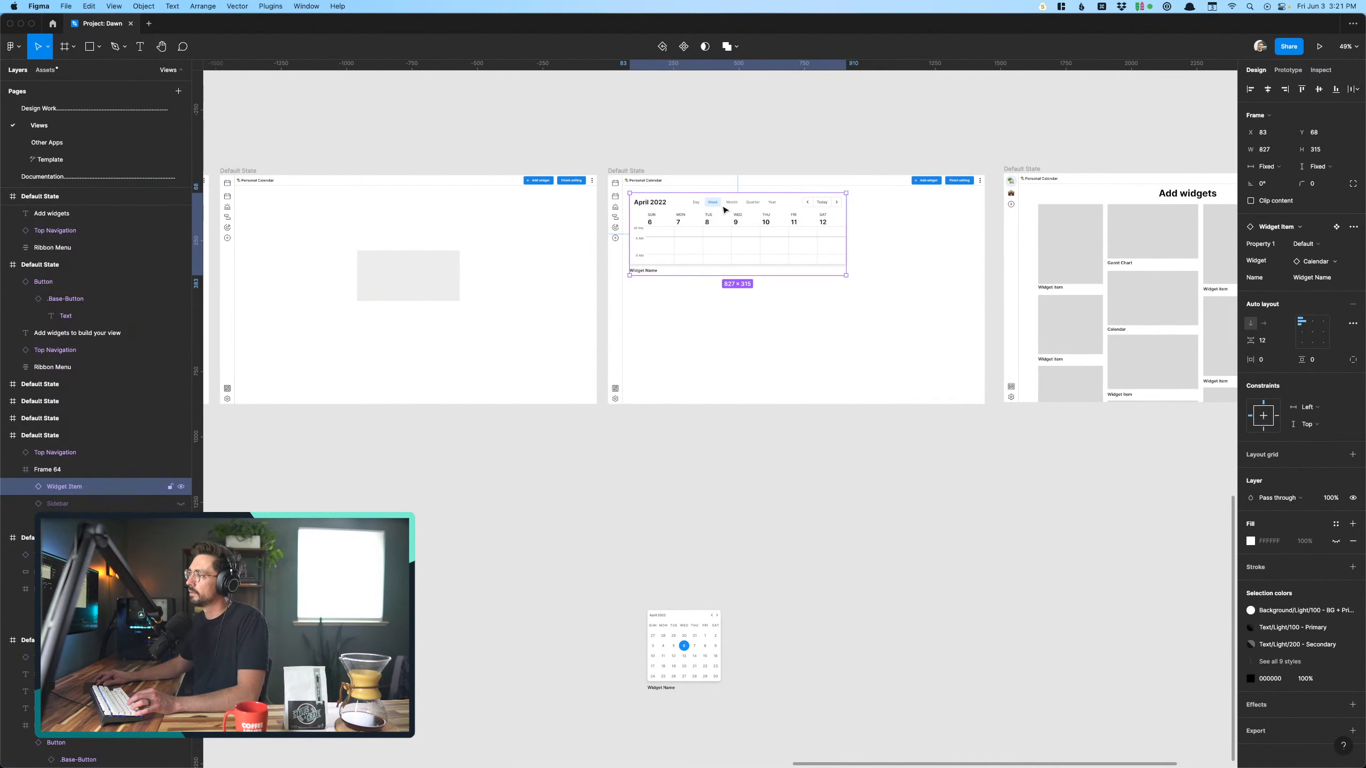
- Review the Calendar widget's placement in the last Personal Calendar screen and the spare Mini Calendar widget on the canvas below
scroll(707, 251, "up", 3)
scroll(697, 280, "down", 4)
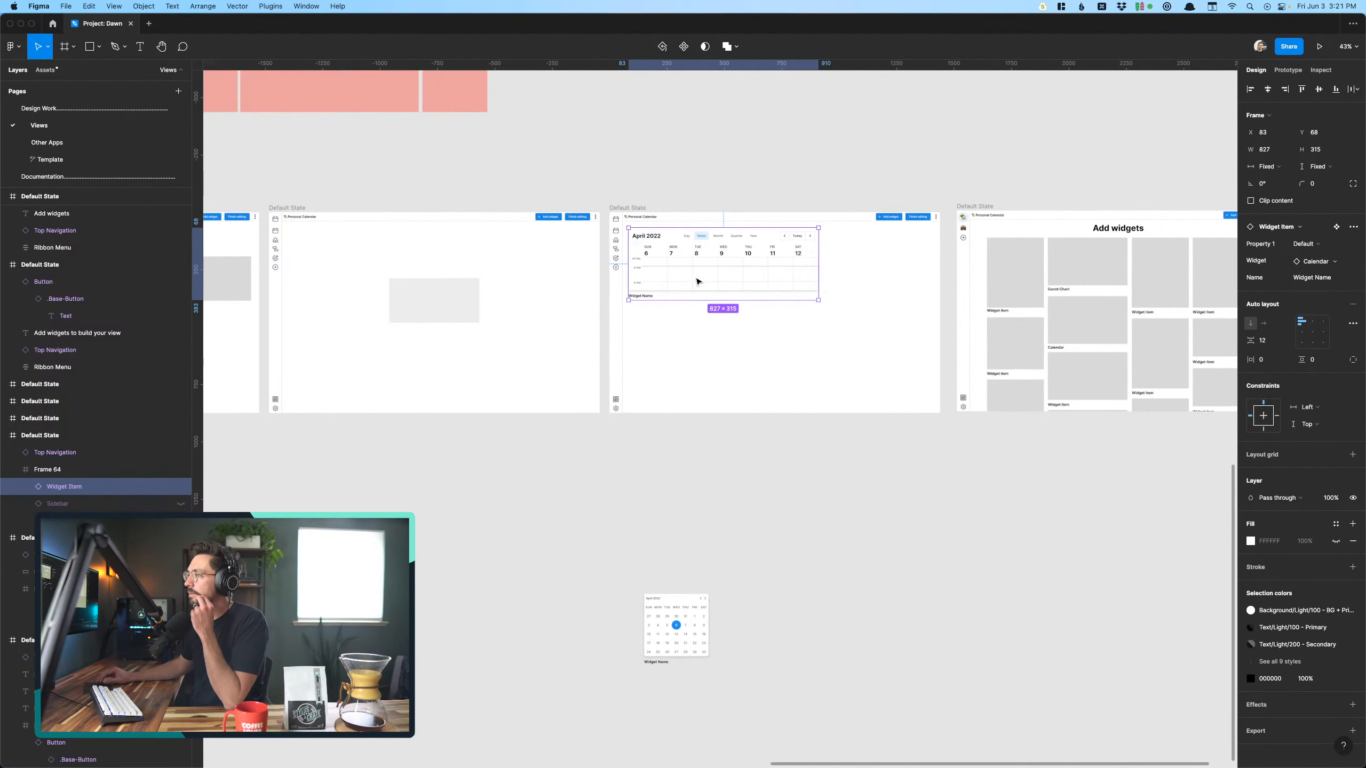
left_click(685, 619)
scroll(685, 618, "up", 4)
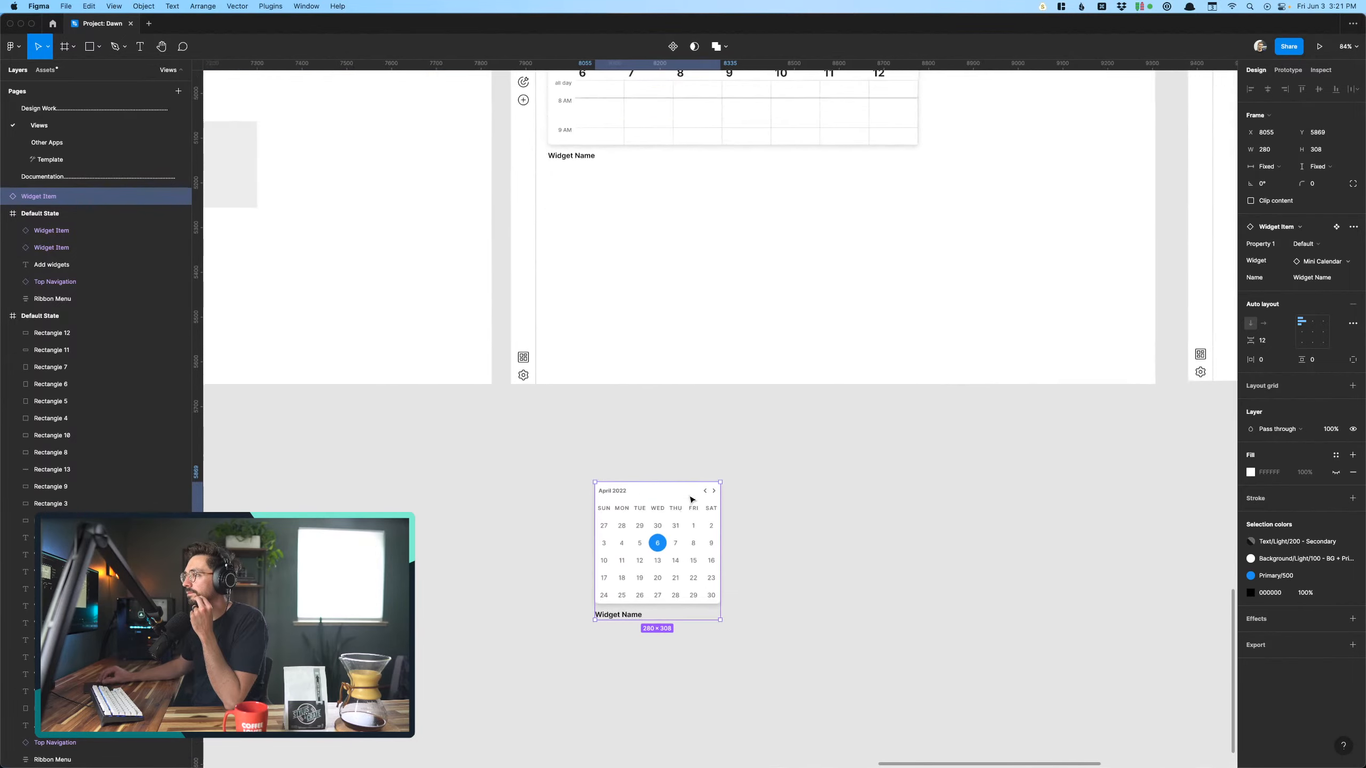
scroll(691, 500, "up", 3)
left_click(763, 217)
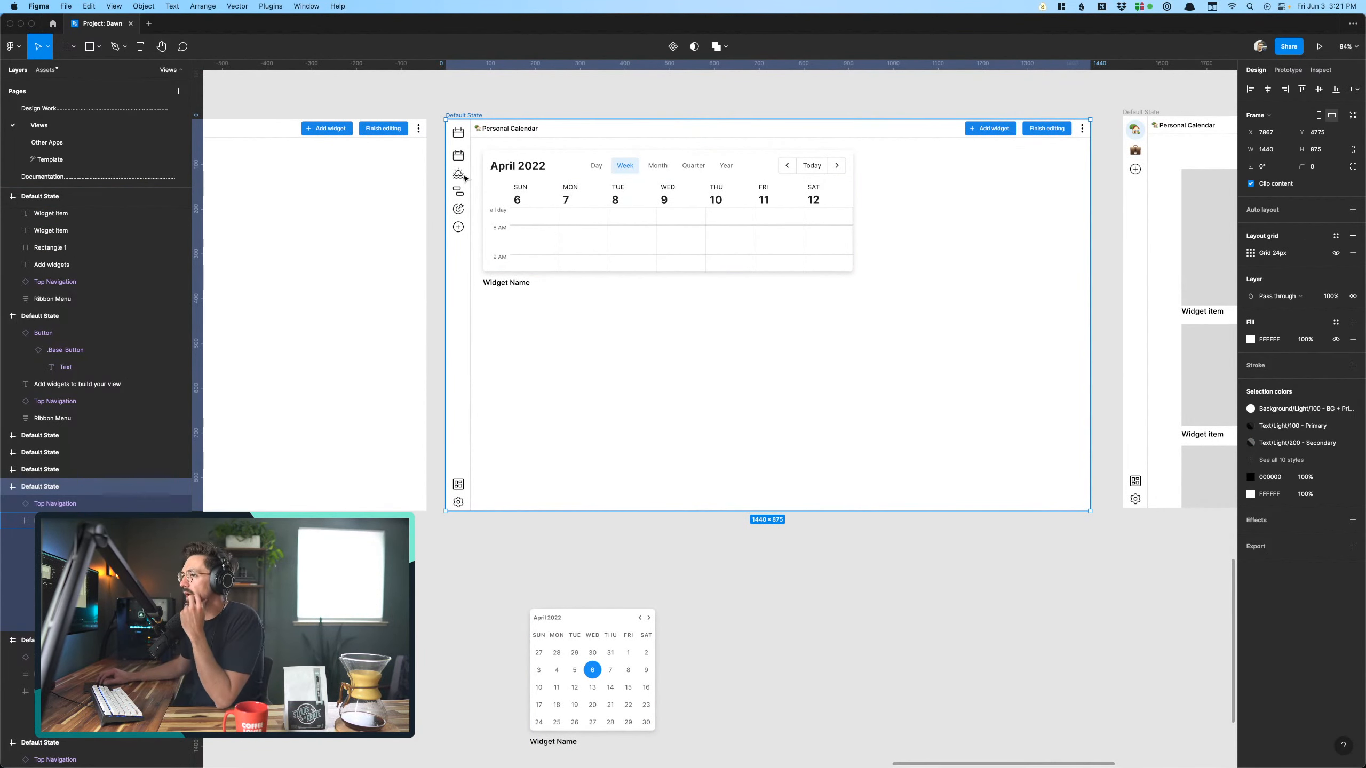
left_click(547, 204)
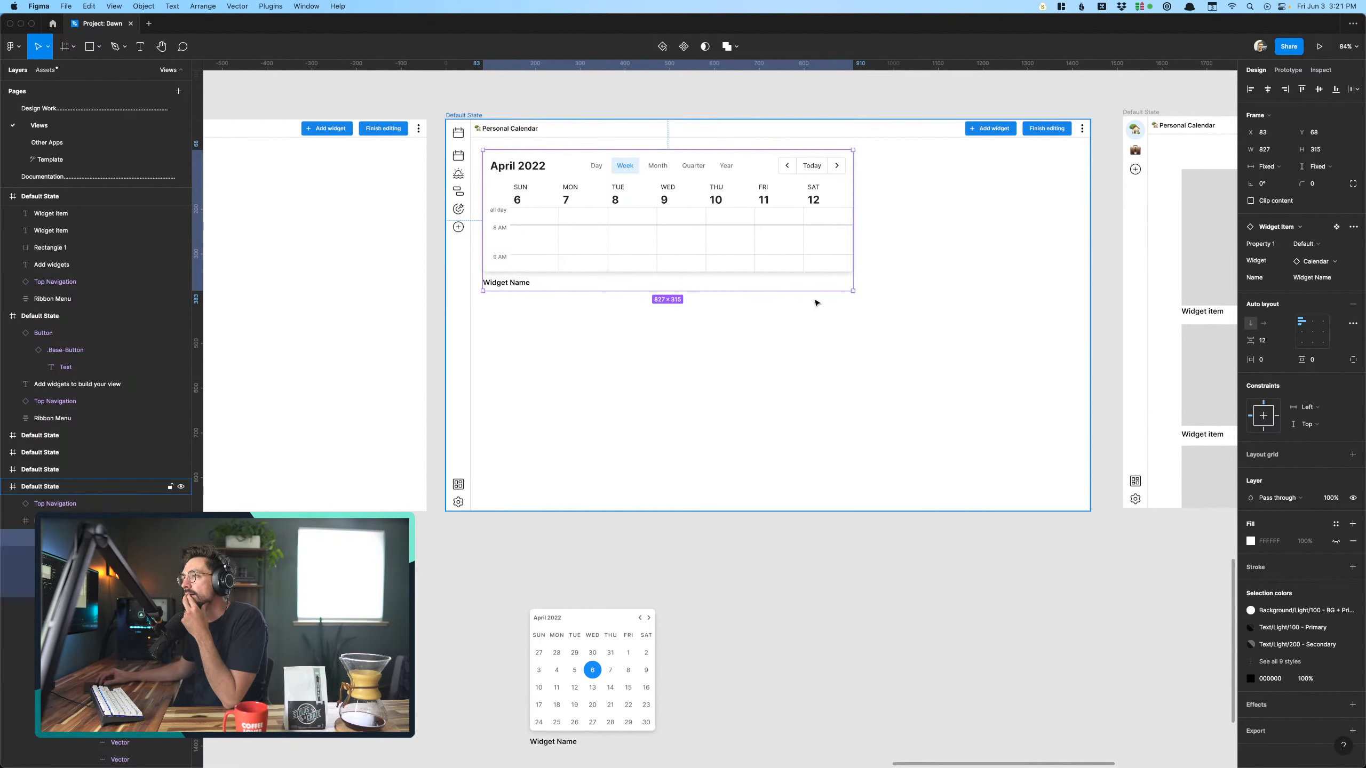
scroll(729, 258, "down", 6)
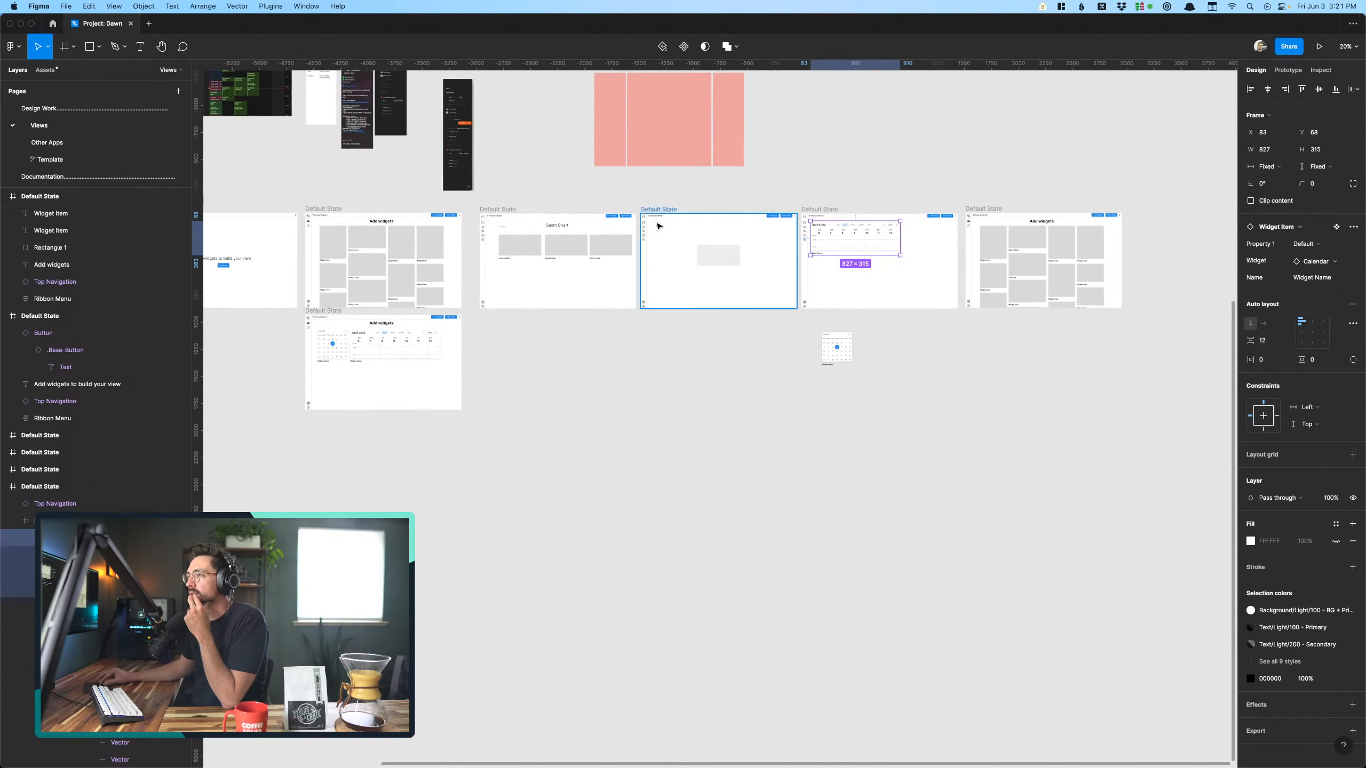
- Move the Calendar widget into the preceding Personal Calendar screen and layer it over the gray placeholder
scroll(750, 290, "up", 5)
scroll(752, 290, "right", 1)
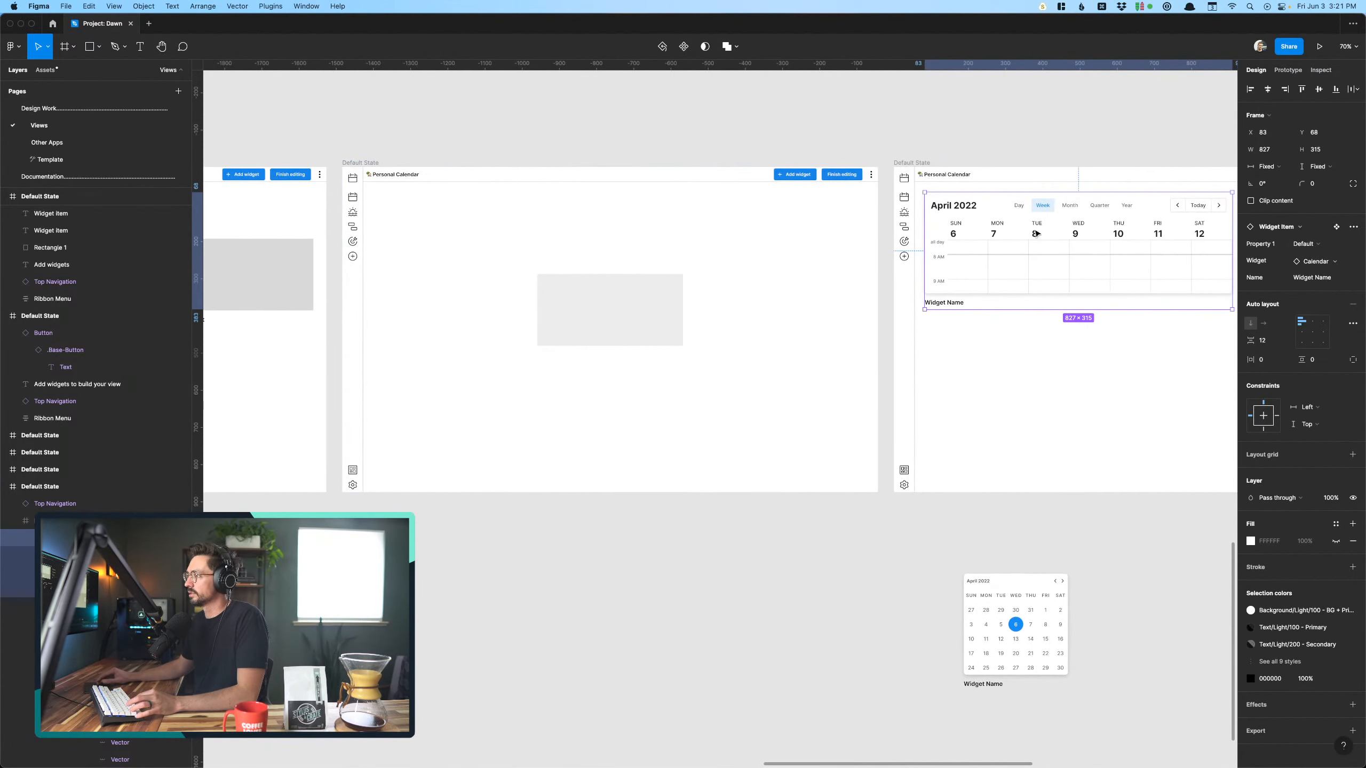
left_click_drag(1036, 235, 592, 302)
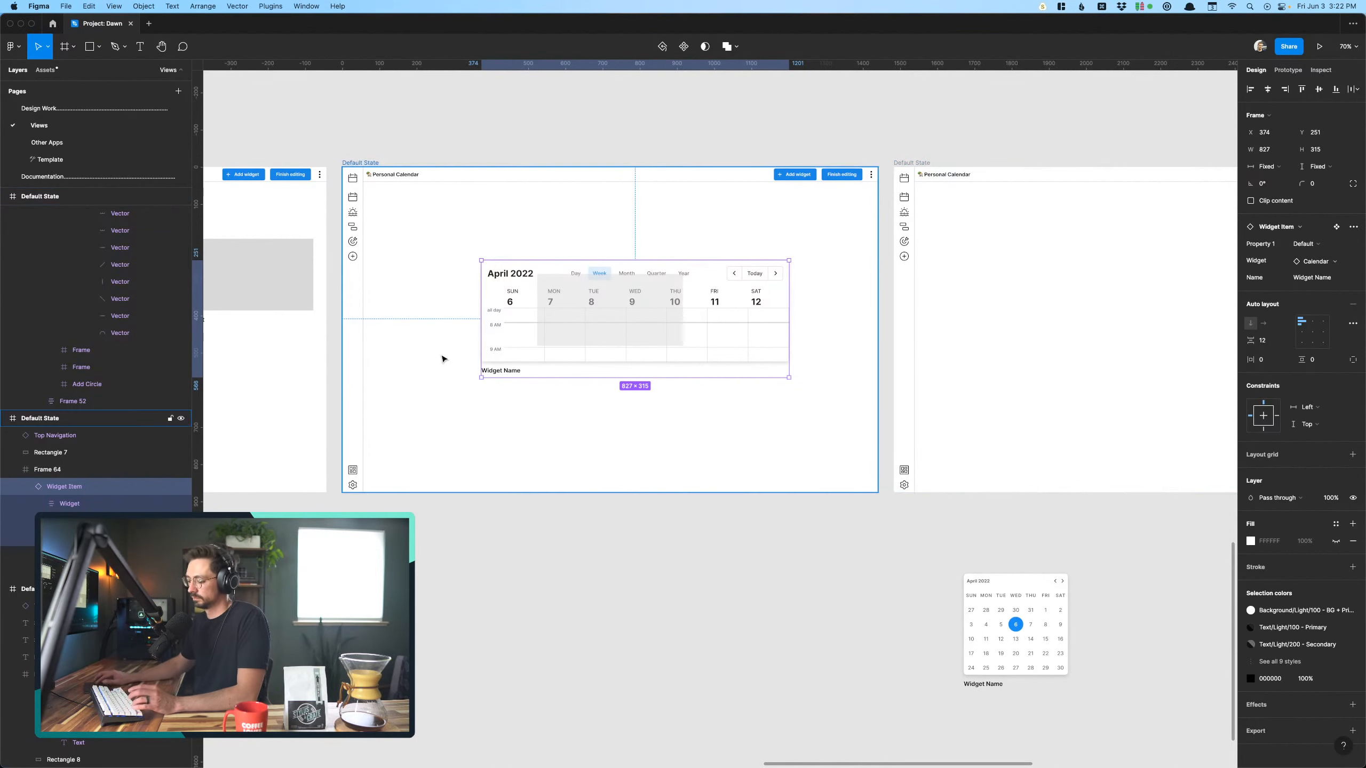
key("Delete")
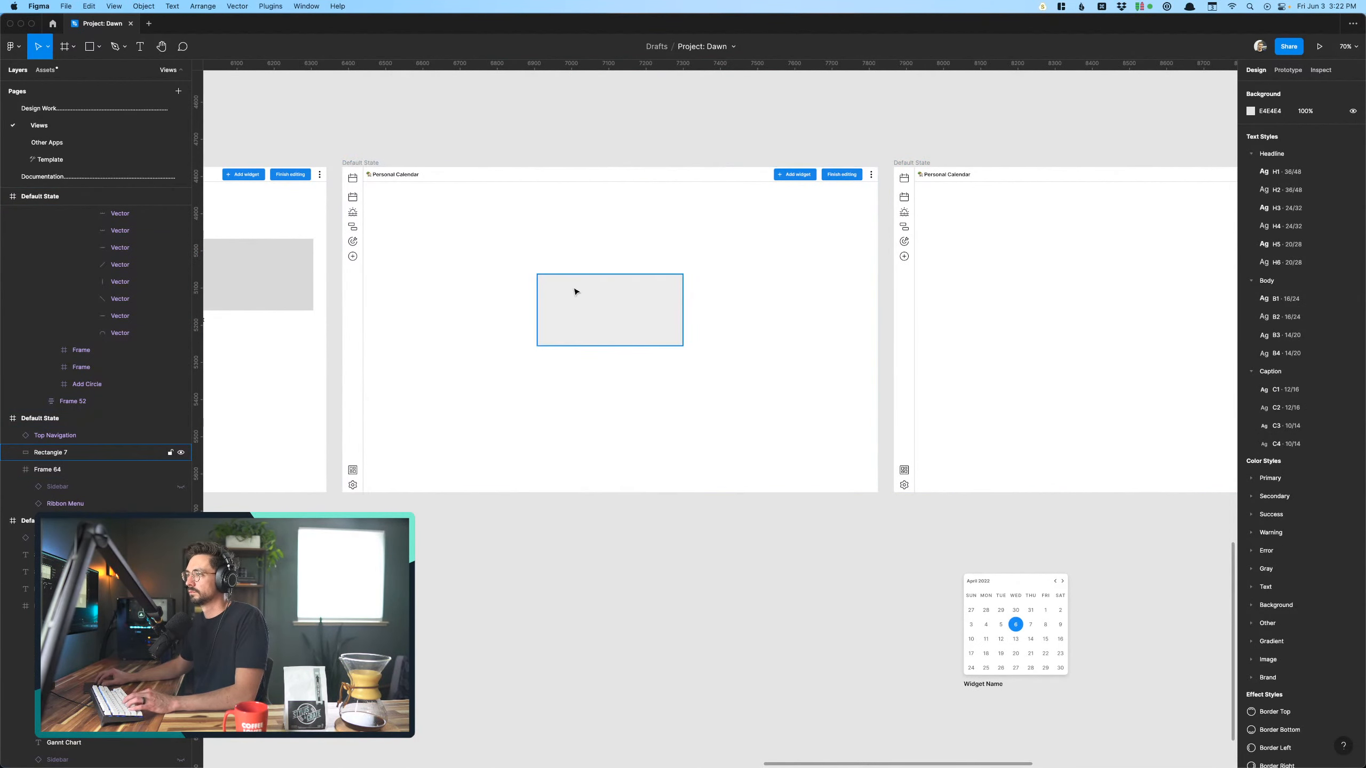
left_click(574, 292)
key("super+v")
left_click(738, 466)
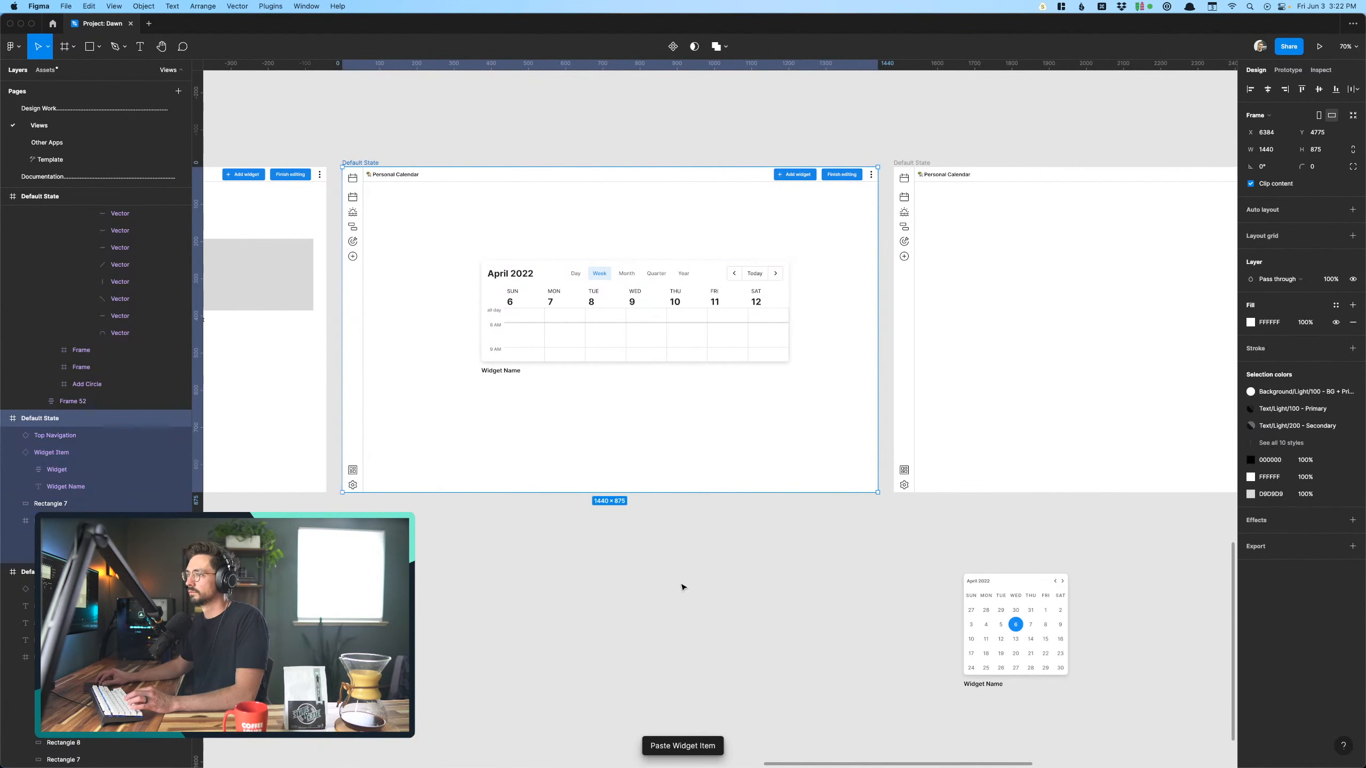
- Reposition the pasted Calendar widget to about X 306, Y 252 within its Personal Calendar screen
left_click(682, 587)
scroll(681, 587, "right", 3)
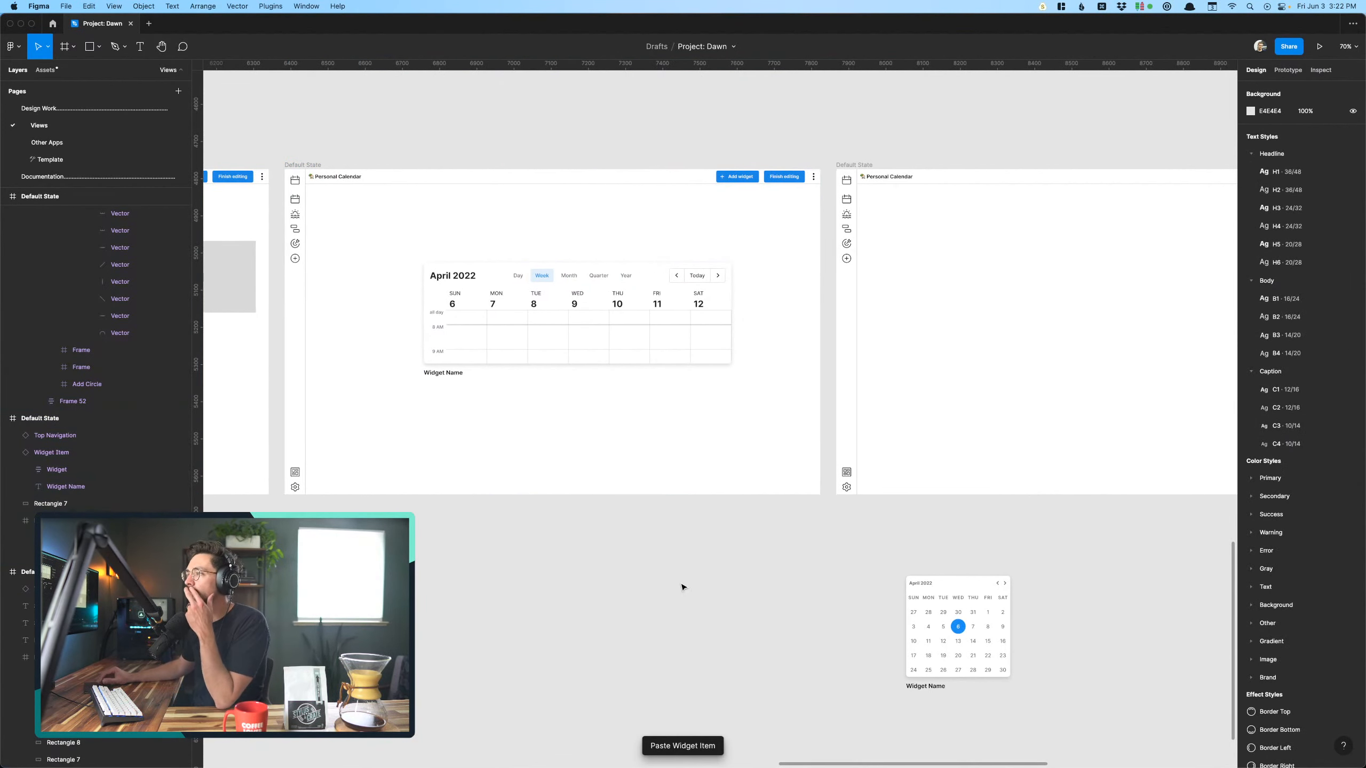
left_click(559, 343)
mouse_move(559, 343)
left_mouse_down()
mouse_move(541, 342)
mouse_move(537, 278)
mouse_move(537, 346)
left_mouse_up()
- Place a copy of the Calendar widget in the empty Personal Calendar screen to its right, at about X 272, Y 238
scroll(534, 345, "right", 10)
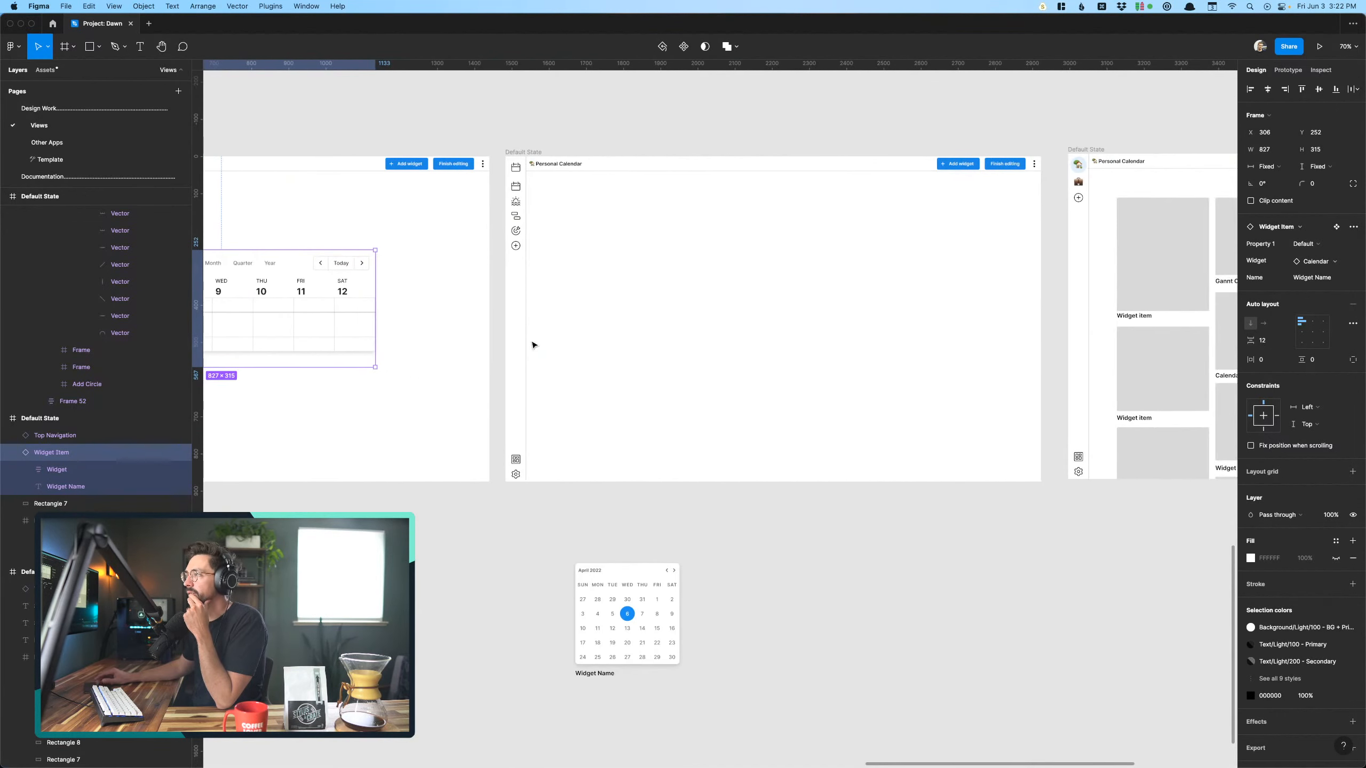
left_click_drag(283, 312, 823, 309)
scroll(671, 244, "up", 2)
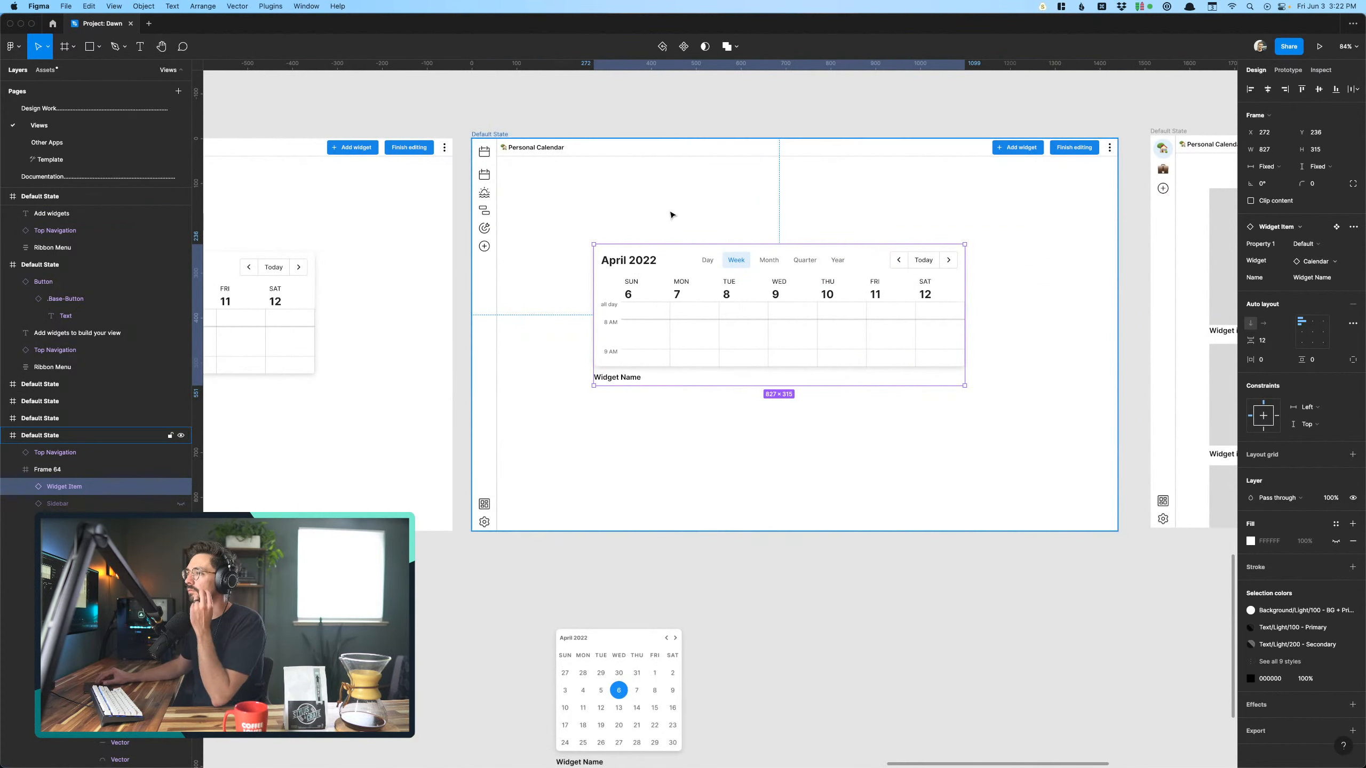
scroll(670, 214, "up", 1)
left_click(666, 123)
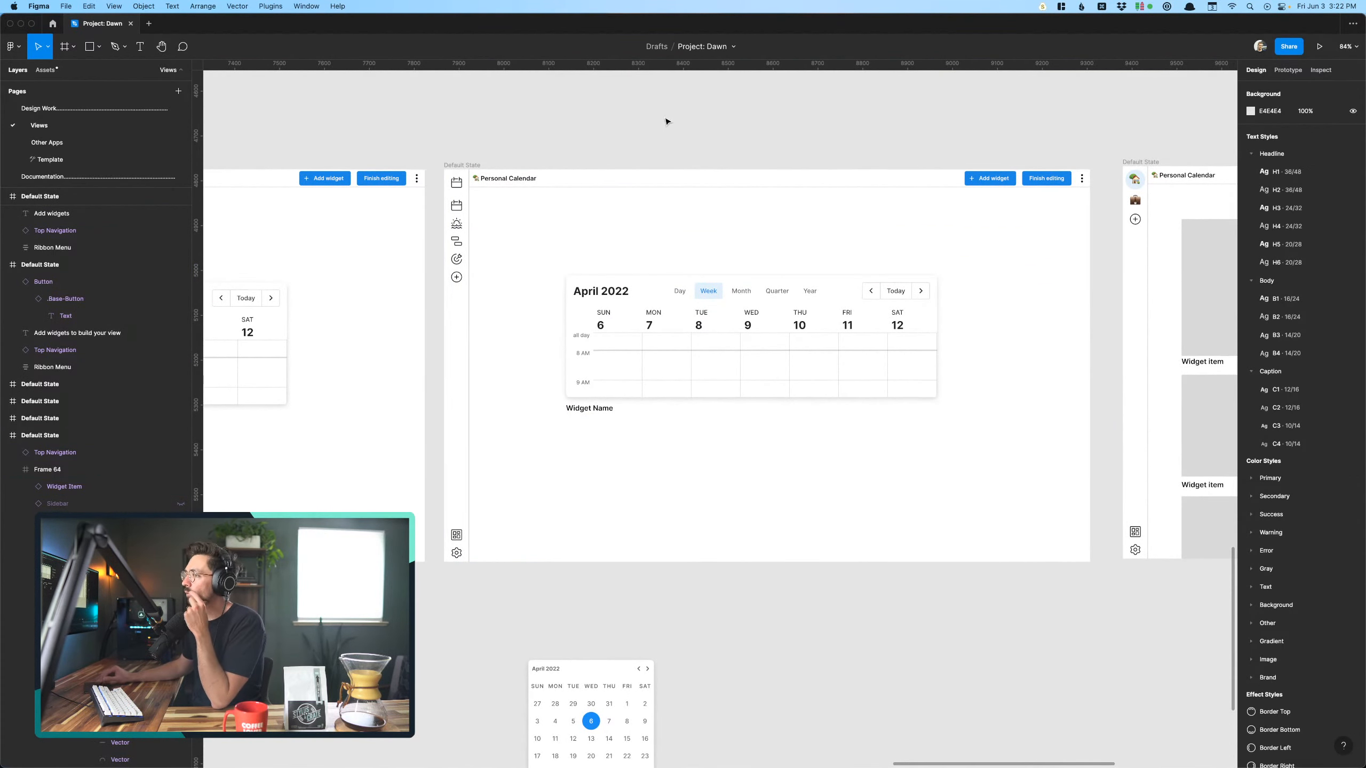
scroll(667, 121, "up", 2)
scroll(667, 122, "right", 1)
left_click(742, 309)
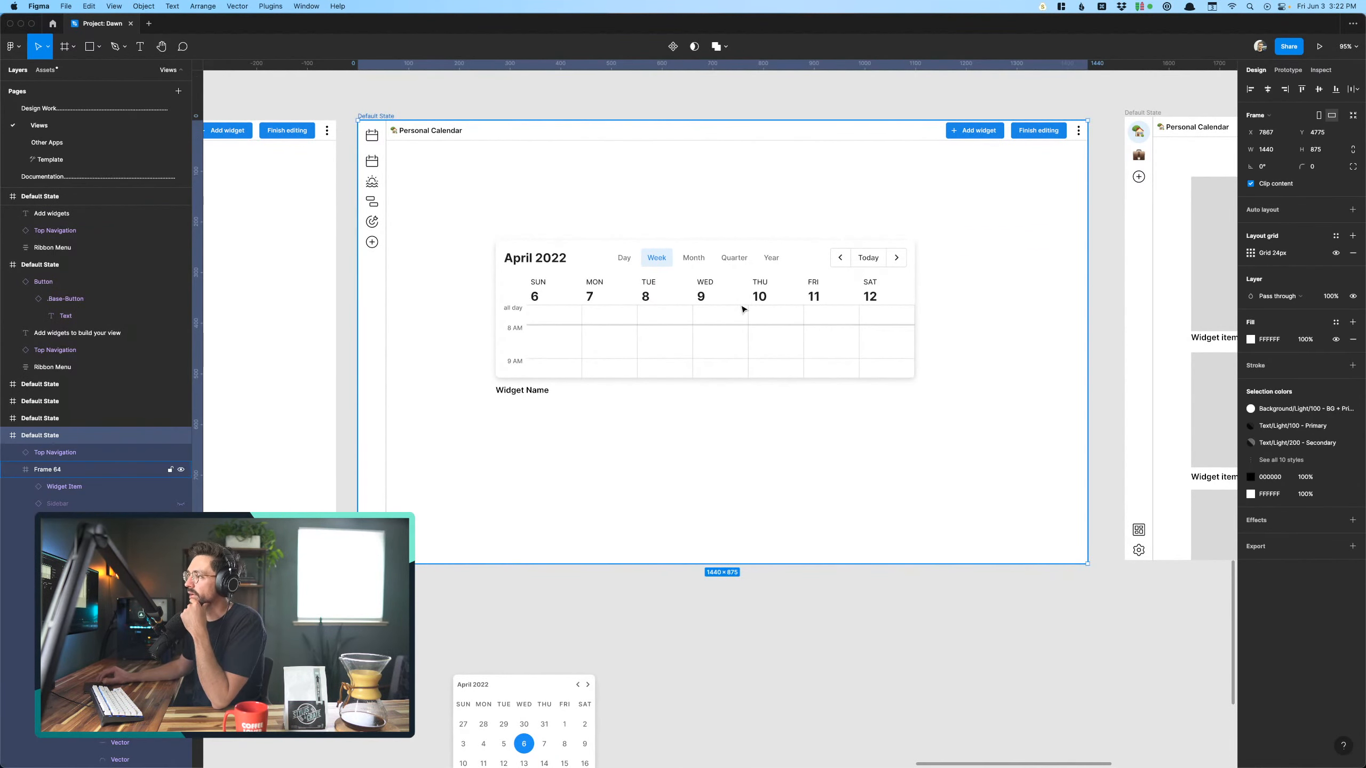
- Copy the full Calendar View frame from the April 2022 week screen without mini calendars in the upper row
scroll(742, 309, "down", 10)
scroll(742, 309, "up", 3)
scroll(742, 309, "left", 2)
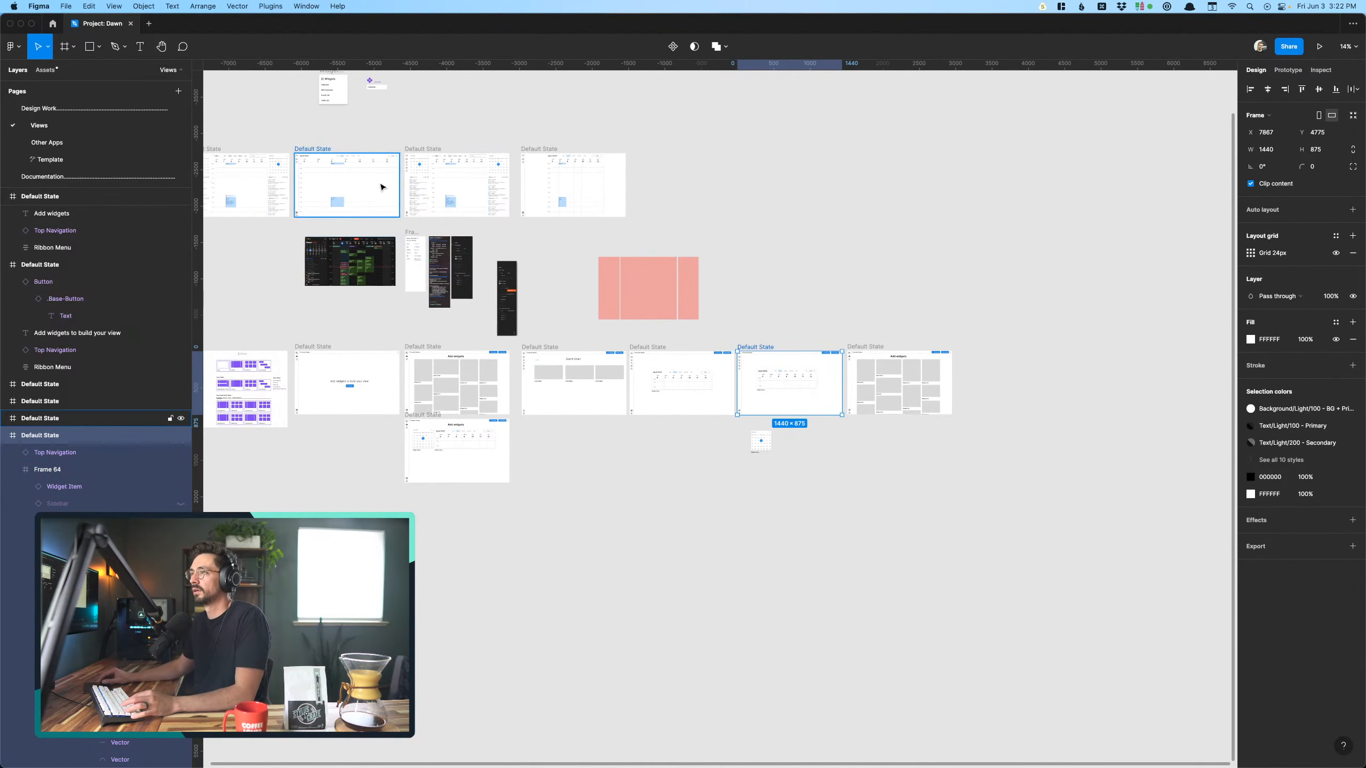
scroll(381, 187, "left", 6)
scroll(380, 187, "up", 2)
scroll(656, 280, "up", 8)
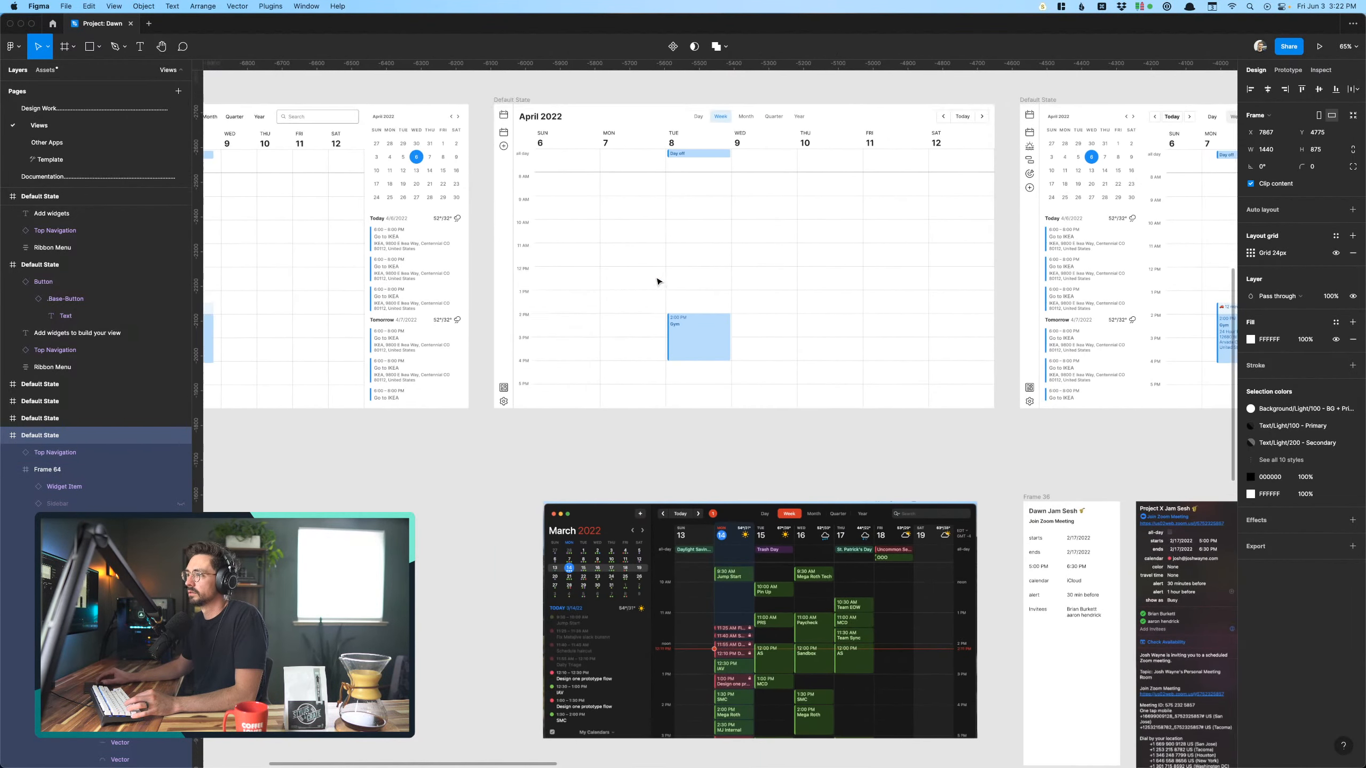
scroll(555, 153, "up", 1)
left_click(626, 181)
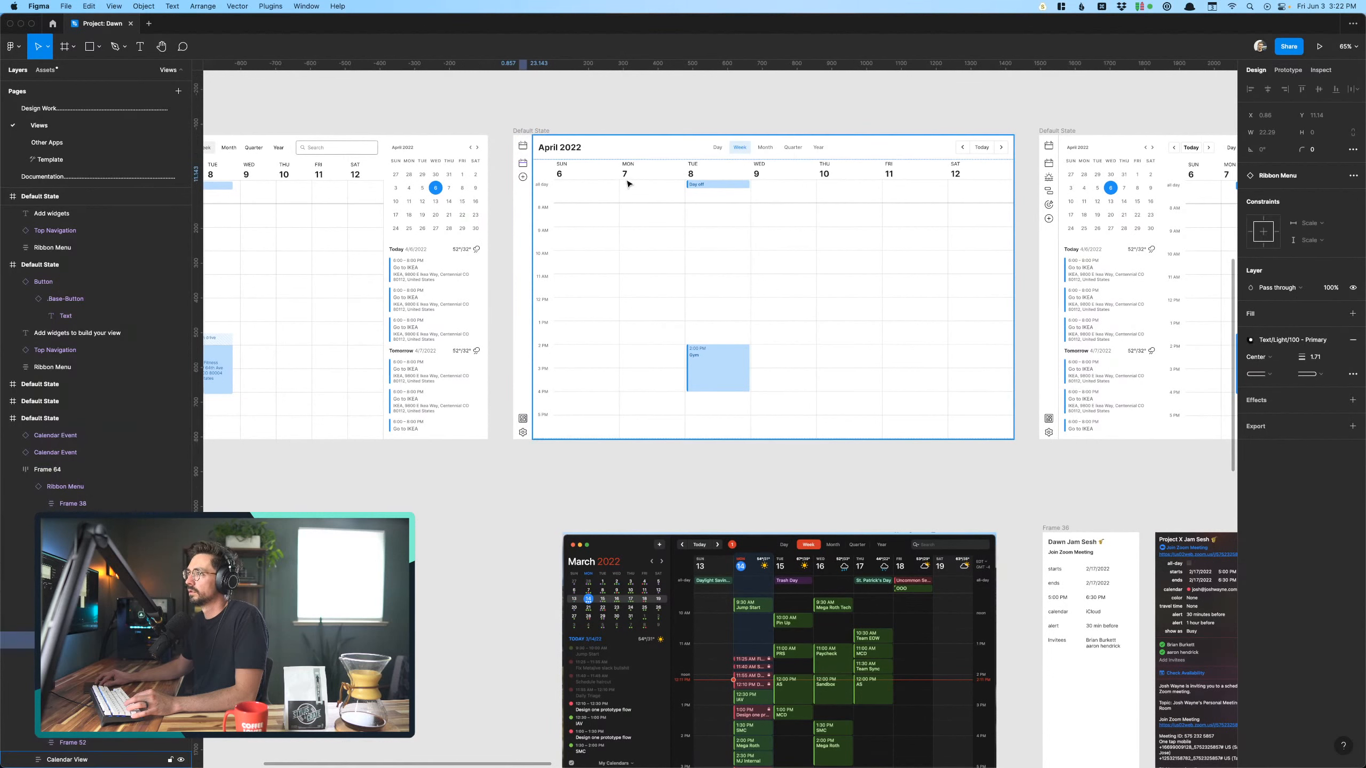
scroll(628, 184, "down", 5)
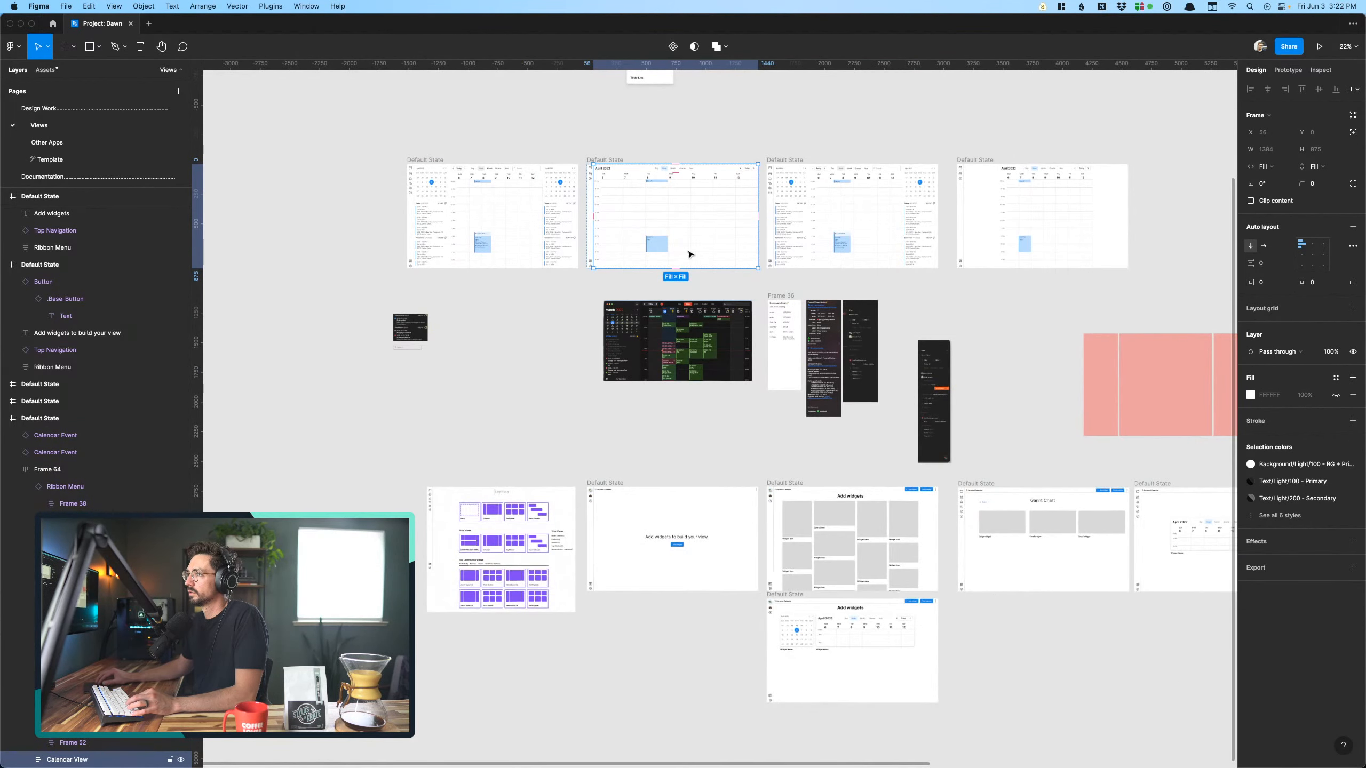
- Delete the Calendar widget from the last Personal Calendar screen
scroll(1129, 543, "up", 5)
scroll(1056, 539, "right", 5)
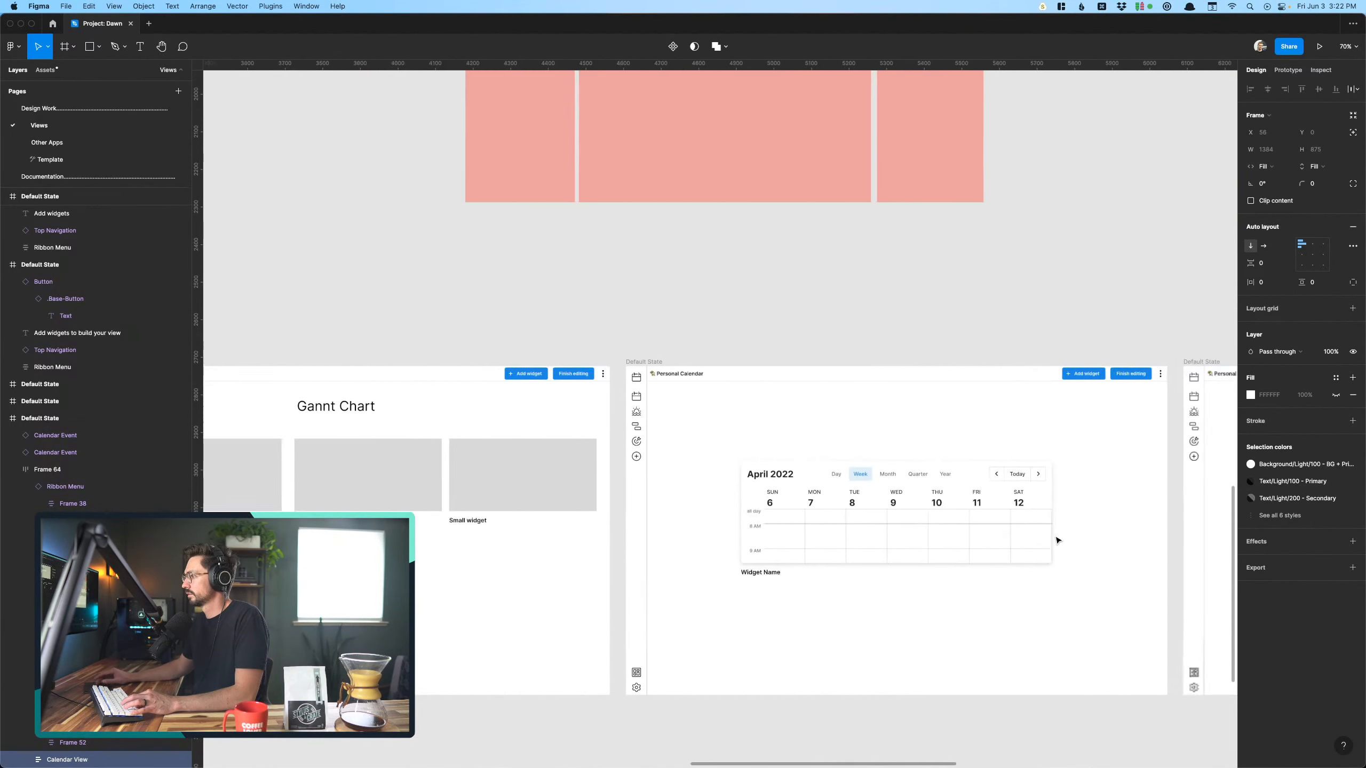
scroll(732, 528, "right", 5)
scroll(732, 527, "up", 5)
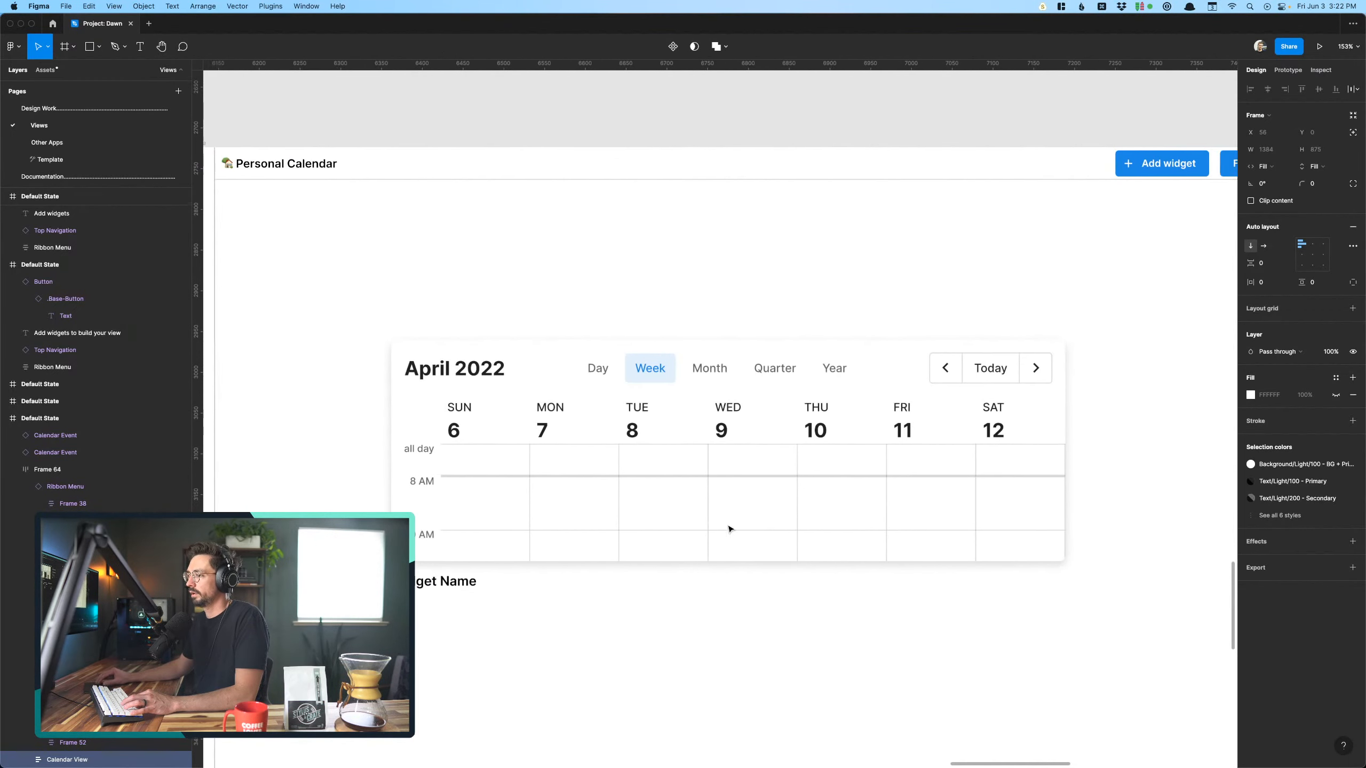
scroll(729, 529, "down", 3)
left_click(664, 495)
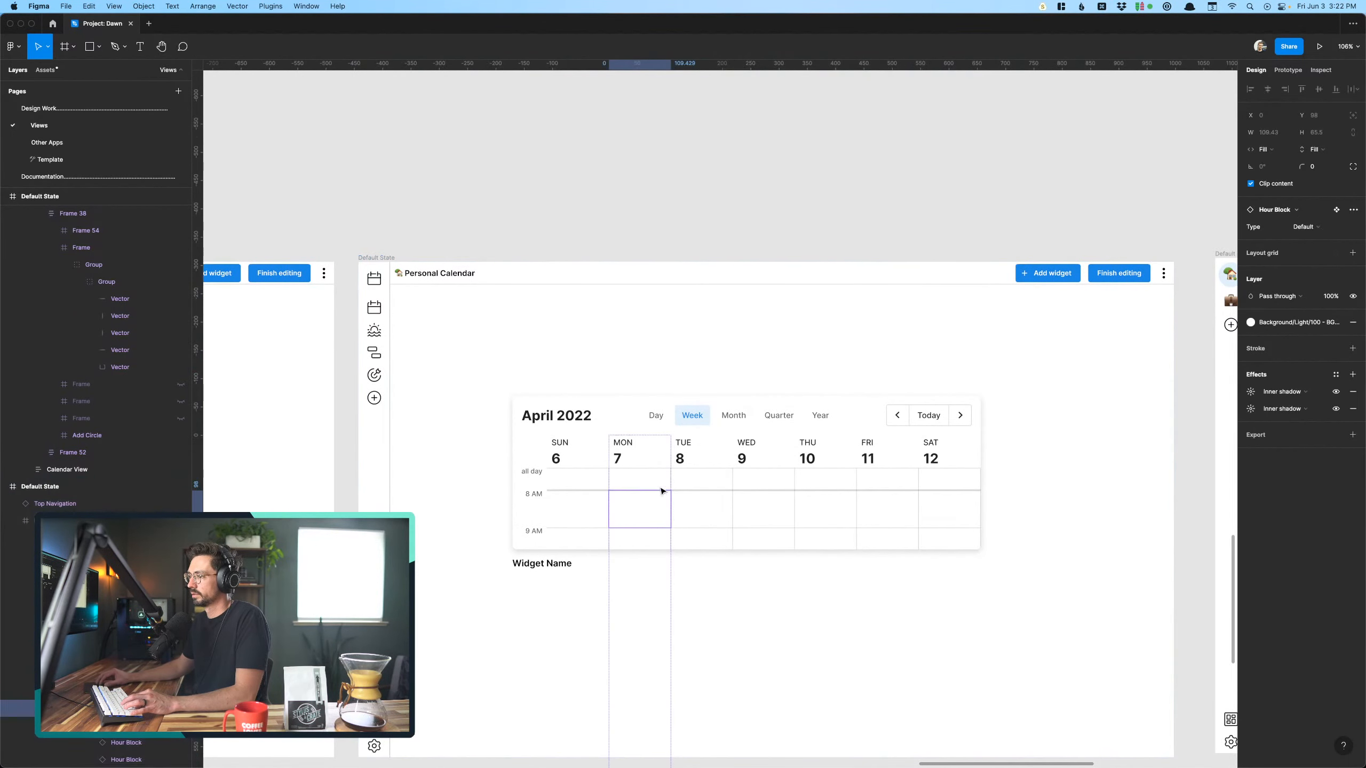
left_click(584, 452)
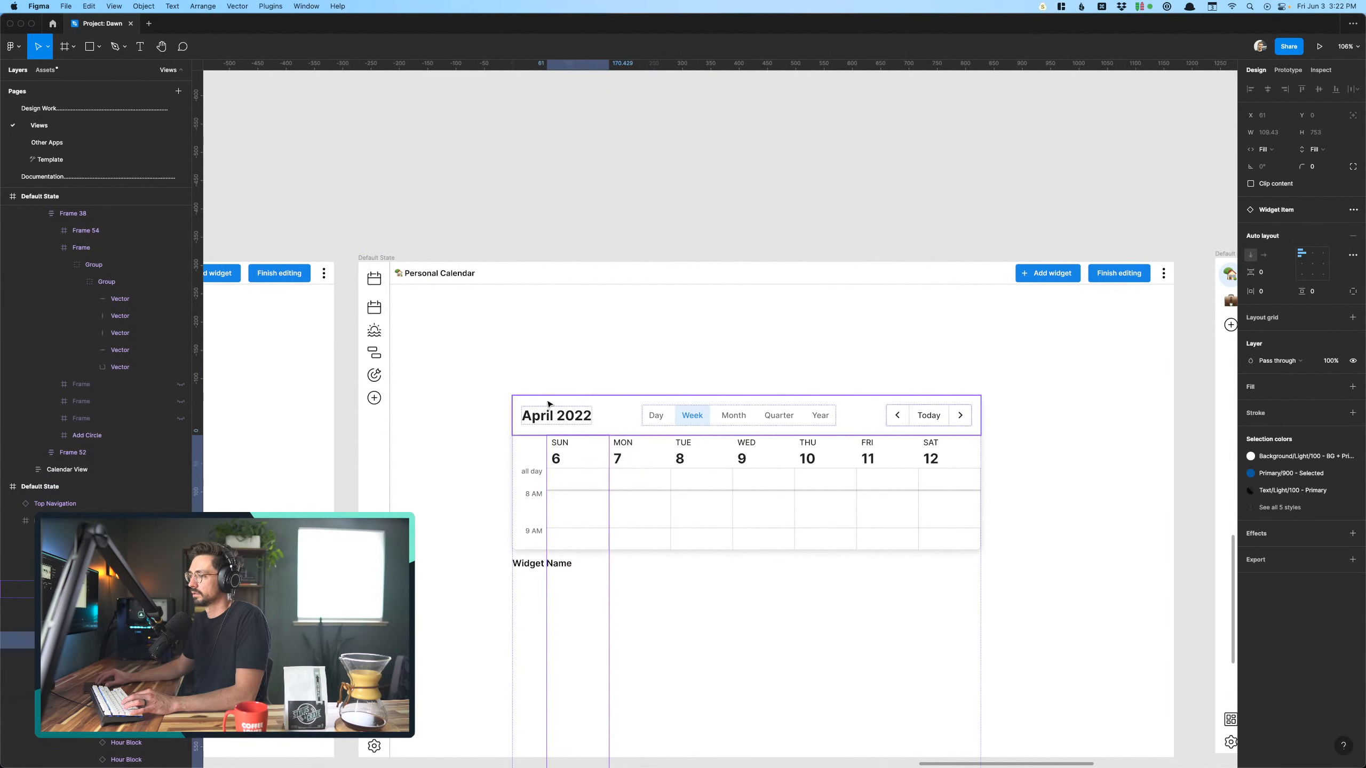
left_click(549, 405)
left_click(540, 308)
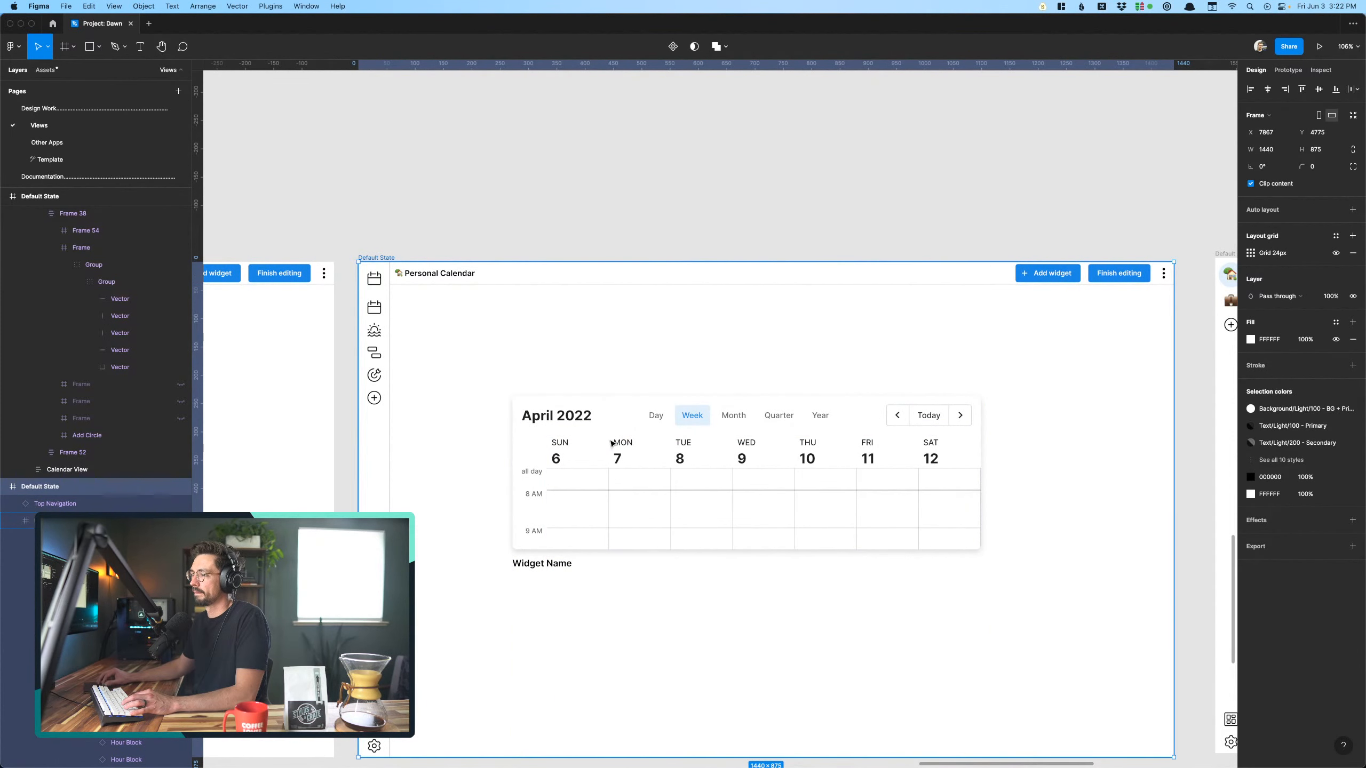
key("Return")
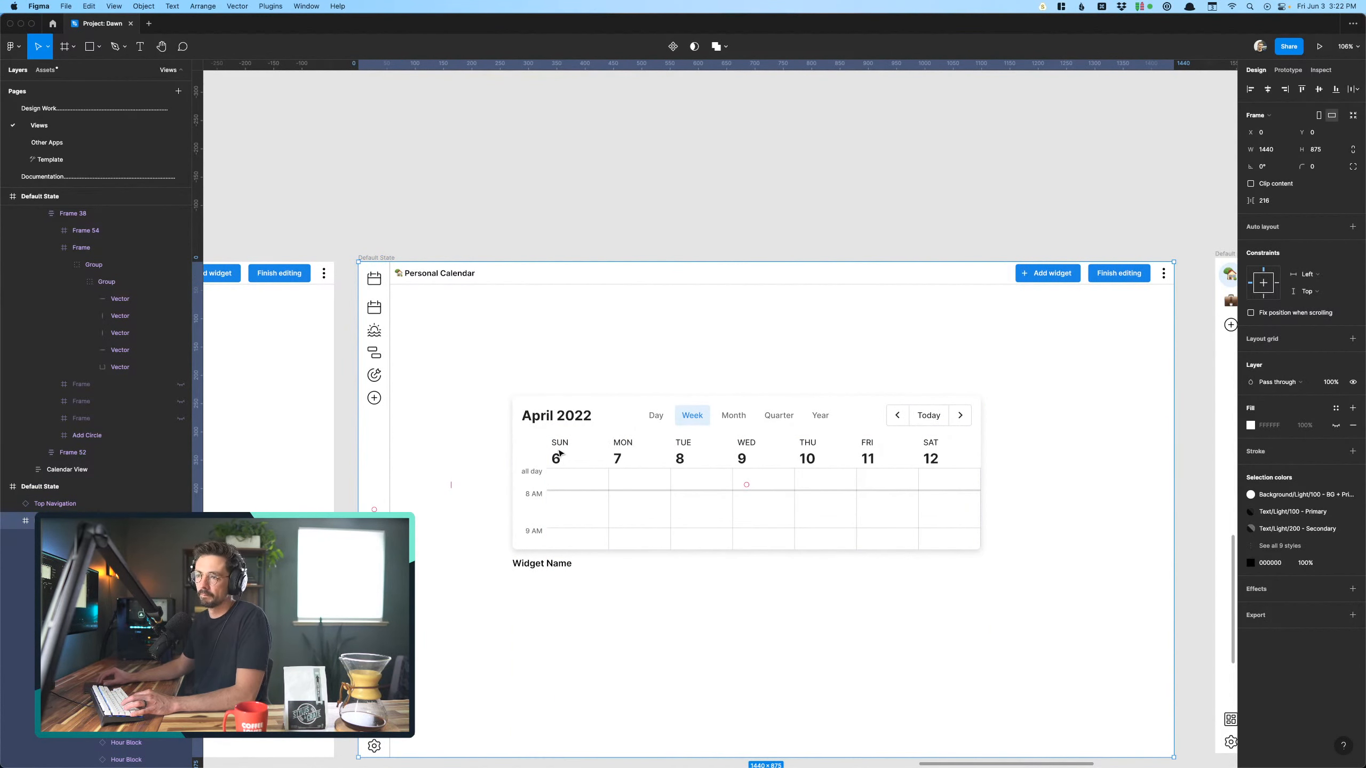
left_click(612, 443)
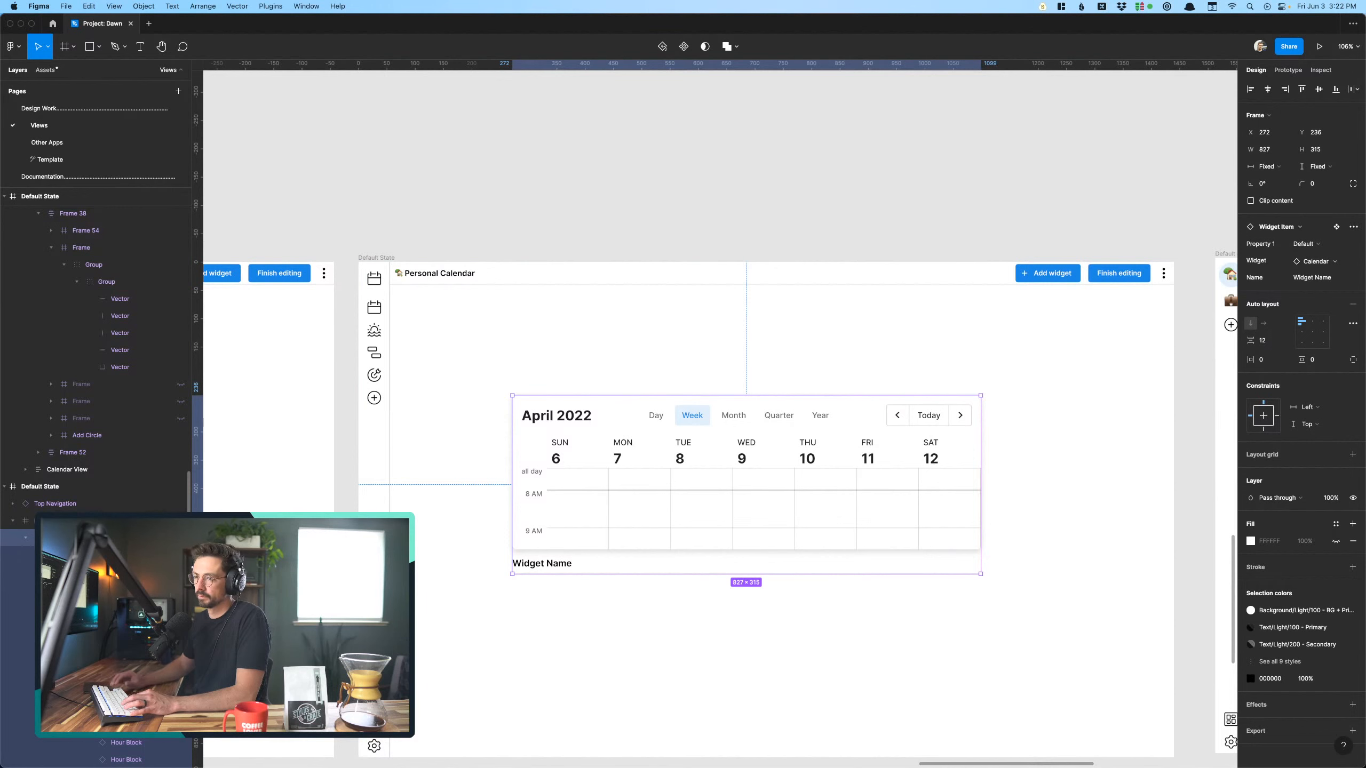
key("BackSpace")
- Paste the full Calendar View into the emptied Personal Calendar screen and shift it down to start below the top navigation
left_click(668, 358)
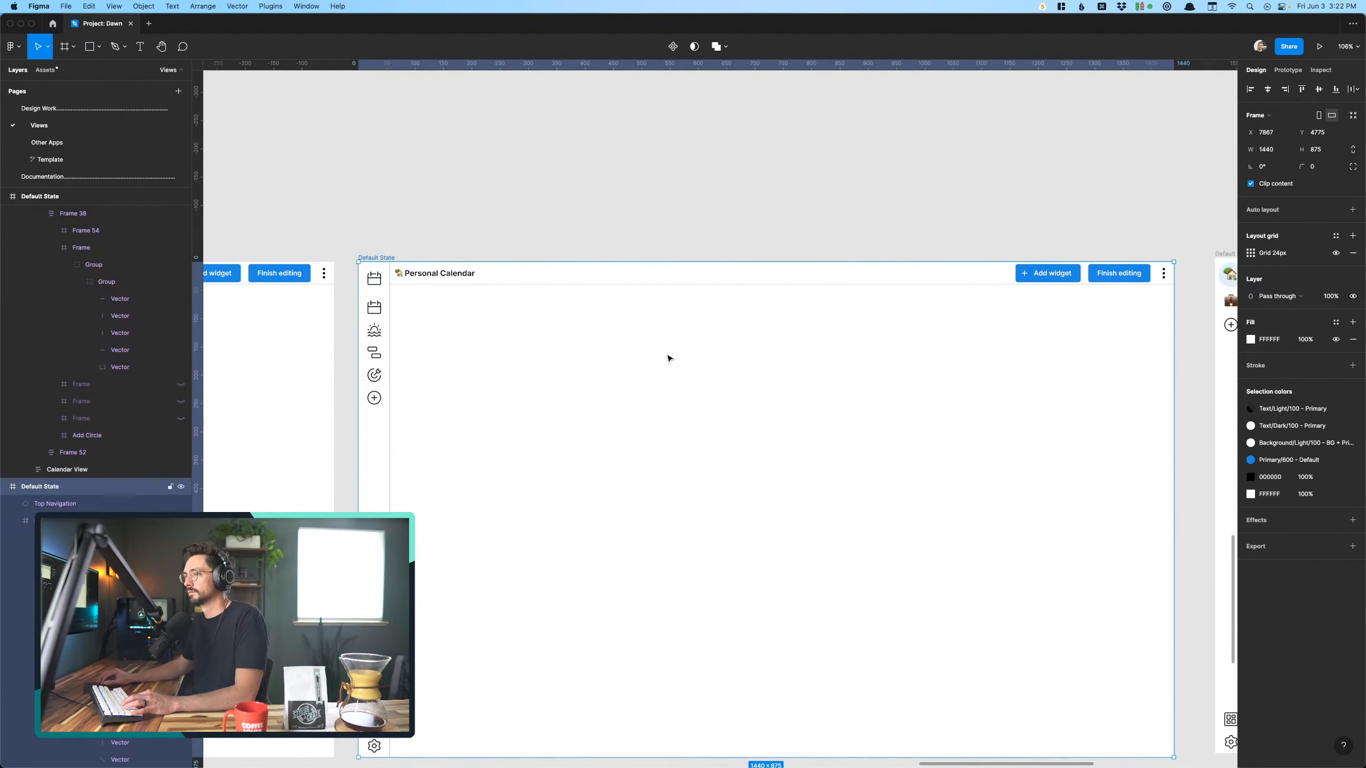
key("super+v")
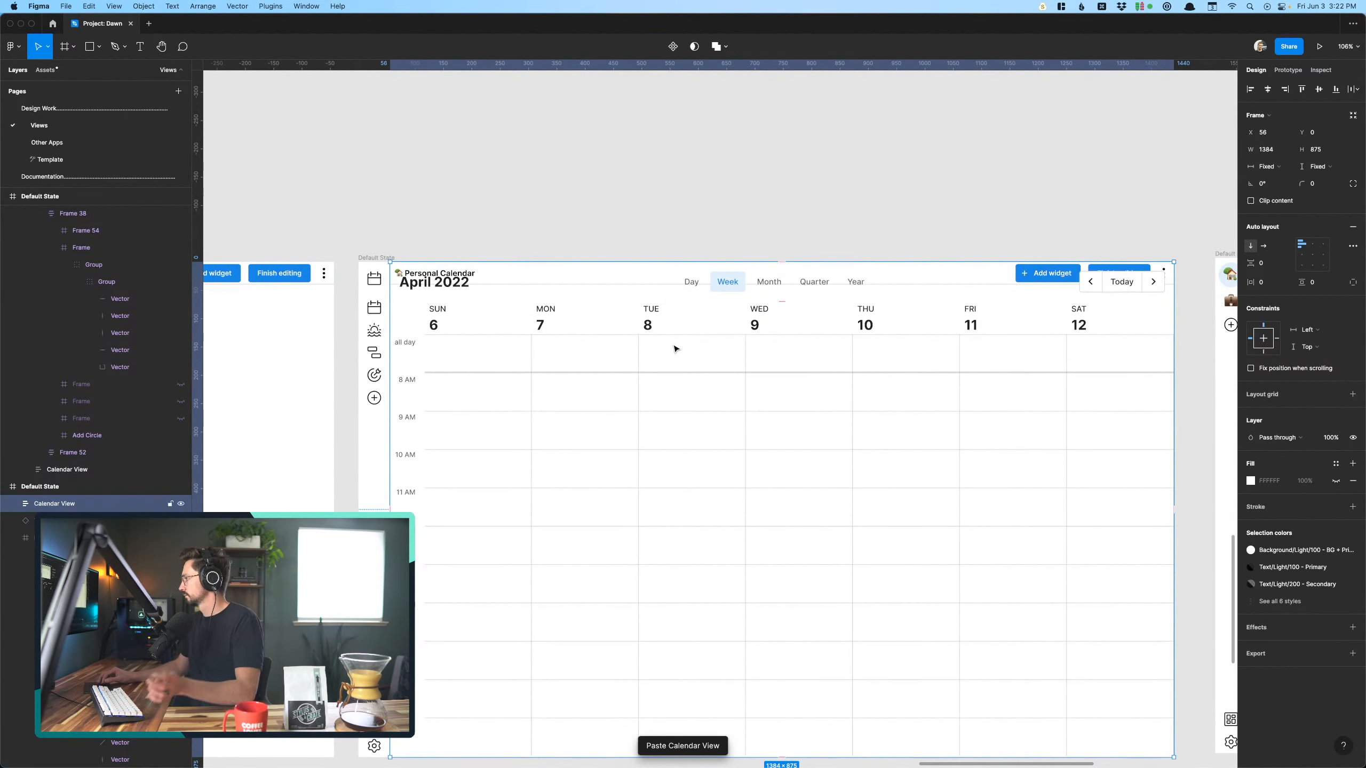
scroll(847, 378, "down", 3)
scroll(848, 379, "down", 1)
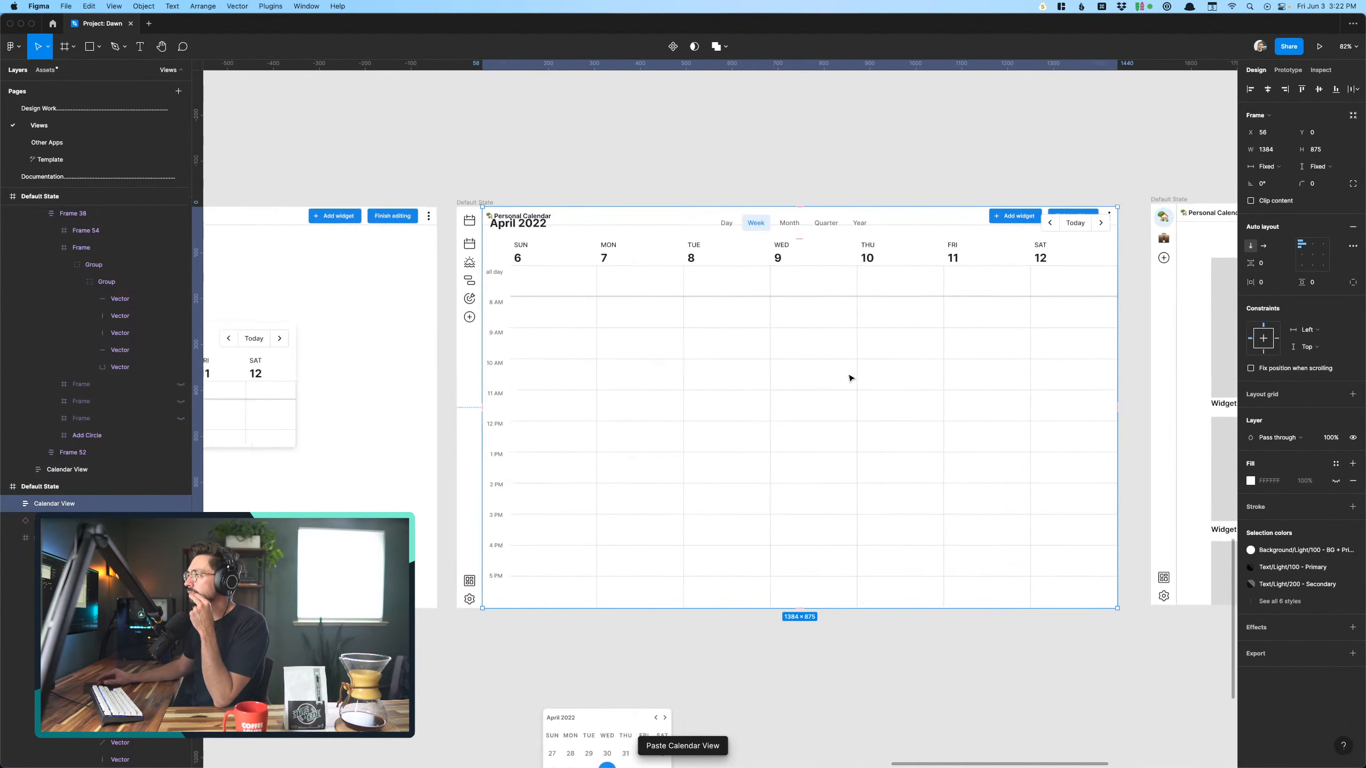
scroll(850, 378, "up", 3)
left_click_drag(807, 150, 809, 167)
left_click(784, 128)
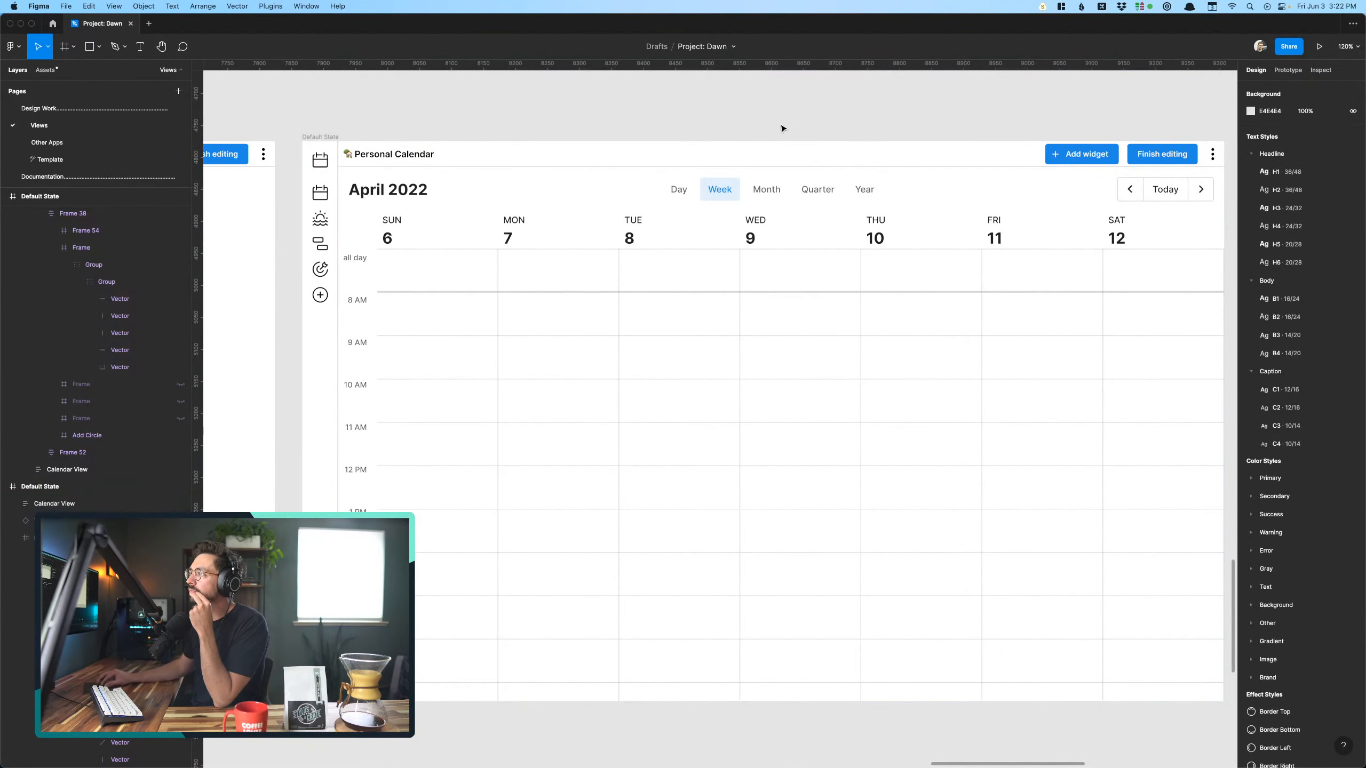
- Select the spare Mini Calendar widget and examine it alongside the full week view and the neighboring Add widgets screen
scroll(783, 128, "right", 1)
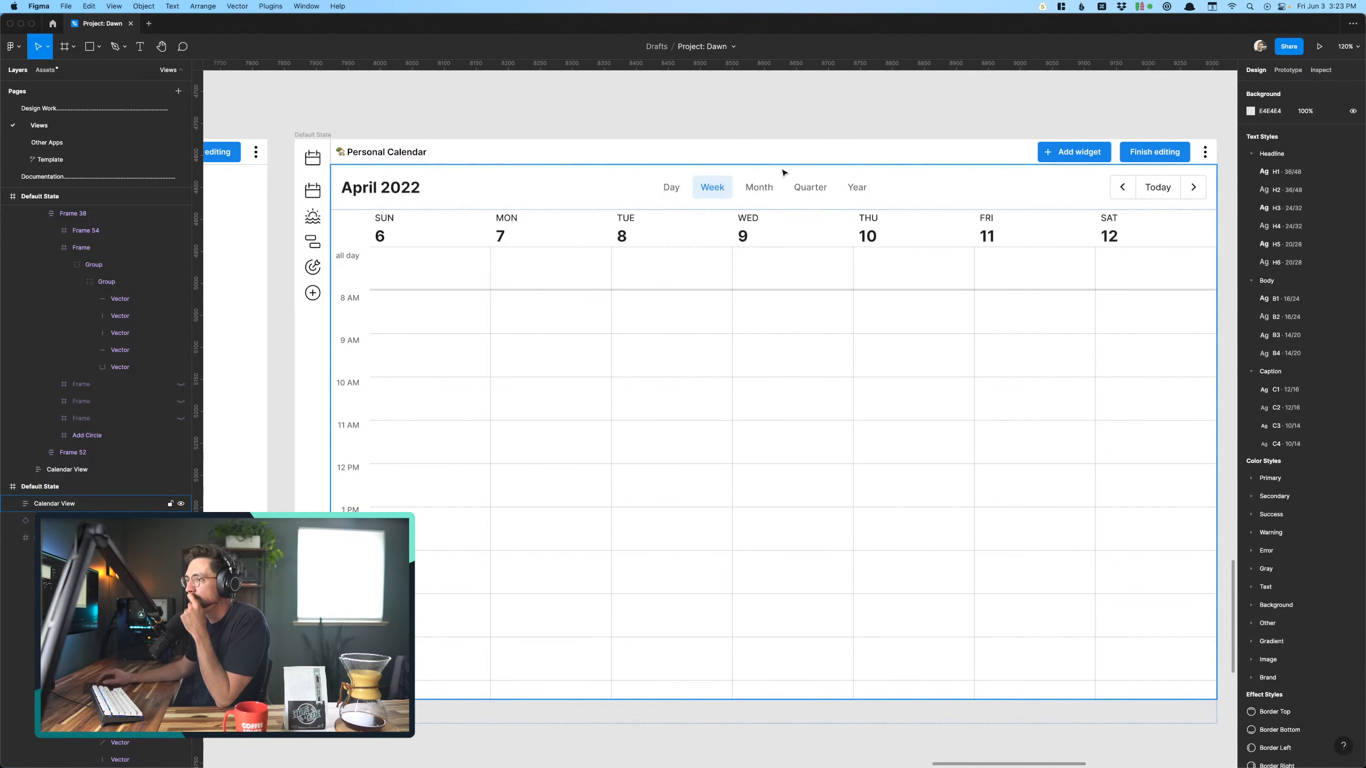
scroll(783, 174, "down", 5)
scroll(744, 382, "down", 2)
left_click(665, 484)
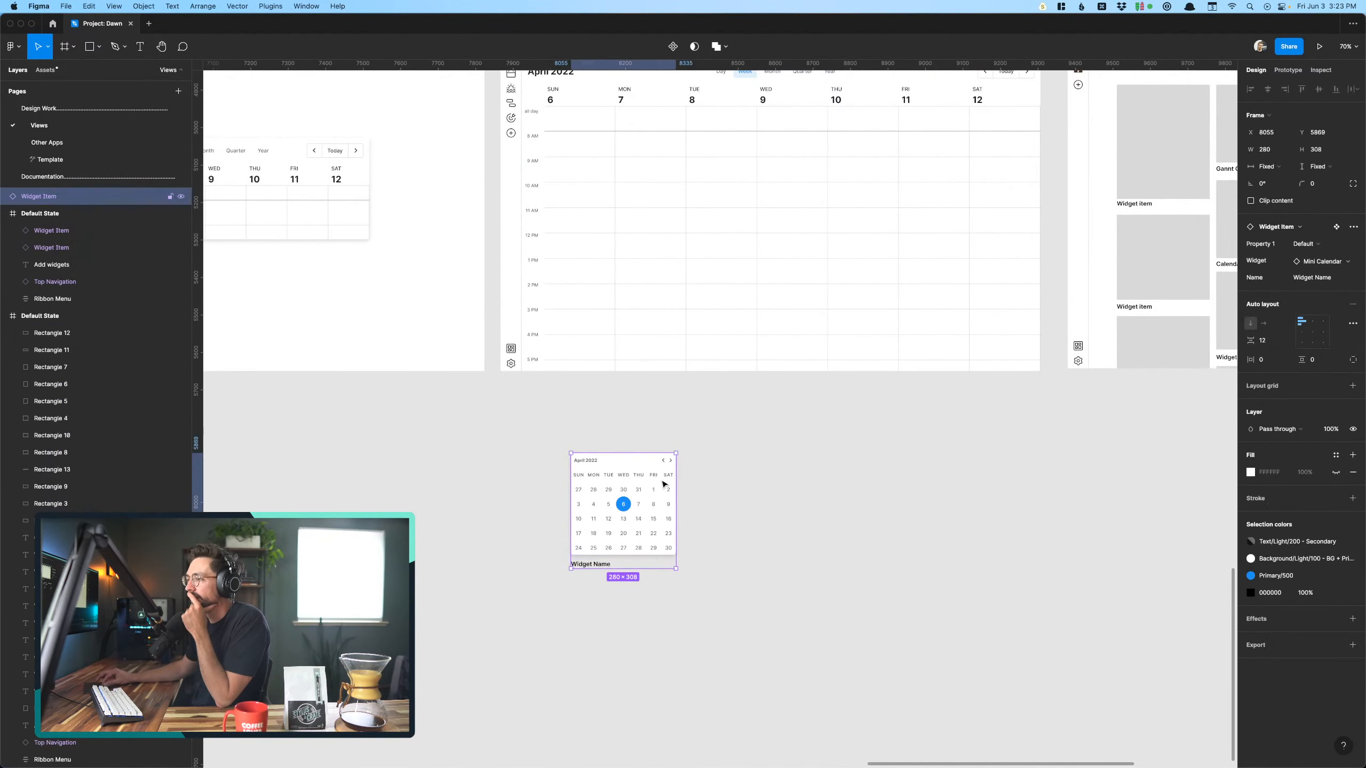
scroll(665, 484, "up", 3)
scroll(664, 485, "right", 1)
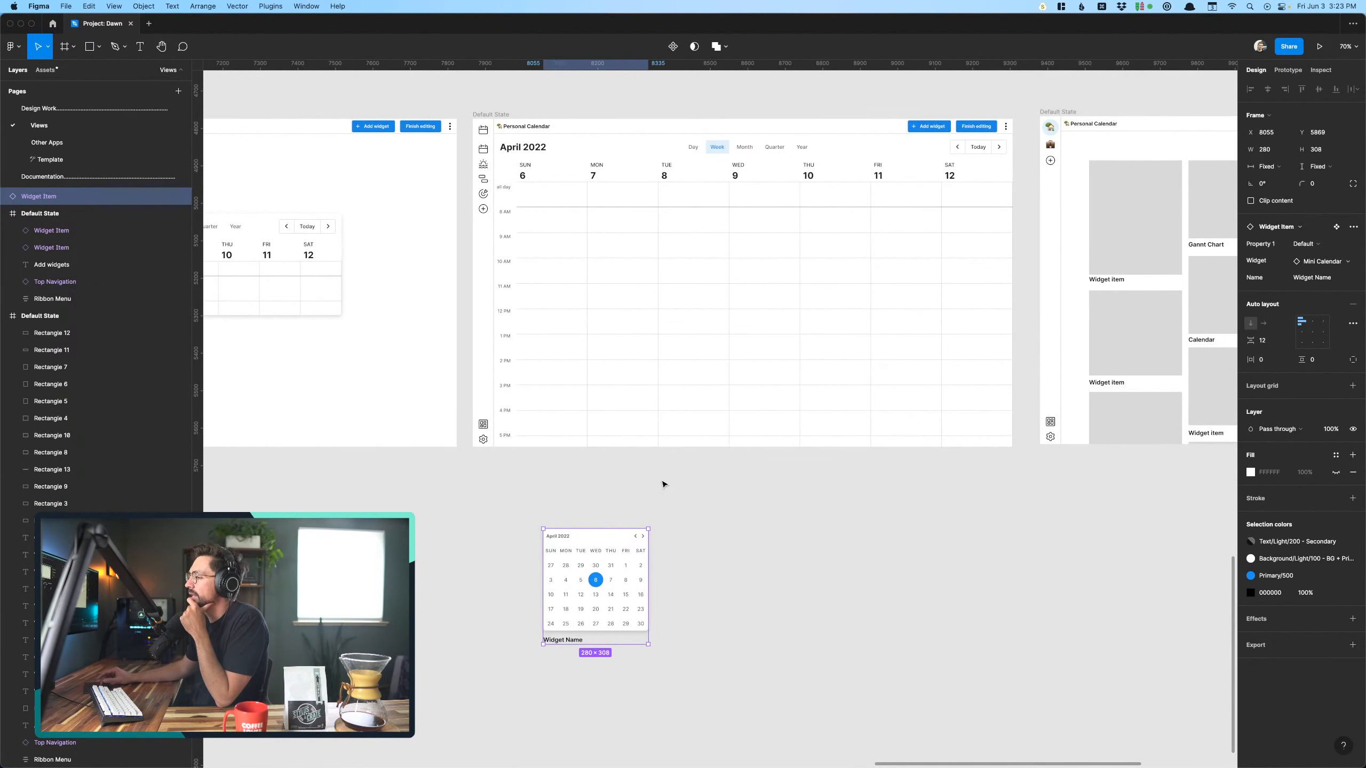
scroll(664, 485, "down", 3)
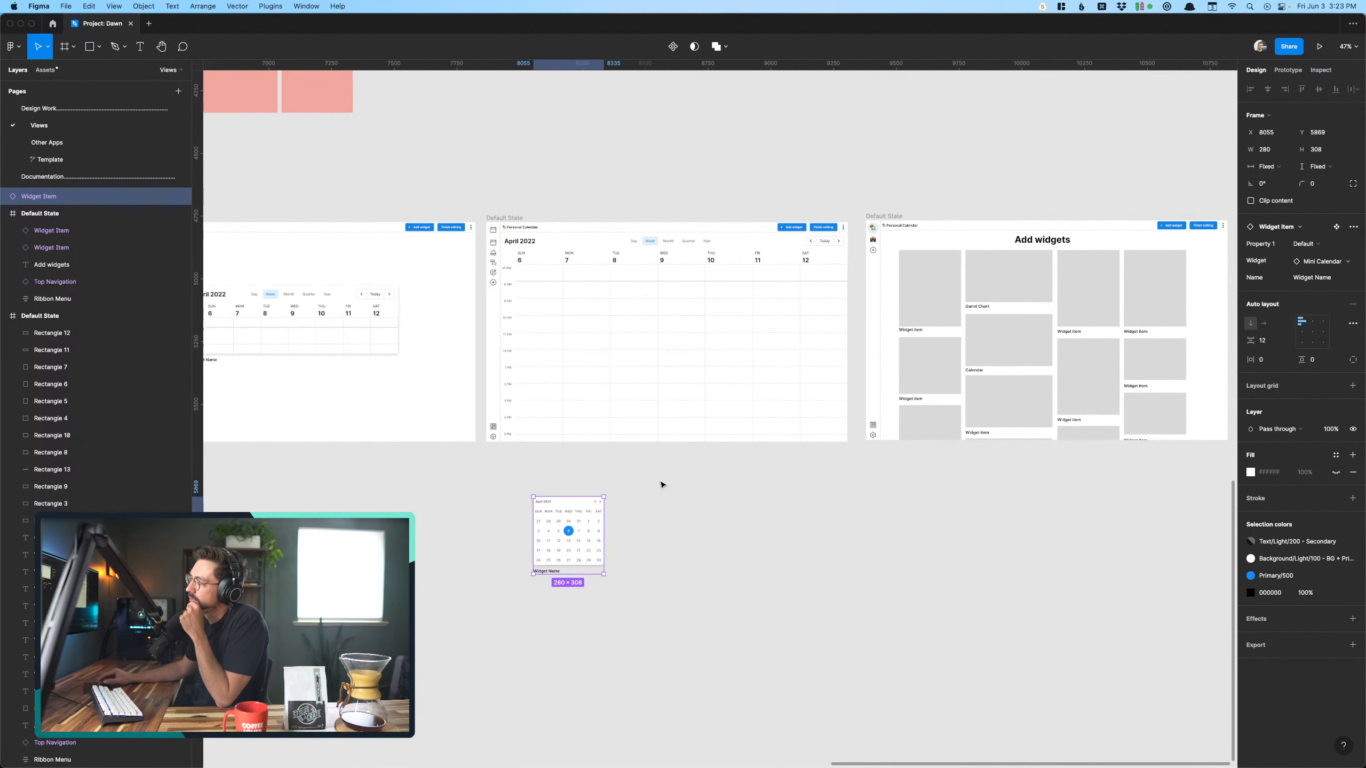
scroll(662, 484, "down", 1)
scroll(663, 485, "right", 1)
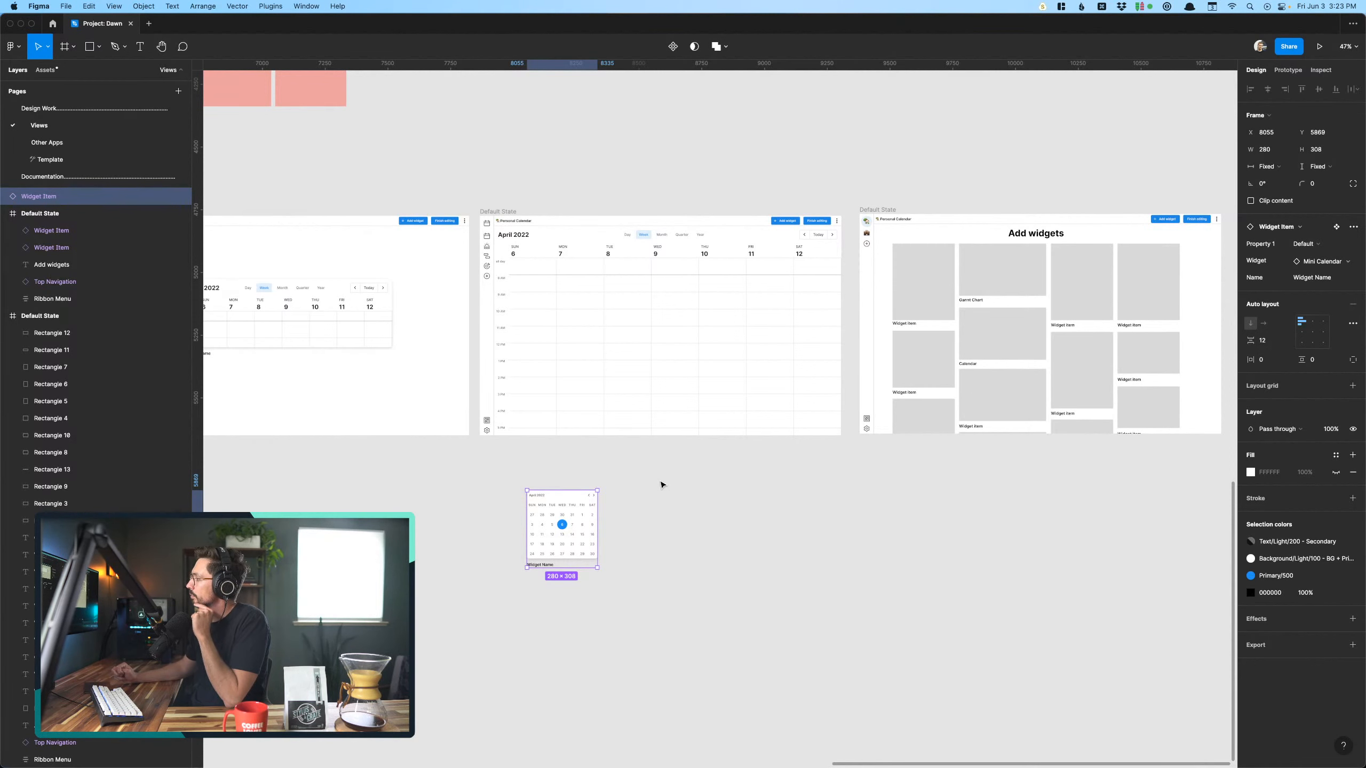
scroll(662, 485, "right", 4)
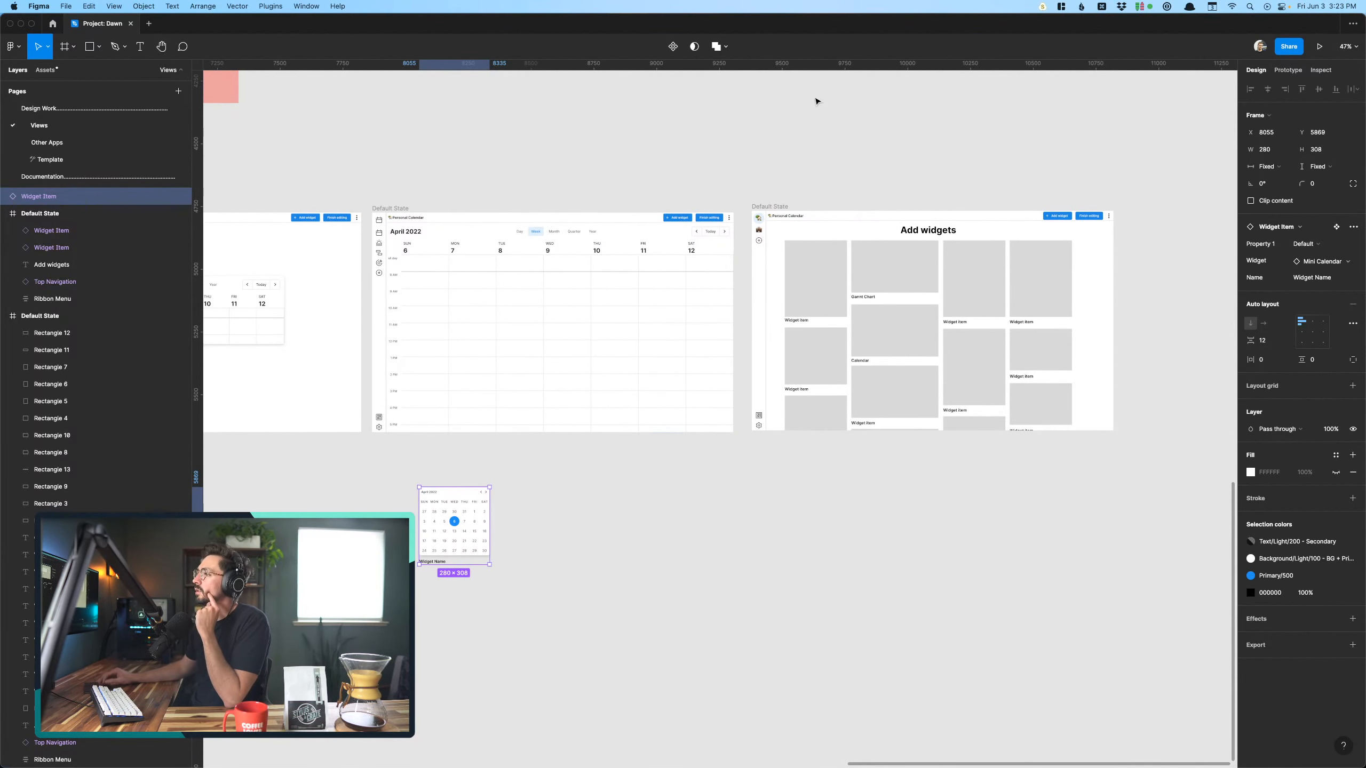
- Move the Add widgets screen further right to open a gap beside the full-week Personal Calendar screen
left_click(509, 301)
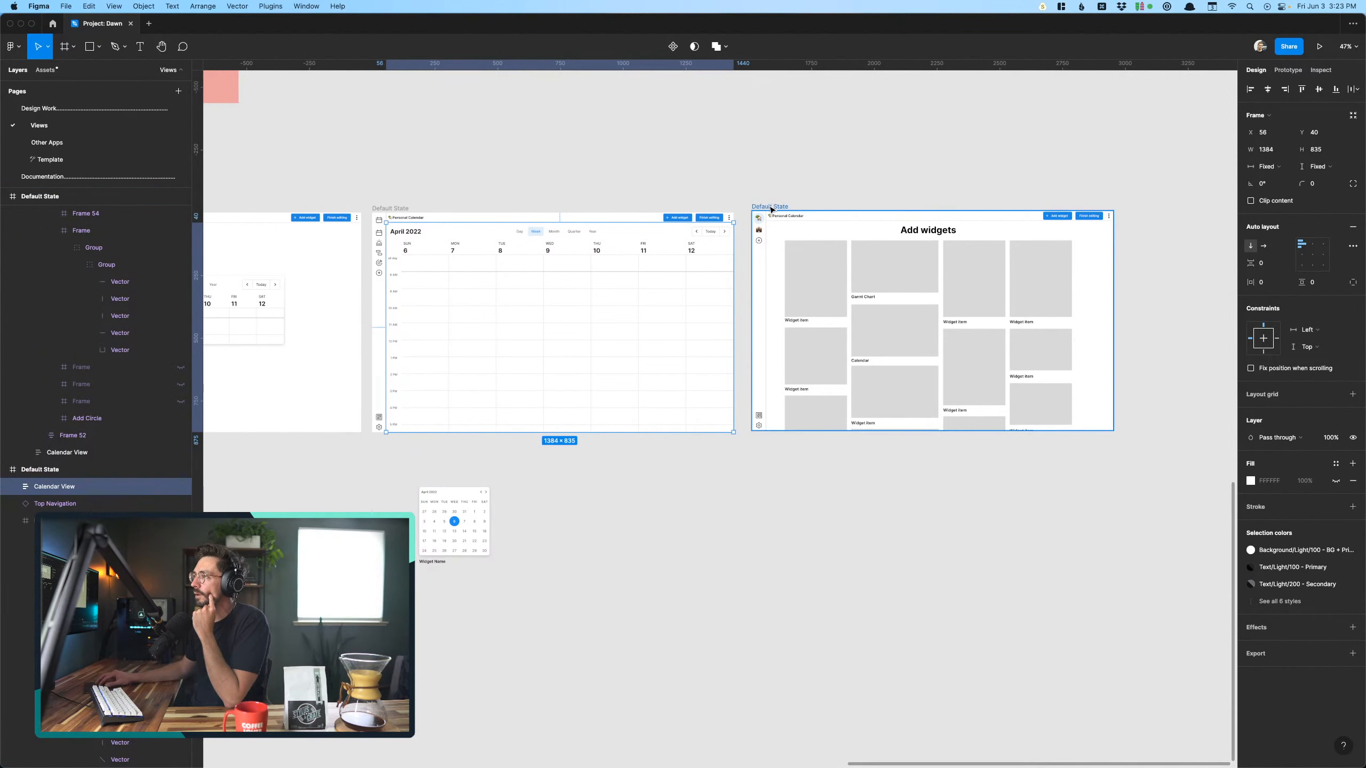
left_click_drag(774, 200, 1084, 202)
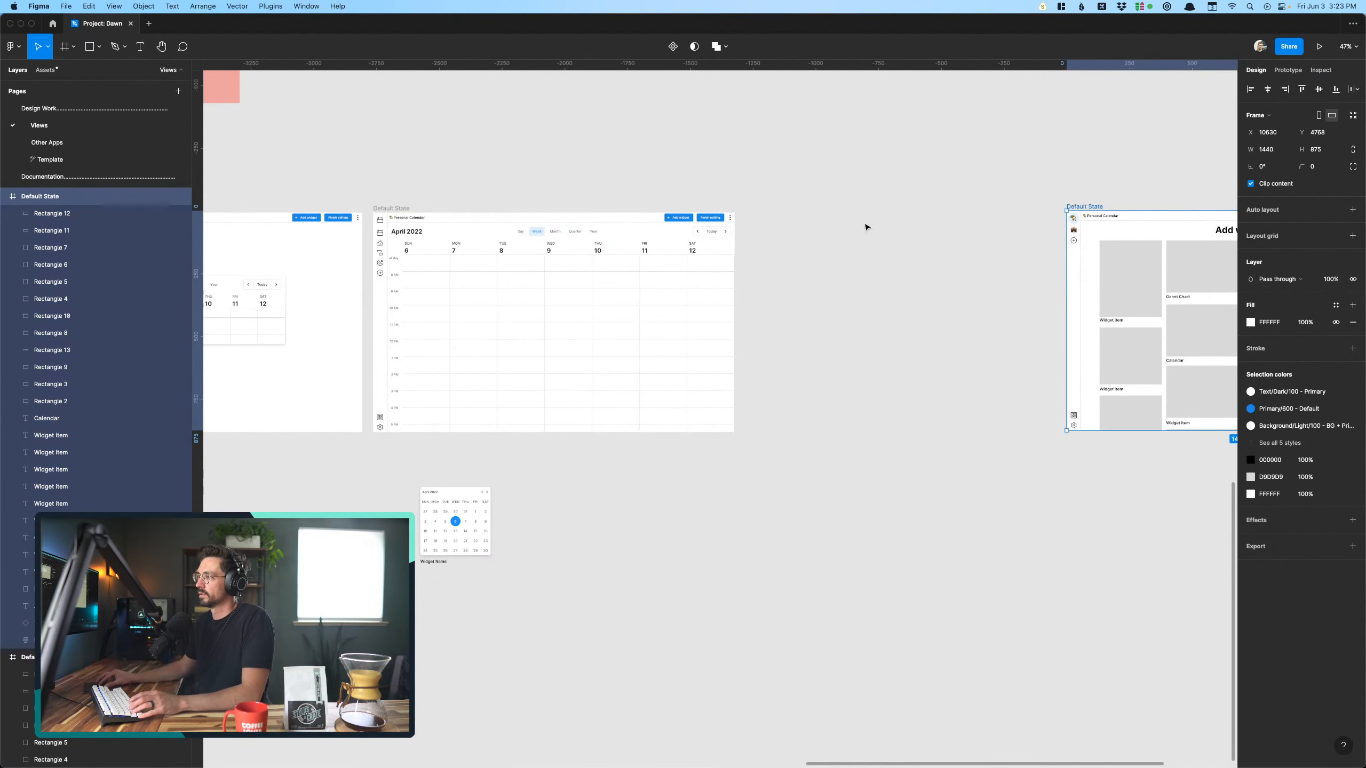
scroll(866, 223, "left", 6)
left_click(710, 187)
scroll(710, 187, "right", 5)
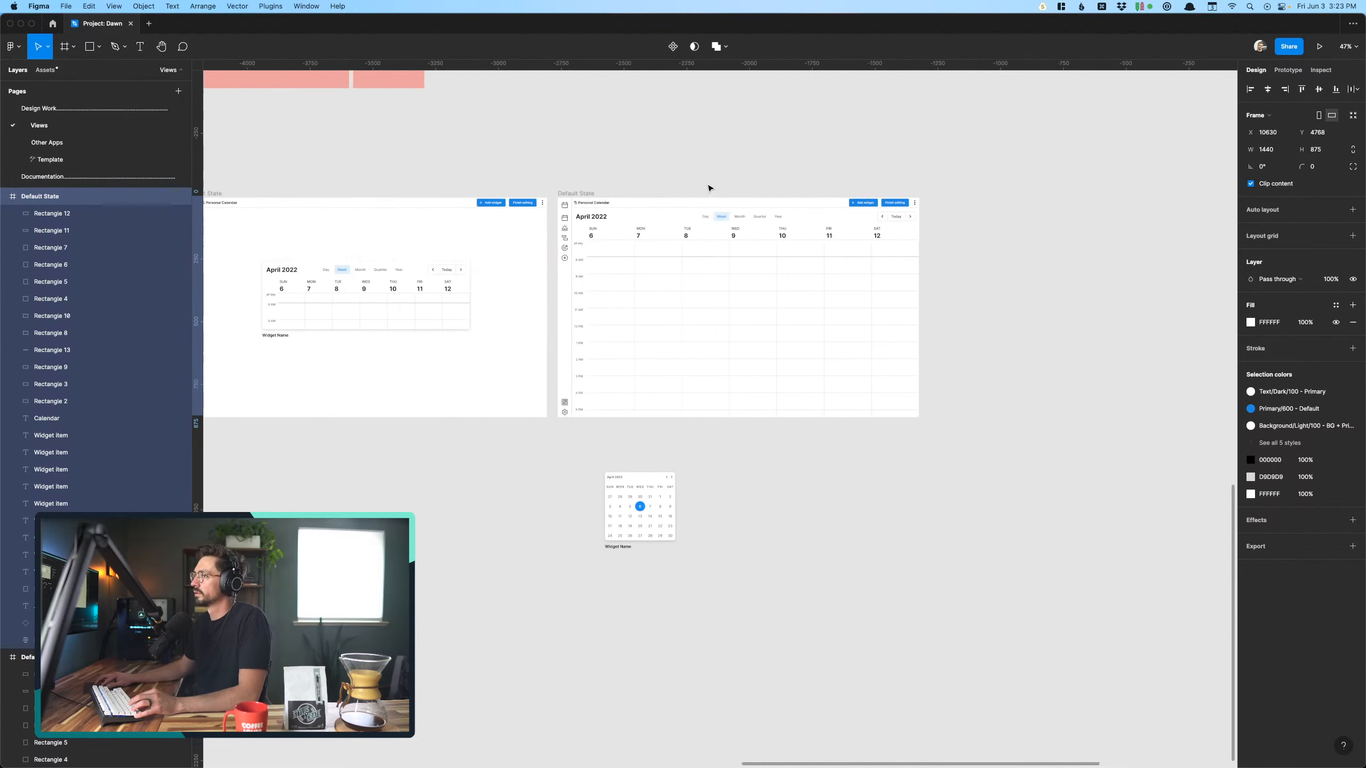
left_click_drag(1159, 175, 1212, 175)
left_click(459, 558)
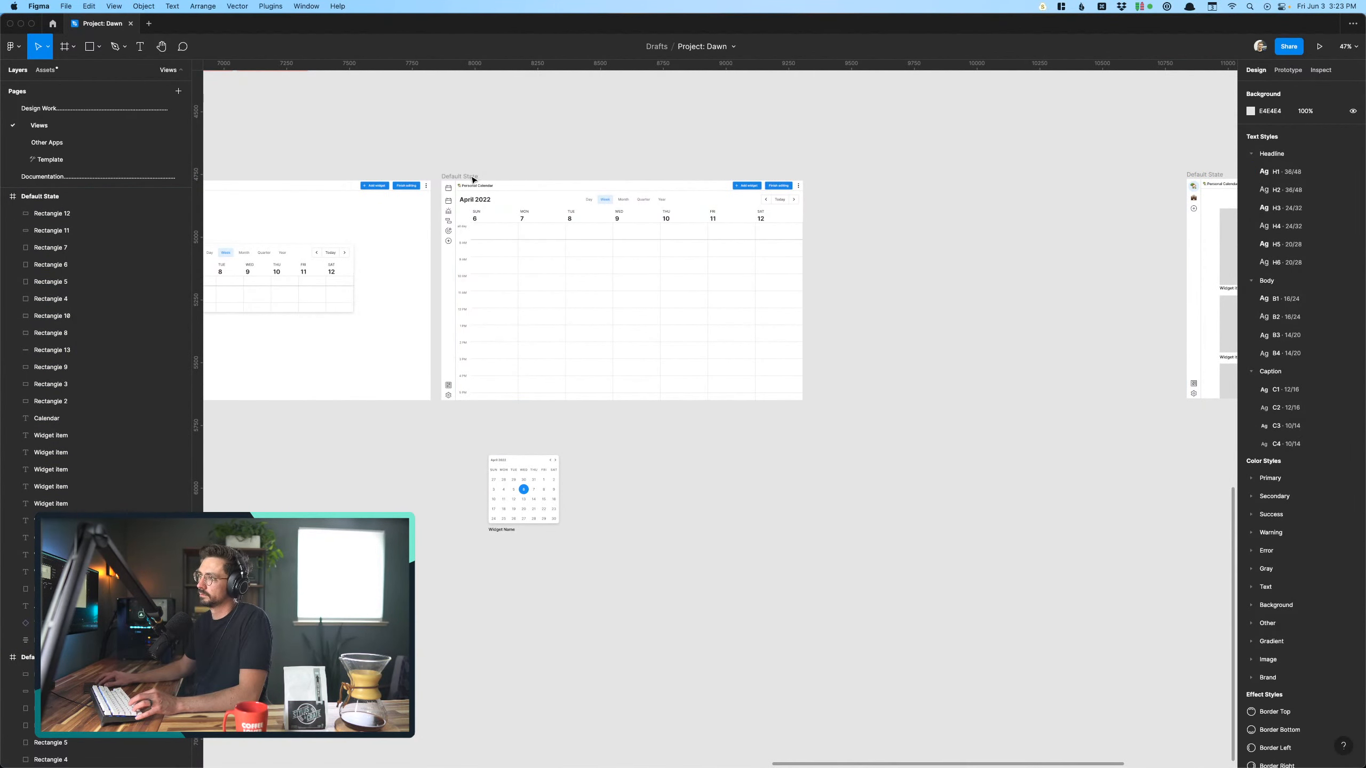
- Duplicate the full-week Personal Calendar screen and arrange the row so Add widgets sits between the two copies
left_click_drag(473, 197, 846, 197)
scroll(757, 213, "right", 5)
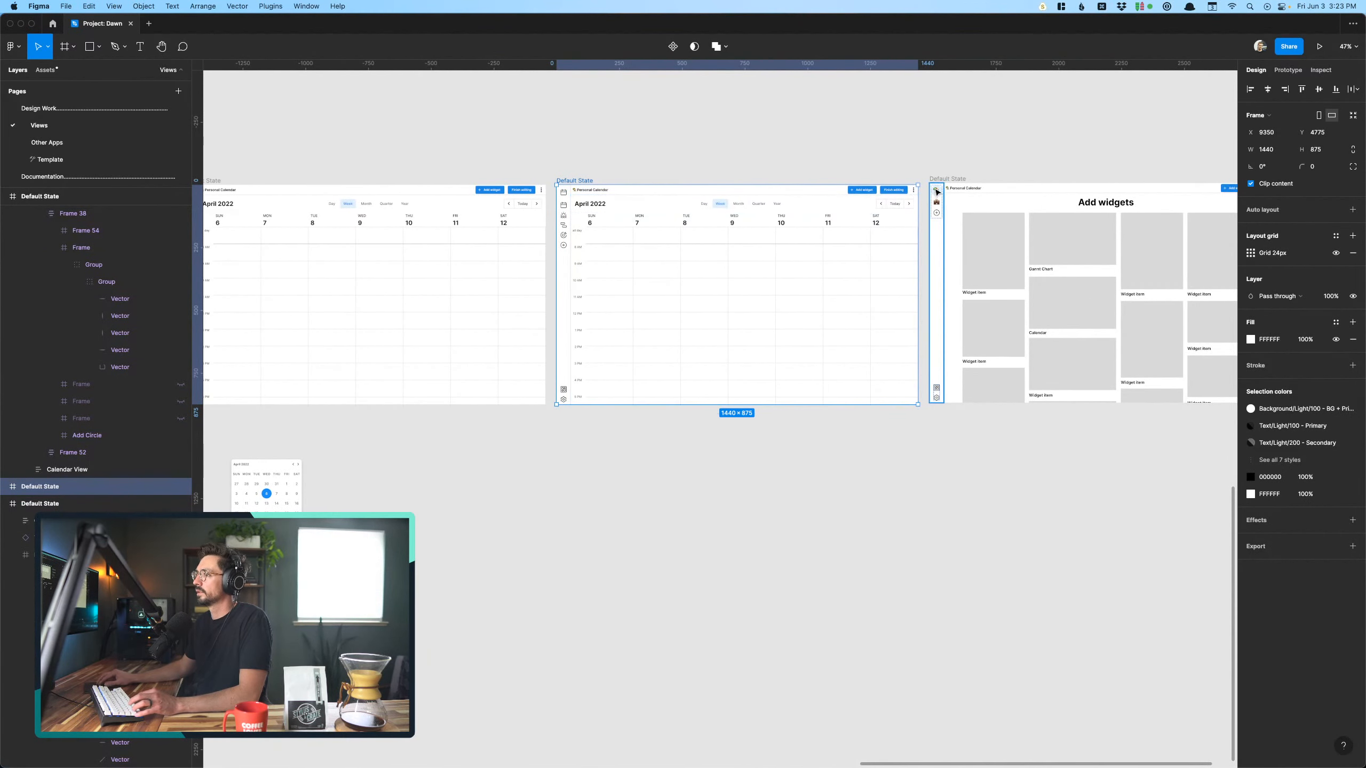
left_click(1040, 304, "shift")
scroll(1043, 306, "right", 2)
left_click_drag(1056, 300, 732, 319)
left_click(710, 136)
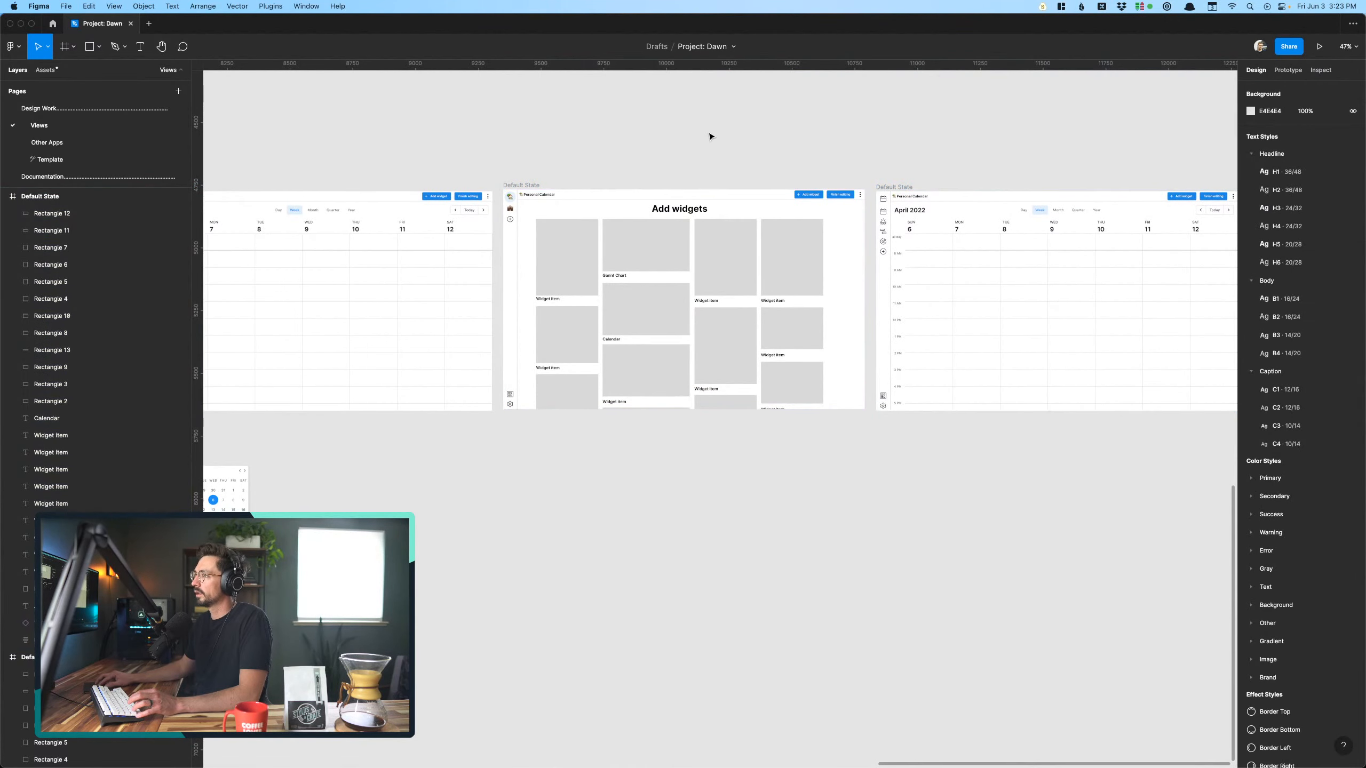
- Examine the duplicated full-week screen and the Calendar placeholder on the Add widgets screen before it
scroll(711, 135, "right", 7)
scroll(696, 220, "up", 5)
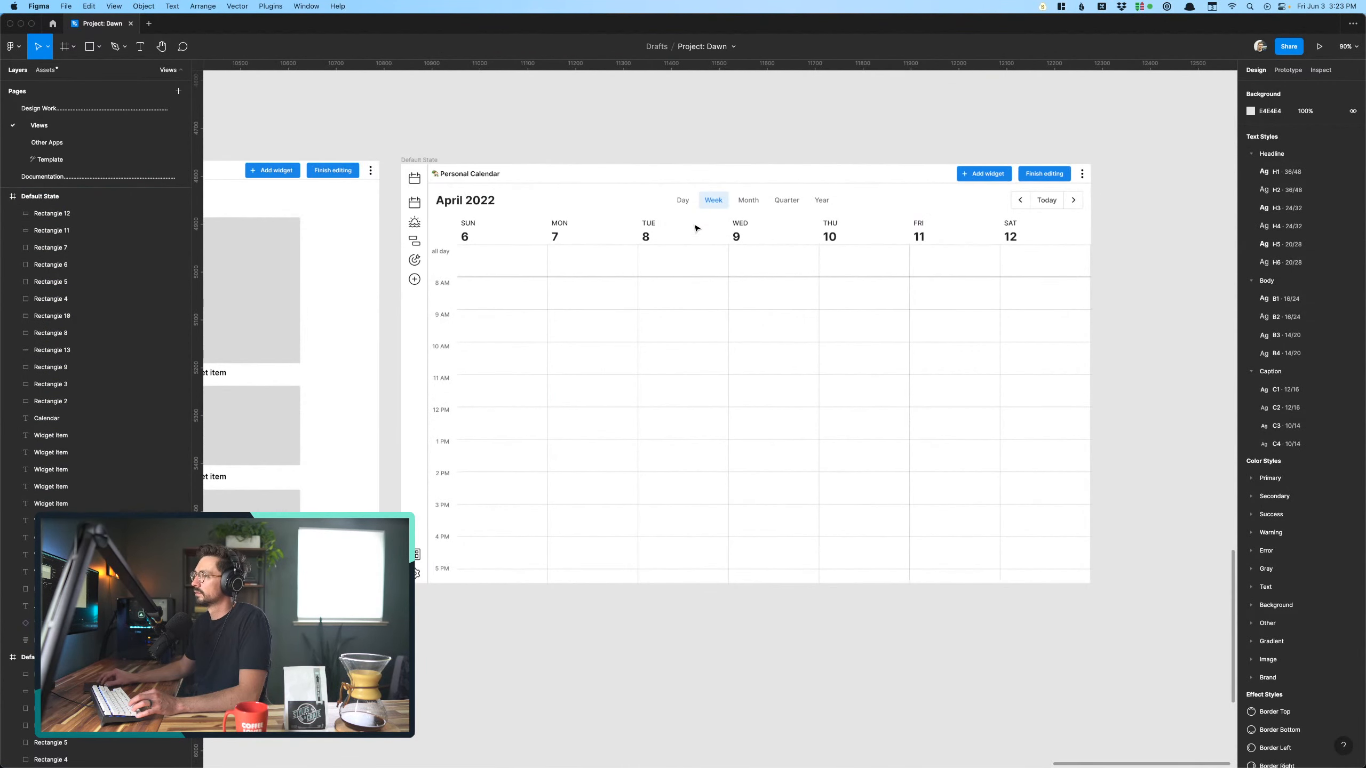
scroll(683, 276, "down", 3)
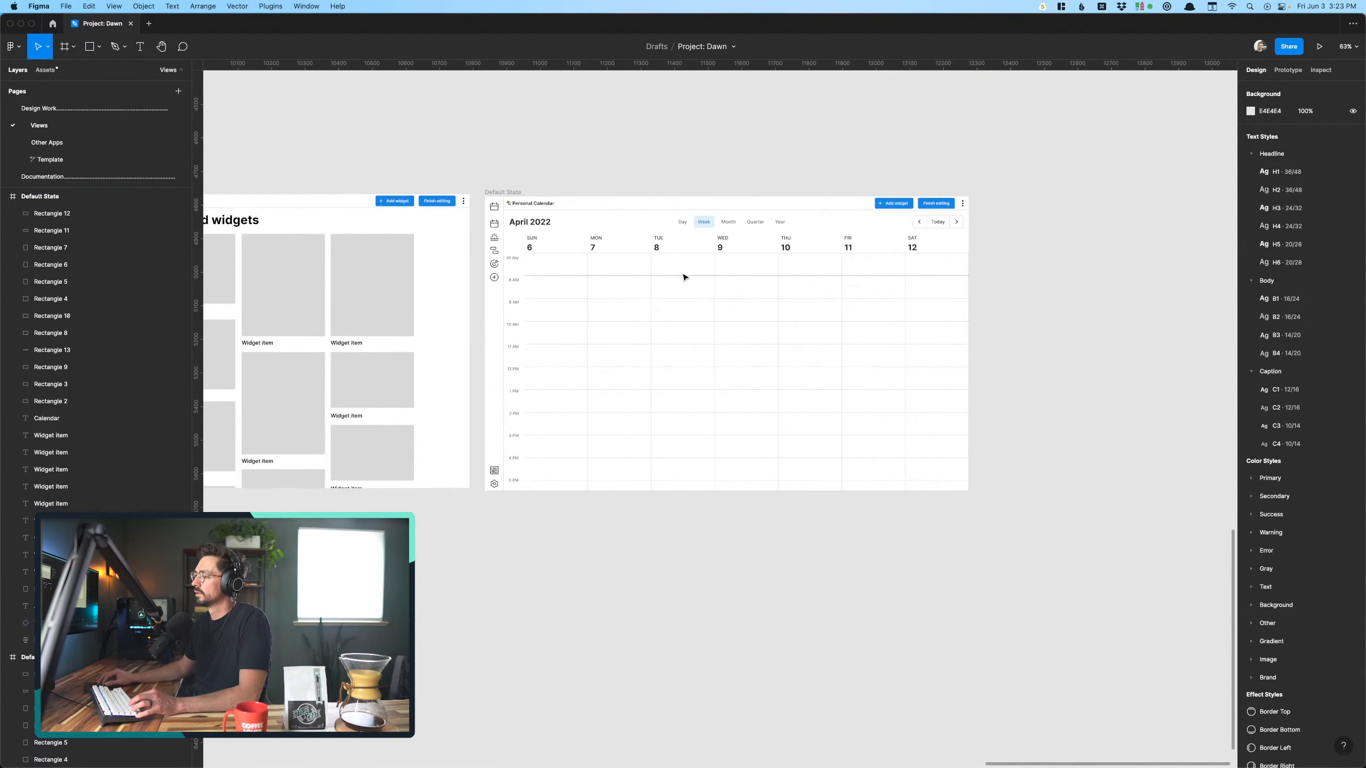
left_click(660, 337)
scroll(661, 337, "down", 5)
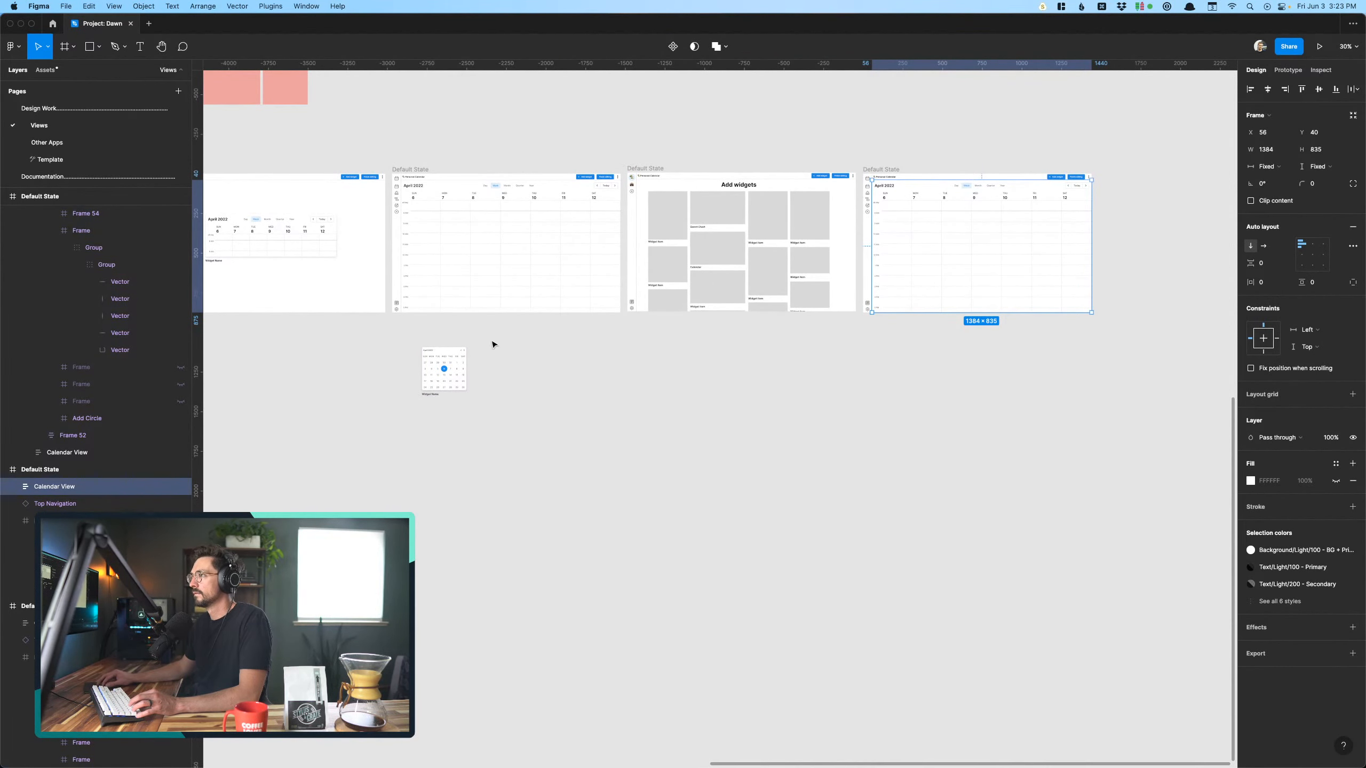
scroll(618, 282, "up", 1)
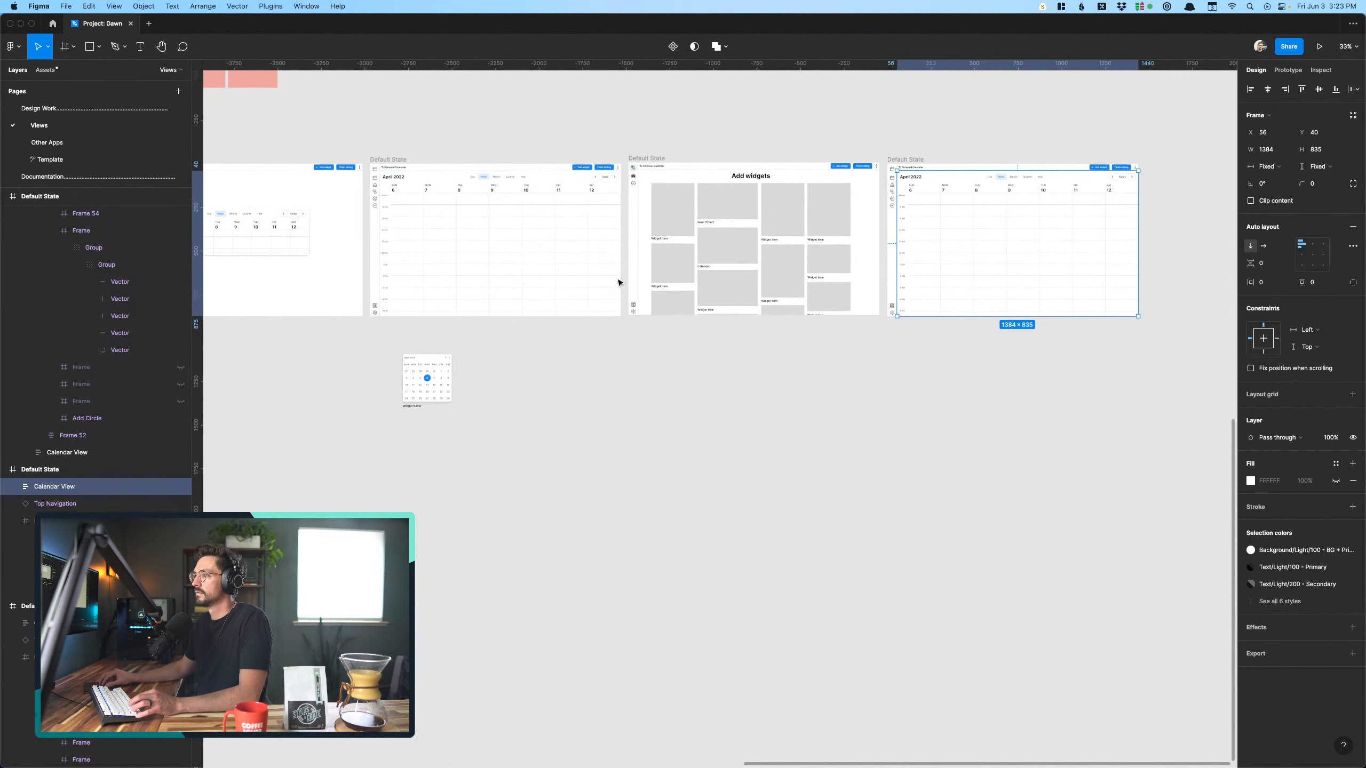
scroll(695, 245, "up", 10)
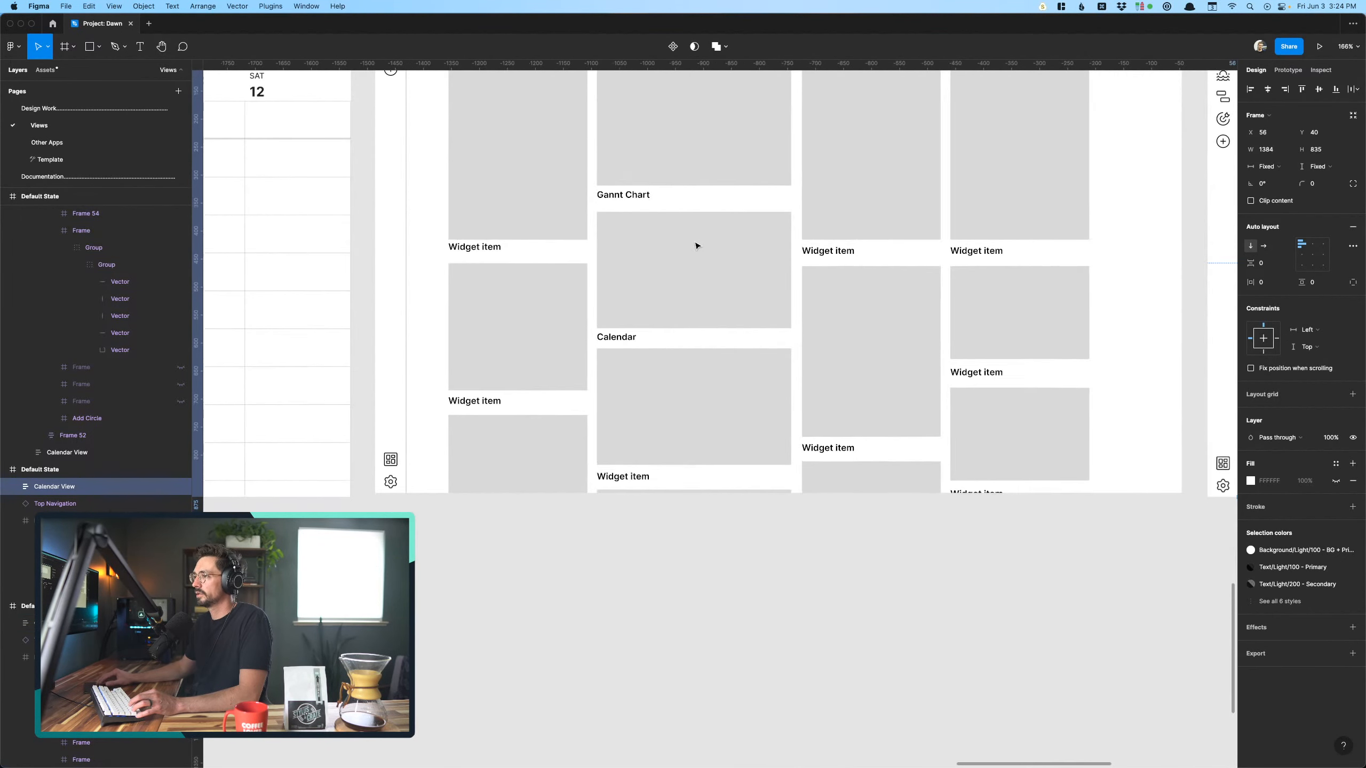
left_click(643, 290)
scroll(699, 280, "up", 5)
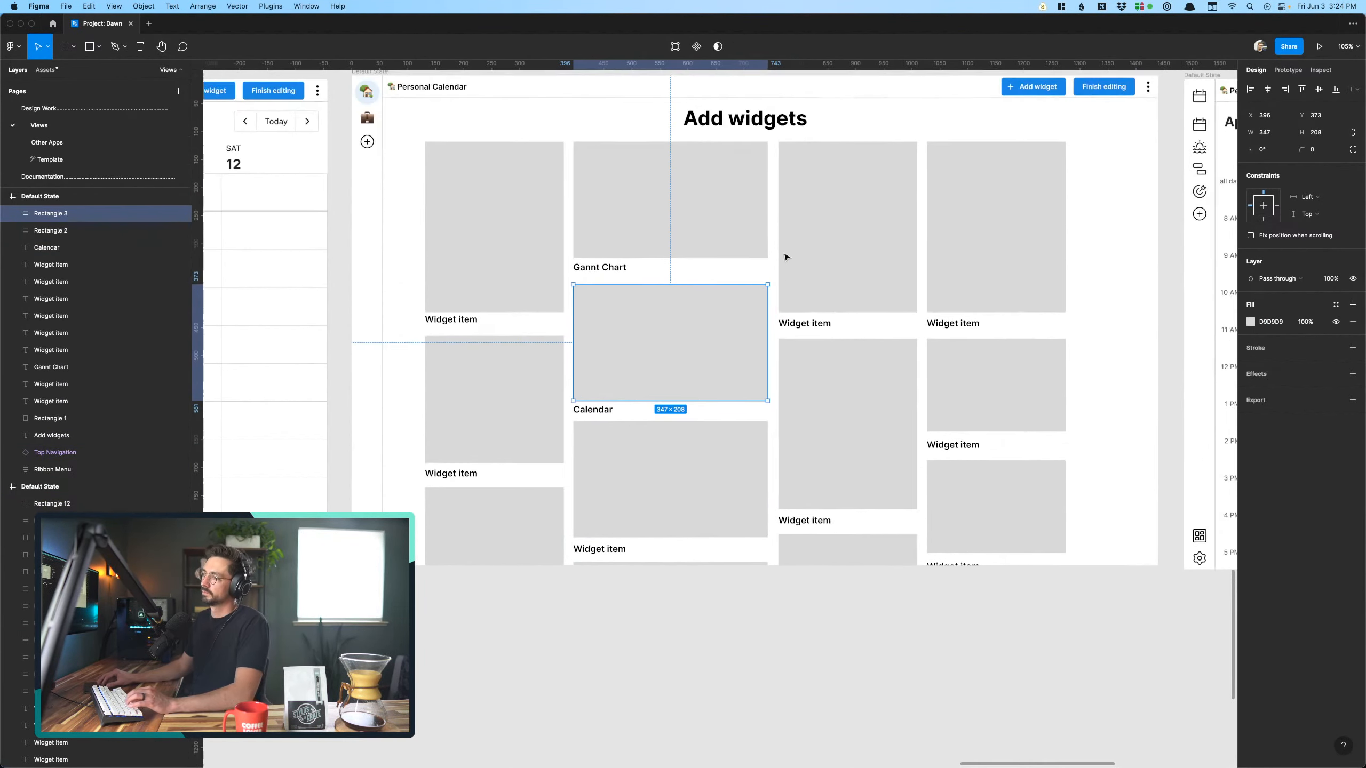
- Rename the first "Widget item" label in the third column of the Add widgets screen to "Mini calendar"
double_click(793, 375)
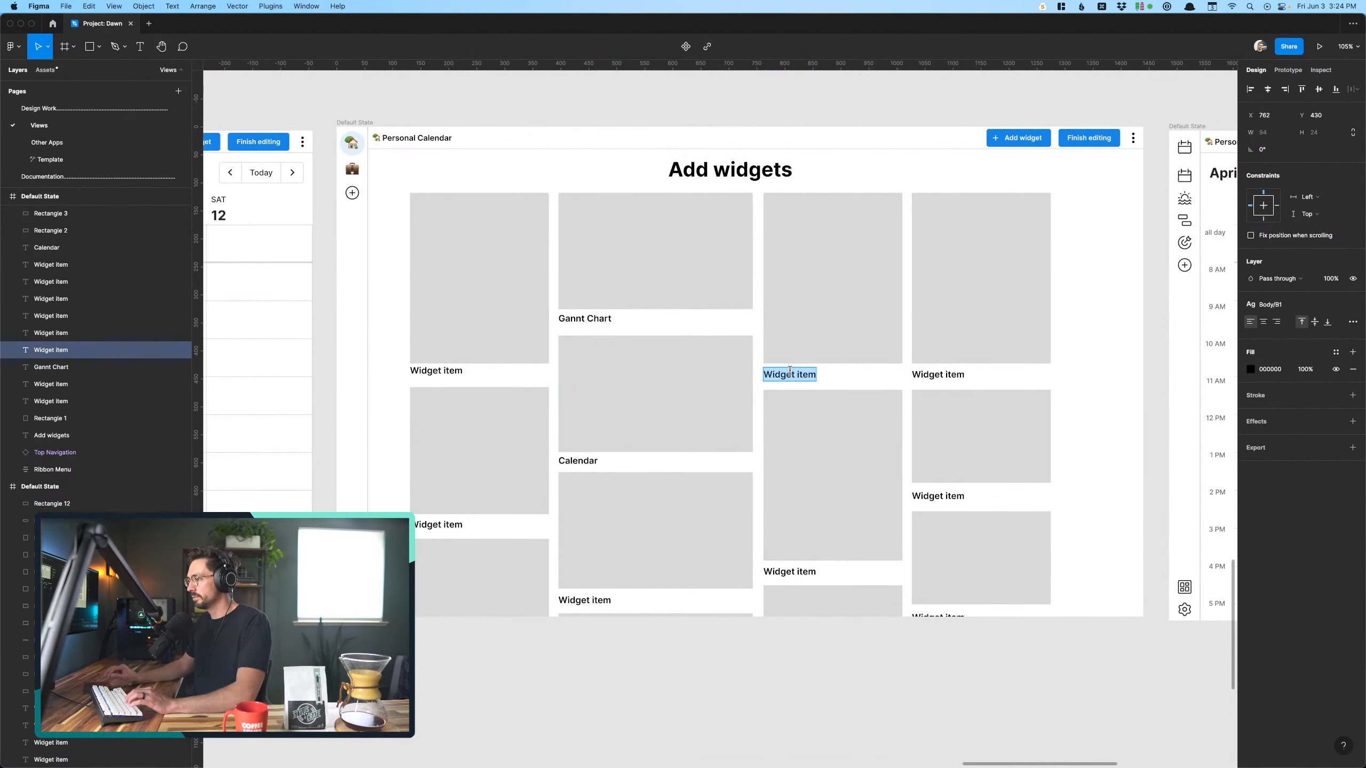
type("Mini calendar")
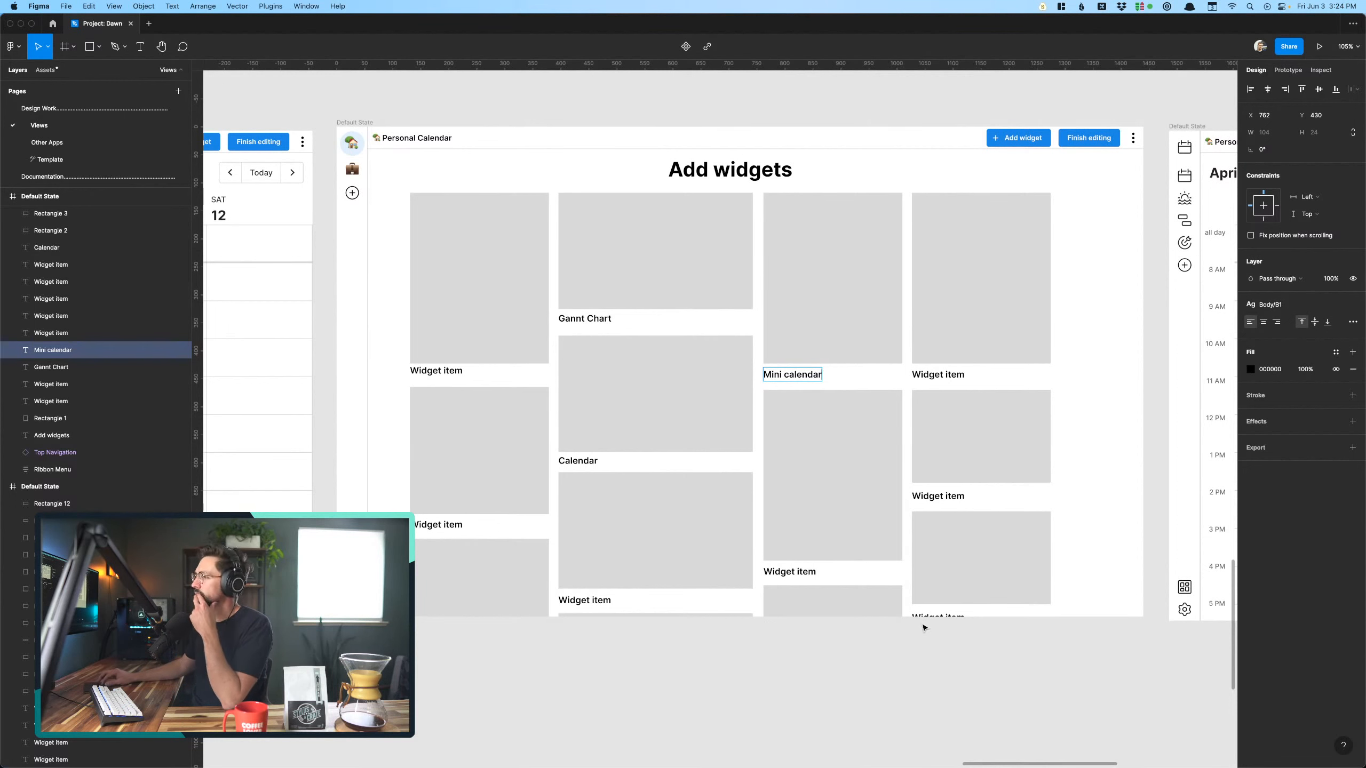
key("Escape")
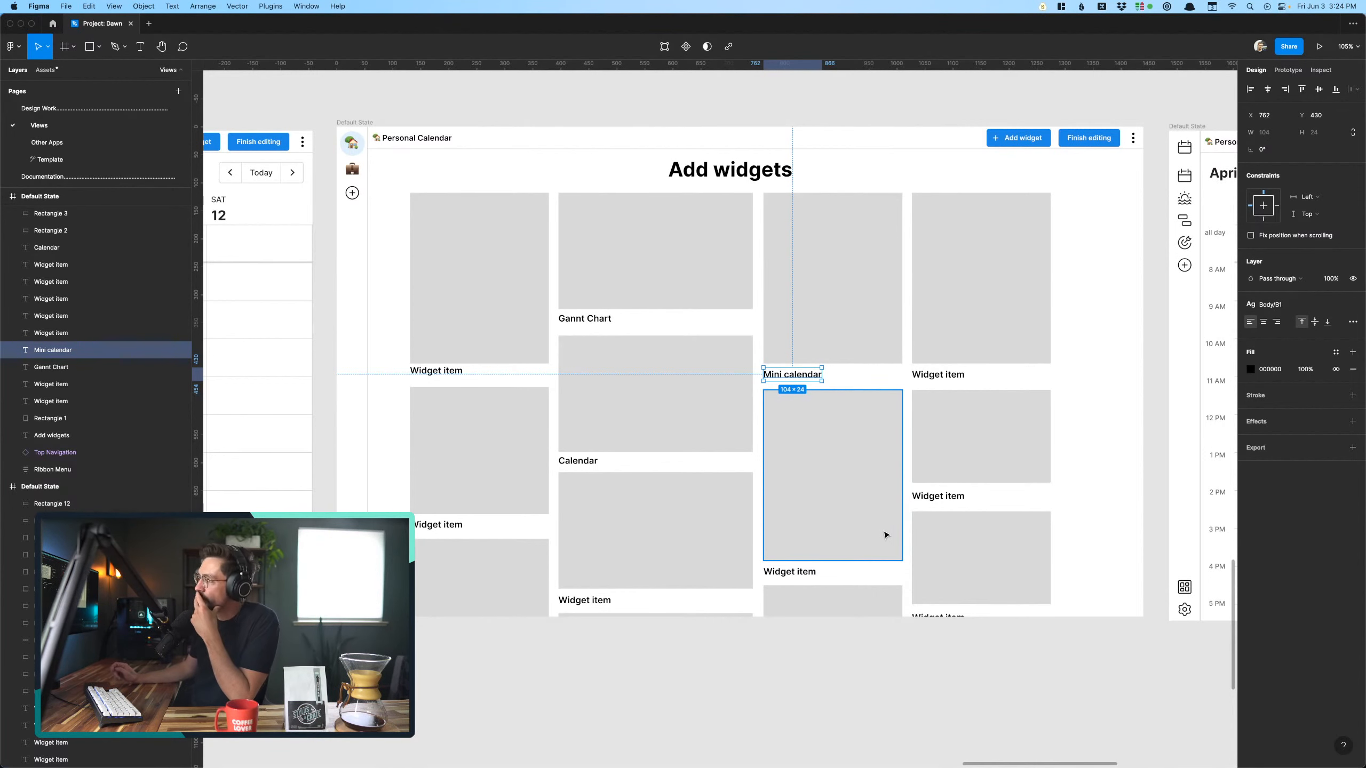
- Examine the week view on the last Personal Calendar screen alongside the Add widgets screen
left_click(811, 695)
scroll(811, 696, "right", 5)
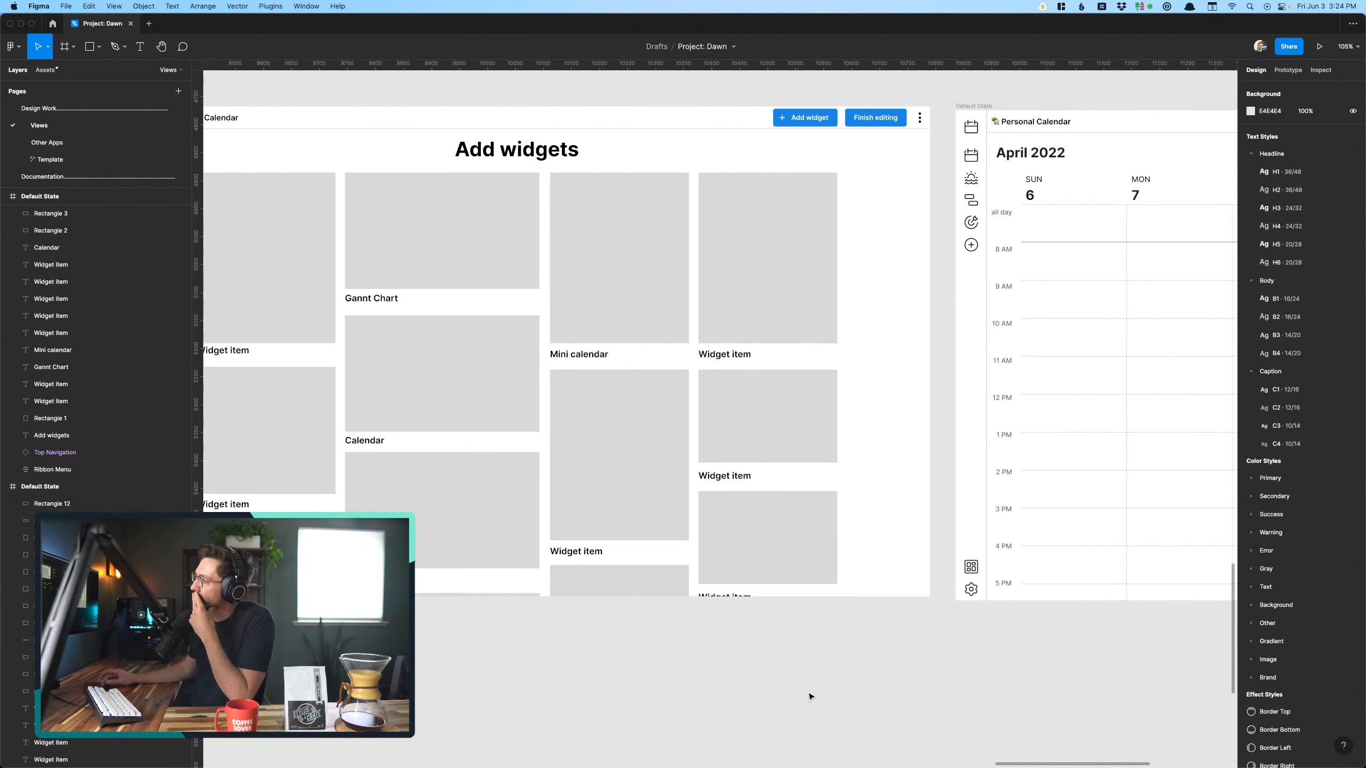
scroll(811, 696, "right", 10)
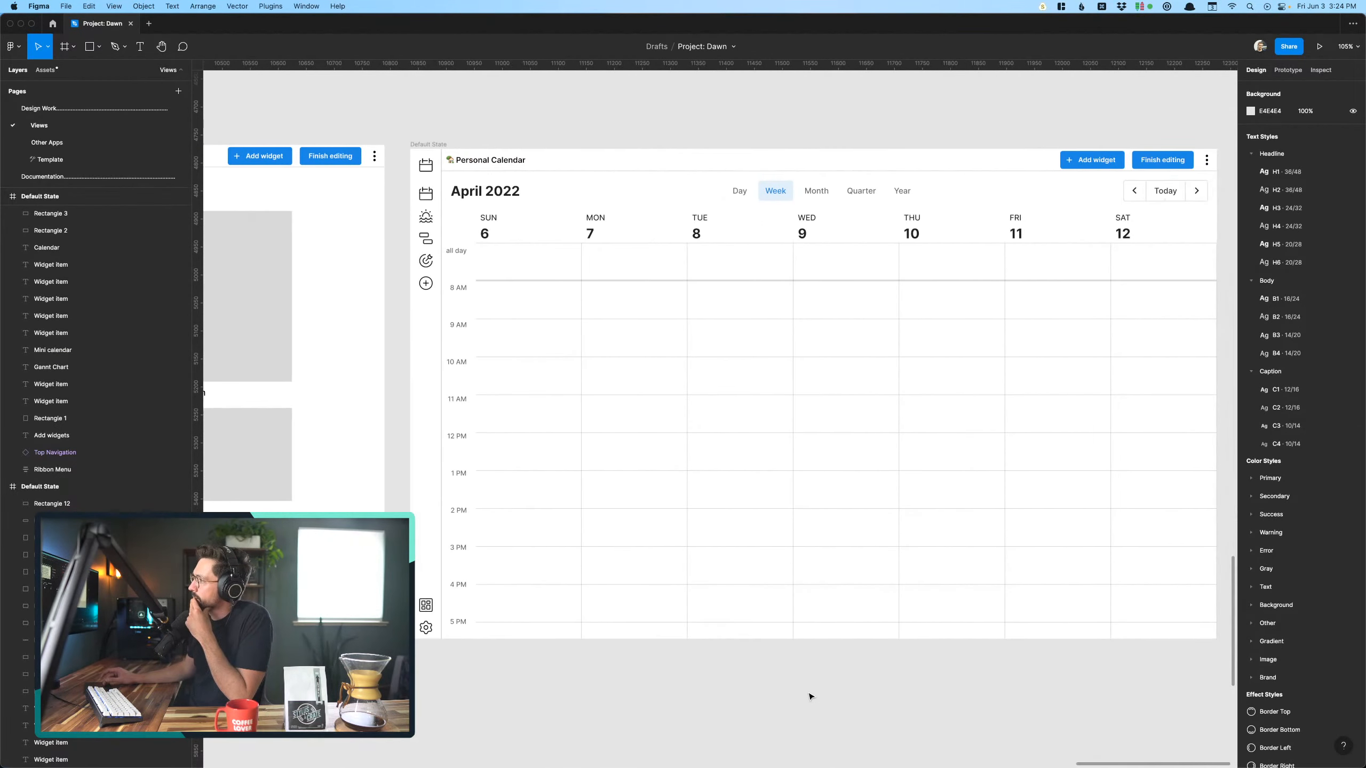
scroll(811, 696, "right", 3)
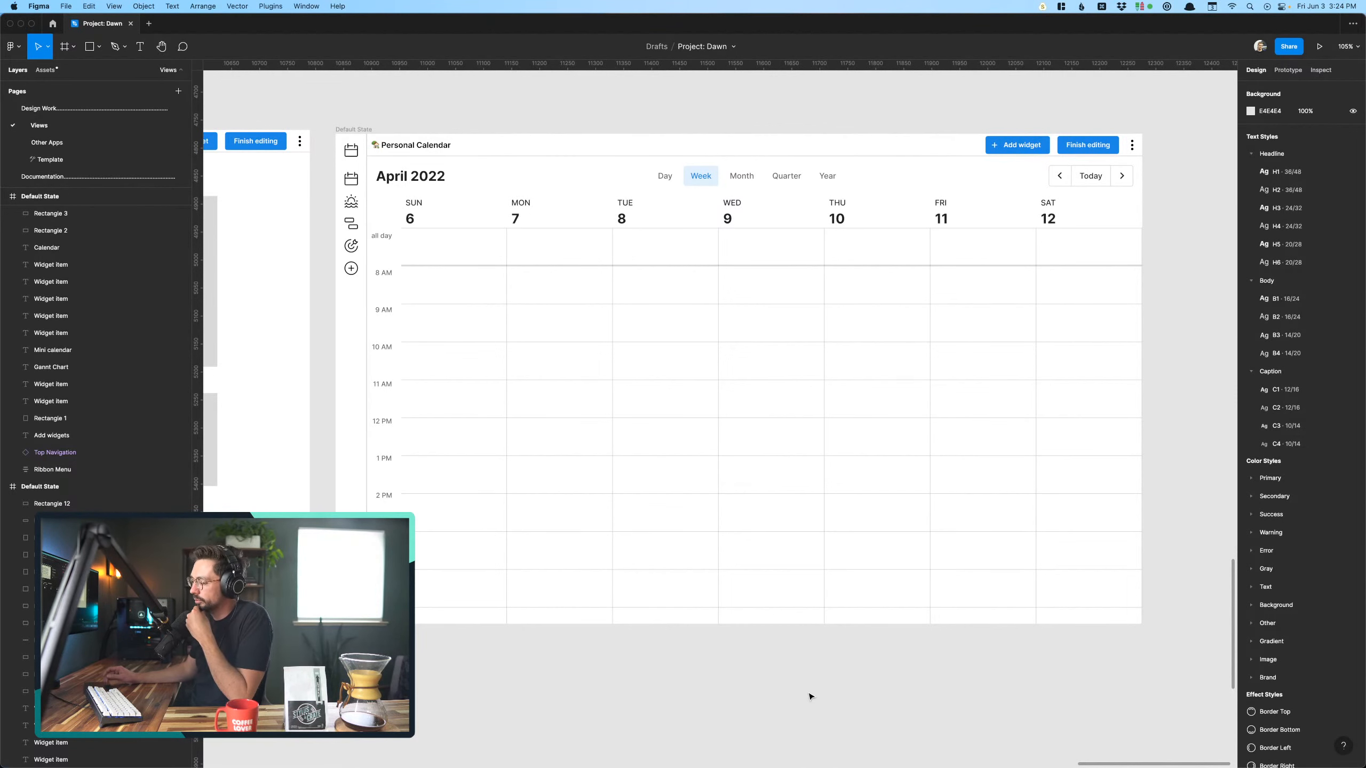
scroll(810, 697, "down", 5)
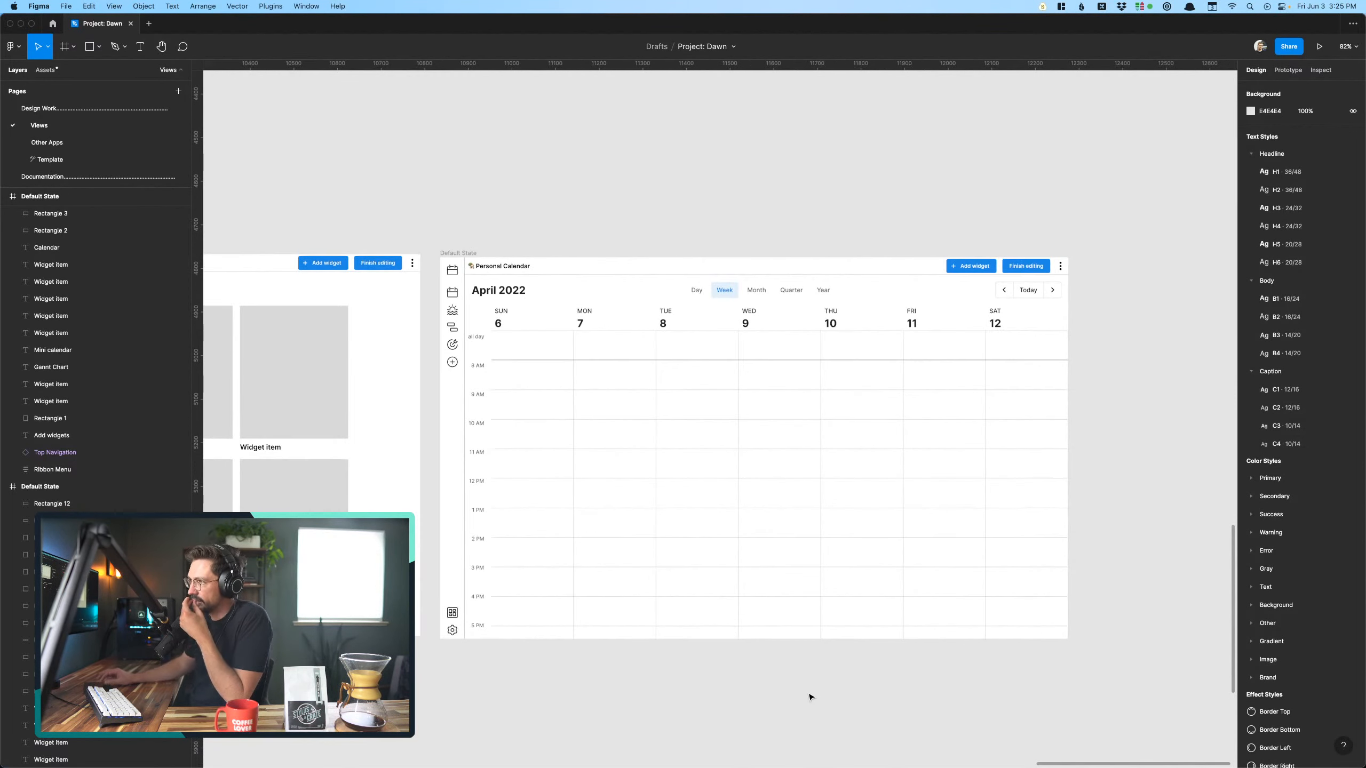
scroll(810, 697, "down", 3)
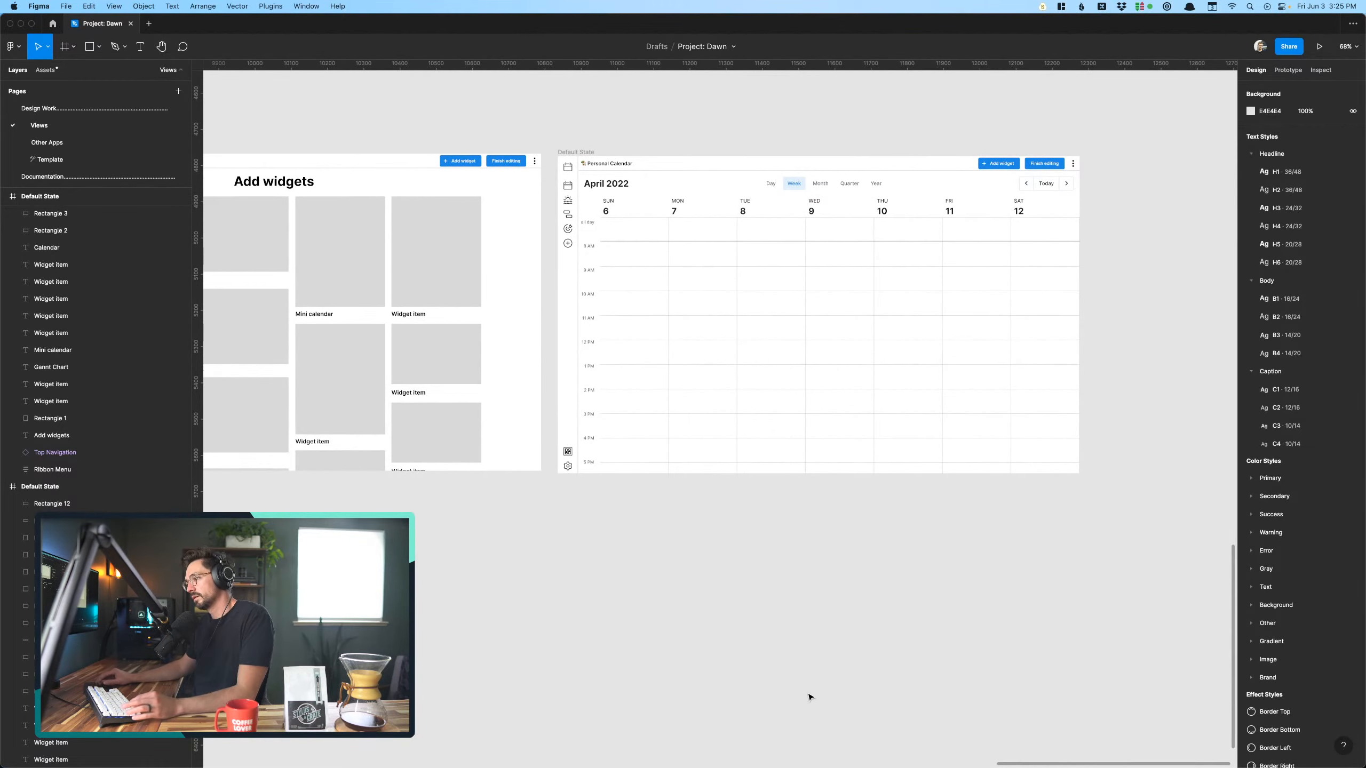
left_click(832, 235)
scroll(832, 235, "down", 3)
scroll(775, 296, "left", 10)
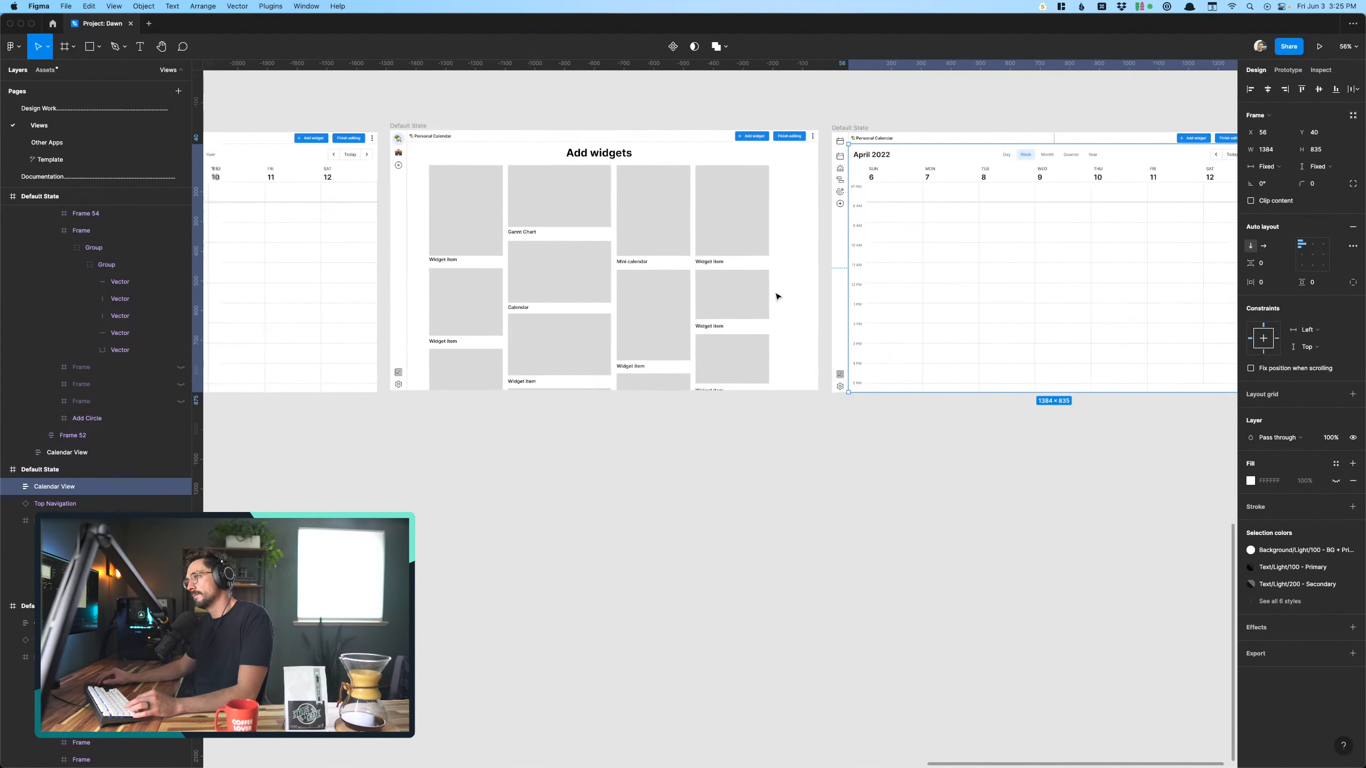
- Place a copy of the spare Mini Calendar widget below the last Personal Calendar screen
scroll(776, 296, "down", 3)
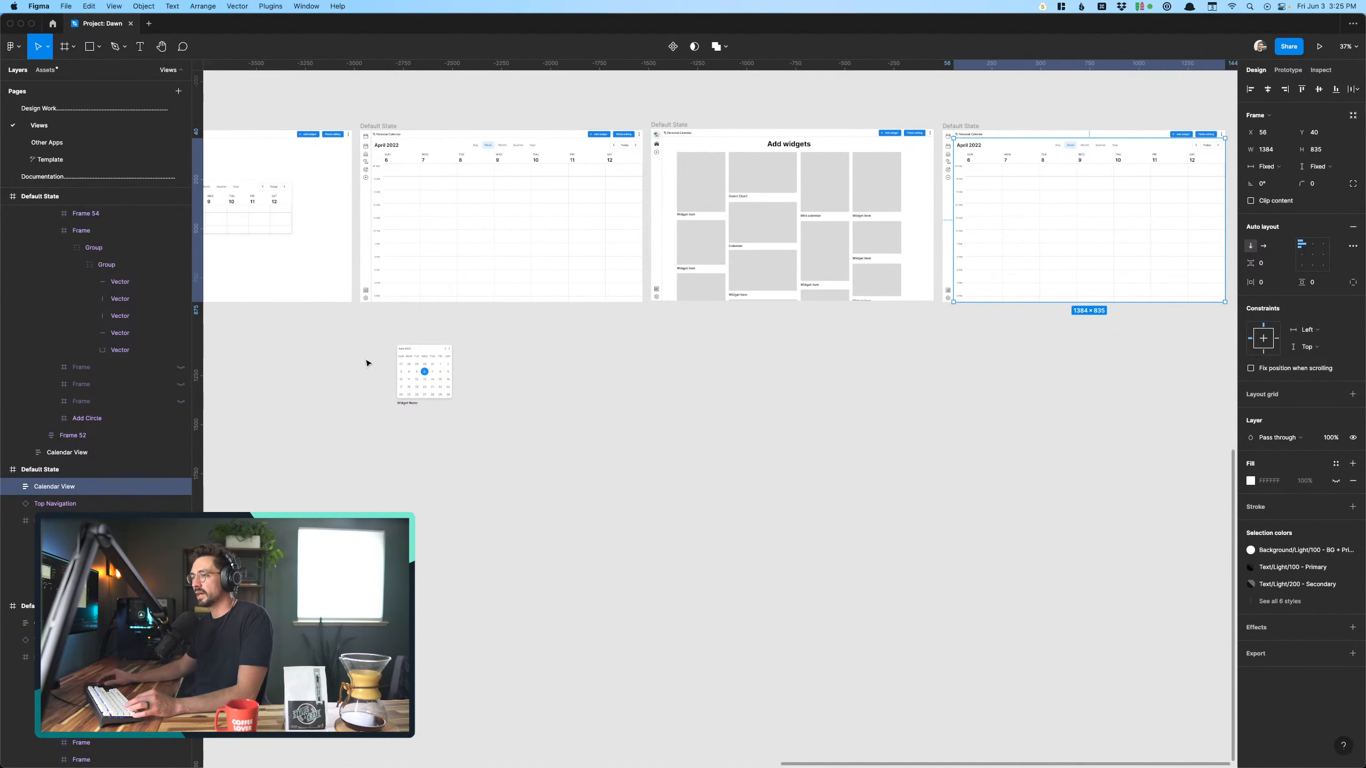
scroll(357, 358, "right", 3)
left_click_drag(344, 401, 957, 381)
left_click(1048, 428)
scroll(1049, 429, "up", 5)
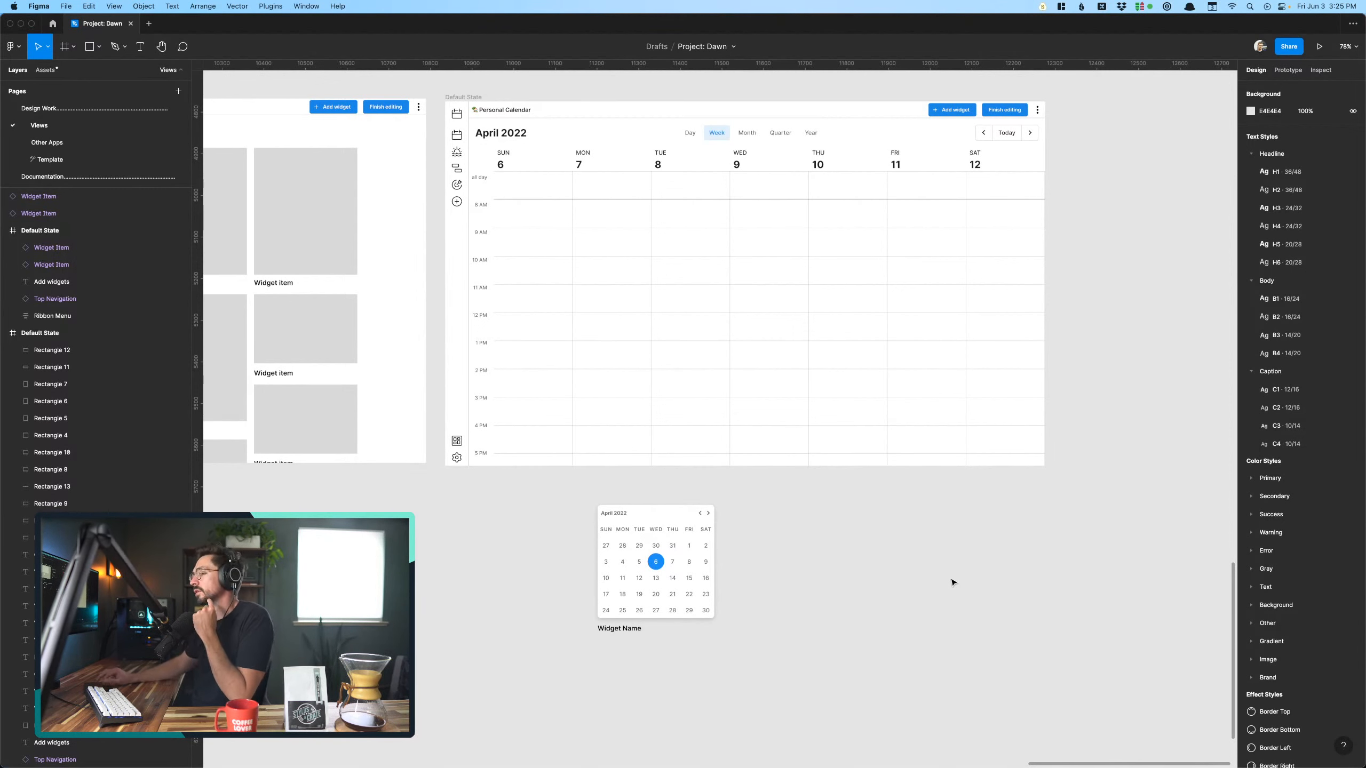
- Move the "Untitled" view templates image further left at the start of the flow and wrap it in a frame
scroll(866, 579, "up", 5)
left_click(605, 631)
scroll(605, 632, "left", 10)
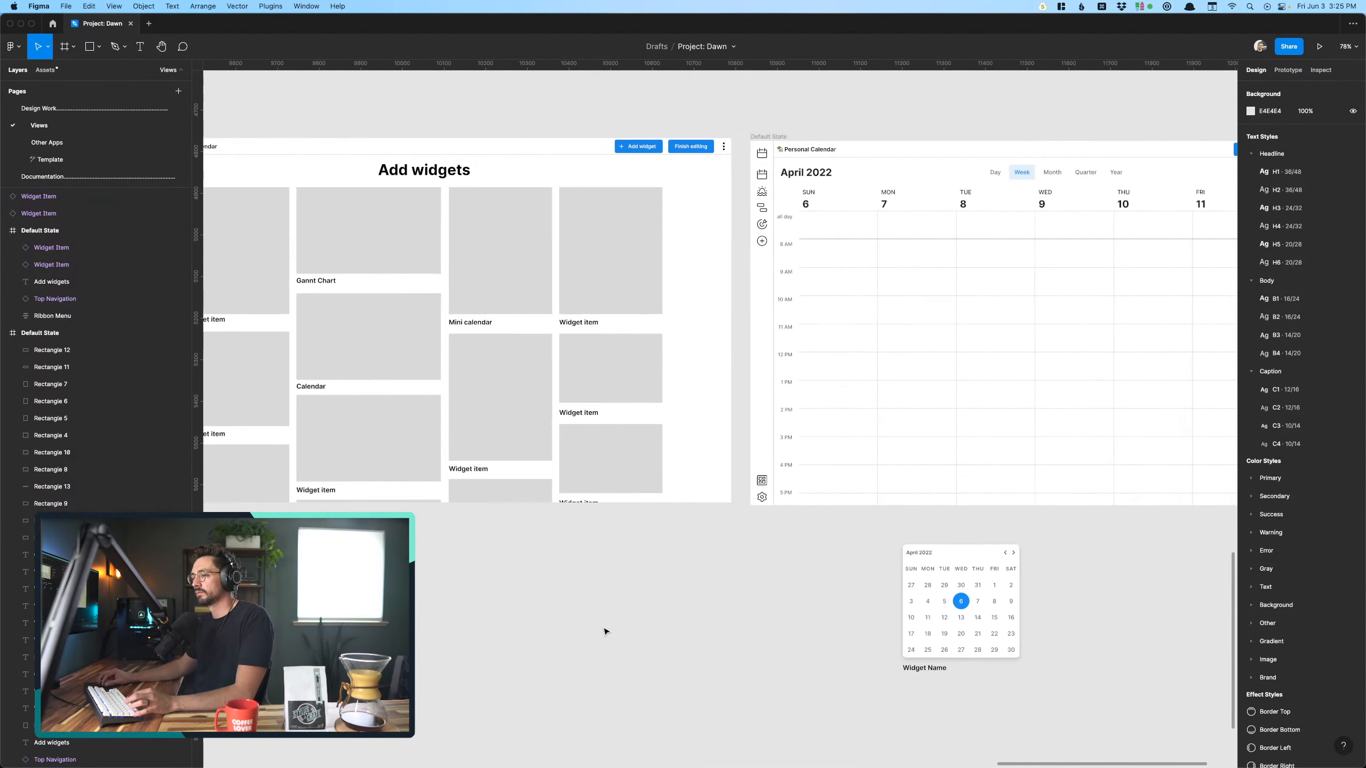
scroll(590, 637, "down", 5)
scroll(589, 638, "left", 20)
scroll(590, 638, "left", 20)
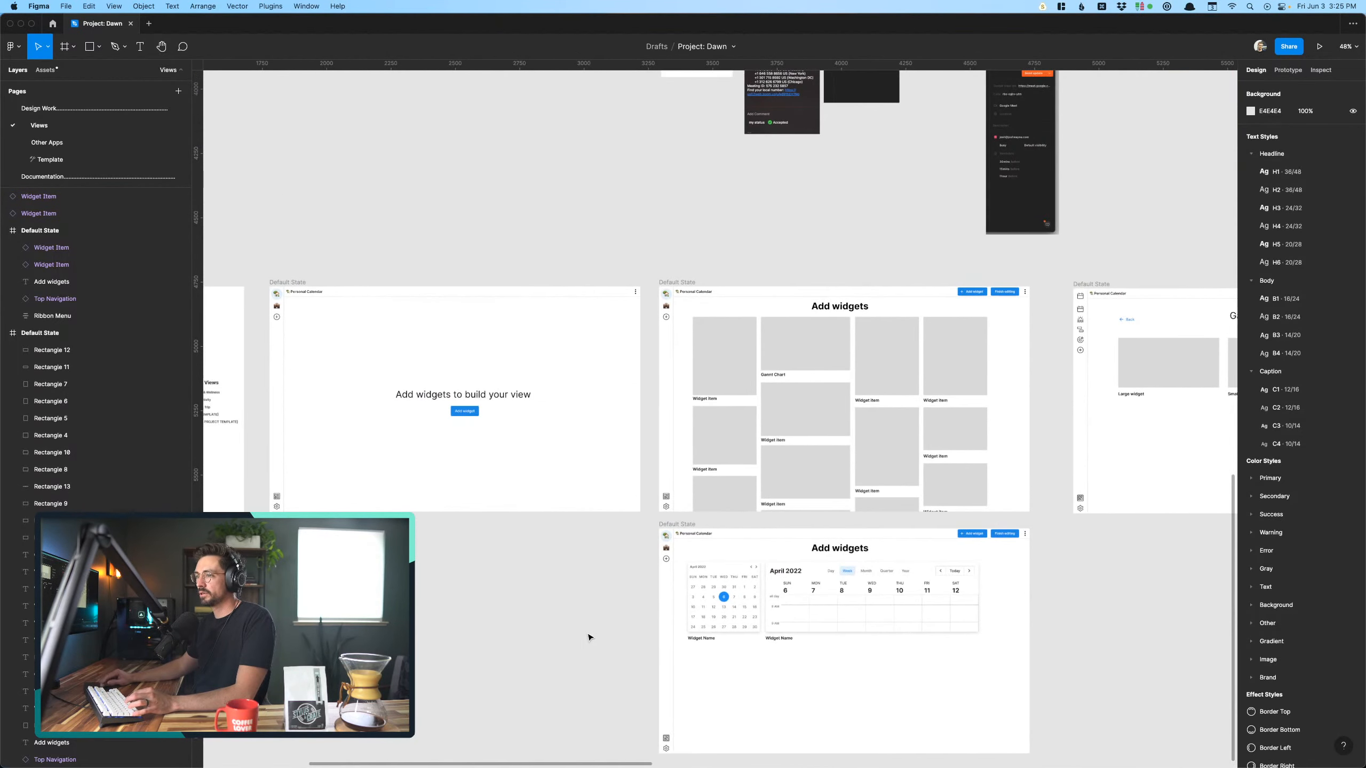
scroll(592, 633, "up", 5)
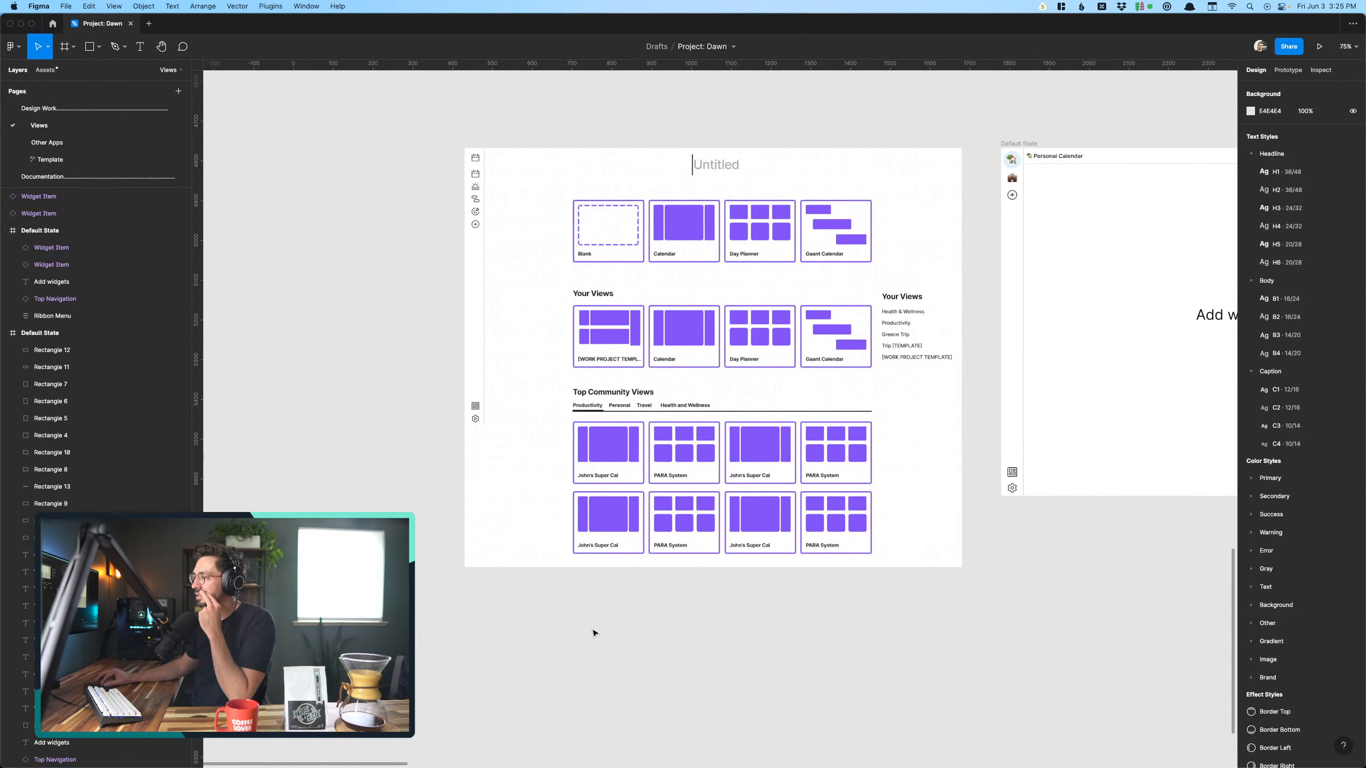
scroll(627, 423, "down", 10)
scroll(709, 421, "left", 1)
left_click_drag(718, 419, 557, 418)
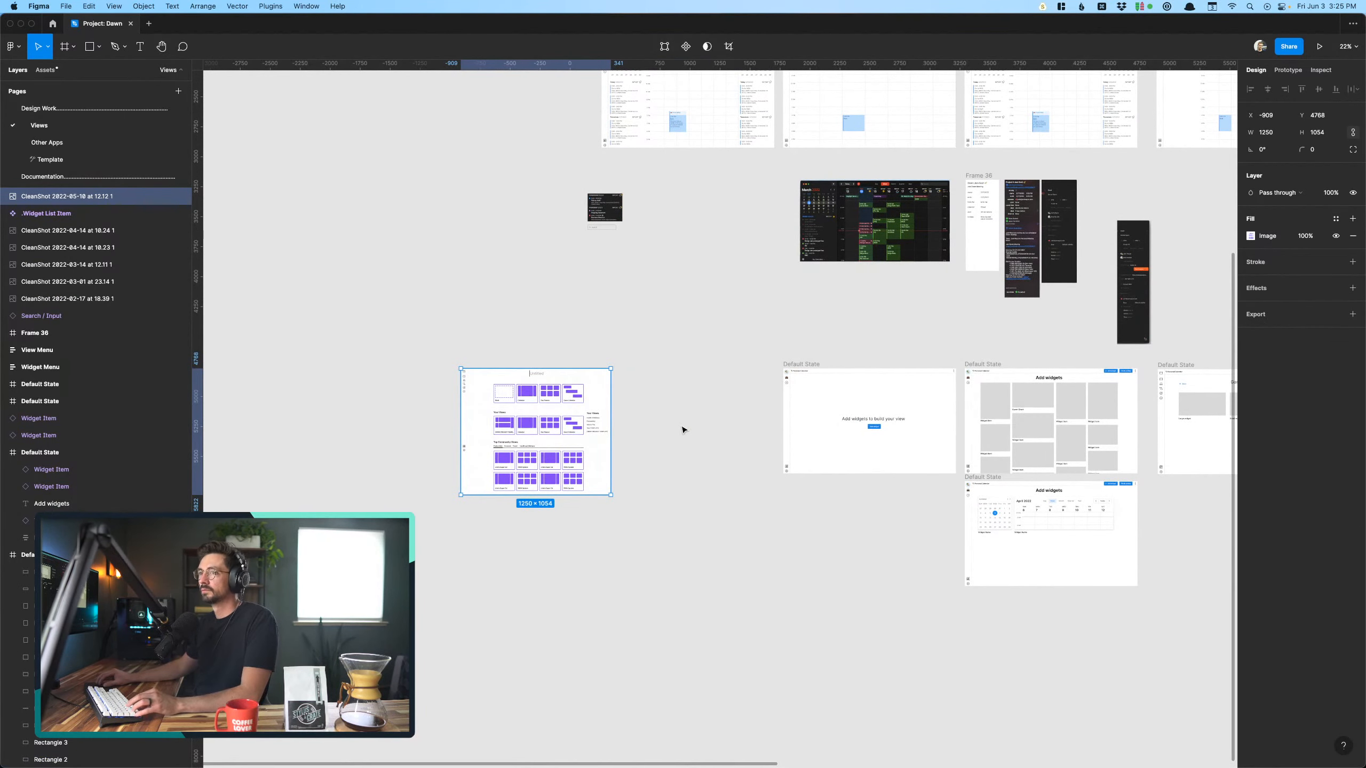
key("super+alt+g")
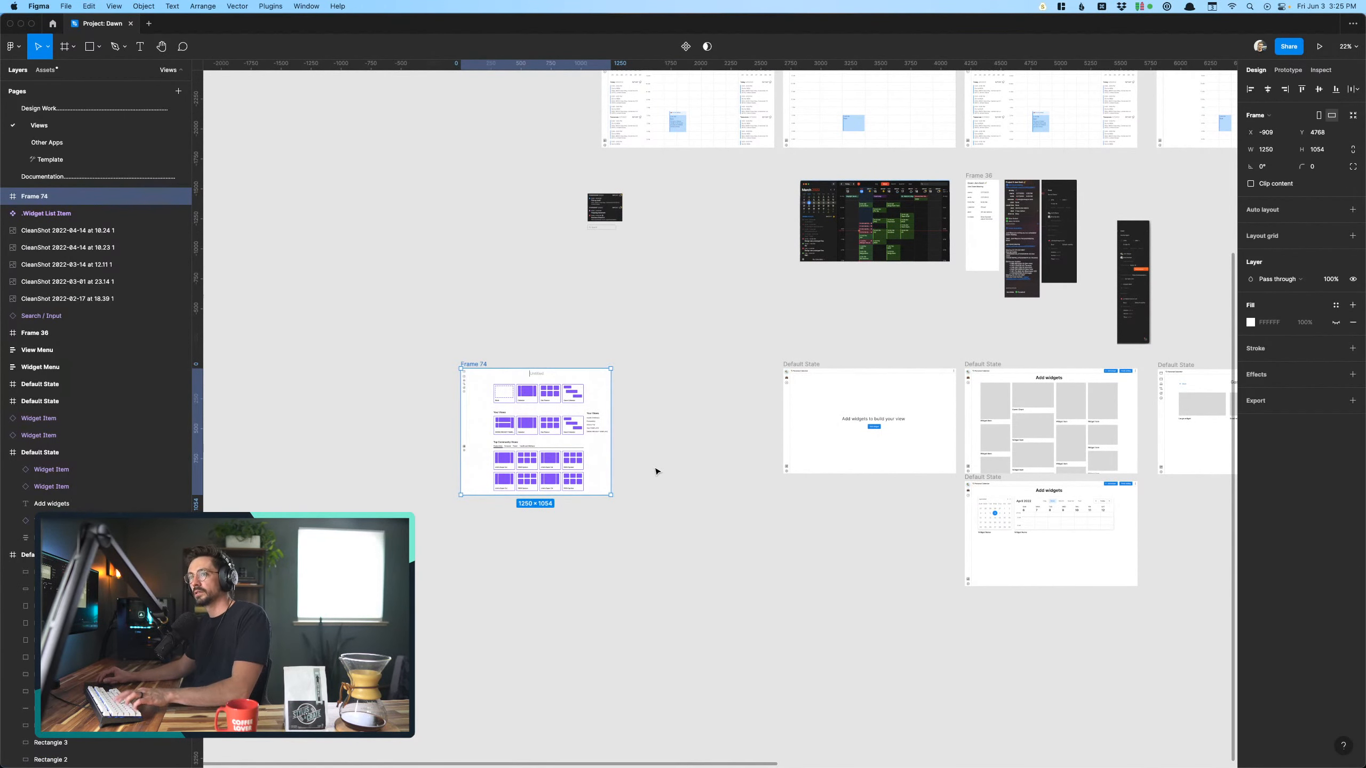
- Duplicate the framed "Untitled" templates image into the gap before the empty "Add widgets to build your view" screen
left_click_drag(518, 395, 679, 395)
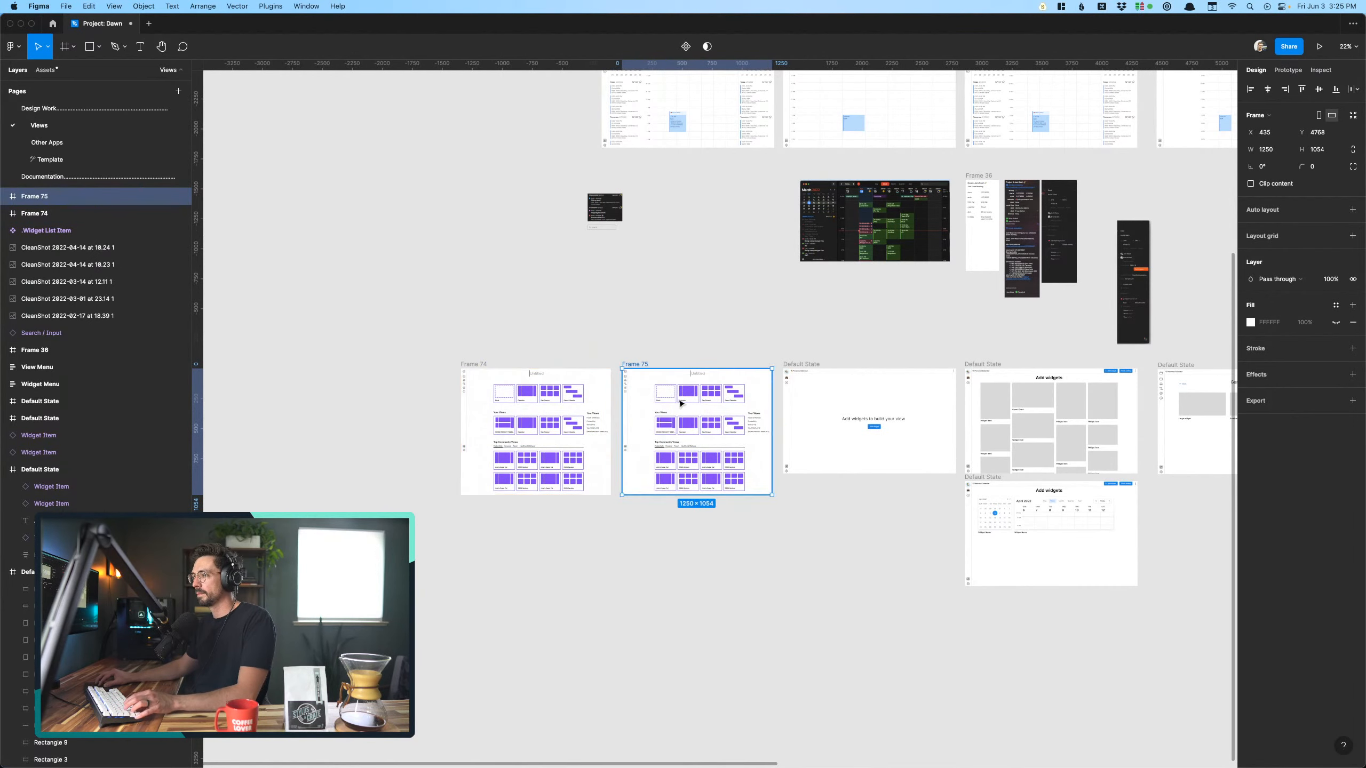
left_click(671, 319)
scroll(685, 440, "up", 8)
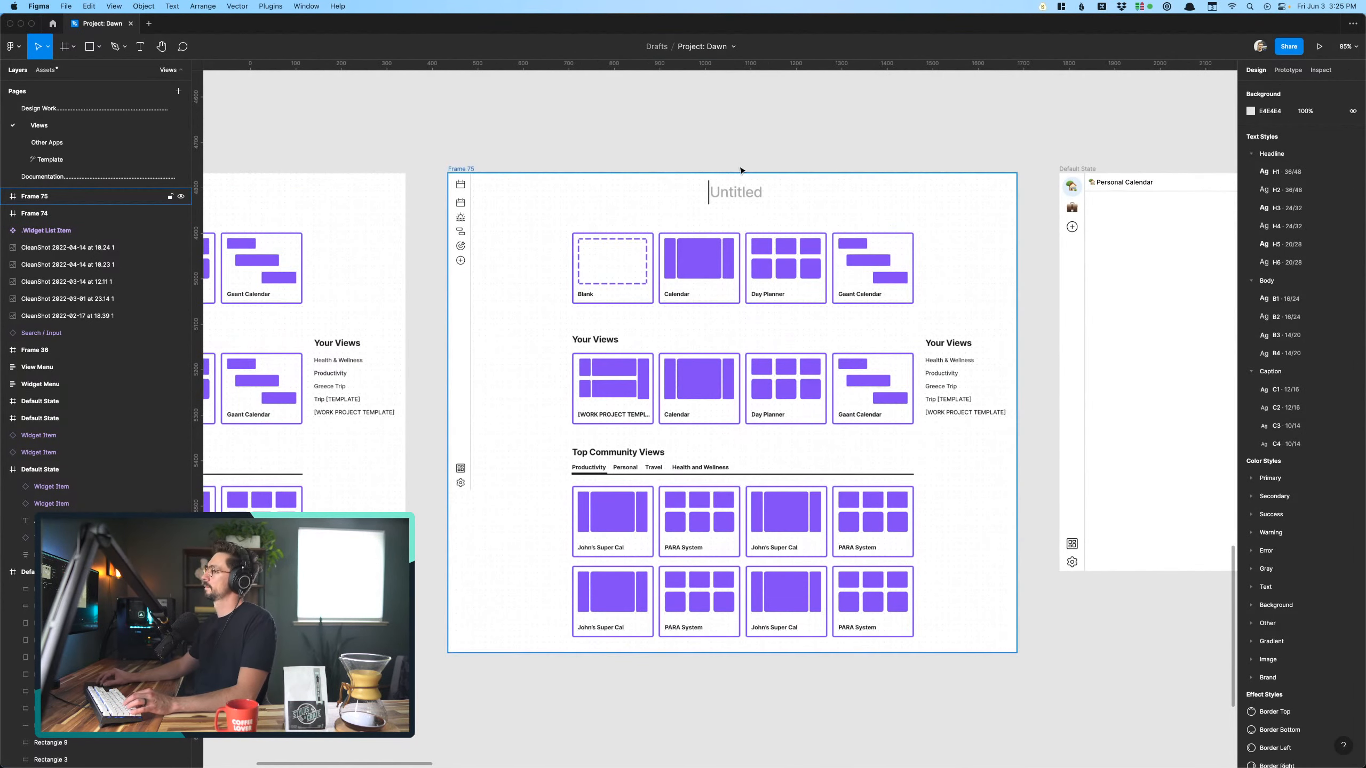
- Cover the "Untitled" title in the duplicated frame with a rectangle about 325 × 101 and fill it white (FFFFFF)
scroll(741, 170, "up", 4)
key("t")
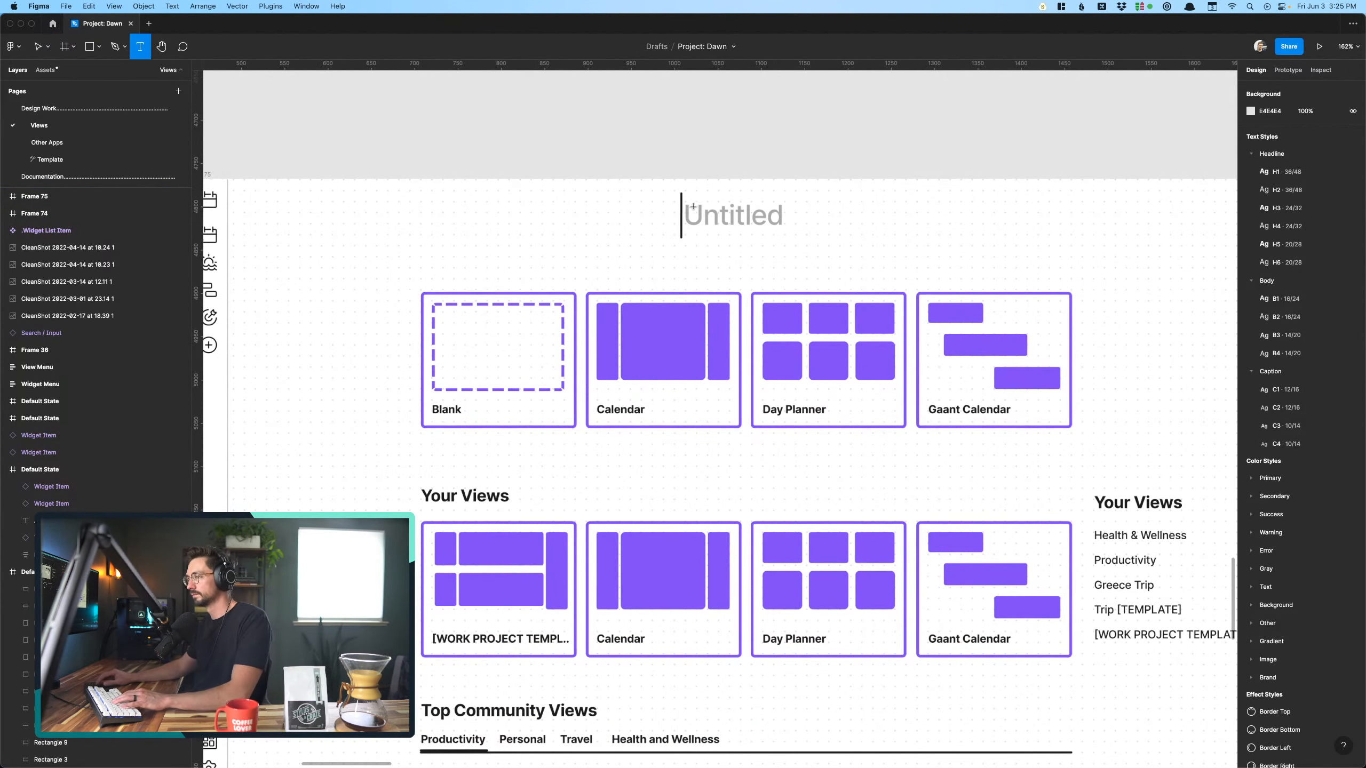
key("r")
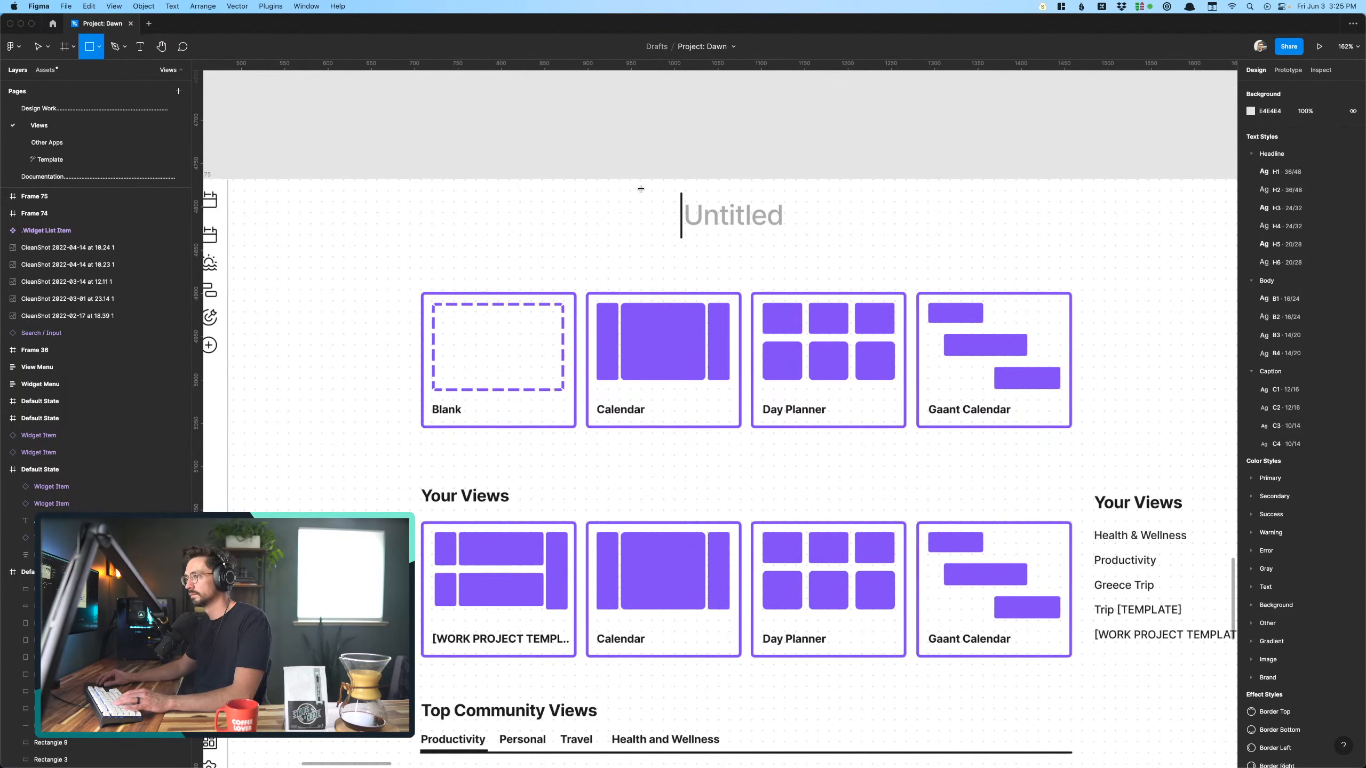
left_click_drag(626, 186, 905, 273)
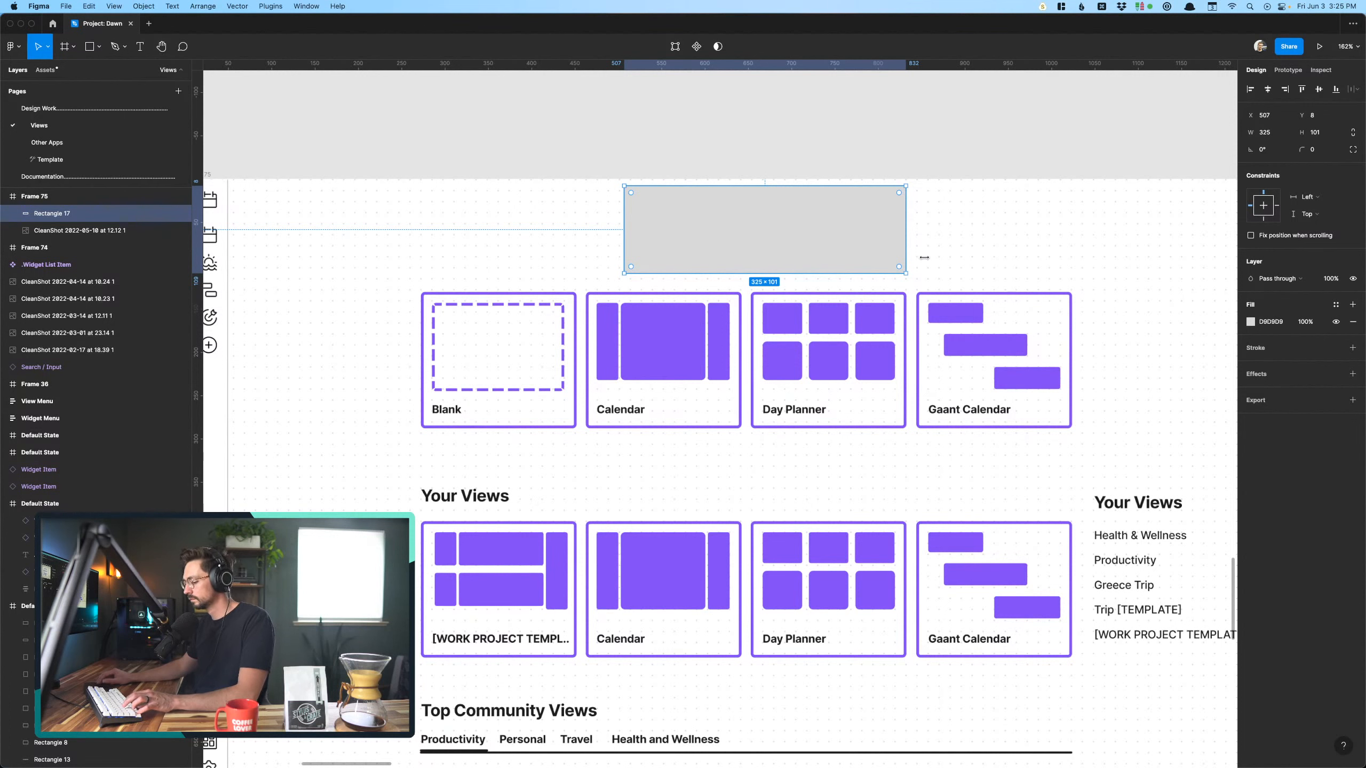
key("i")
left_click(966, 262)
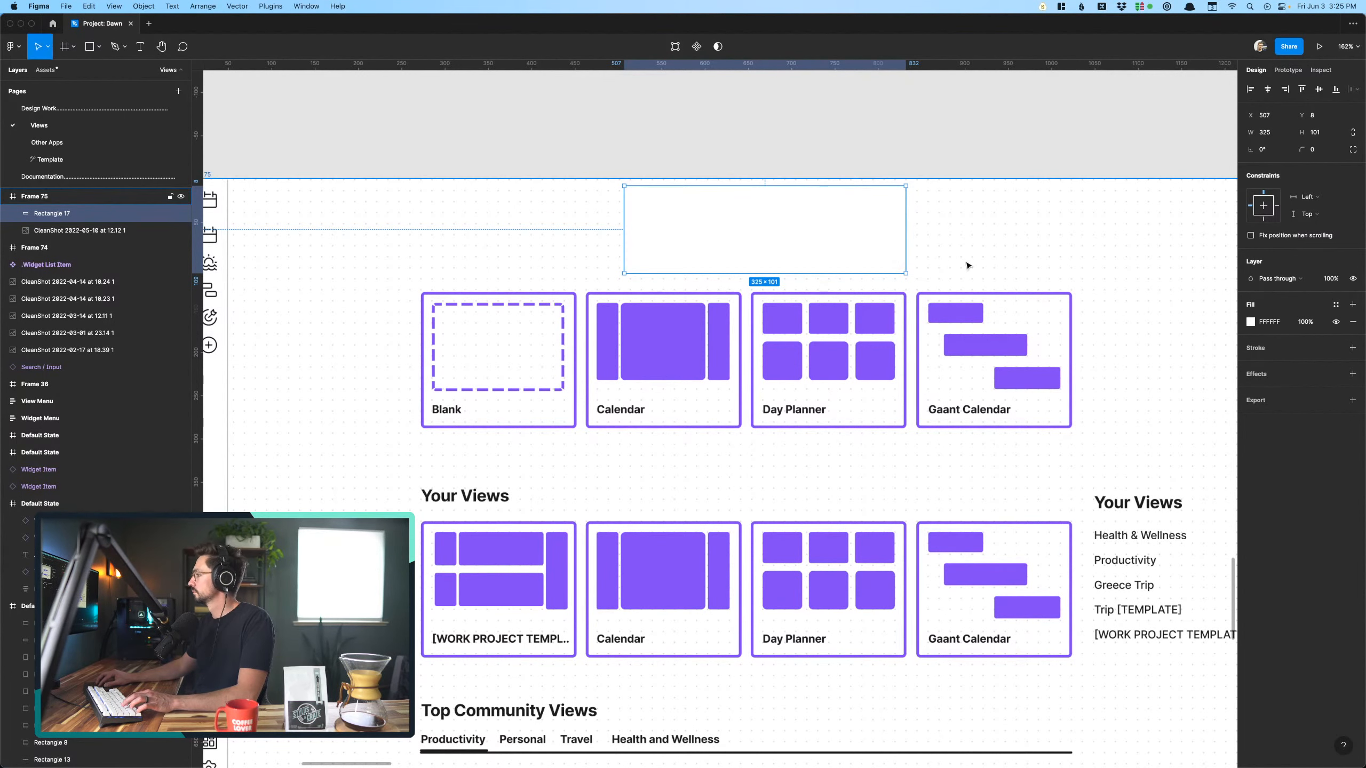
scroll(905, 198, "left", 1)
scroll(905, 198, "up", 1)
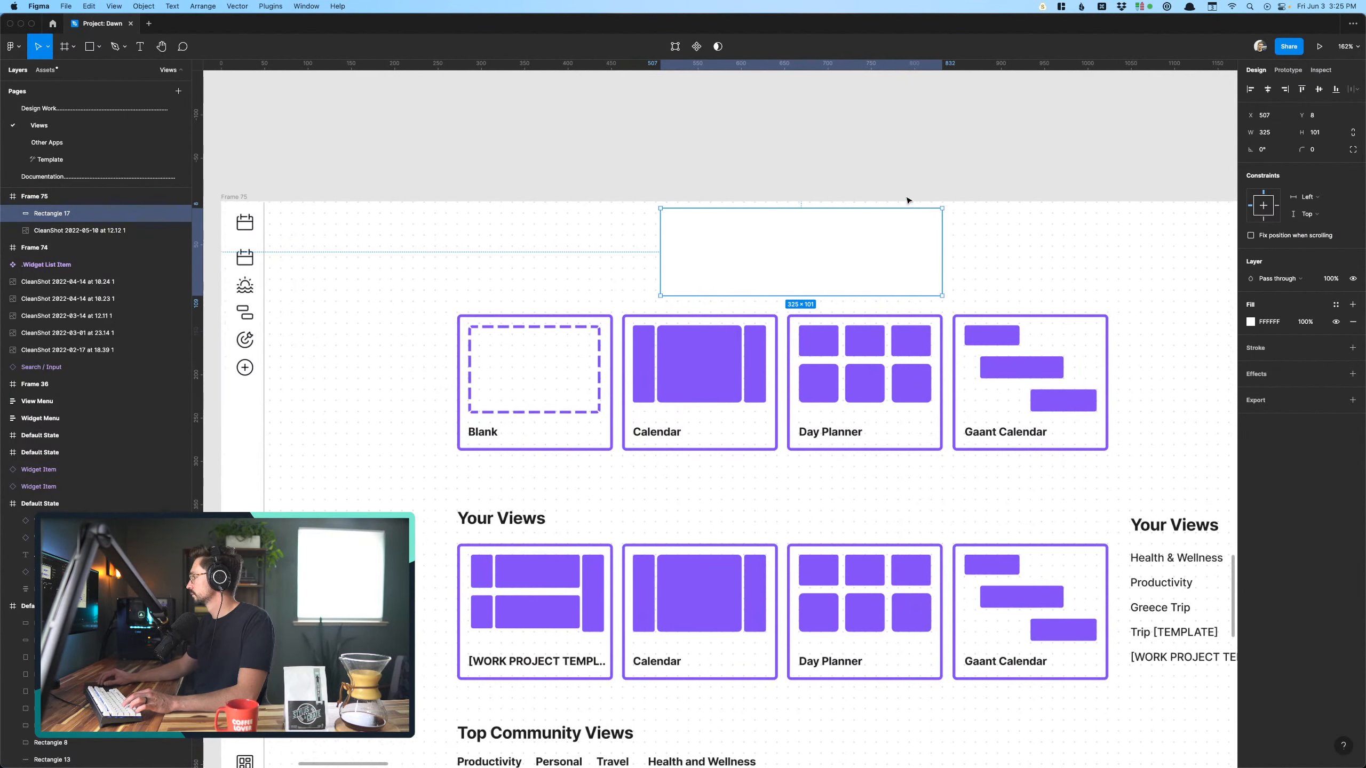
left_click(893, 180)
left_click(831, 243)
left_click(809, 178)
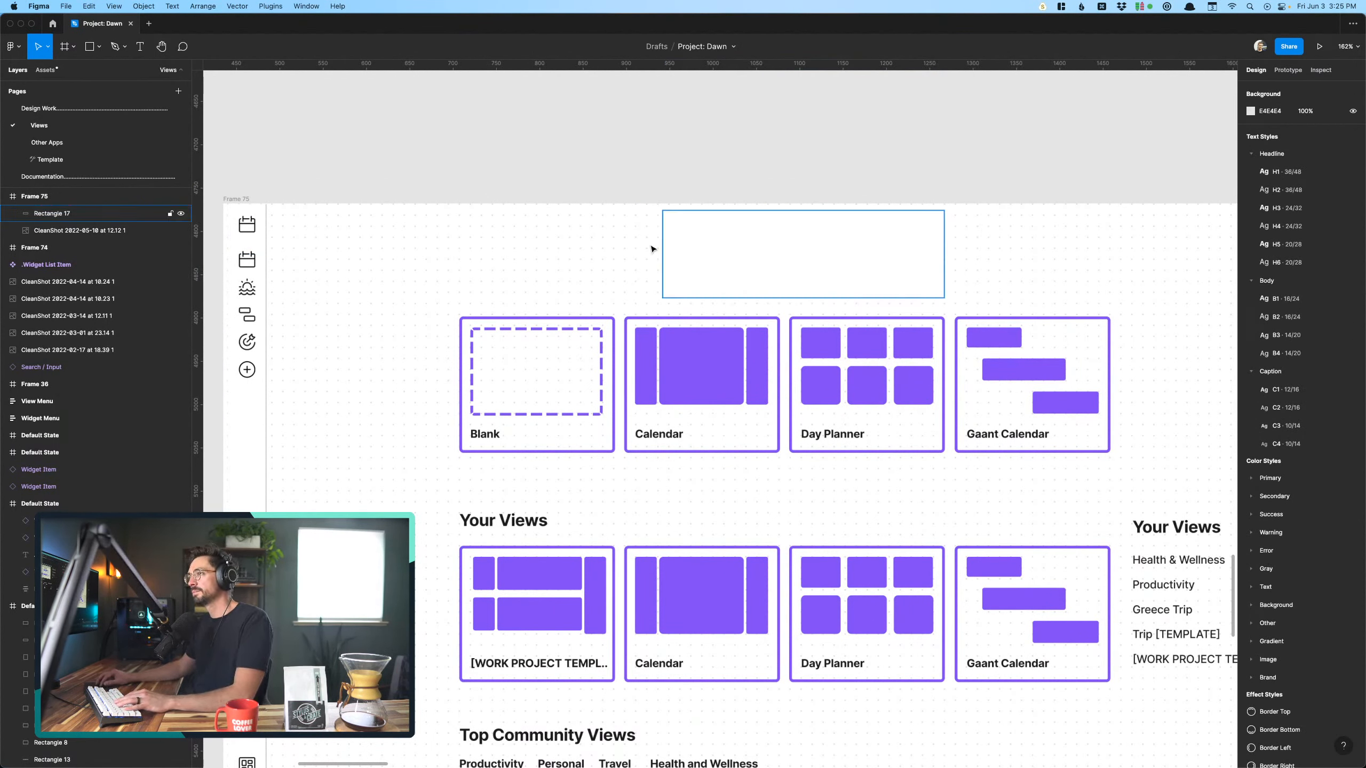
left_click(686, 271)
left_click(701, 182)
key("t")
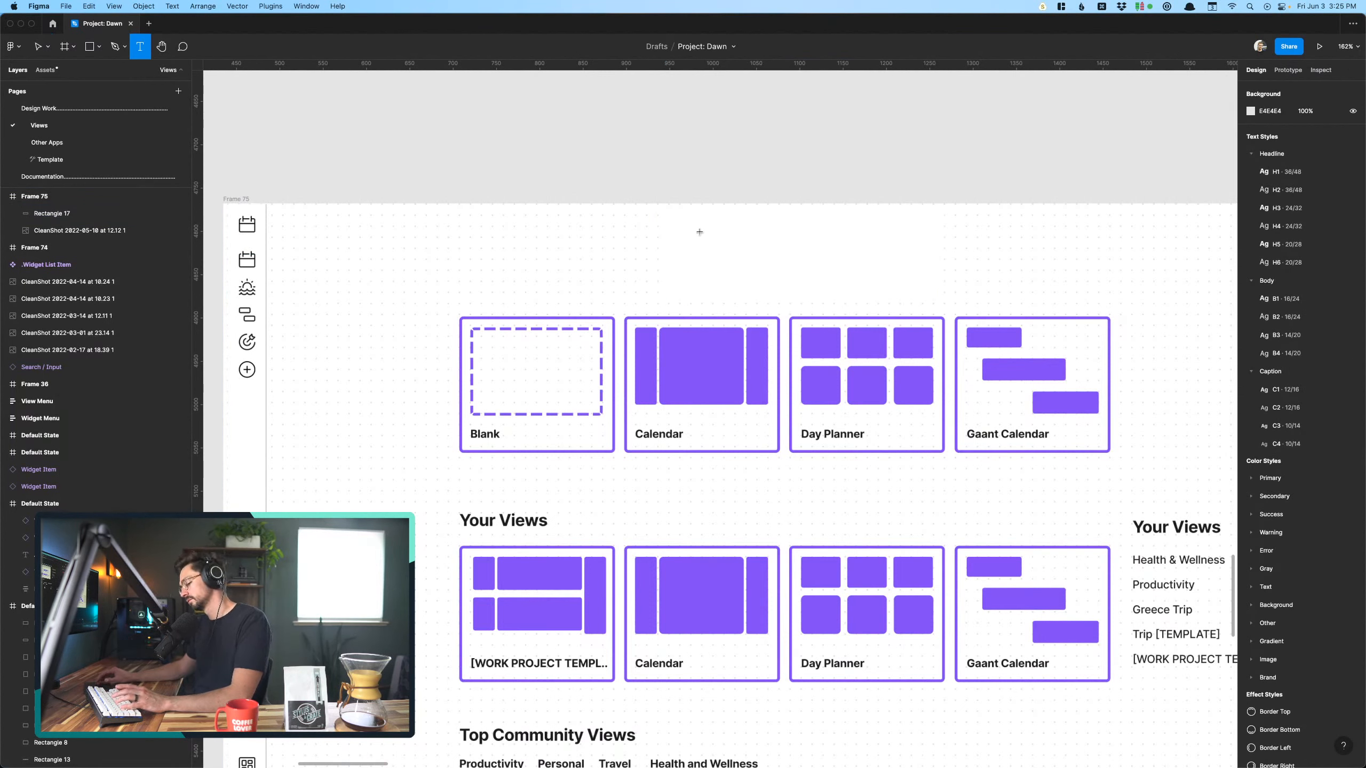
left_click(699, 240)
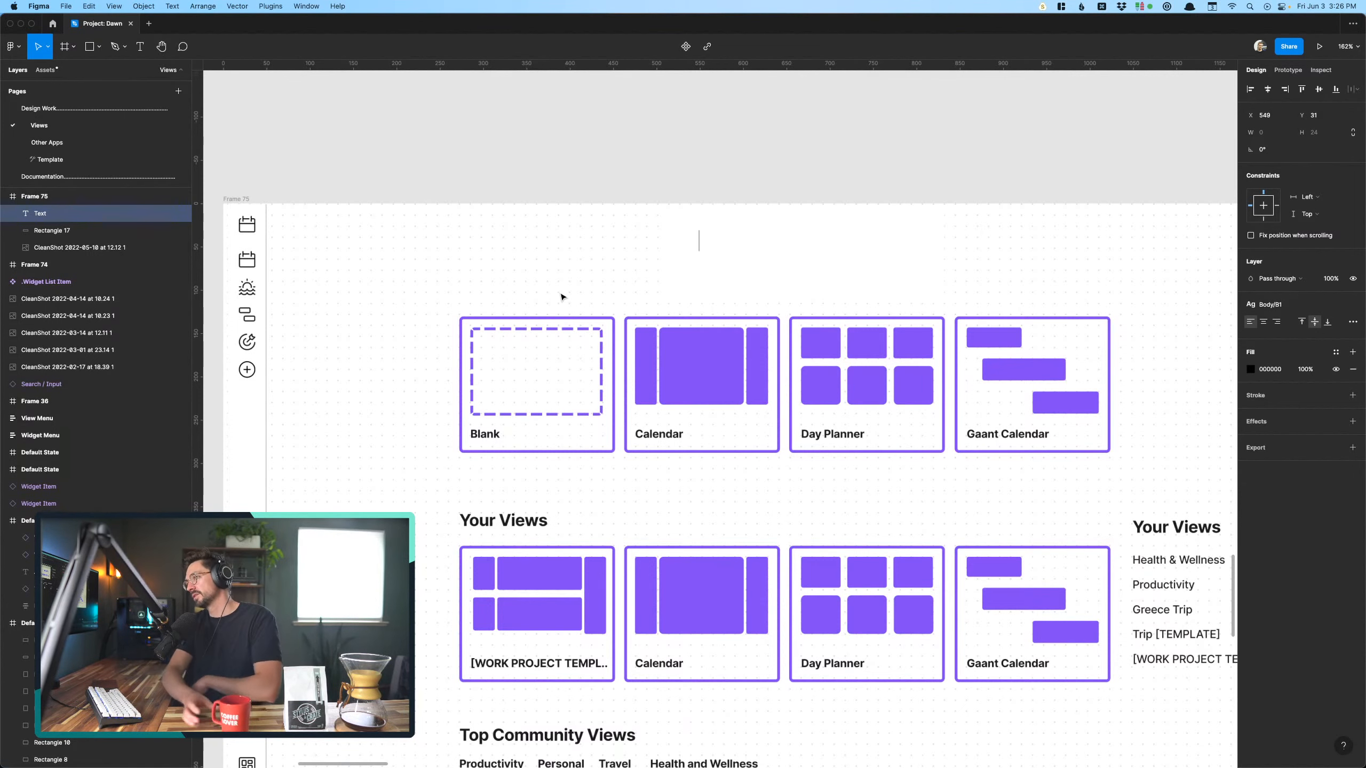
- Copy the "Personal Calendar" title with its house emoji from the empty widgets screen onto the white rectangle in the duplicated templates frame
scroll(562, 297, "down", 4)
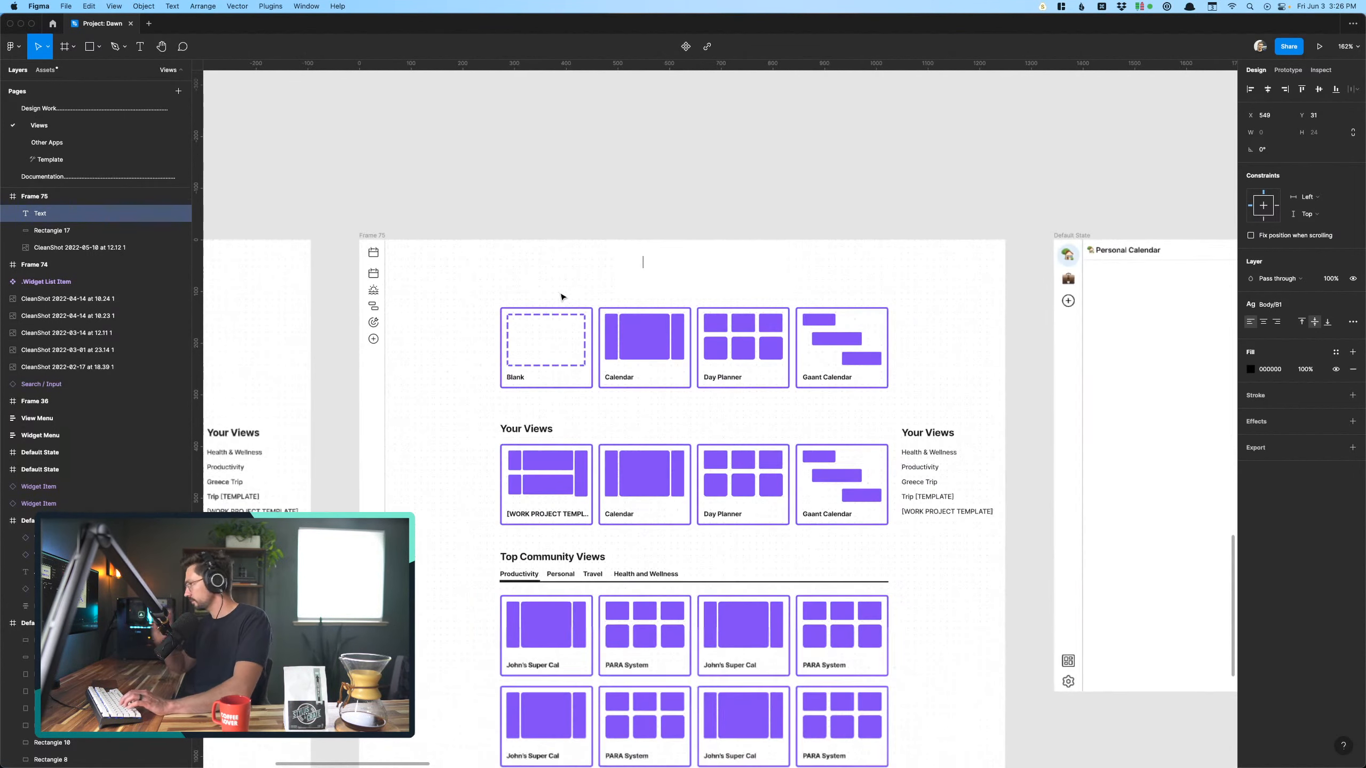
scroll(563, 297, "right", 5)
scroll(796, 255, "up", 5)
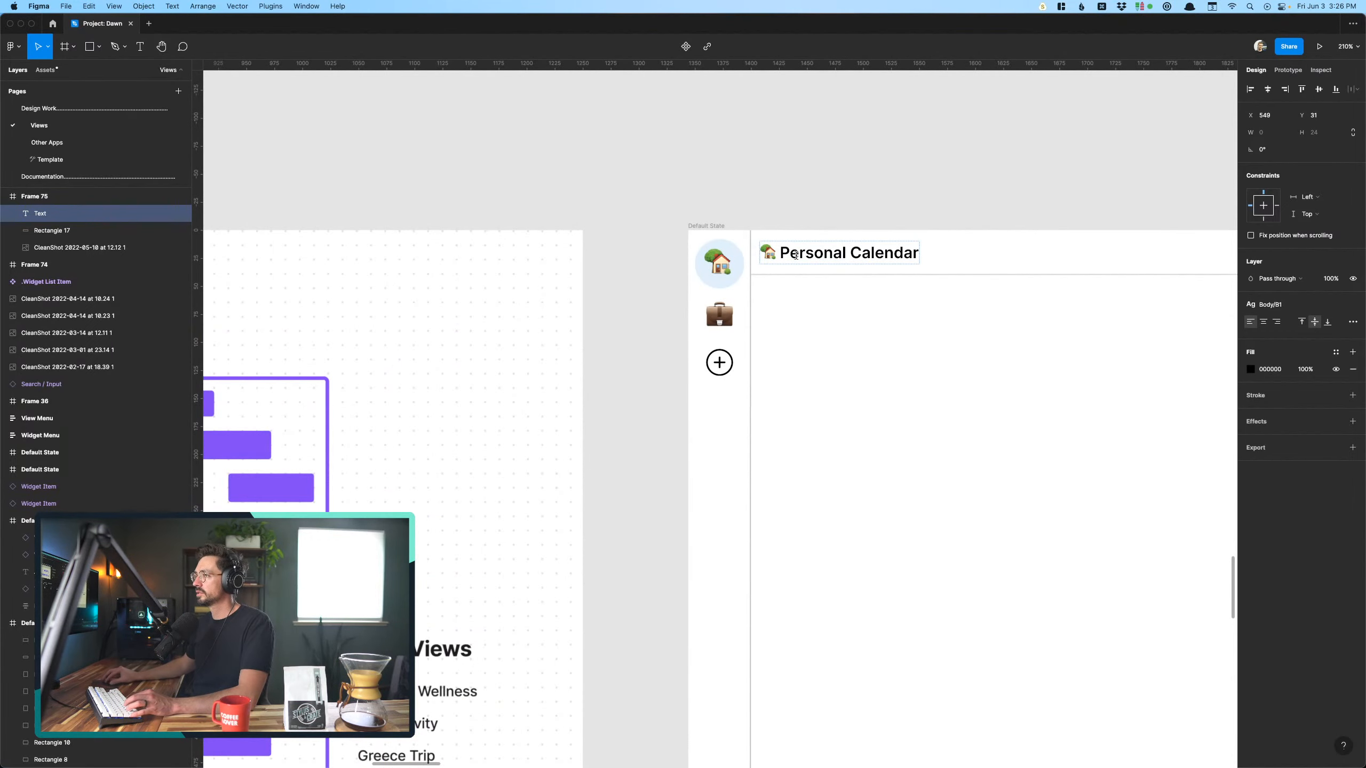
double_click(796, 255)
key("super+c")
key("Escape")
scroll(624, 145, "left", 10)
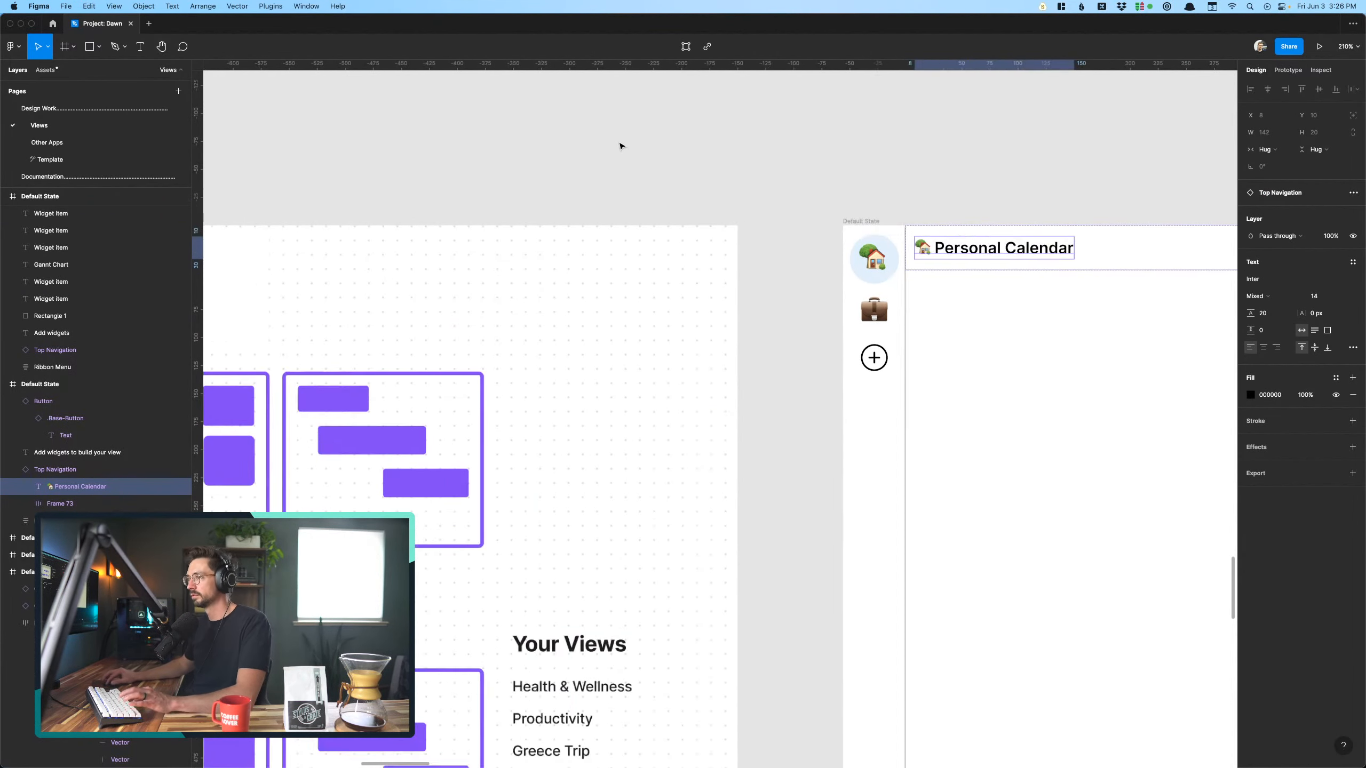
left_click(439, 287)
key("t")
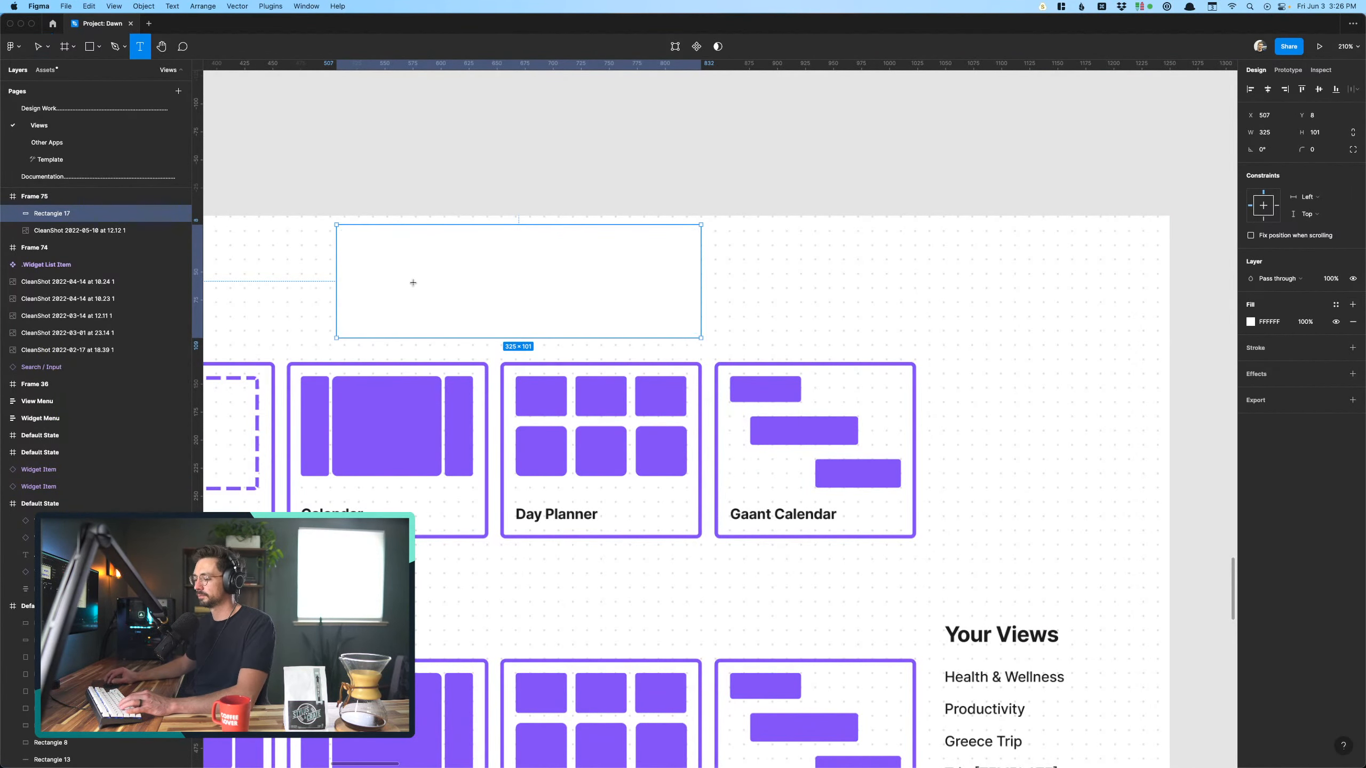
left_click(406, 269)
key("super+v")
key("Escape")
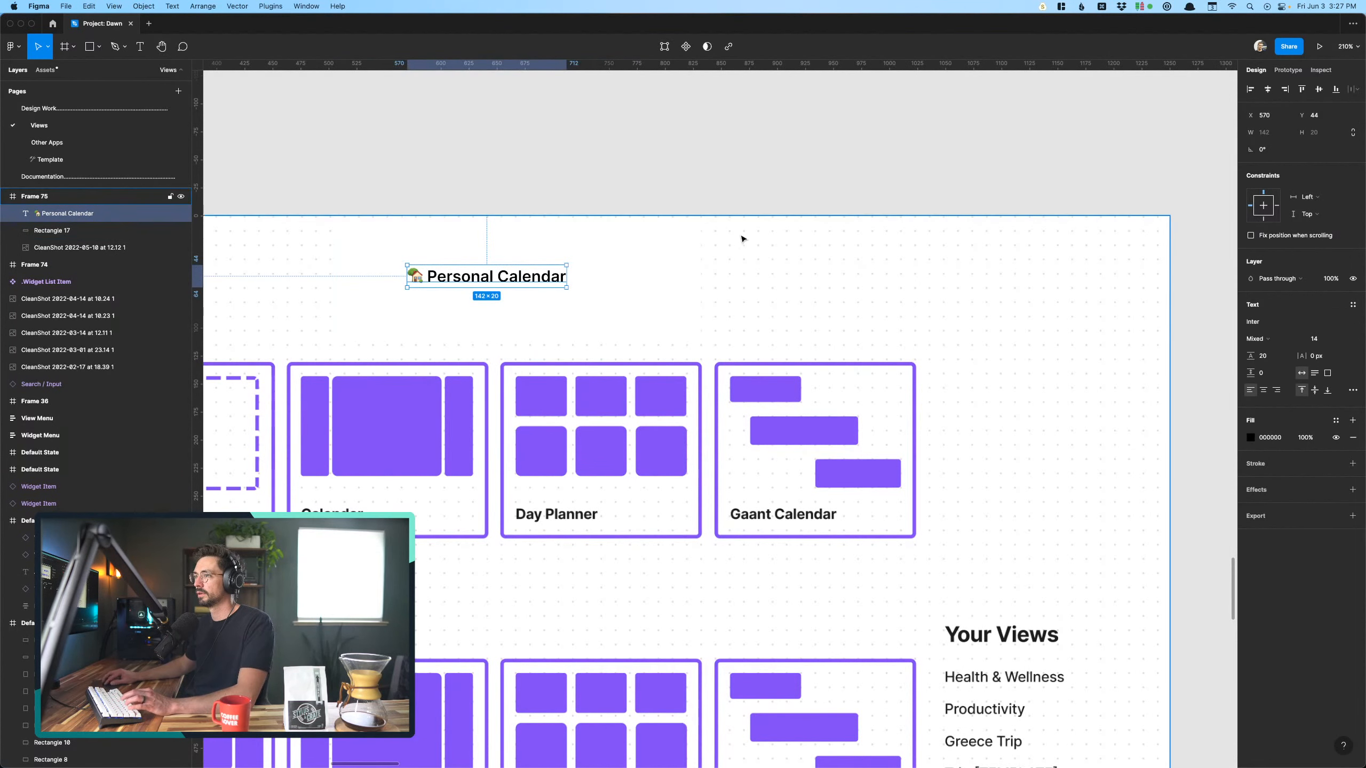
- Set the font size of the pasted "Personal Calendar" title to 22
left_click(1322, 339)
type("20")
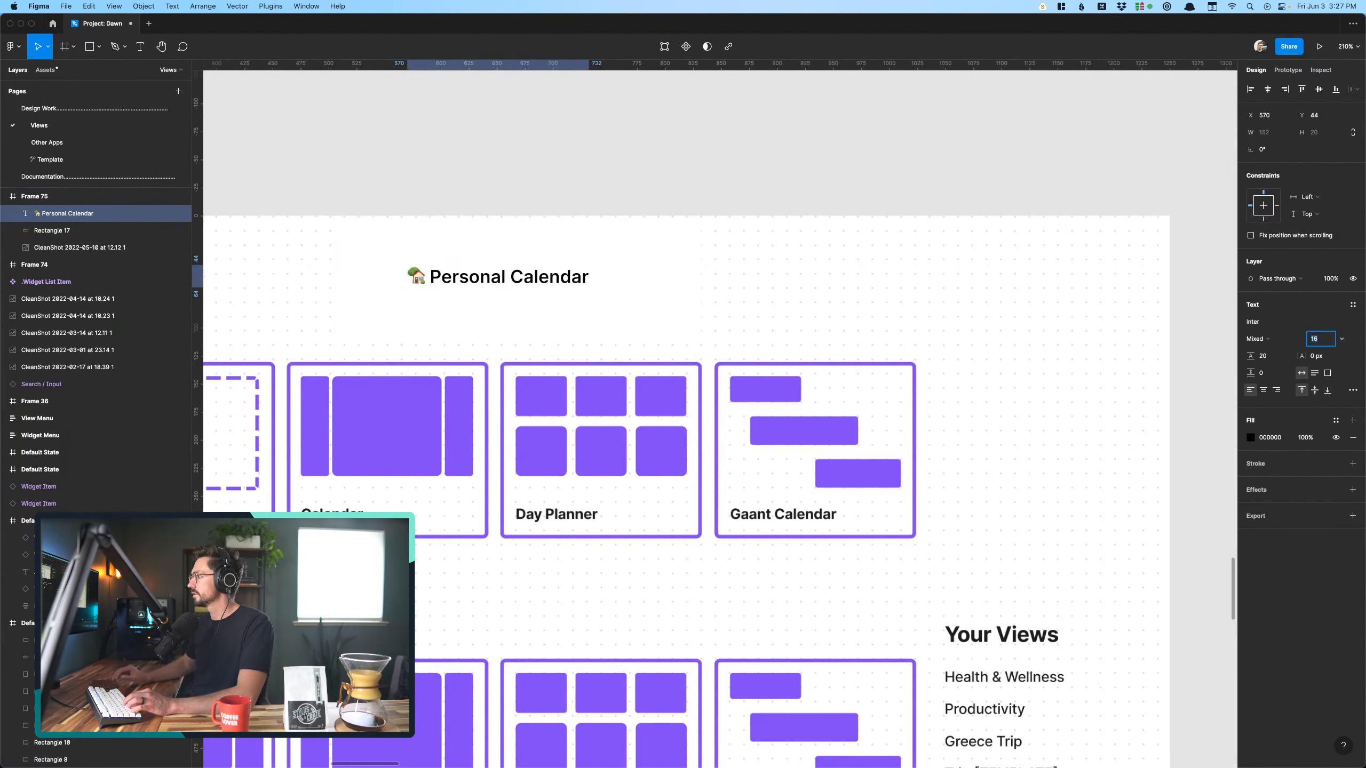
key("Up")
key("Up")
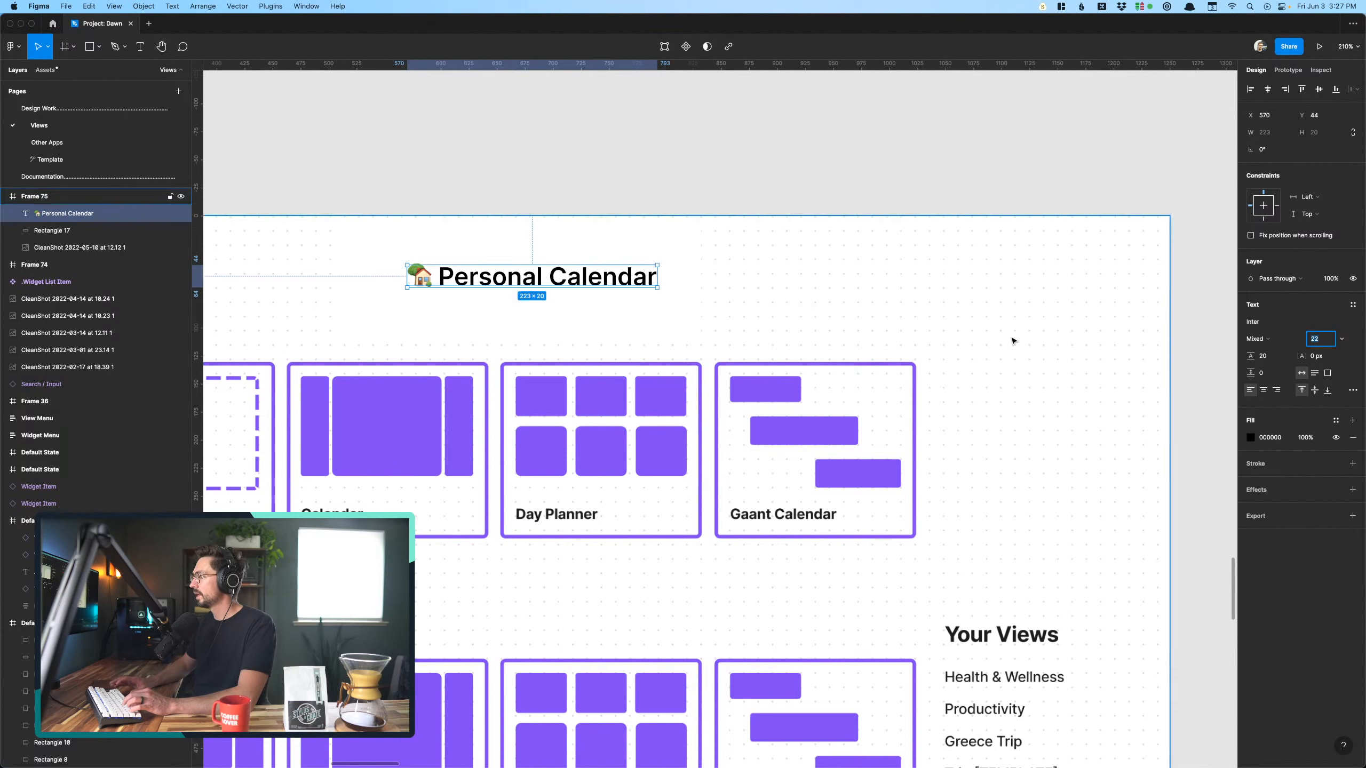
left_click(711, 102)
- Review the Personal Calendar templates screen, from its new title down to the template and community view cards
scroll(711, 102, "left", 5)
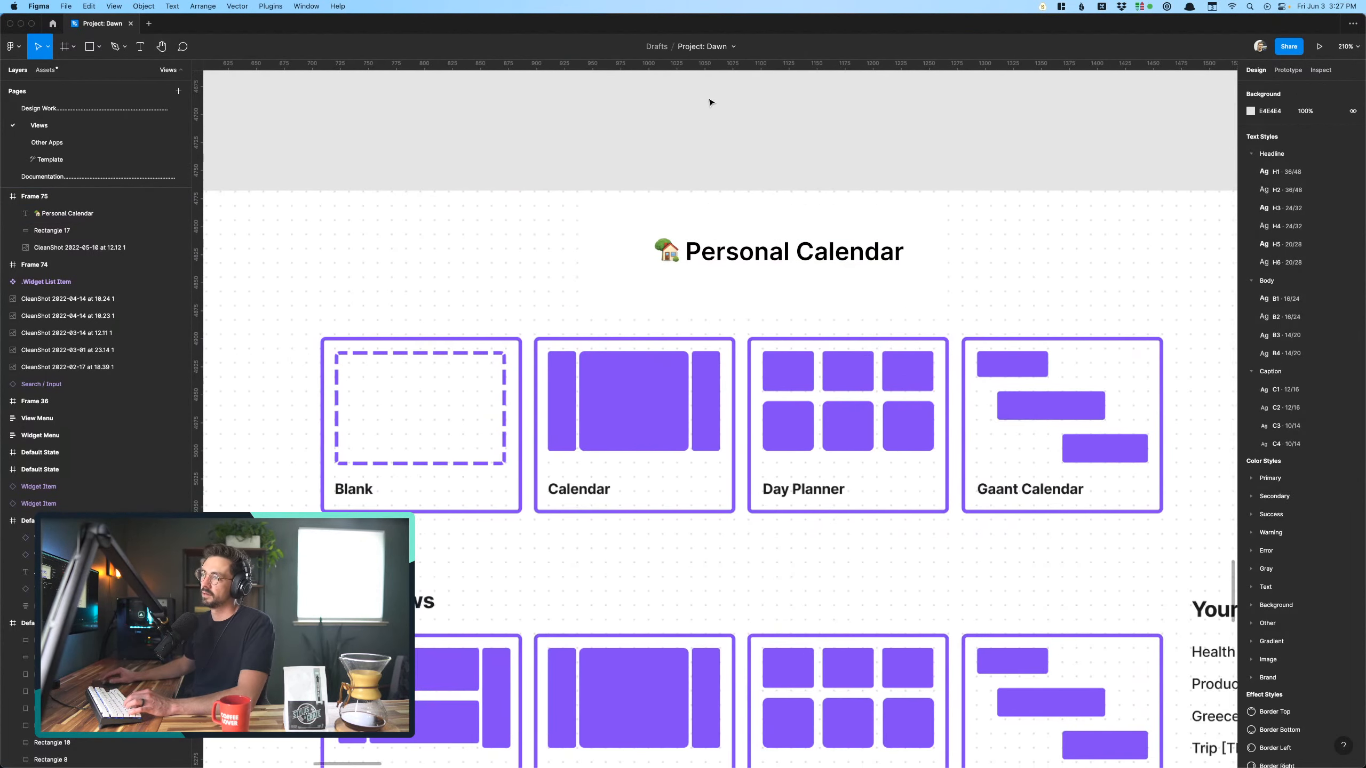
scroll(665, 148, "down", 5)
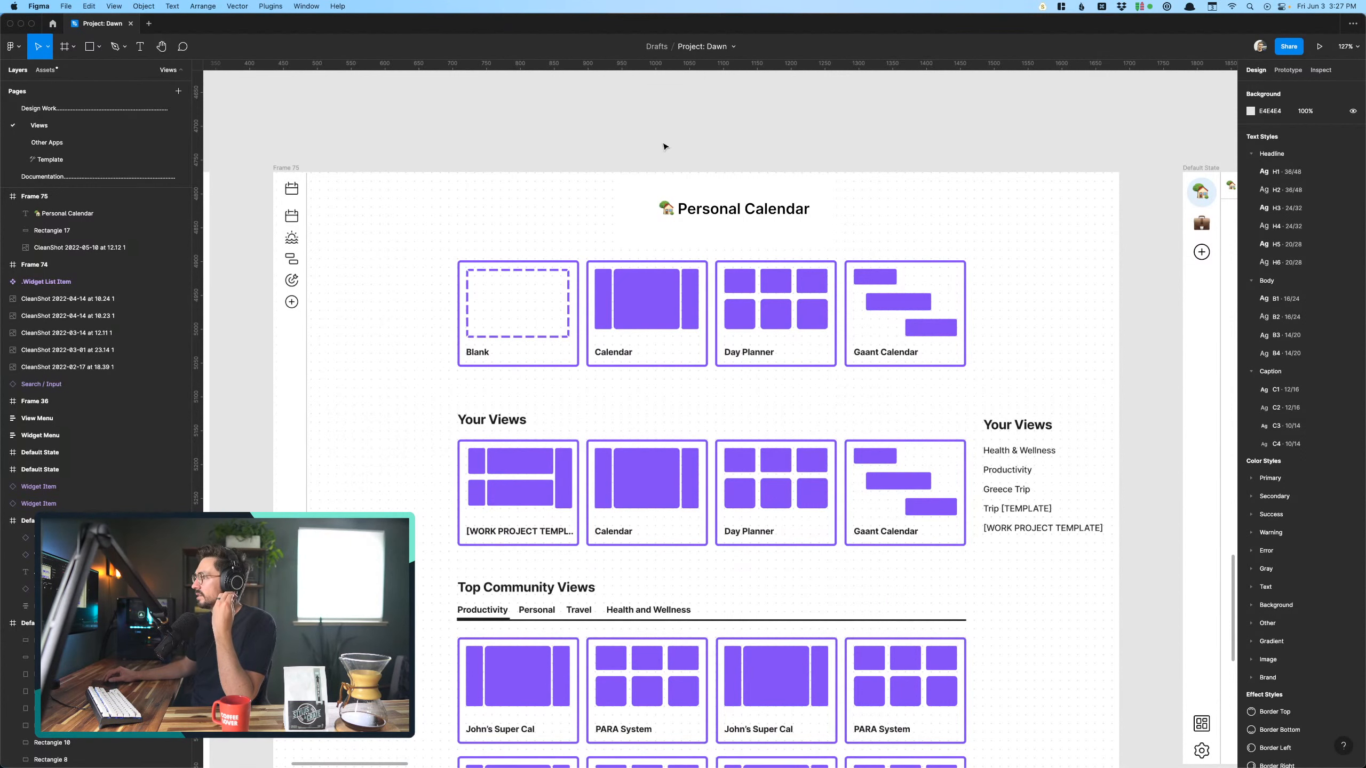
scroll(665, 146, "left", 4)
scroll(666, 146, "down", 2)
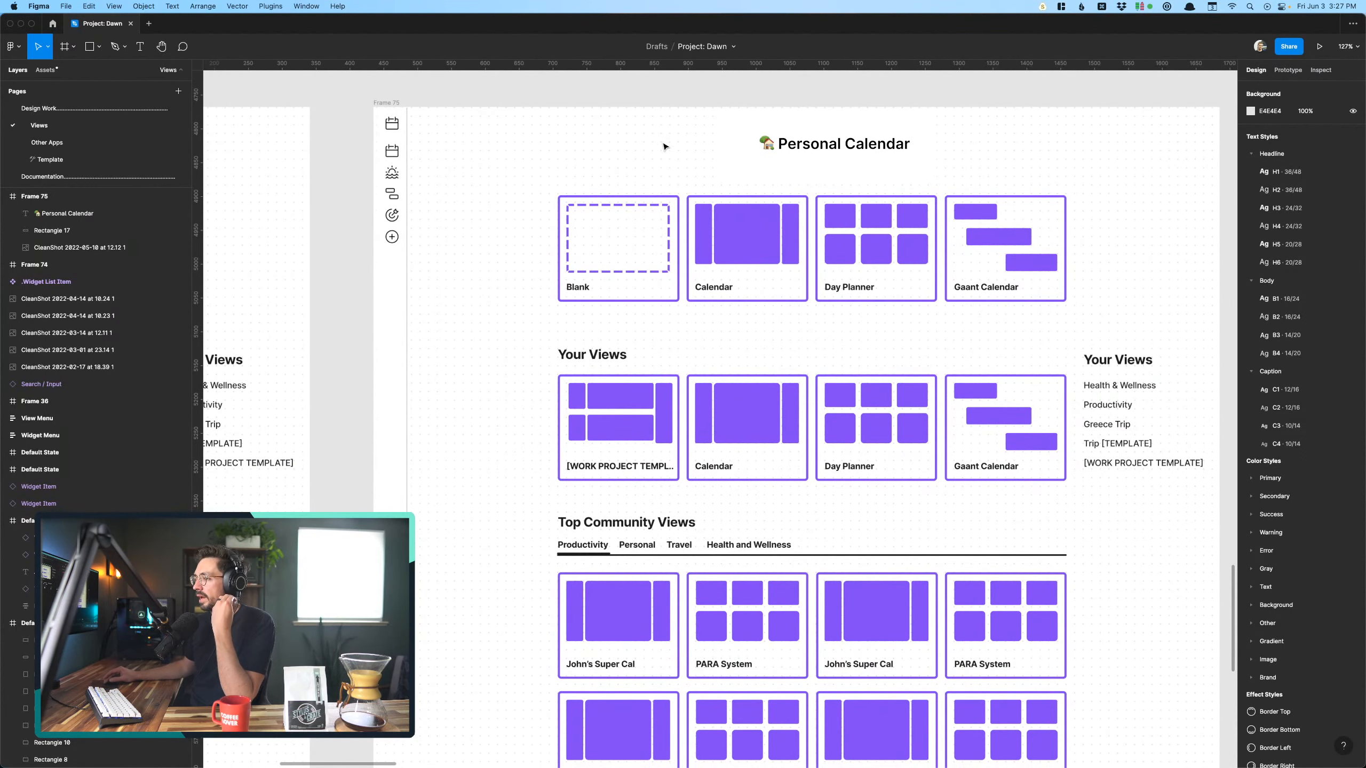
scroll(655, 157, "right", 4)
scroll(655, 157, "up", 2)
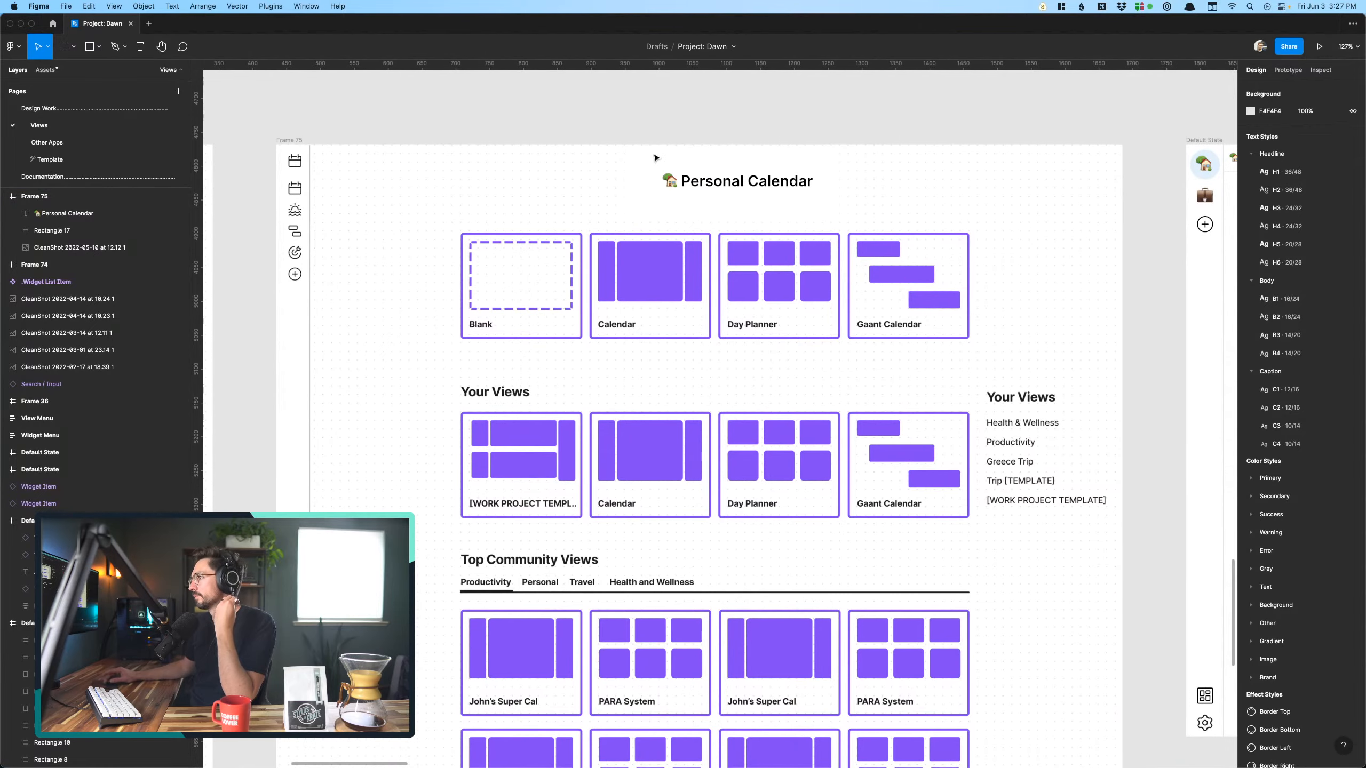
scroll(656, 157, "down", 3)
scroll(495, 252, "up", 6)
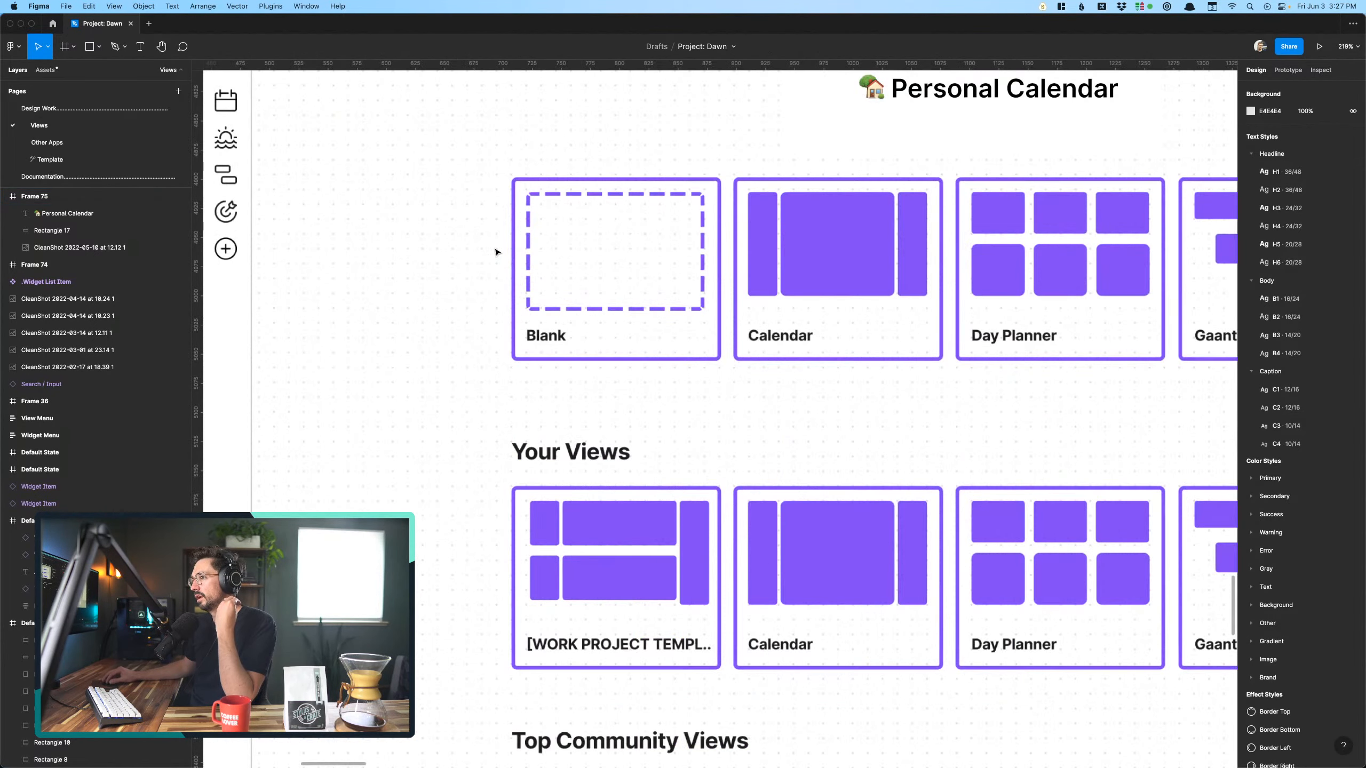
scroll(496, 251, "down", 2)
scroll(495, 252, "left", 6)
scroll(496, 252, "up", 2)
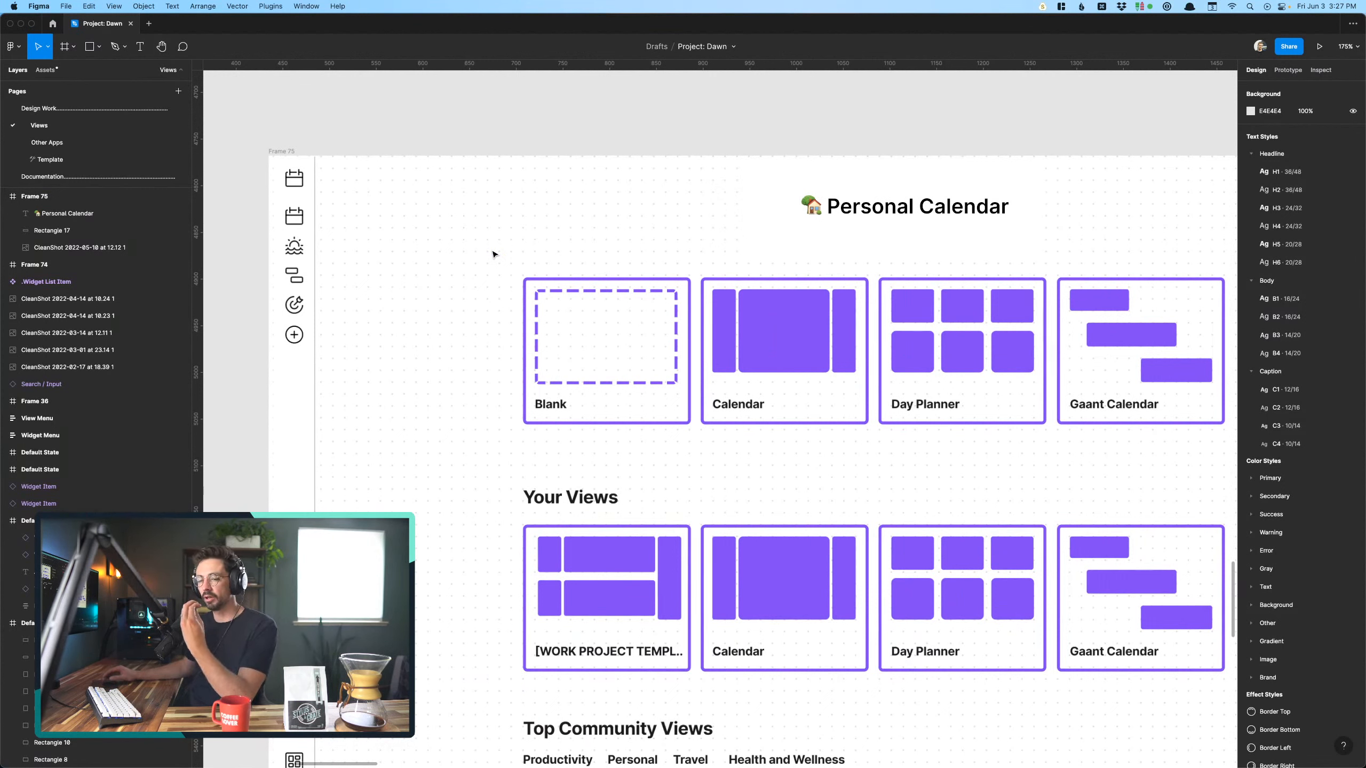
- Draw a hotspot frame about 189 × 170 around the Blank template card on the Personal Calendar templates screen
left_click(442, 180)
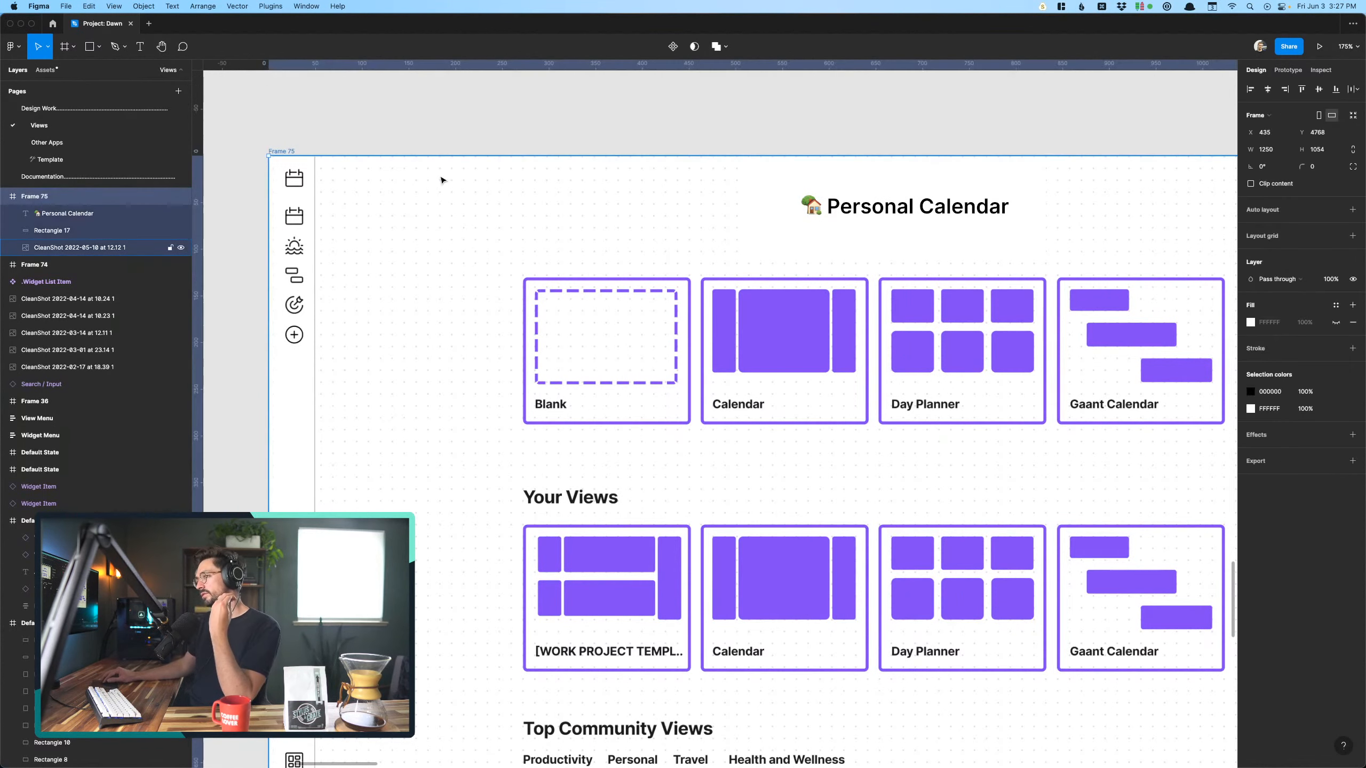
scroll(435, 174, "up", 1)
scroll(436, 174, "down", 5)
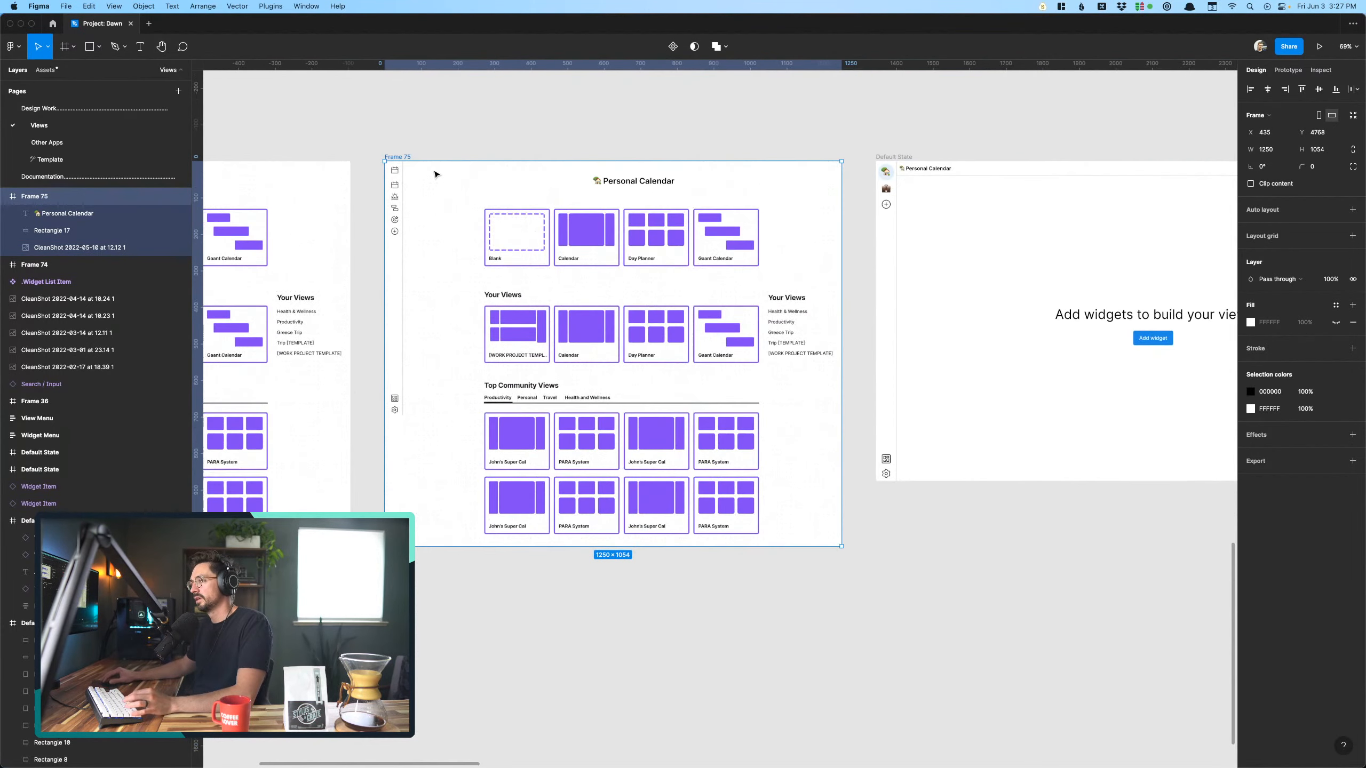
scroll(751, 220, "left", 7)
scroll(751, 220, "up", 5)
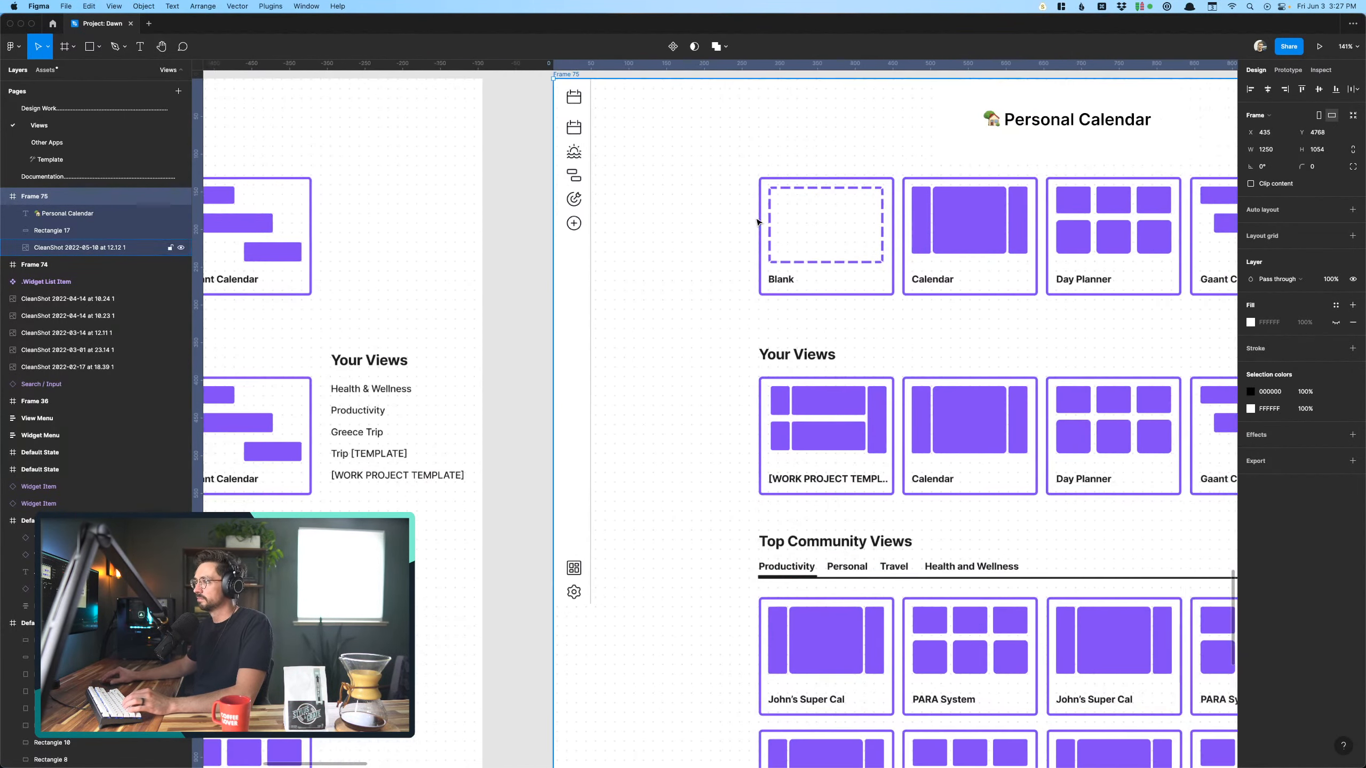
scroll(755, 221, "right", 4)
key("f")
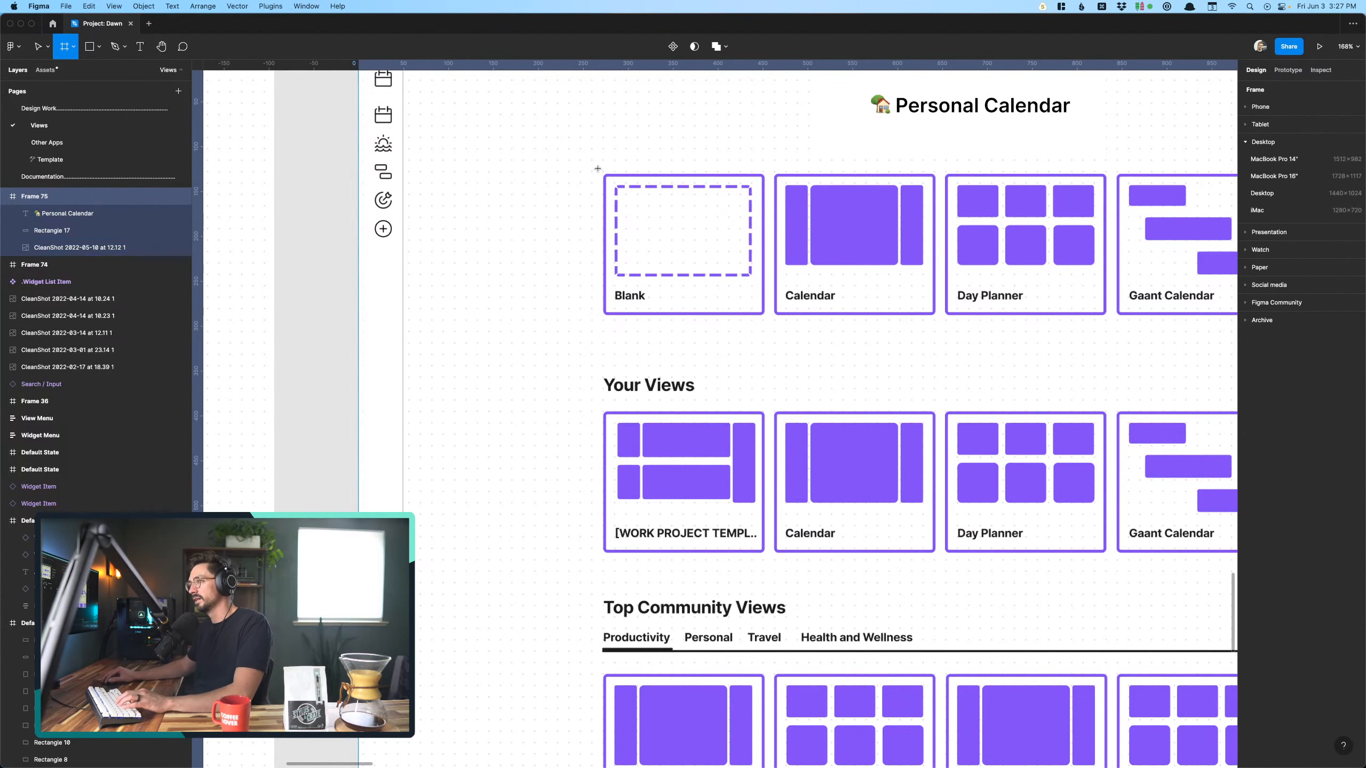
mouse_move(599, 168)
left_mouse_down()
mouse_move(781, 348)
mouse_move(767, 320)
left_mouse_up()
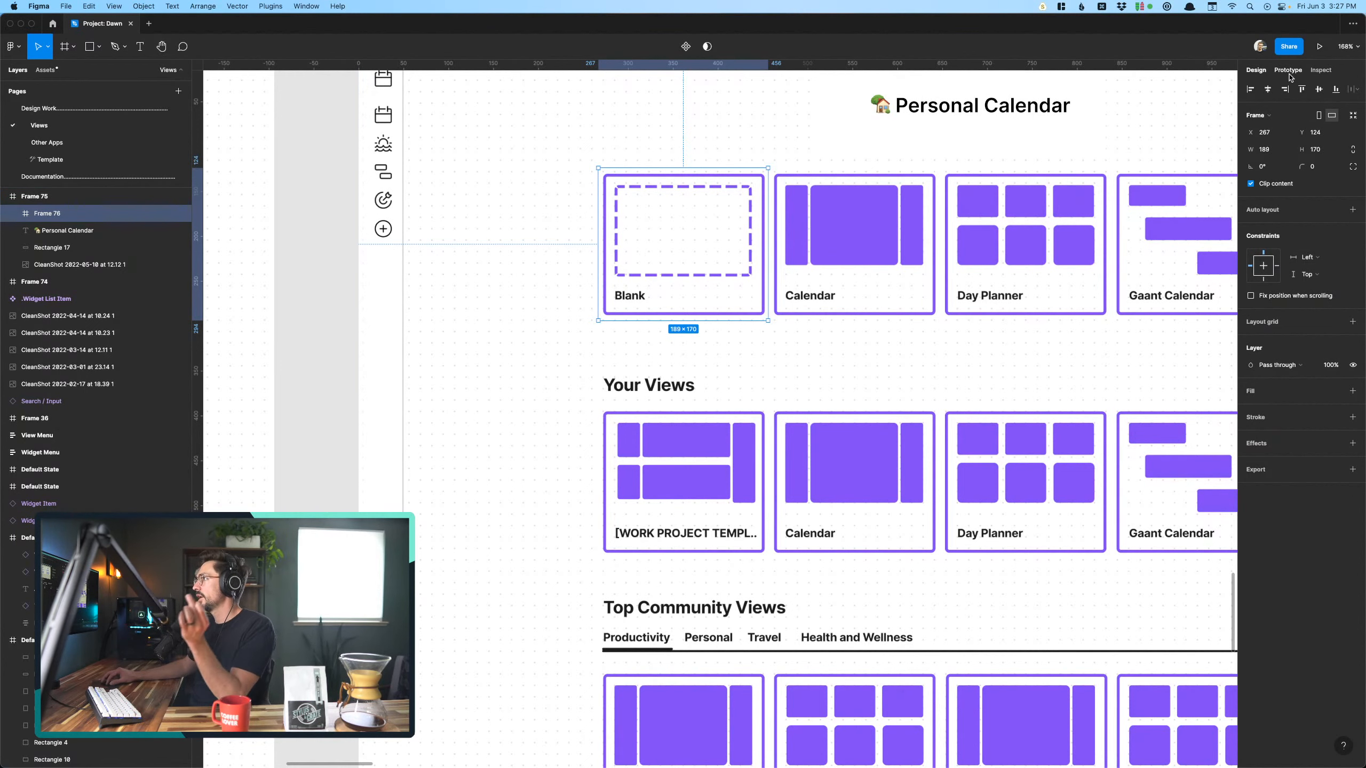
- Draw a hotspot frame about 188 × 85 around the "Untitled" title on the first templates screen
scroll(884, 315, "down", 5)
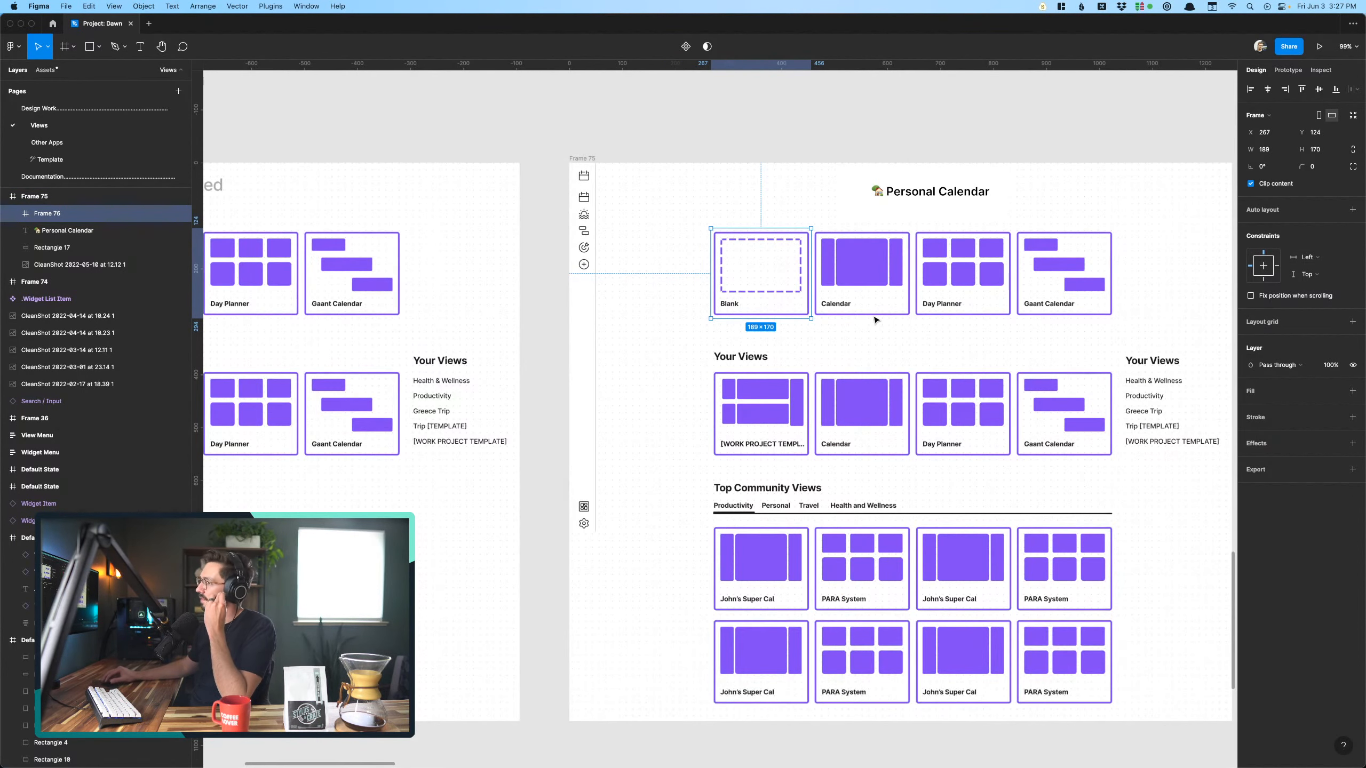
scroll(880, 318, "down", 5)
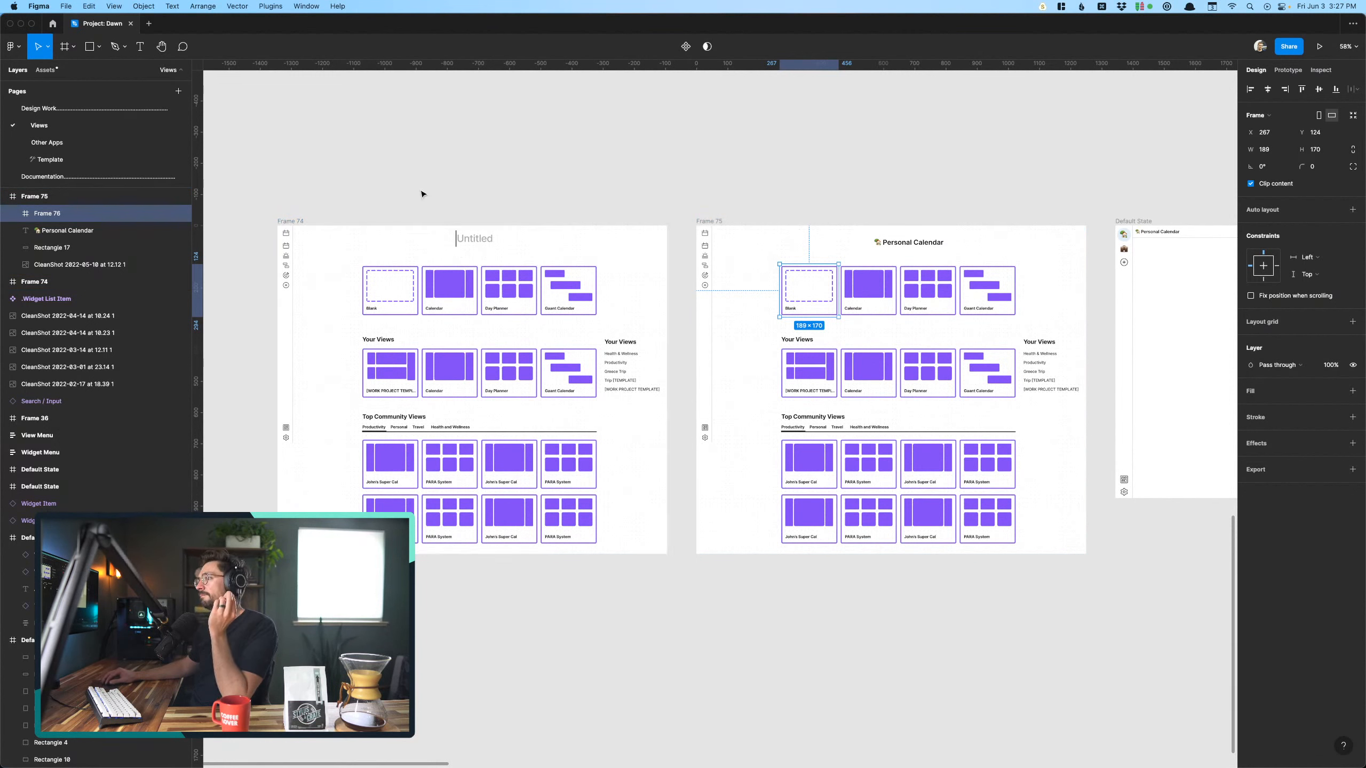
left_click(363, 228)
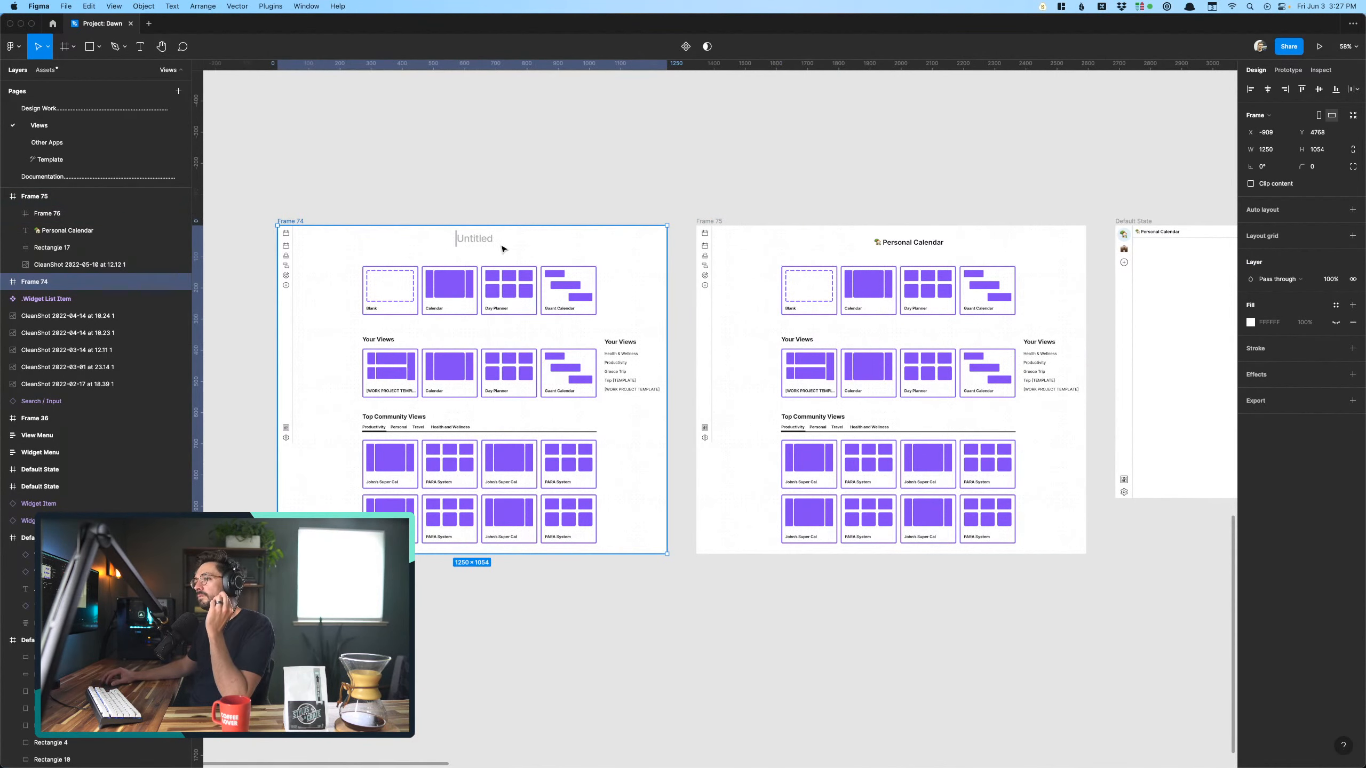
key("f")
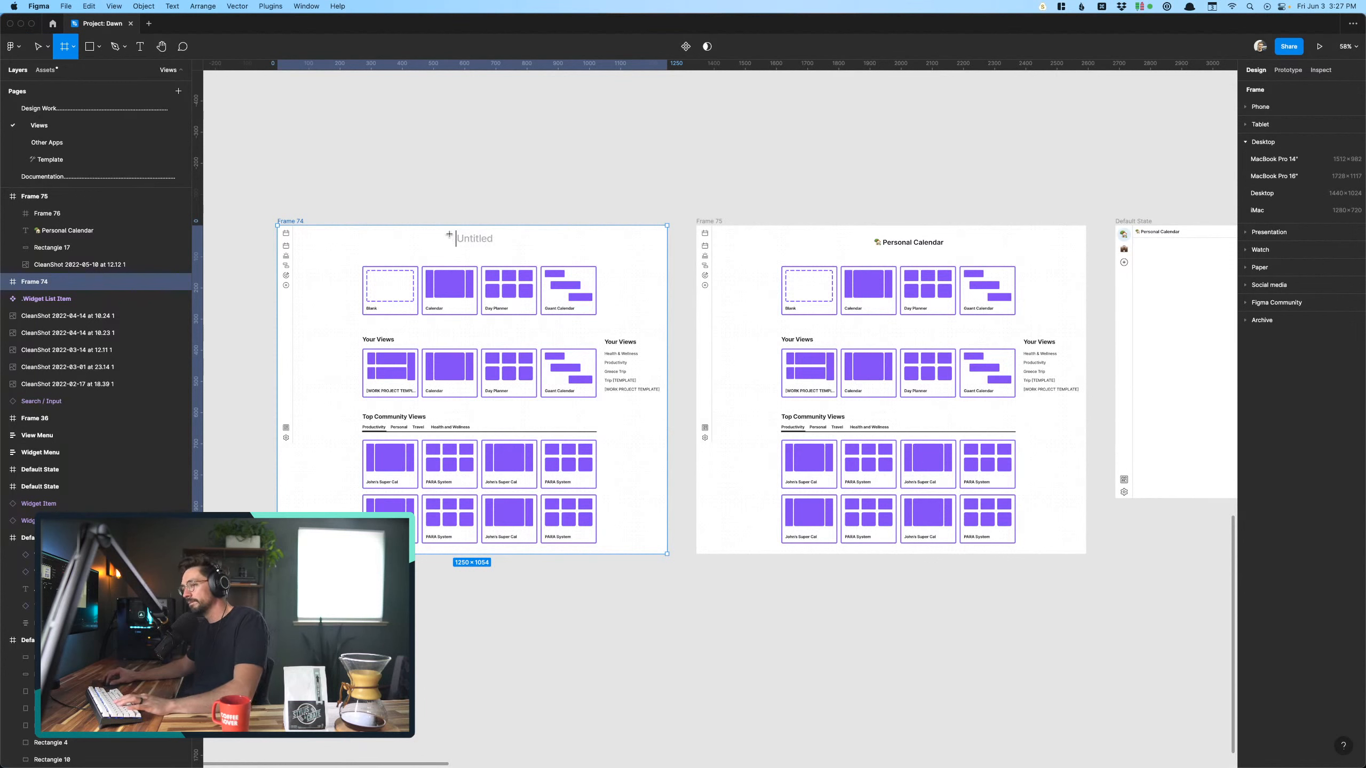
mouse_move(446, 226)
left_mouse_down()
mouse_move(521, 253)
mouse_move(505, 253)
left_mouse_up()
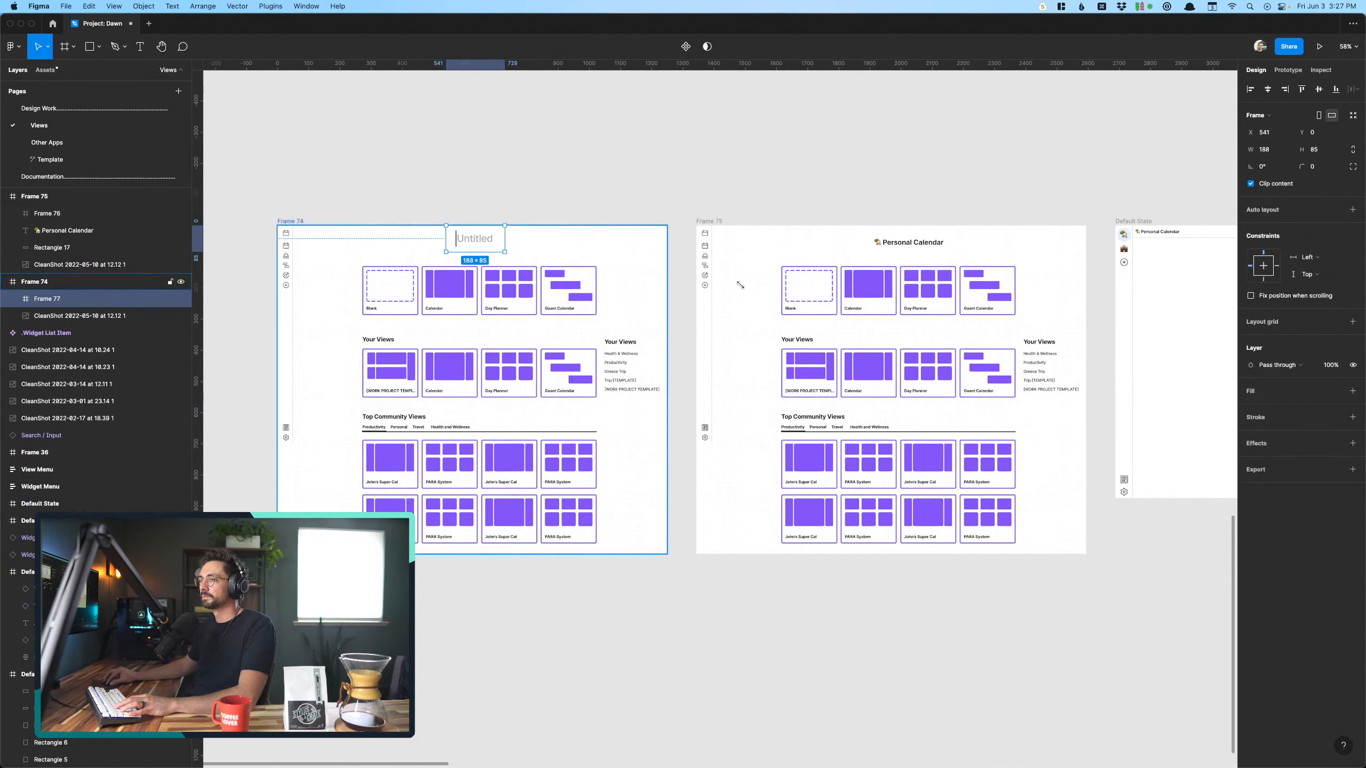
- Link the "Untitled" hotspot to the Personal Calendar templates screen and the Blank card hotspot to the empty "Add widgets to build your view" screen
left_click(1289, 71)
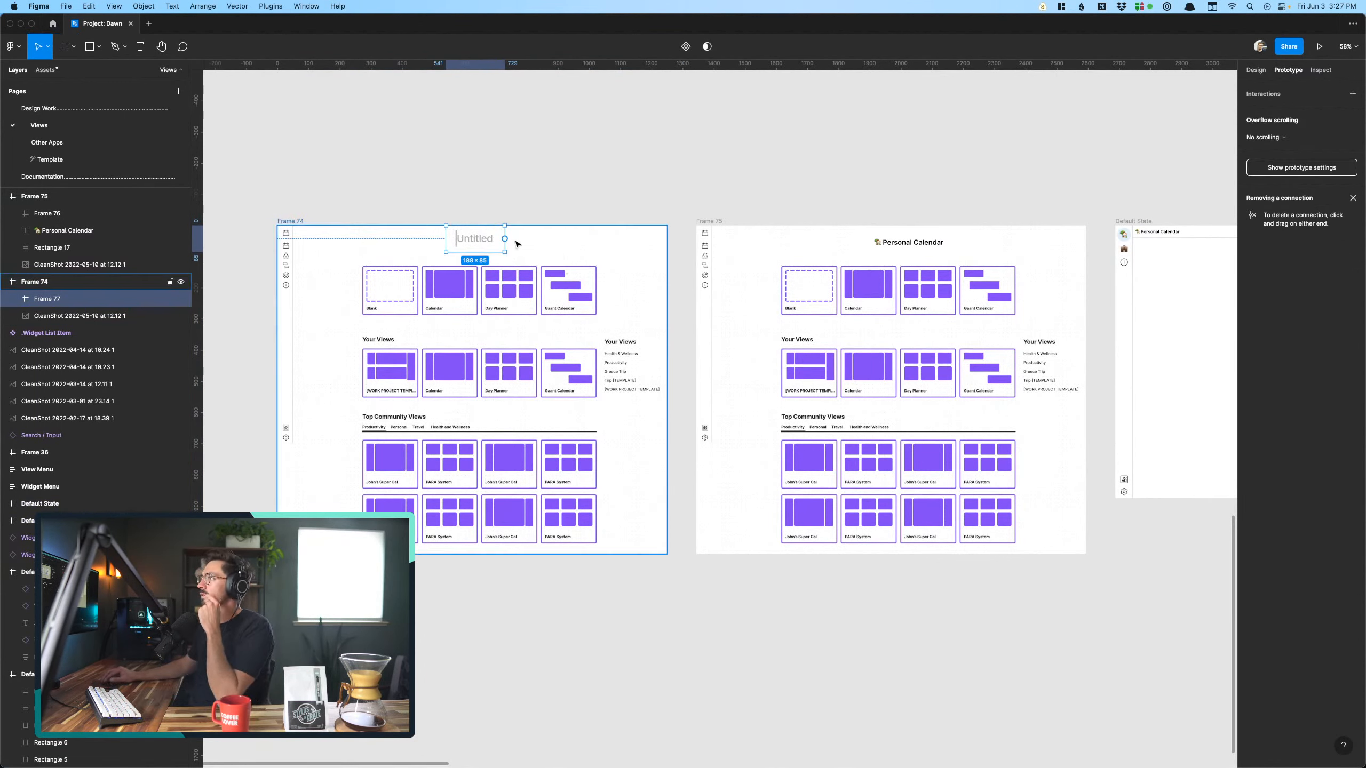
left_click_drag(505, 239, 787, 366)
scroll(787, 367, "right", 5)
scroll(787, 367, "up", 1)
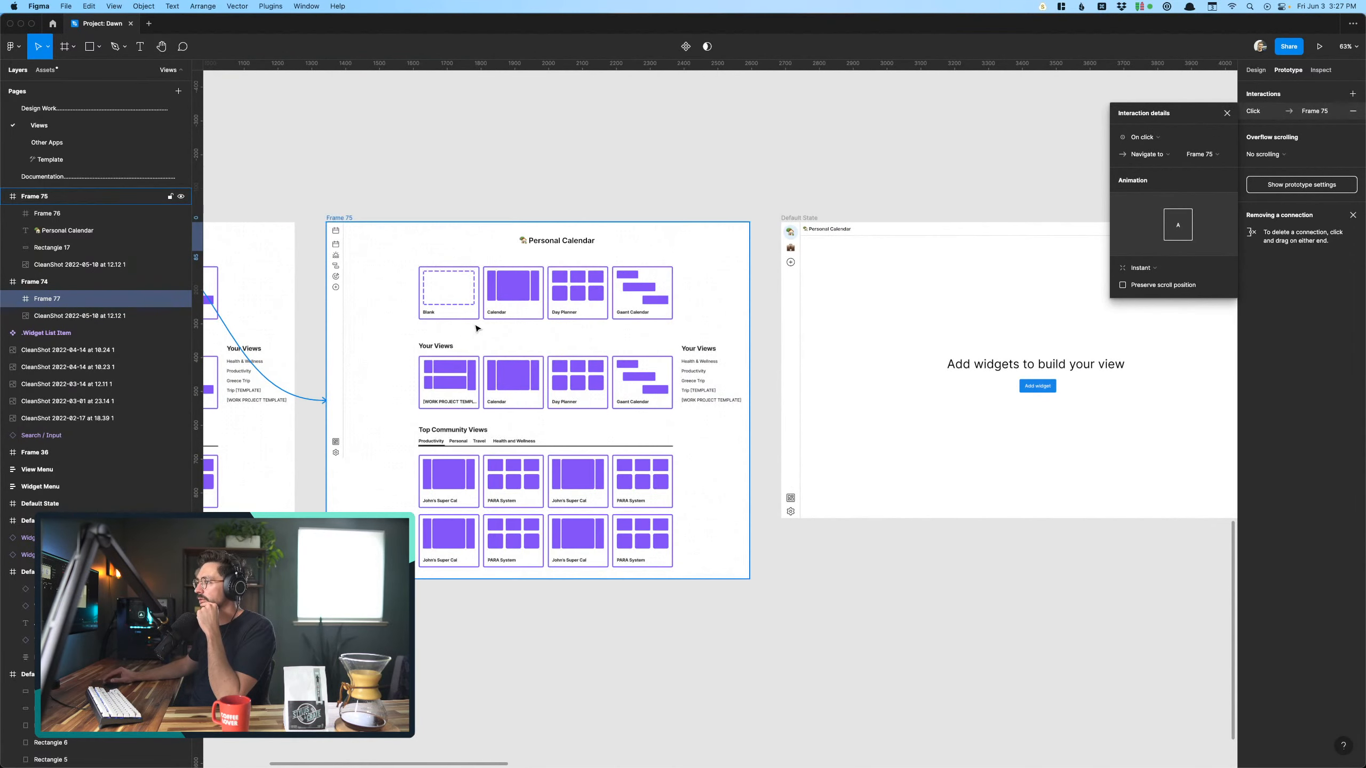
left_click(431, 291)
left_click_drag(479, 295, 828, 343)
- Switch the Top Navigation on the "Add widgets to build your view" screen to its Editing state
scroll(828, 343, "right", 4)
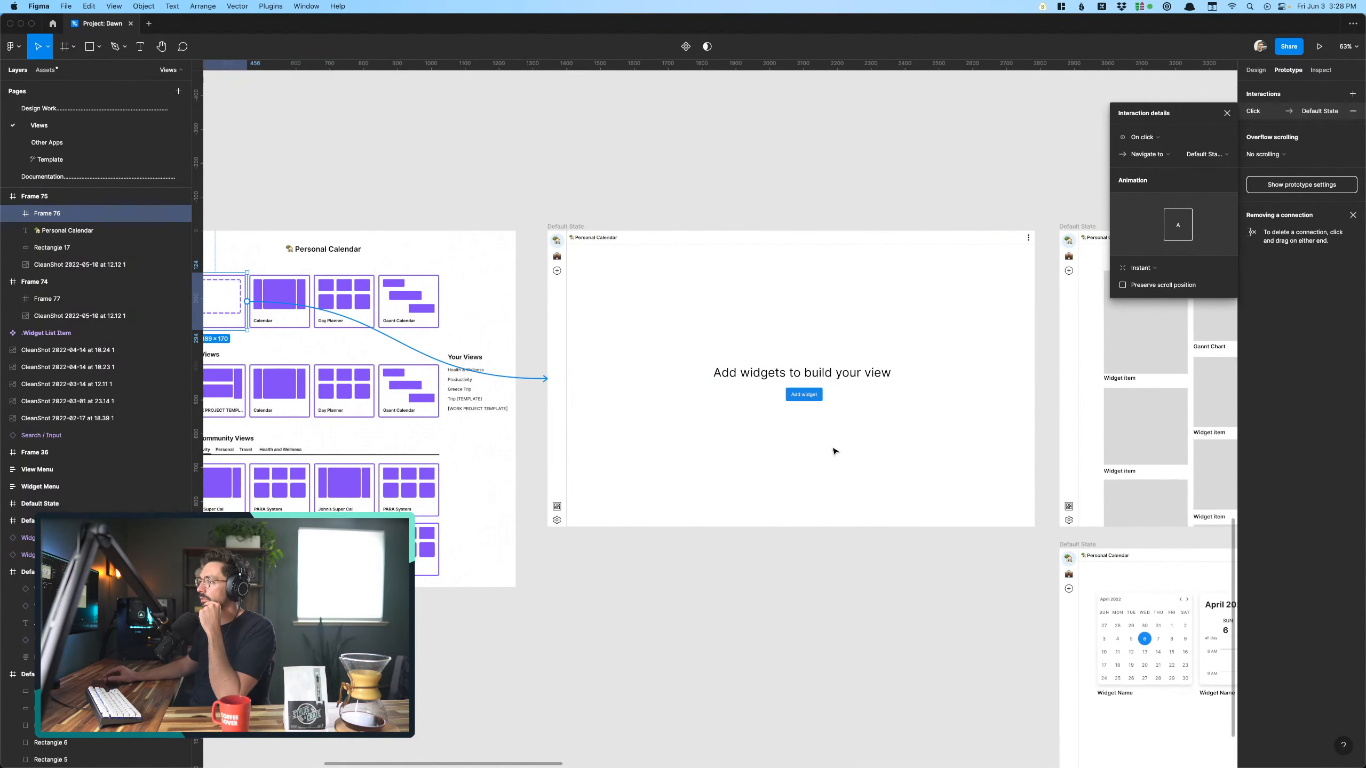
left_click(817, 397)
left_click(973, 242)
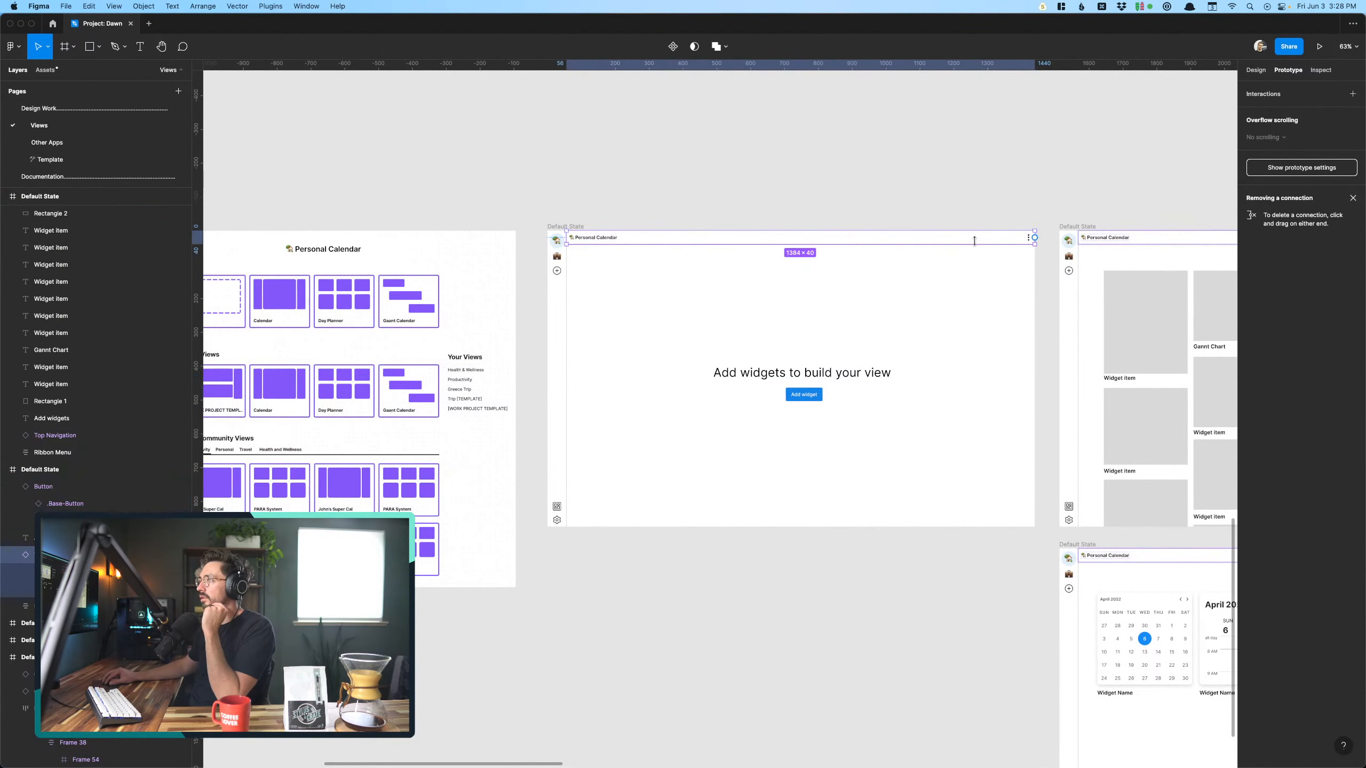
left_click(1257, 71)
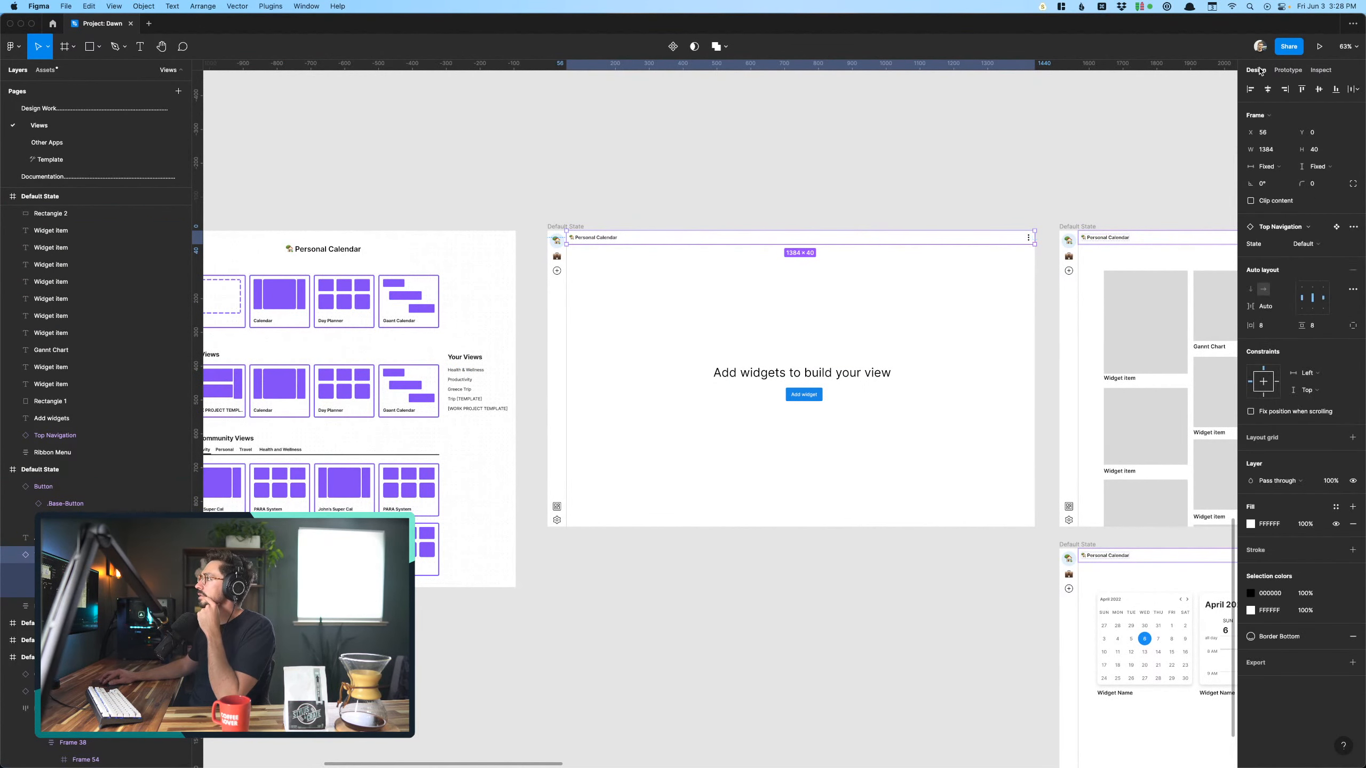
left_click(1317, 245)
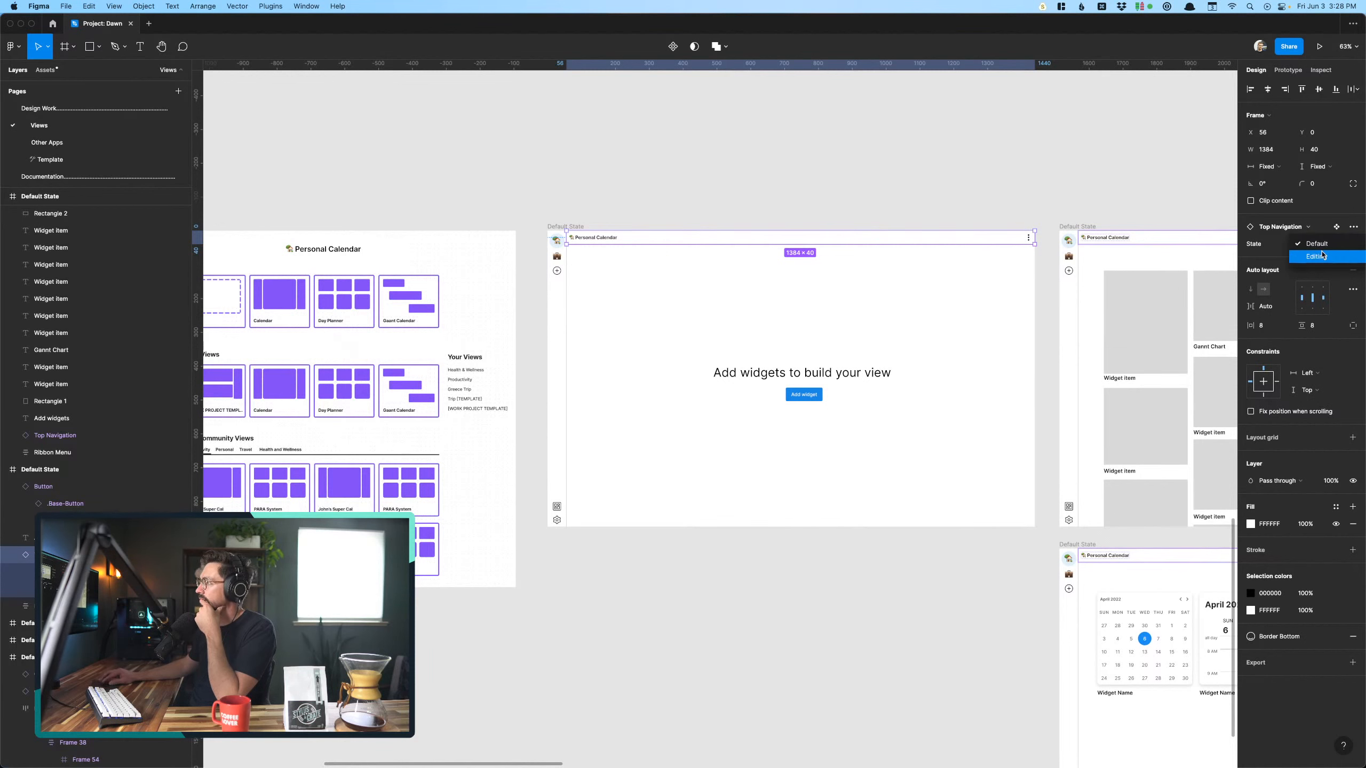
left_click(1312, 258)
left_click(931, 167)
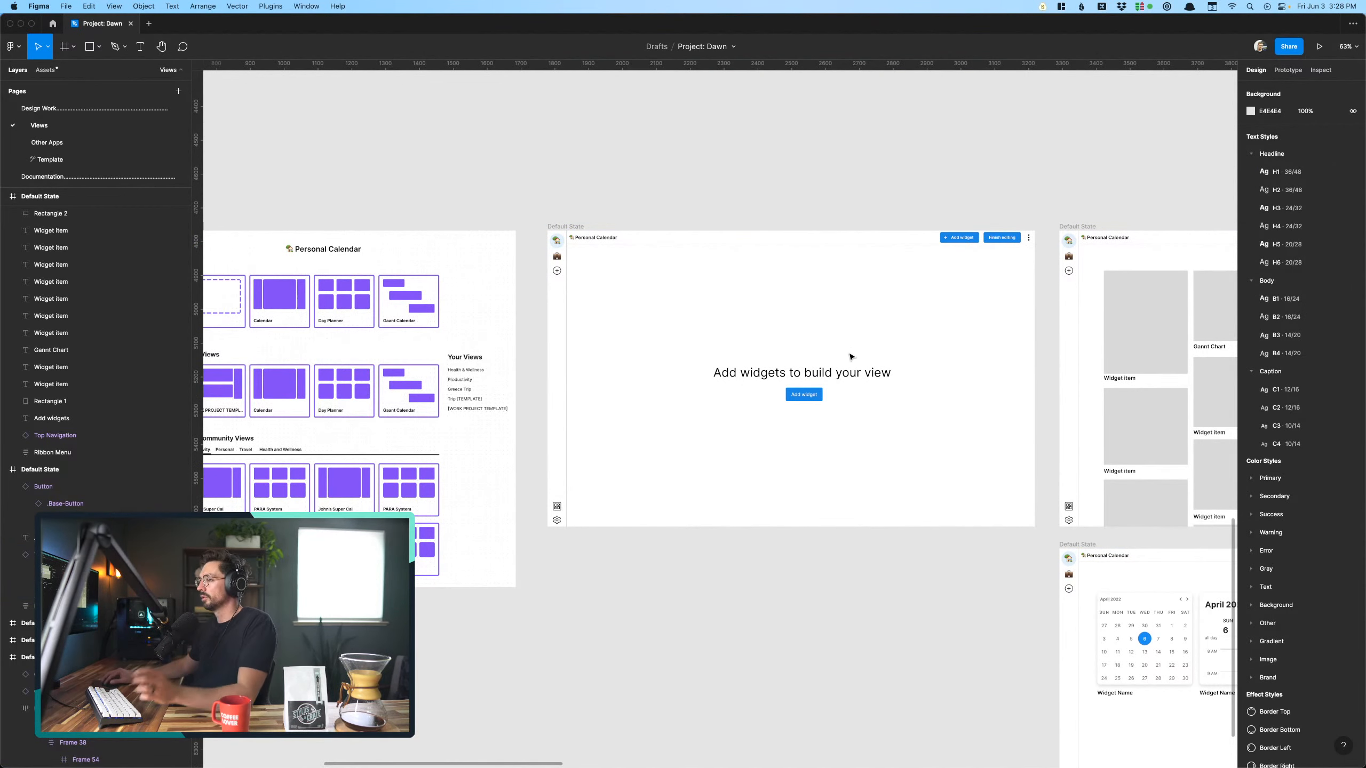
- Link the Add widget button on the empty "Add widgets to build your view" screen to the upper Add widgets screen
left_click(830, 373)
left_click(816, 397)
scroll(815, 397, "right", 5)
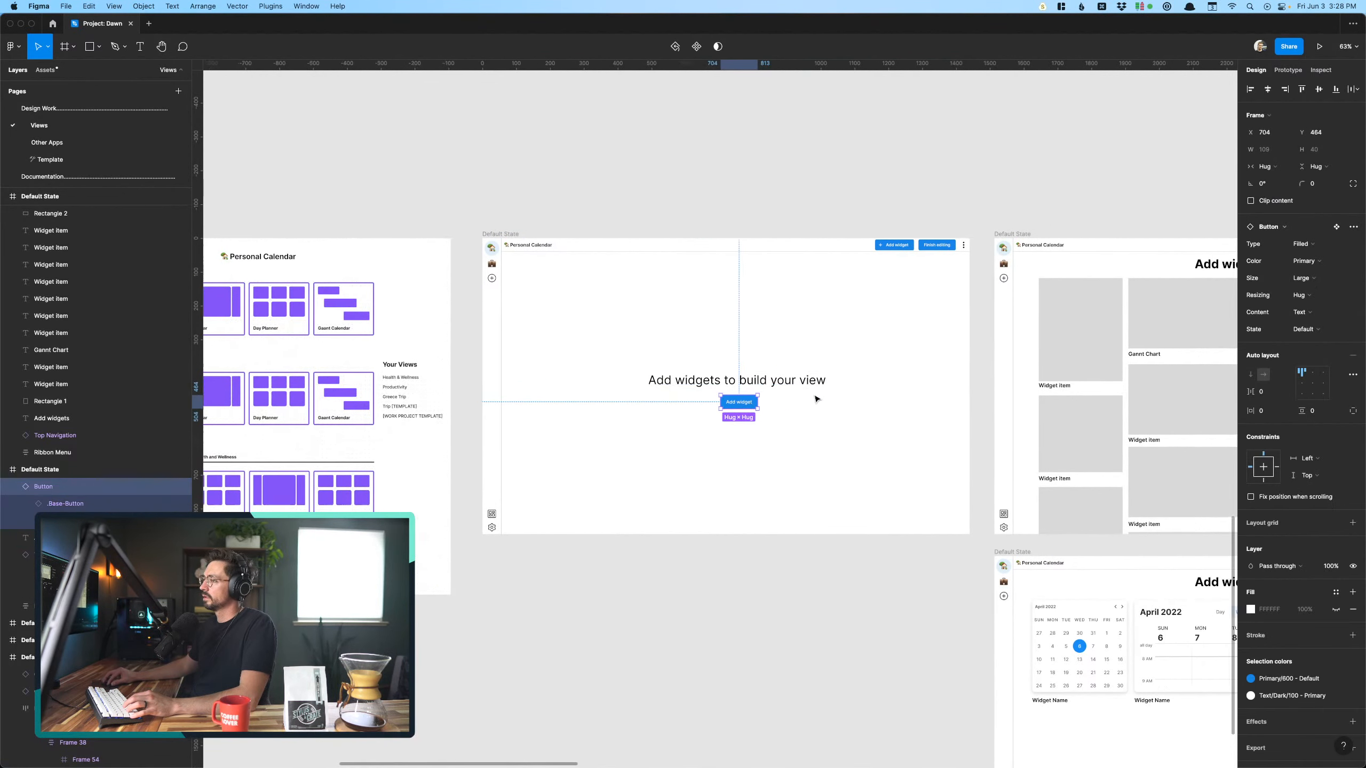
left_click(1291, 68)
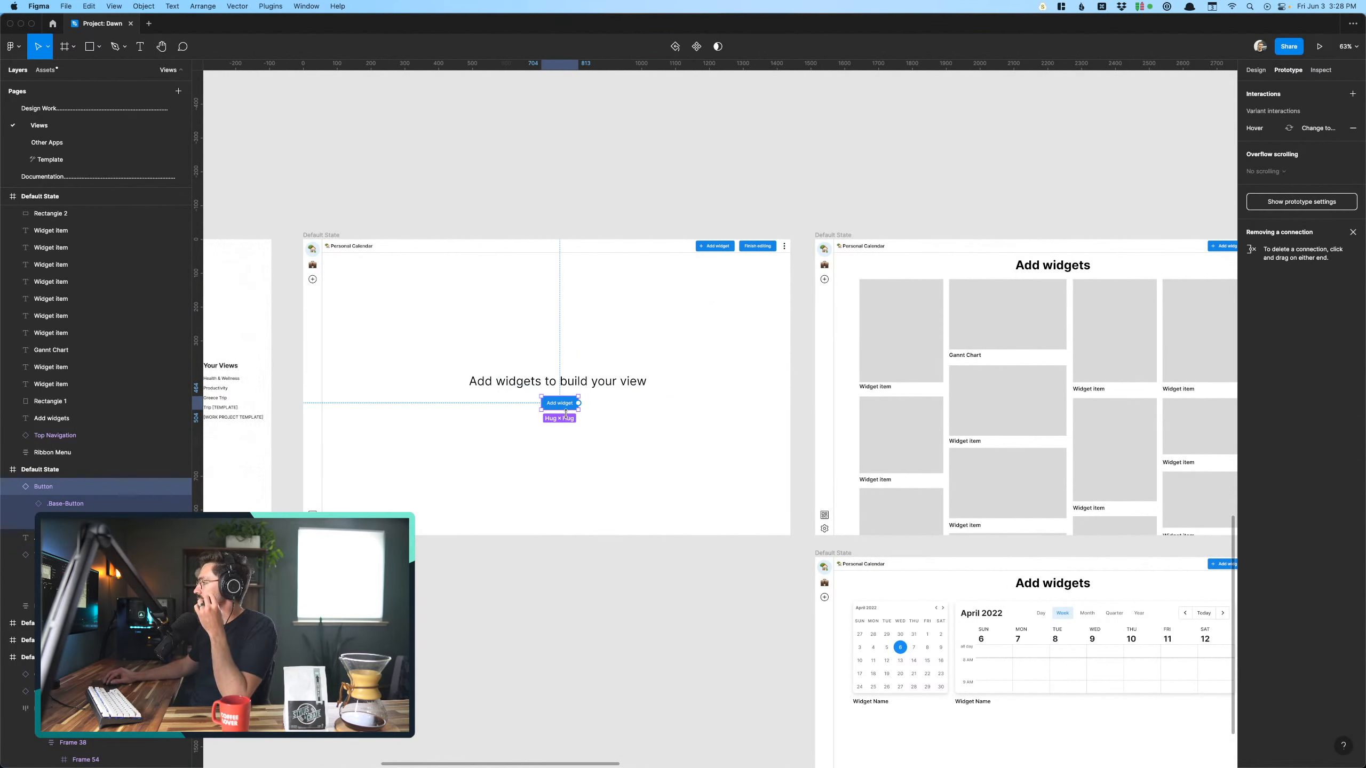
left_click_drag(578, 403, 823, 387)
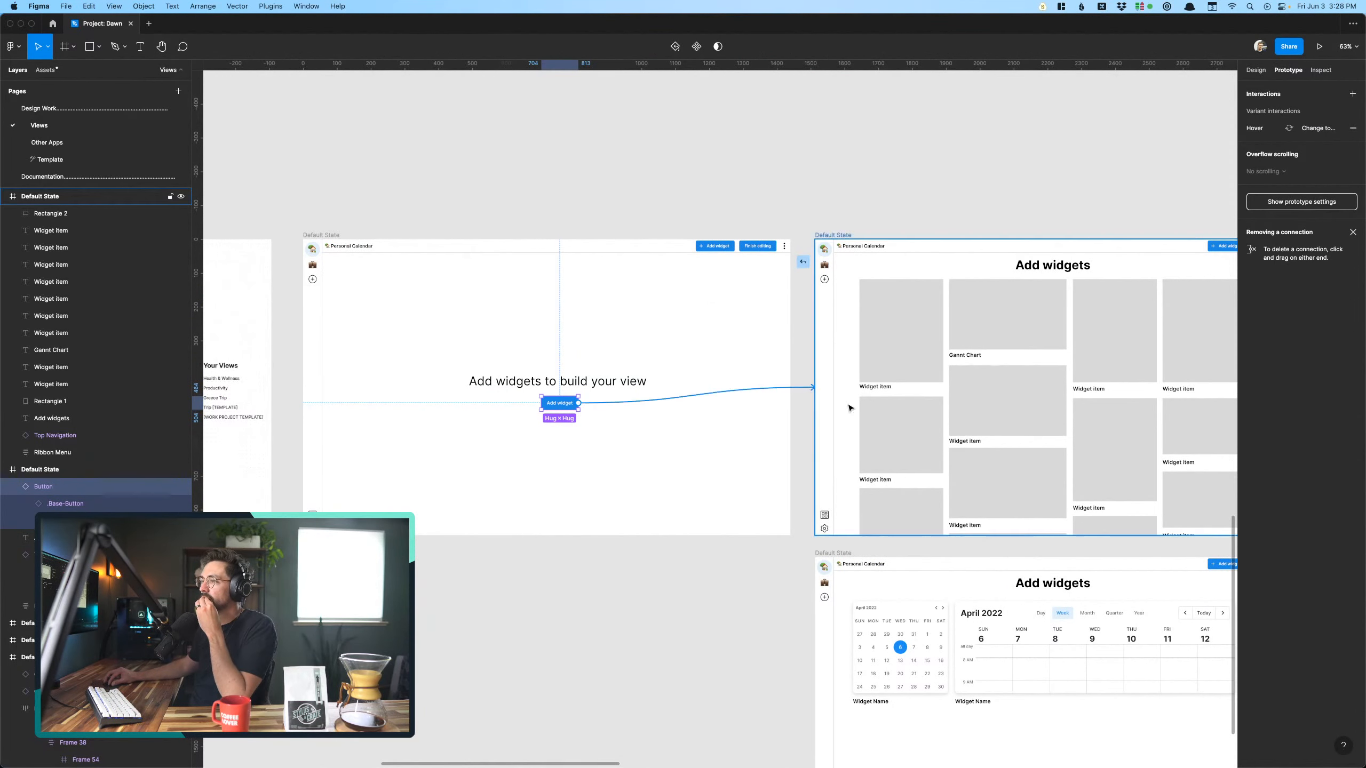
scroll(699, 330, "right", 5)
scroll(698, 330, "up", 2)
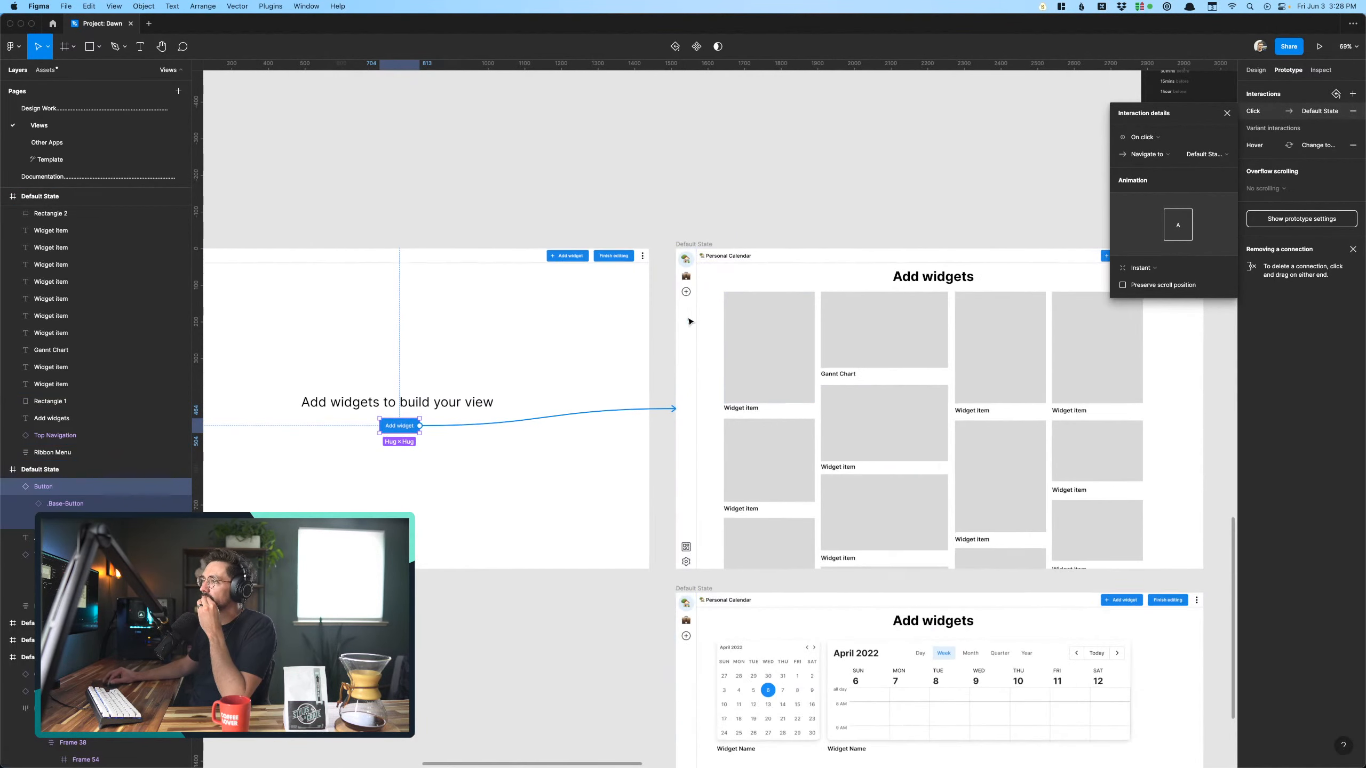
- Examine the placeholder grid on the upper Add widgets screen and compare it with the Calendar widgets on the screen below
left_click(579, 260)
scroll(580, 260, "right", 5)
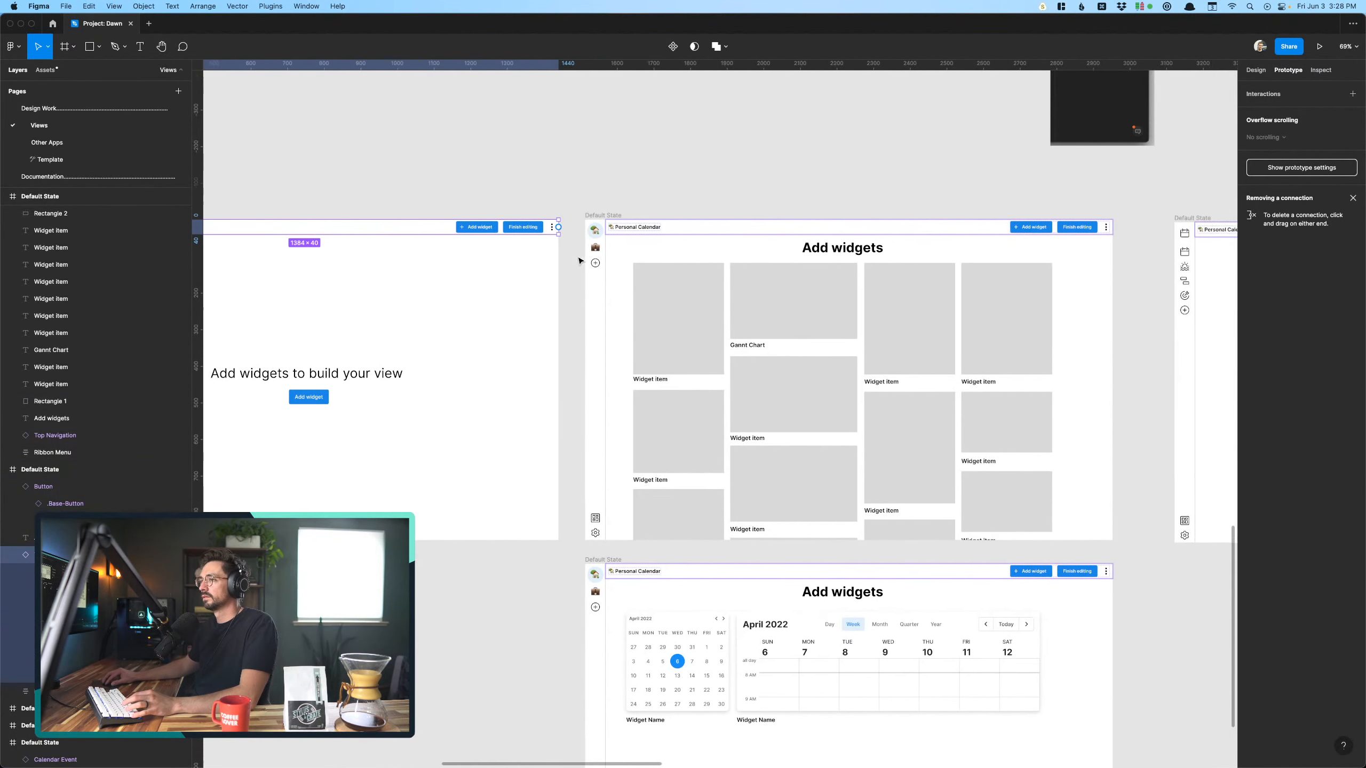
left_click(703, 291)
scroll(703, 290, "down", 1)
scroll(704, 291, "right", 3)
scroll(703, 291, "down", 2)
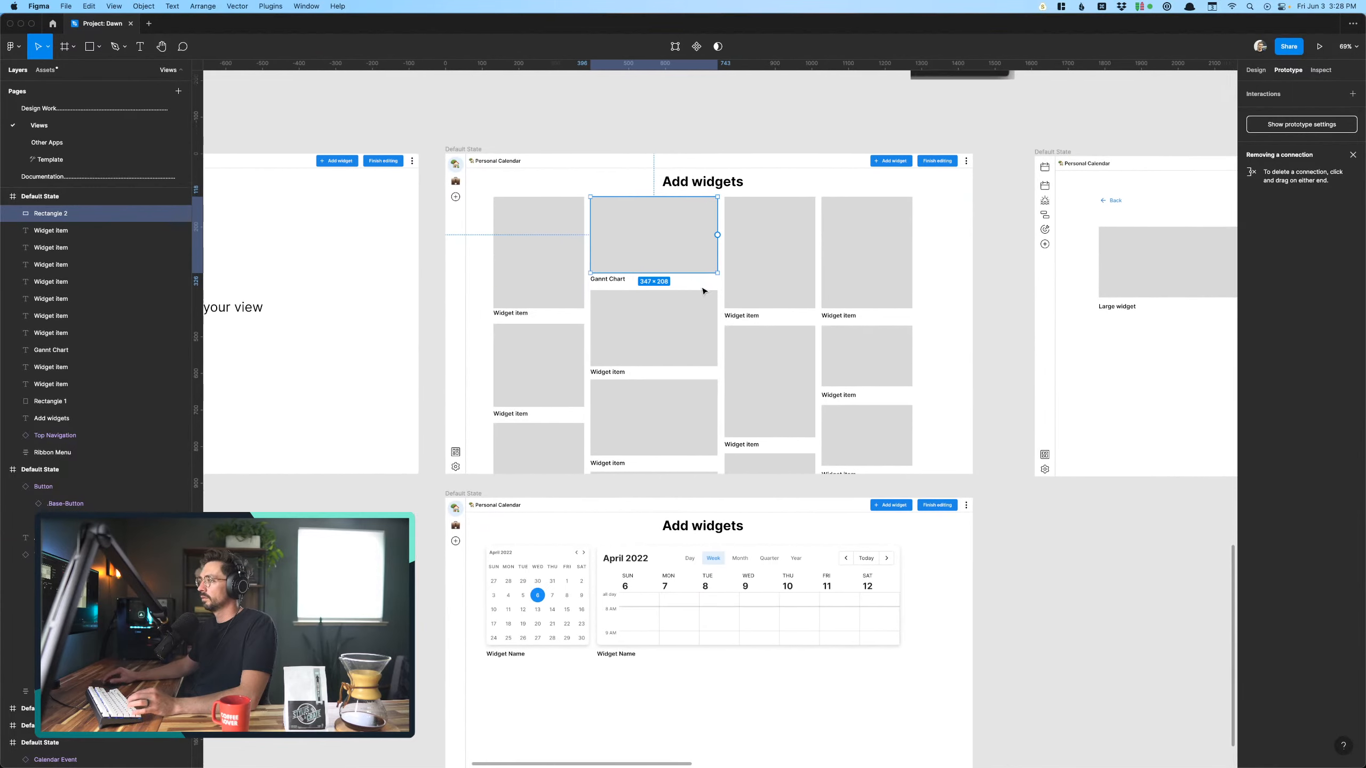
scroll(563, 285, "up", 5)
scroll(564, 285, "up", 2)
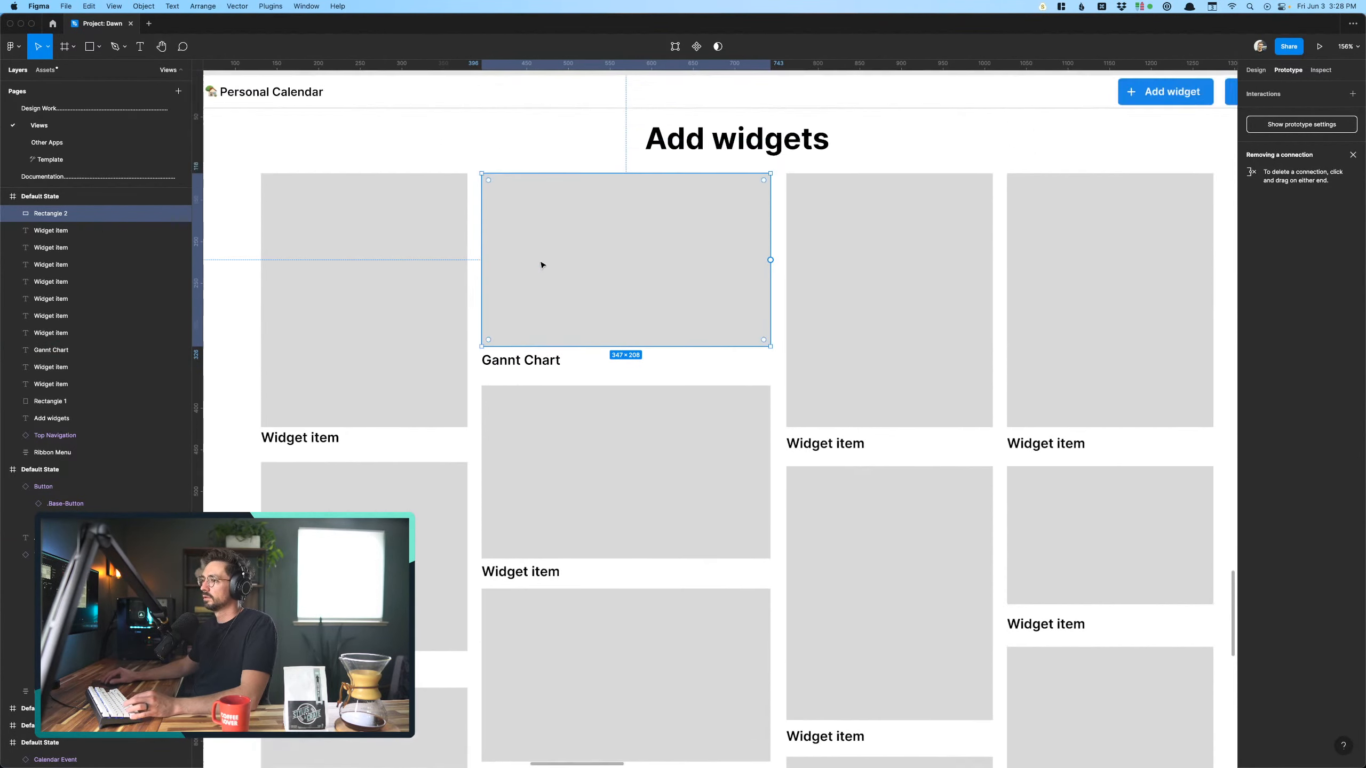
scroll(551, 308, "down", 5)
scroll(543, 360, "up", 3)
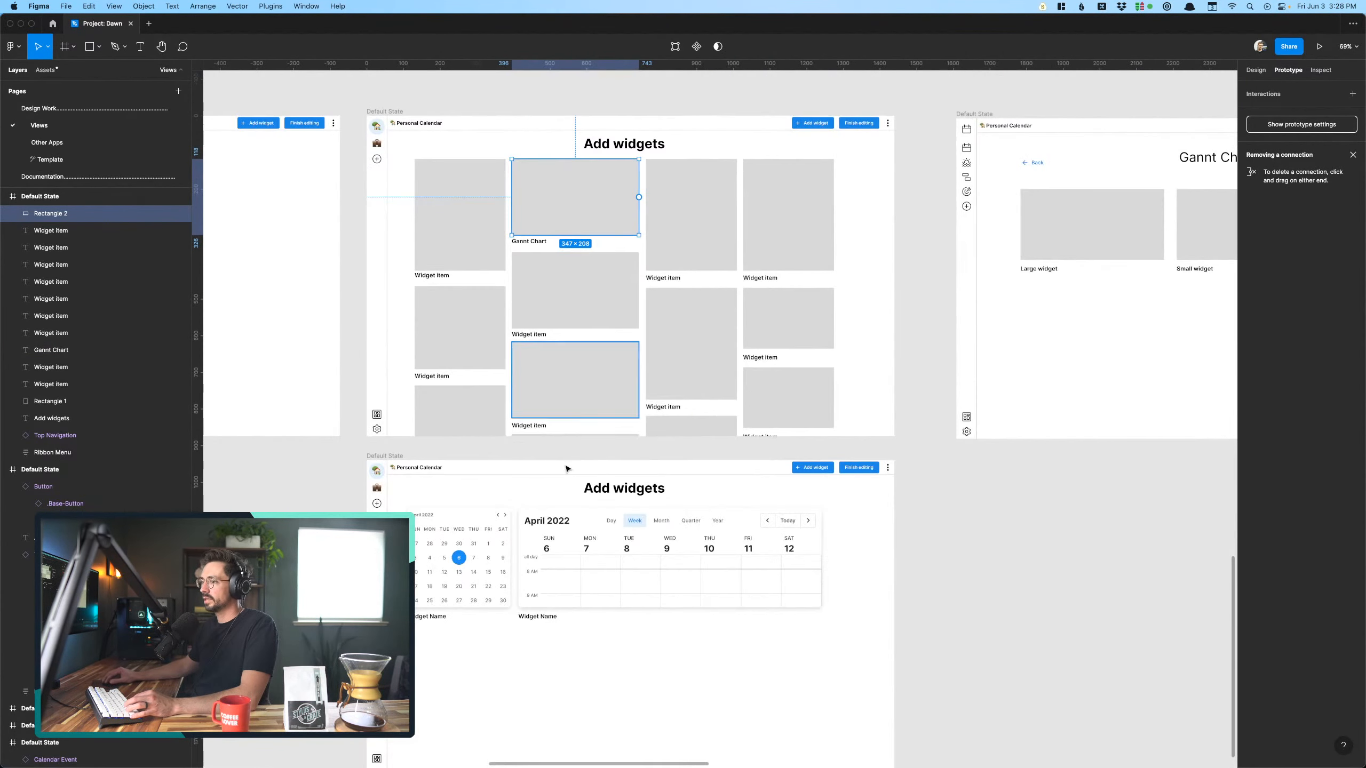
- Reset the size of the wide Calendar widget instance on the lower Add widgets screen
left_click(591, 605)
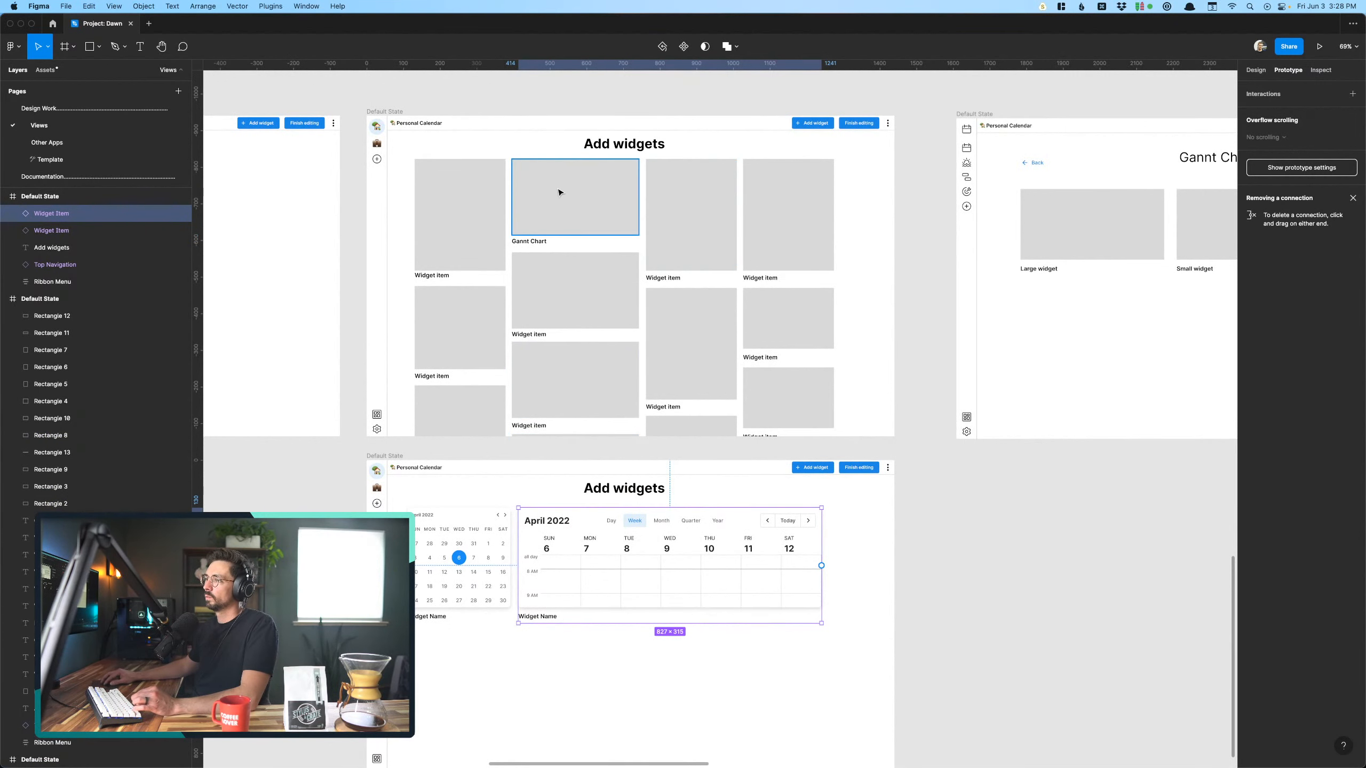
scroll(710, 589, "up", 3)
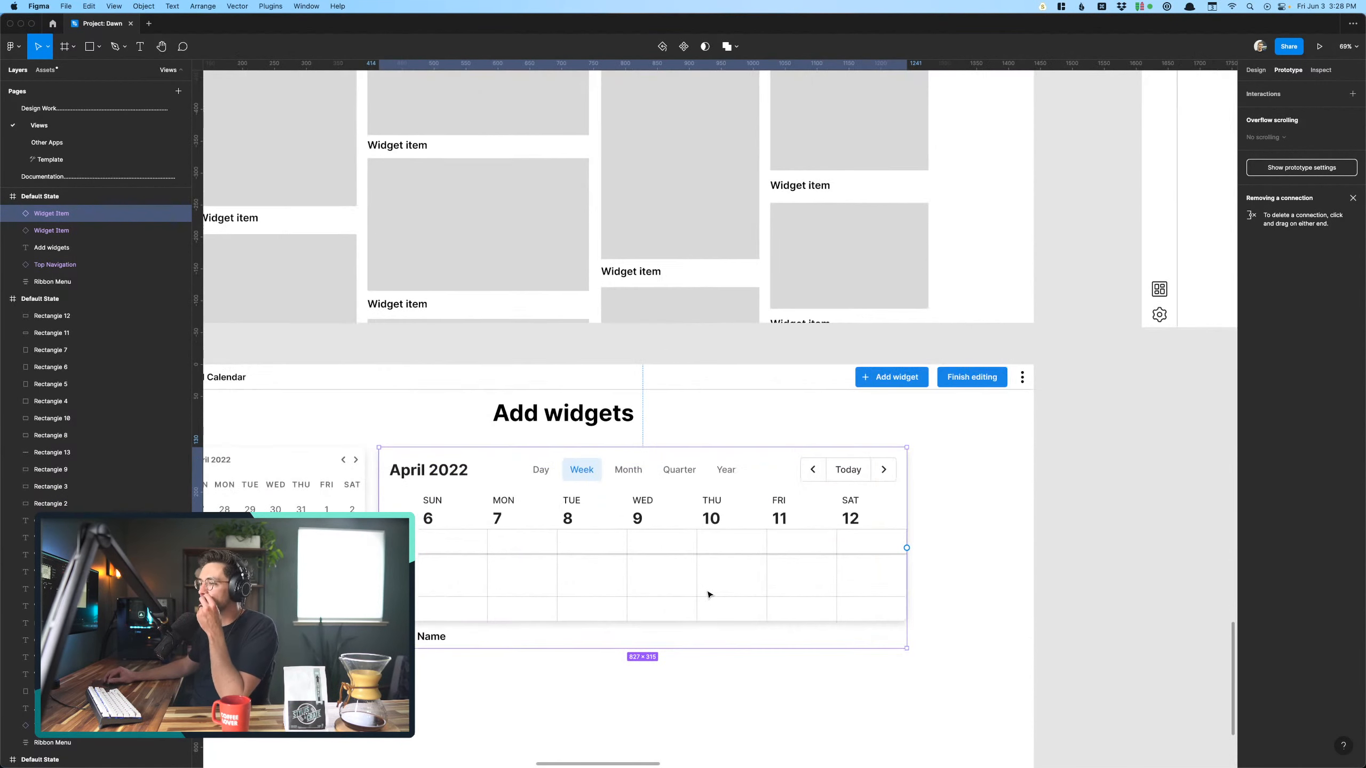
scroll(707, 590, "down", 3)
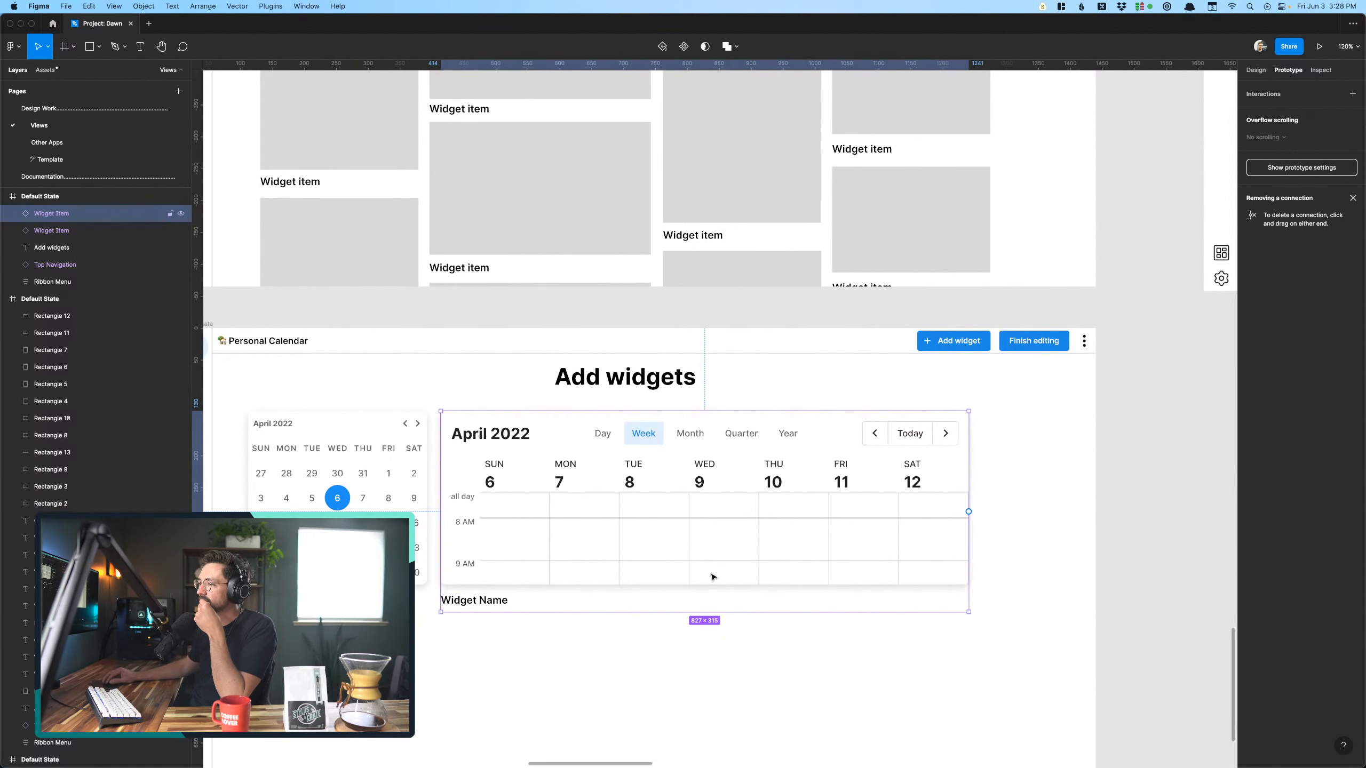
scroll(710, 582, "down", 3)
right_click(699, 578)
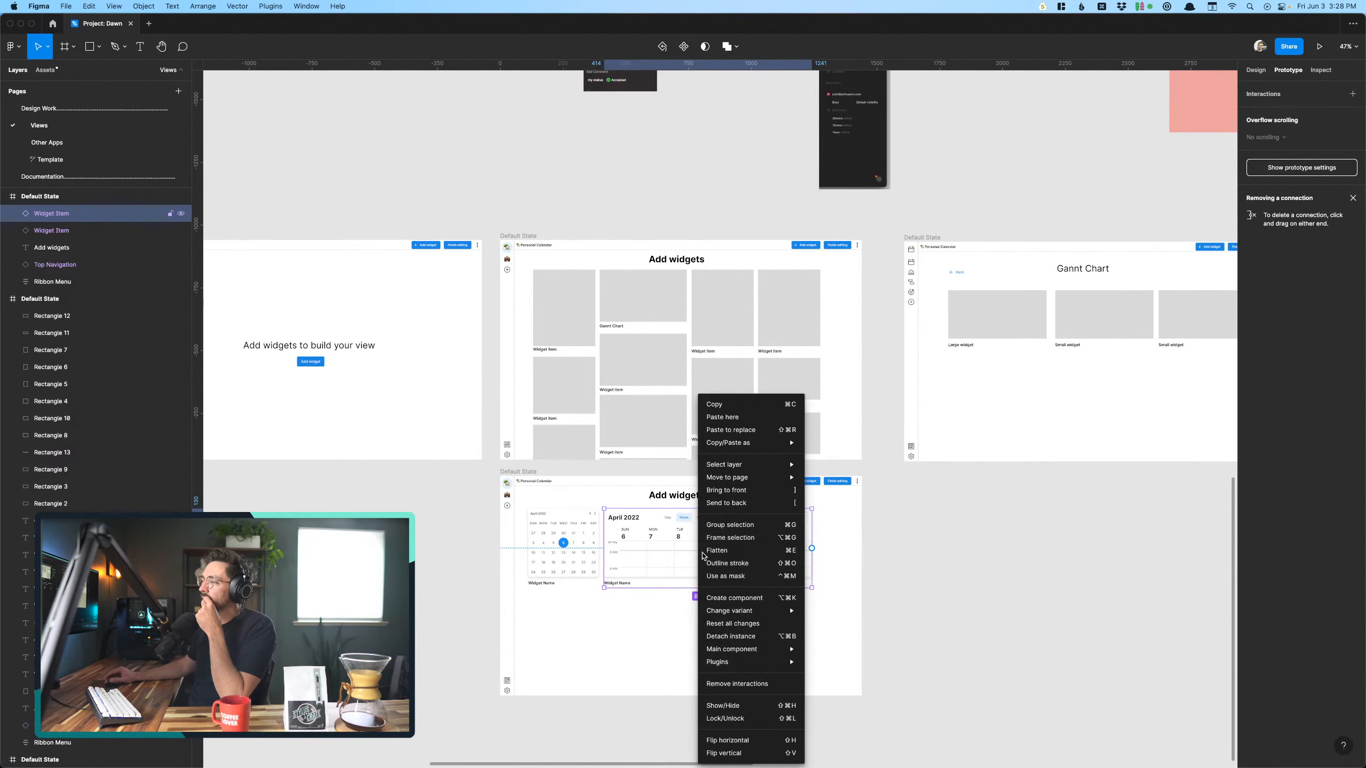
mouse_move(734, 654)
key("Escape")
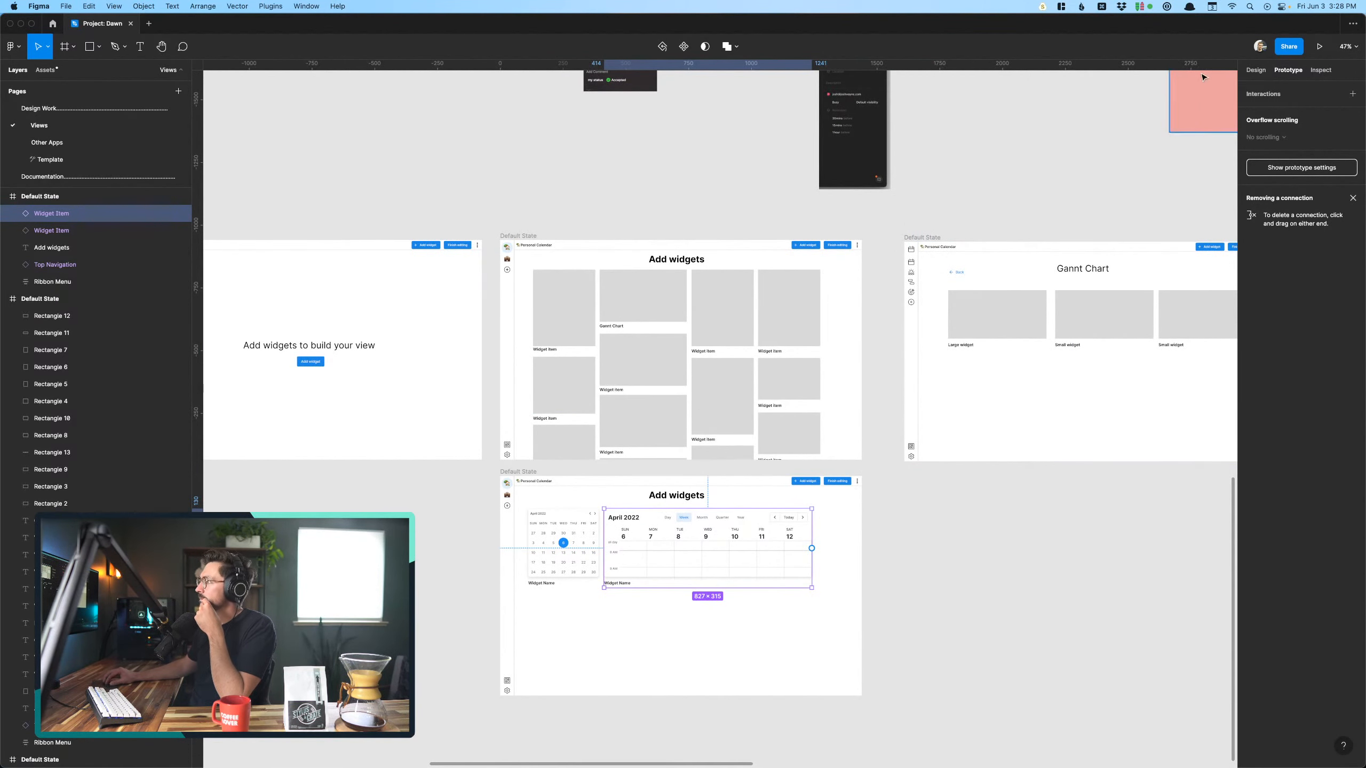
left_click(1256, 71)
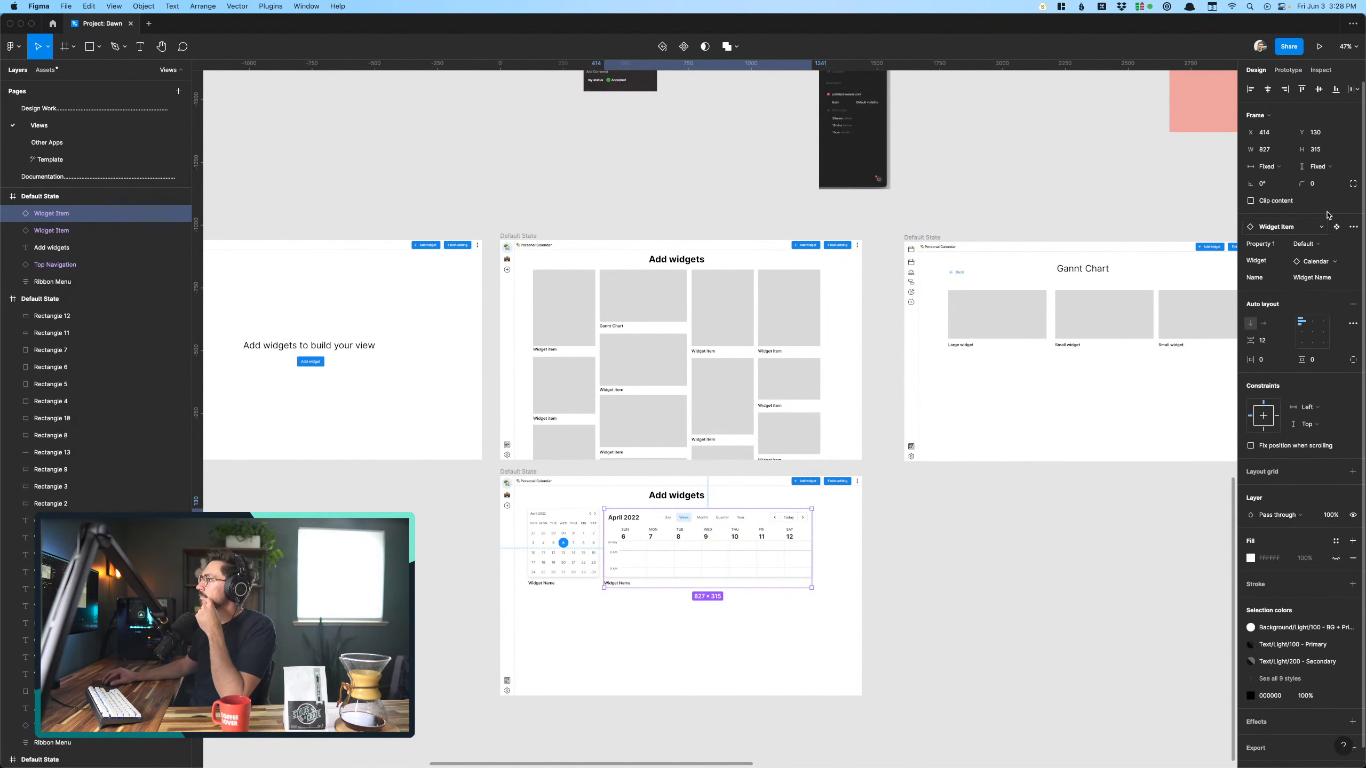
left_click(1354, 226)
left_click(1288, 307)
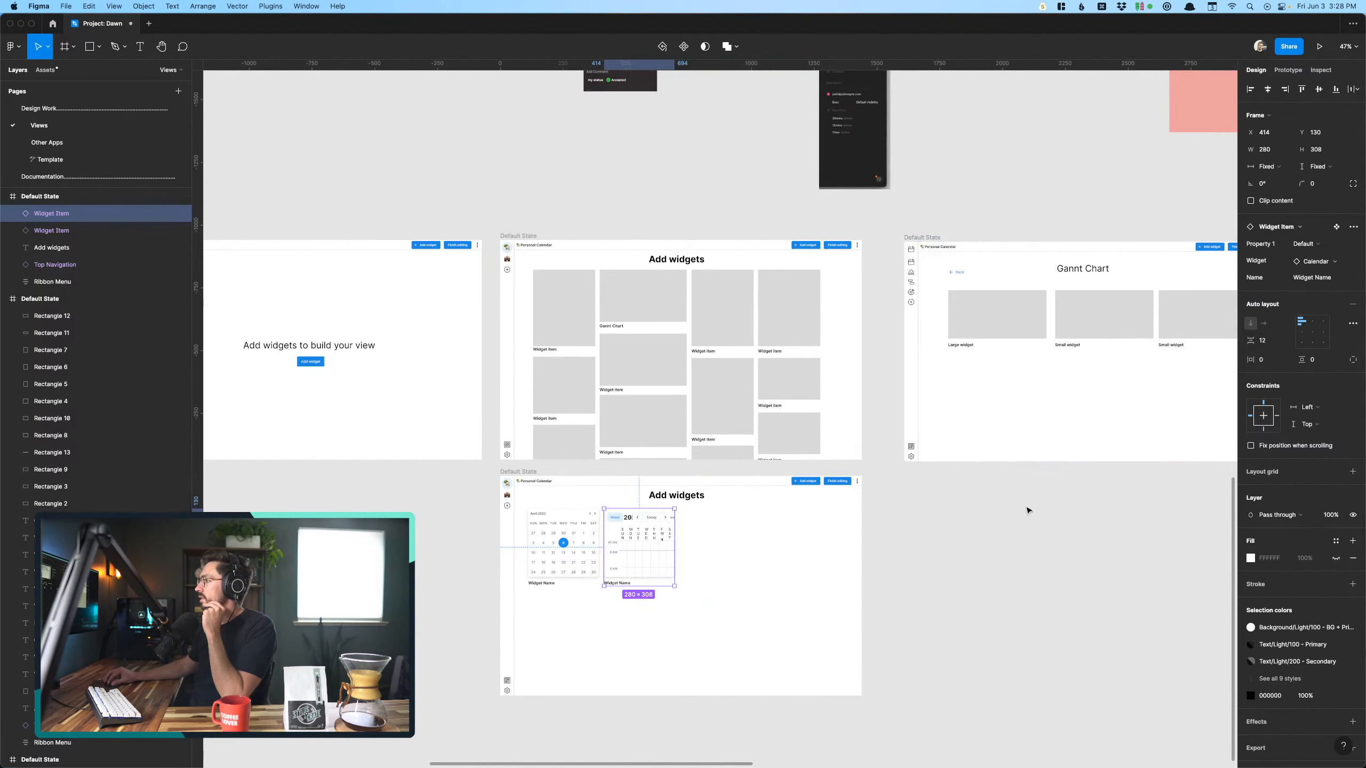
- Resize the Calendar widget beside the small month calendar to about 930 × 317 so it shows the wide week layout
left_click_drag(675, 585, 839, 607)
scroll(720, 587, "up", 3)
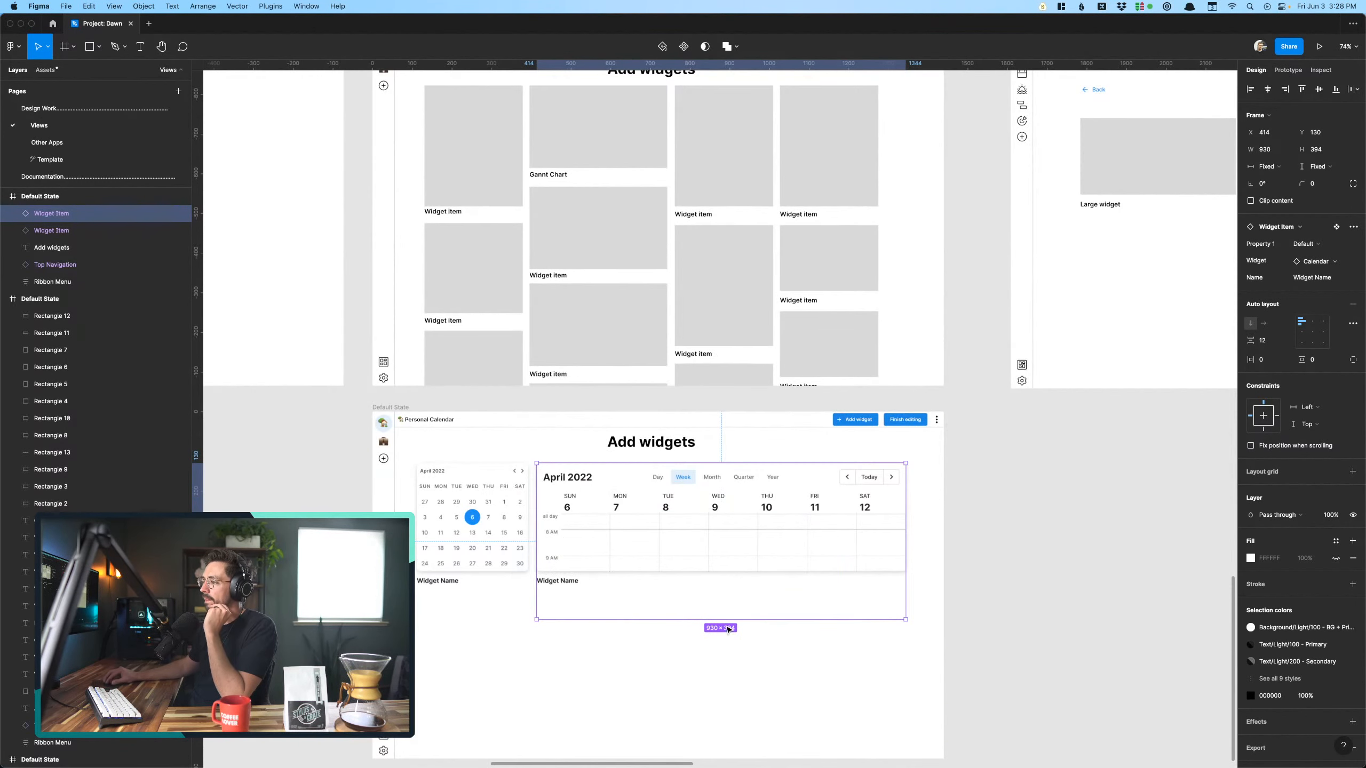
left_click_drag(724, 624, 724, 589)
left_click(690, 656)
scroll(691, 655, "up", 5)
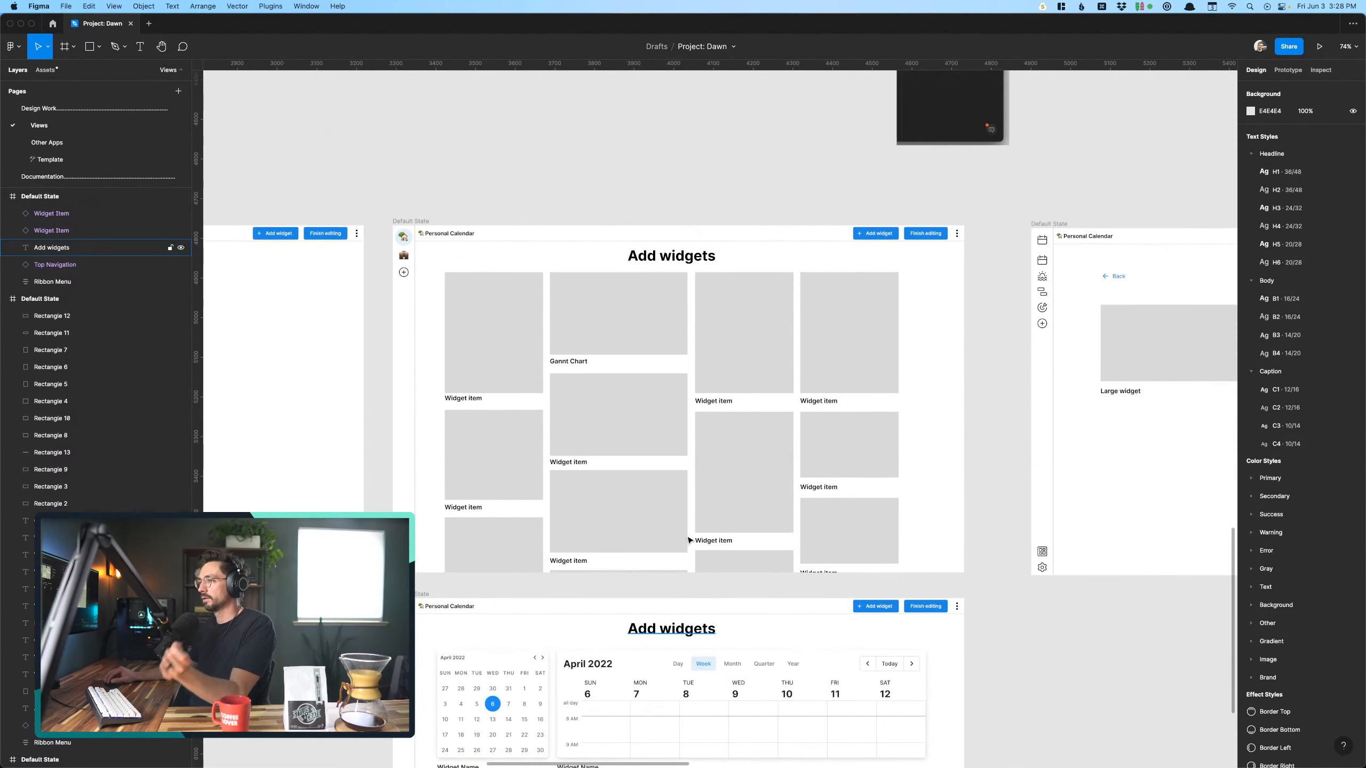
- Duplicate the wide Calendar widget and place the copy directly below the original on the lower Add widgets screen
scroll(685, 305, "down", 3)
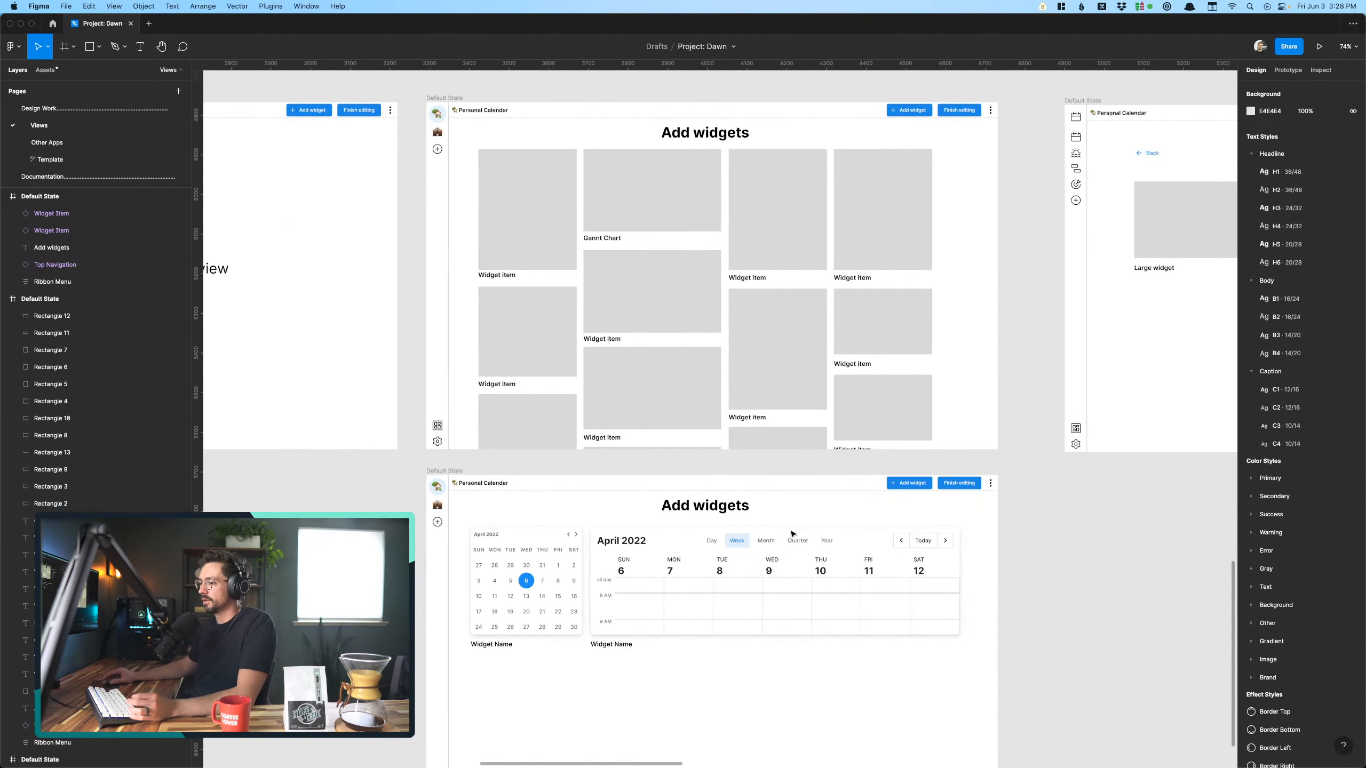
left_click(792, 533)
scroll(792, 527, "up", 6)
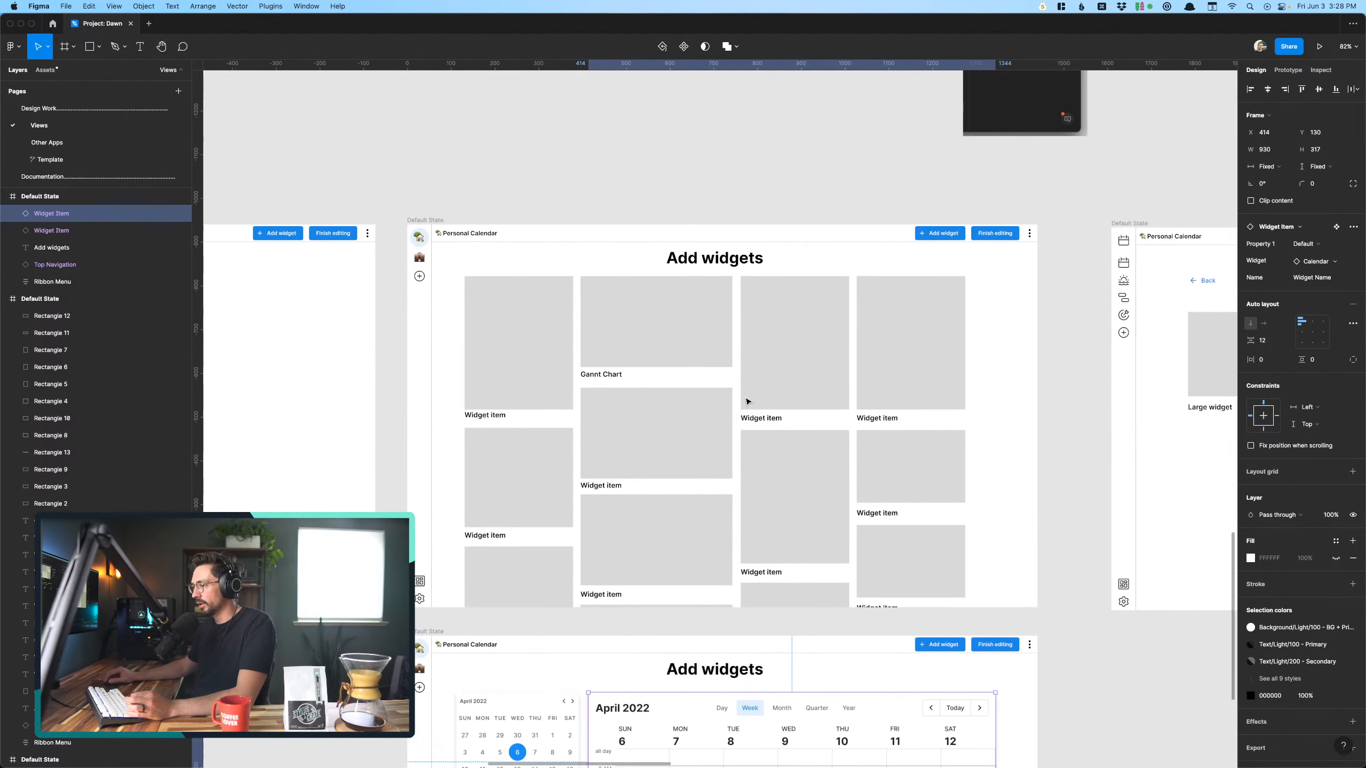
scroll(675, 567, "down", 5)
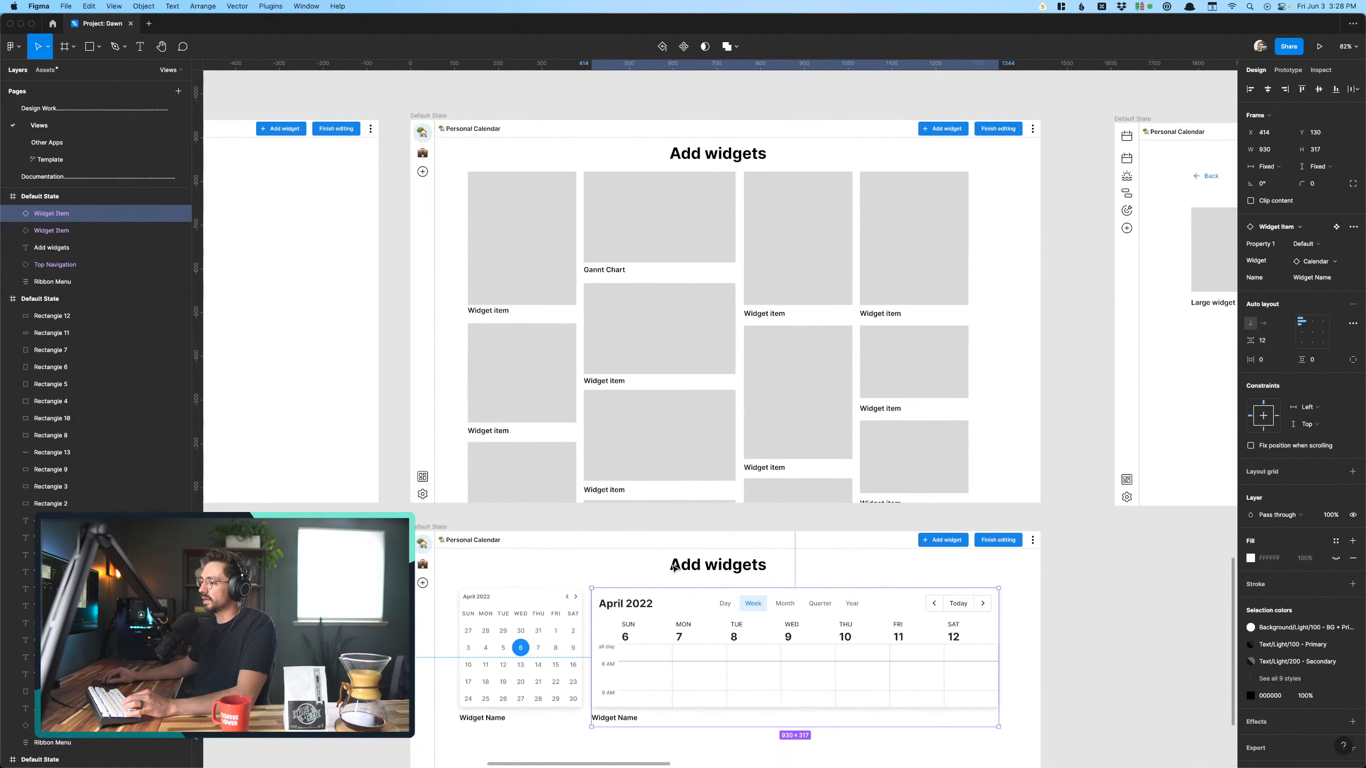
scroll(681, 568, "up", 3)
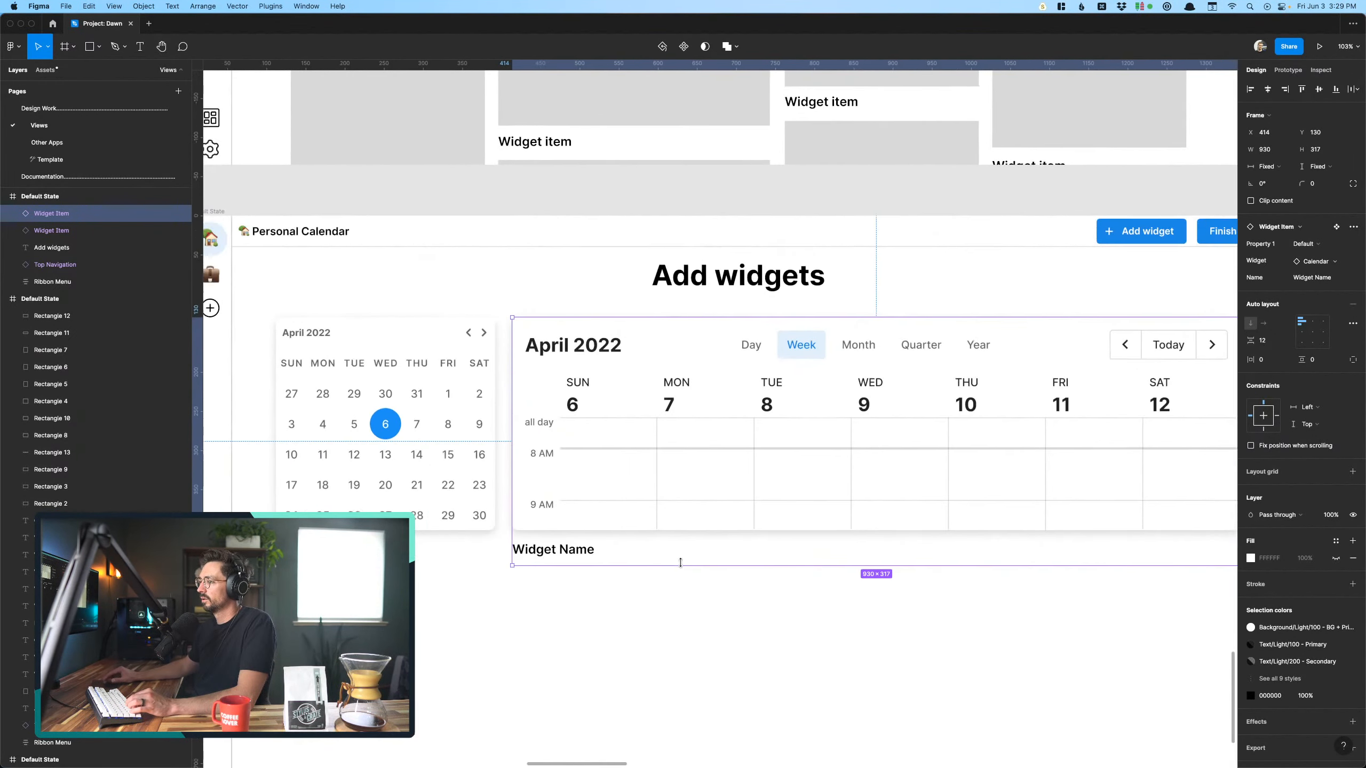
scroll(681, 563, "down", 6)
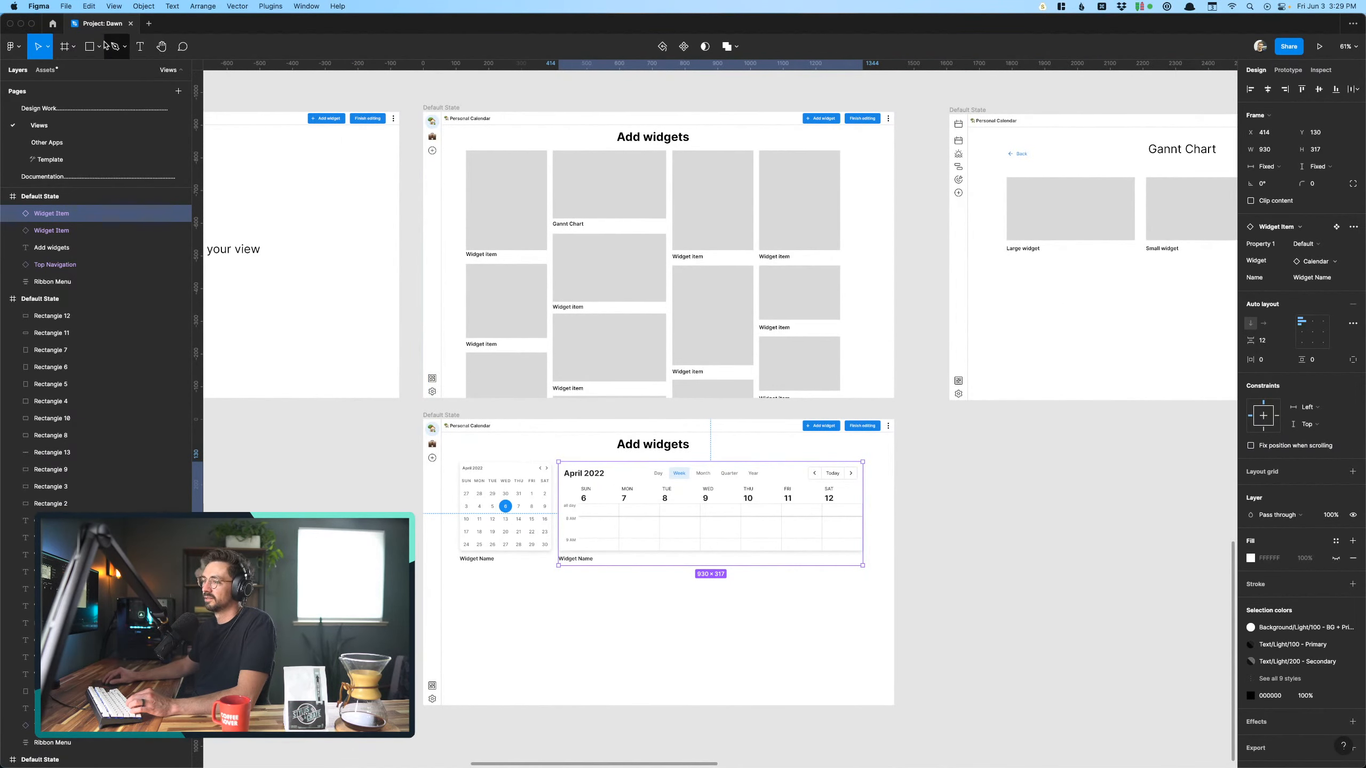
left_click_drag(721, 530, 717, 646, "alt")
scroll(637, 656, "up", 5)
scroll(637, 657, "down", 3)
scroll(637, 657, "right", 4)
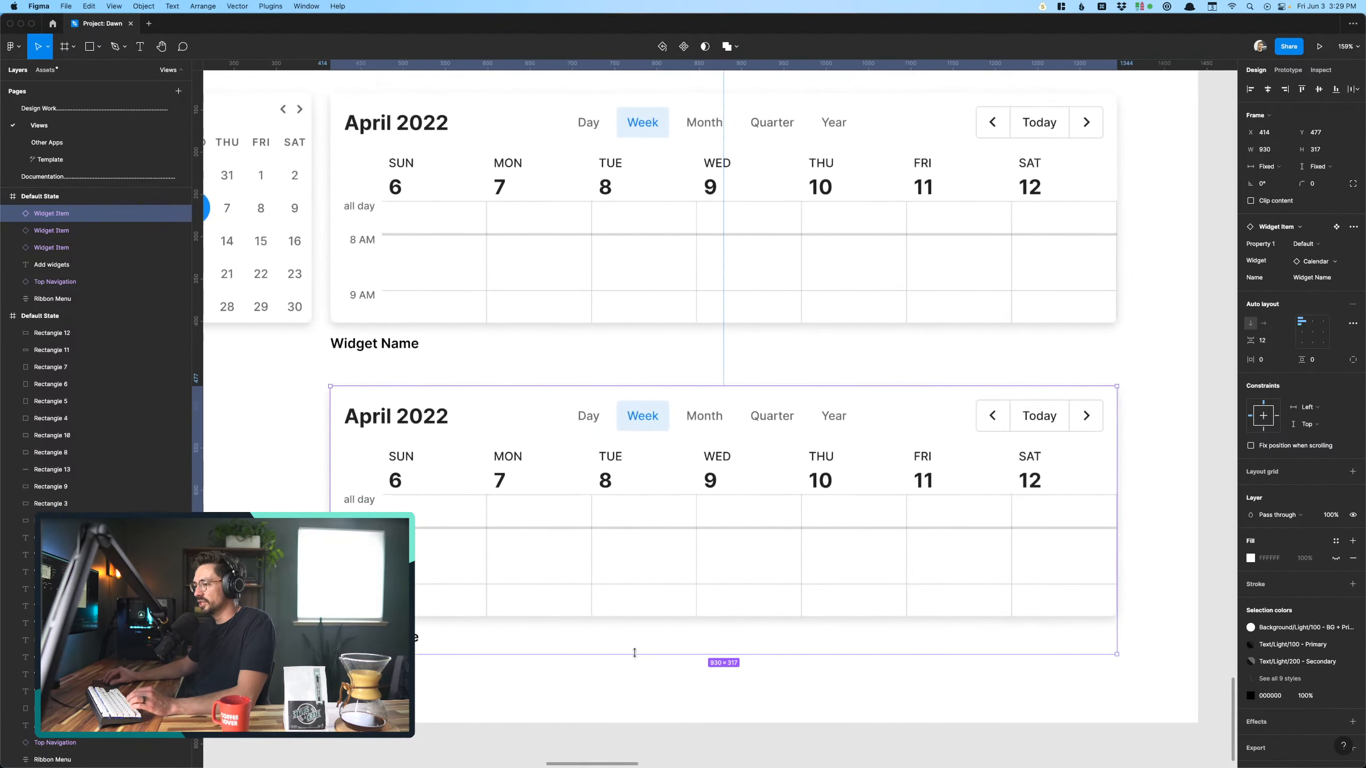
- Scale the duplicated Calendar widget down proportionally to about one third of its size, using the Scale tool
left_click(48, 47)
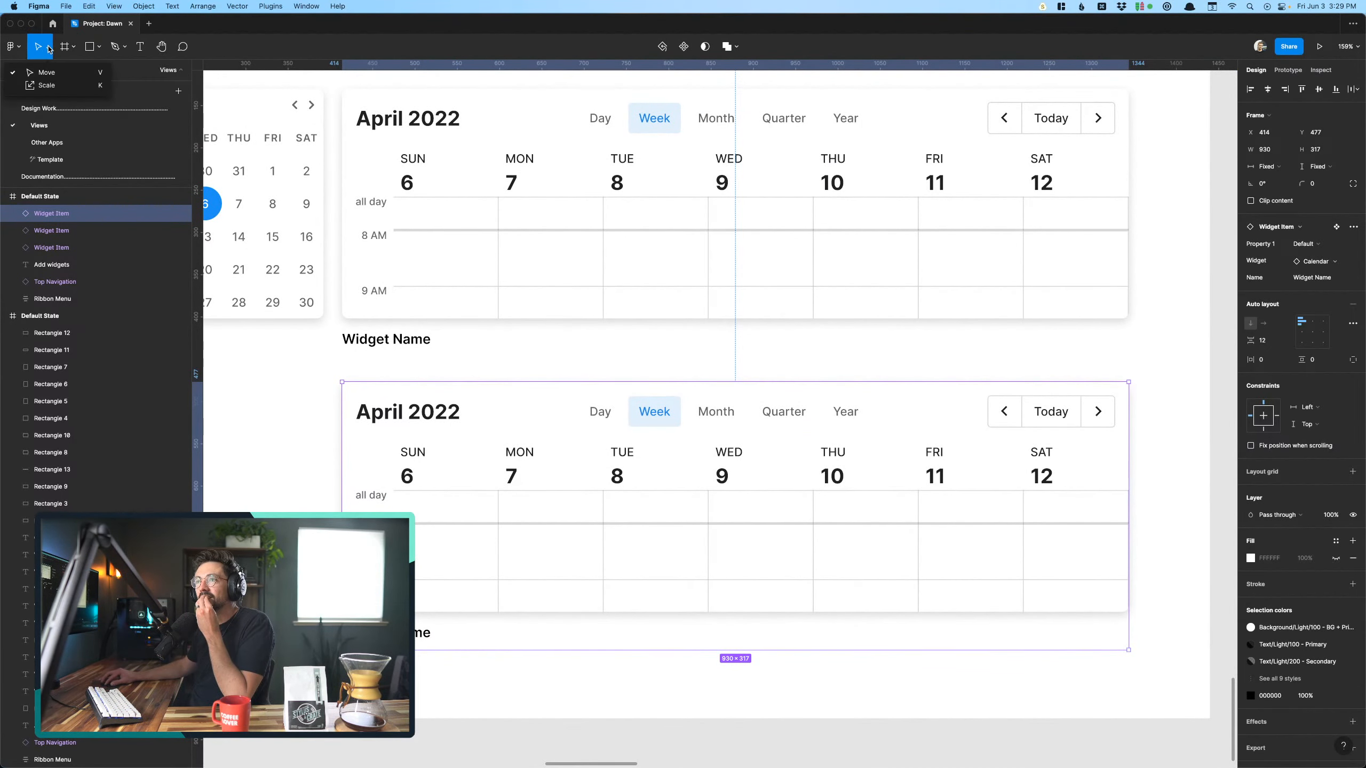
left_click(54, 84)
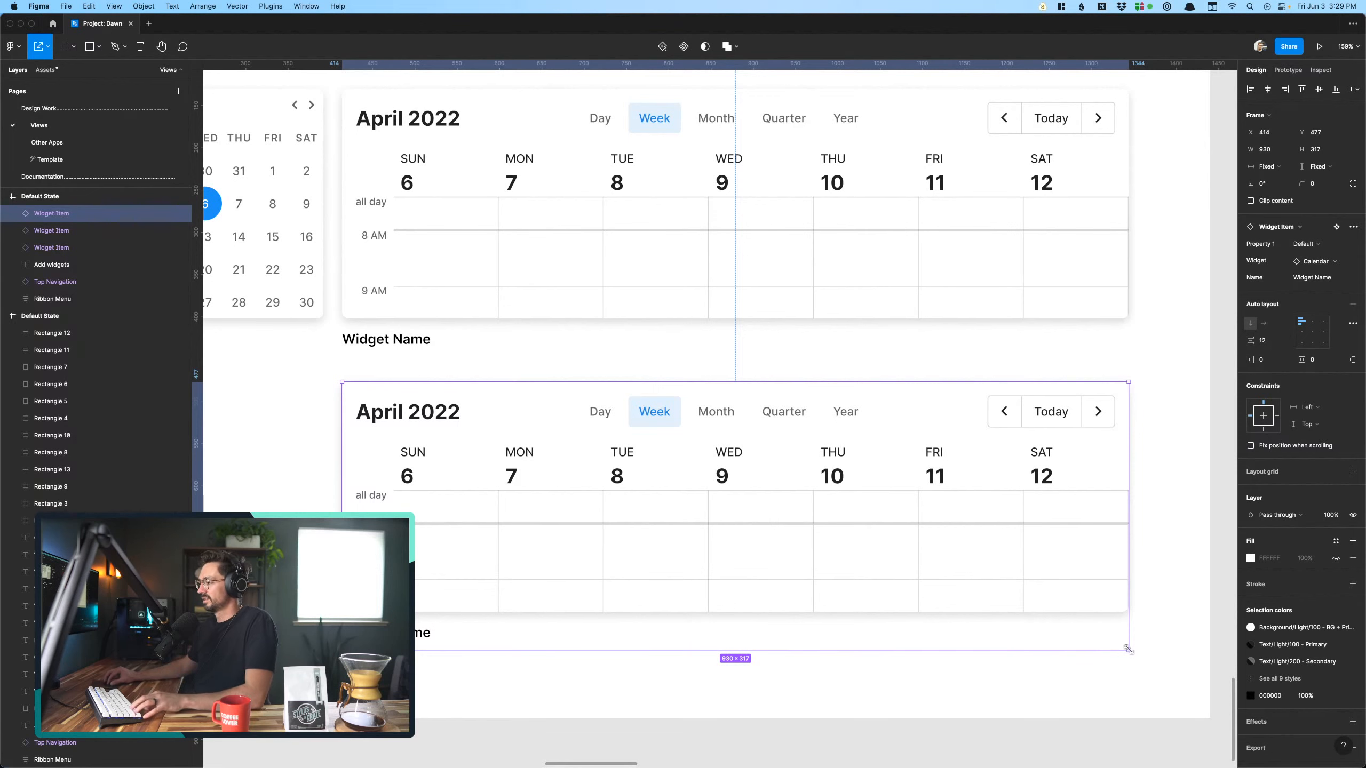
left_click_drag(1128, 650, 589, 469)
left_click(593, 564)
scroll(586, 571, "down", 5)
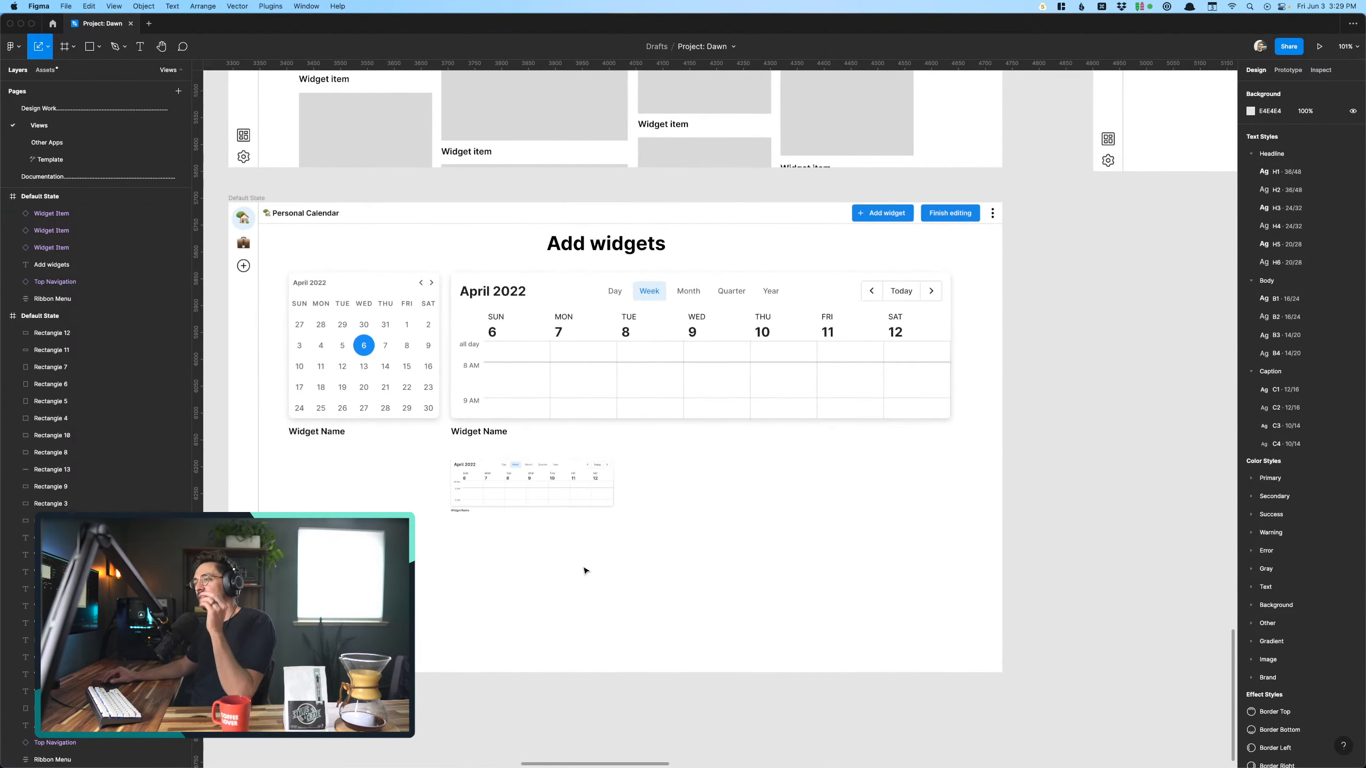
scroll(571, 568, "up", 5)
scroll(571, 568, "left", 3)
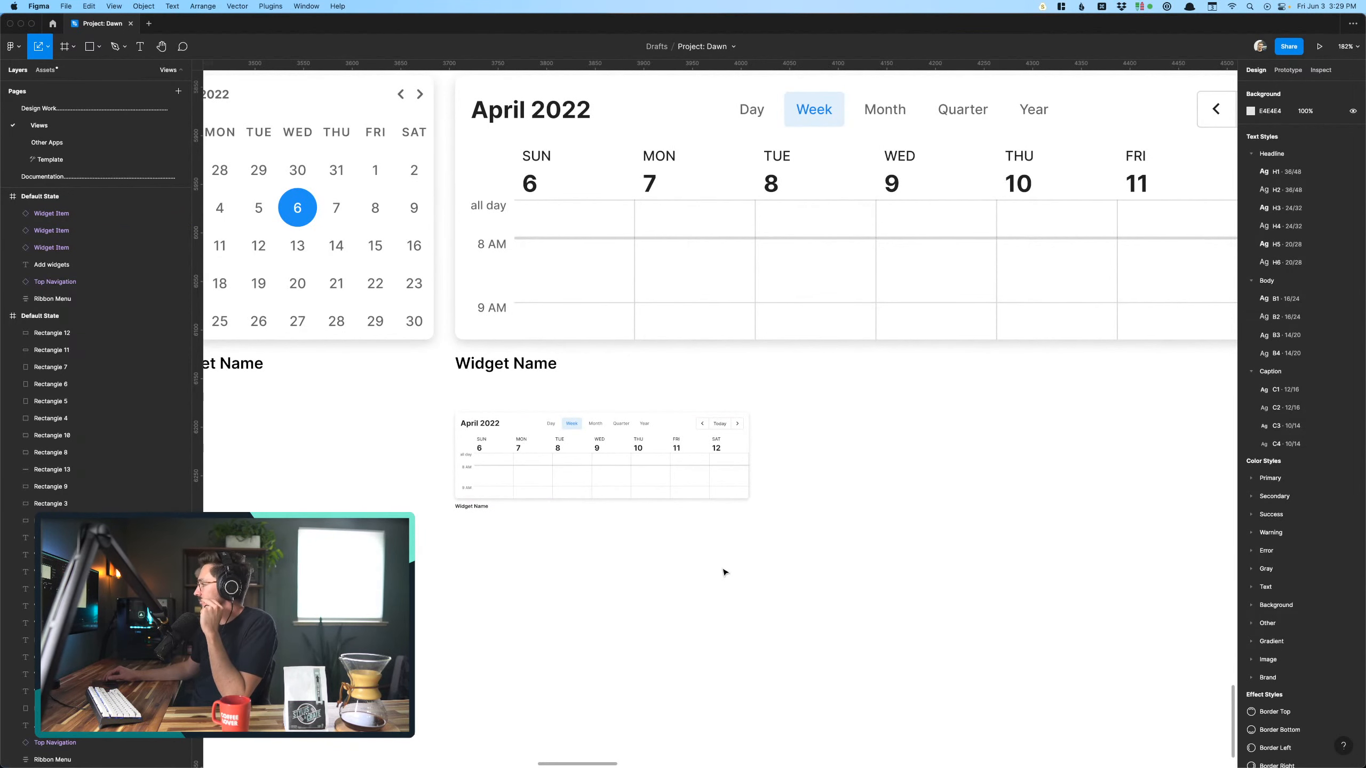
scroll(724, 572, "left", 6)
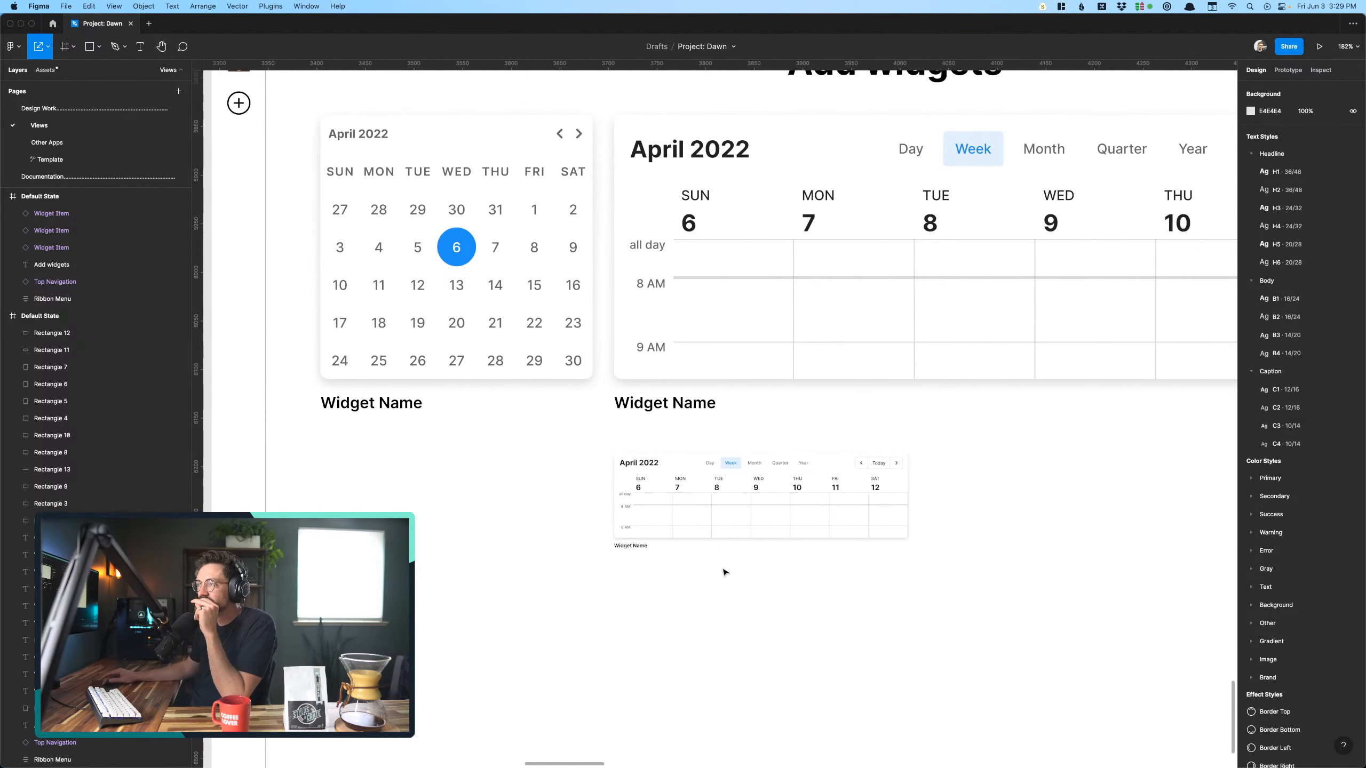
scroll(747, 558, "down", 5)
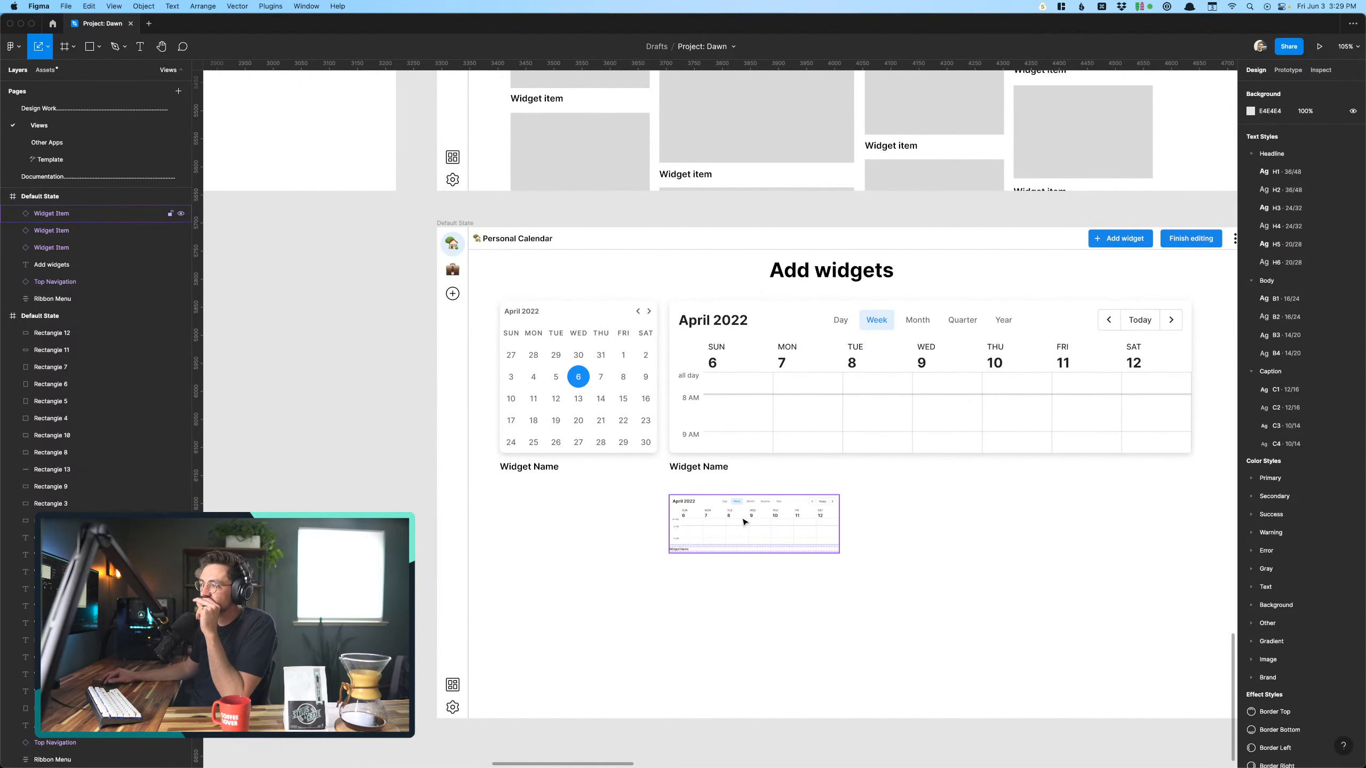
- Delete the first gray placeholder and its "Widget item" label from the first column of the upper Add widgets screen
scroll(745, 522, "up", 8)
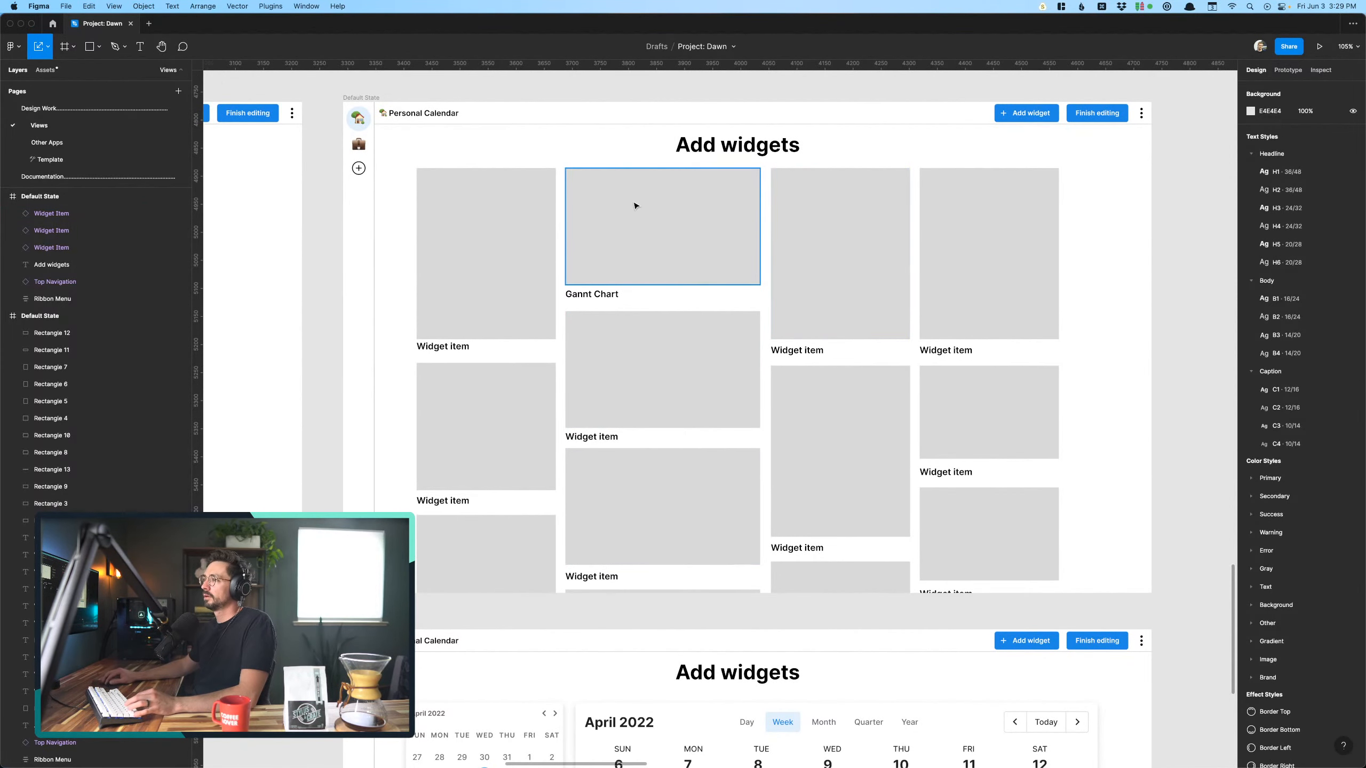
scroll(634, 206, "down", 1)
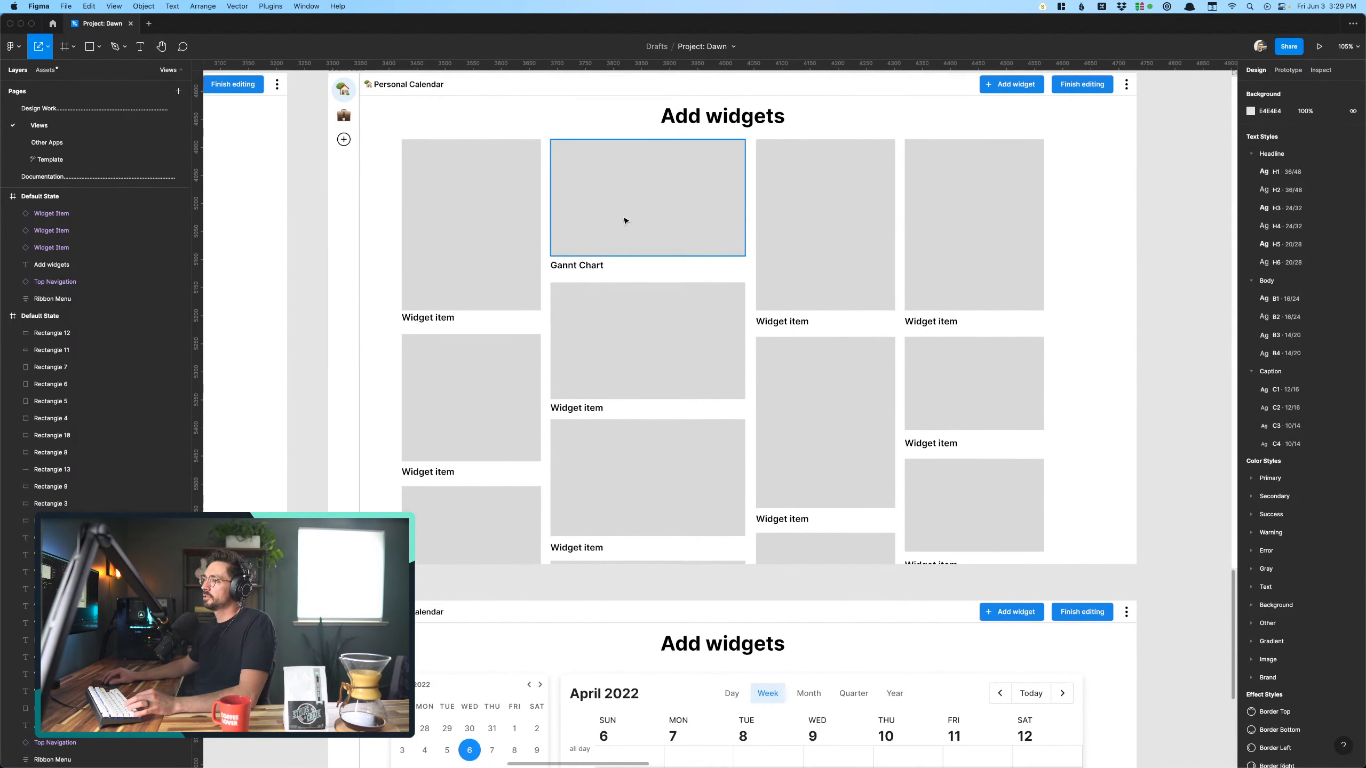
left_click(470, 279)
scroll(469, 279, "down", 1)
scroll(471, 279, "down", 5)
scroll(490, 300, "up", 5)
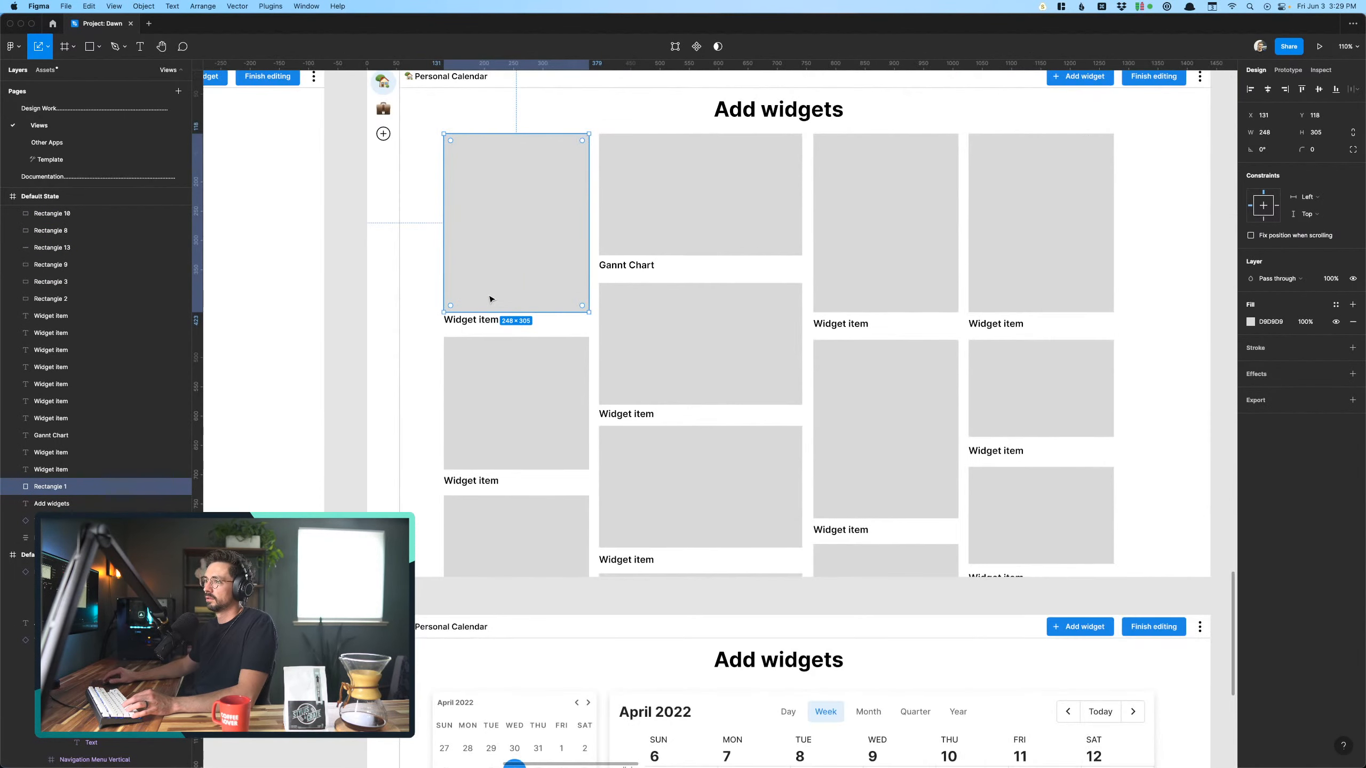
scroll(528, 512, "down", 3)
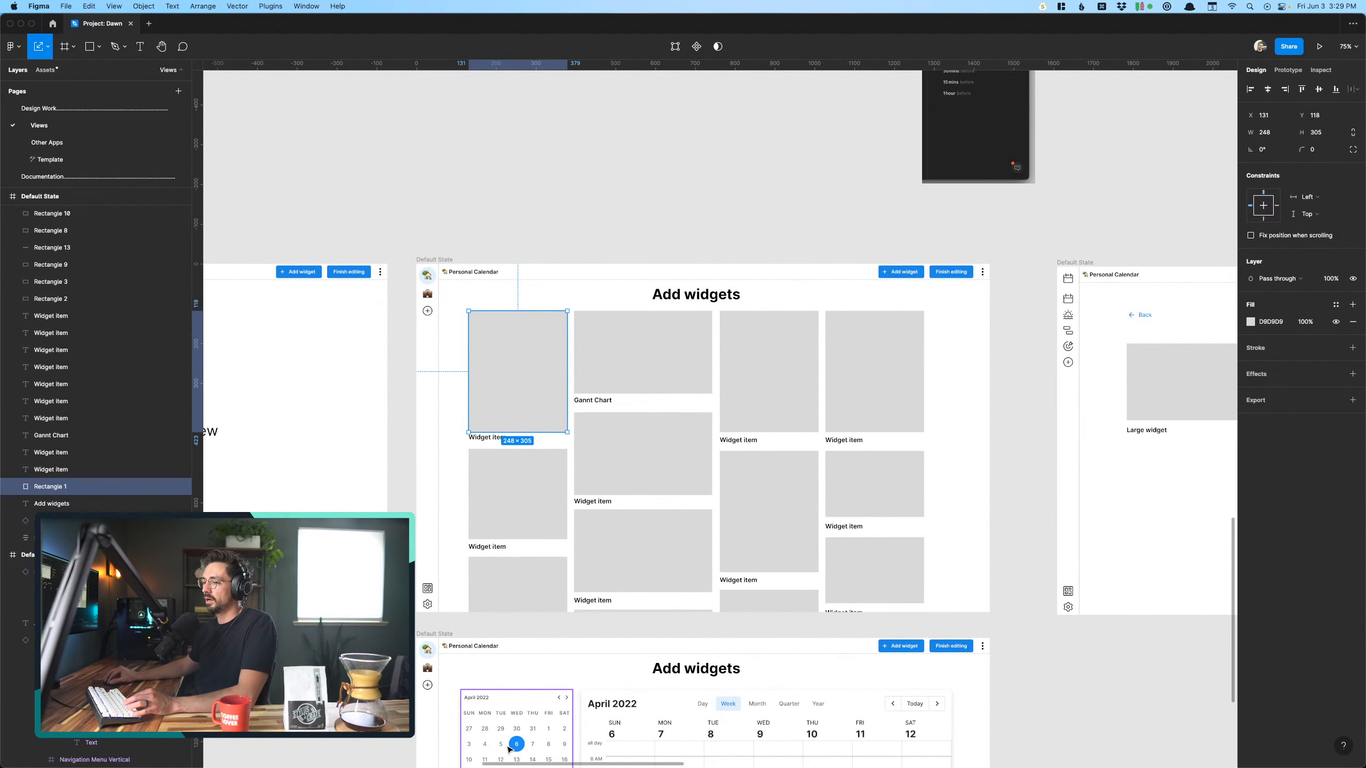
key("Delete")
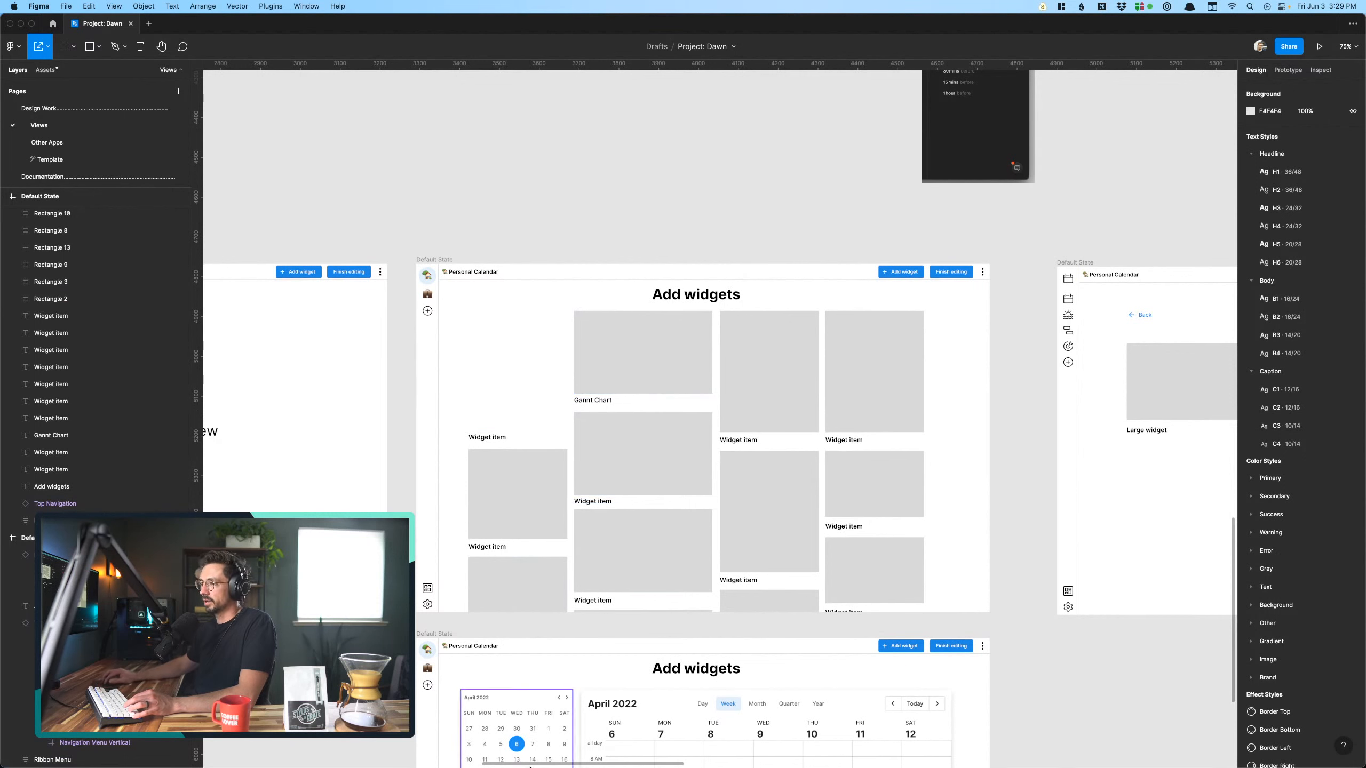
left_click(484, 435)
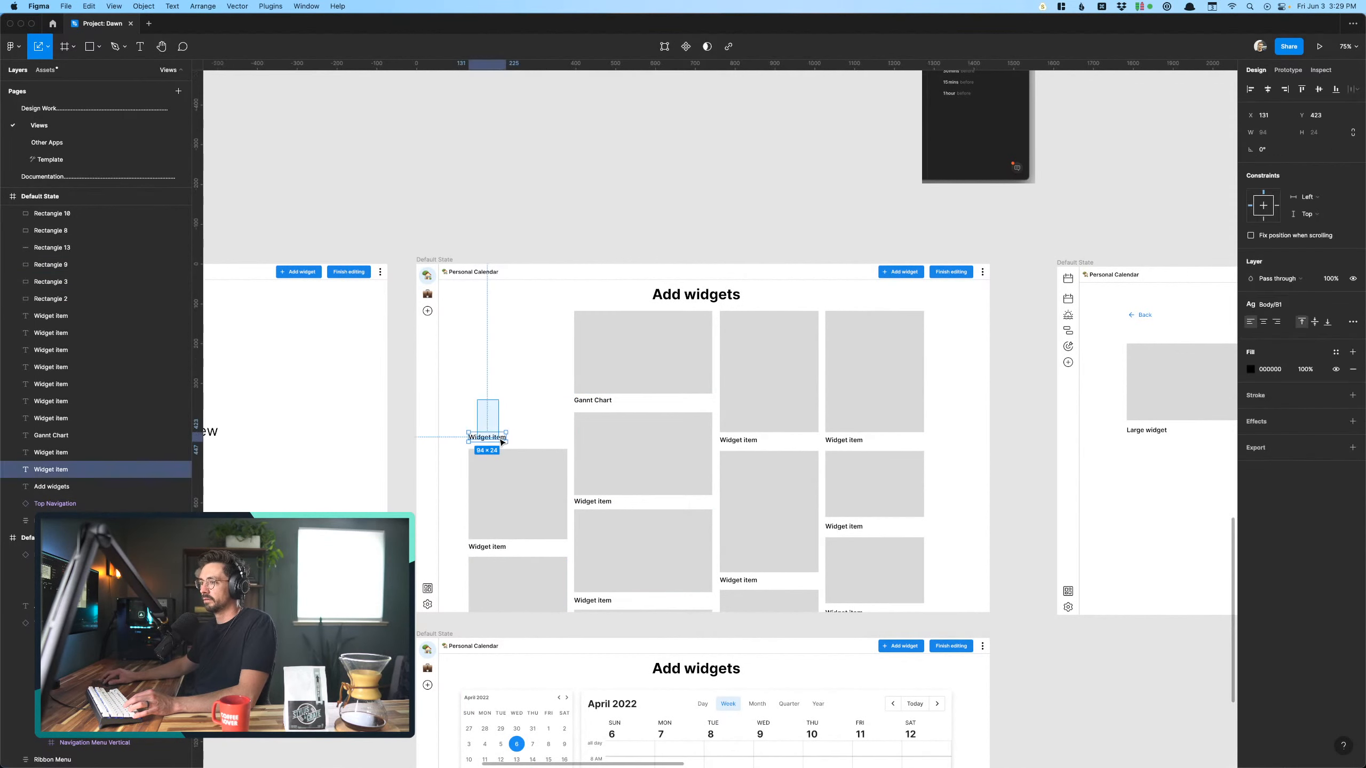
key("Delete")
- Copy the small month calendar widget from the lower Add widgets screen into the cleared first-column spot on the upper screen
left_click_drag(544, 727, 544, 348)
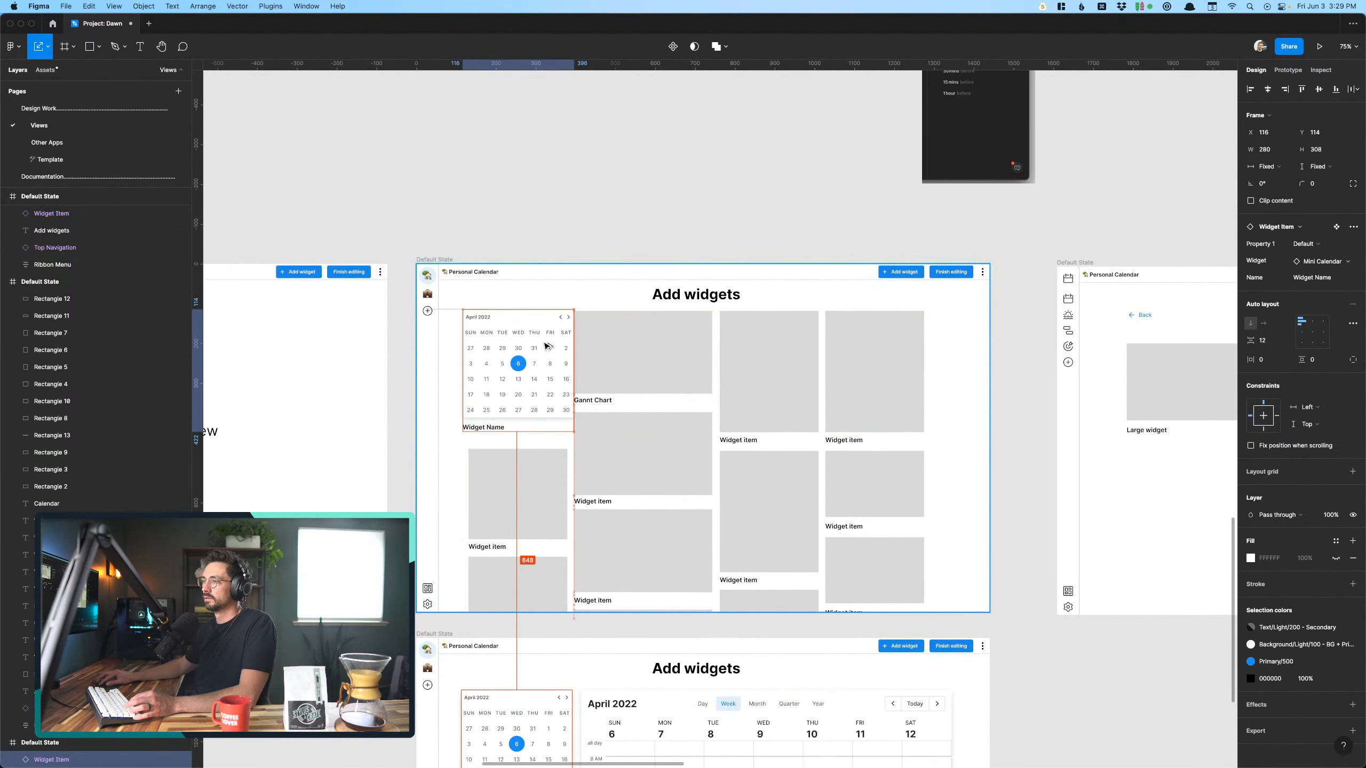
scroll(544, 349, "up", 5)
left_click(497, 630)
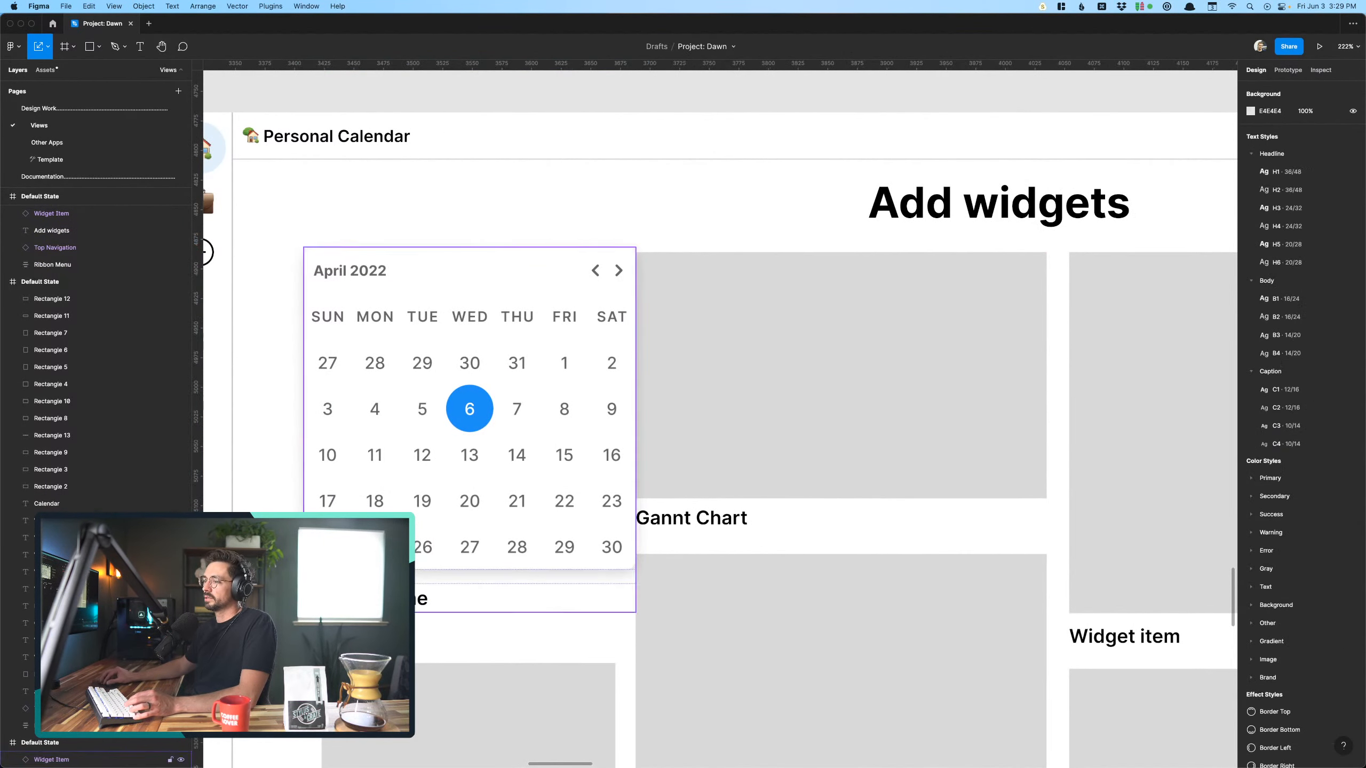
- Change the copied month calendar's label to "Mini calendar"
double_click(392, 599, "super")
key("BackSpace")
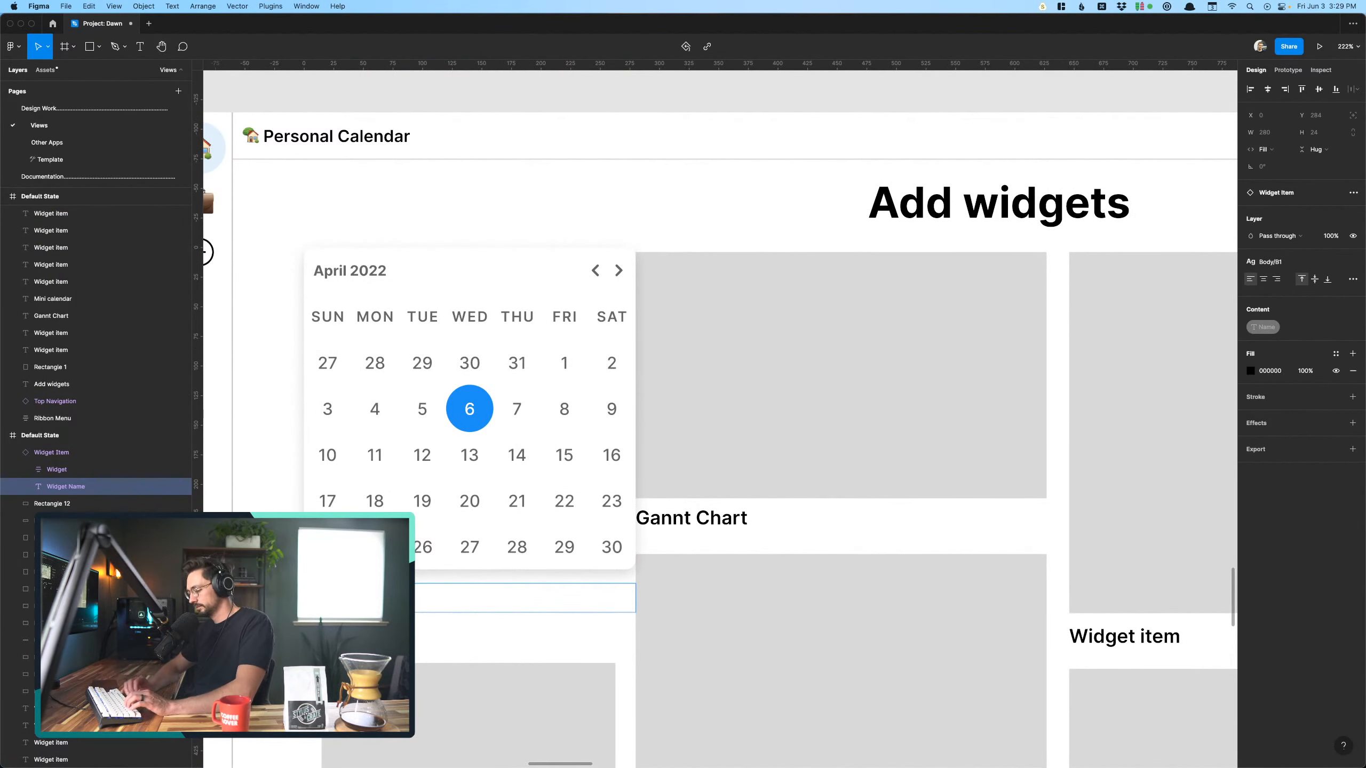
type("ar")
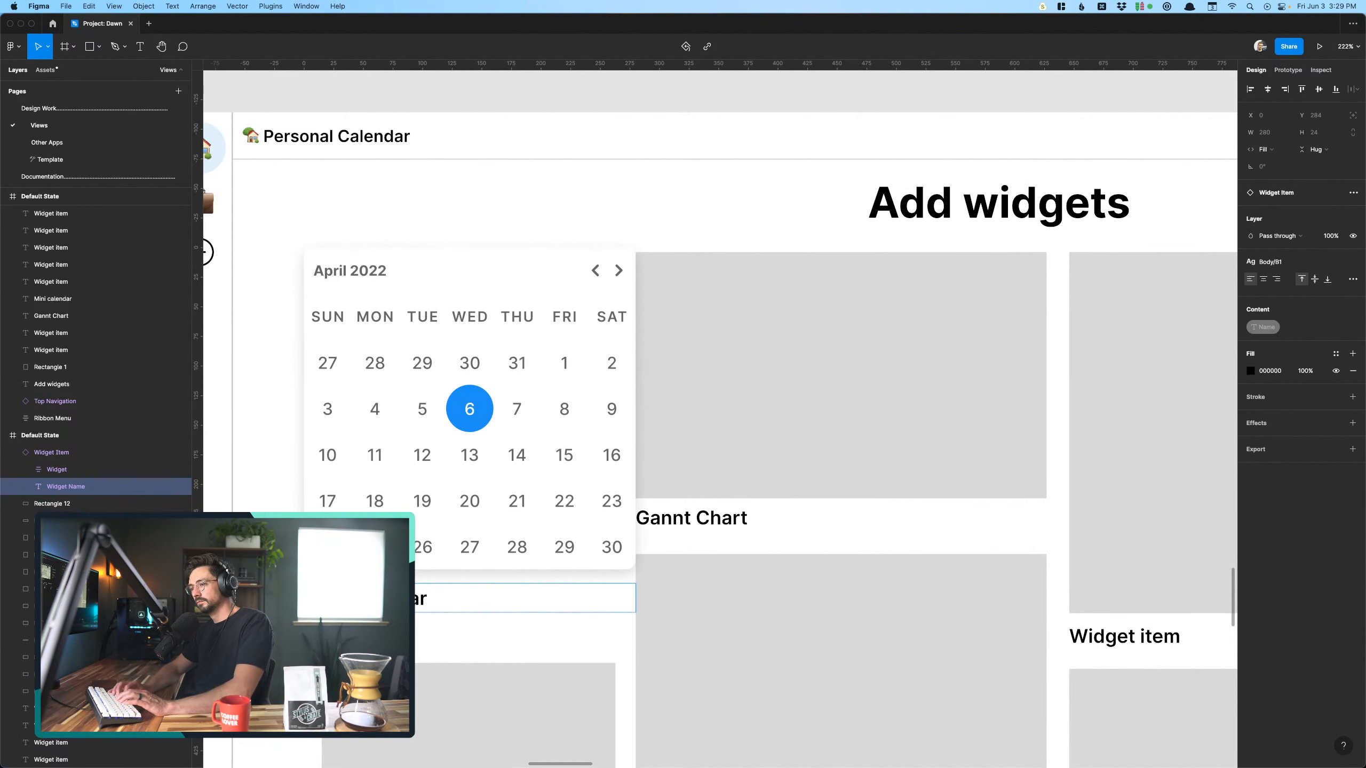
key("Escape")
- Copy the "Gannt Chart" label text and paste it over the "Widget item" label of the second placeholder in the same column
scroll(301, 602, "down", 8)
scroll(301, 603, "up", 1)
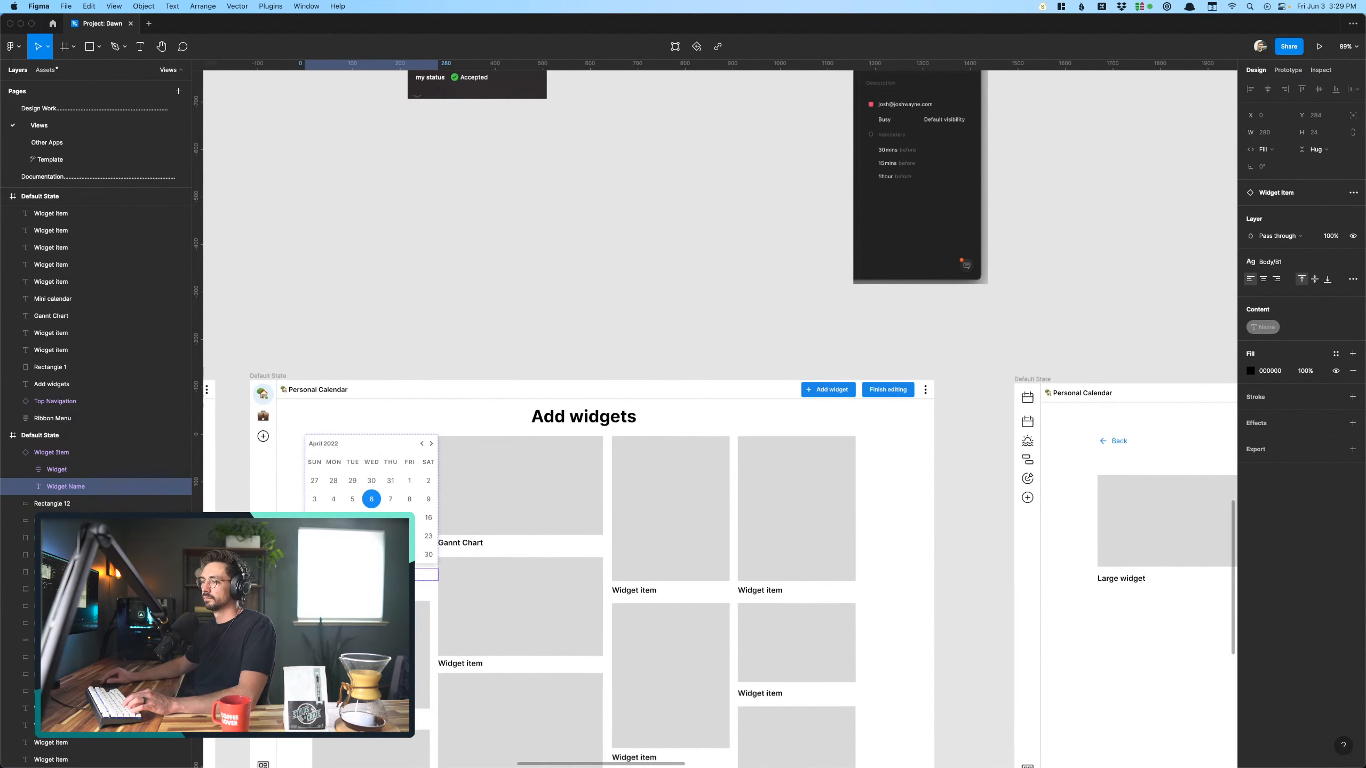
scroll(543, 477, "left", 3)
scroll(543, 478, "down", 3)
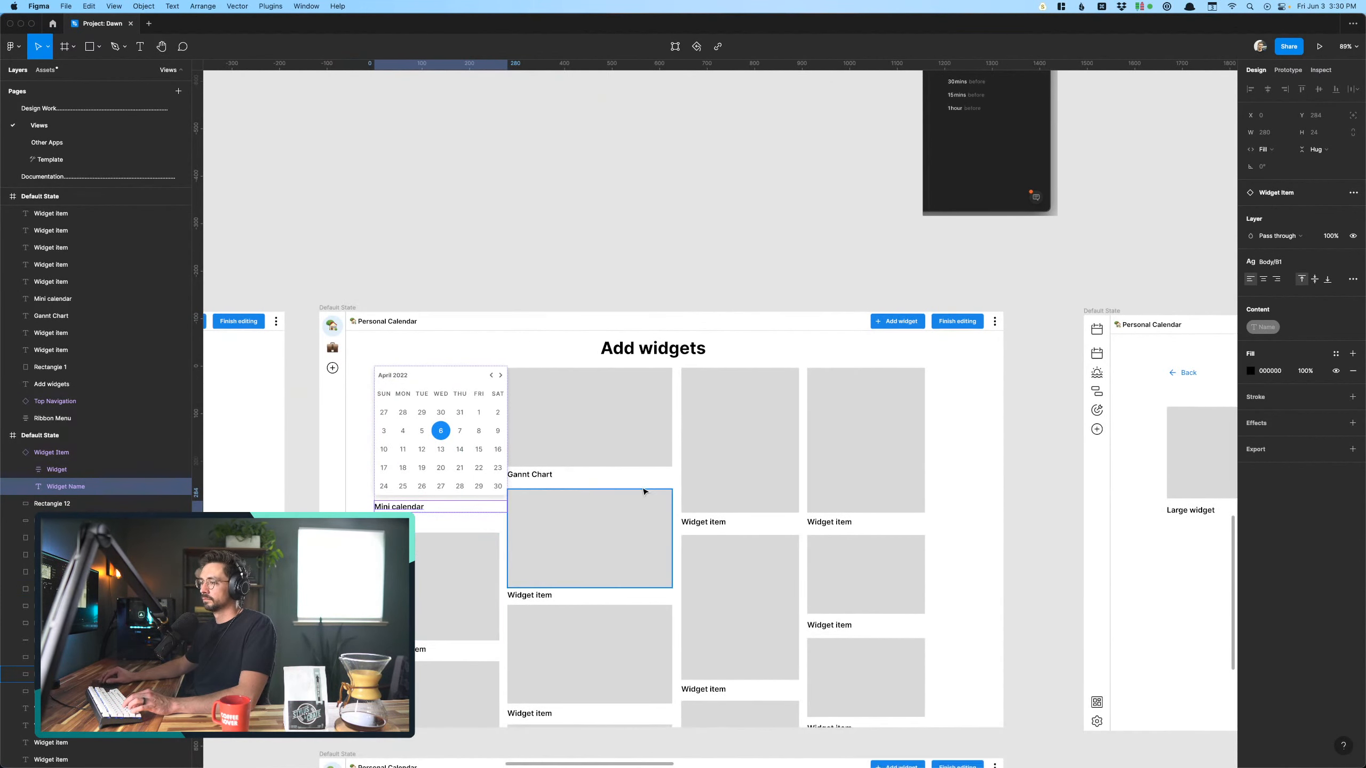
double_click(530, 475)
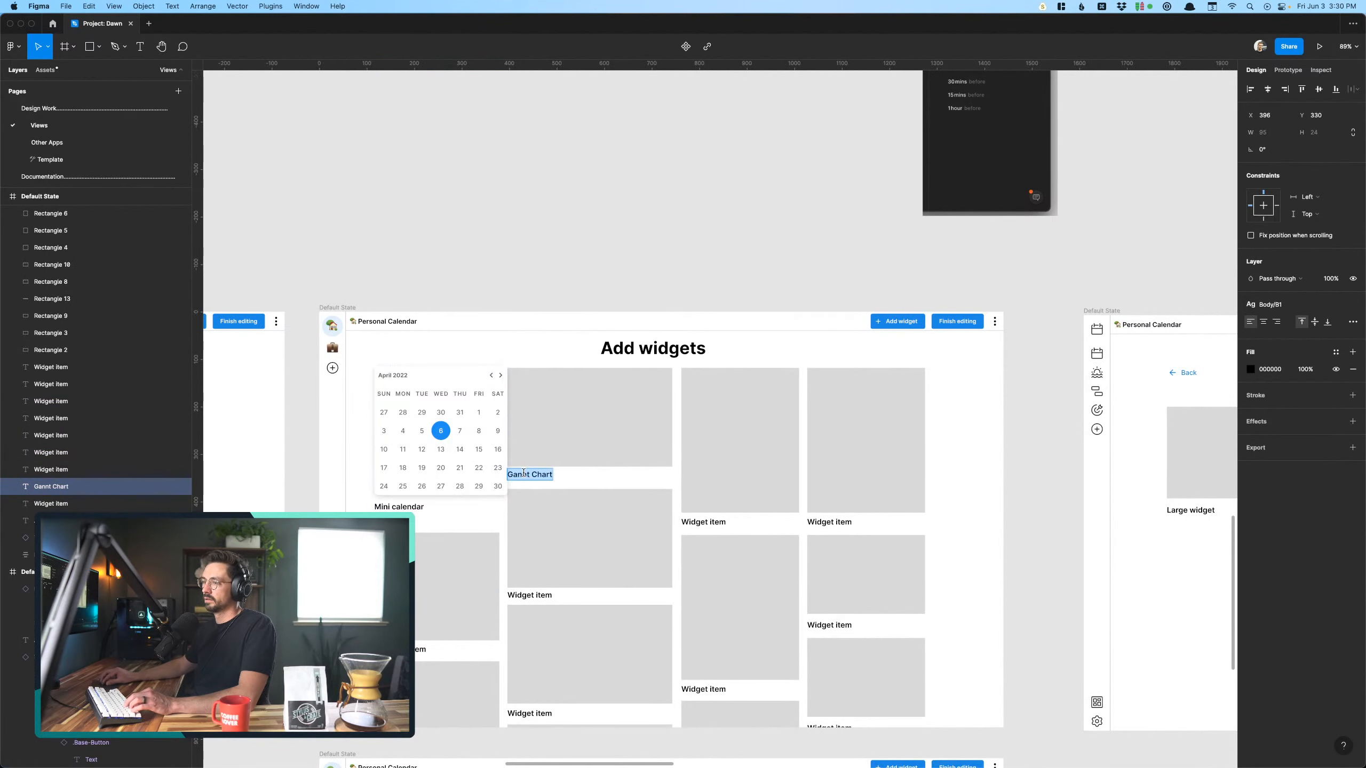
key("super+c")
double_click(538, 596)
key("super+v")
key("Escape")
scroll(452, 485, "down", 2)
scroll(452, 485, "right", 1)
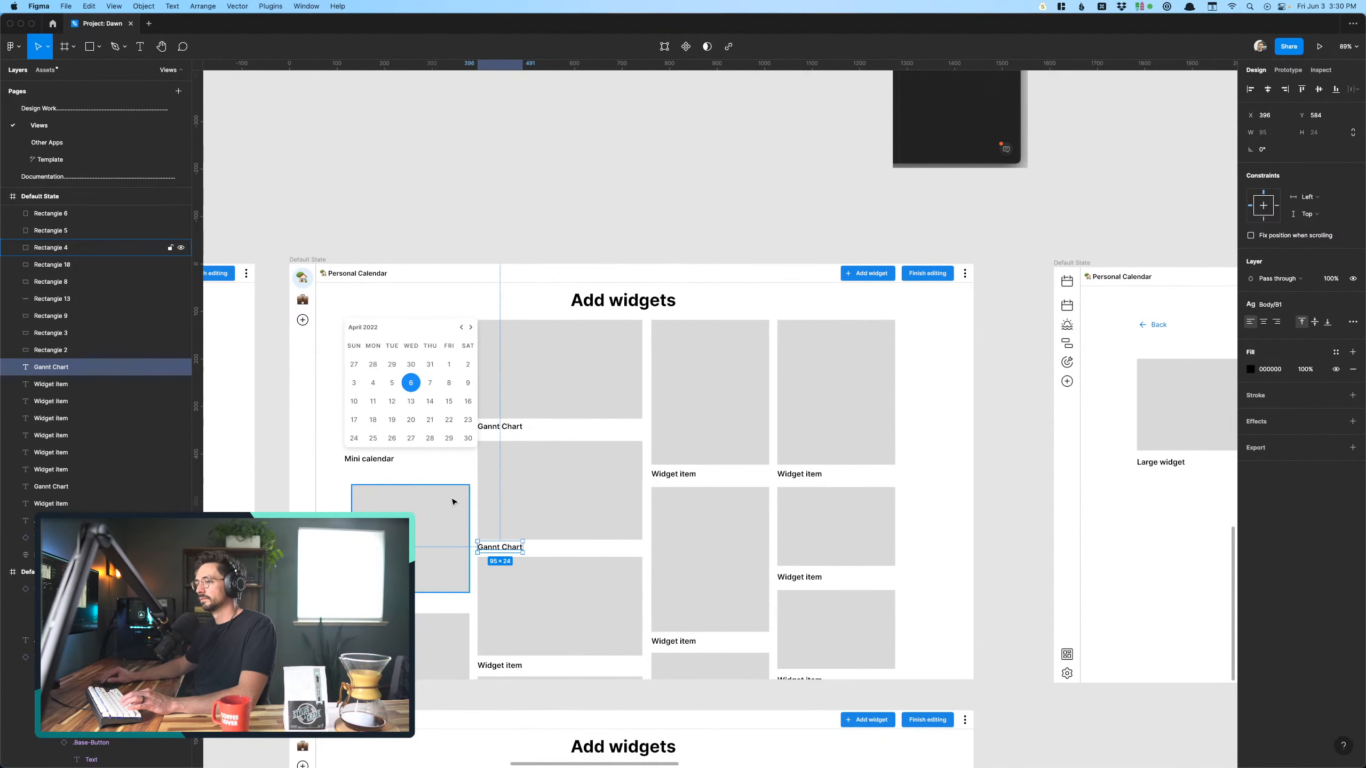
key("Escape")
scroll(444, 478, "up", 5)
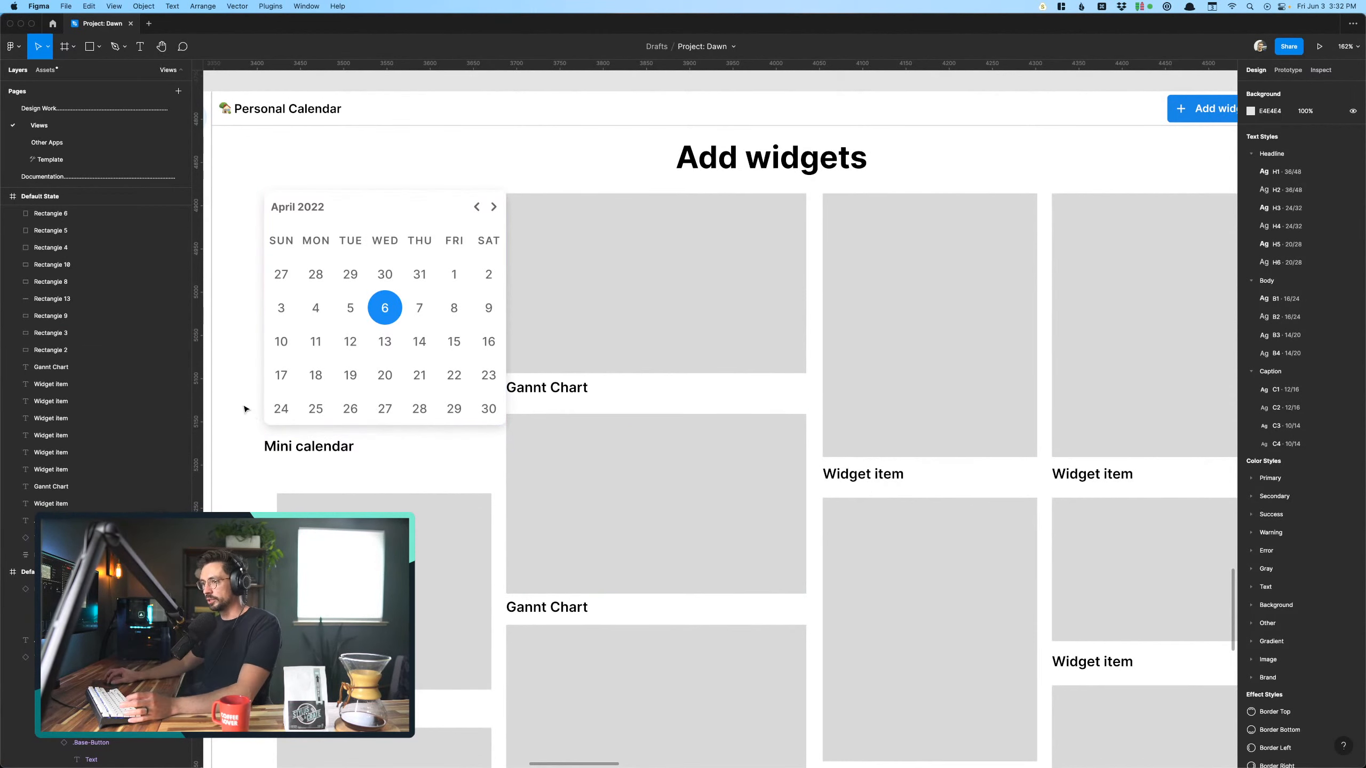
scroll(246, 409, "down", 5)
scroll(246, 409, "left", 2)
scroll(244, 409, "up", 5)
scroll(245, 408, "right", 3)
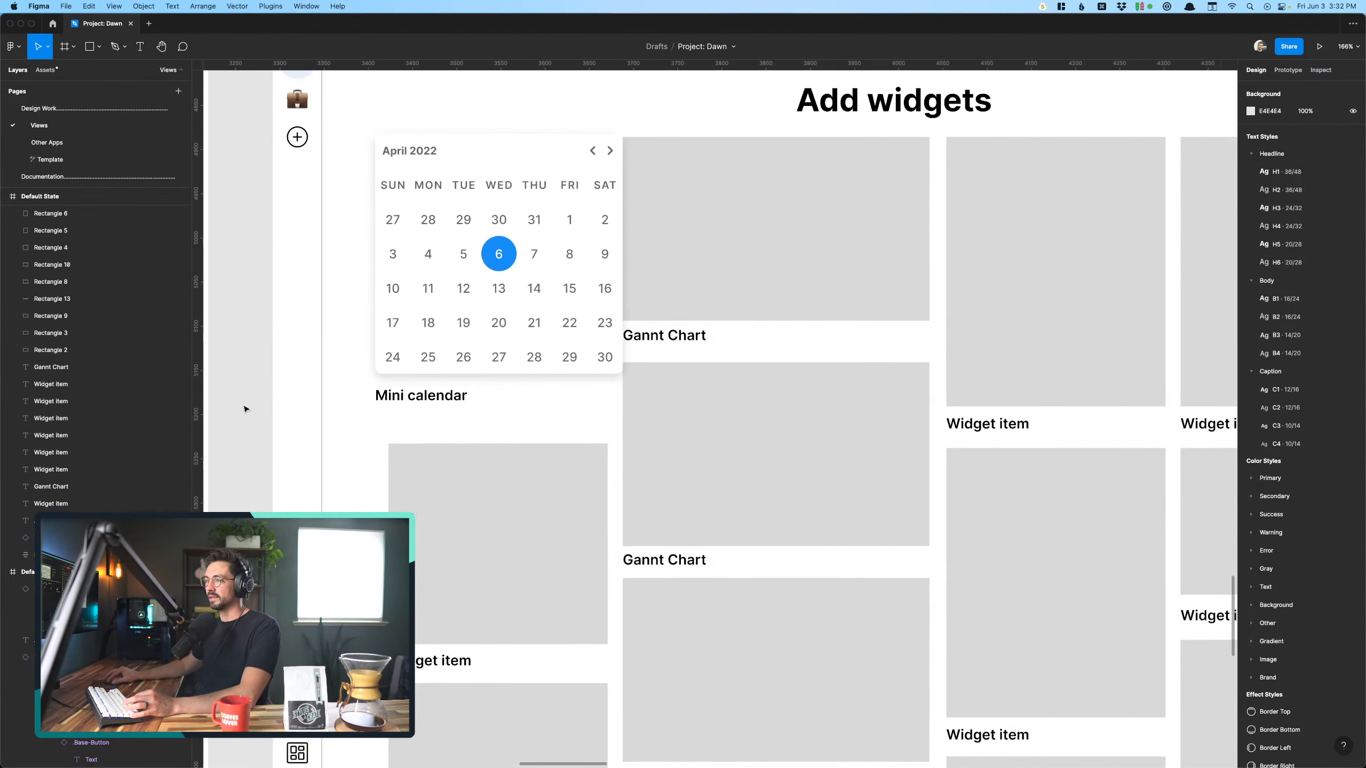
scroll(530, 364, "right", 5)
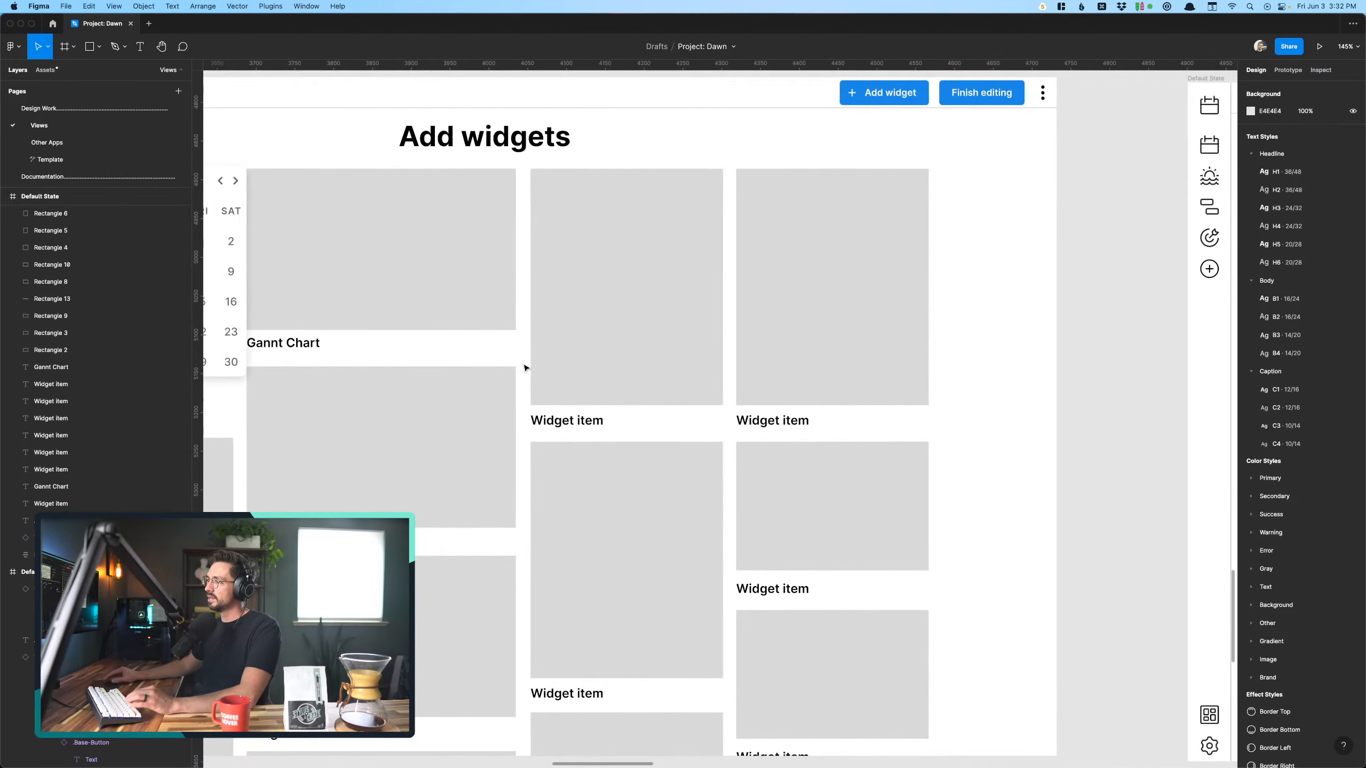
scroll(530, 366, "left", 8)
left_click(577, 271)
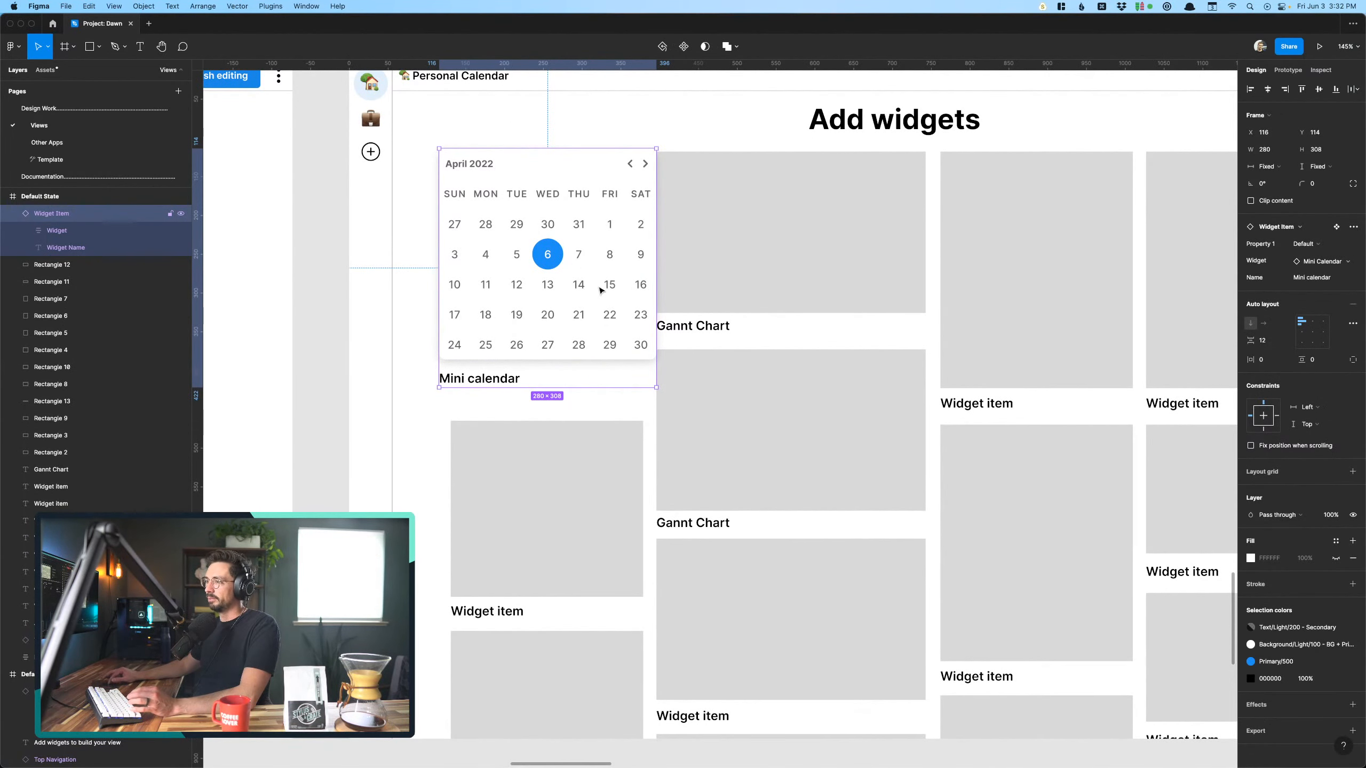
- Delete the three top-row placeholders beside the Mini calendar along with their "Gannt Chart" and "Widget item" labels
scroll(601, 291, "right", 10)
scroll(552, 320, "left", 3)
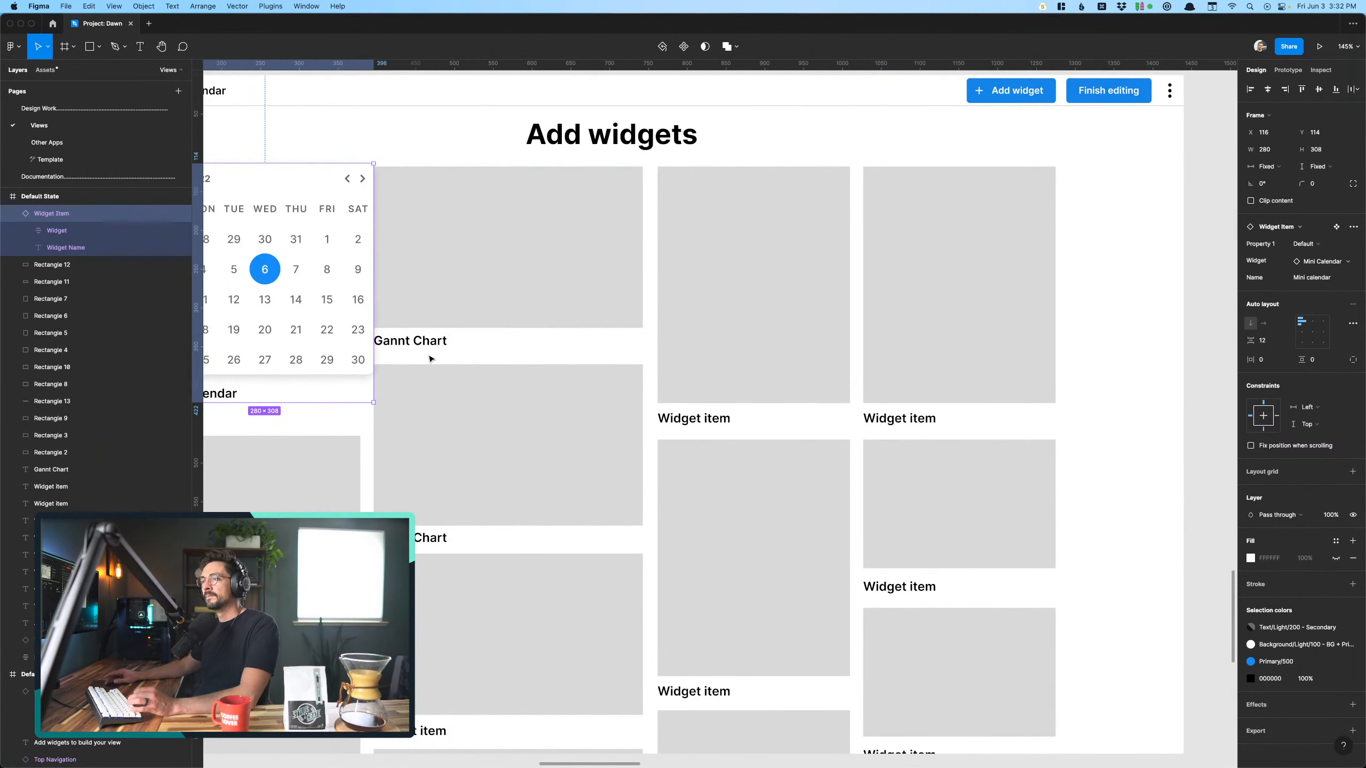
left_click_drag(425, 355, 993, 259)
key("Delete")
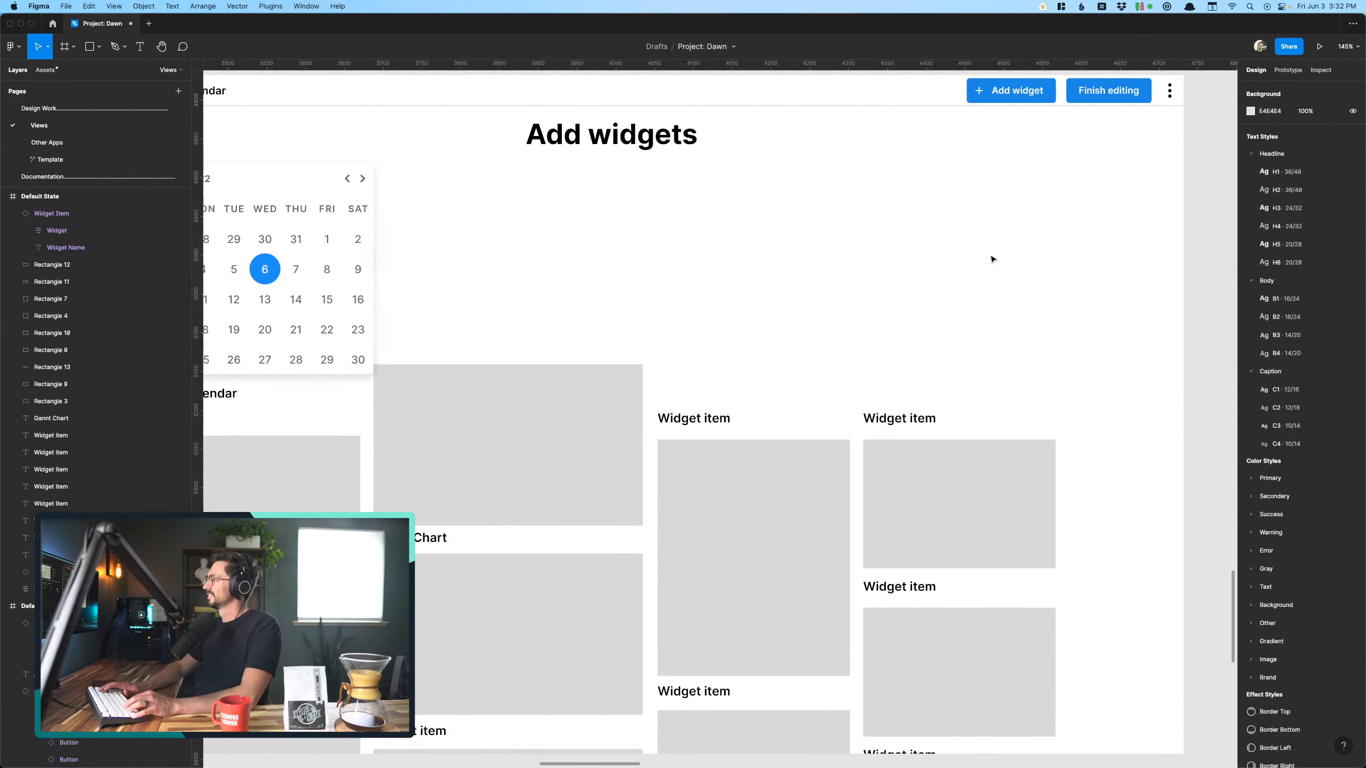
scroll(799, 284, "down", 3)
left_click_drag(707, 375, 929, 413)
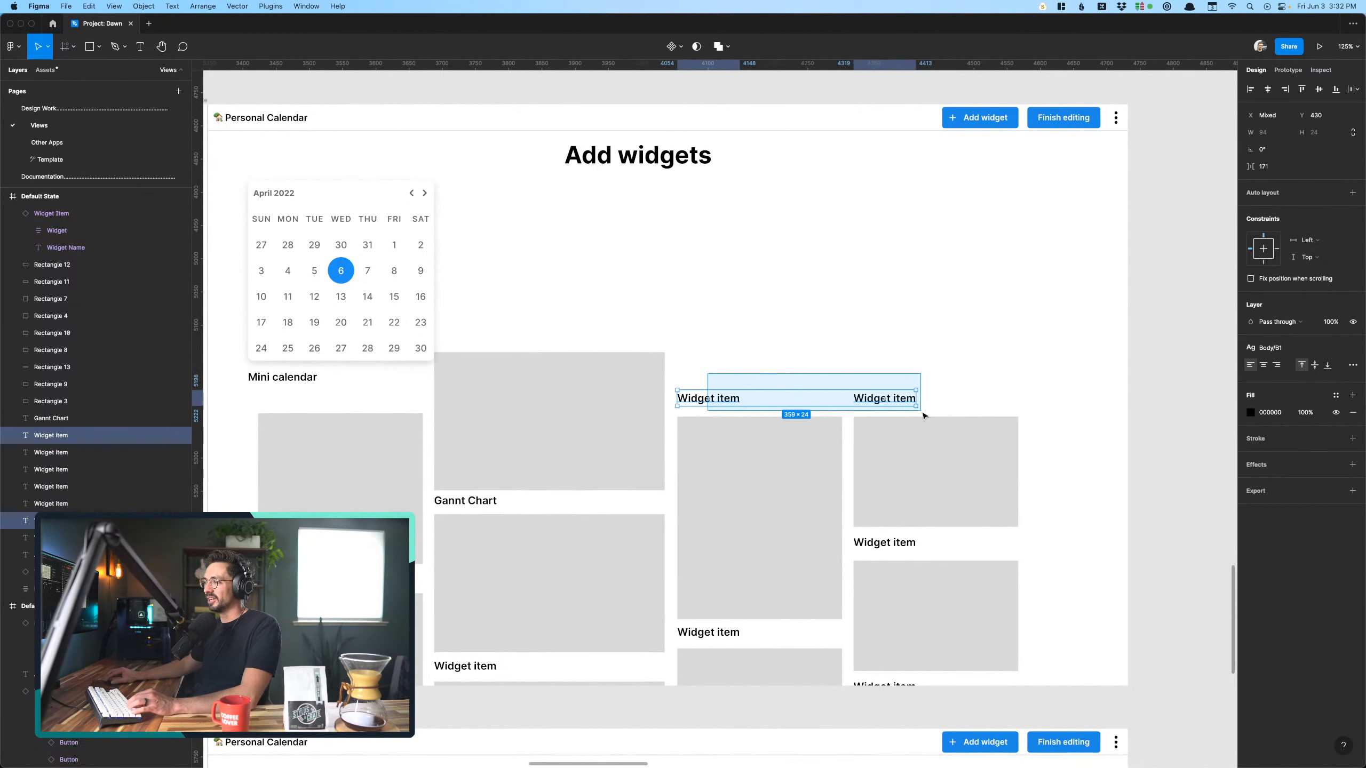
key("Delete")
- Copy the full-size wide Calendar widget from the lower Add widgets screen into the space beside the Mini calendar on the upper screen
scroll(924, 415, "left", 3)
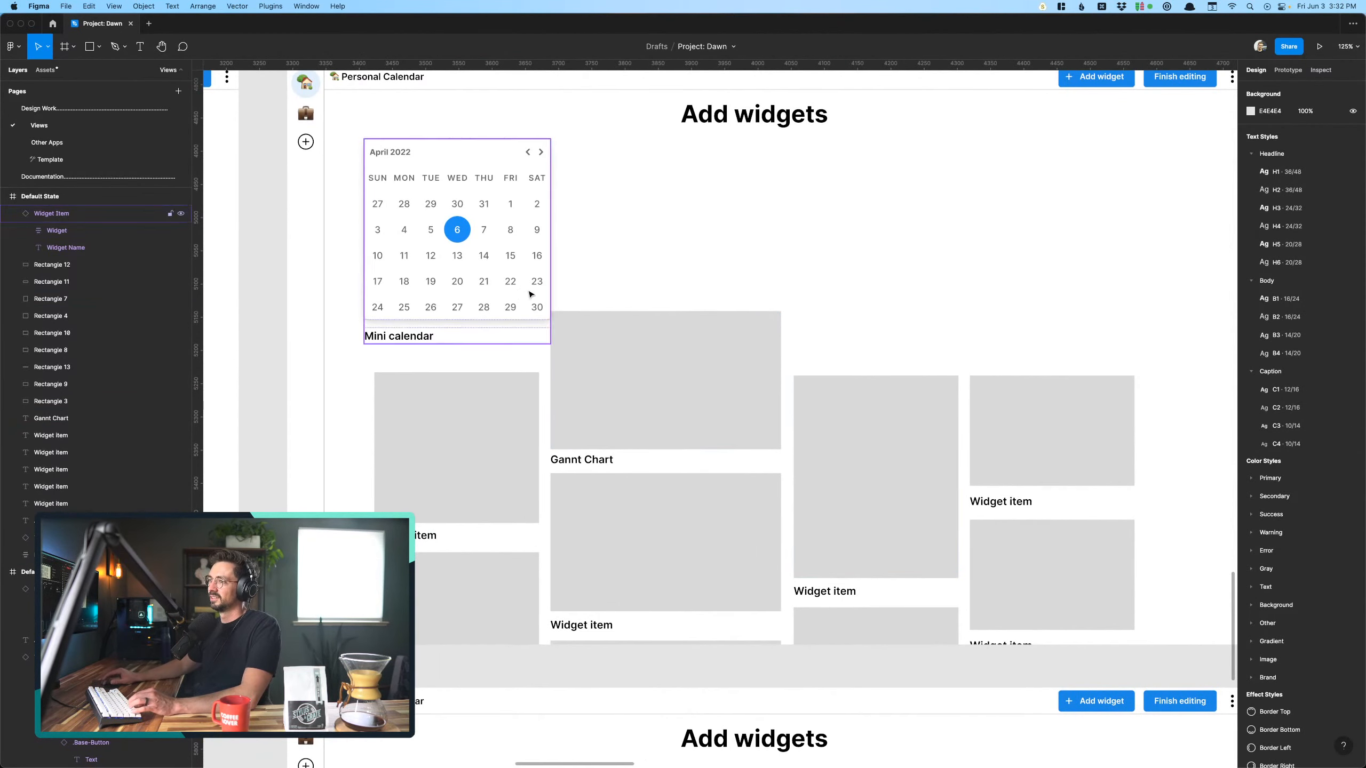
scroll(603, 308, "down", 5)
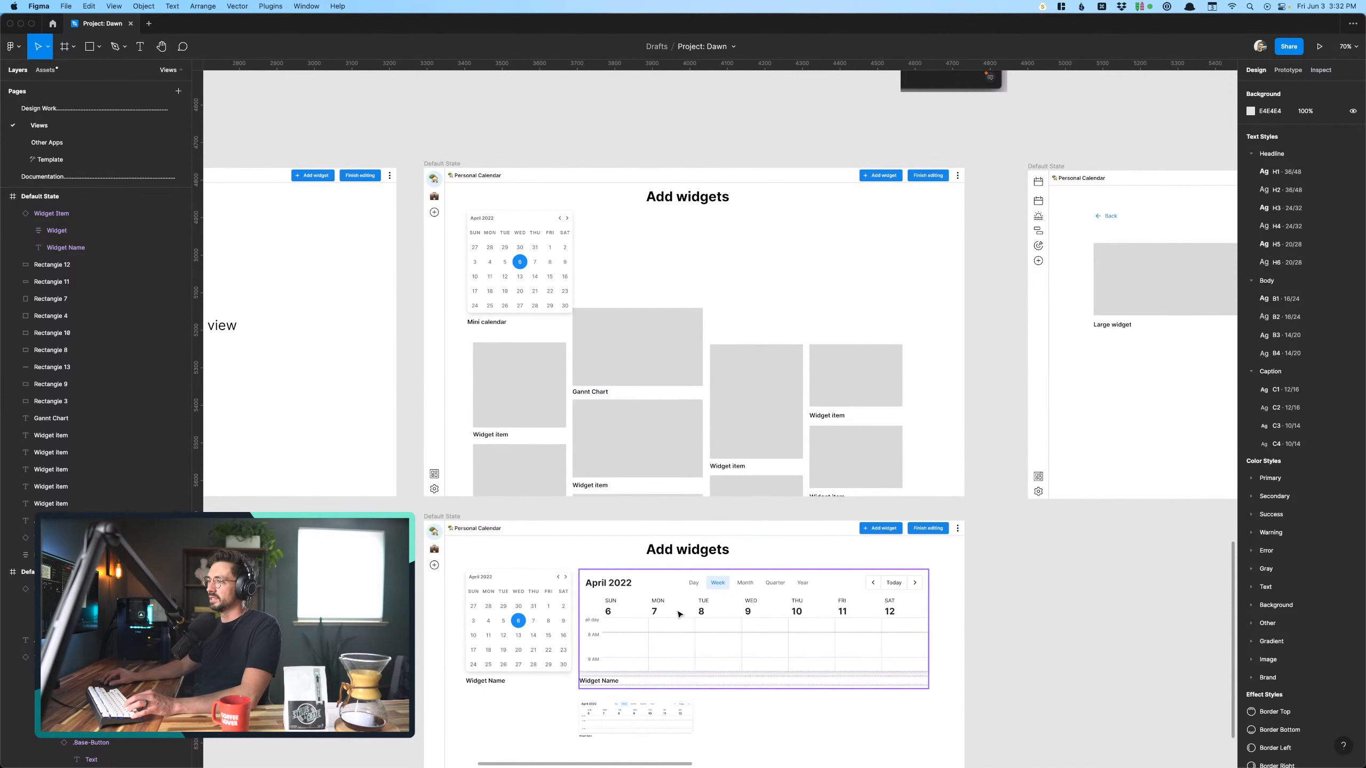
left_click_drag(681, 615, 683, 258)
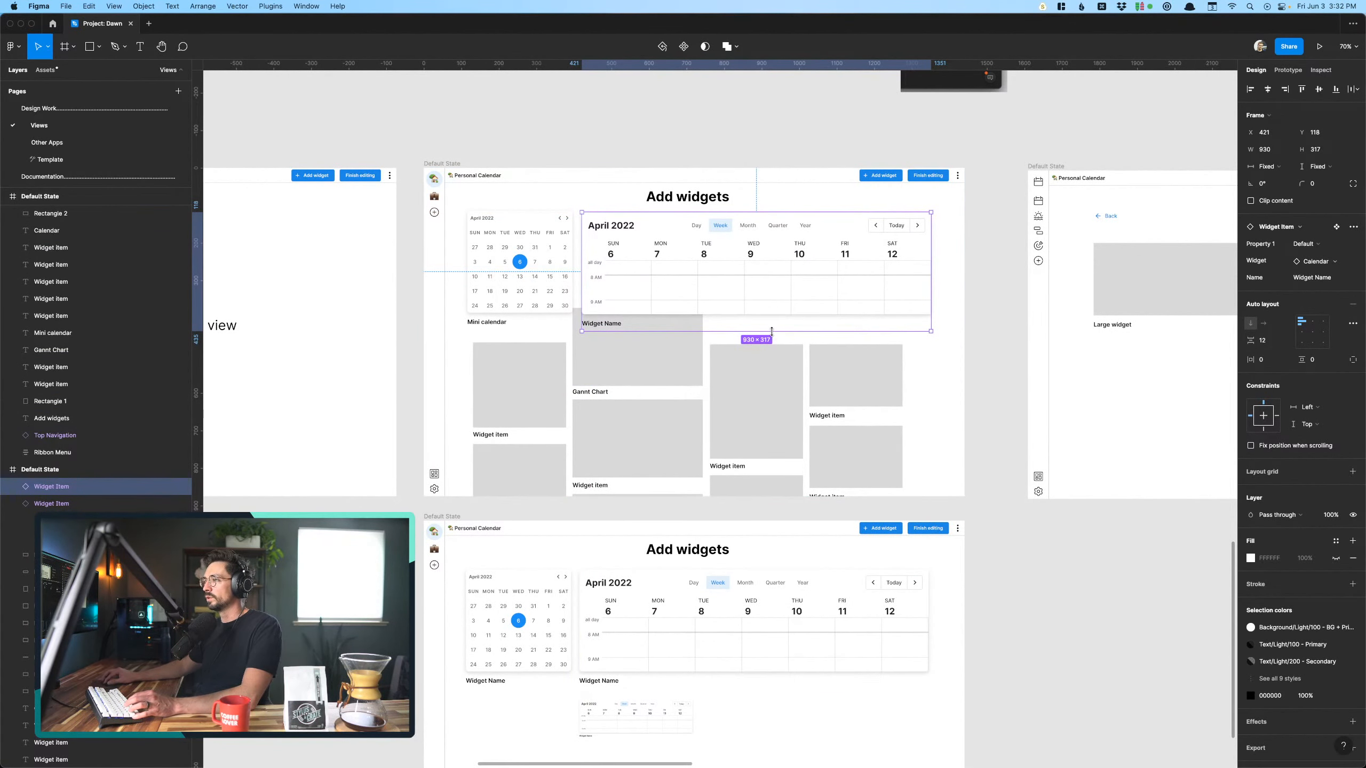
left_click(921, 375)
- Change the wide week calendar's label on the upper Add widgets screen to "Calendar"
scroll(919, 371, "up", 3)
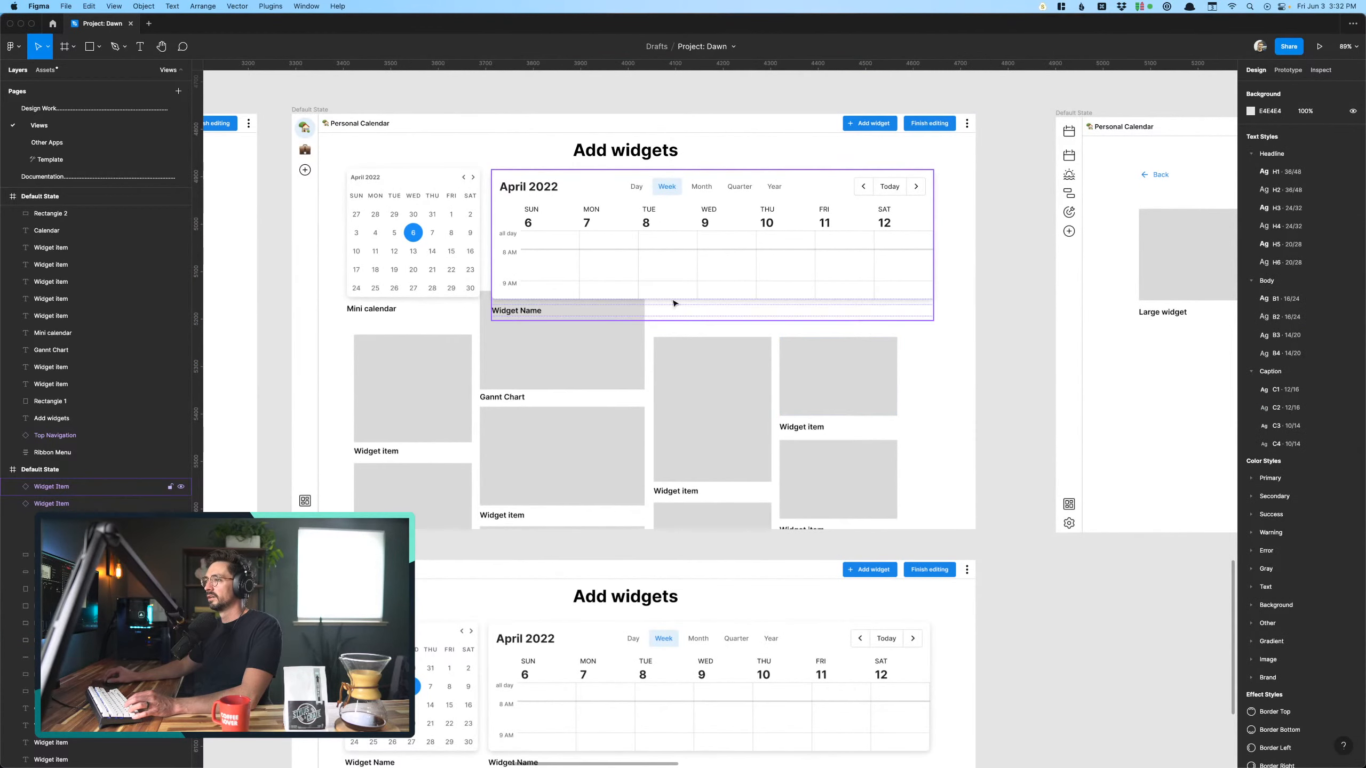
double_click(500, 310)
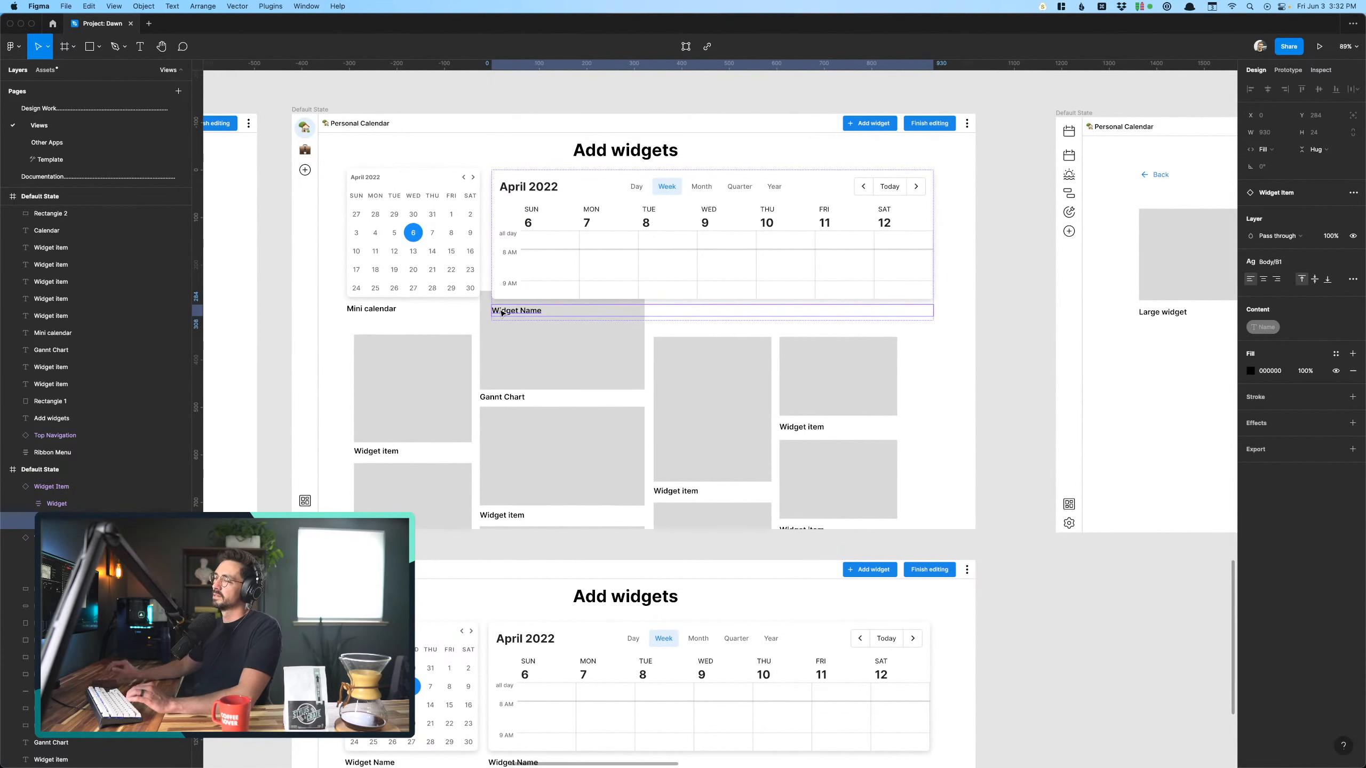
double_click(499, 310)
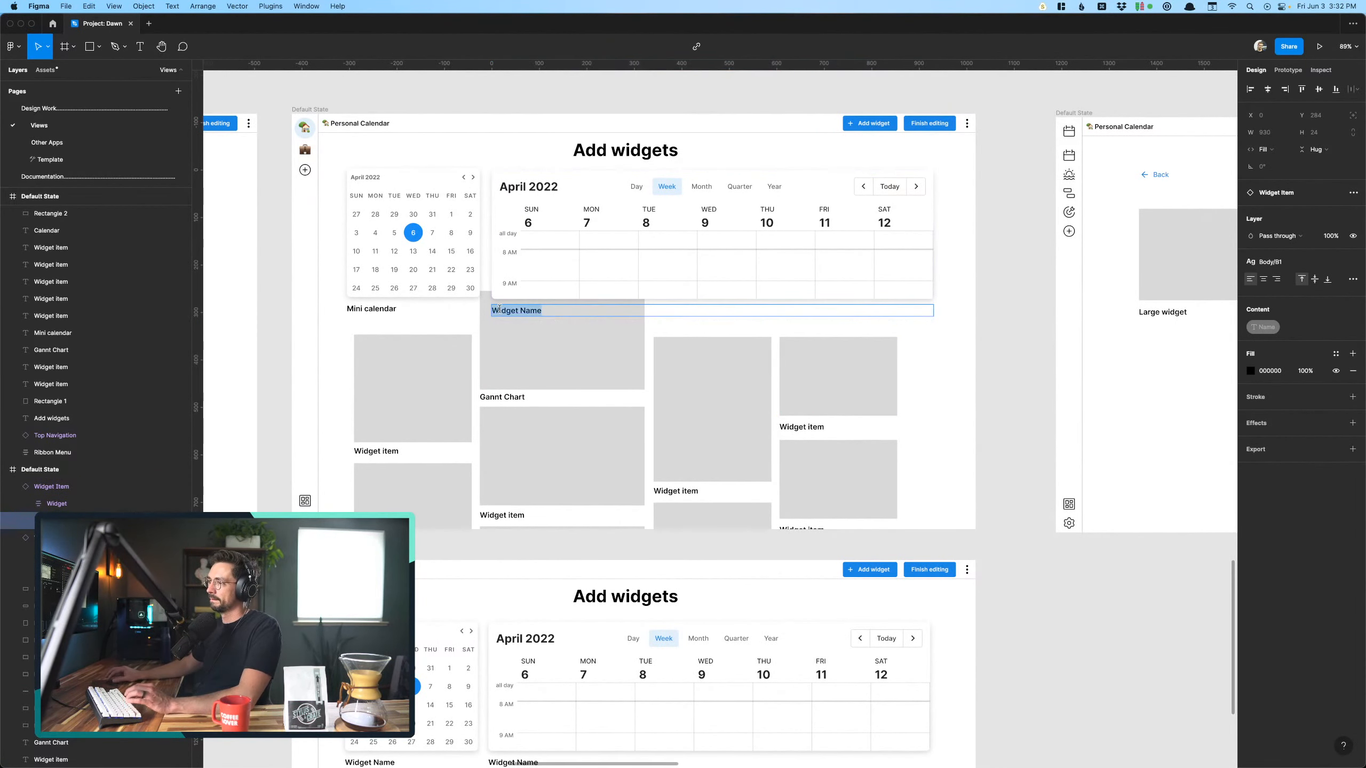
type("Cel")
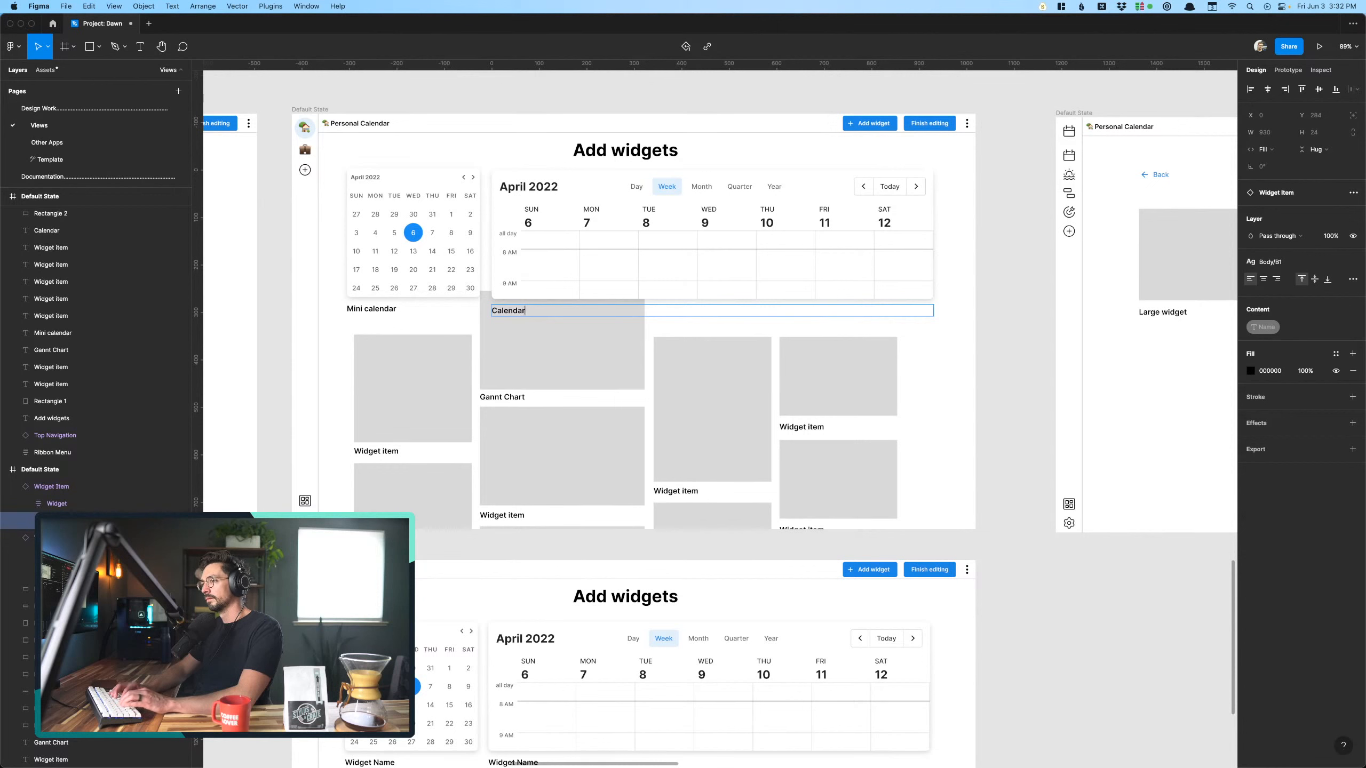
key("Escape")
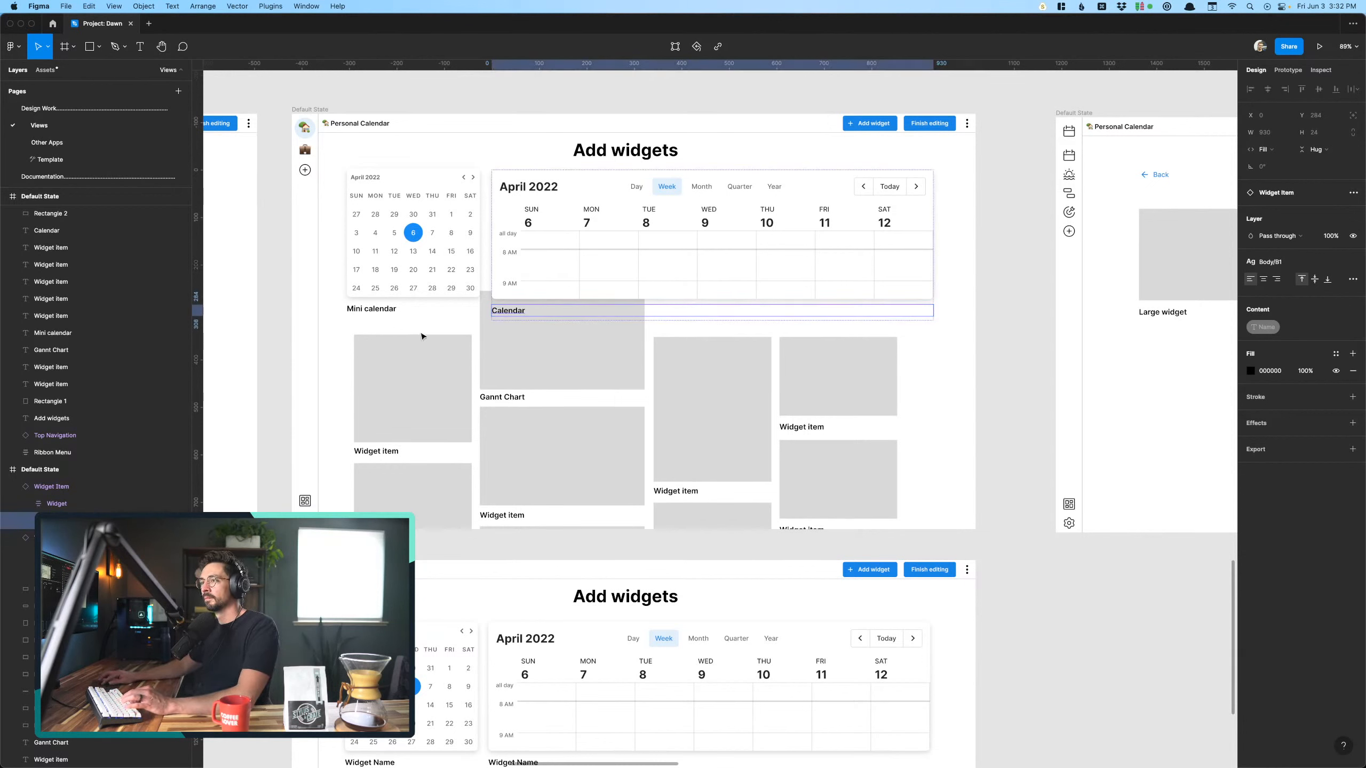
key("Escape")
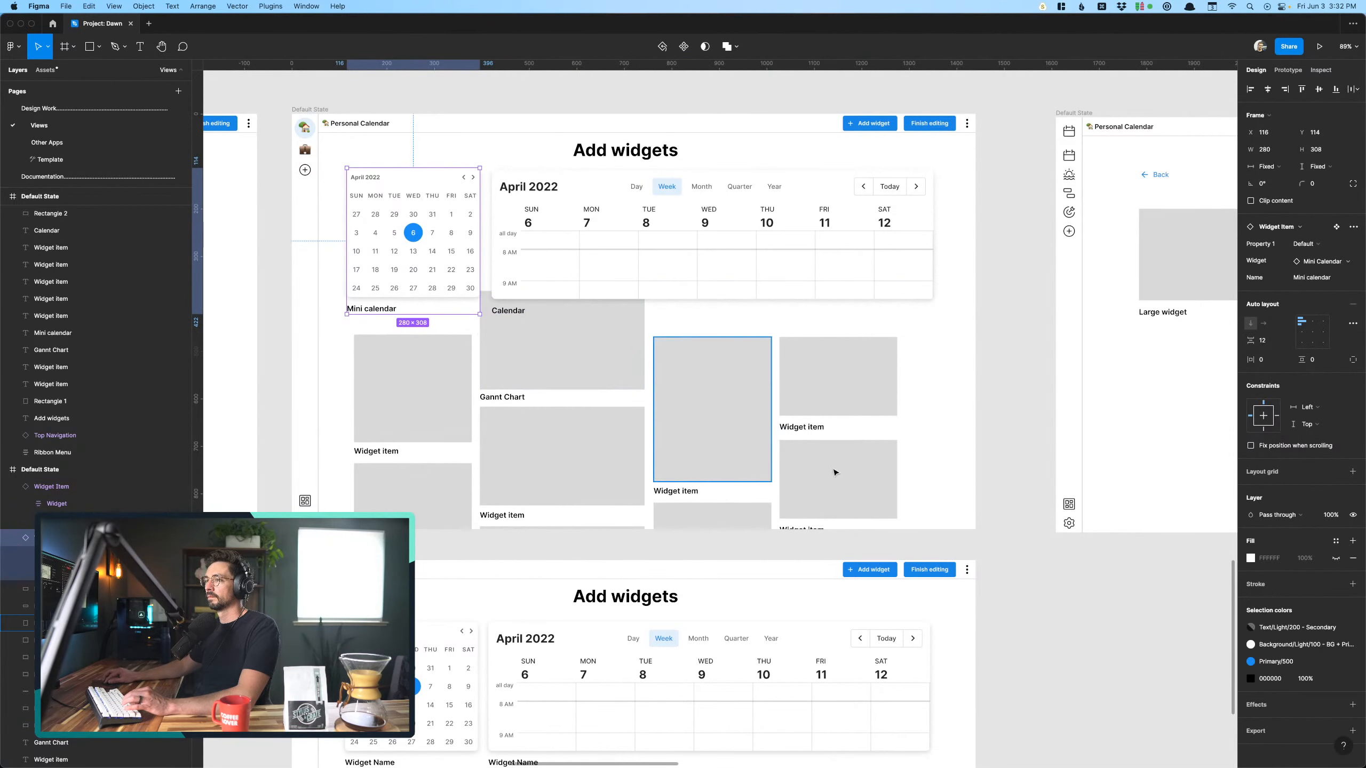
- Move all remaining gray placeholders and their labels down together so they sit below the two calendar widgets' labels
left_click_drag(935, 548, 349, 338)
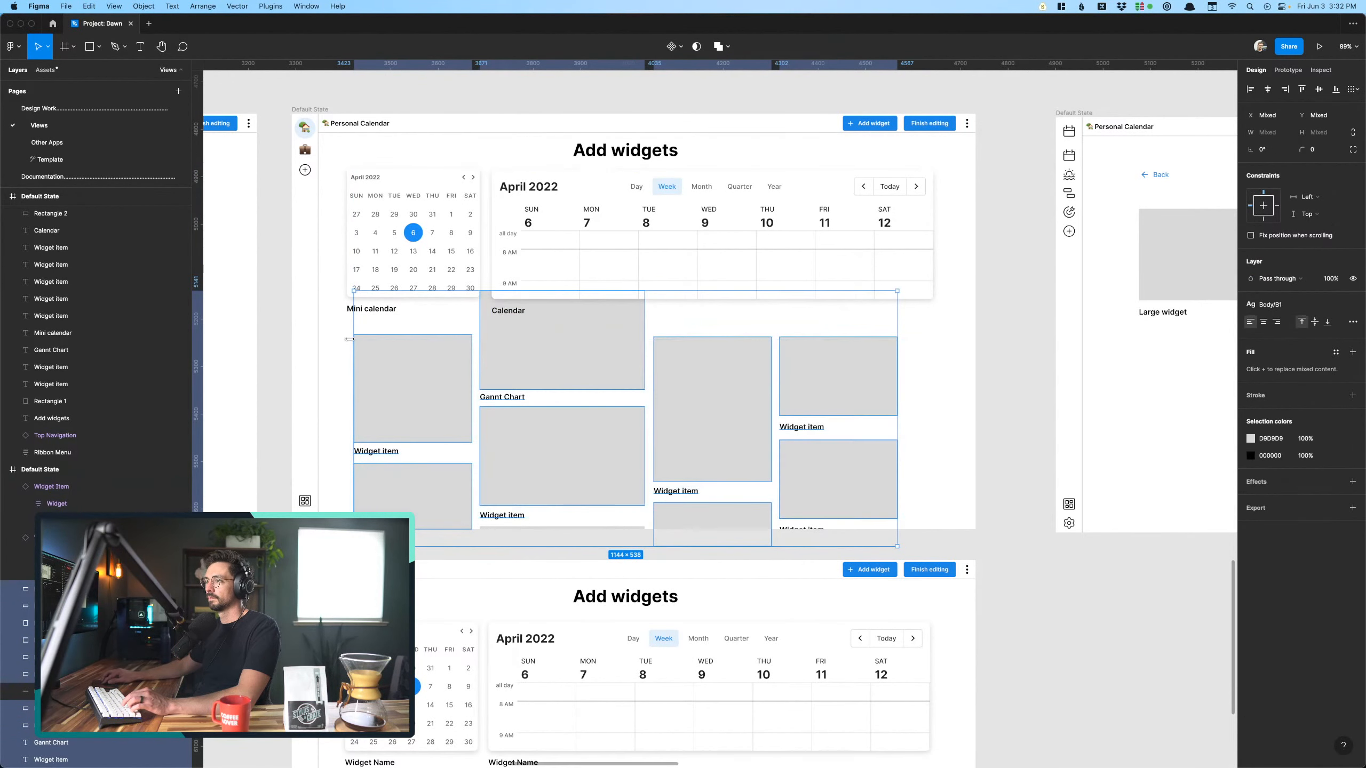
key("shift+Down")
key("shift+Down")
key("shift+Down")
key("shift+Down")
key("shift+Down")
key("shift+Down")
key("shift+Down")
key("shift+Down")
key("shift+Down")
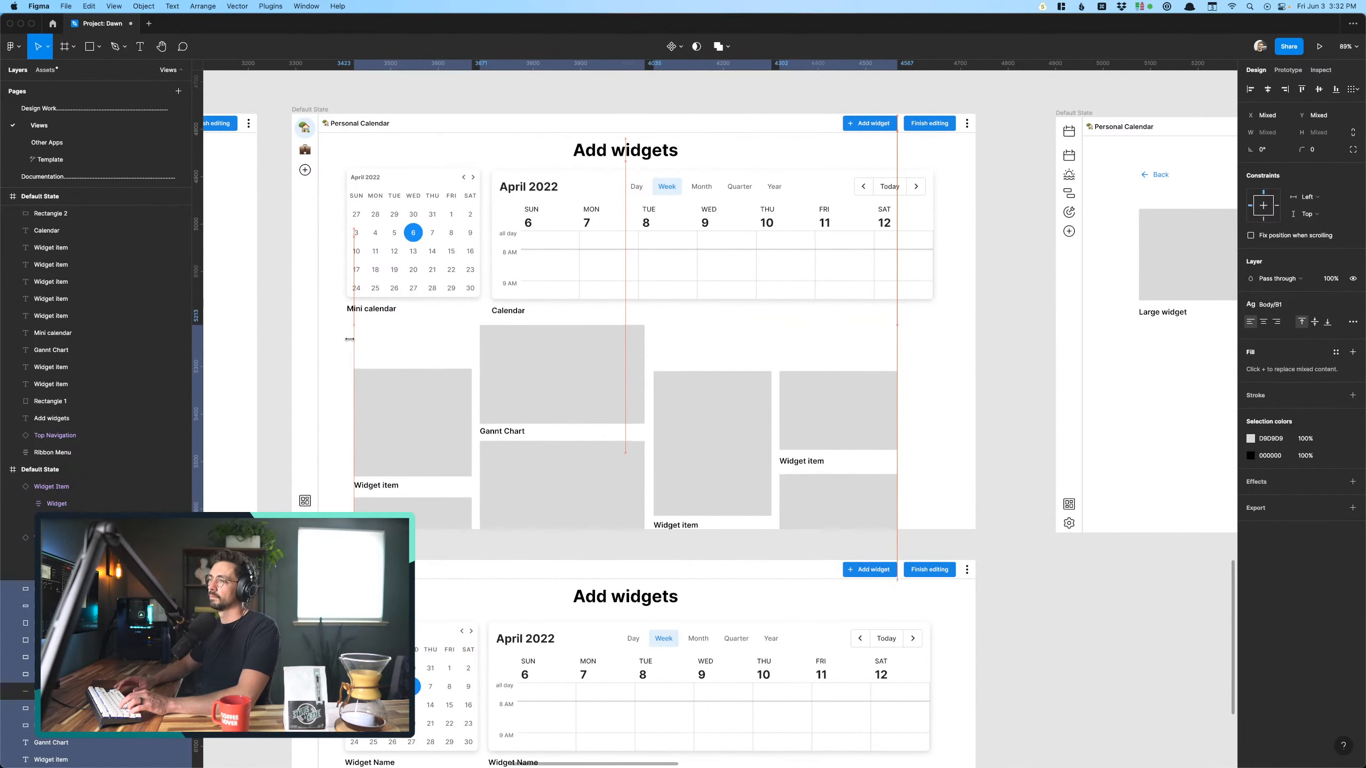
- Delete the column of gray placeholders and their Widget item label beneath the Mini calendar on the upper Add widgets screen
scroll(358, 345, "up", 3)
left_click(341, 373)
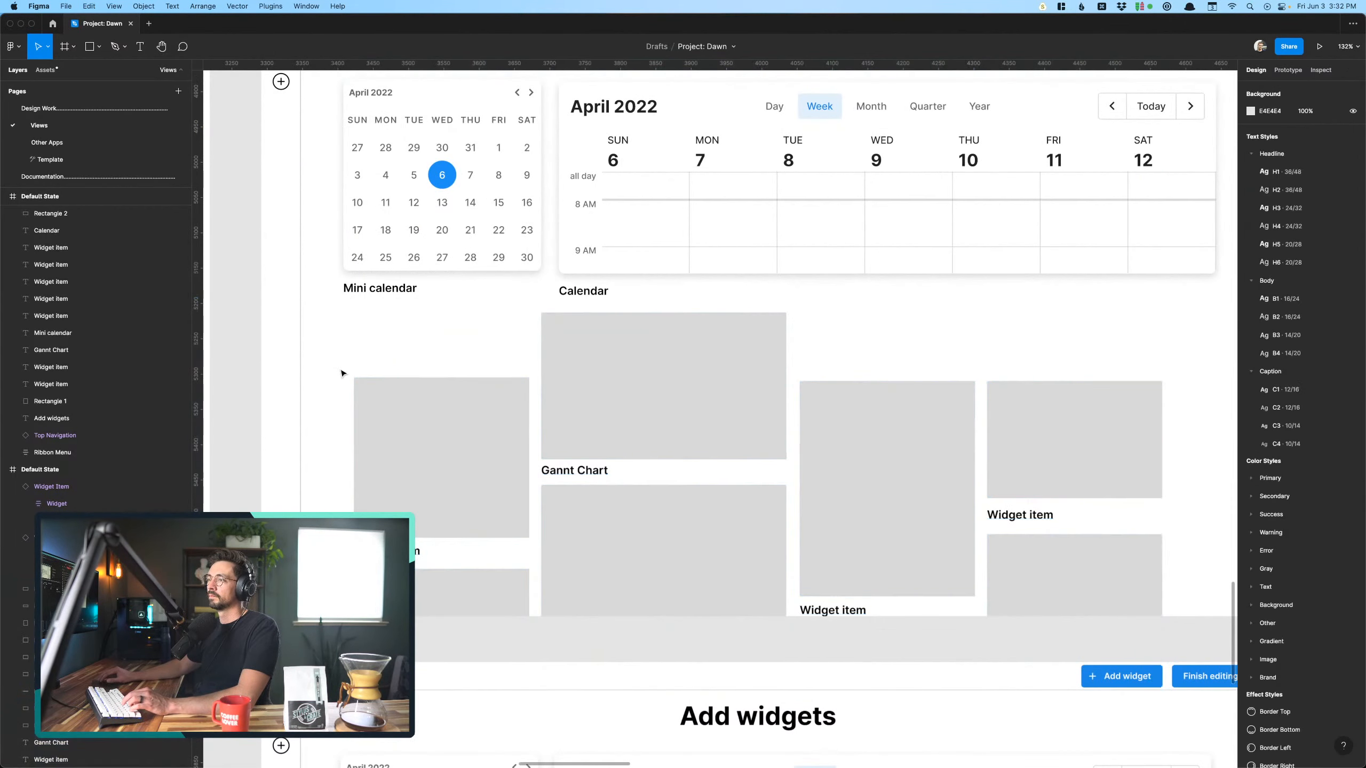
scroll(336, 373, "down", 3)
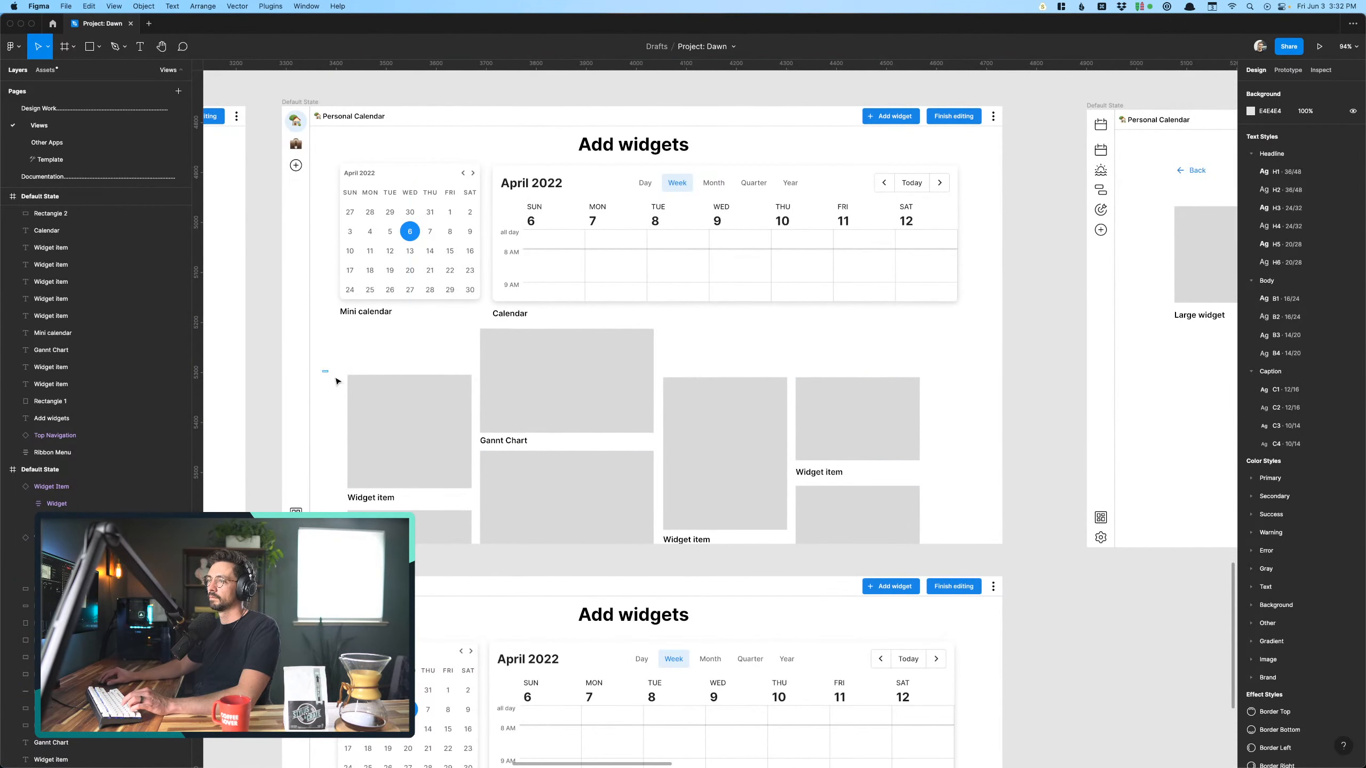
left_click_drag(336, 381, 472, 571)
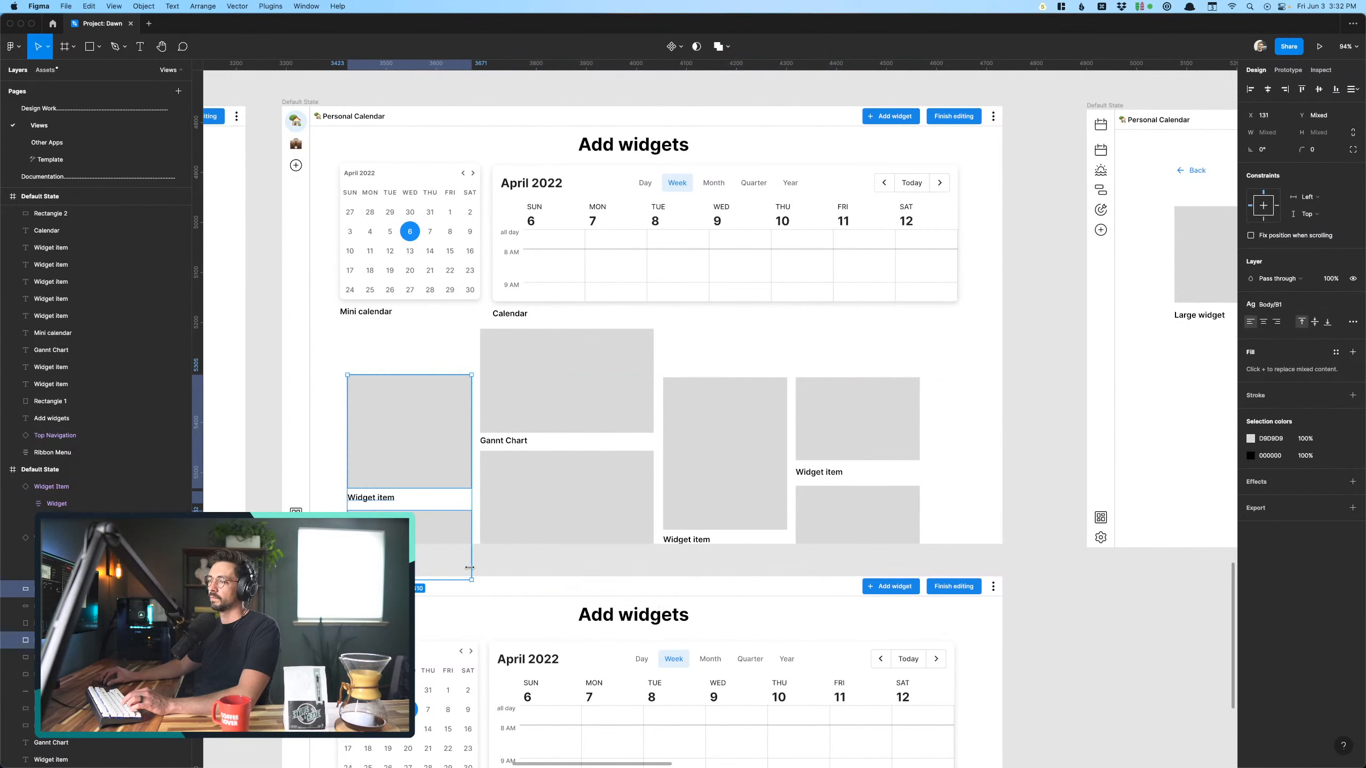
key("Escape")
- Find the full calendar screen with the event agenda and go to the main component of its Sidebar
scroll(472, 569, "down", 8)
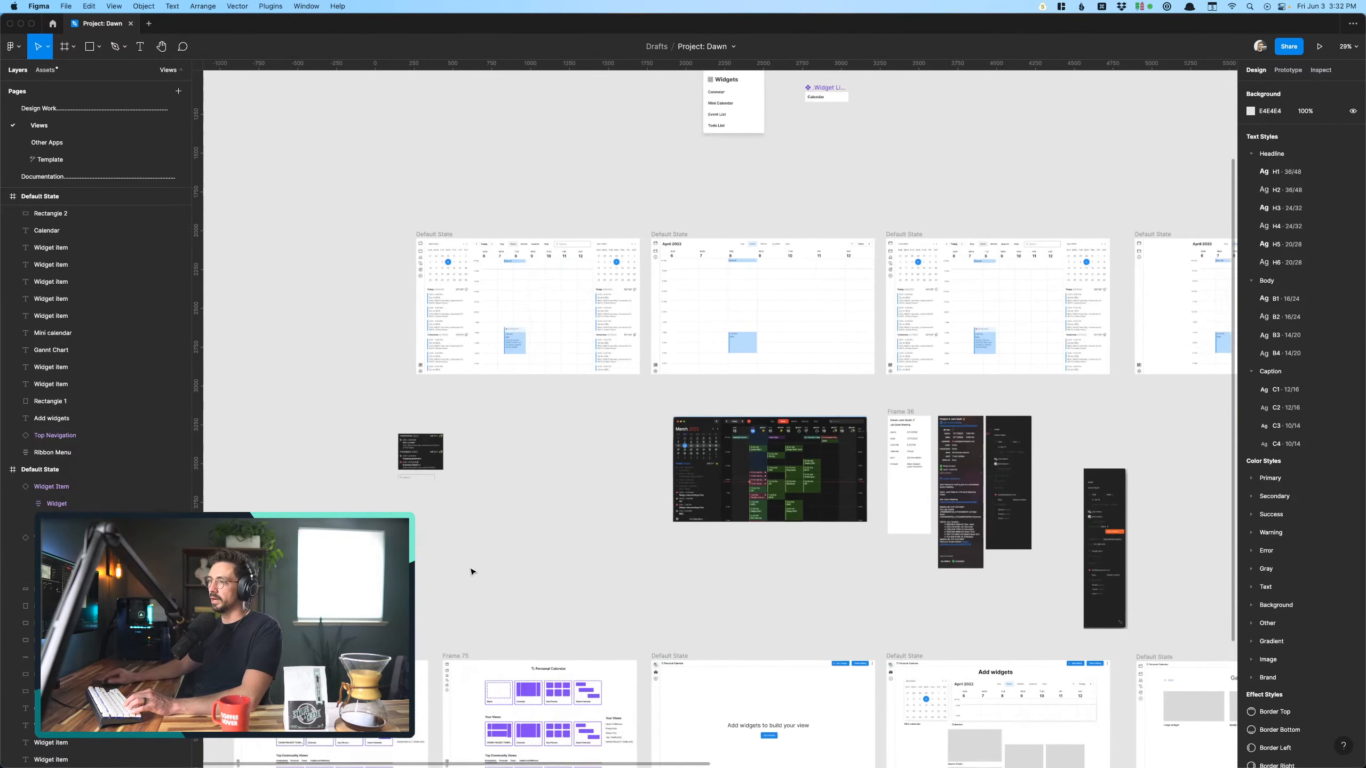
scroll(538, 321, "up", 5)
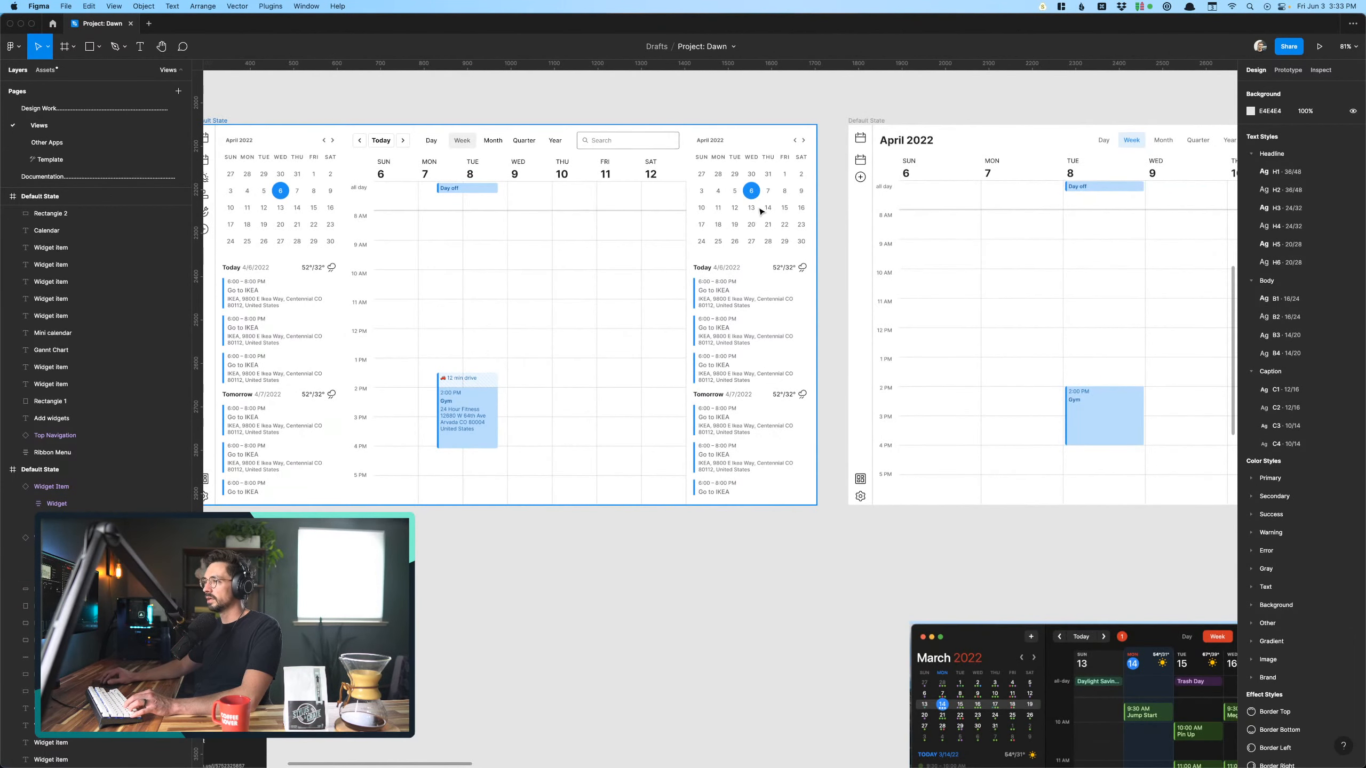
scroll(761, 211, "up", 2)
left_click(729, 319)
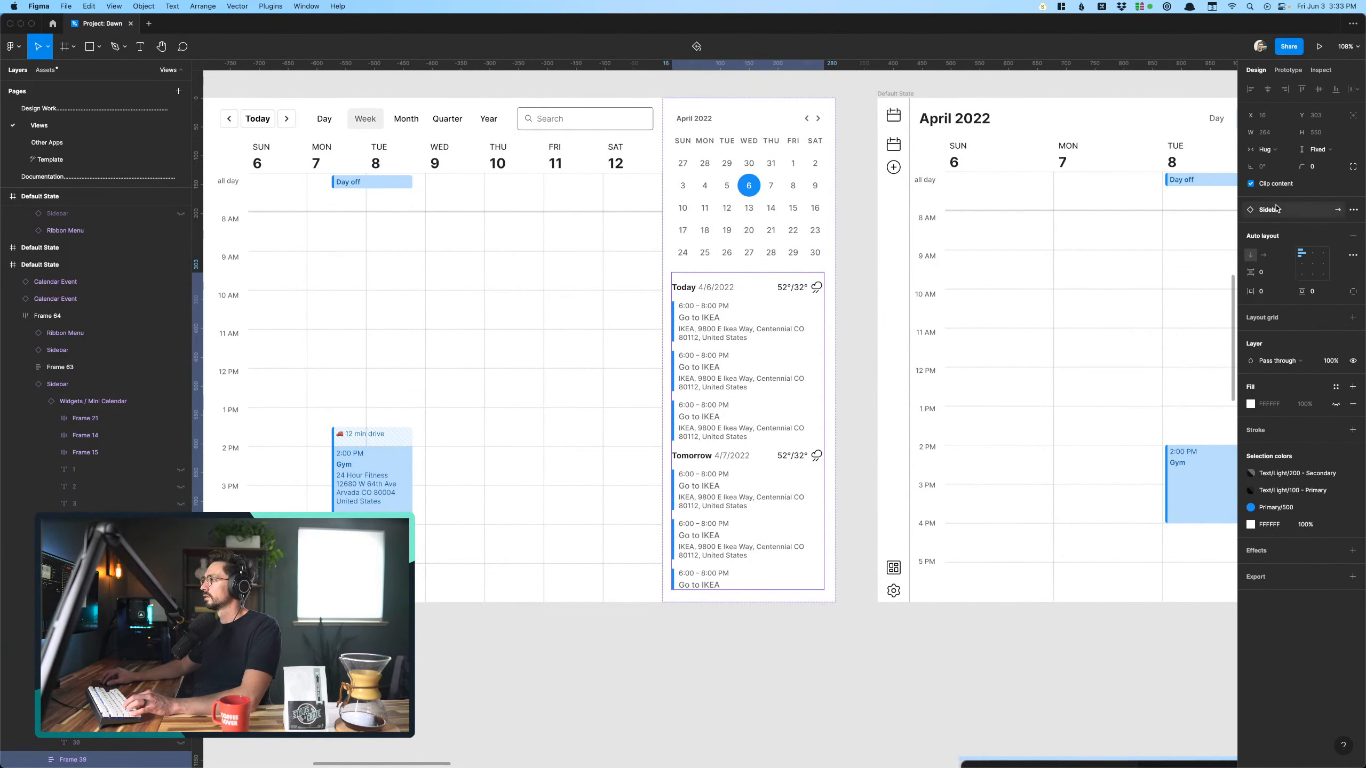
left_click(1336, 211)
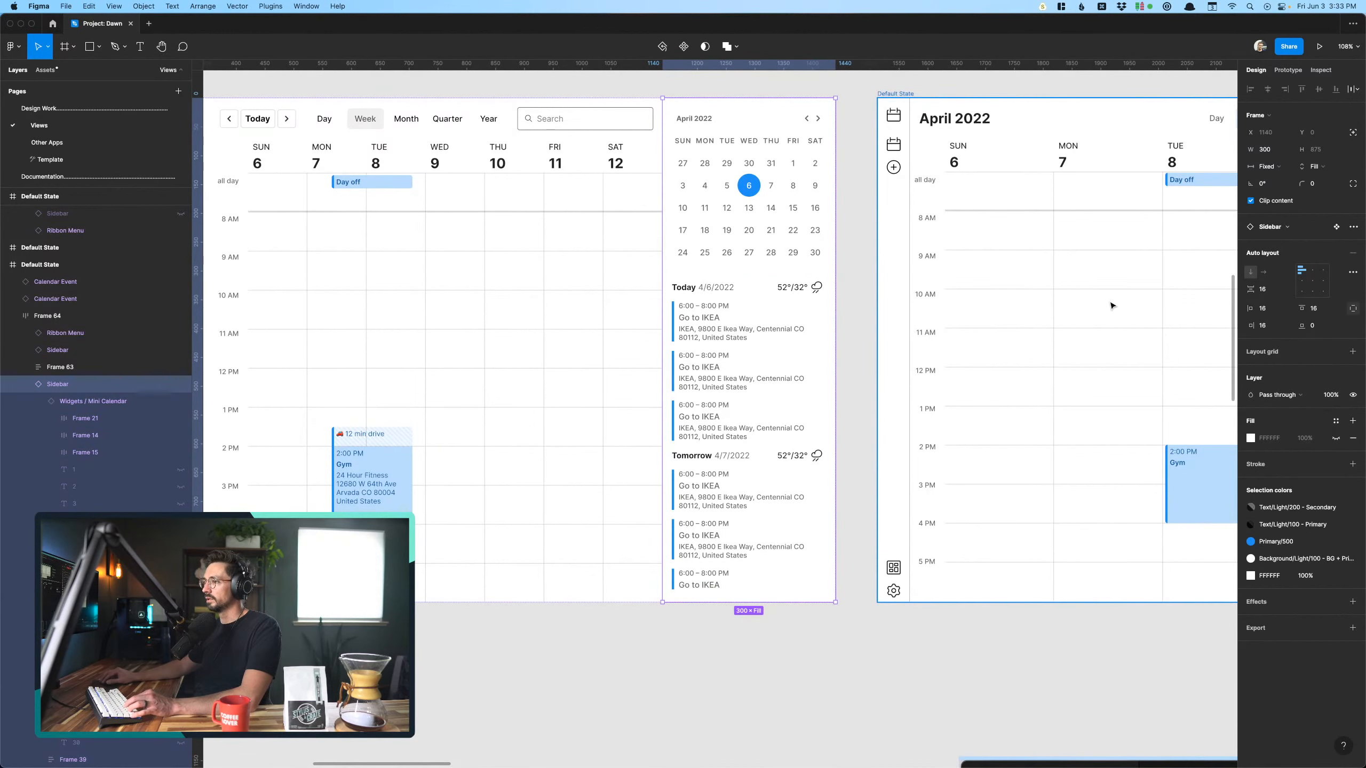
left_click(1336, 227)
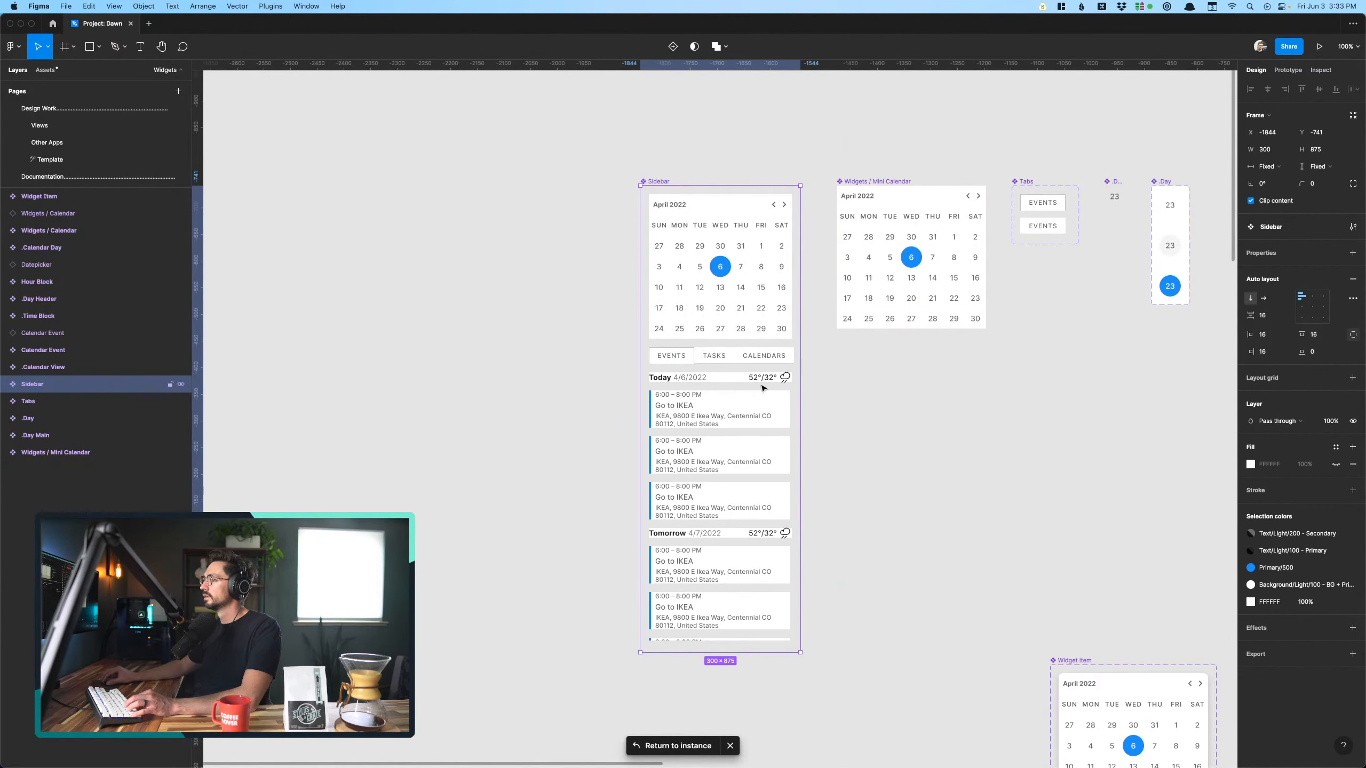
- Copy the Event List from inside the Sidebar component and return to the Views page
scroll(700, 386, "up", 5)
left_click(741, 393)
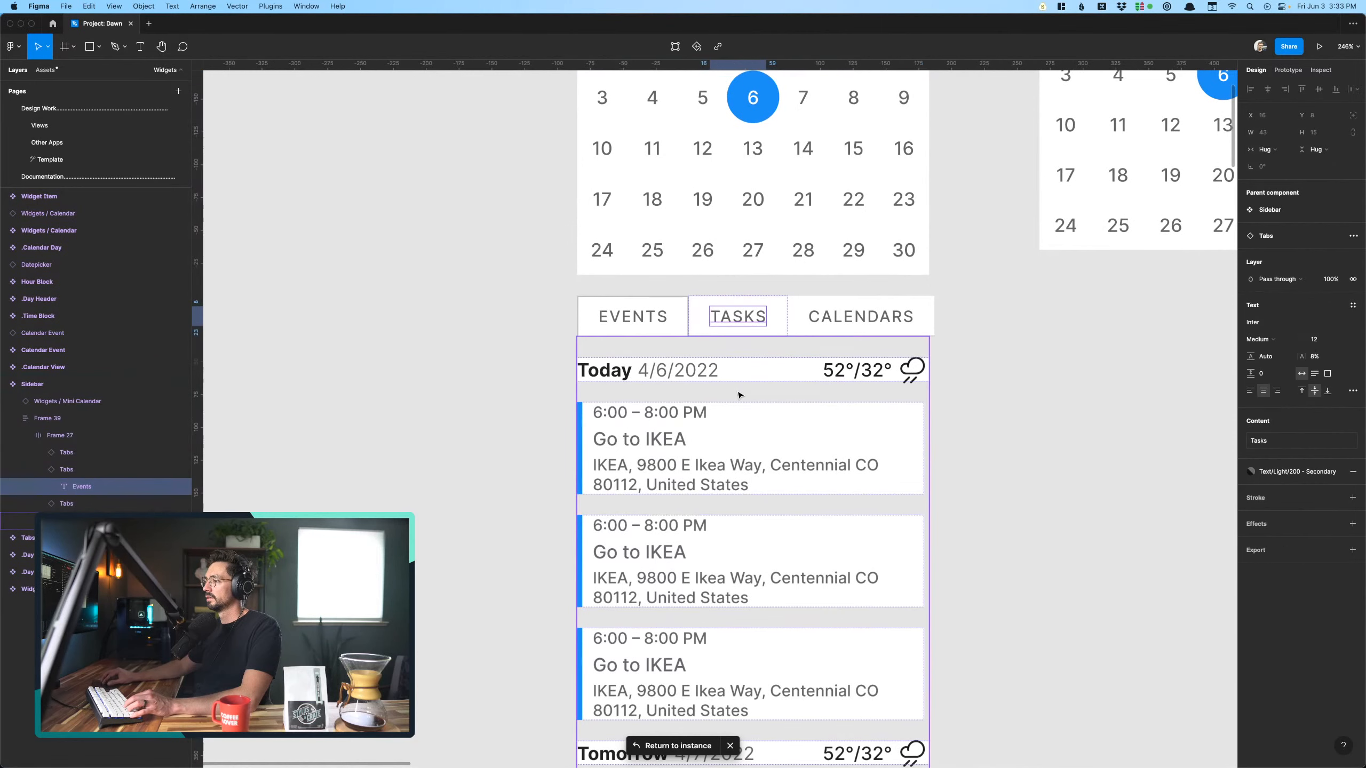
scroll(739, 395, "down", 5)
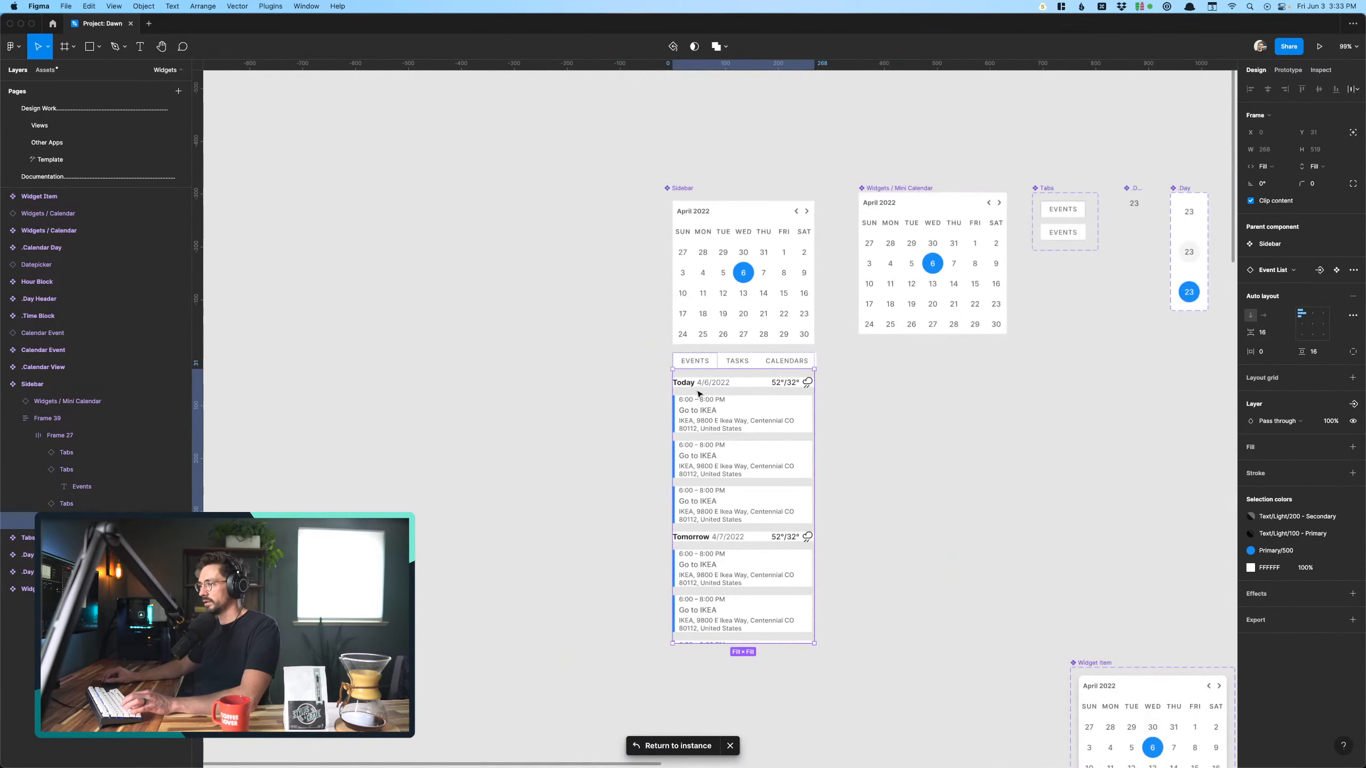
left_click(67, 128)
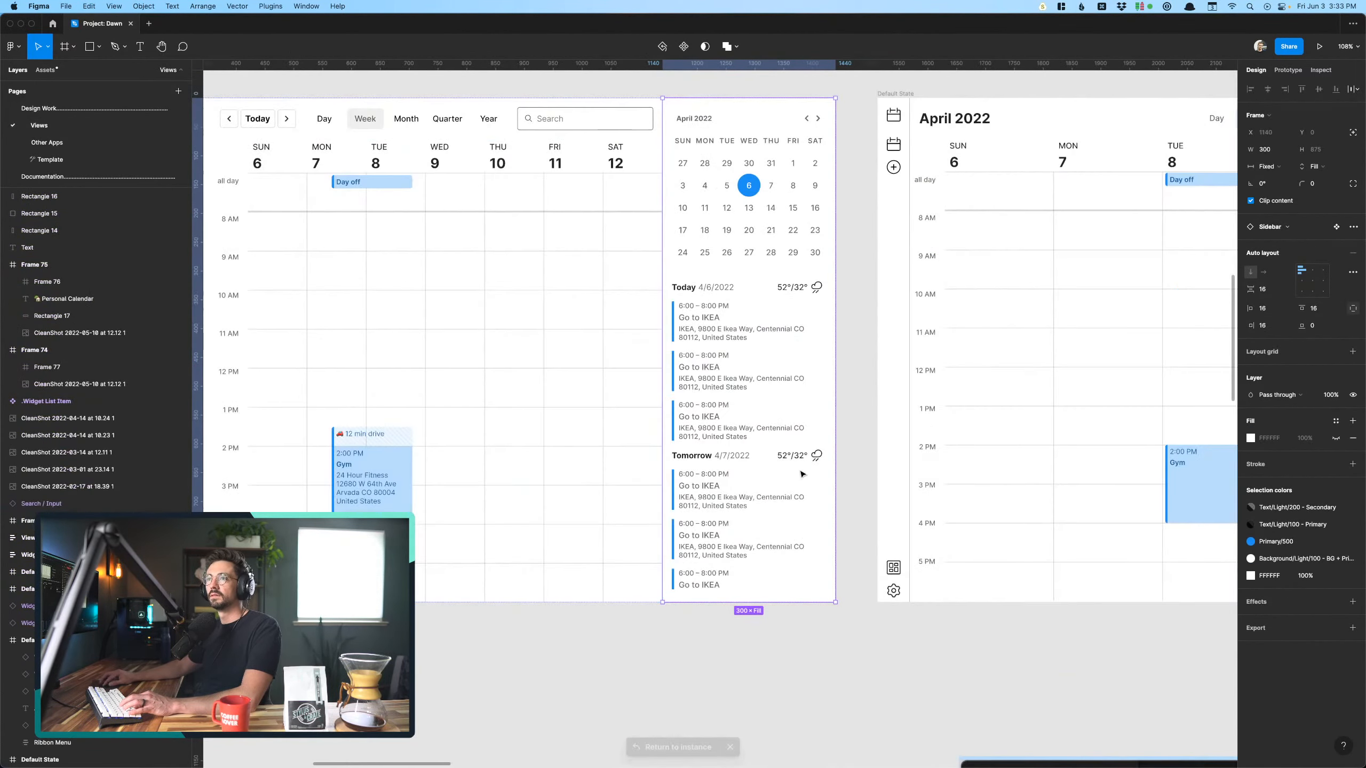
- Shift the remaining placeholders and labels on the upper Add widgets screen right to align with the Calendar widget's left edge
scroll(802, 474, "down", 5)
scroll(802, 473, "down", 10)
scroll(883, 451, "up", 2)
scroll(884, 450, "up", 5)
scroll(872, 446, "up", 5)
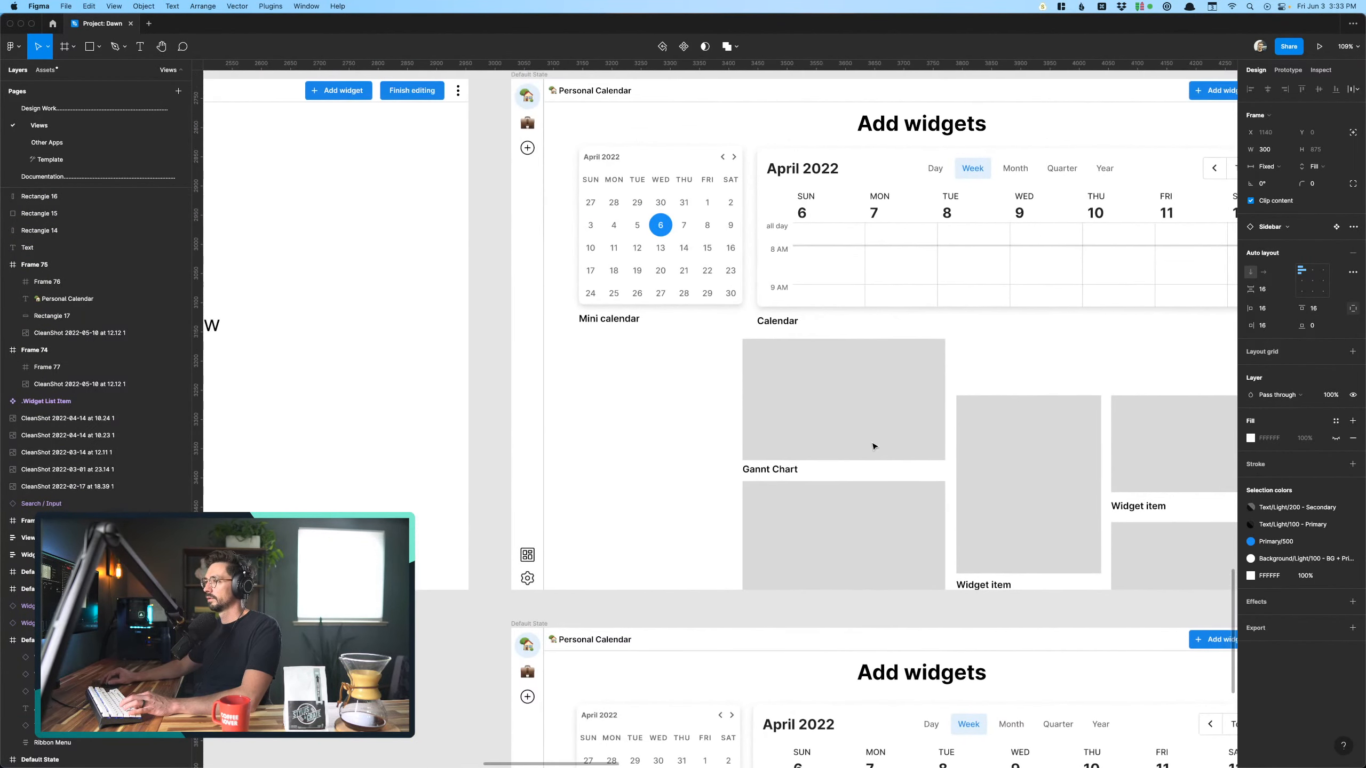
scroll(797, 408, "right", 5)
left_click_drag(557, 350, 1169, 614)
key("shift+Right")
key("shift+Right")
key("shift+Right")
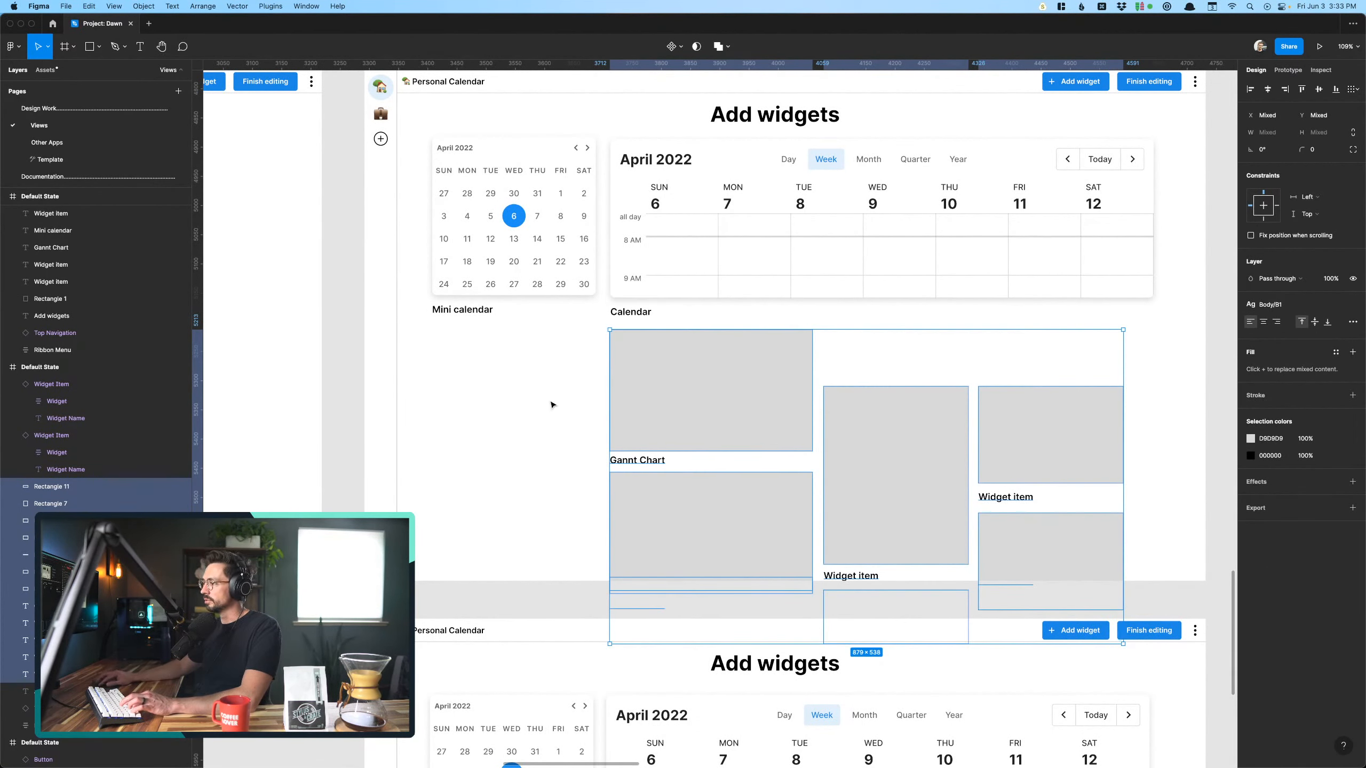
- Paste the Event List into the upper Add widgets screen and place it below the Mini calendar label
left_click(460, 345)
left_click(455, 295)
key("super+v")
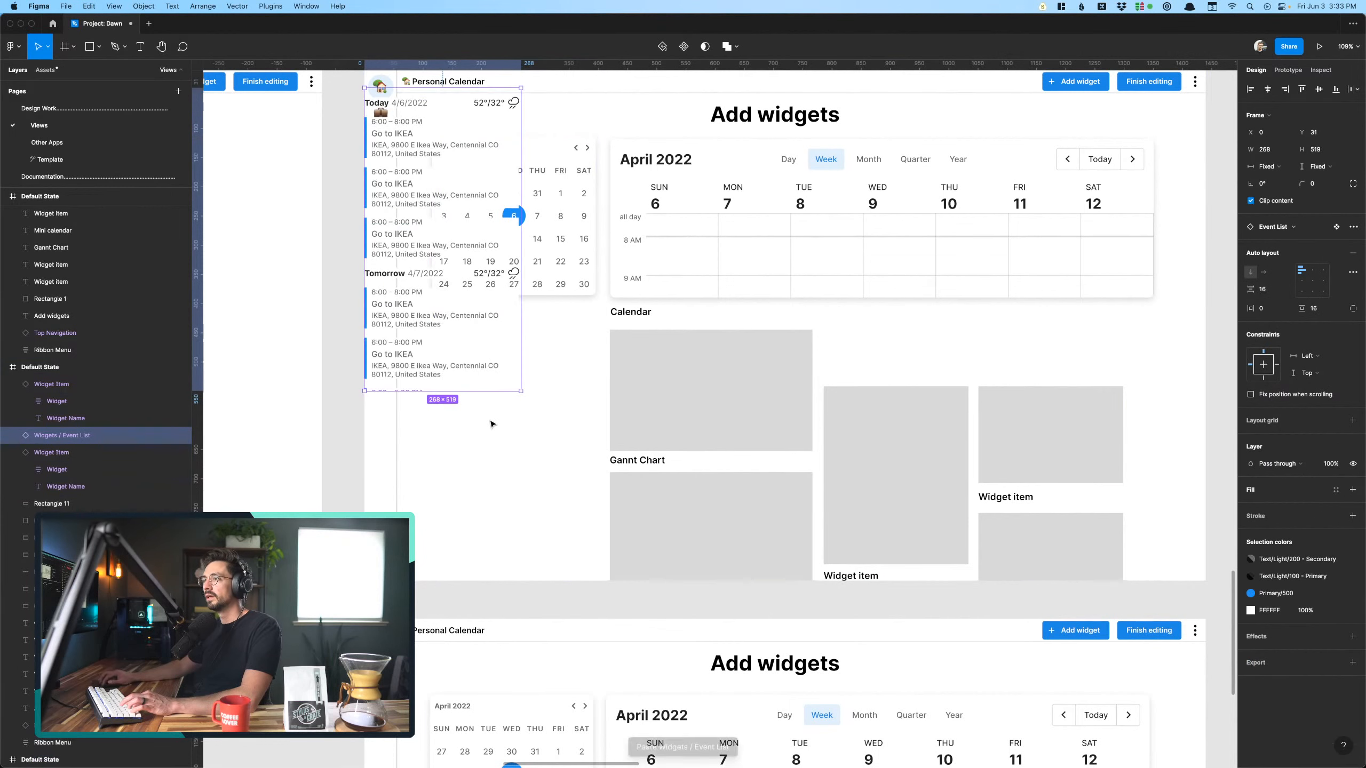
left_click_drag(451, 325, 521, 564)
key("Escape")
scroll(323, 505, "up", 4)
scroll(323, 505, "right", 3)
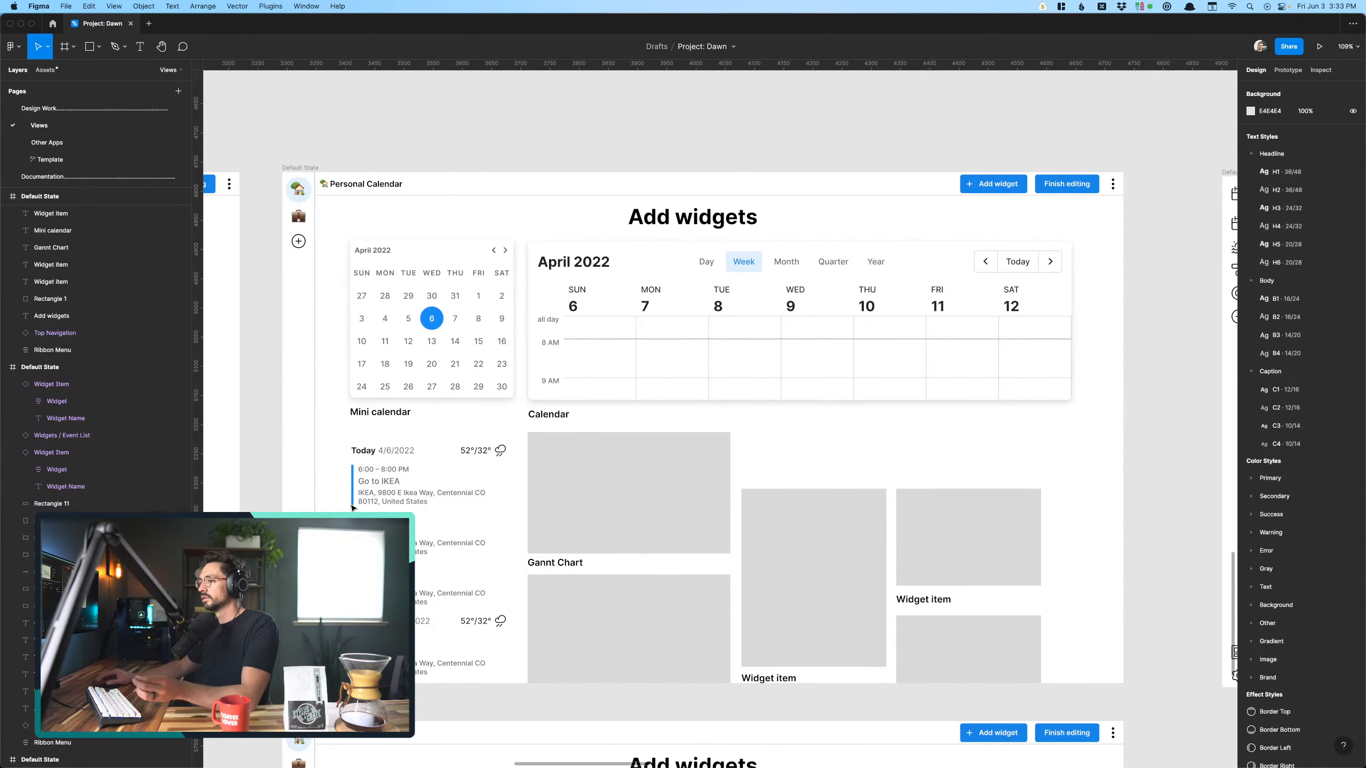
- Move the two placeholder columns beside the Gannt Chart up with their labels so their tops align with its placeholder
mouse_move(614, 741)
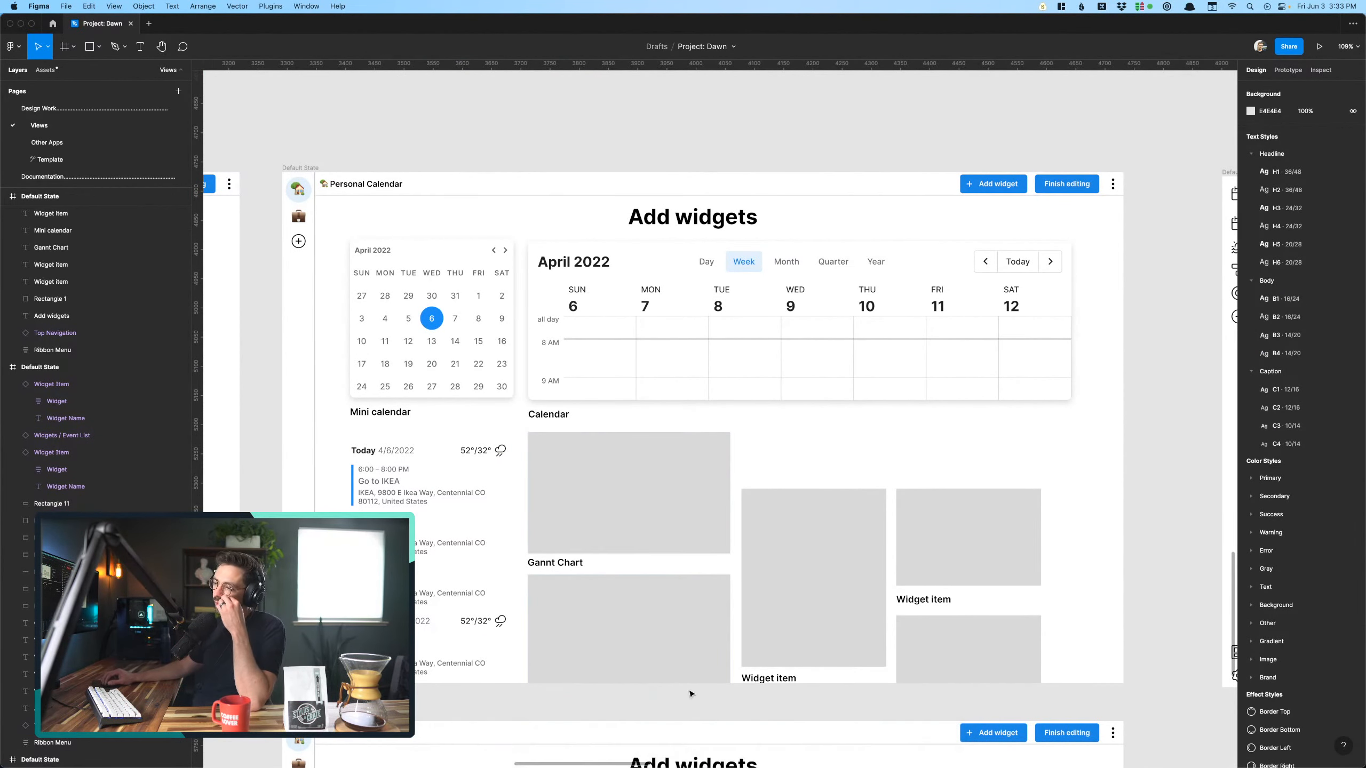
scroll(785, 478, "down", 3)
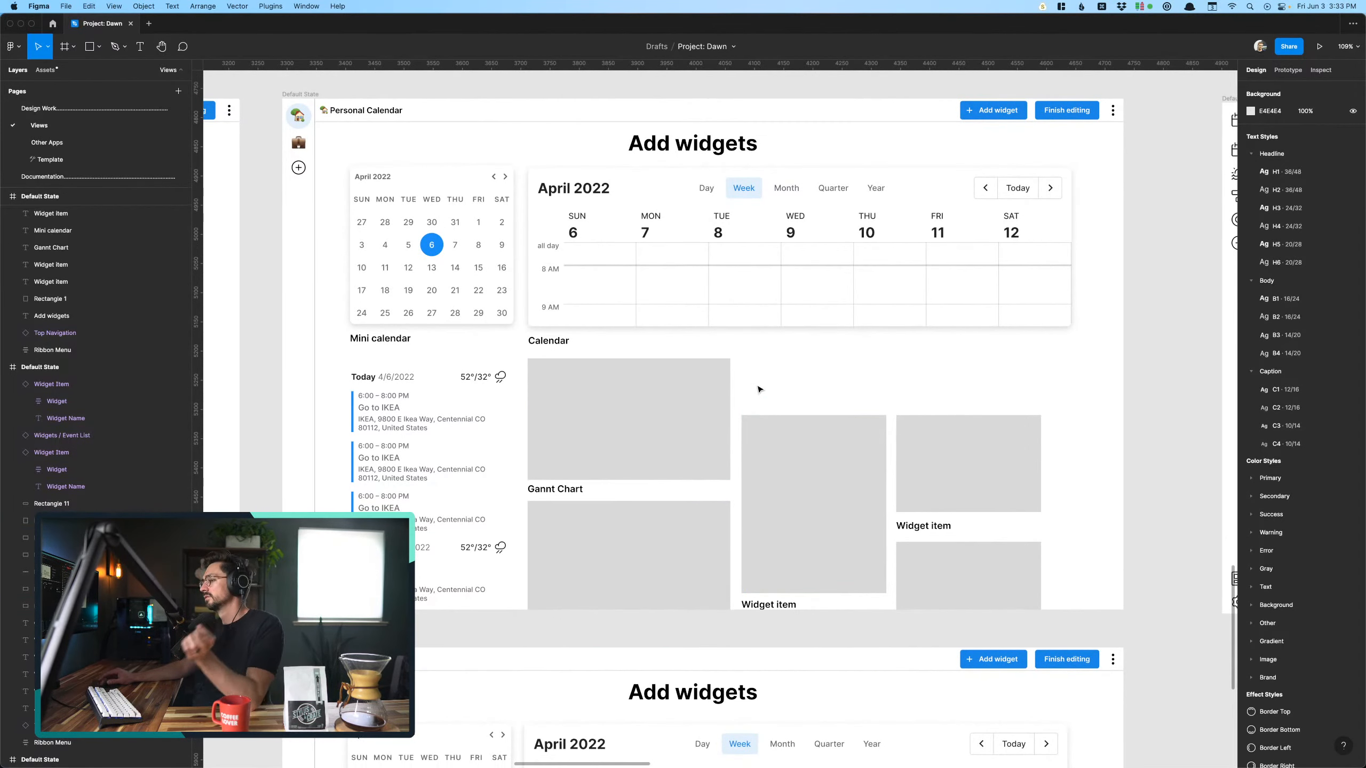
left_click_drag(756, 385, 1071, 643)
key("shift+Up")
key("shift+Up")
key("shift+Up")
key("shift+Up")
key("shift+Up")
key("shift+Up")
key("shift+Up")
key("shift+Up")
key("shift+Up")
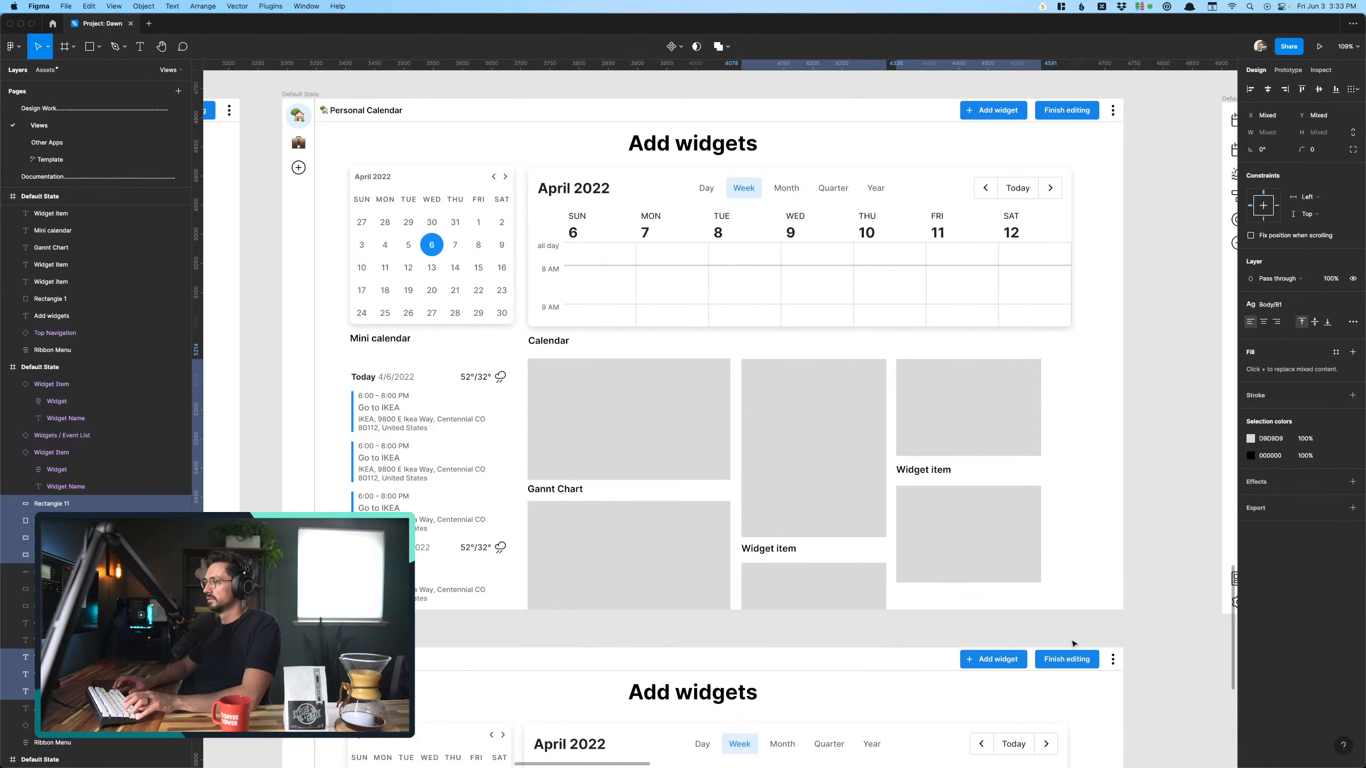
left_click(1081, 514)
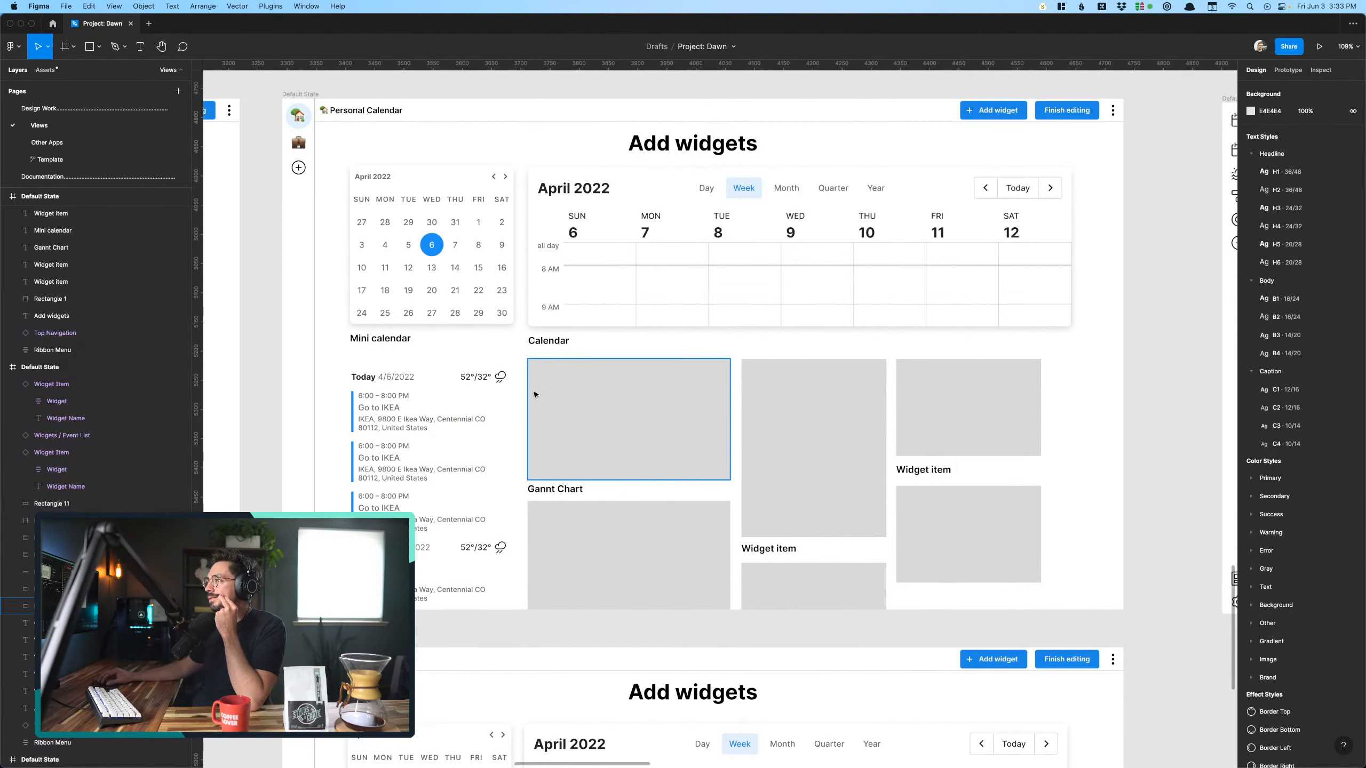
- Stretch the whole placeholder group horizontally until it reaches the Calendar widget's right edge
left_click_drag(518, 370, 1046, 647)
left_click_drag(1044, 494, 1071, 491)
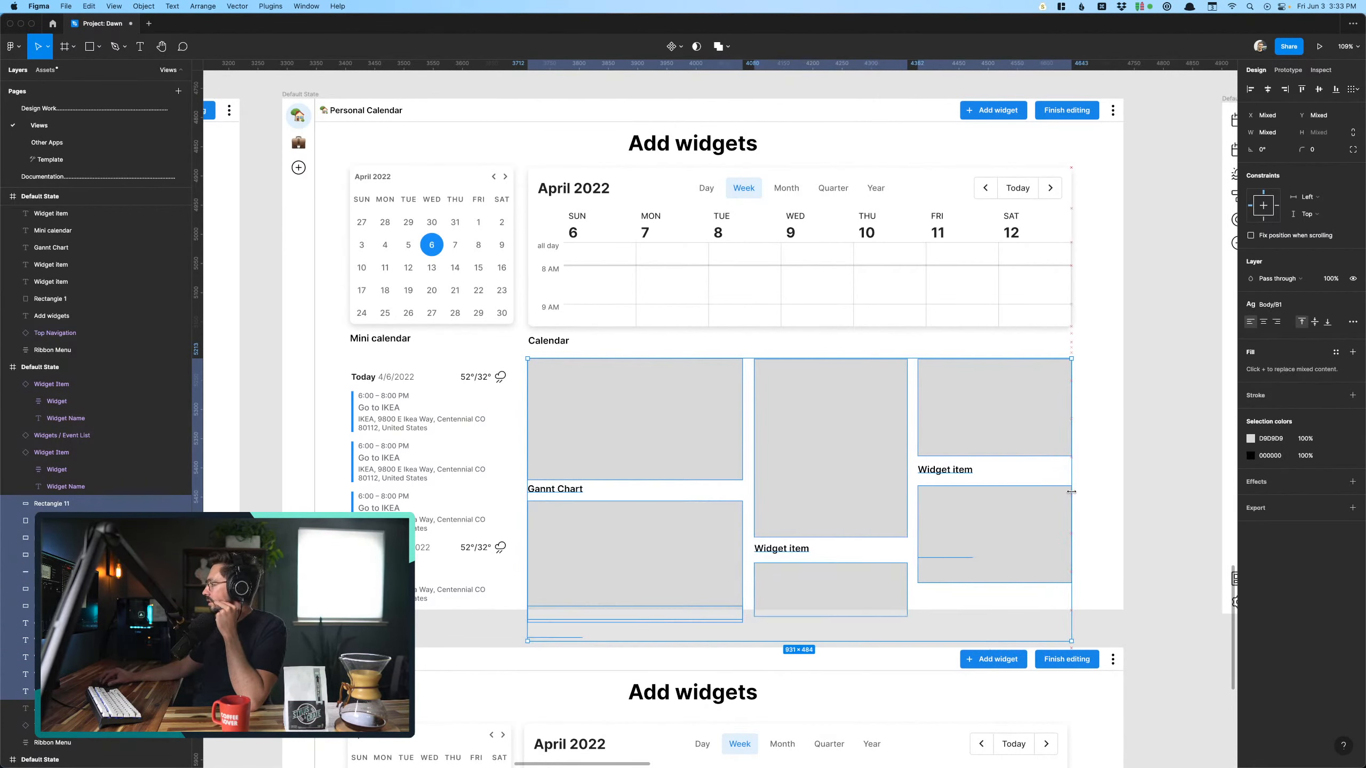
left_click(1094, 506)
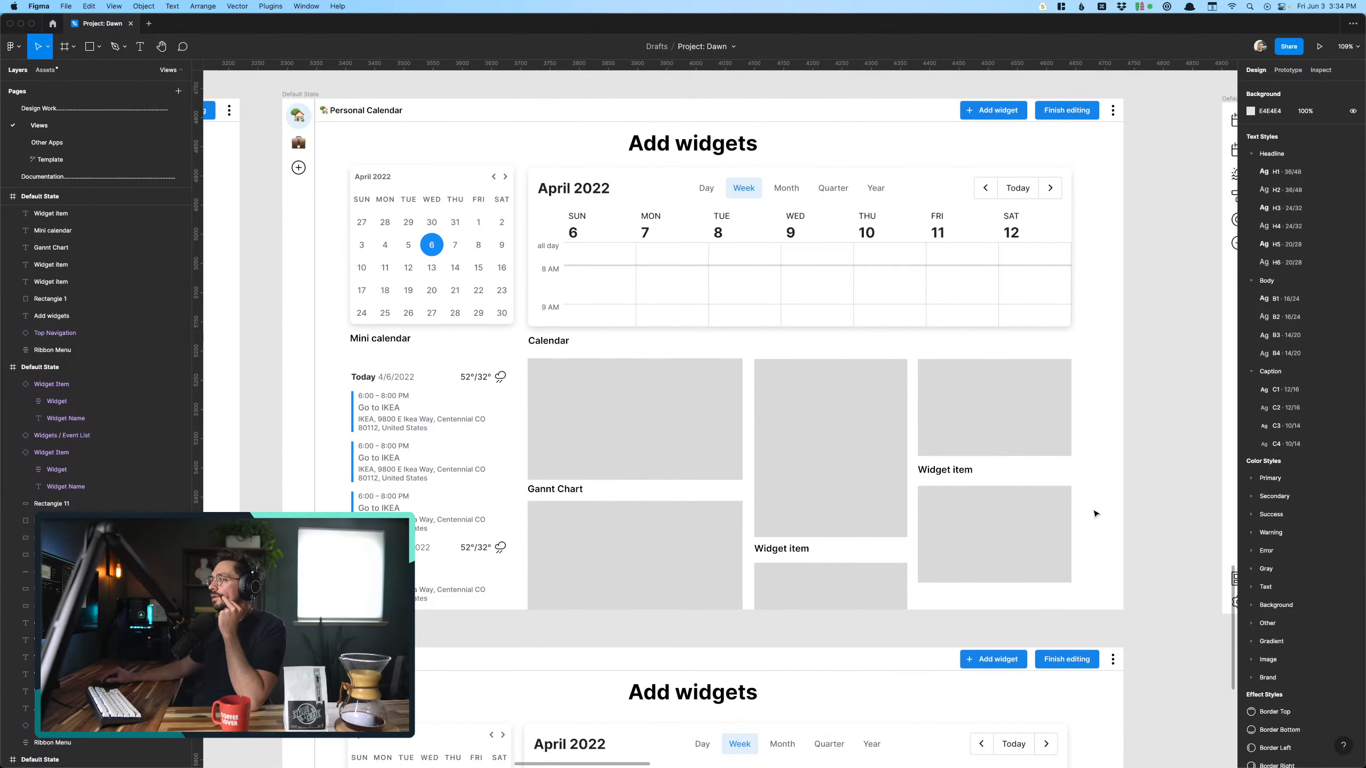
- Move all widgets, placeholders and labels down together to leave more space beneath the upper screen's "Add widgets" heading
scroll(1094, 511, "down", 2)
scroll(697, 382, "down", 3)
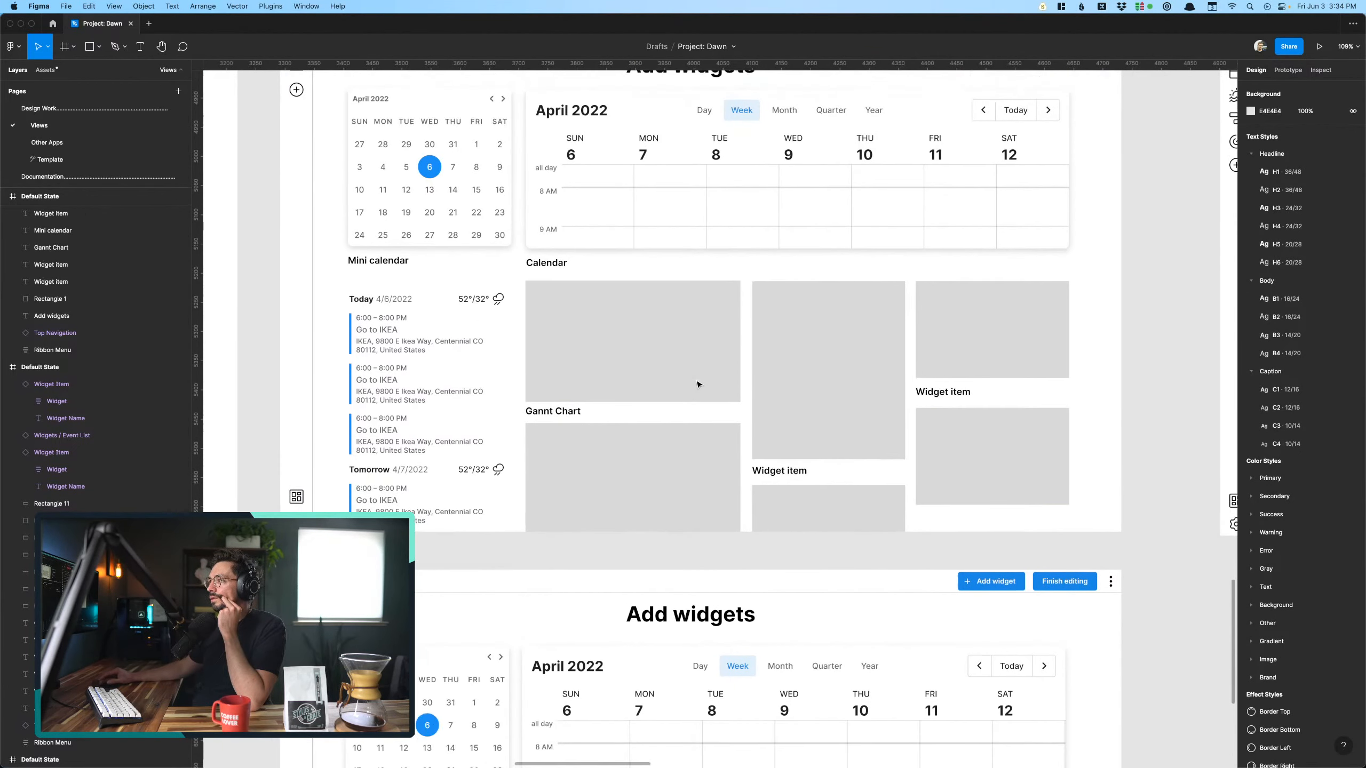
scroll(697, 384, "up", 2)
scroll(697, 385, "up", 3)
scroll(697, 384, "left", 2)
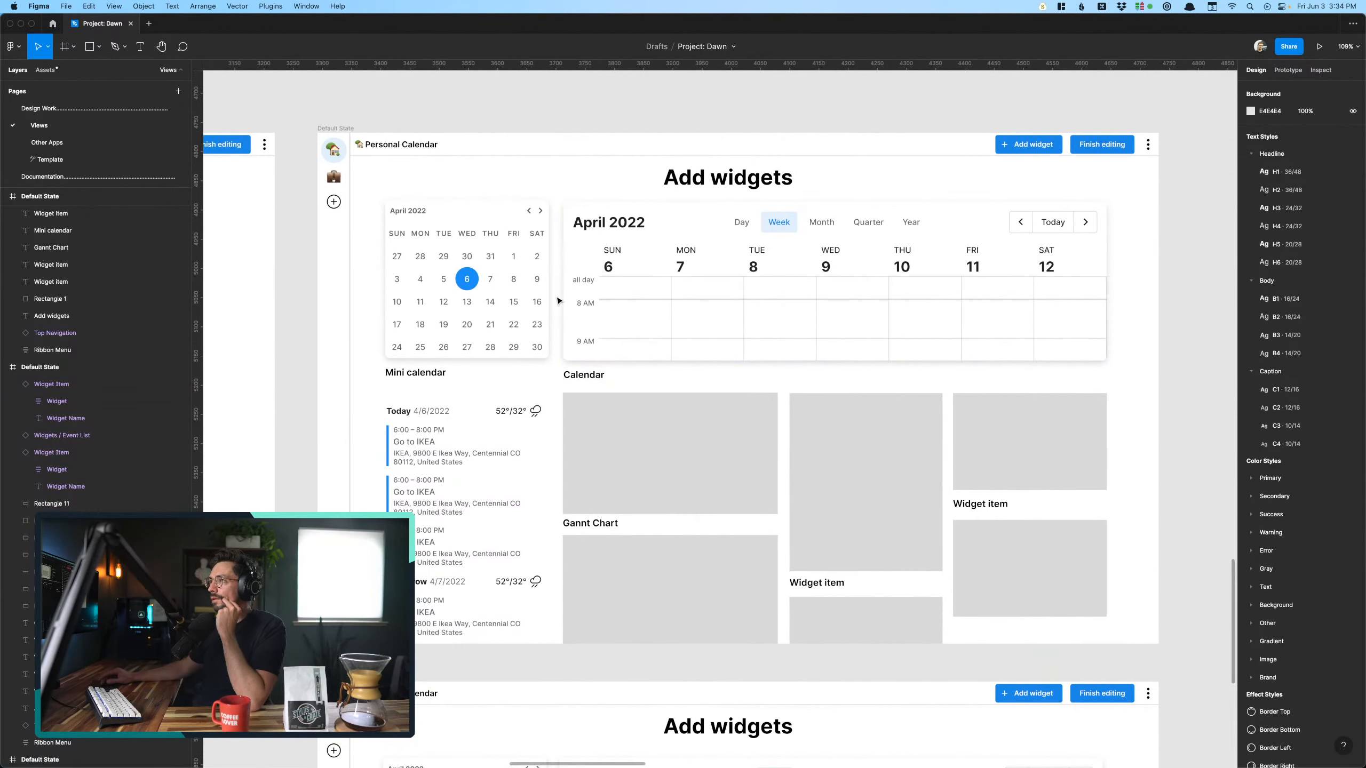
scroll(369, 209, "down", 3)
left_click_drag(368, 206, 882, 517)
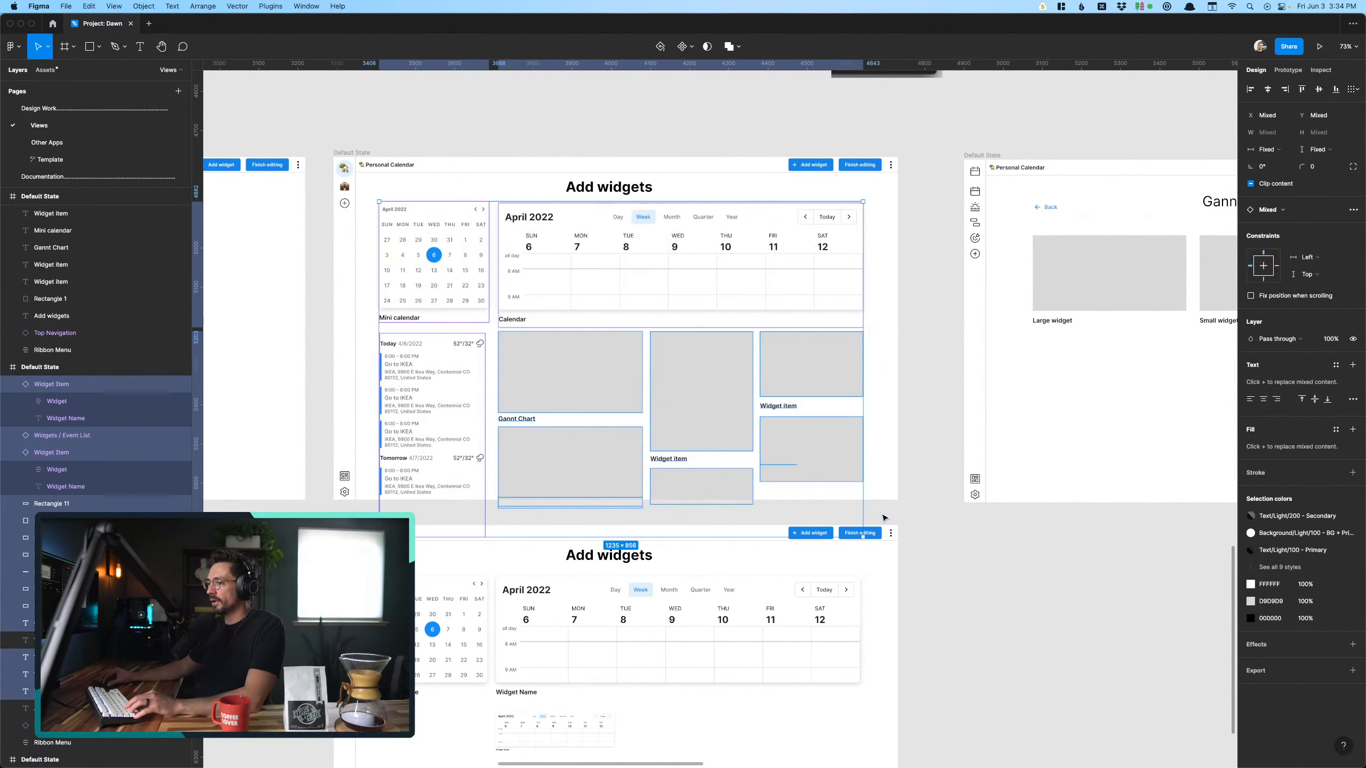
key("shift+Down")
key("shift+Down")
key("shift+Down")
key("shift+Down")
left_click(684, 200)
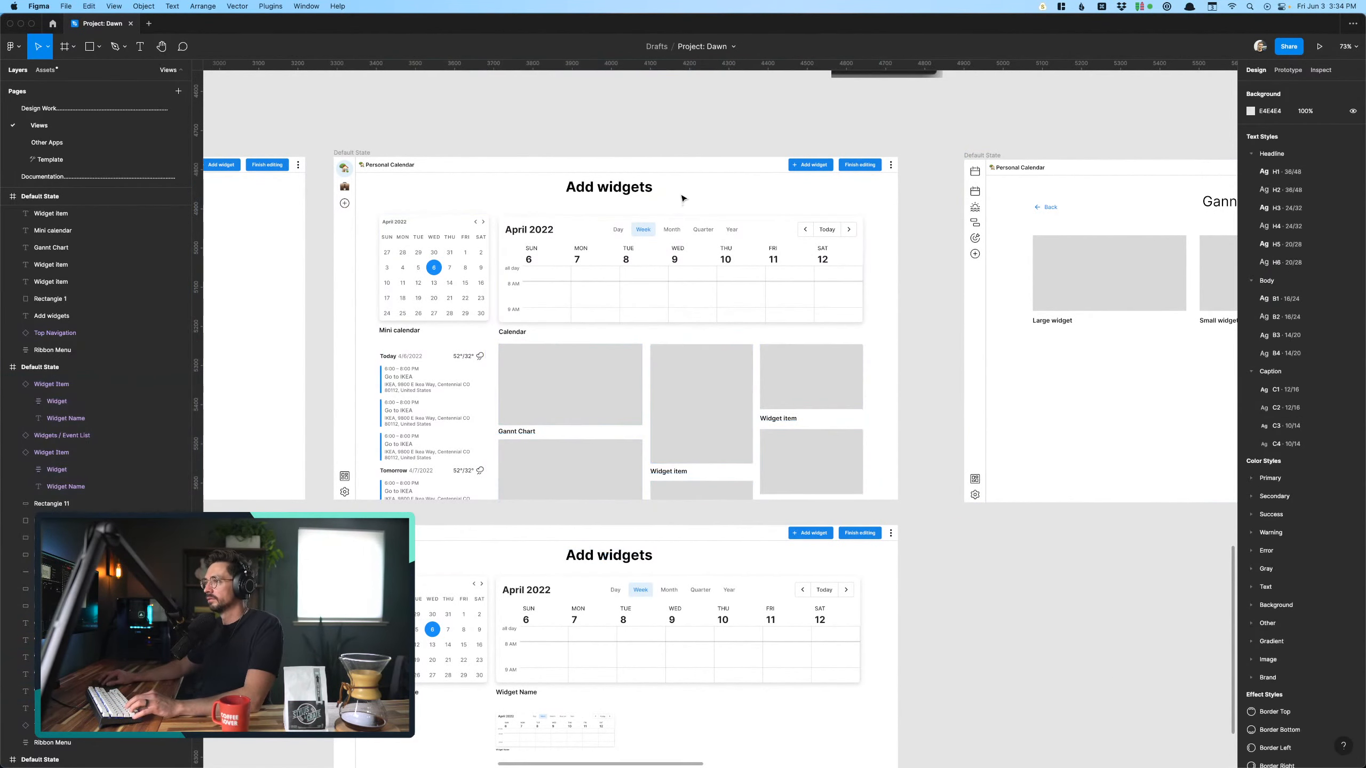
- Search the component assets for "pill" and clear the search
scroll(682, 200, "up", 5)
left_click(760, 205)
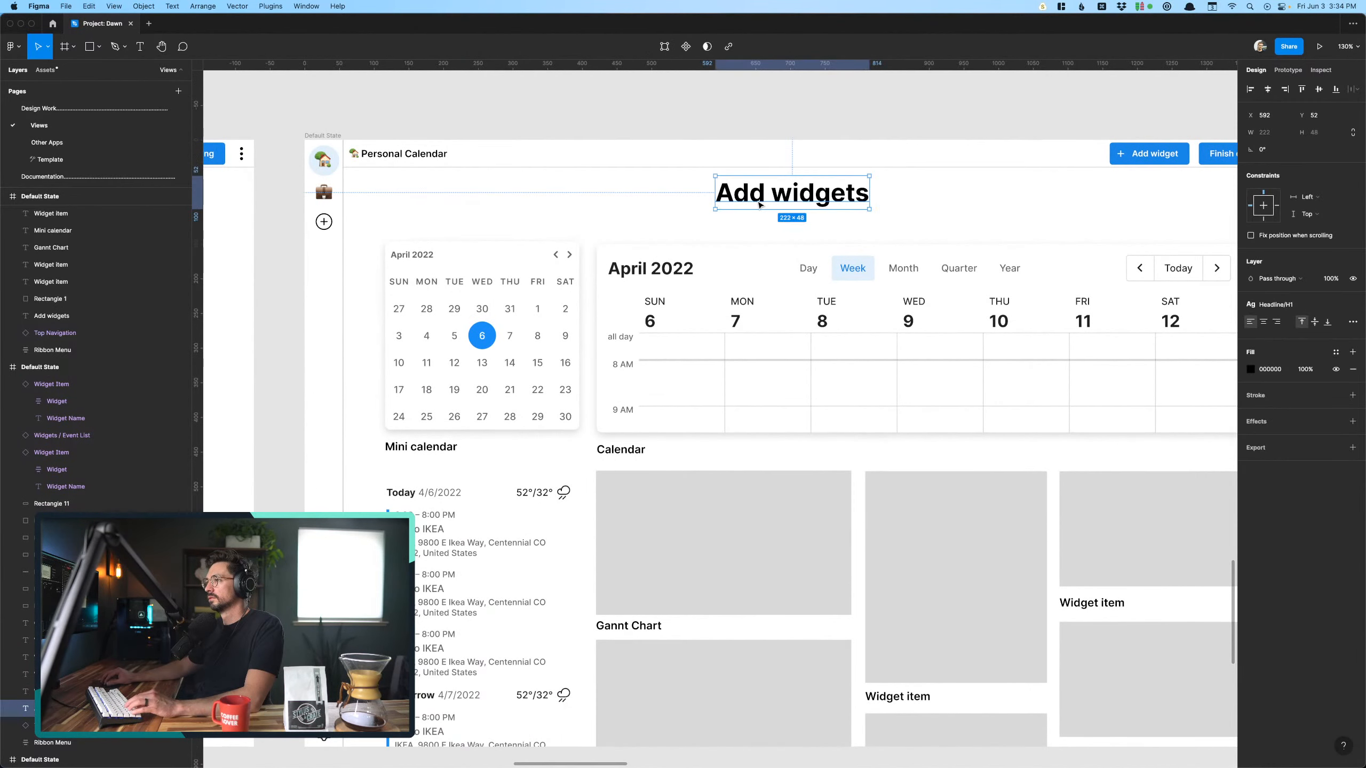
left_click(715, 229)
left_click(43, 73)
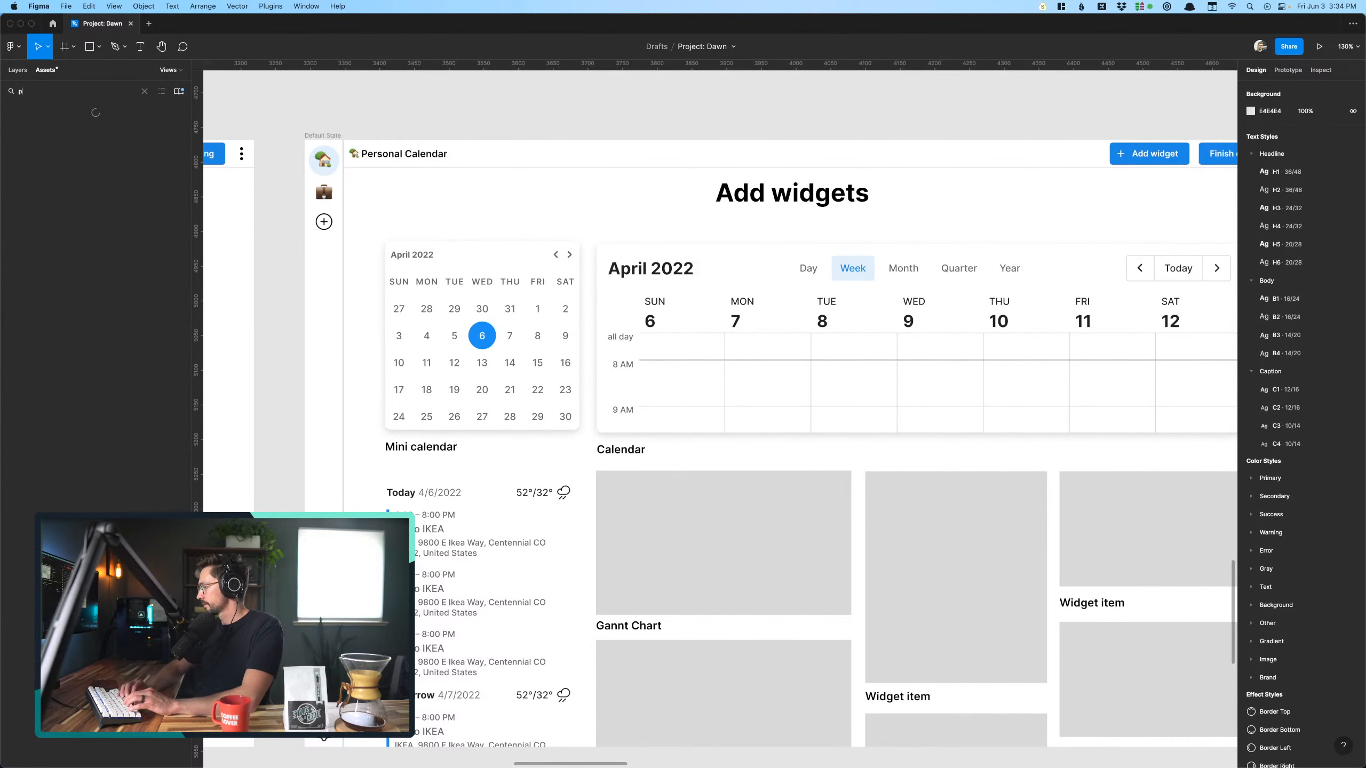
type("pill")
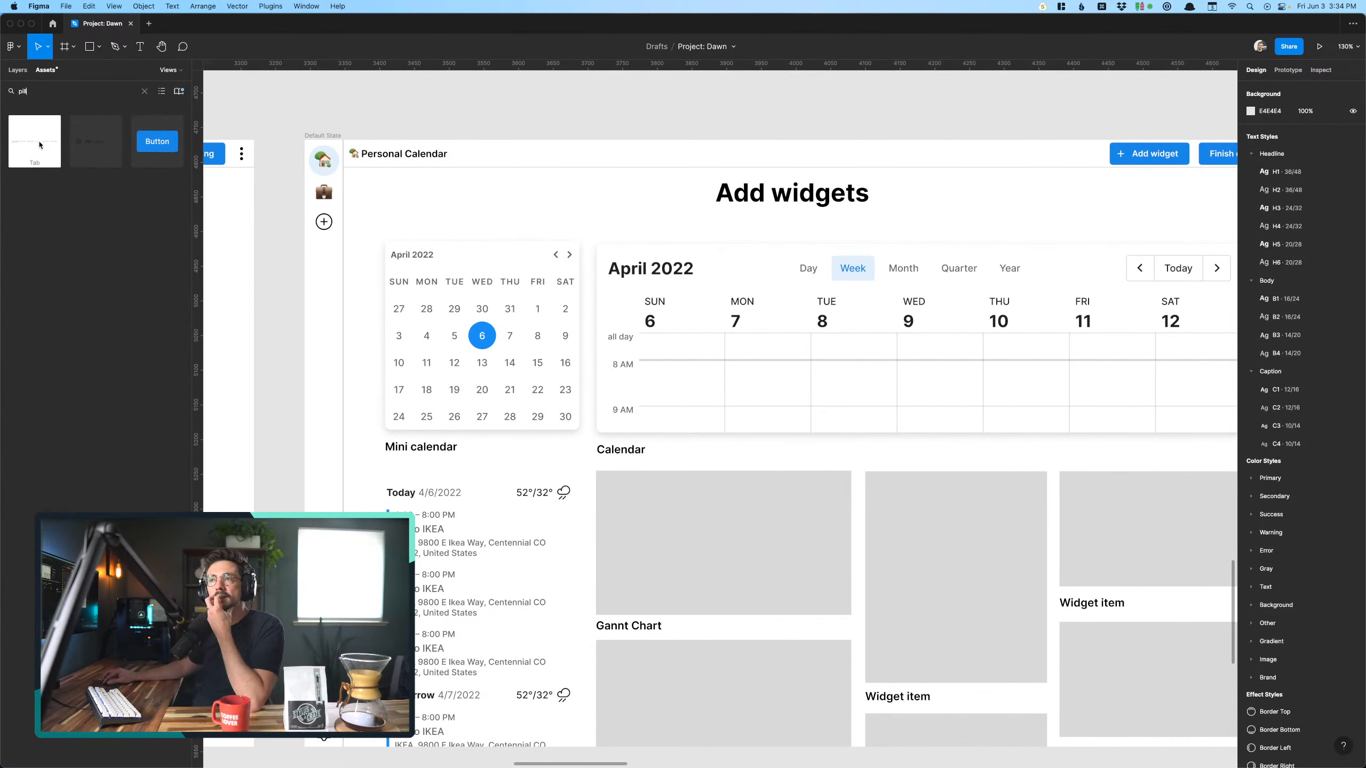
left_click(144, 93)
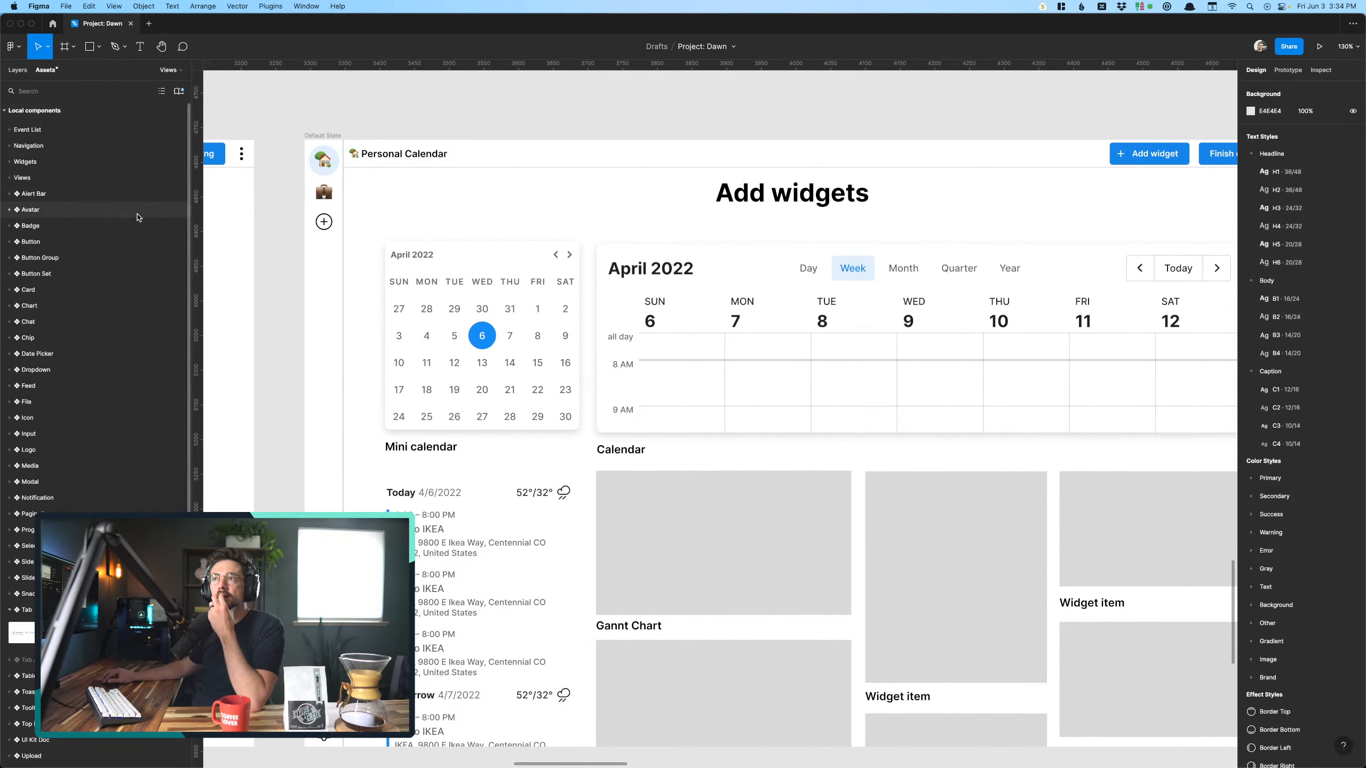
- Open the Chip component page and copy the plain large base chip without icons
left_click(18, 70)
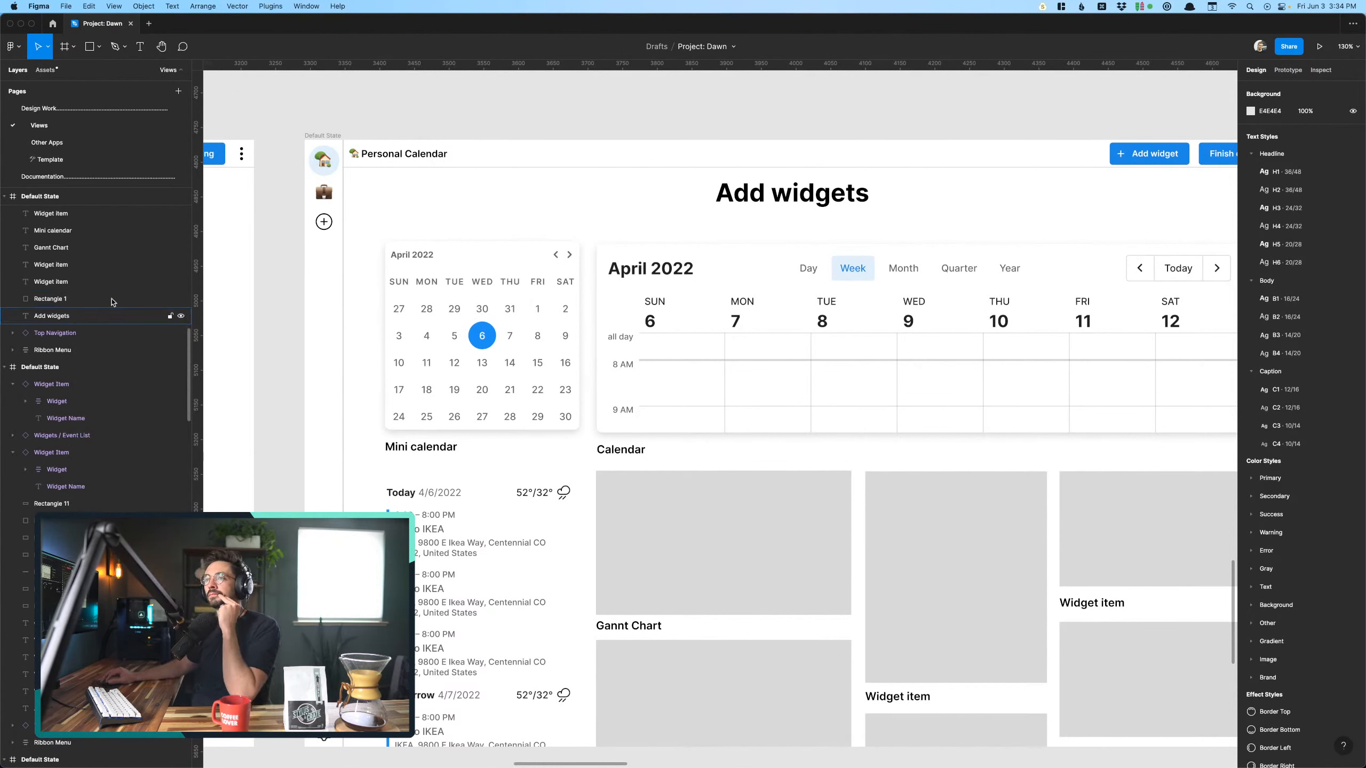
left_click_drag(108, 186, 110, 208)
scroll(106, 178, "down", 6)
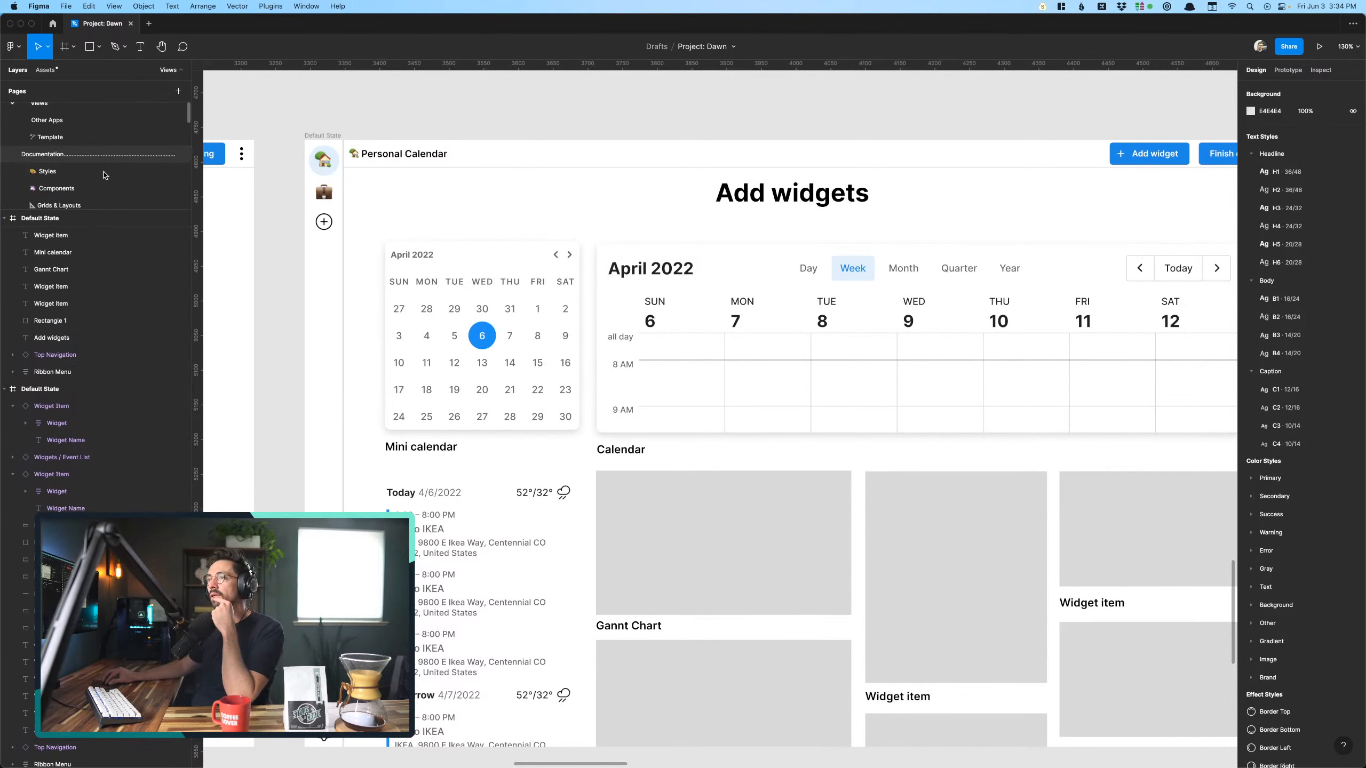
scroll(105, 175, "down", 5)
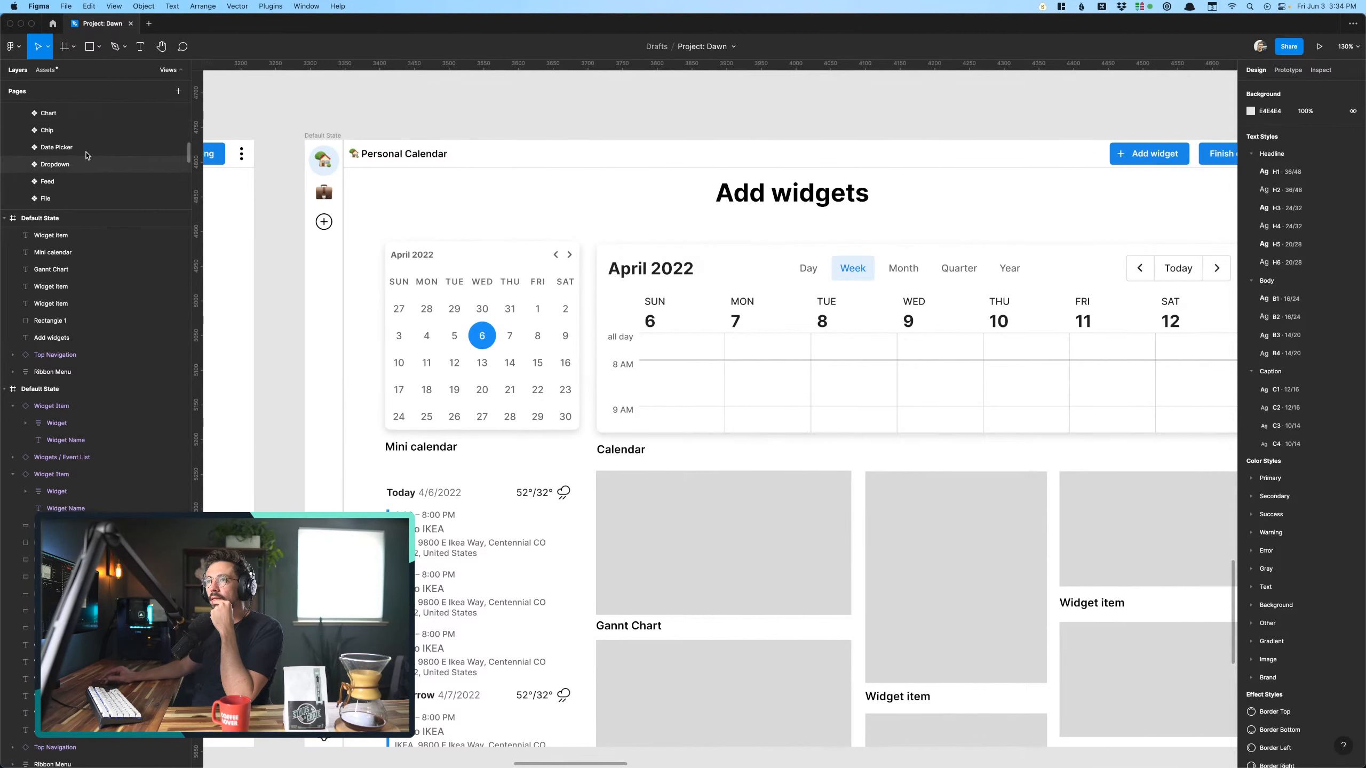
left_click(80, 130)
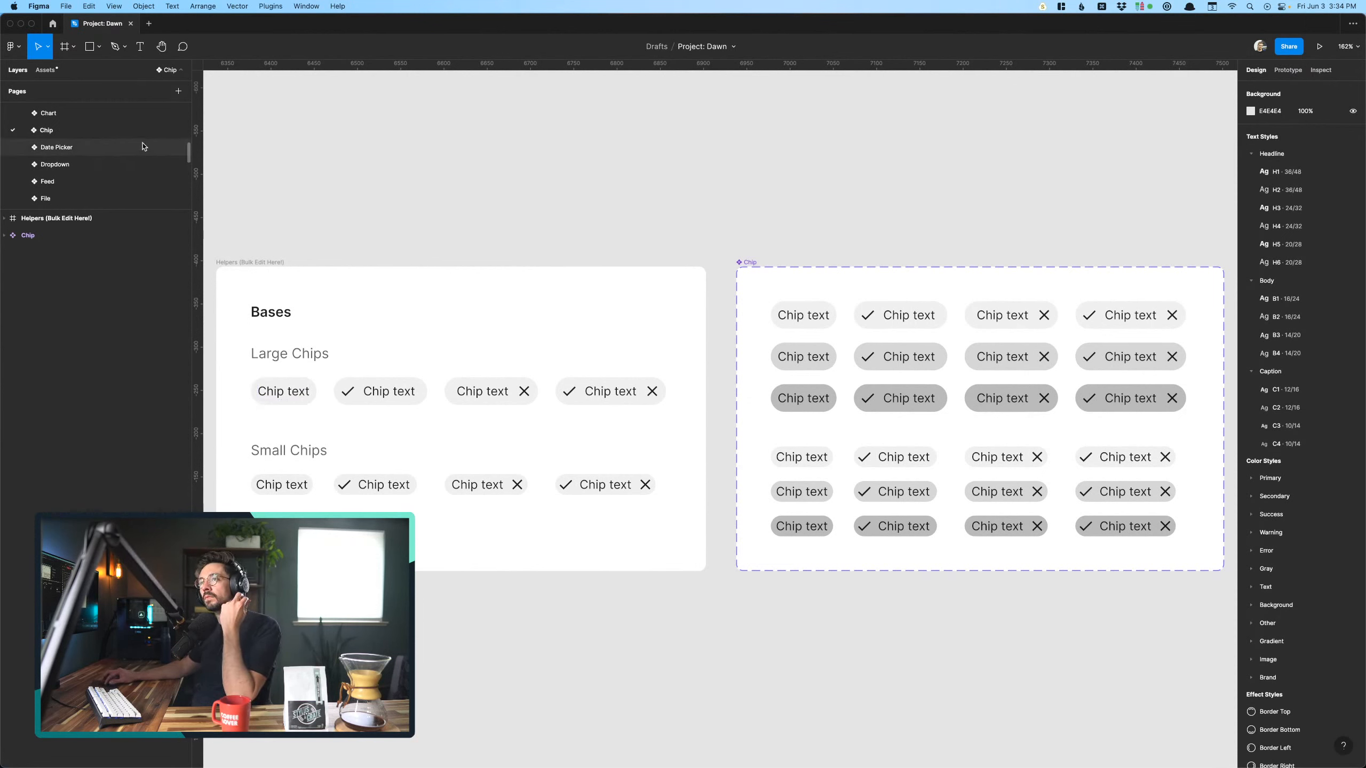
left_click(273, 398)
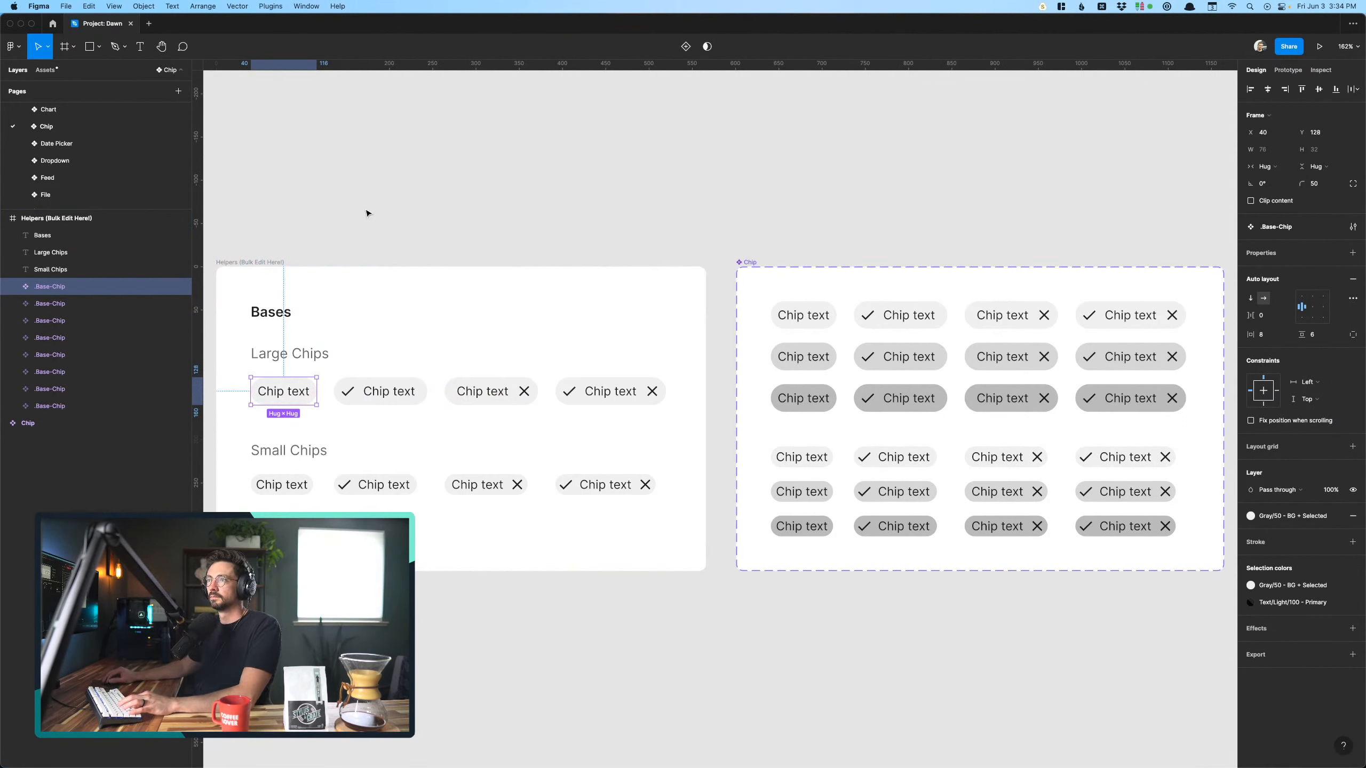
- Return to the Views page and paste the chip beneath the upper screen's "Add widgets" heading
scroll(64, 125, "up", 10)
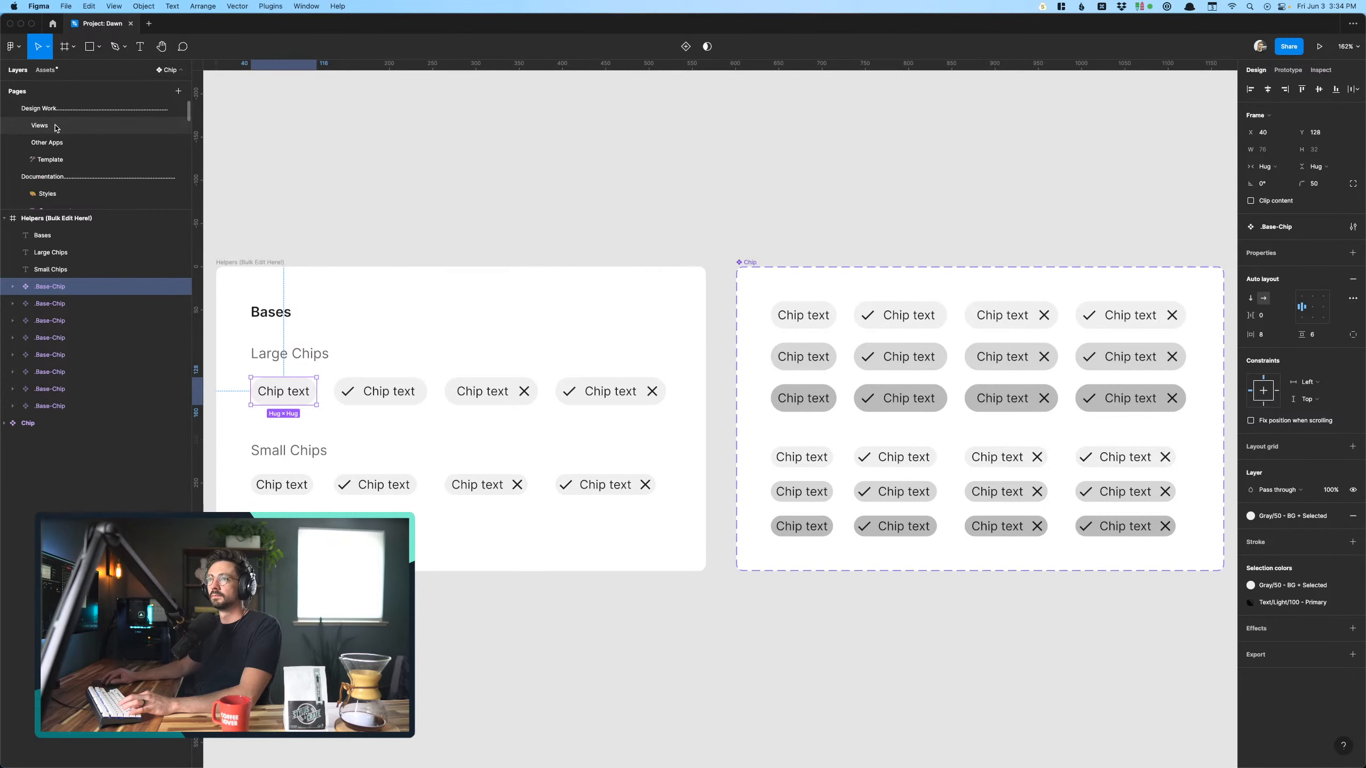
left_click(56, 127)
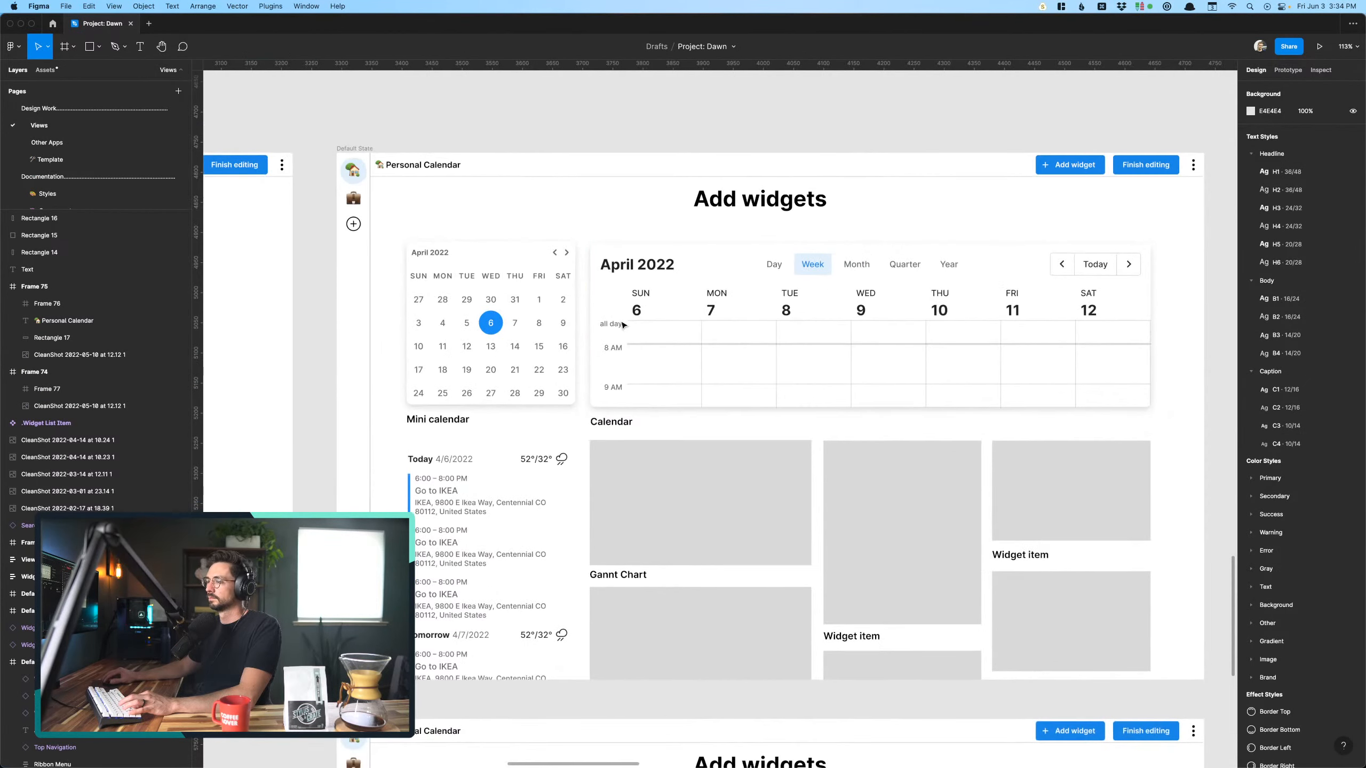
key("super+v")
scroll(699, 233, "up", 5)
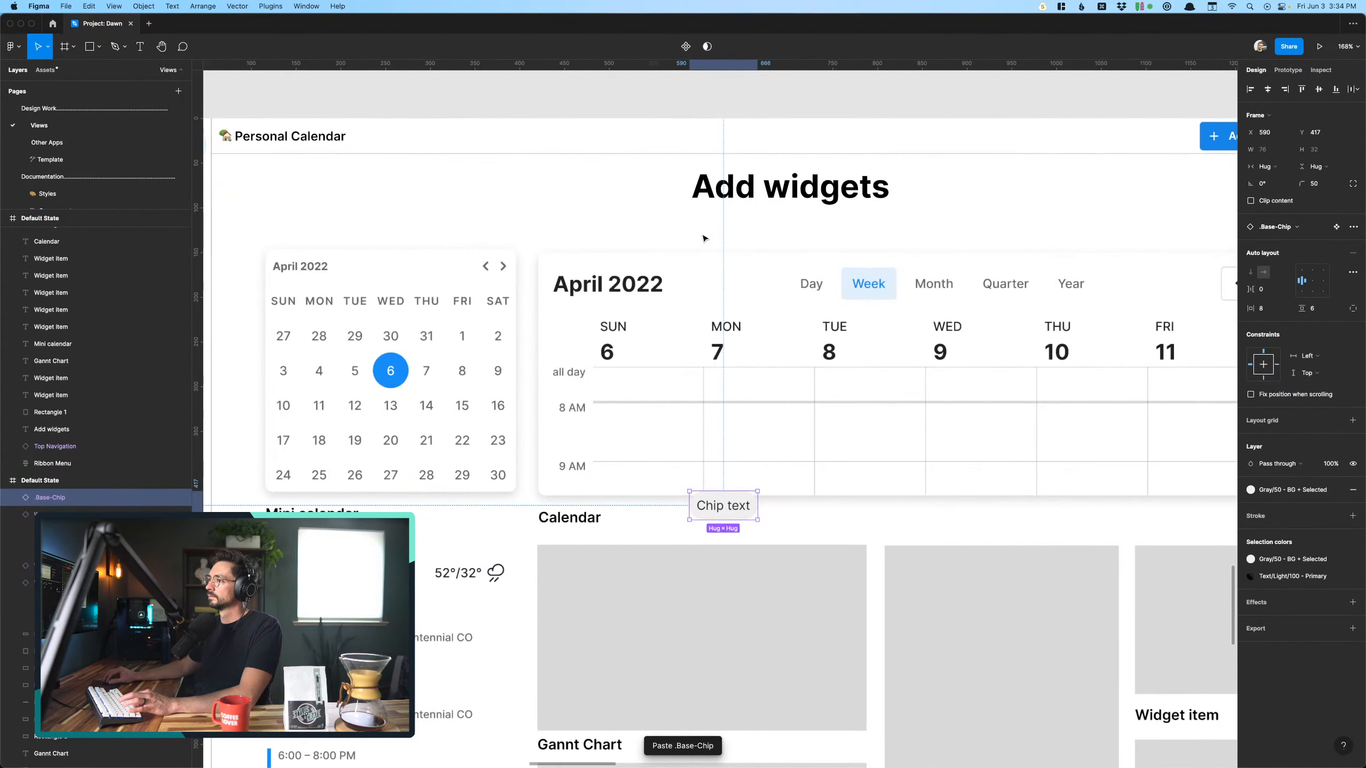
left_click_drag(733, 512, 725, 230)
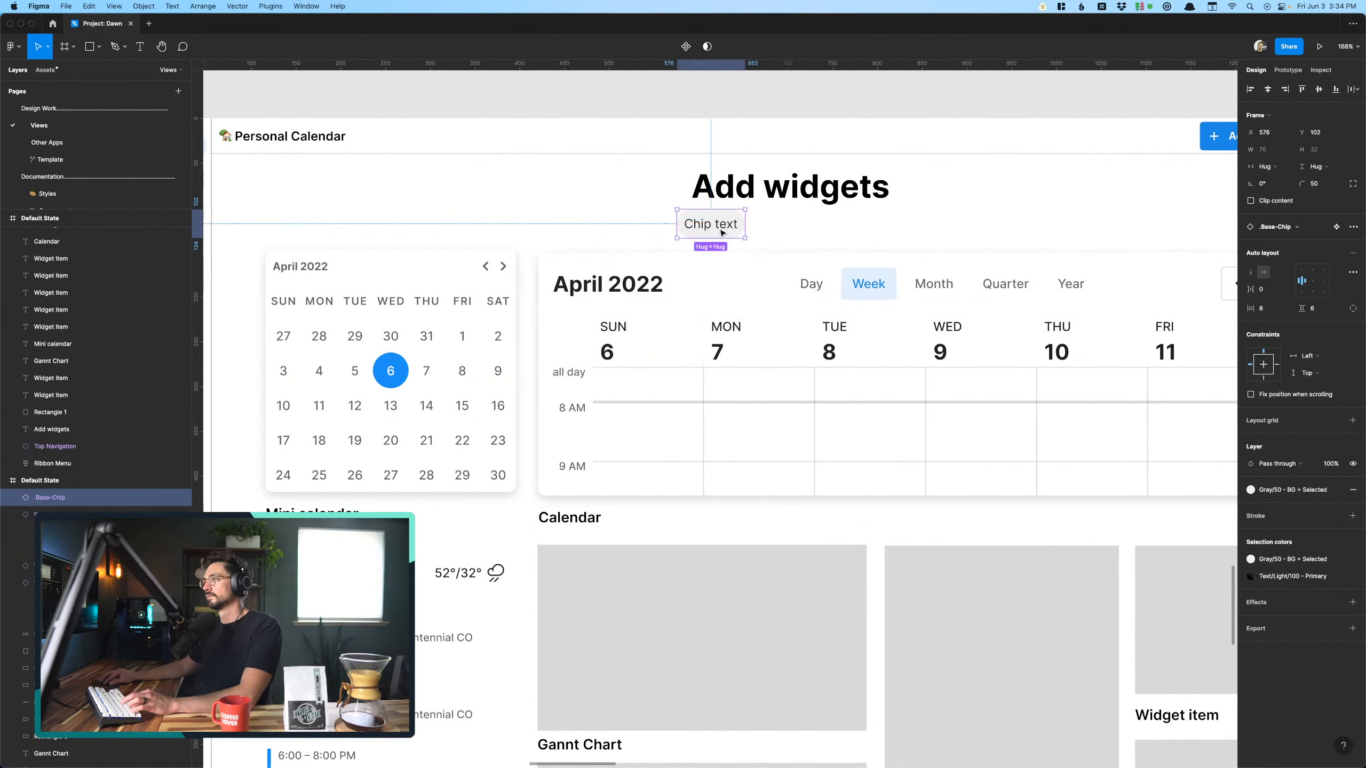
- Change the pasted chip's text to "Small widgets"
double_click(722, 233)
double_click(722, 233)
type("Small")
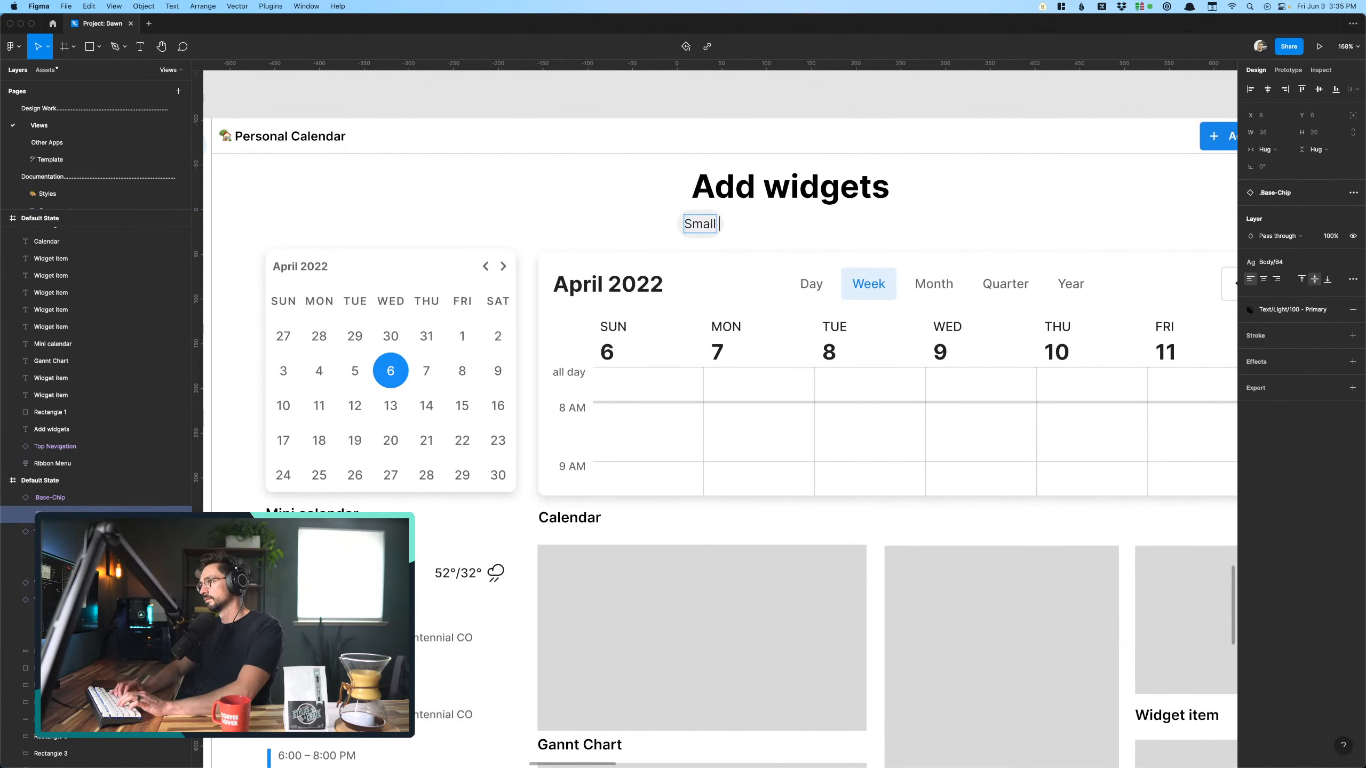
type(" widgets")
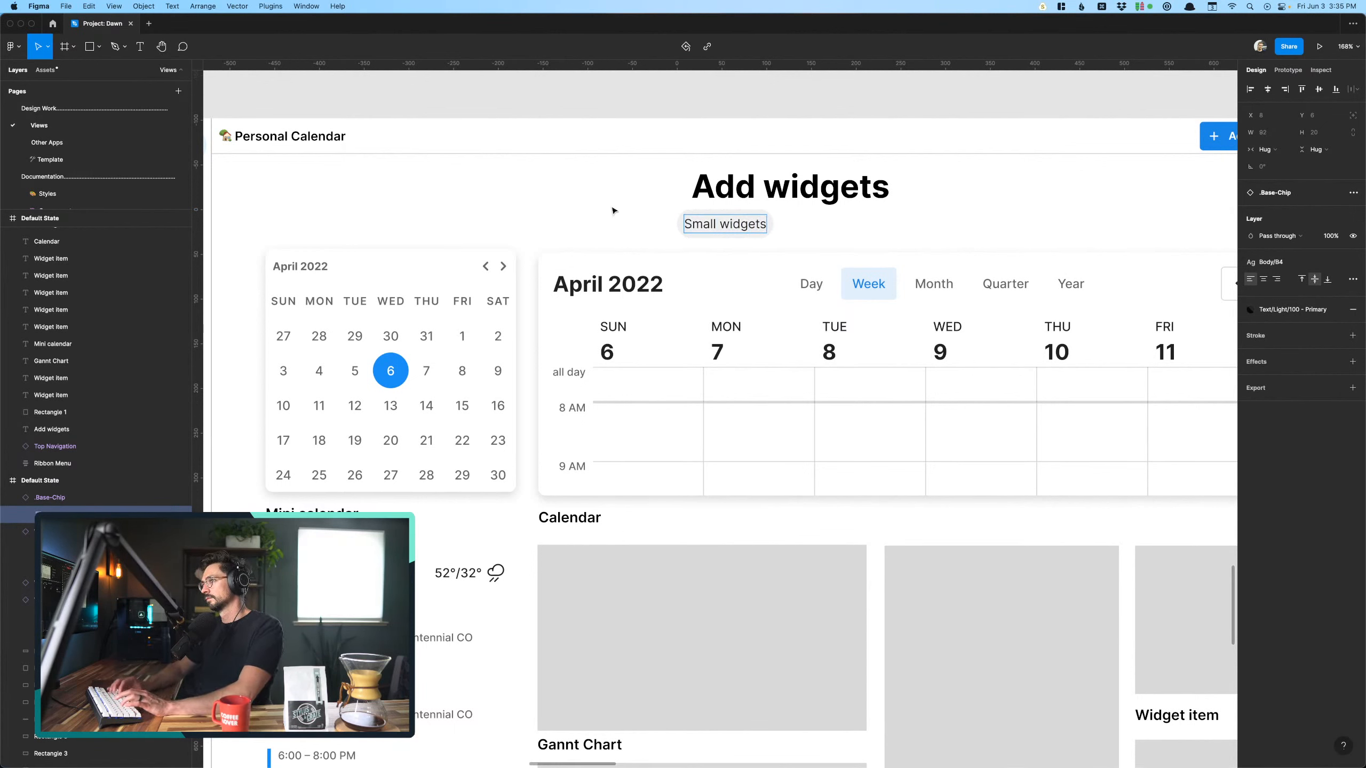
key("Escape")
key("Escape")
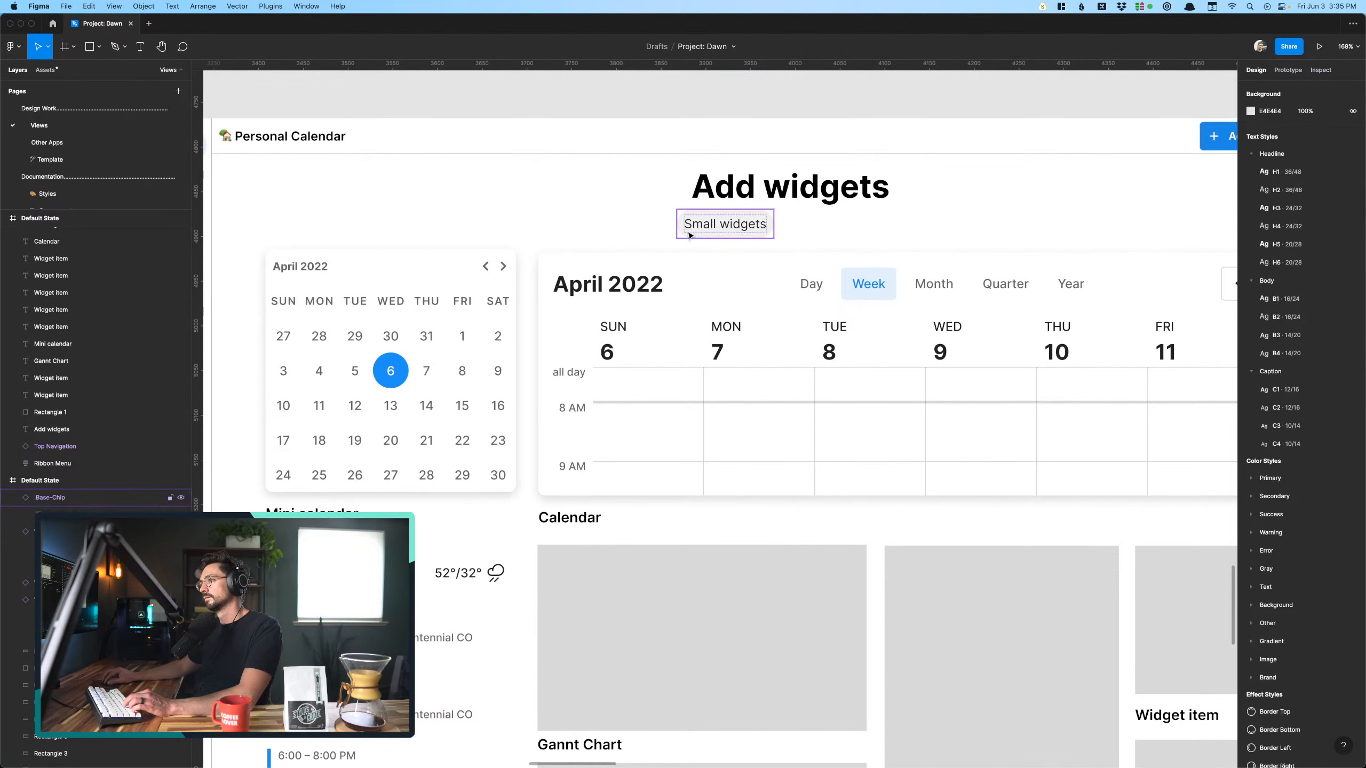
- Duplicate the "Small widgets" chip beside the original and change the copy's text to "Large widgets"
left_click_drag(689, 235, 796, 235)
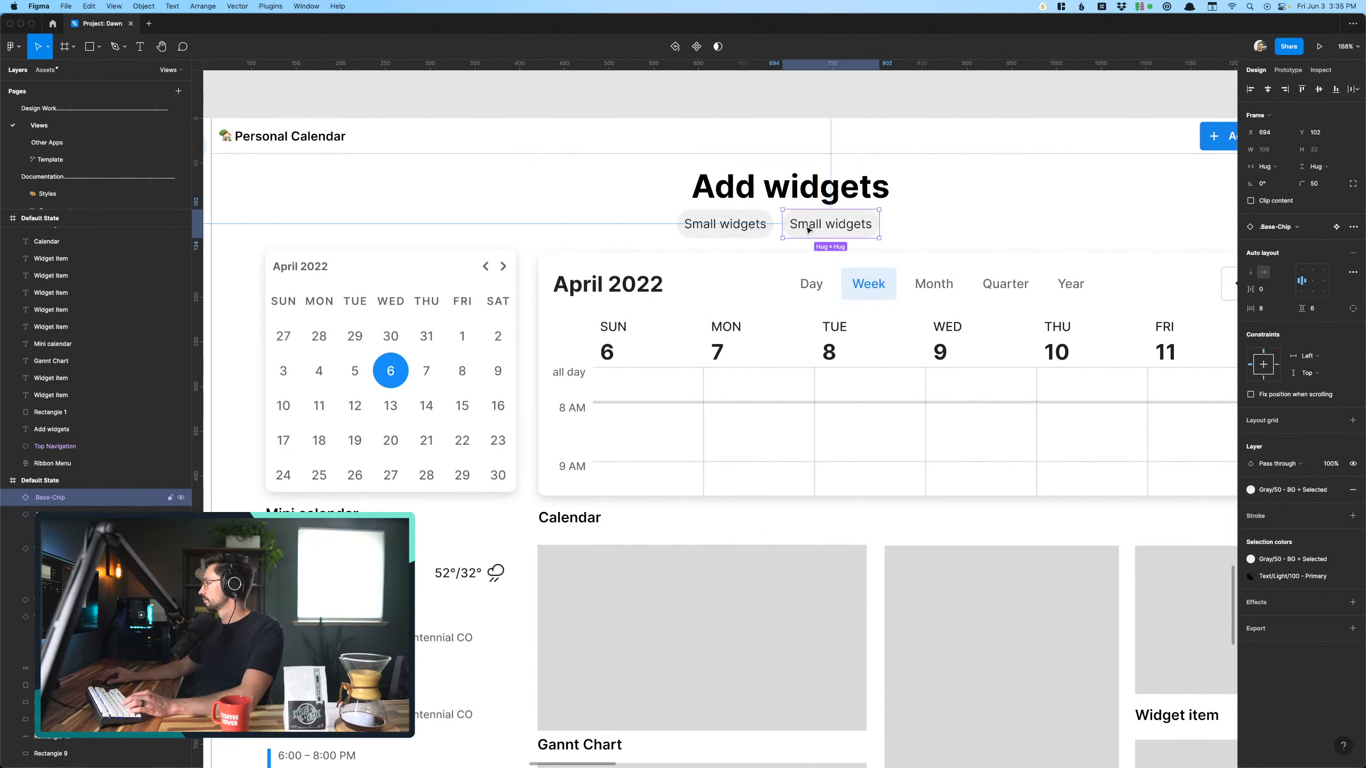
double_click(807, 230)
double_click(808, 229)
left_click(807, 227)
double_click(806, 227)
type("Large")
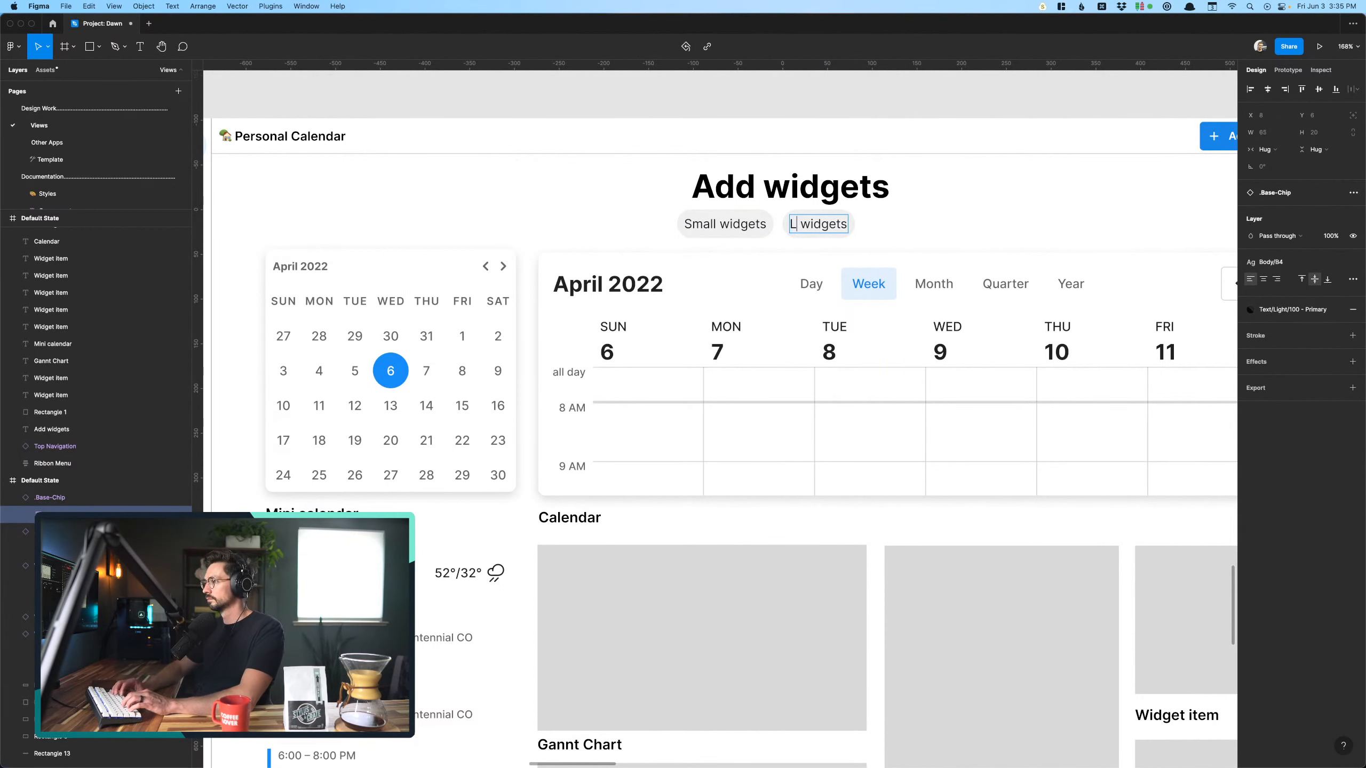
left_click(554, 216)
scroll(554, 216, "down", 5)
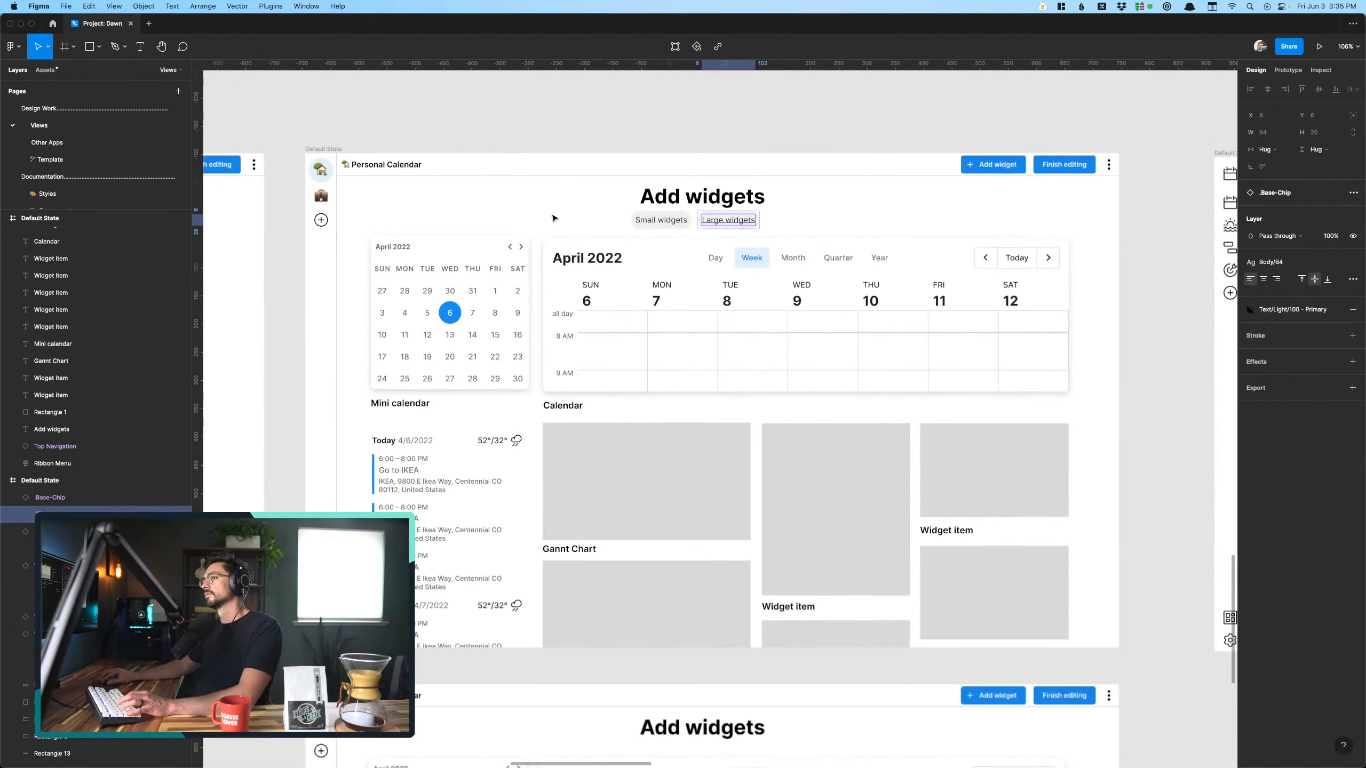
left_click(554, 217)
- Move both chips and all widgets, placeholders and labels below them down together to add space under the heading
left_click_drag(374, 221, 1083, 642)
key("shift+Down")
key("shift+Down")
key("shift+Down")
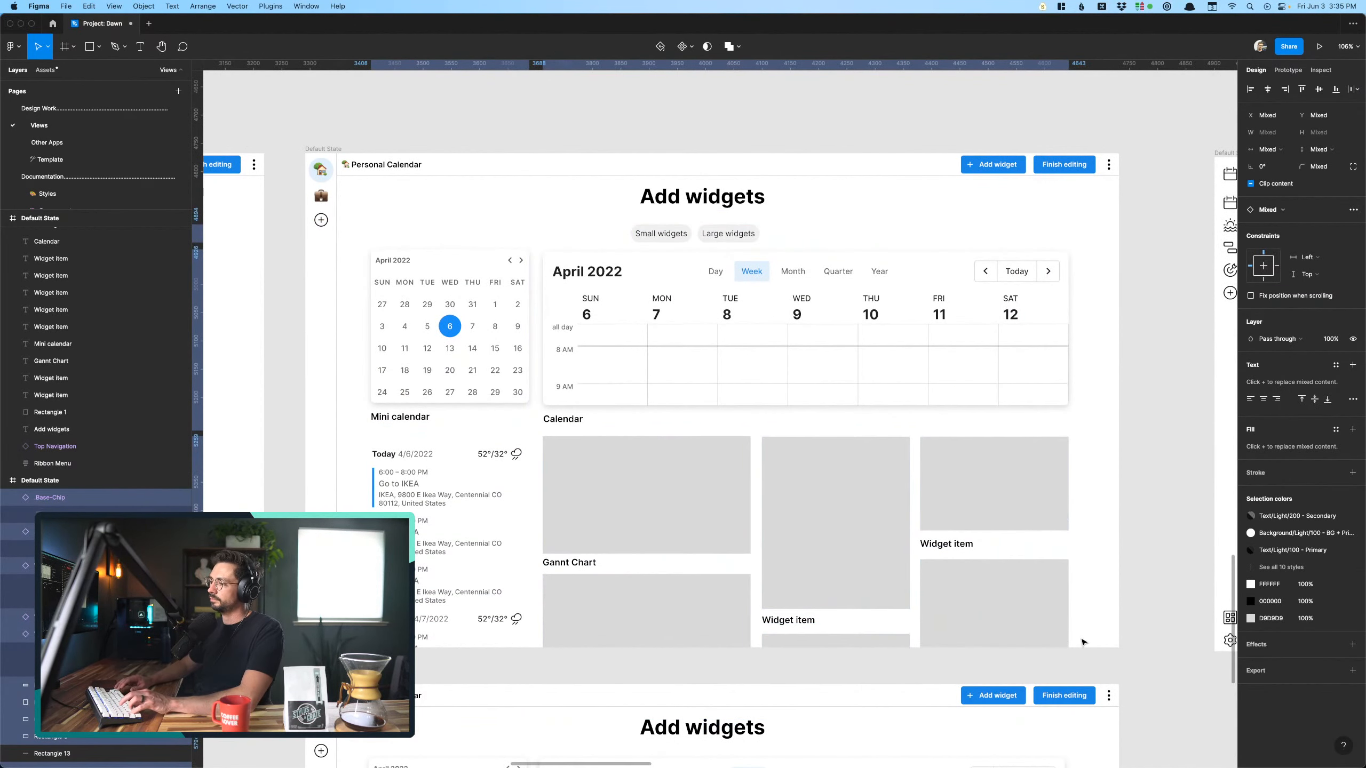
key("shift+Up")
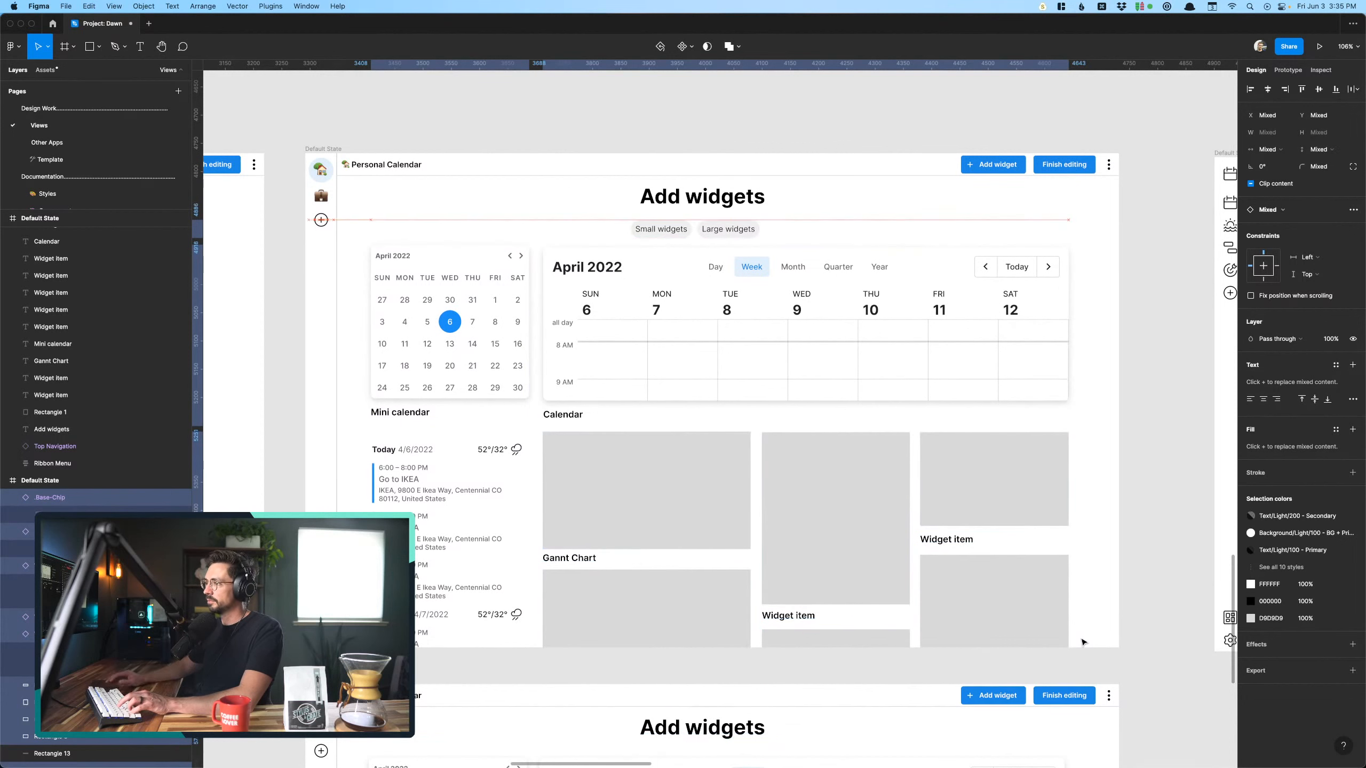
left_click(586, 221)
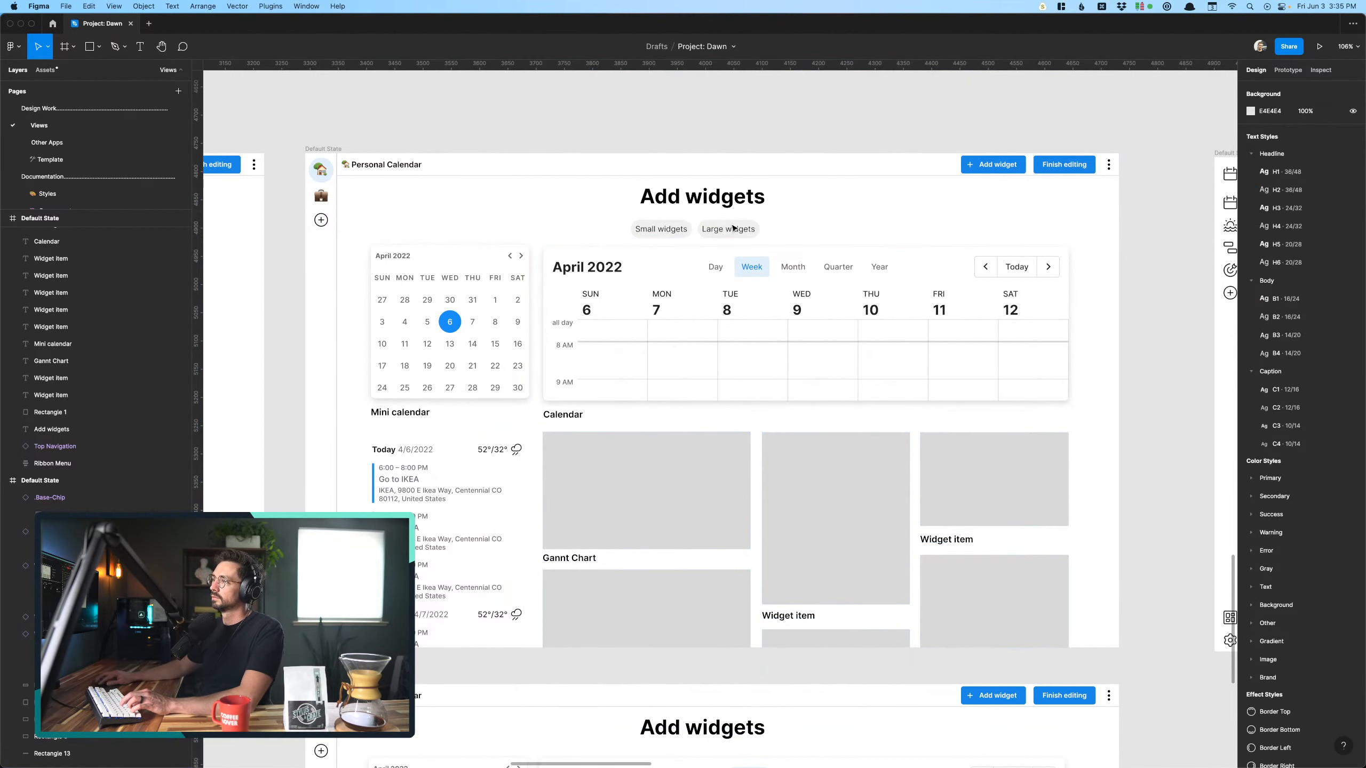
- Nudge the "Small widgets" and "Large widgets" chips up together to Y 114, closer to the heading
left_click_drag(733, 228, 801, 225)
key("Up")
key("Up")
key("Up")
key("Up")
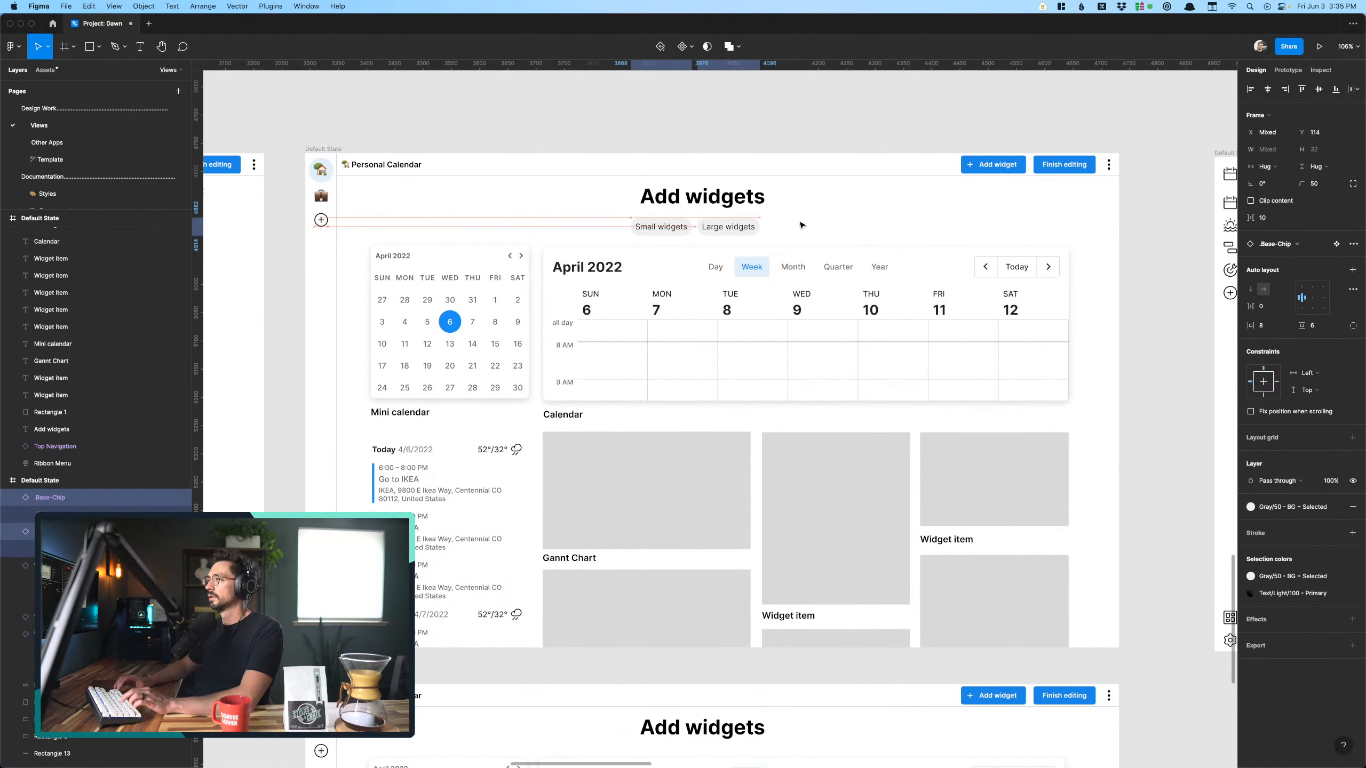
left_click(598, 211)
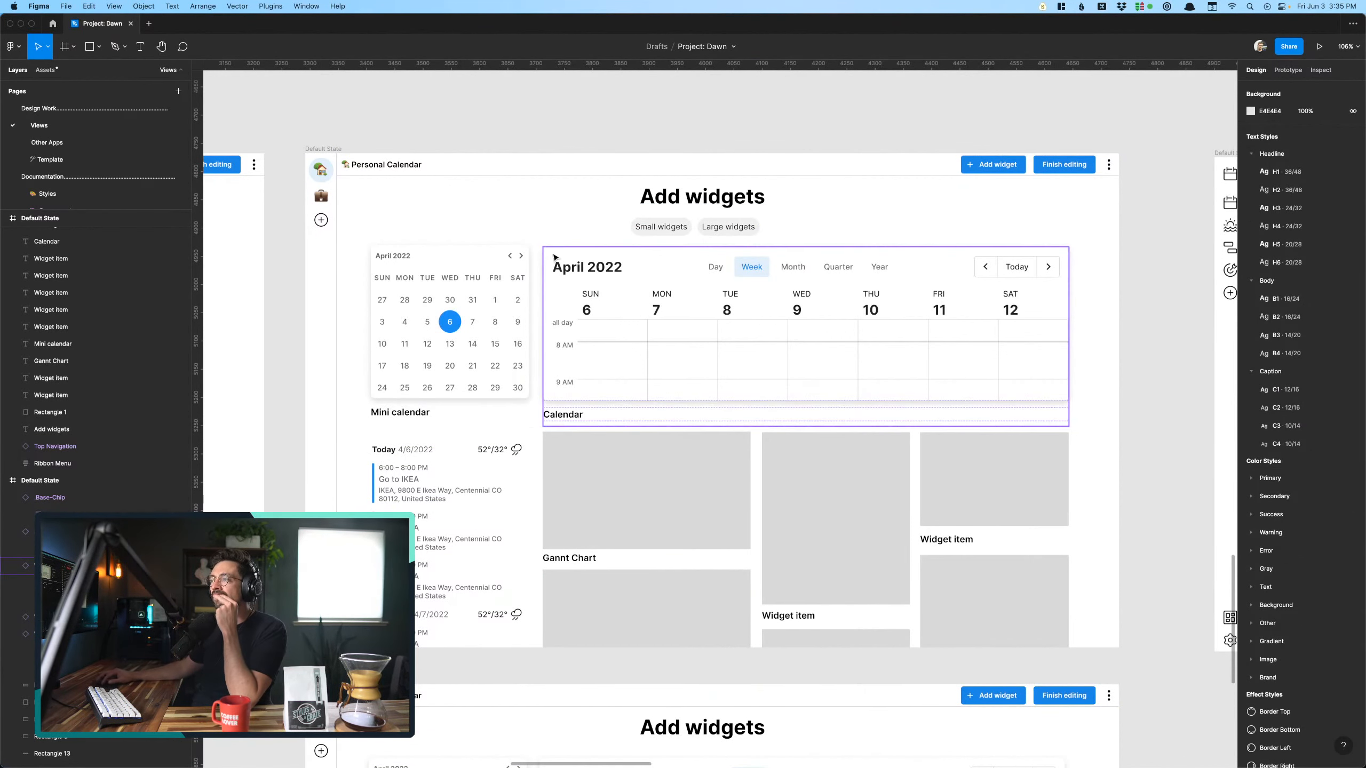
left_click(560, 276)
left_click(481, 221)
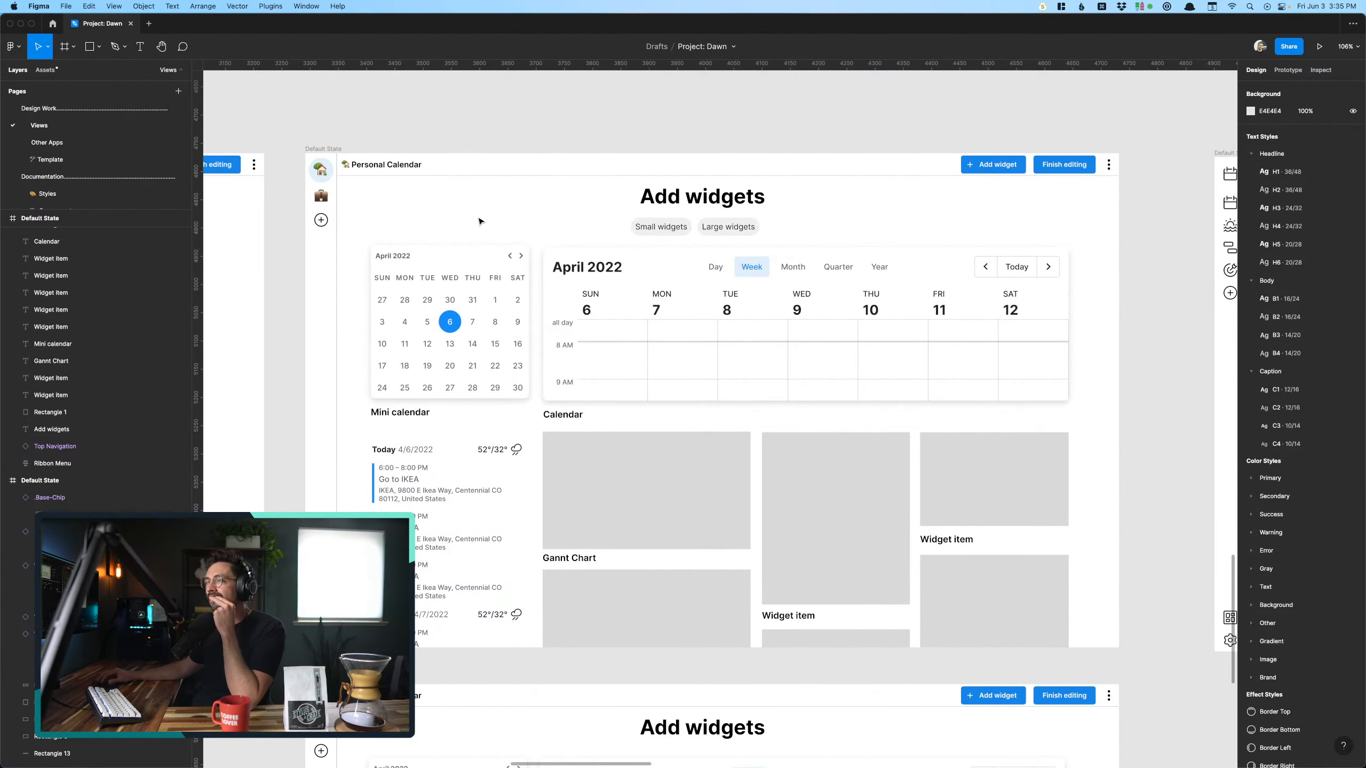
- Start a new text layer on the empty canvas above the upper Add widgets screen
scroll(480, 221, "up", 5)
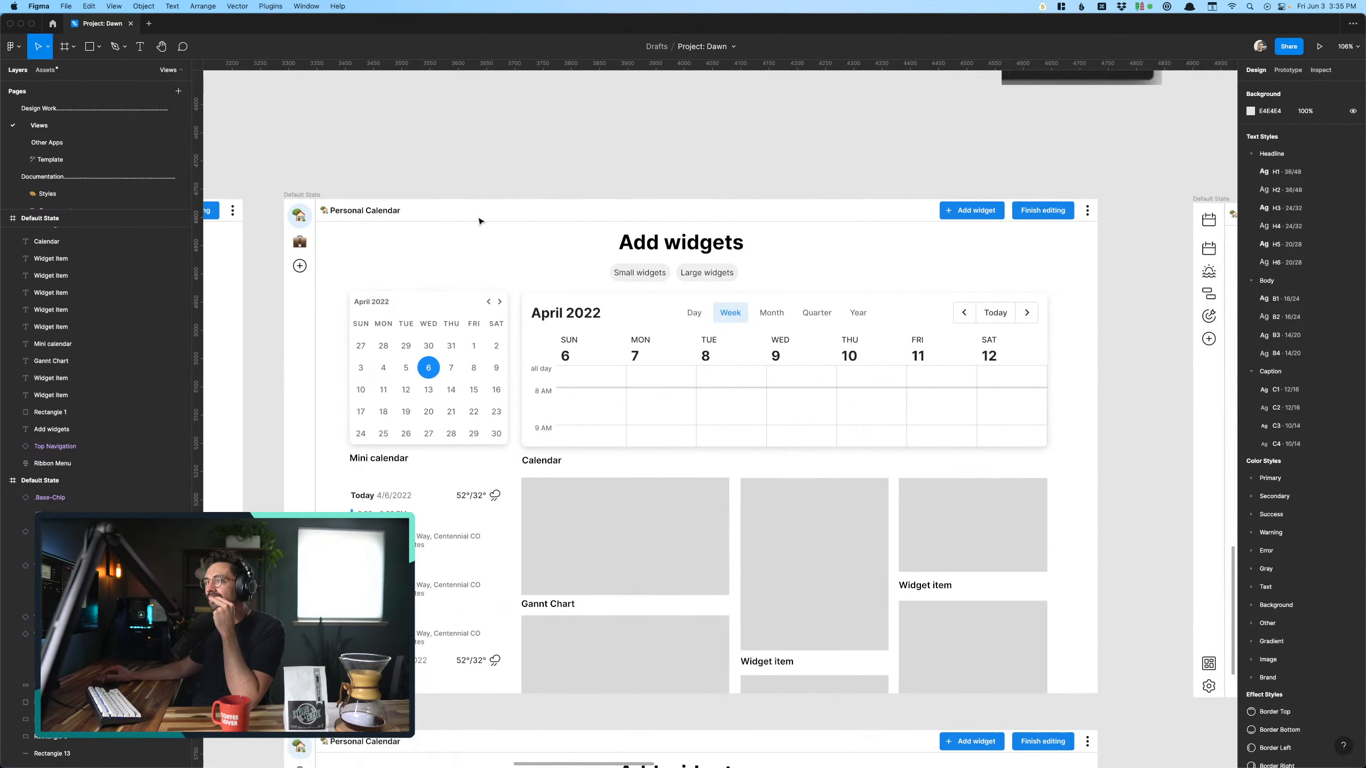
key("t")
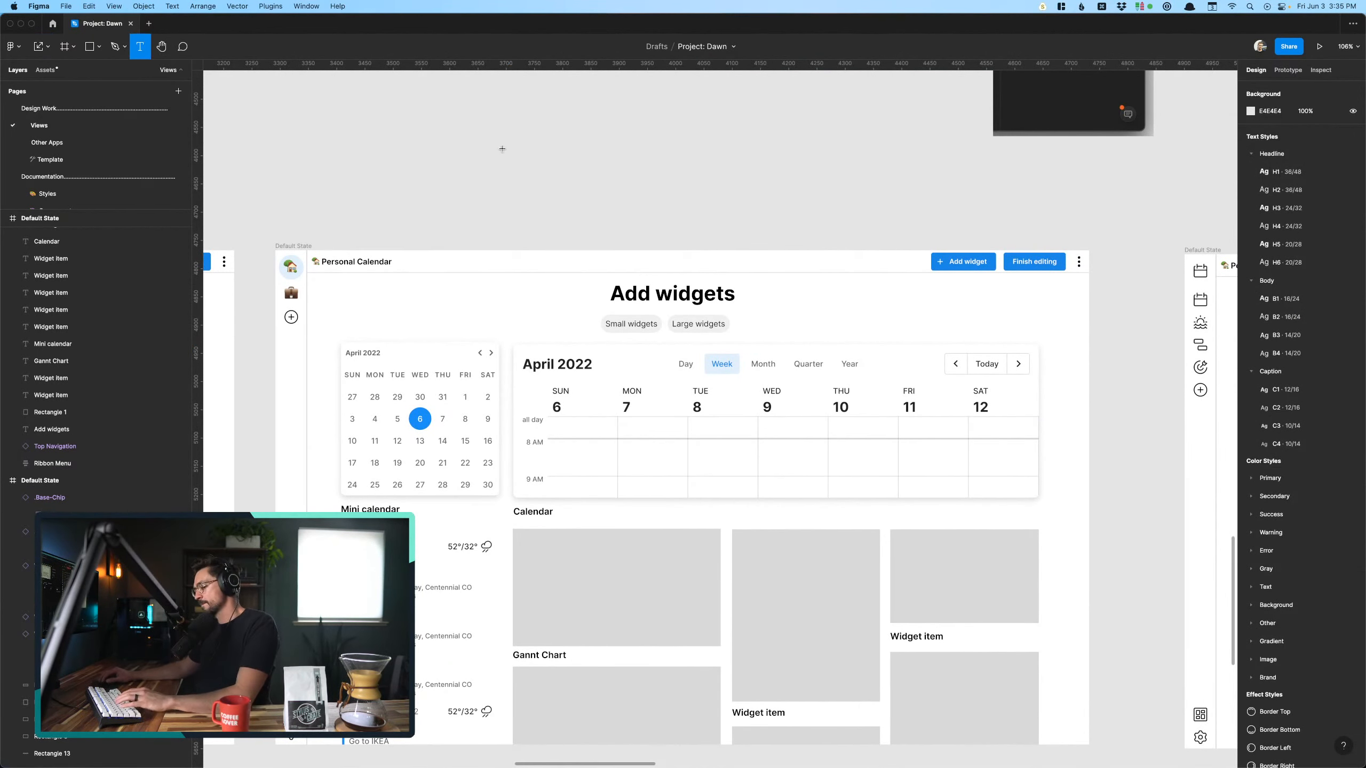
left_click(503, 148)
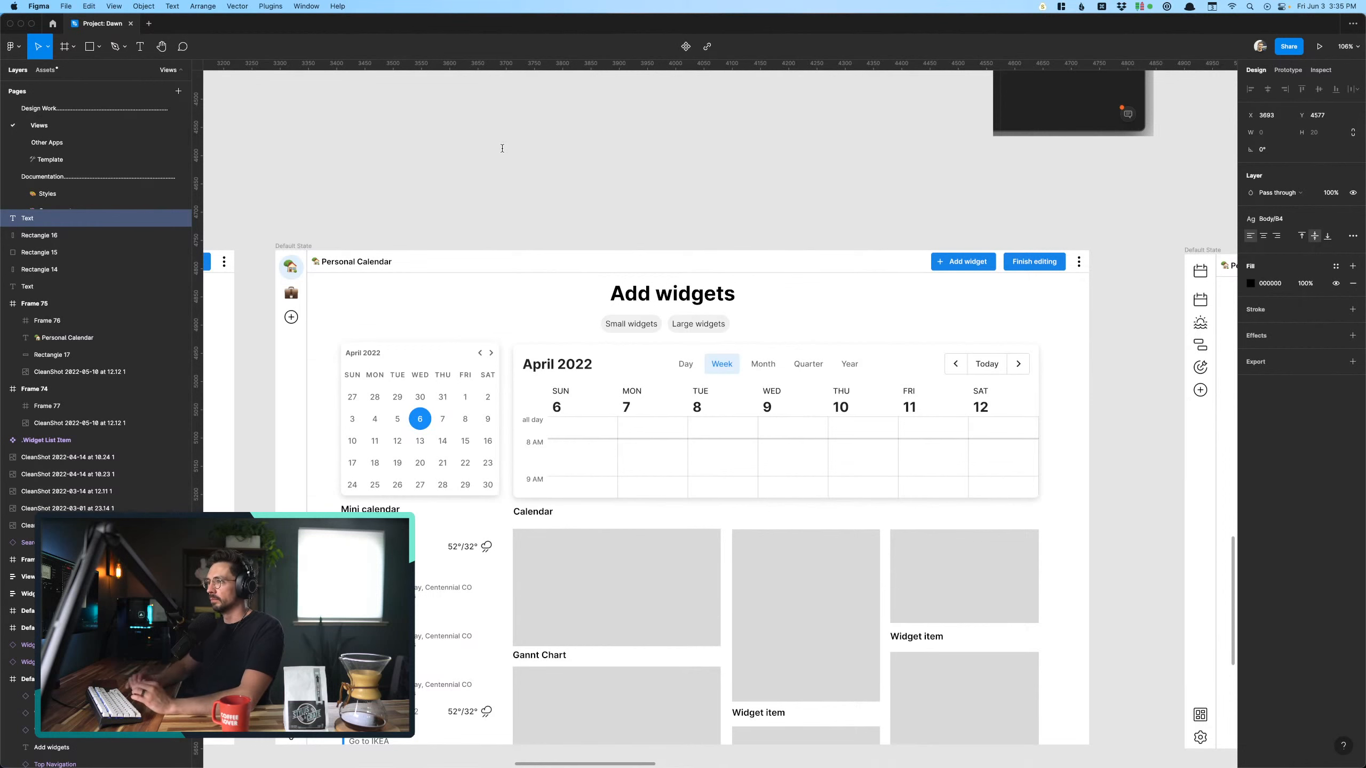
scroll(504, 153, "left", 2)
scroll(504, 153, "up", 1)
scroll(504, 153, "up", 2)
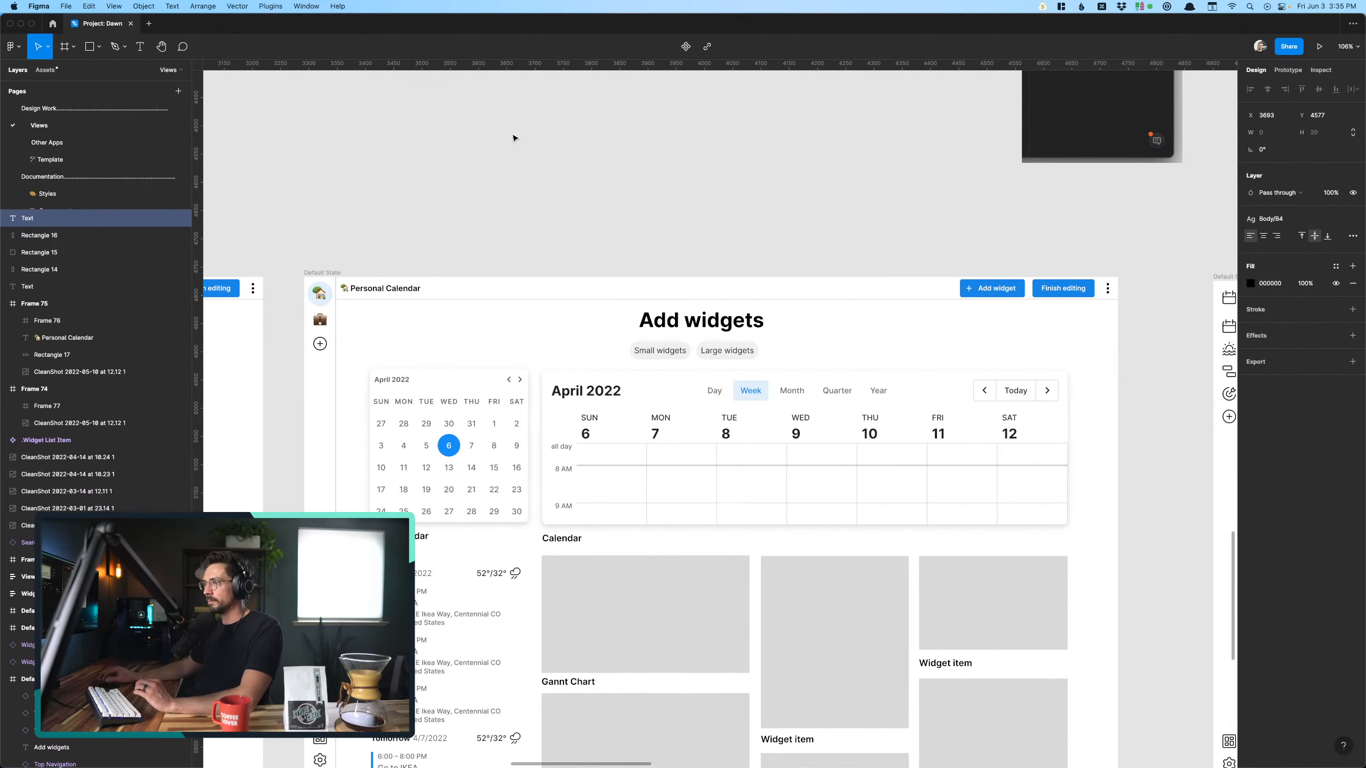
scroll(512, 136, "up", 5)
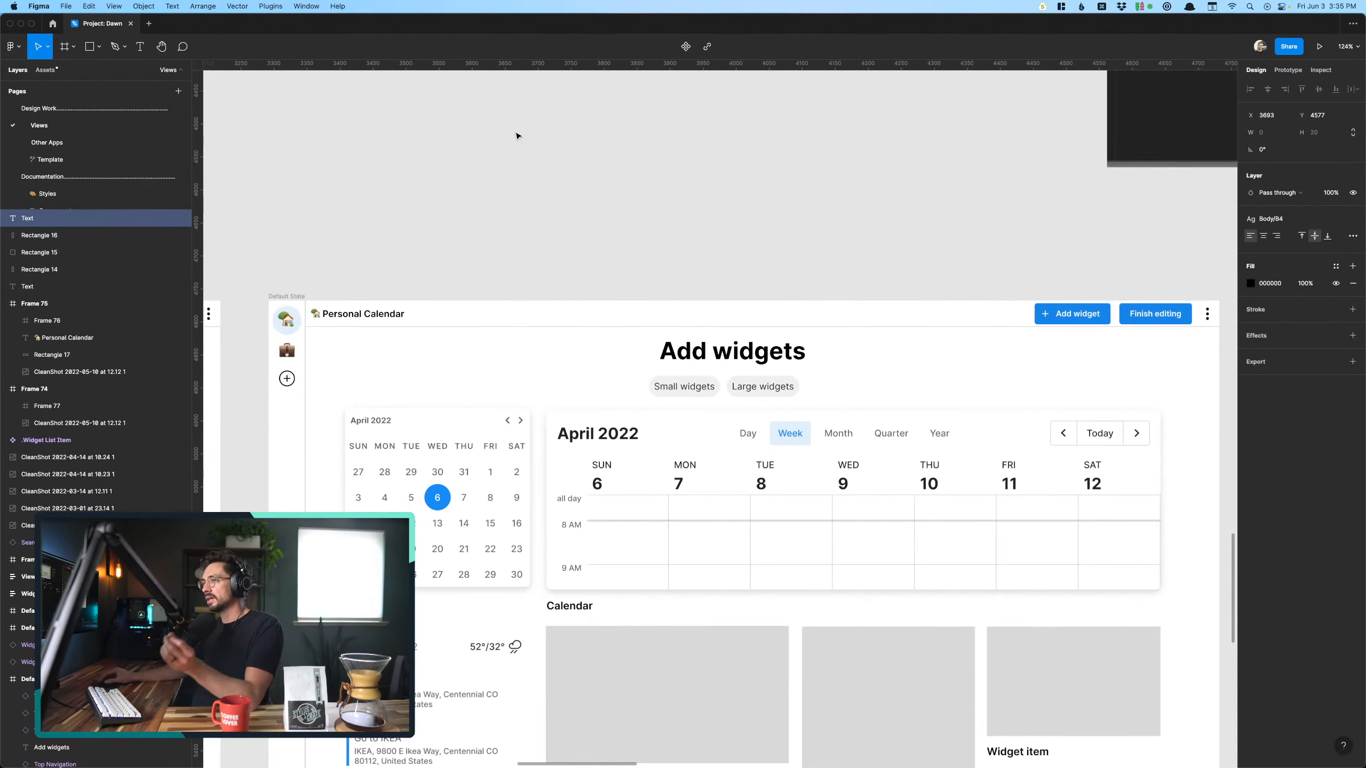
scroll(516, 136, "down", 4)
scroll(517, 135, "down", 1)
scroll(517, 136, "right", 1)
scroll(518, 136, "down", 1)
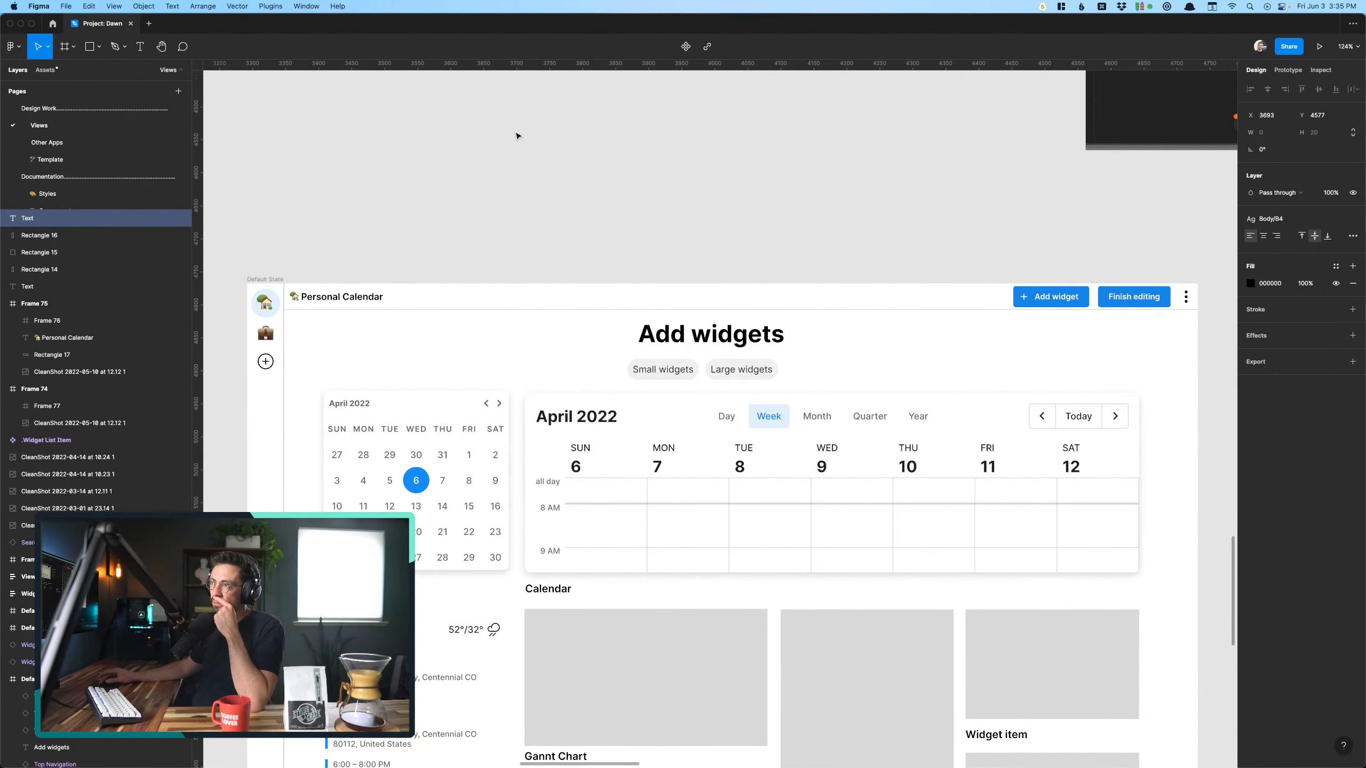
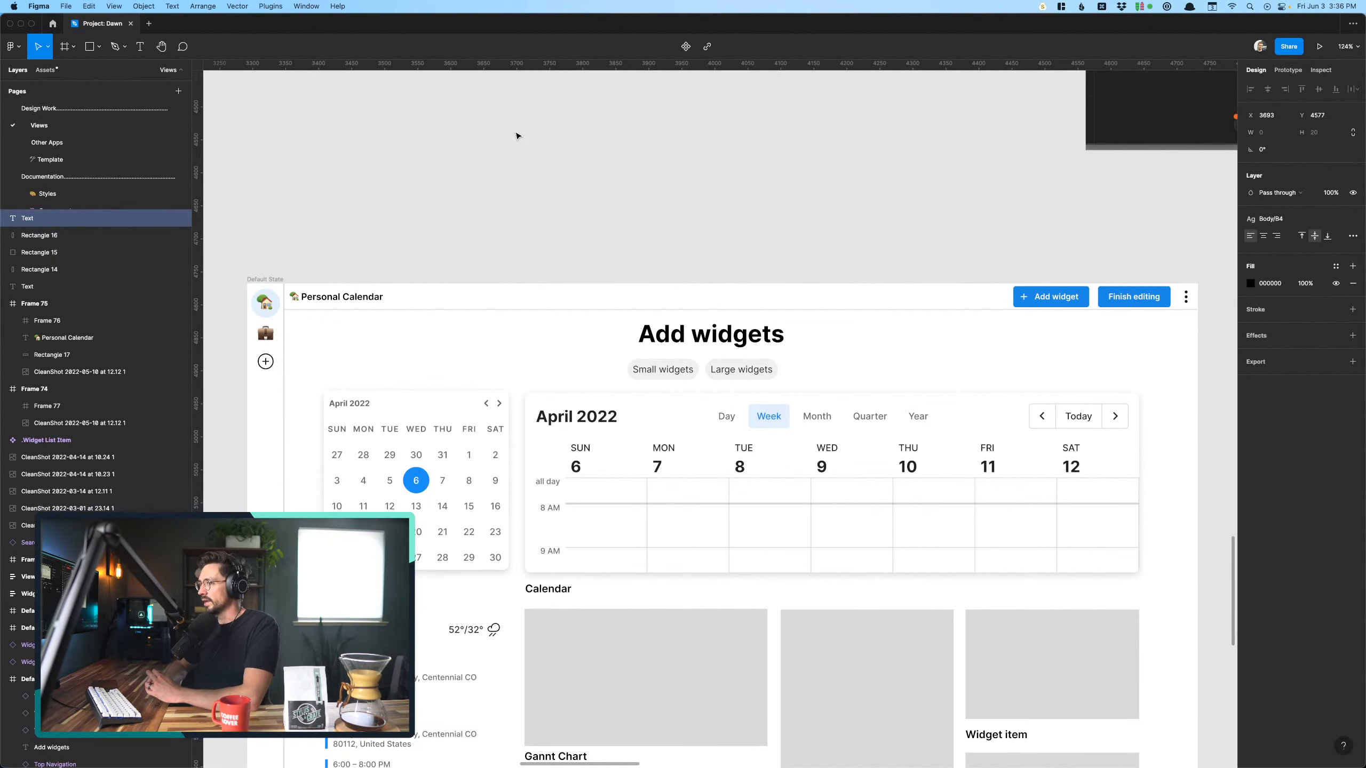
- Write the heading "Notes:" in the new text layer and begin a bulleted list after a blank line
scroll(516, 136, "up", 2)
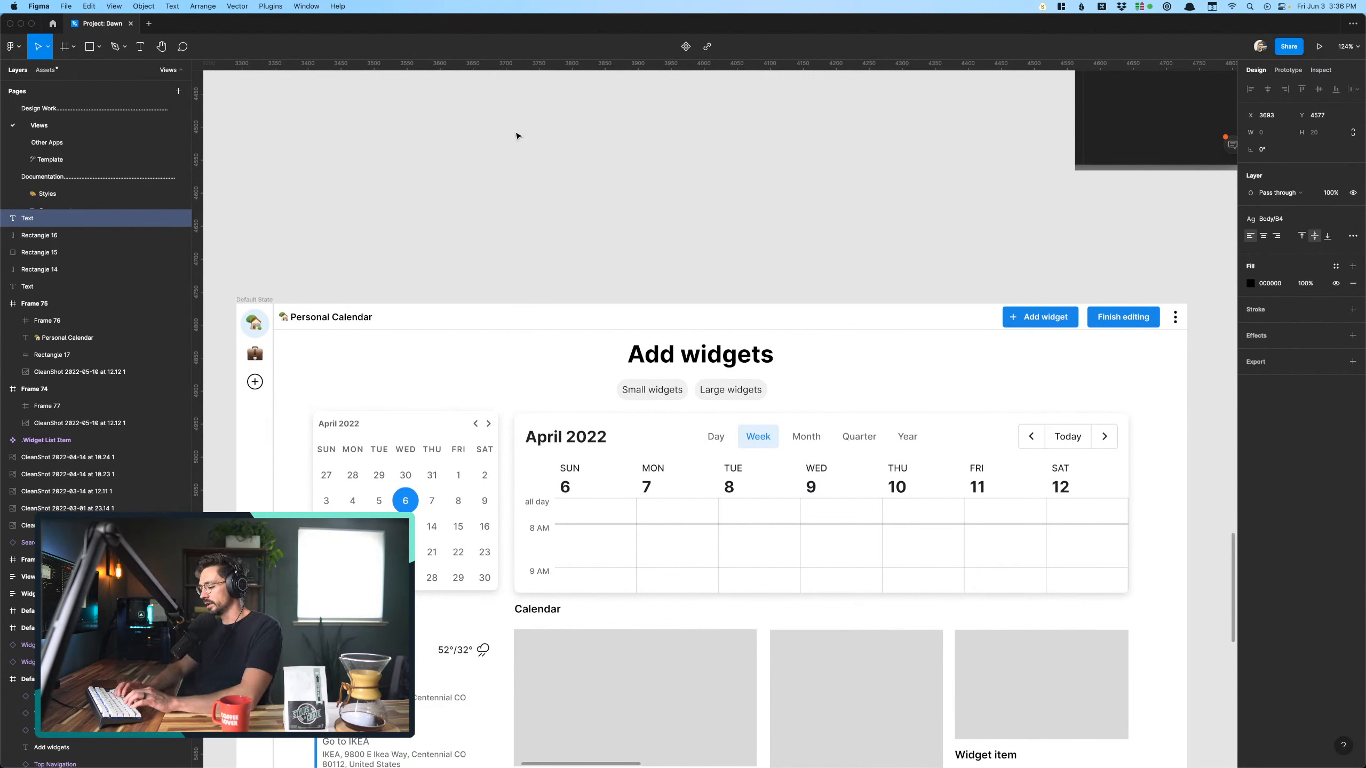
type("Notes:")
key("Return")
key("Return")
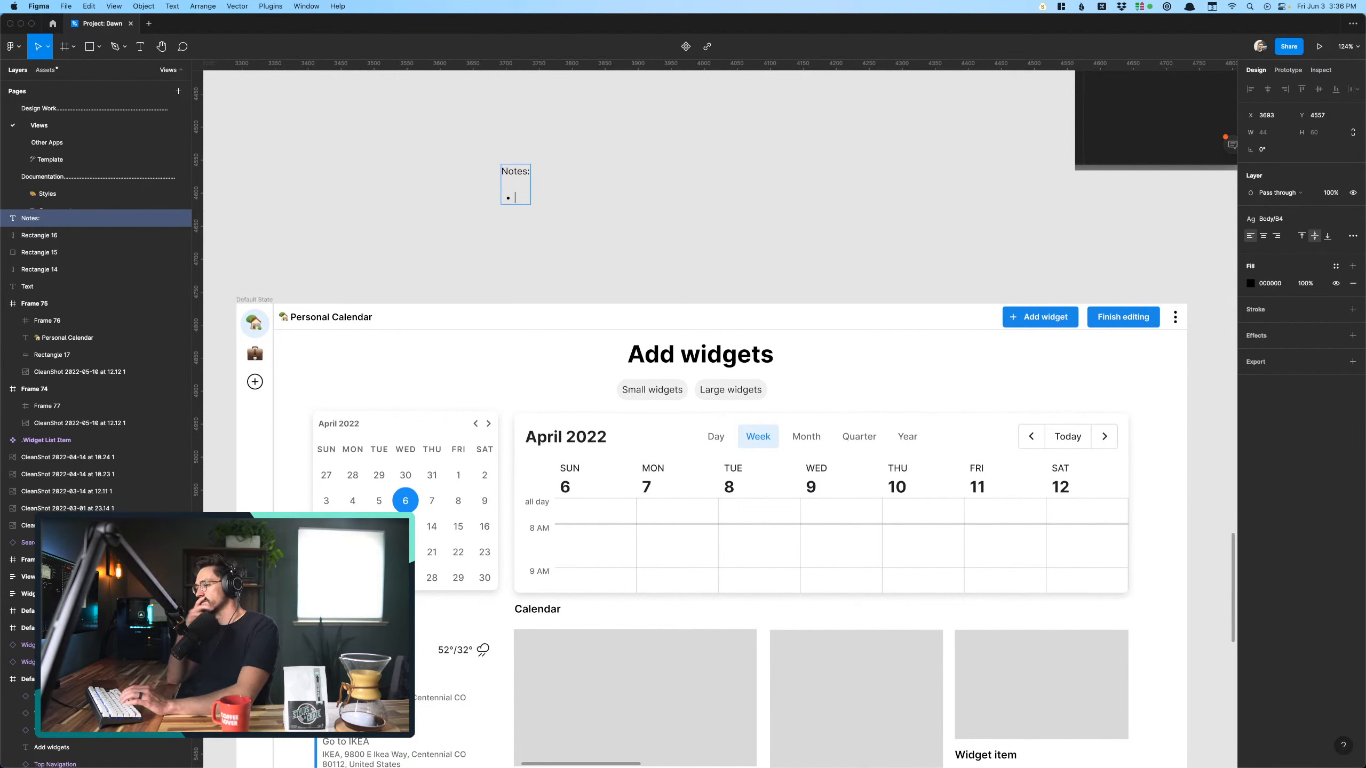
- Write the first bullet as "What happens when a widget has multiple versions?"
type("Whyat")
key("BackSpace")
key("BackSpace")
key("BackSpace")
type("at")
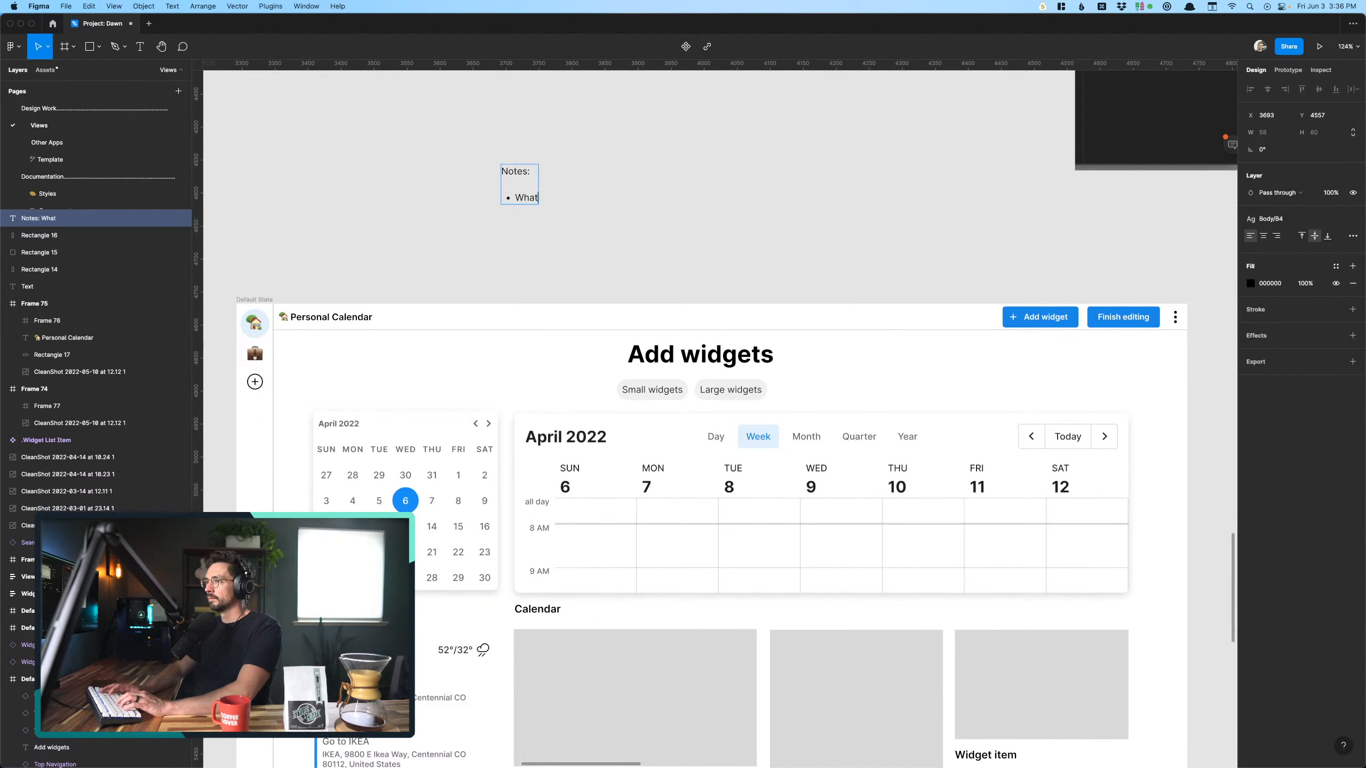
type(" happens w")
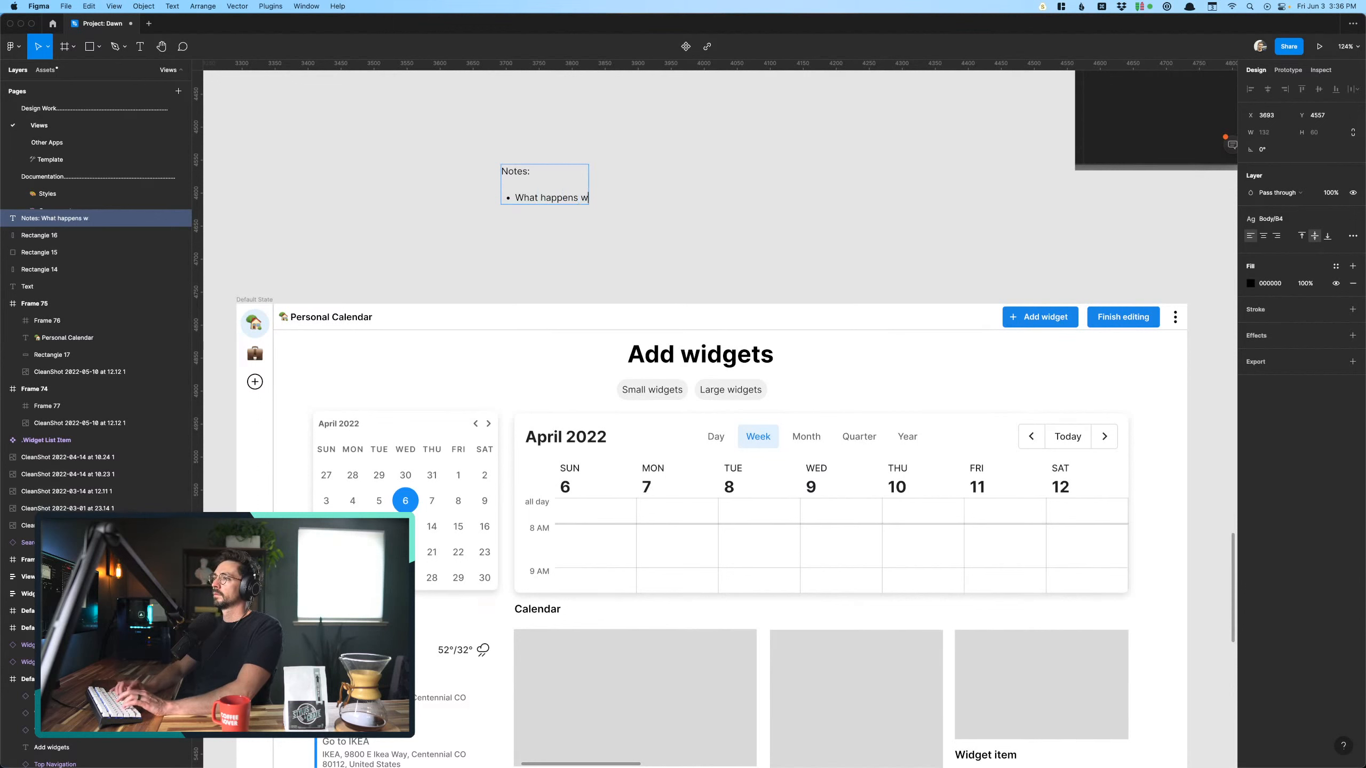
type("hen")
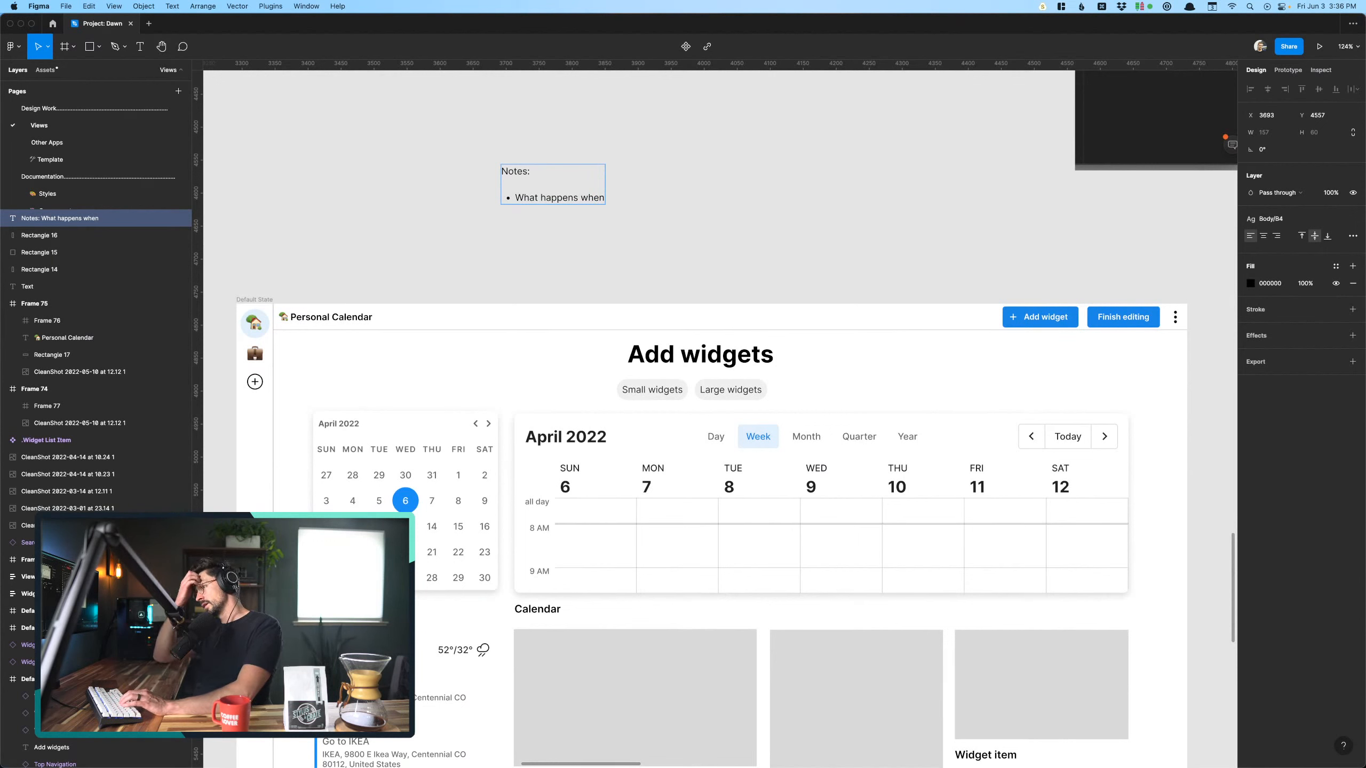
type(" a widge")
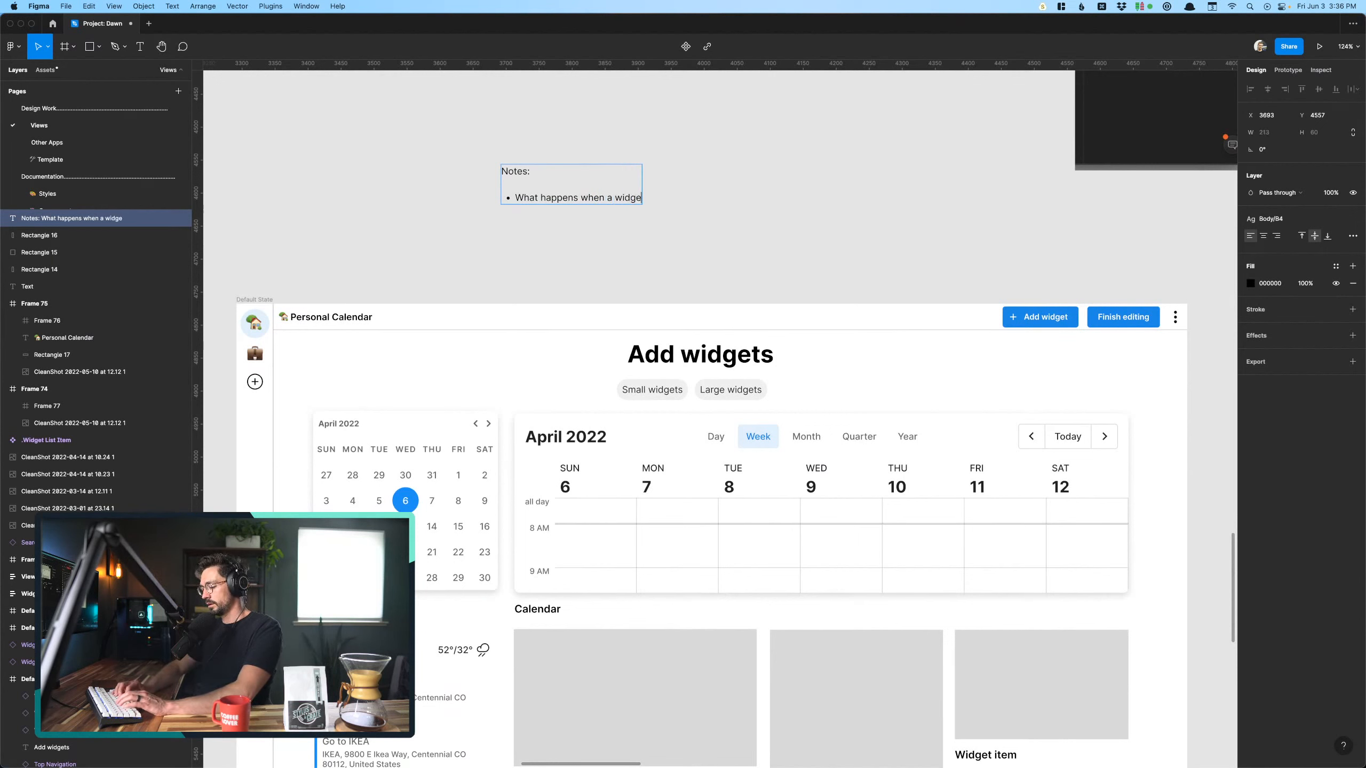
type("t has mu")
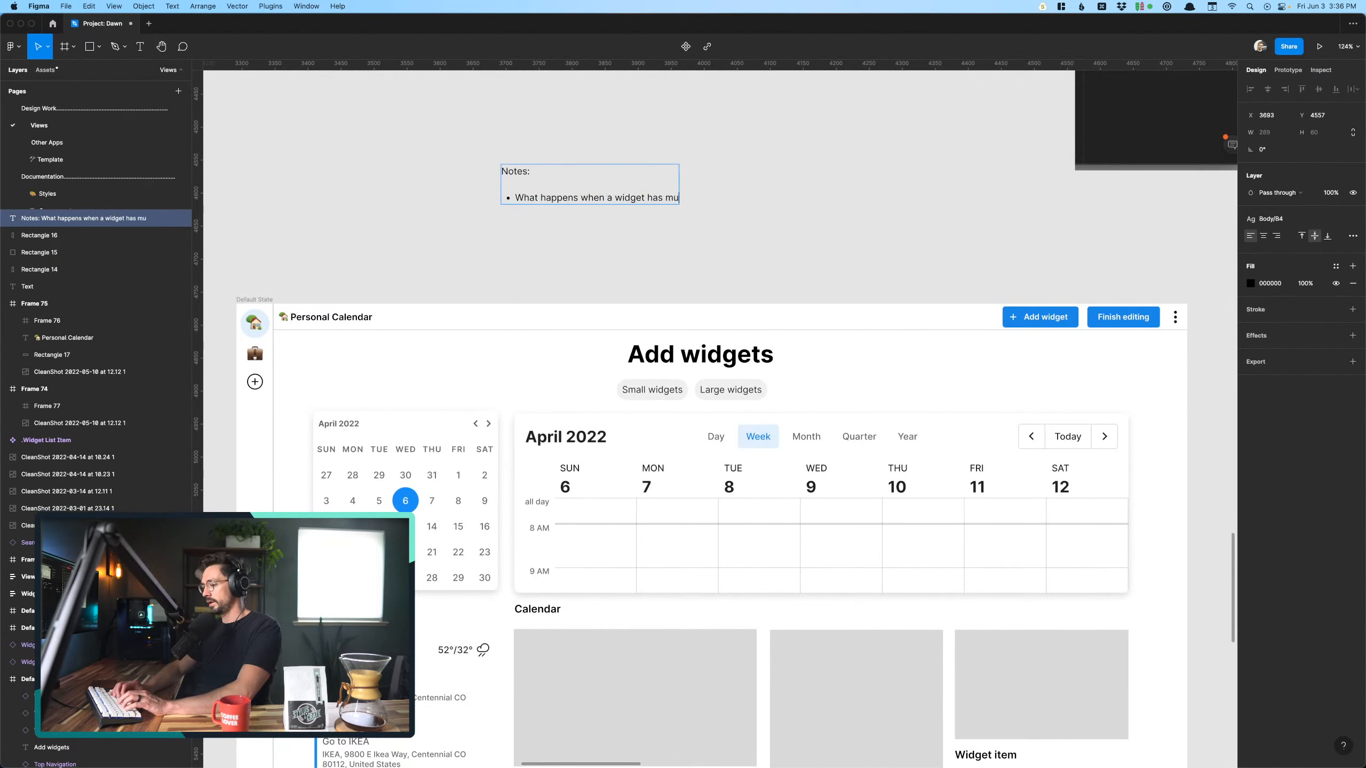
type("ltiple versions?")
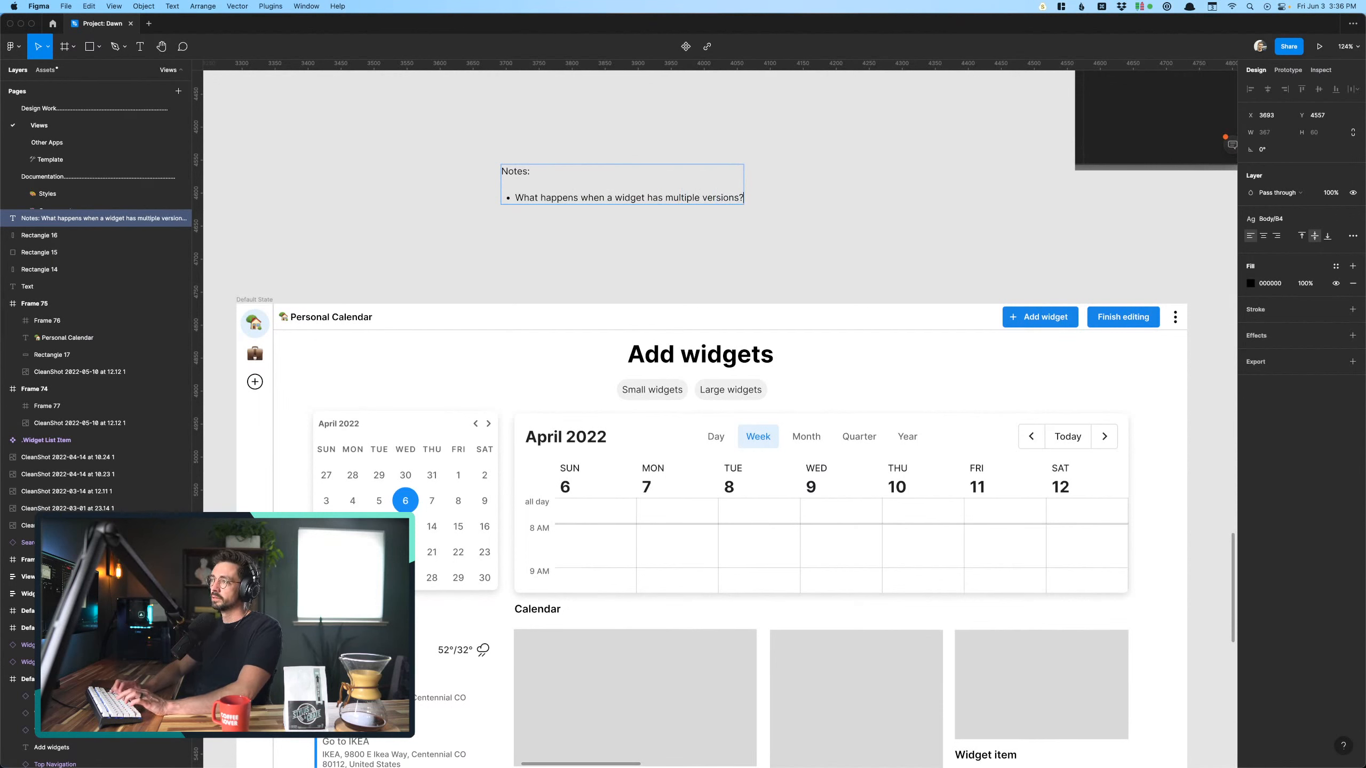
- Change the bullet's ending to "versions/sizes?" and append the question "What gets displayed here?"
key("BackSpace")
type("/")
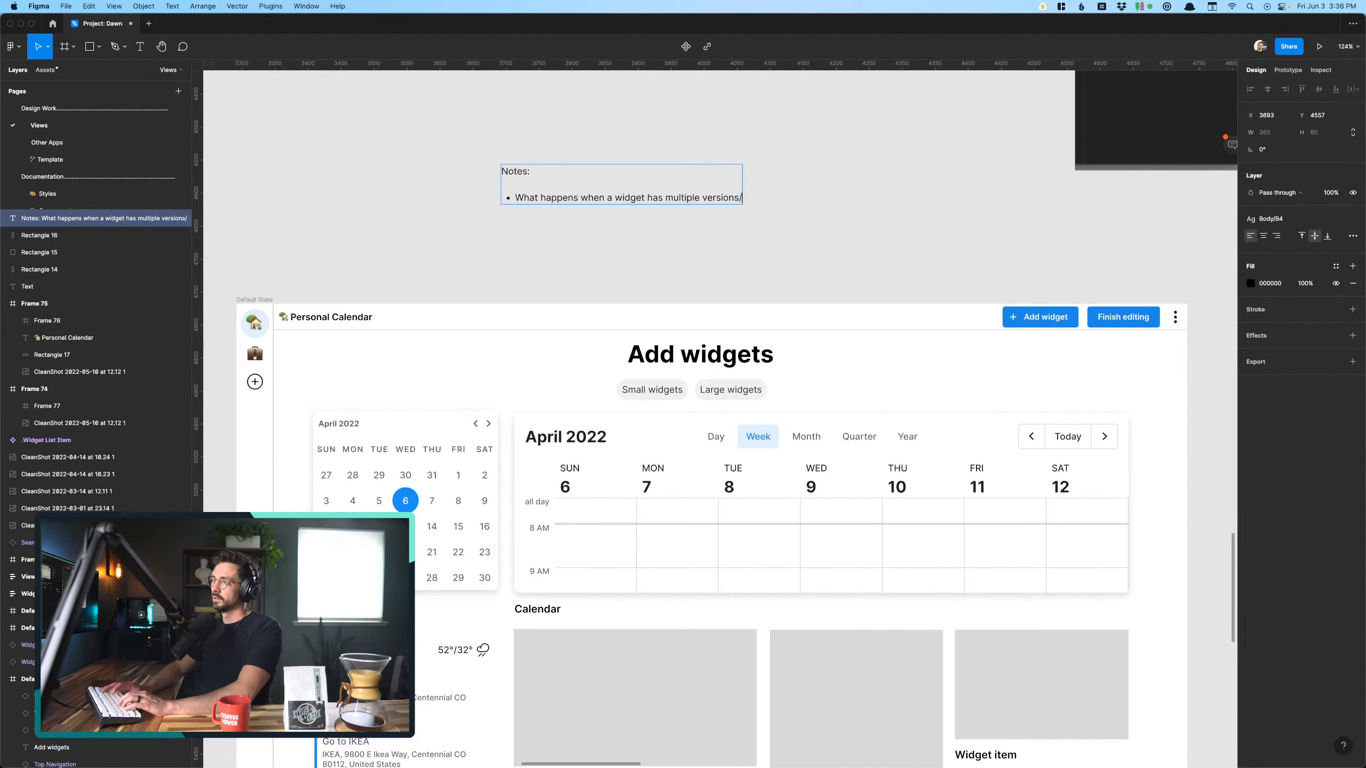
type("sizes?")
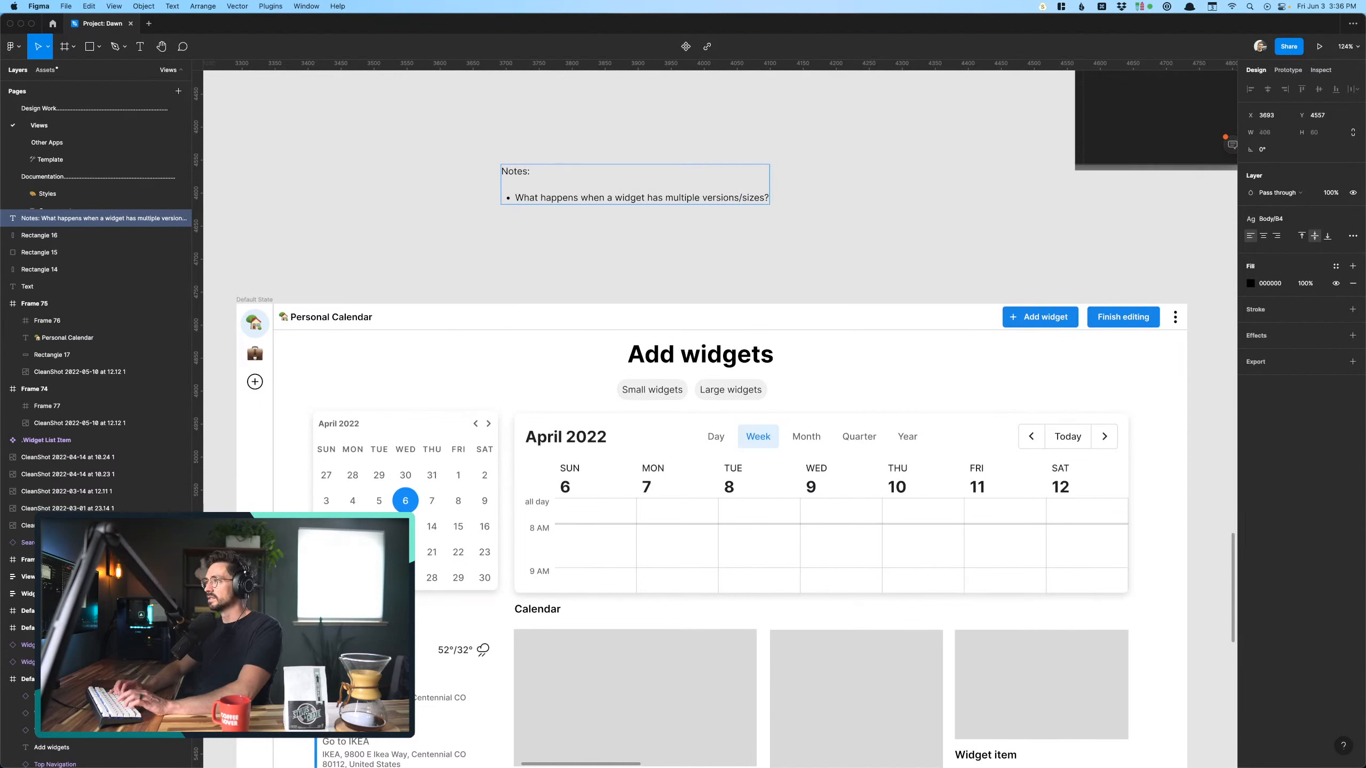
type(" What")
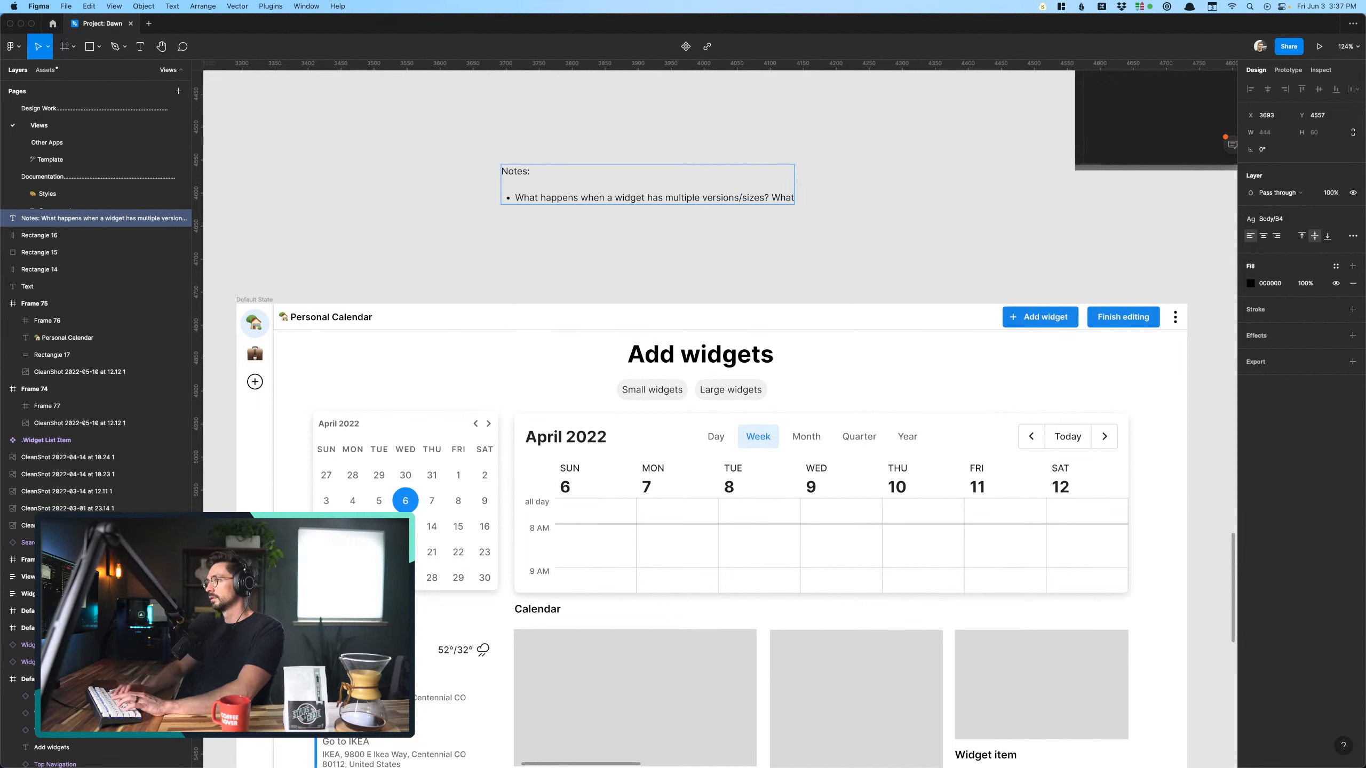
type(" gets displayed here?")
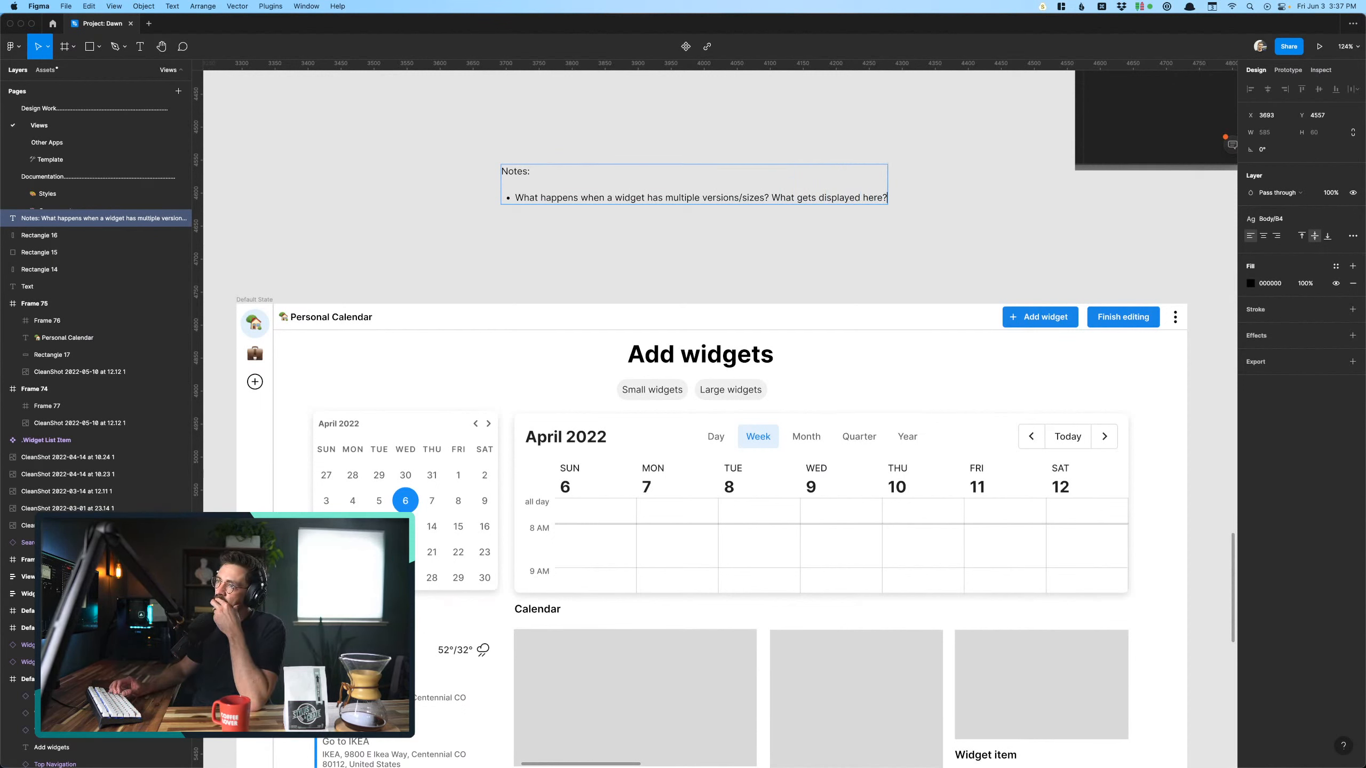
key("Return")
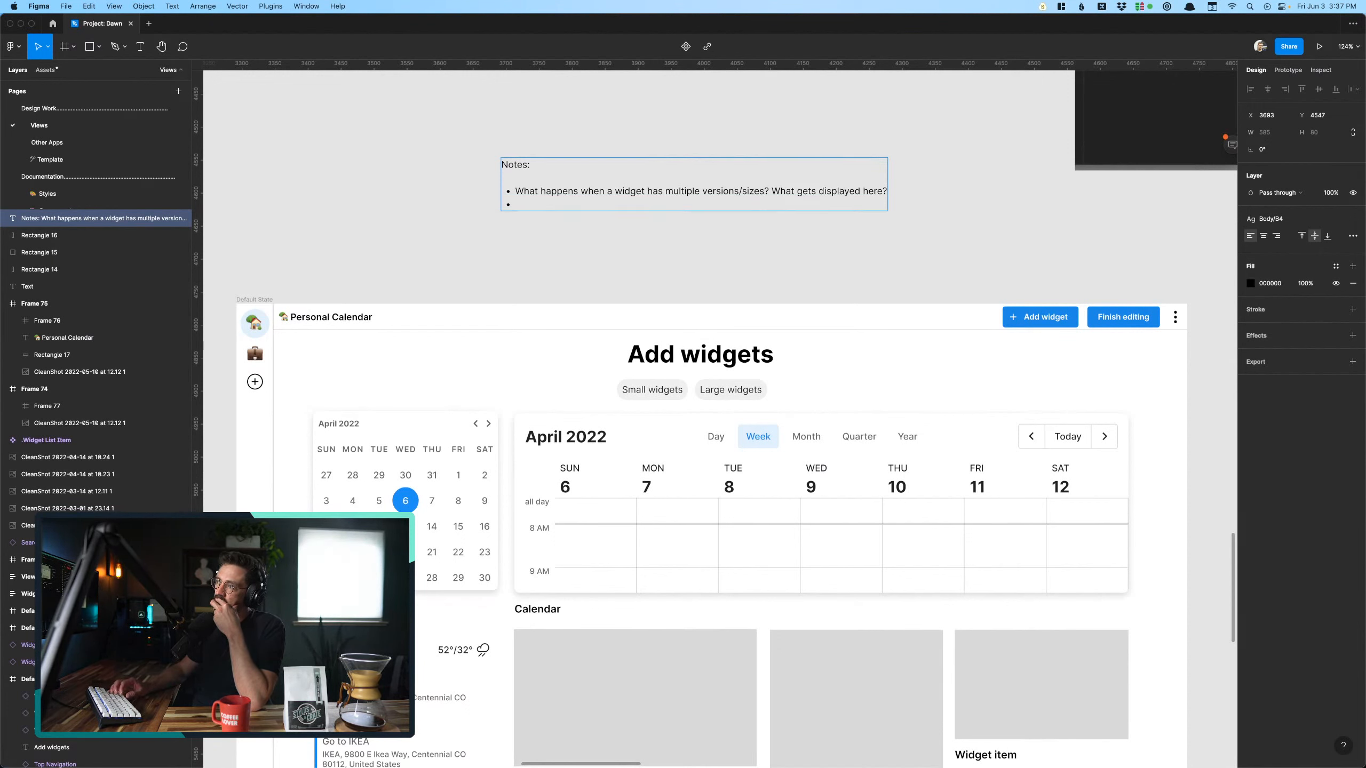
left_click(490, 280)
left_click(491, 279)
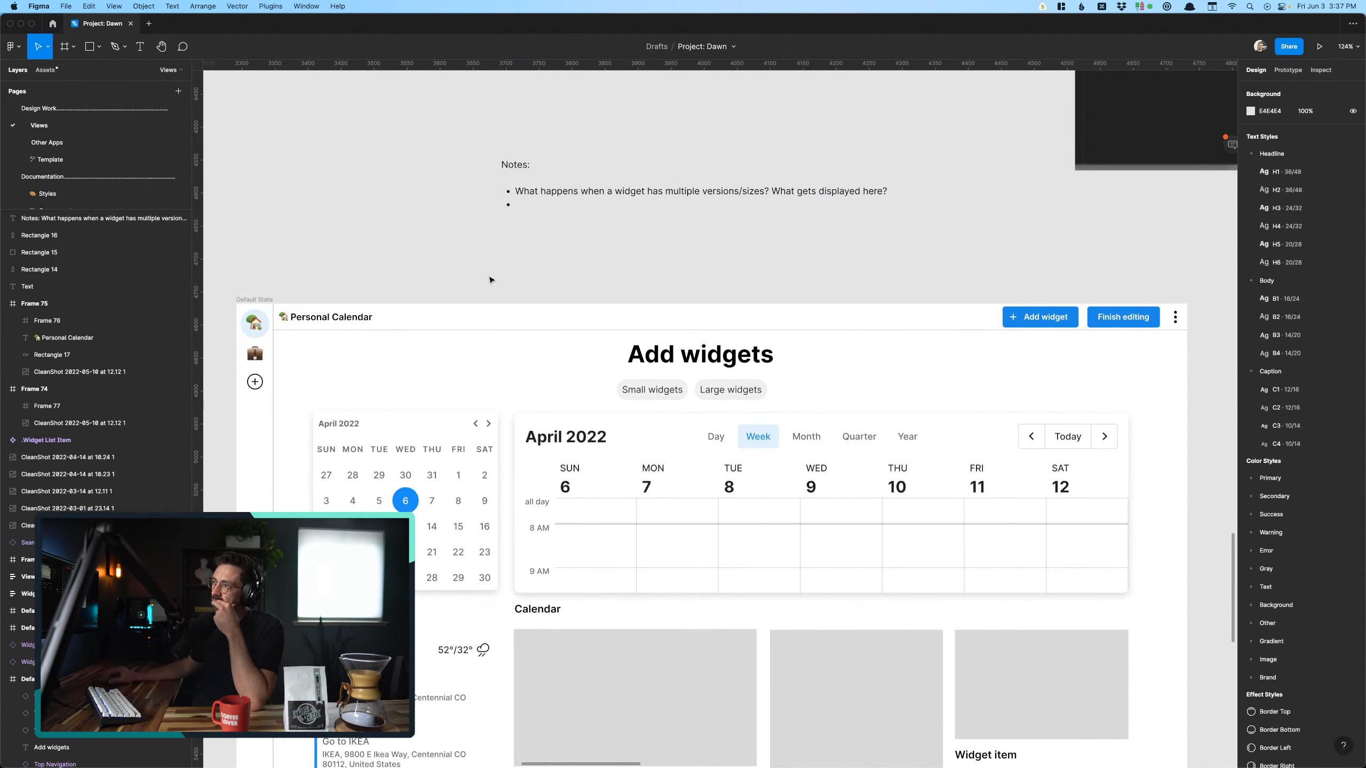
double_click(535, 190)
left_click(542, 205)
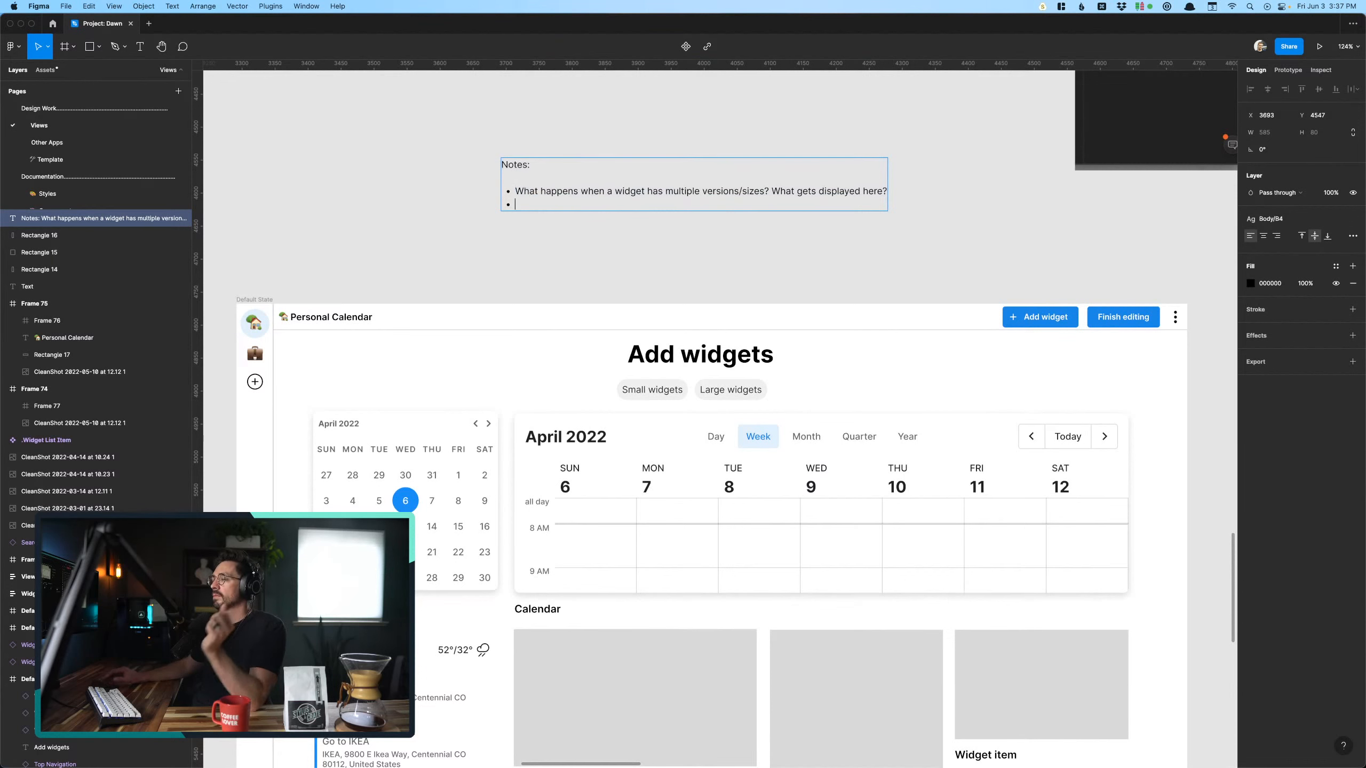
key("BackSpace")
key("BackSpace")
left_click(619, 266)
scroll(619, 266, "down", 2)
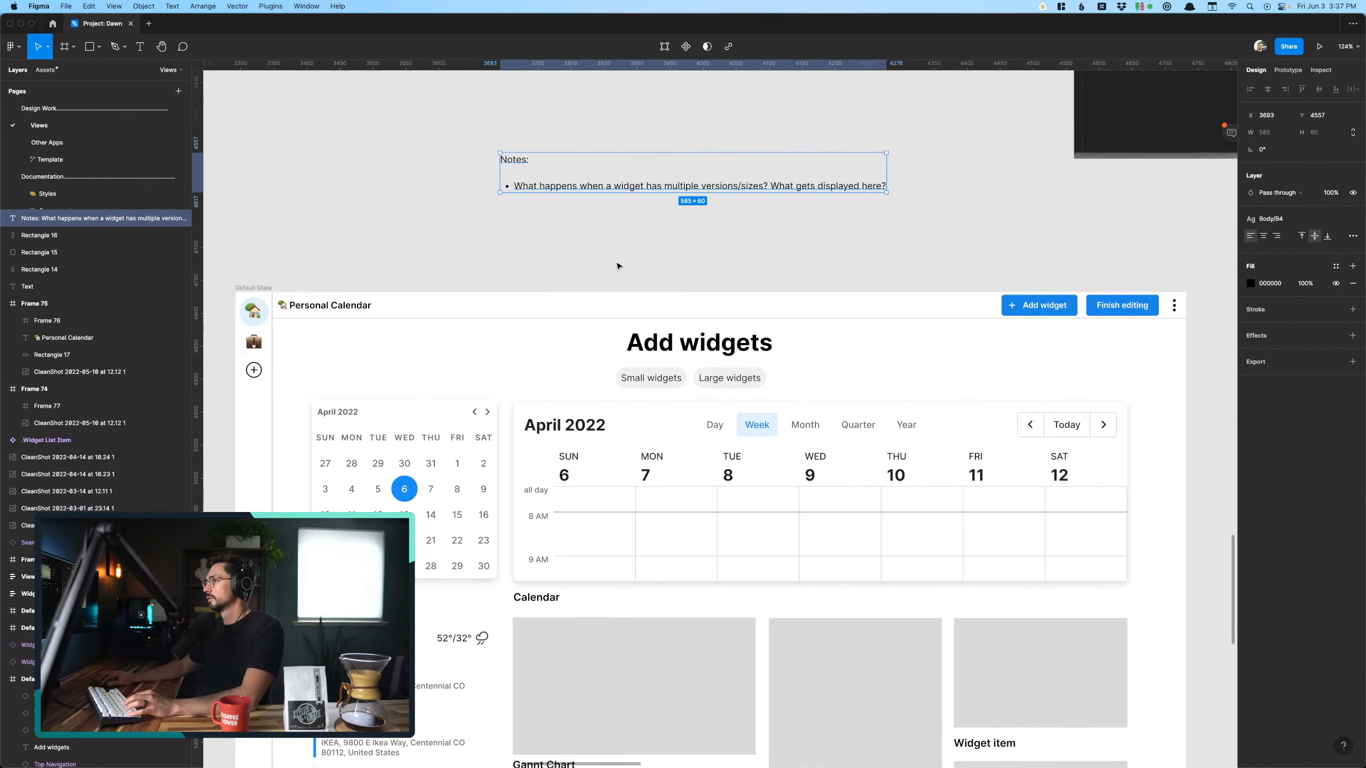
scroll(614, 236, "down", 1)
left_click(613, 236)
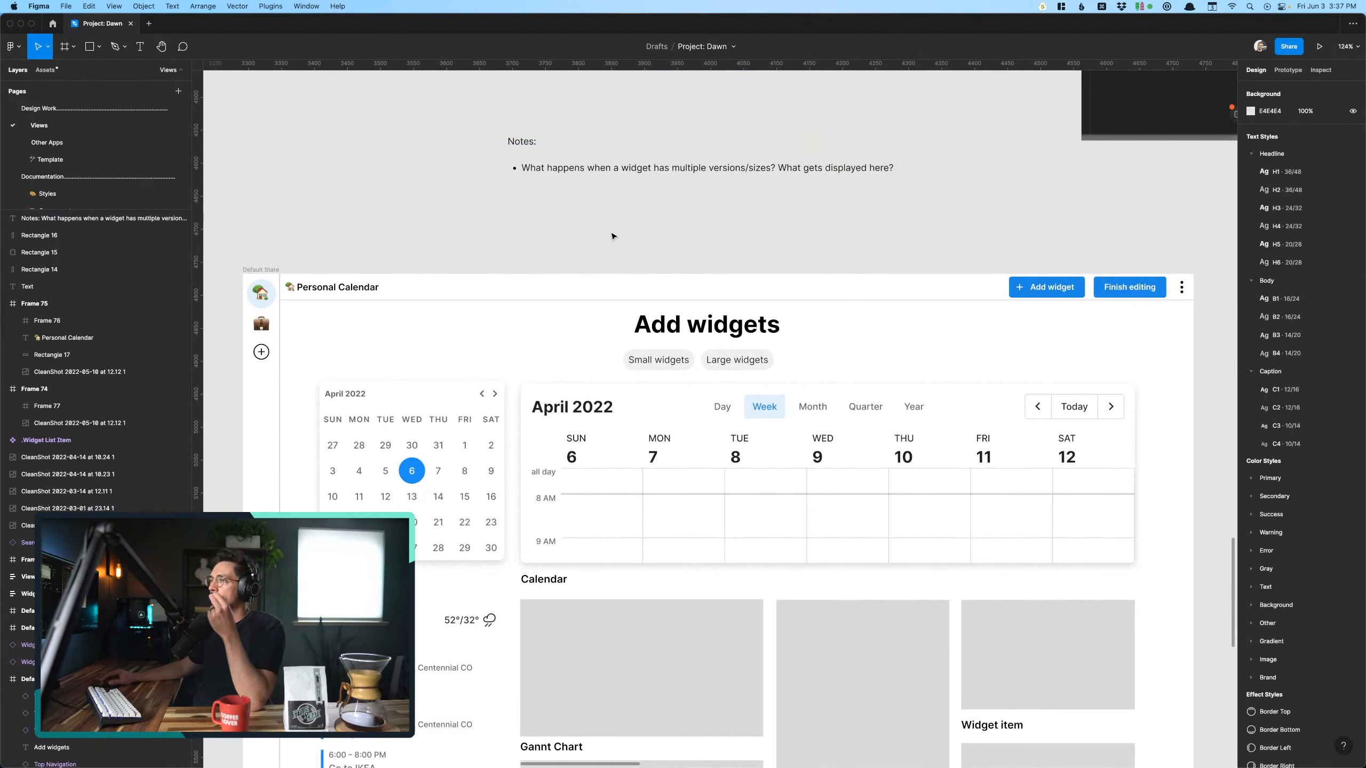
- Change the "Gannt Chart" heading on the widget detail screen to "Calendar" and centre it horizontally at X 644
scroll(613, 236, "down", 4)
scroll(613, 236, "down", 4)
scroll(640, 260, "right", 2)
scroll(650, 267, "right", 2)
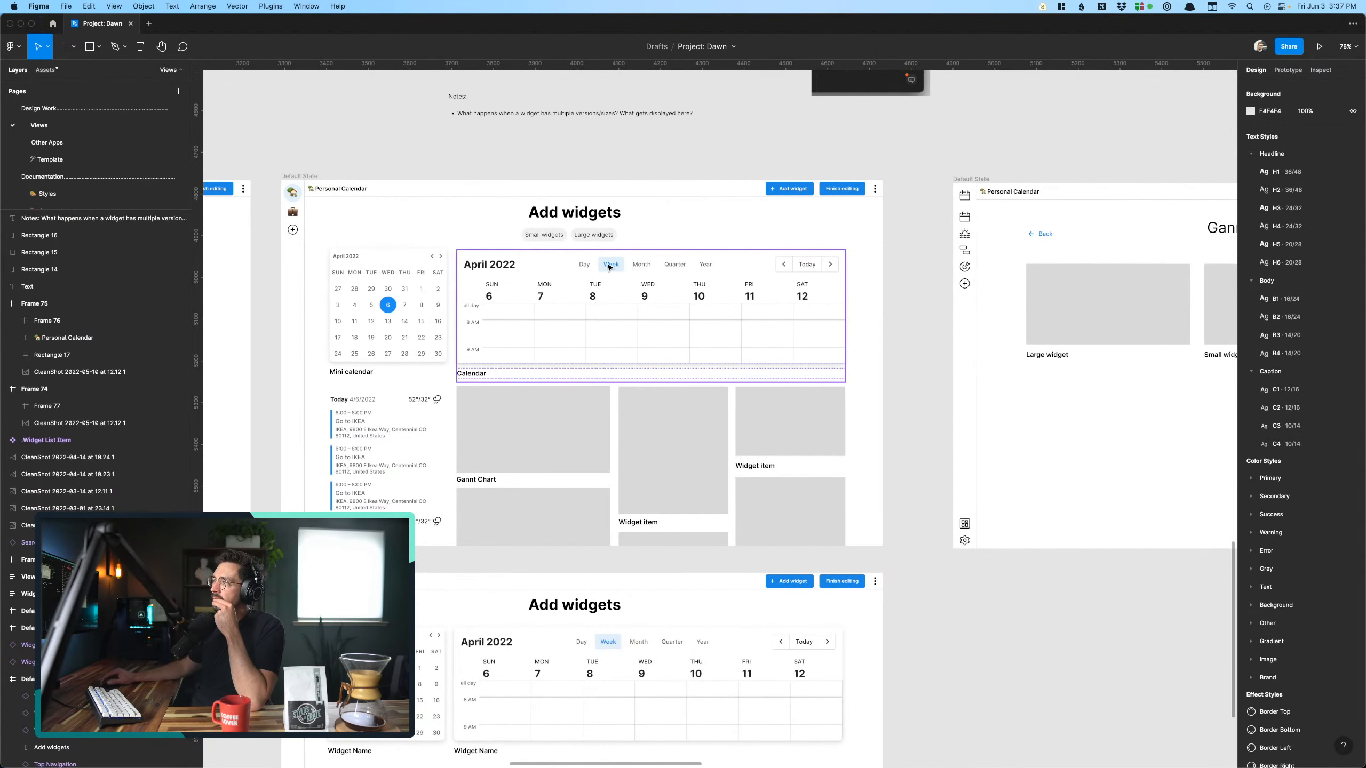
left_click(610, 264)
scroll(609, 265, "right", 2)
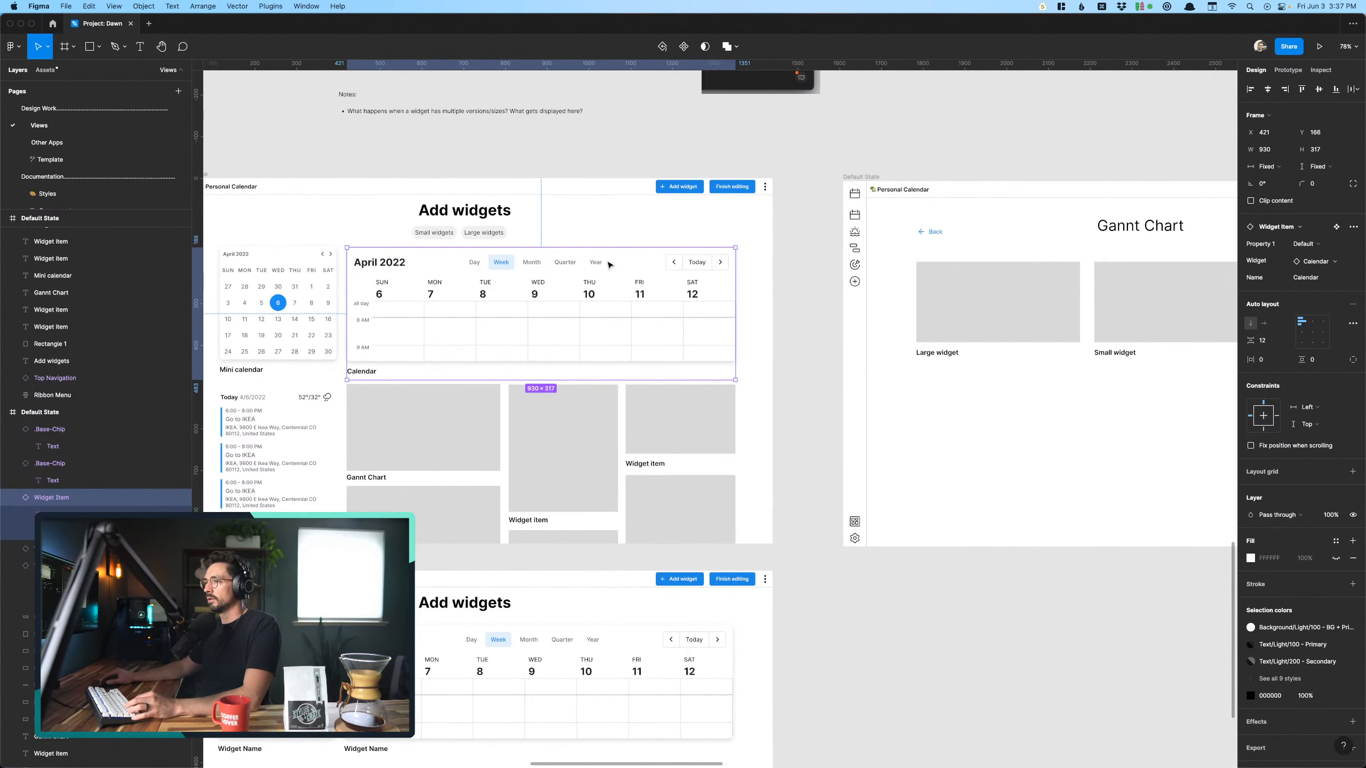
scroll(609, 264, "right", 5)
scroll(610, 264, "left", 8)
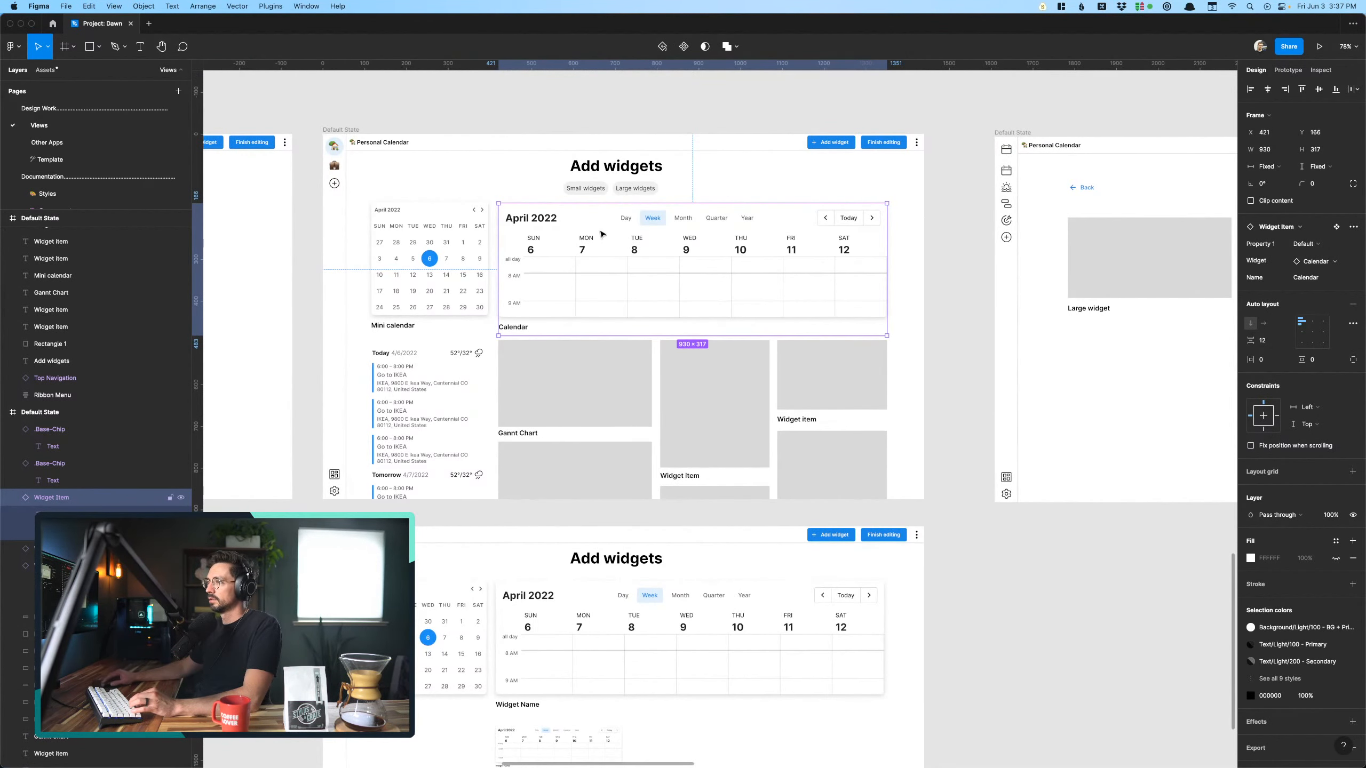
scroll(582, 248, "right", 10)
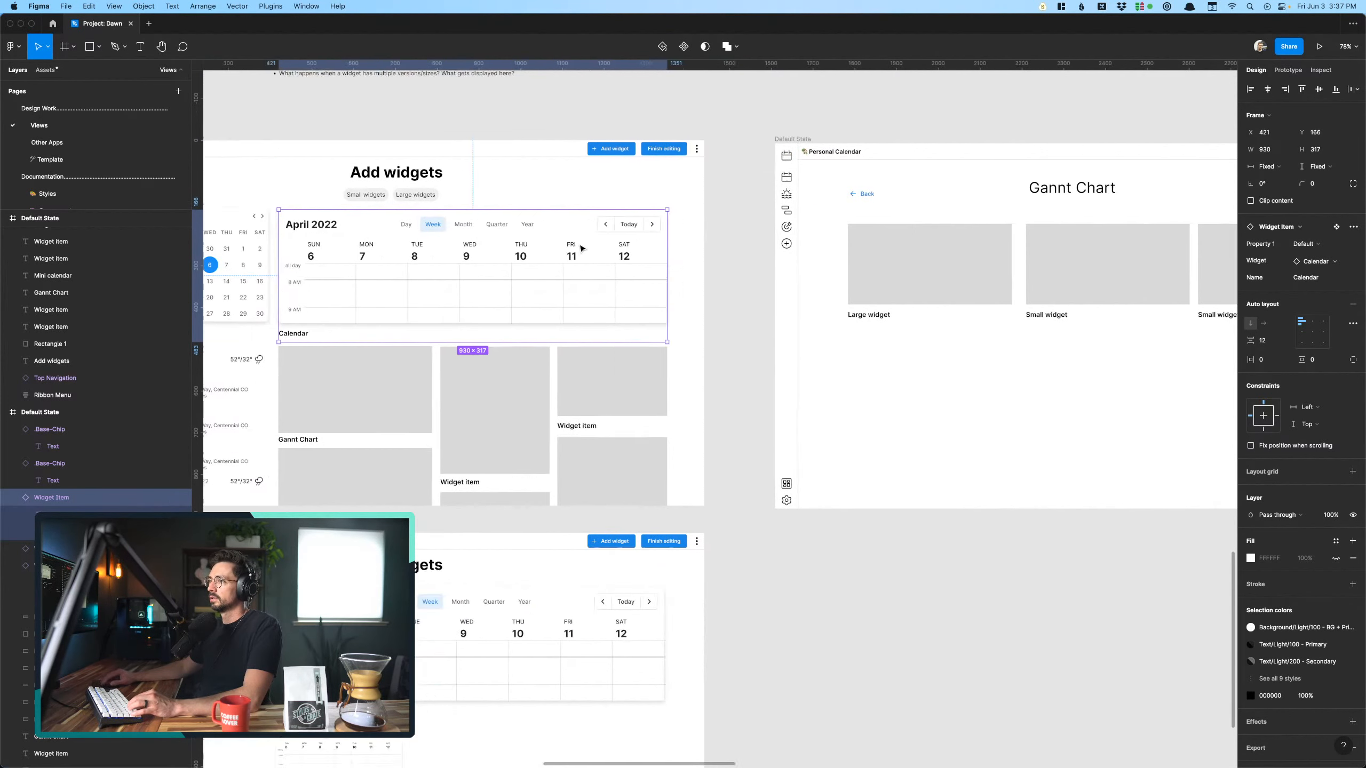
left_click(749, 196)
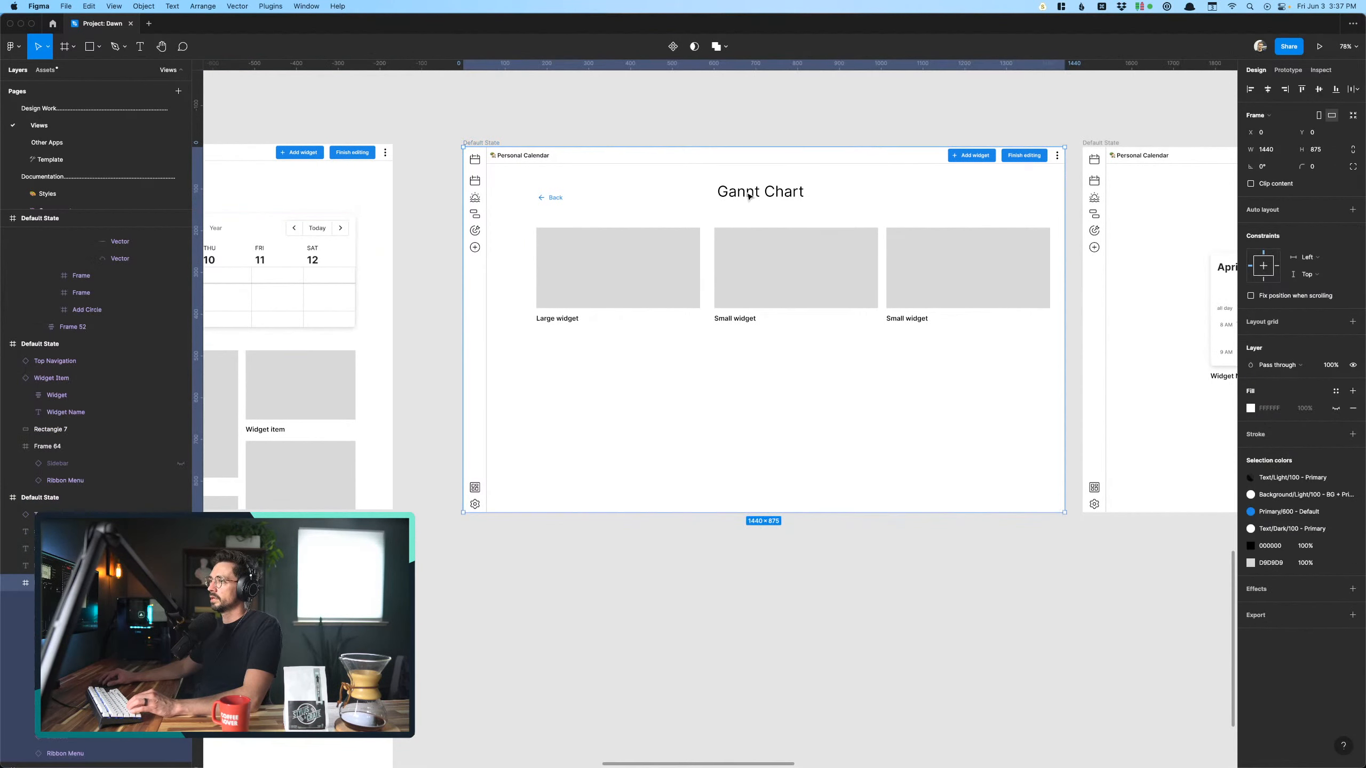
left_click(749, 196)
key("Return")
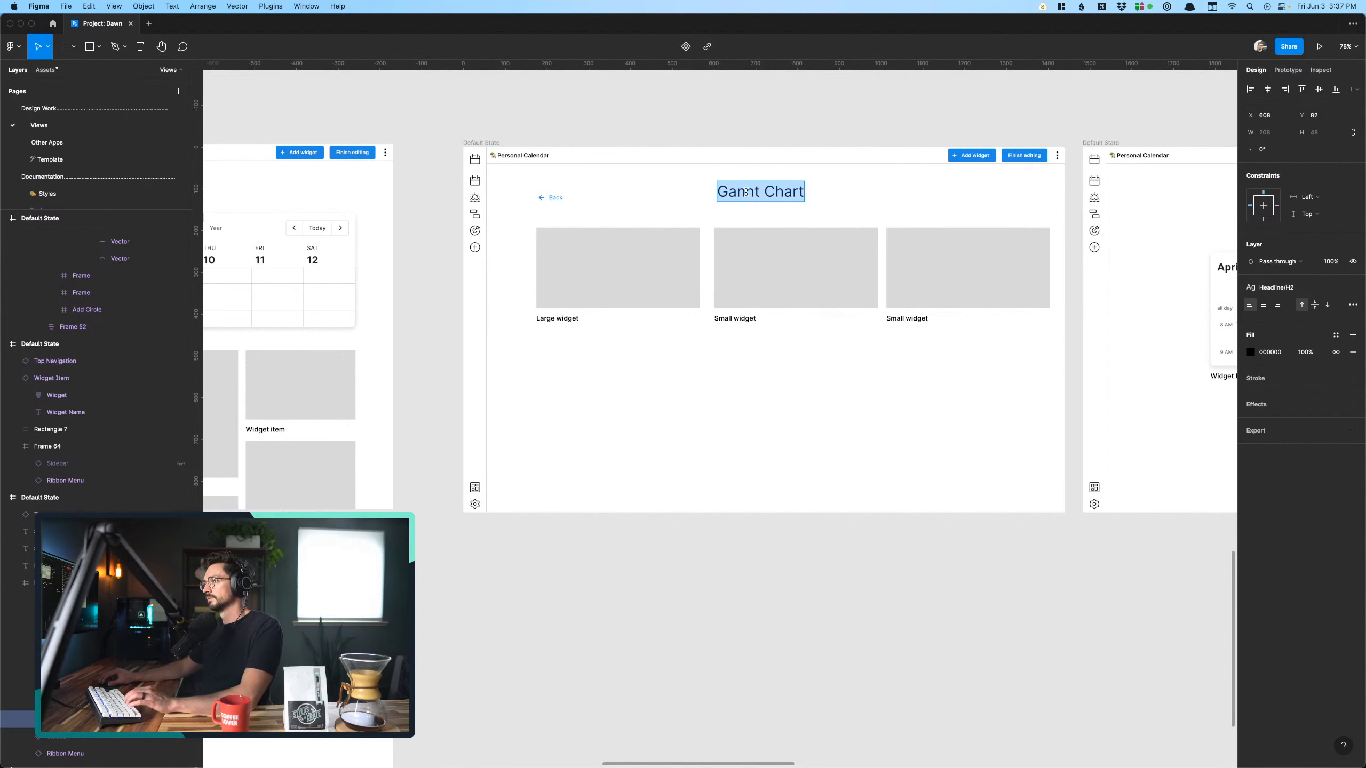
type("Calendar")
key("Escape")
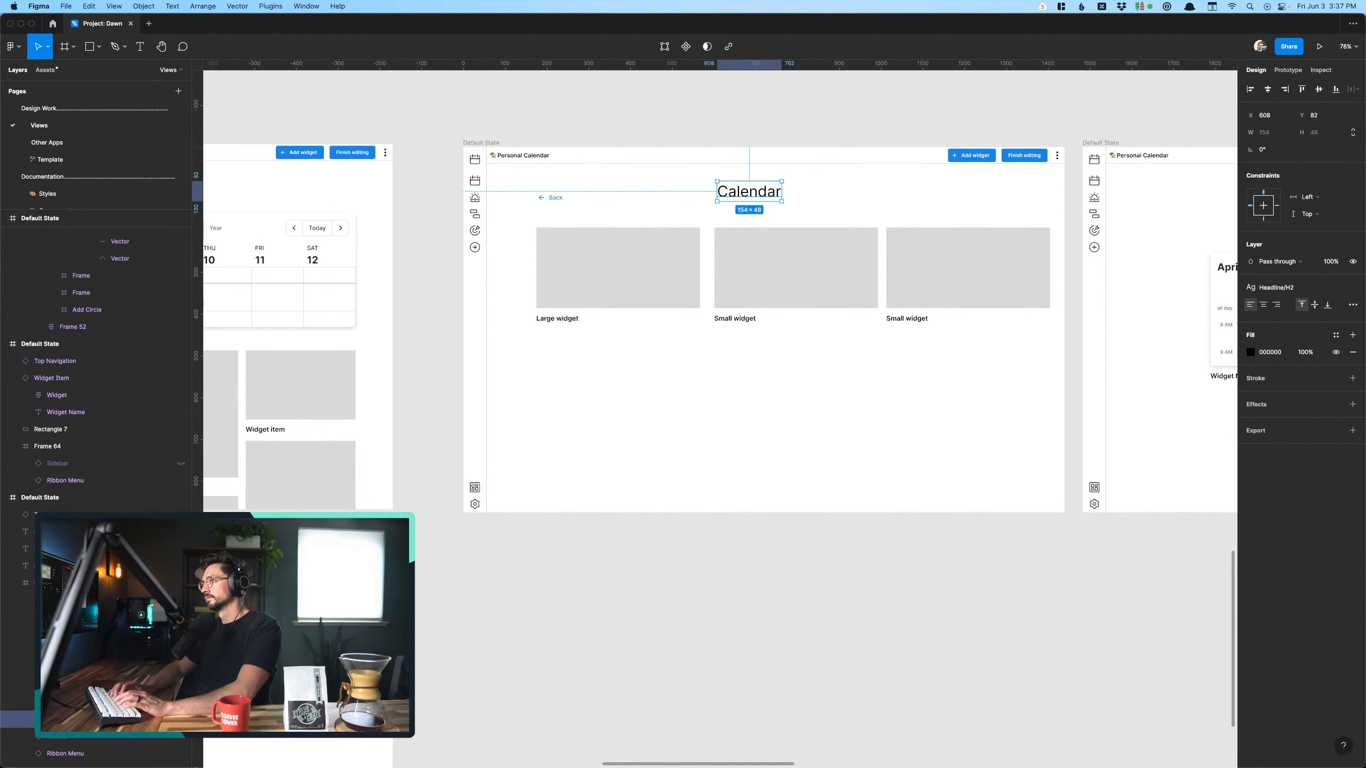
key("Escape")
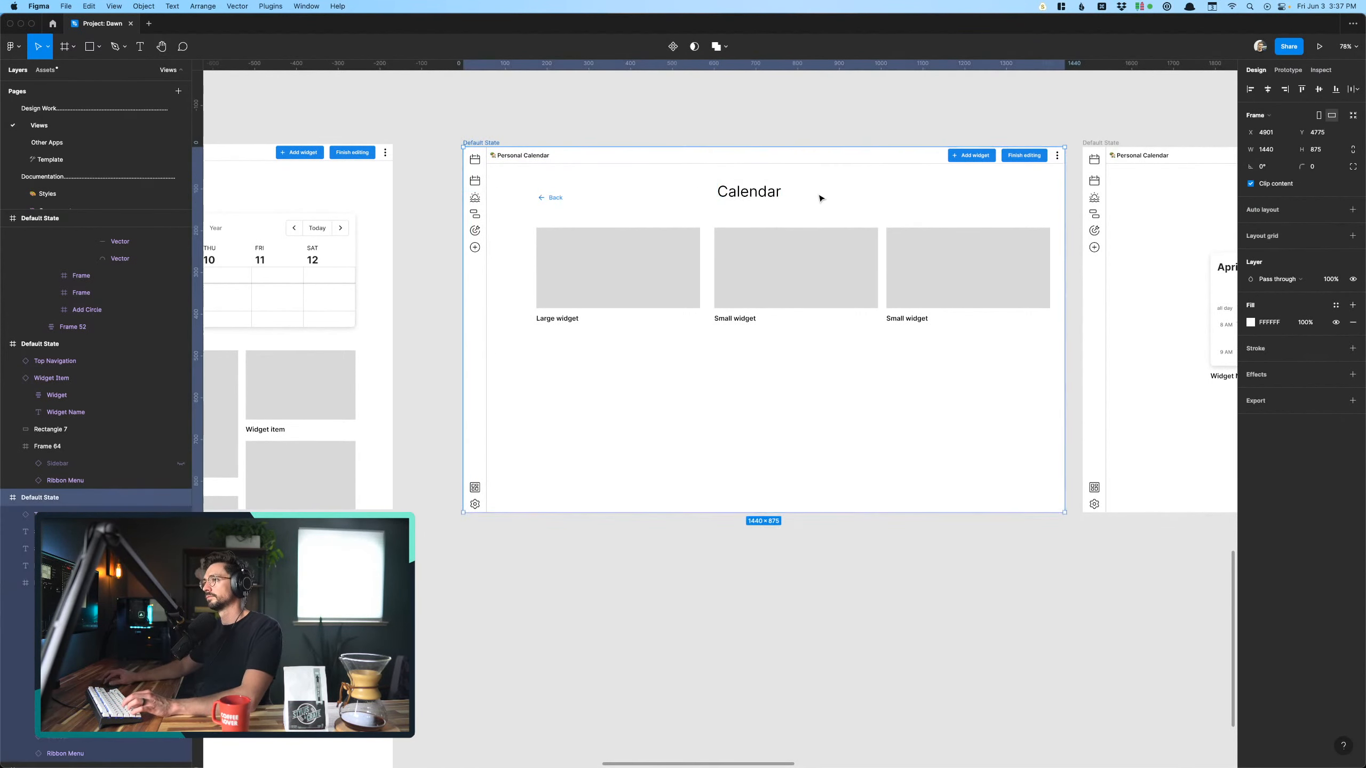
left_click_drag(769, 198, 784, 198)
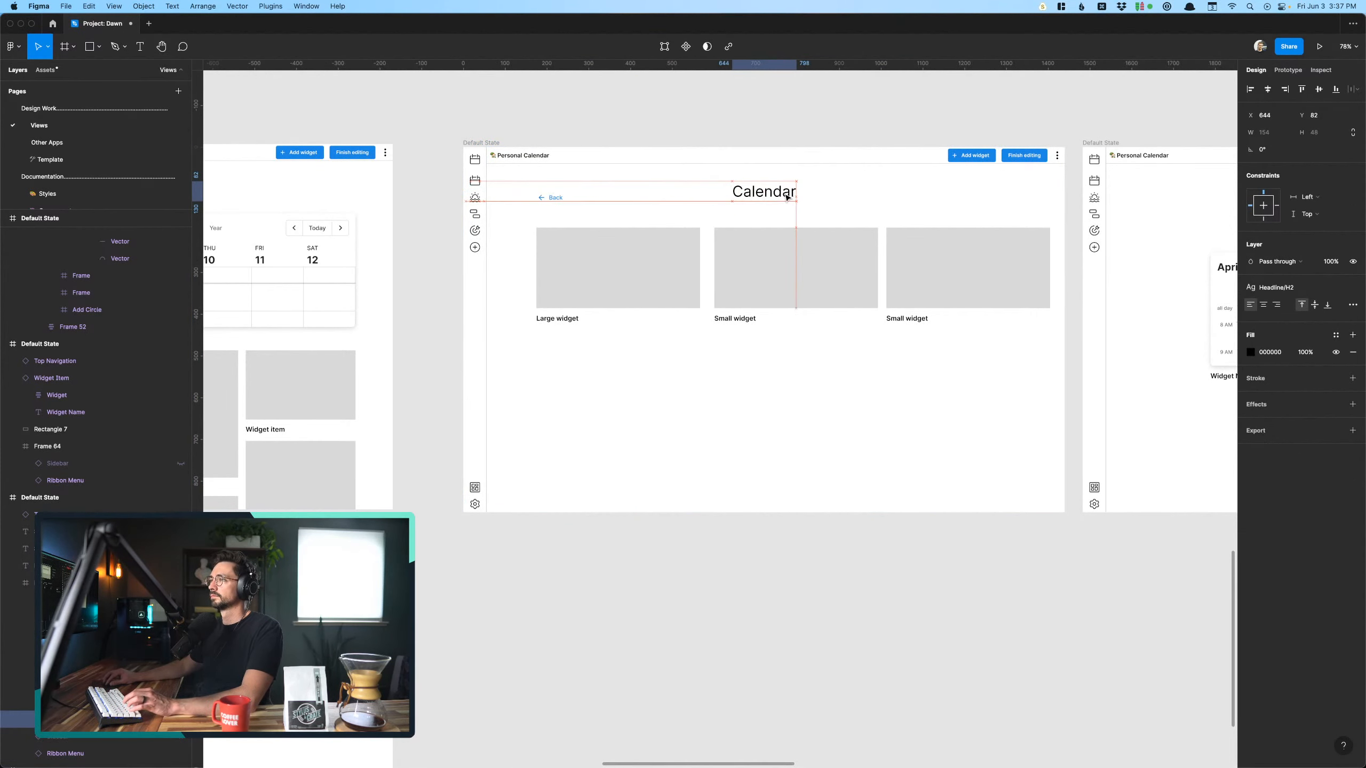
key("Escape")
- Place the large Calendar widget from the Add widgets screen below the placeholders on the Calendar screen, aligned with the "Large widget" placeholder
scroll(872, 210, "left", 3)
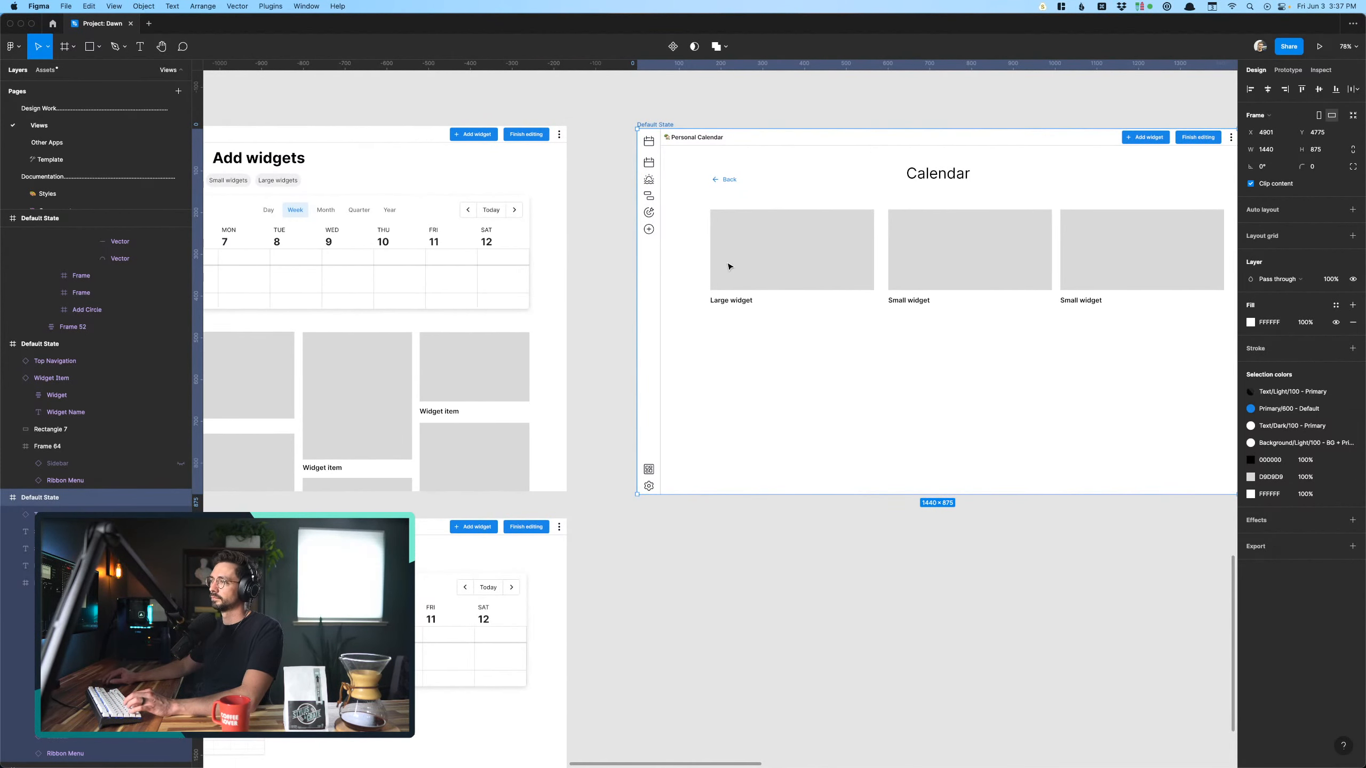
left_click(729, 266)
scroll(729, 267, "left", 5)
scroll(730, 266, "left", 2)
left_click(606, 281)
scroll(606, 281, "right", 15)
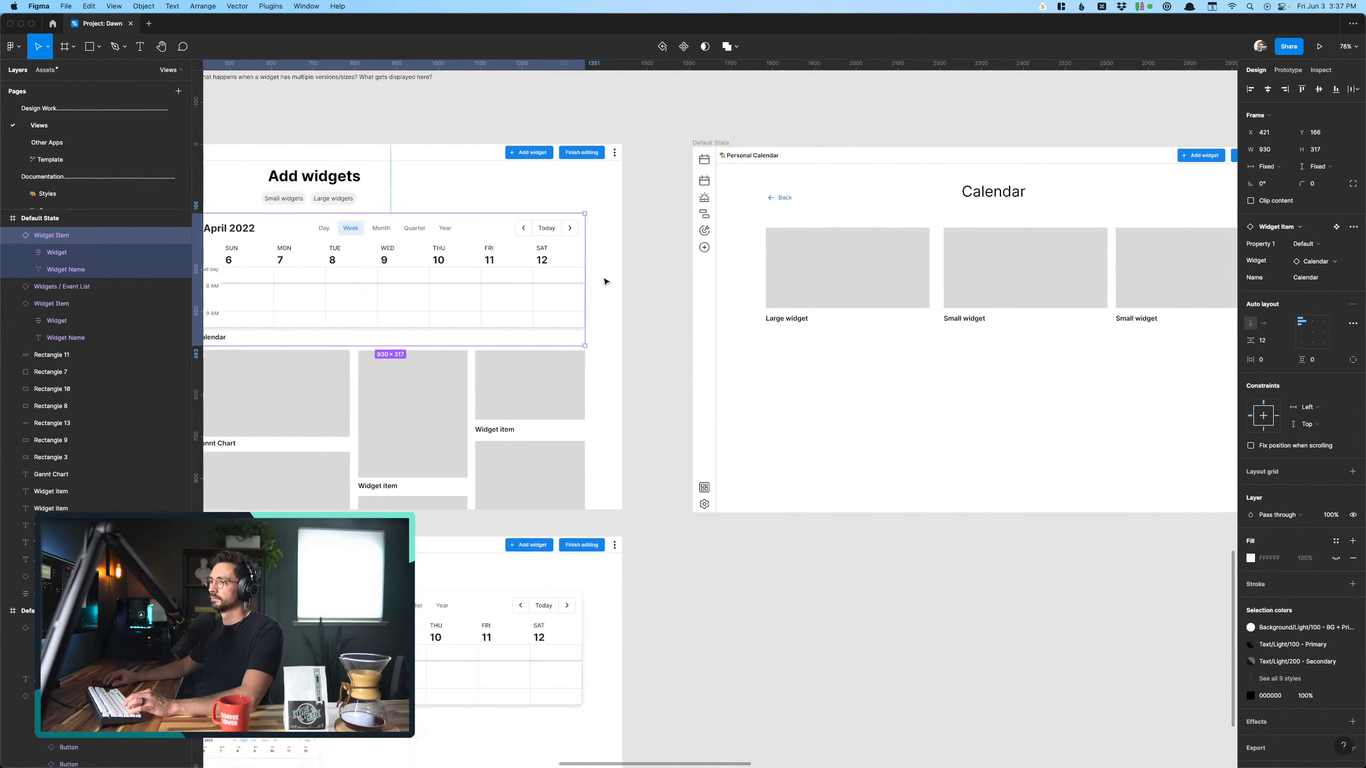
left_click_drag(298, 260, 1018, 407)
left_click(1117, 431)
scroll(1117, 430, "right", 2)
scroll(1117, 430, "up", 5)
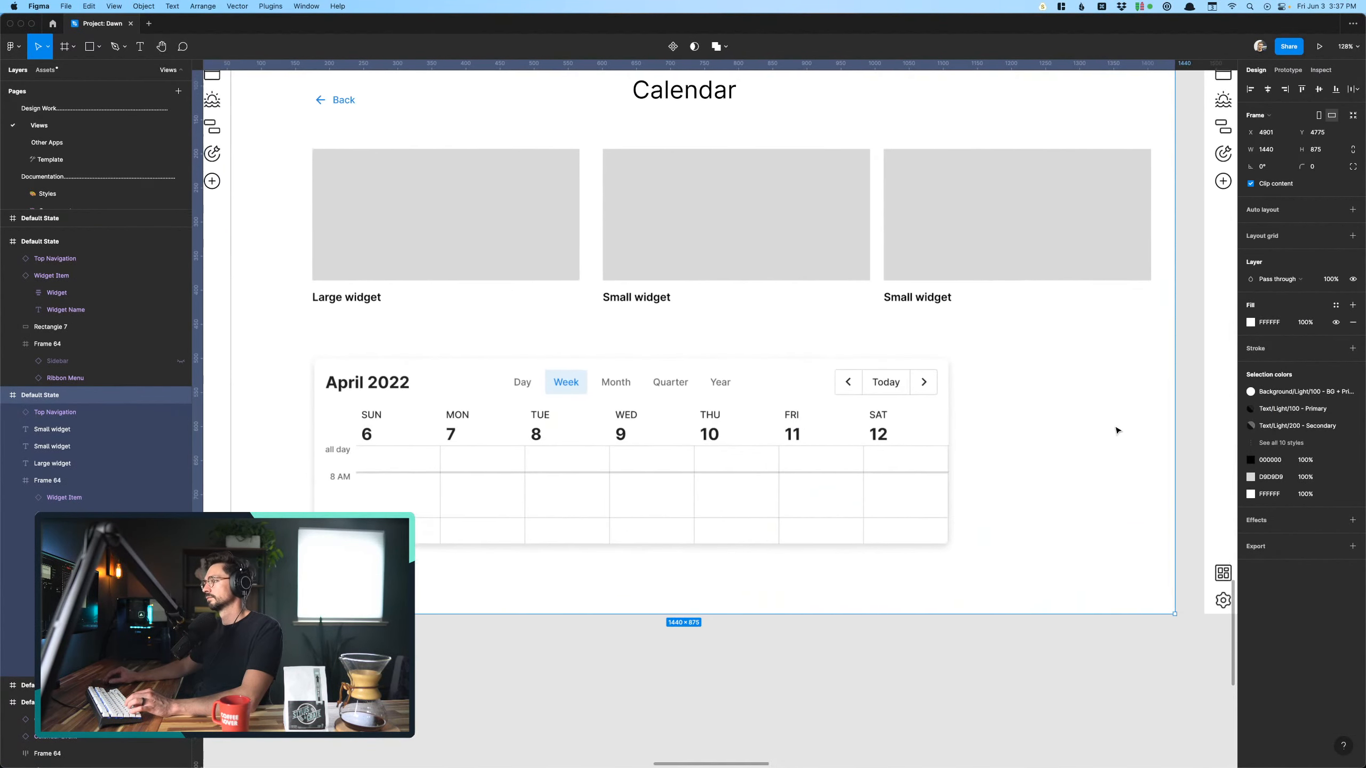
scroll(1117, 430, "up", 3)
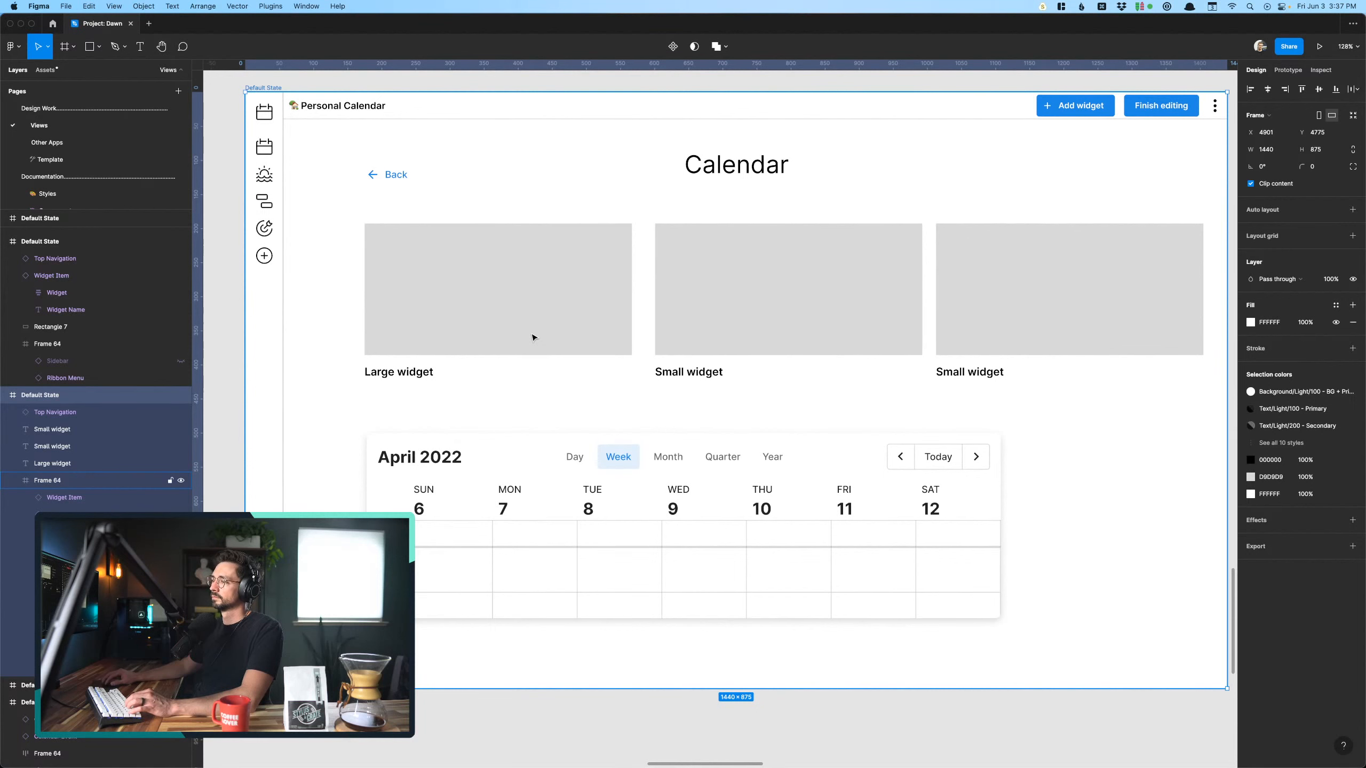
left_click(340, 301)
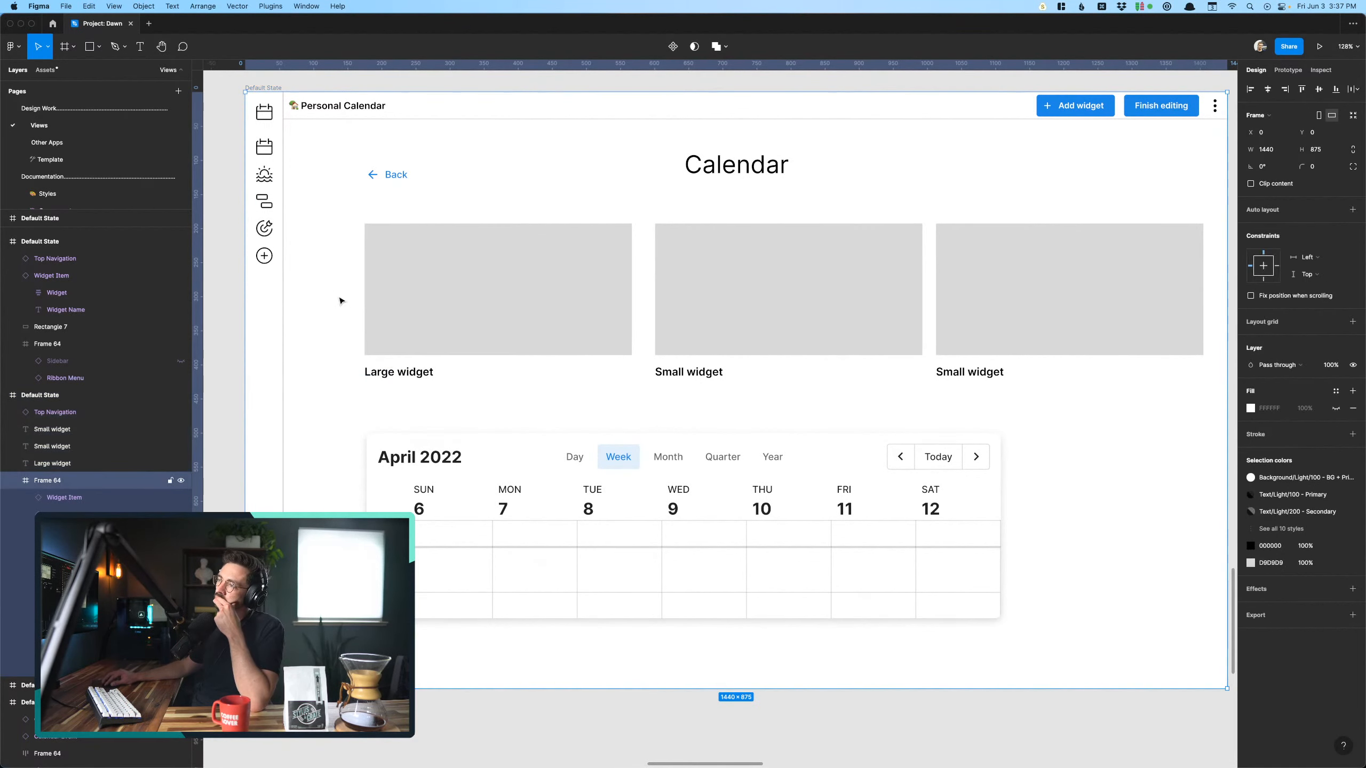
scroll(340, 301, "down", 5)
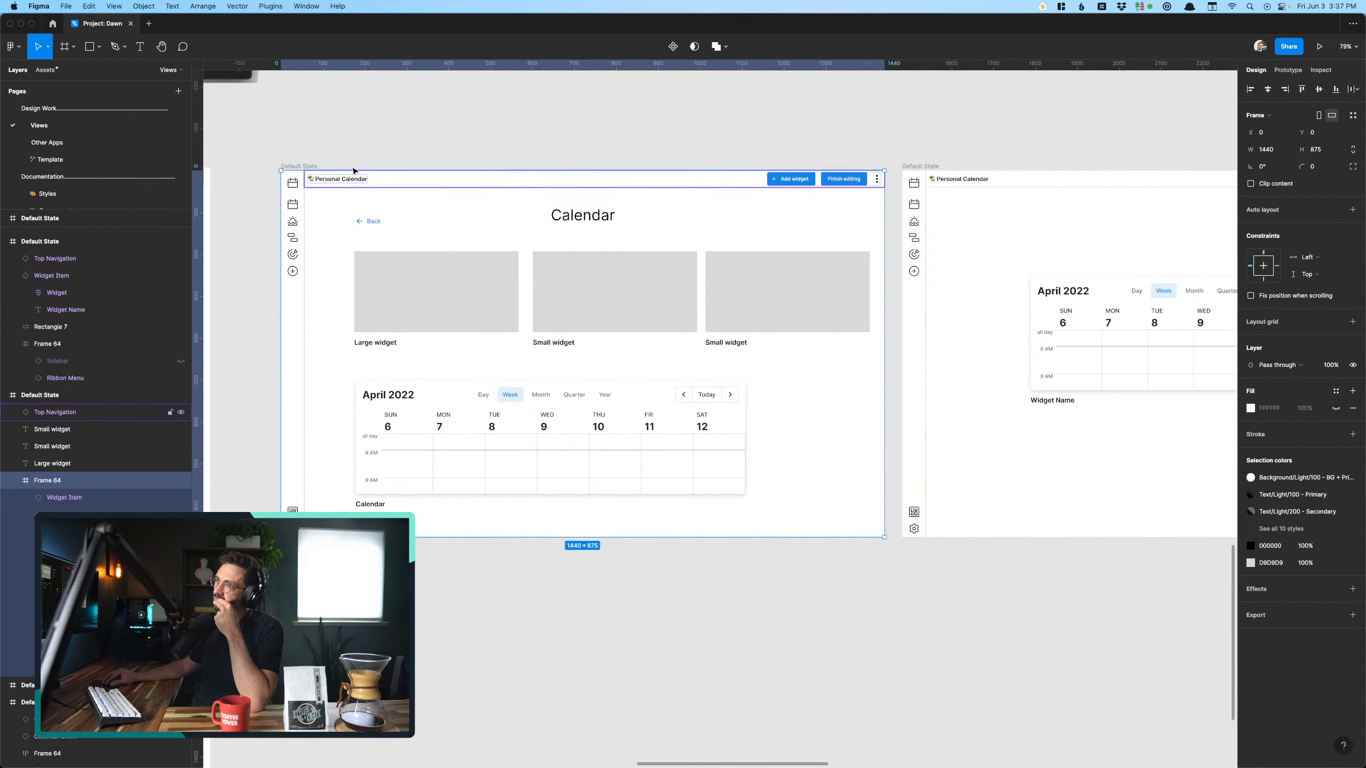
left_click(340, 236)
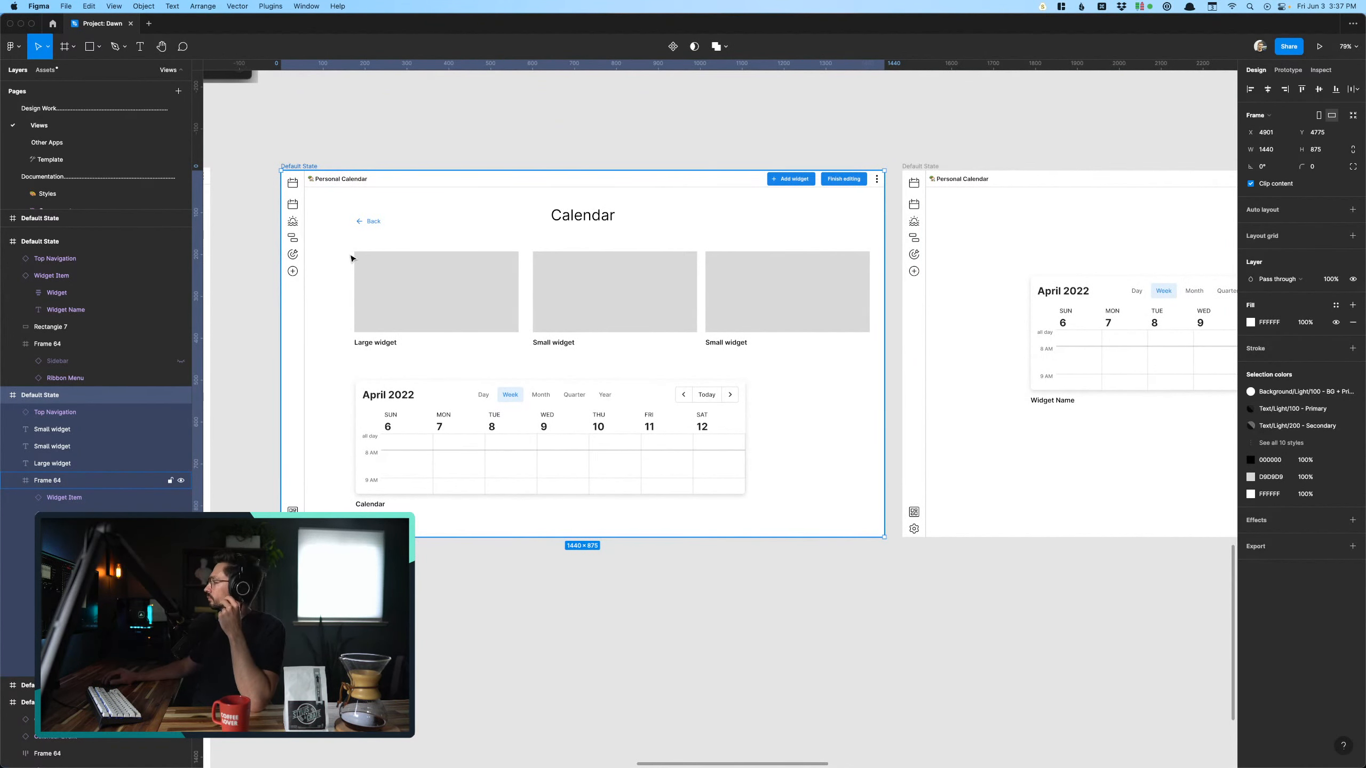
scroll(352, 271, "up", 5)
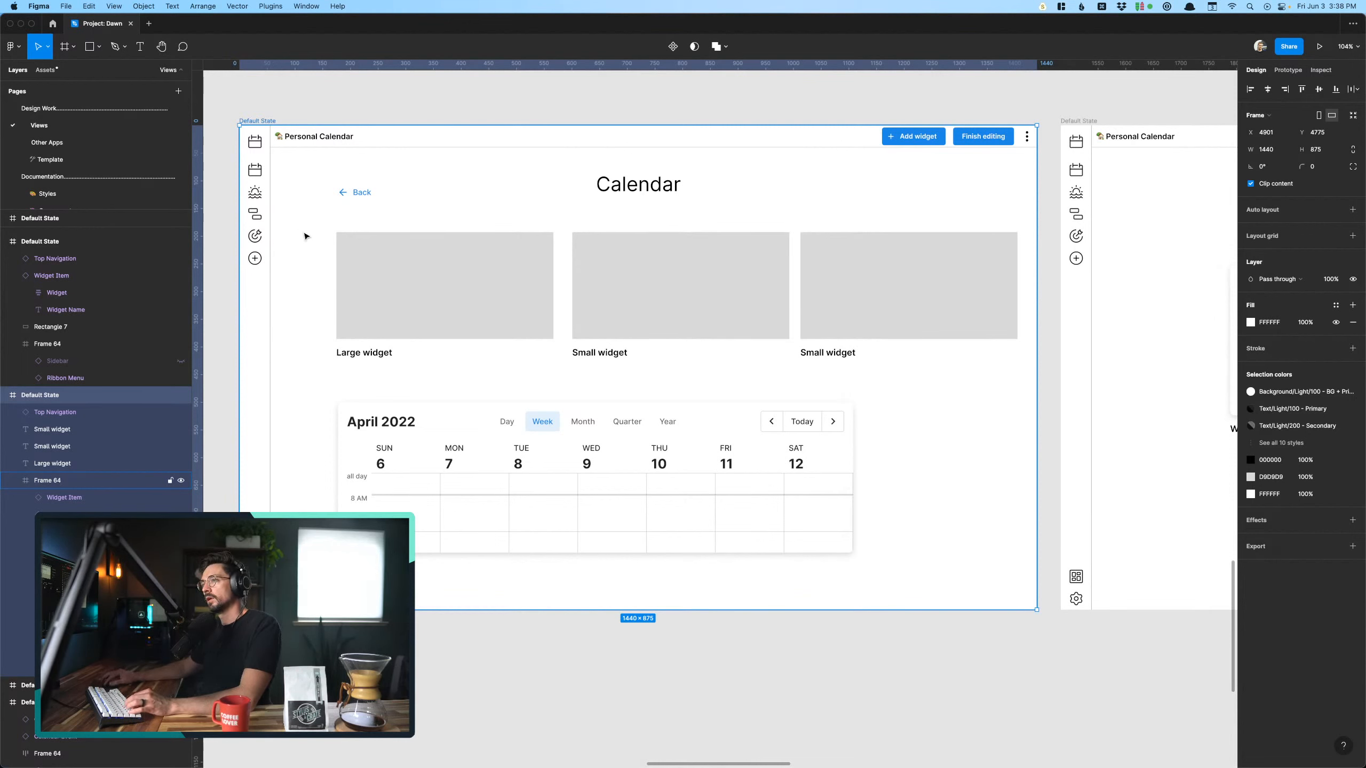
left_click(315, 102)
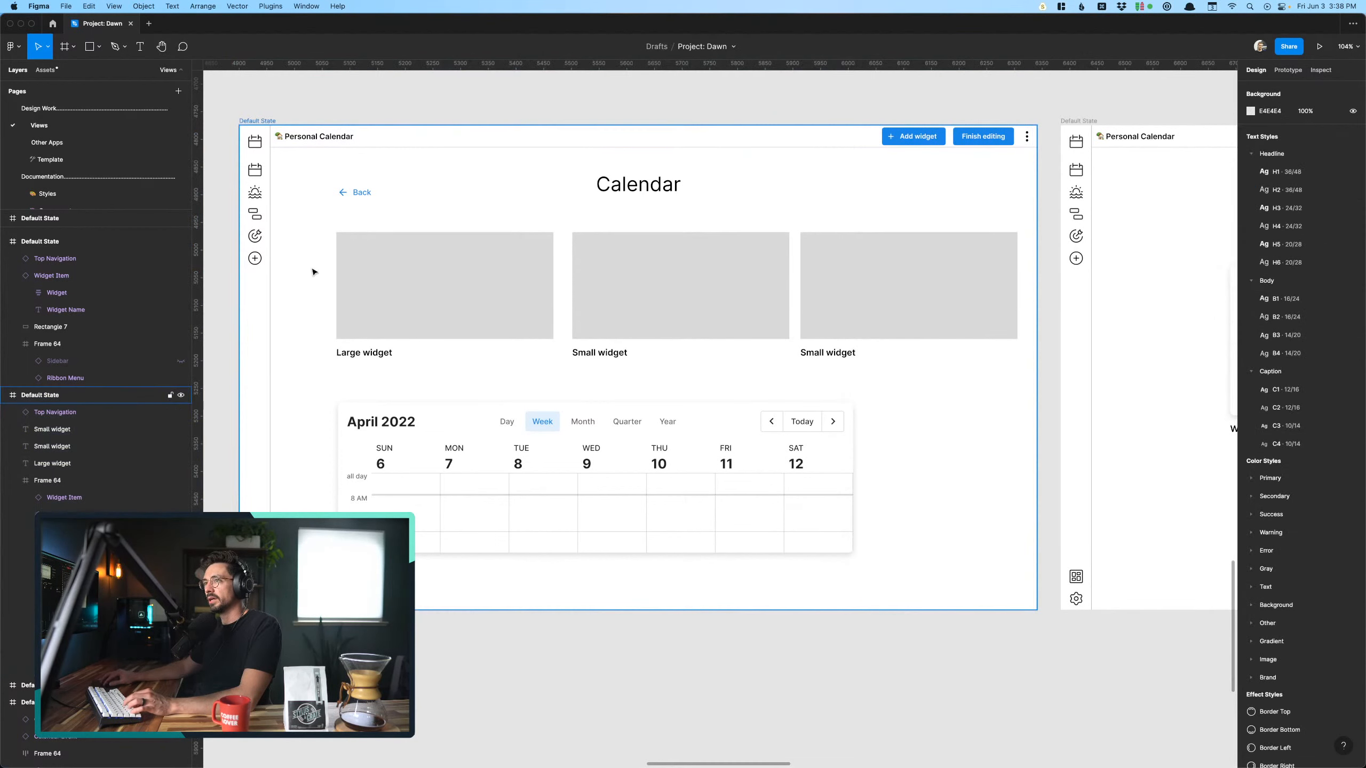
left_click(320, 309)
left_click_drag(329, 393, 525, 349)
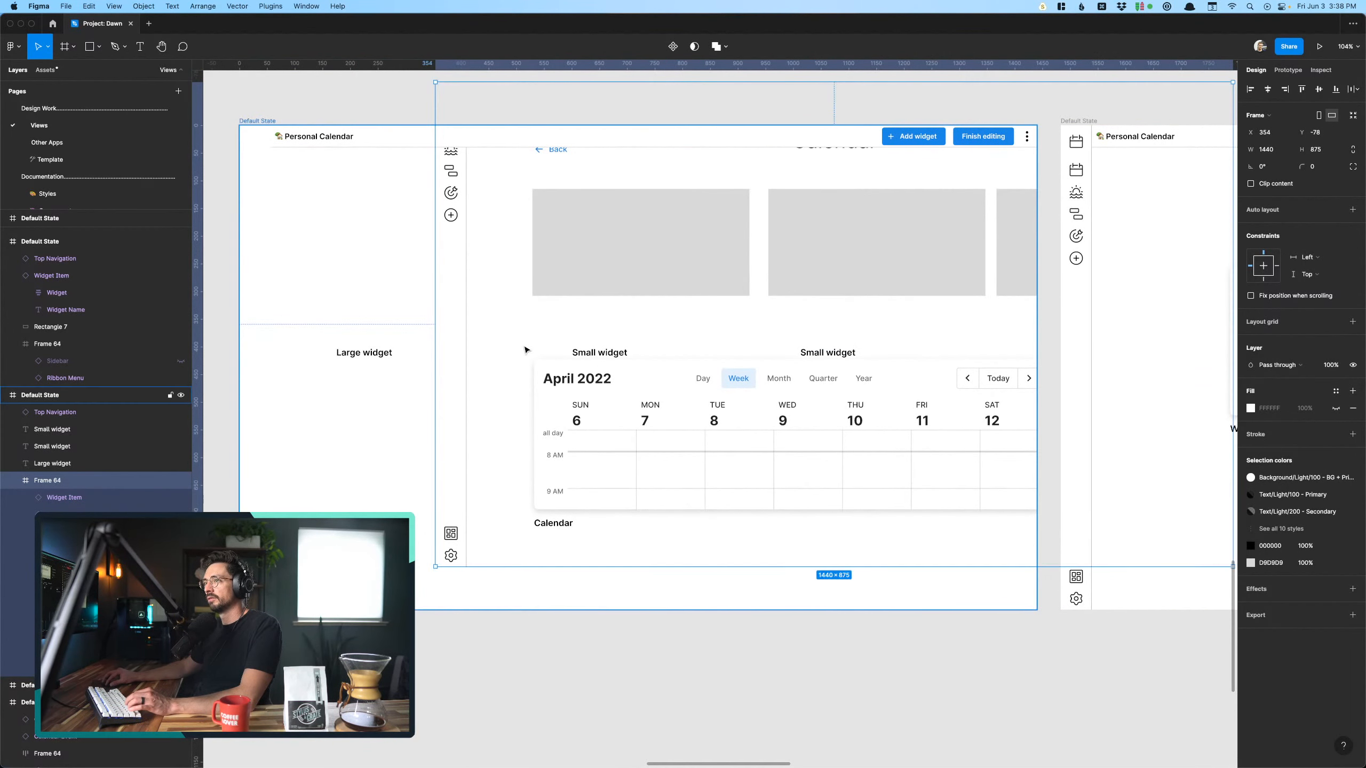
key("super+z")
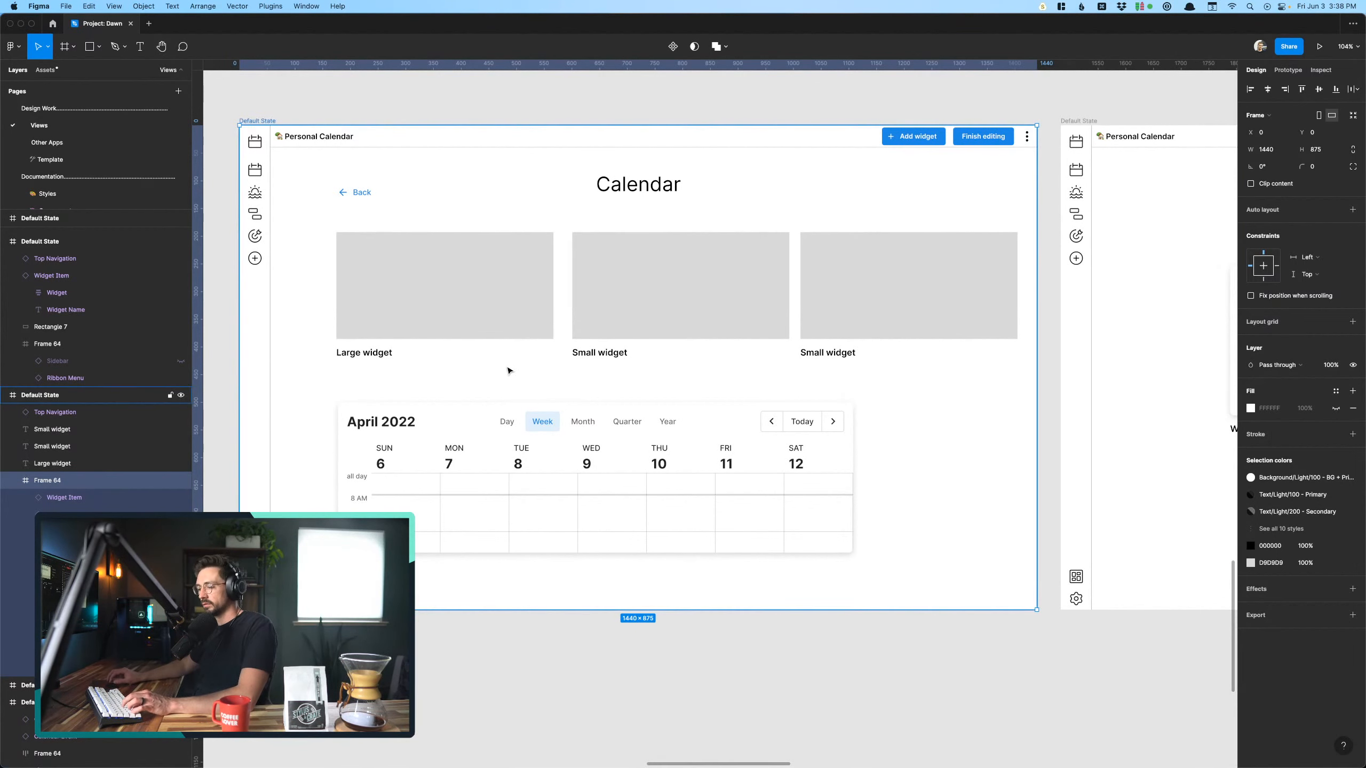
- Delete the three grey placeholders and their "Large widget" and "Small widget" labels from the Calendar screen
left_click(424, 268)
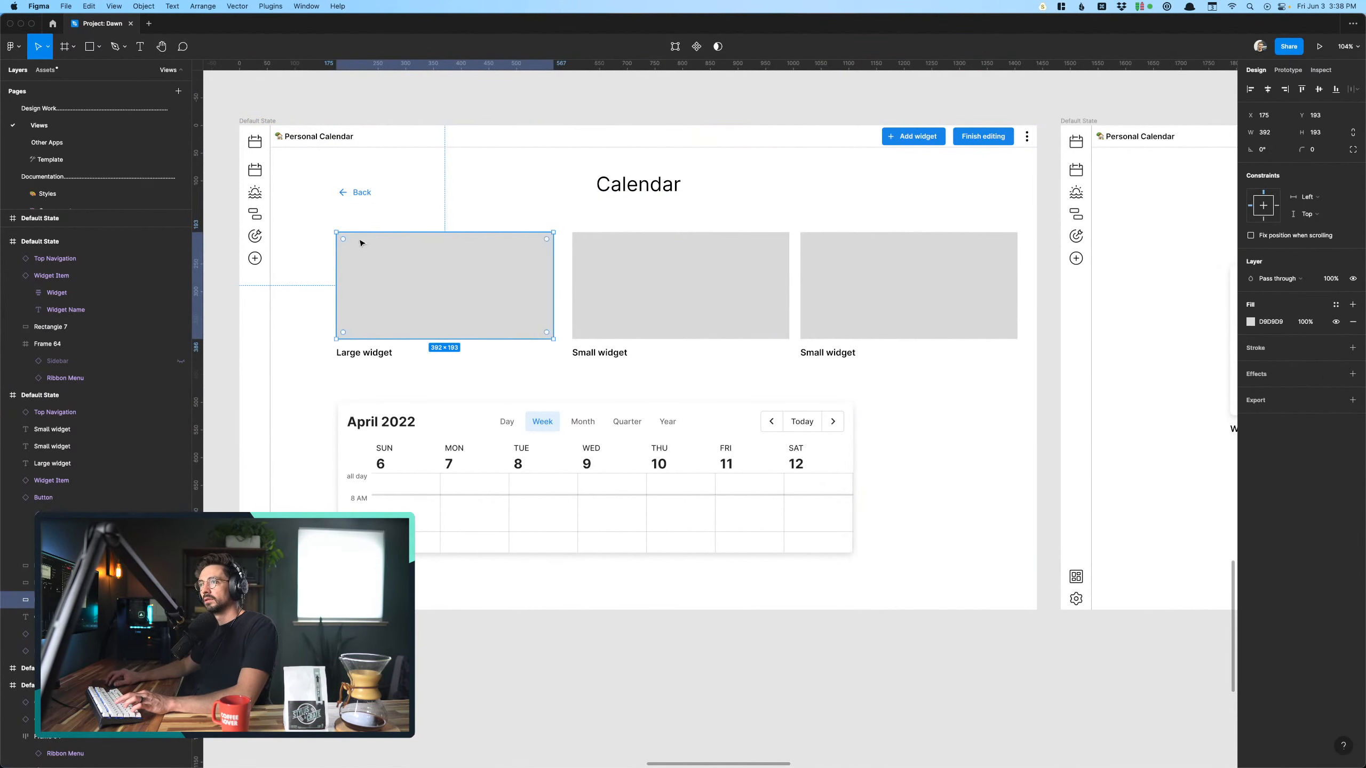
left_click(329, 216)
left_click_drag(910, 386, 976, 380)
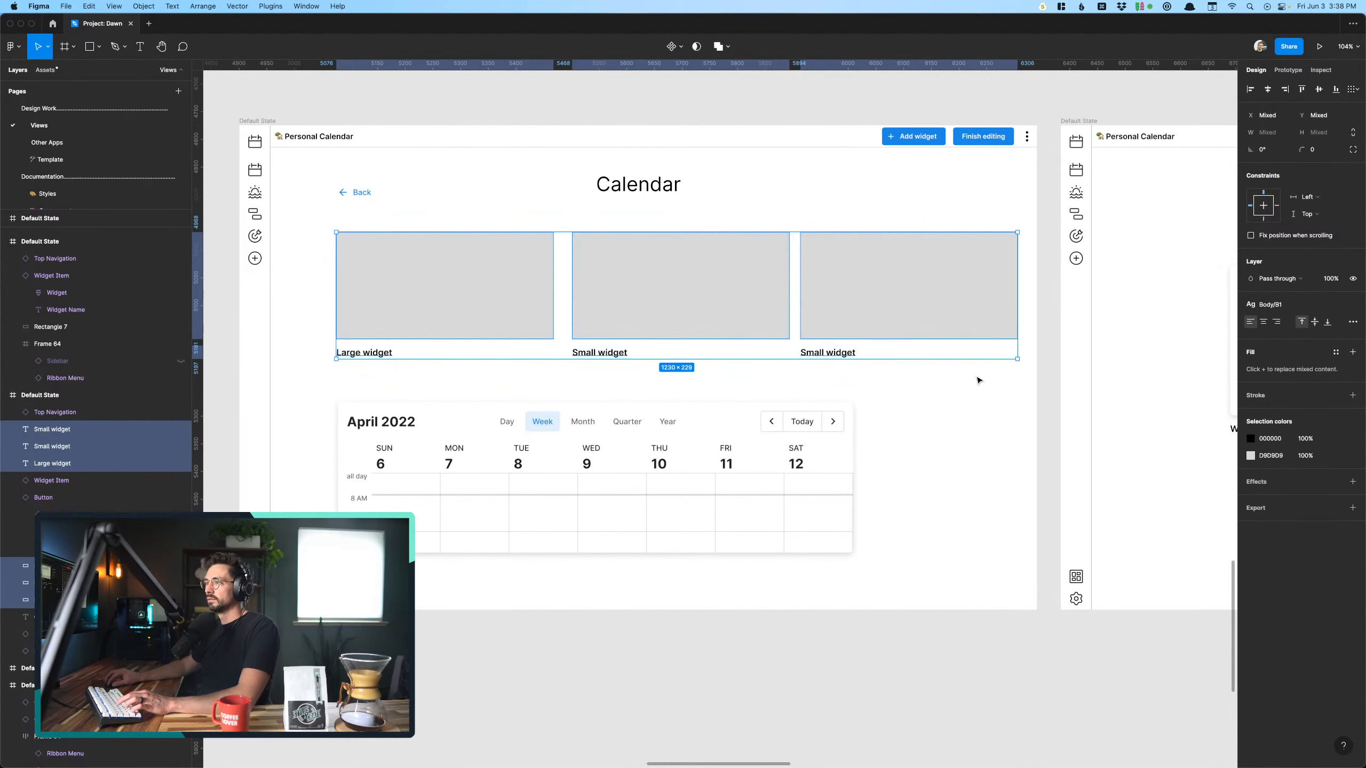
key("Delete")
- Move the large calendar widget up beneath the "Calendar" heading, centred under it at about X 273, Y 172
left_click_drag(625, 491, 672, 316)
left_click(679, 475)
scroll(679, 465, "up", 1)
left_click(640, 336)
left_click(606, 512)
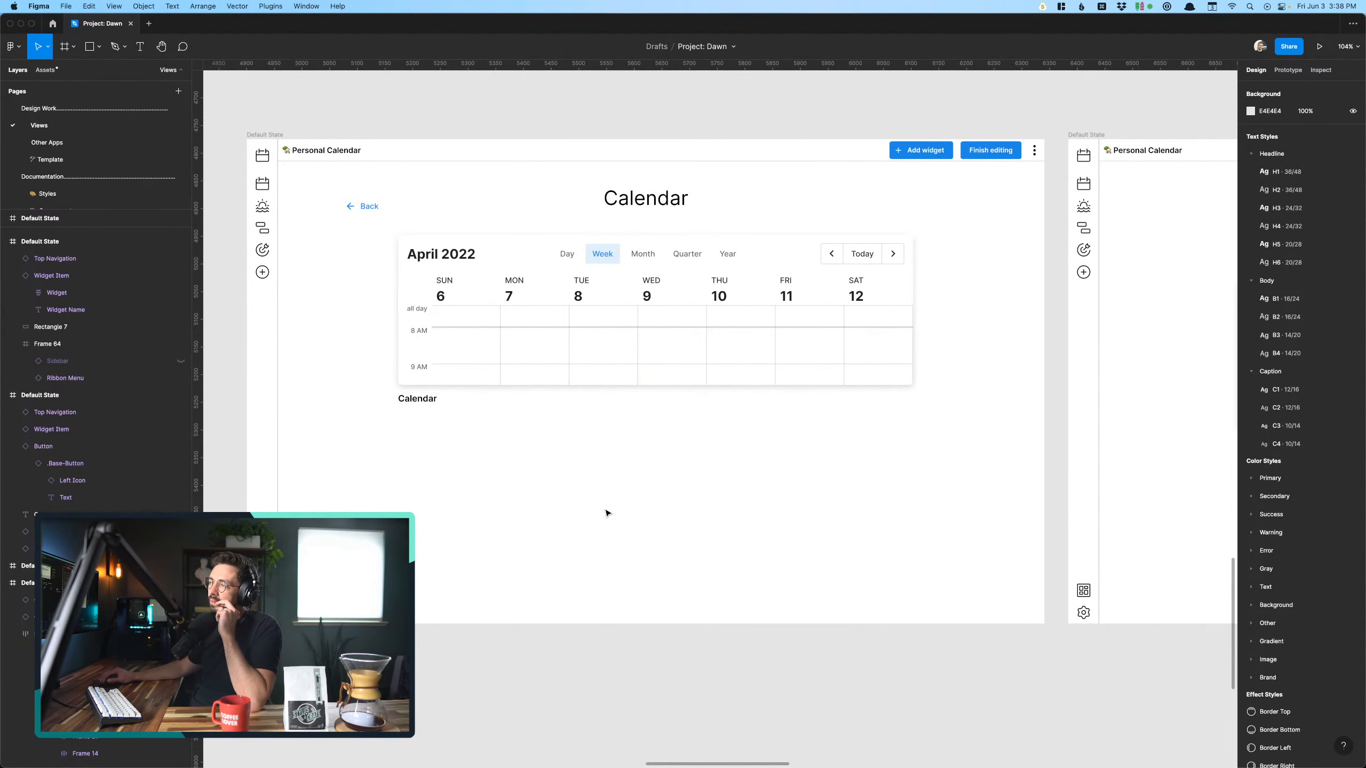
- Duplicate the Notes text block above the Calendar screen and narrow the original block above the Add widgets screen to 271 wide
scroll(606, 512, "down", 10)
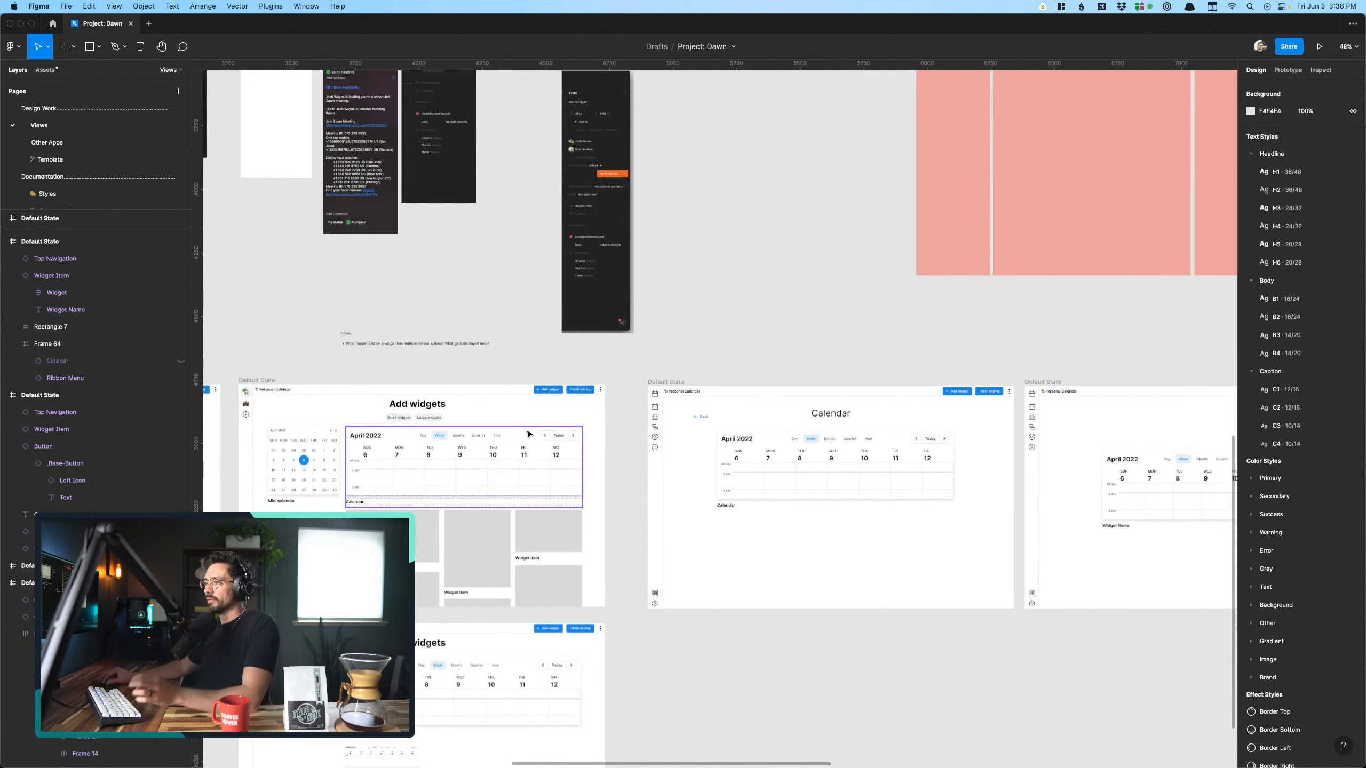
left_click_drag(472, 345, 826, 360)
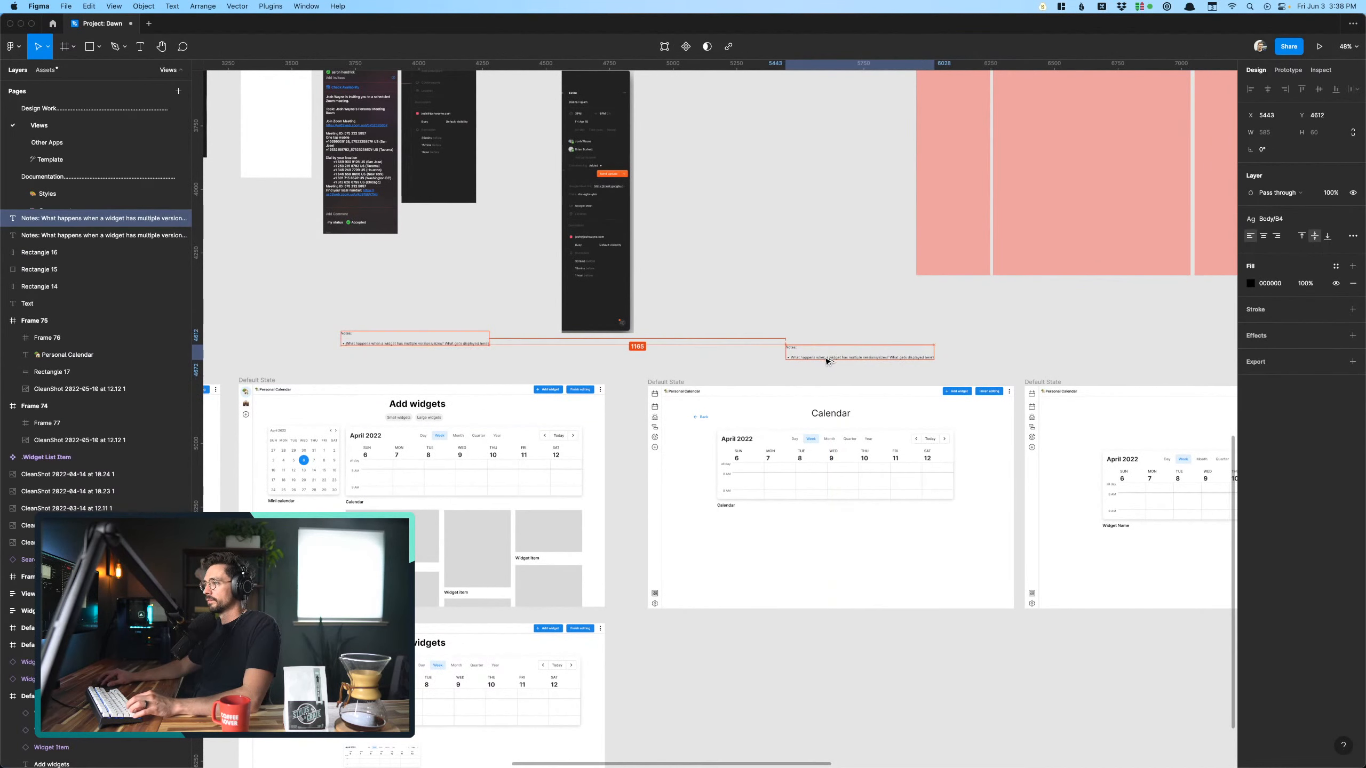
left_click(474, 343)
scroll(489, 333, "up", 10)
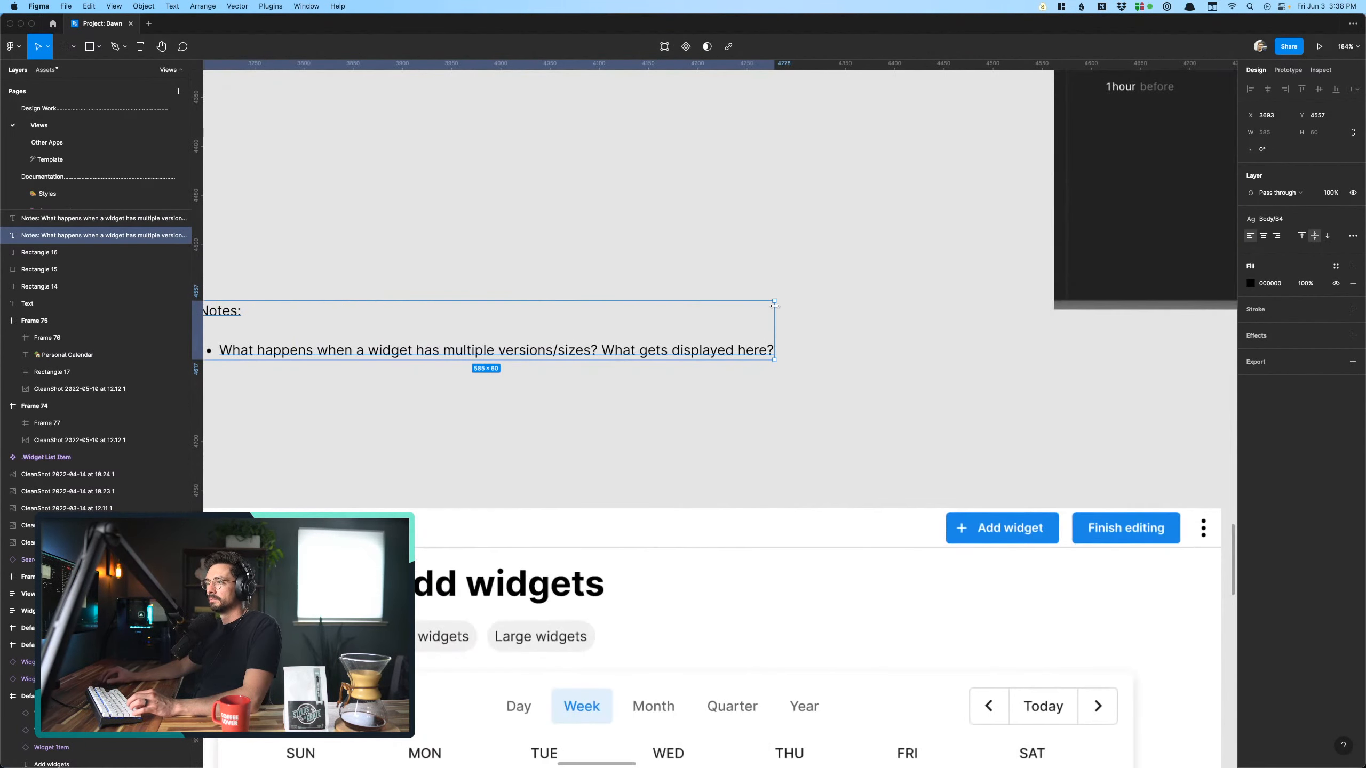
left_click_drag(775, 305, 468, 312)
scroll(466, 338, "down", 6)
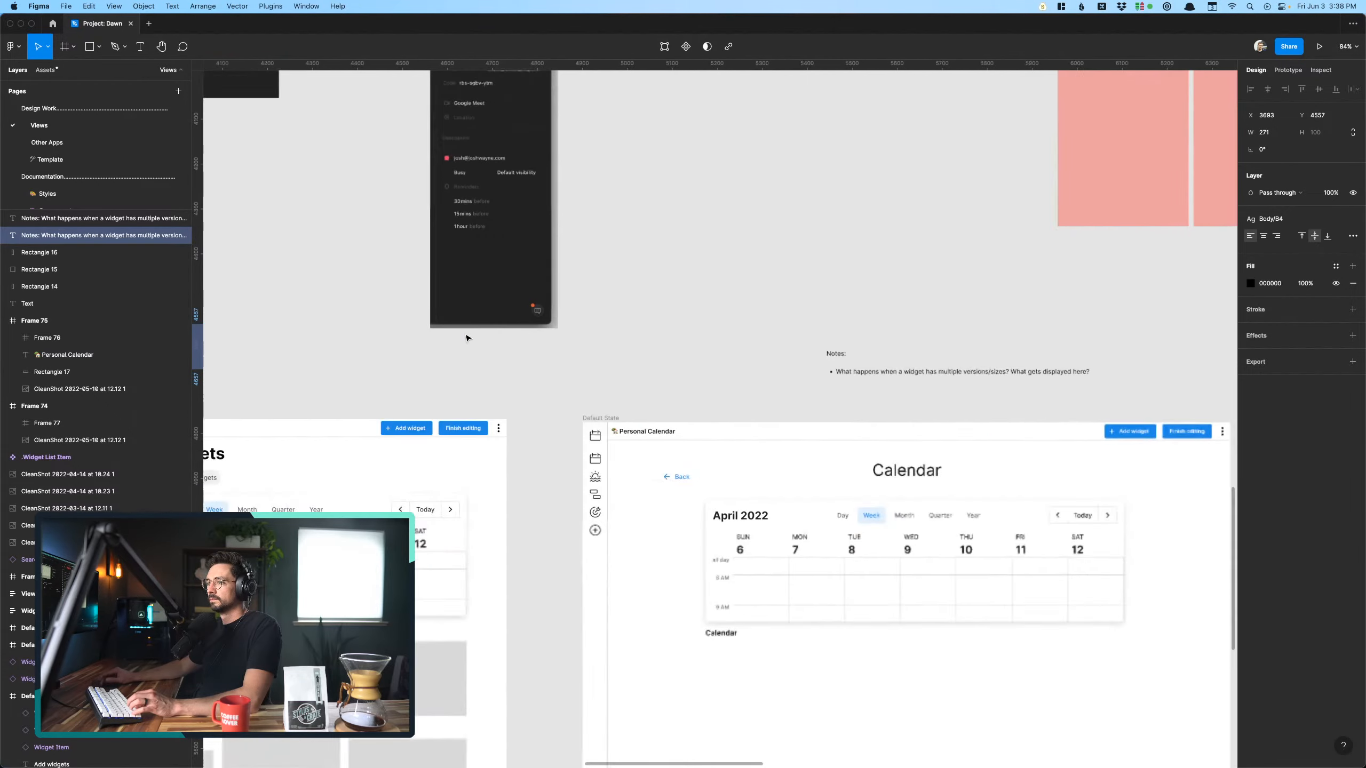
- Replace the bullet in the Notes block above the Calendar screen with "Do we skip this page if there's only one variation"
scroll(467, 338, "right", 4)
scroll(607, 360, "up", 6)
left_click(728, 330)
scroll(728, 330, "down", 3)
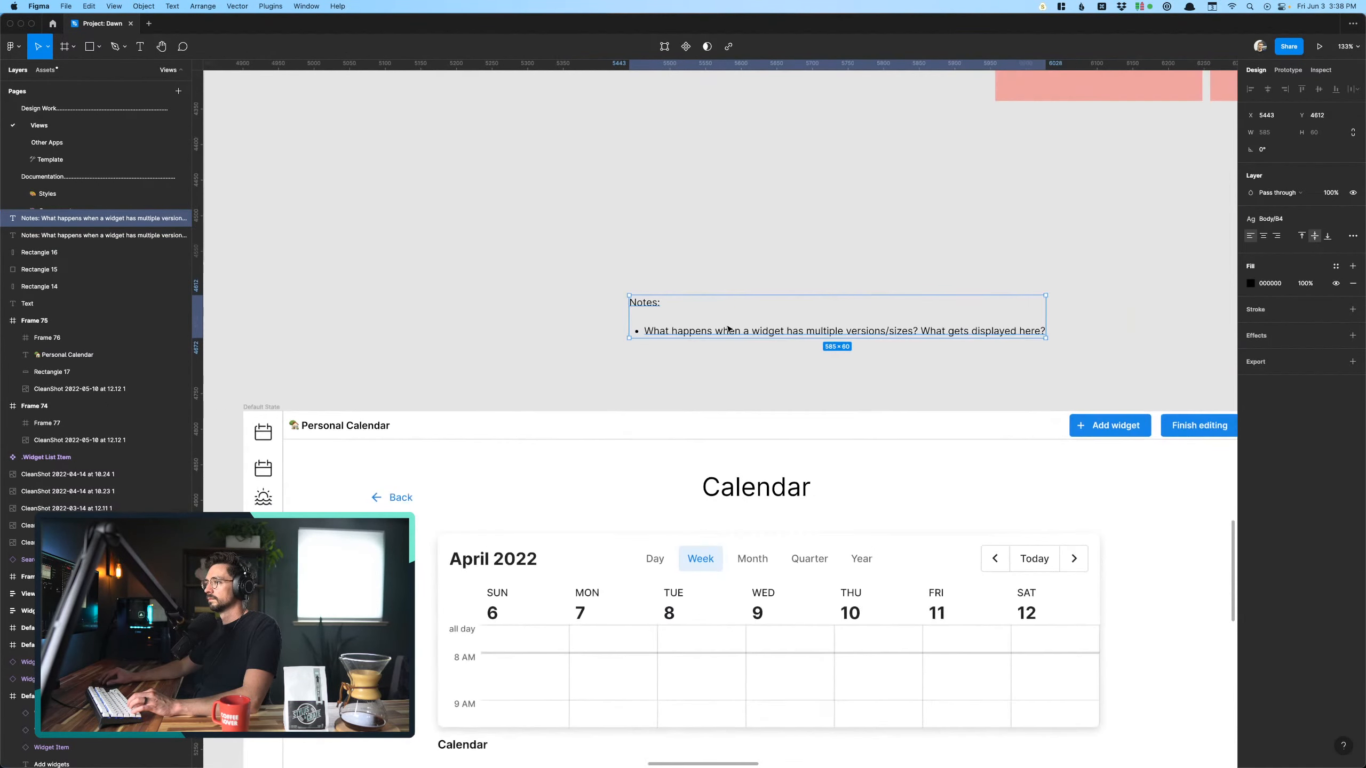
scroll(925, 333, "right", 2)
key("Return")
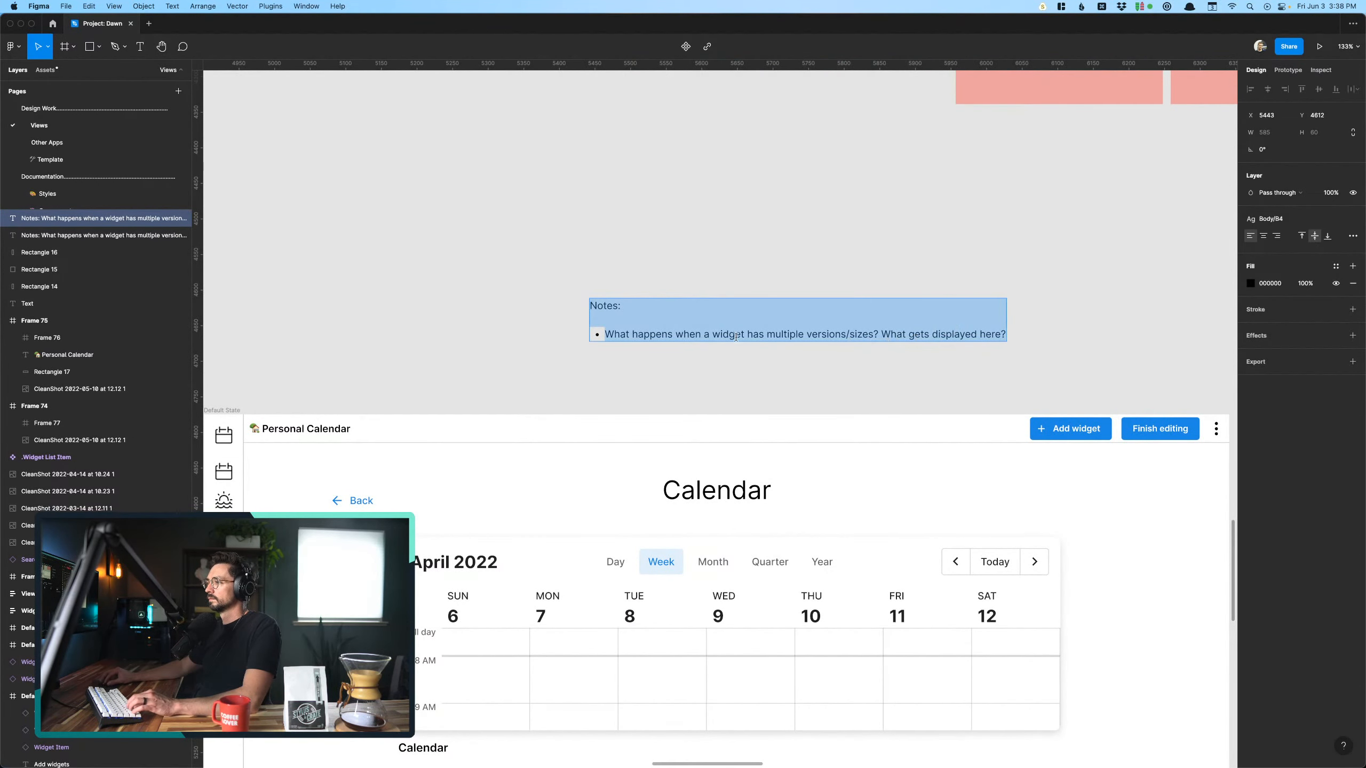
left_click(683, 334)
left_click_drag(605, 334, 1011, 334)
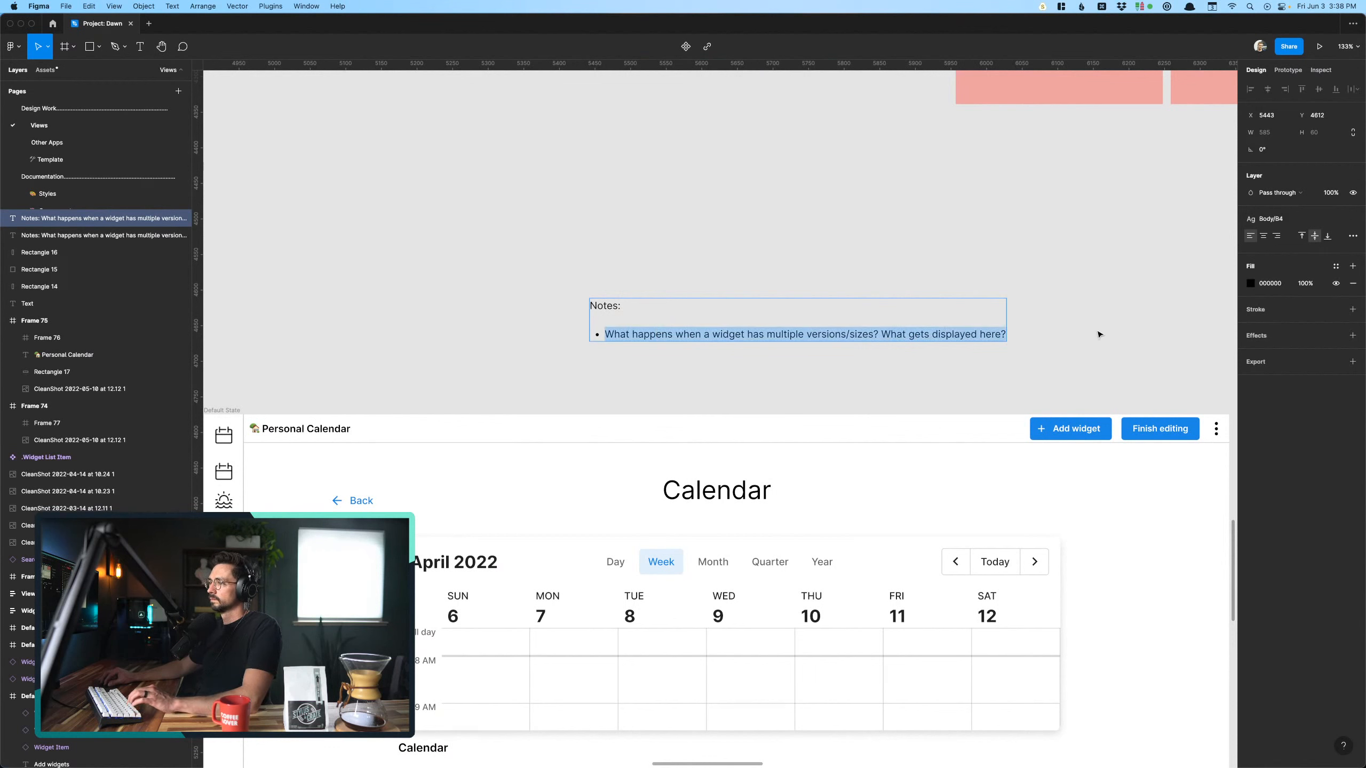
type("Do we skil thi")
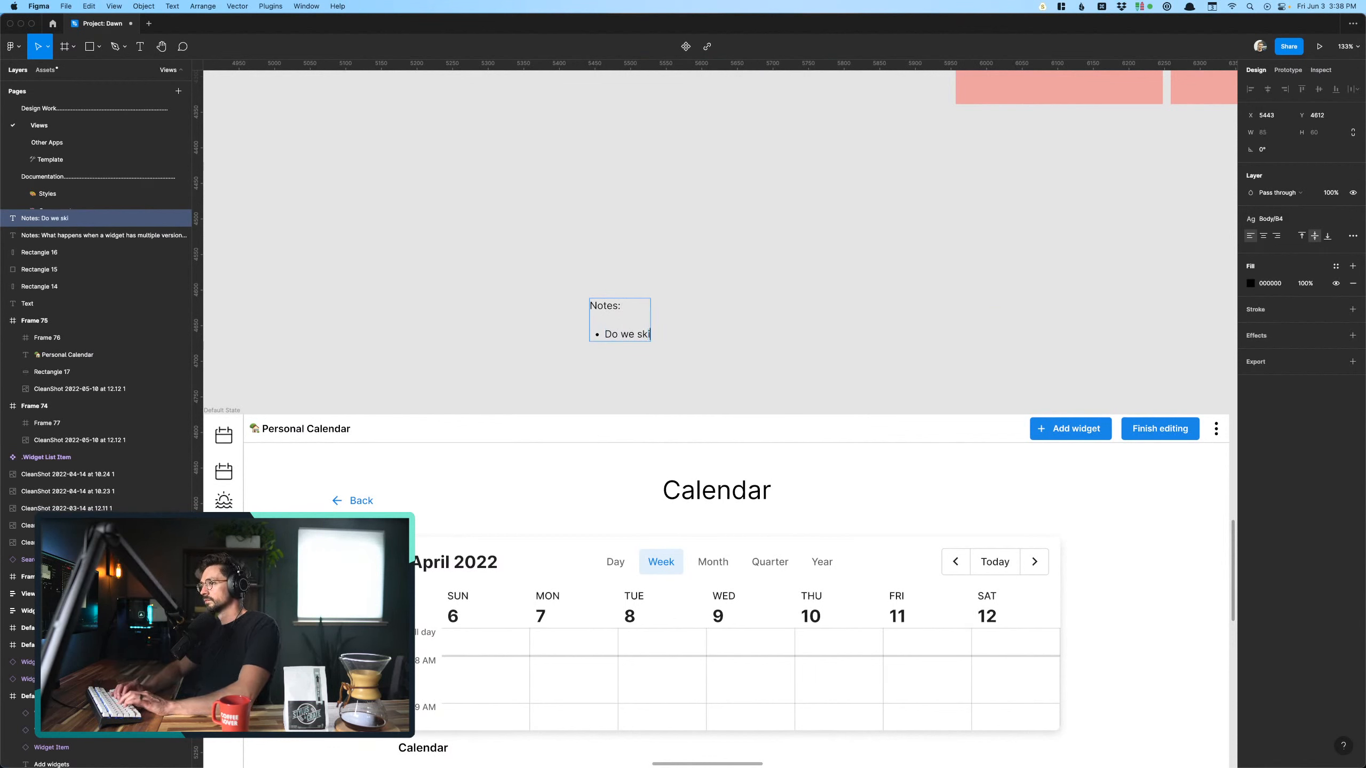
key("BackSpace")
key("BackSpace")
key("BackSpace")
key("BackSpace")
key("BackSpace")
type("p this page i")
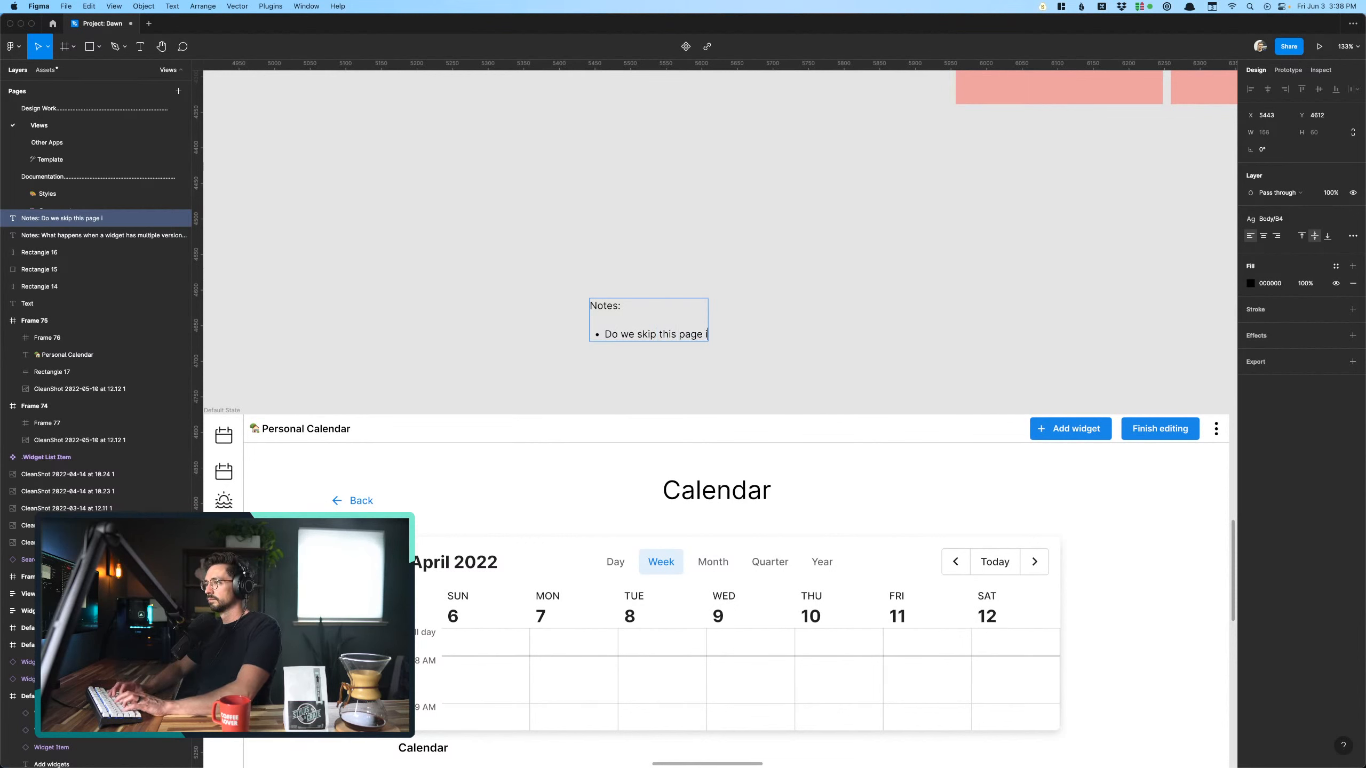
type("f there's onl")
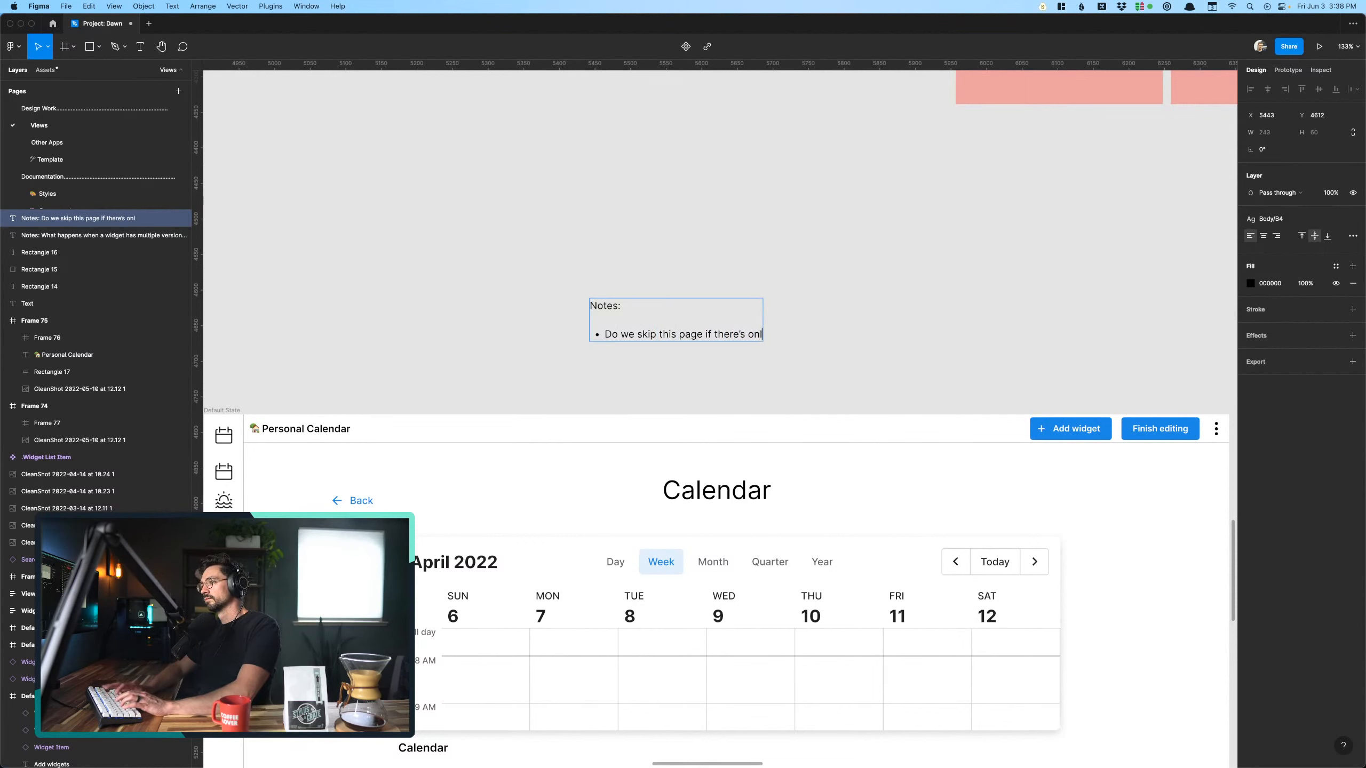
type("y one variation")
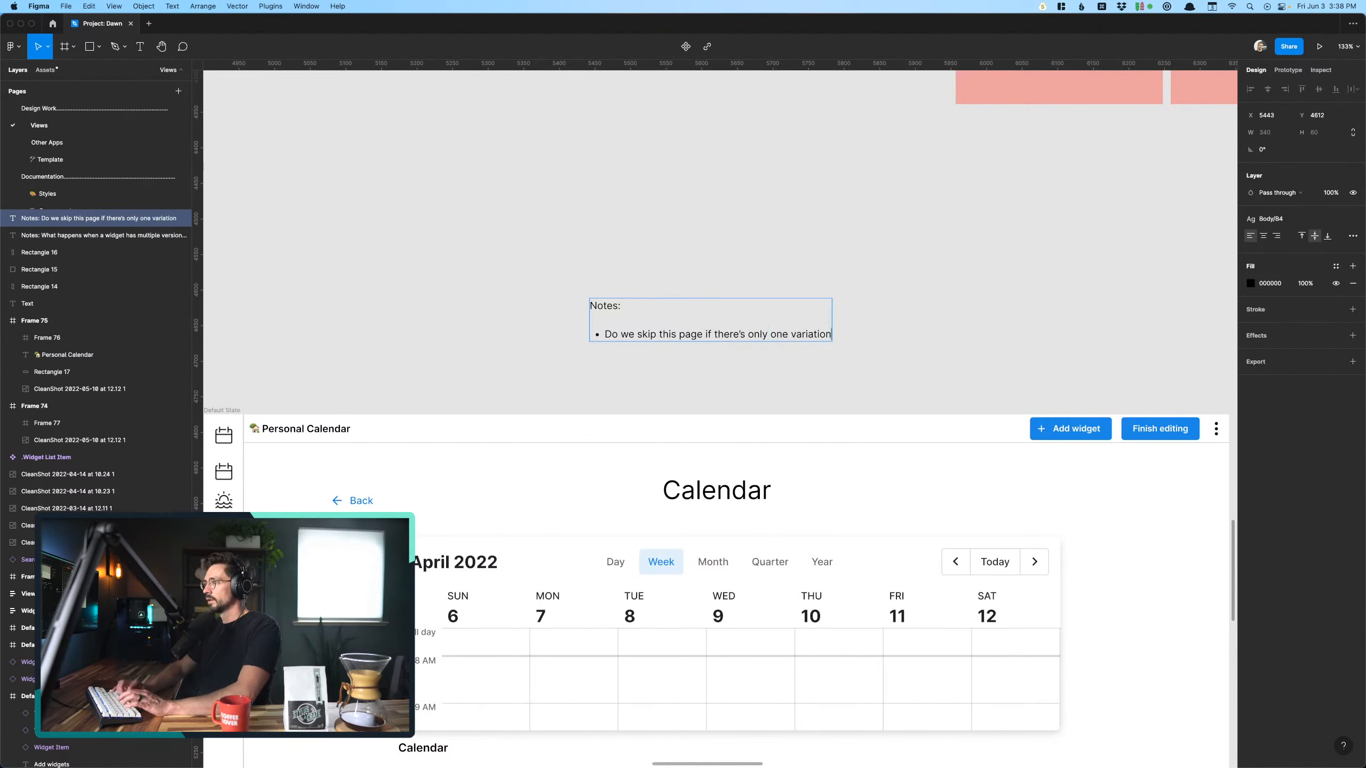
key("Escape")
left_click(807, 282)
- Set day 14 of the Mini calendar widget on the Add widgets screen to the Hover state
scroll(808, 281, "down", 2)
scroll(807, 281, "left", 12)
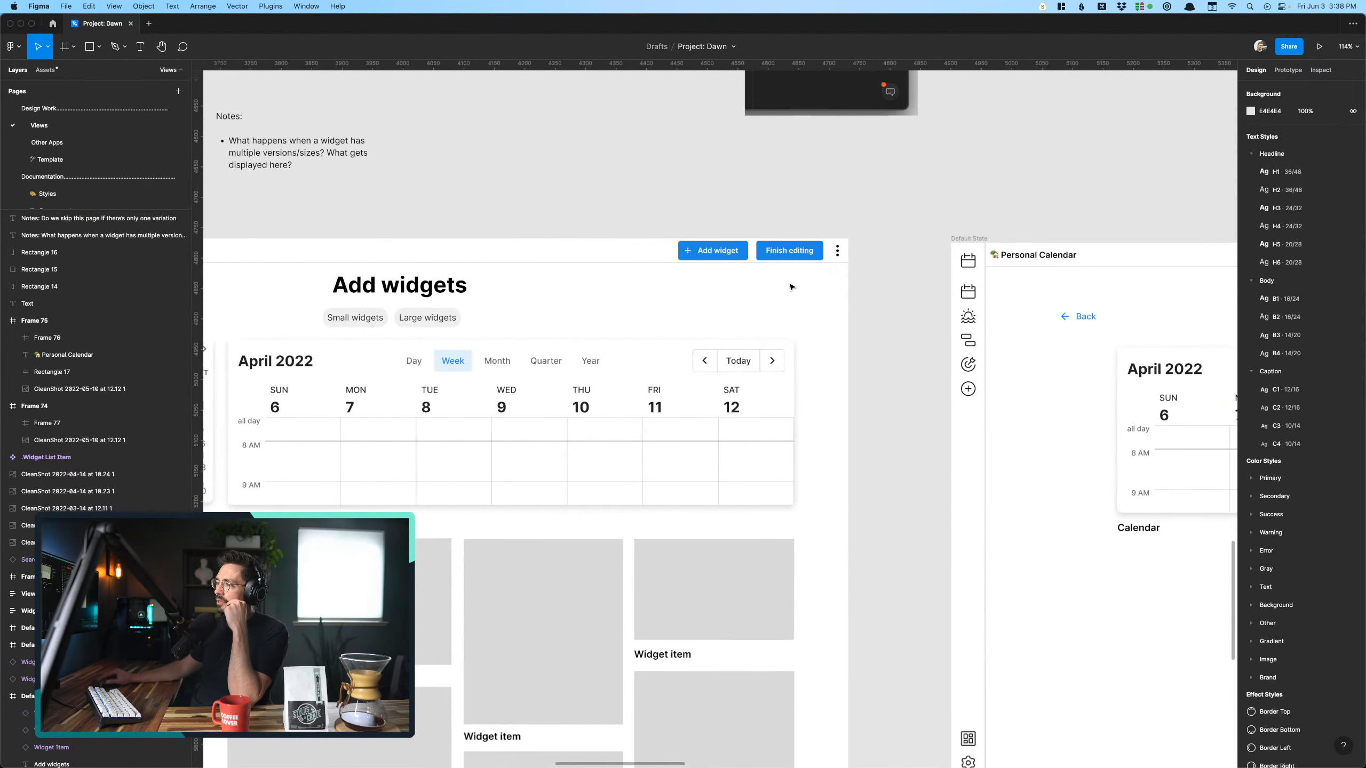
scroll(807, 282, "down", 4)
scroll(791, 286, "up", 5)
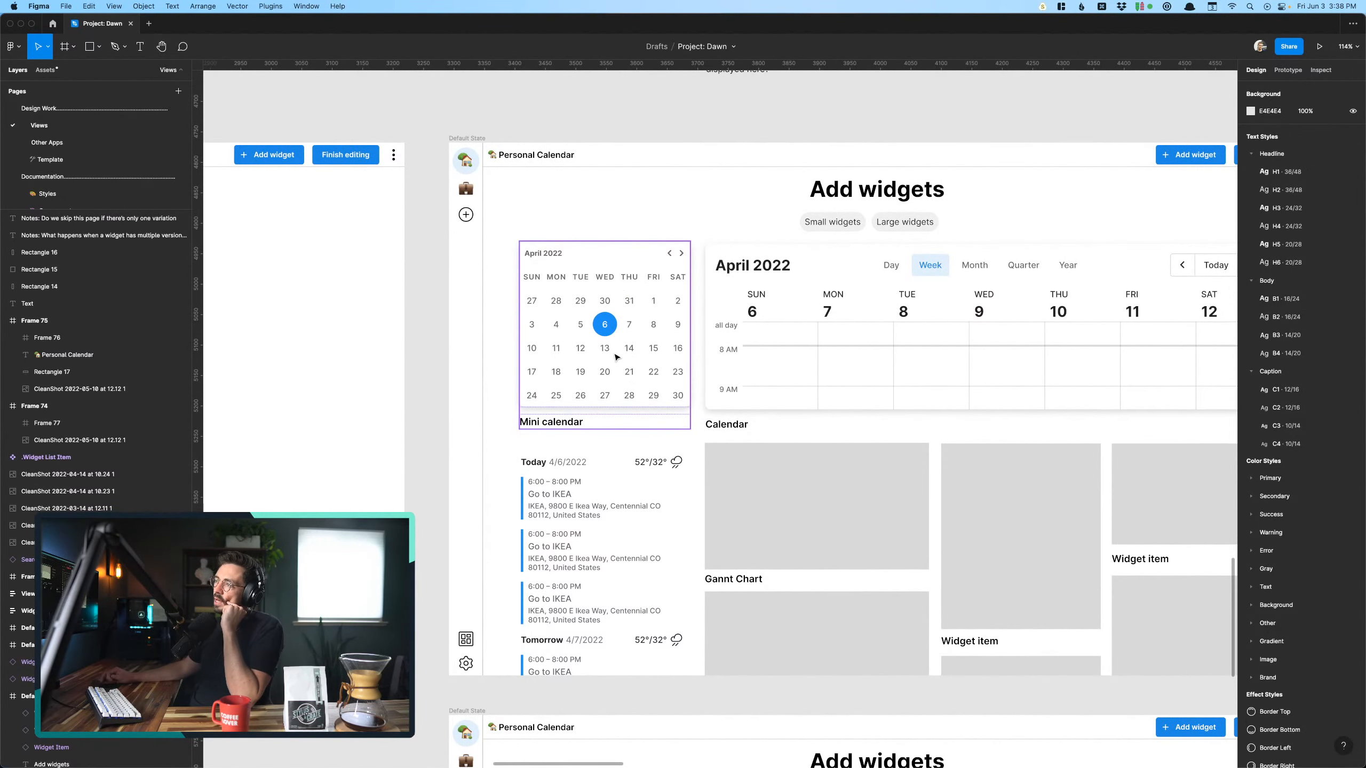
scroll(625, 357, "up", 3)
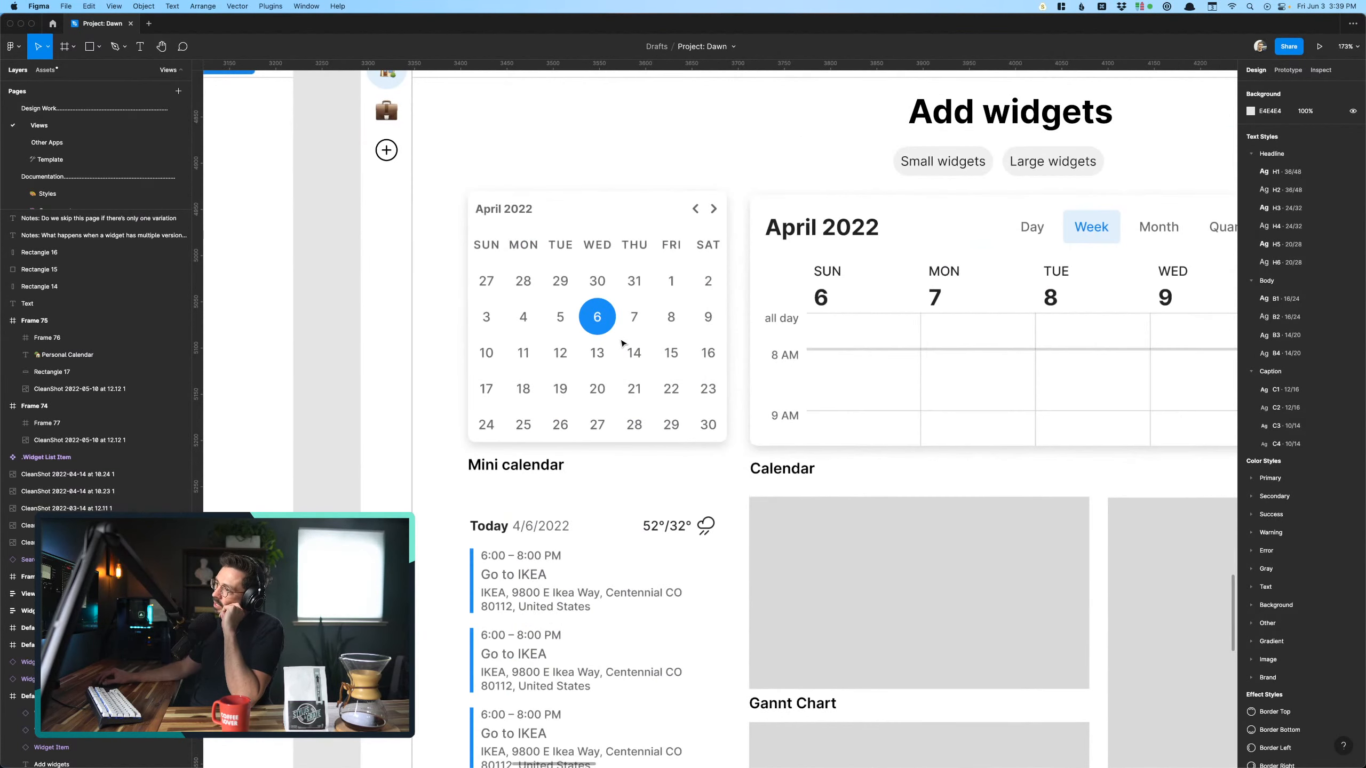
scroll(623, 343, "up", 1)
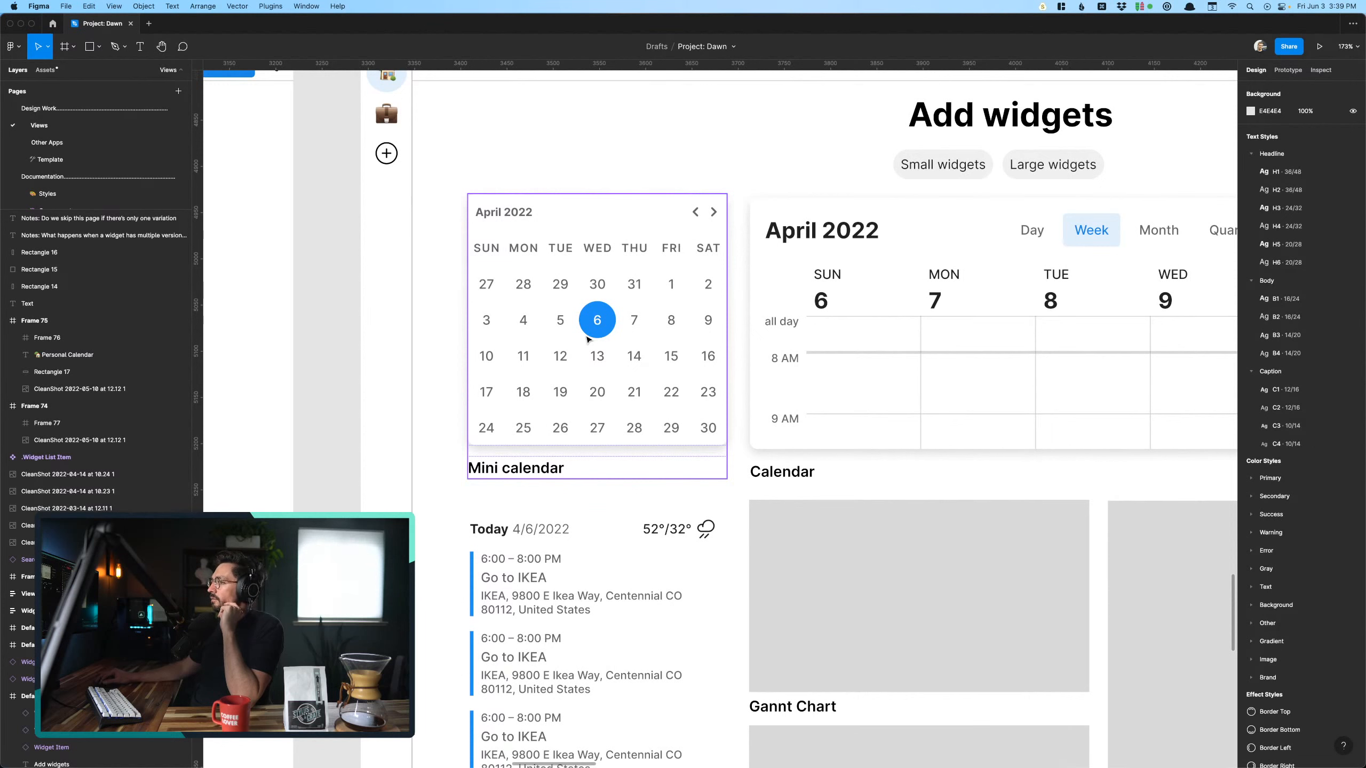
left_click(636, 357, "super")
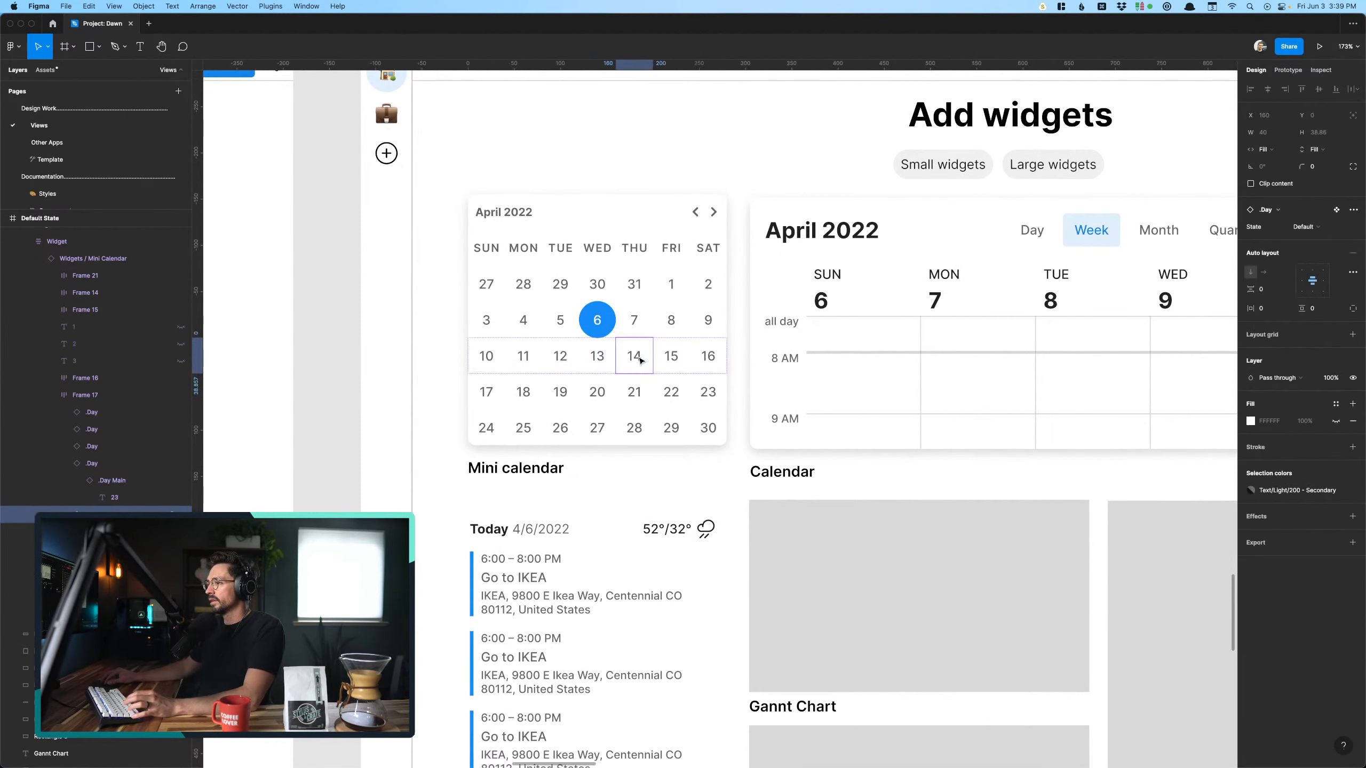
left_click(1318, 233)
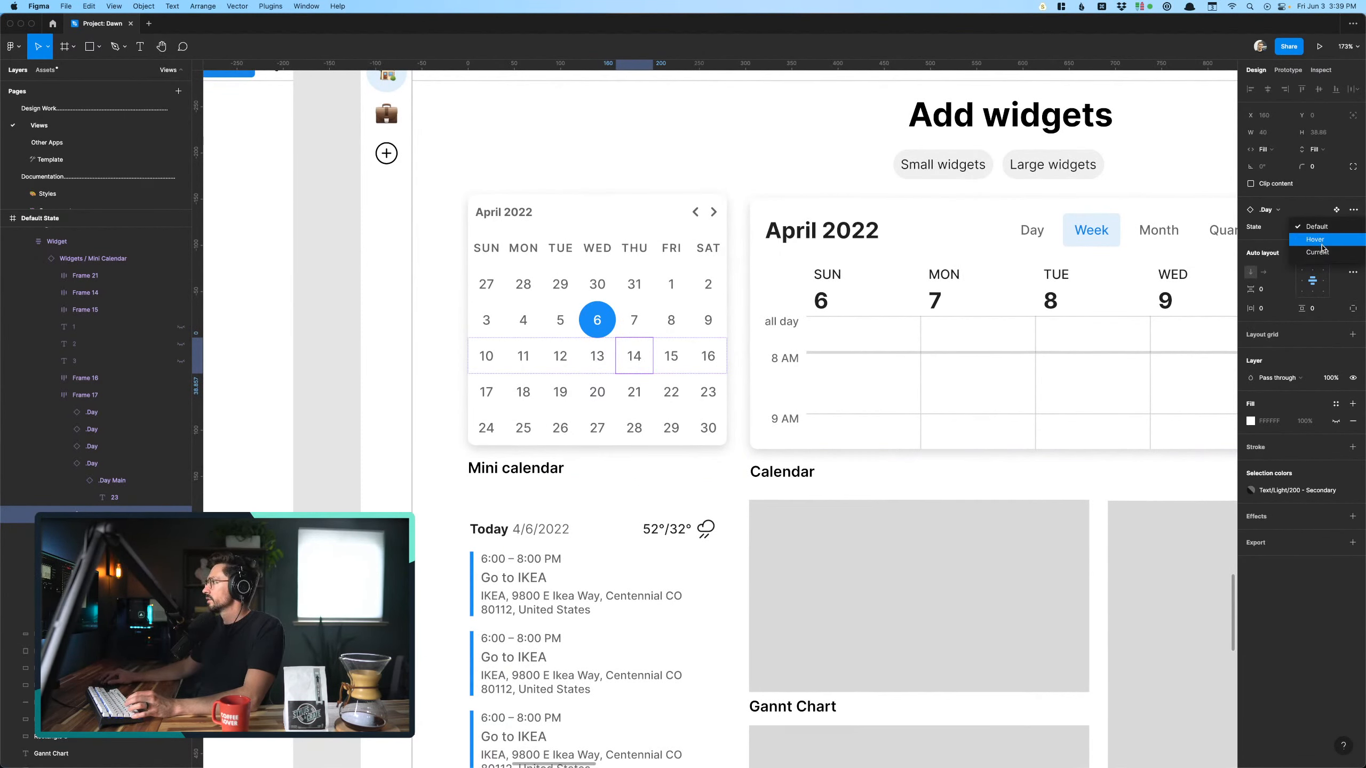
left_click(1321, 244)
- Try the Current state on day 14 of the Mini calendar and switch it back to Hover
left_click(1315, 229)
left_click(1312, 245)
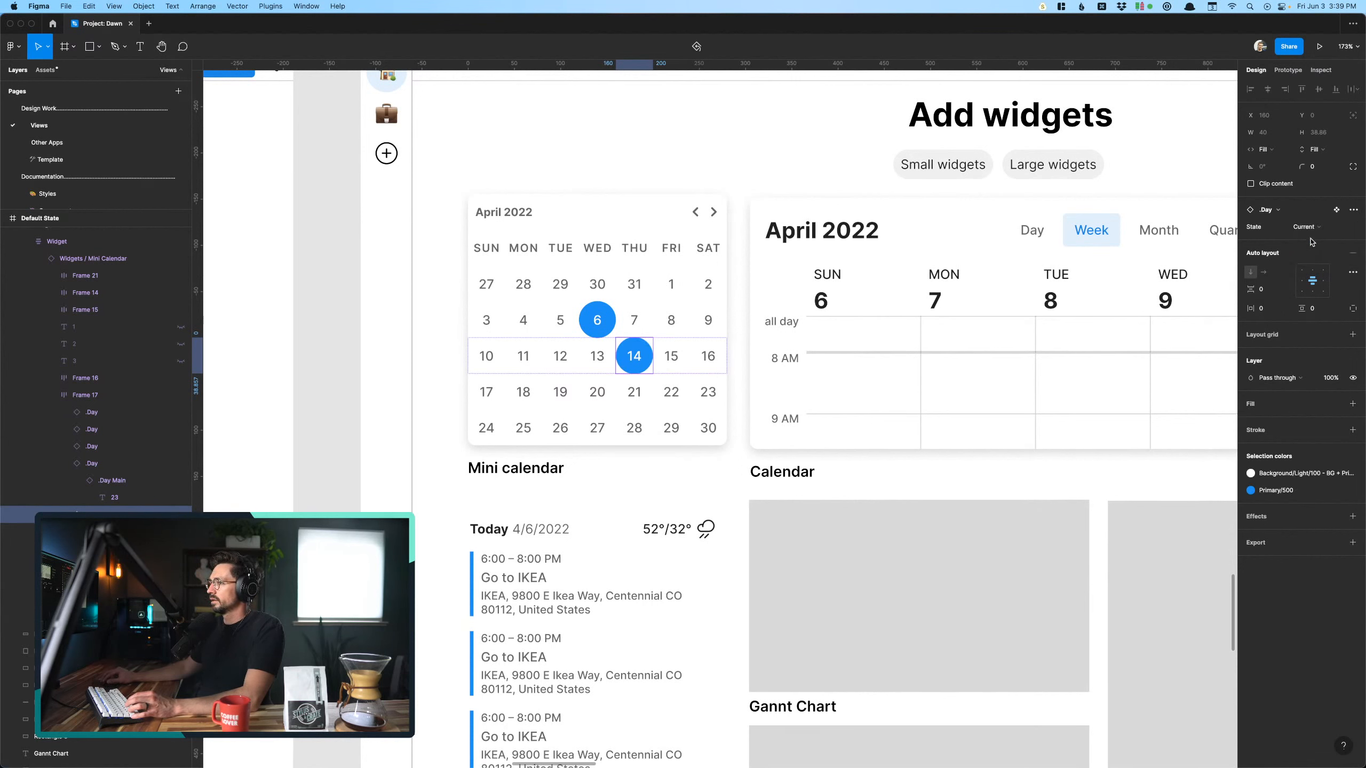
left_click(1309, 231)
left_click(1315, 214)
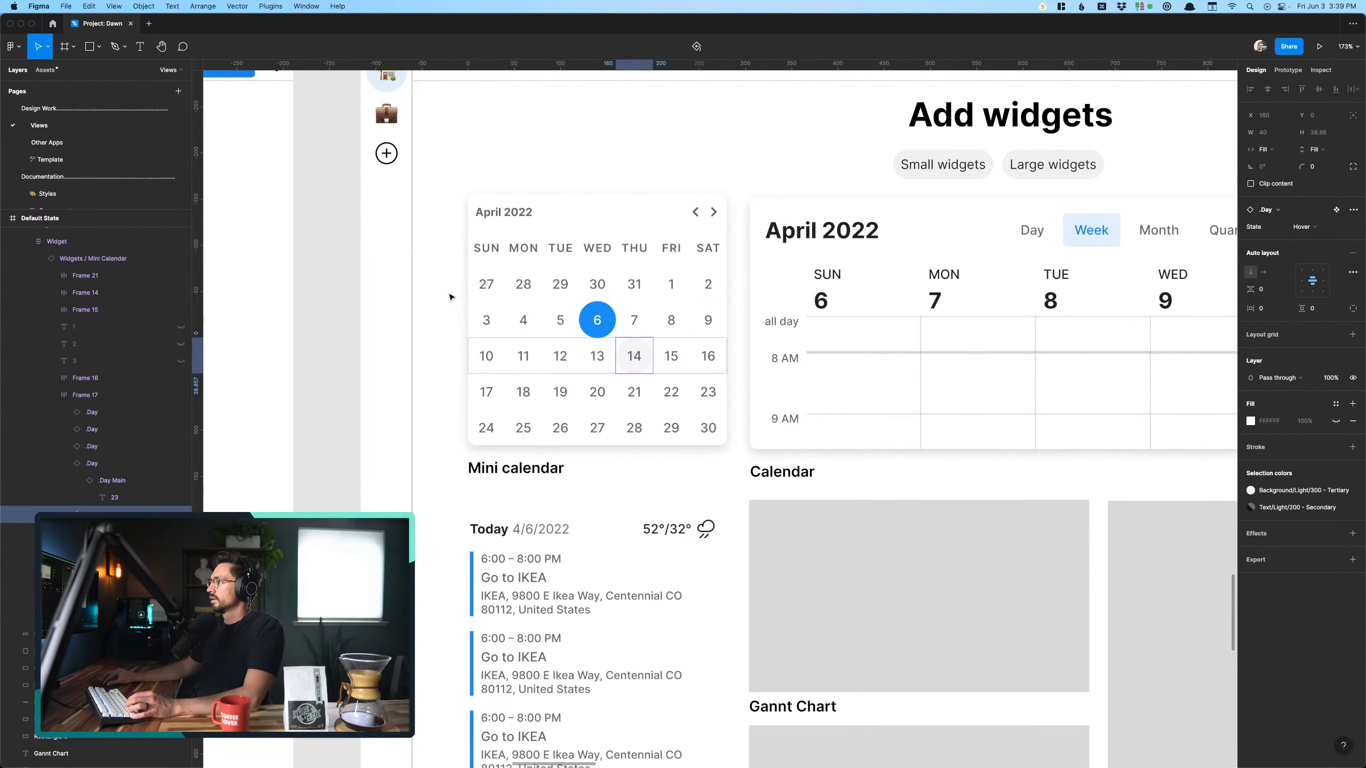
left_click(304, 421)
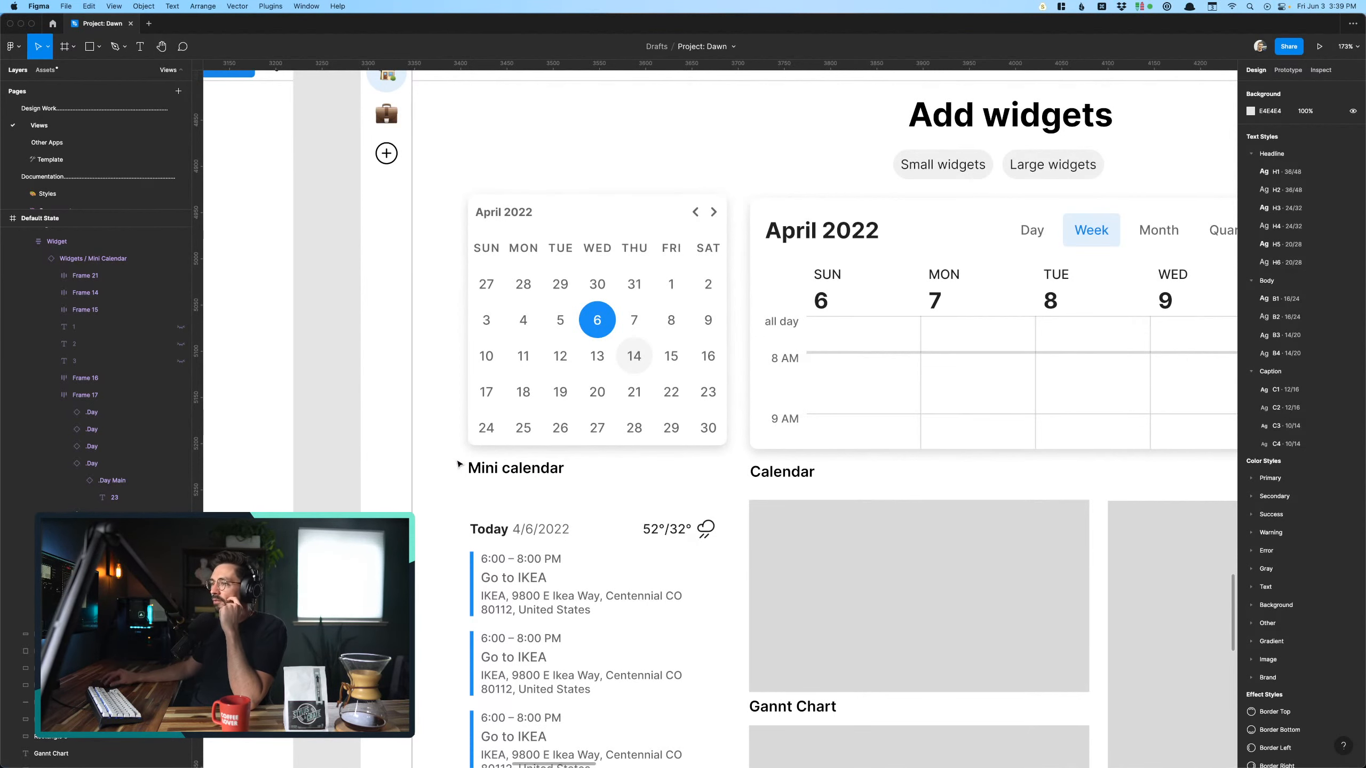
- Examine the Calendar screen with its single large widget, its note and the neighbouring screens
scroll(585, 374, "down", 3)
scroll(585, 374, "right", 15)
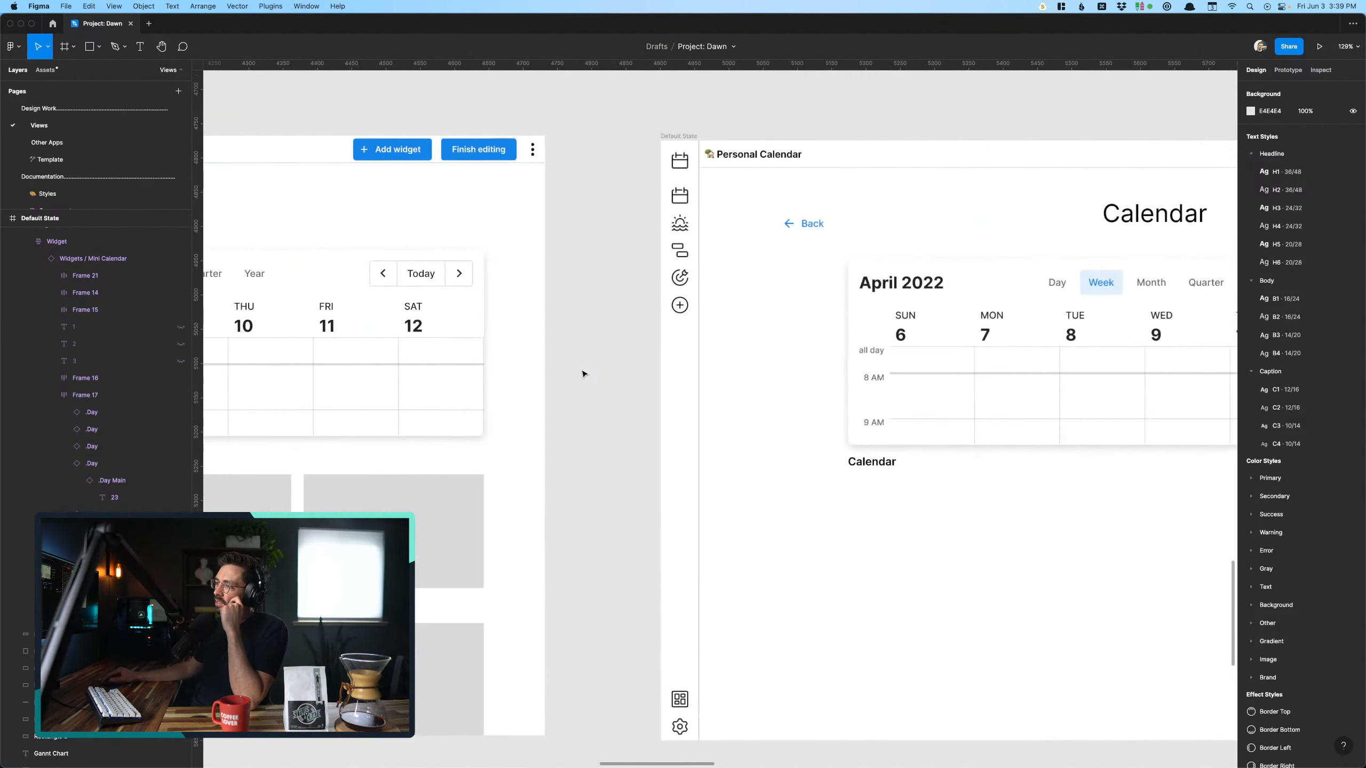
scroll(584, 374, "down", 10)
scroll(585, 374, "right", 3)
scroll(594, 362, "up", 6)
scroll(594, 362, "right", 5)
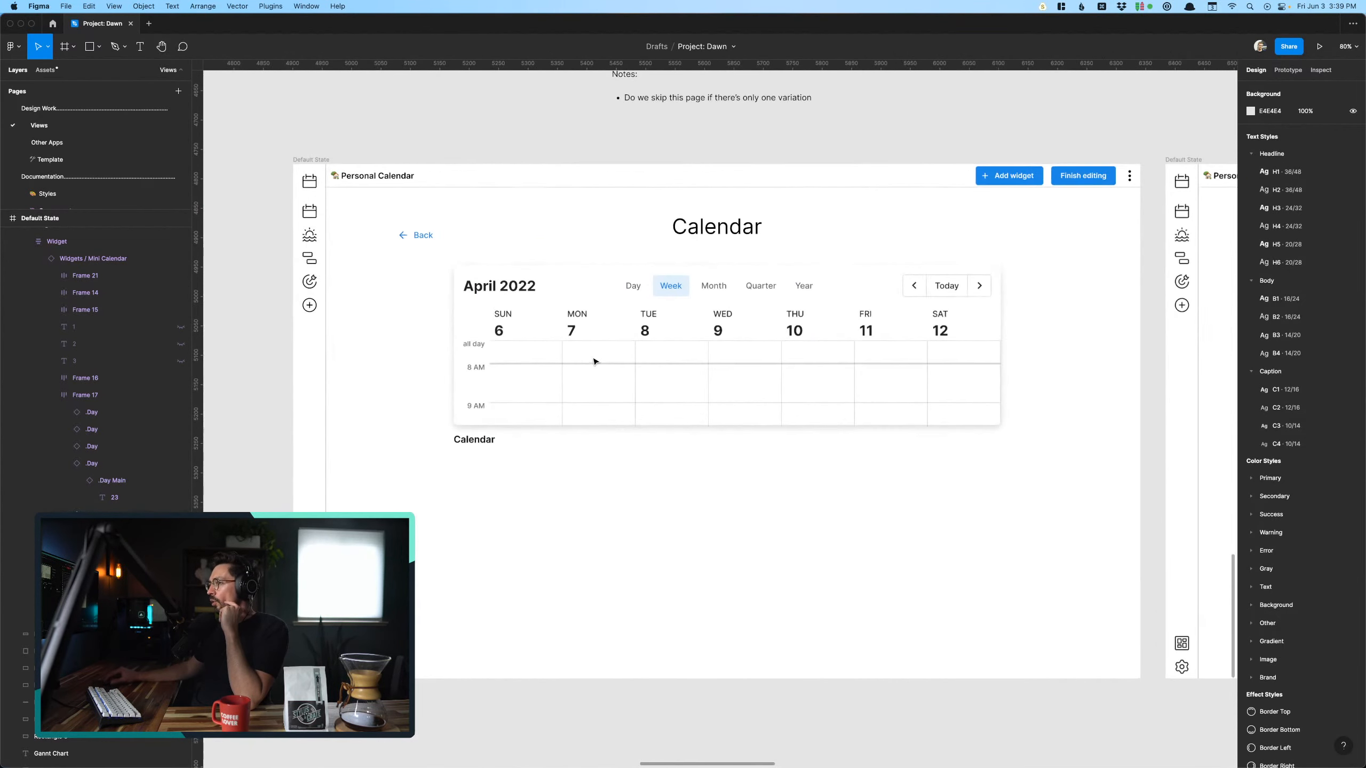
scroll(594, 361, "up", 1)
scroll(594, 362, "right", 1)
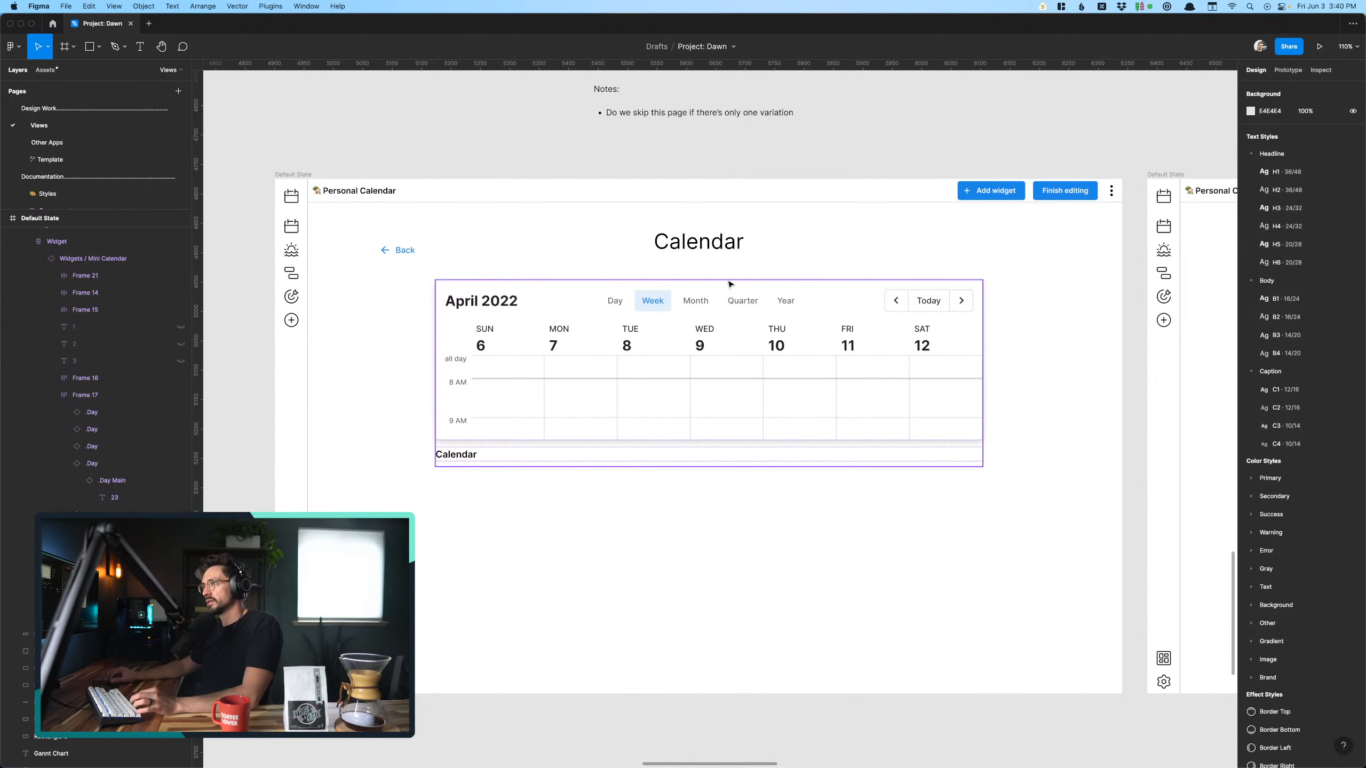
scroll(564, 381, "down", 1)
scroll(564, 380, "down", 2)
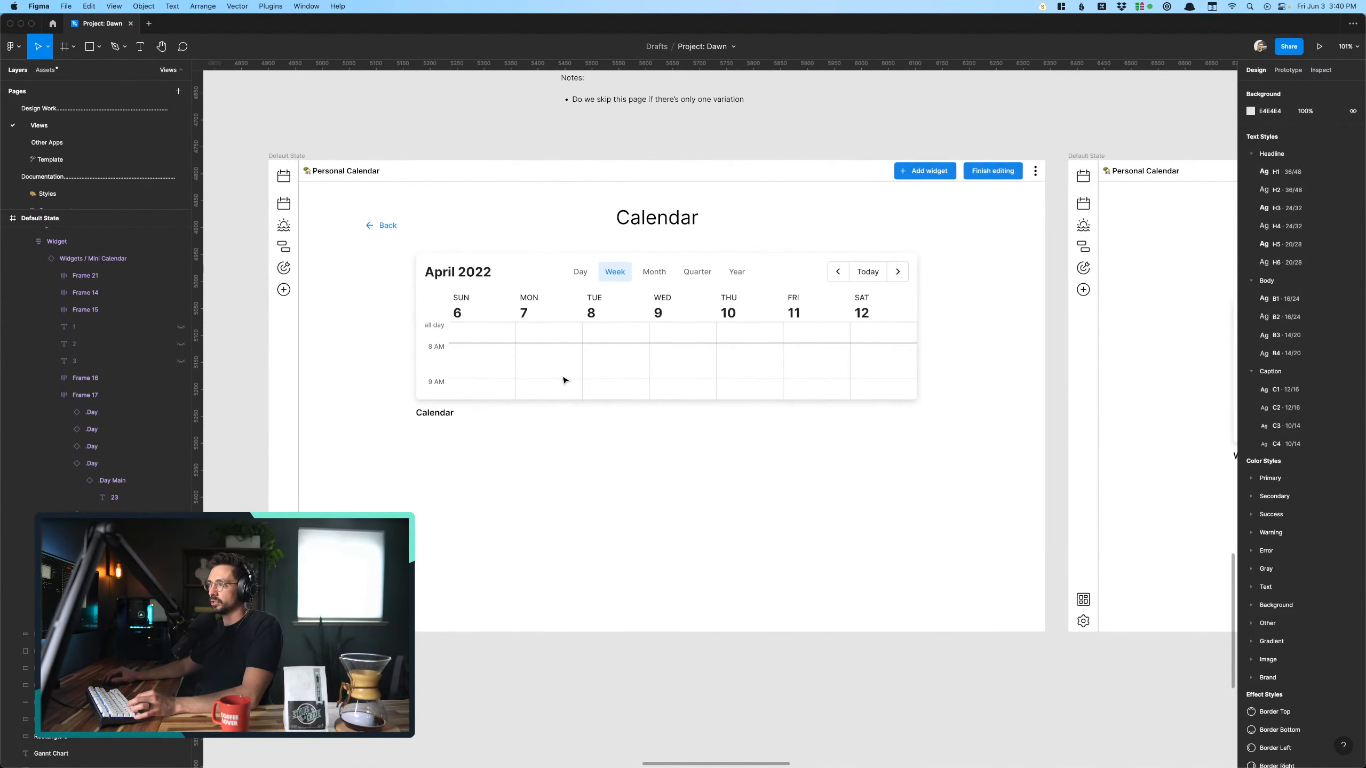
scroll(564, 380, "right", 8)
scroll(564, 381, "left", 10)
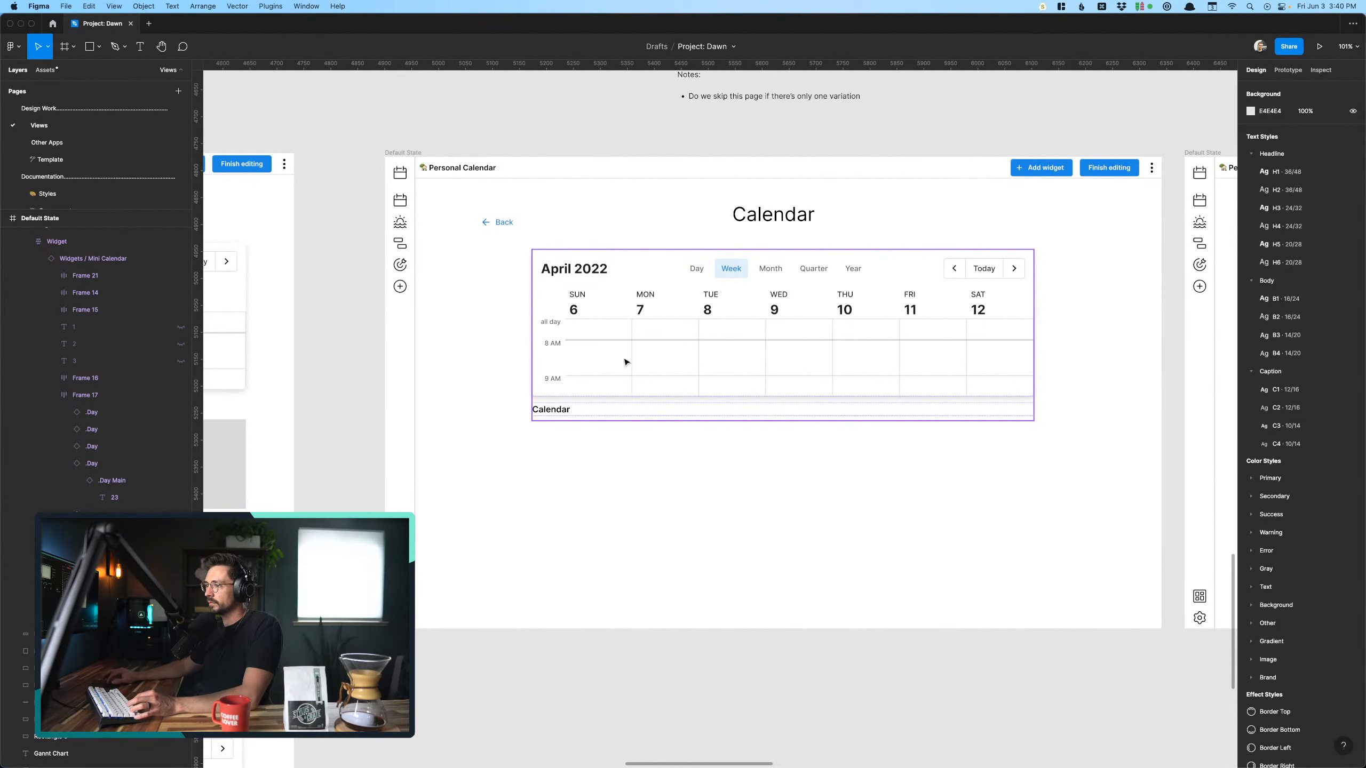
- Remove the "Widget Name" label beneath the calendar widget on the screen following the Calendar screen
left_click(627, 362)
scroll(627, 362, "right", 15)
left_click(566, 407)
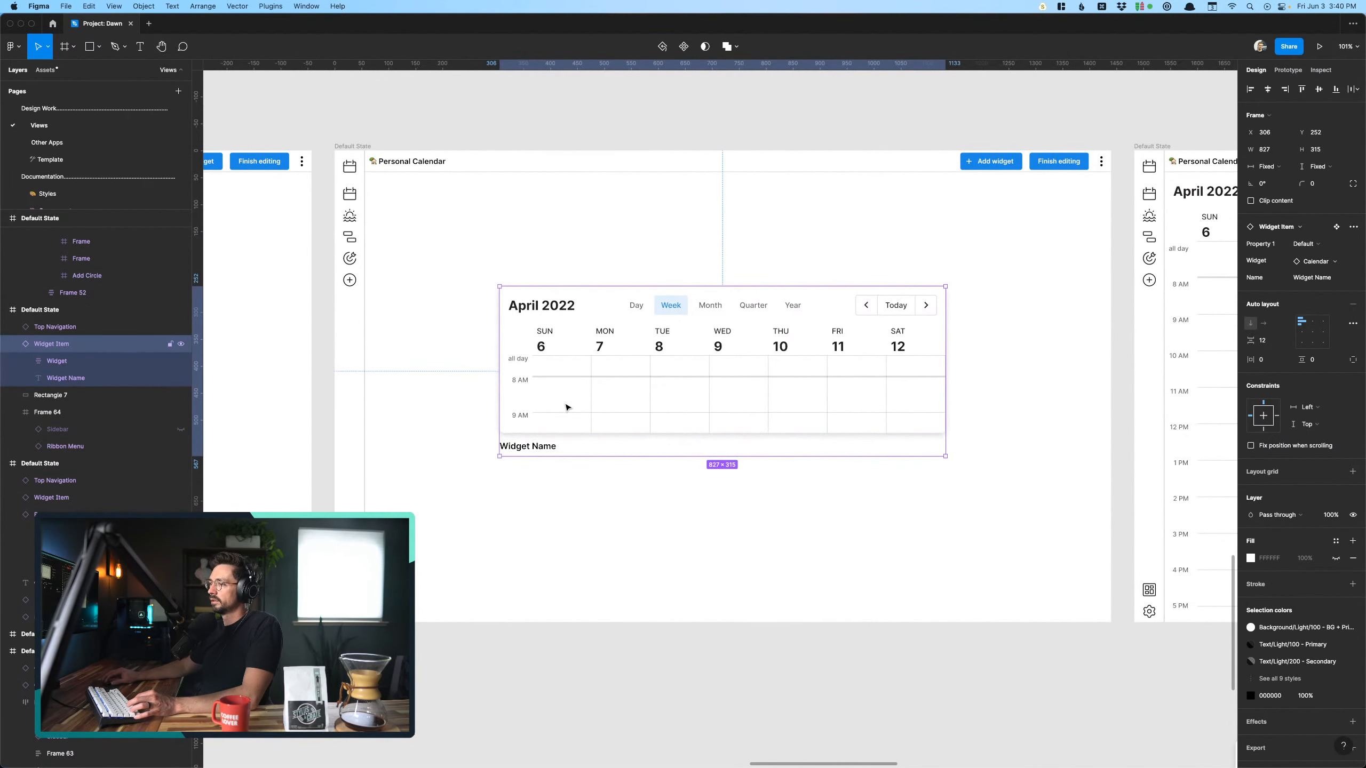
double_click(567, 407)
left_click(526, 454)
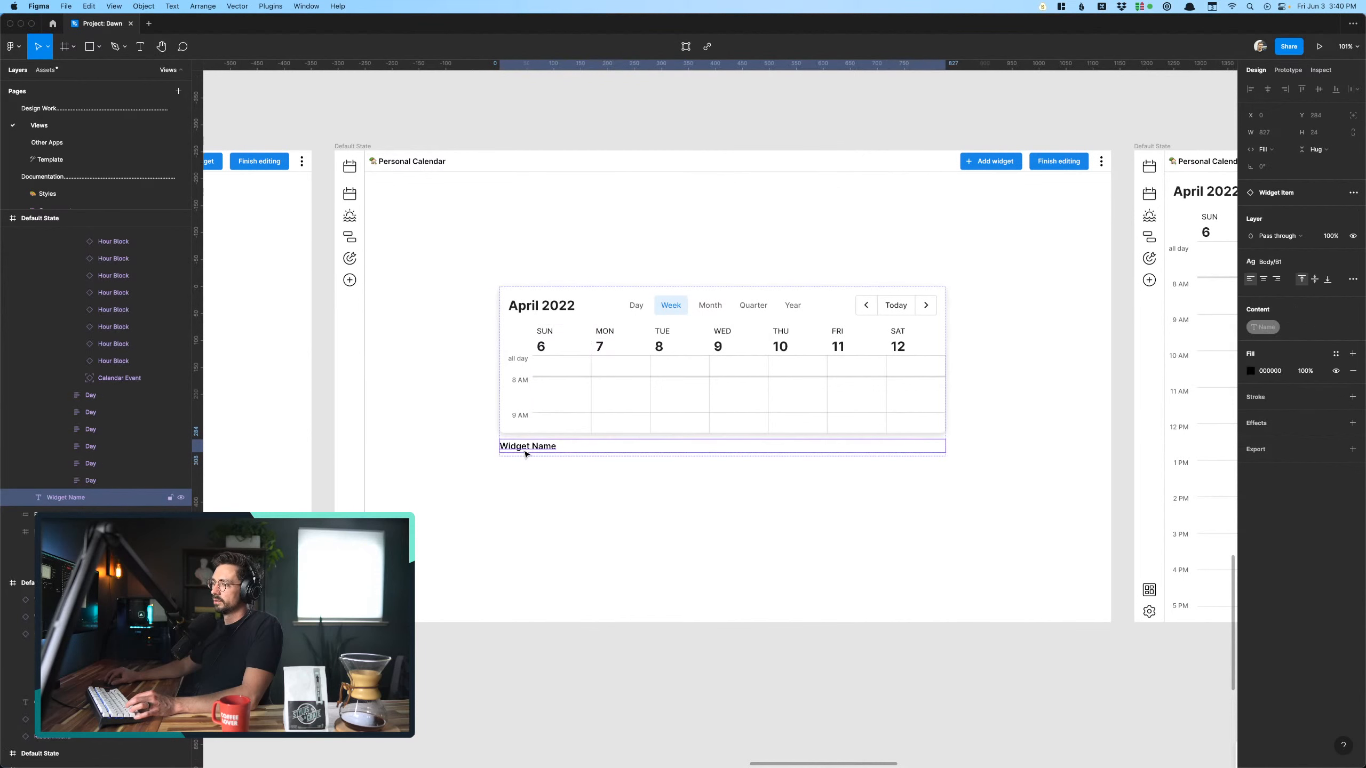
key("BackSpace")
left_click(570, 552)
- Link the calendar widget on the Calendar screen to the following screen, navigating on click with an Instant animation
scroll(569, 552, "down", 5)
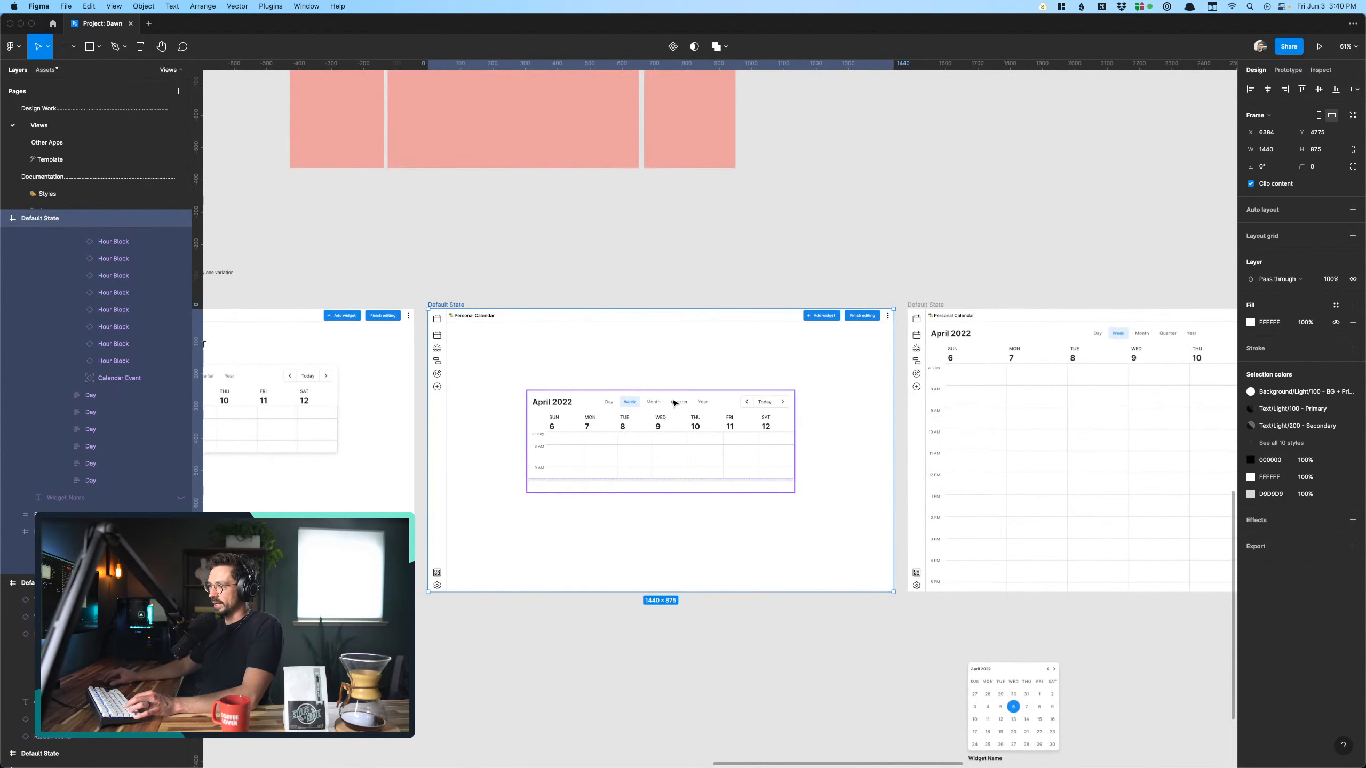
scroll(675, 403, "left", 10)
left_click(581, 379)
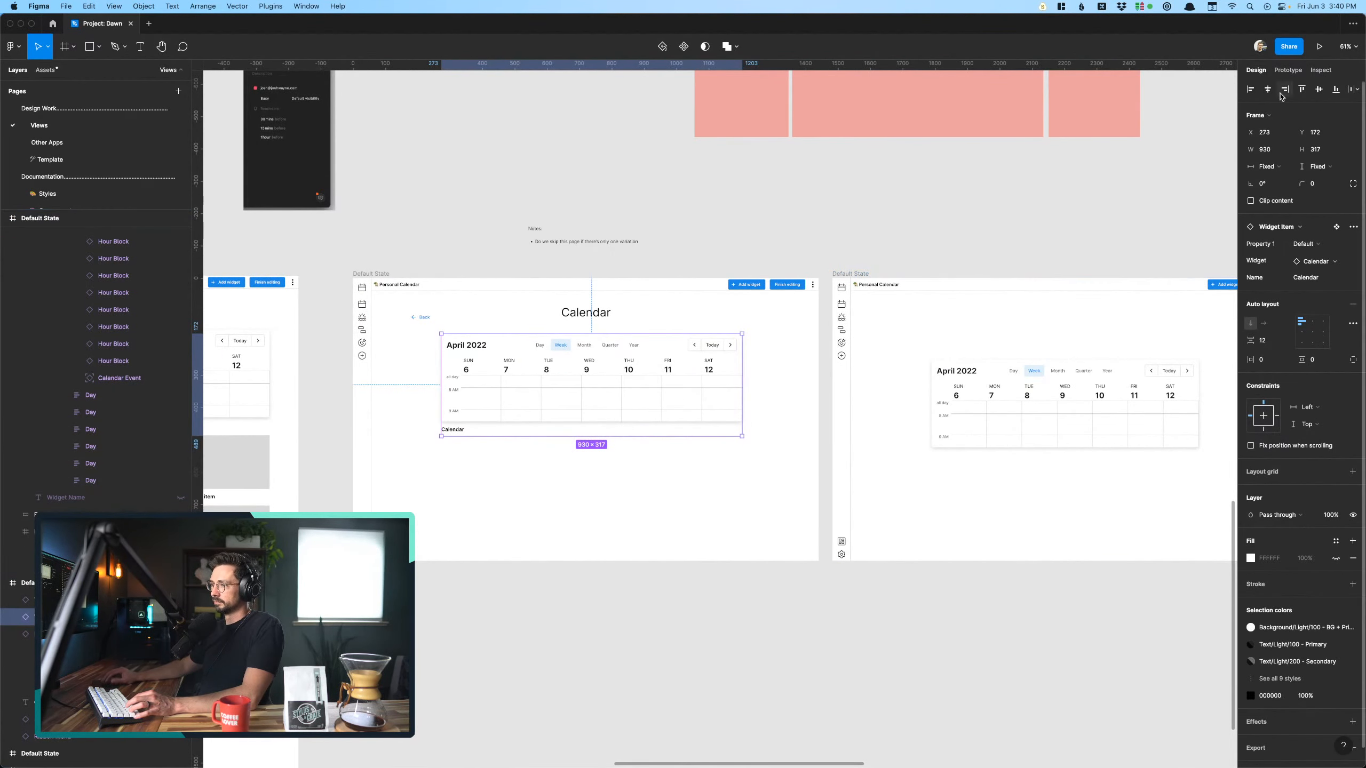
left_click(1289, 70)
left_click_drag(742, 385, 836, 388)
scroll(782, 445, "right", 12)
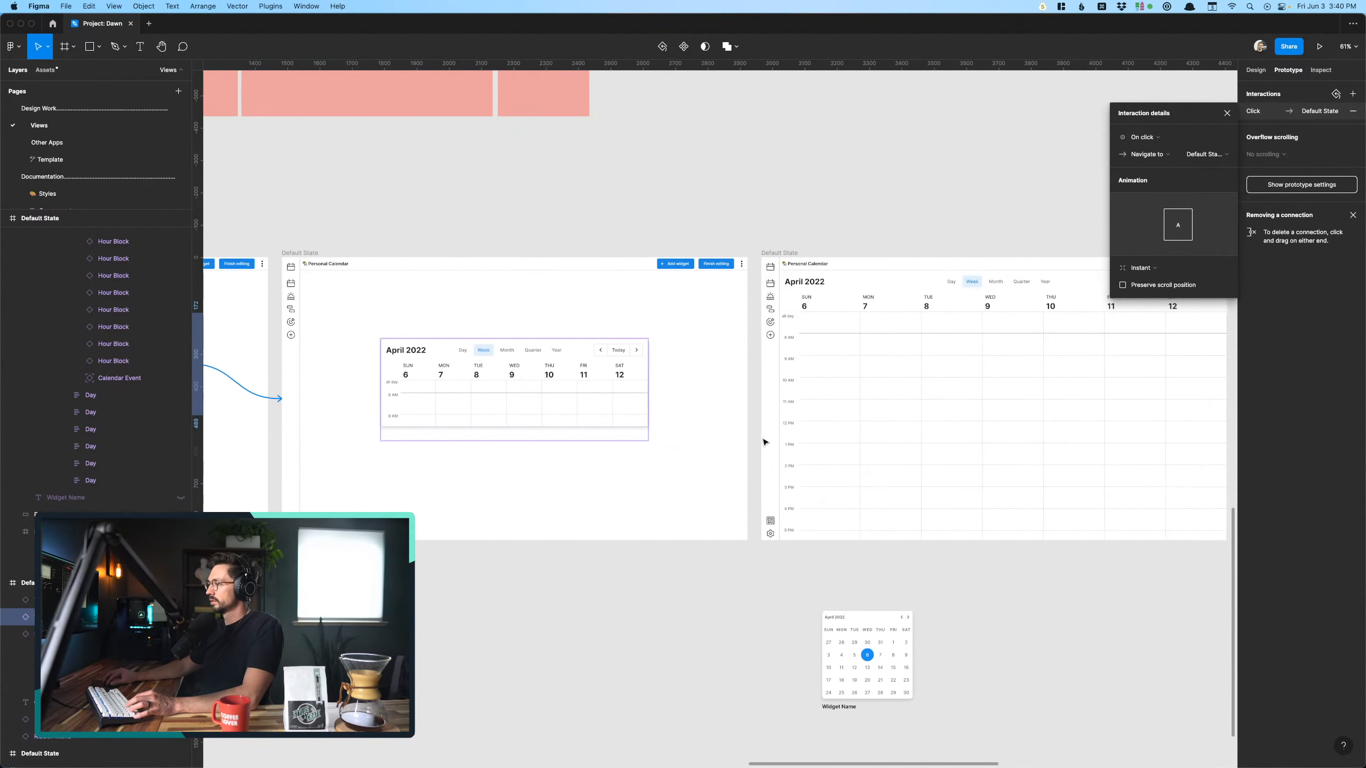
- Set the opacity of the calendar widget on the screen following the Calendar screen to 50%
left_click(503, 393)
scroll(592, 386, "right", 2)
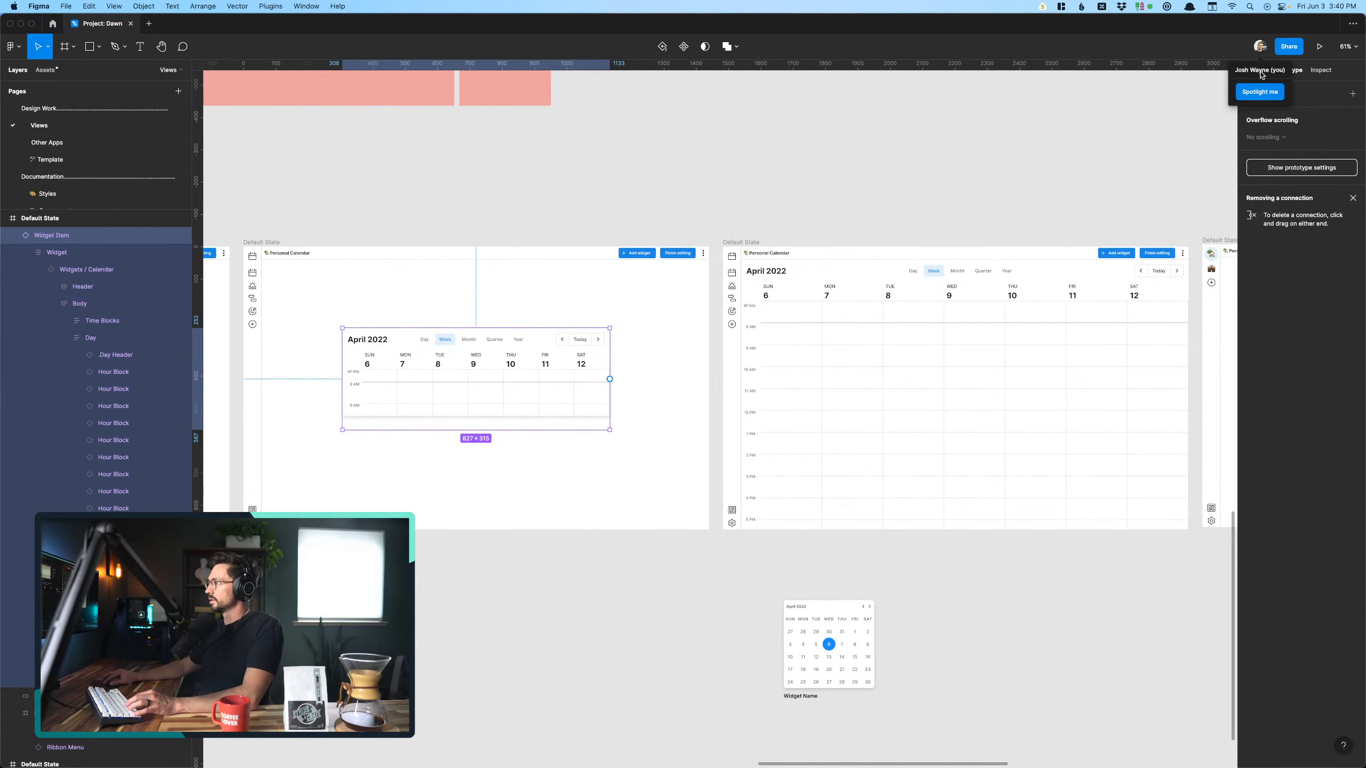
left_click(1259, 72)
key("5")
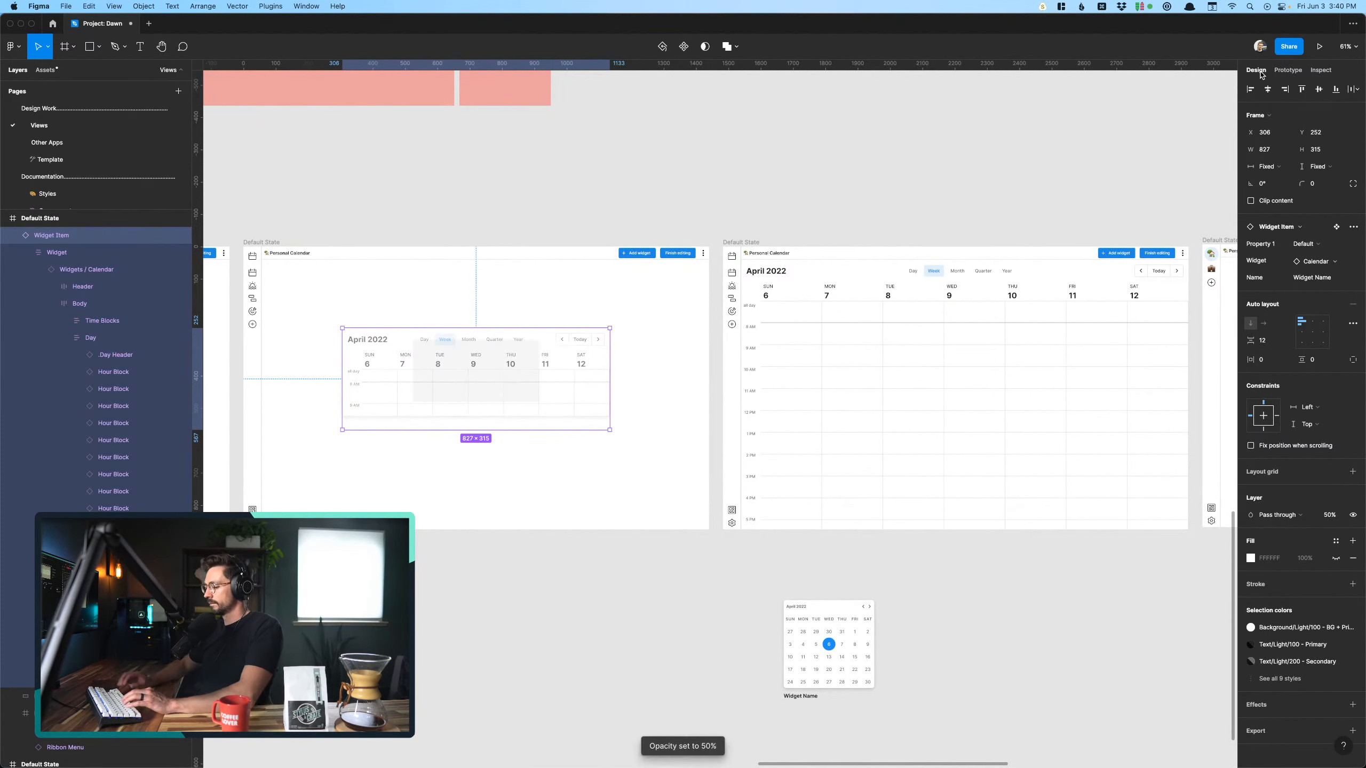
- Move the faded calendar widget to about X 118, Y 108 on its screen and delete the gray rectangle behind it
left_click(509, 475)
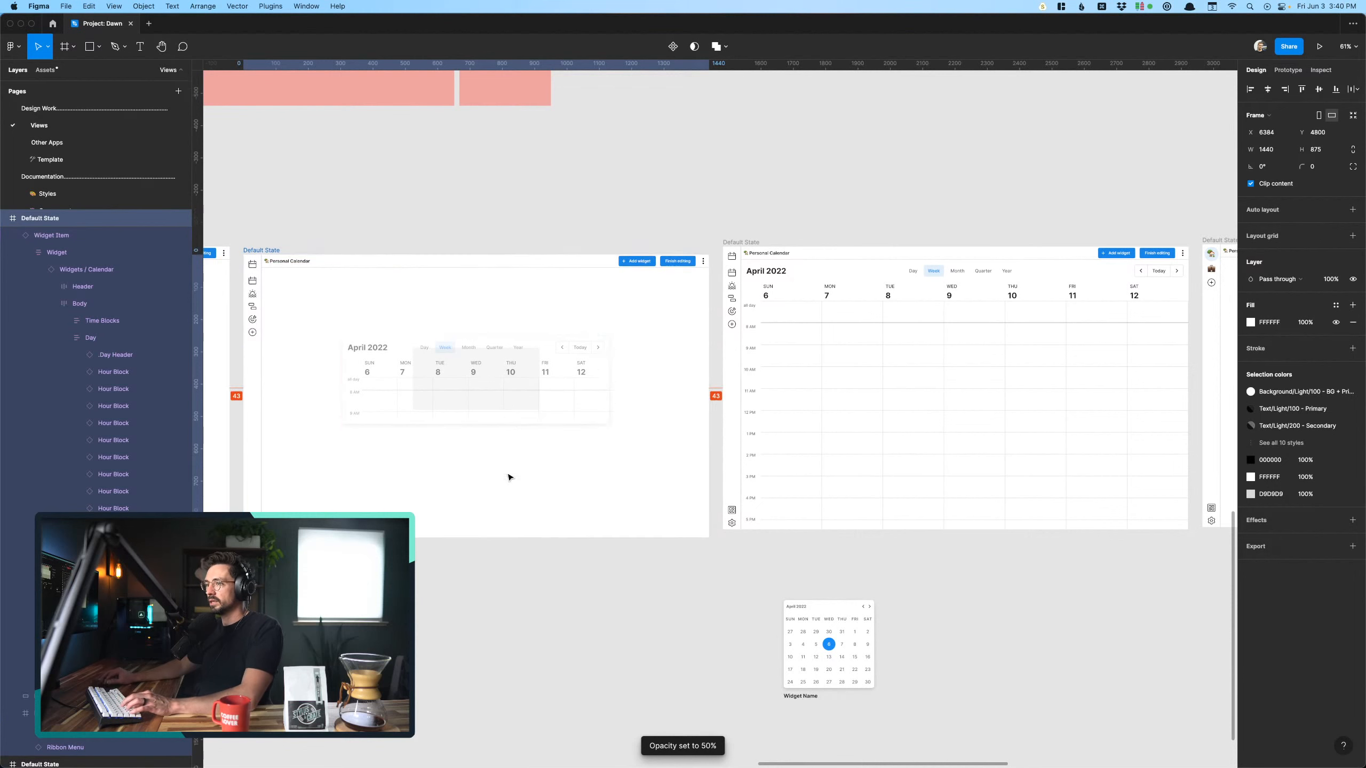
left_click_drag(500, 380, 408, 311)
left_click(490, 377)
key("Delete")
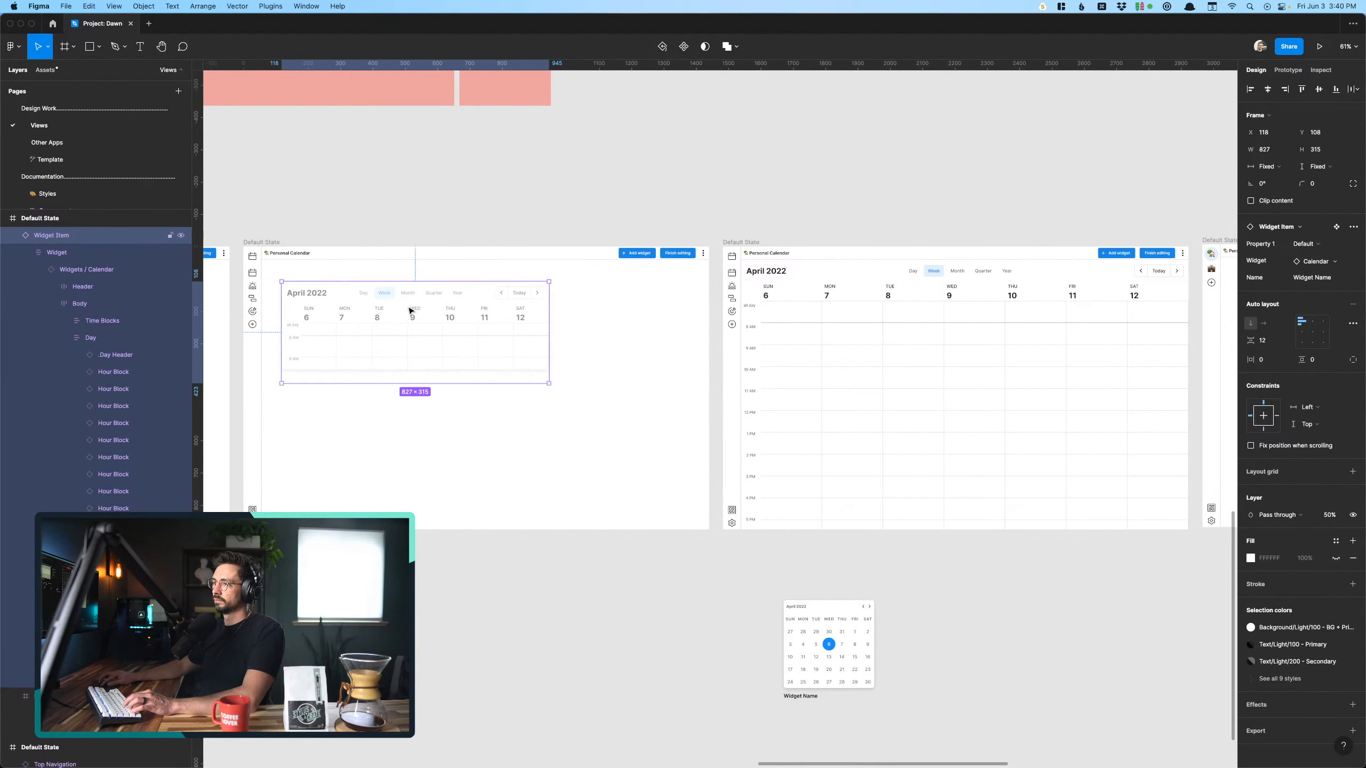
left_click(415, 214)
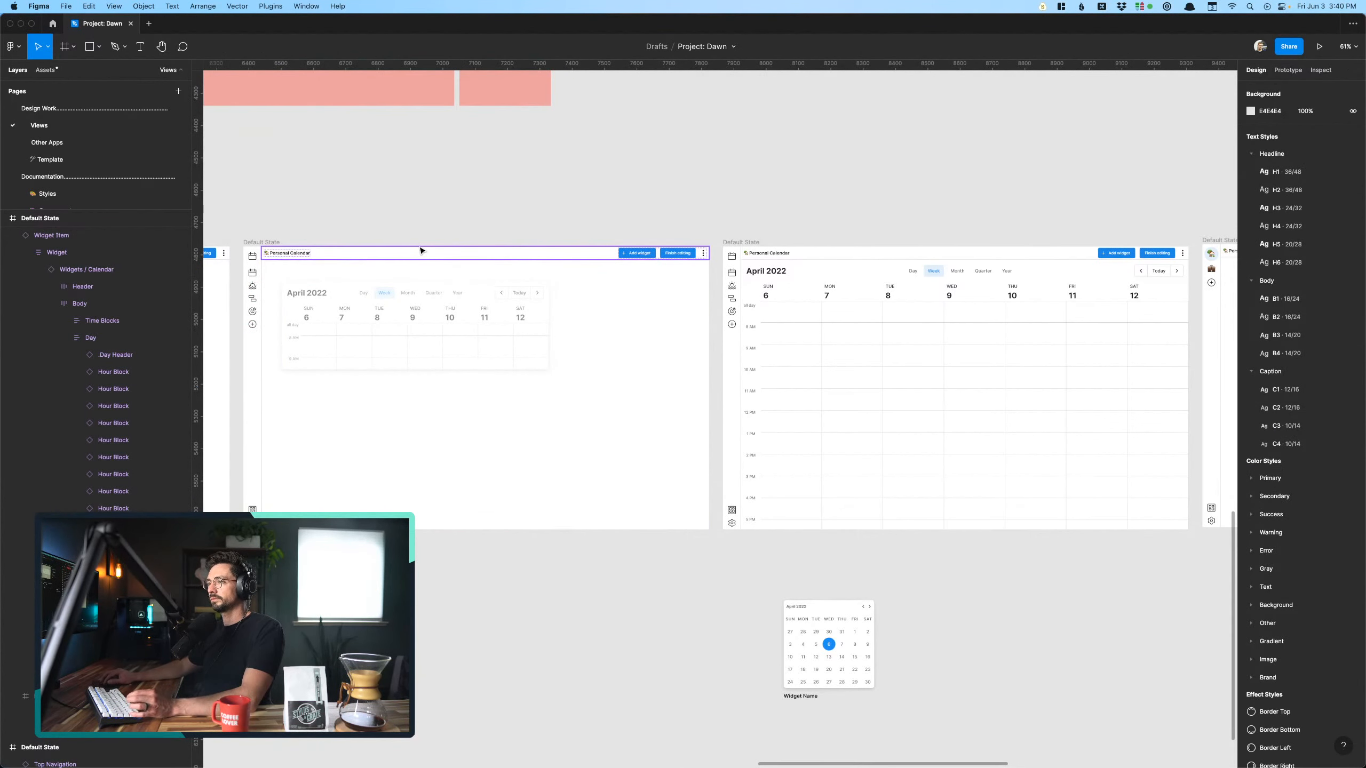
- Link the faded calendar widget to the following full-size calendar screen, navigating on click with an Instant animation
scroll(662, 400, "right", 5)
left_click(731, 369)
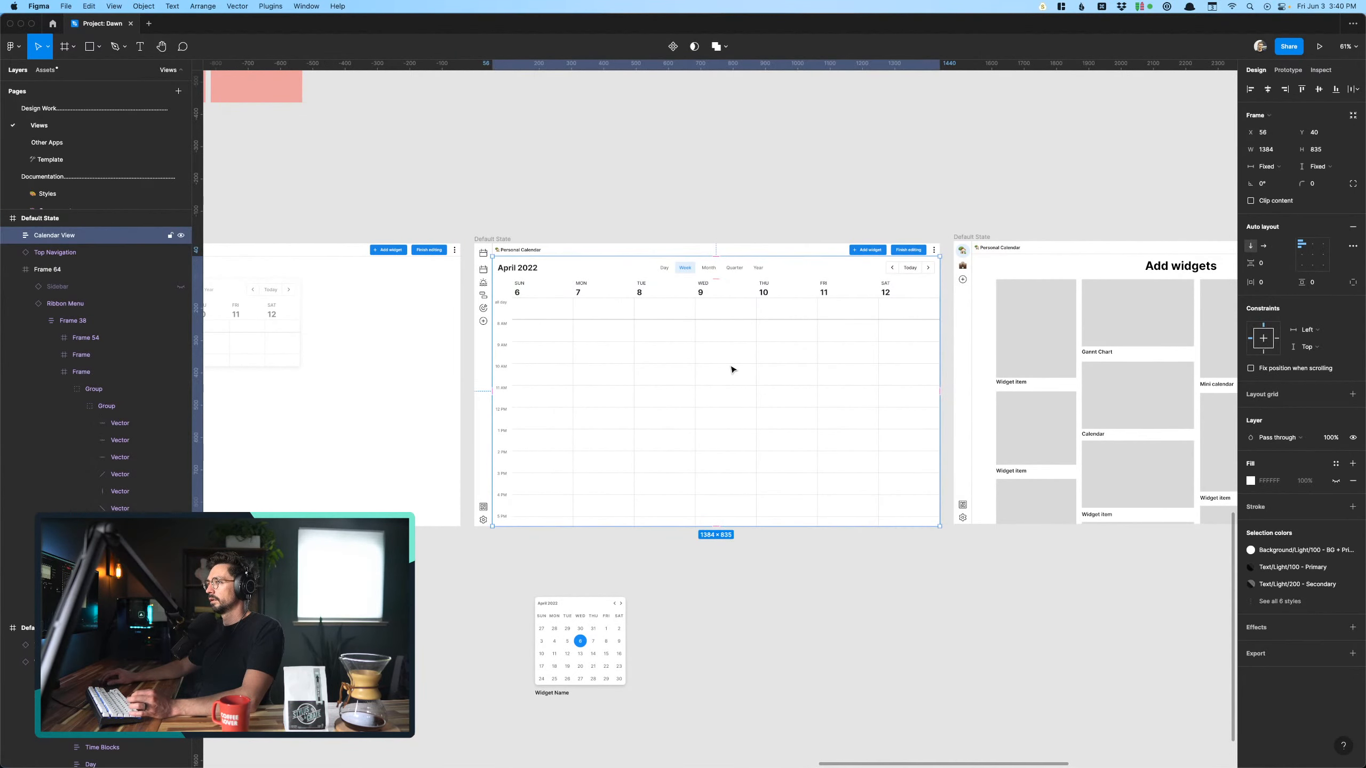
scroll(566, 308, "left", 7)
left_click(566, 308)
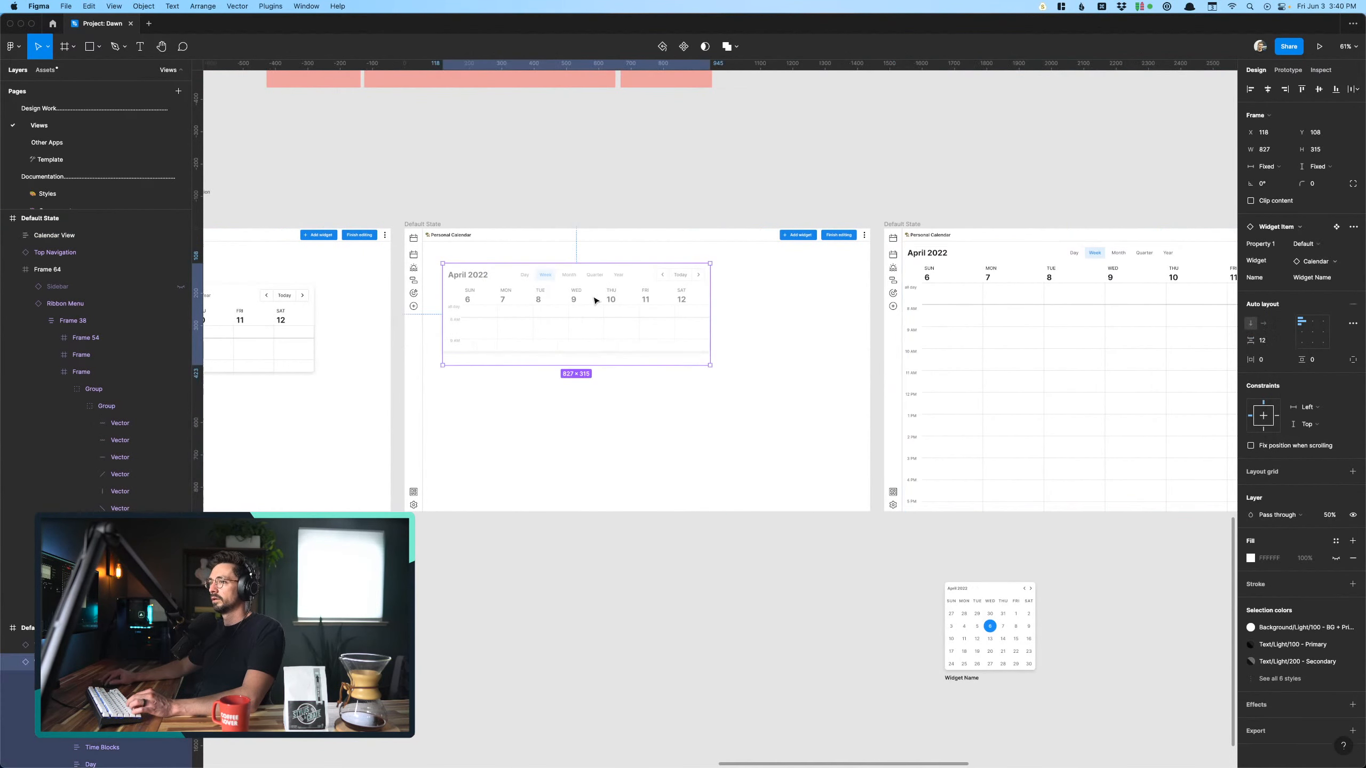
left_click(1288, 70)
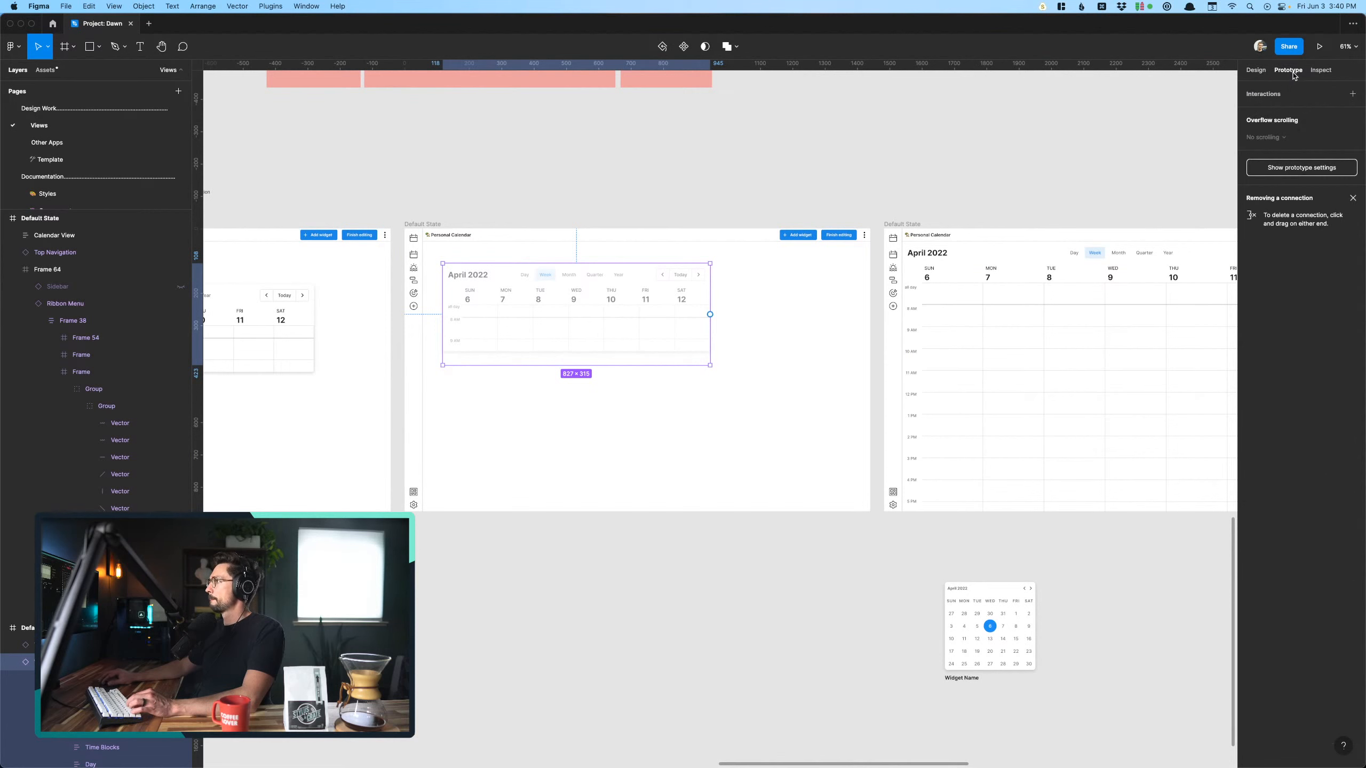
left_click_drag(711, 314, 986, 346)
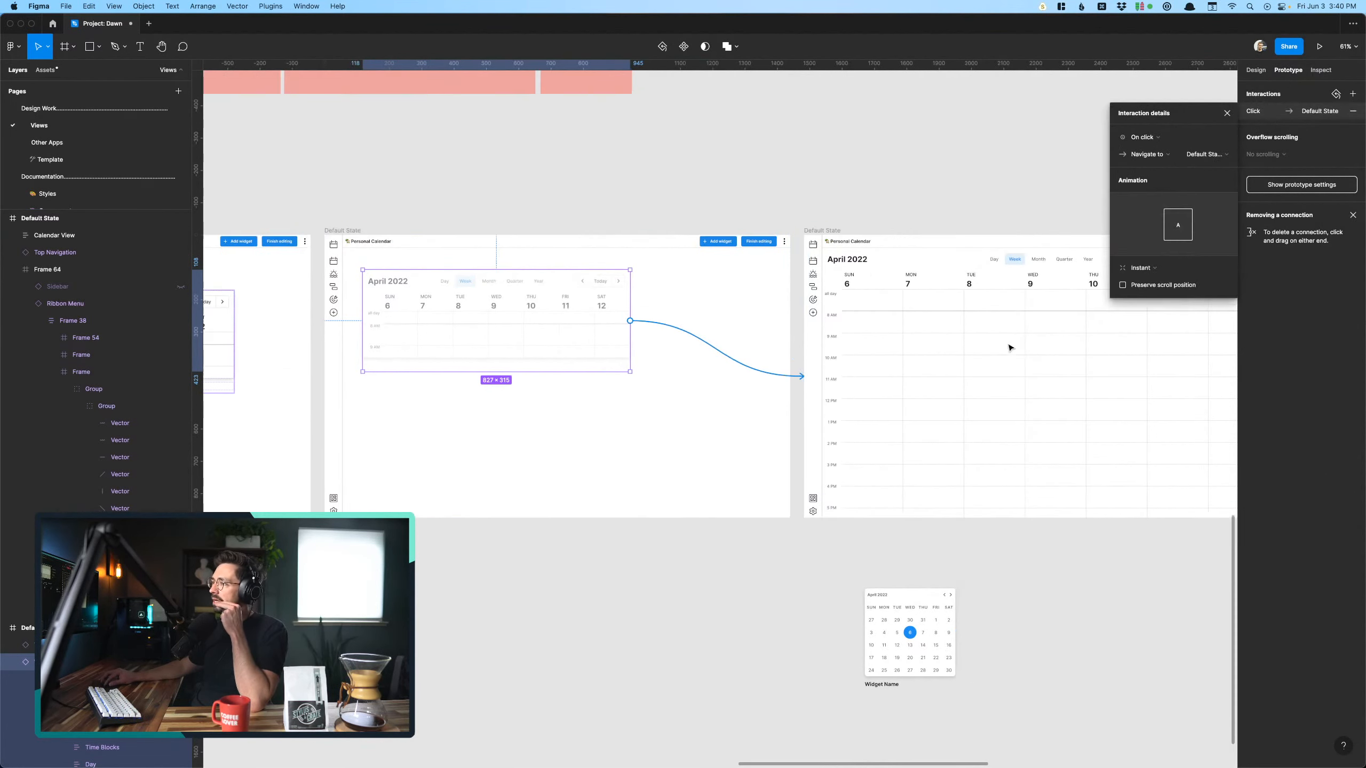
- Play the Flow 2 prototype from its starting frame with the Untitled view
scroll(1010, 345, "right", 10)
left_click(741, 336)
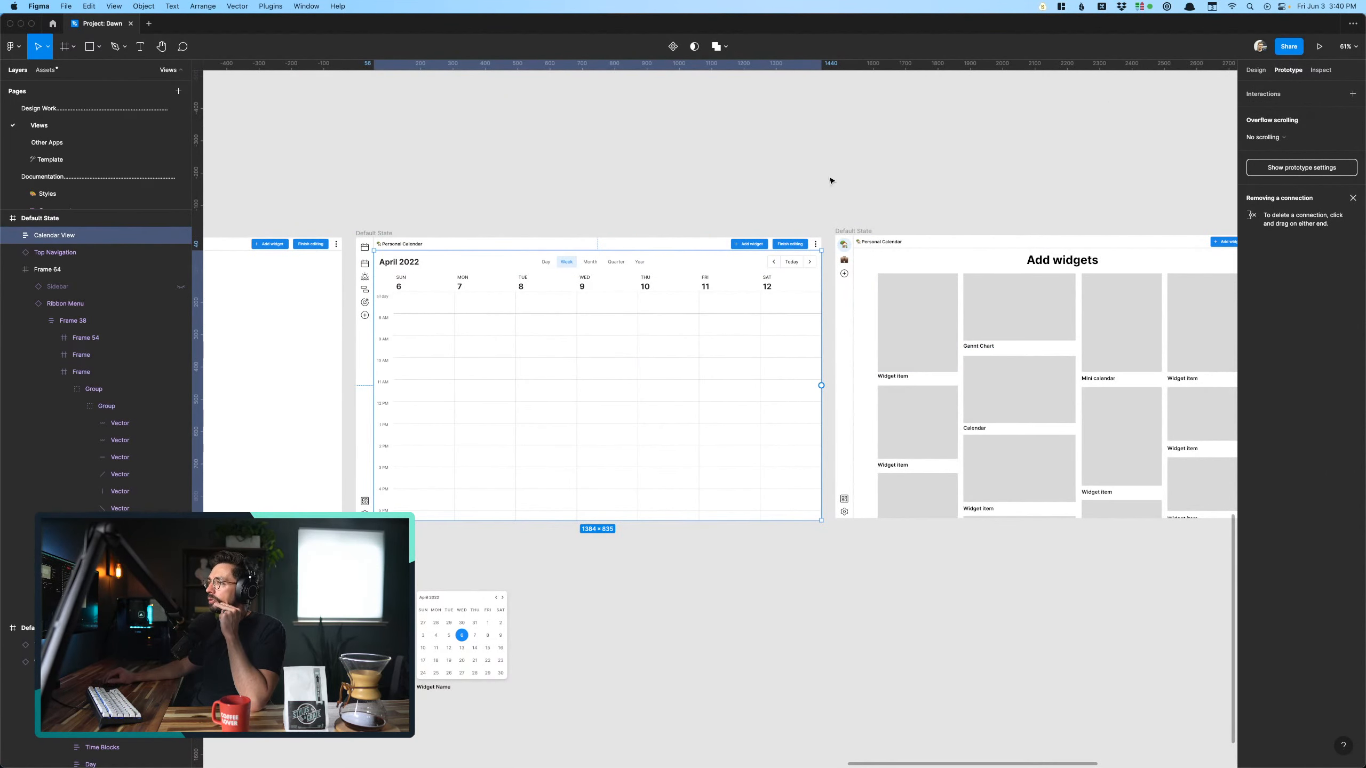
scroll(830, 180, "down", 5)
scroll(746, 201, "left", 10)
scroll(746, 200, "left", 15)
left_click(665, 210)
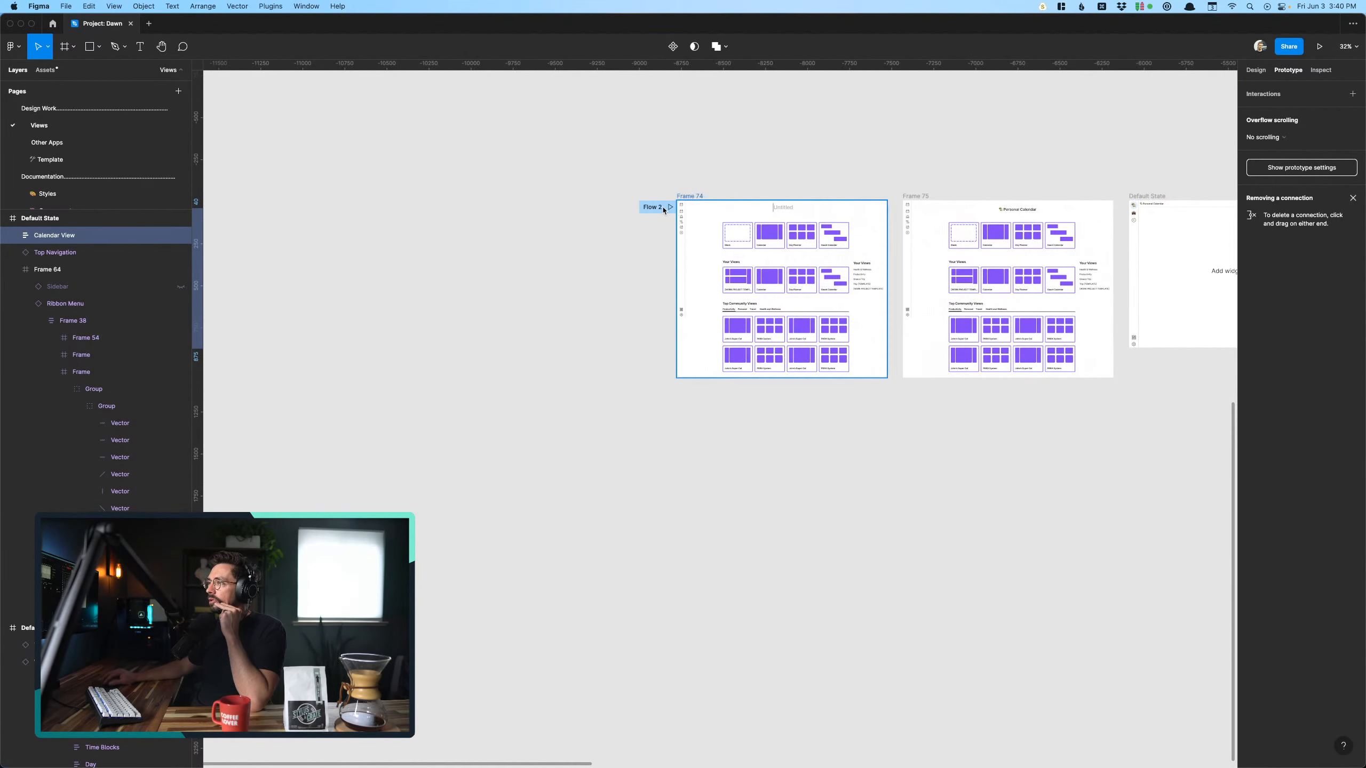
left_click(671, 208)
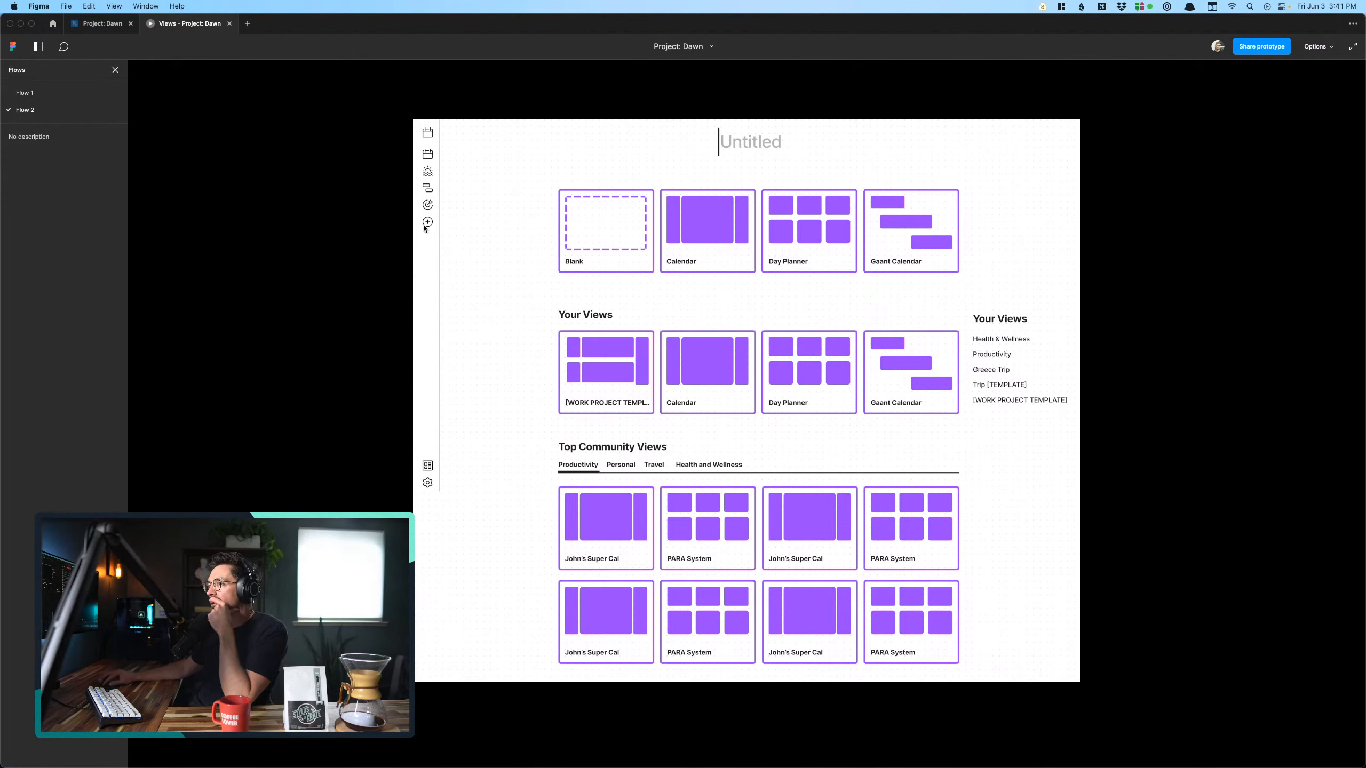
- Walk through the prototype by naming the view, choosing the Blank template and adding a widget
left_click(768, 148)
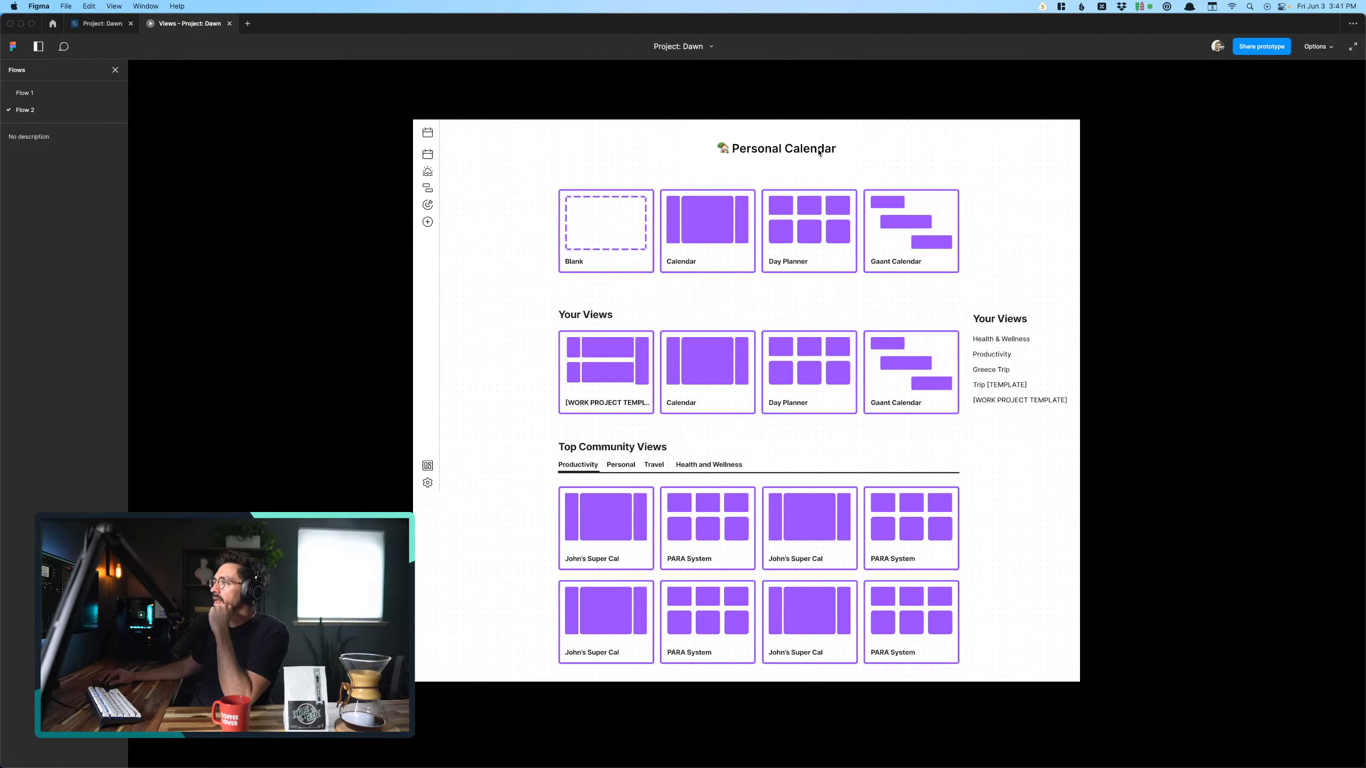
left_click(638, 231)
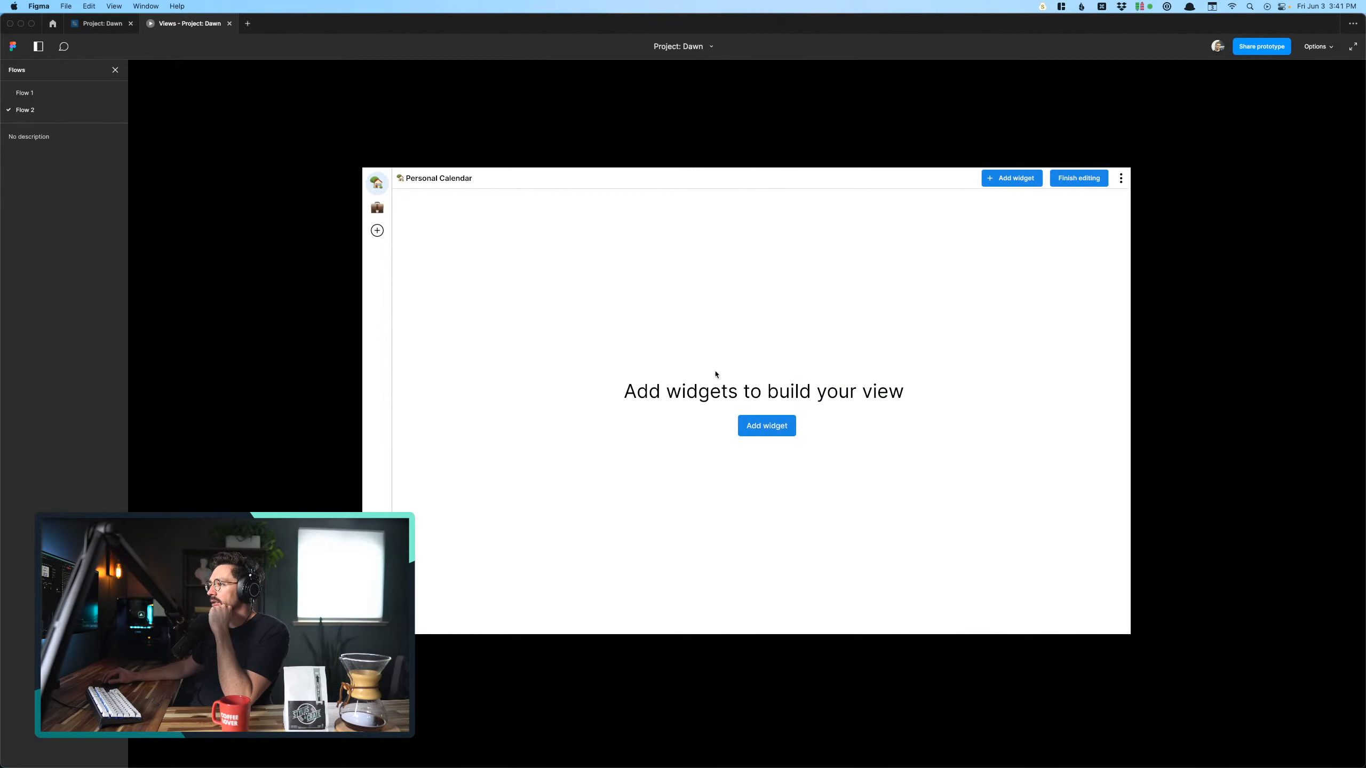
left_click(776, 432)
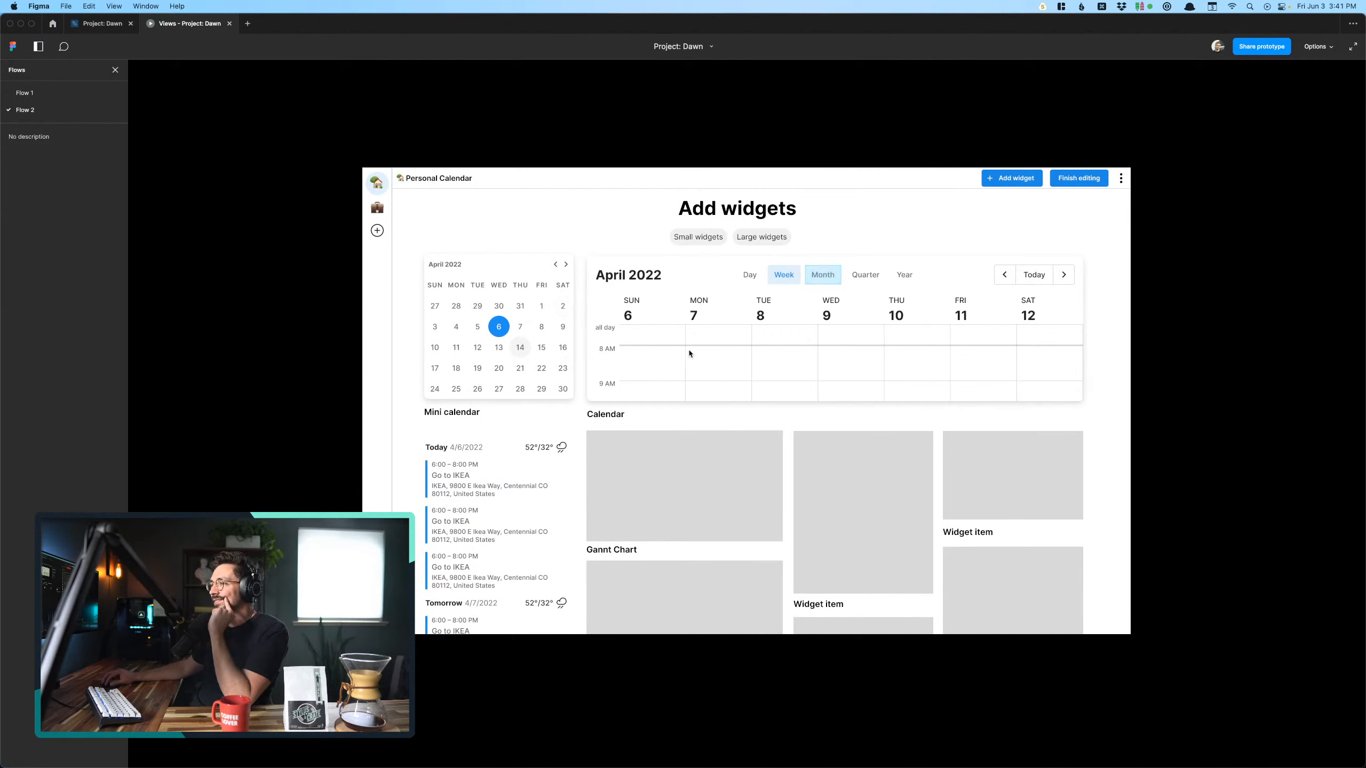
- Link the Calendar widget on the Add widgets screen to the Calendar screen, navigating on click with an Instant animation
left_click(89, 25)
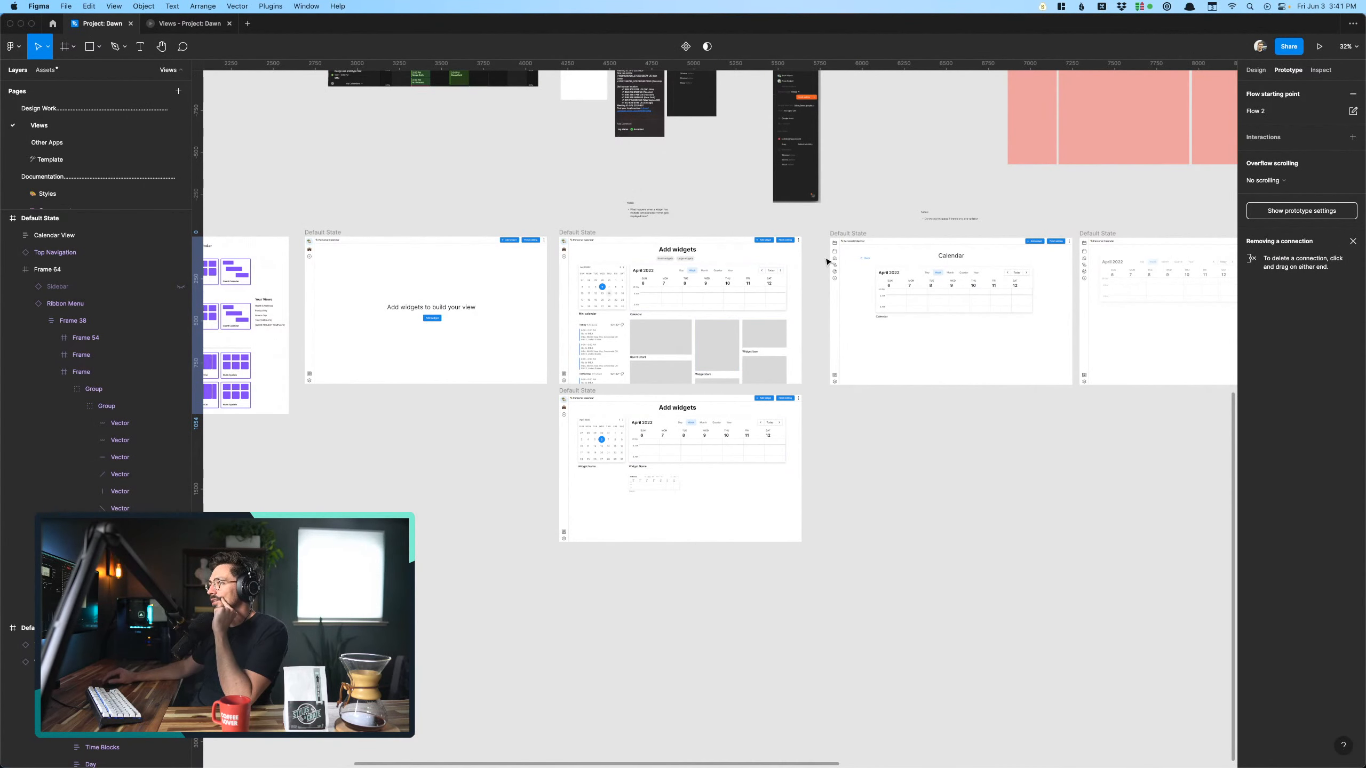
scroll(694, 334, "up", 3)
left_click(755, 314)
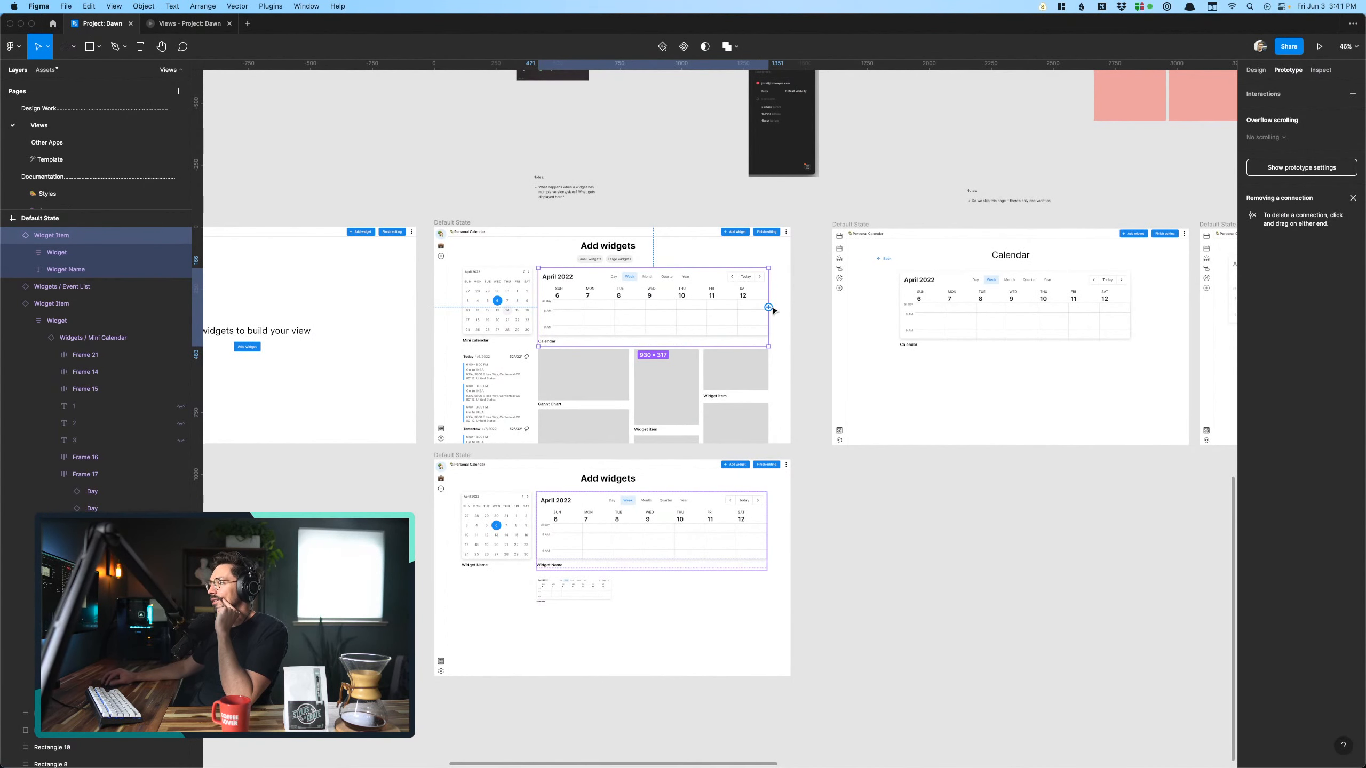
left_click_drag(770, 309, 865, 320)
scroll(867, 319, "right", 10)
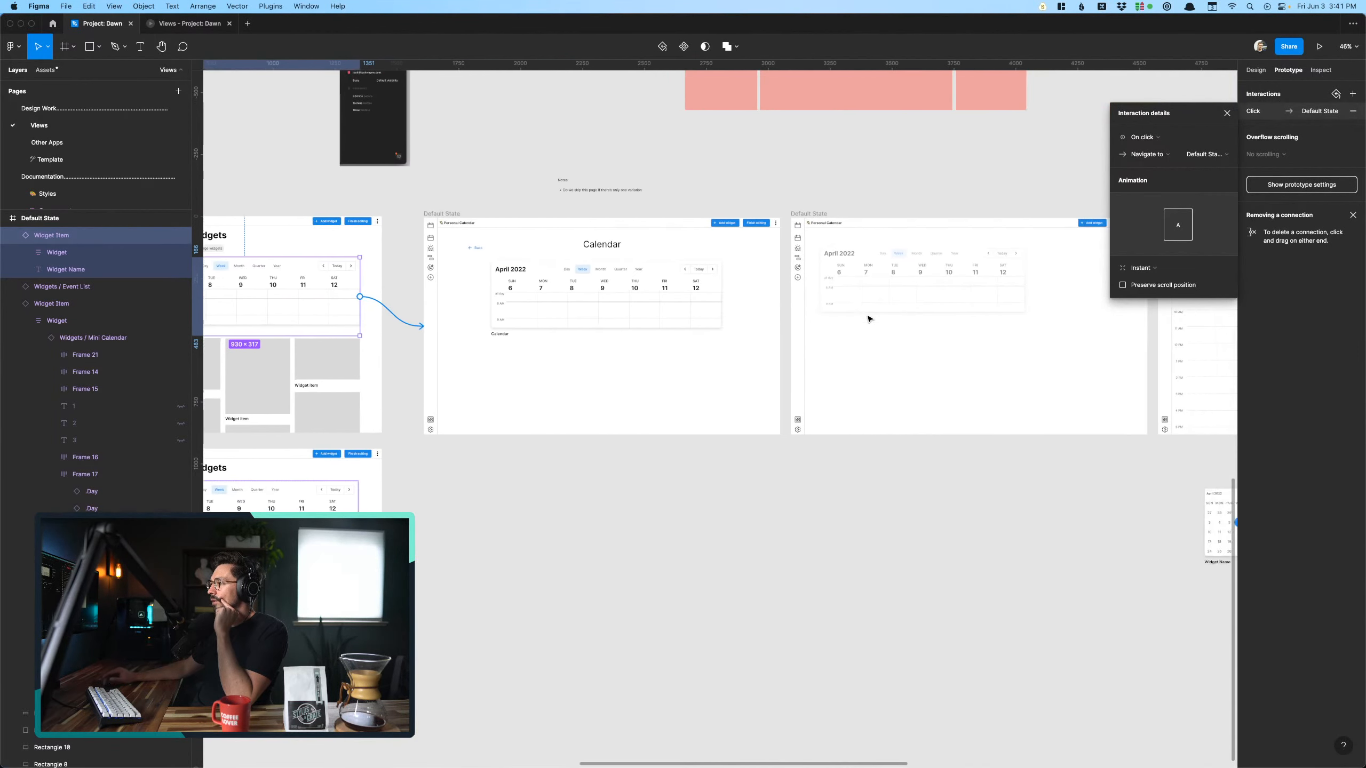
- Link the Back button on the Calendar screen to the Add widgets screen, navigating on click with an Instant animation
scroll(870, 319, "left", 1)
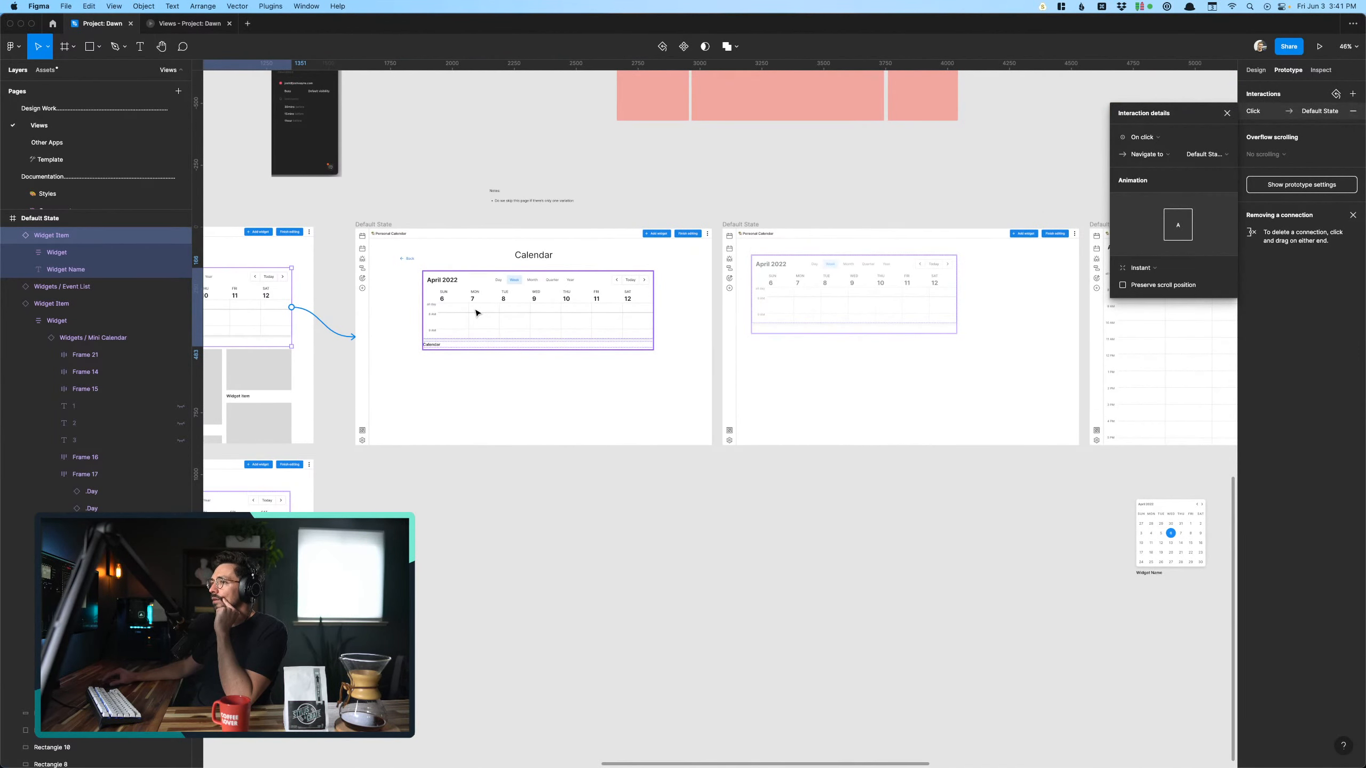
left_click(476, 313)
scroll(484, 302, "left", 8)
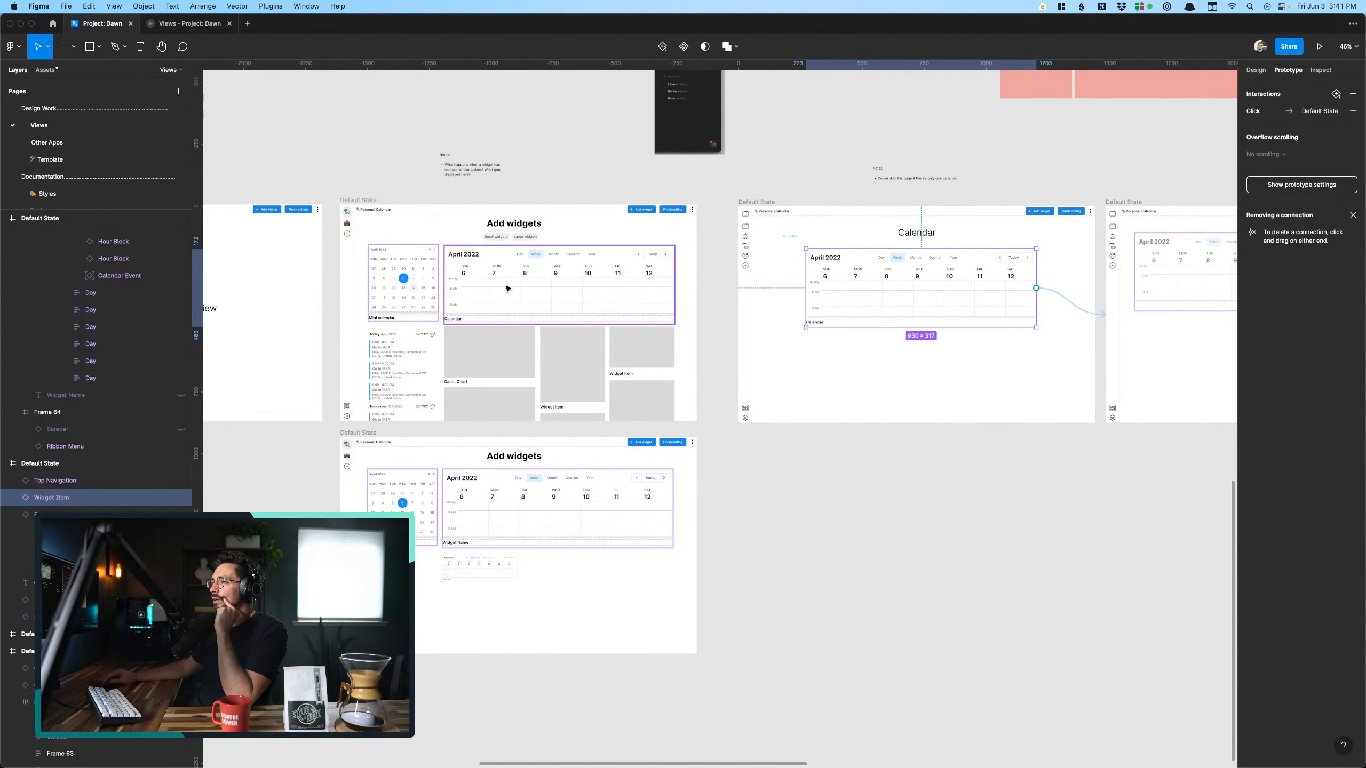
scroll(507, 287, "right", 5)
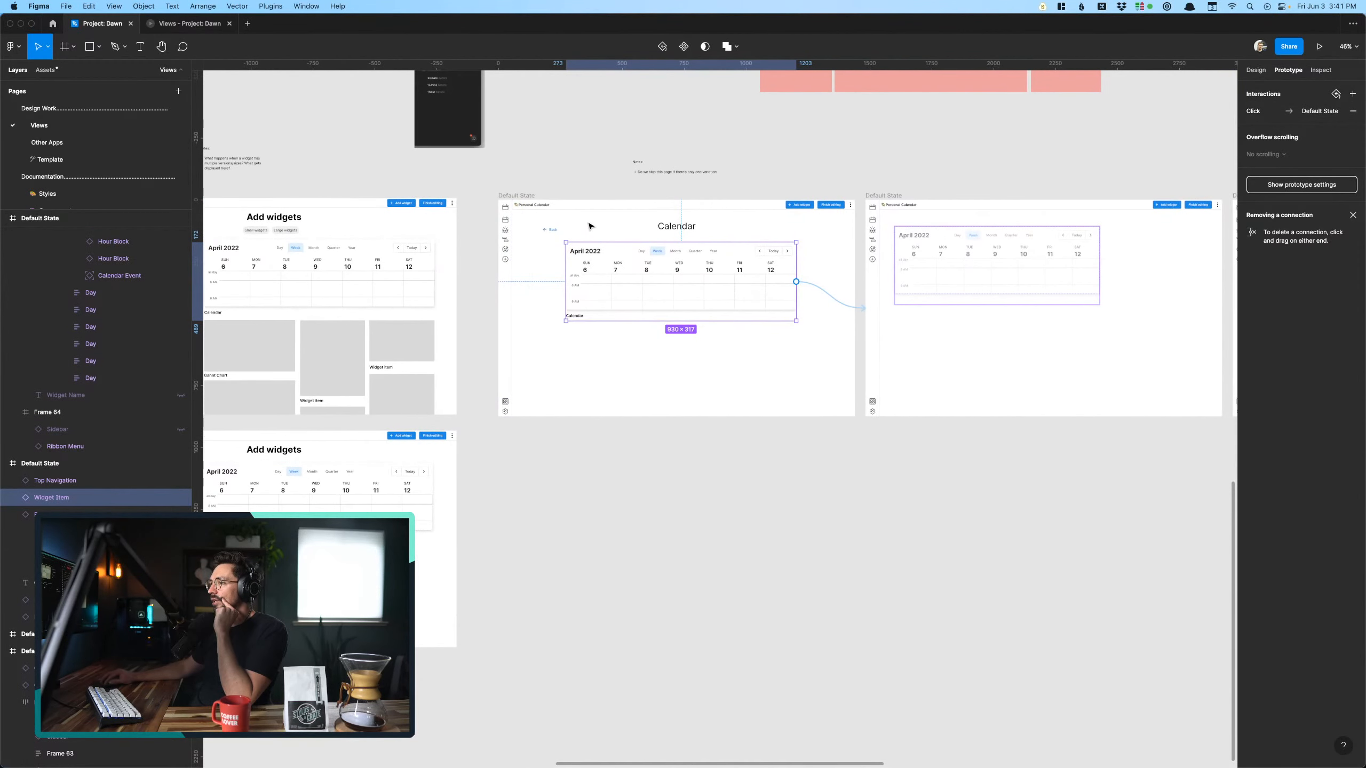
left_click(550, 231)
left_click_drag(561, 230, 390, 296)
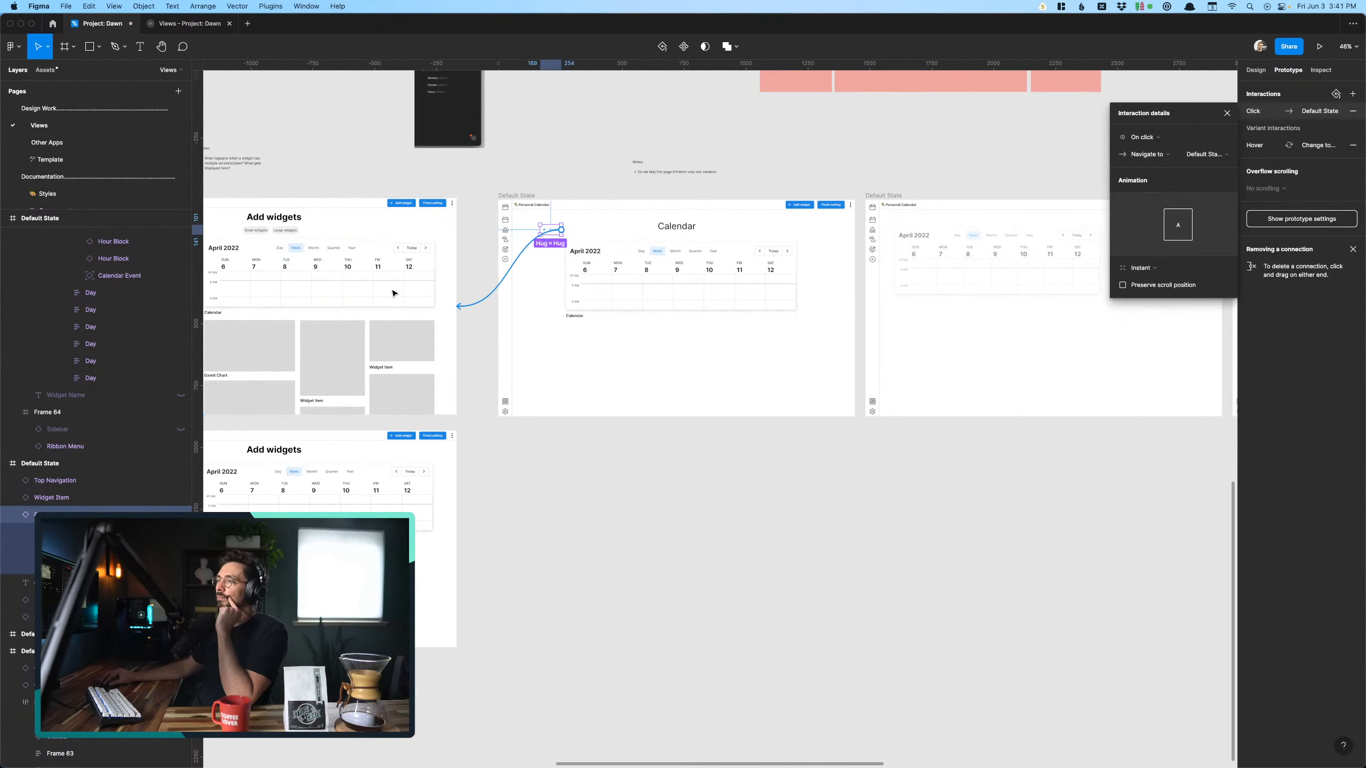
- Play the prototype from Add widgets through the Calendar widget to the full-size calendar, scaling the preview to fit the screen
left_click(196, 27)
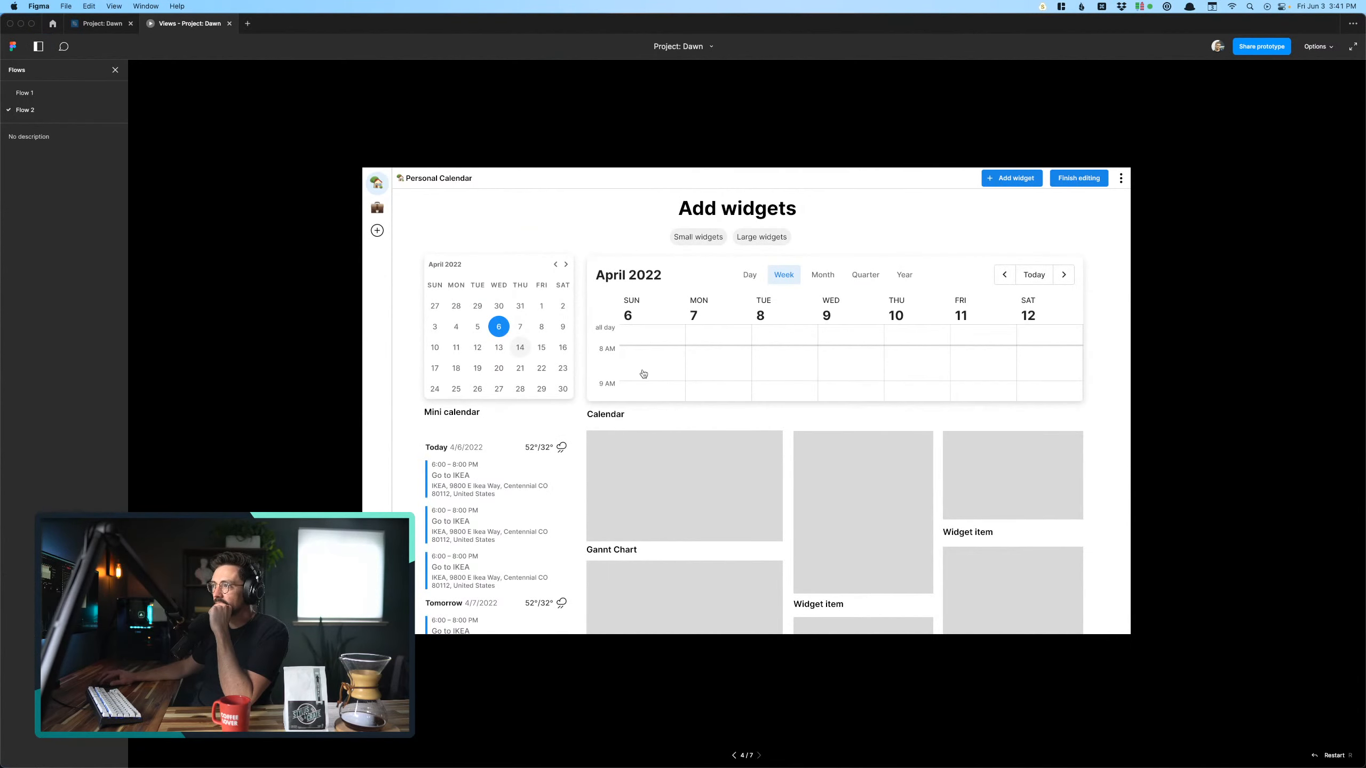
left_click(715, 356)
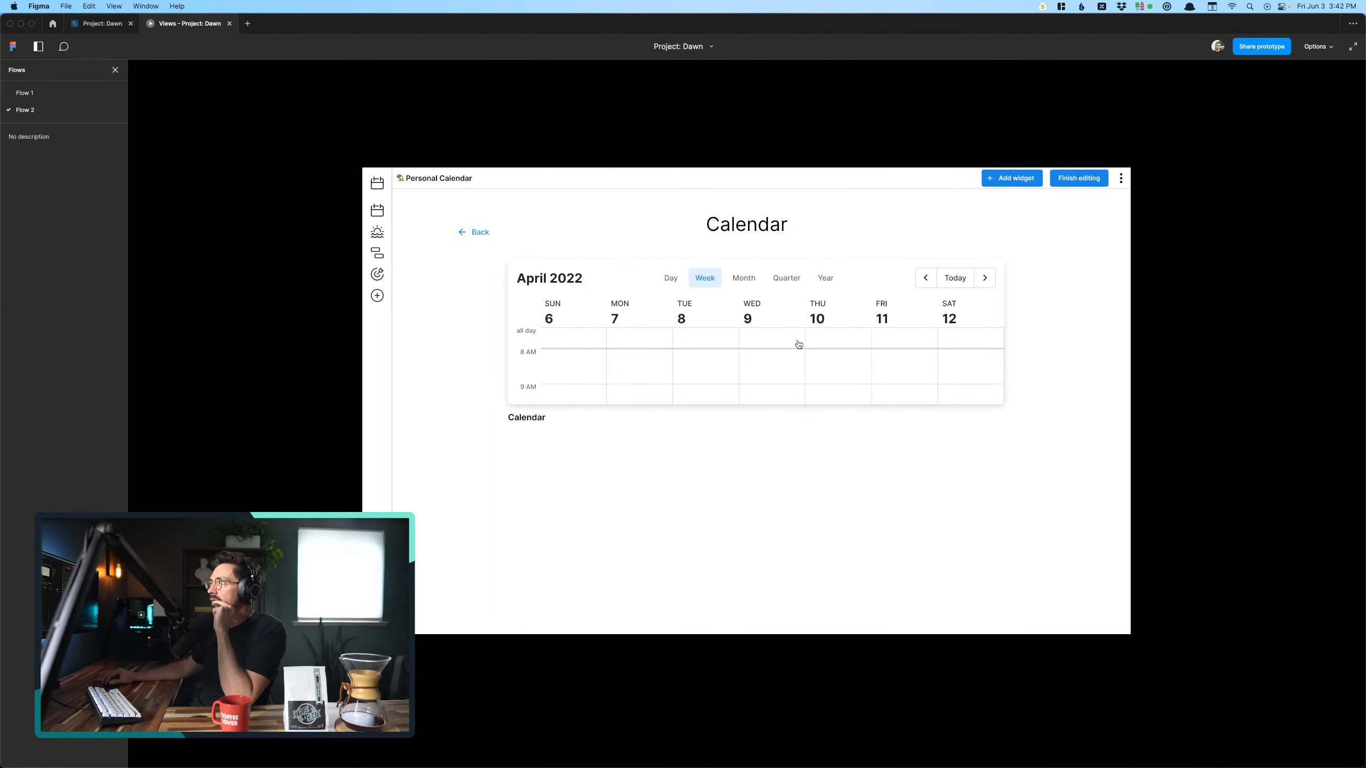
left_click(1318, 47)
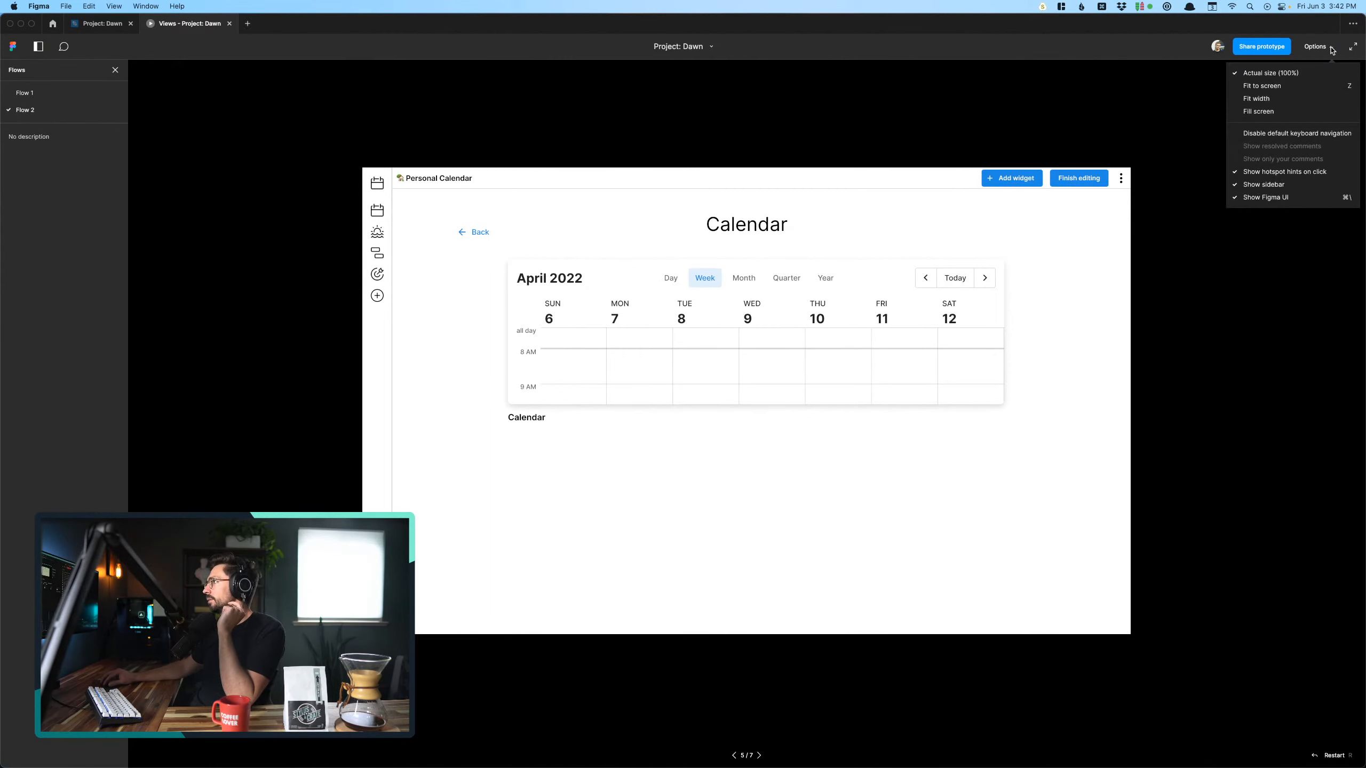
left_click(1297, 100)
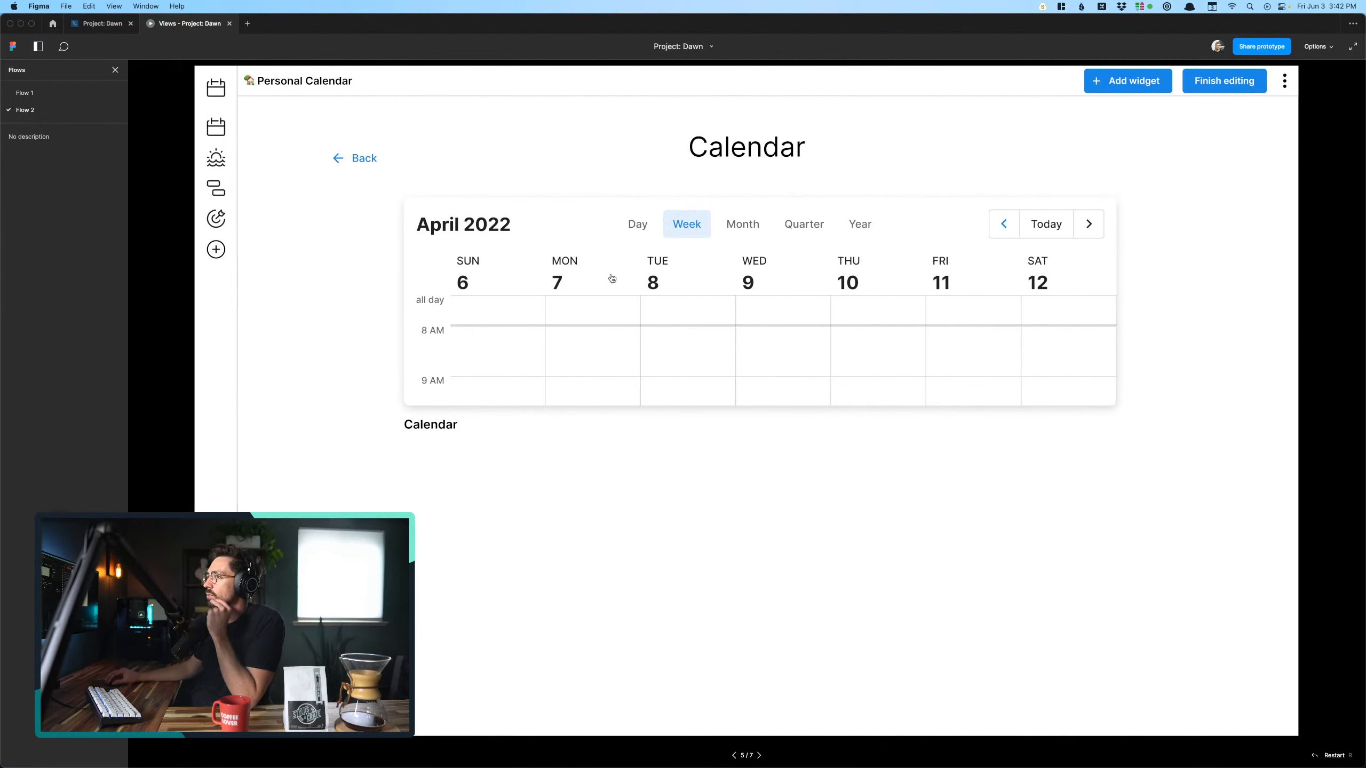
left_click(644, 286)
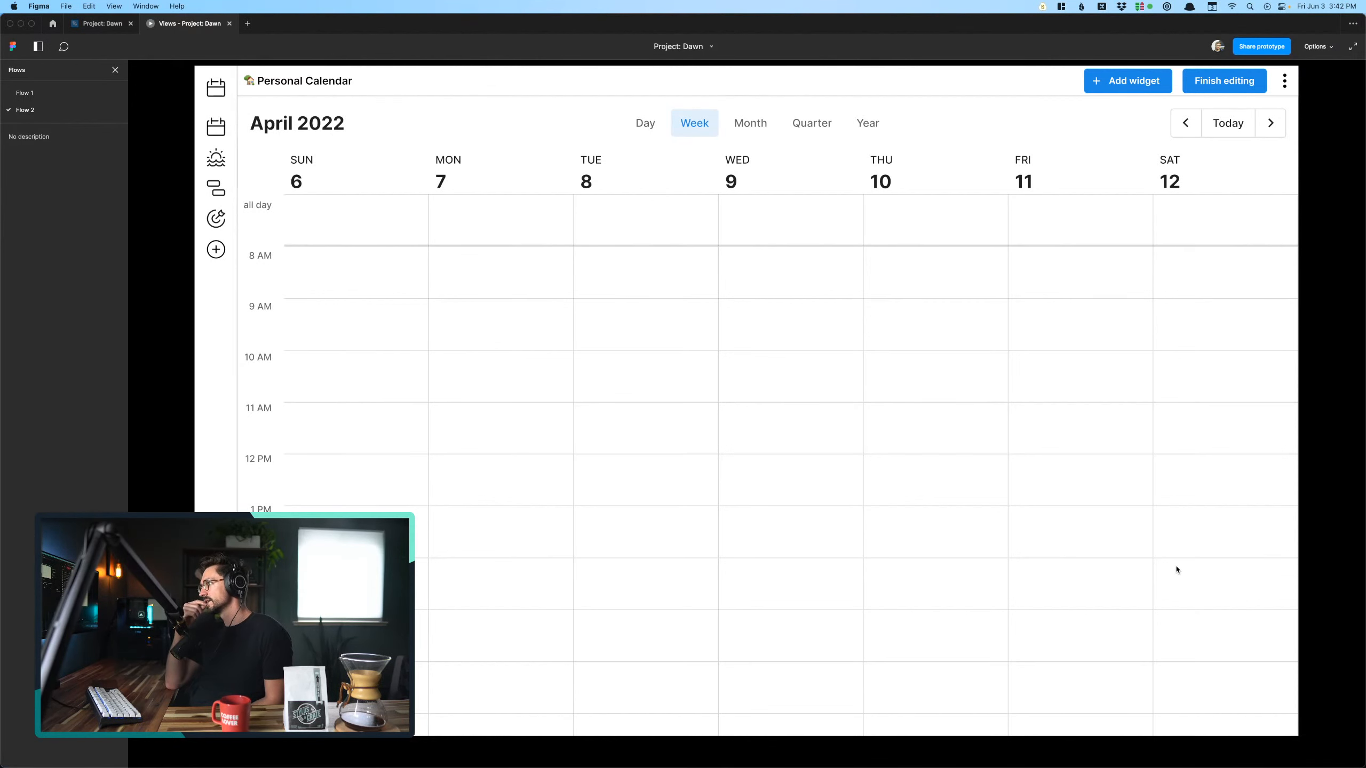
- Duplicate the full-size calendar screen in the design file and place the copy directly below the original, under the Mini calendar
left_click(102, 23)
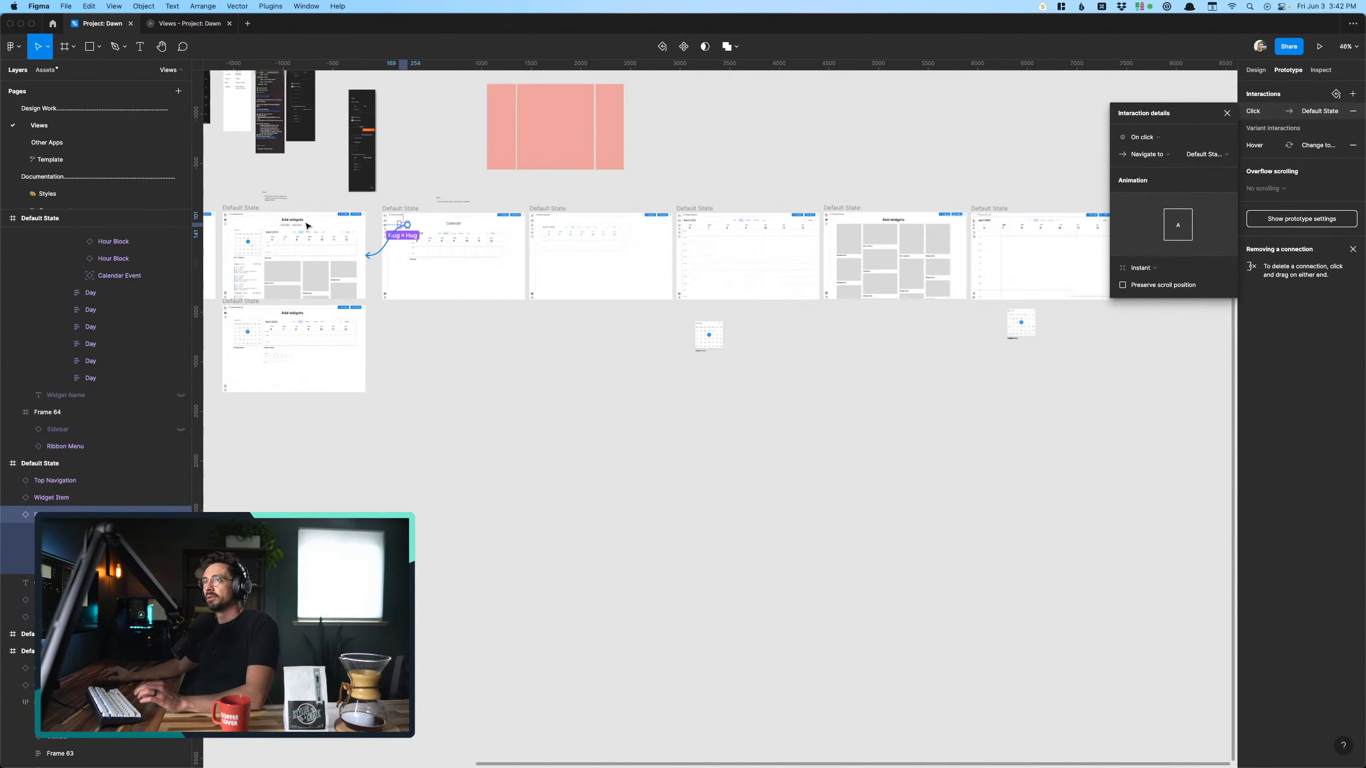
scroll(723, 186, "down", 5)
scroll(723, 183, "up", 3)
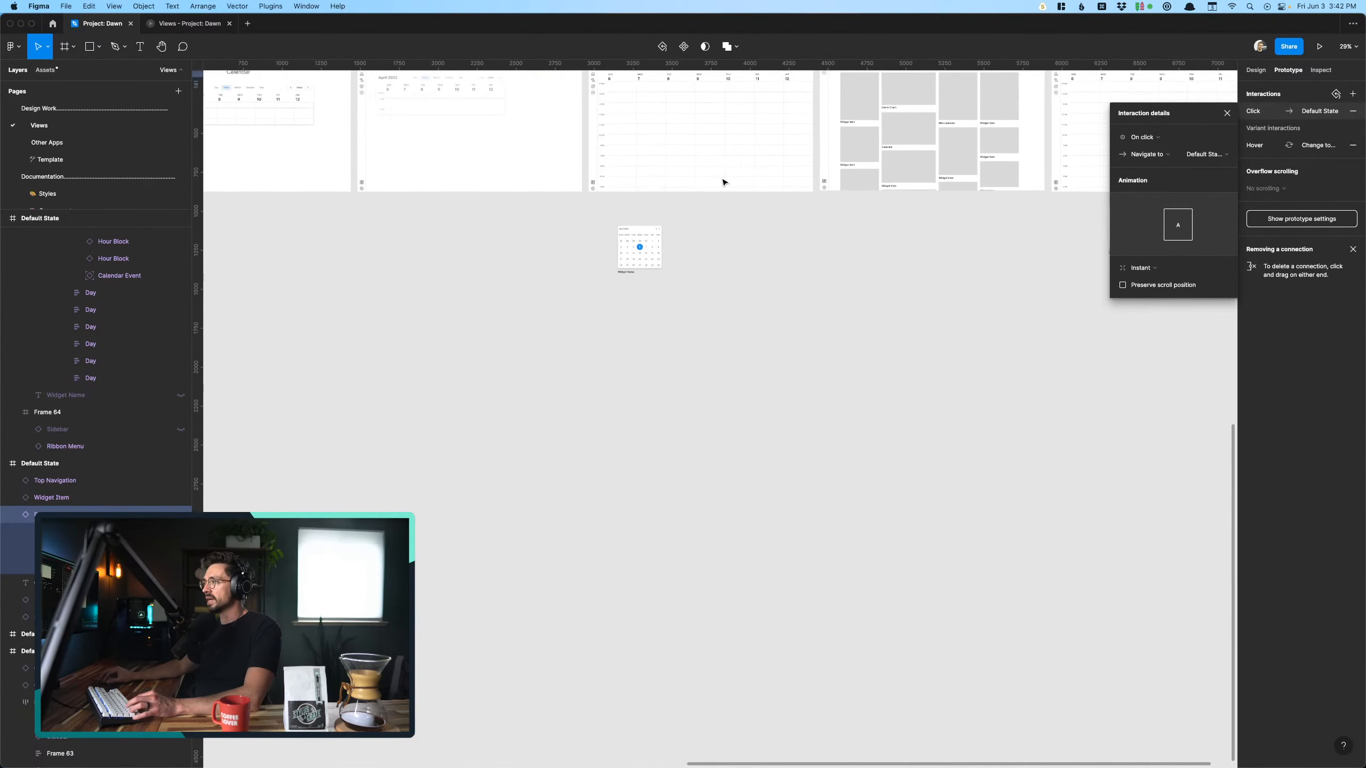
scroll(723, 215, "up", 3)
scroll(747, 276, "right", 5)
scroll(747, 276, "left", 3)
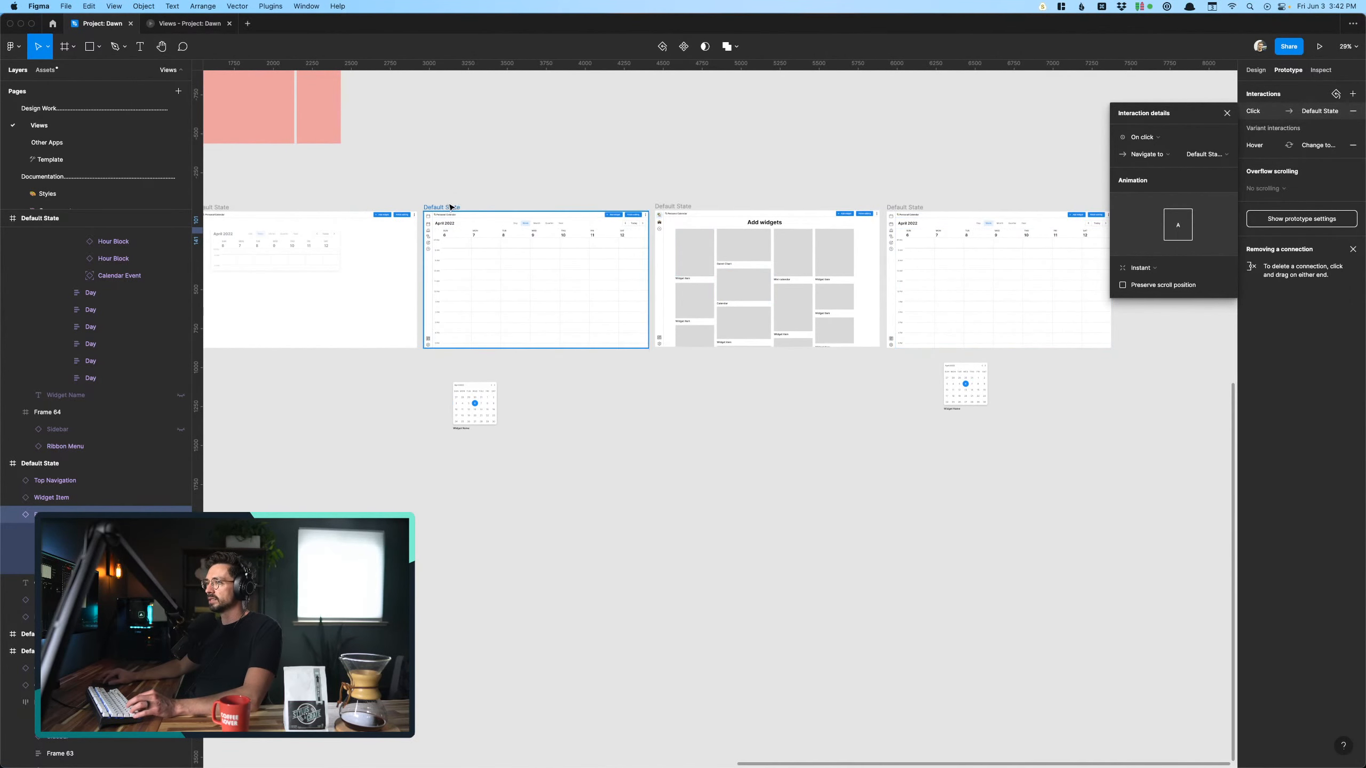
left_click_drag(451, 207, 451, 459)
left_click(475, 600)
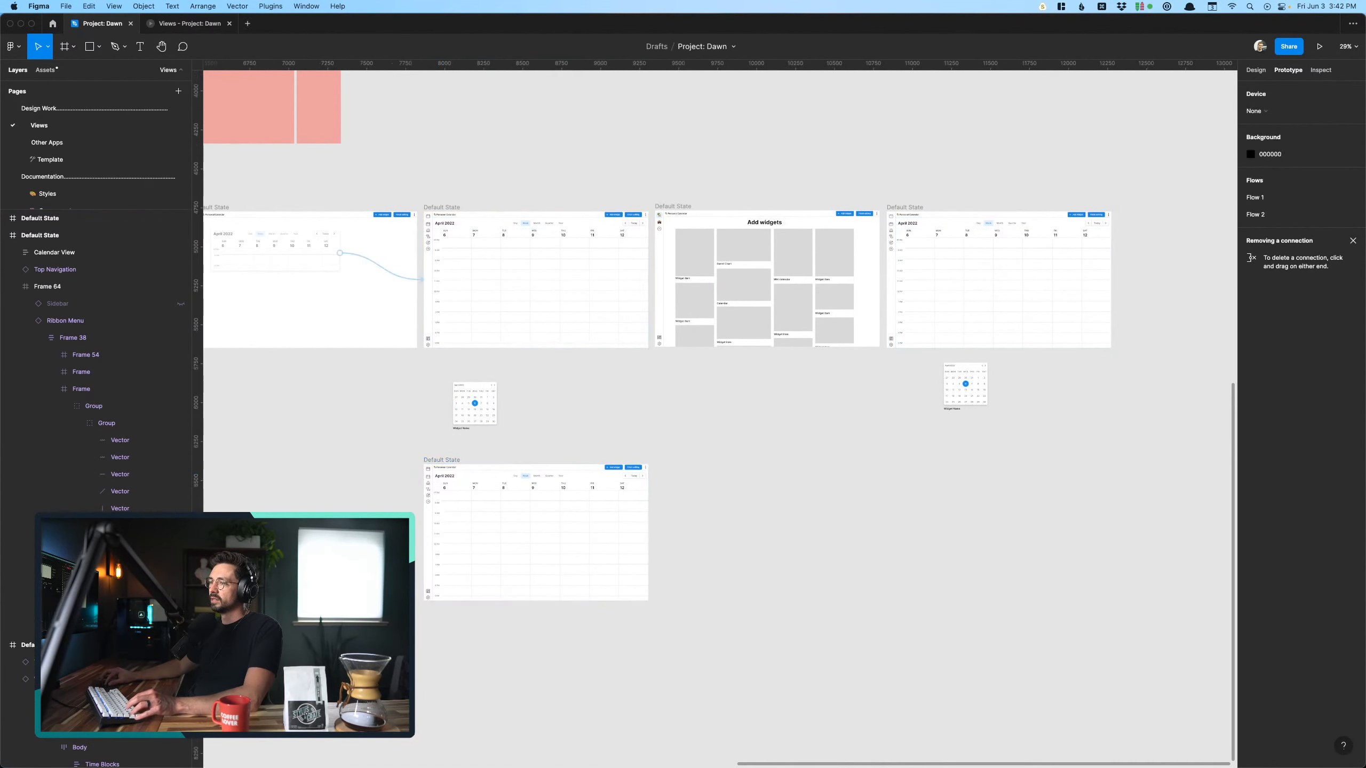
- Shrink the Calendar View in the duplicated screen to about 952 × 656
scroll(475, 600, "up", 3)
left_click(625, 485)
scroll(625, 485, "up", 2)
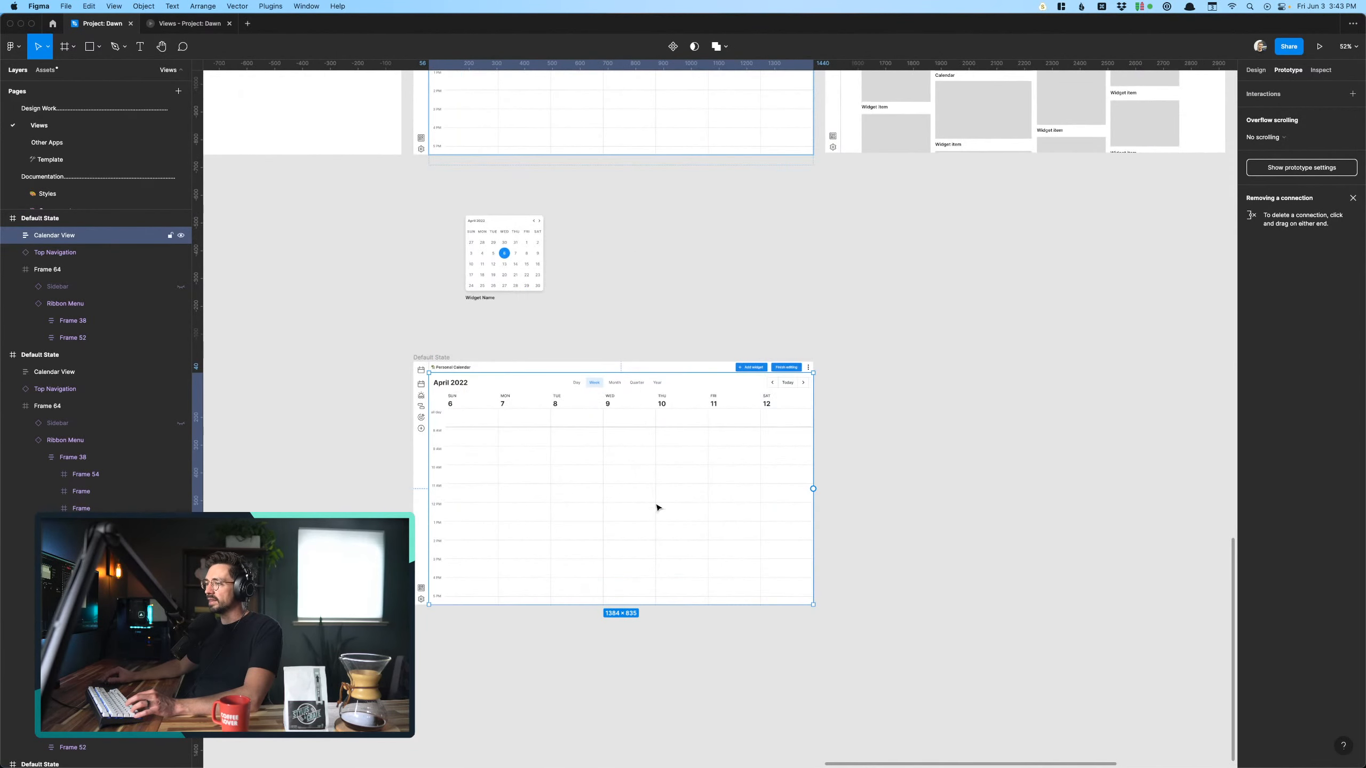
left_click_drag(814, 605, 693, 555)
scroll(695, 558, "down", 1)
scroll(696, 558, "left", 1)
scroll(695, 549, "down", 5)
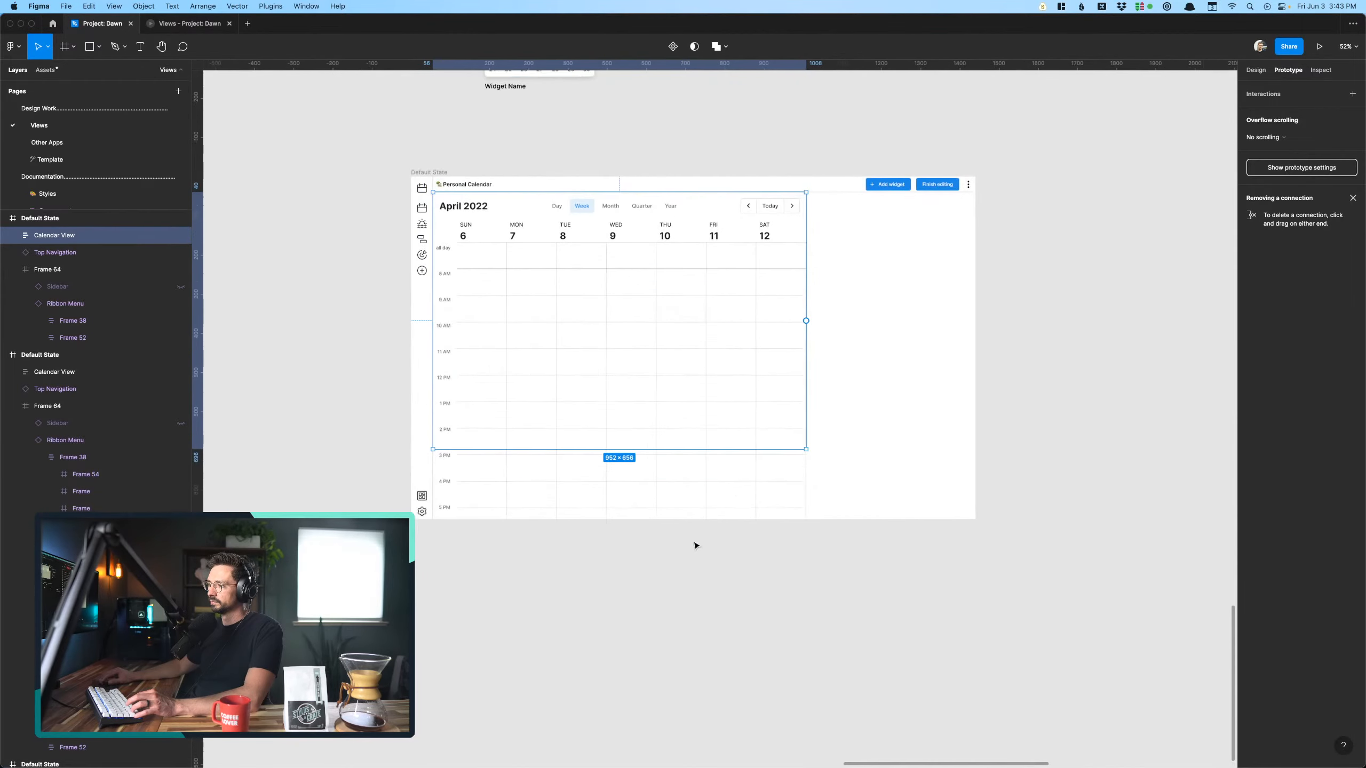
- Clip the content of the duplicated screen's Calendar View to its frame
scroll(790, 461, "up", 3)
left_click(1254, 73)
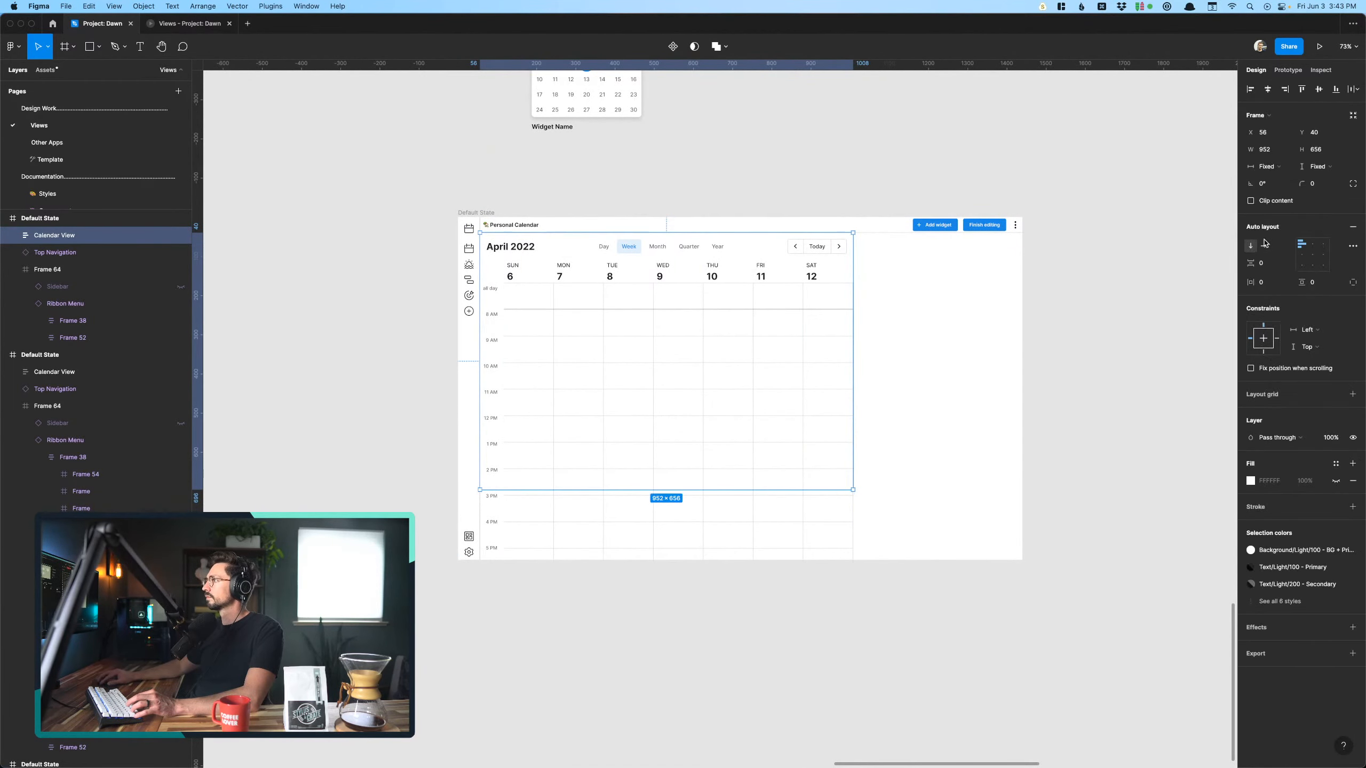
left_click(763, 543)
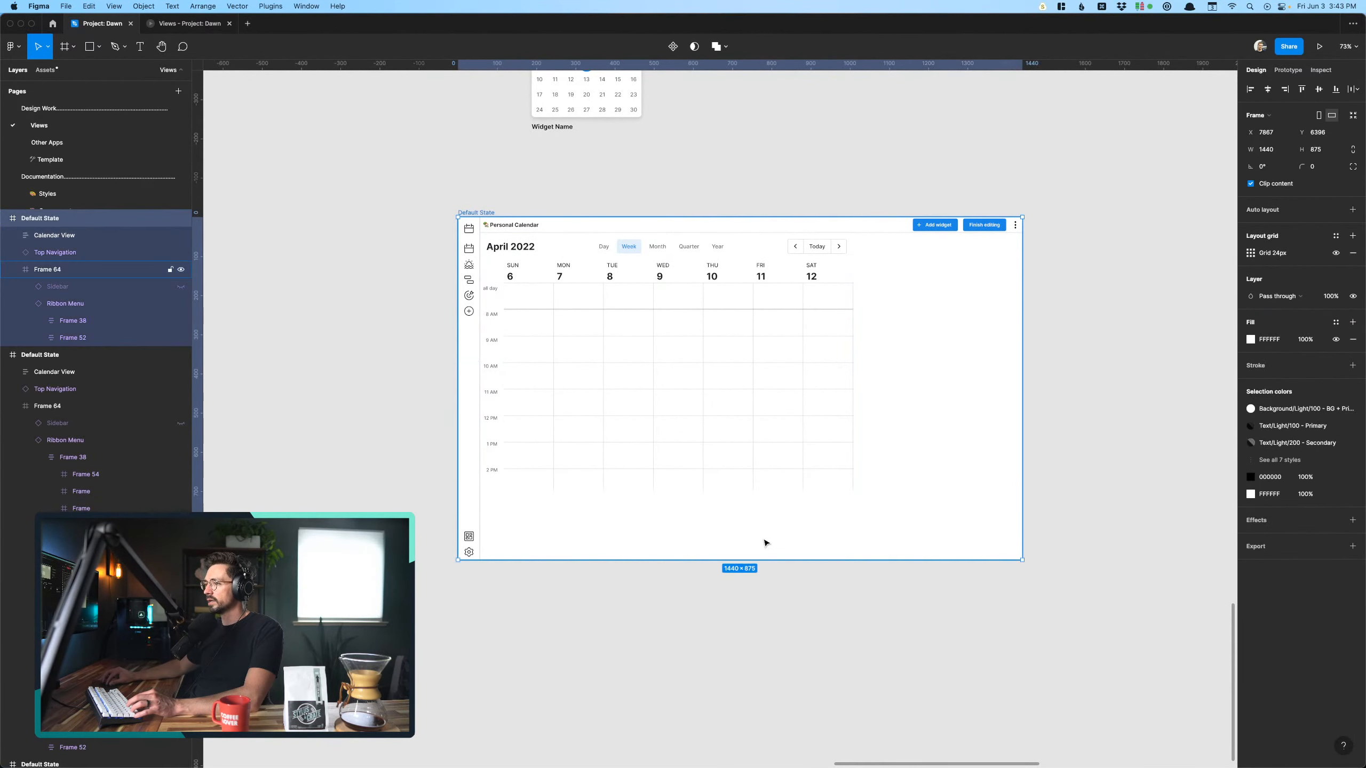
- Shorten the Calendar View in the duplicated screen to about 952 × 504
scroll(763, 542, "up", 2)
left_click(680, 370)
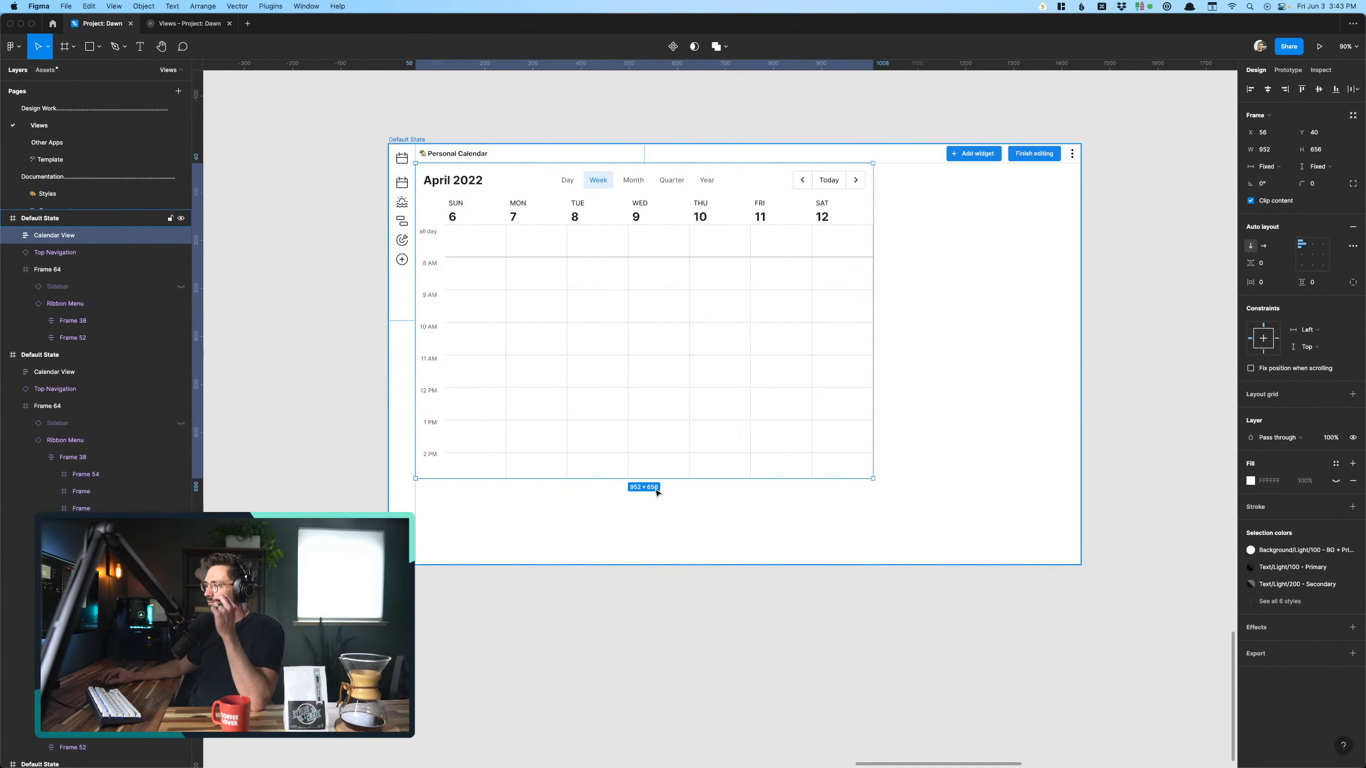
left_click_drag(655, 476, 652, 405)
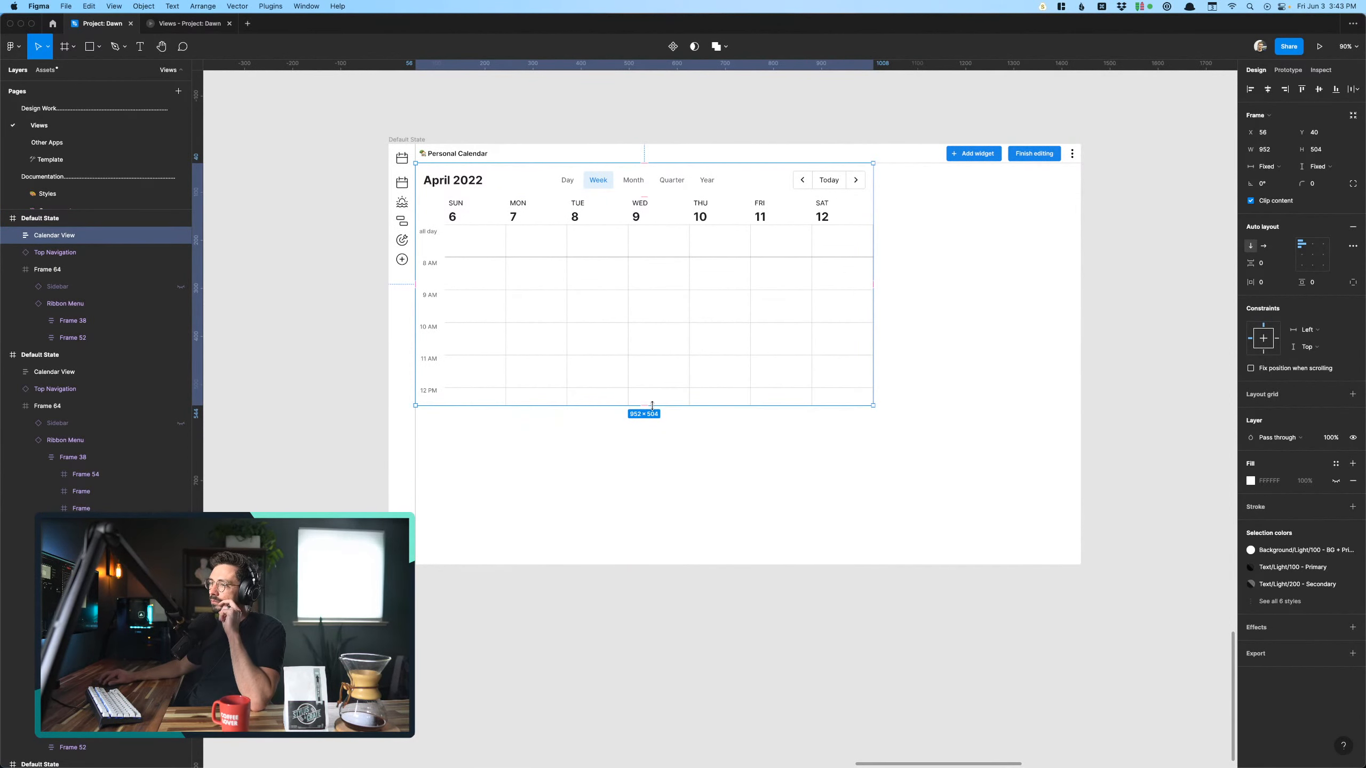
left_click(679, 503)
- Examine the shortened Calendar View's layout and proportions within the duplicated screen
scroll(646, 342, "up", 1)
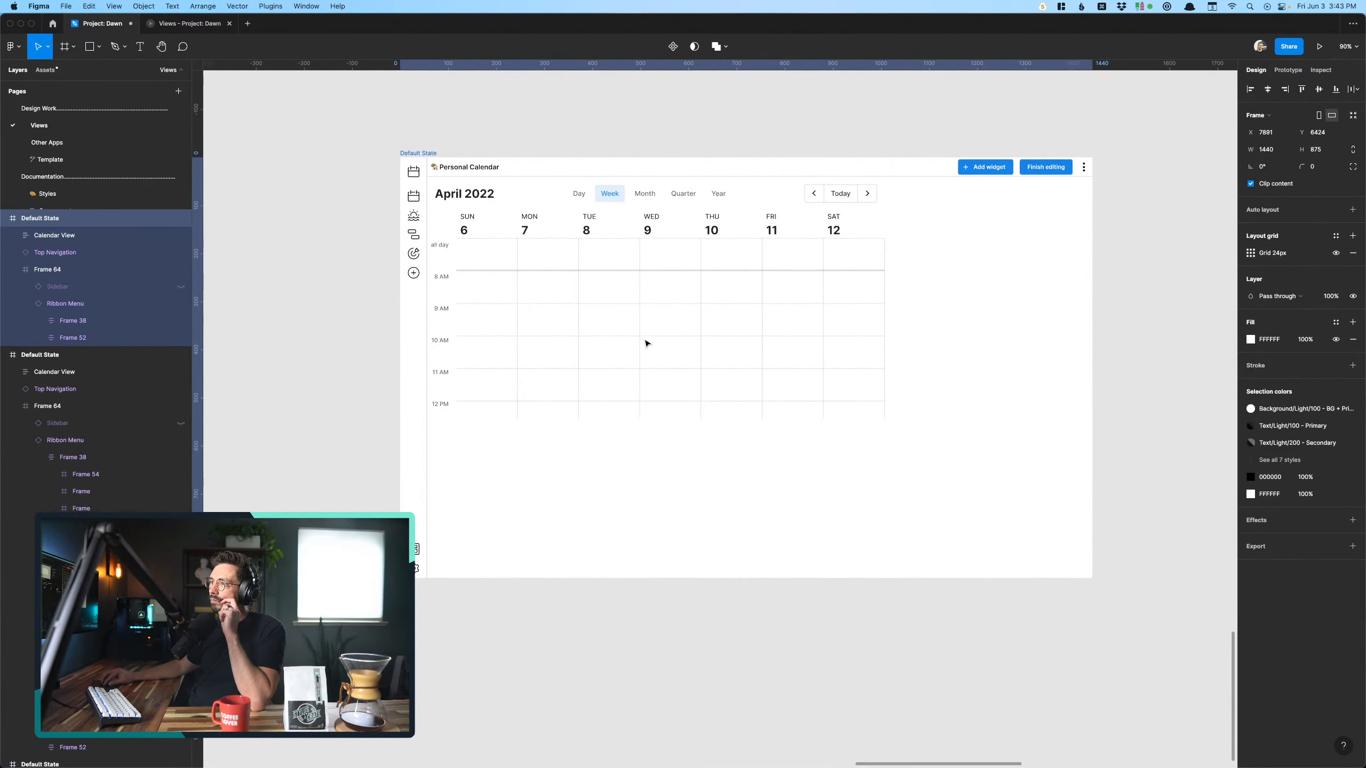
scroll(418, 314, "down", 1)
left_click(356, 310)
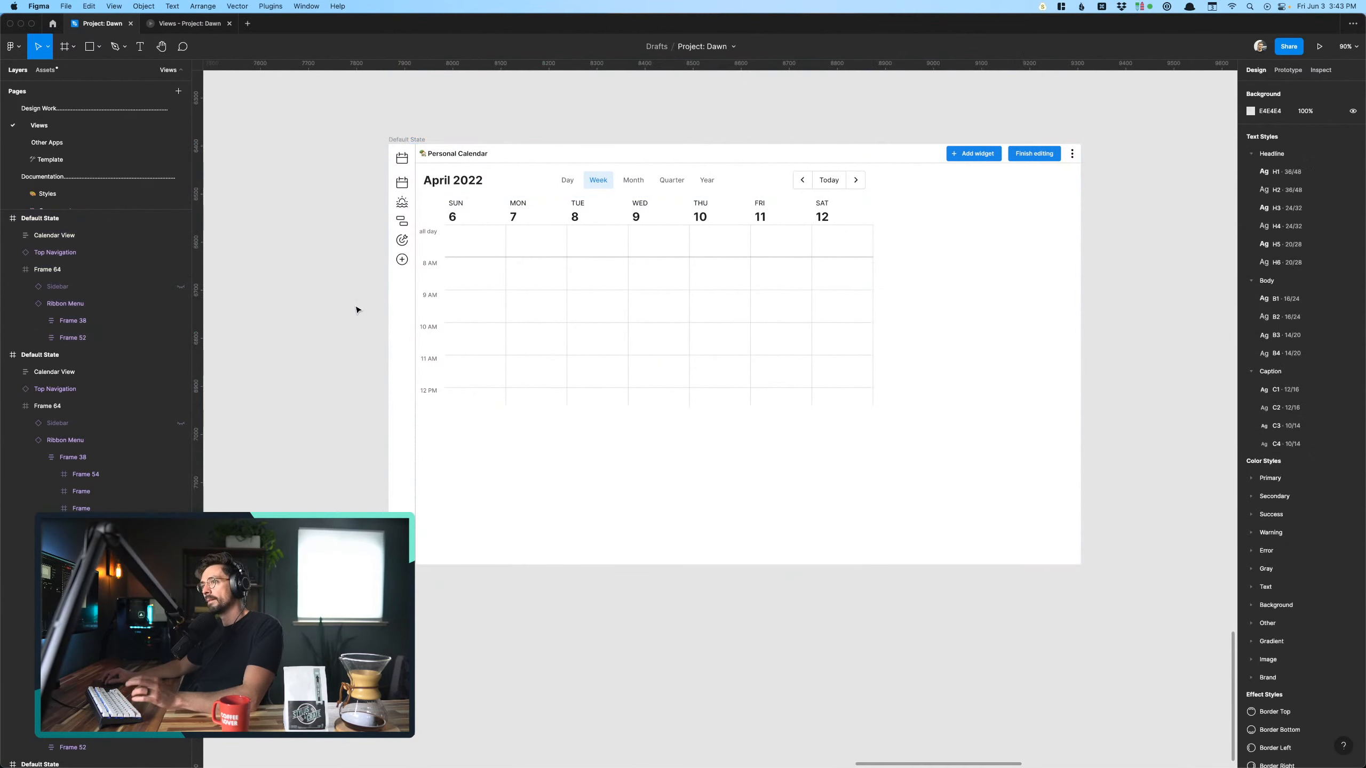
scroll(356, 310, "up", 5)
scroll(357, 310, "right", 2)
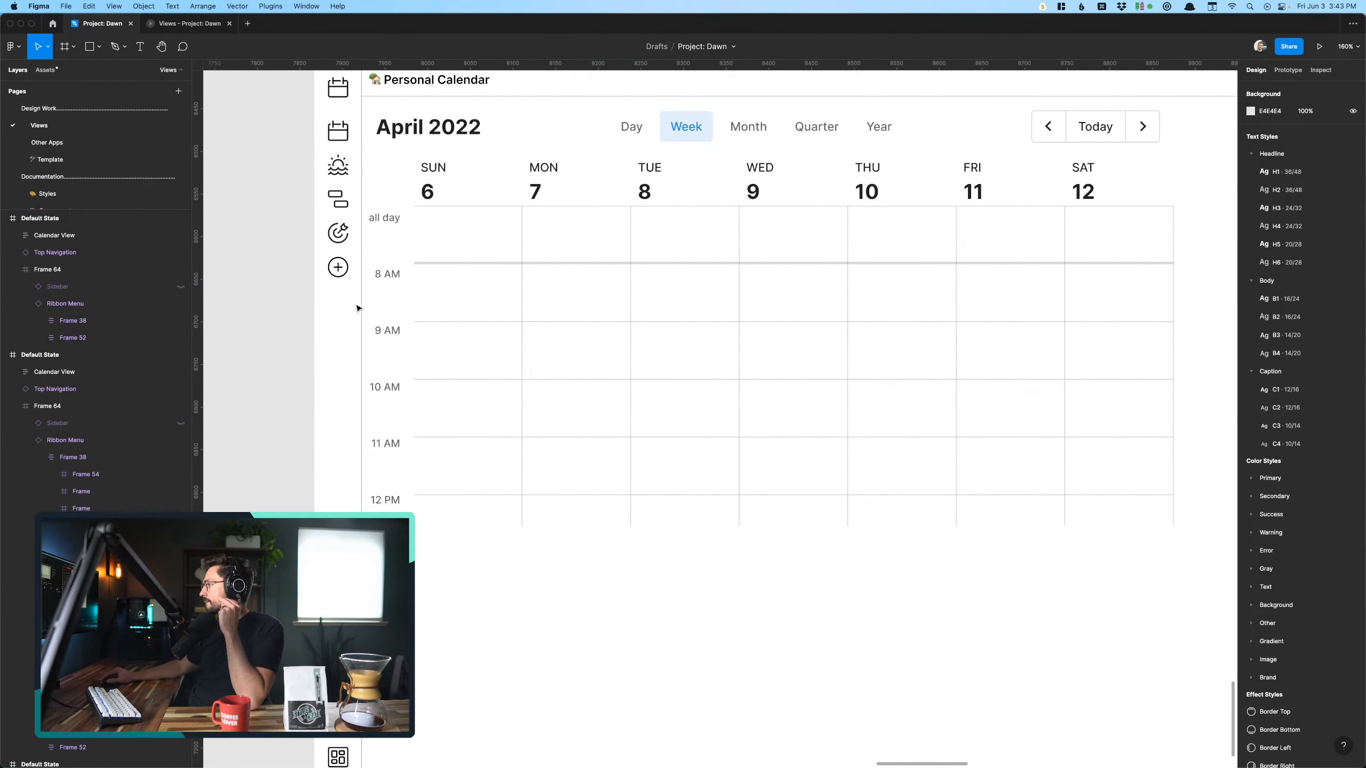
scroll(258, 268, "down", 2)
left_click(499, 346)
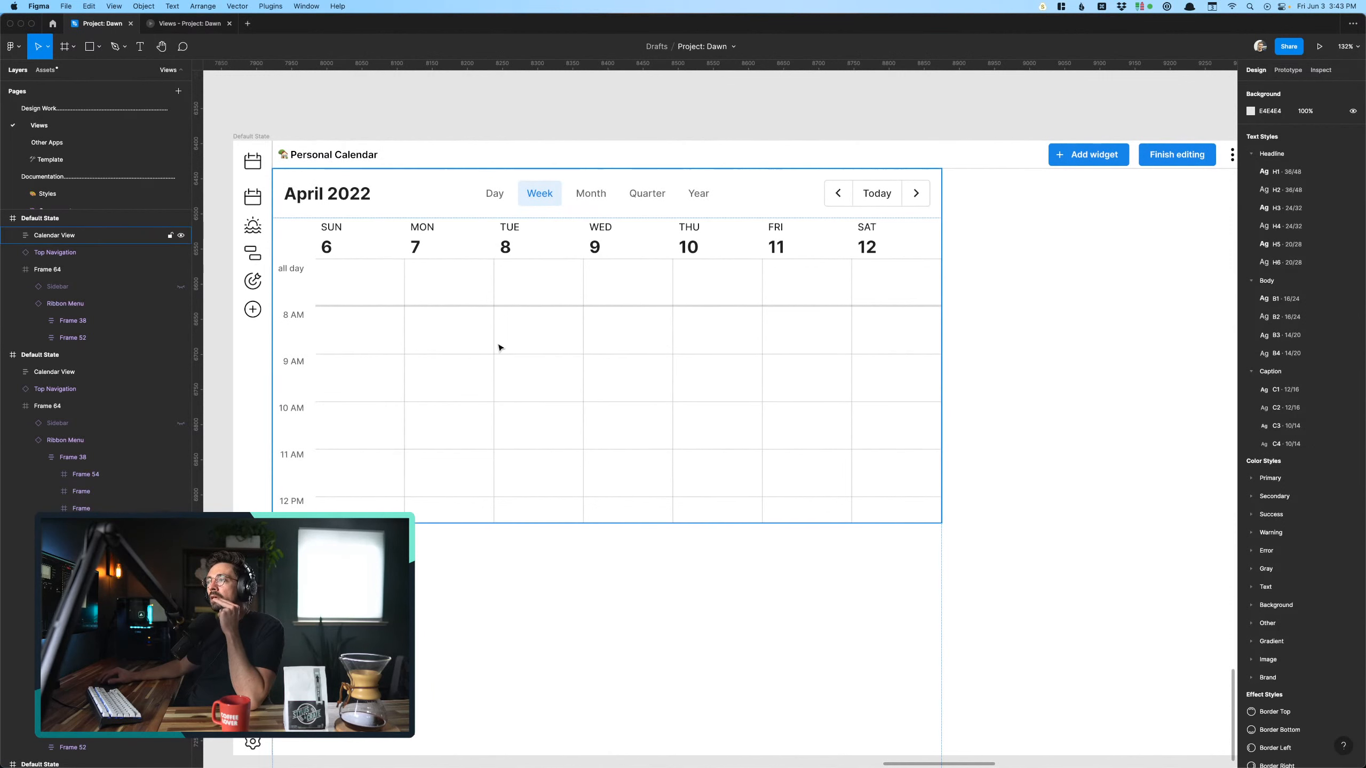
left_click(494, 106)
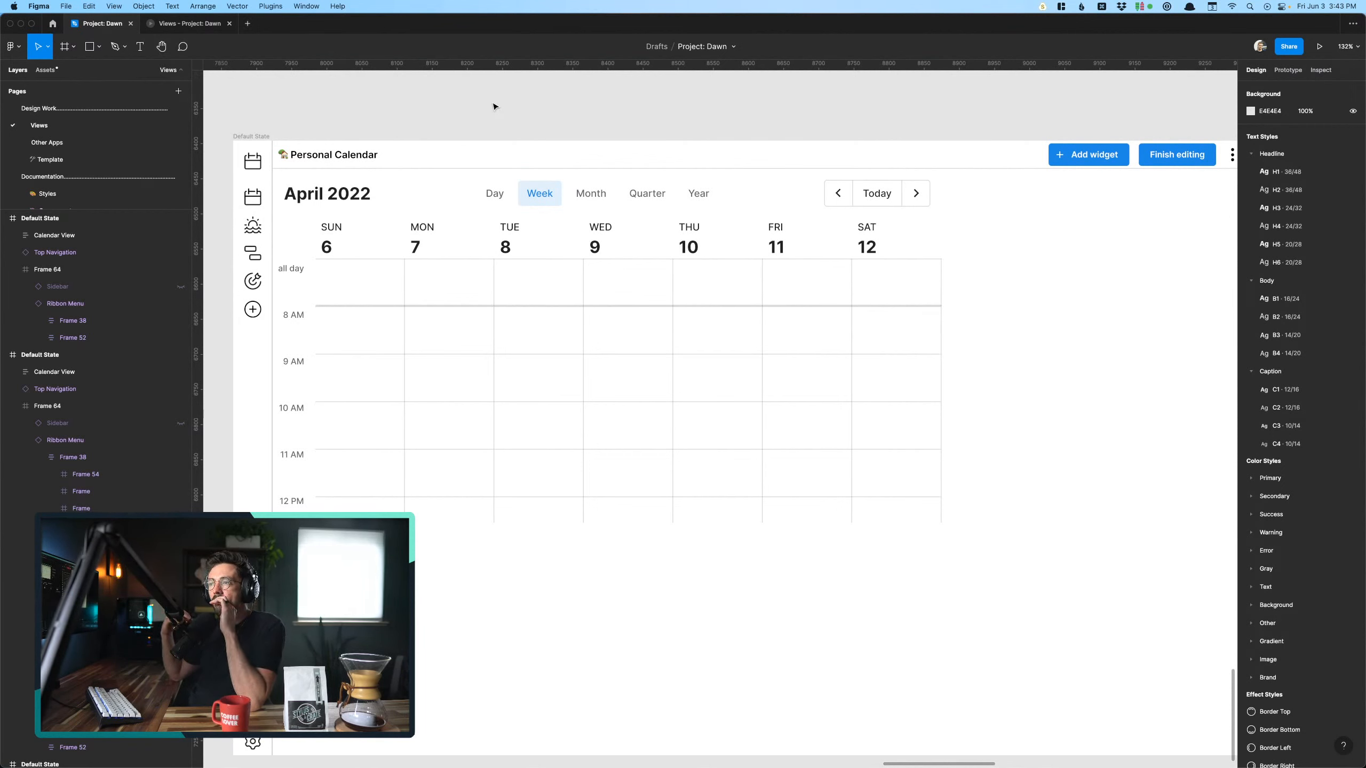
- Examine the Mini calendar widget on the Add widgets screen
scroll(494, 106, "down", 10)
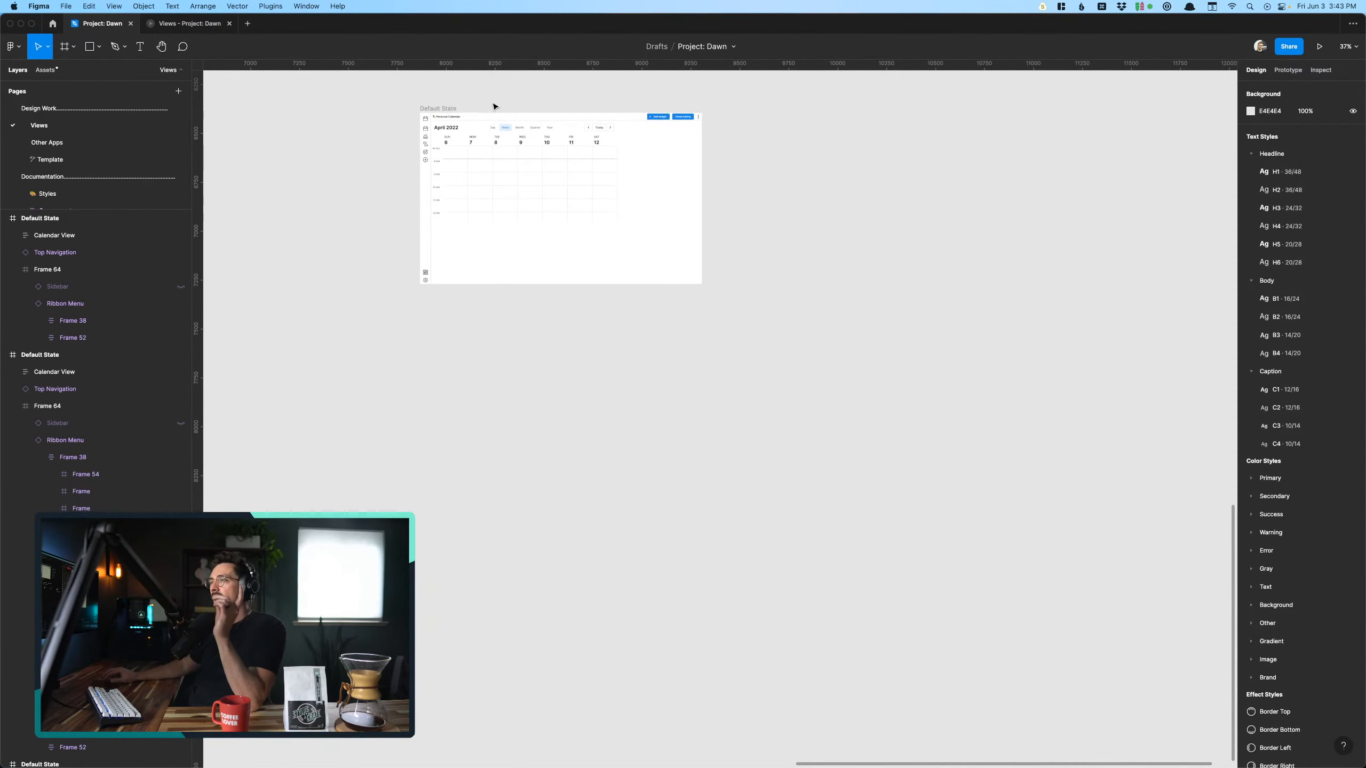
scroll(494, 106, "up", 5)
scroll(495, 106, "left", 4)
scroll(495, 106, "left", 15)
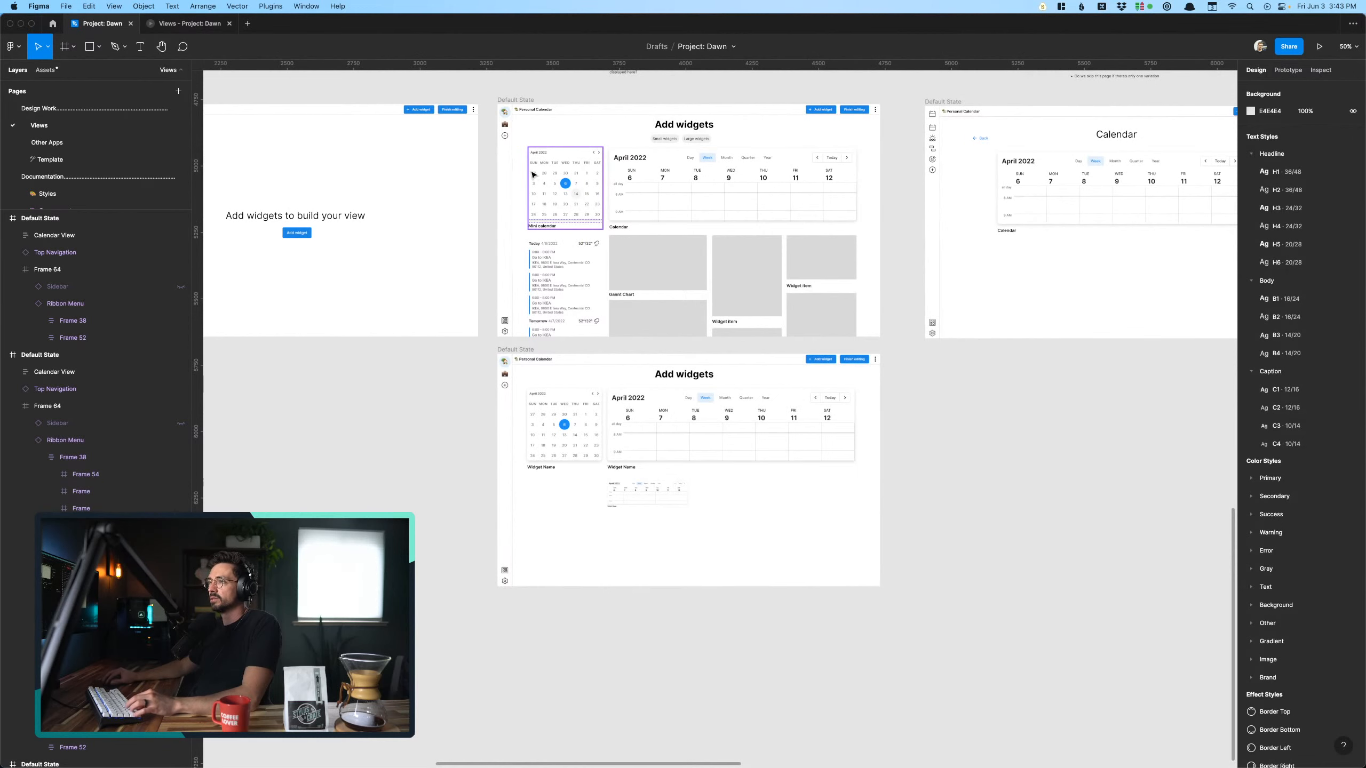
left_click(587, 183)
scroll(586, 183, "up", 3)
scroll(566, 185, "up", 3)
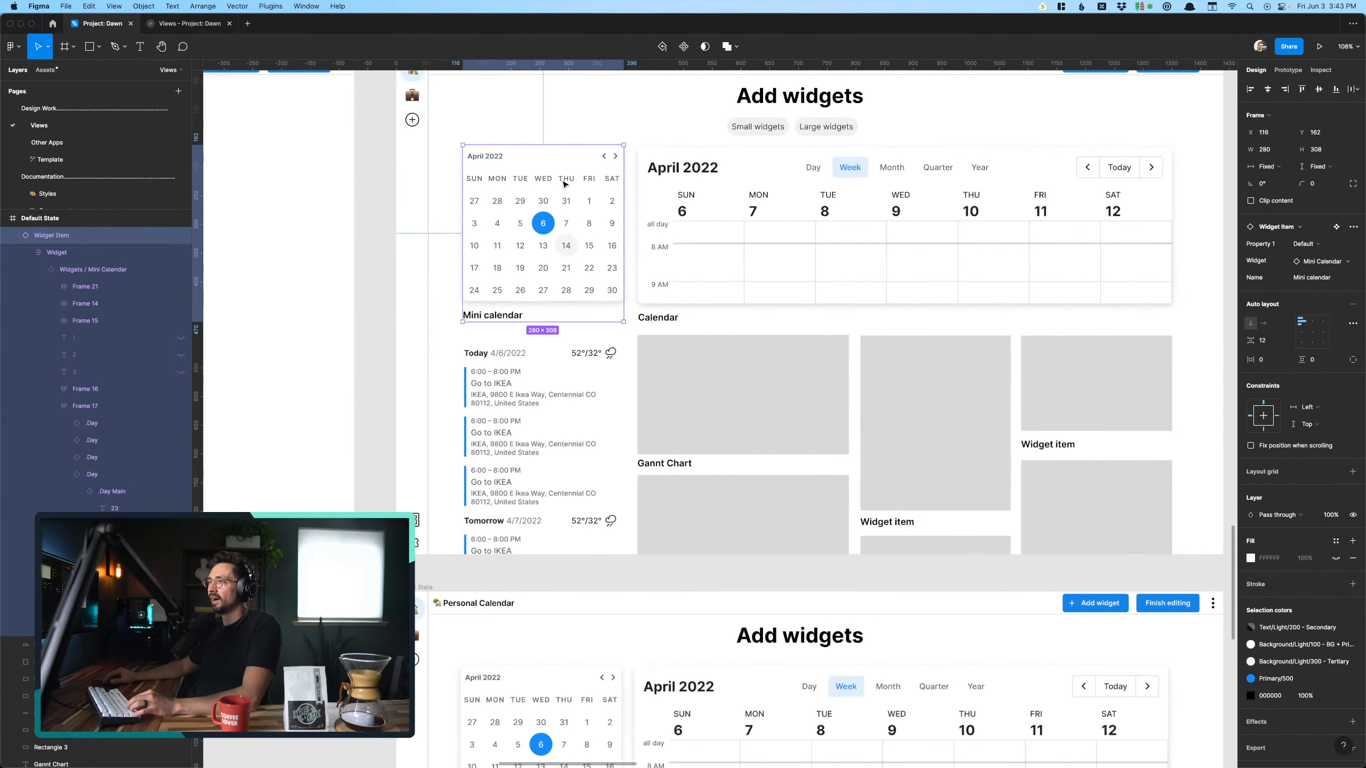
scroll(565, 185, "down", 10)
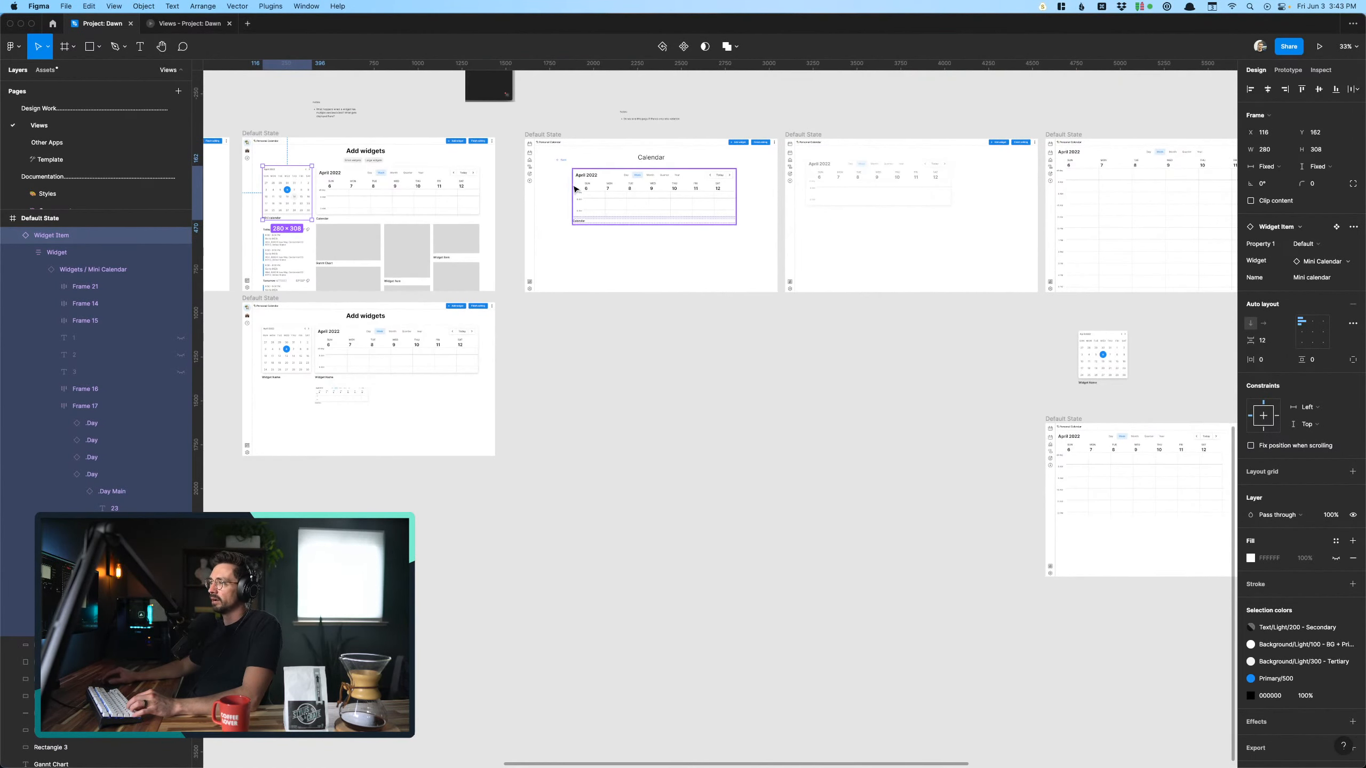
- Delete the Calendar View from the duplicated screen below the standalone mini calendar
scroll(724, 288, "right", 5)
scroll(860, 377, "down", 2)
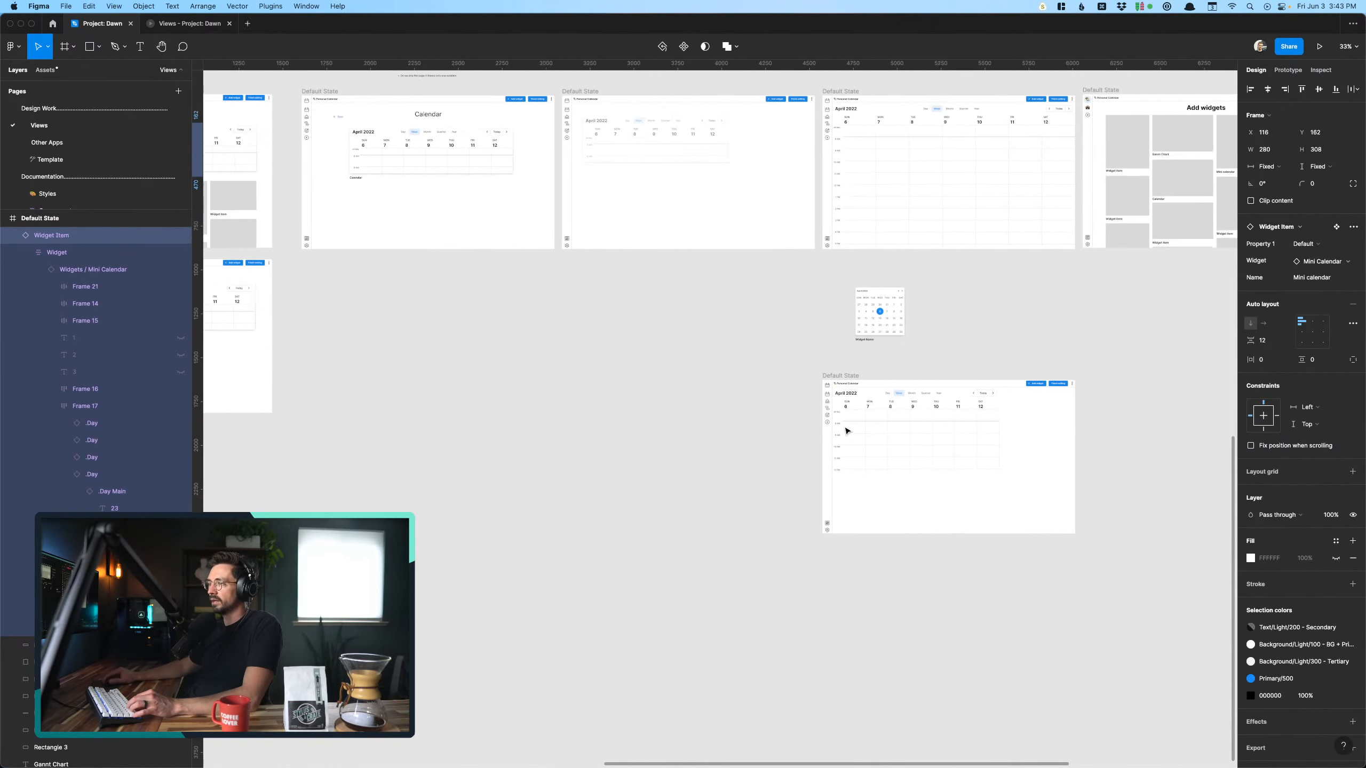
left_click(857, 434)
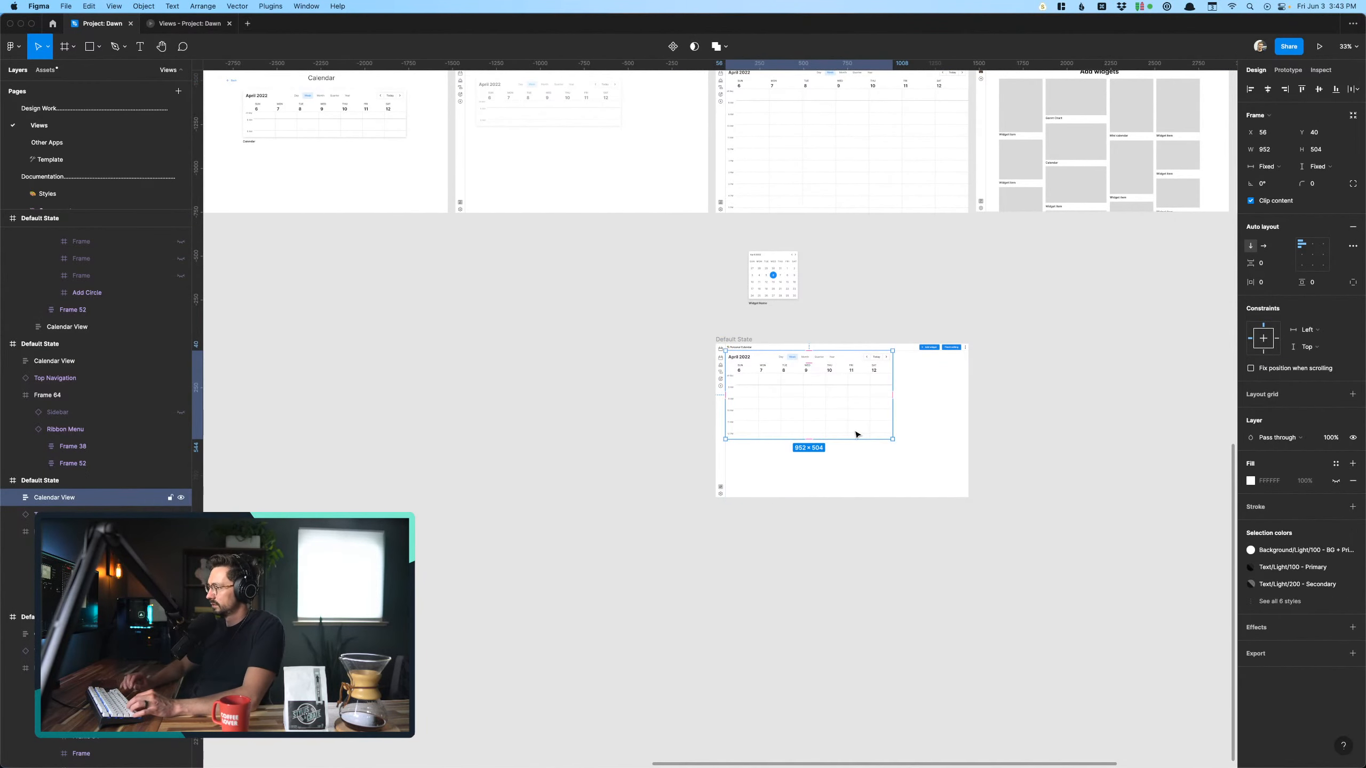
key("Delete")
- Copy the Mini calendar widget from the Add widgets screen into the emptied duplicate screen
scroll(856, 434, "left", 8)
scroll(857, 434, "up", 3)
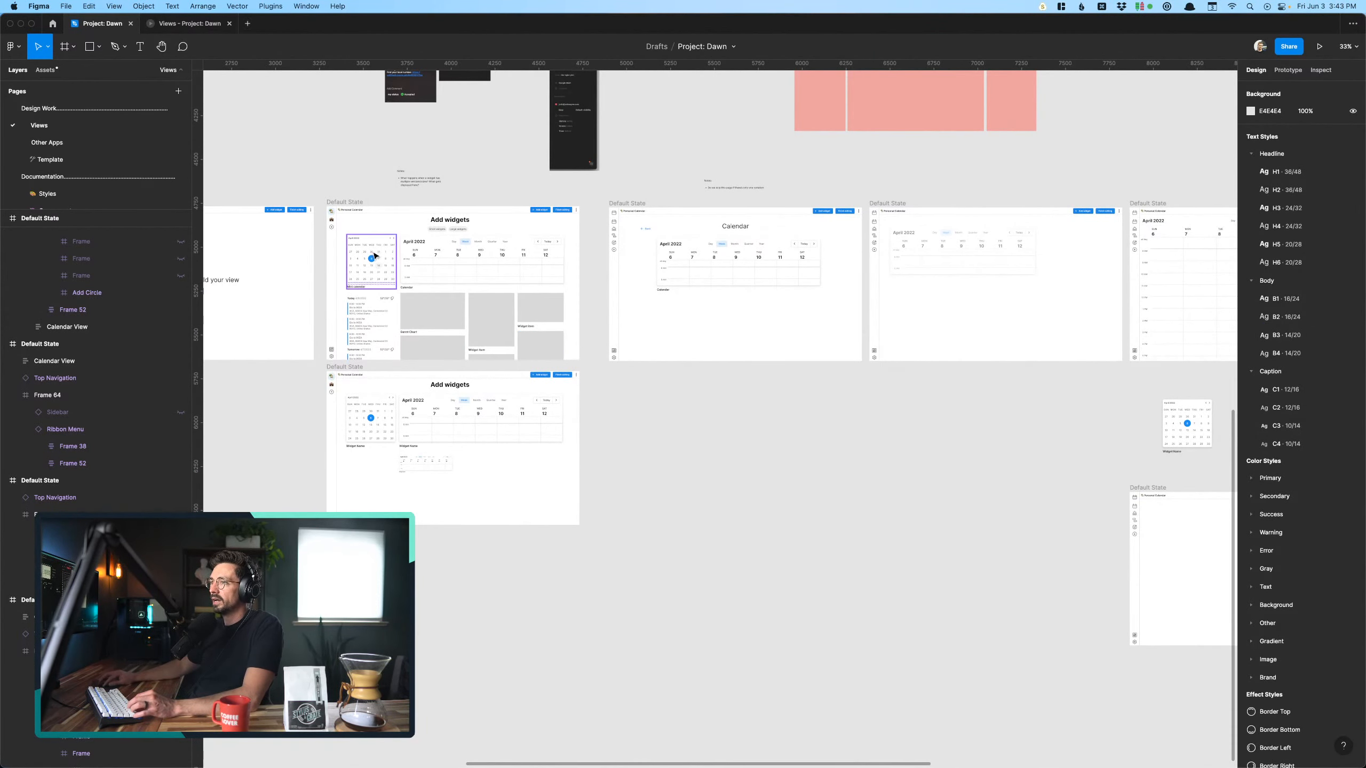
left_click_drag(375, 256, 1191, 530)
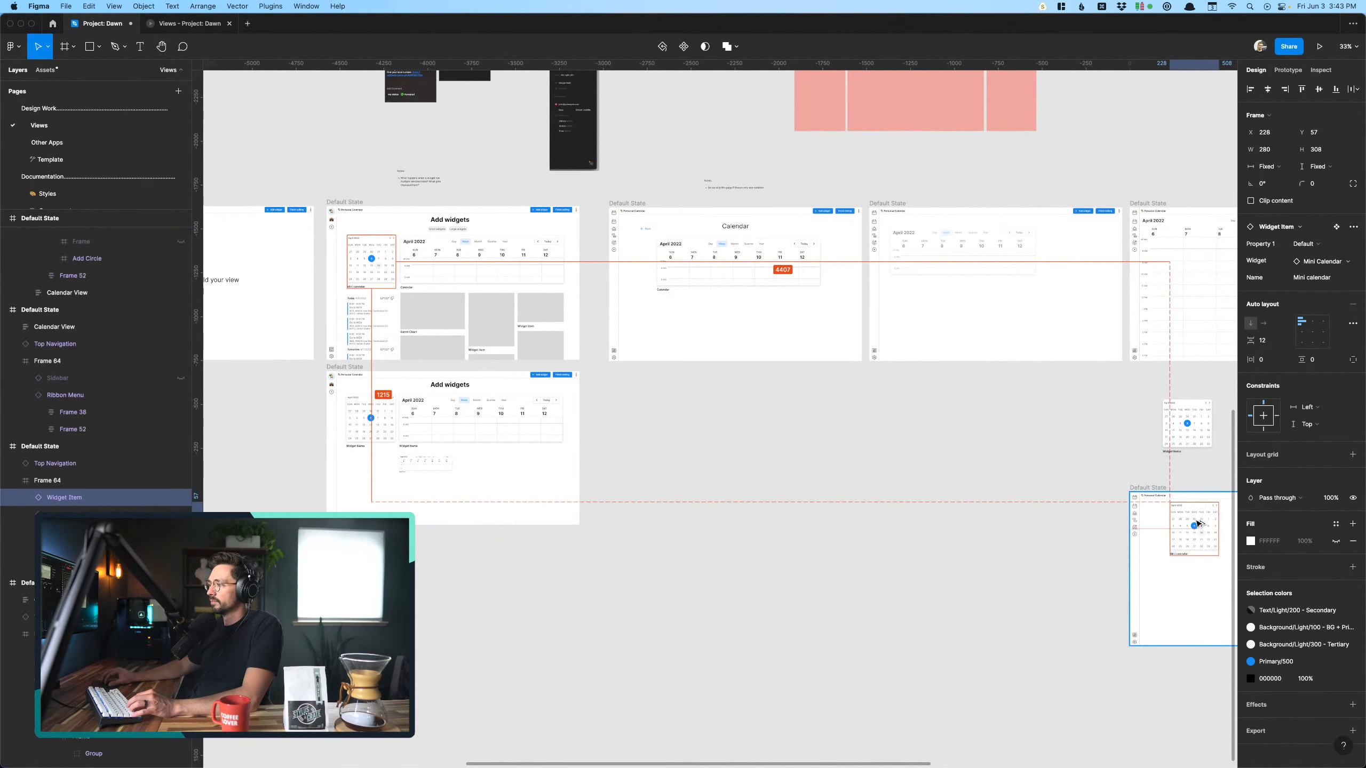
left_click(1187, 610)
scroll(1187, 611, "right", 5)
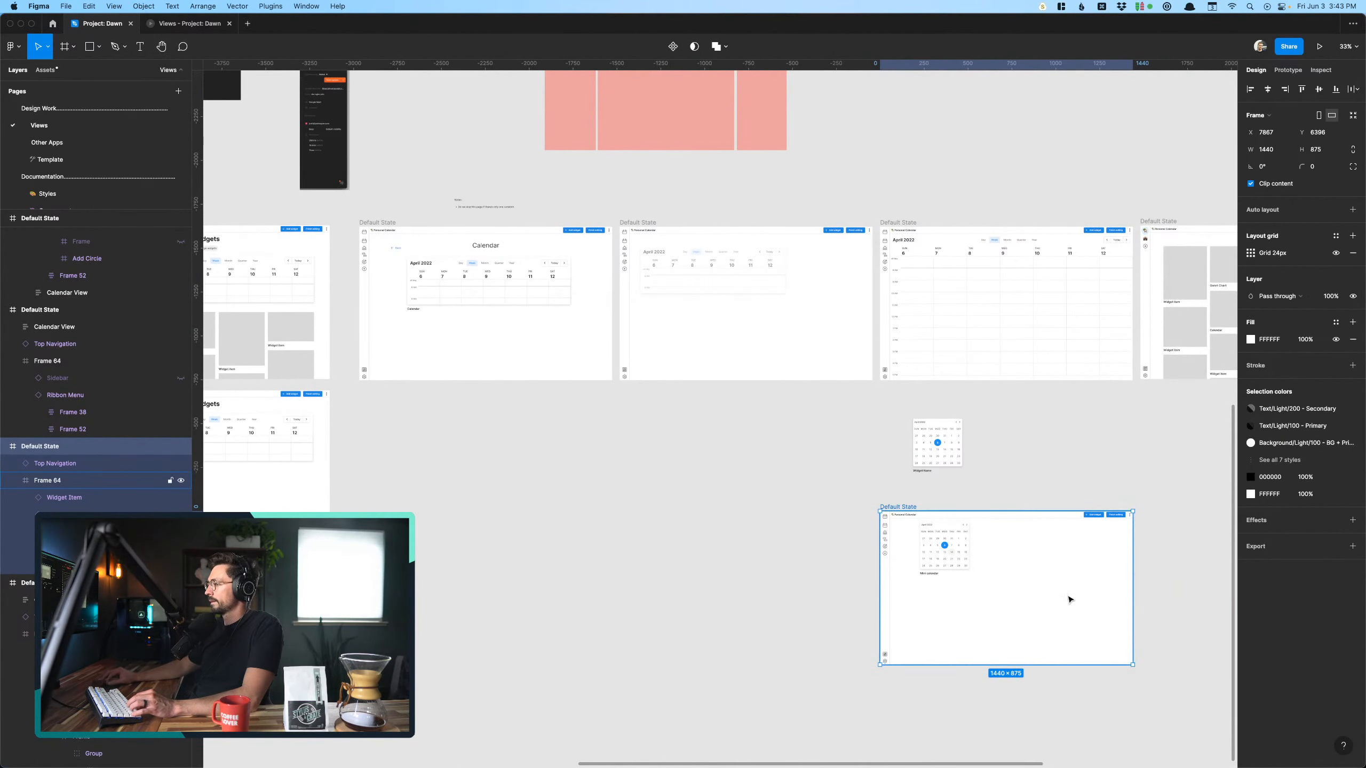
- Detach the copied Mini calendar Widget Item from its component
scroll(1068, 597, "up", 5)
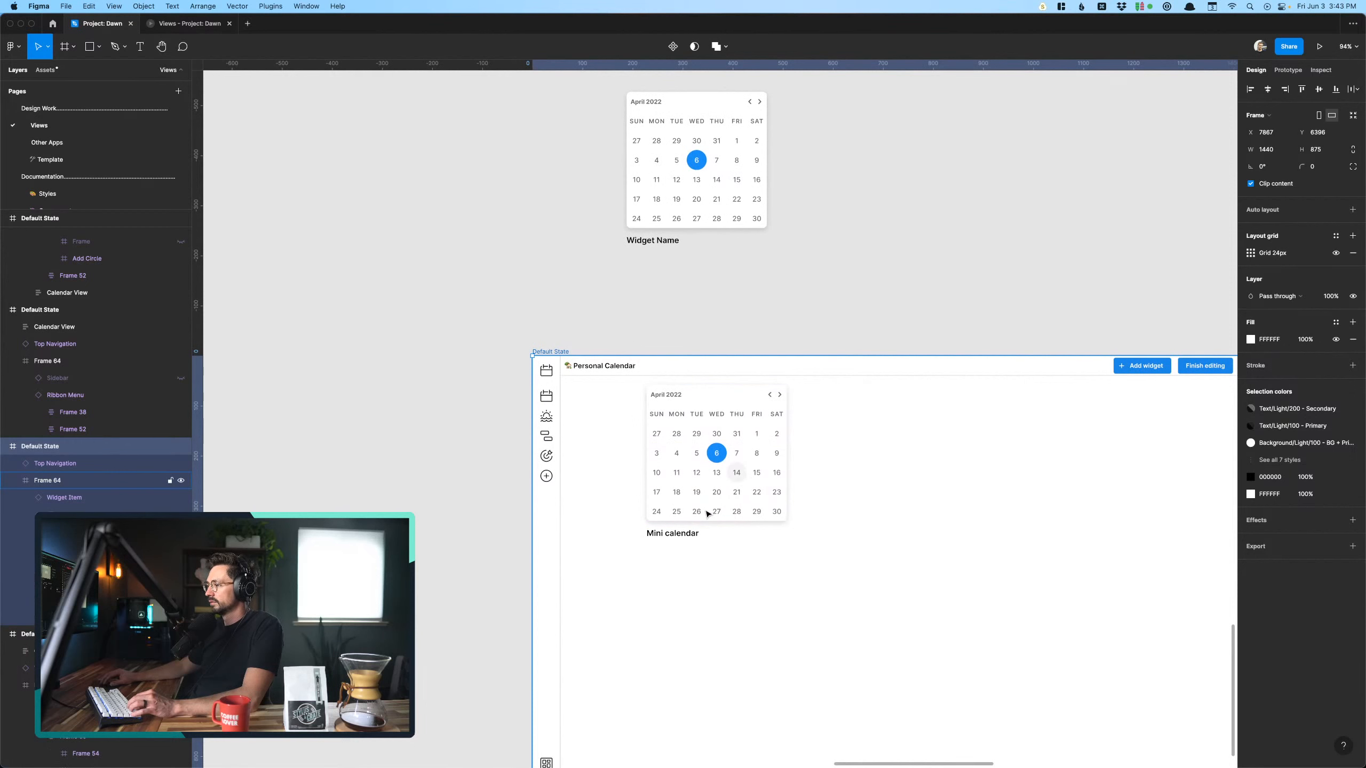
left_click(686, 536)
double_click(684, 537)
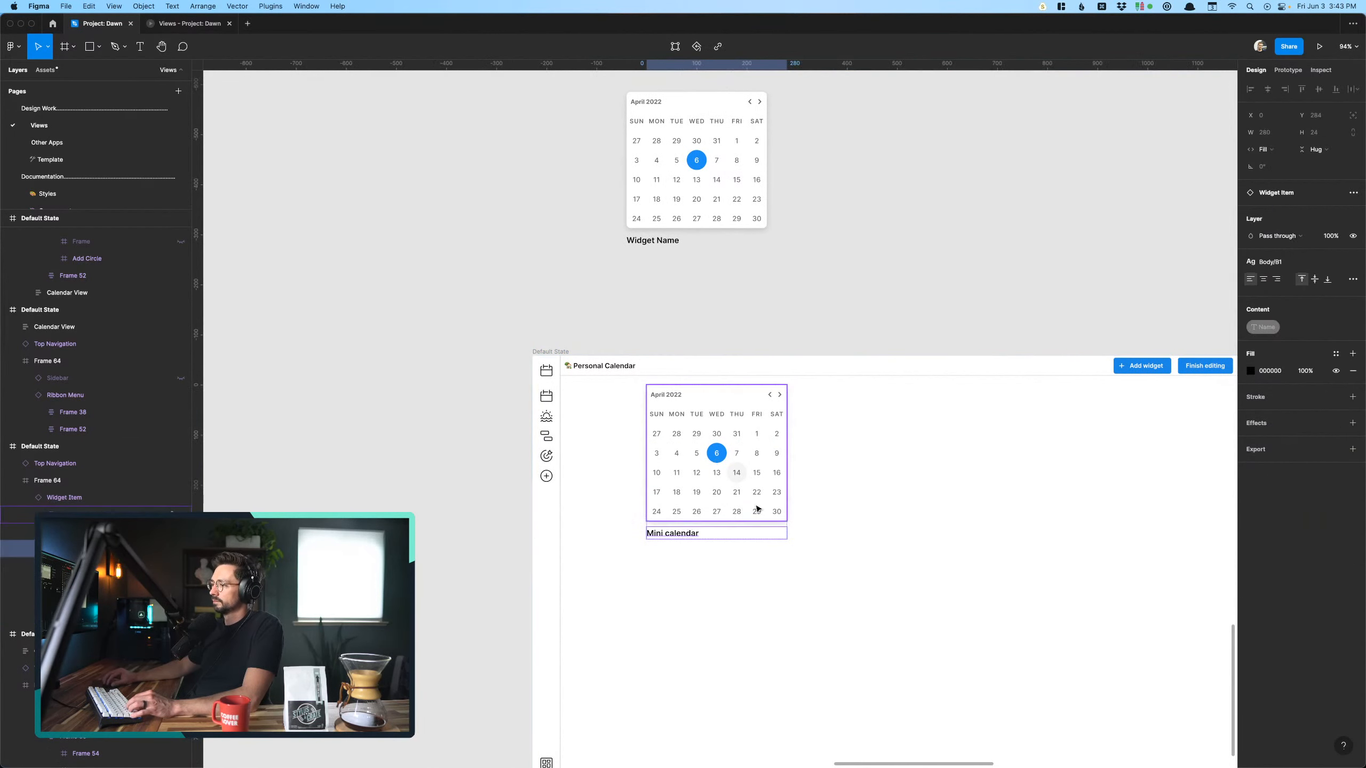
left_click(758, 521)
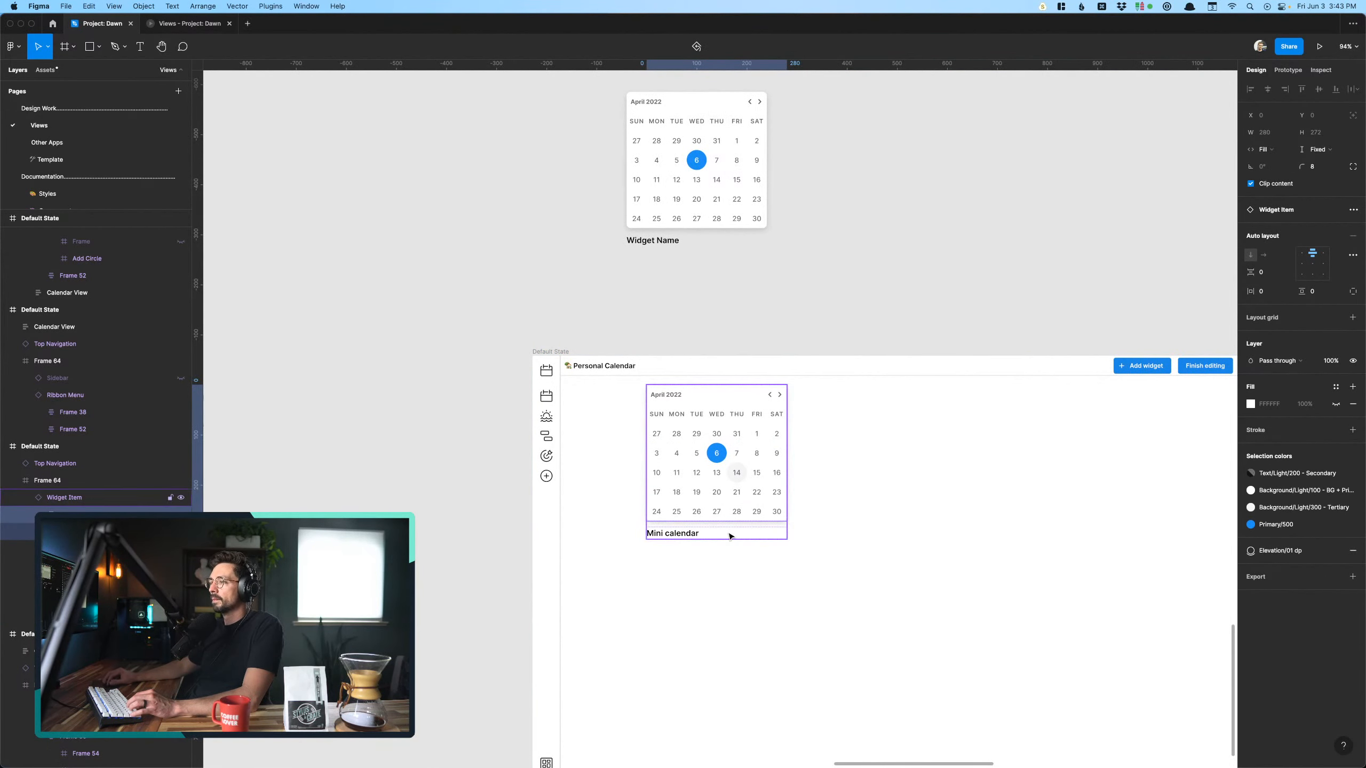
right_click(61, 503)
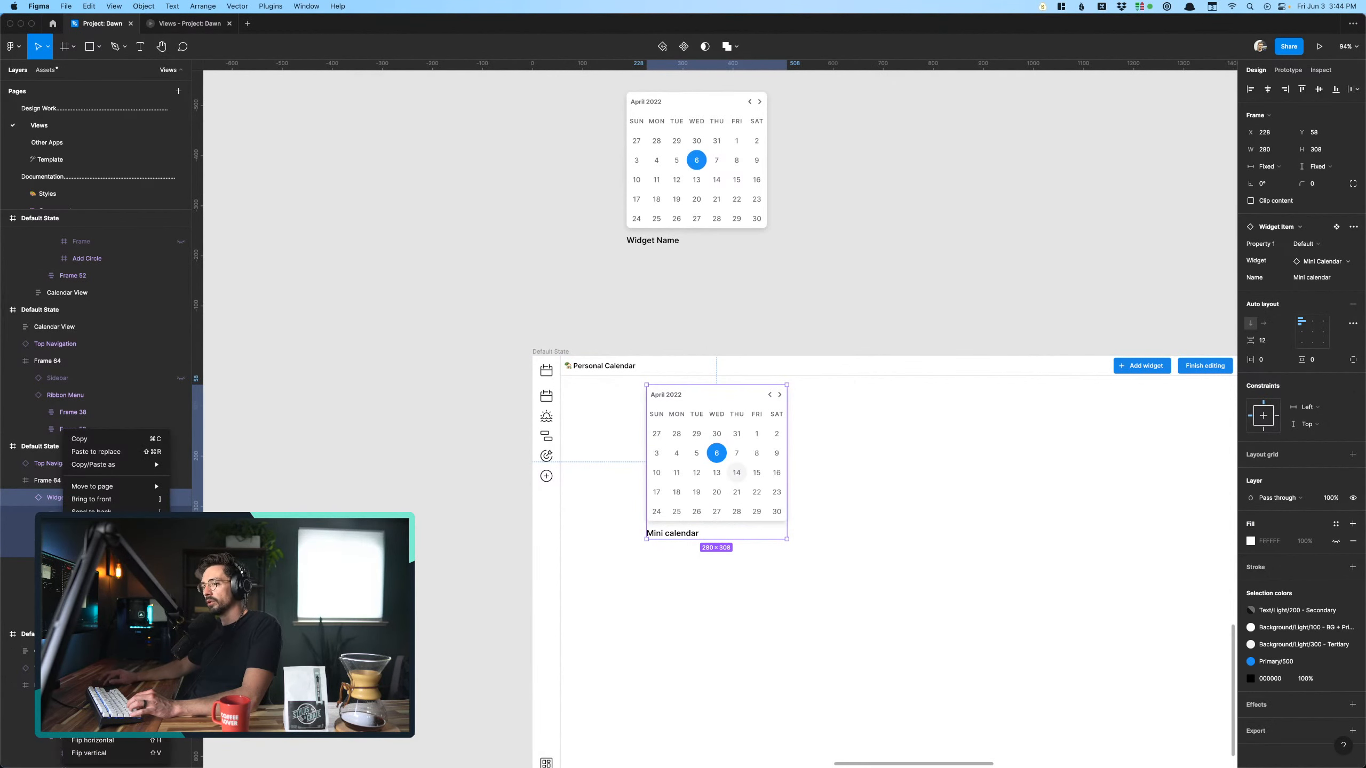
left_click(102, 658)
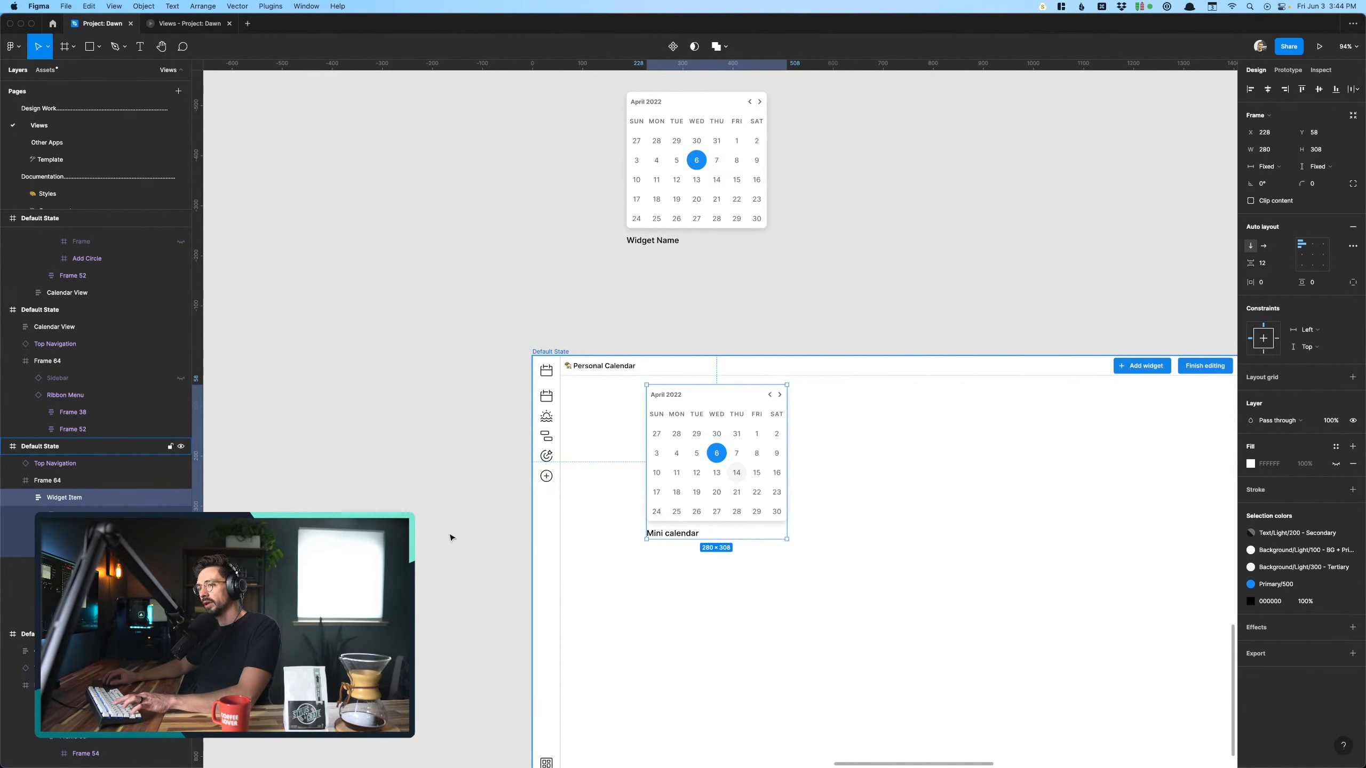
- Move the Mini Calendar out of the detached Widget Item directly into the screen, and delete the leftover frame with its label
left_click(96, 531)
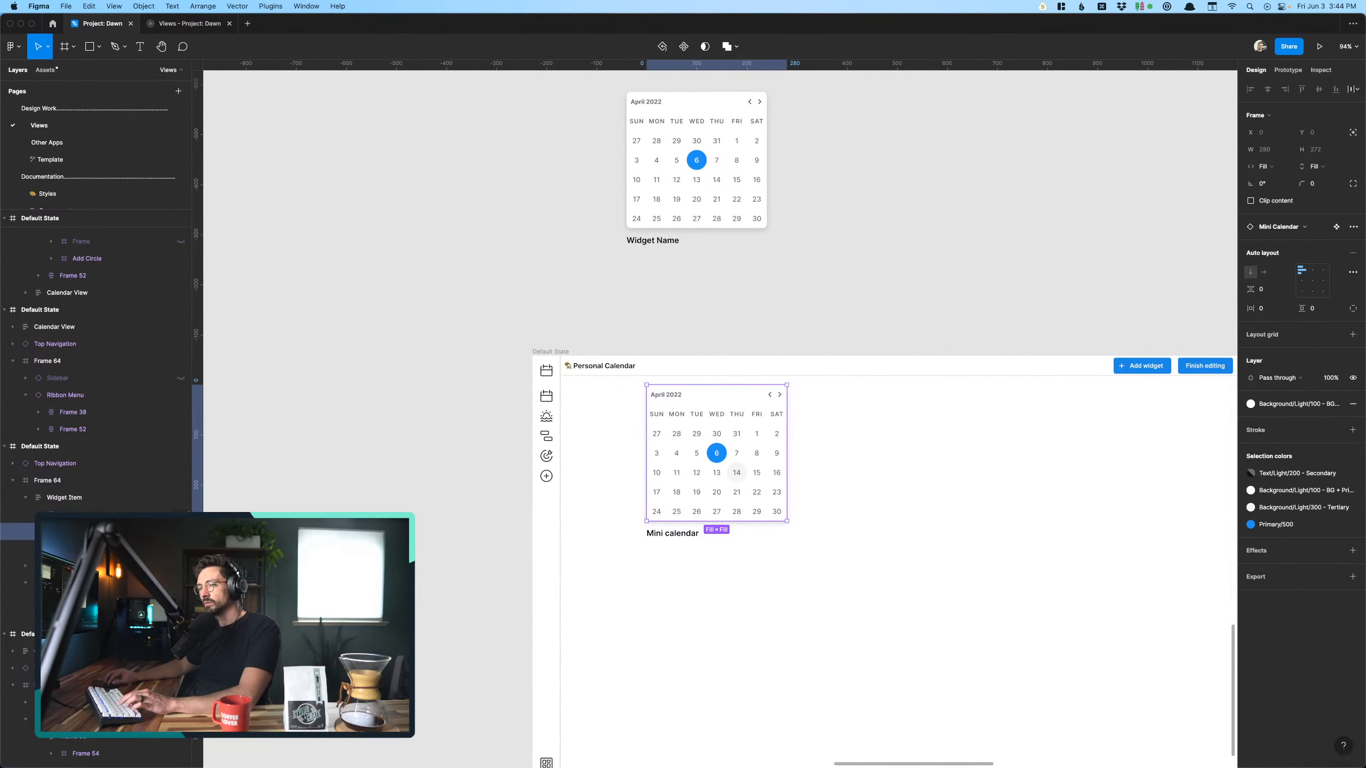
key("Delete")
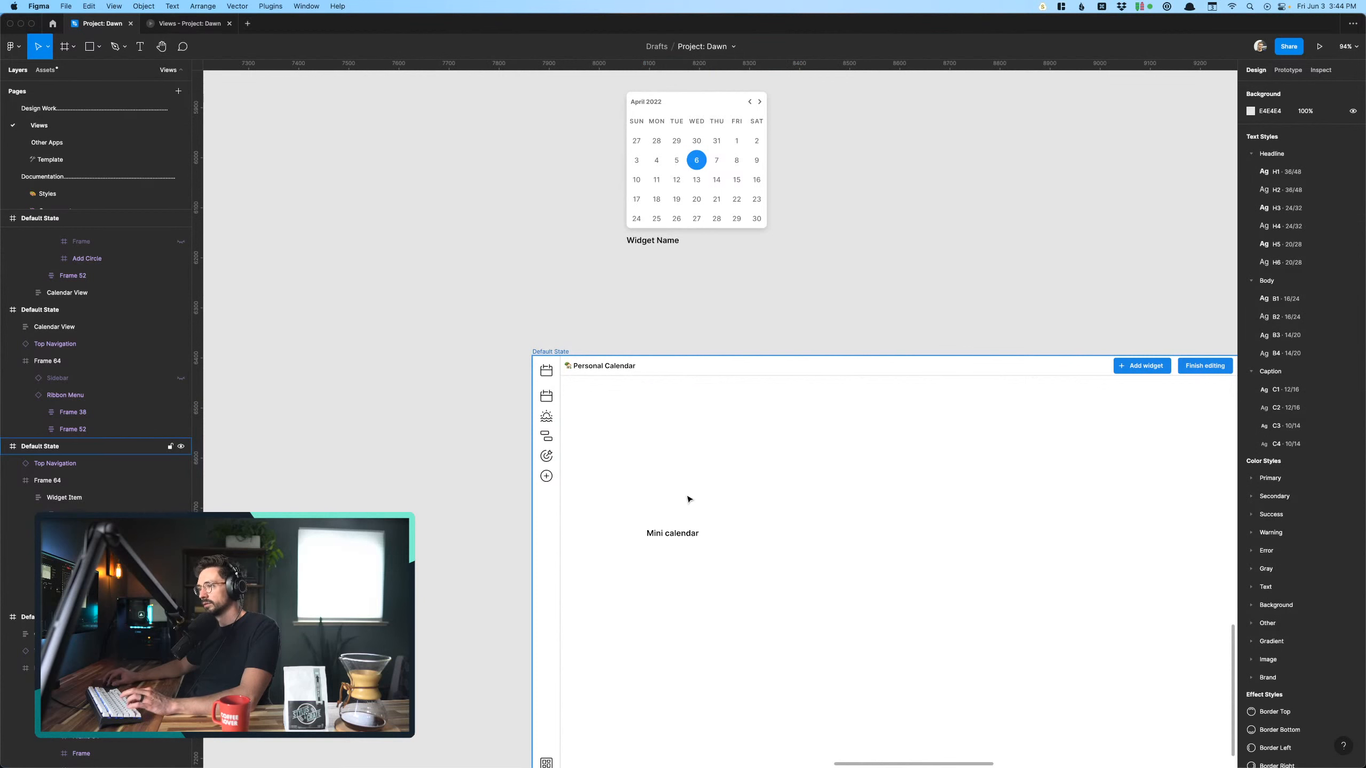
key("super+z")
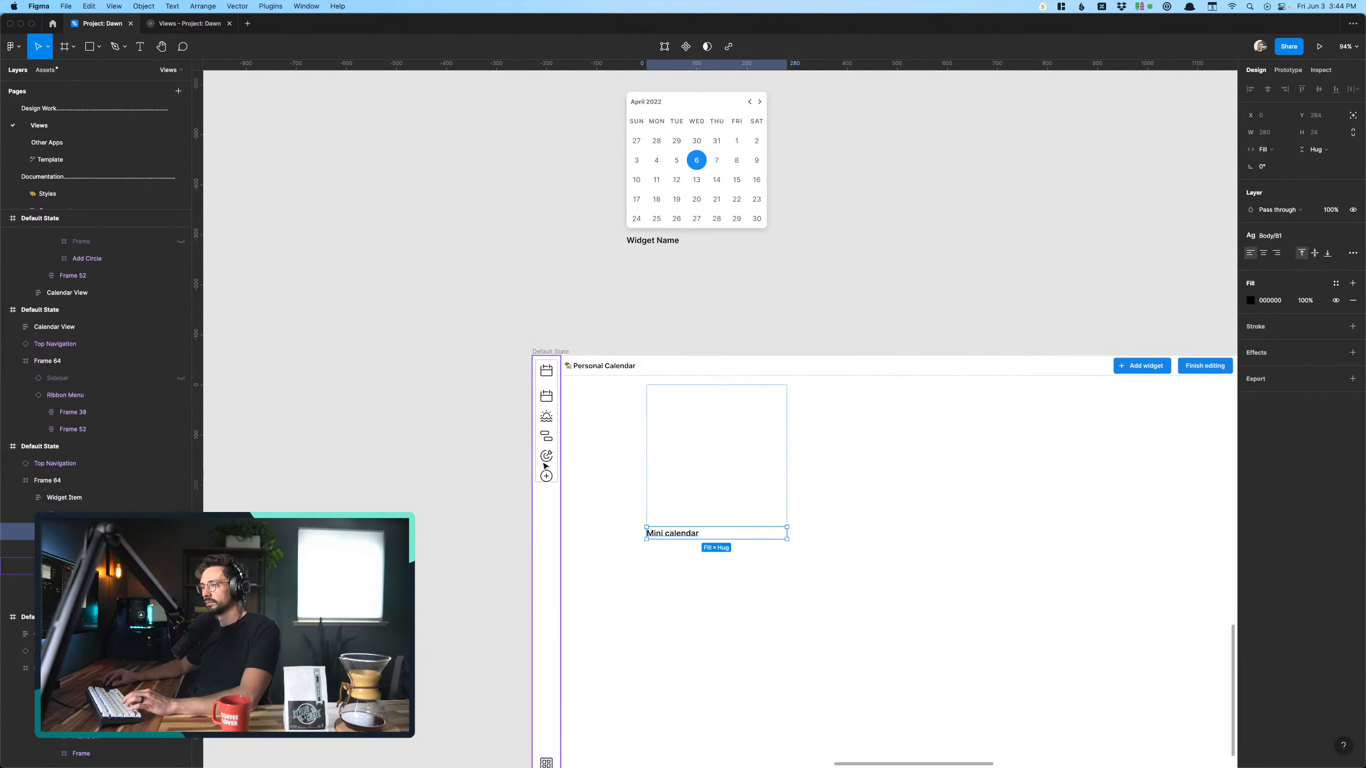
left_click(546, 500)
left_click(694, 523)
key("Delete")
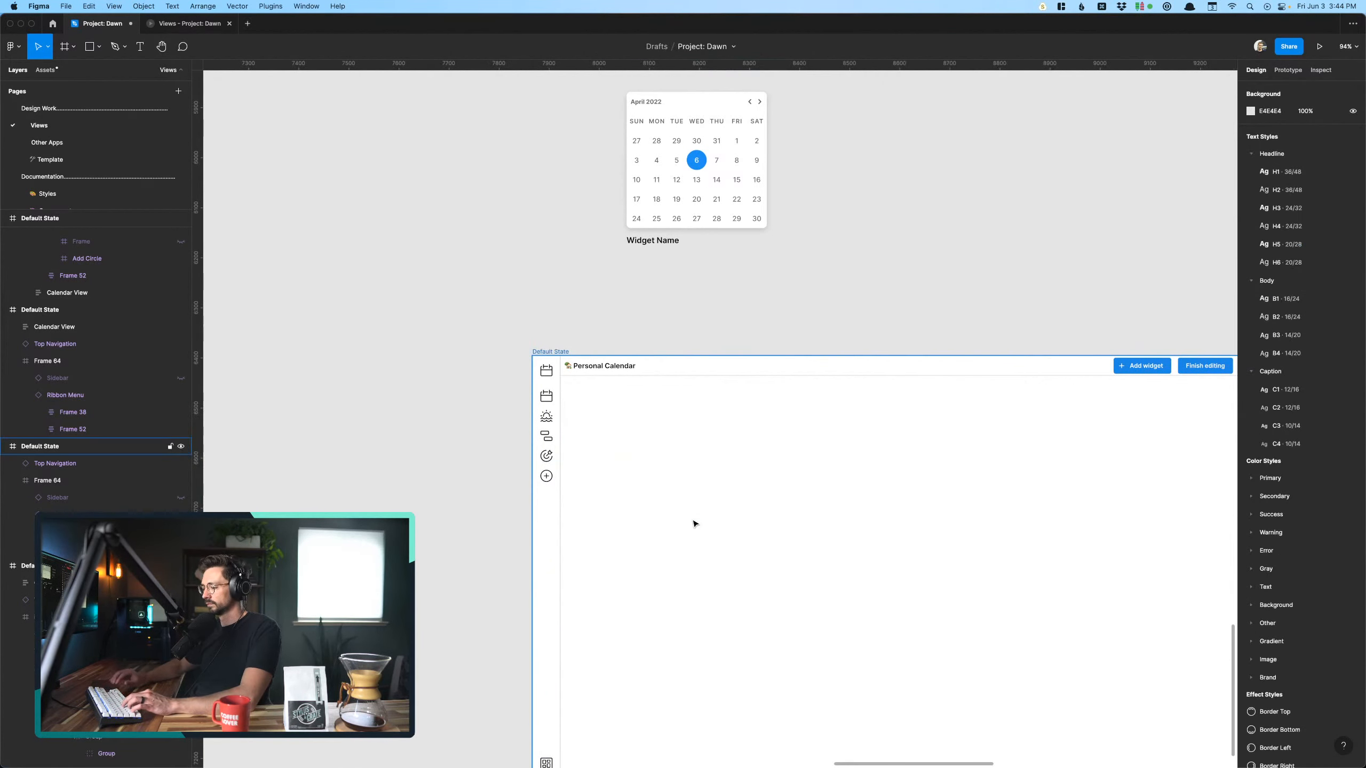
key("super+v")
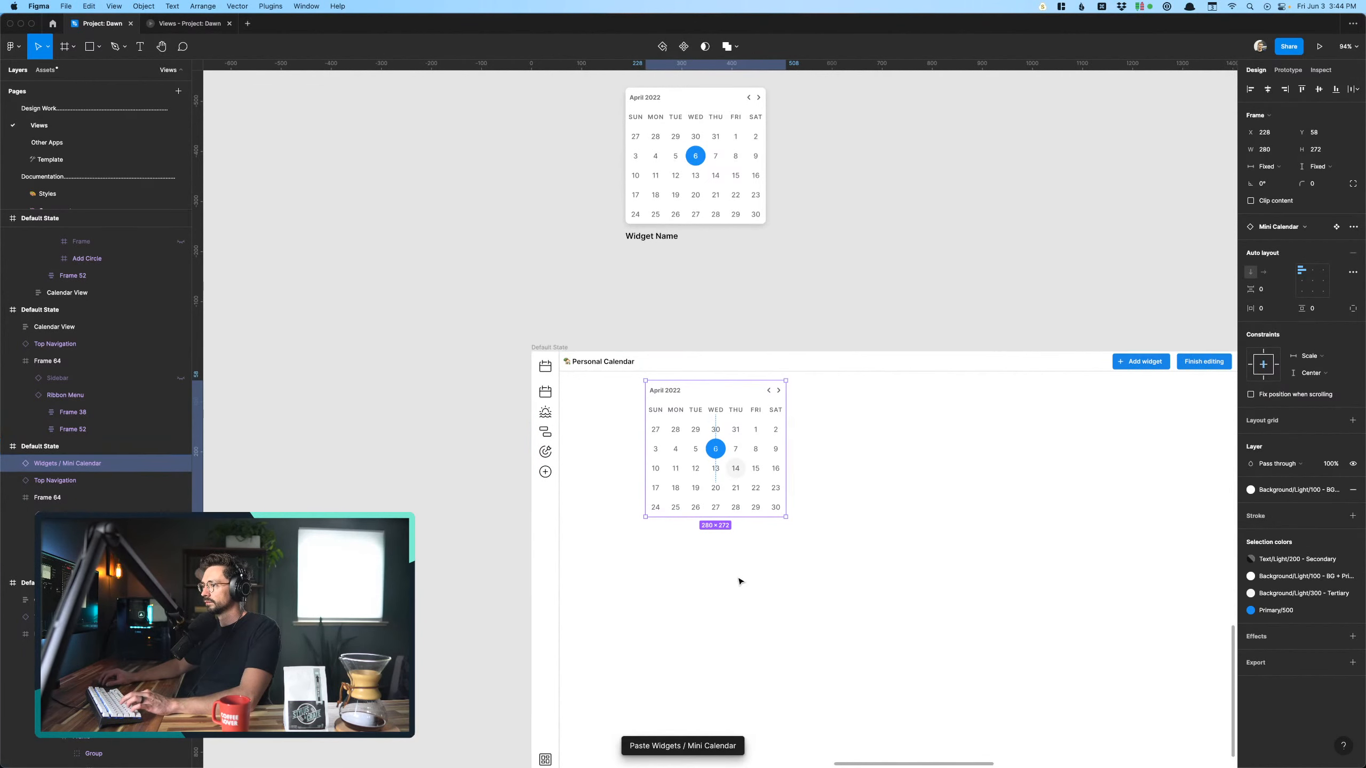
- Enlarge the Mini Calendar to about 1196 × 786 and move it against the screen's ribbon menu and top navigation
scroll(740, 580, "down", 2)
scroll(739, 580, "right", 2)
scroll(740, 580, "down", 2)
scroll(739, 580, "right", 1)
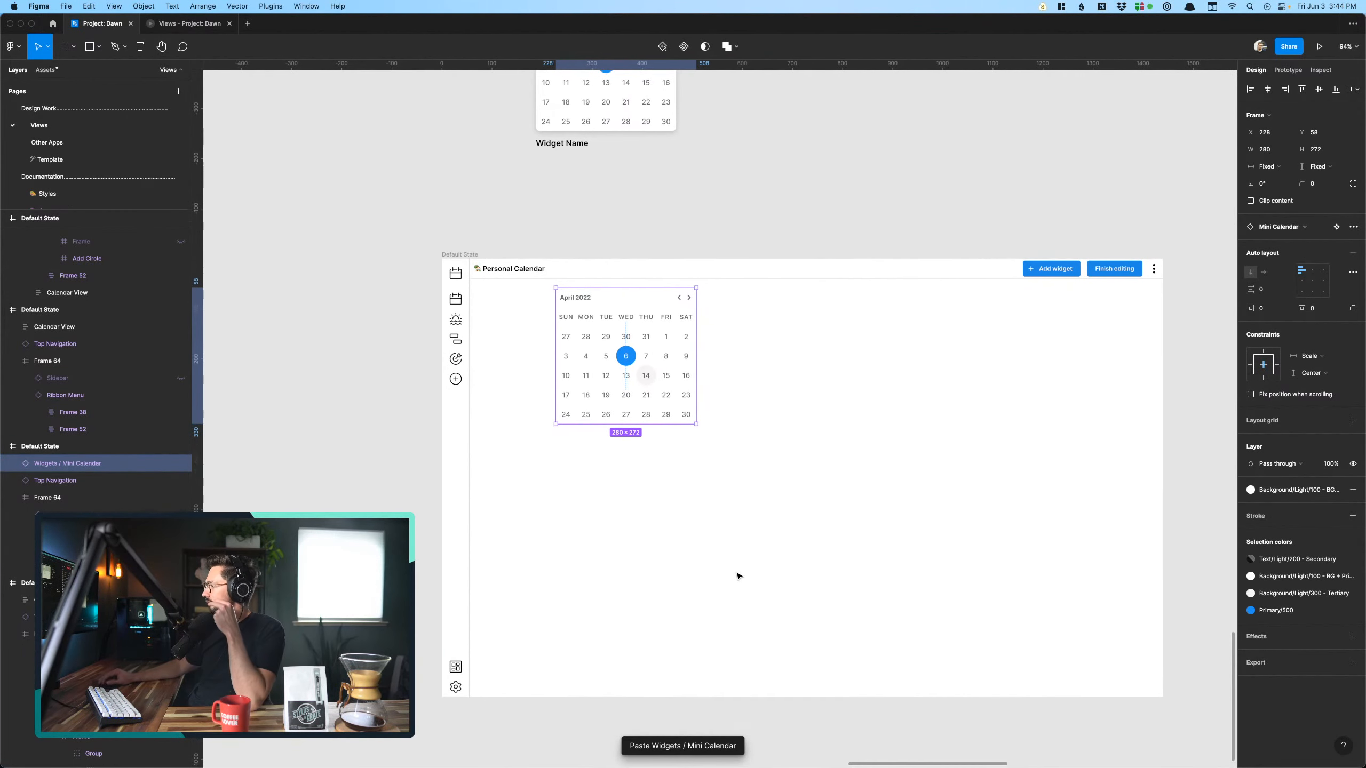
left_click_drag(696, 425, 1155, 681)
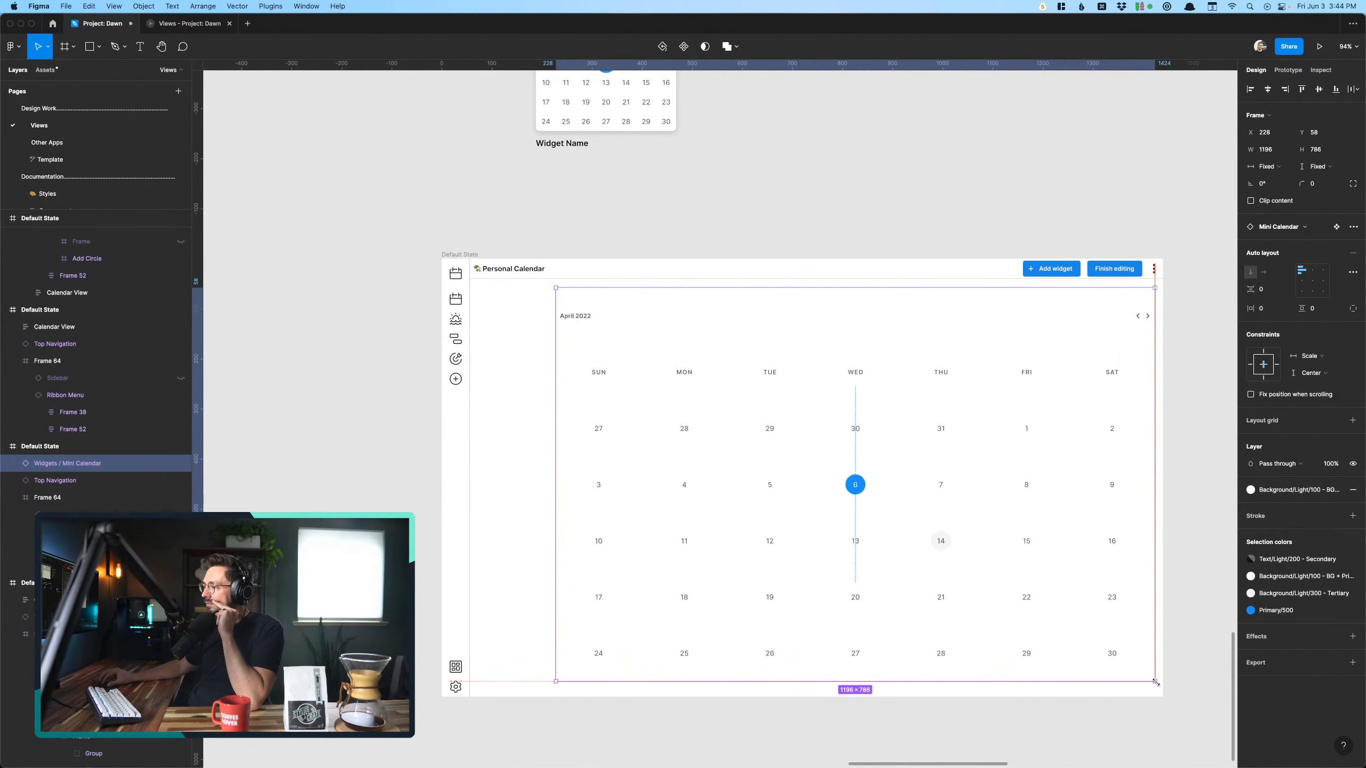
left_click_drag(601, 582, 534, 570)
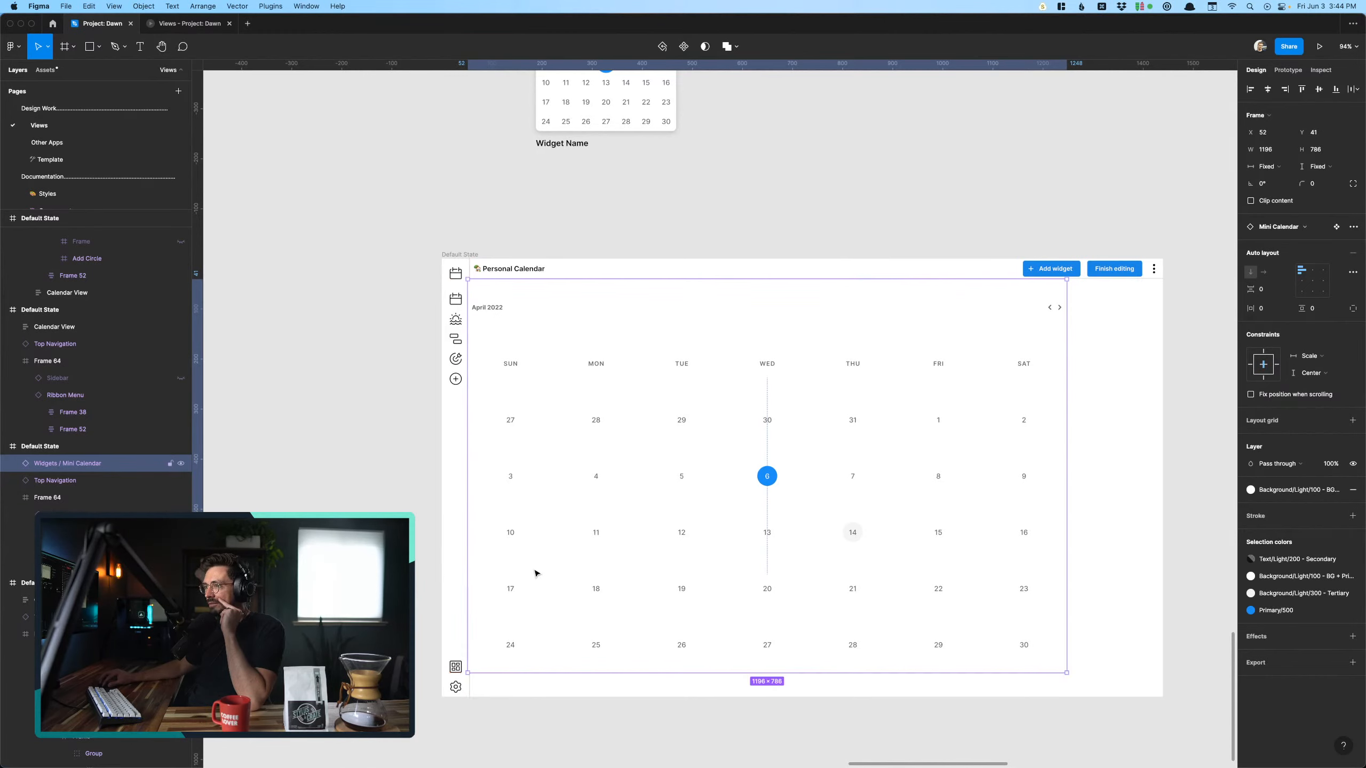
- Stretch the Mini Calendar to 1388 × 834 so that it fills the screen's content area
scroll(672, 614, "right", 1)
scroll(808, 659, "down", 4)
scroll(815, 649, "down", 3)
scroll(815, 649, "up", 3)
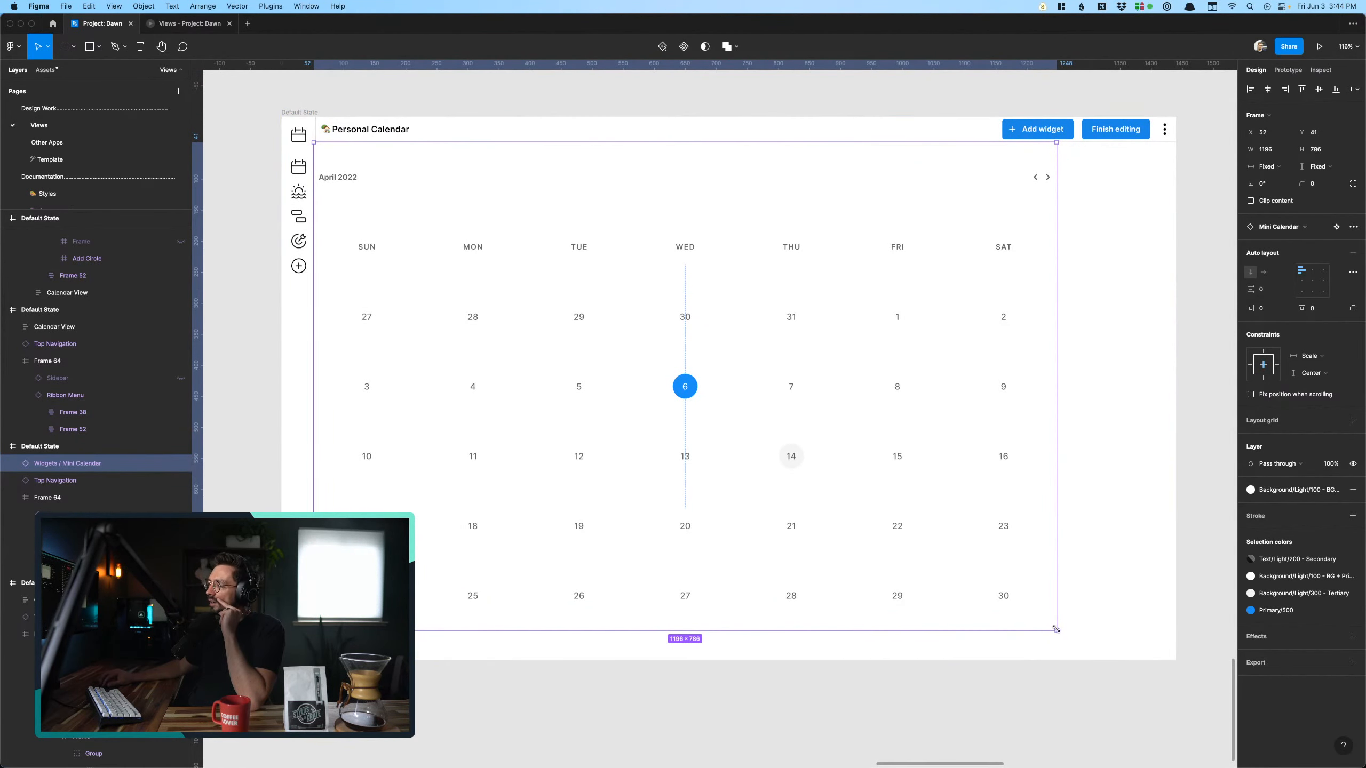
left_click_drag(1055, 629, 1174, 660)
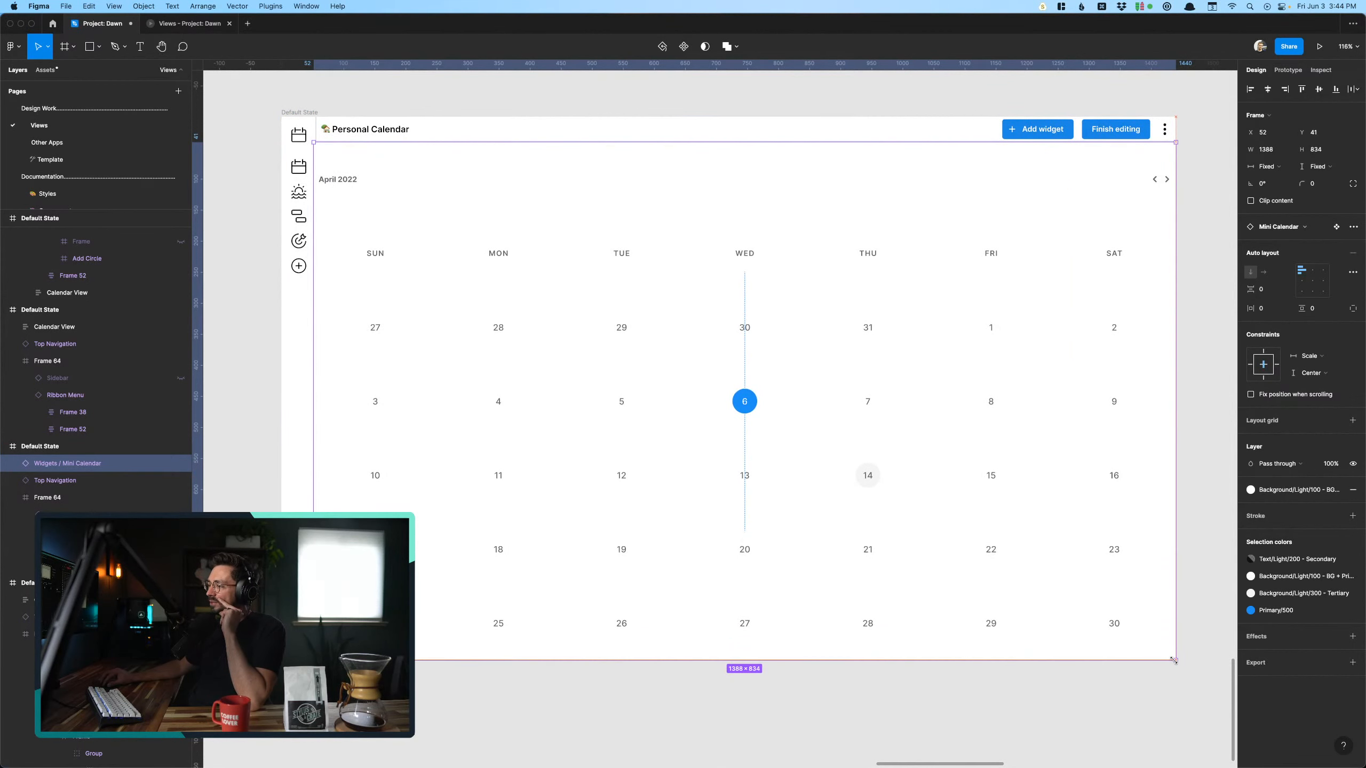
left_click(1073, 705)
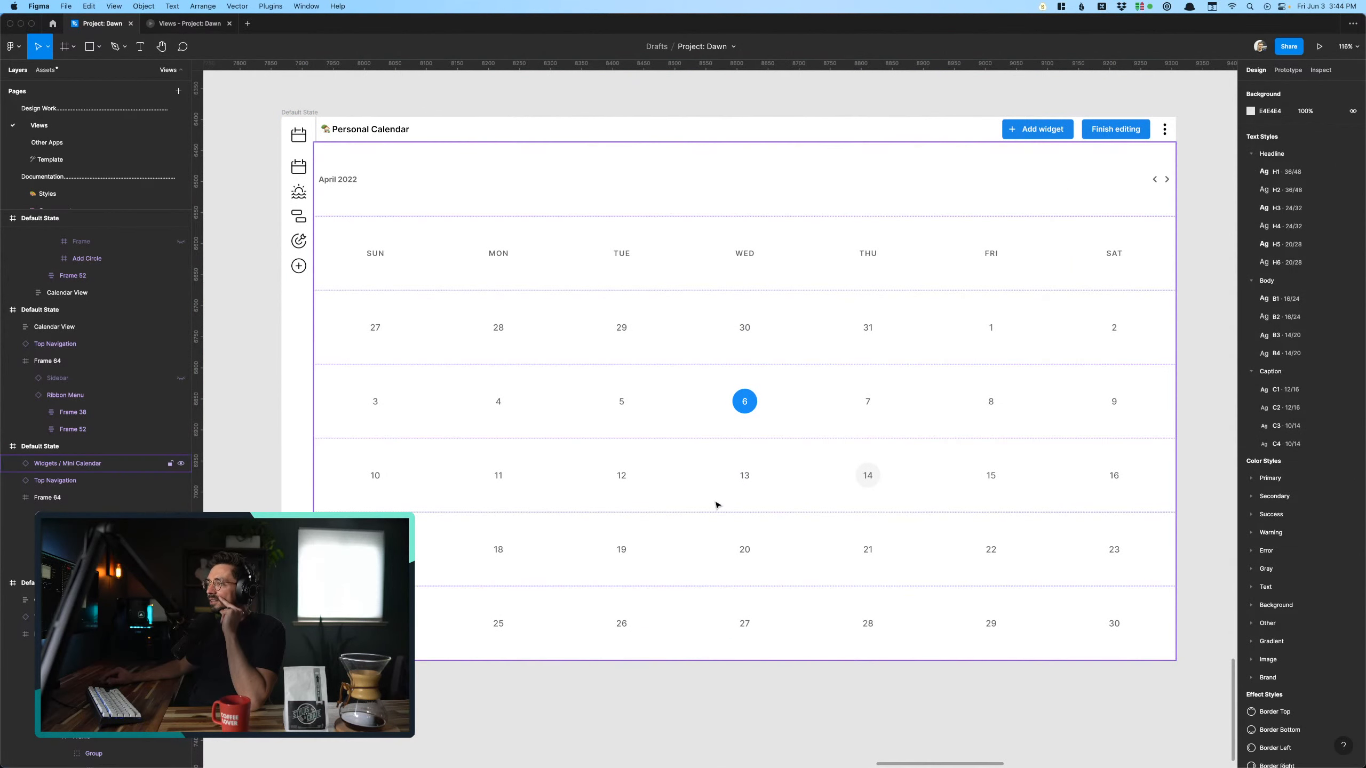
scroll(247, 507, "left", 2)
scroll(247, 508, "up", 2)
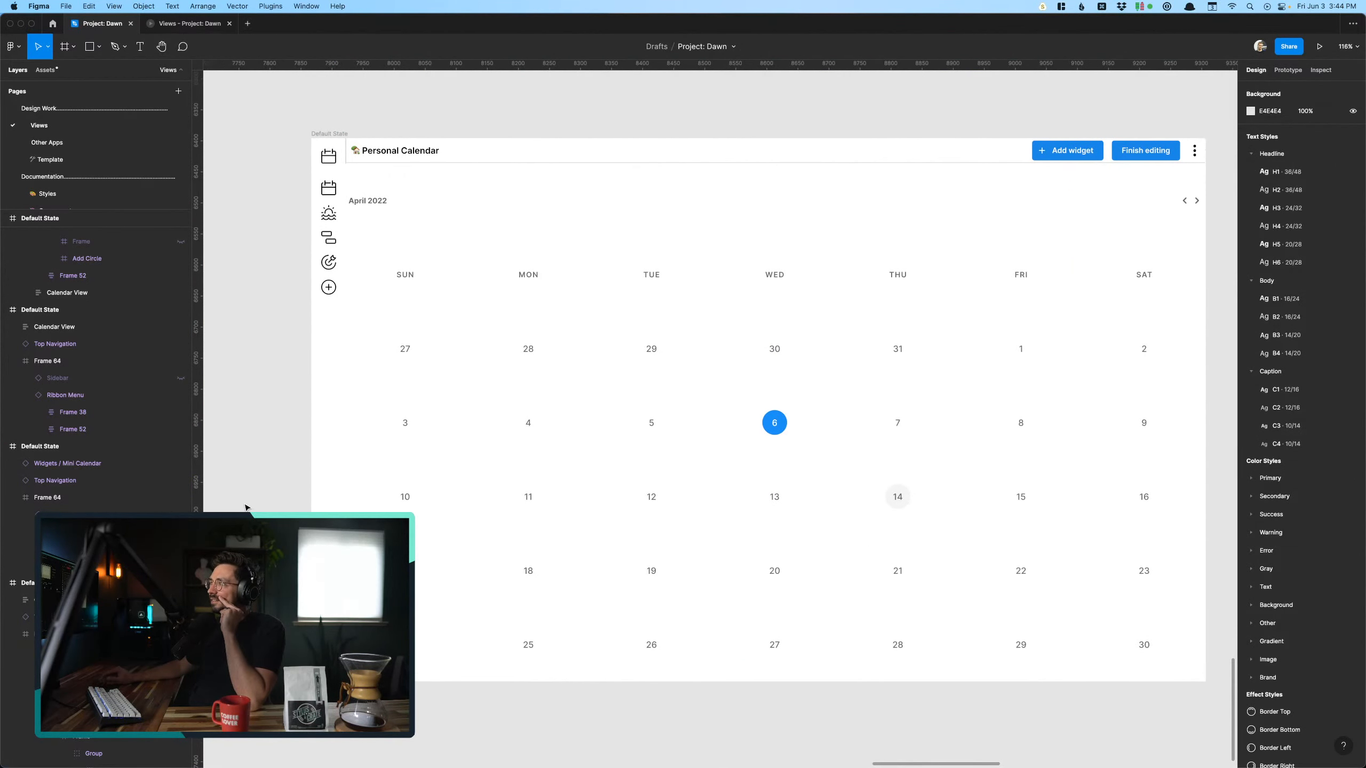
left_click(500, 532)
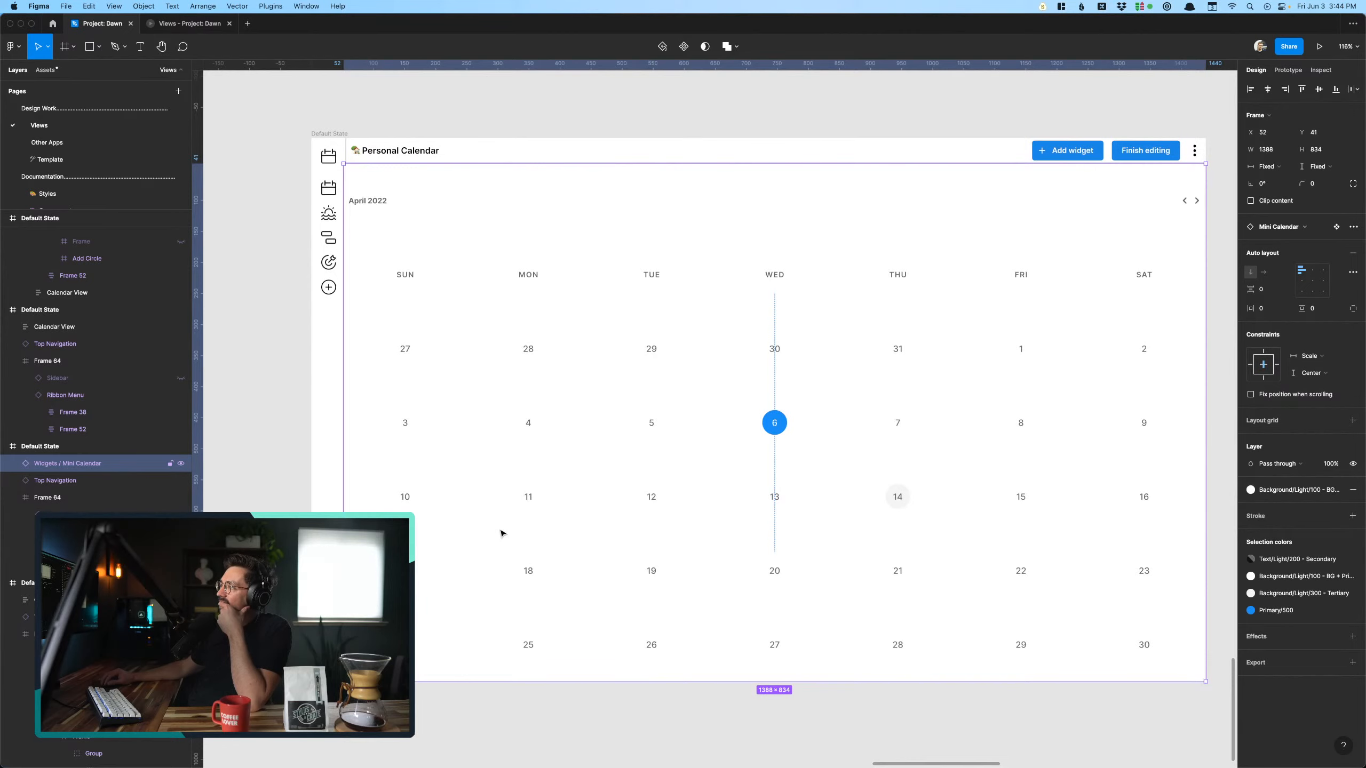
scroll(500, 532, "down", 5)
scroll(461, 399, "down", 10)
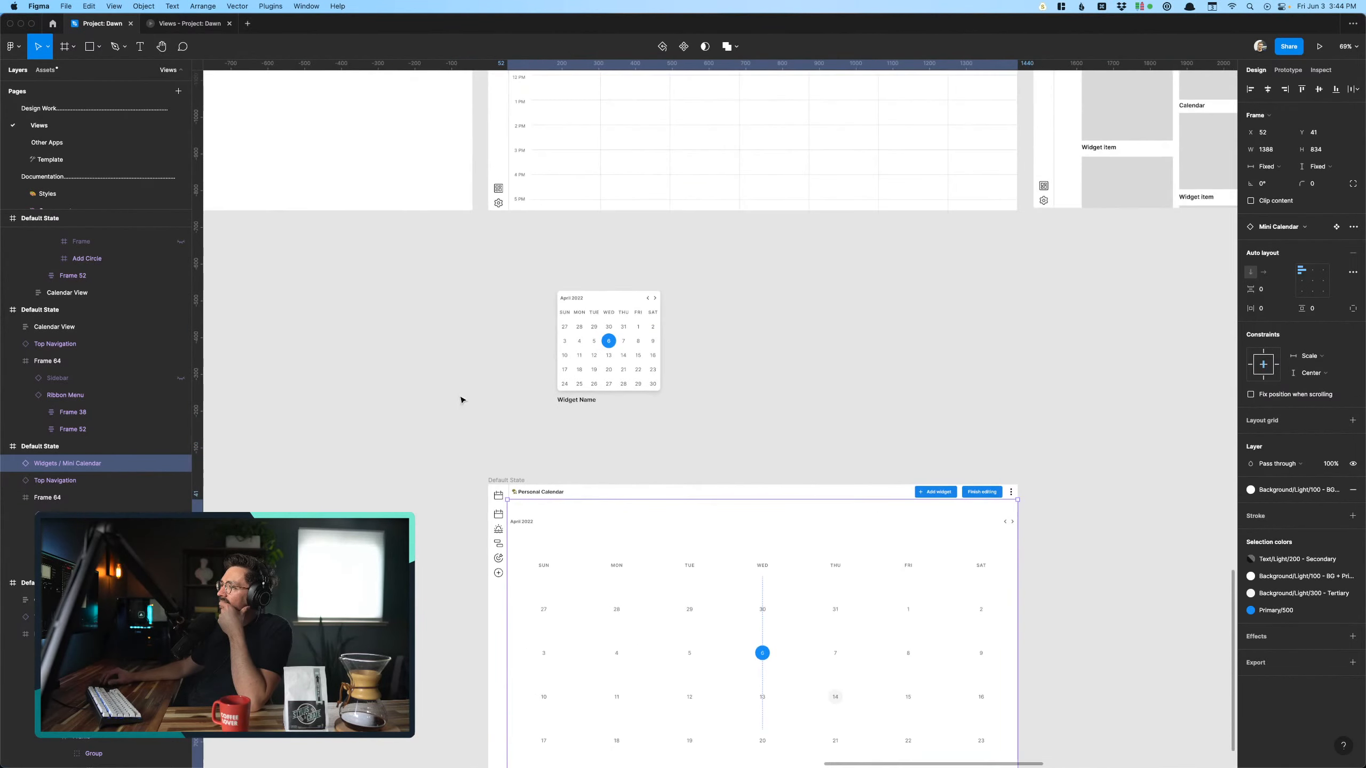
- Duplicate the full-size Mini Calendar screen and place the copy directly below the original
left_click(460, 345)
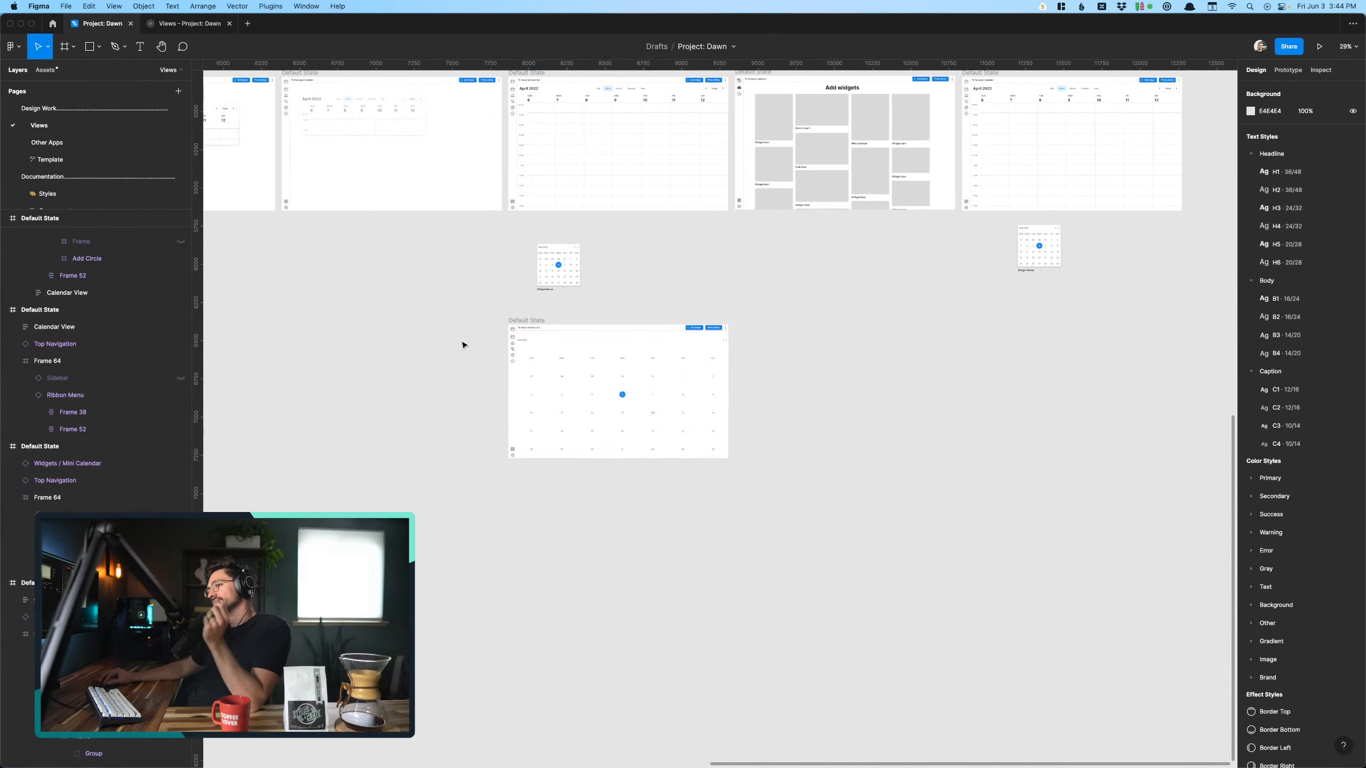
scroll(473, 347, "up", 5)
left_click_drag(551, 316, 595, 534)
left_click(546, 583)
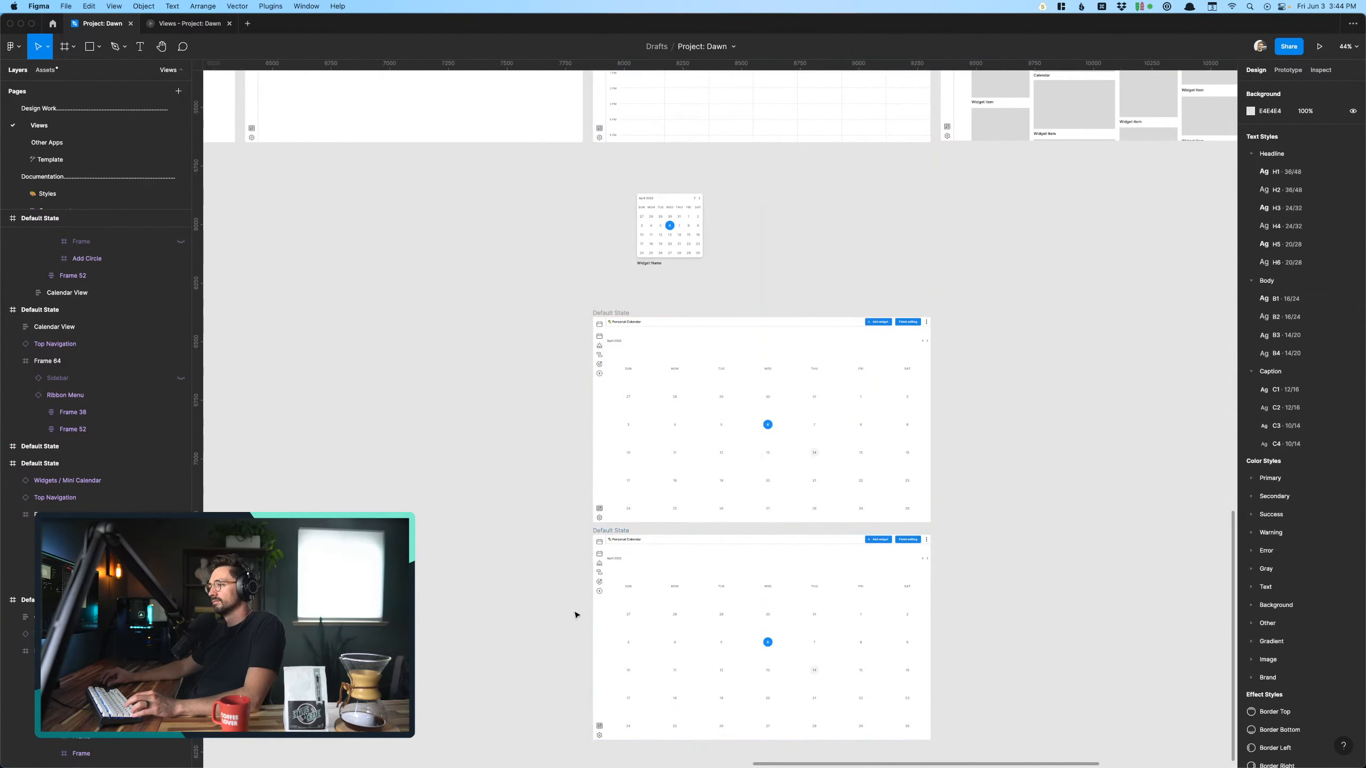
- Reset the Mini Calendar instance on the lower duplicate screen to its main component's size
scroll(594, 631, "up", 8)
left_click(715, 567)
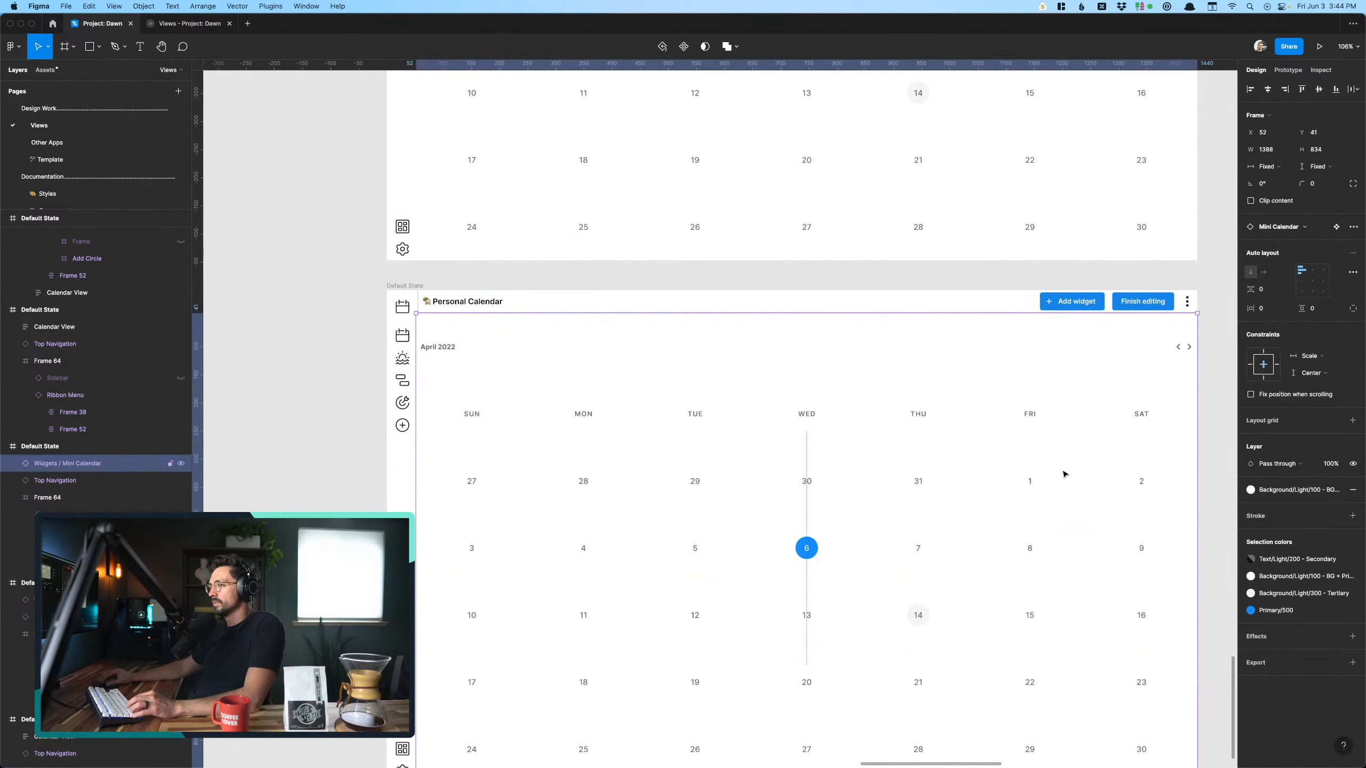
left_click(1353, 227)
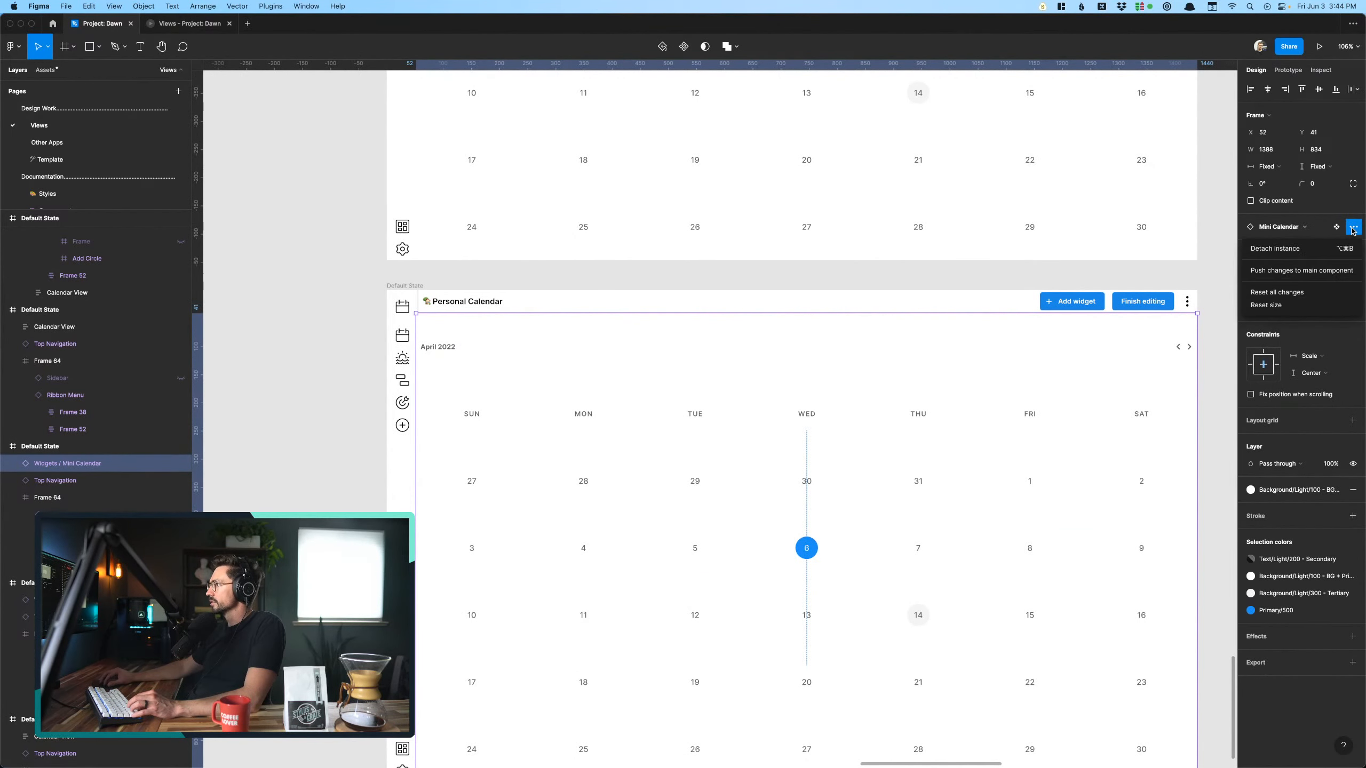
left_click(1287, 306)
left_click(897, 478)
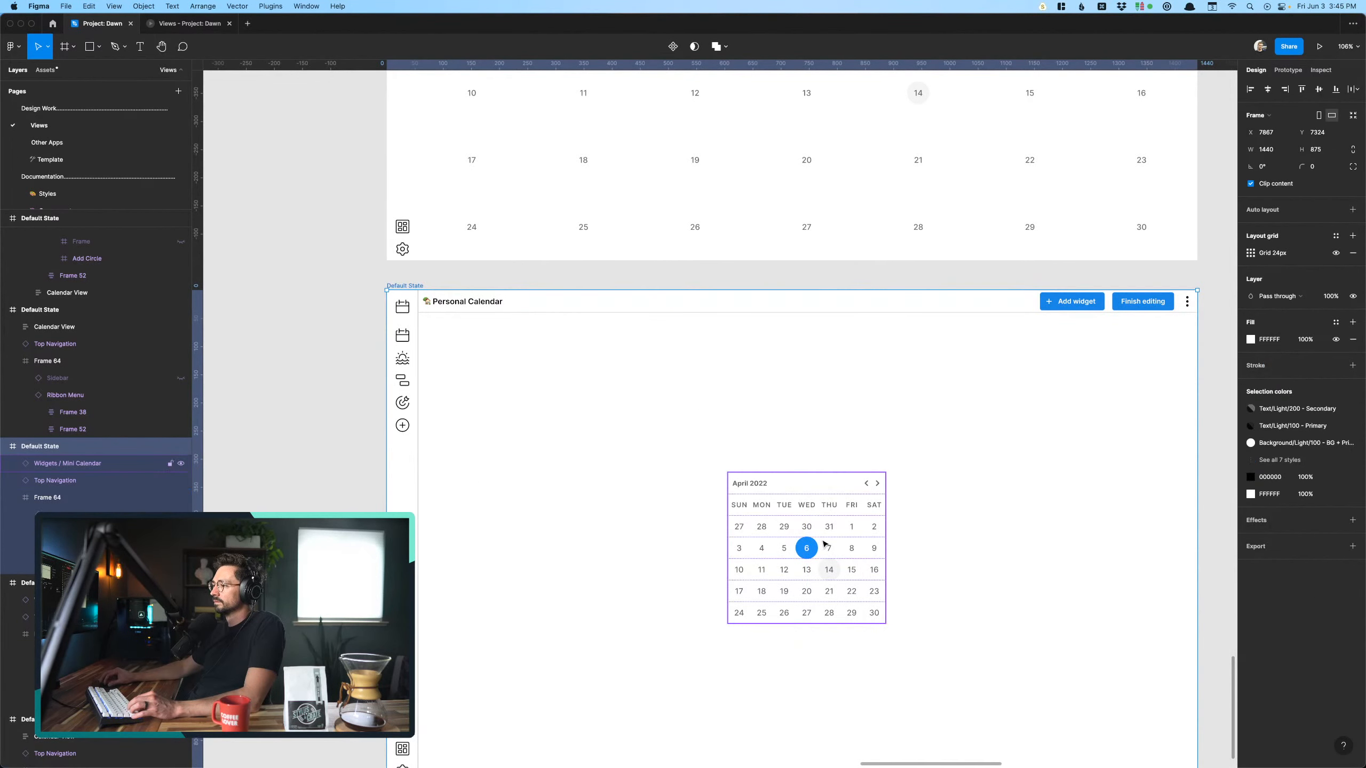
- Move the reset Mini Calendar to x 56, y 41, against the screen's ribbon menu and top navigation
left_click_drag(824, 543, 617, 424)
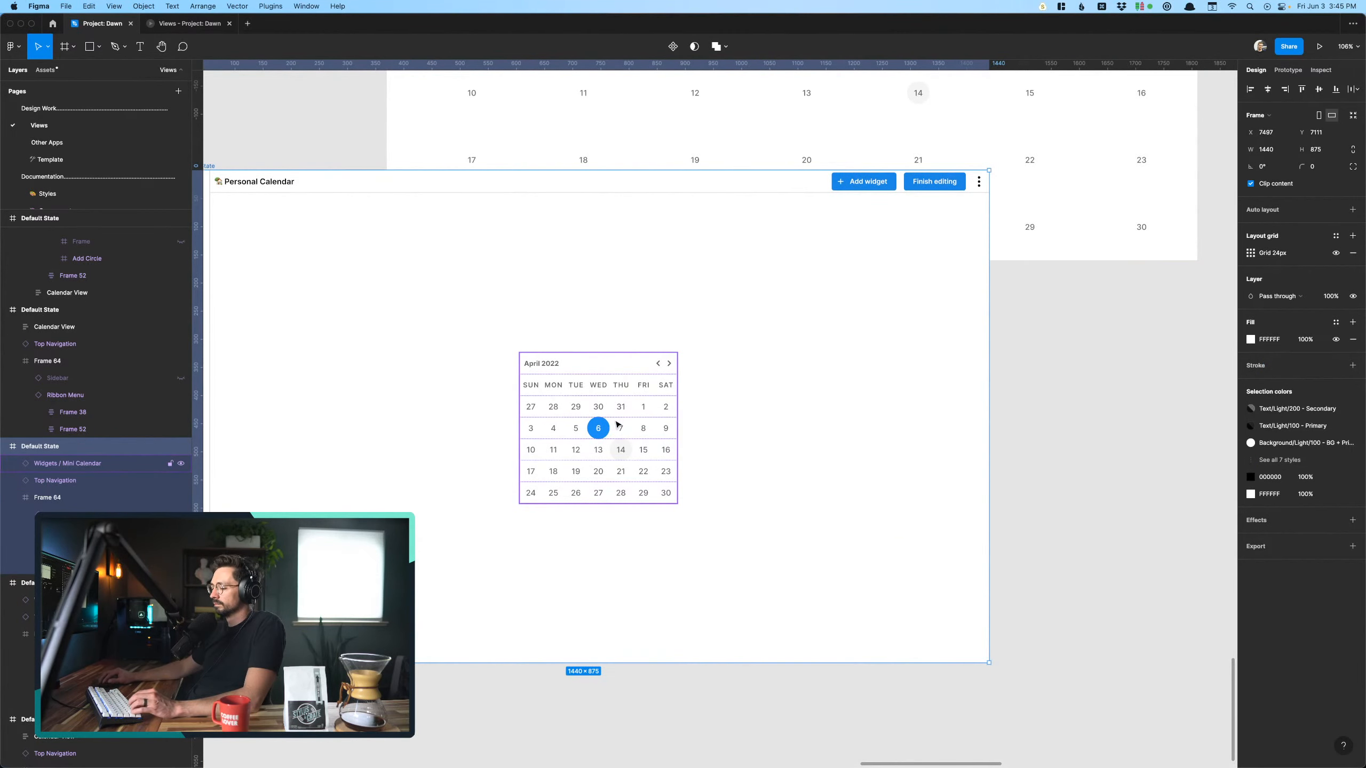
key("ctrl+z")
left_click(781, 540)
left_click_drag(781, 541, 431, 375)
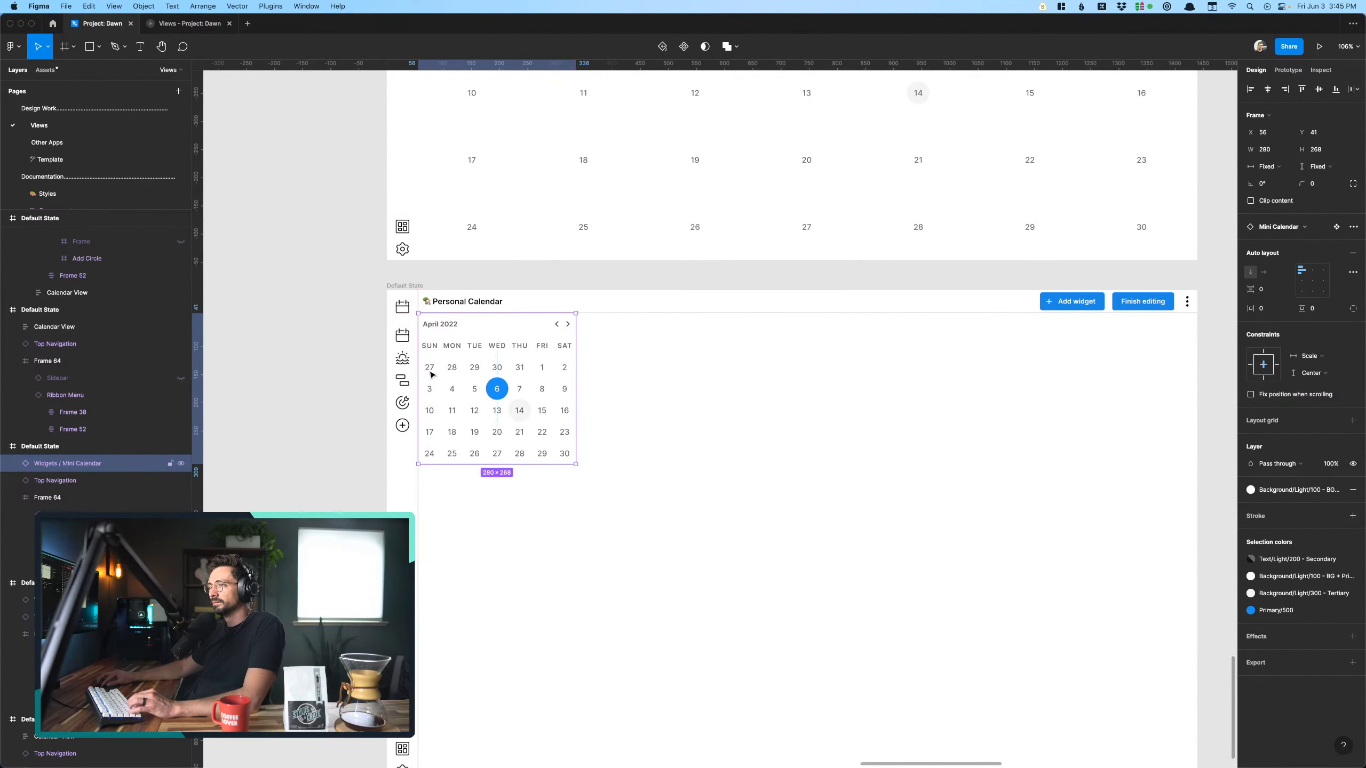
left_click(350, 395)
scroll(350, 395, "down", 4)
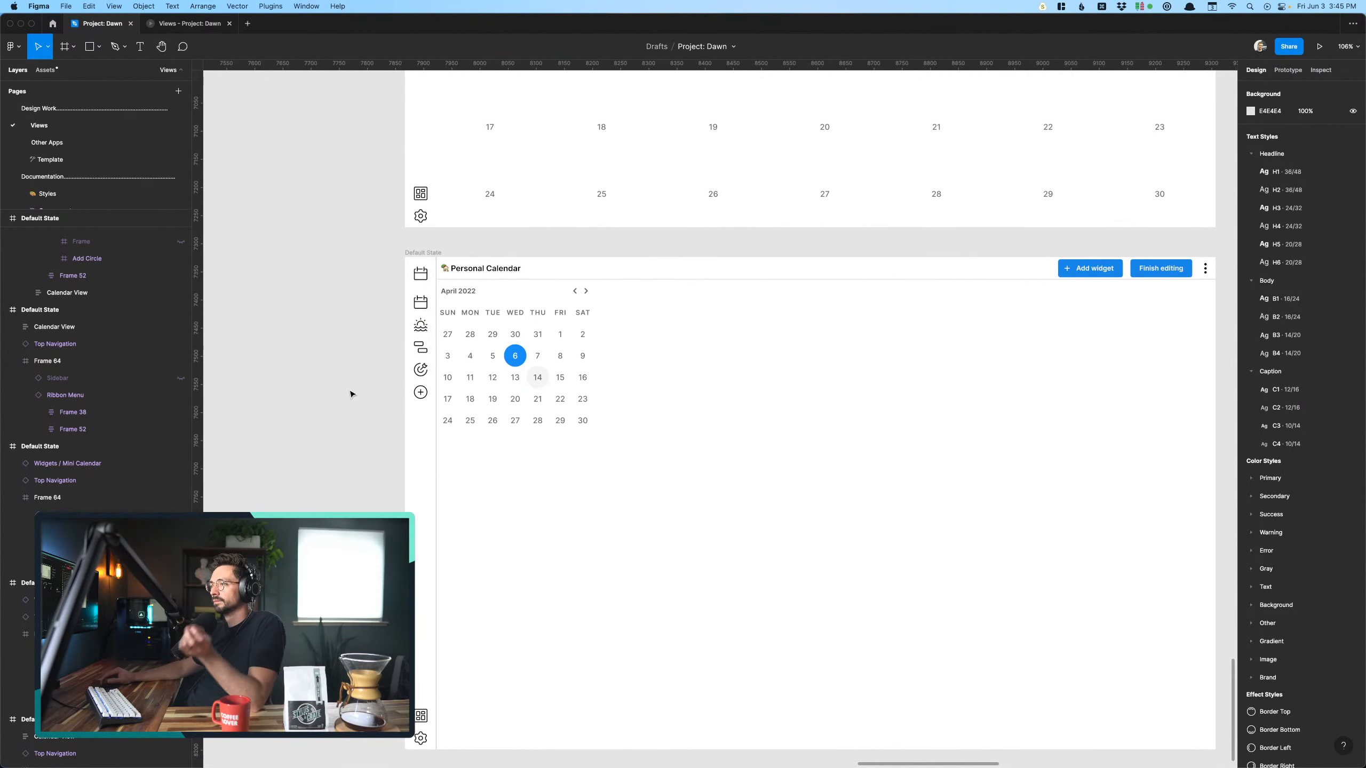
scroll(350, 394, "right", 4)
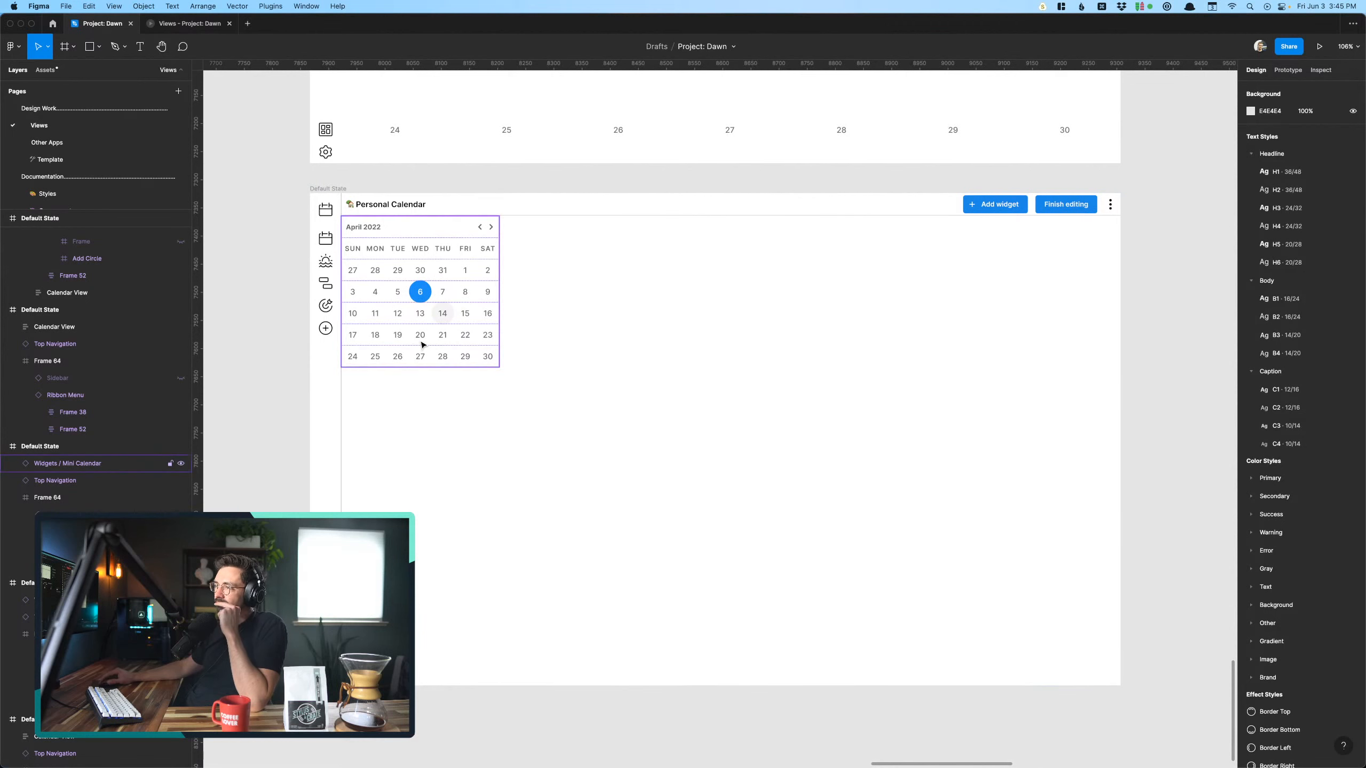
- Try widening the Mini Calendar to 329 px at the same height, and undo the change
left_click(422, 345)
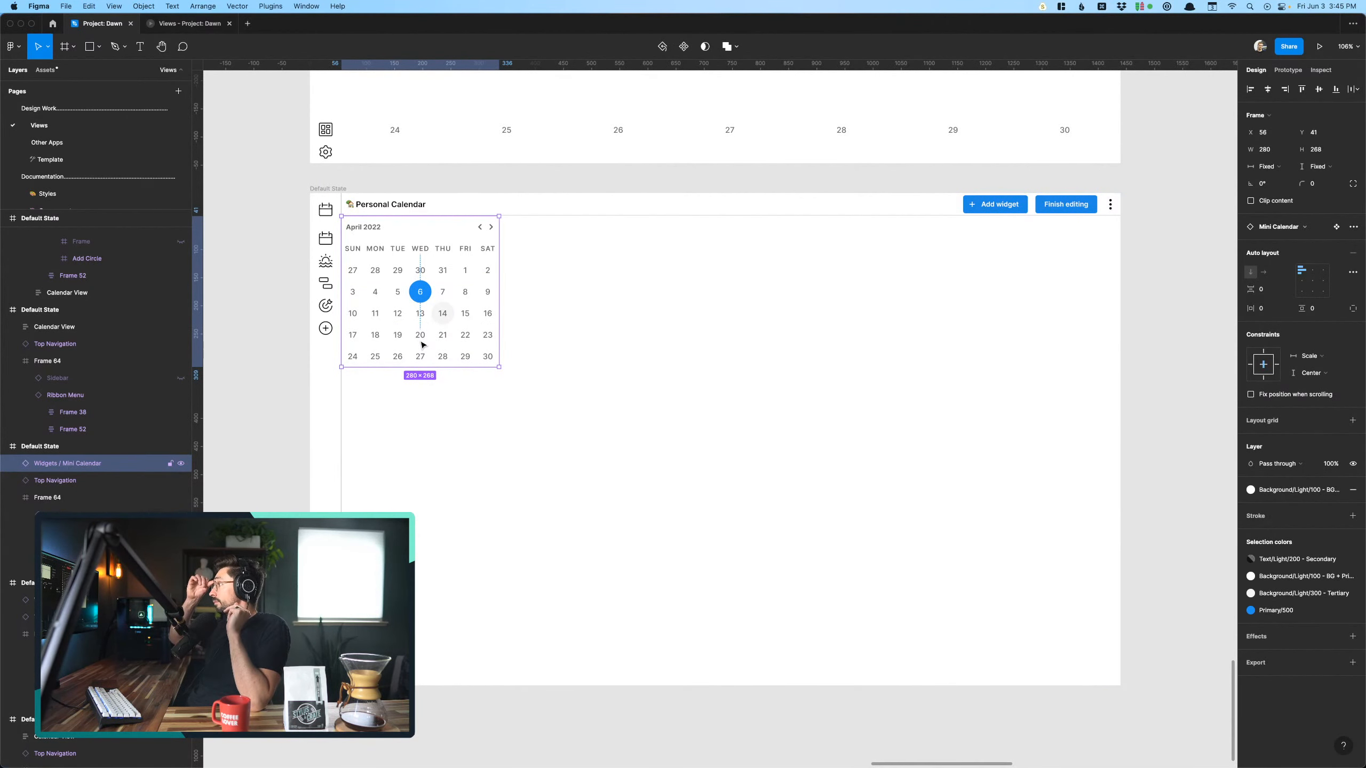
left_click(542, 393)
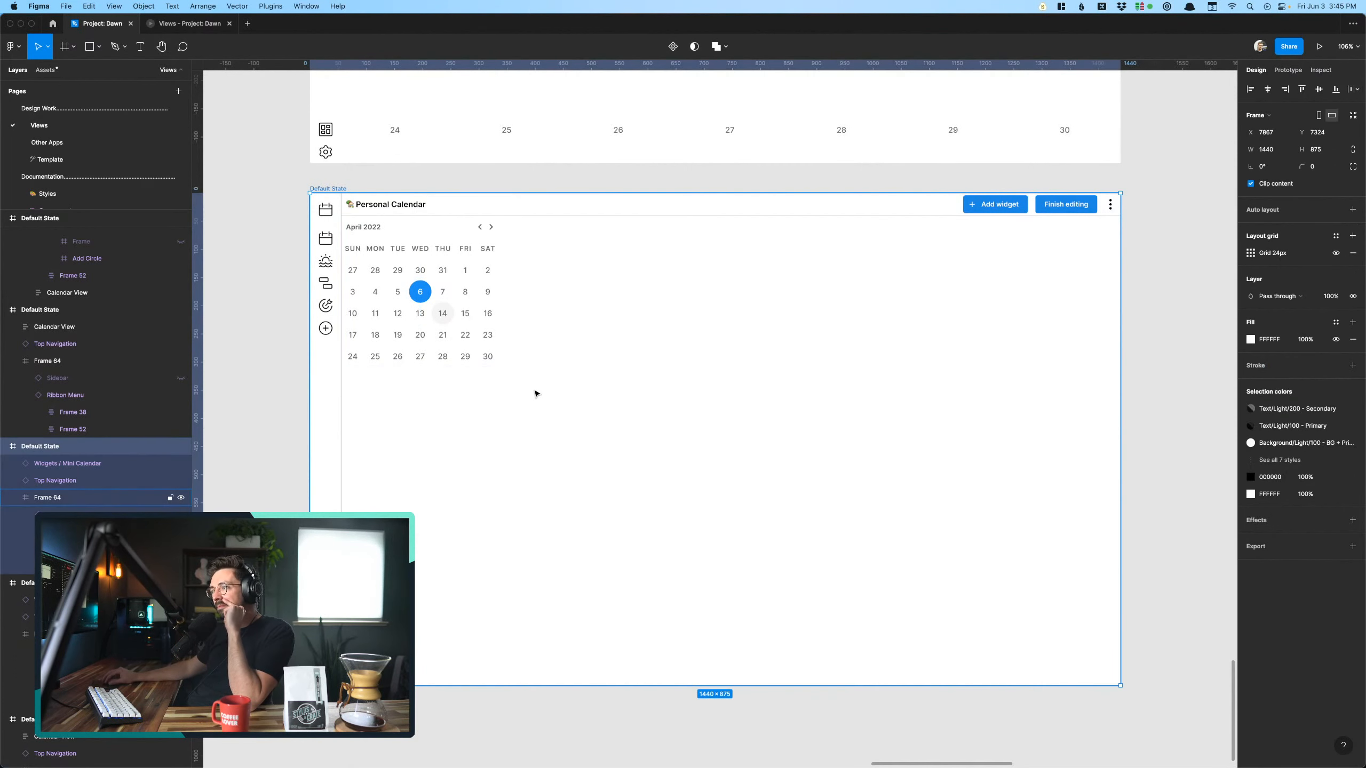
left_click(432, 321)
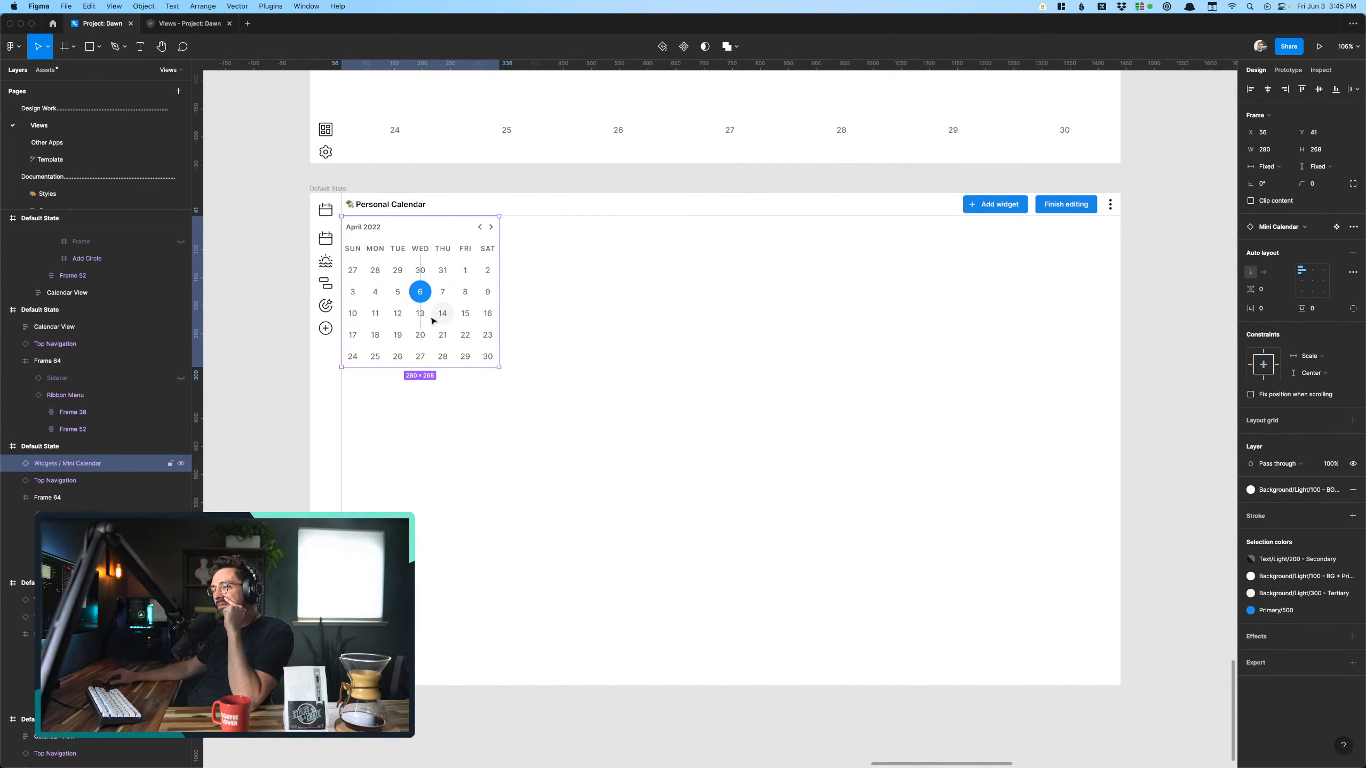
mouse_move(541, 340)
left_mouse_down()
mouse_move(559, 339)
mouse_move(508, 338)
mouse_move(543, 337)
mouse_move(527, 338)
left_mouse_up()
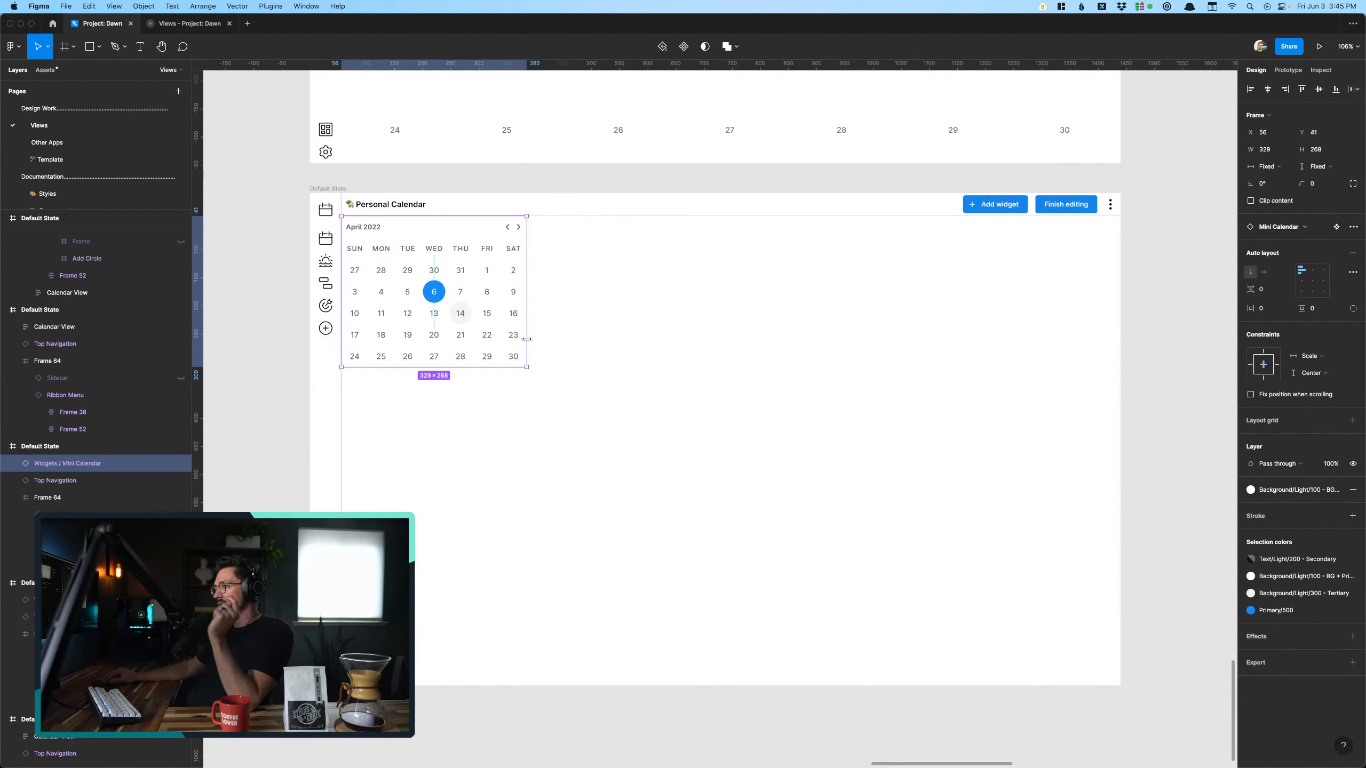
key("super+z")
key("Escape")
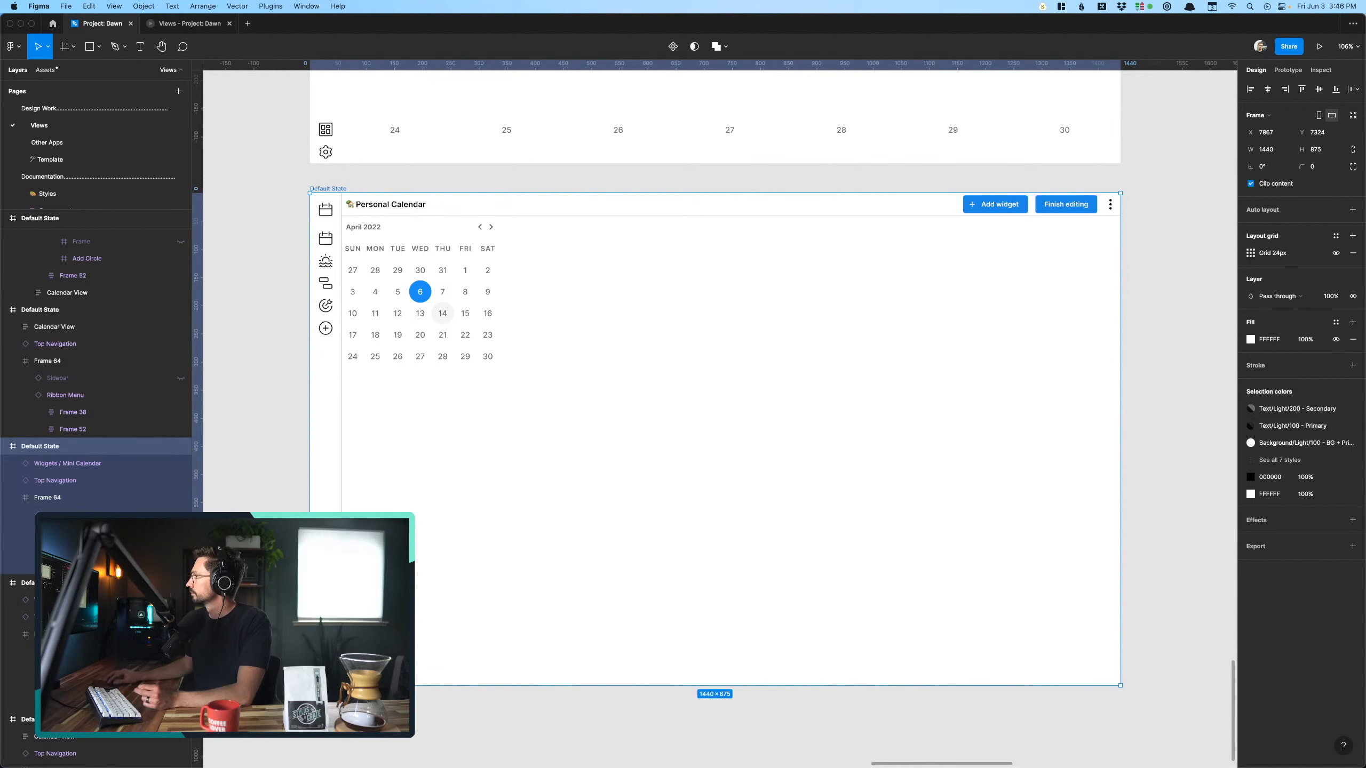
left_click(247, 463)
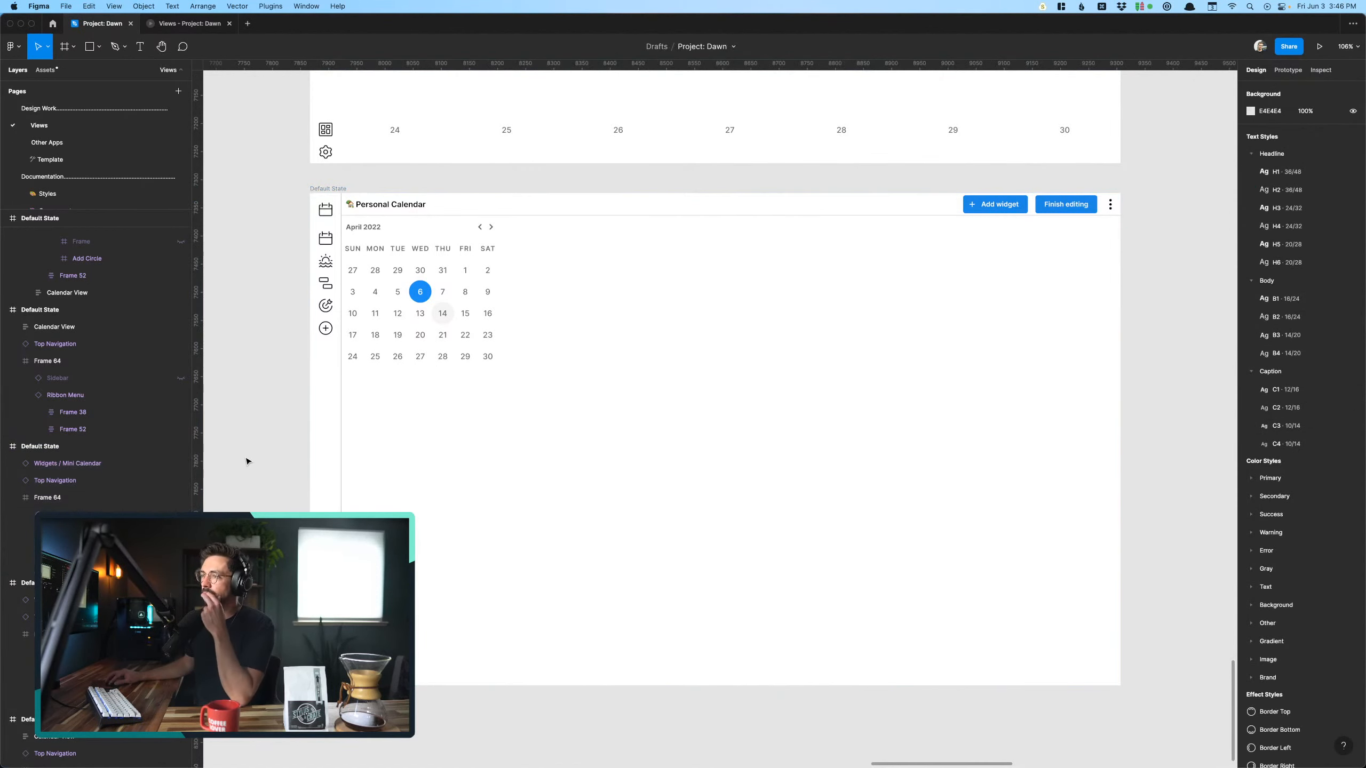
- Examine the widget-building flow's screens, from the two Mini Calendar explorations back to the Add widgets screen
scroll(247, 462, "down", 2)
scroll(247, 461, "up", 5)
scroll(308, 458, "down", 6)
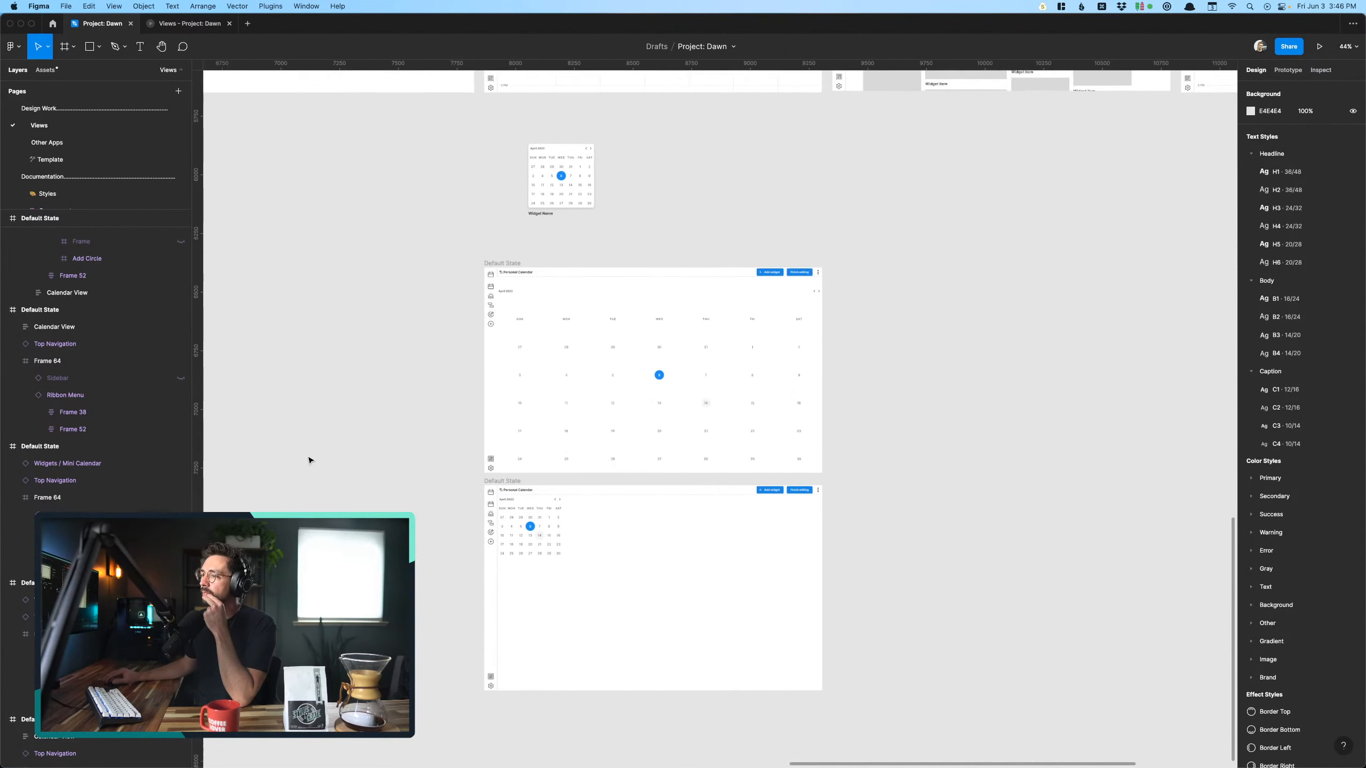
scroll(310, 460, "right", 1)
scroll(404, 408, "up", 8)
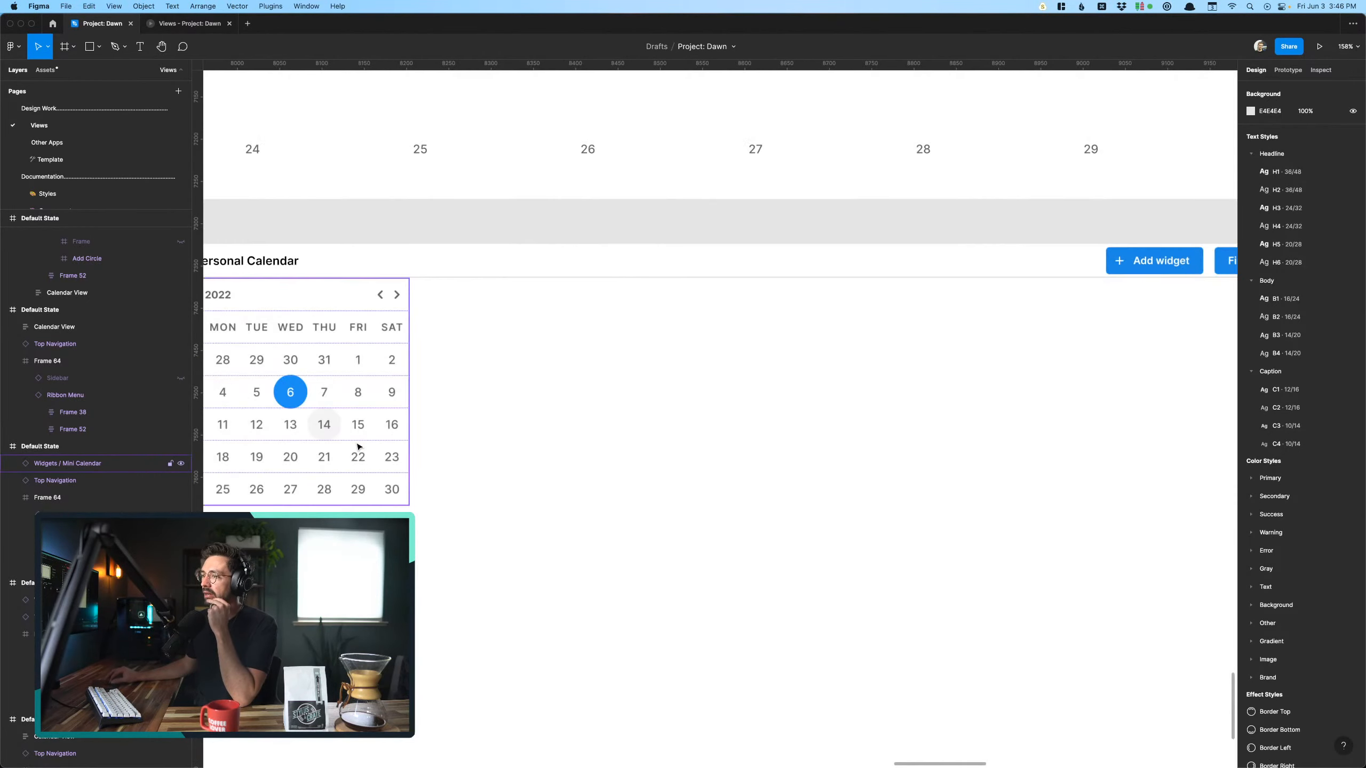
scroll(357, 446, "down", 5)
scroll(357, 445, "up", 4)
scroll(357, 446, "left", 3)
scroll(357, 446, "down", 6)
scroll(357, 446, "up", 5)
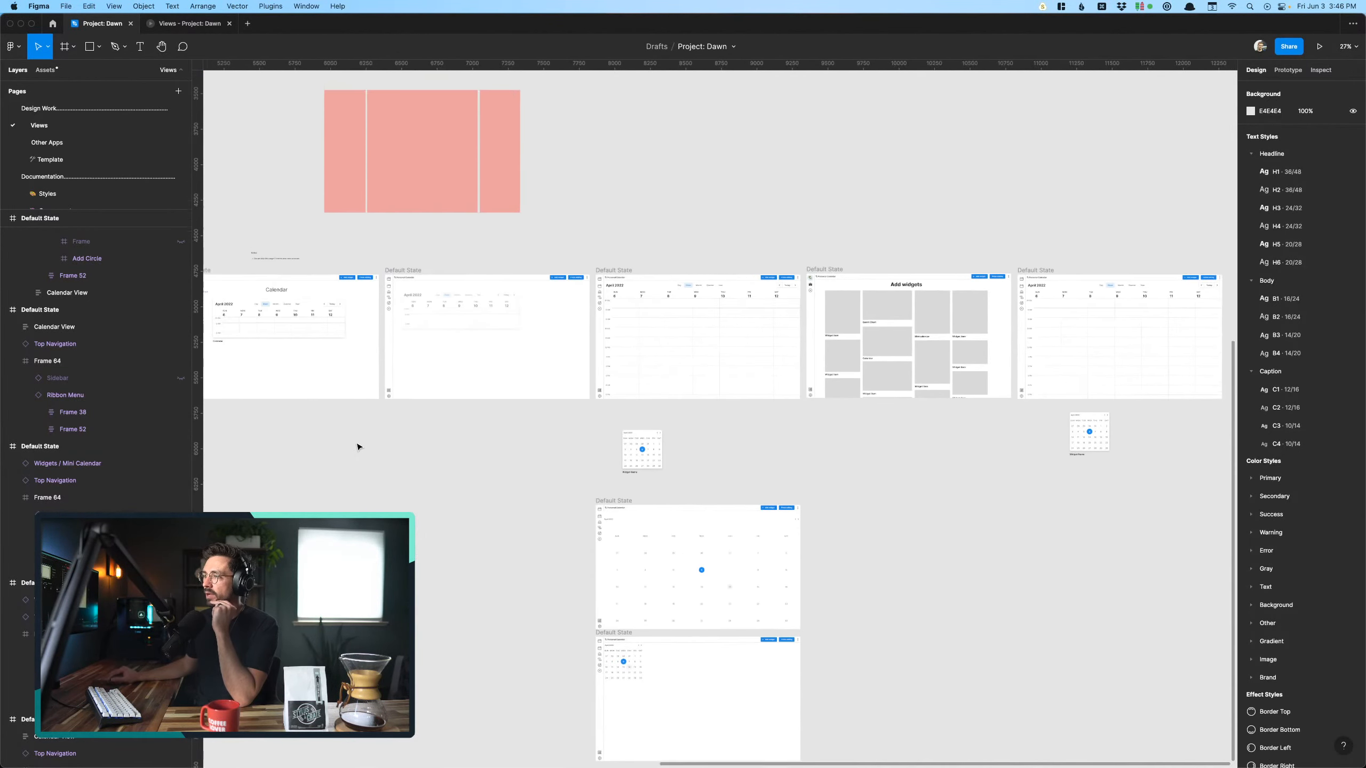
scroll(357, 446, "left", 5)
scroll(357, 446, "left", 3)
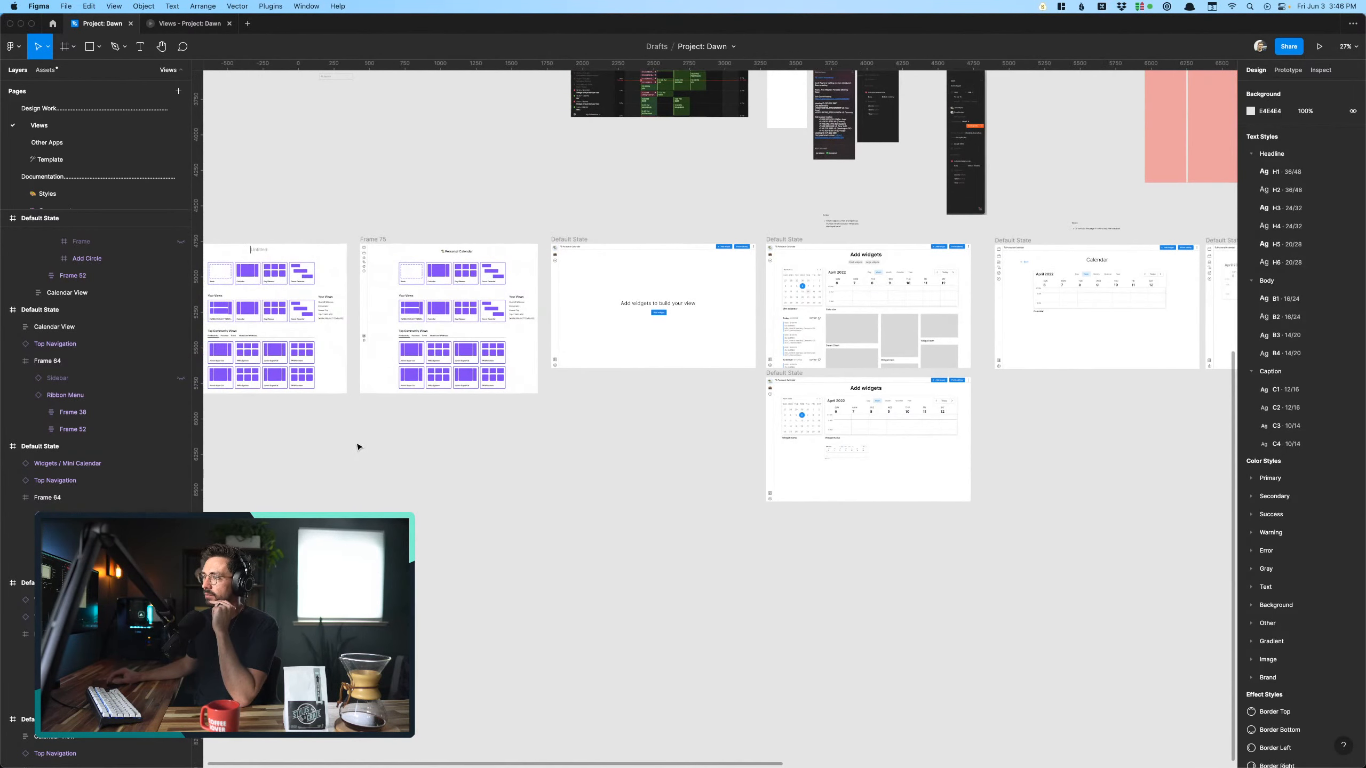
scroll(356, 446, "right", 8)
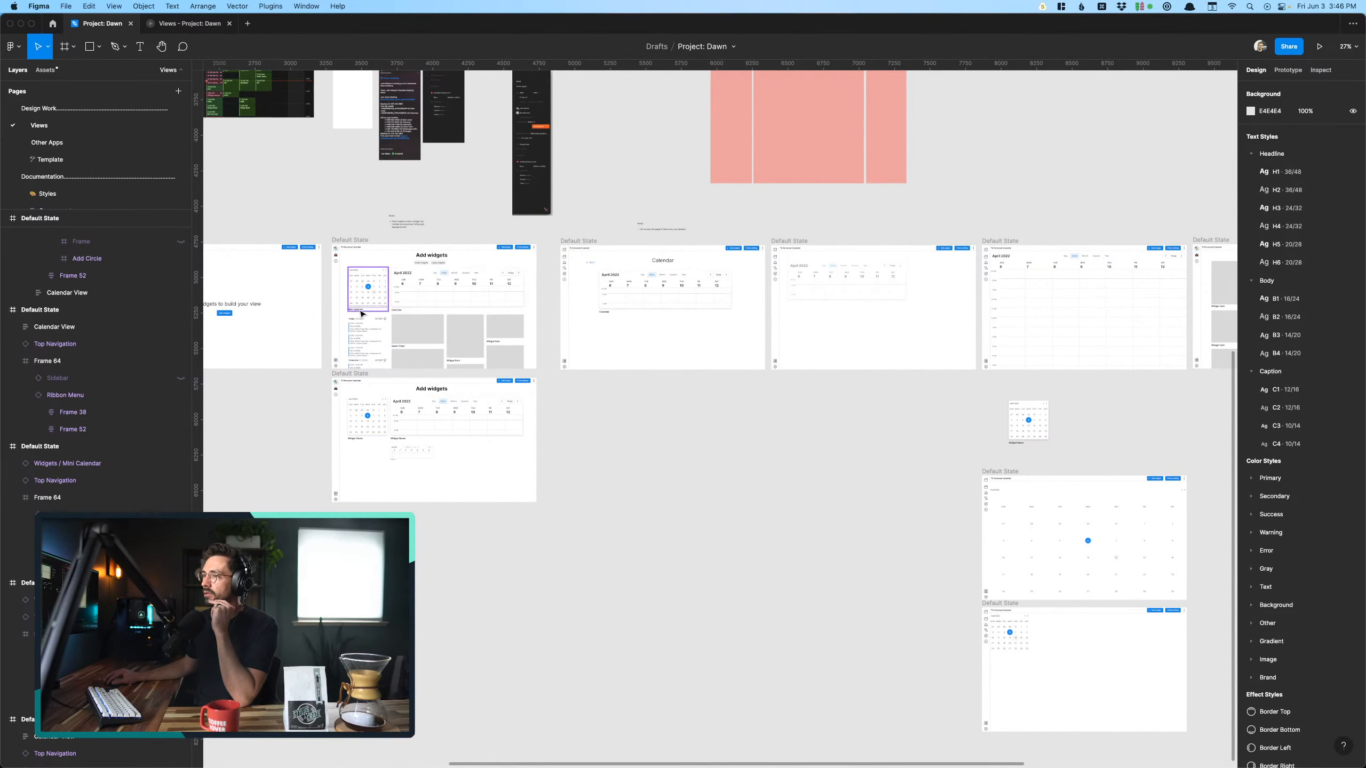
scroll(361, 291, "up", 3)
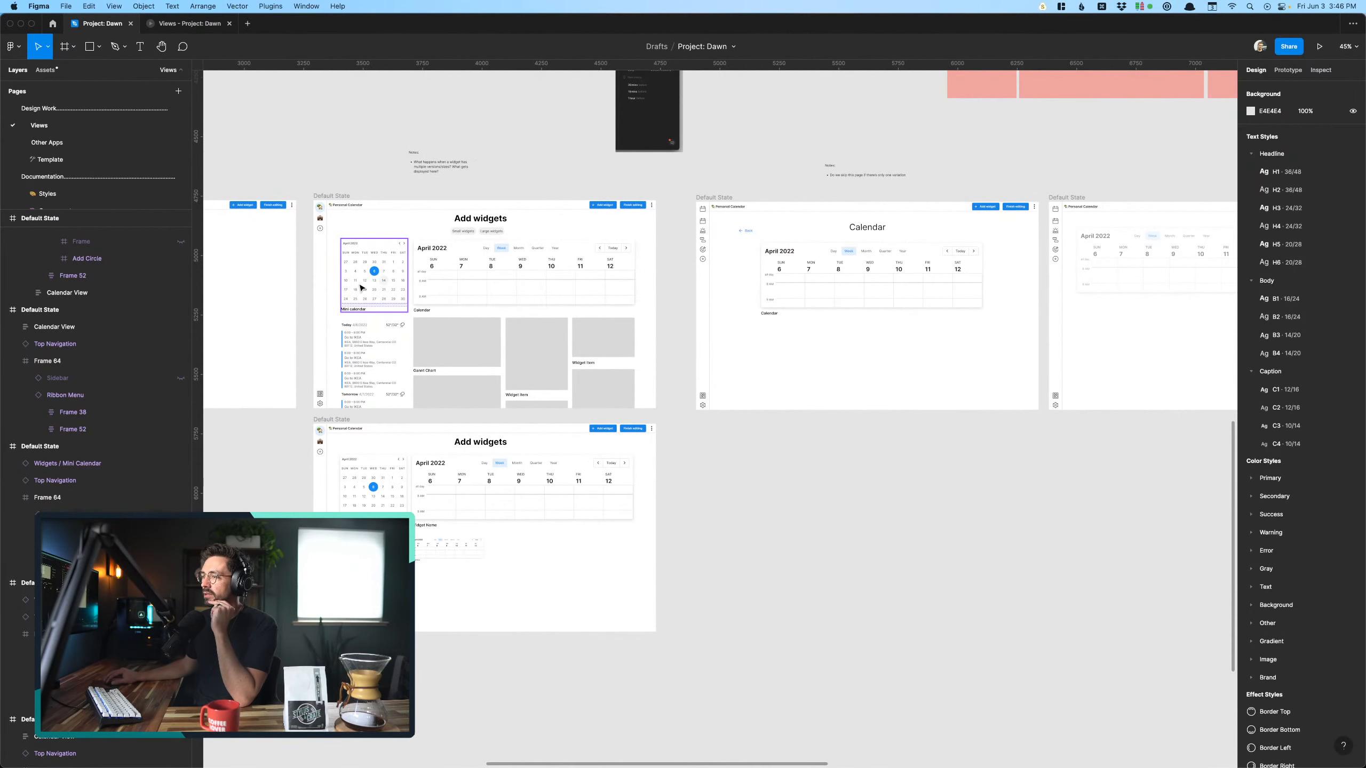
- Duplicate the Calendar widget selection screen and place the copy directly below the original at y 5708
left_click(361, 287)
left_click(721, 199)
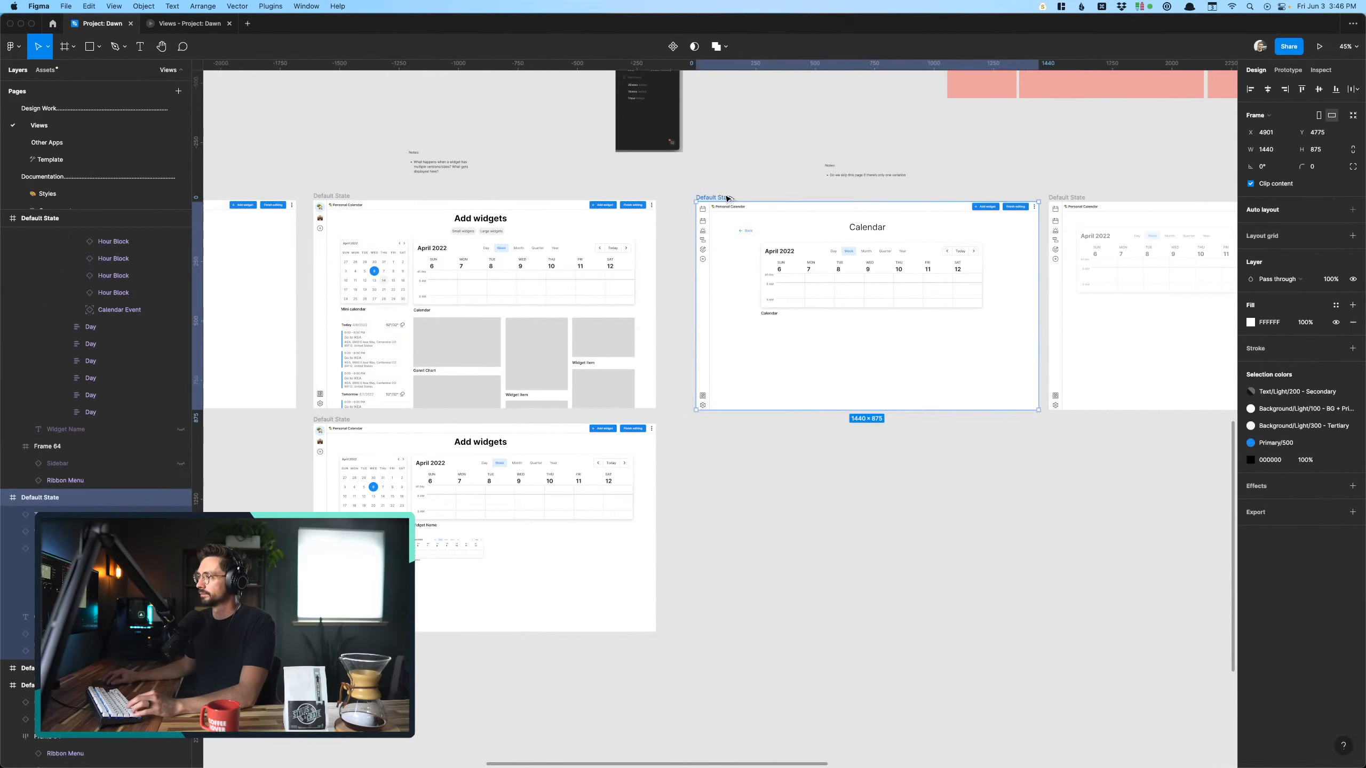
left_click_drag(726, 198, 705, 440)
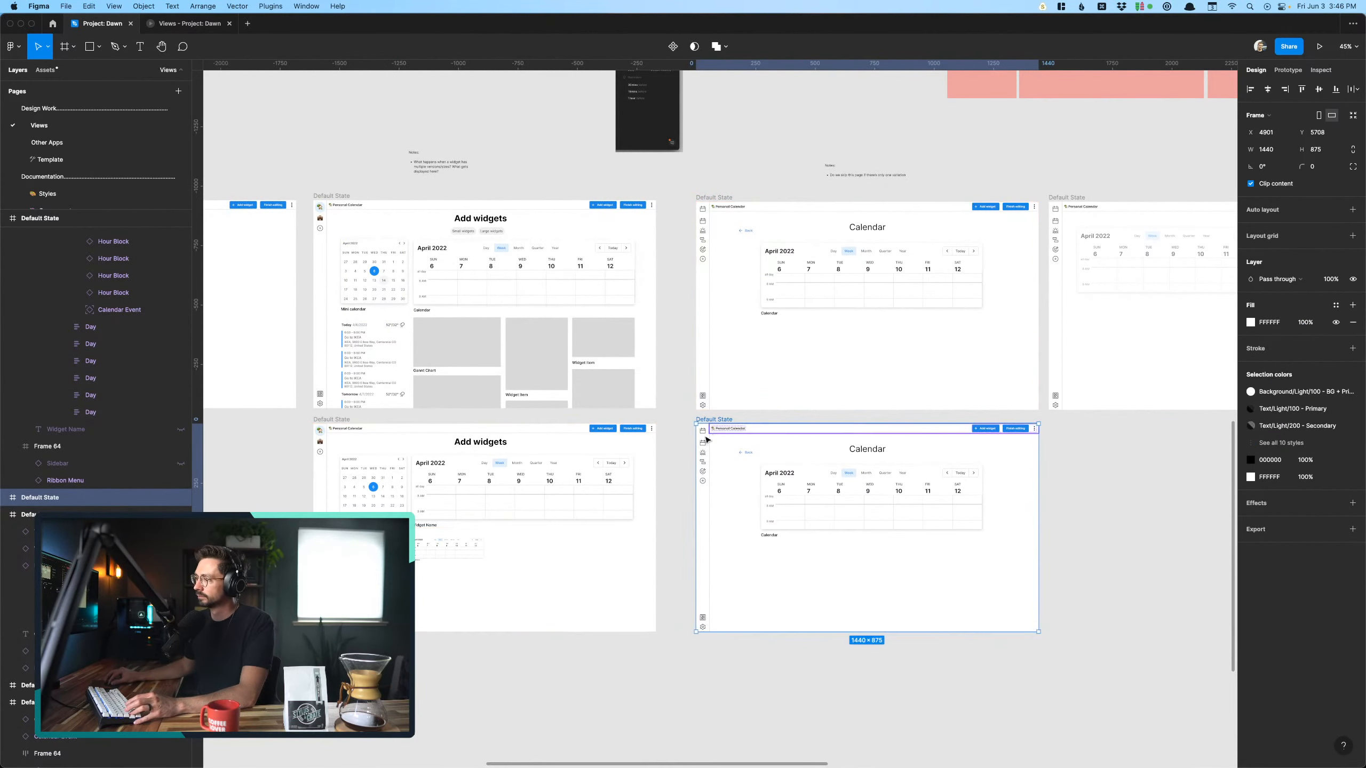
left_click(680, 431)
- Connect the Mini calendar widget on the Add widgets screen to the duplicated Calendar screen with an on-click, instant Navigate to interaction
left_click(386, 251)
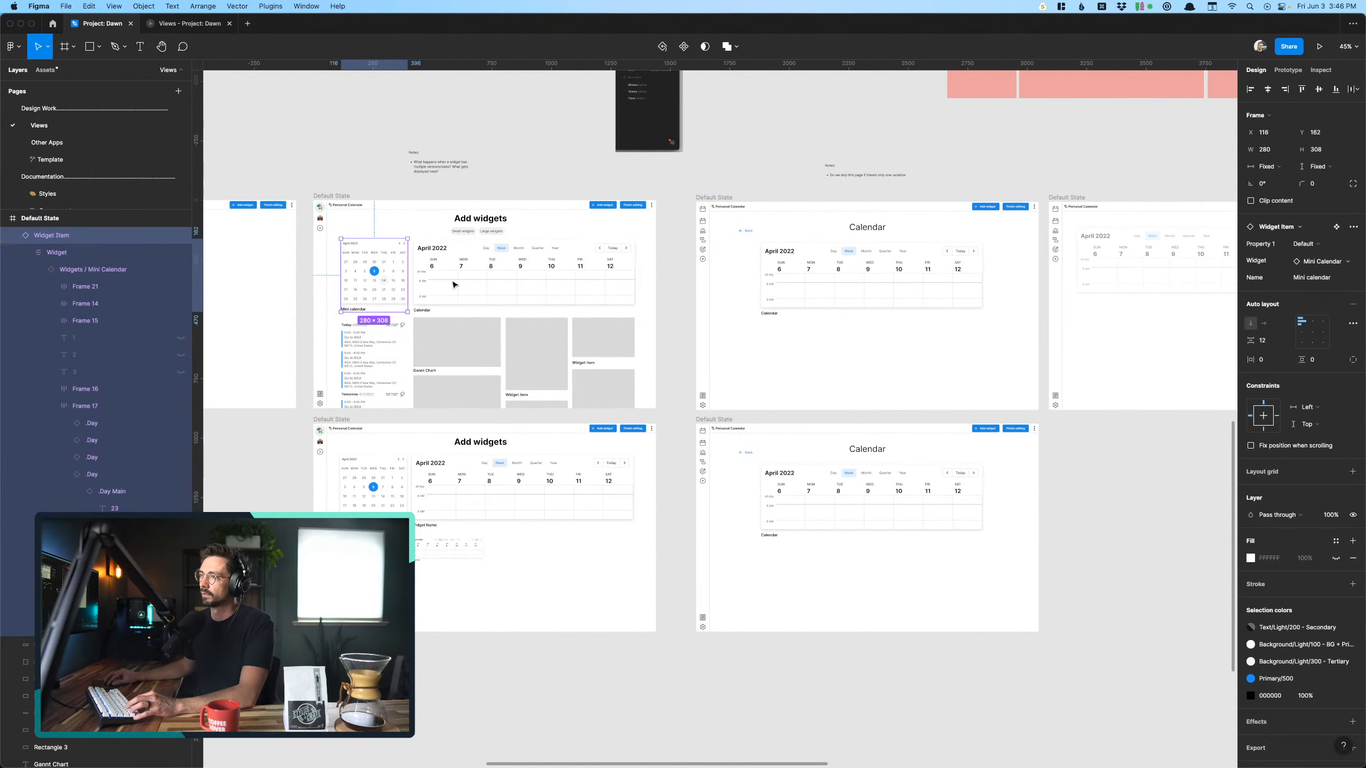
left_click(1282, 73)
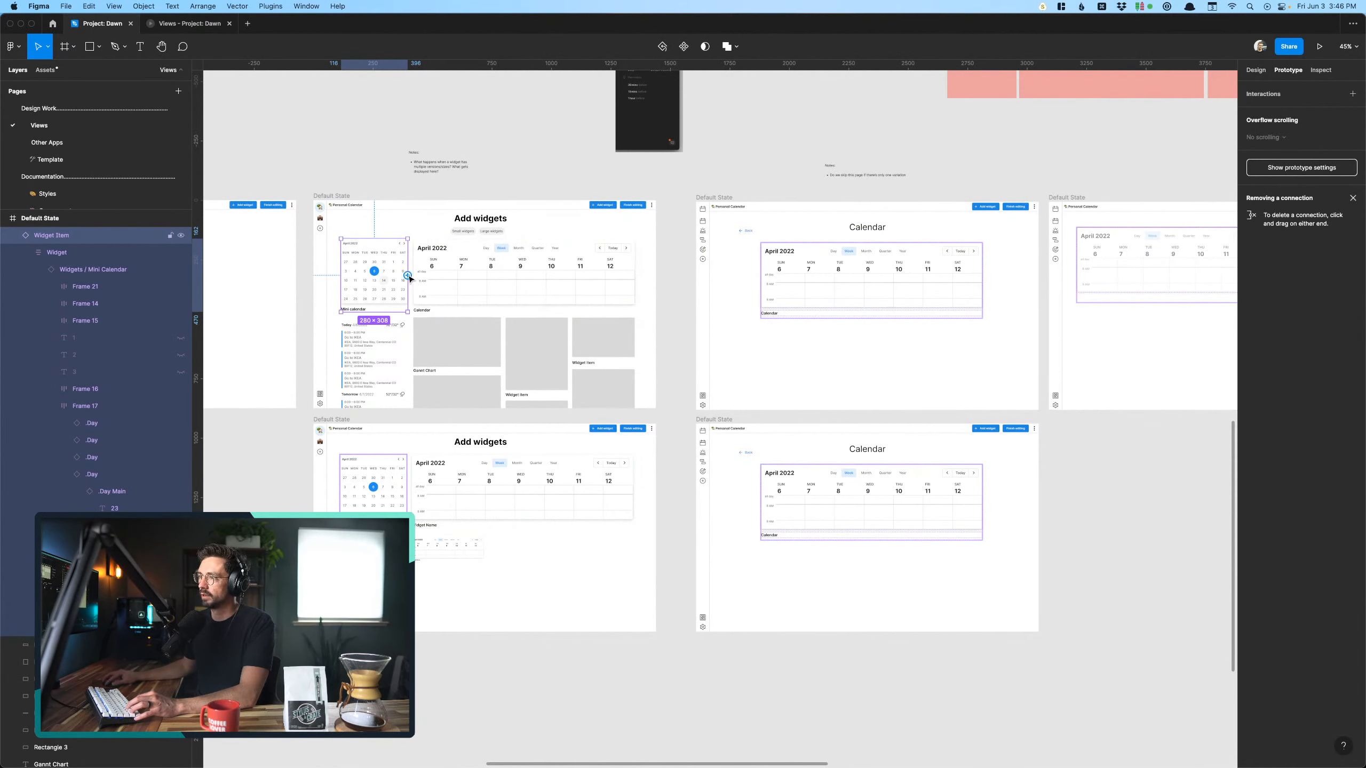
left_click_drag(408, 275, 766, 532)
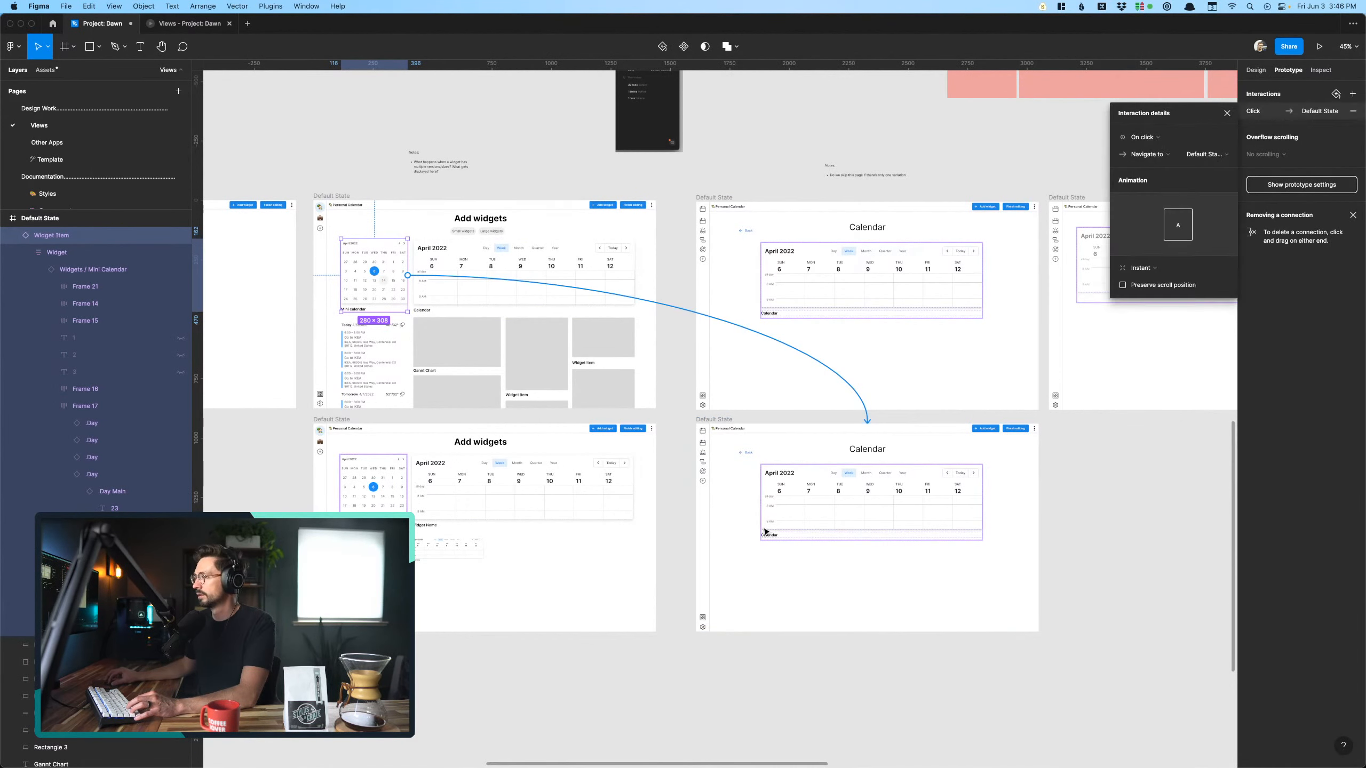
left_click(831, 635)
- Replace the wide calendar widget on the duplicated Calendar screen with a row of three Mini calendar widget copies
left_click(879, 488)
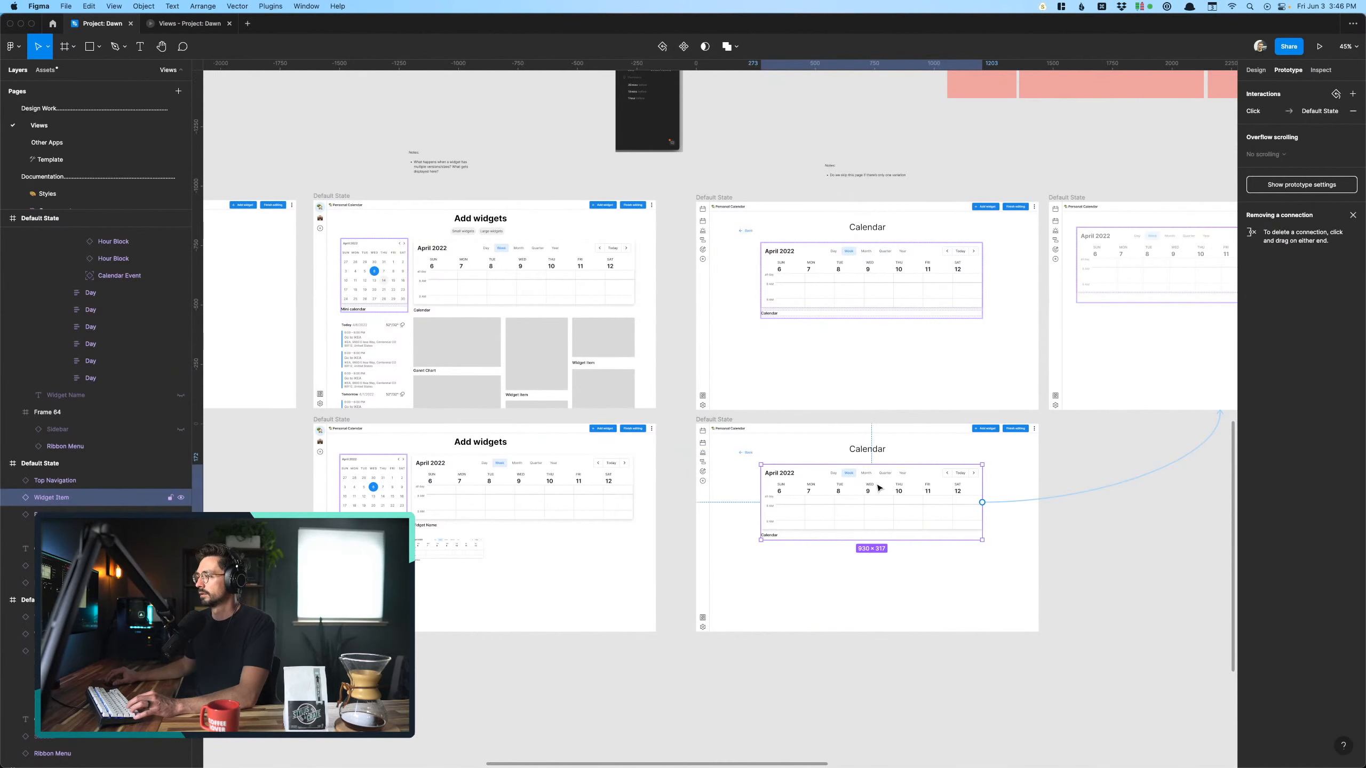
key("Delete")
left_click_drag(346, 269, 640, 549)
left_click(848, 624)
scroll(849, 597, "up", 5)
scroll(850, 597, "up", 2)
scroll(849, 597, "up", 4)
scroll(850, 597, "left", 2)
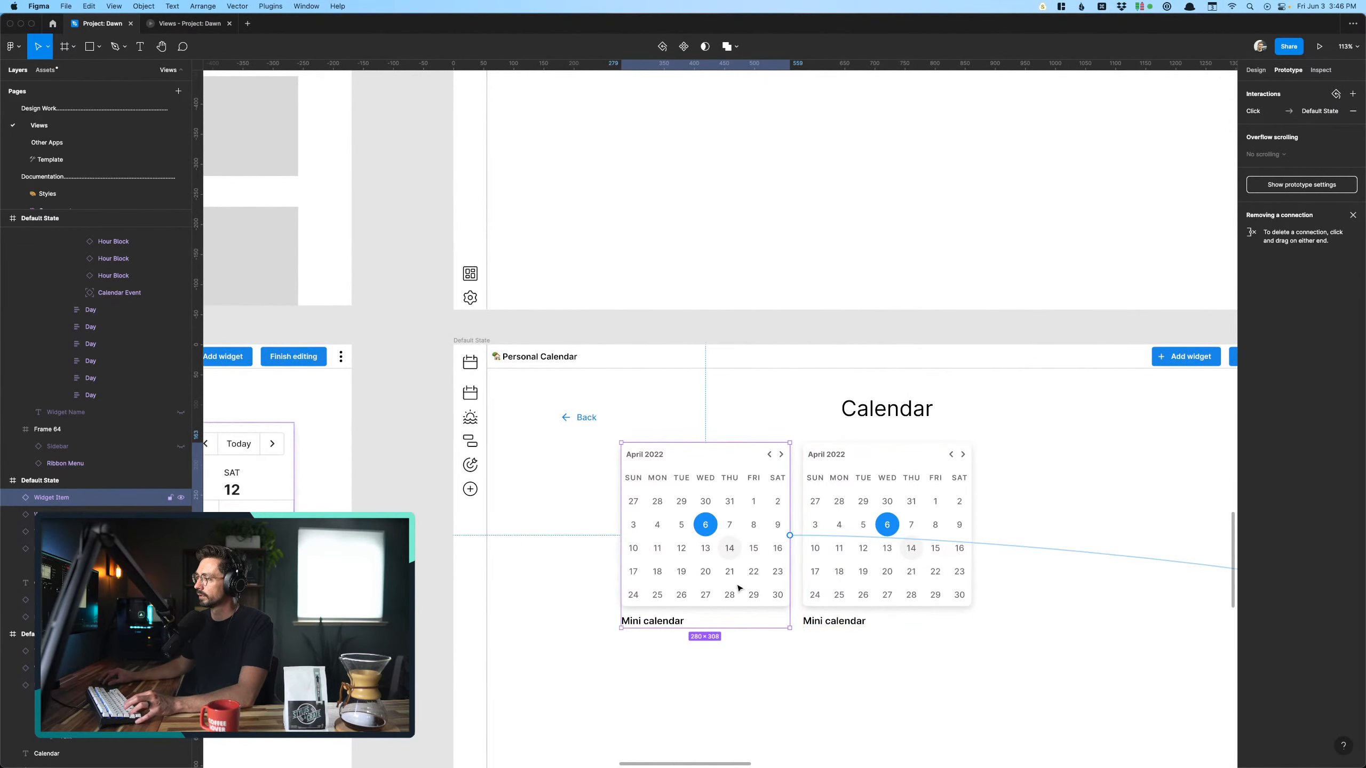
left_click_drag(740, 589, 1100, 569)
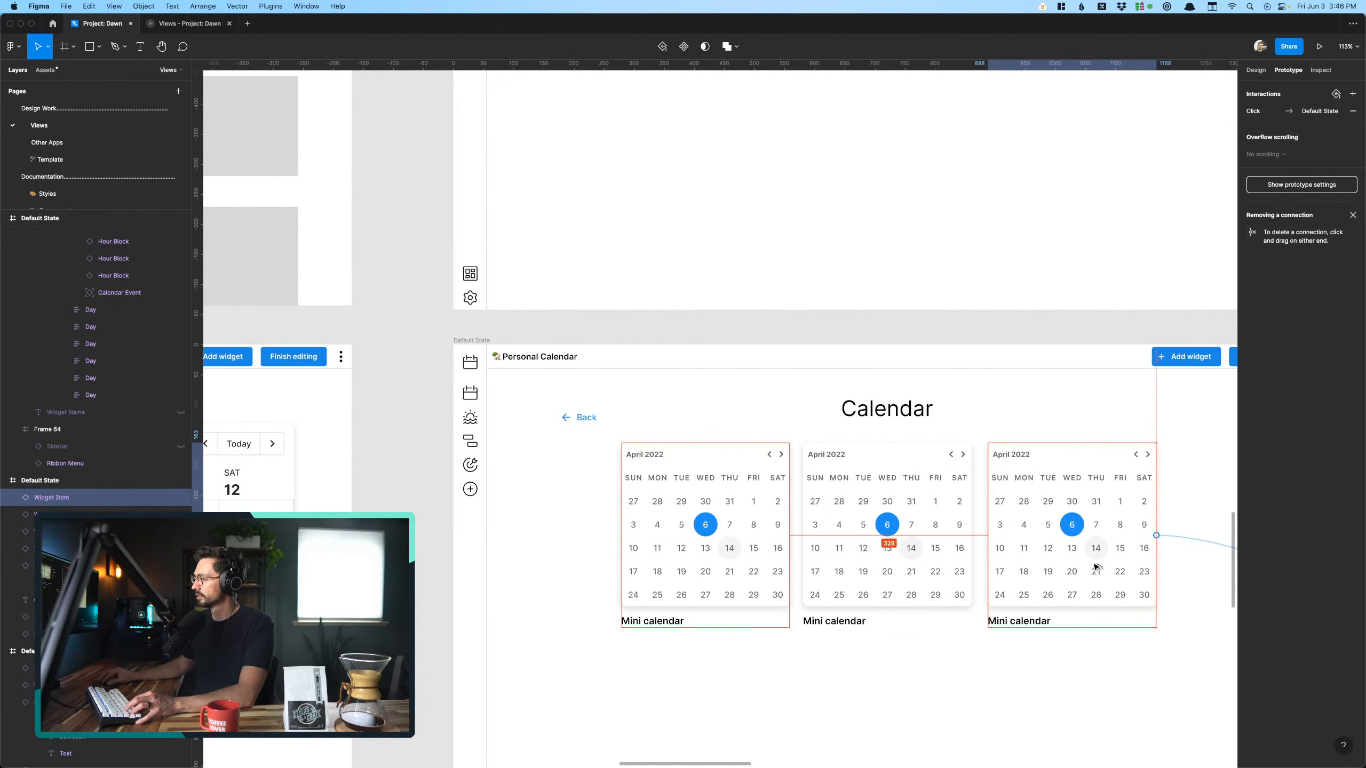
left_click(822, 683)
- Examine the row of three Mini calendar widgets and the design properties of the first one
scroll(821, 683, "up", 3)
scroll(821, 682, "down", 3)
scroll(785, 632, "left", 3)
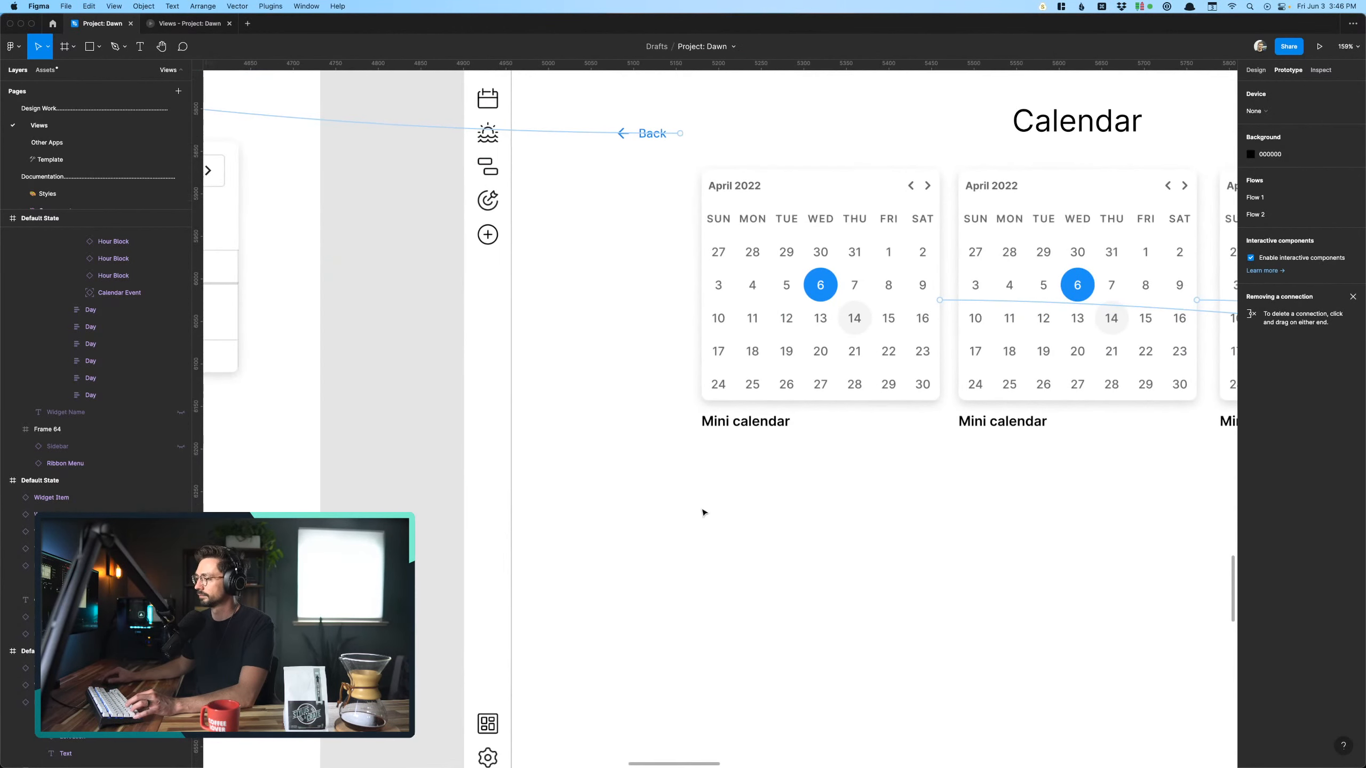
scroll(741, 440, "down", 1)
scroll(741, 440, "right", 3)
scroll(741, 440, "down", 1)
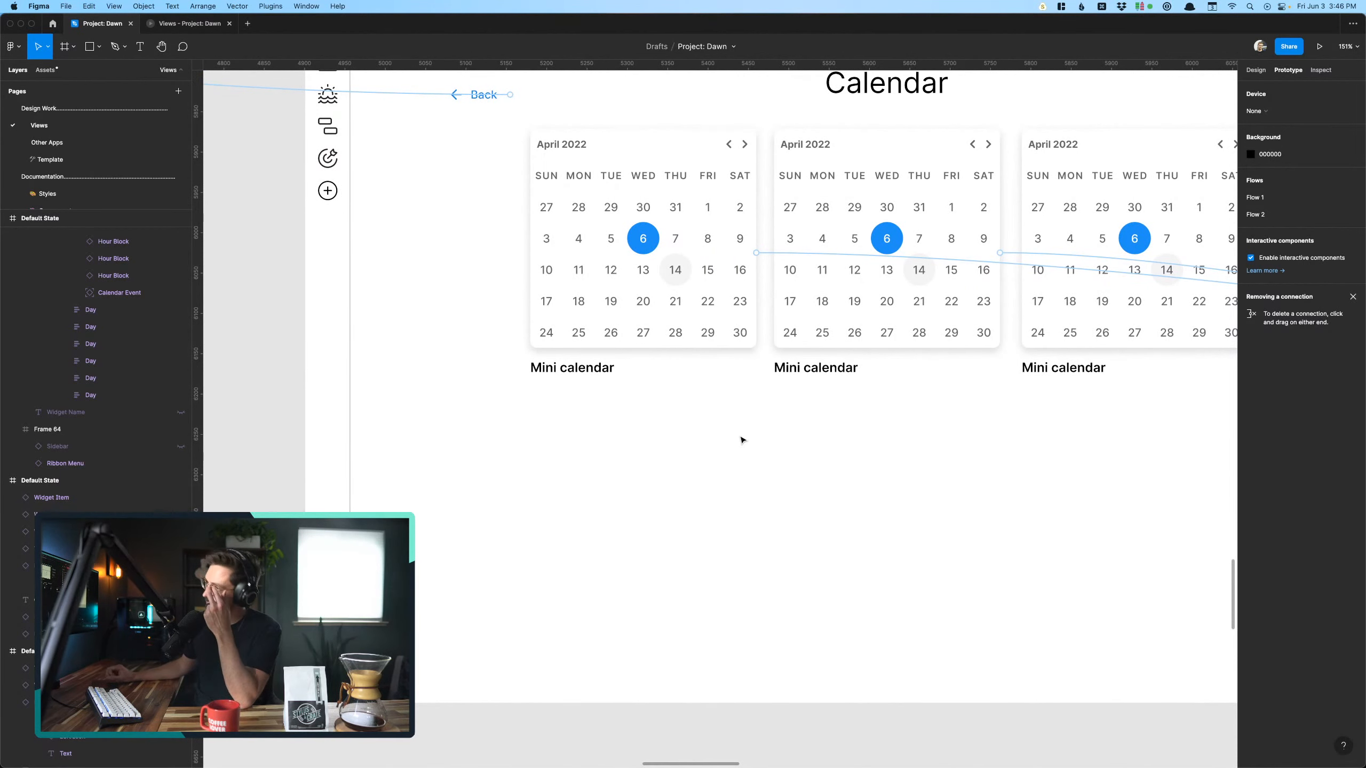
scroll(741, 441, "up", 1)
scroll(741, 440, "left", 2)
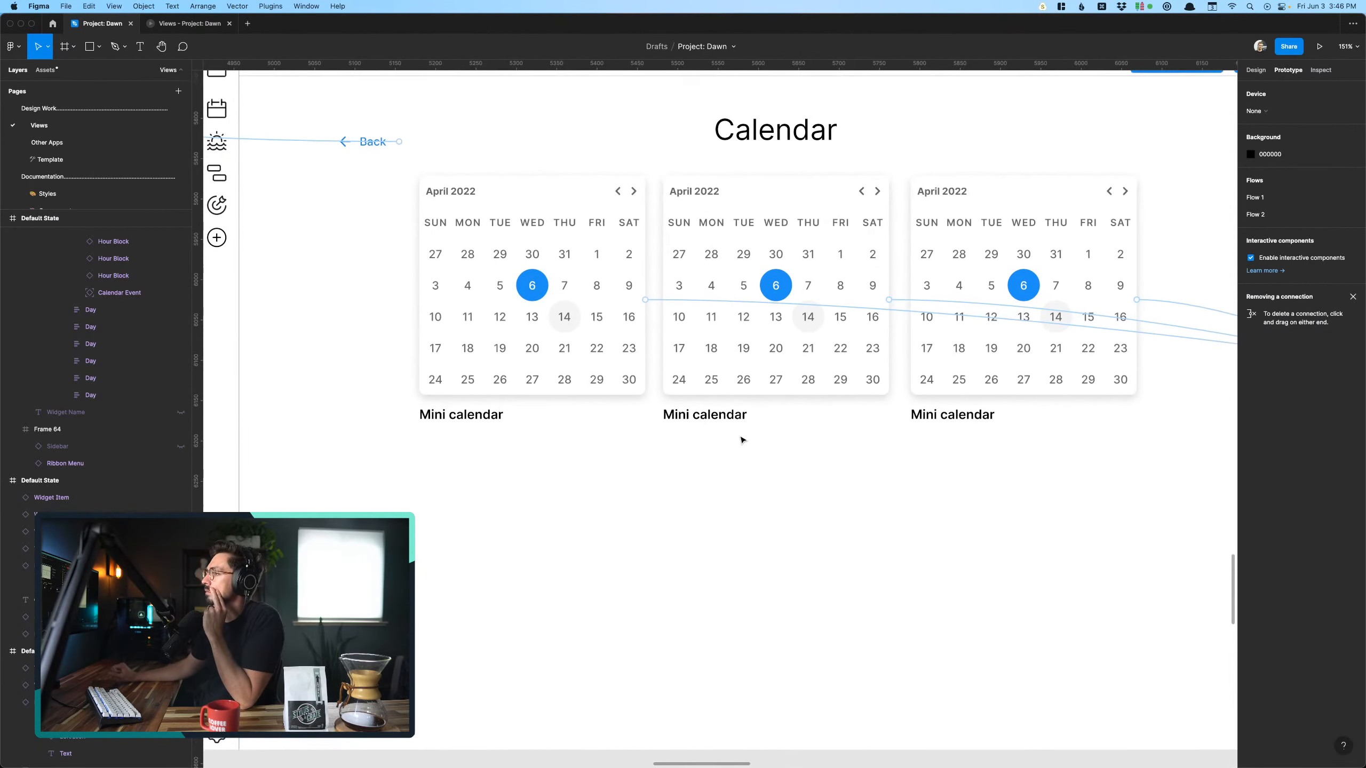
left_click(545, 235)
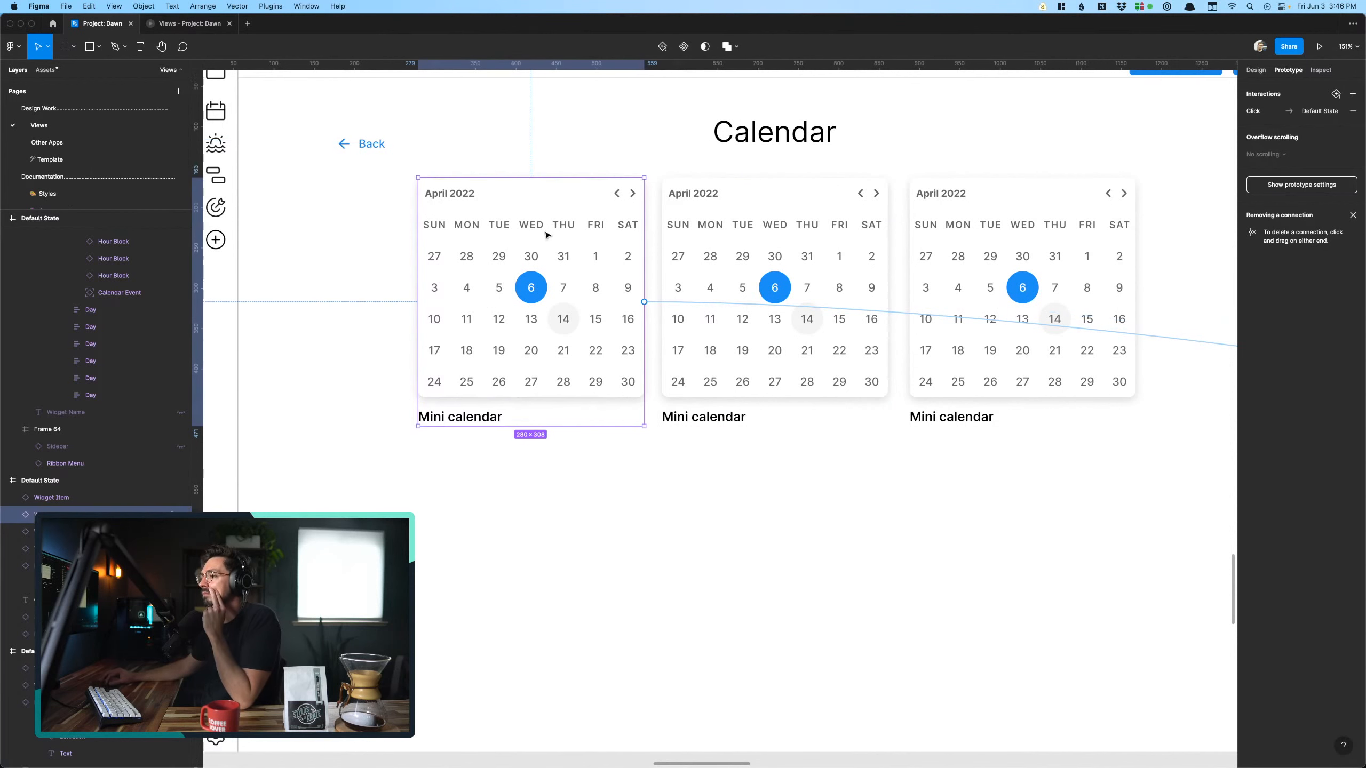
left_click(1258, 71)
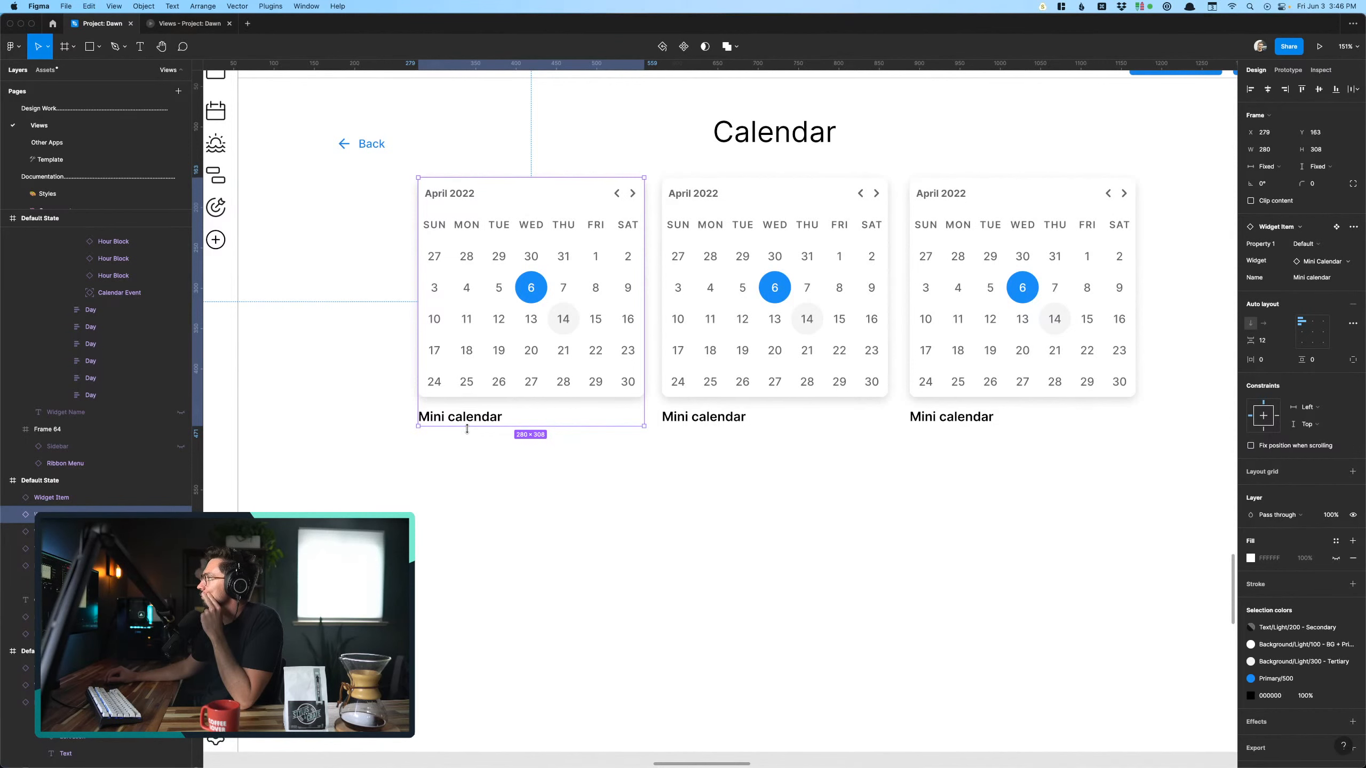
left_click(461, 495)
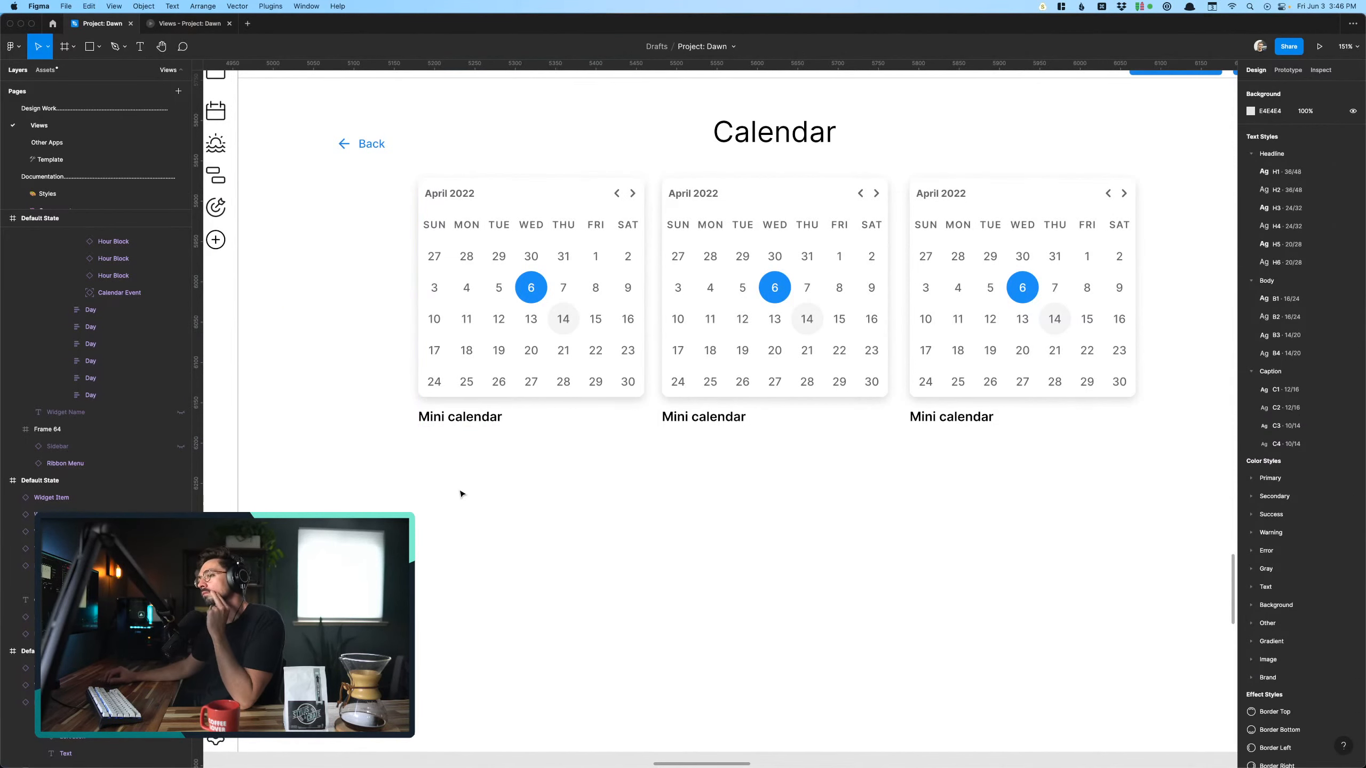
left_click(467, 415, "super")
scroll(557, 513, "down", 3)
scroll(556, 512, "down", 3)
left_click(478, 407)
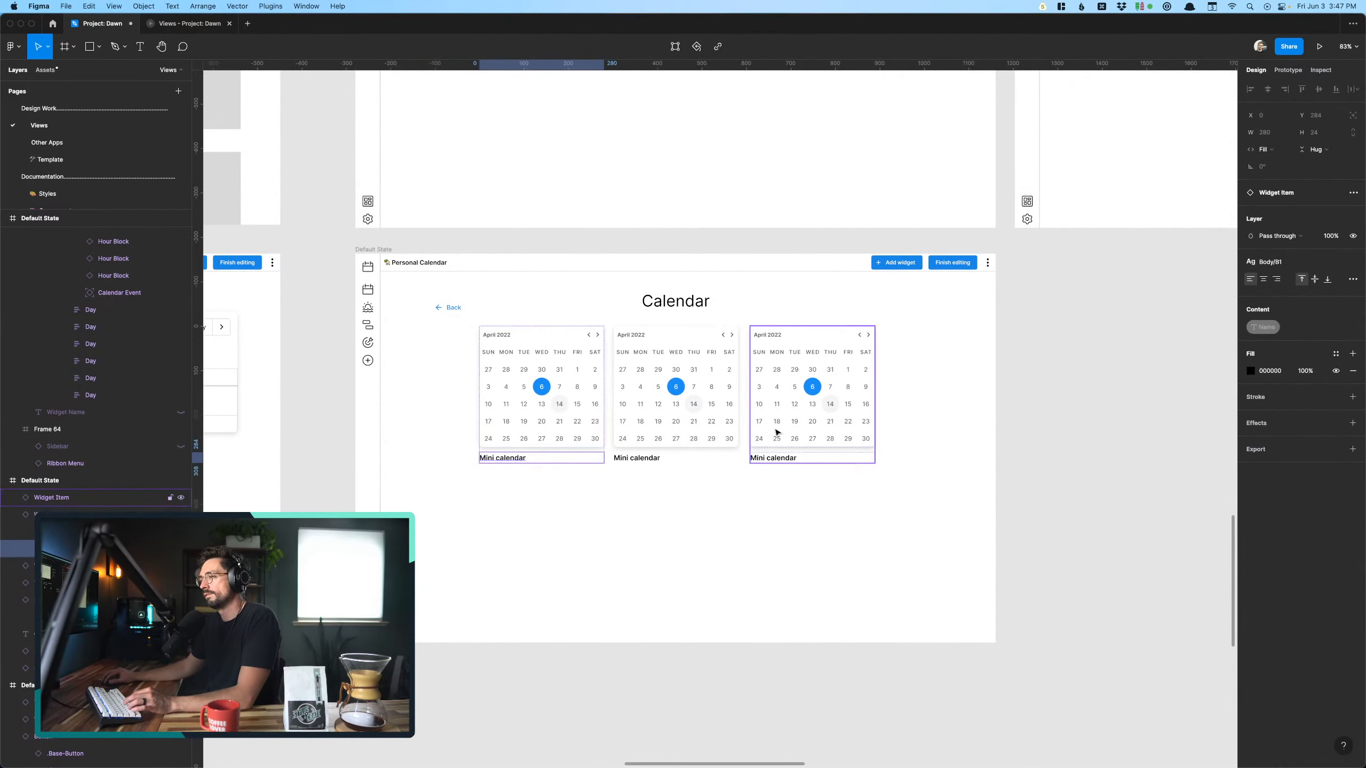
left_click(723, 503)
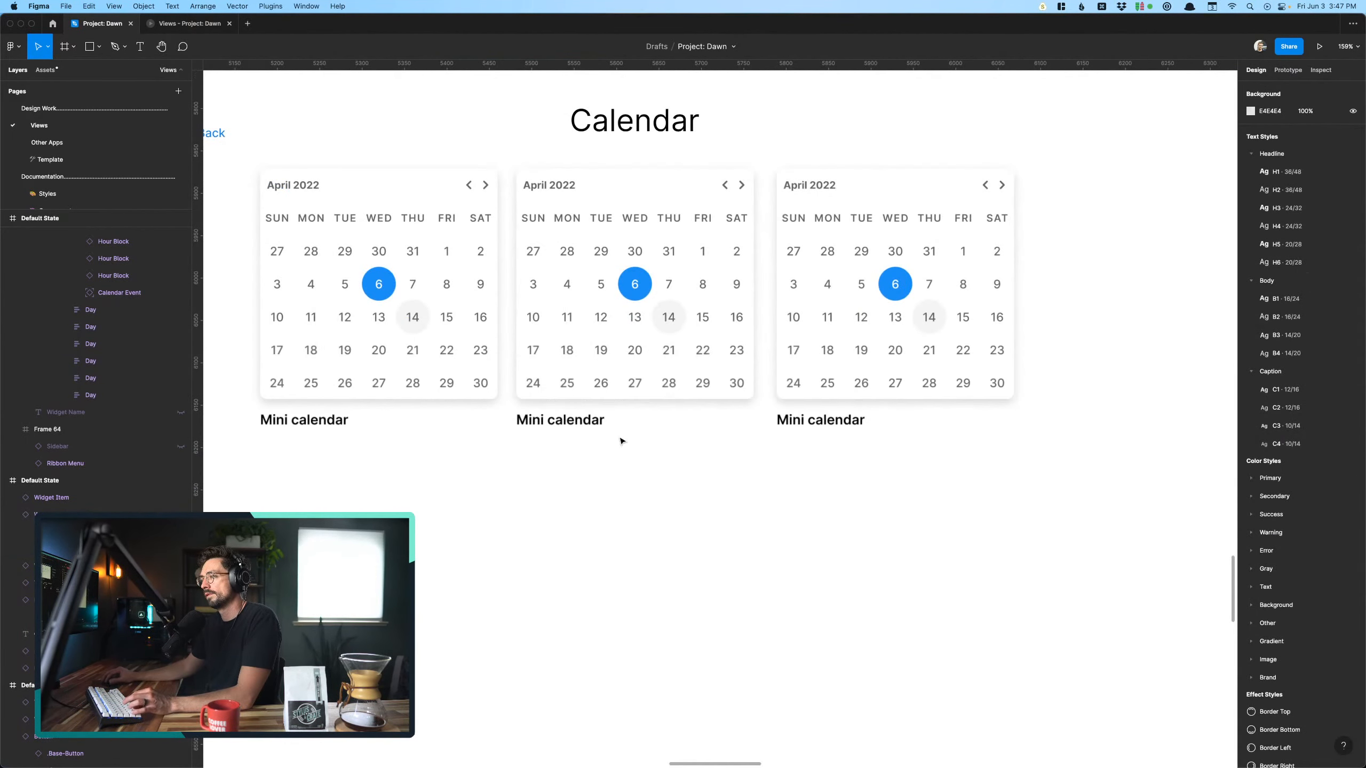
left_click(574, 421)
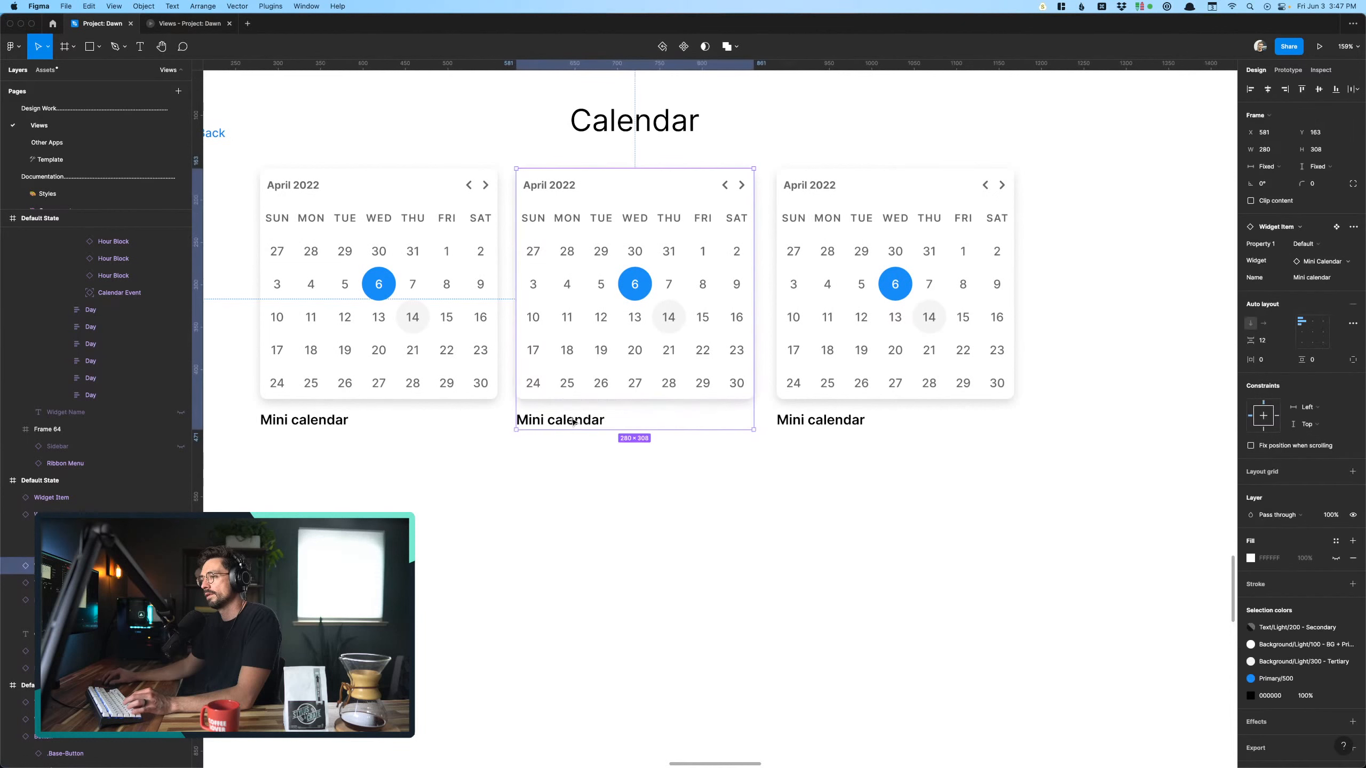
- Add the text "Includes dots for events" beneath the middle Mini calendar
left_click(595, 488)
key("t")
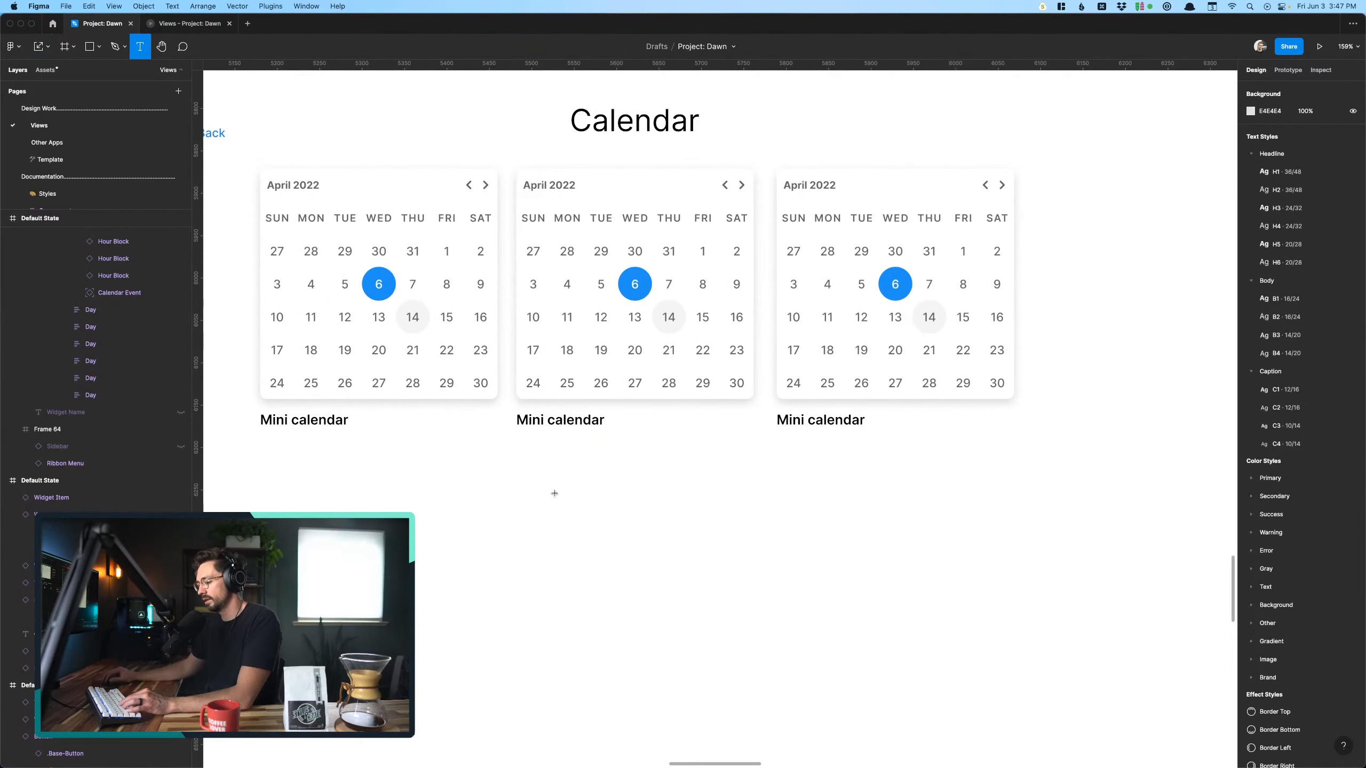
left_click(522, 448)
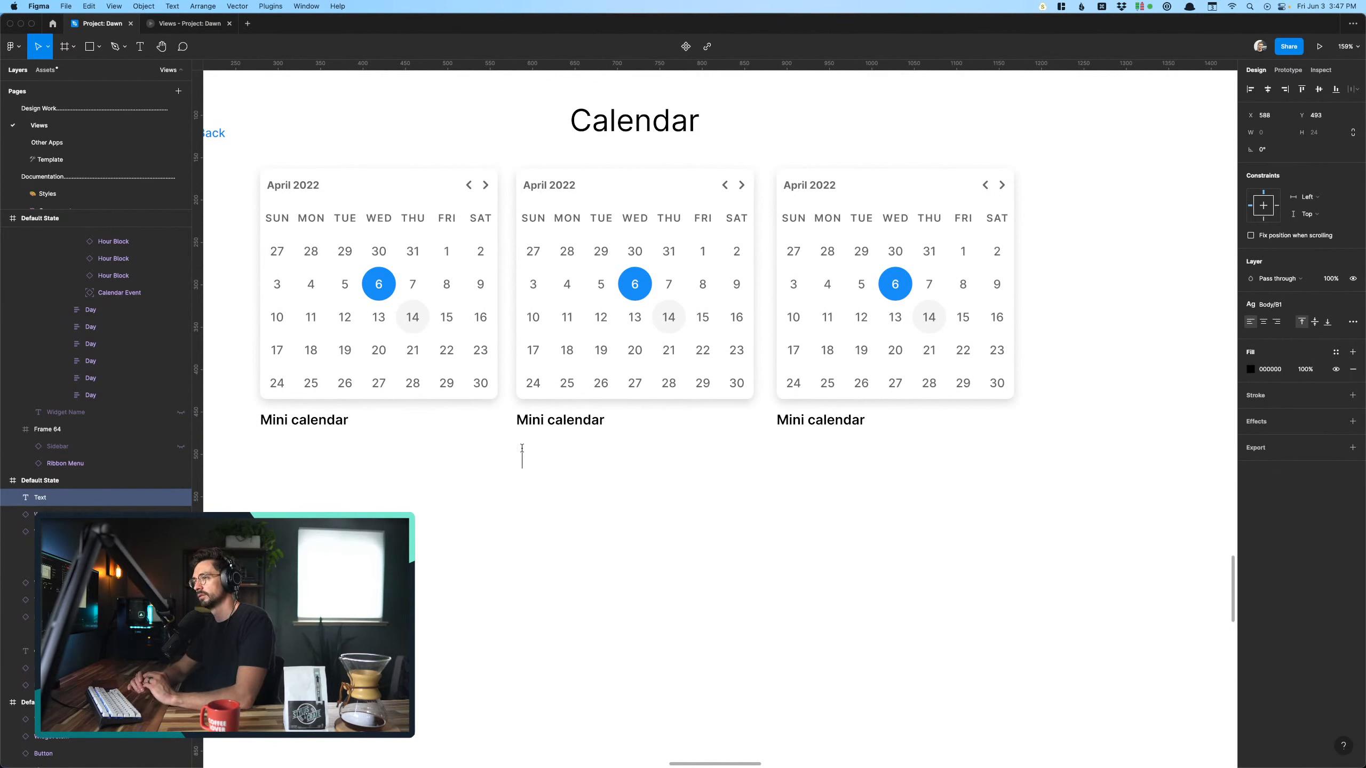
type("Mini")
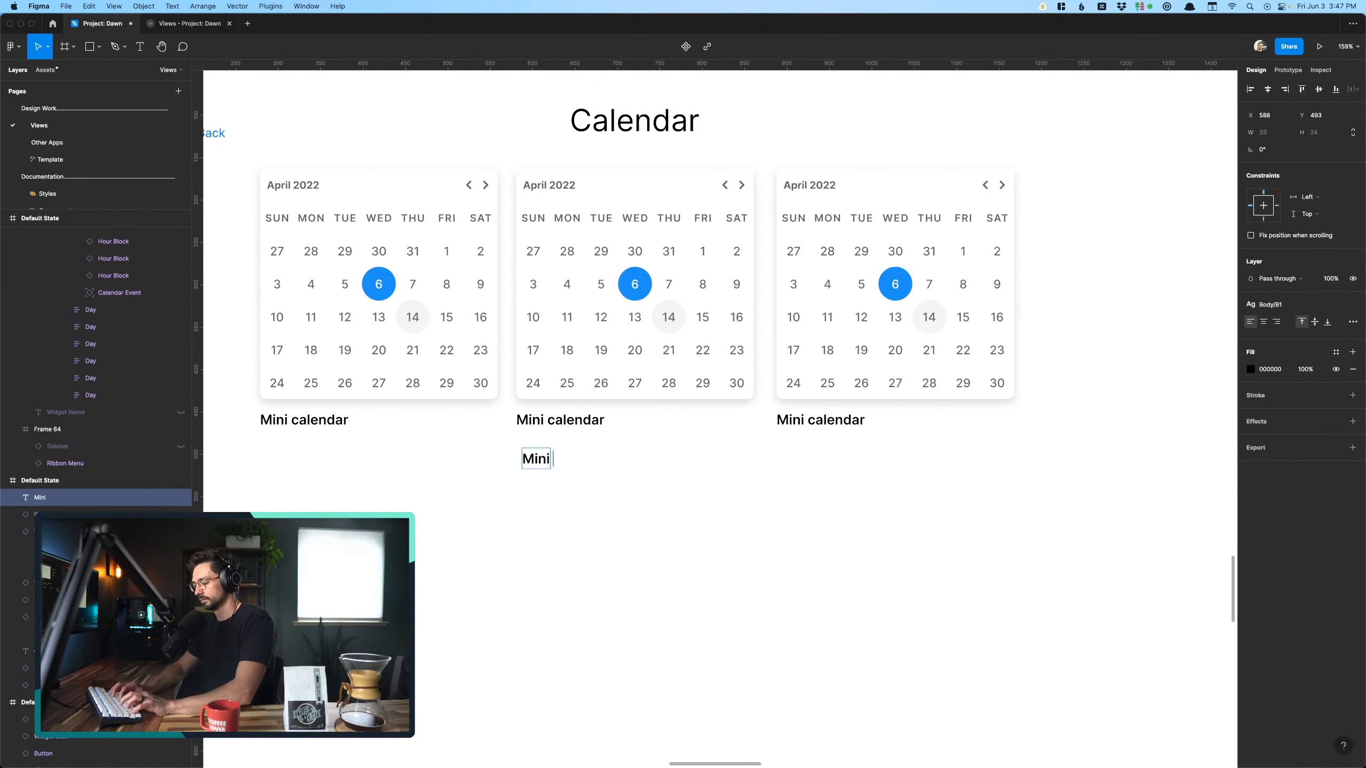
type(" calendar with")
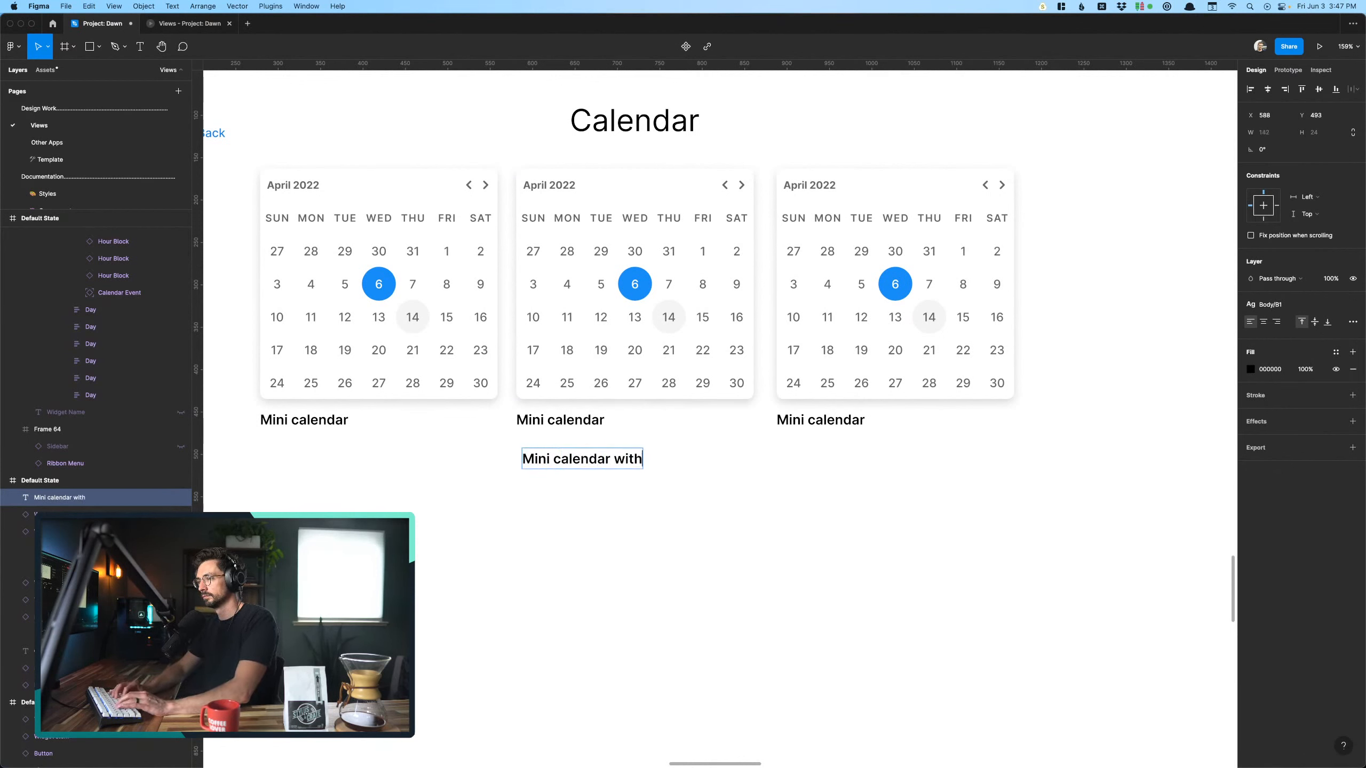
key("super+a")
type("In")
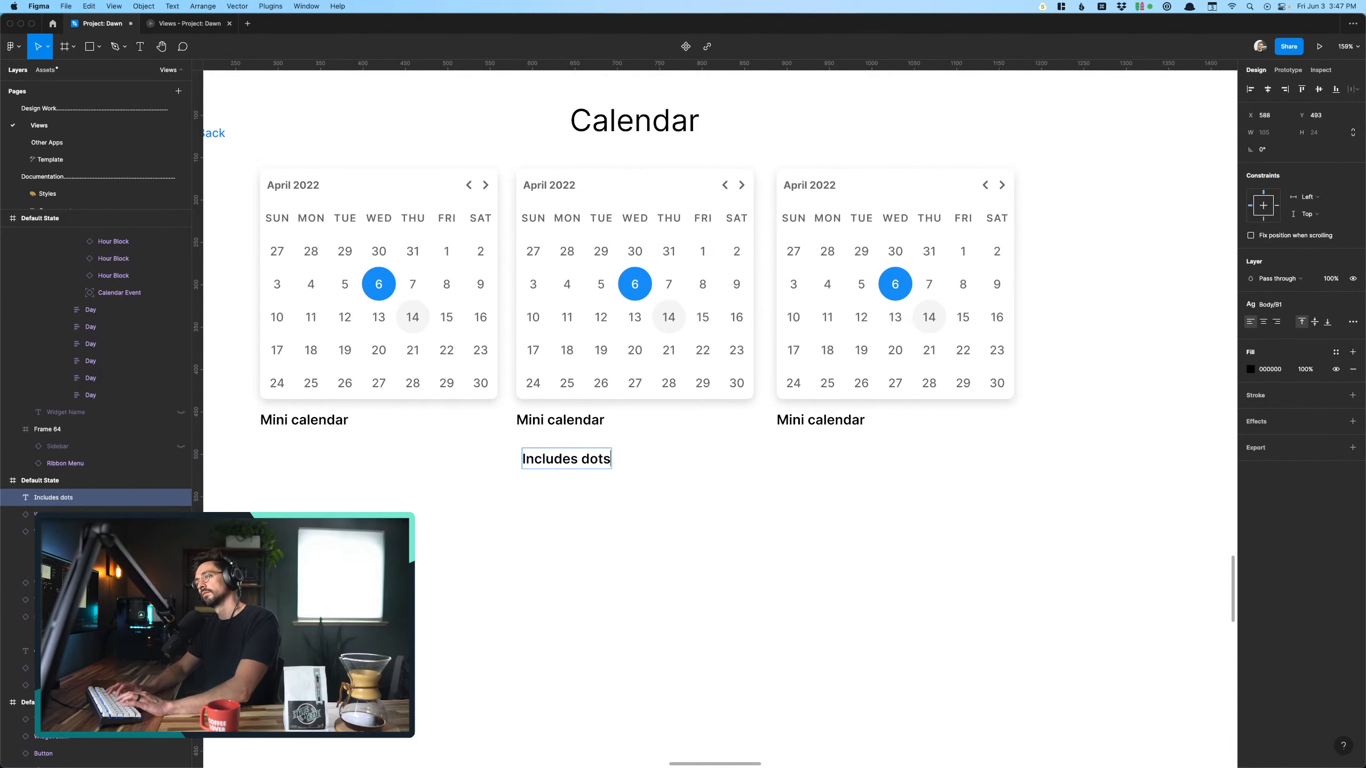
type("s")
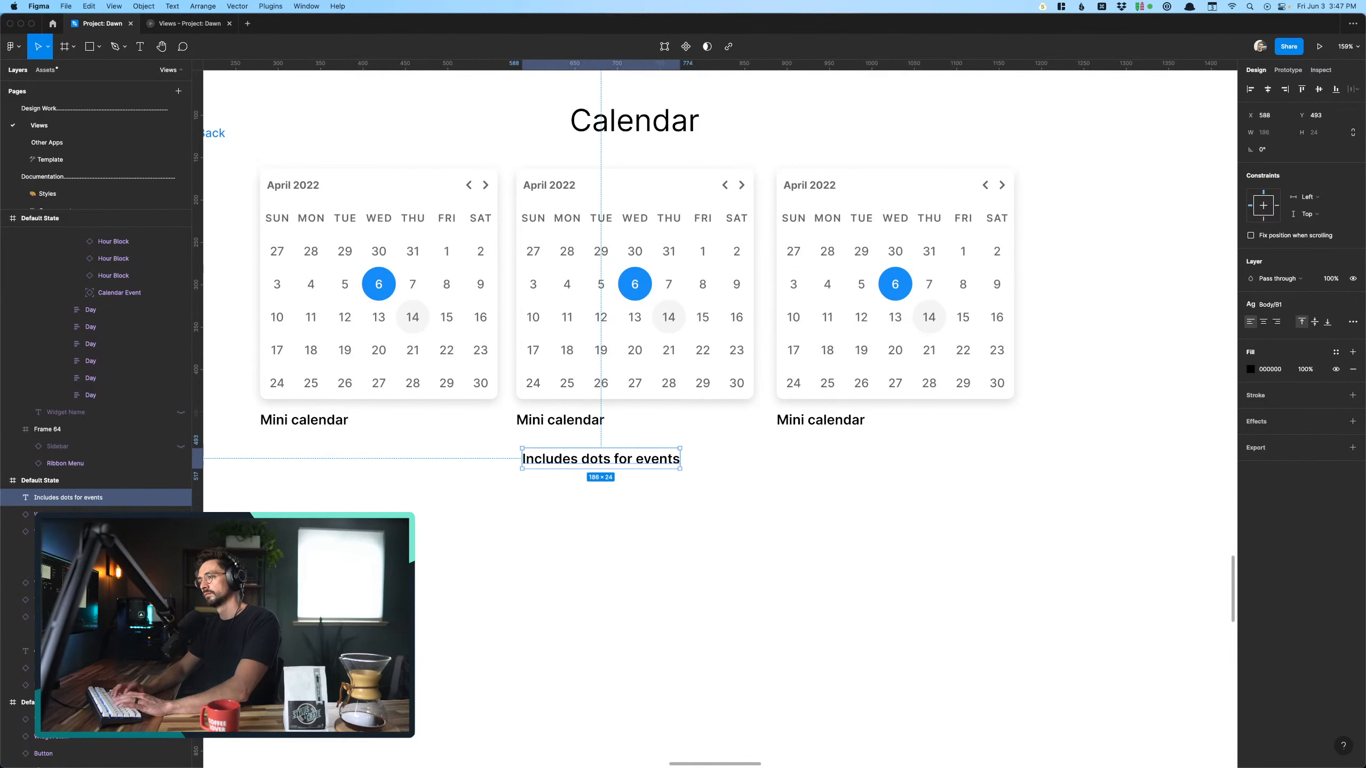
left_click(520, 506)
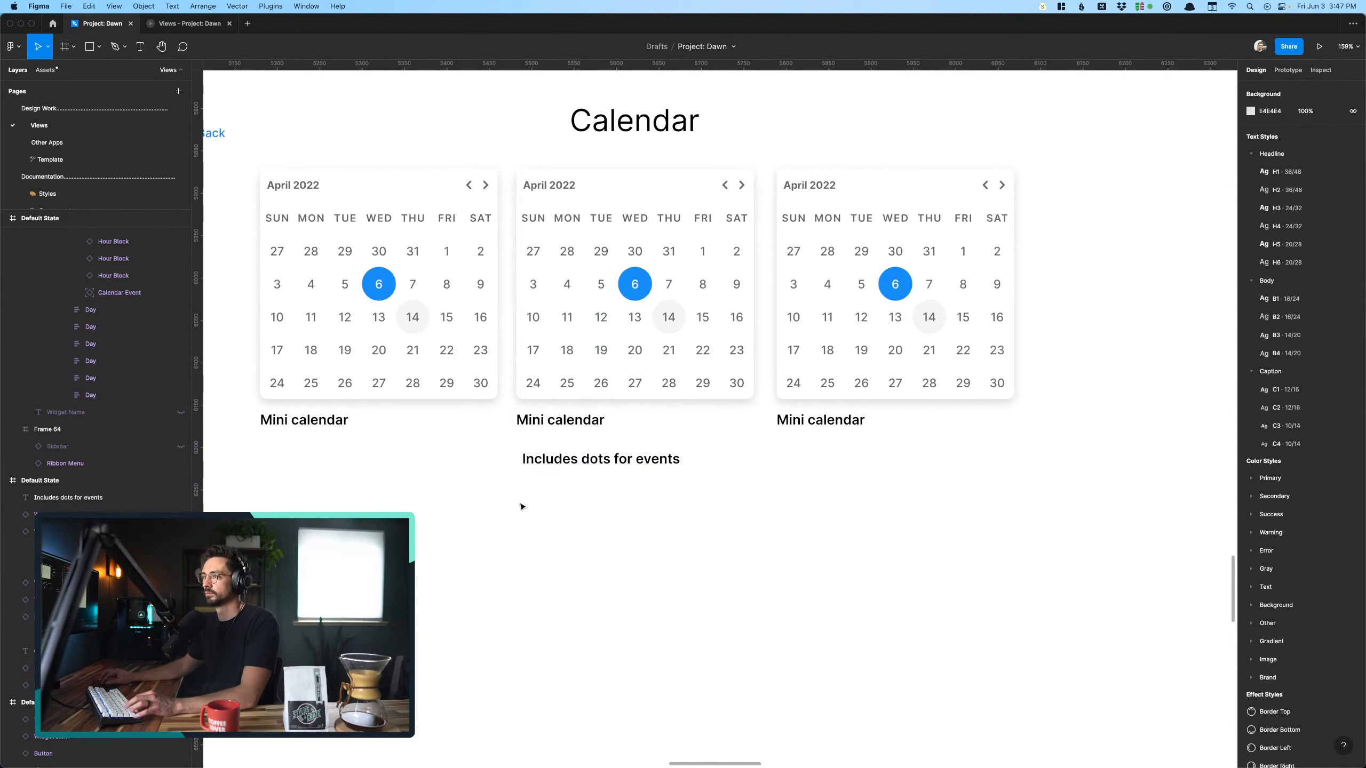
- Apply the B2 body text style to the "Includes dots for events" note and align it with the middle calendar's label
left_click(610, 249)
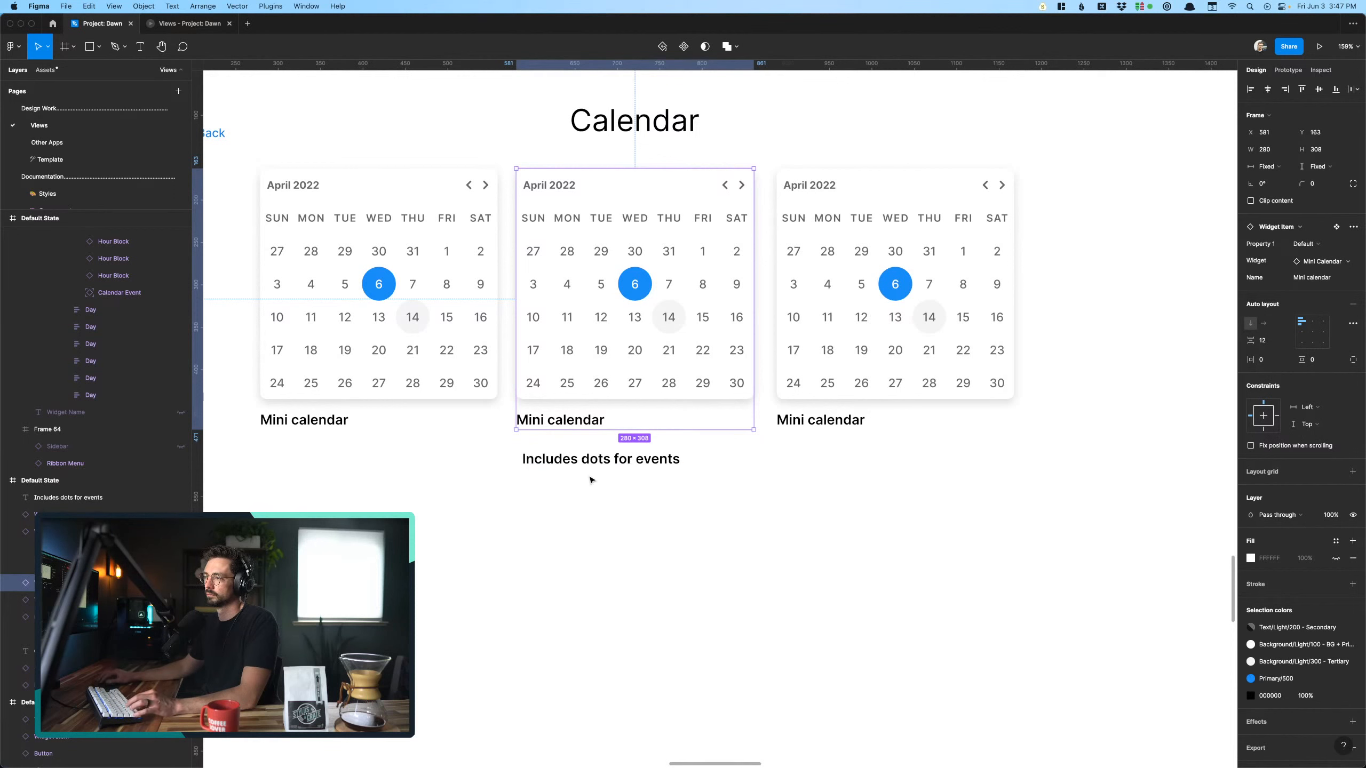
left_click(582, 461)
left_click(1275, 305)
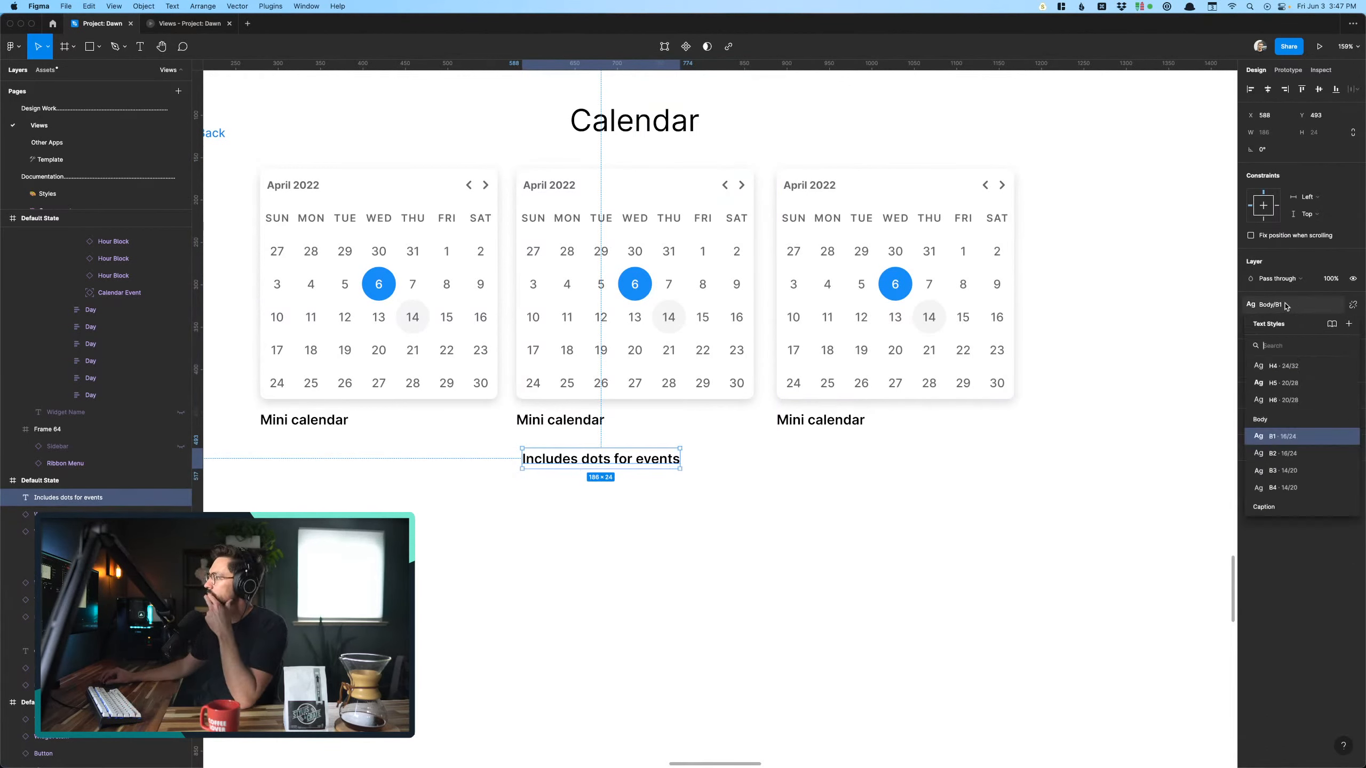
left_click(1290, 454)
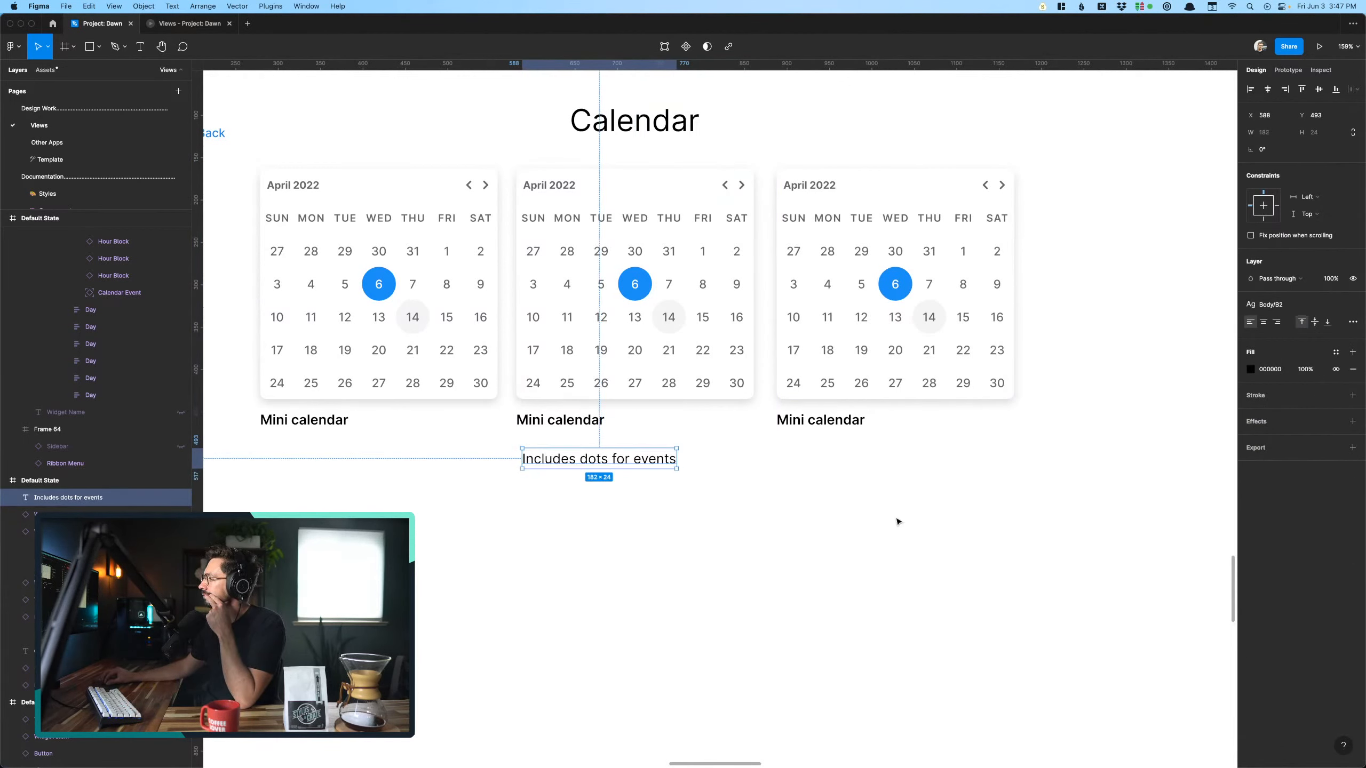
left_click(664, 485)
mouse_move(633, 464)
left_mouse_down()
mouse_move(614, 458)
mouse_move(626, 457)
left_mouse_up()
scroll(625, 457, "down", 5)
left_click(759, 545)
scroll(634, 433, "up", 5)
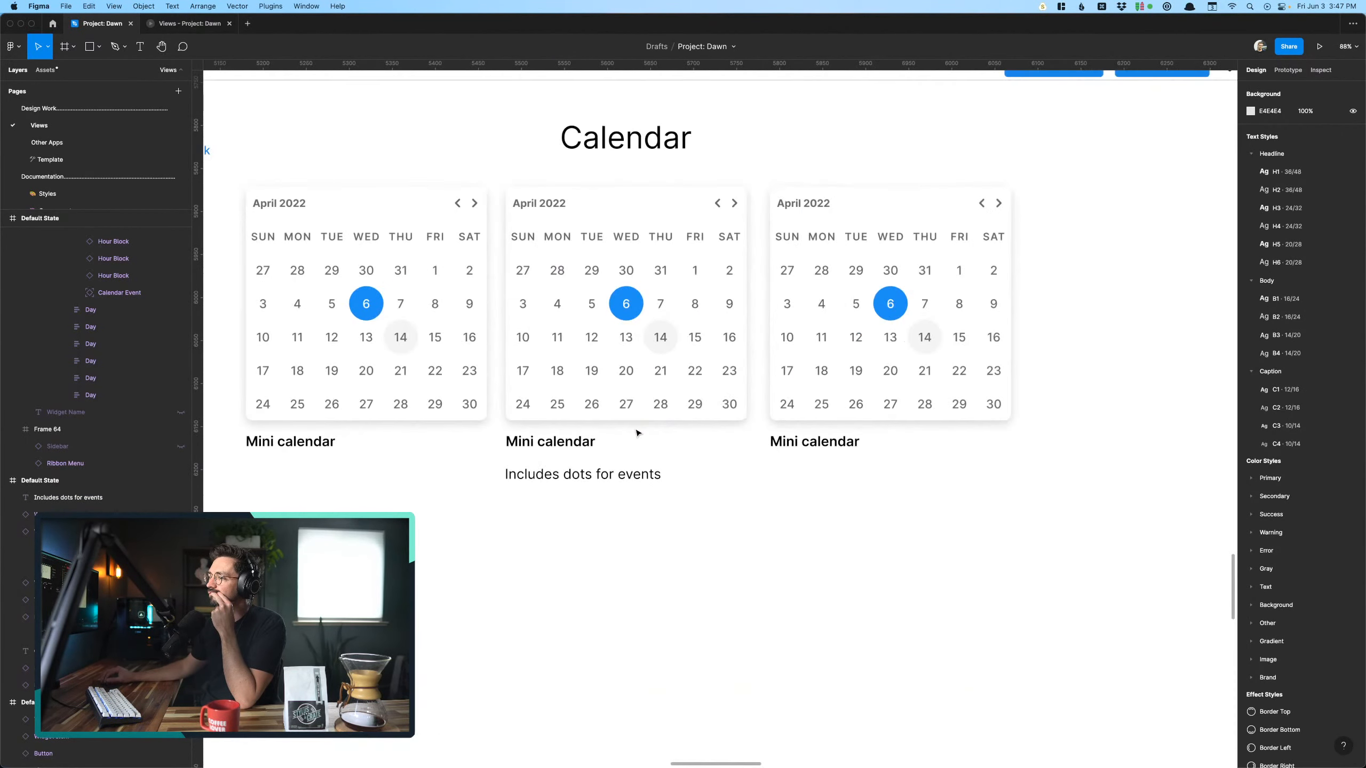
left_click(596, 439)
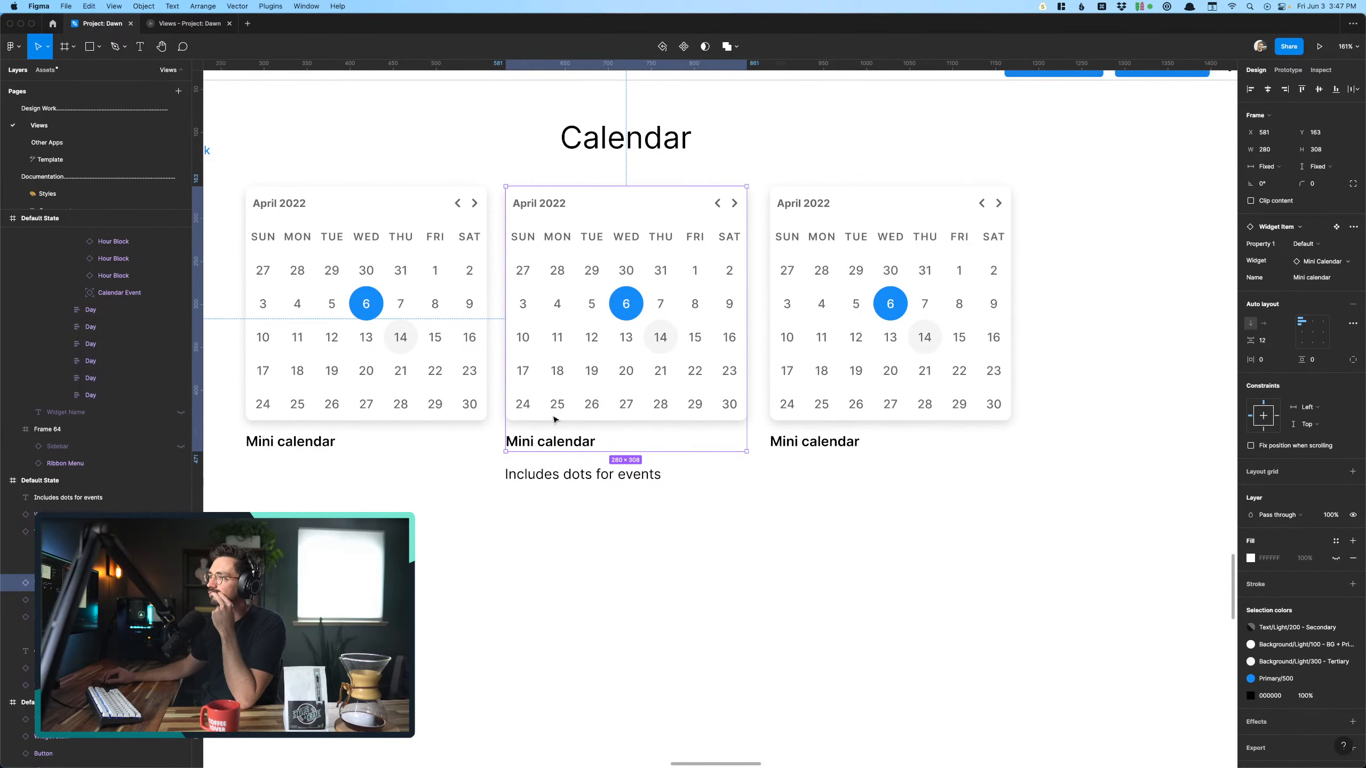
left_click(831, 366)
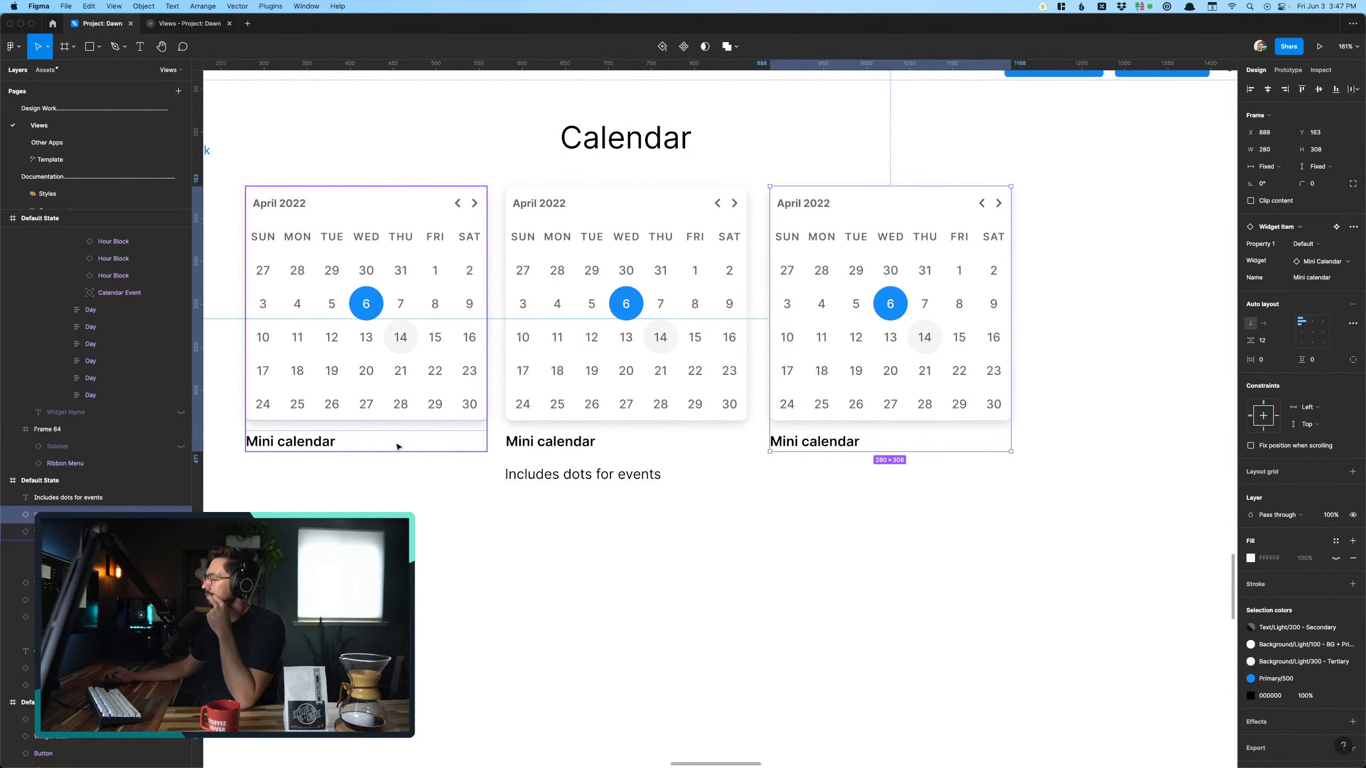
- Change the lower selection screen's title to "Mini Calendar"
scroll(396, 446, "down", 10)
scroll(514, 492, "up", 10)
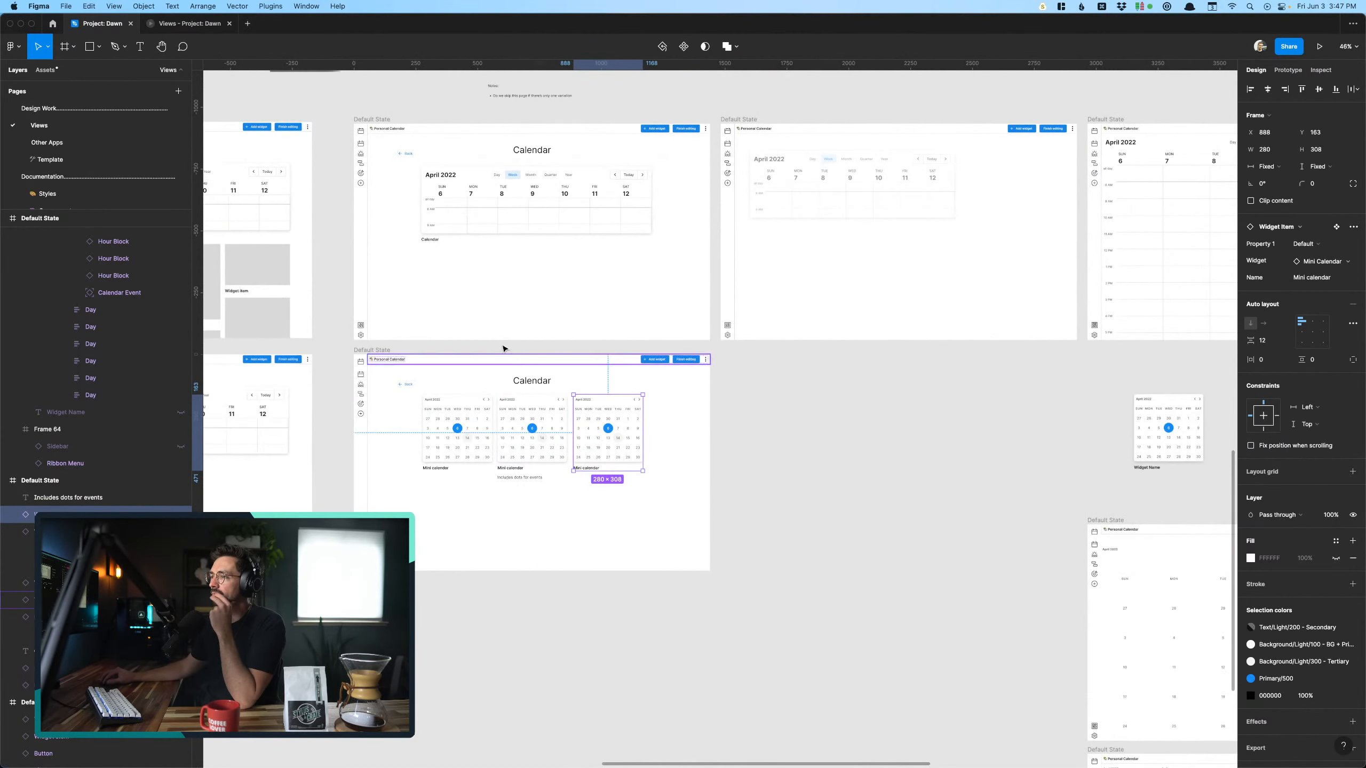
left_click(550, 471)
double_click(550, 470)
key("Left")
type("Mini")
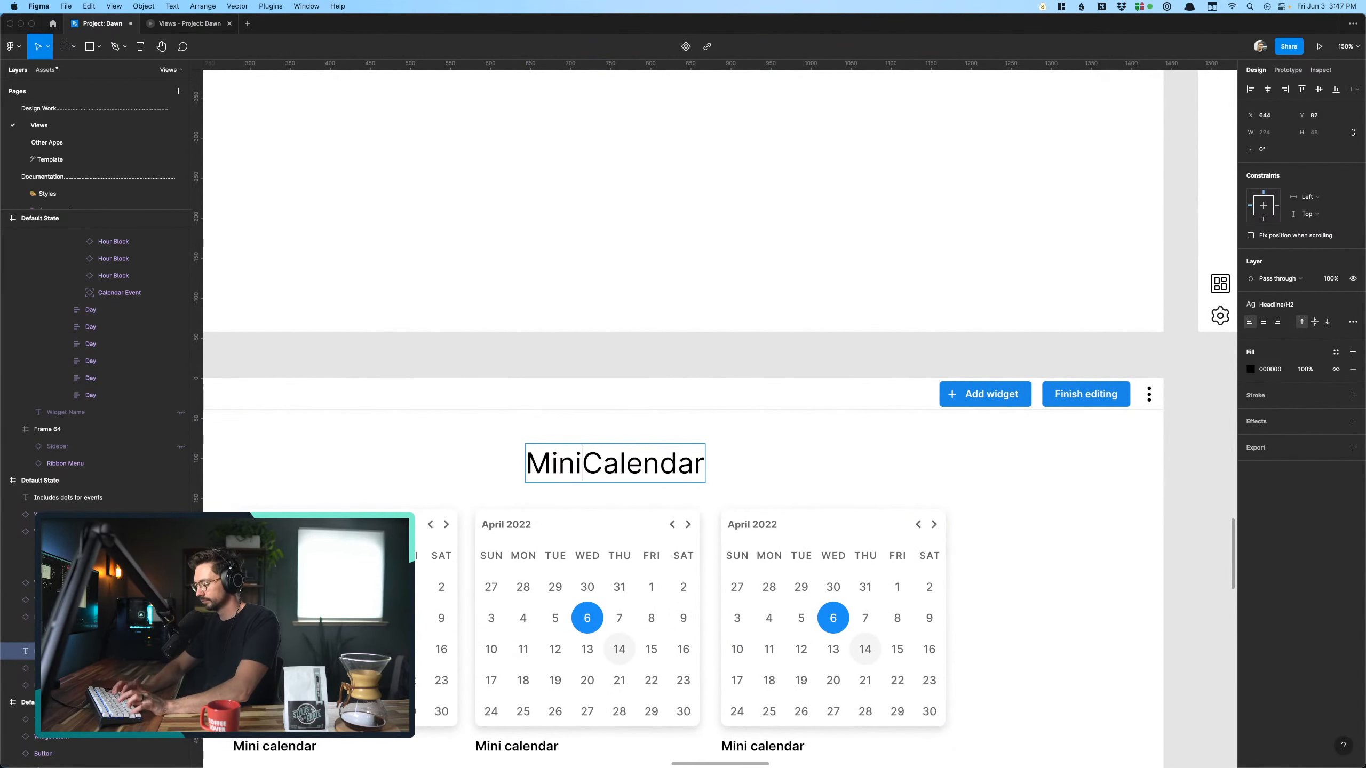
key("Escape")
left_click(448, 474)
- Duplicate the Mini Calendar selection screen and place the copy directly to its right at x 6384, y 5708
scroll(448, 473, "down", 8)
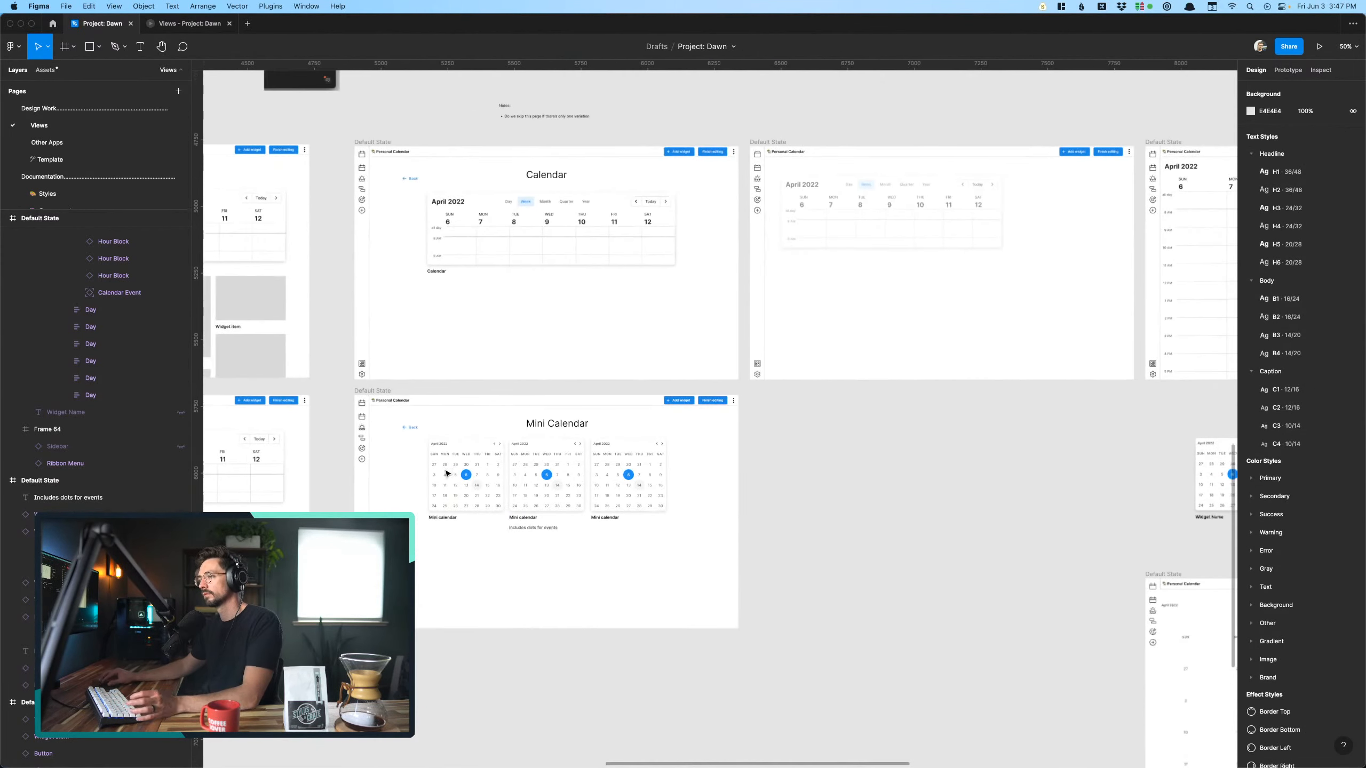
scroll(447, 473, "up", 3)
scroll(447, 473, "down", 1)
scroll(448, 474, "up", 4)
scroll(448, 473, "down", 6)
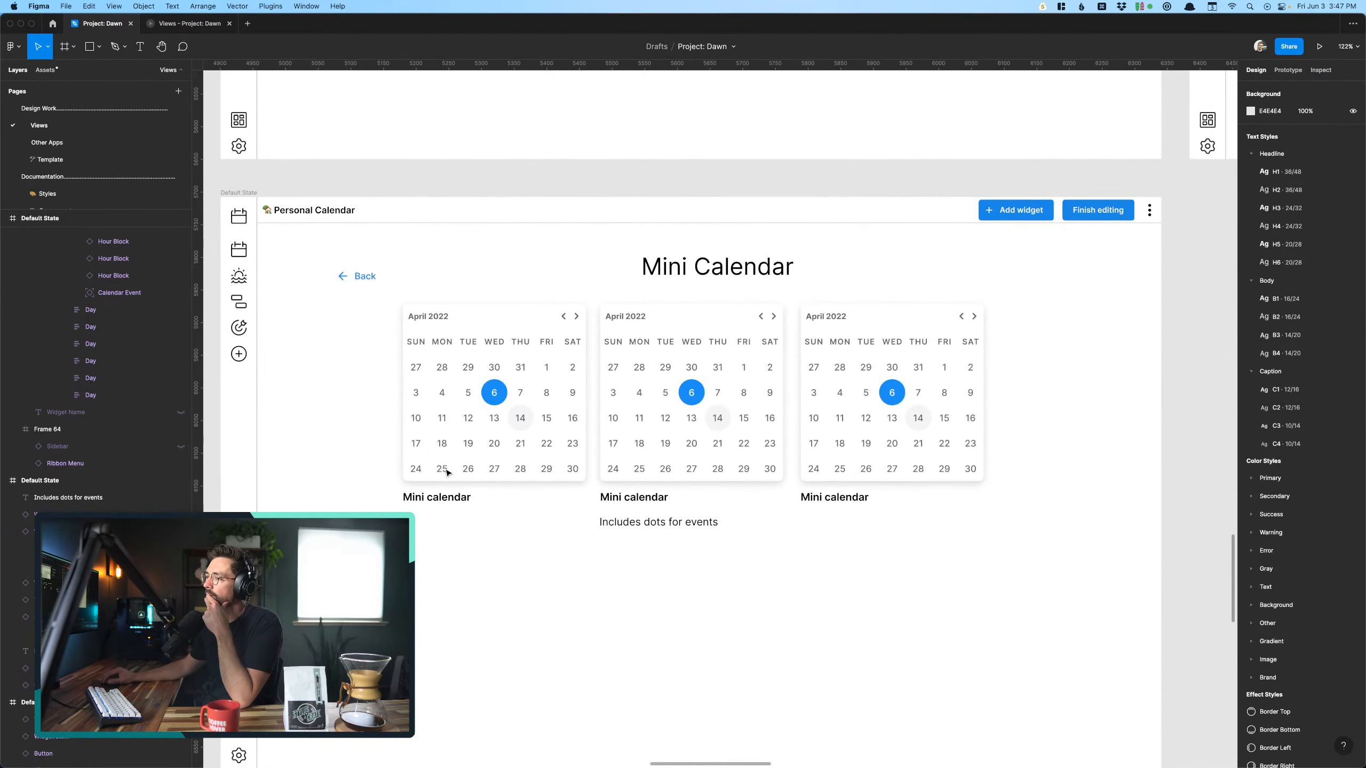
scroll(447, 473, "down", 3)
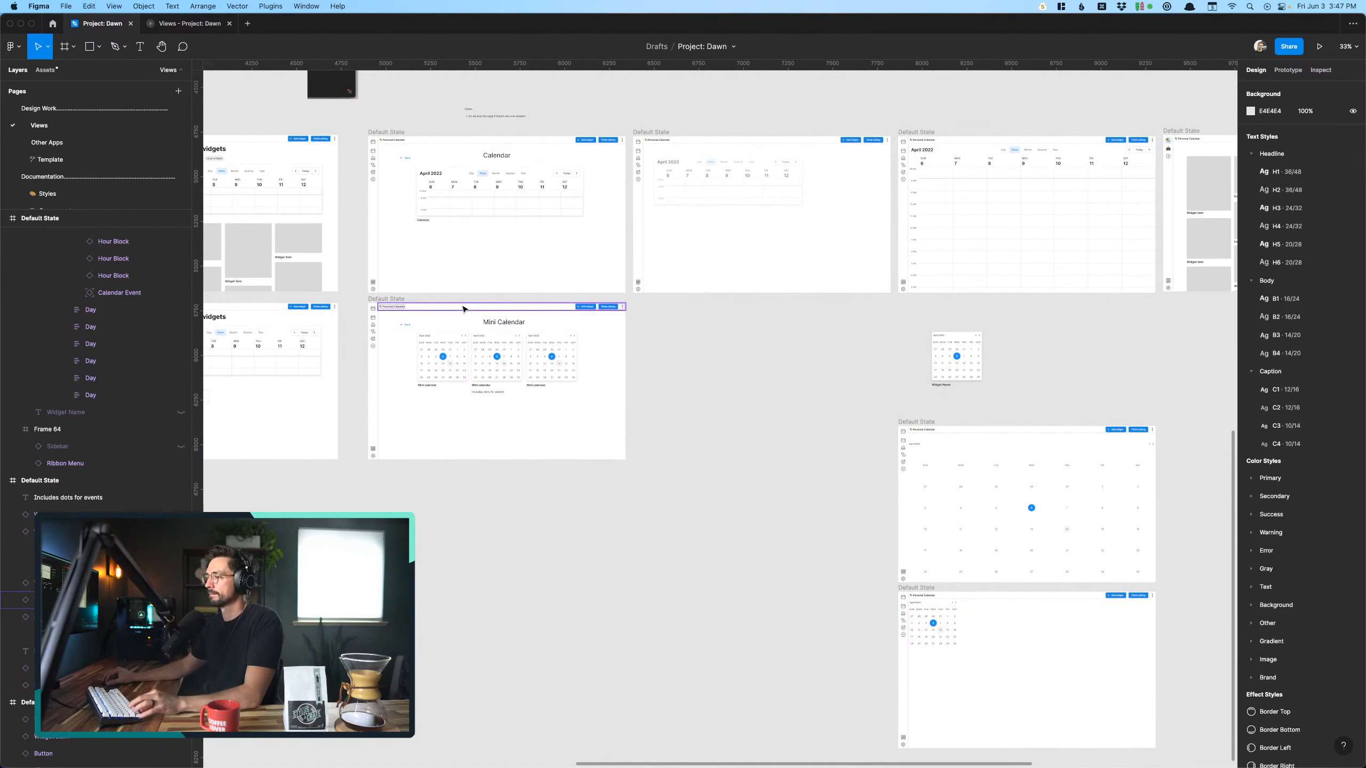
left_click(402, 300)
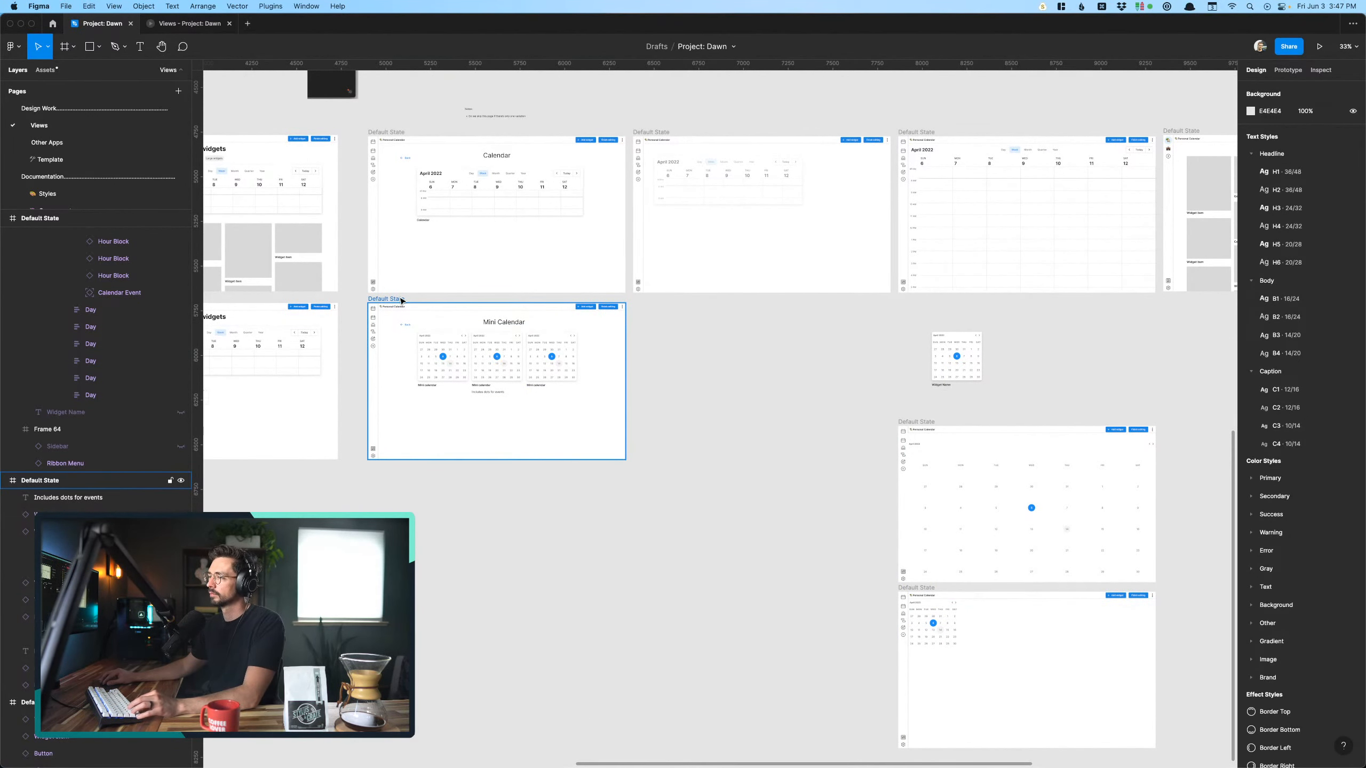
left_click_drag(401, 299, 667, 309)
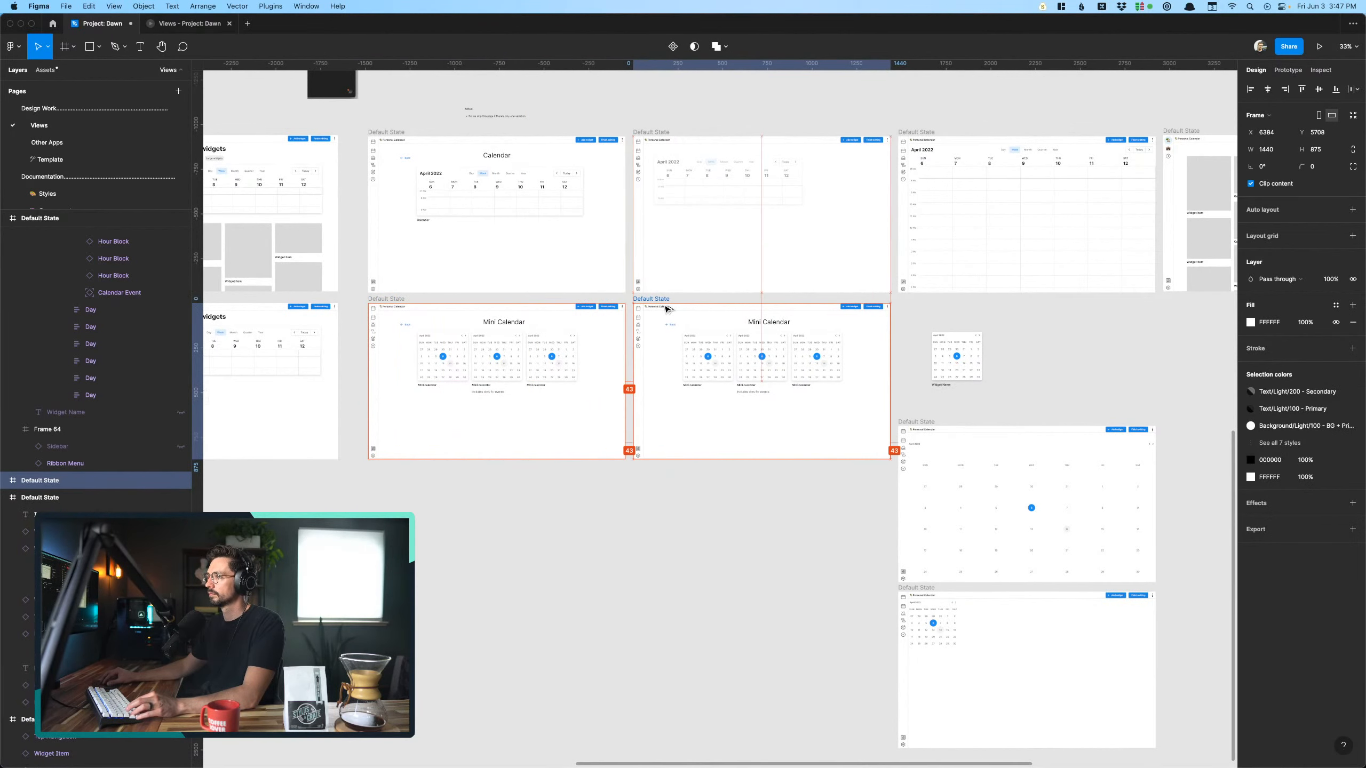
left_click(856, 414)
- Examine the duplicated Mini Calendar screen and the full-size and compact Mini Calendar result screens
scroll(914, 303, "up", 1)
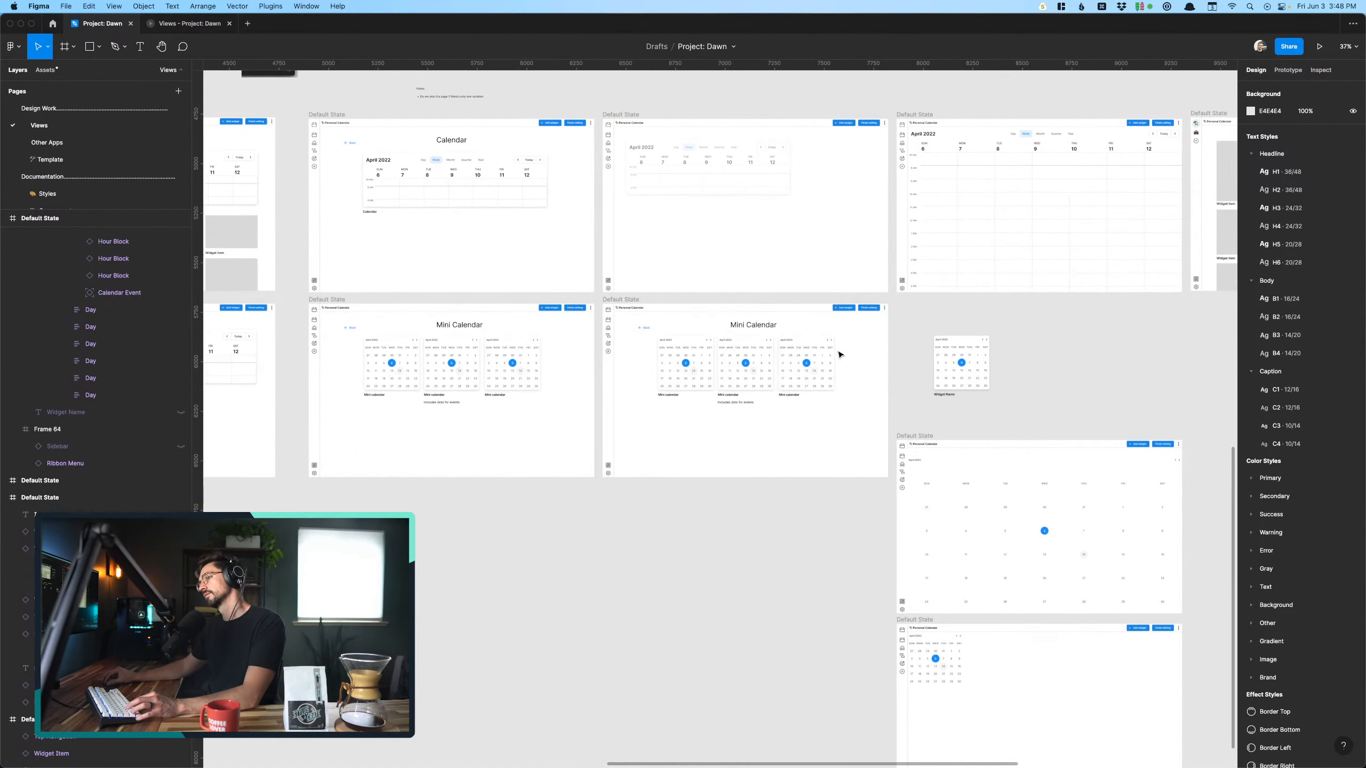
scroll(793, 411, "up", 10)
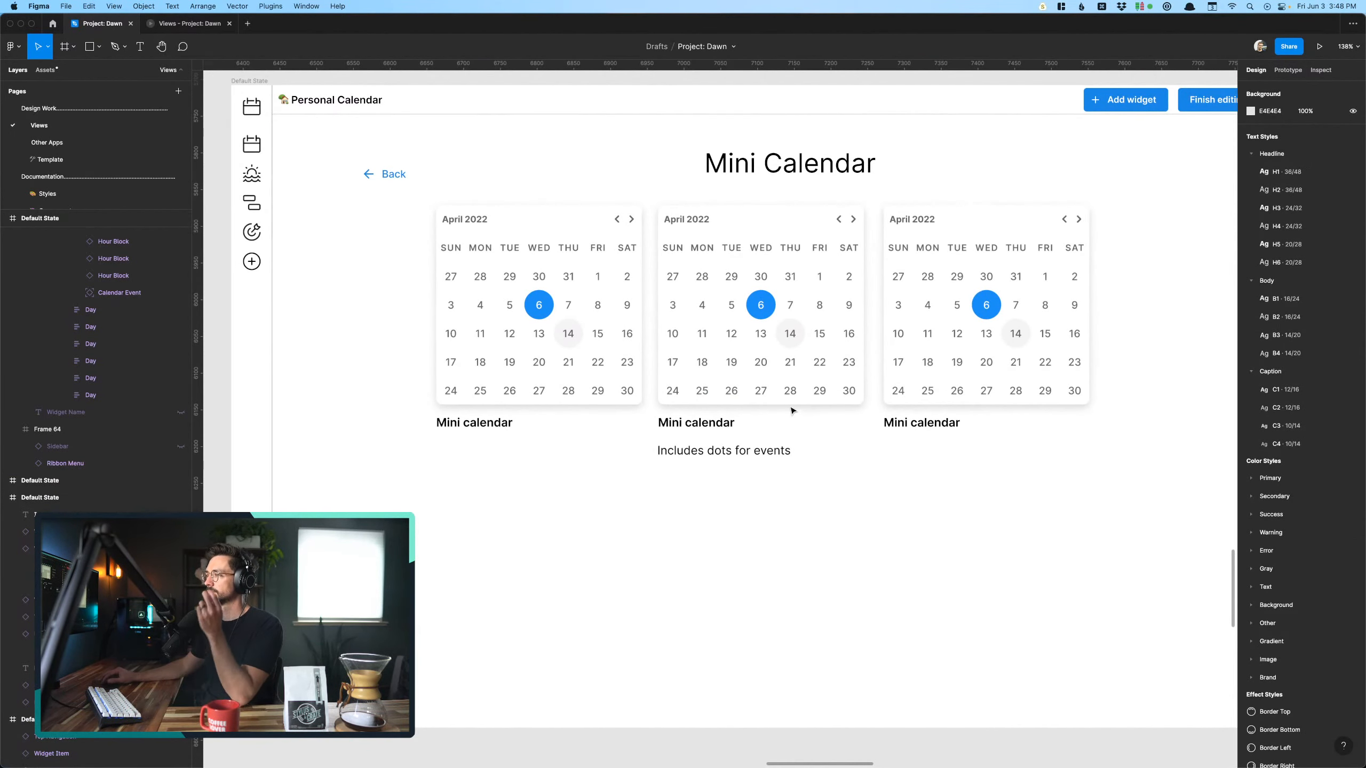
scroll(793, 411, "down", 3)
left_click(754, 367)
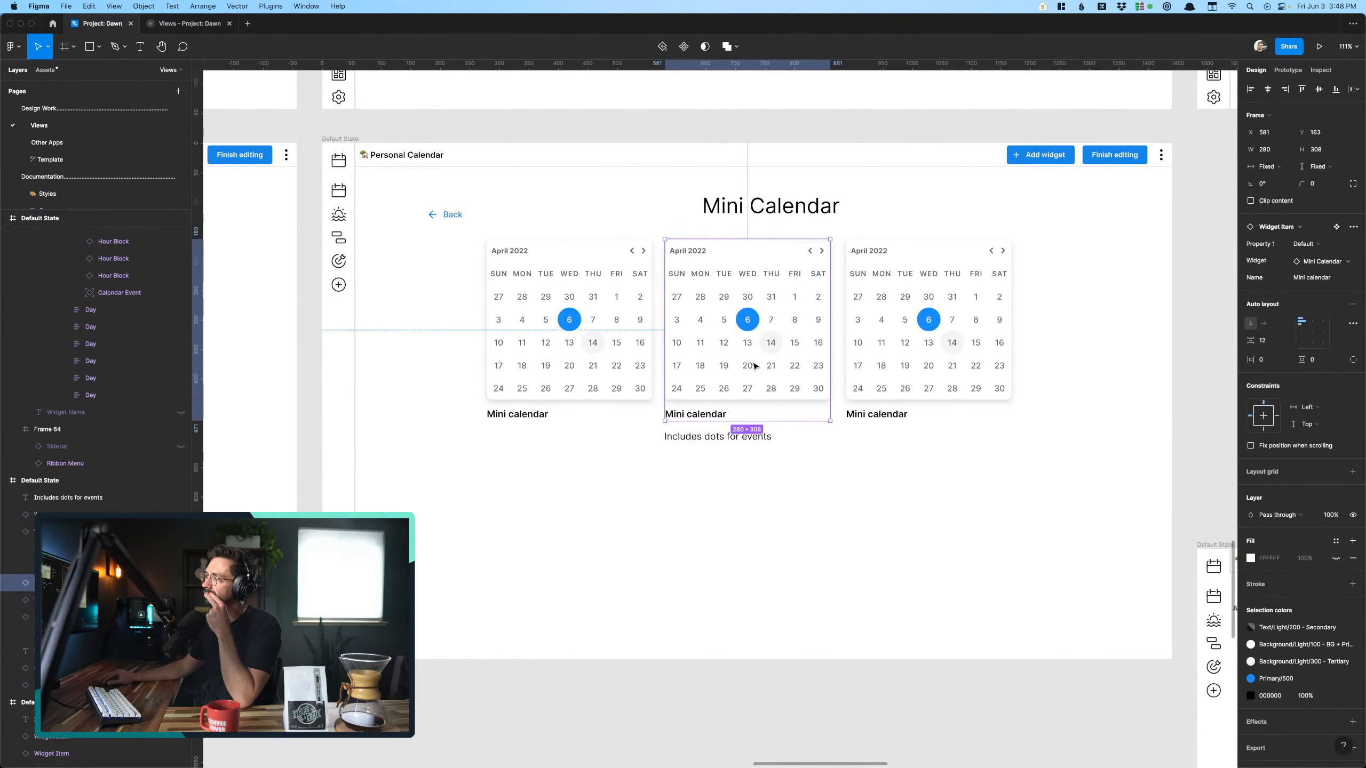
scroll(754, 367, "down", 3)
scroll(863, 394, "right", 8)
scroll(863, 393, "down", 5)
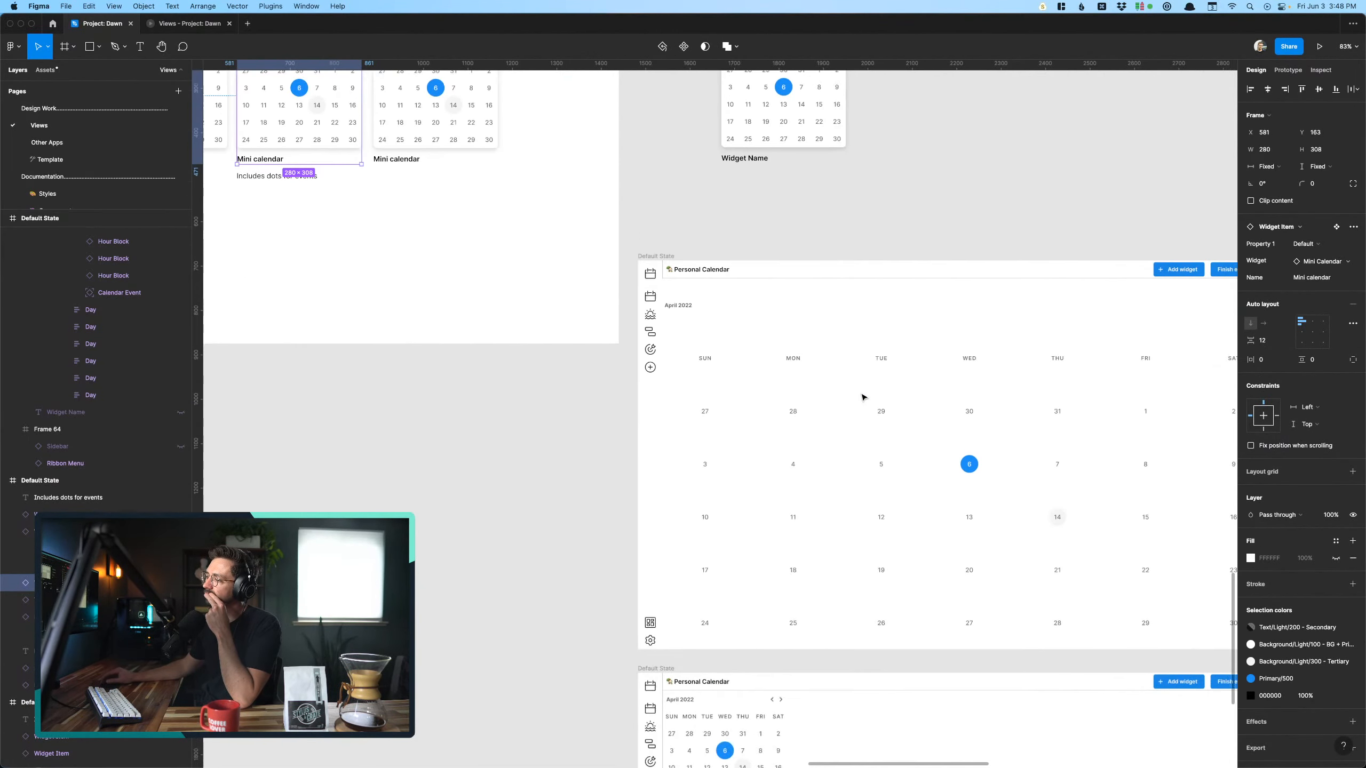
scroll(862, 397, "down", 2)
scroll(862, 397, "down", 5)
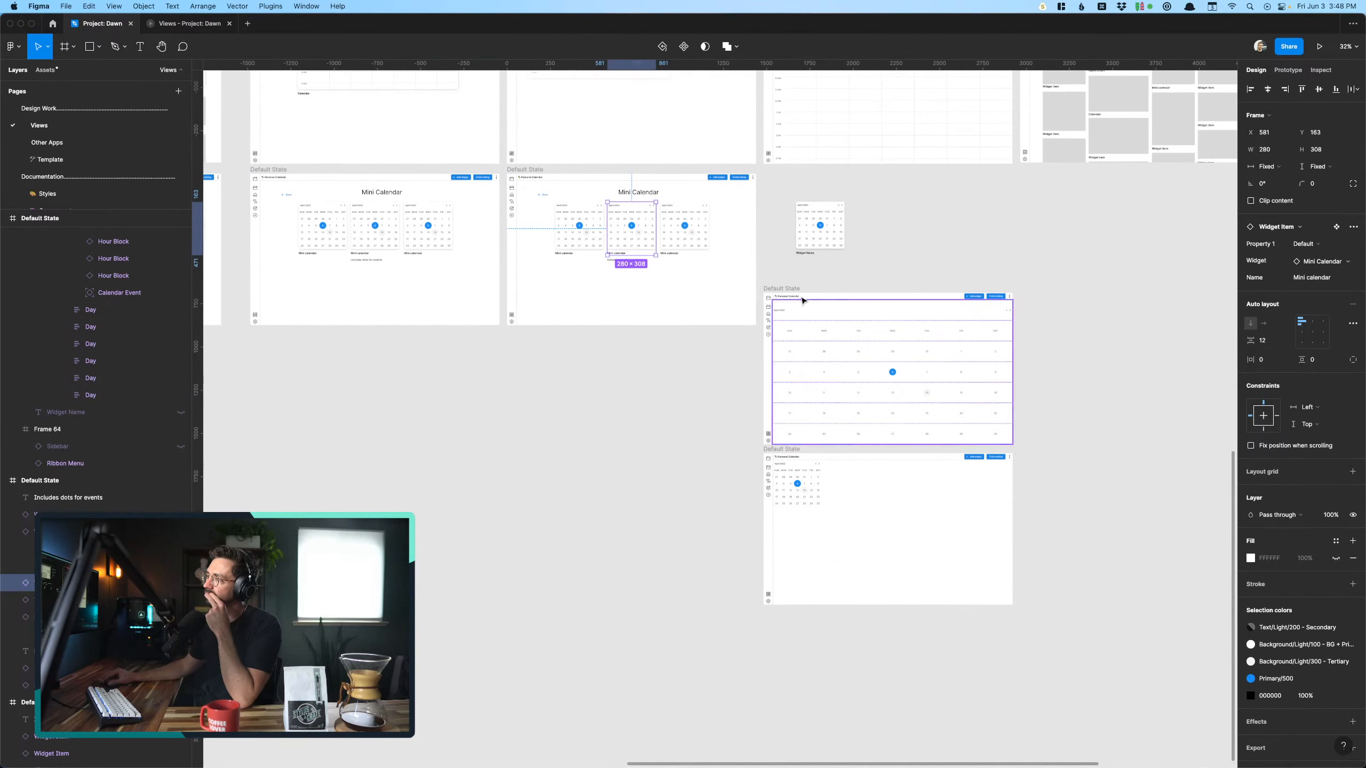
- Delete the loose Mini Calendar widget item lying on the canvas outside the screens
left_click(801, 234)
left_click_drag(801, 234, 639, 435)
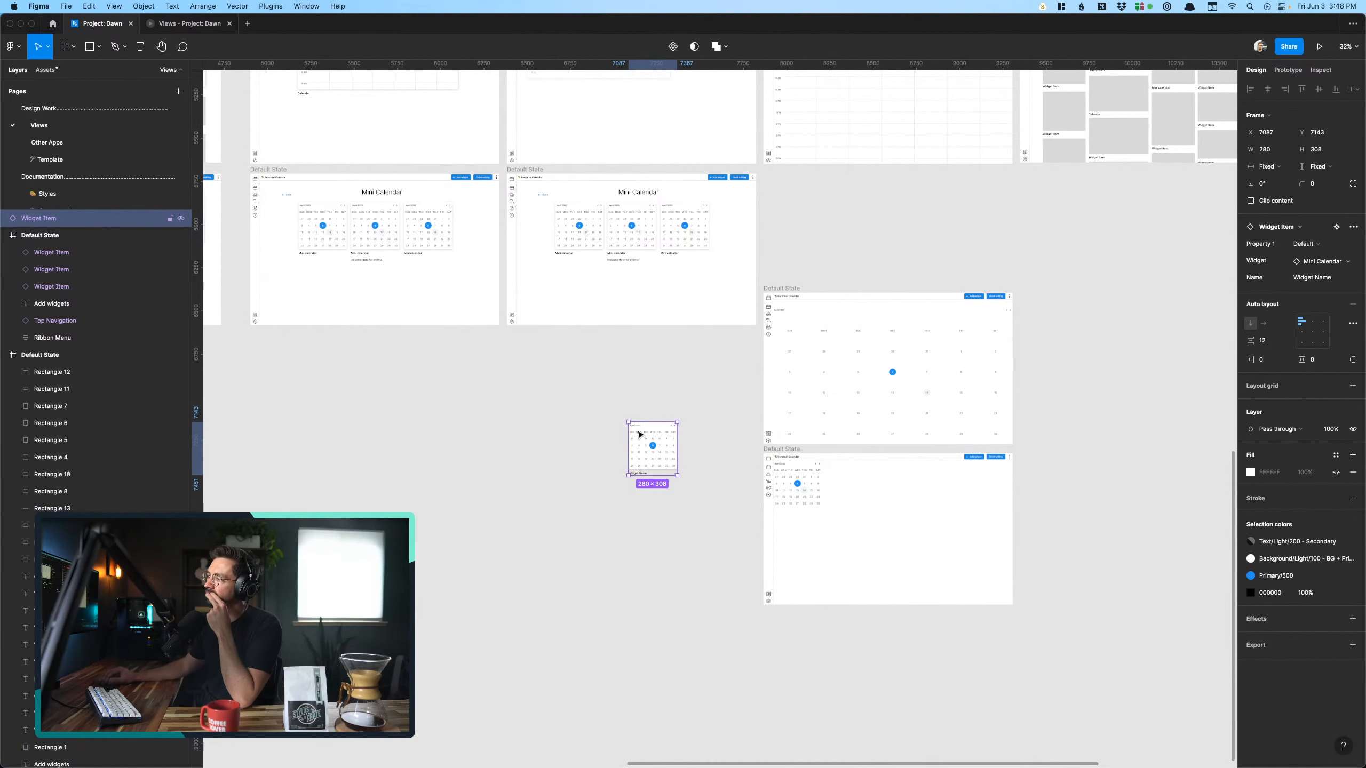
key("Delete")
scroll(707, 335, "up", 2)
scroll(763, 336, "up", 1)
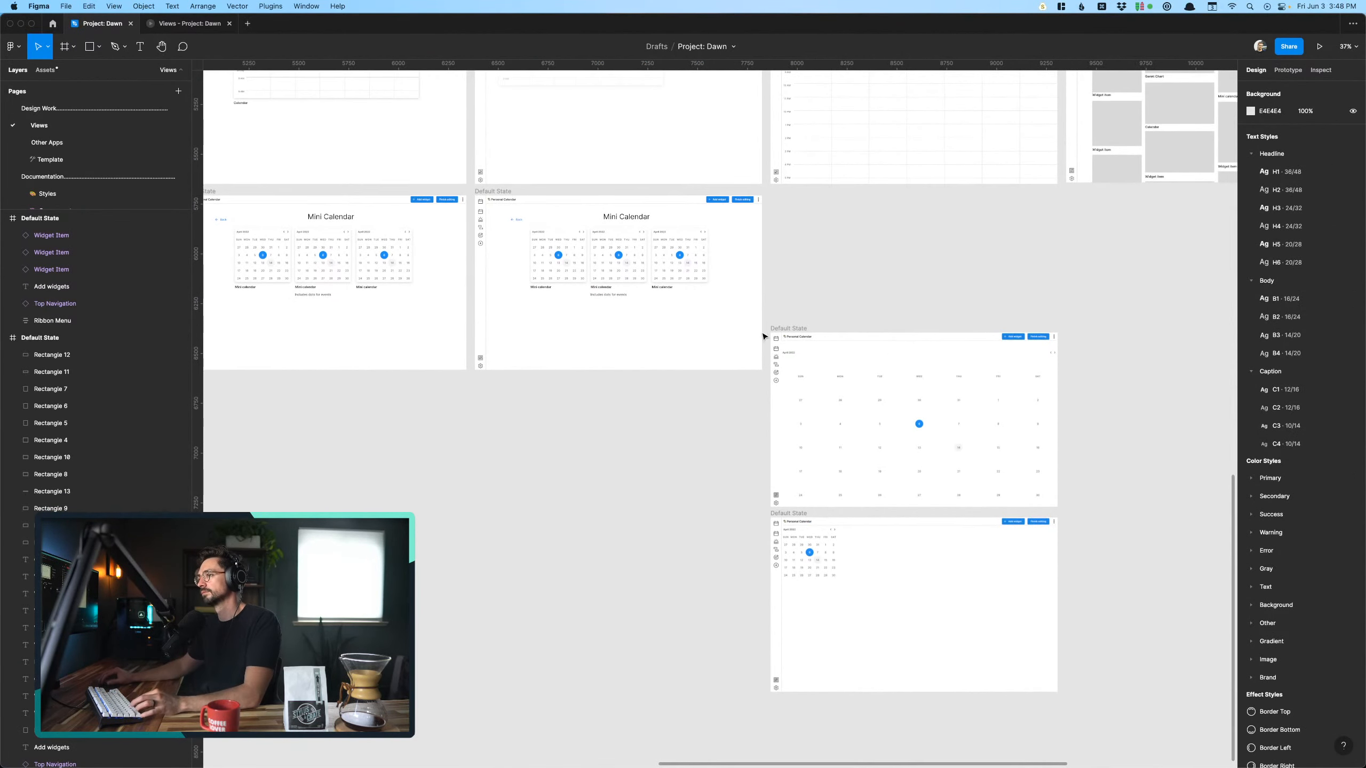
- Move the full-size Mini Calendar screen up to y 5708, in line with the duplicated Mini Calendar selection screen
scroll(763, 336, "down", 2)
scroll(777, 363, "up", 3)
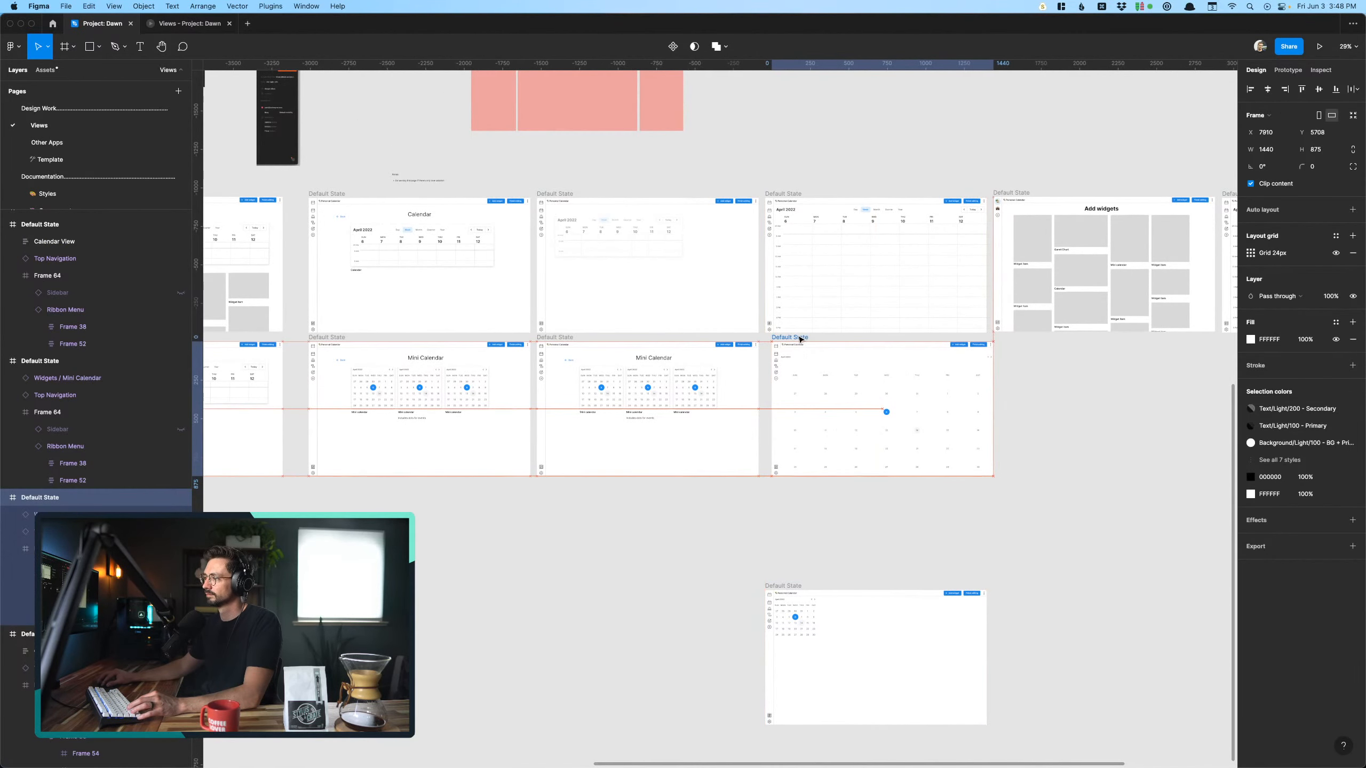
left_click(834, 509)
scroll(837, 484, "down", 3)
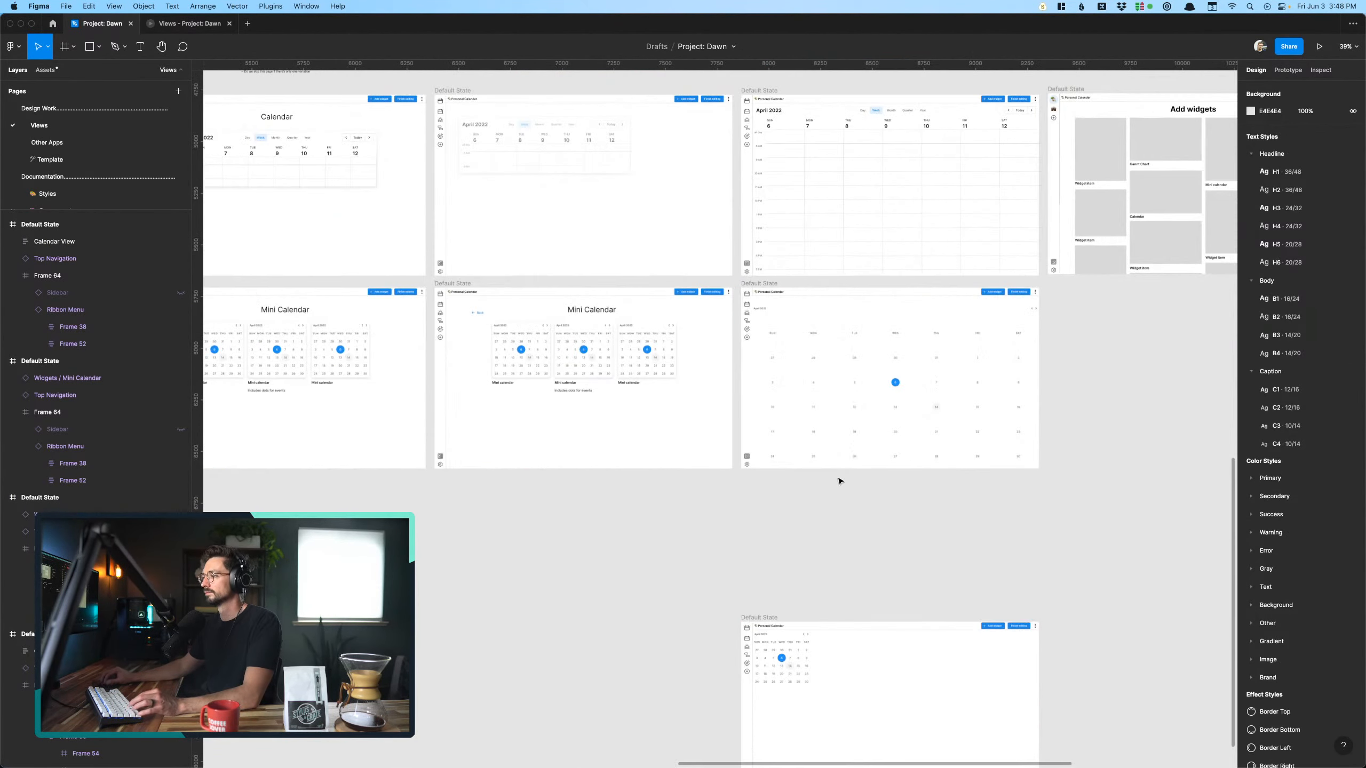
- Try to duplicate the full-size Mini Calendar screen beneath the Add widgets screen
scroll(838, 479, "down", 5)
left_click(839, 408)
left_click_drag(822, 403, 933, 404)
left_click(854, 504)
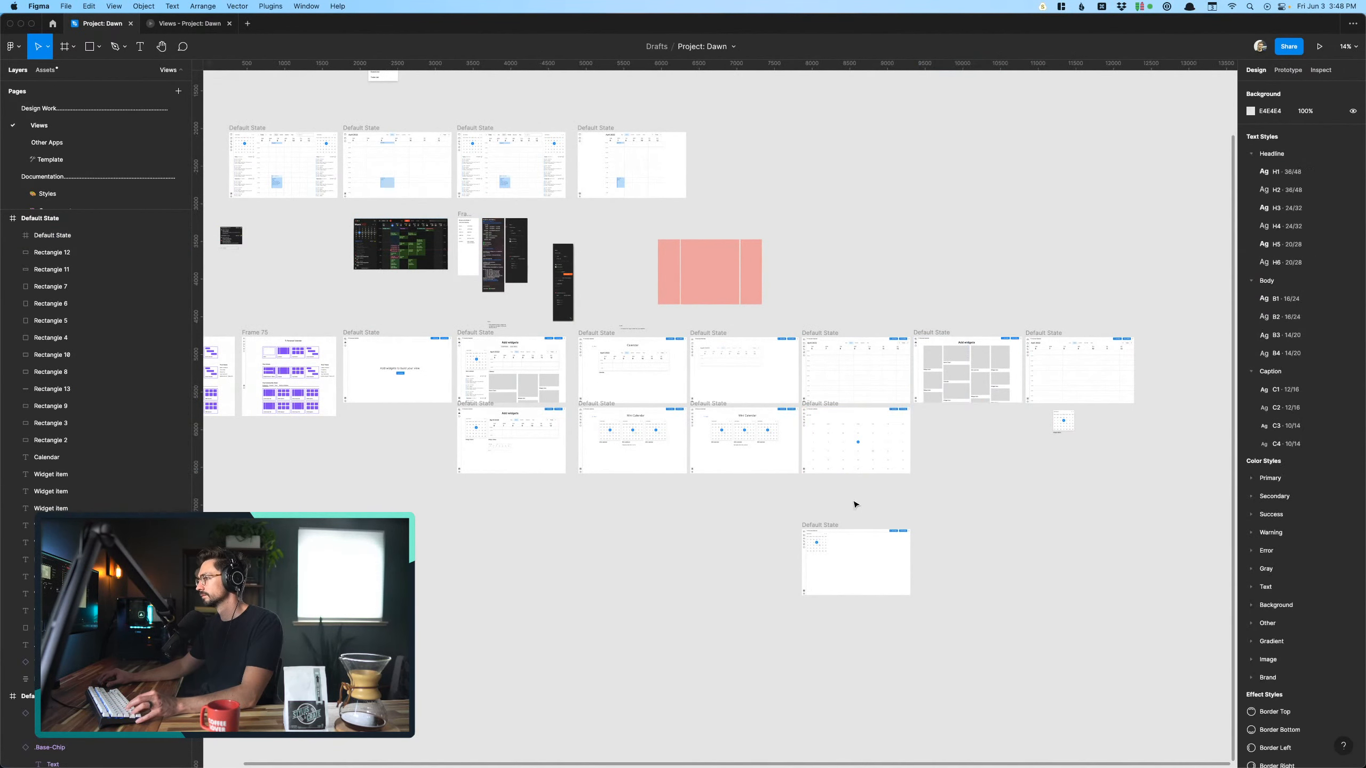
scroll(854, 502, "up", 6)
scroll(872, 390, "down", 4)
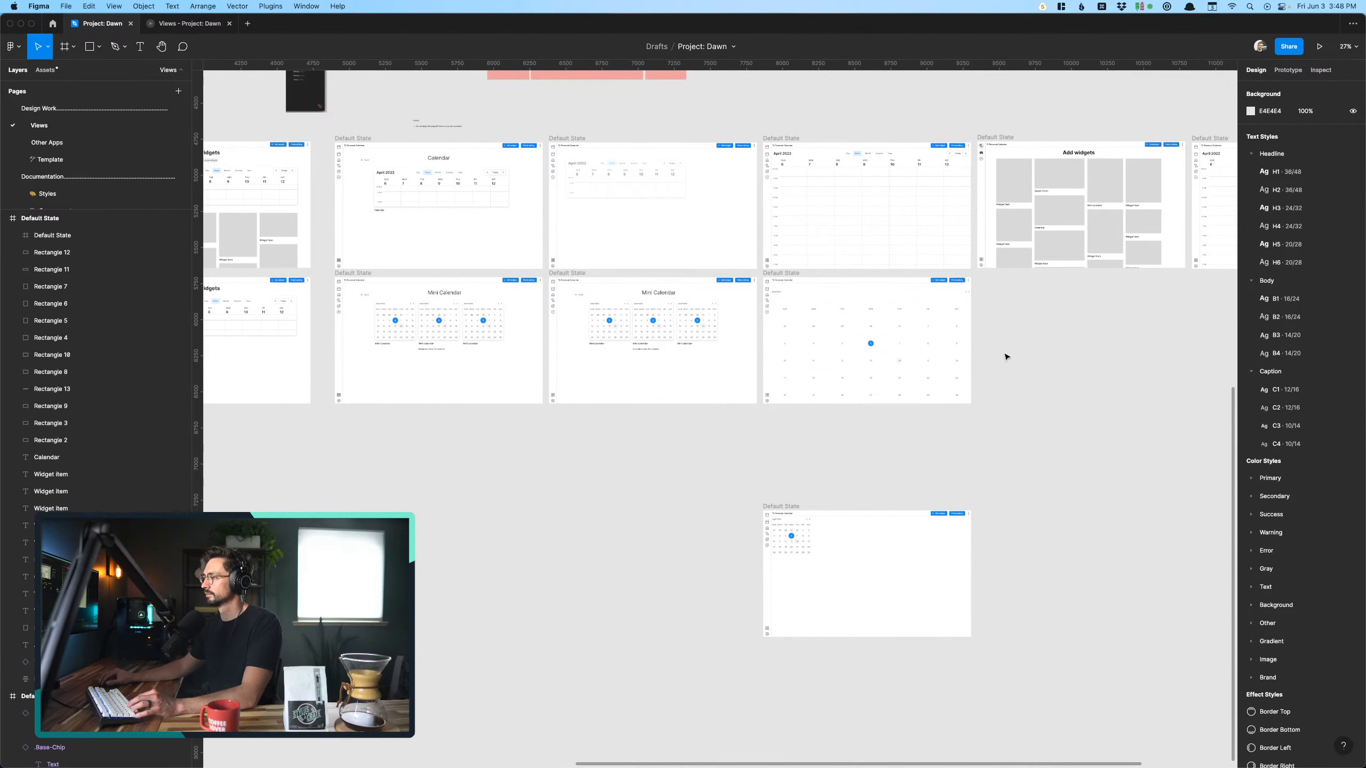
- Duplicate the full-size Mini Calendar screen and place the copy directly to its right in the same row
left_click(802, 277)
left_click_drag(802, 277, 986, 273)
left_click(801, 432)
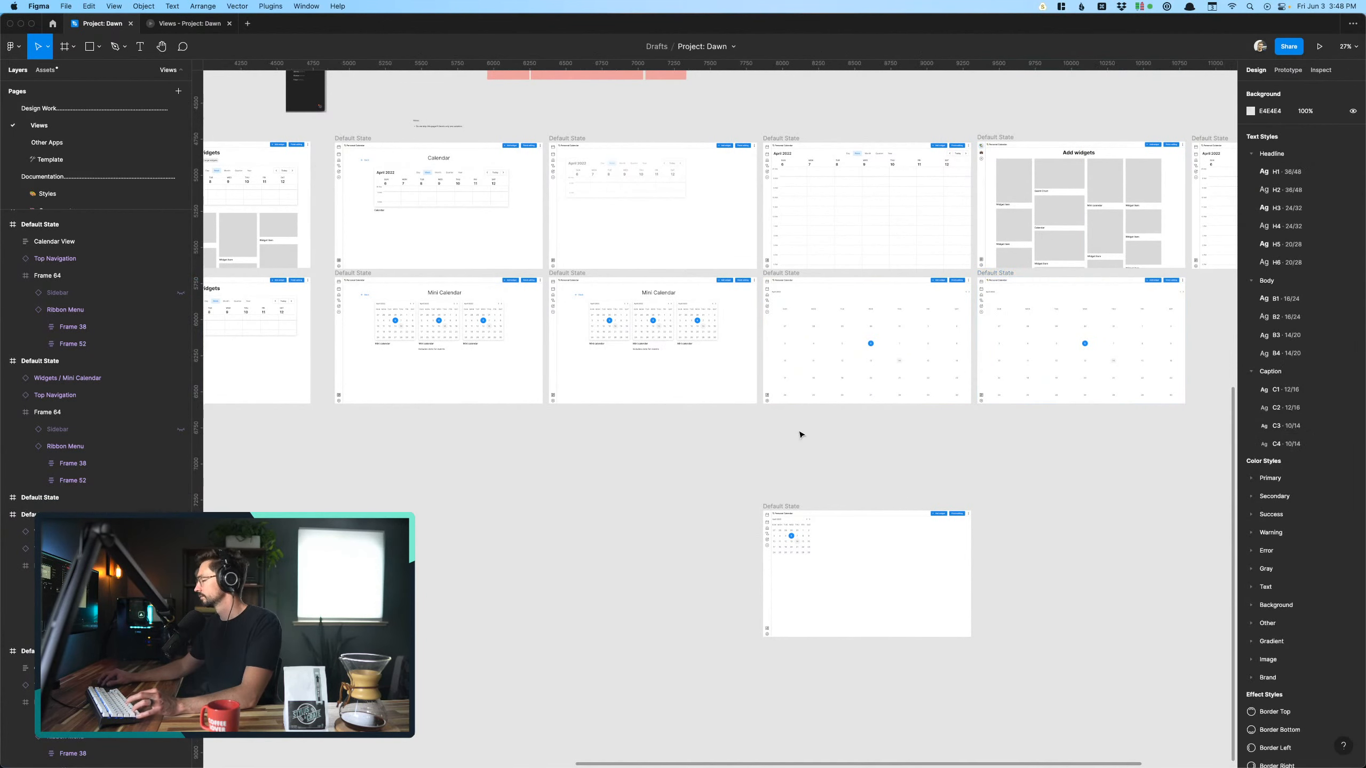
- Delete the full-size Mini Calendar widget from the original of the two full-size screens
scroll(835, 387, "up", 3)
scroll(836, 426, "up", 3)
left_click(838, 458)
key("Delete")
- Place a copy of a Mini Calendar widget from the selection screen in the emptied screen directly to its right, at 50% opacity
left_click(487, 414)
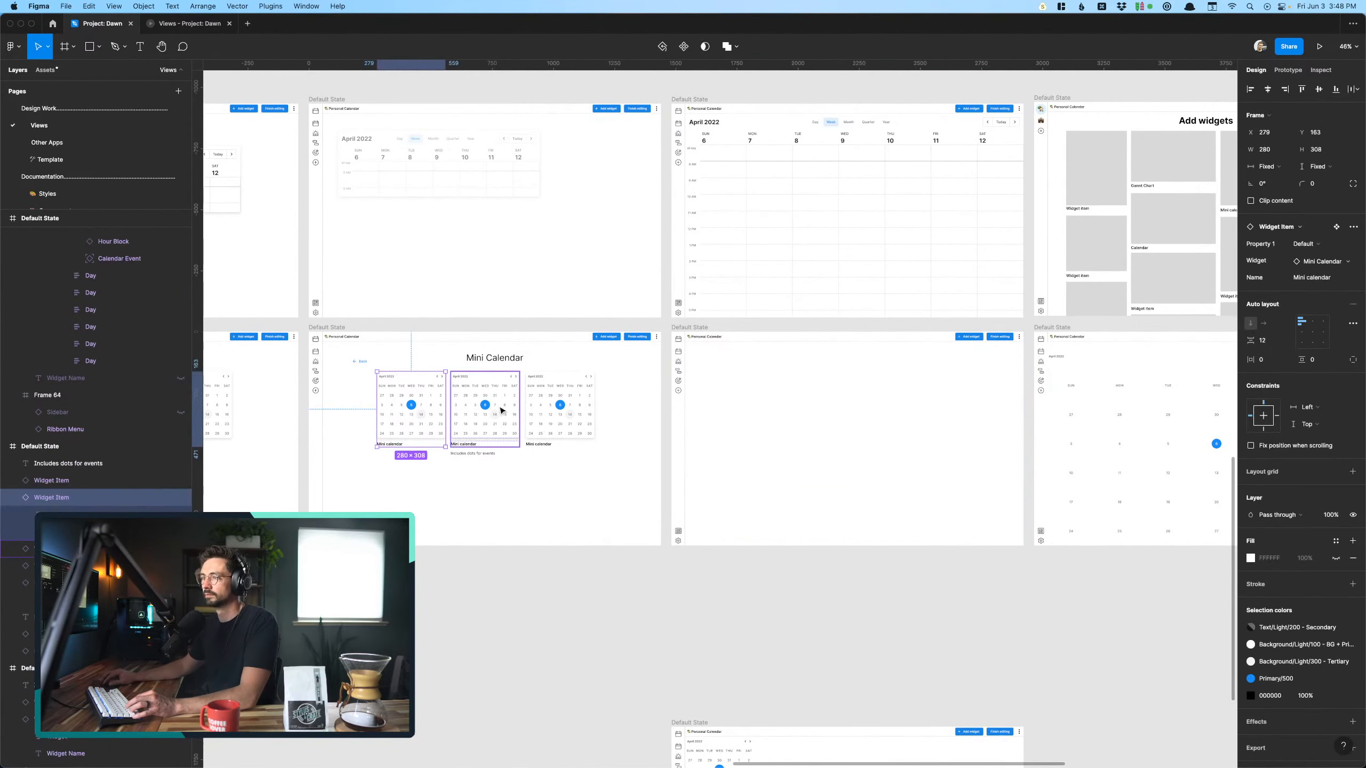
left_click_drag(487, 414, 890, 439)
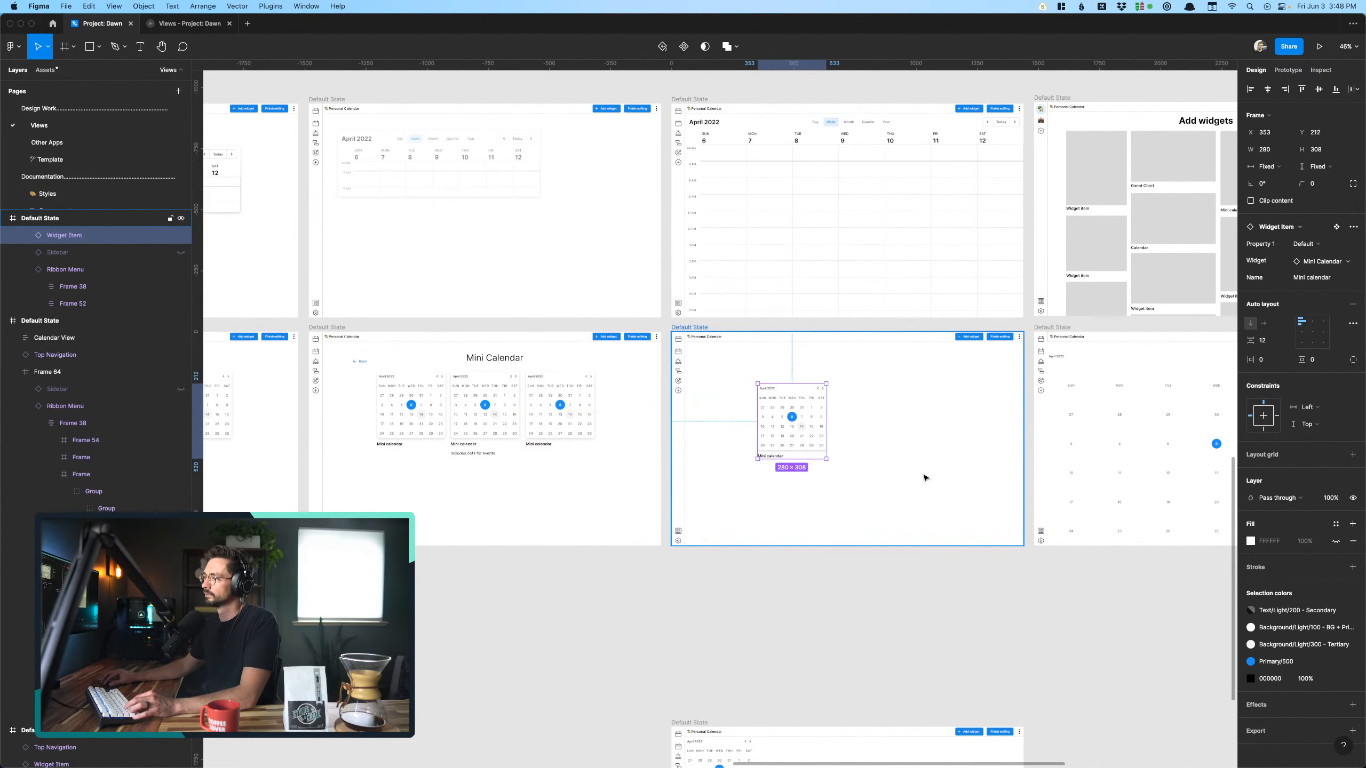
key("5")
key("shift+Return")
key("shift+2")
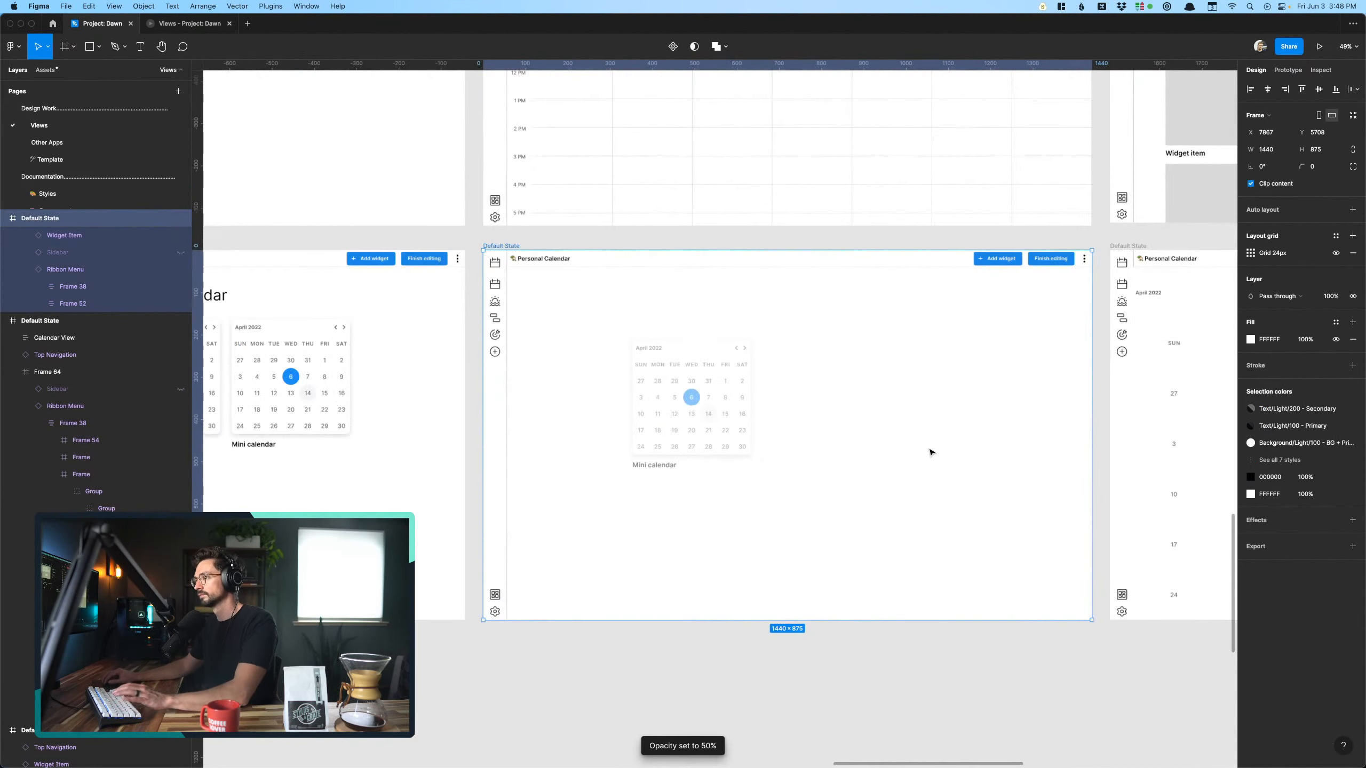
left_click(670, 634)
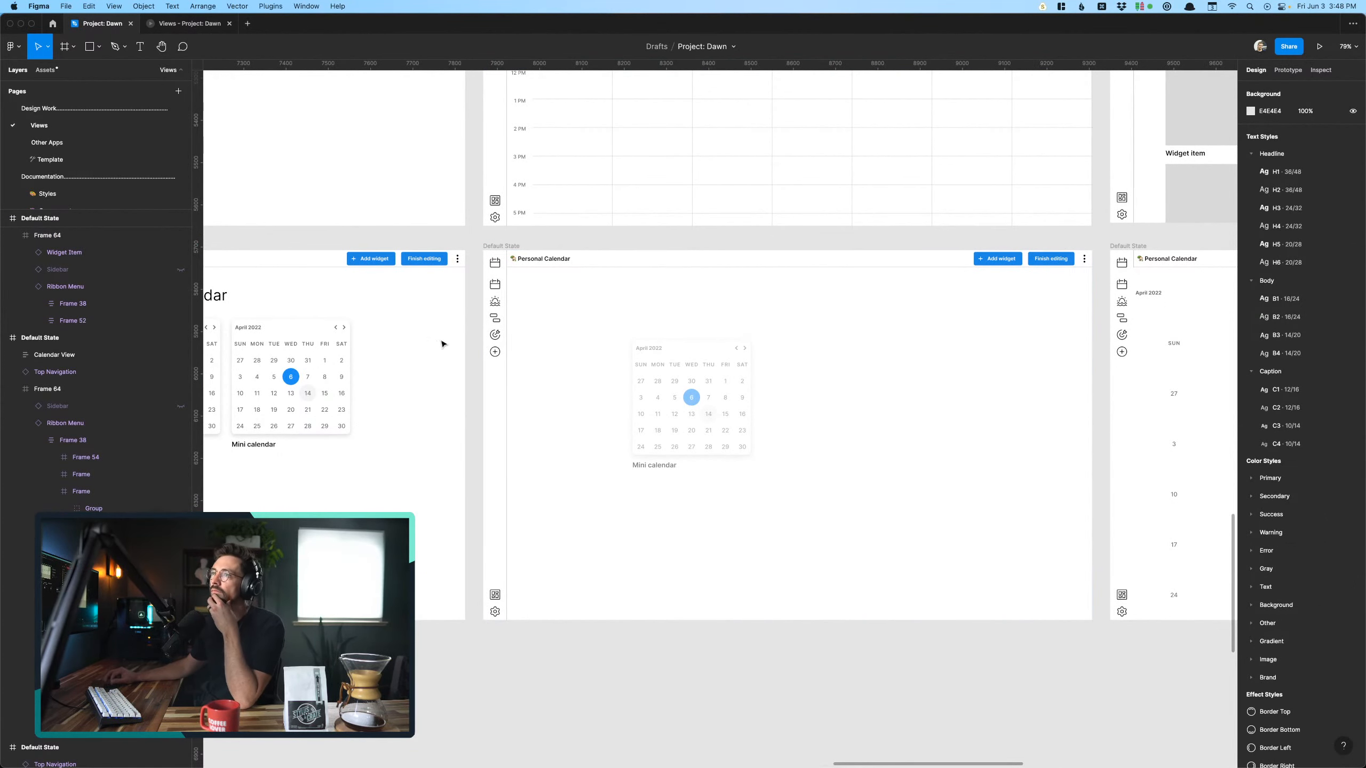
scroll(443, 344, "right", 2)
left_click(665, 396)
scroll(673, 401, "left", 6)
scroll(672, 401, "down", 1)
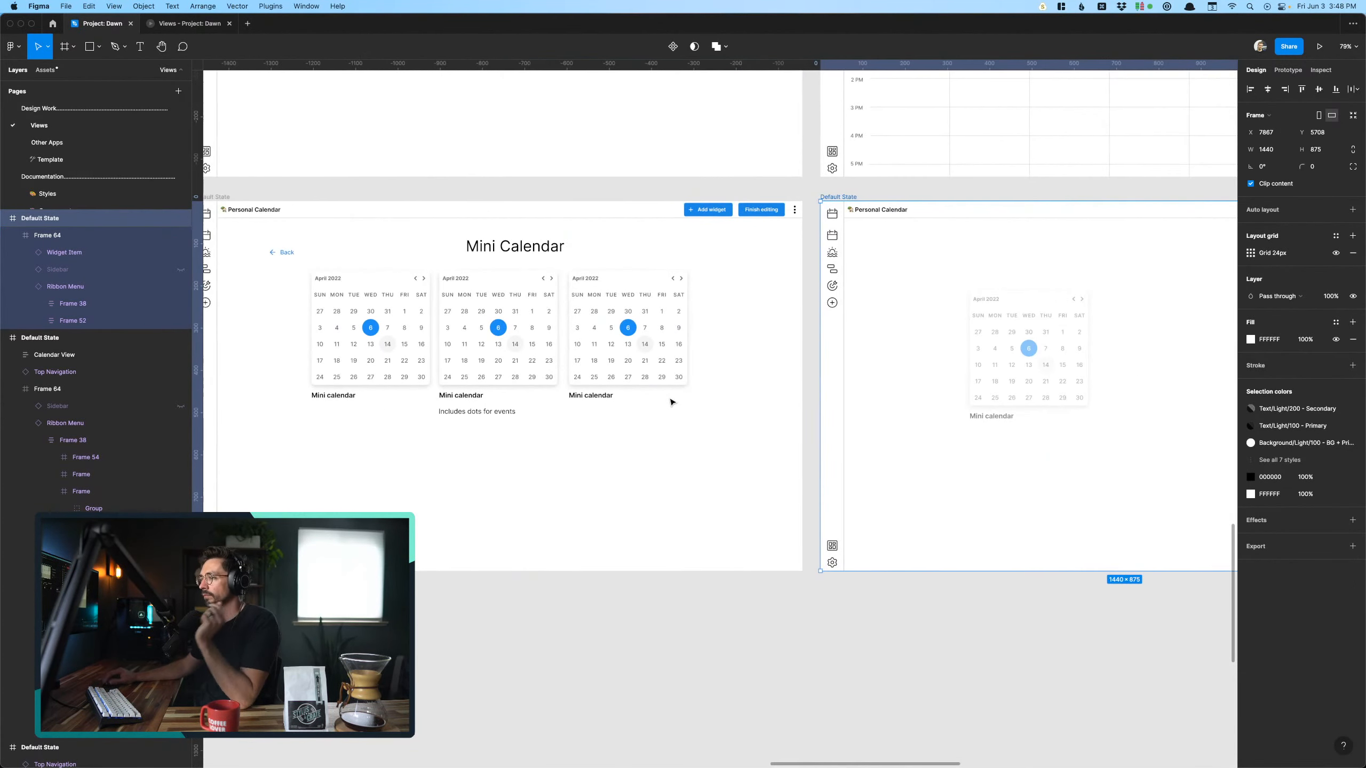
left_click(514, 354)
scroll(569, 363, "right", 3)
scroll(614, 371, "right", 5)
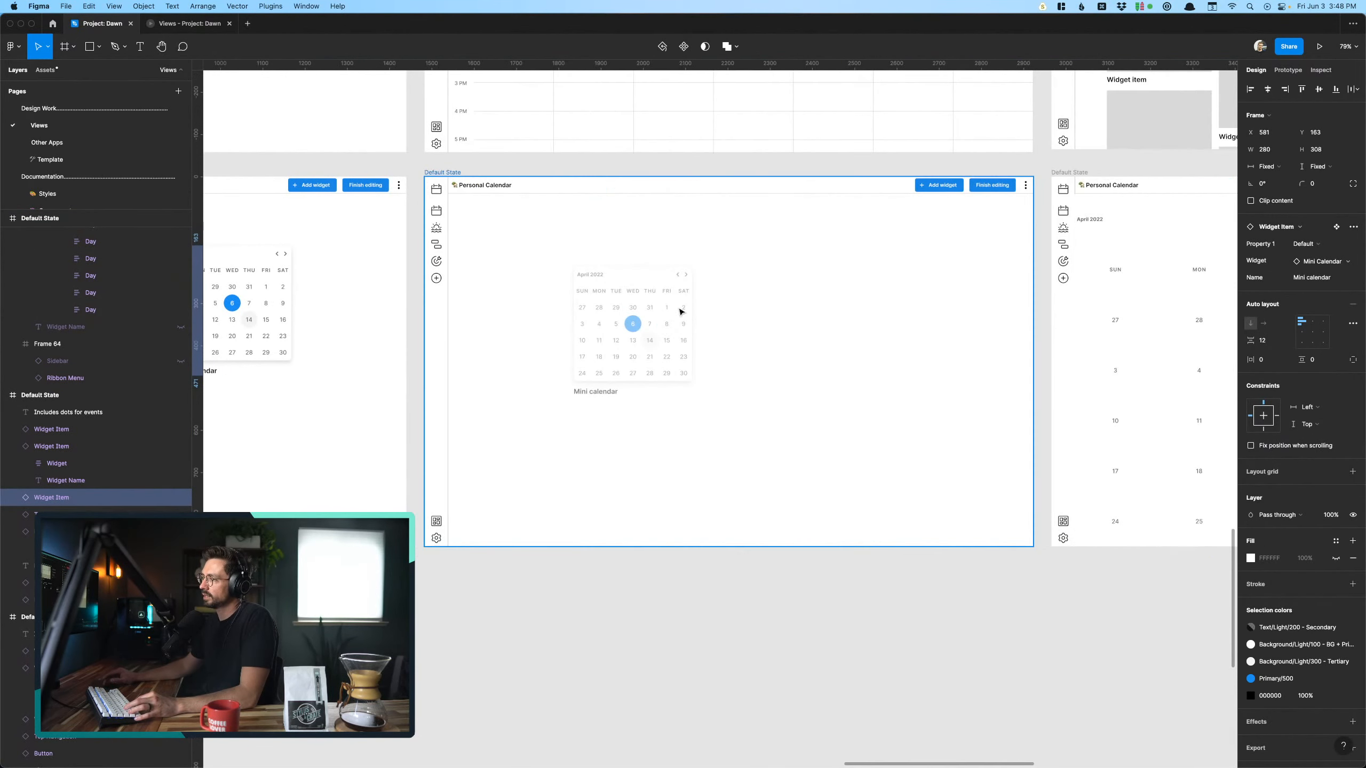
left_click(598, 324)
left_click(673, 659)
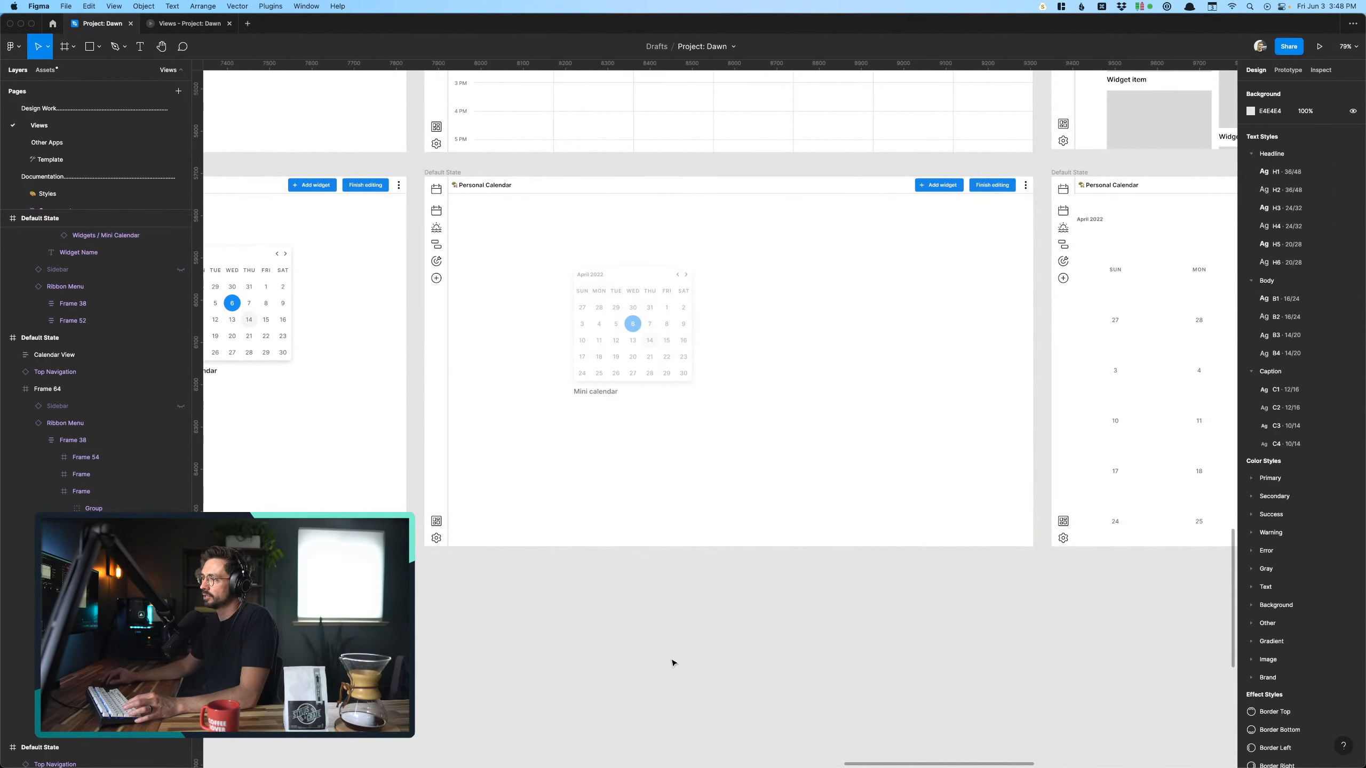
- Resize the full-size Mini Calendar widget from its left edge so it starts at X 56 and is 1384 wide
scroll(674, 663, "right", 3)
scroll(674, 661, "right", 8)
scroll(673, 662, "up", 1)
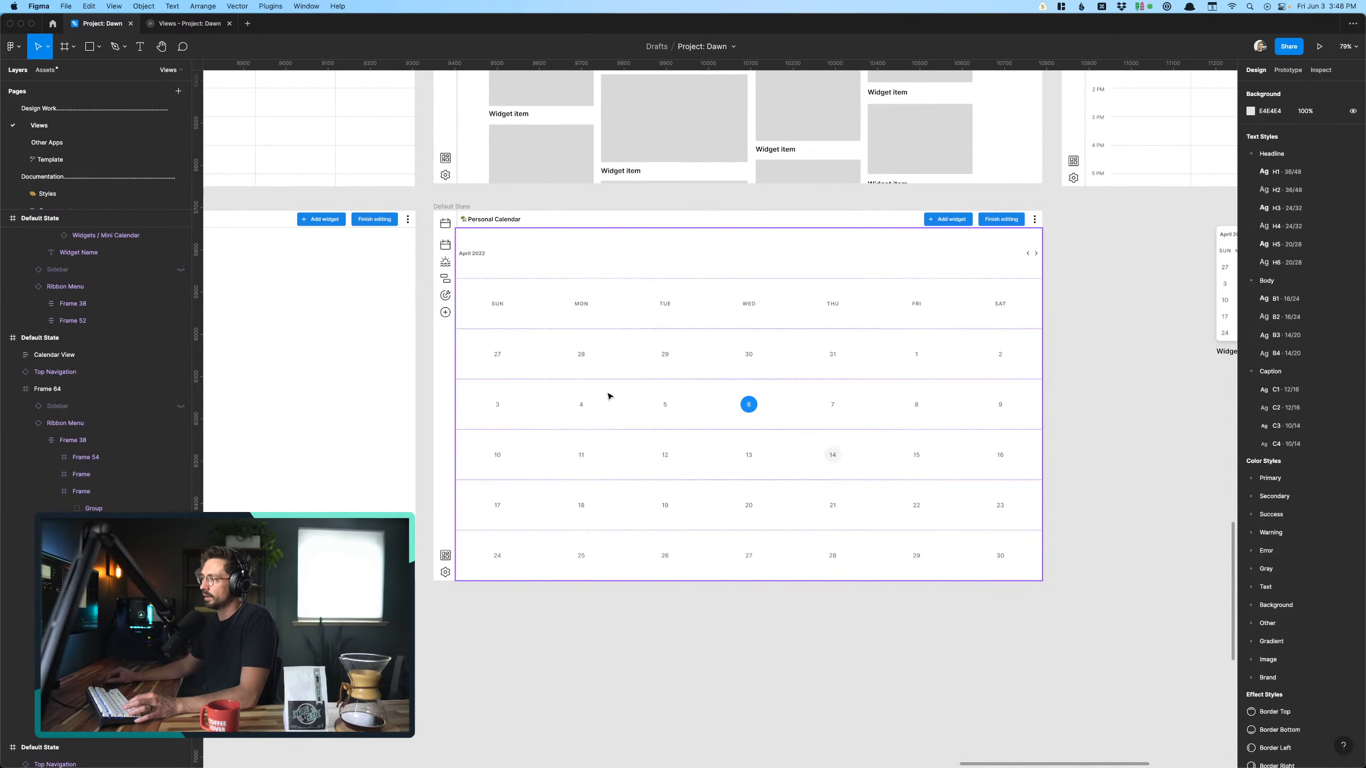
left_click(609, 396)
scroll(450, 372, "up", 4)
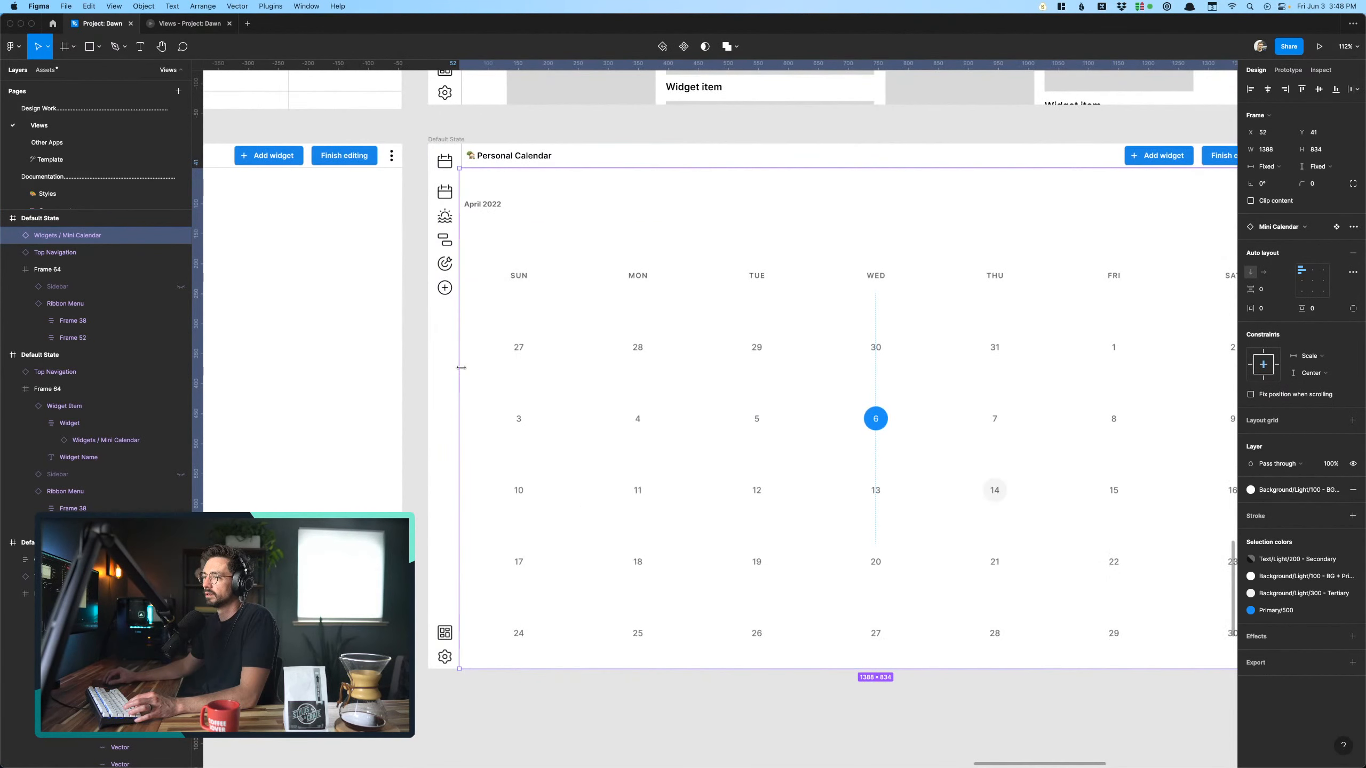
left_click_drag(460, 367, 463, 368)
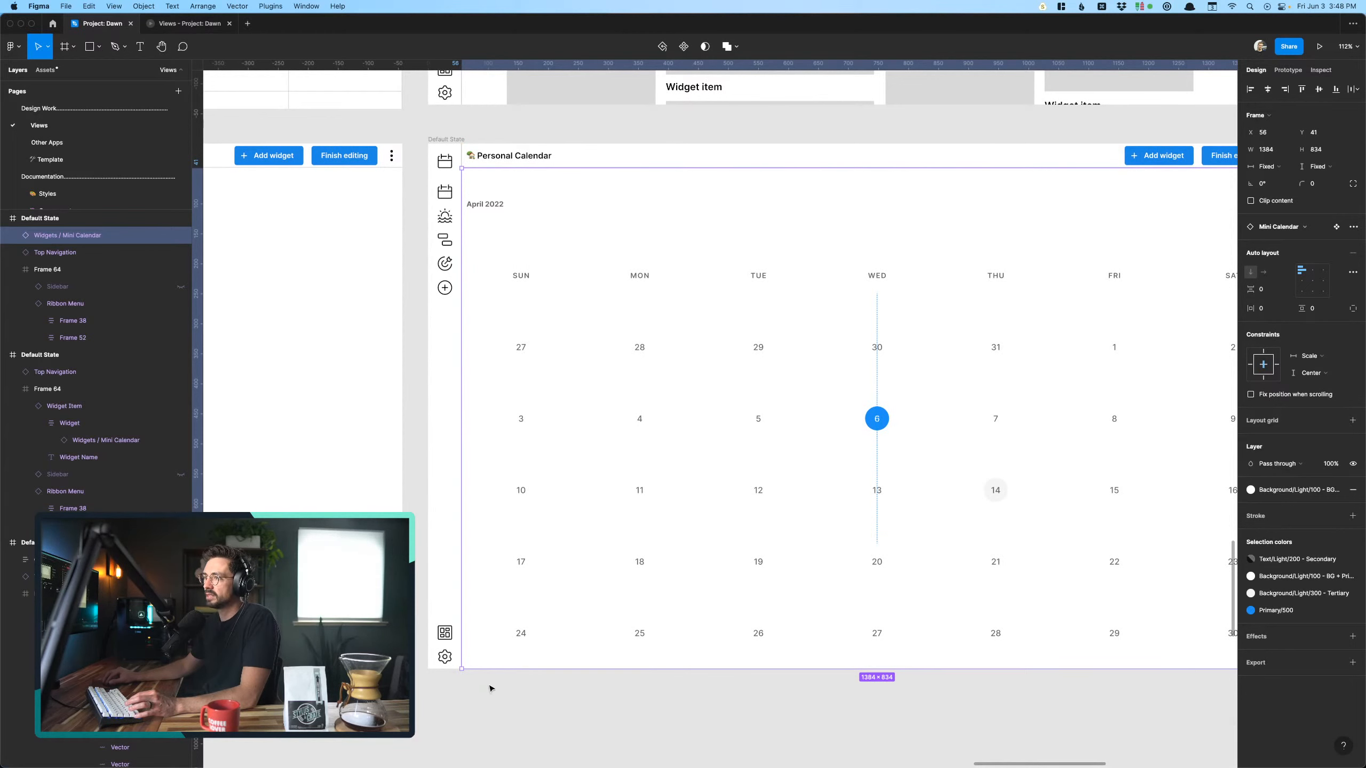
scroll(489, 689, "down", 5)
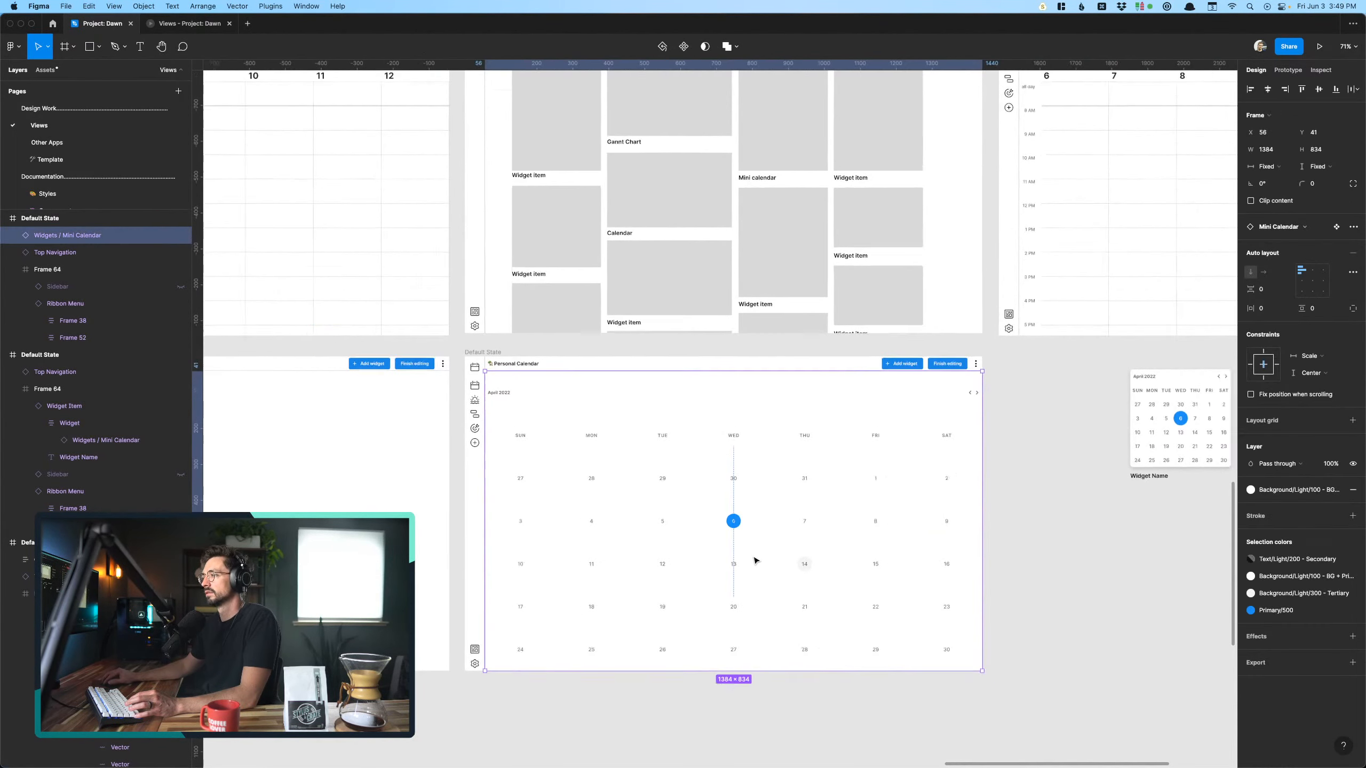
scroll(755, 561, "down", 3)
scroll(850, 390, "down", 3)
scroll(854, 395, "up", 1)
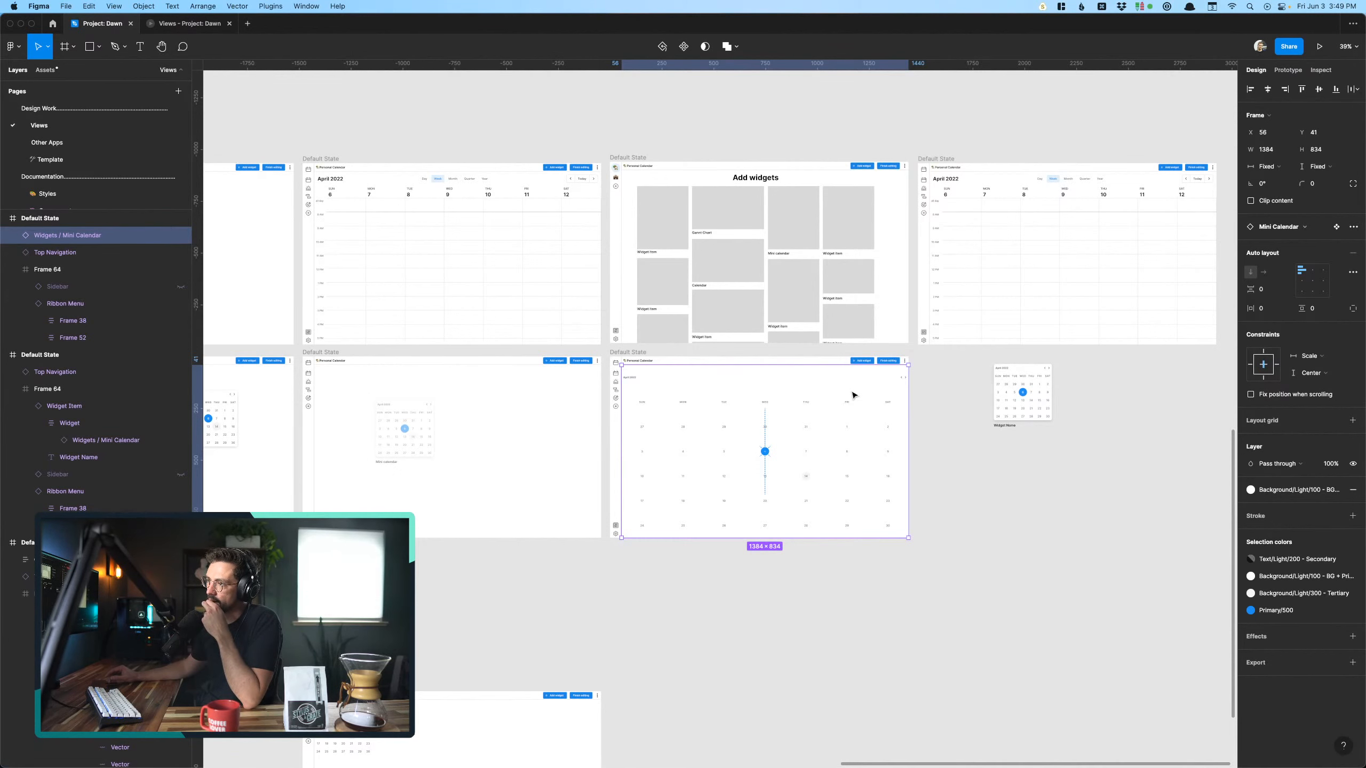
left_click(980, 652)
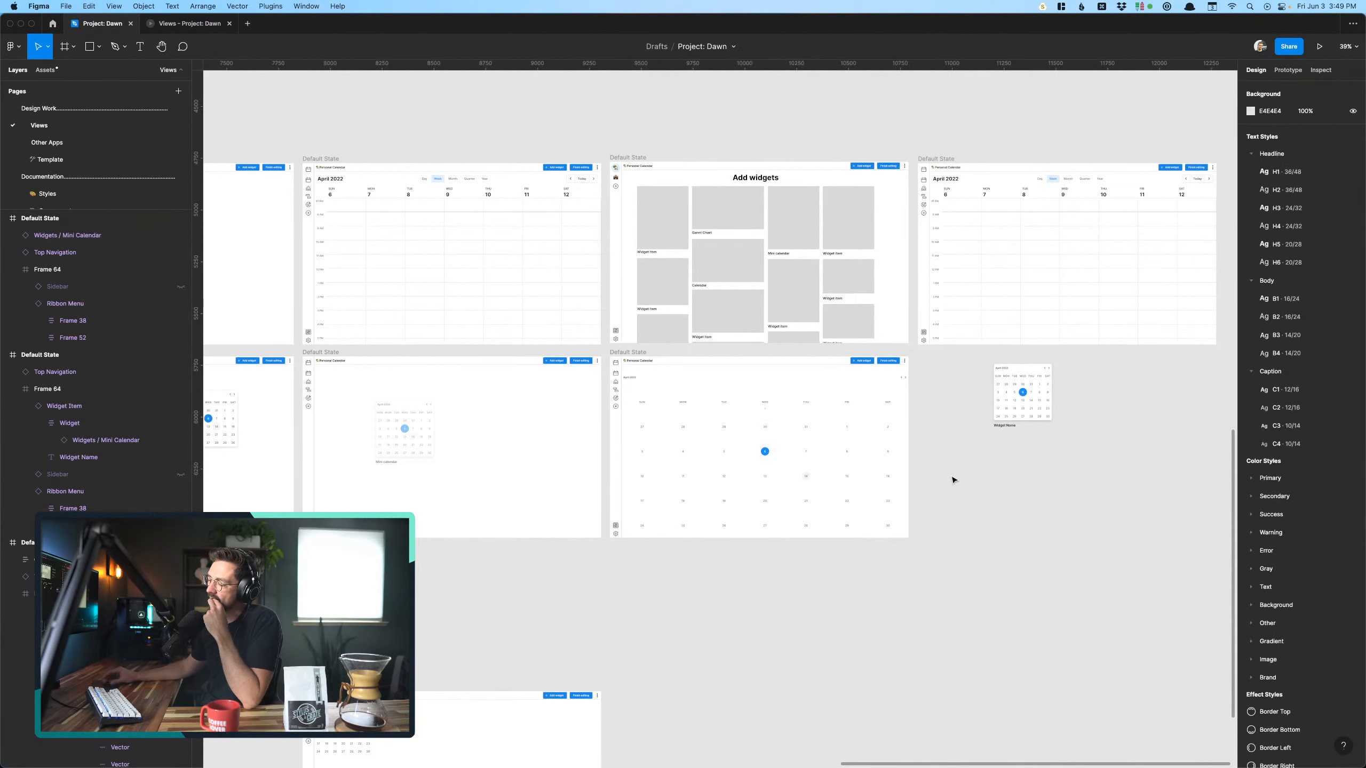
- Delete the stray Mini Calendar widget item lying on the canvas beside the full-size Mini Calendar screen
scroll(951, 478, "up", 3)
scroll(952, 478, "right", 3)
scroll(890, 346, "down", 3)
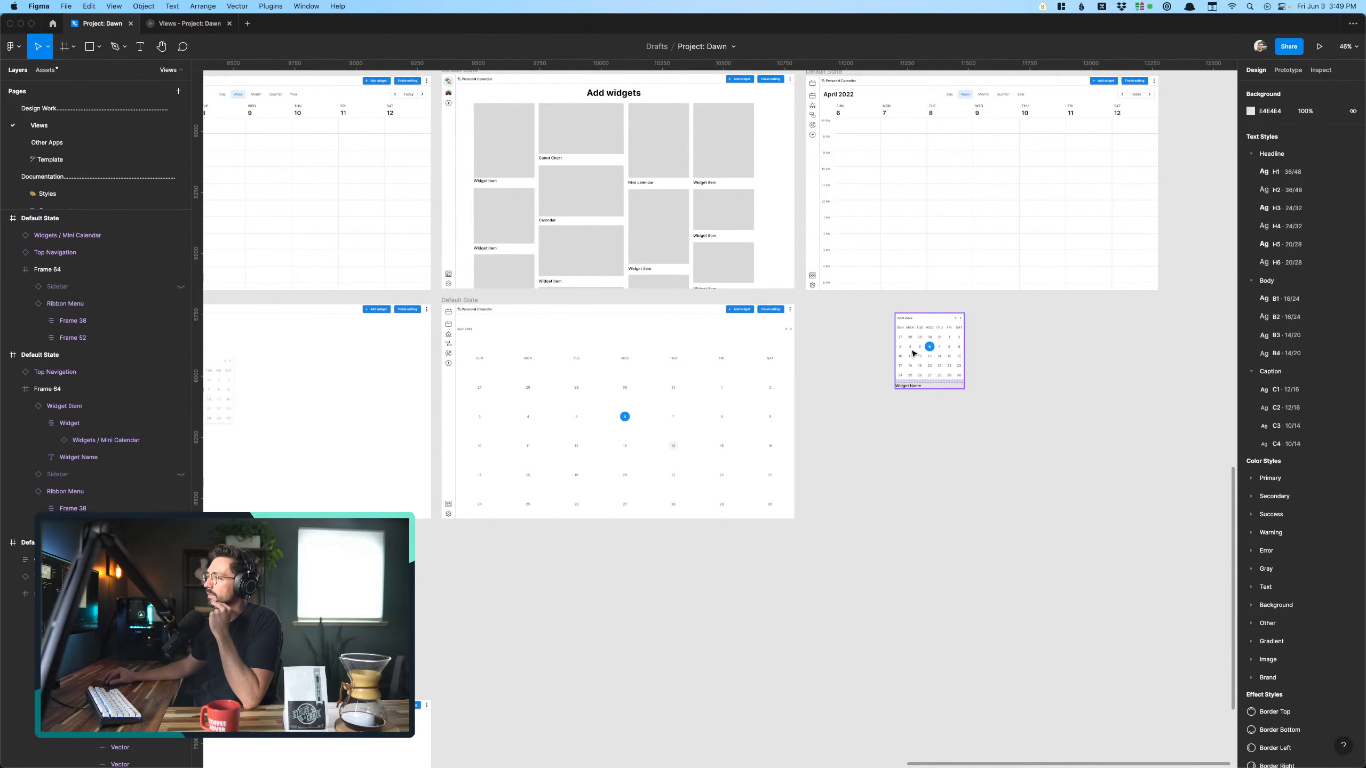
left_click(912, 353)
key("Delete")
- Examine the prototype connection of the Mini calendar widget on the upper Add widgets screen and where it leads
scroll(912, 351, "left", 5)
scroll(911, 351, "down", 2)
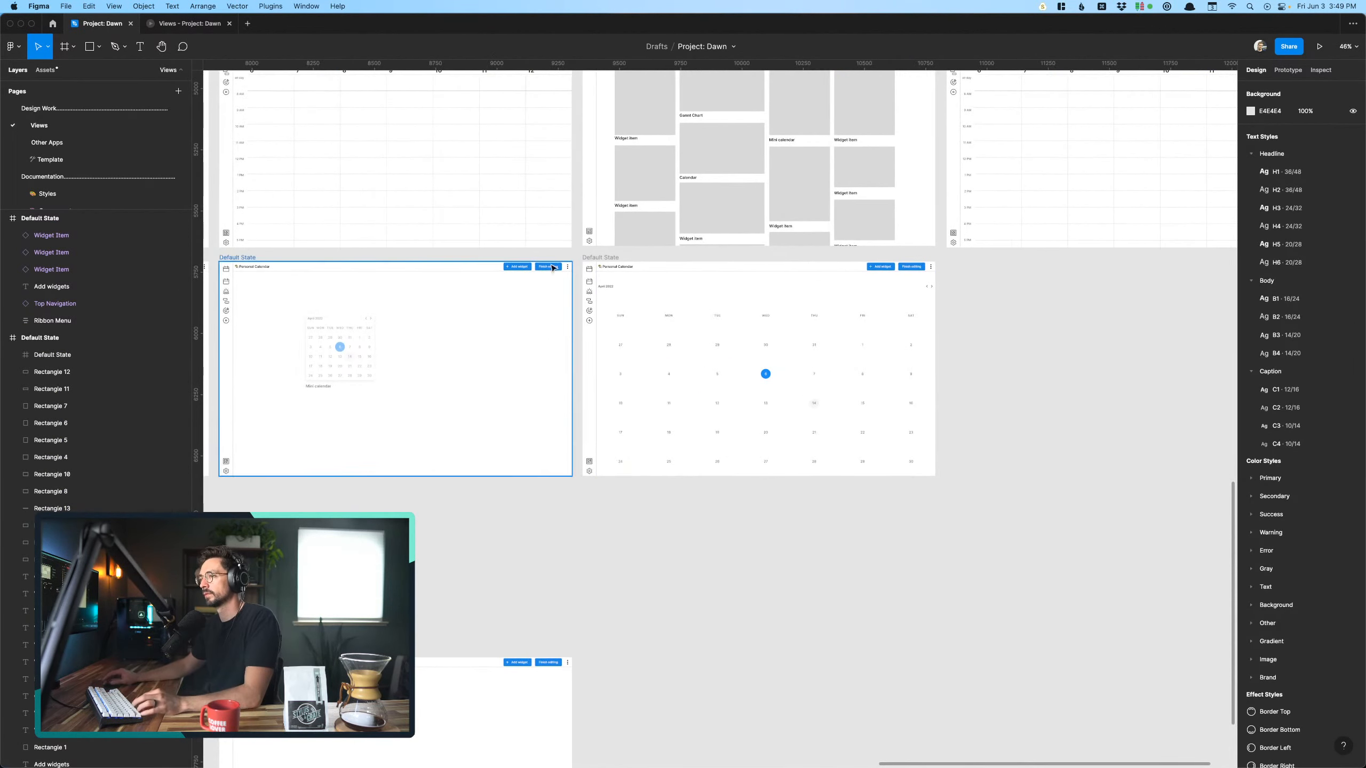
scroll(610, 259, "left", 10)
scroll(610, 259, "down", 1)
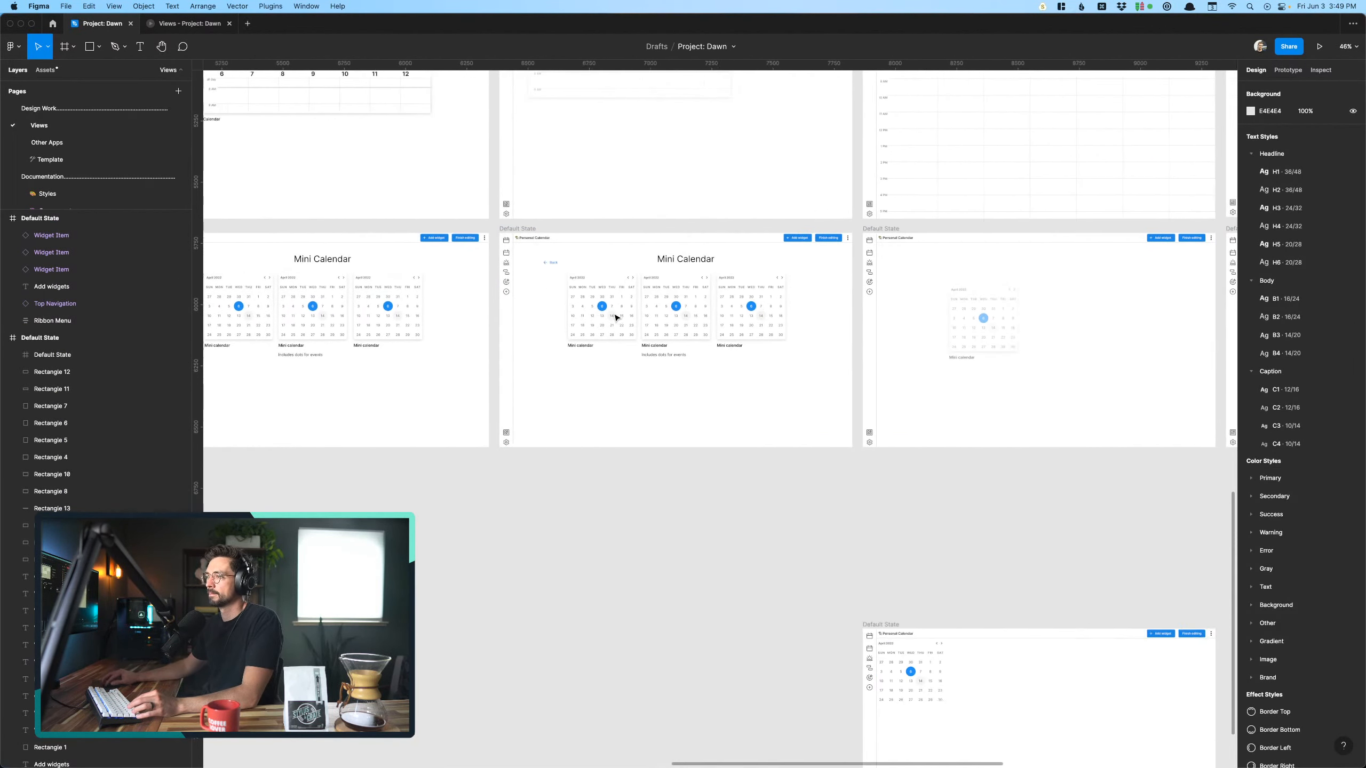
scroll(617, 318, "left", 10)
scroll(616, 318, "up", 1)
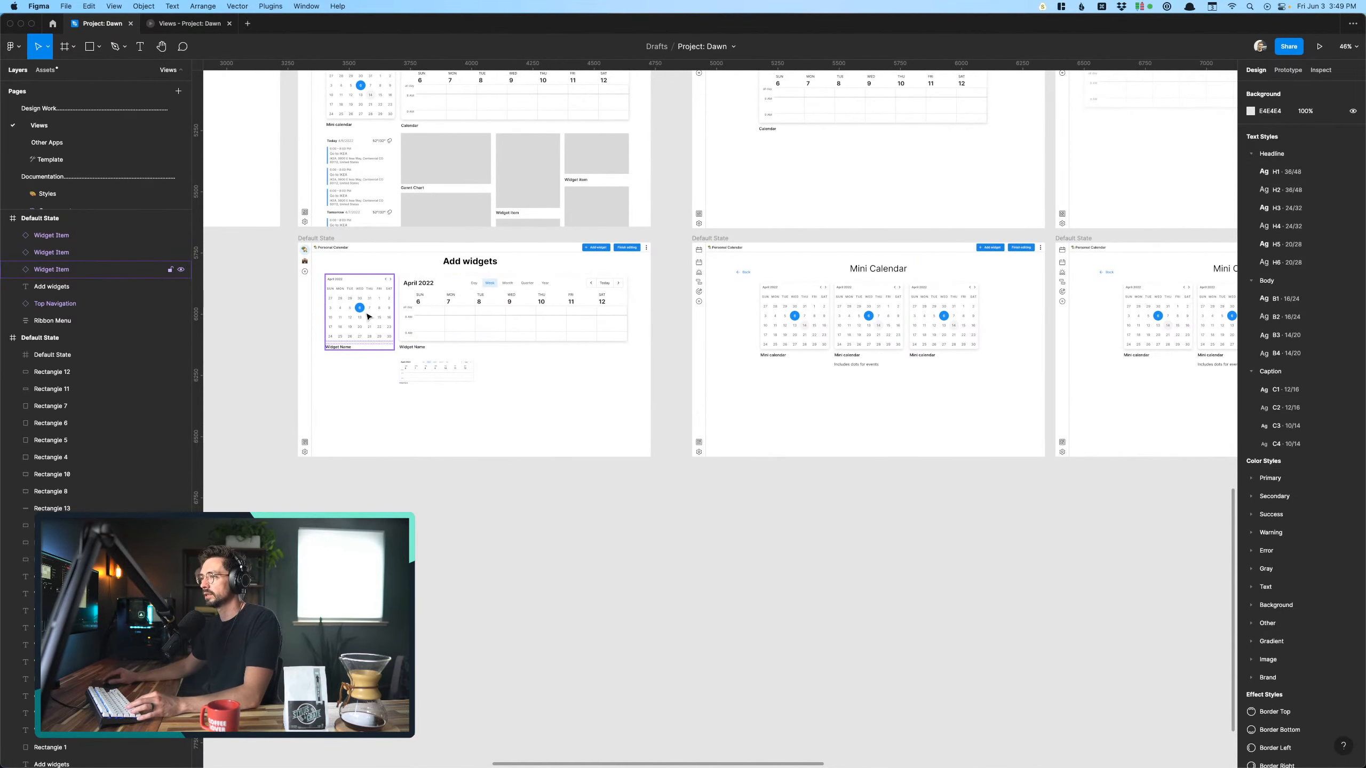
scroll(368, 317, "up", 3)
scroll(369, 318, "left", 5)
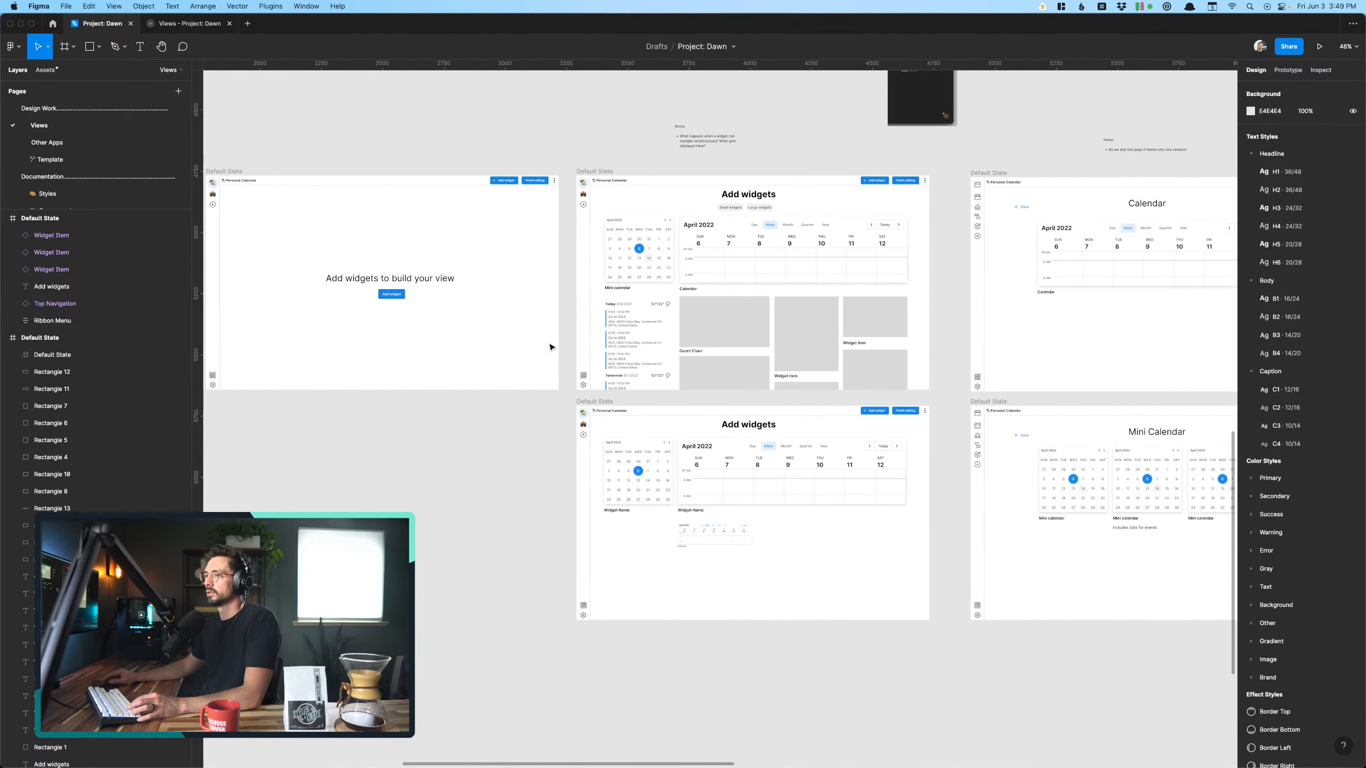
left_click(633, 245)
scroll(630, 243, "right", 3)
scroll(631, 244, "down", 1)
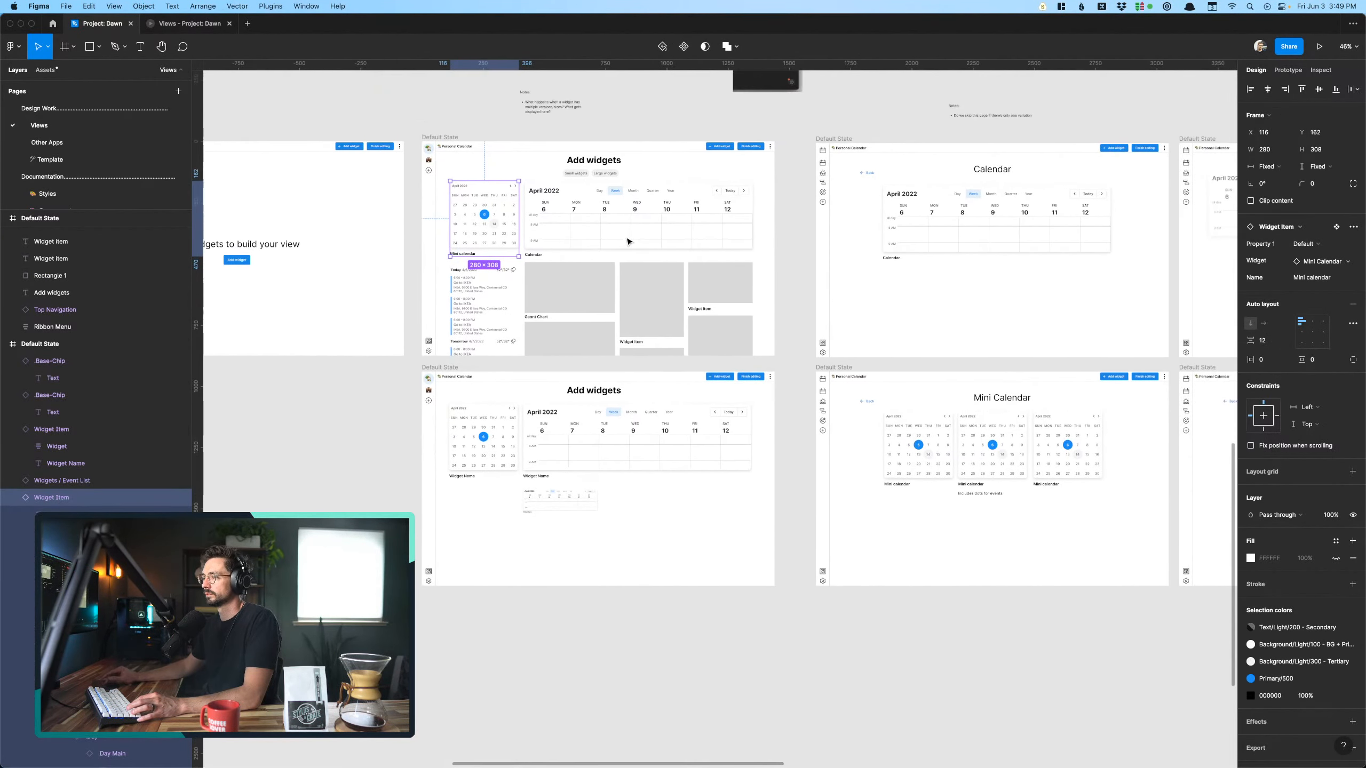
key("shift+e")
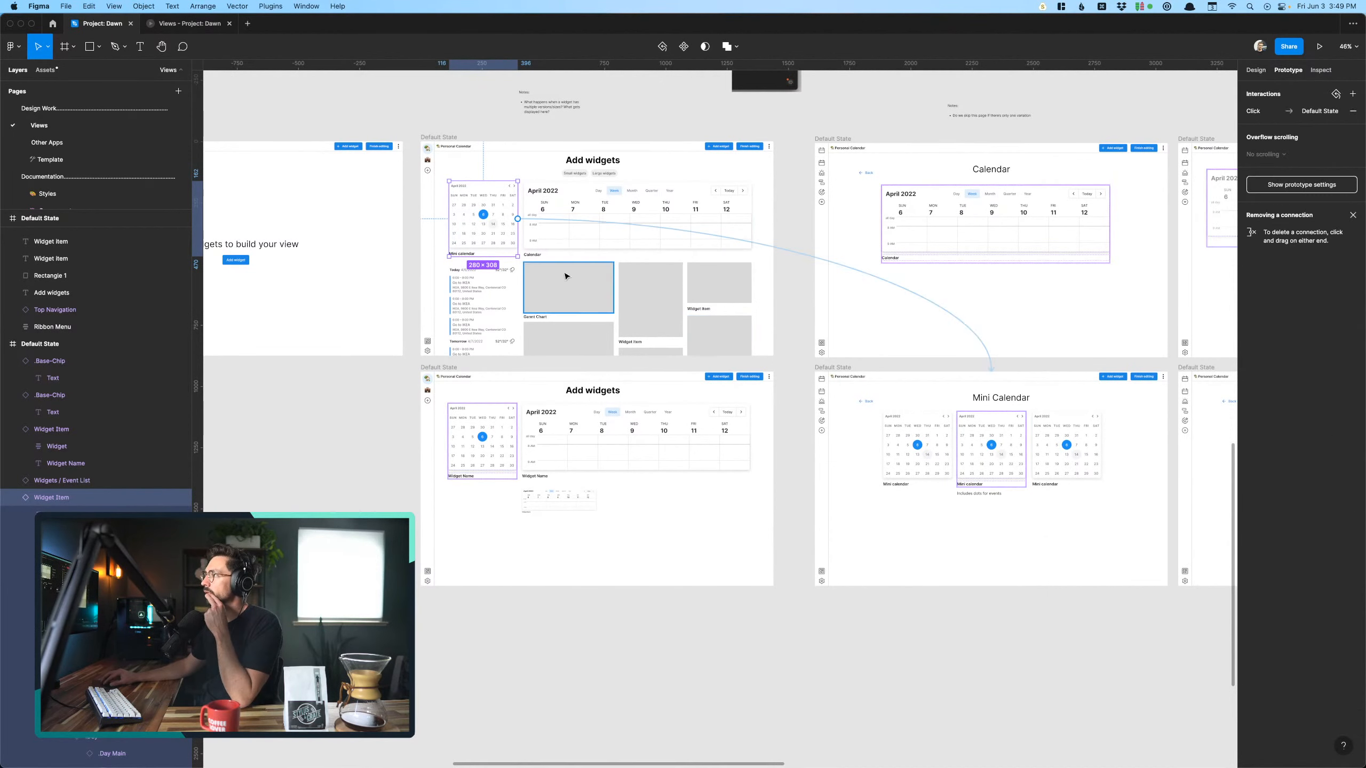
scroll(565, 276, "right", 4)
scroll(905, 461, "right", 4)
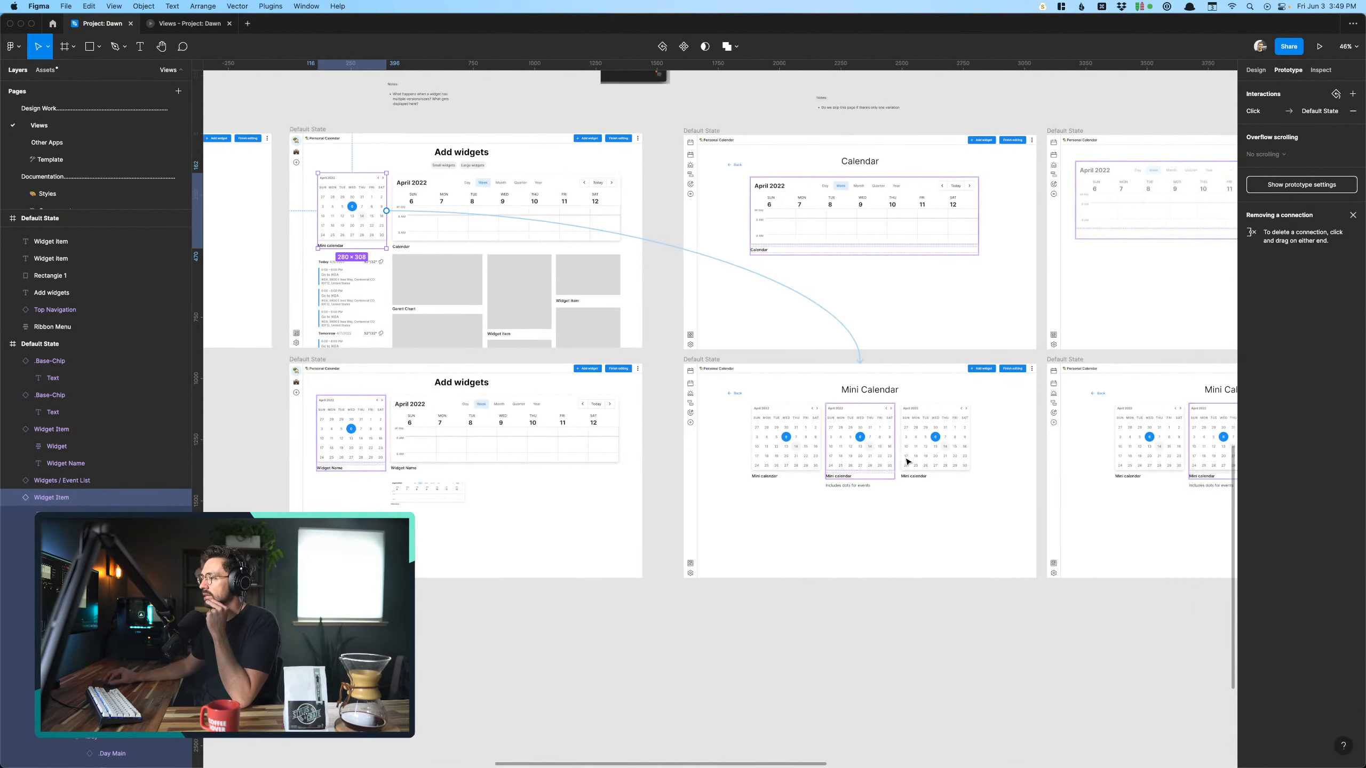
scroll(898, 461, "up", 4)
- Replace the click interaction of the original selection screen's middle Mini Calendar widget with a connection to the duplicate selection screen
left_click(710, 461)
scroll(710, 461, "right", 3)
scroll(711, 461, "right", 5)
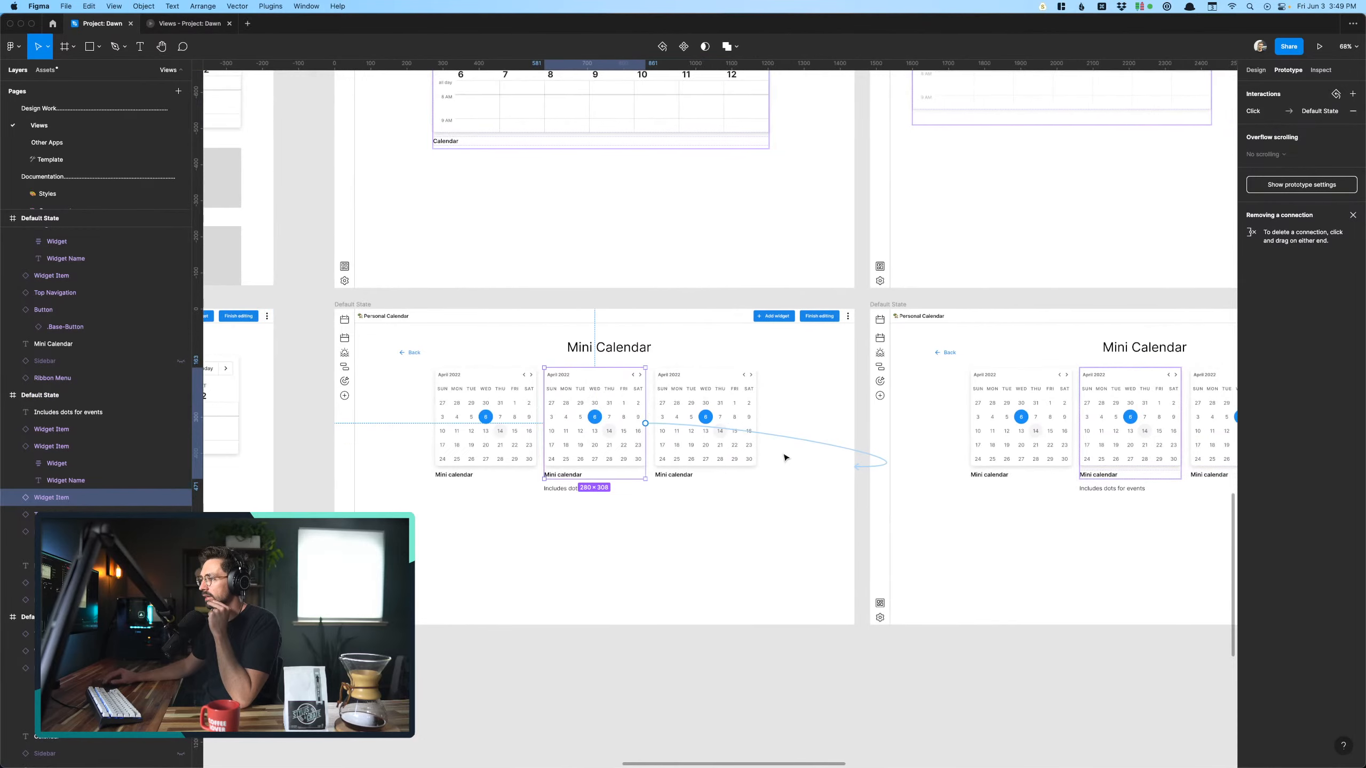
left_click(1353, 111)
left_click_drag(492, 426, 939, 451)
scroll(939, 452, "down", 5)
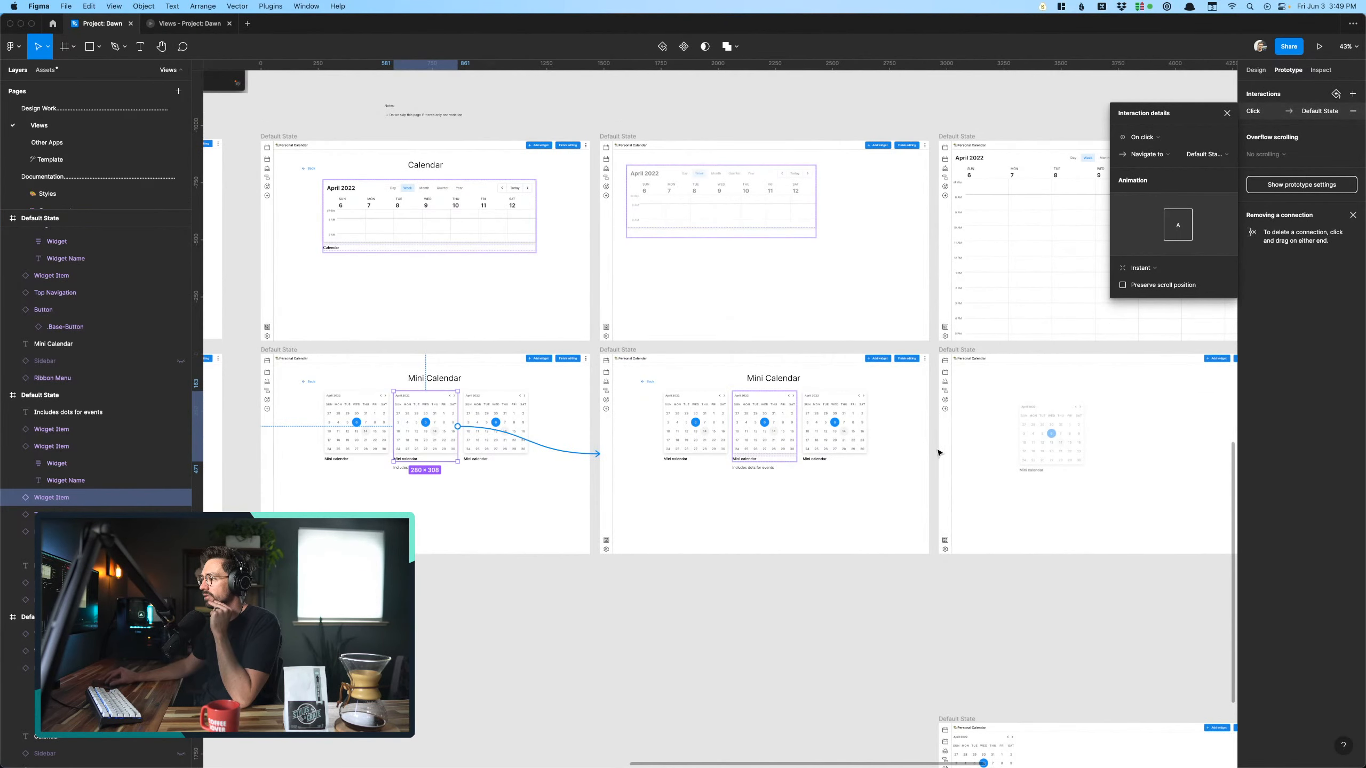
scroll(939, 452, "right", 3)
left_click(666, 648)
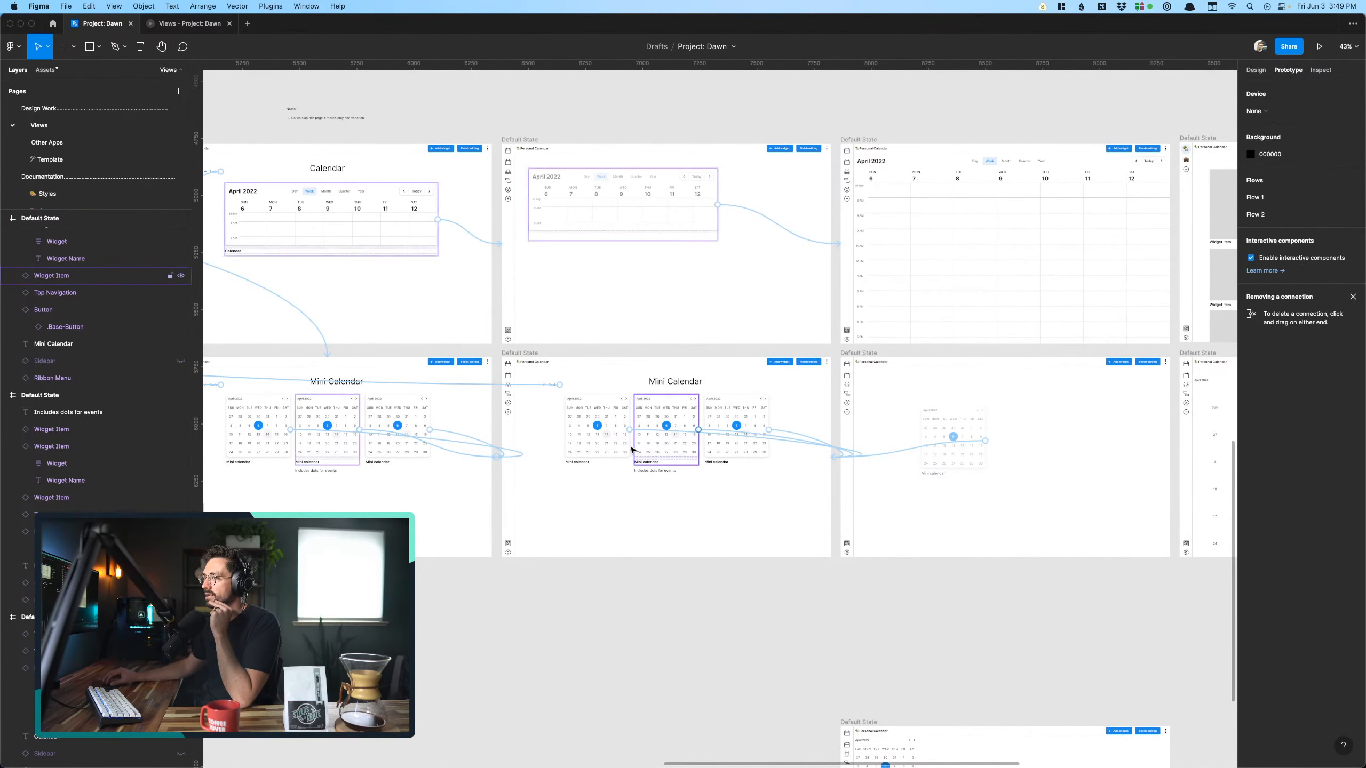
- Delete the duplicate Mini Calendar selection screen and move the faded-widget placement screen left into its spot
left_click(531, 355)
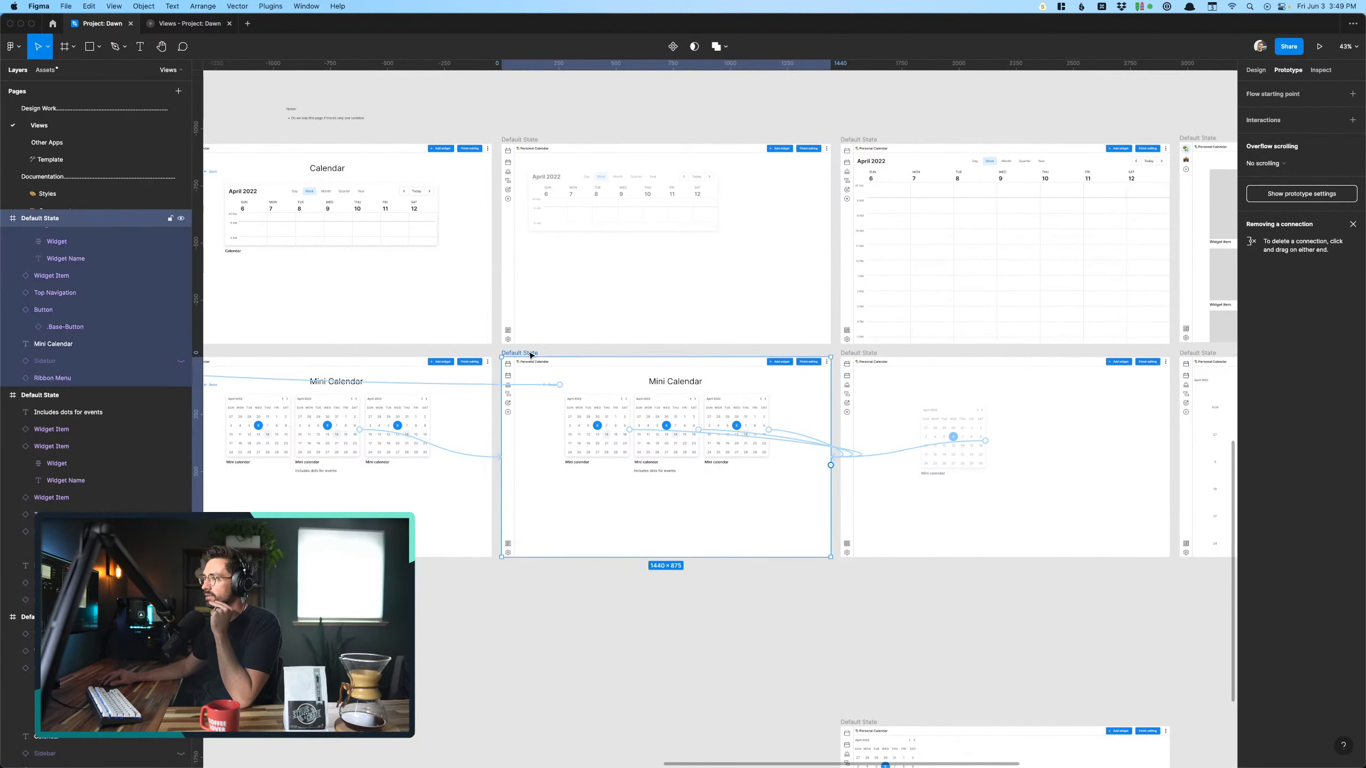
key("Delete")
left_click_drag(859, 382, 521, 381)
left_click(954, 528)
- Move the full-size Mini Calendar screen left so it sits directly beside the placement screen
scroll(707, 519, "up", 5)
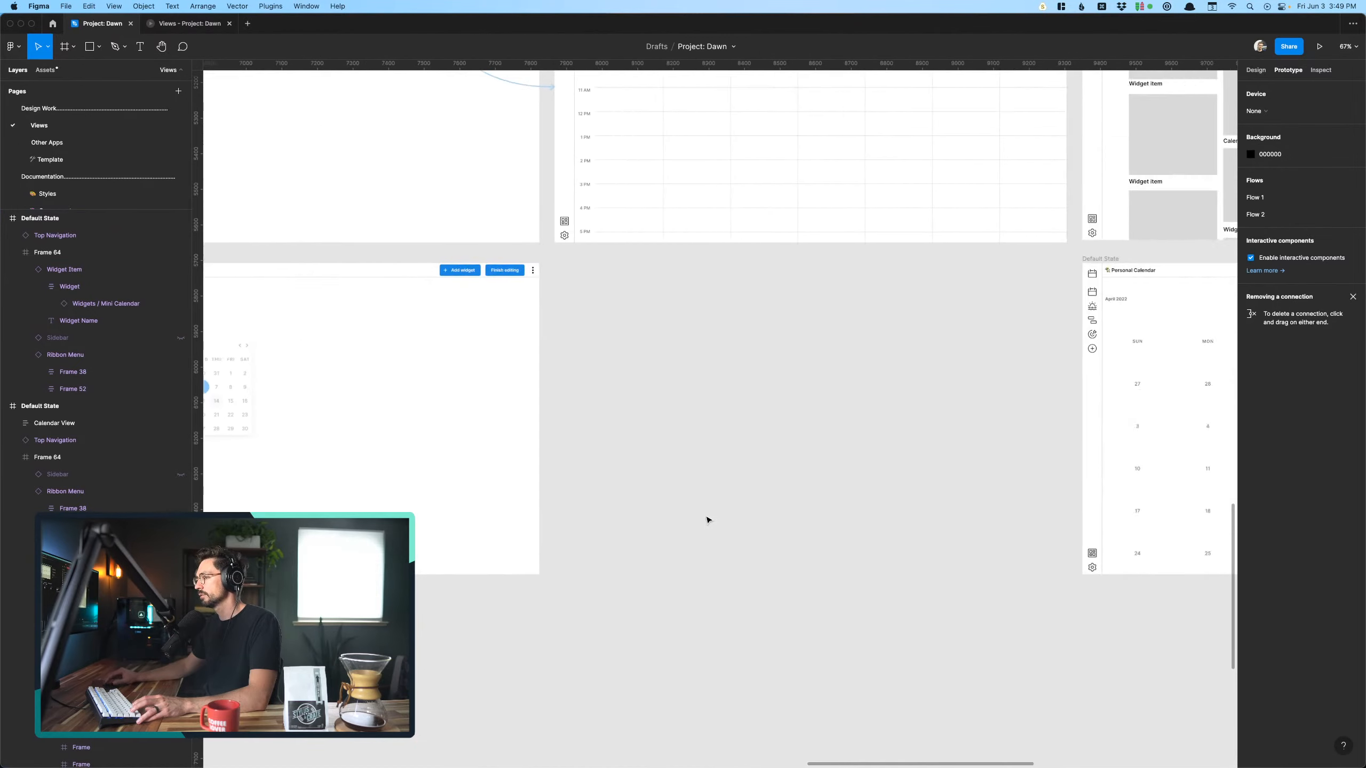
scroll(707, 519, "down", 5)
left_click_drag(906, 381, 588, 381)
left_click(567, 594)
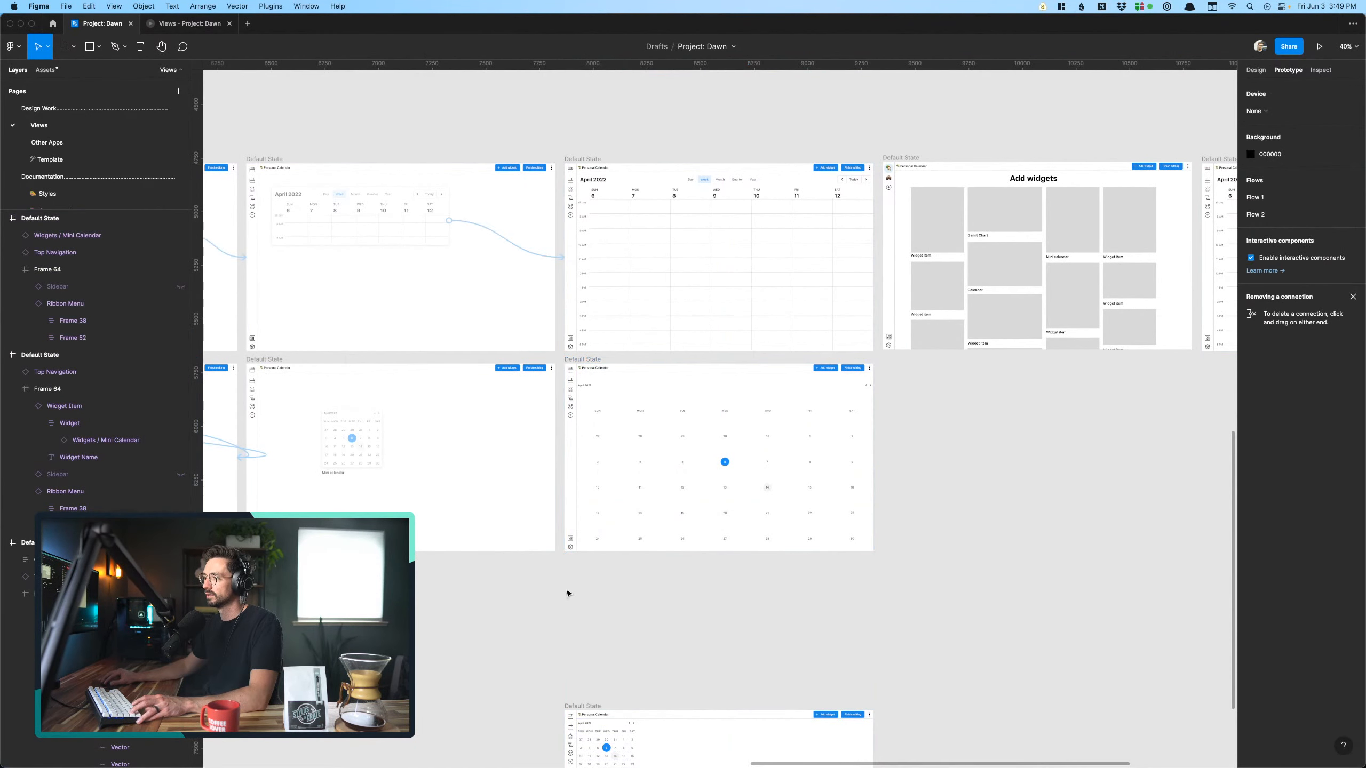
scroll(527, 593, "up", 4)
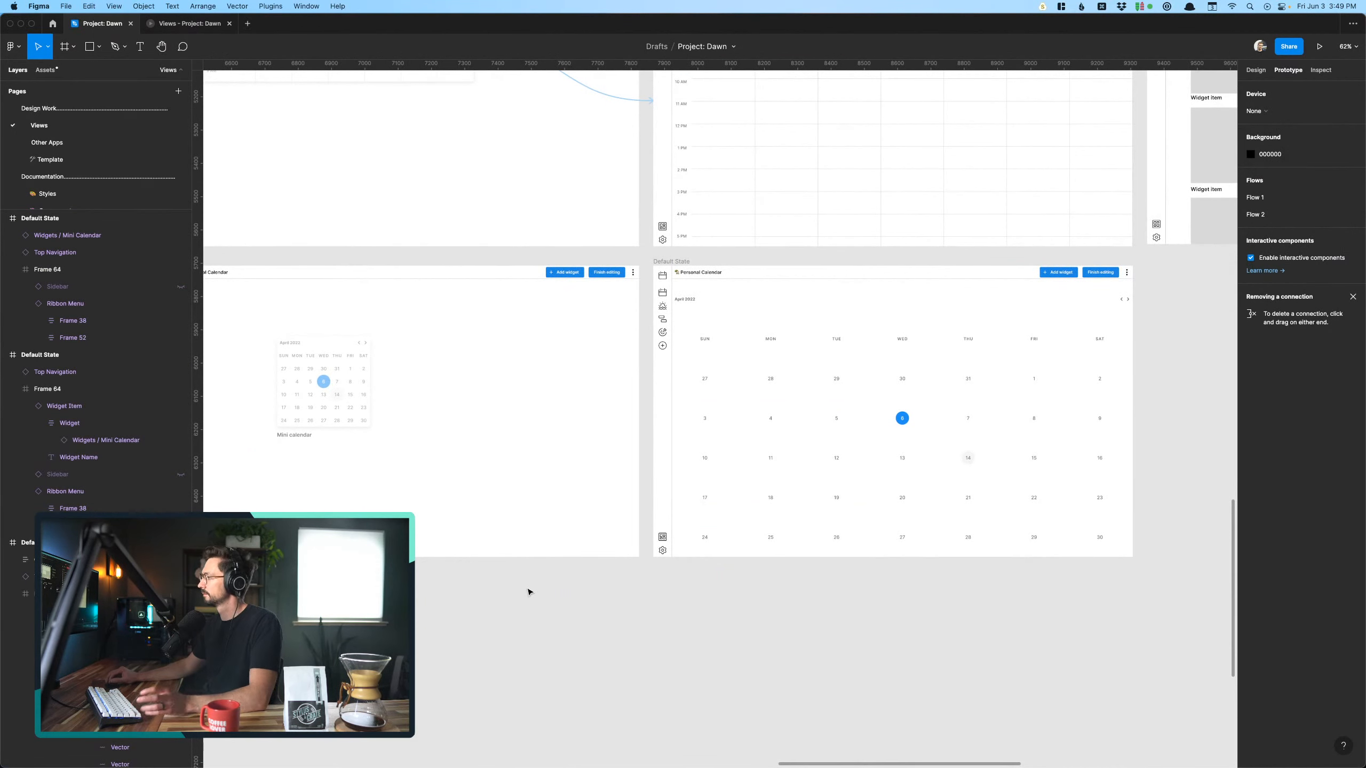
scroll(654, 373, "down", 3)
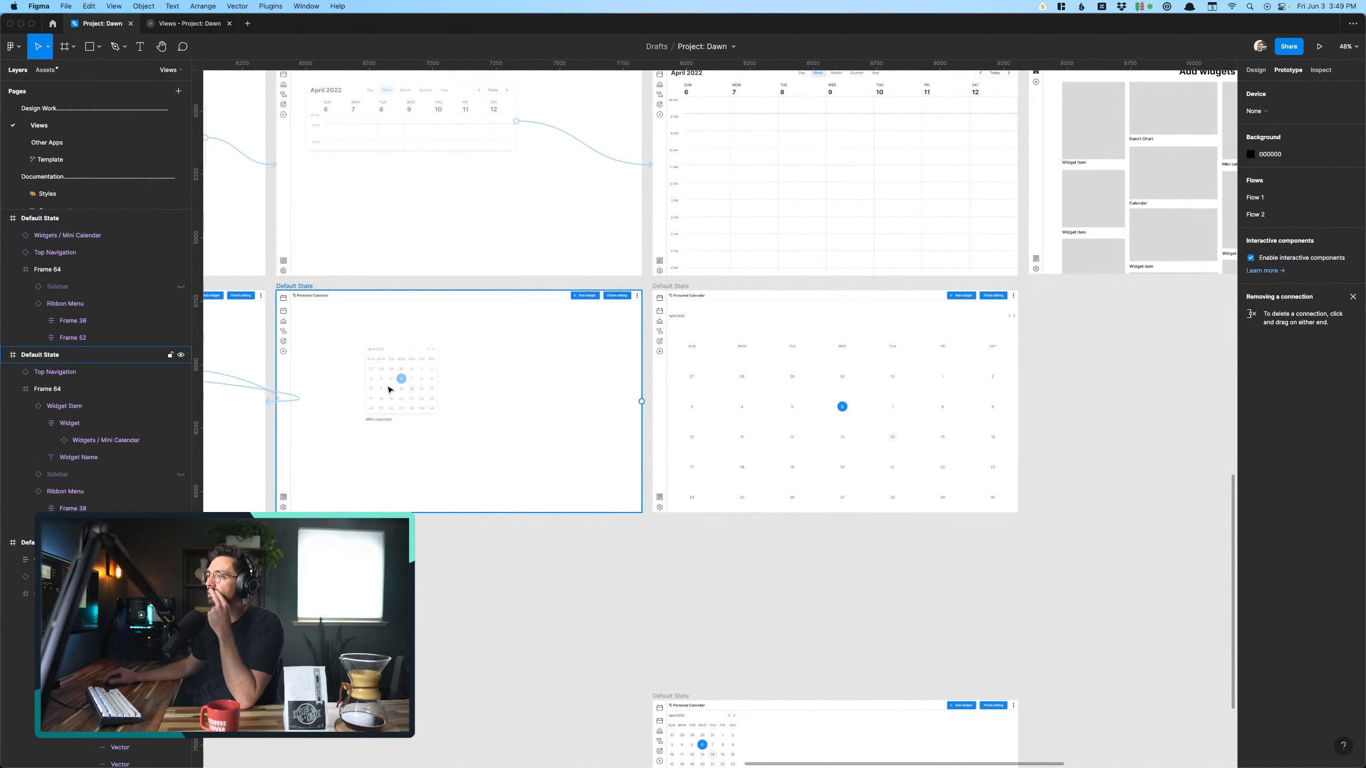
left_click(401, 391)
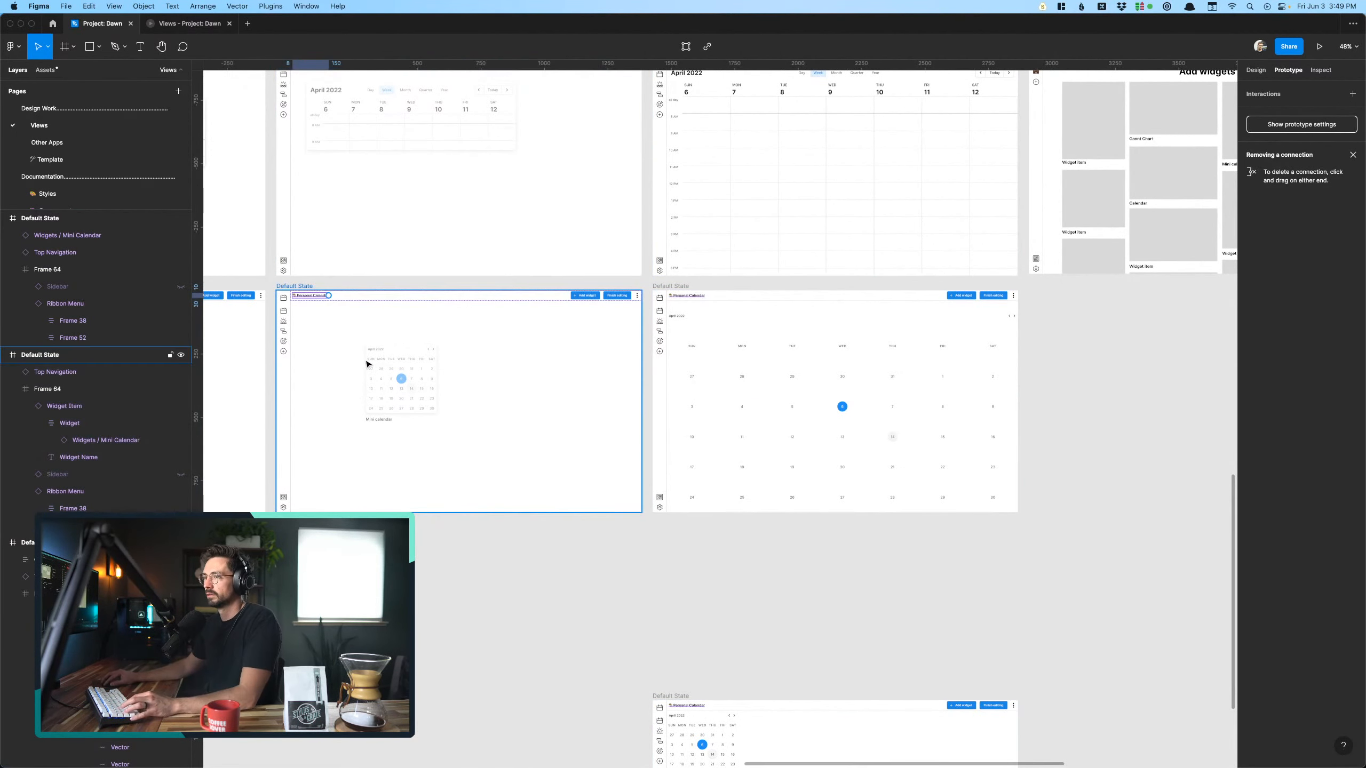
left_click(438, 539)
left_click(390, 425)
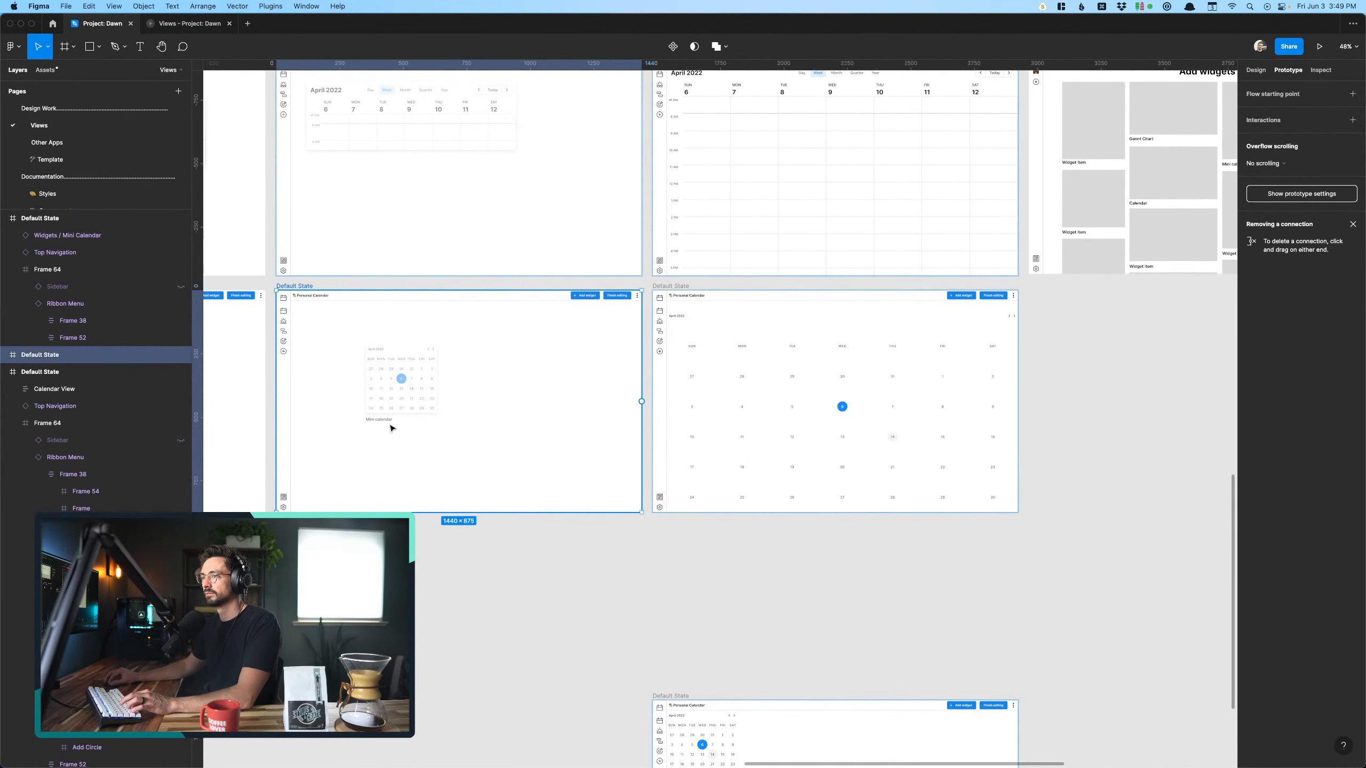
double_click(391, 424)
double_click(391, 423)
- Ungroup Frame 64 in the placement screen and link its faded Mini Calendar widget to the full-size screen with an instant on-click navigation
left_click(85, 395)
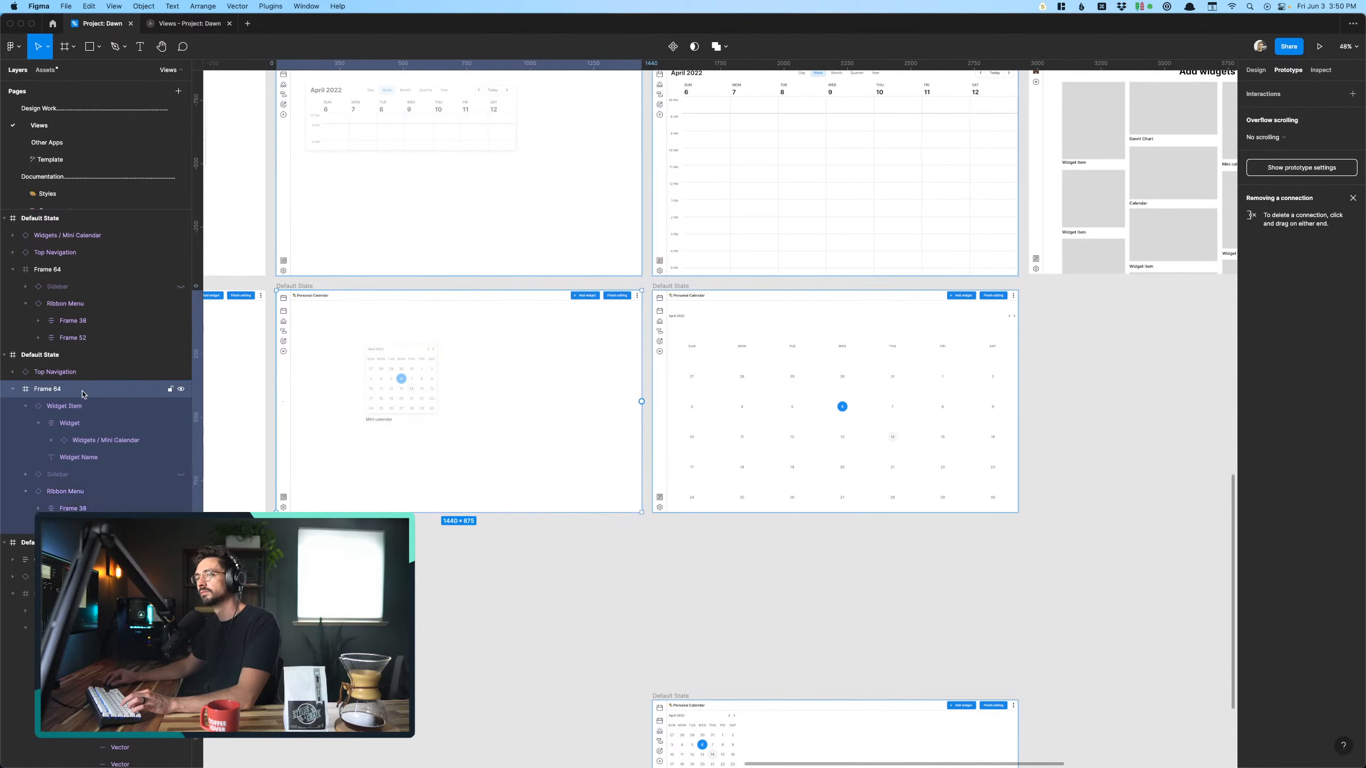
key("super+shift+g")
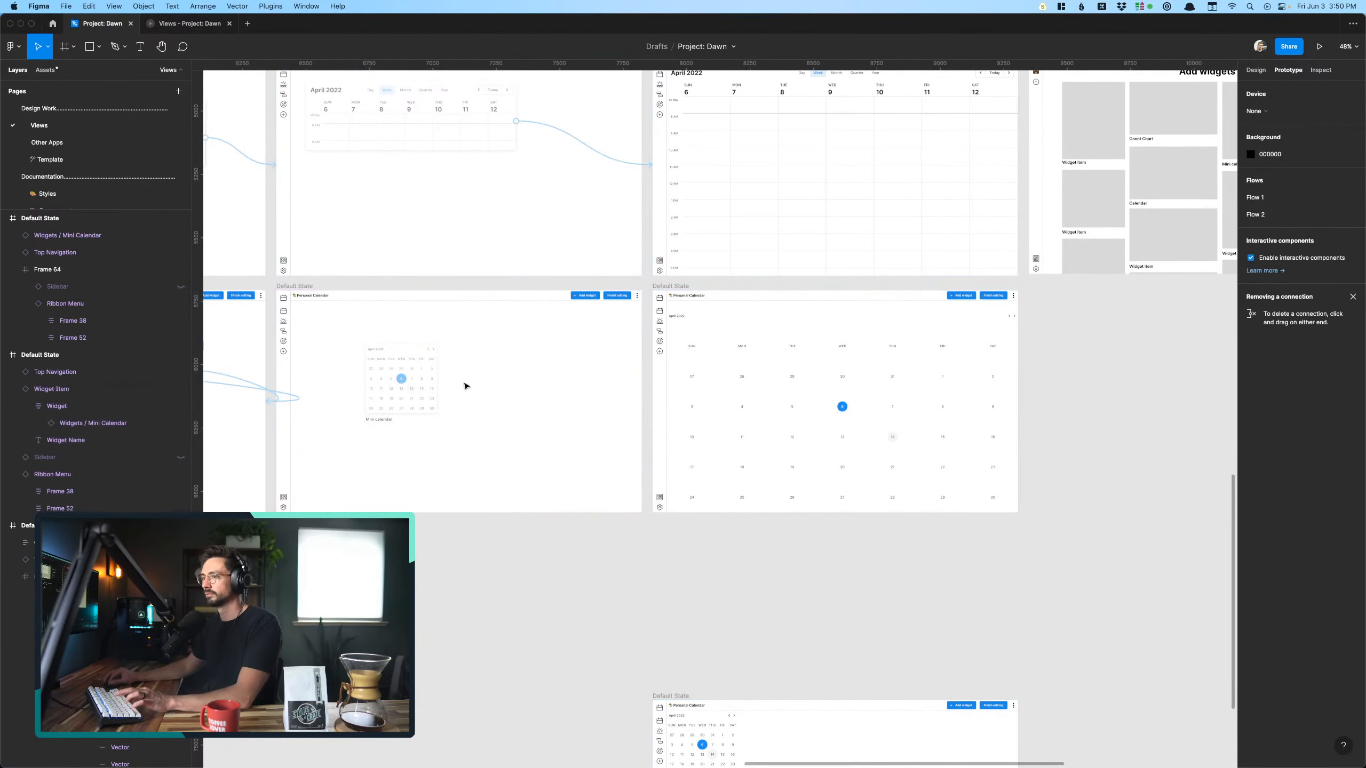
left_click(432, 383)
left_click_drag(437, 385, 732, 396)
scroll(740, 543, "left", 5)
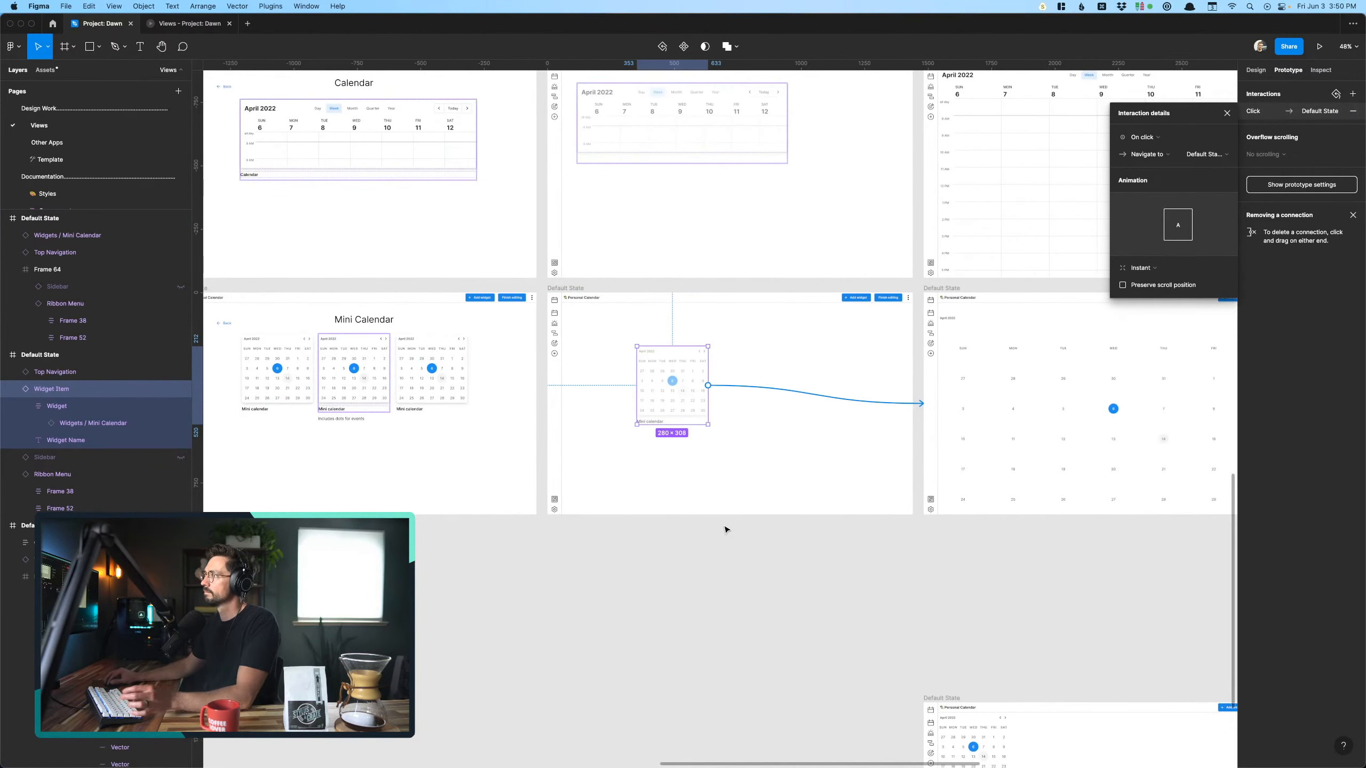
- Preview the prototype from naming the view through the Blank template and adding a widget to the Mini Calendar selection screen
left_click(196, 23)
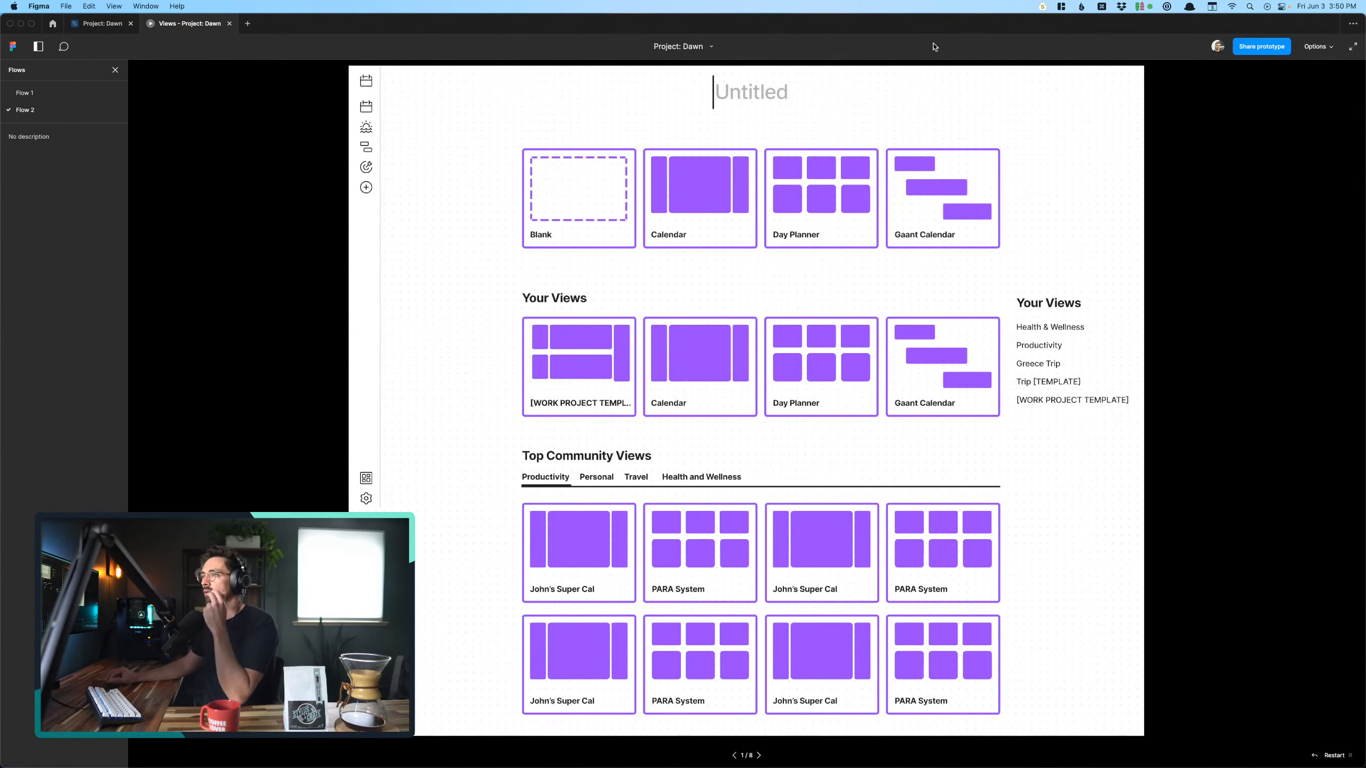
left_click(742, 104)
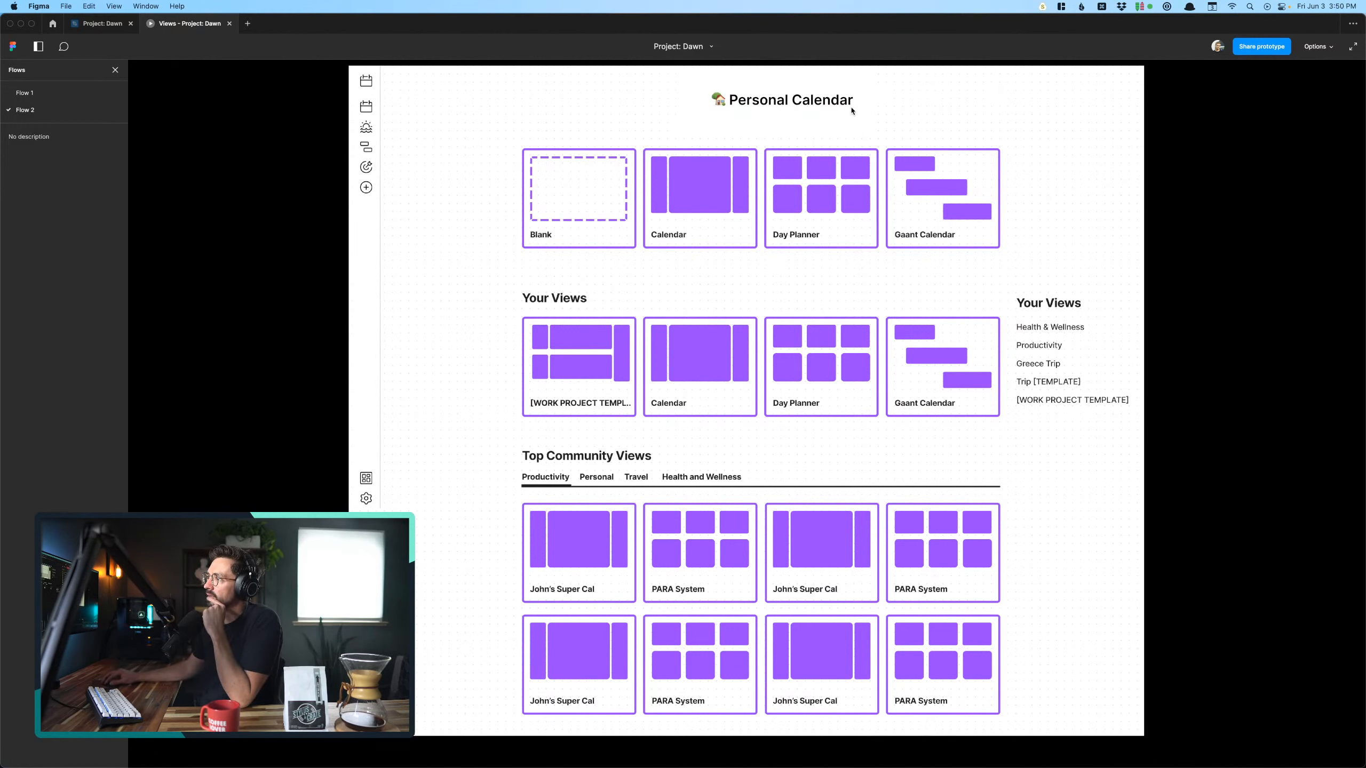
left_click(556, 219)
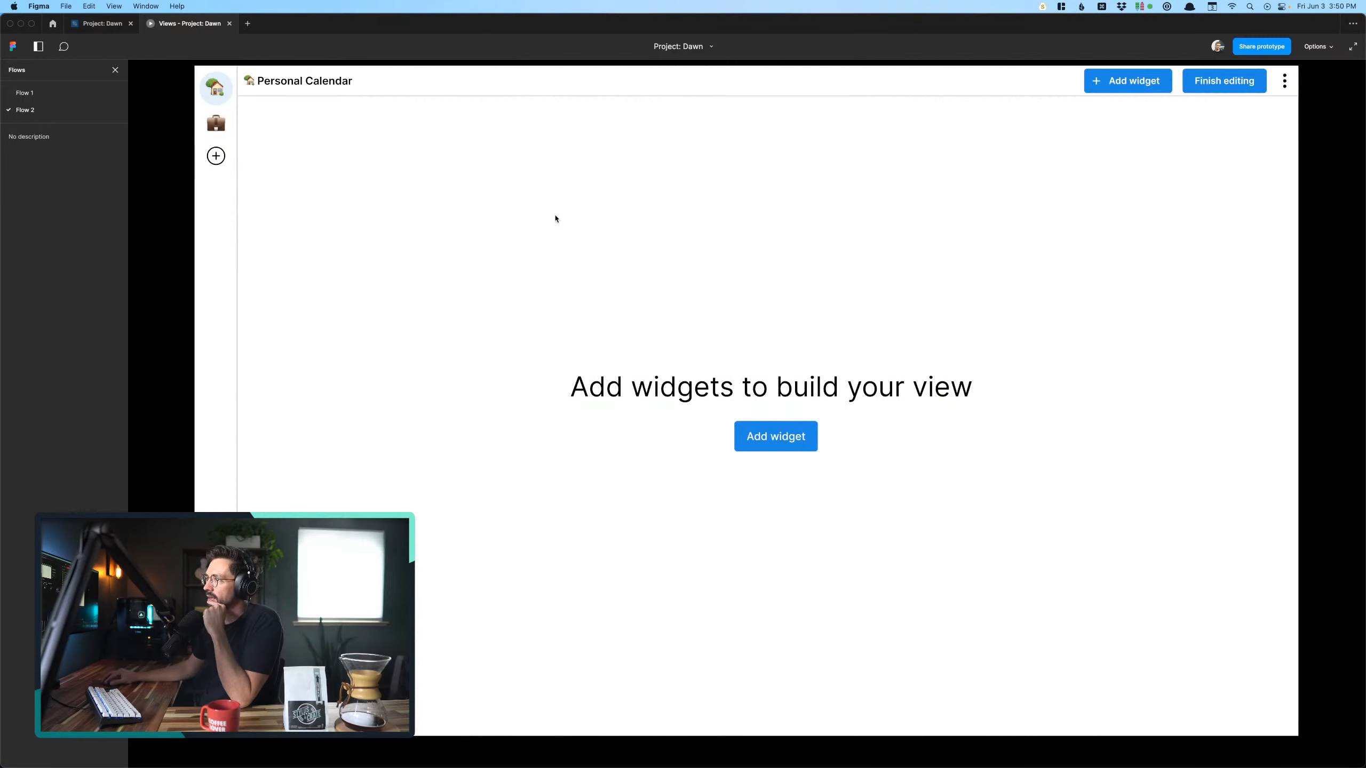
left_click(764, 438)
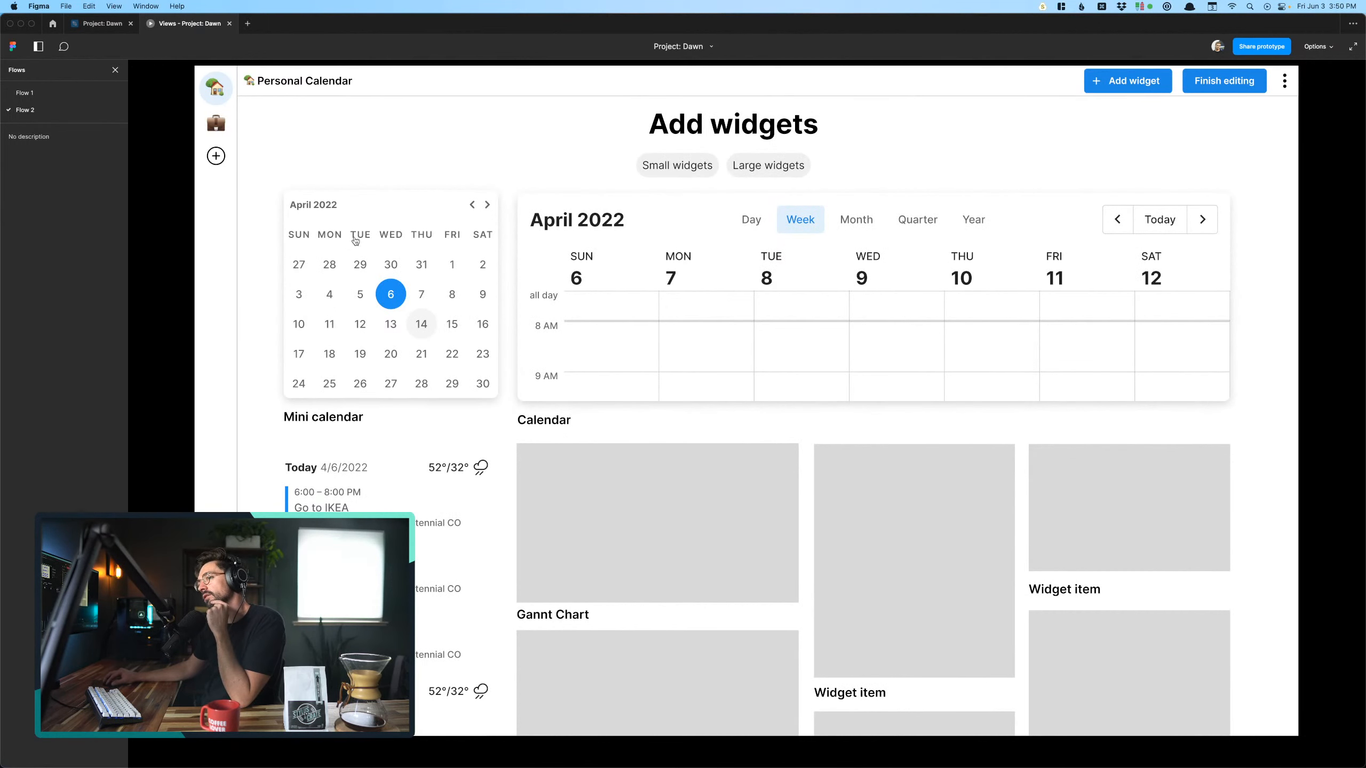
left_click(366, 211)
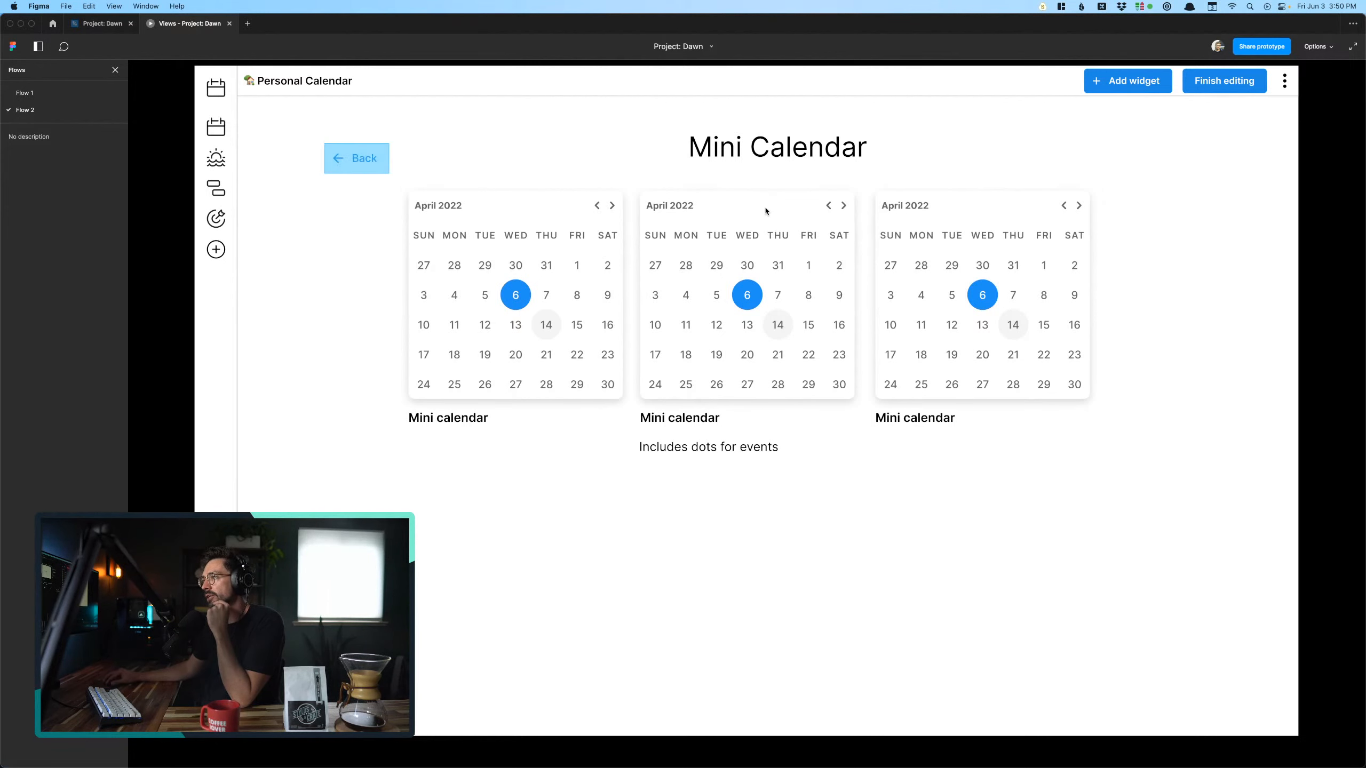
- Link the middle Mini Calendar widget on the selection screen to the faded-widget placement screen with an instant on-click navigation
left_click(125, 27)
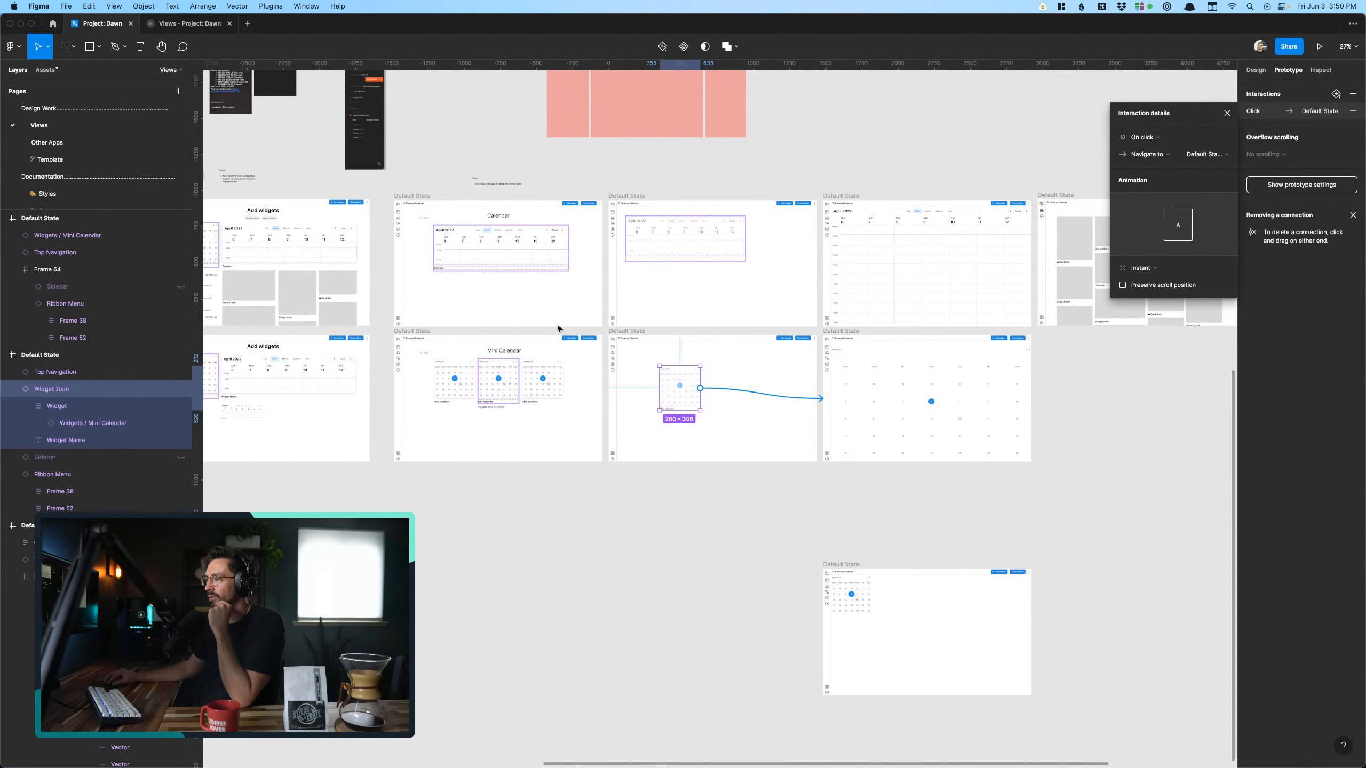
left_click(511, 393)
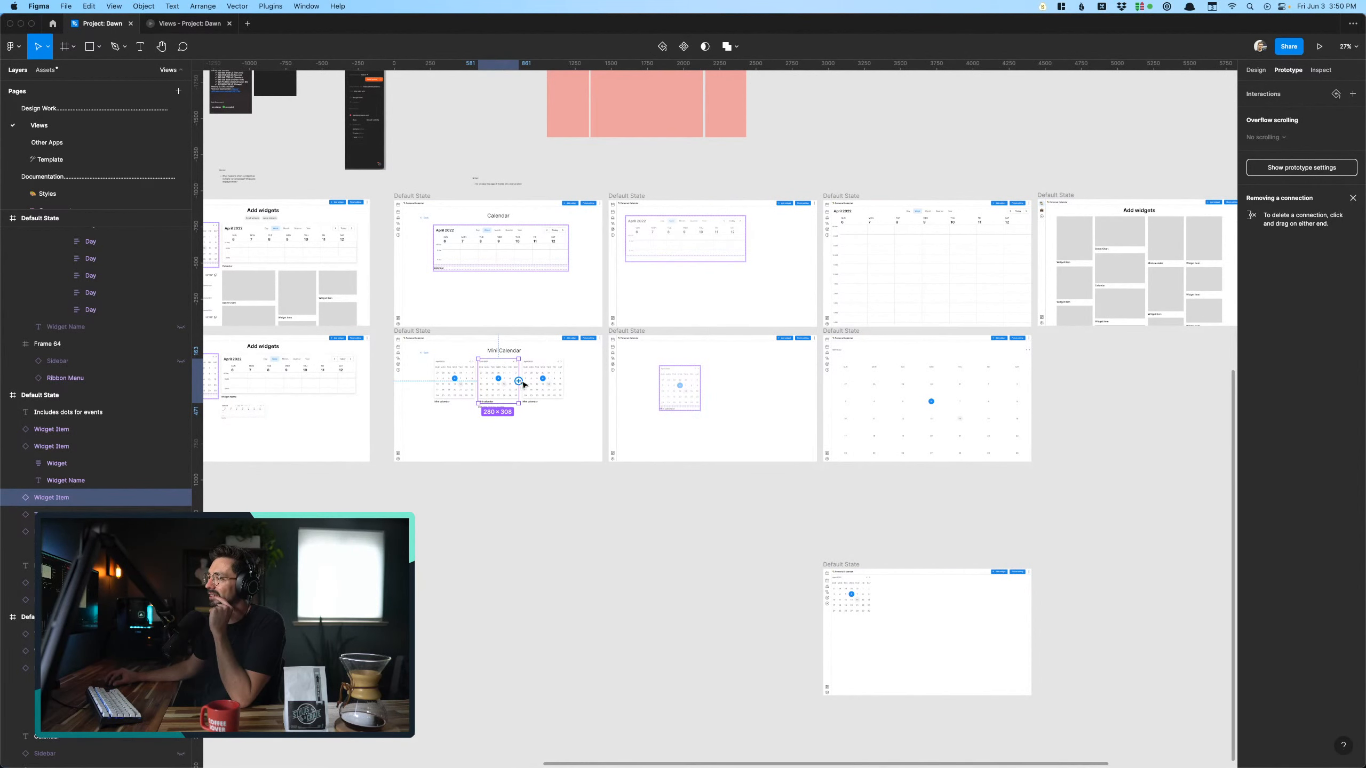
left_click_drag(519, 381, 681, 387)
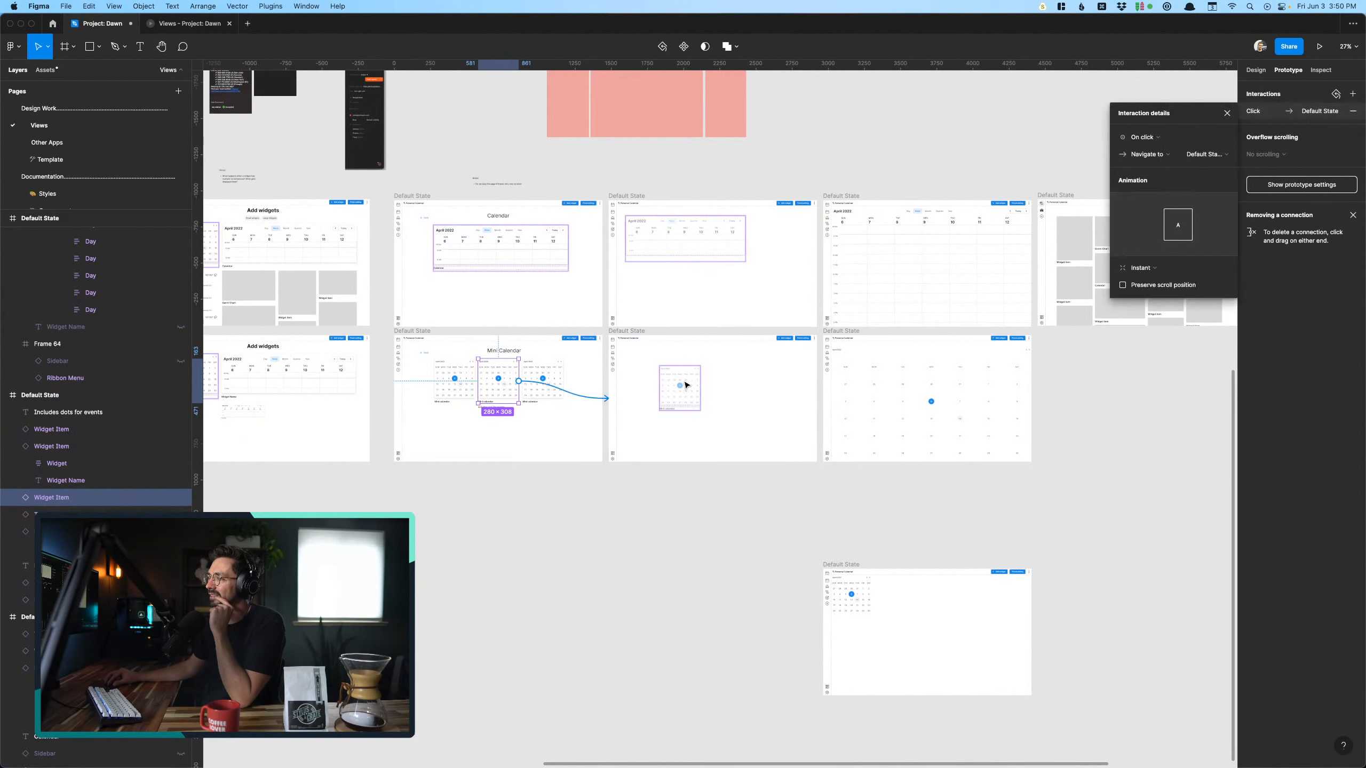
- Preview choosing the middle Mini Calendar widget and placing the faded widget
left_click(181, 23)
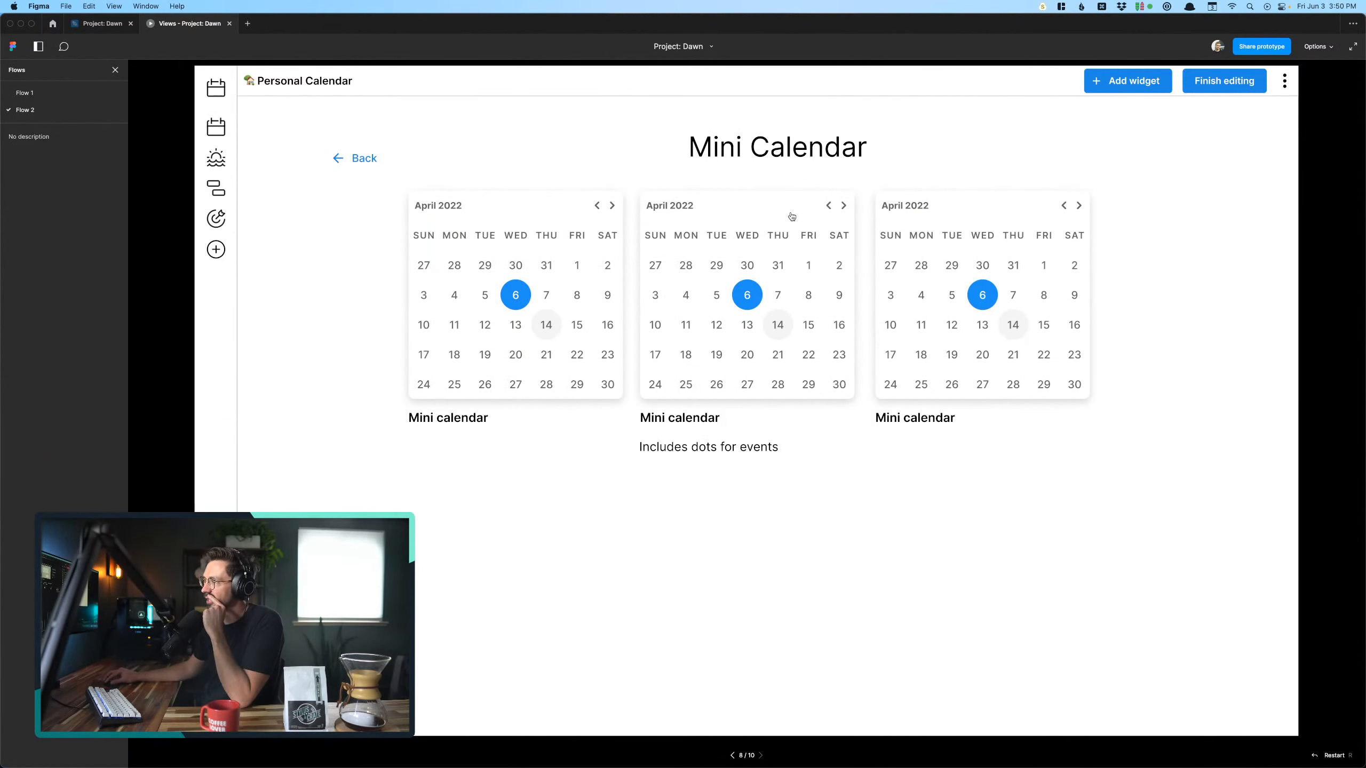
left_click(792, 216)
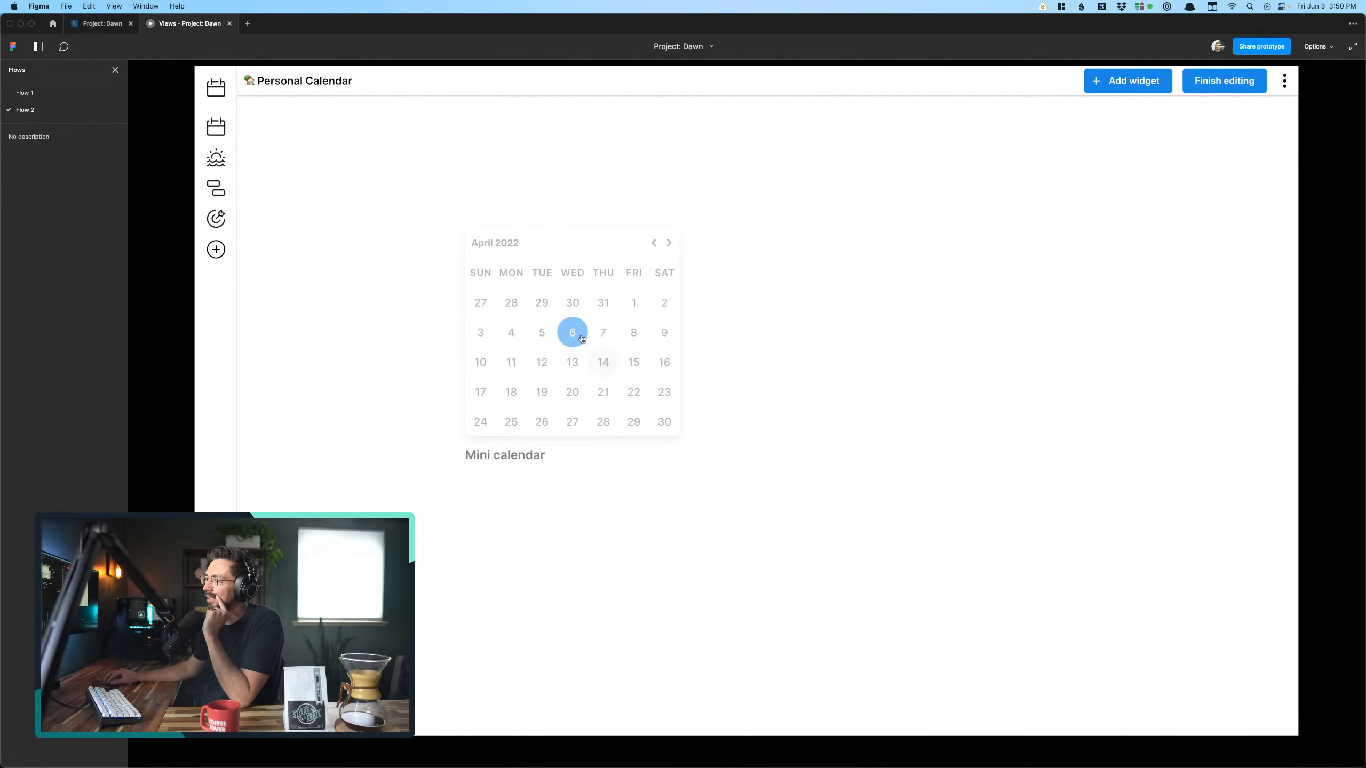
left_click(544, 359)
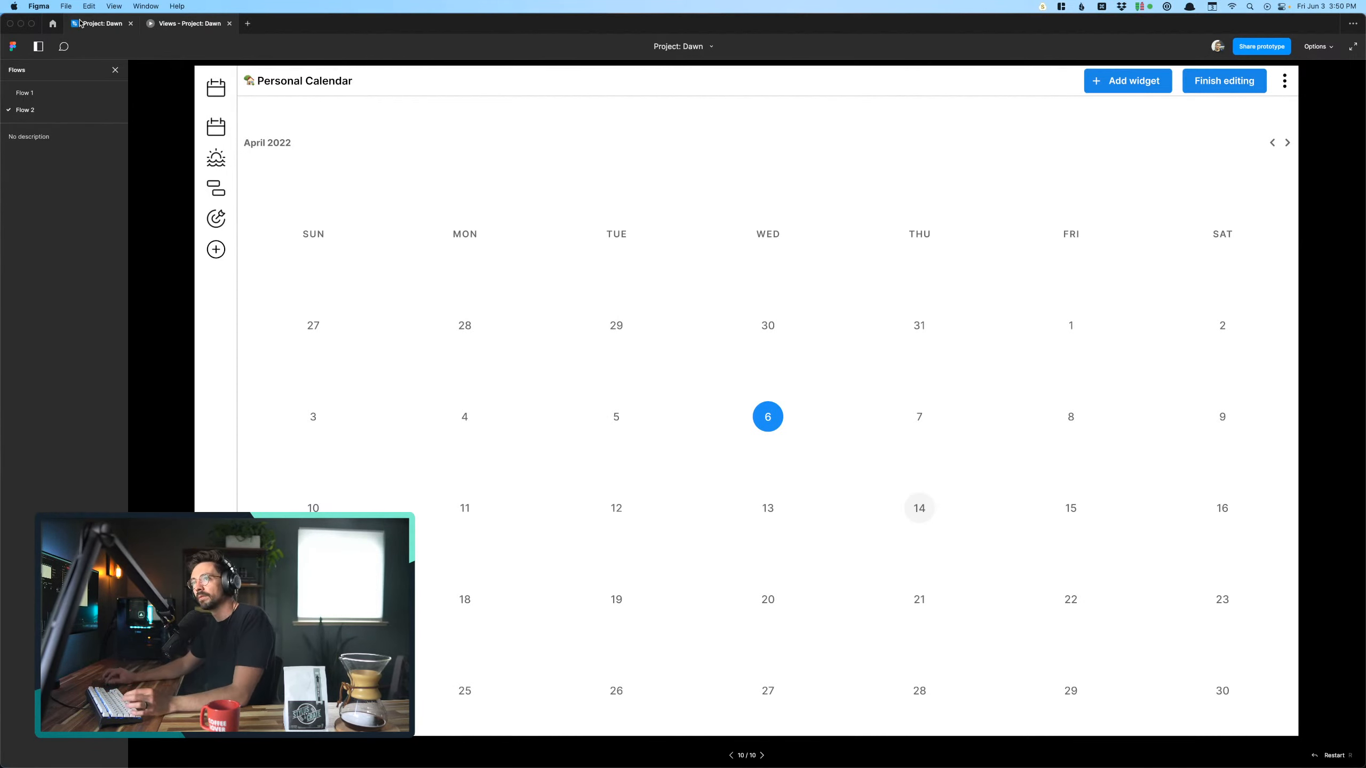
- Try to add a second, drag-triggered connection from the placement screen's faded widget to the lower screen with the small Mini Calendar
left_click(99, 22)
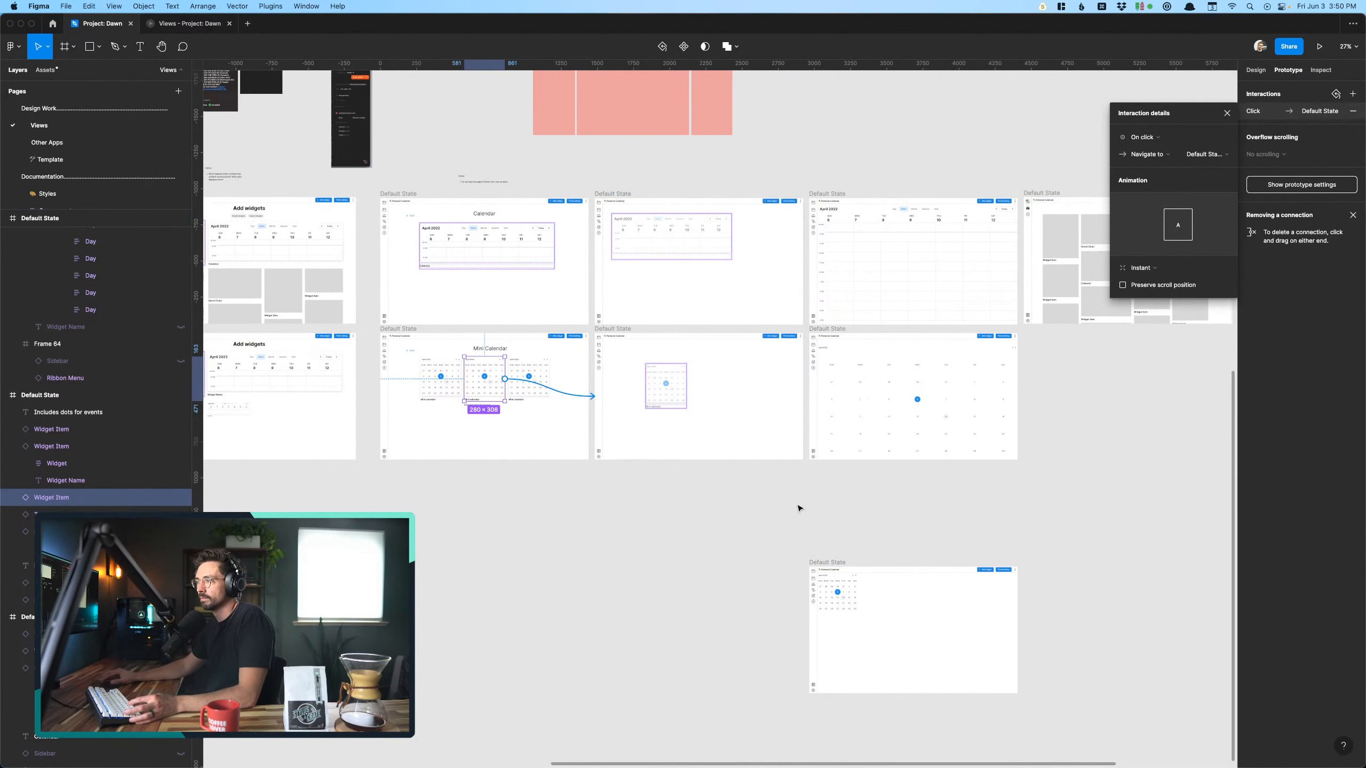
scroll(796, 506, "right", 5)
left_click(725, 369)
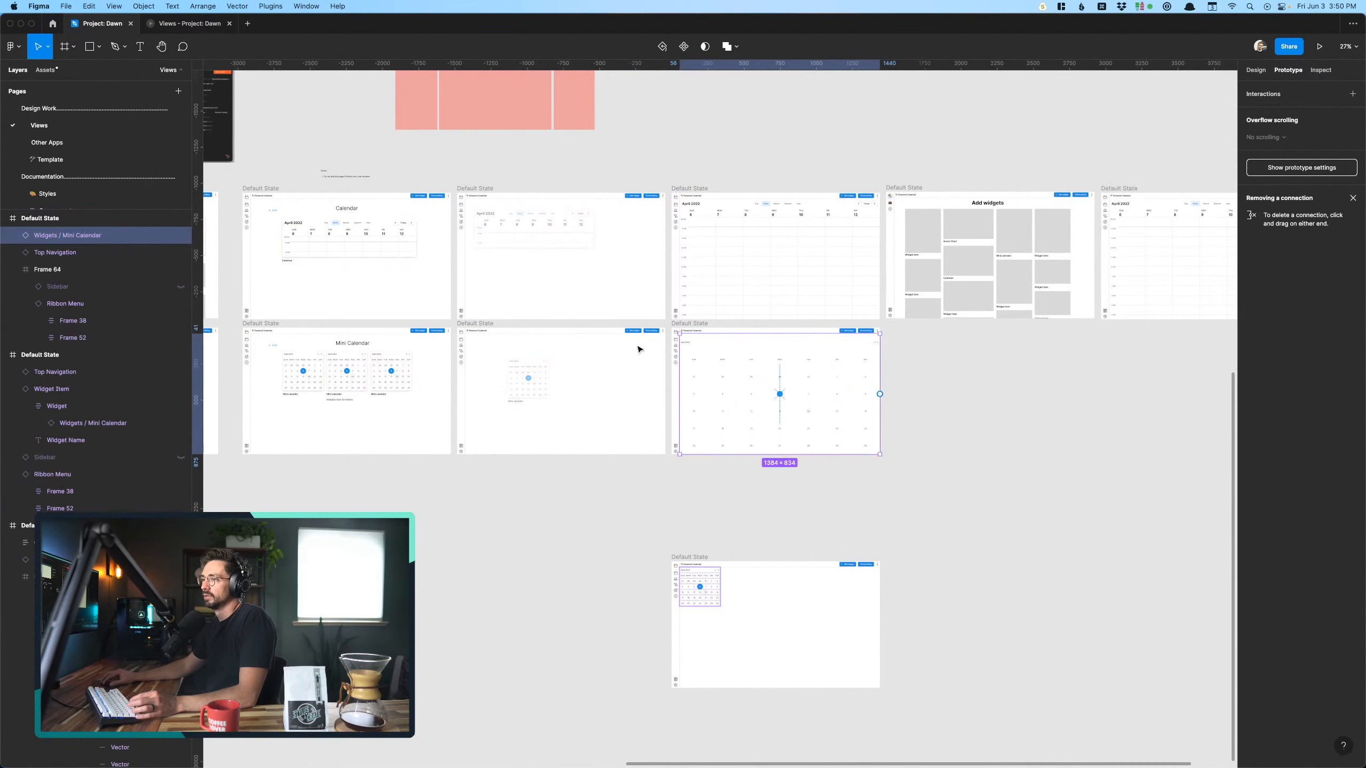
left_click(528, 380)
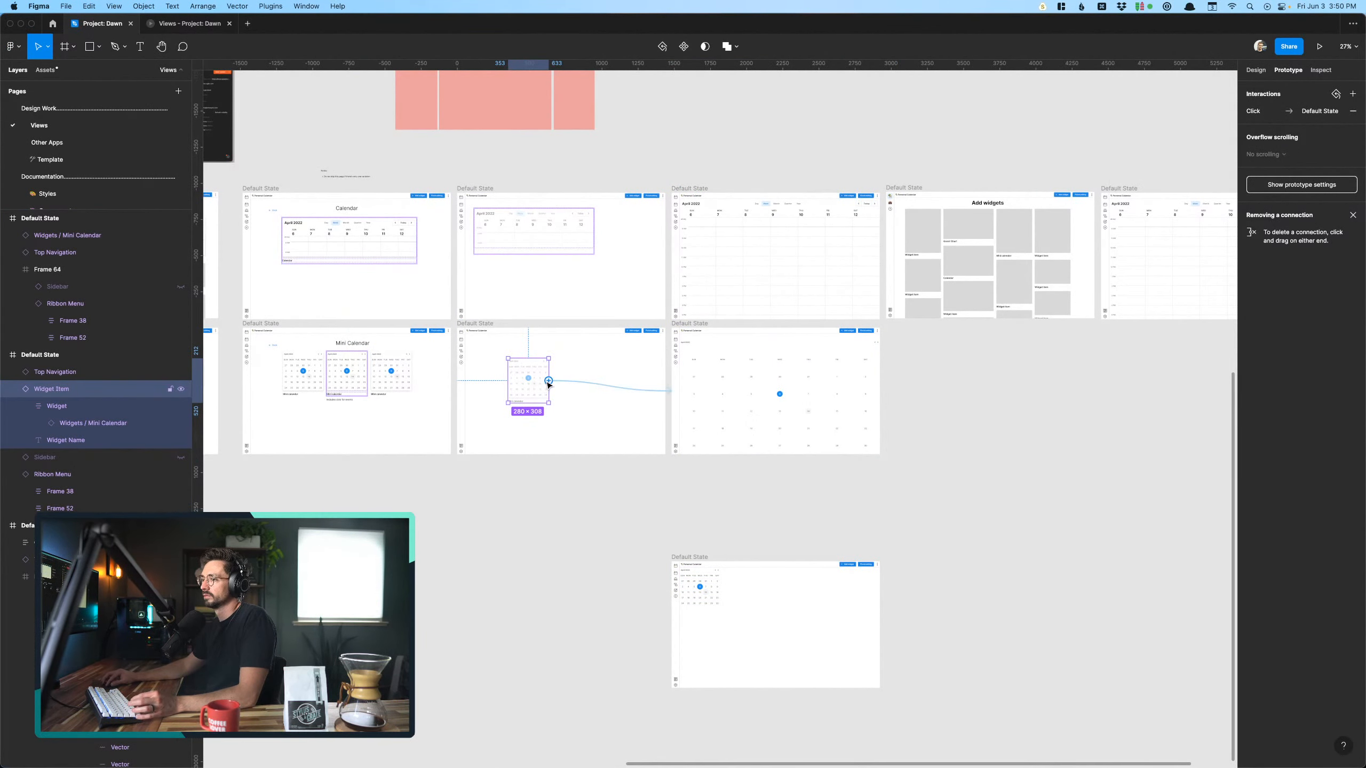
left_click_drag(550, 381, 689, 578)
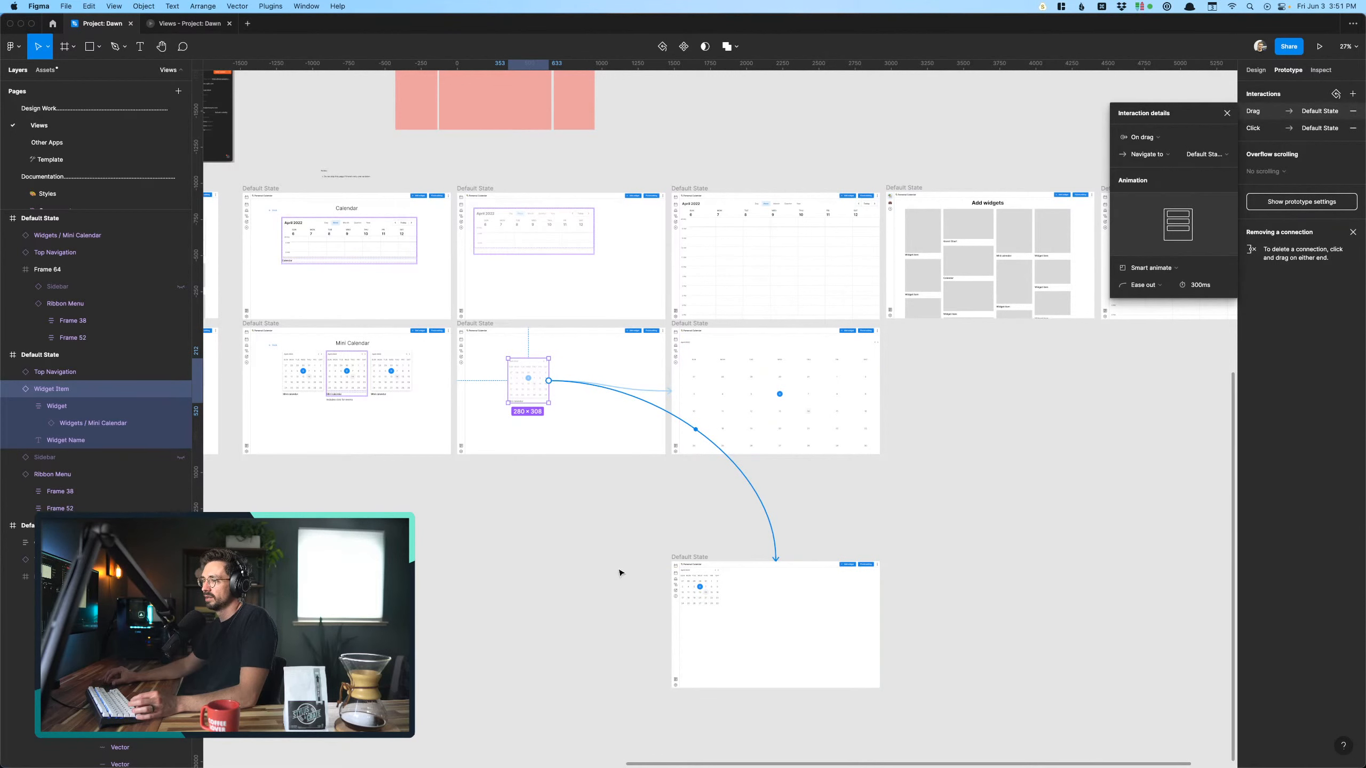
left_click(1155, 138)
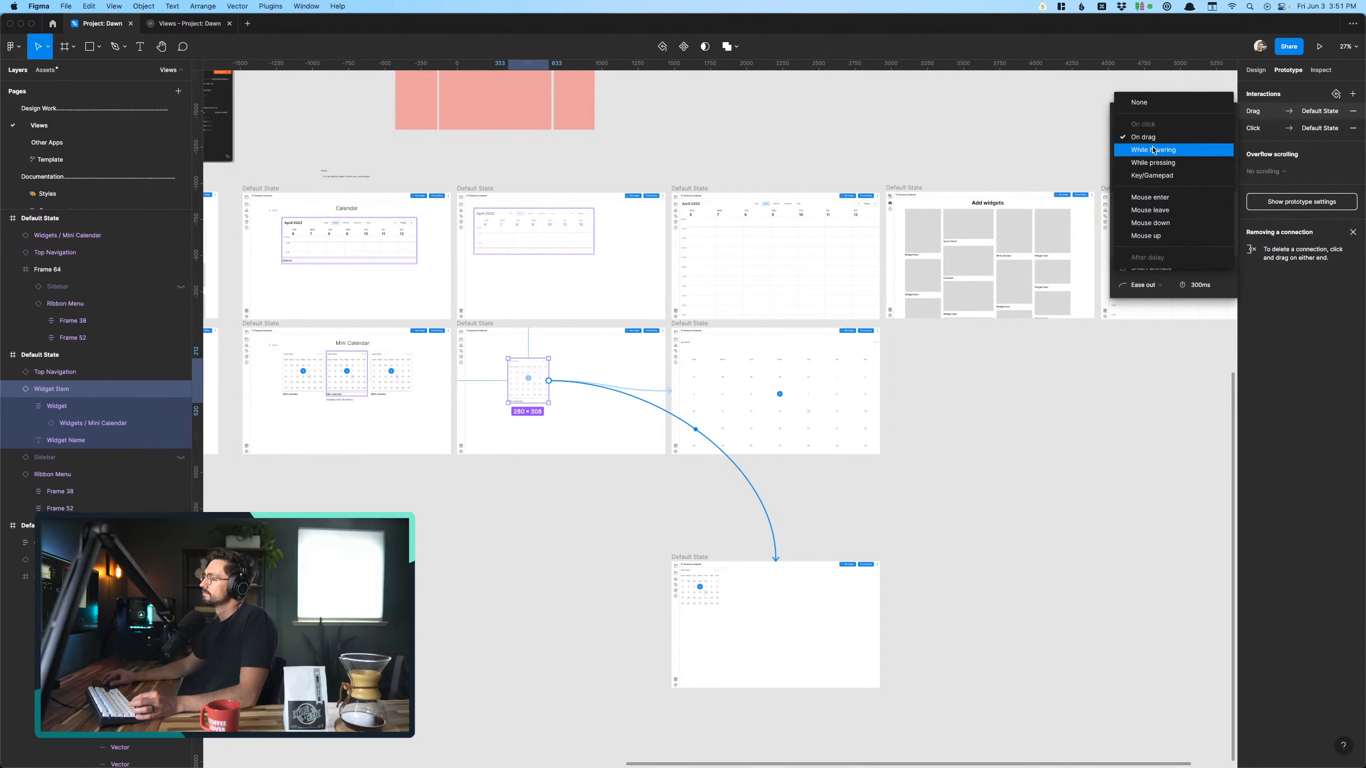
left_click(854, 421)
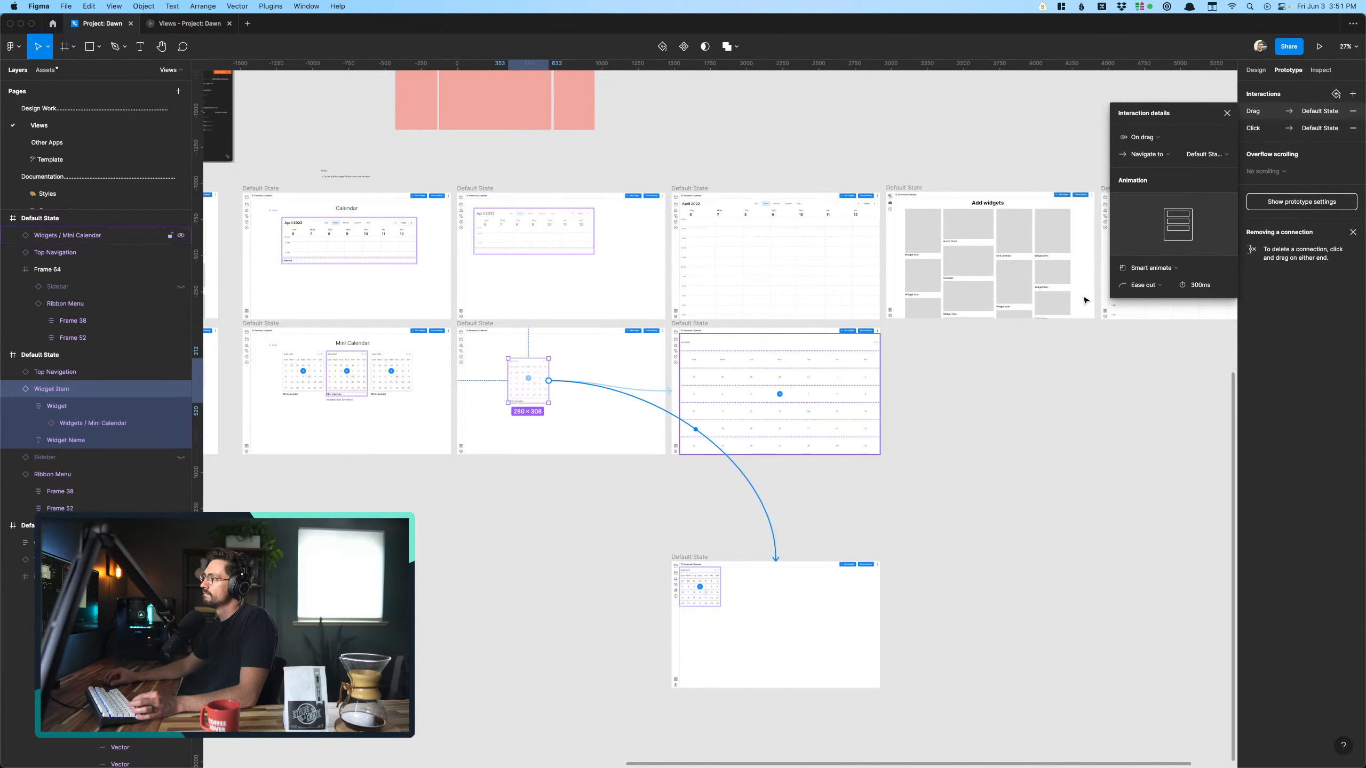
- Remove the faded widget's drag and click interactions and link it afresh to the lower screen with the small Mini Calendar
left_click(1353, 127)
left_click(1353, 111)
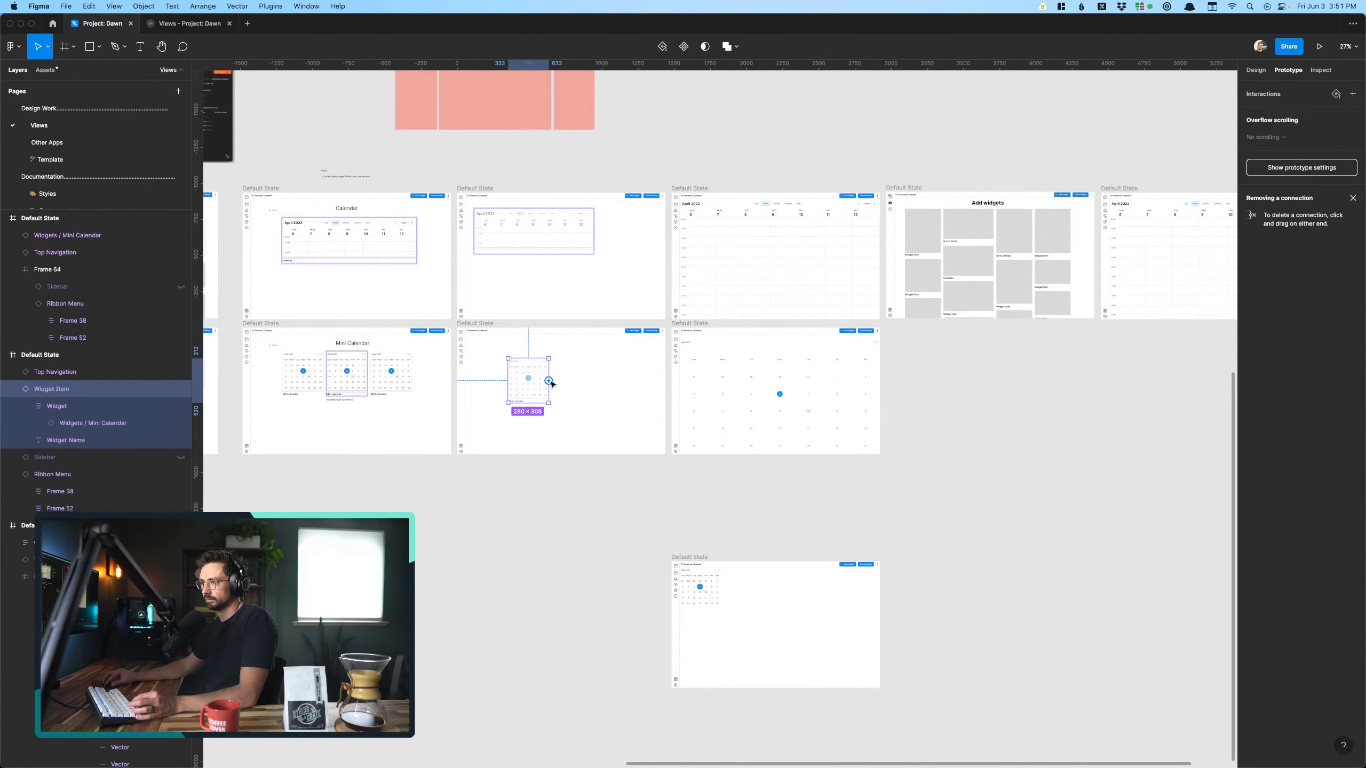
left_click_drag(549, 381, 744, 604)
left_click(639, 522)
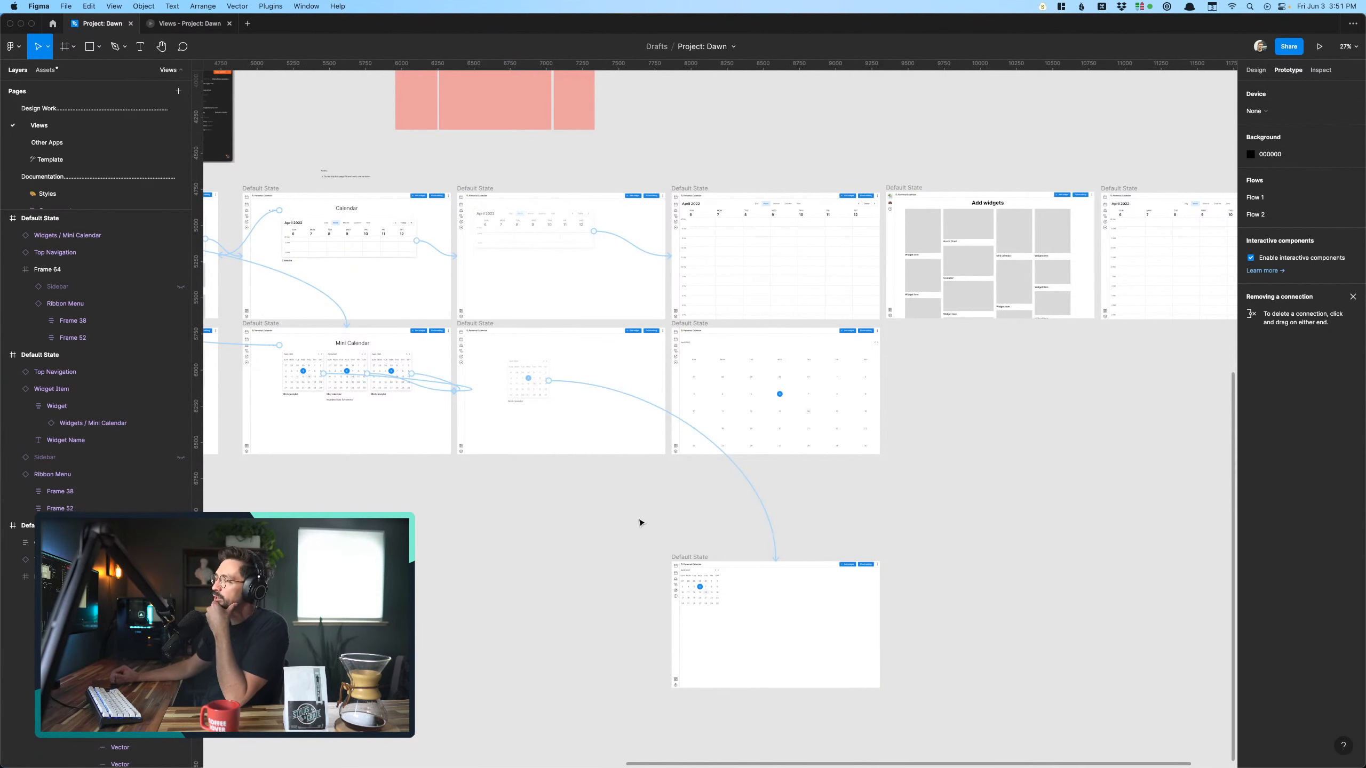
- Return the preview to the placement screen and test the faded Mini Calendar widget's new link
left_click(196, 24)
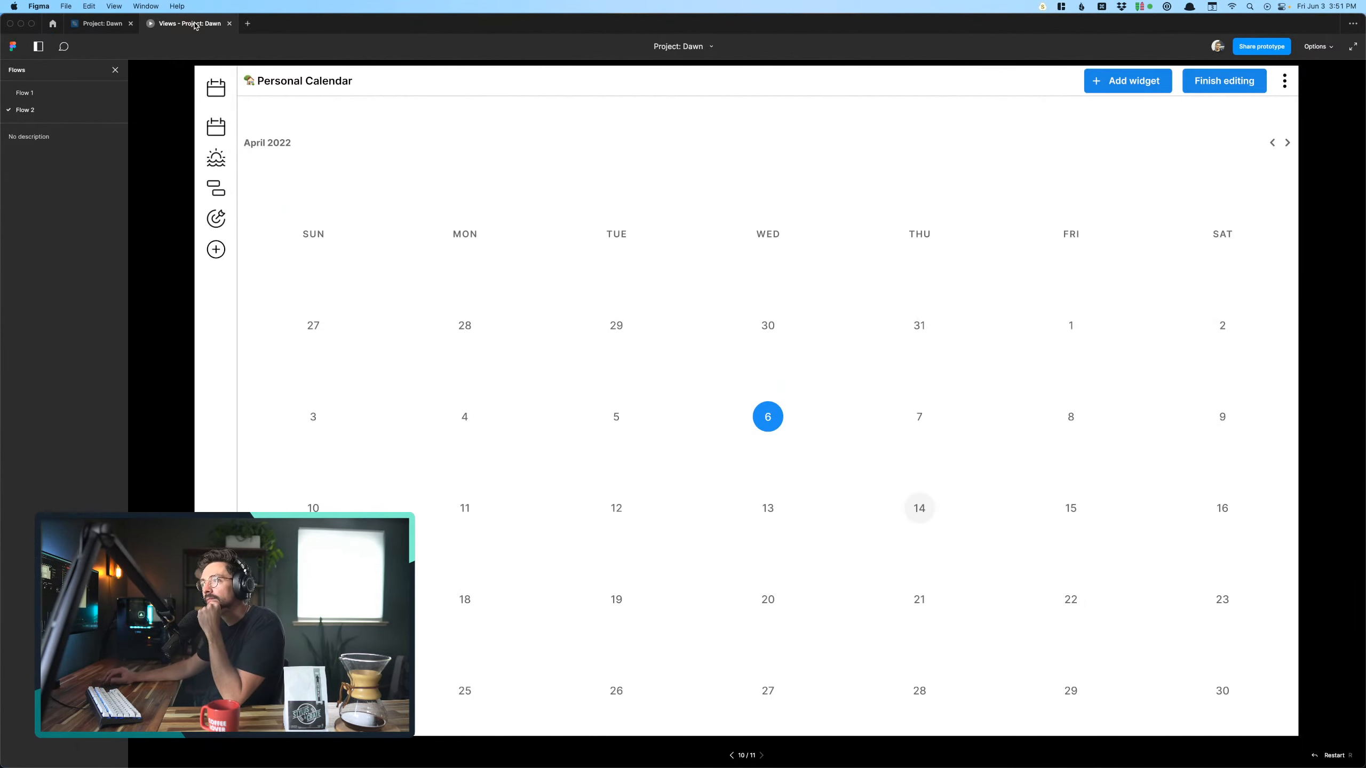
key("Left")
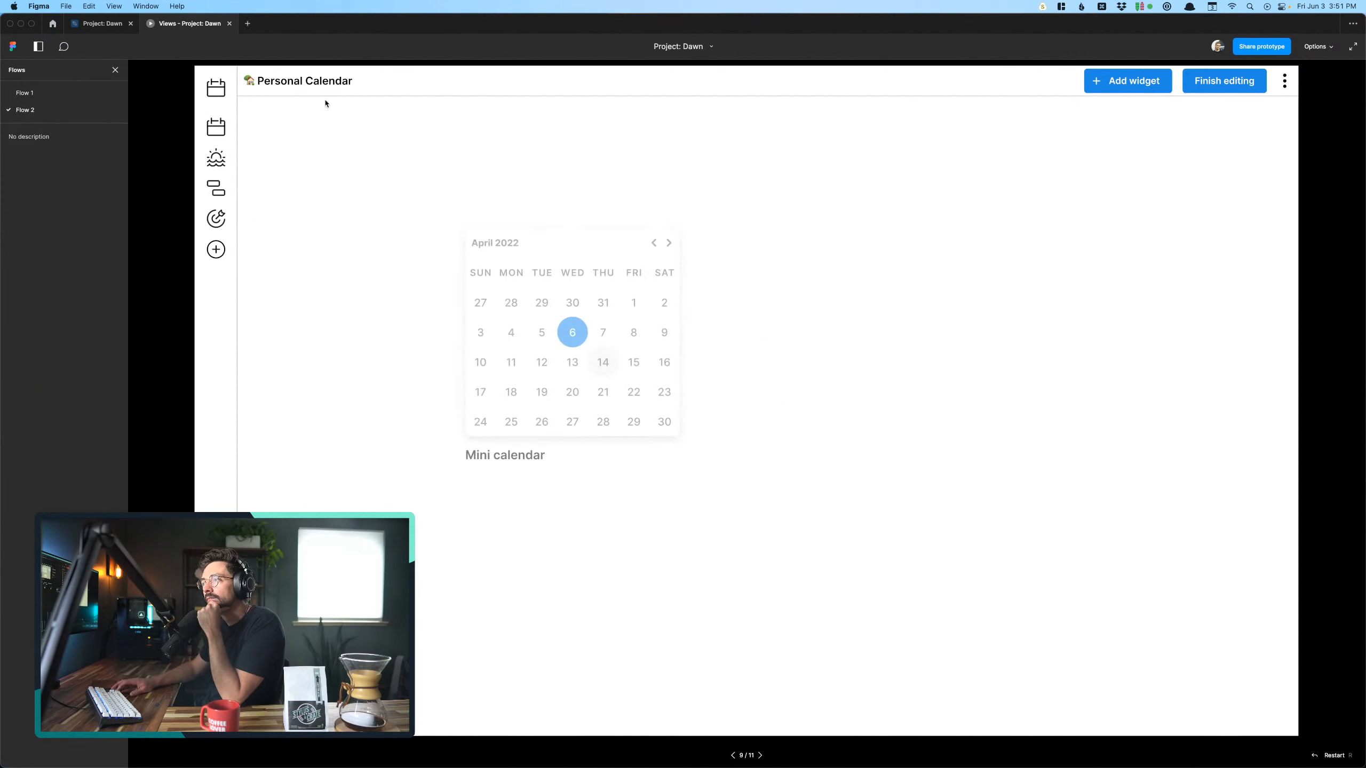
left_click(503, 356)
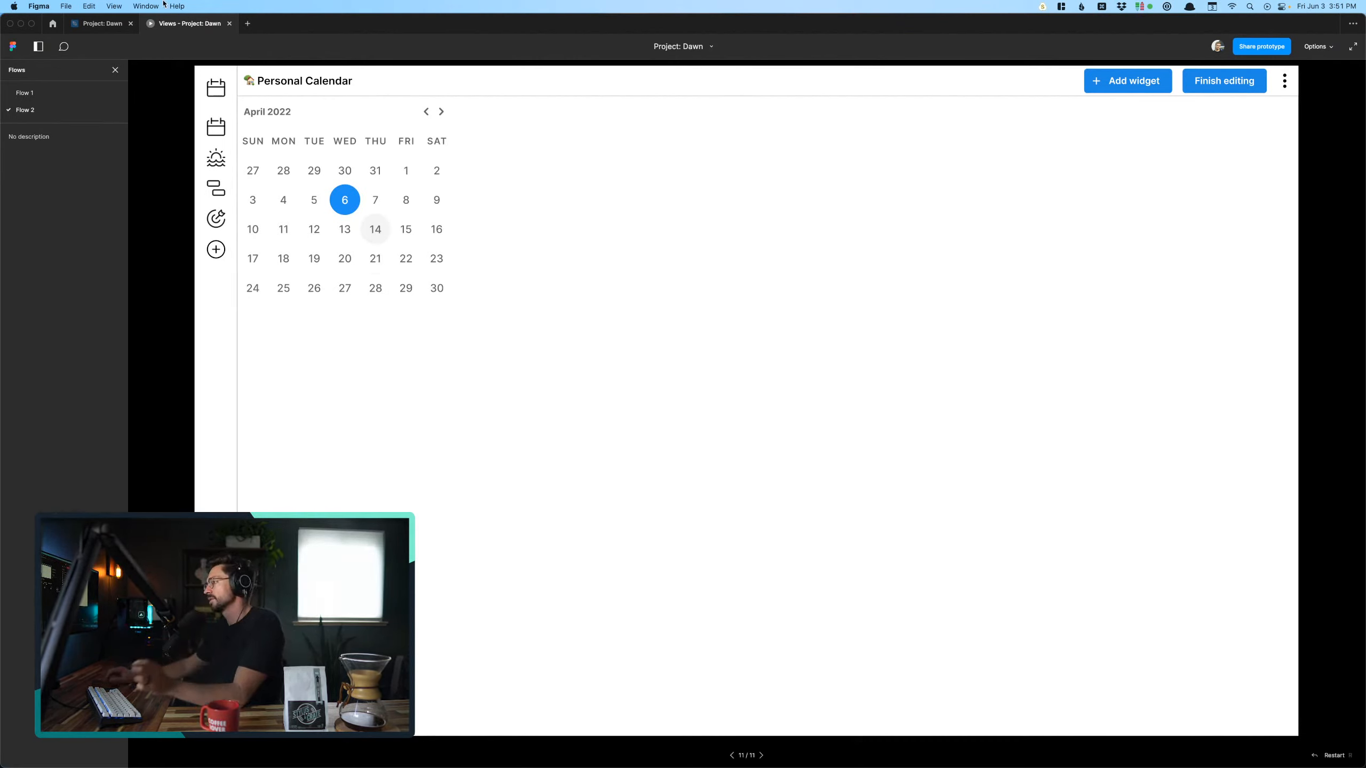
- Link the Add widget button on the lower small Mini Calendar screen to the upper Add widgets screen with an instant on-click navigation
left_click(96, 24)
scroll(641, 418, "down", 5)
scroll(677, 525, "up", 5)
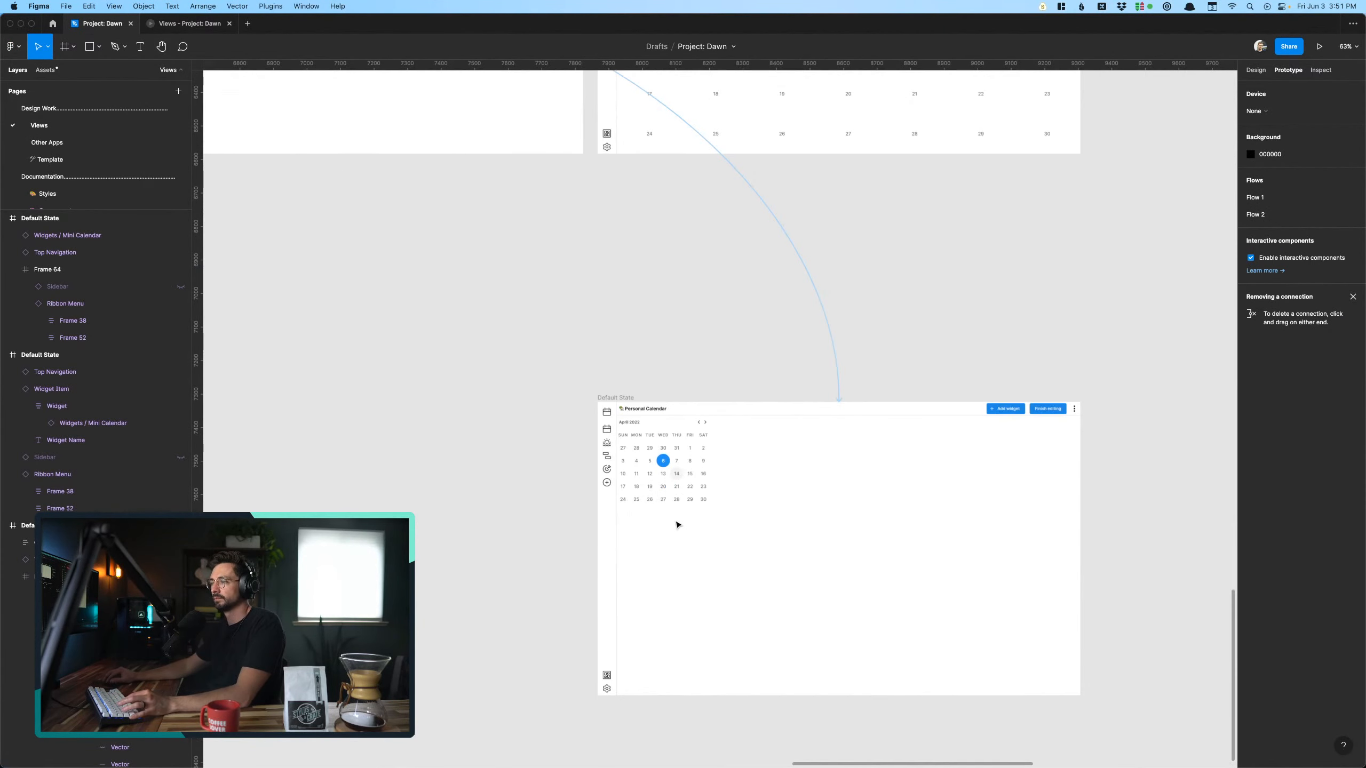
scroll(676, 525, "down", 6)
left_click(658, 493)
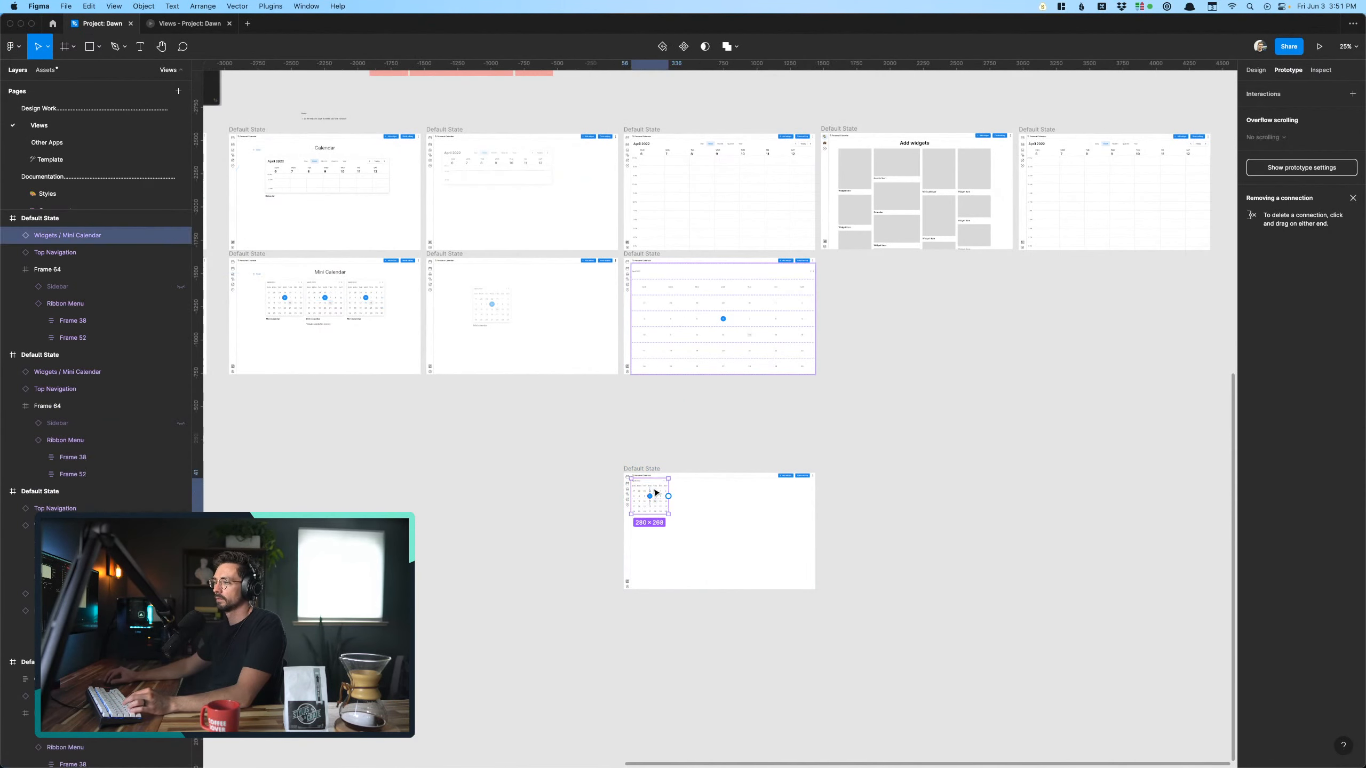
scroll(782, 486, "up", 5)
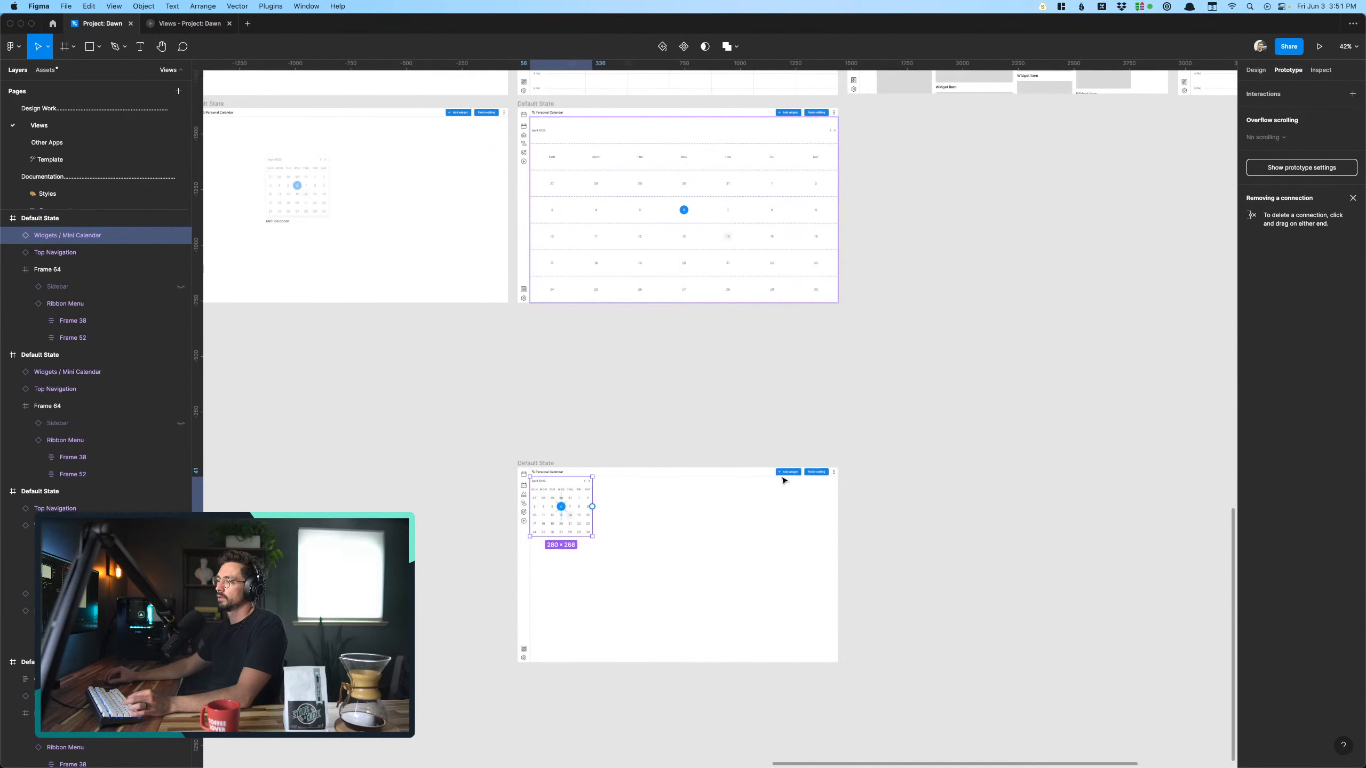
left_click(785, 474, "super")
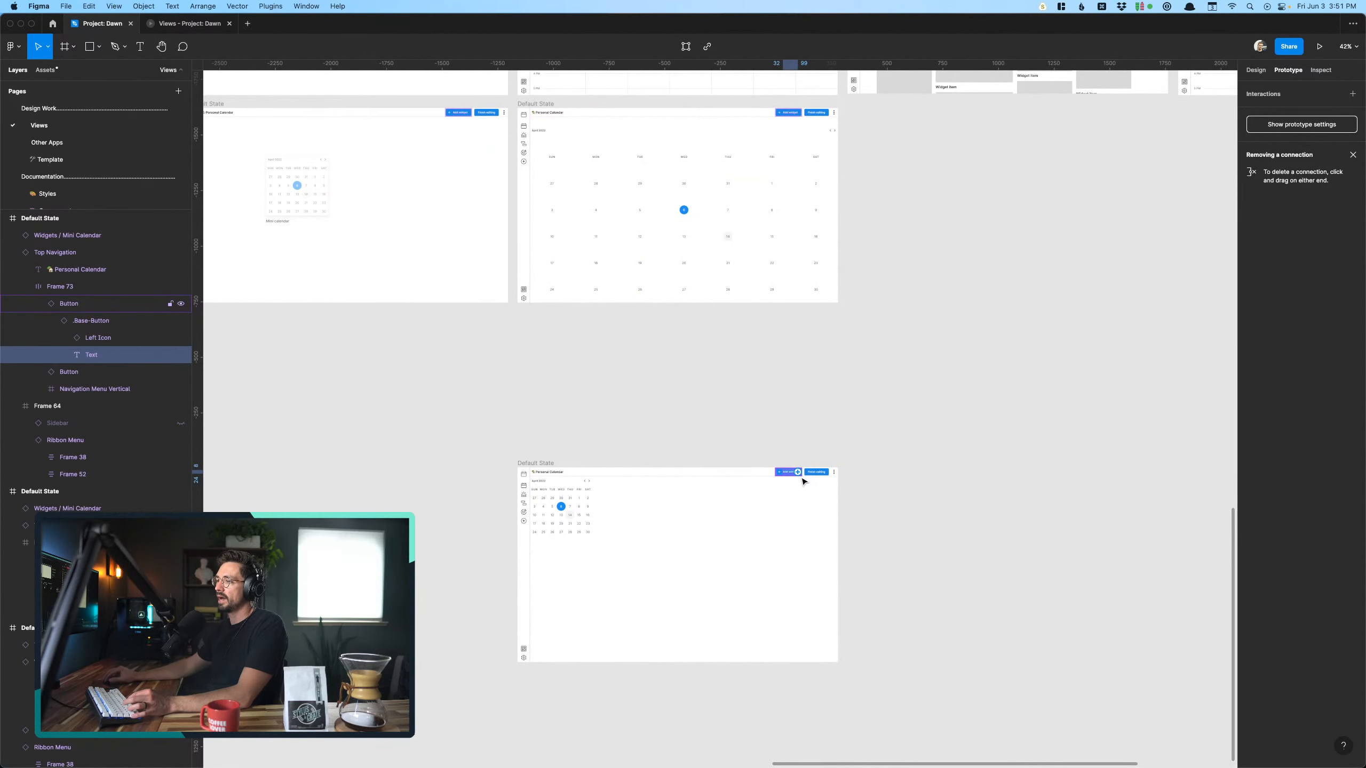
left_click(814, 475)
left_click(796, 475)
scroll(796, 475, "down", 5)
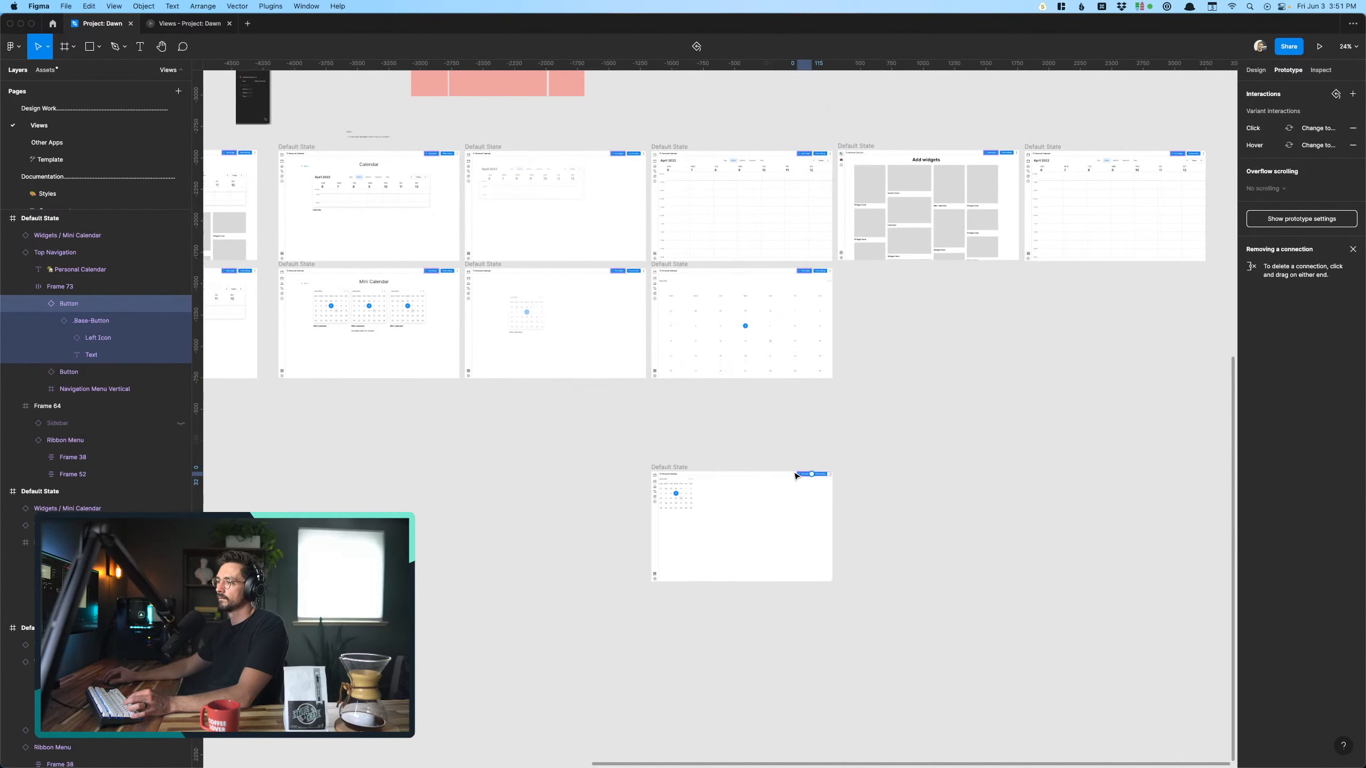
scroll(796, 476, "left", 4)
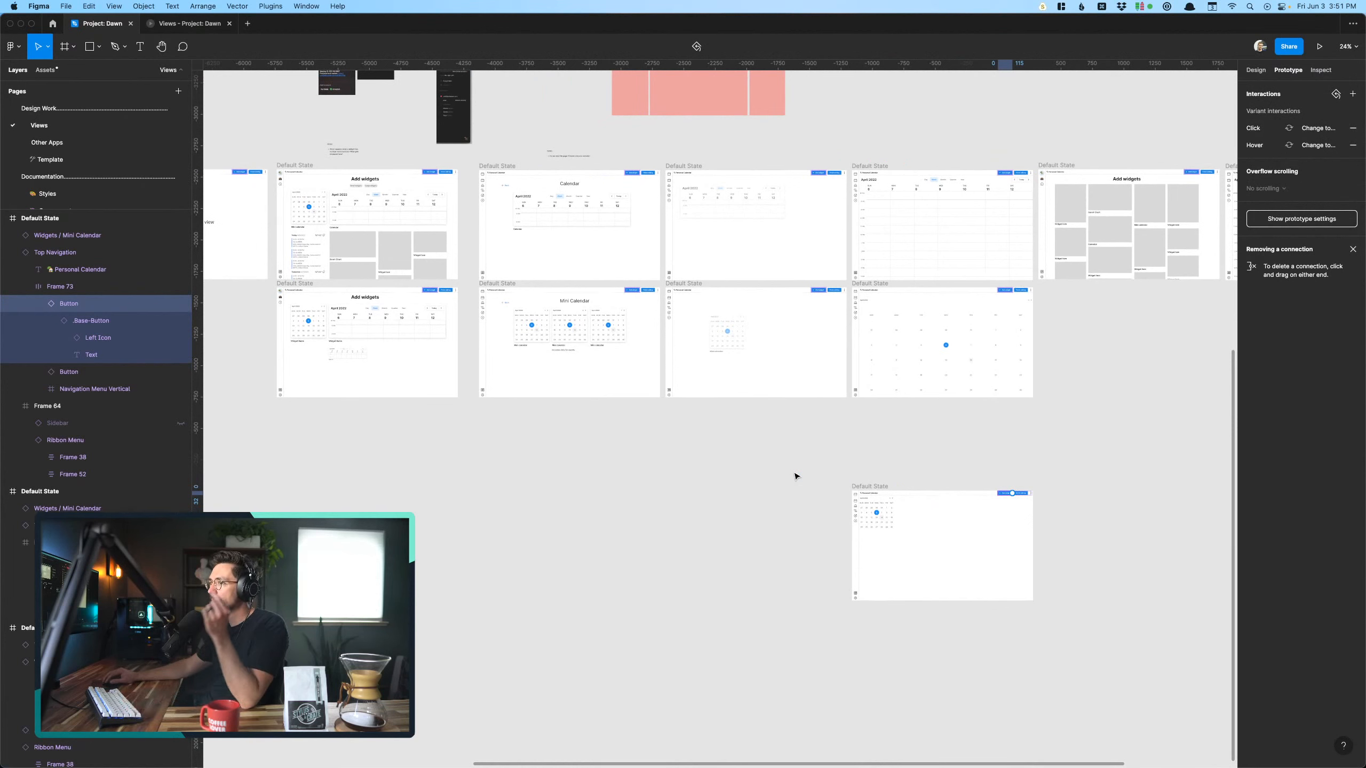
left_click_drag(1012, 494, 326, 207)
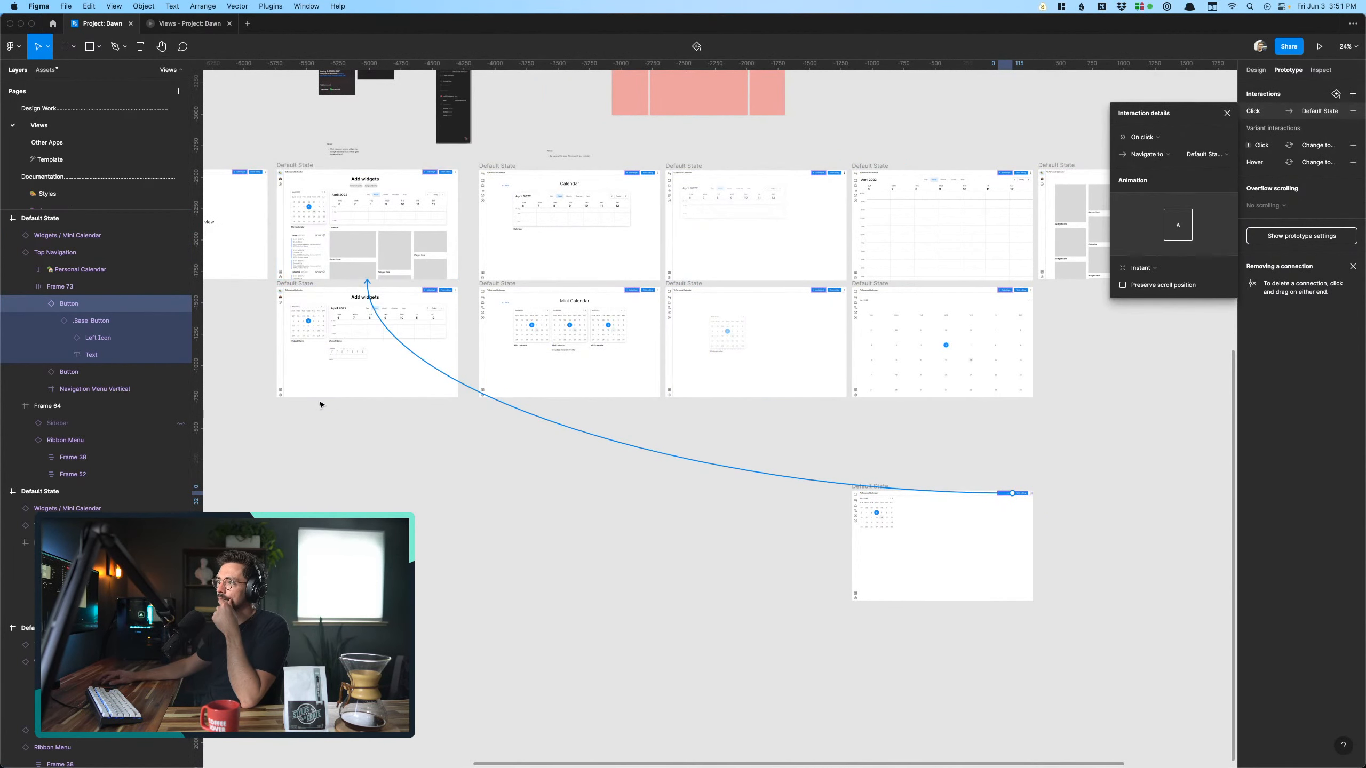
left_click(329, 433)
- Add a white FFFFFF fill at 100% to the Event List widget on the upper Add widgets screen
scroll(313, 215, "up", 10)
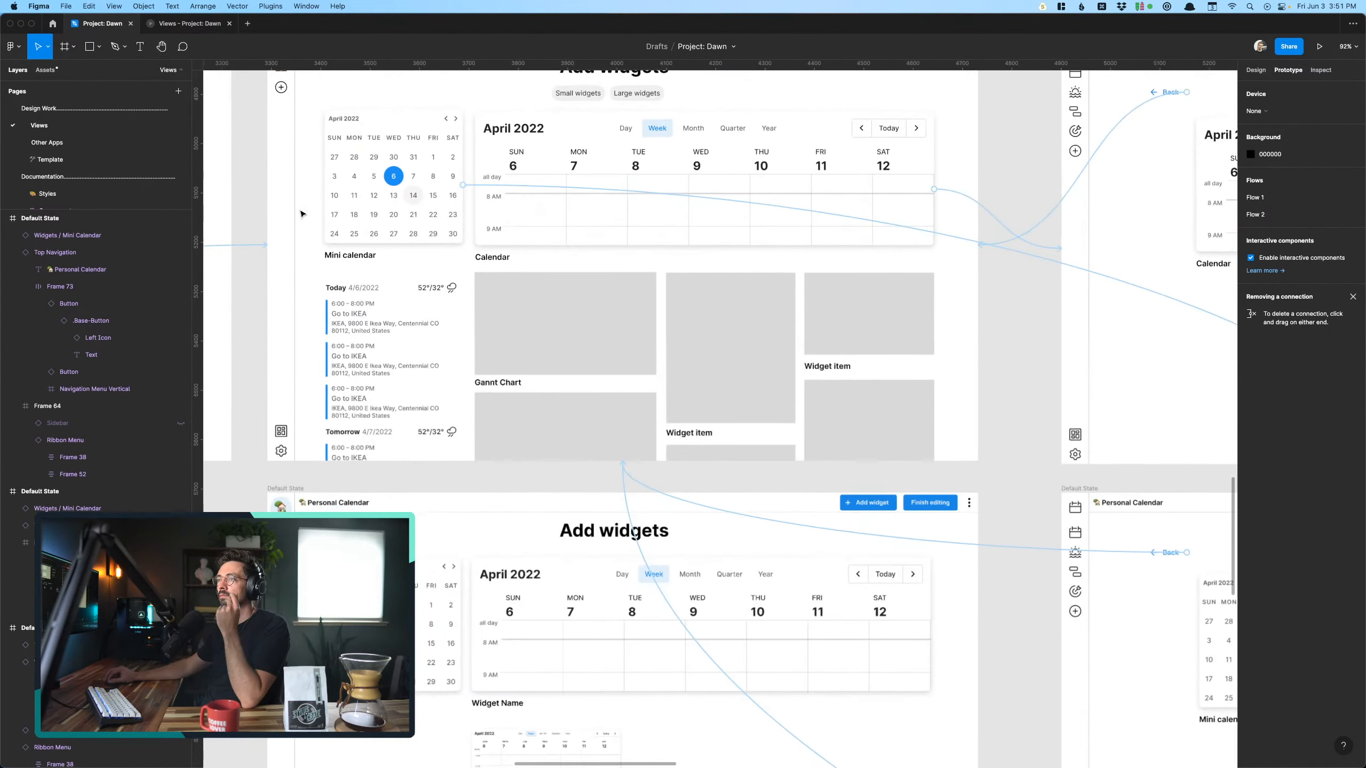
scroll(409, 254, "up", 5)
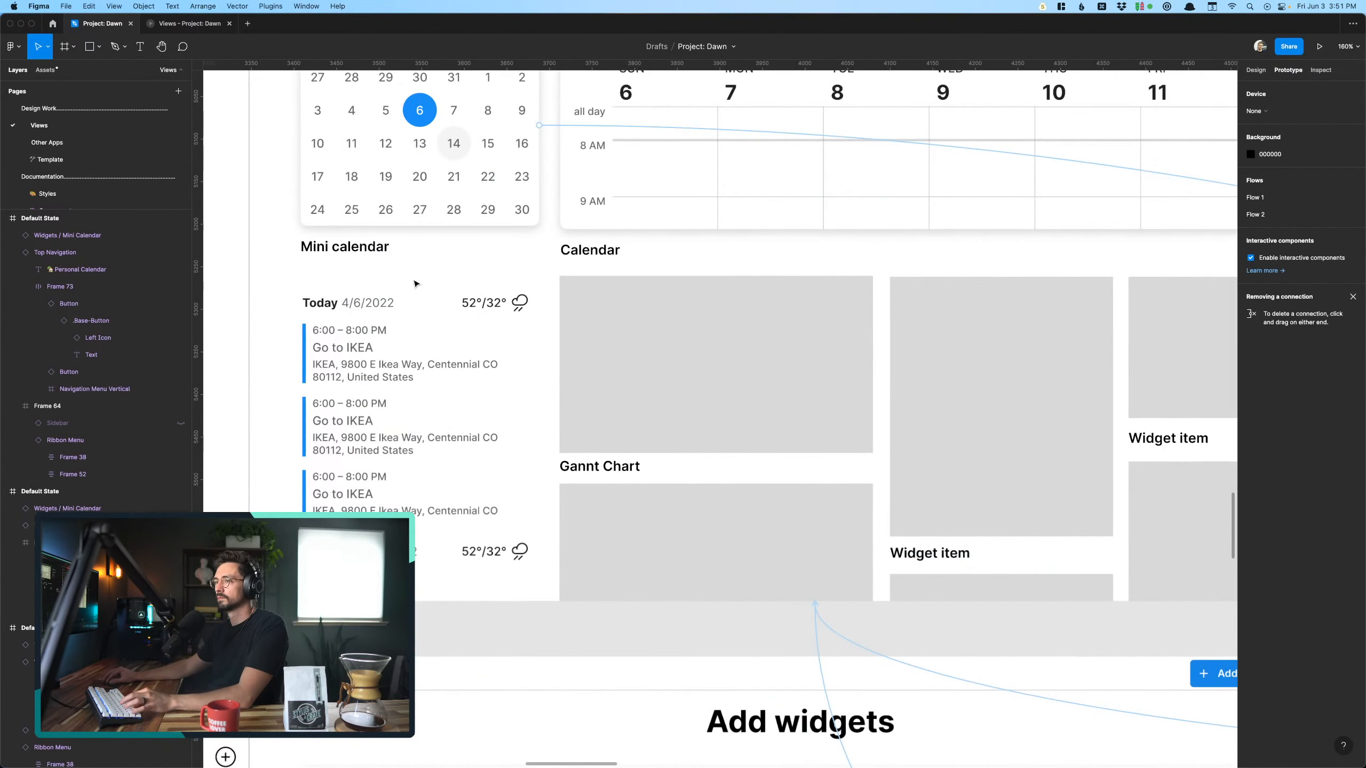
left_click(436, 406)
left_click(488, 187)
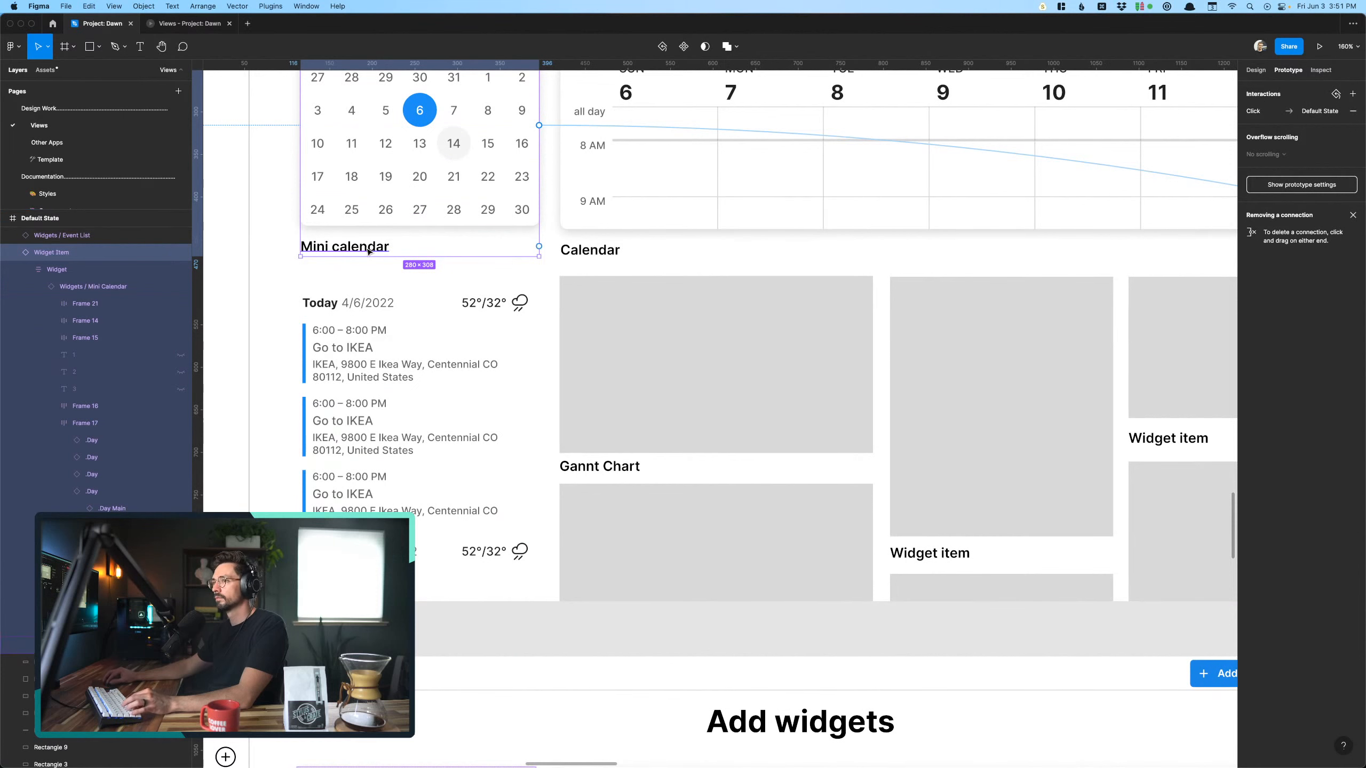
left_click(376, 250, "super")
left_click(374, 425)
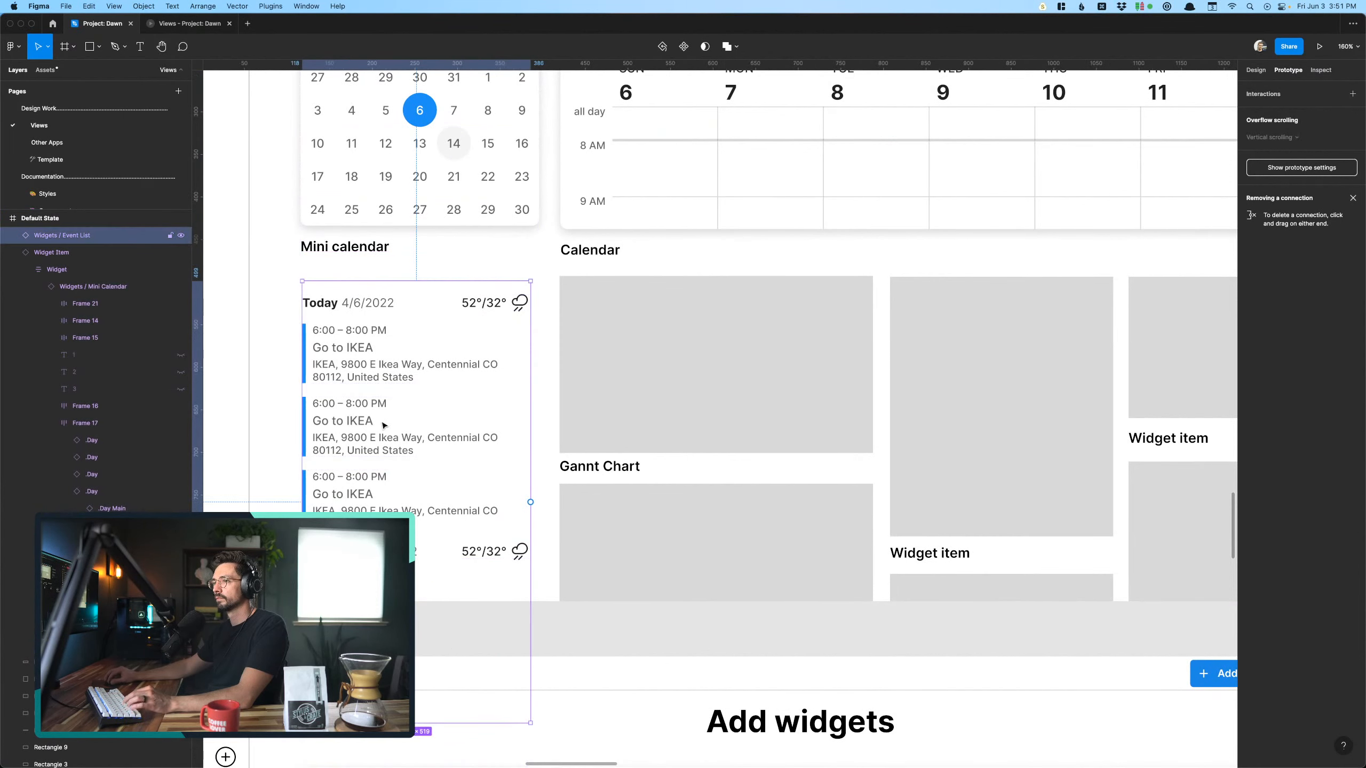
left_click(1256, 69)
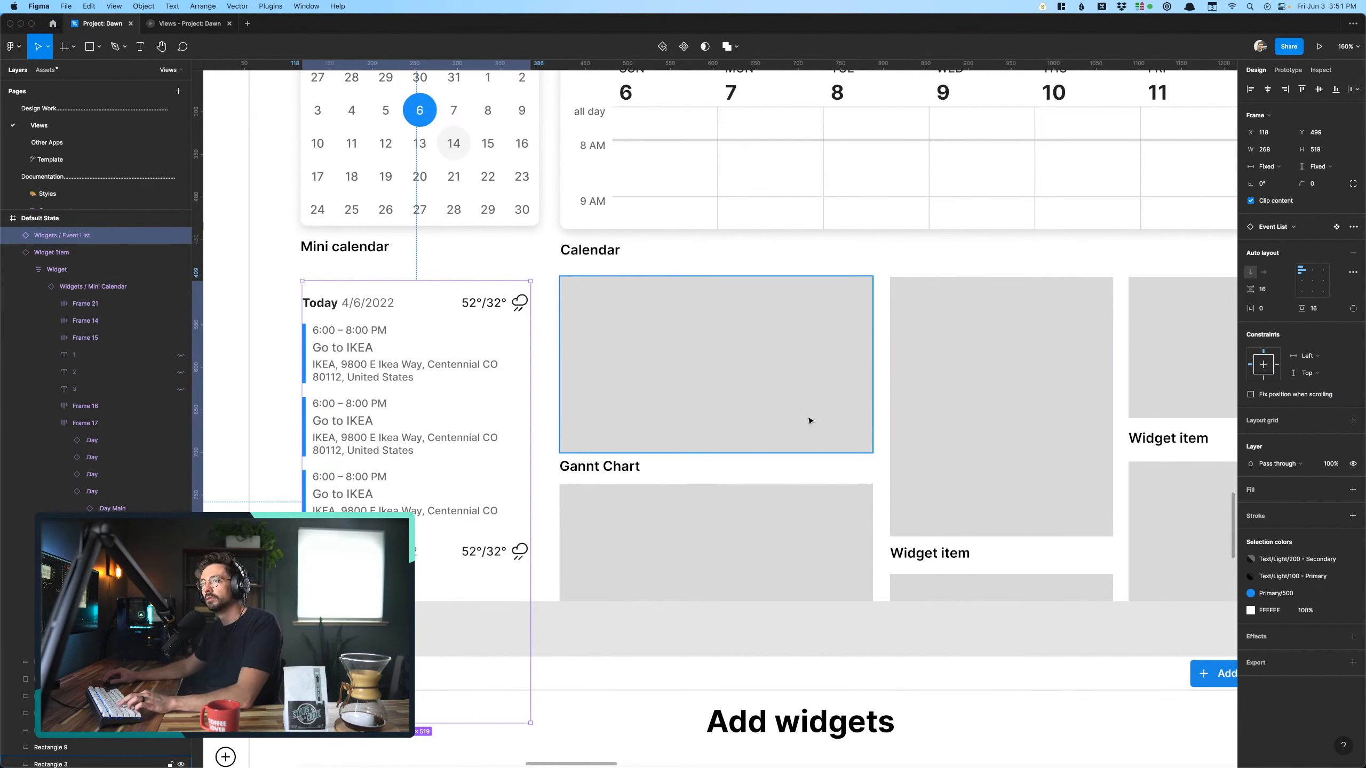
left_click(1353, 490)
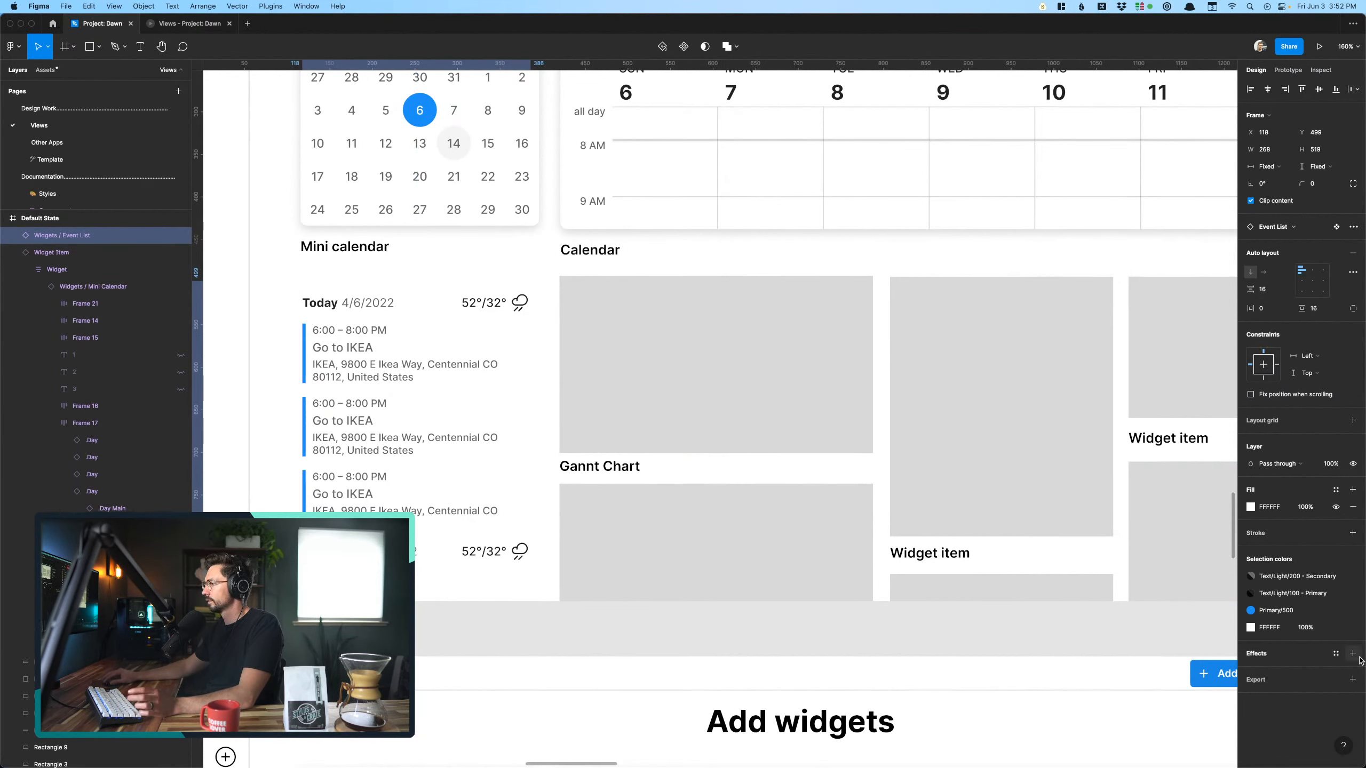
- Apply the Elevation/01 dp effect style to the Event List widget and set its horizontal padding to 16
left_click(1336, 656)
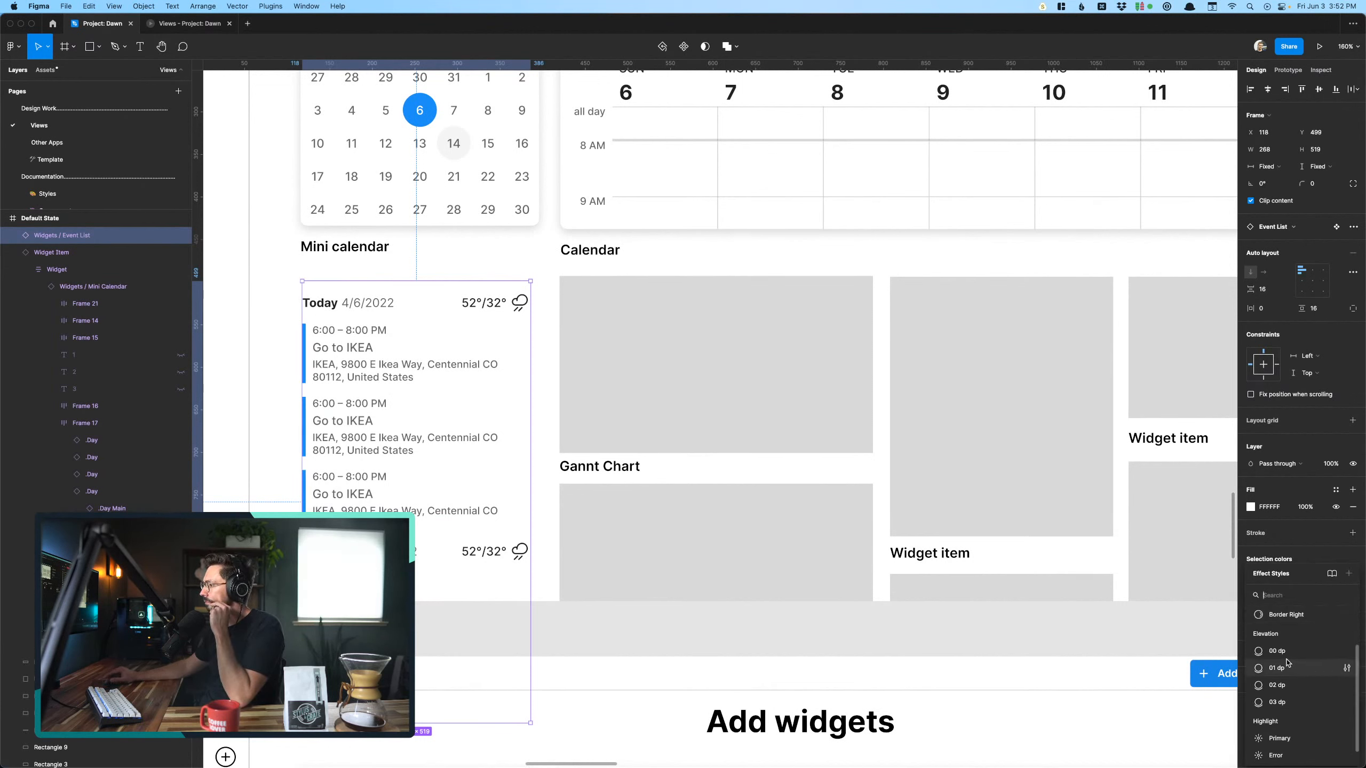
left_click(1277, 668)
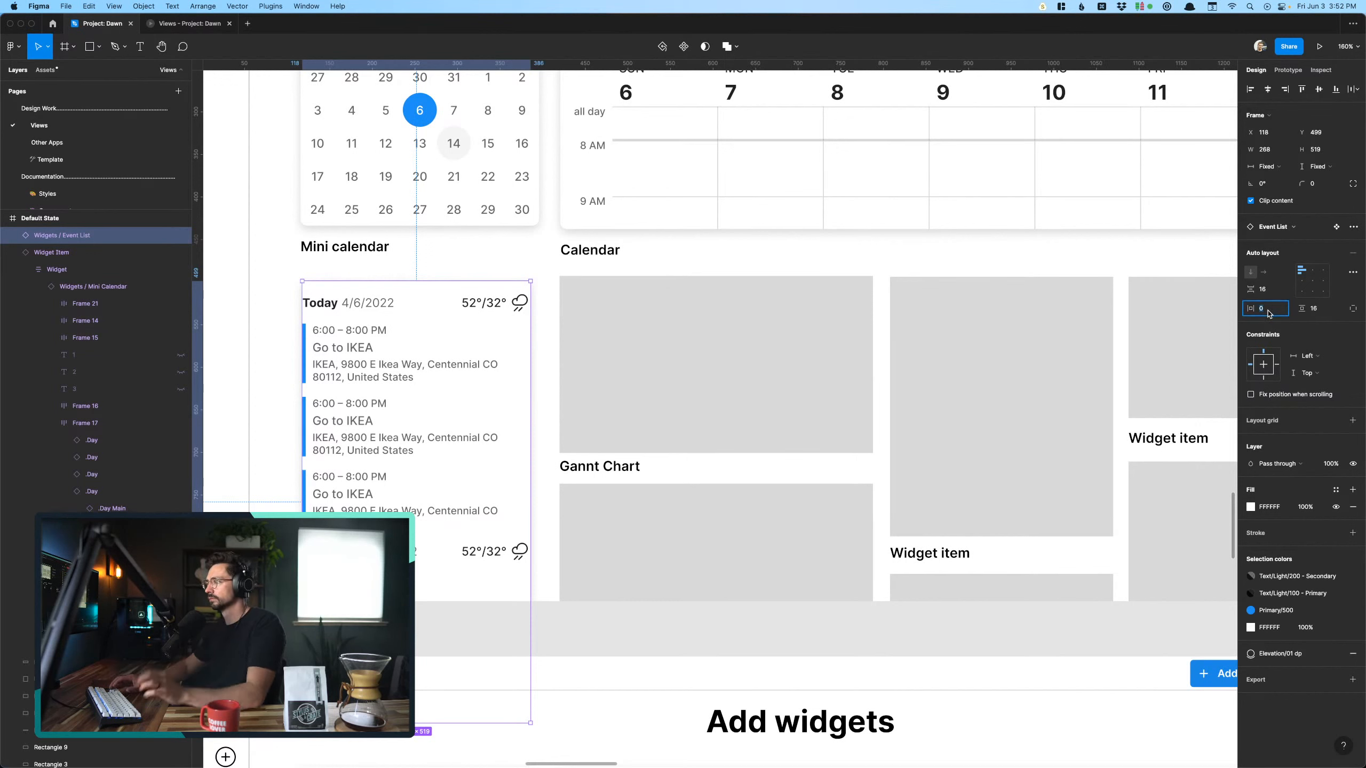
type("16")
key("Return")
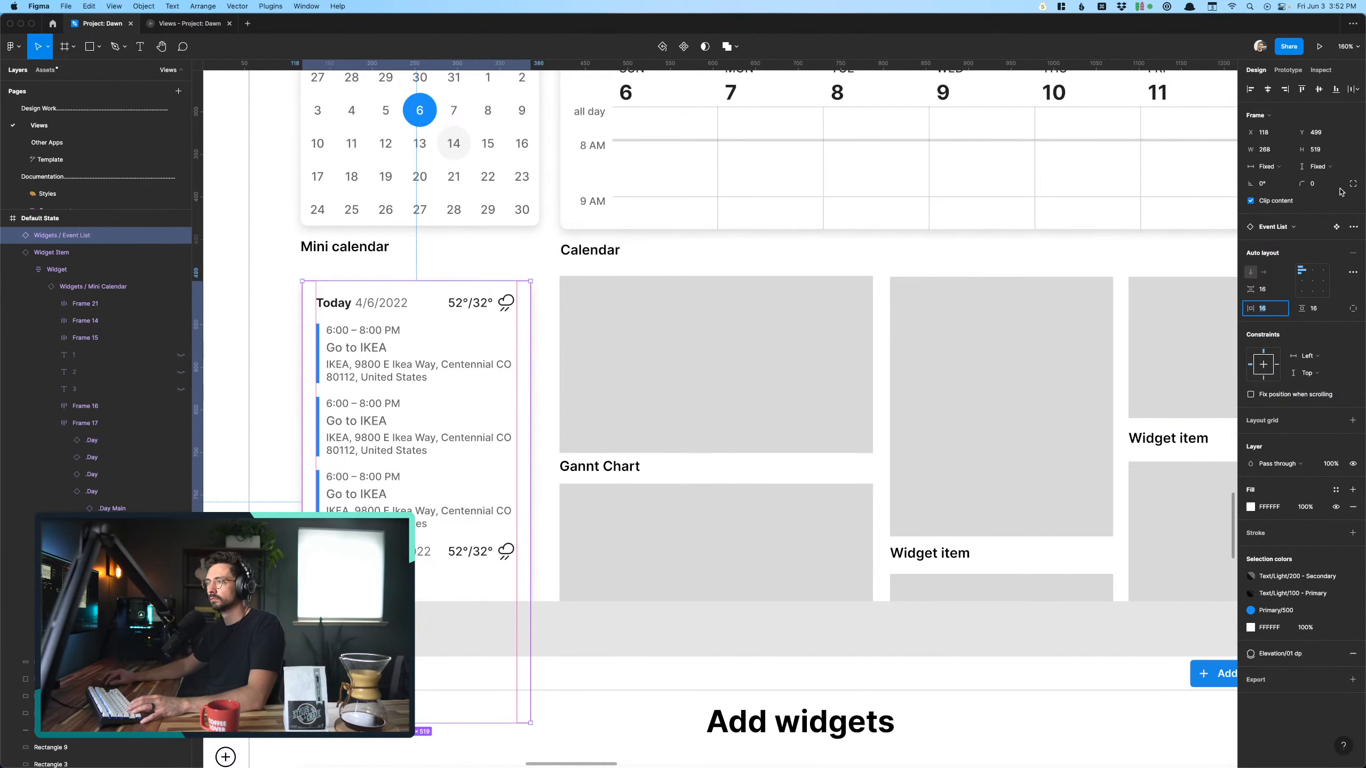
- Round the Event List widget's corners with a radius of 8
left_click(1316, 184)
type("8")
key("Return")
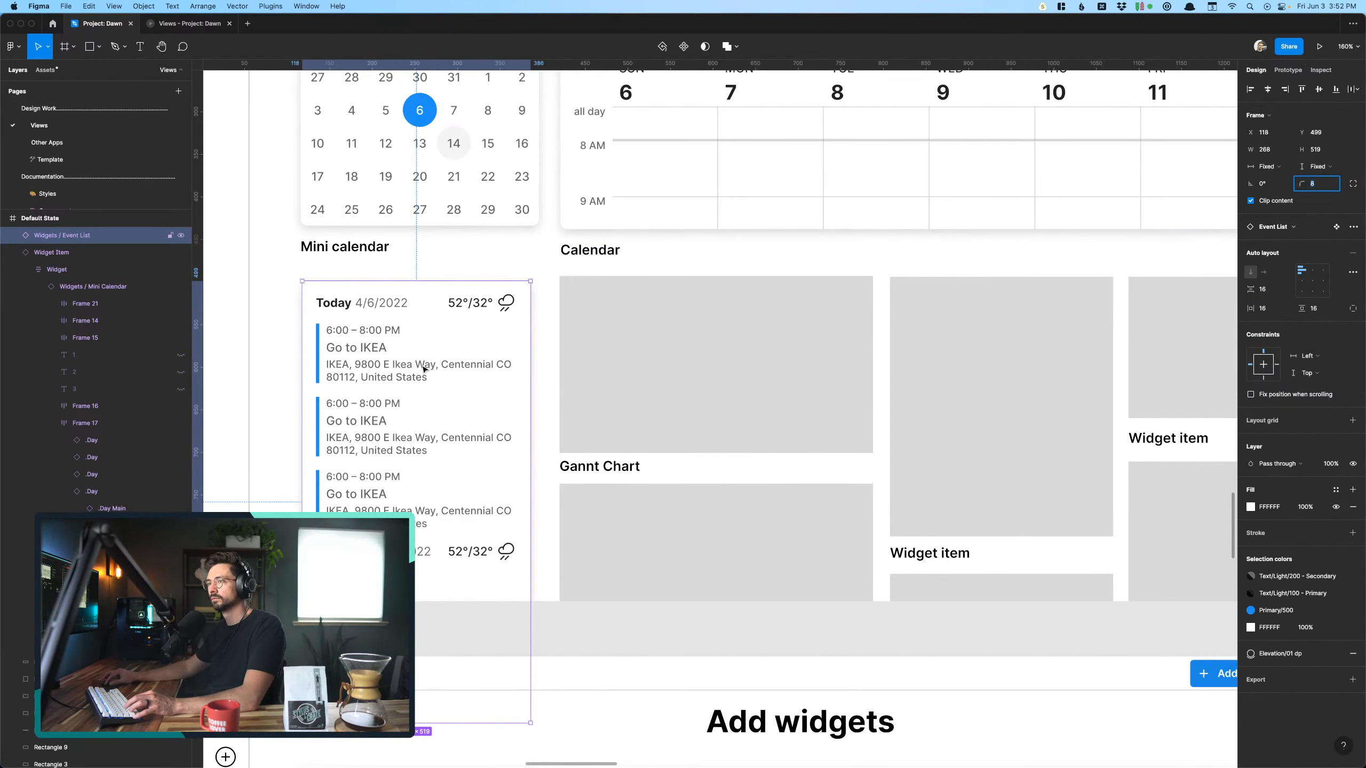
left_click(284, 408)
scroll(285, 407, "up", 5)
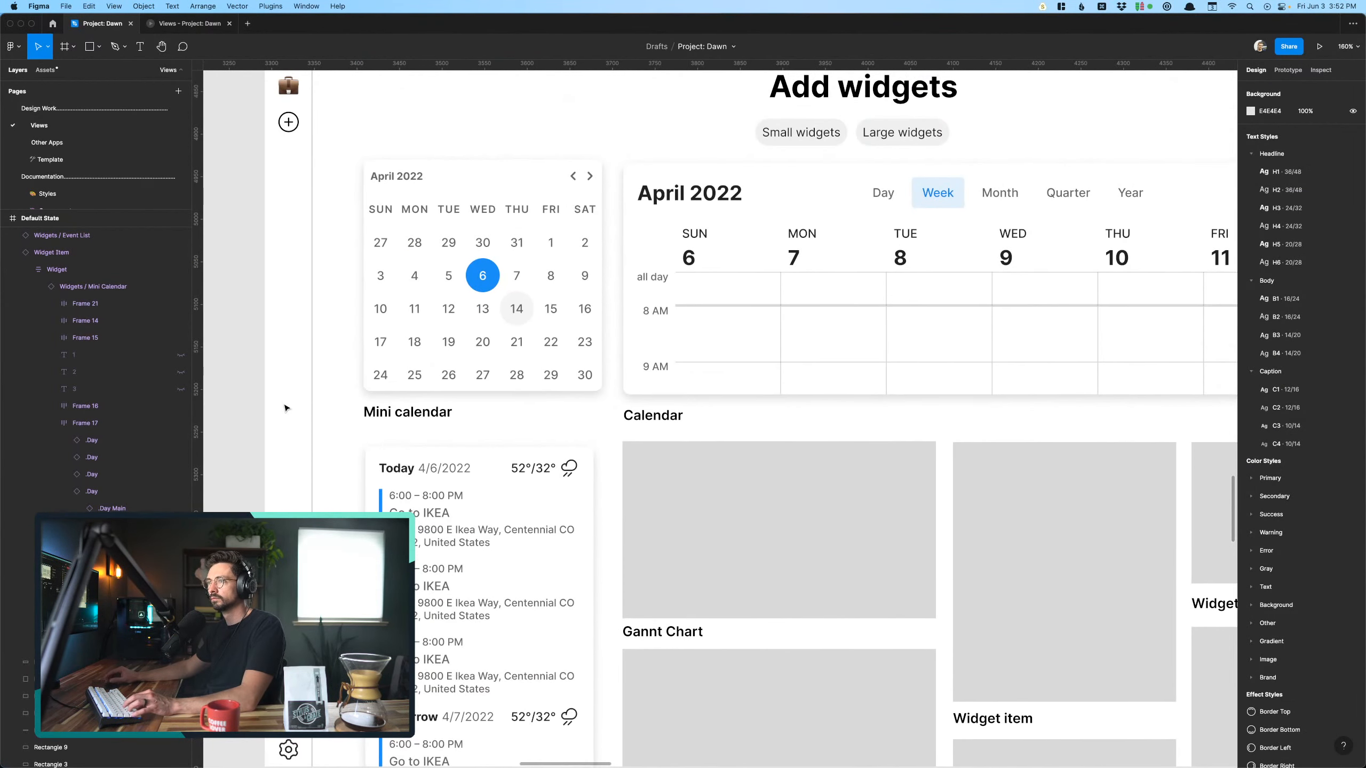
- Duplicate the Mini Calendar selection screen and place the copy directly beneath the original
scroll(426, 485, "down", 8)
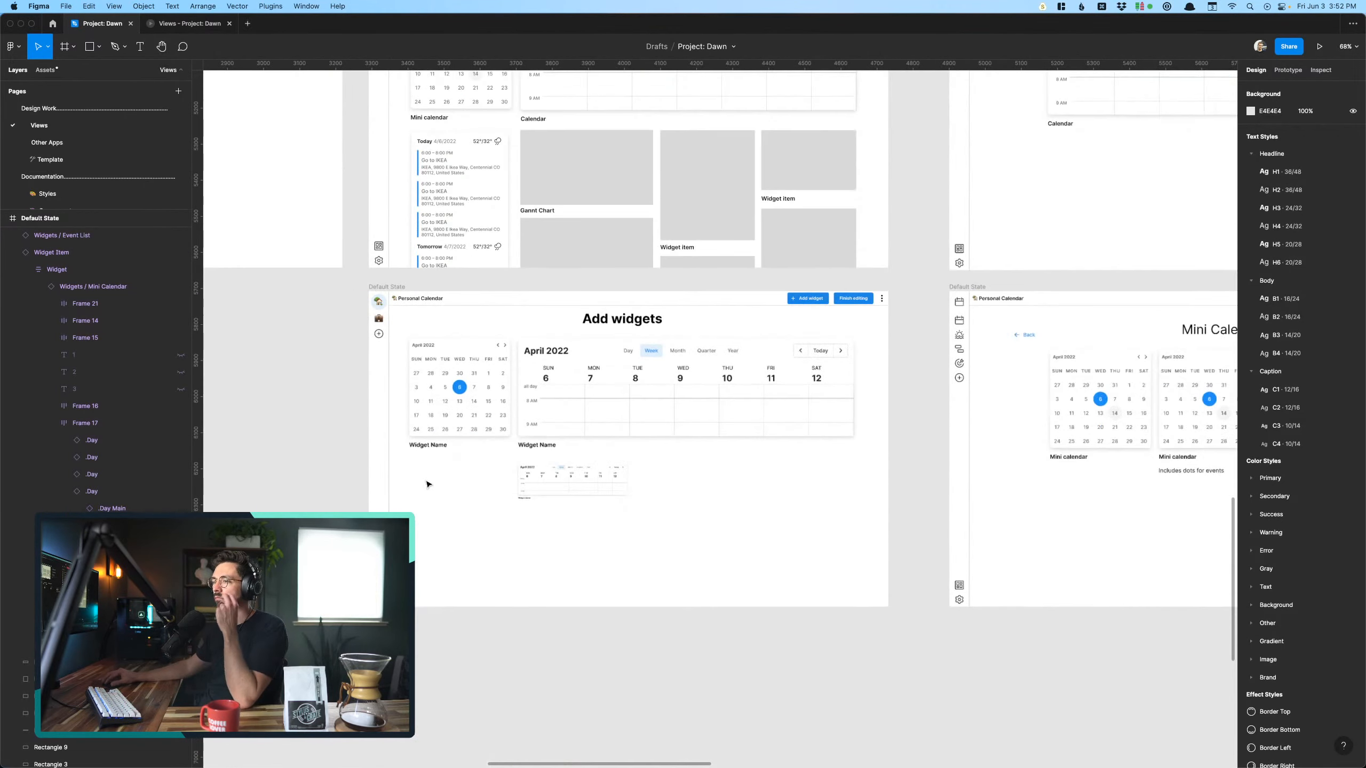
scroll(428, 462, "down", 3)
left_click(445, 299)
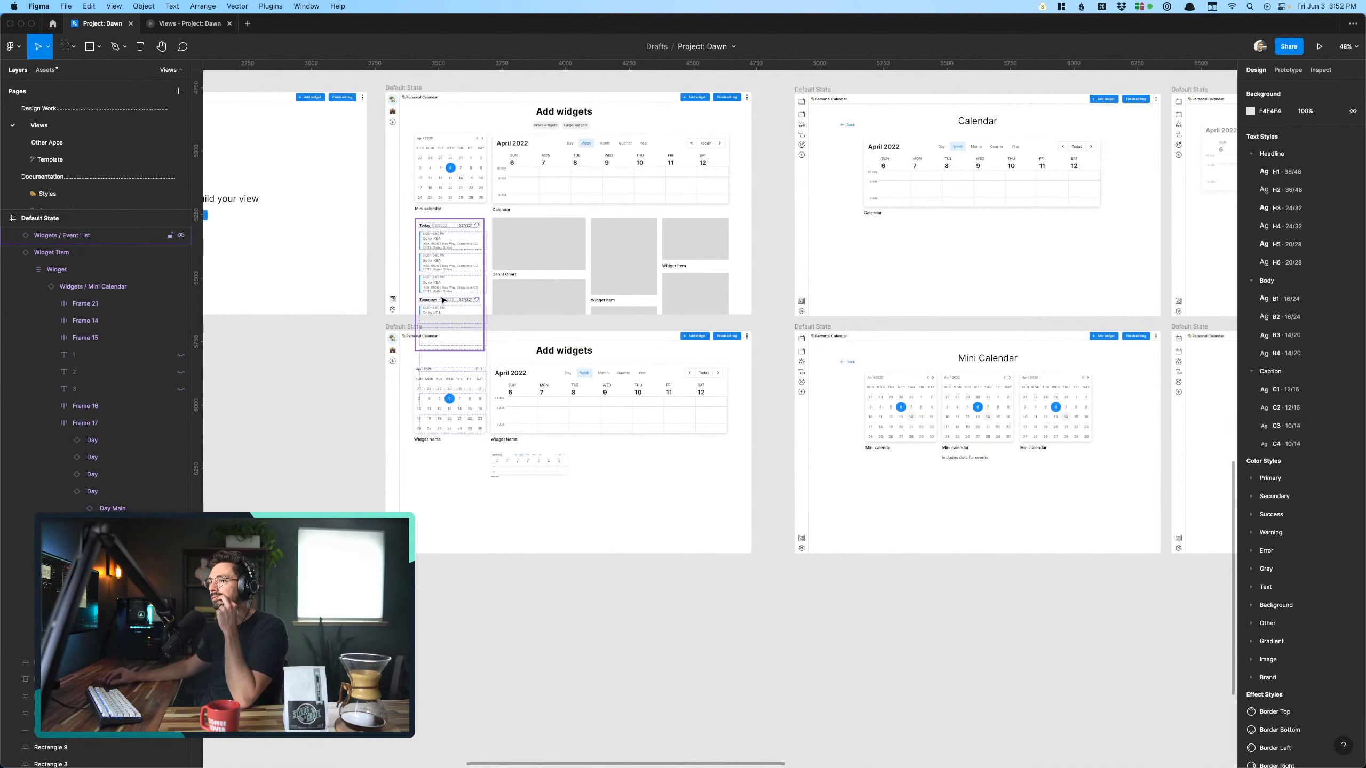
scroll(449, 300, "down", 8)
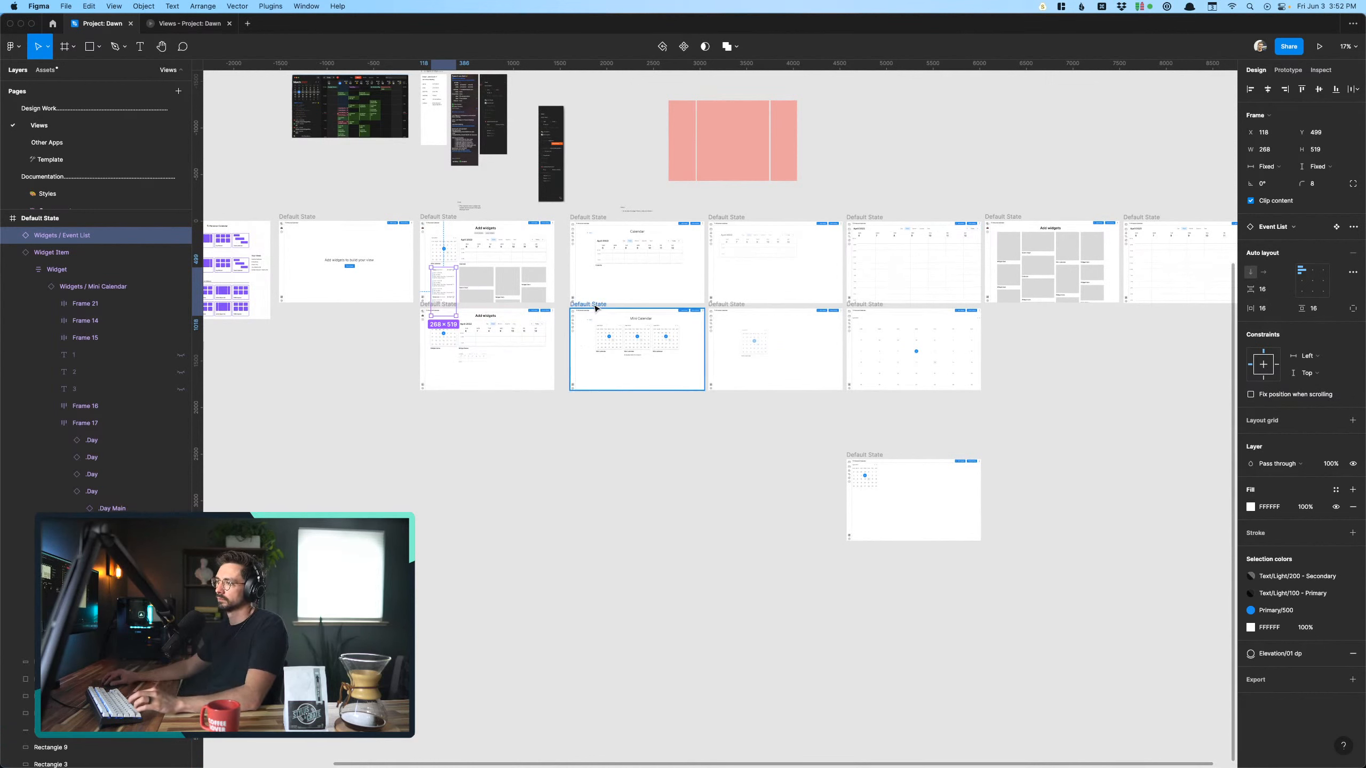
mouse_move(595, 308)
left_mouse_down()
mouse_move(604, 425)
mouse_move(604, 397)
left_mouse_up()
left_click(520, 443)
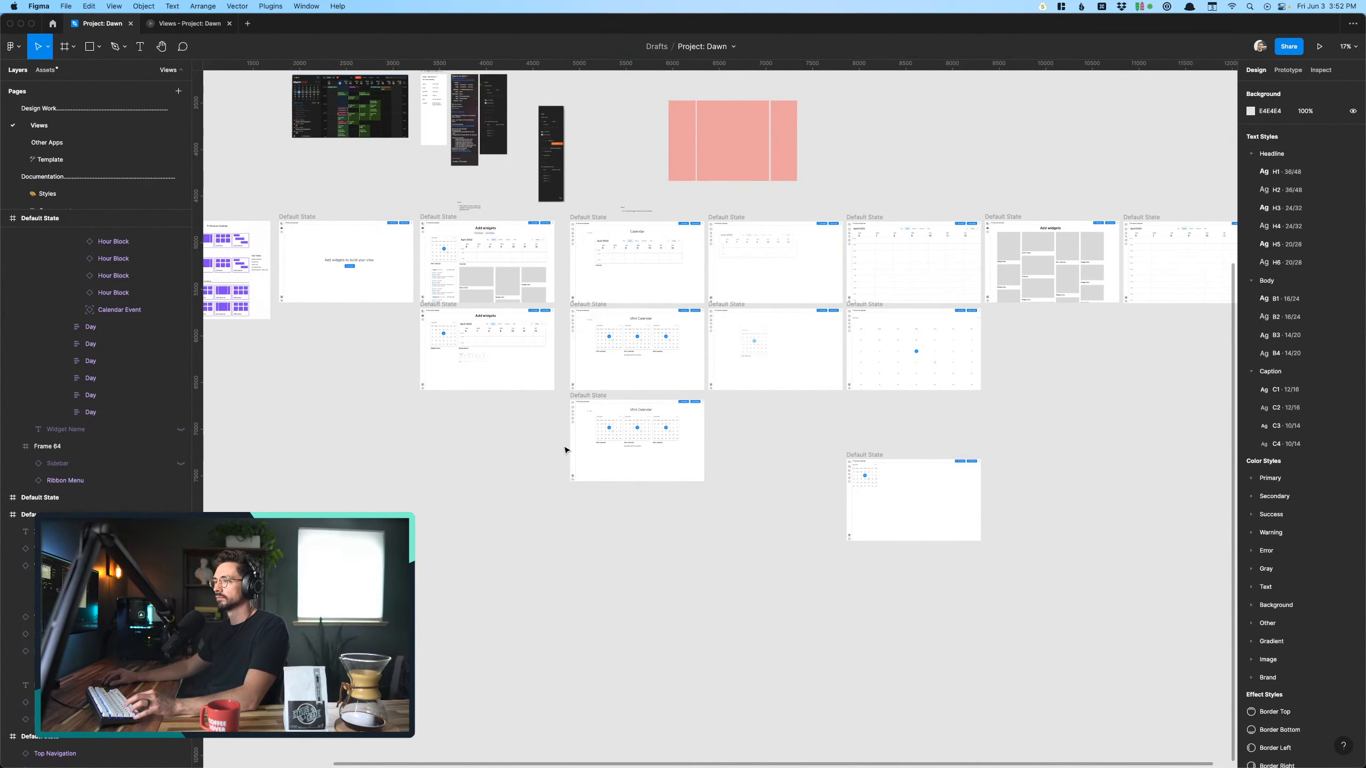
- Change the duplicated screen's heading text to Event List
scroll(565, 450, "up", 6)
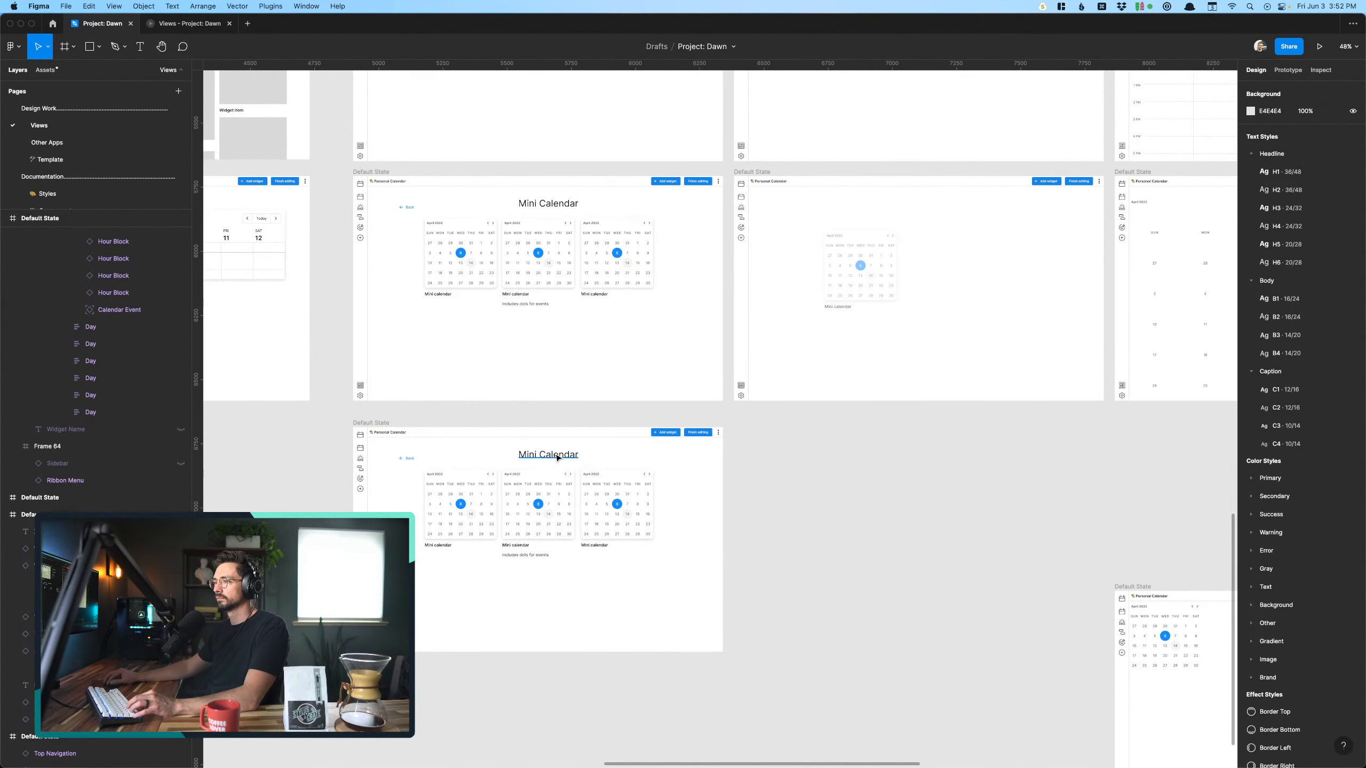
double_click(557, 456)
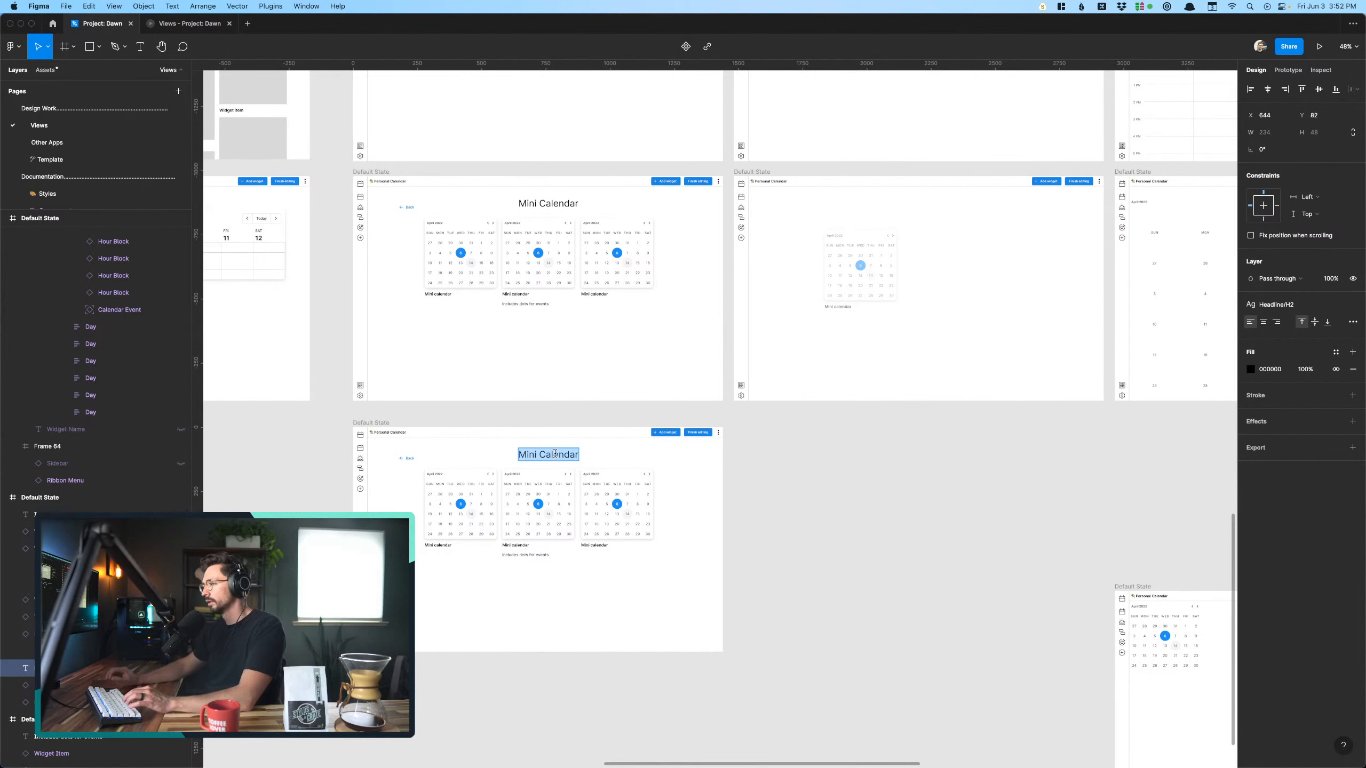
type("Eve")
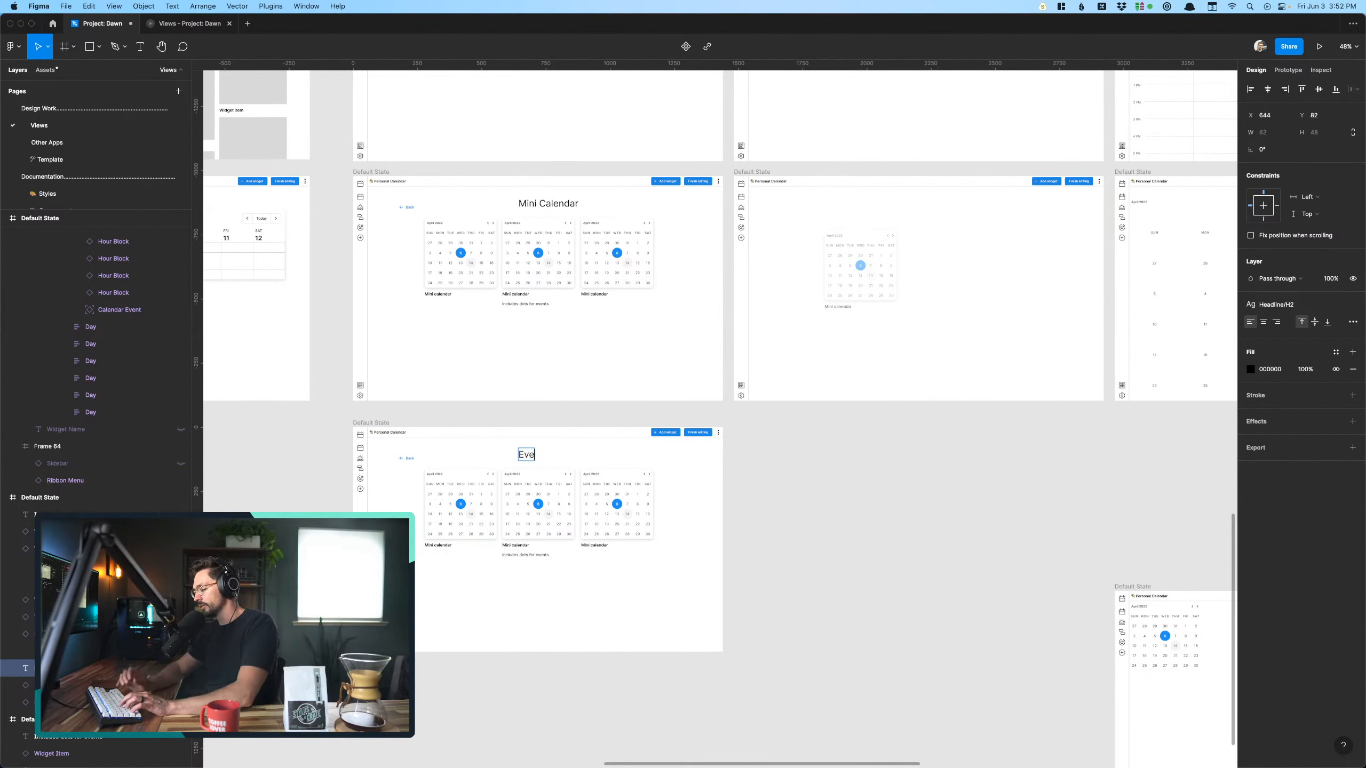
type("nt Liu")
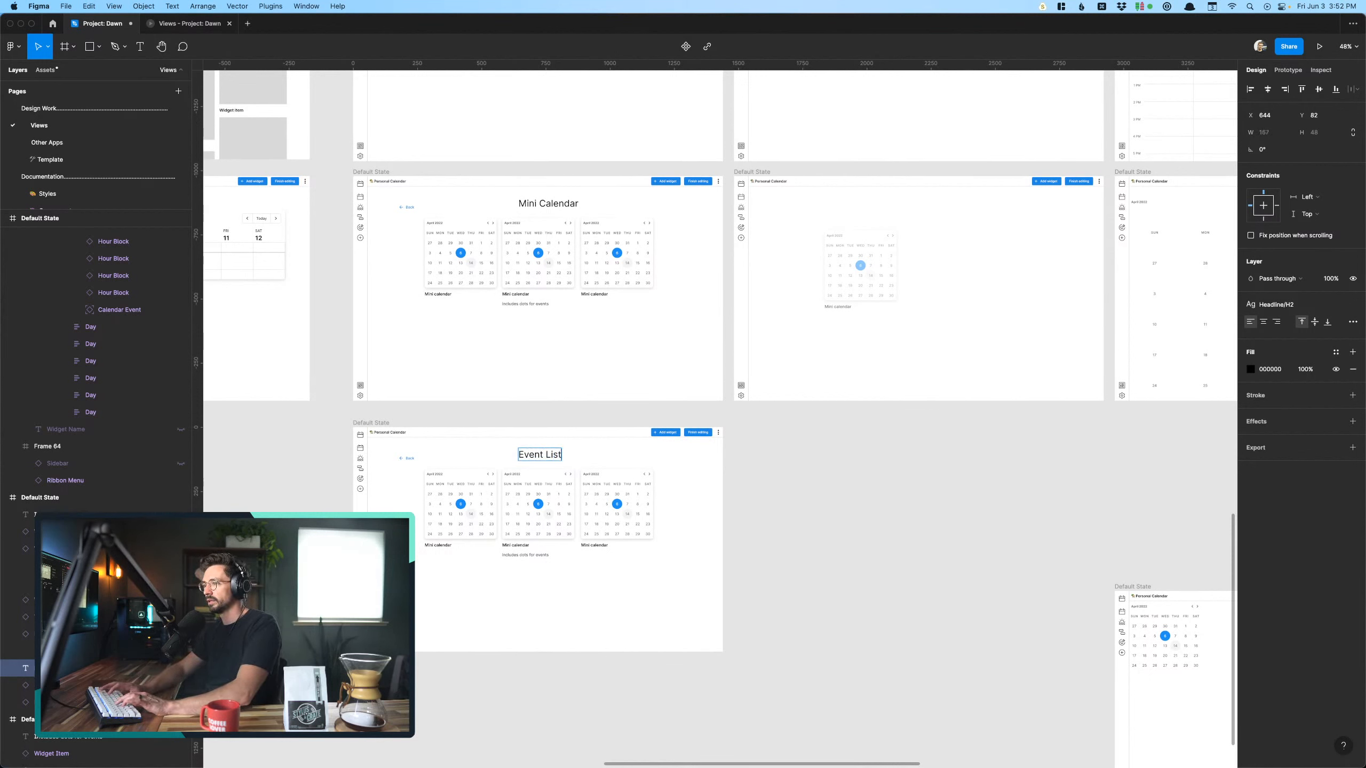
key("Escape")
- Look over the flow's screens and examine the small Mini Calendar placed on the lower placement screen up close
scroll(546, 589, "left", 8)
scroll(546, 589, "up", 5)
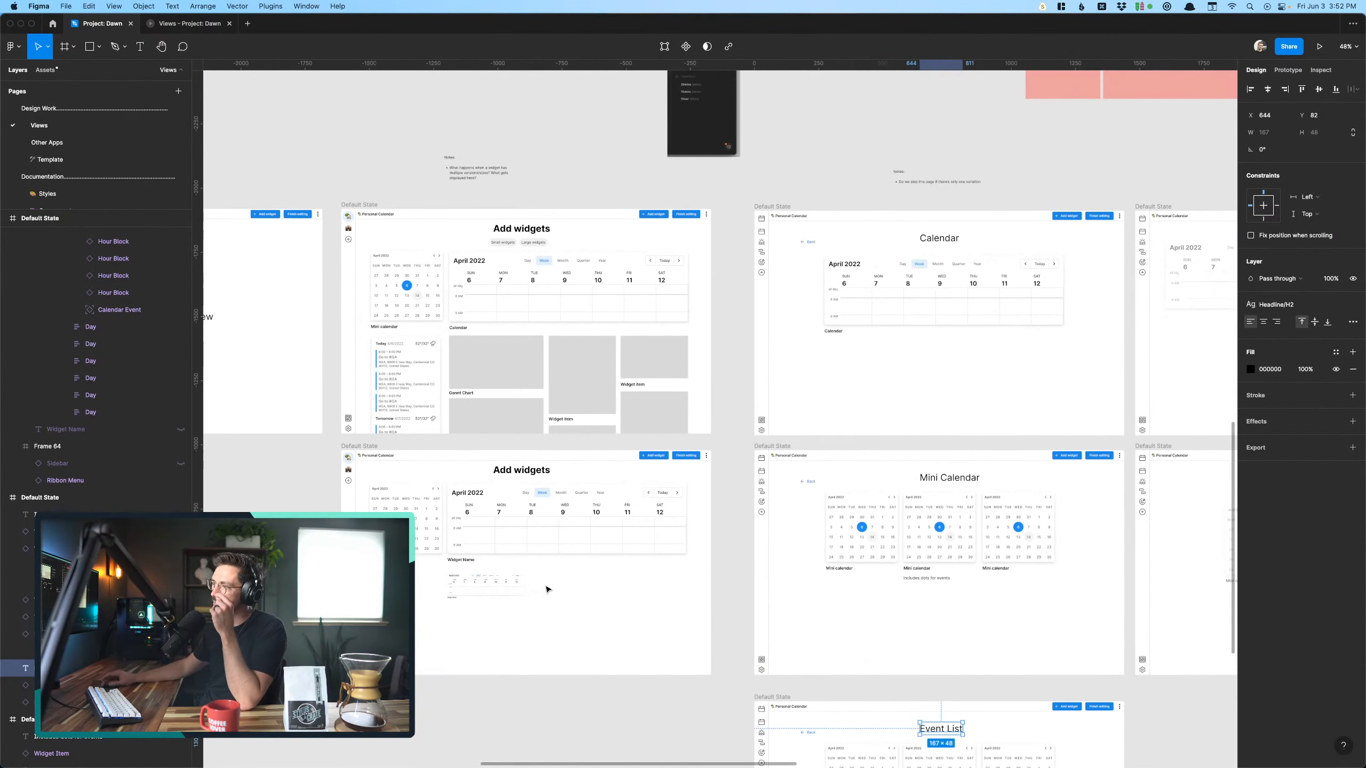
scroll(520, 412, "down", 8)
scroll(520, 411, "right", 15)
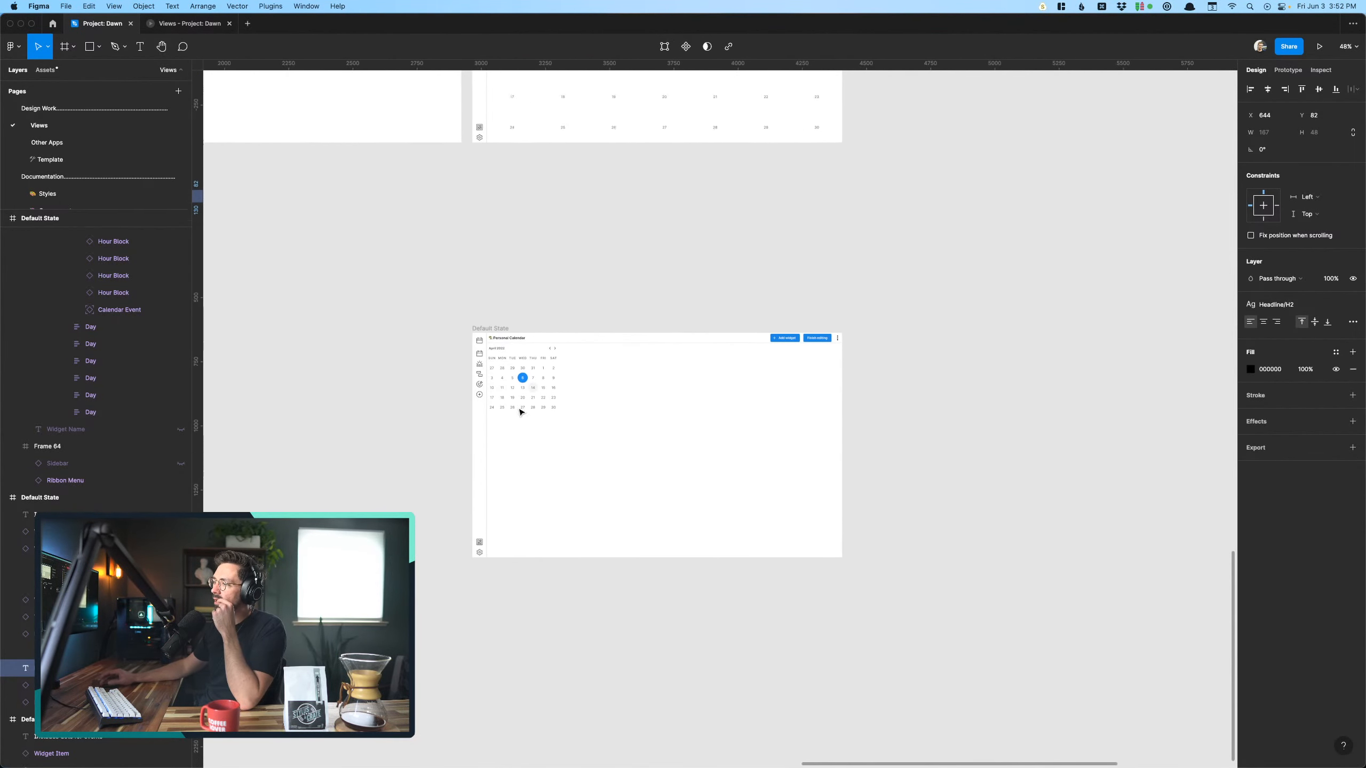
scroll(521, 411, "up", 5)
scroll(522, 412, "left", 3)
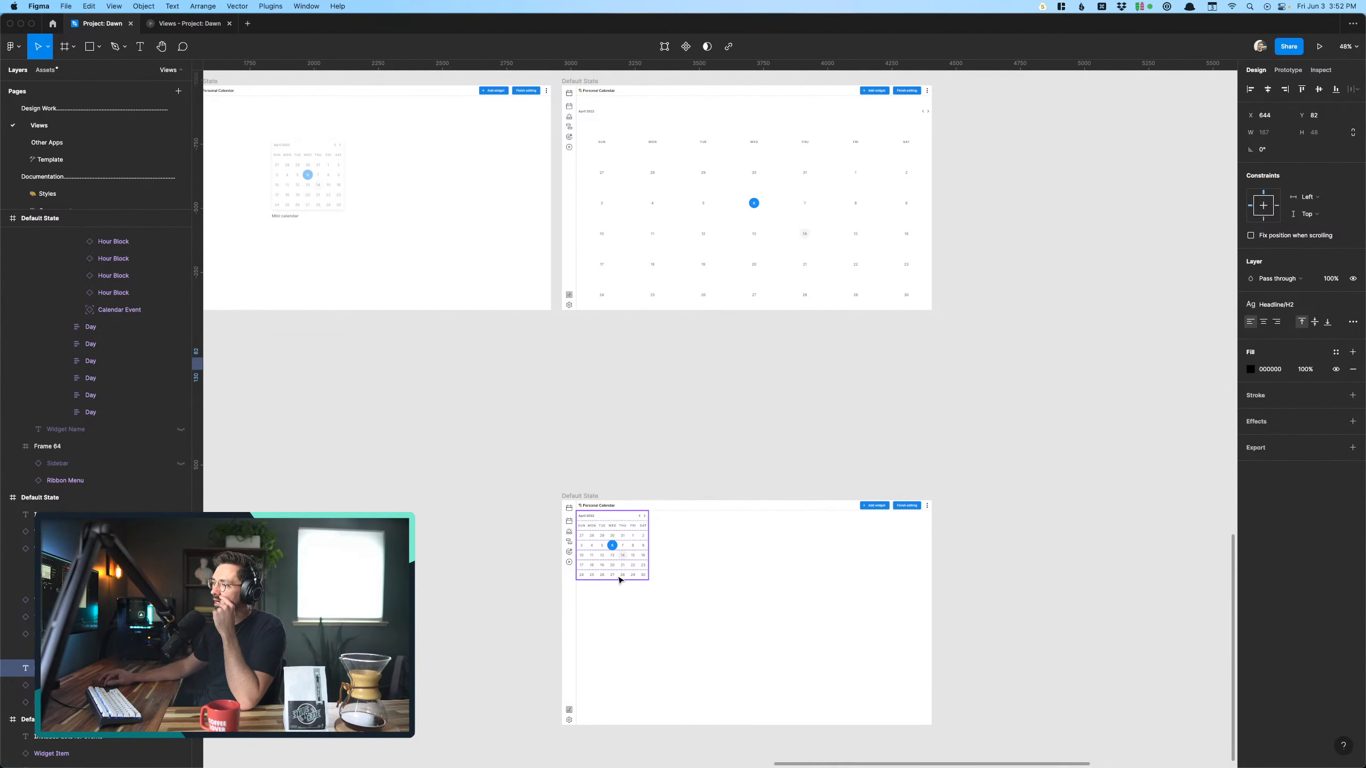
left_click(620, 579)
key("shift+2")
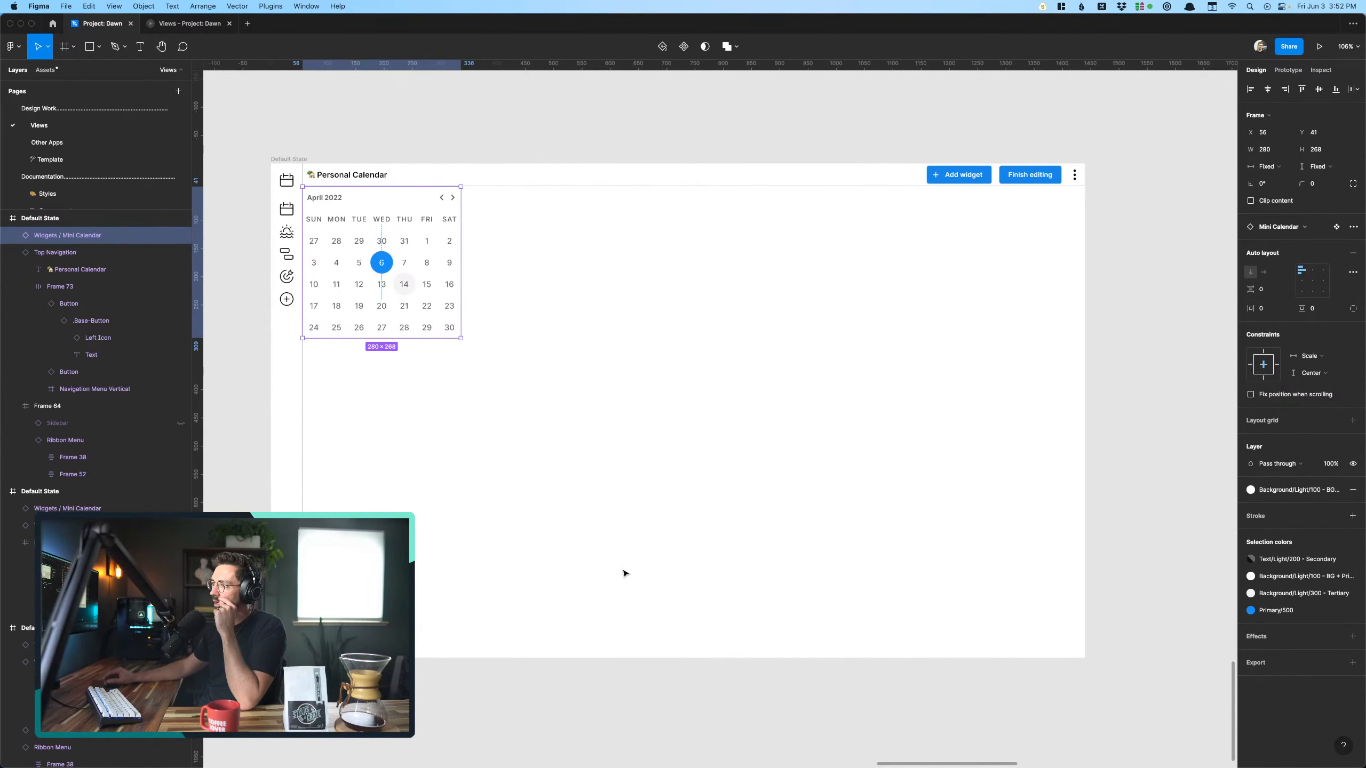
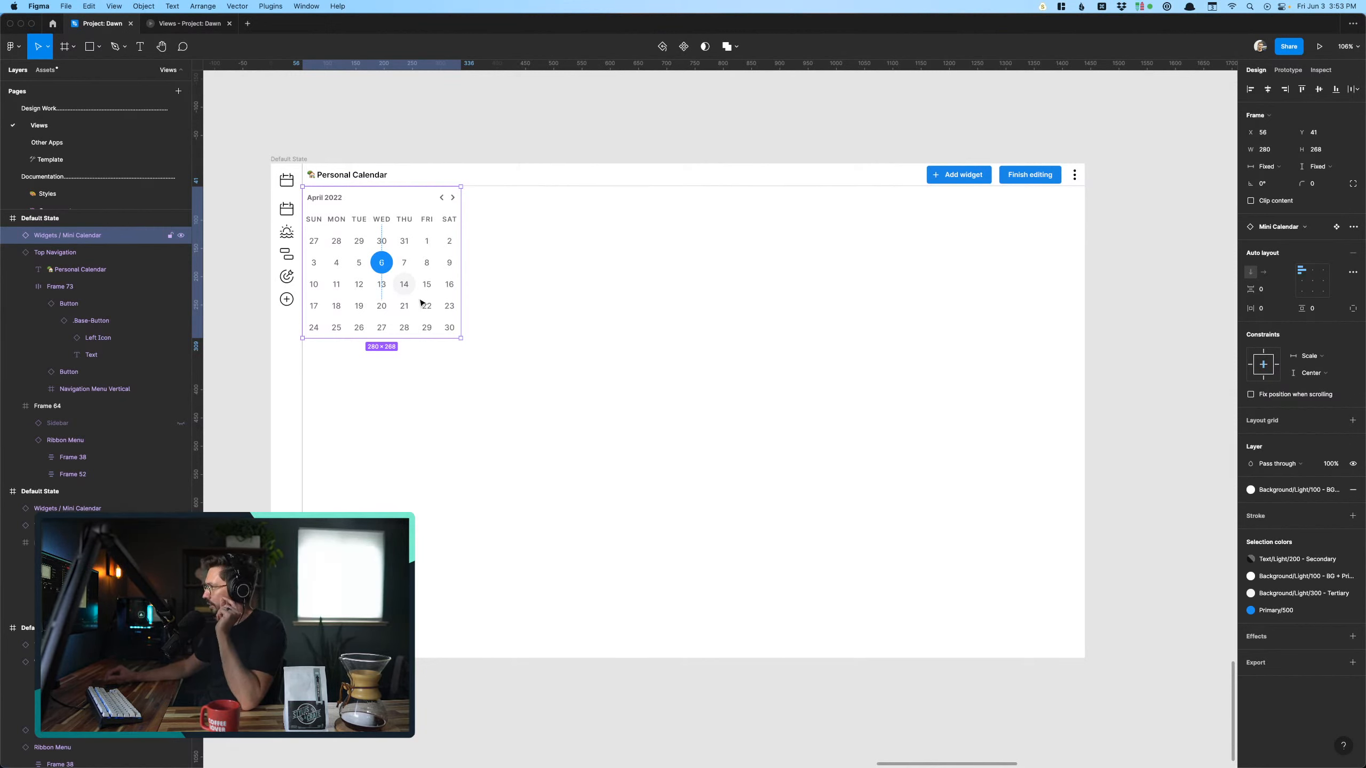
- Delete the three mini calendar widgets and their captions from the Event List frame
key("Escape")
scroll(486, 381, "down", 10)
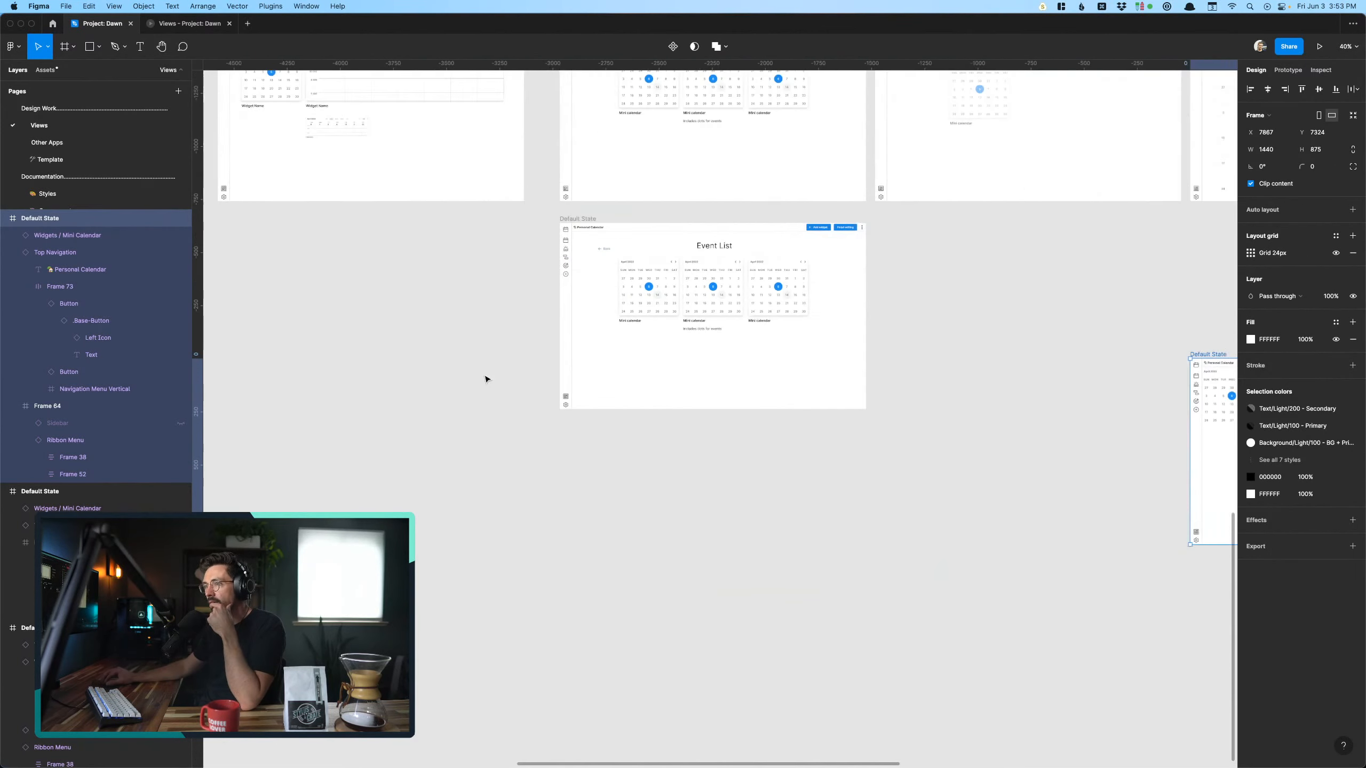
scroll(485, 379, "up", 2)
scroll(890, 518, "up", 8)
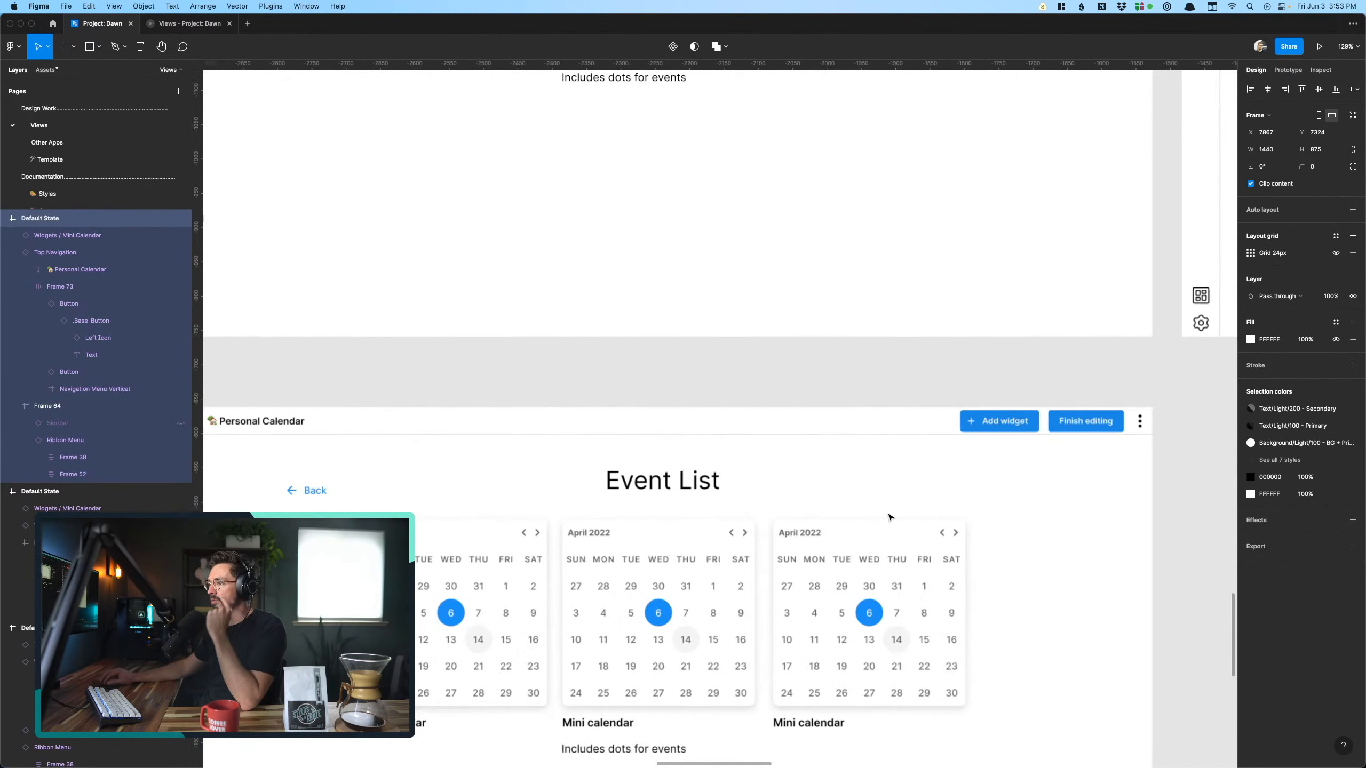
scroll(624, 437, "down", 4)
left_click(618, 437)
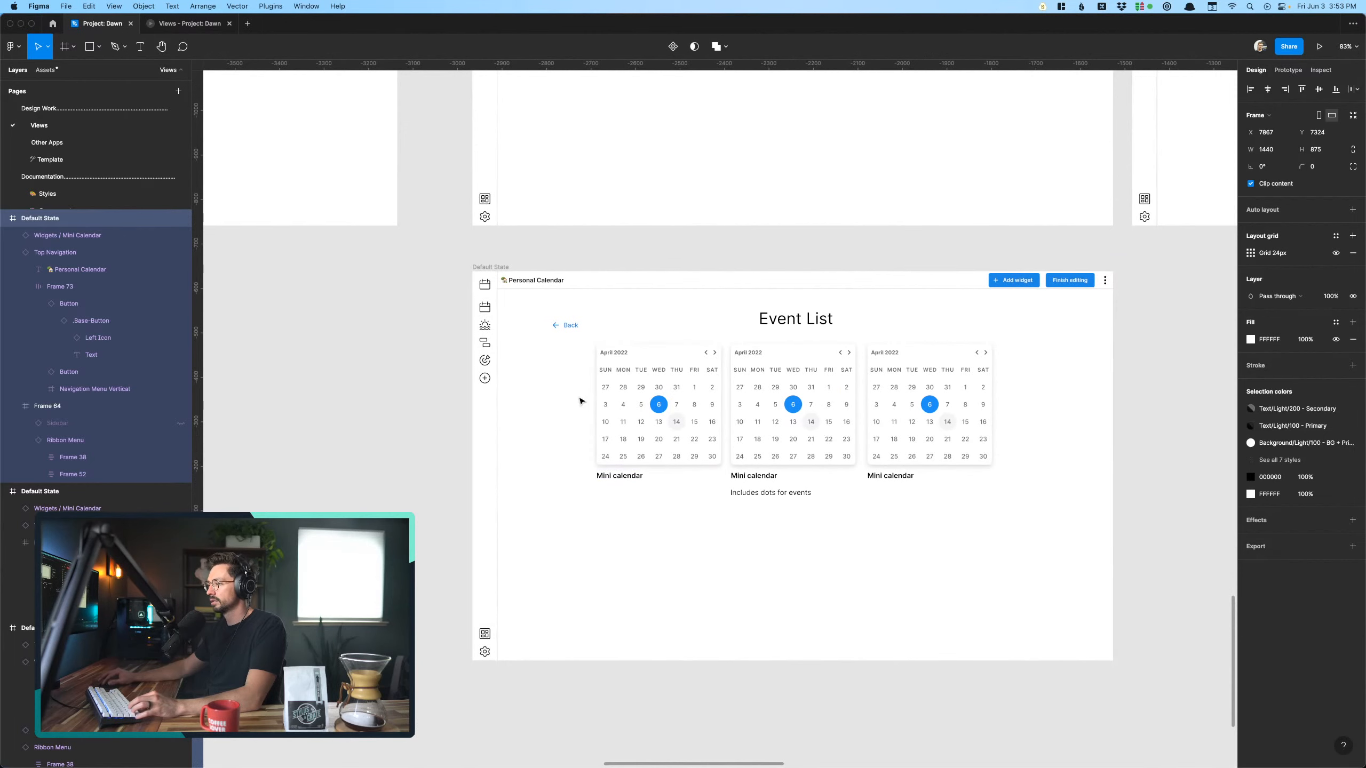
left_click_drag(561, 379, 1011, 593)
key("Delete")
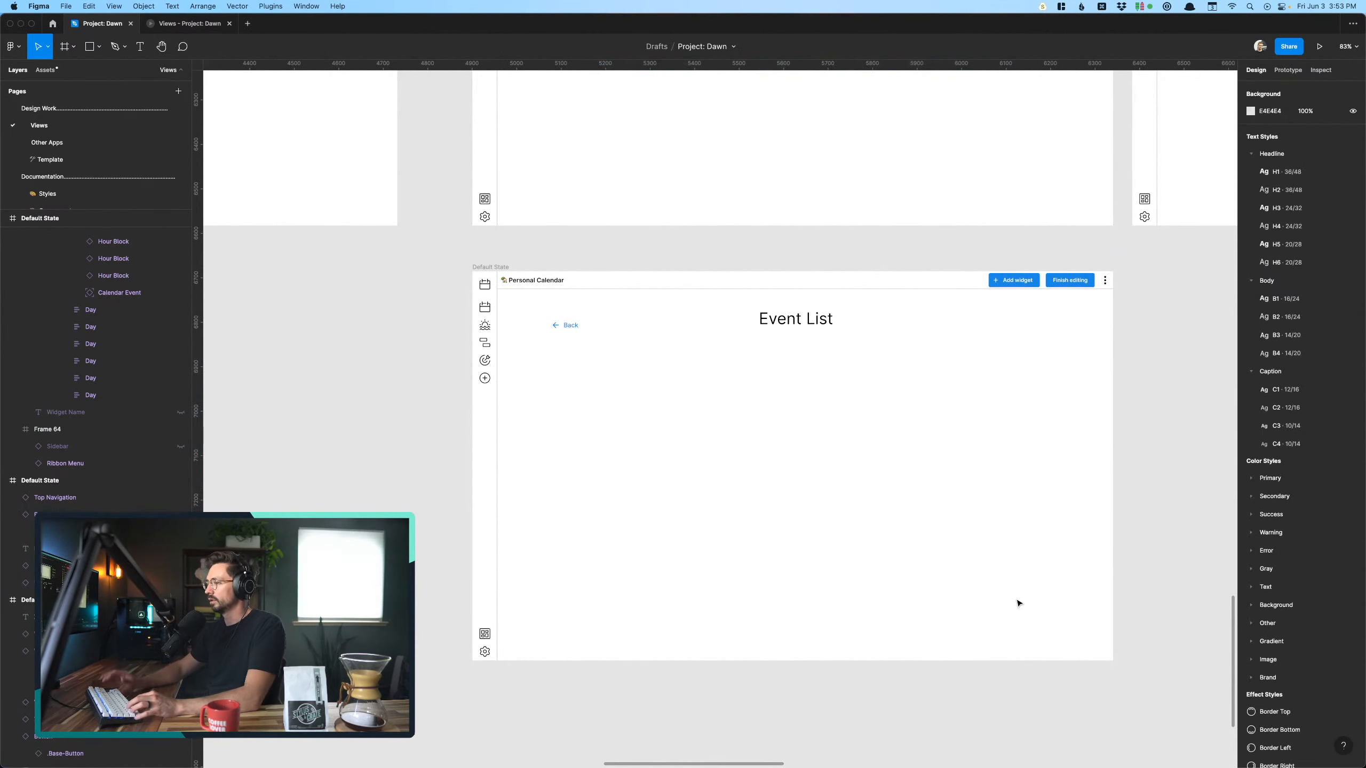
- Copy the event list widget from the upper Add widgets frame into the Event List frame below its Back link
scroll(1016, 614, "down", 3)
scroll(1016, 628, "left", 3)
scroll(909, 519, "left", 3)
scroll(909, 518, "up", 2)
scroll(909, 519, "down", 5)
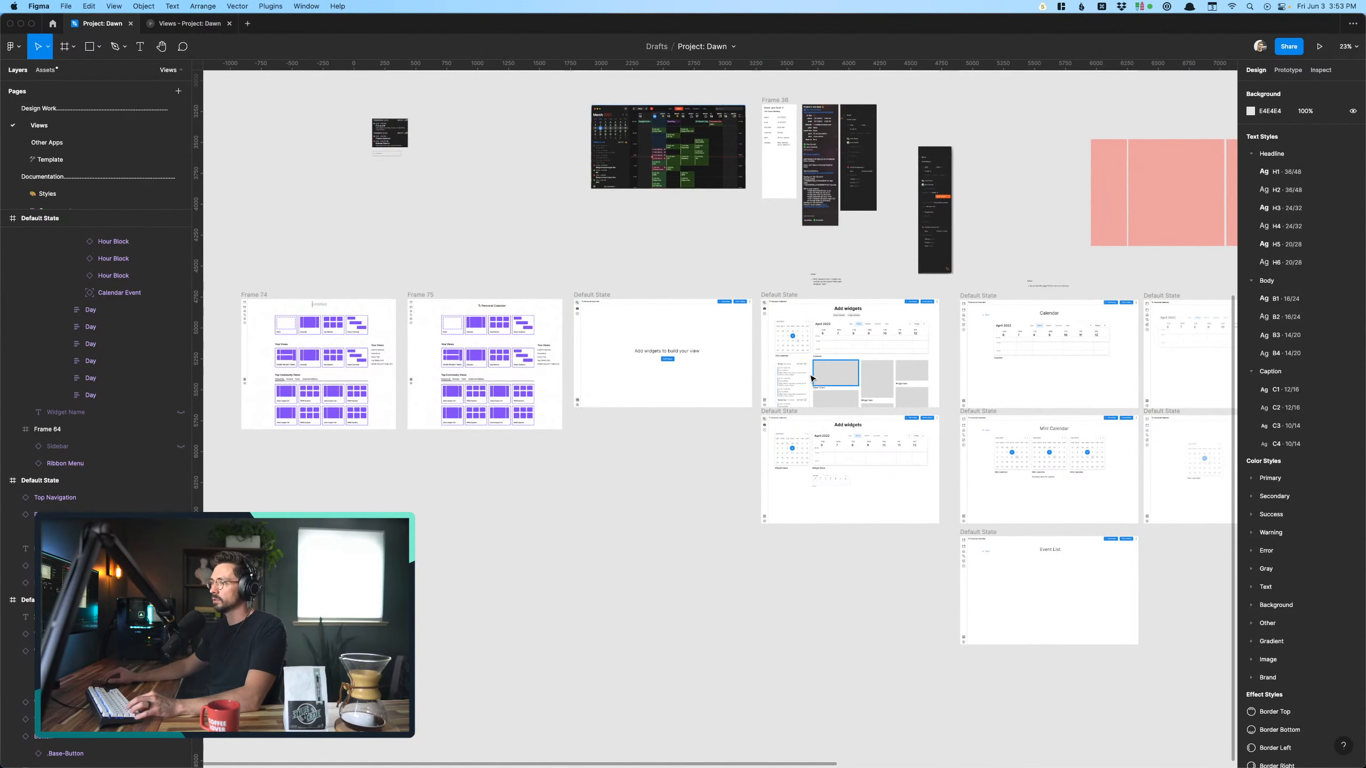
left_click_drag(774, 375, 992, 578)
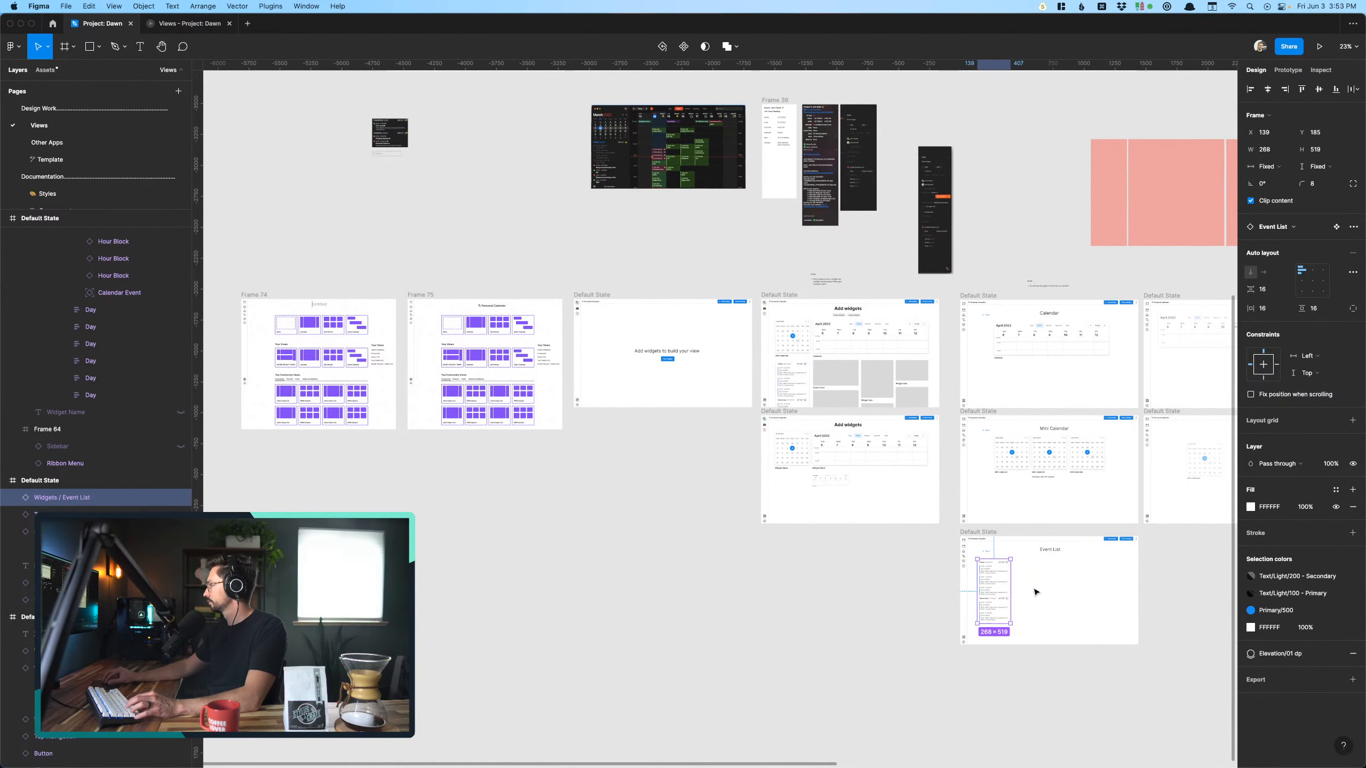
left_click(1036, 591)
- Duplicate the event list widget to form a row of three under the Event List heading
scroll(1033, 591, "up", 6)
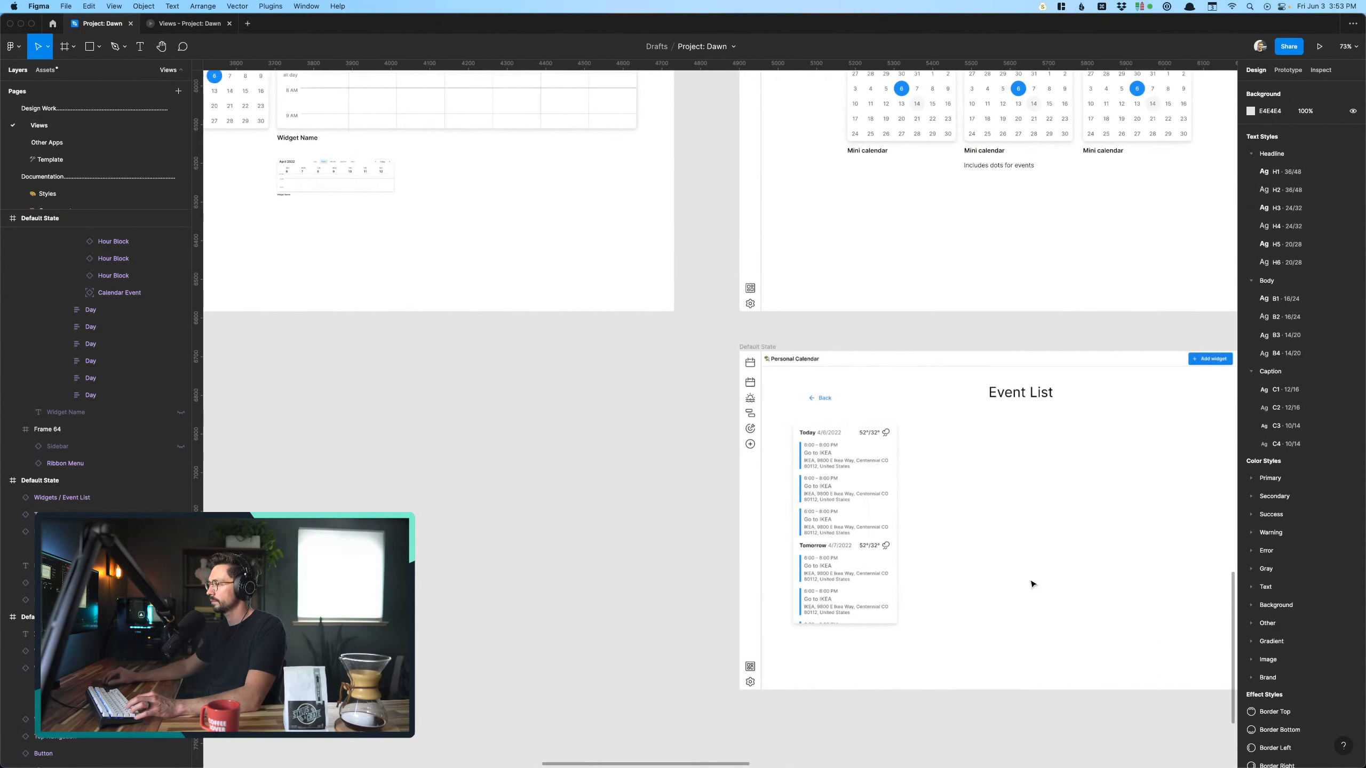
scroll(1033, 583, "up", 4)
scroll(850, 497, "right", 3)
left_click(749, 445)
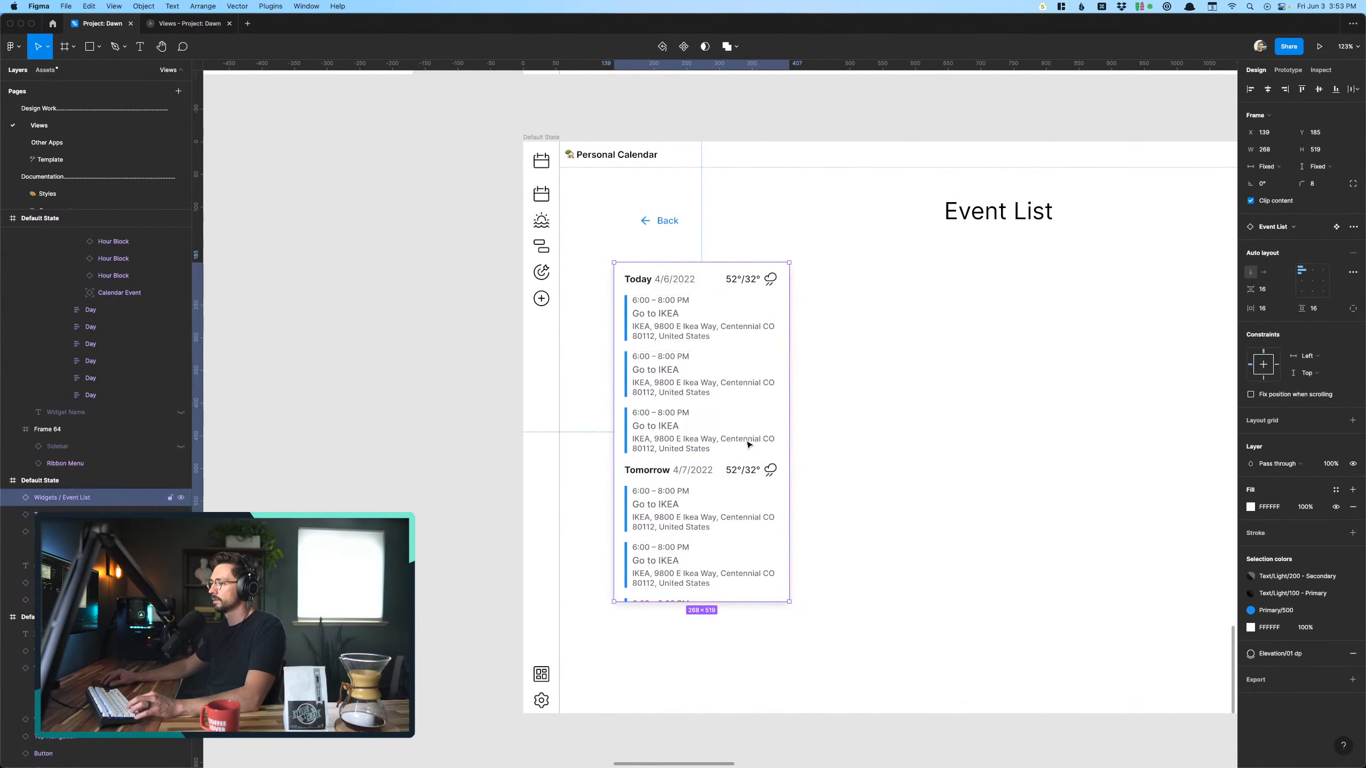
left_click_drag(748, 444, 1114, 427)
left_click_drag(632, 667, 1042, 544)
scroll(1042, 544, "right", 3)
left_click_drag(921, 515, 1041, 508)
left_click(1000, 678)
left_click(1011, 592)
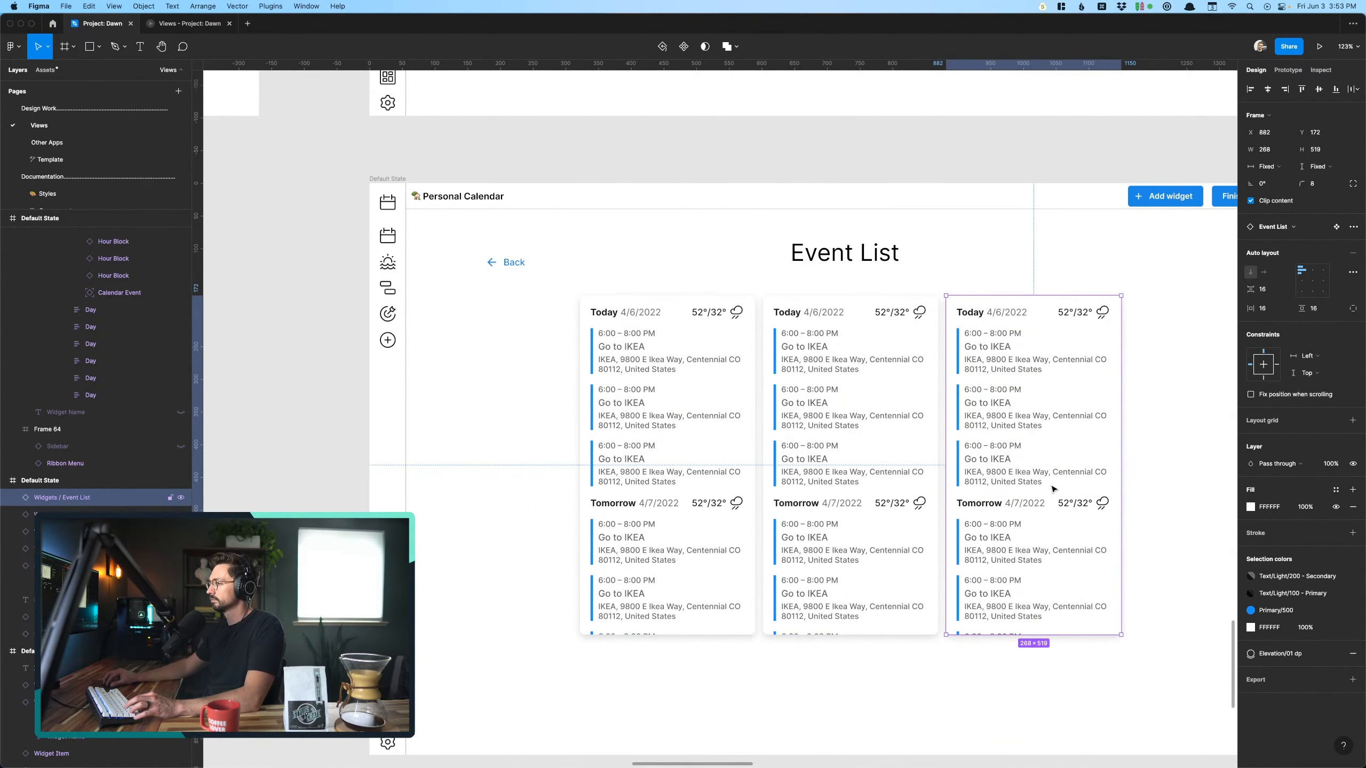
- Delete the third event list widget and arrange the remaining two under the heading with a wider gap between them
key("Delete")
left_click_drag(578, 689, 967, 493)
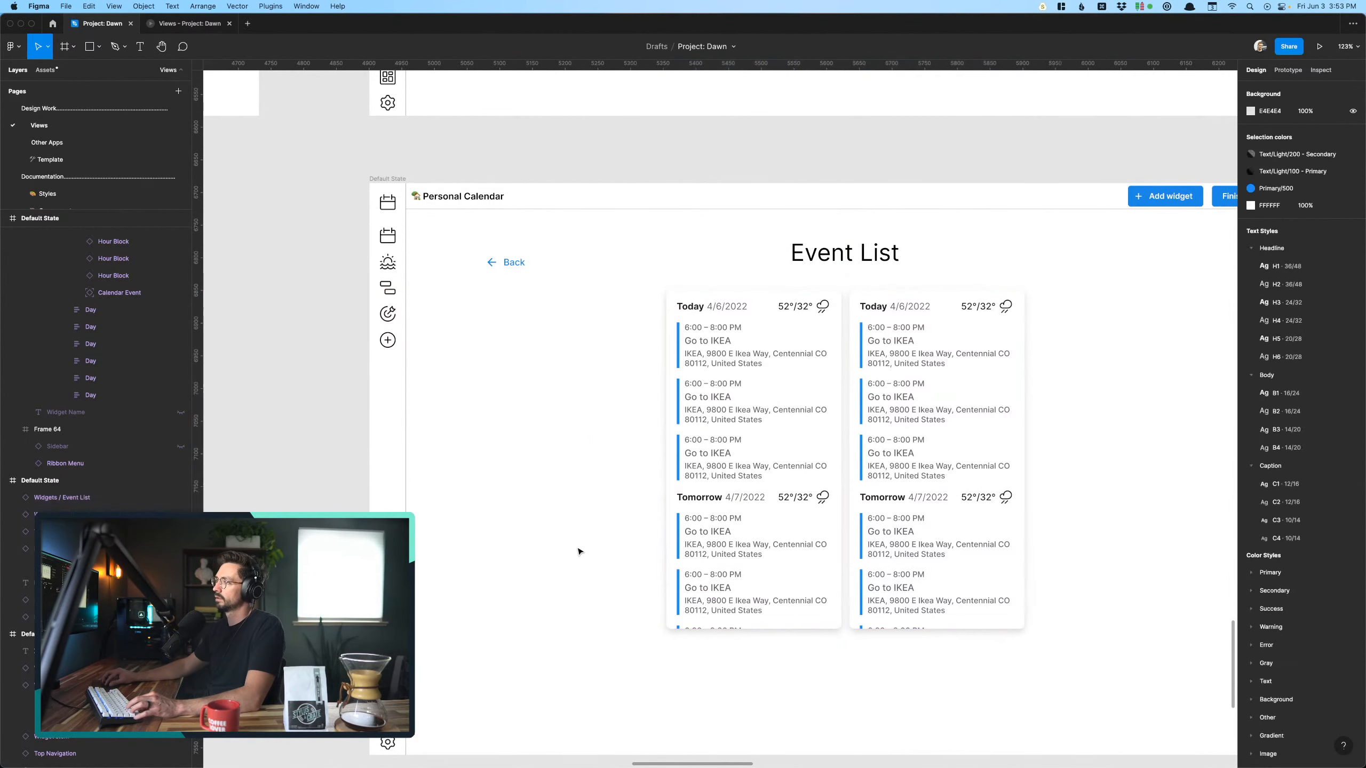
left_click(578, 549)
scroll(578, 549, "down", 5)
left_click(769, 531)
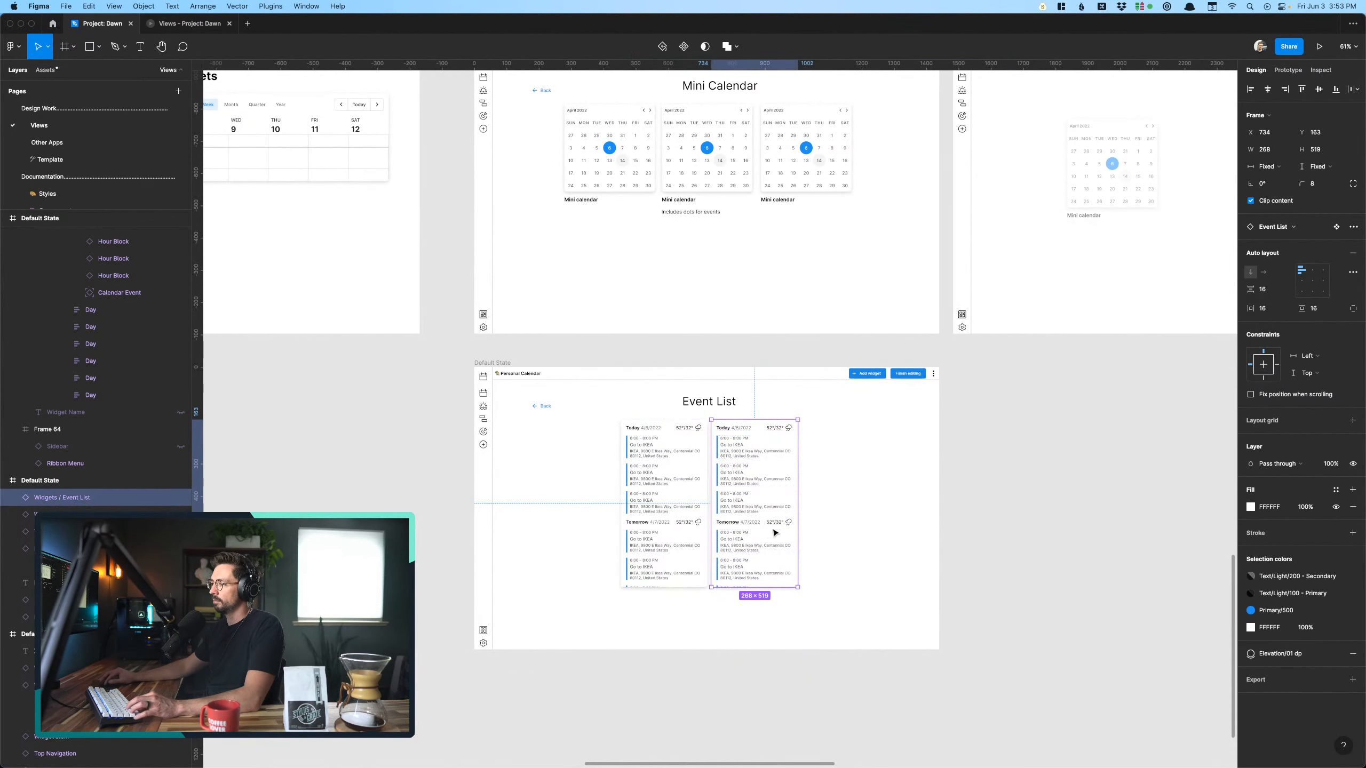
left_click_drag(769, 530, 779, 533)
left_click(621, 248)
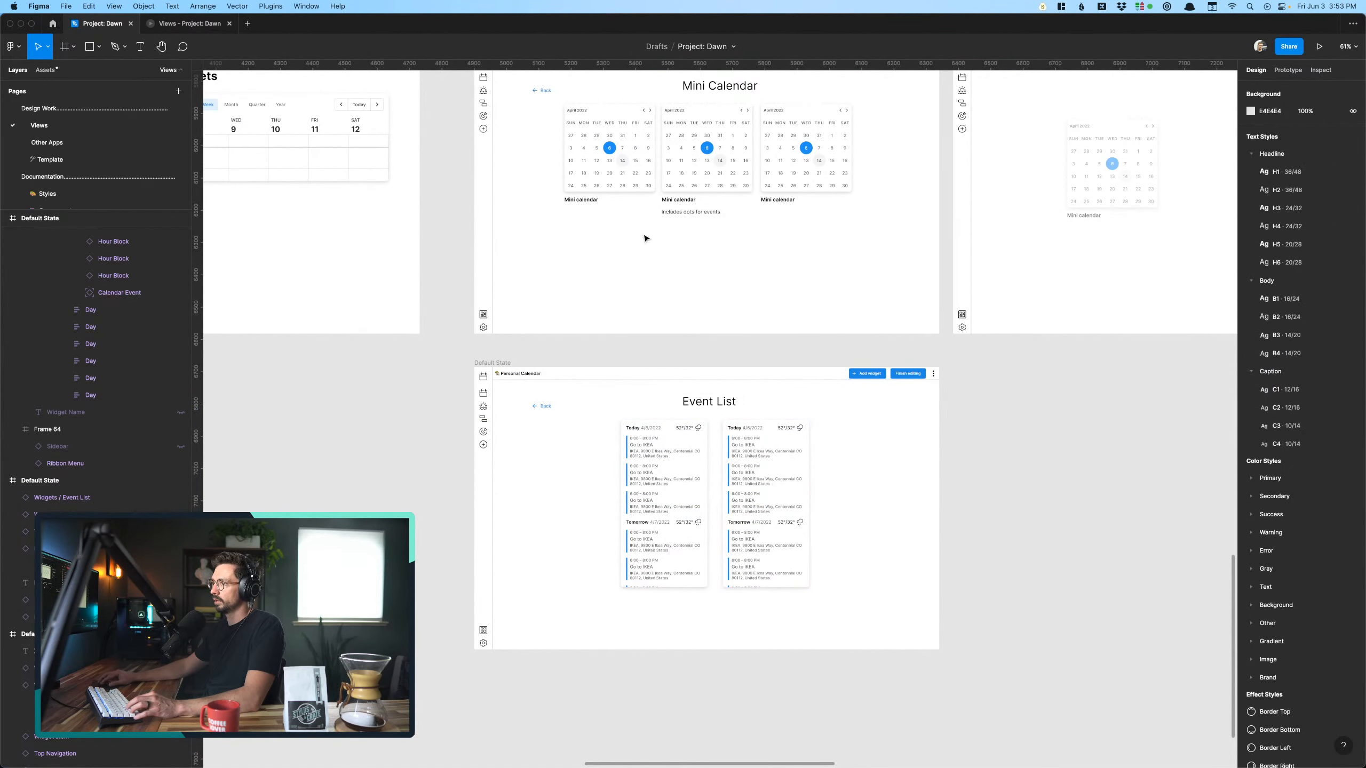
left_click(688, 212)
left_click(754, 300)
scroll(750, 322, "down", 5)
scroll(747, 396, "up", 3)
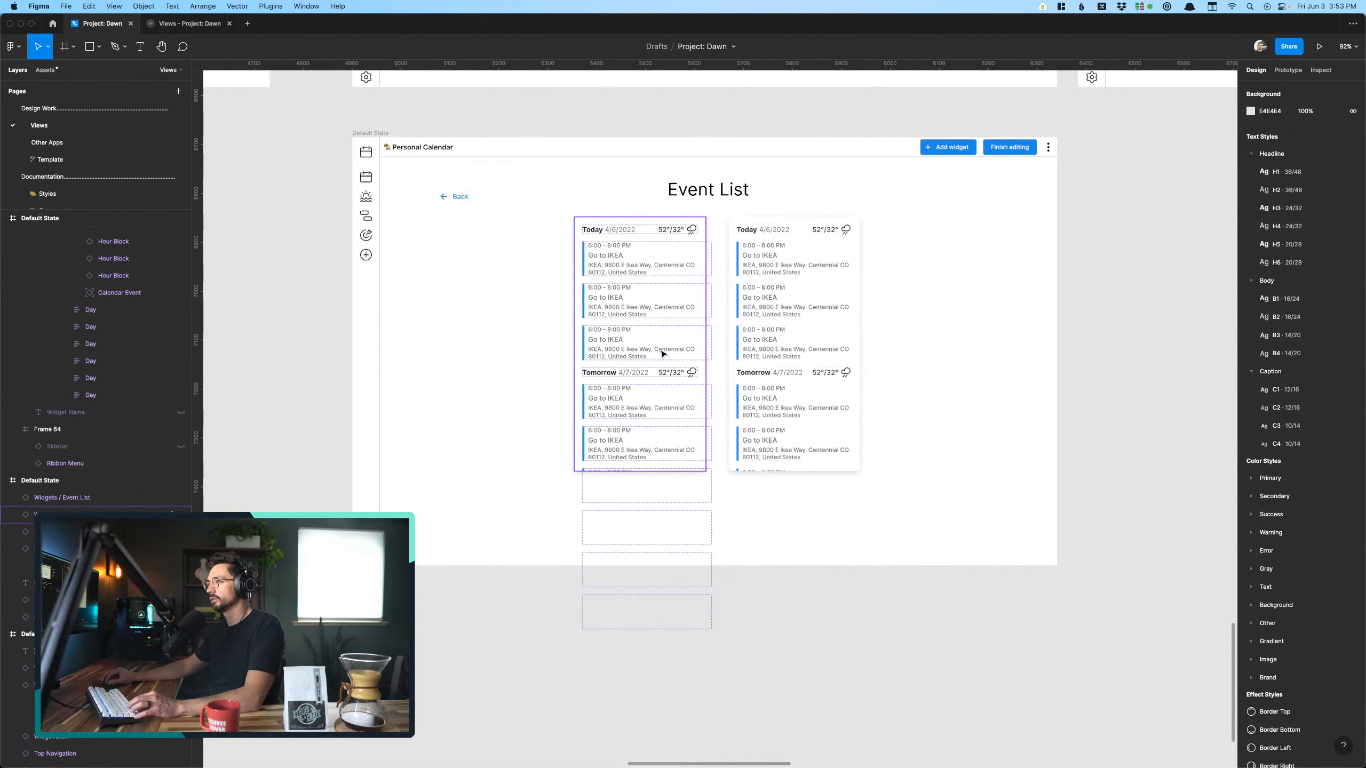
scroll(664, 354, "up", 5)
scroll(664, 354, "up", 2)
scroll(663, 354, "down", 6)
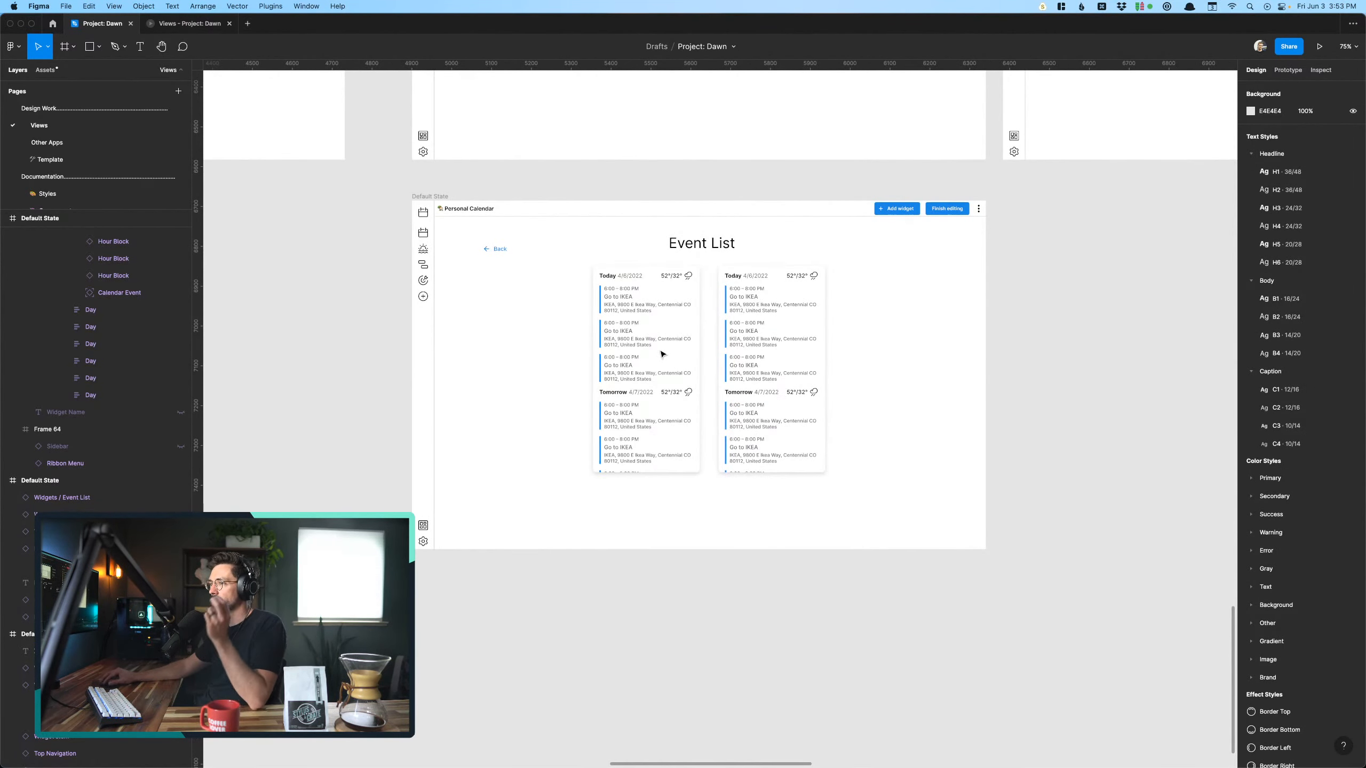
- Duplicate the whole Event List frame and place the copy directly beside the original, beneath the faded mini calendar frame
left_click(654, 360)
scroll(654, 361, "down", 5)
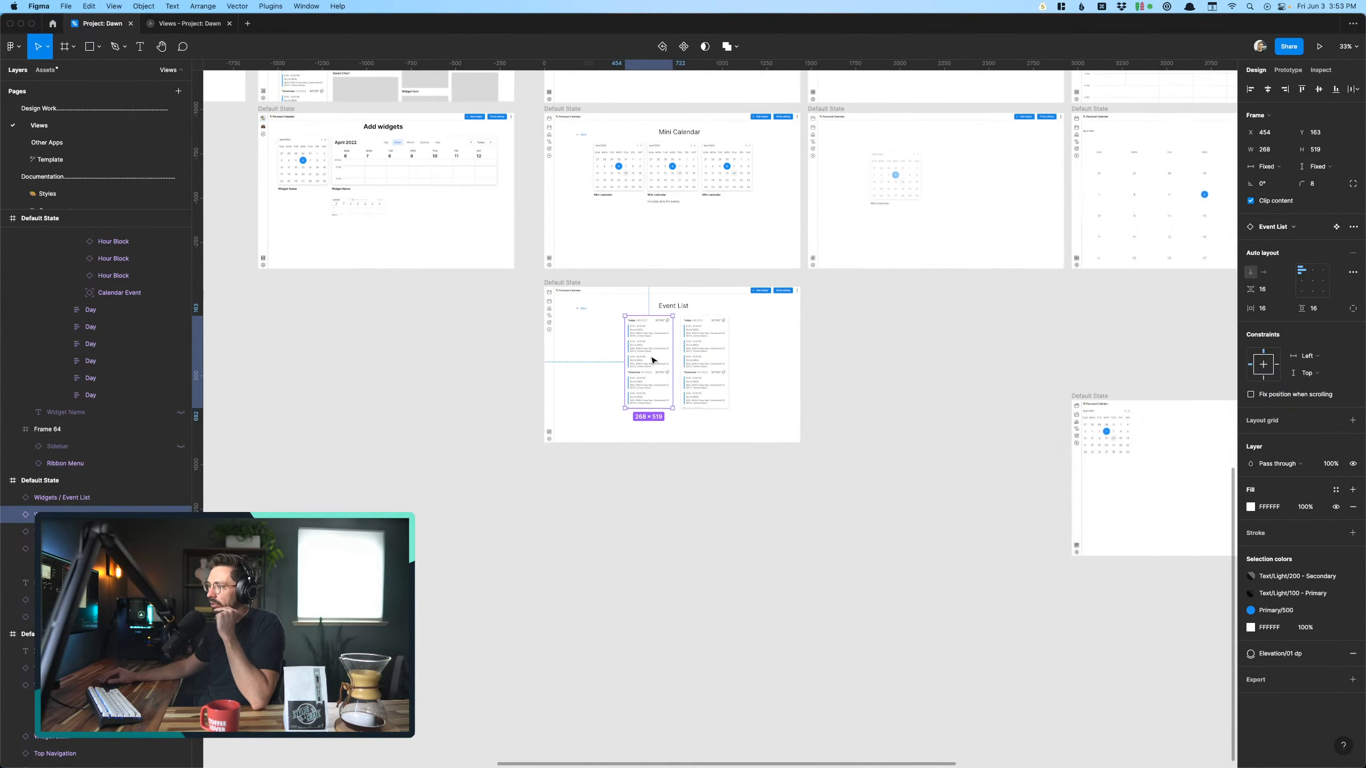
scroll(654, 360, "right", 3)
left_click(472, 301)
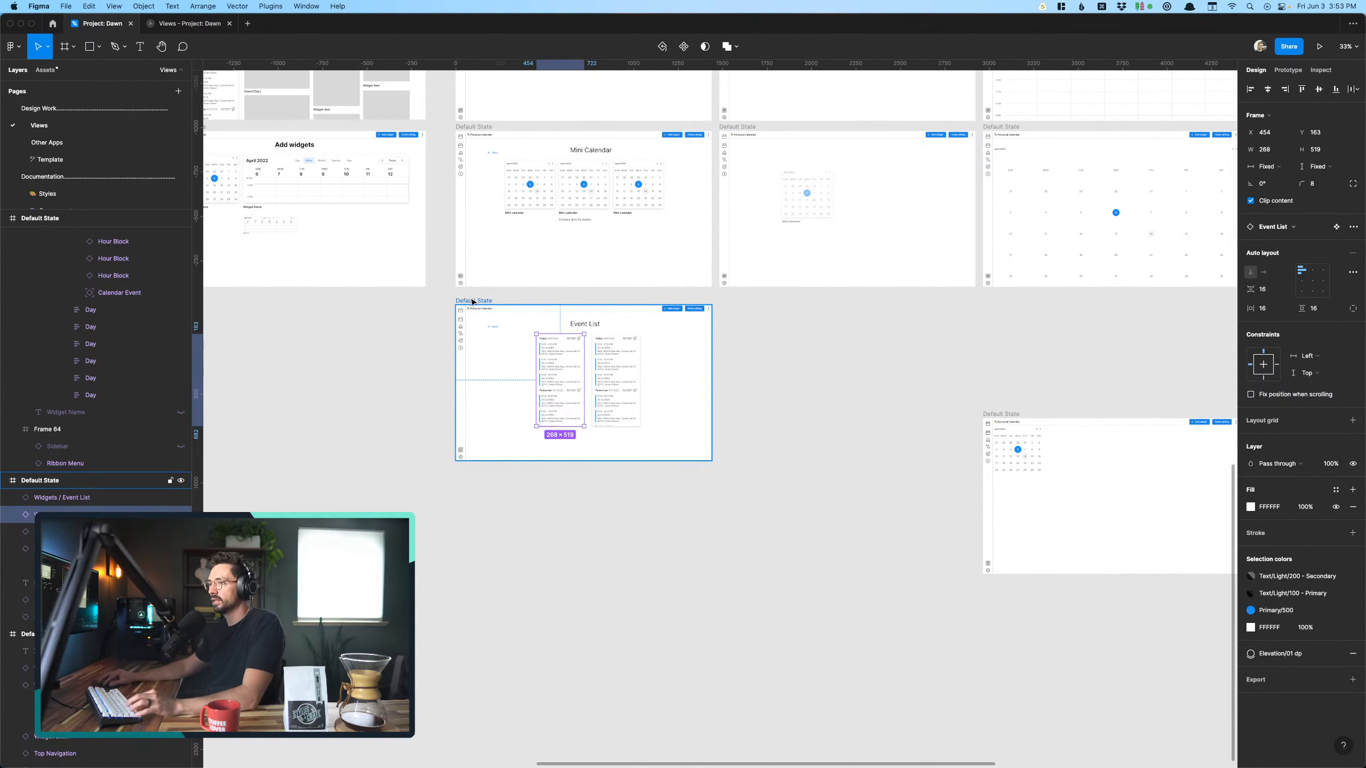
key("super+d")
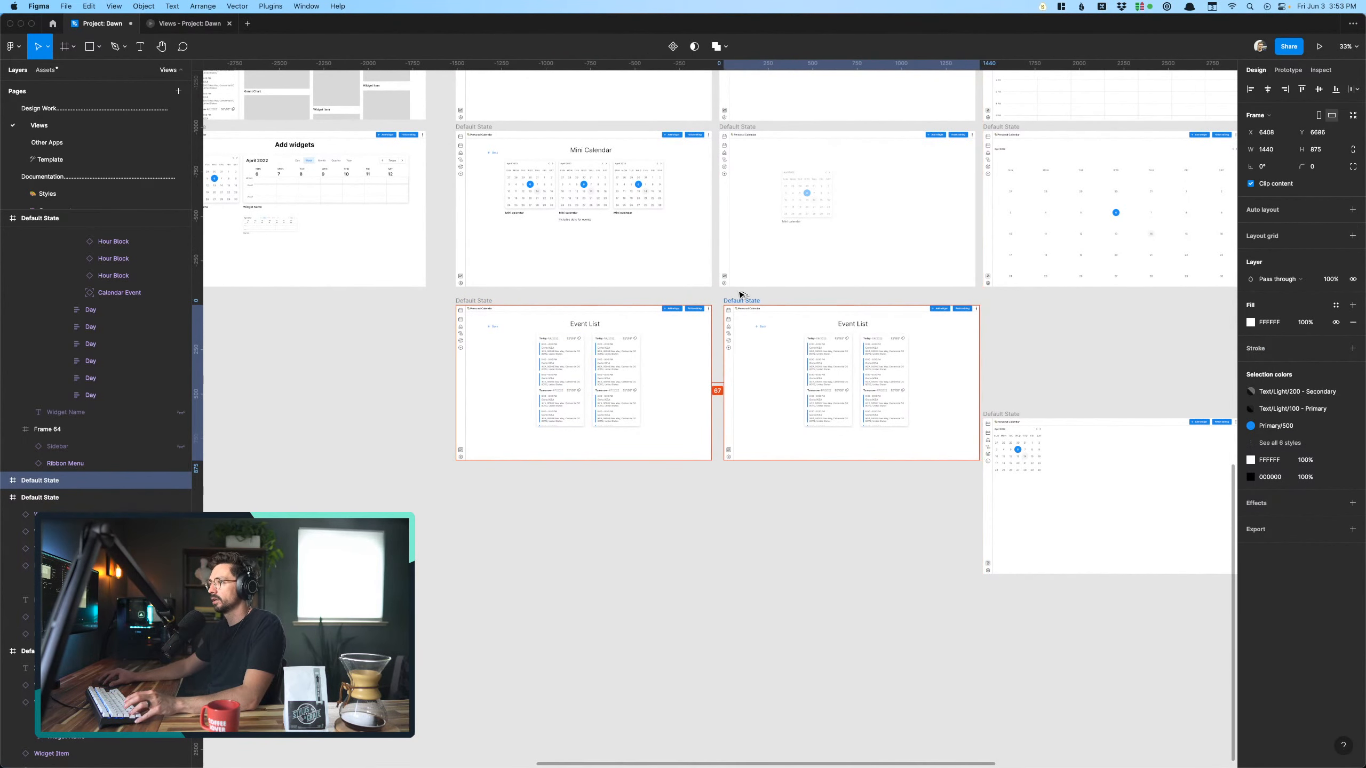
left_click(817, 526)
scroll(818, 525, "up", 5)
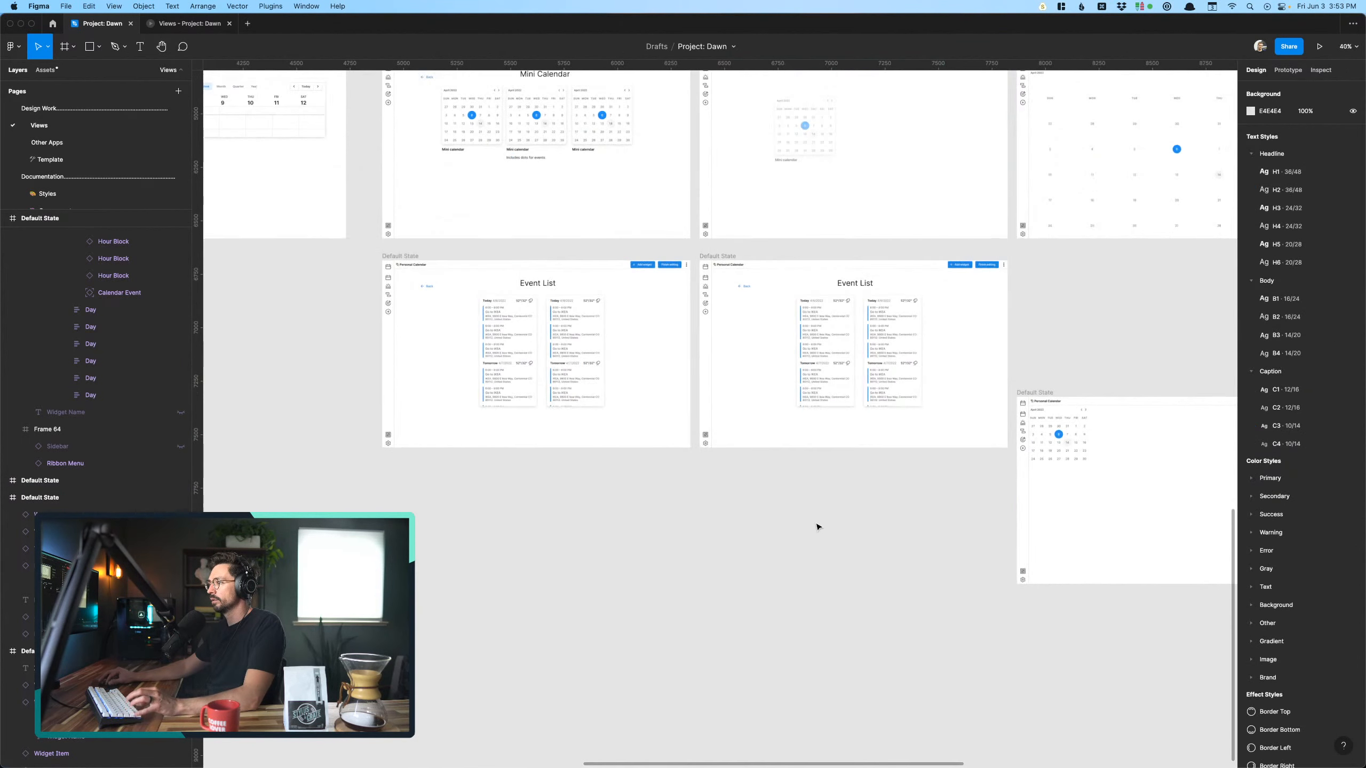
- Delete the Back link, the Event List heading and the second event list widget from the duplicated frame
left_click(651, 351)
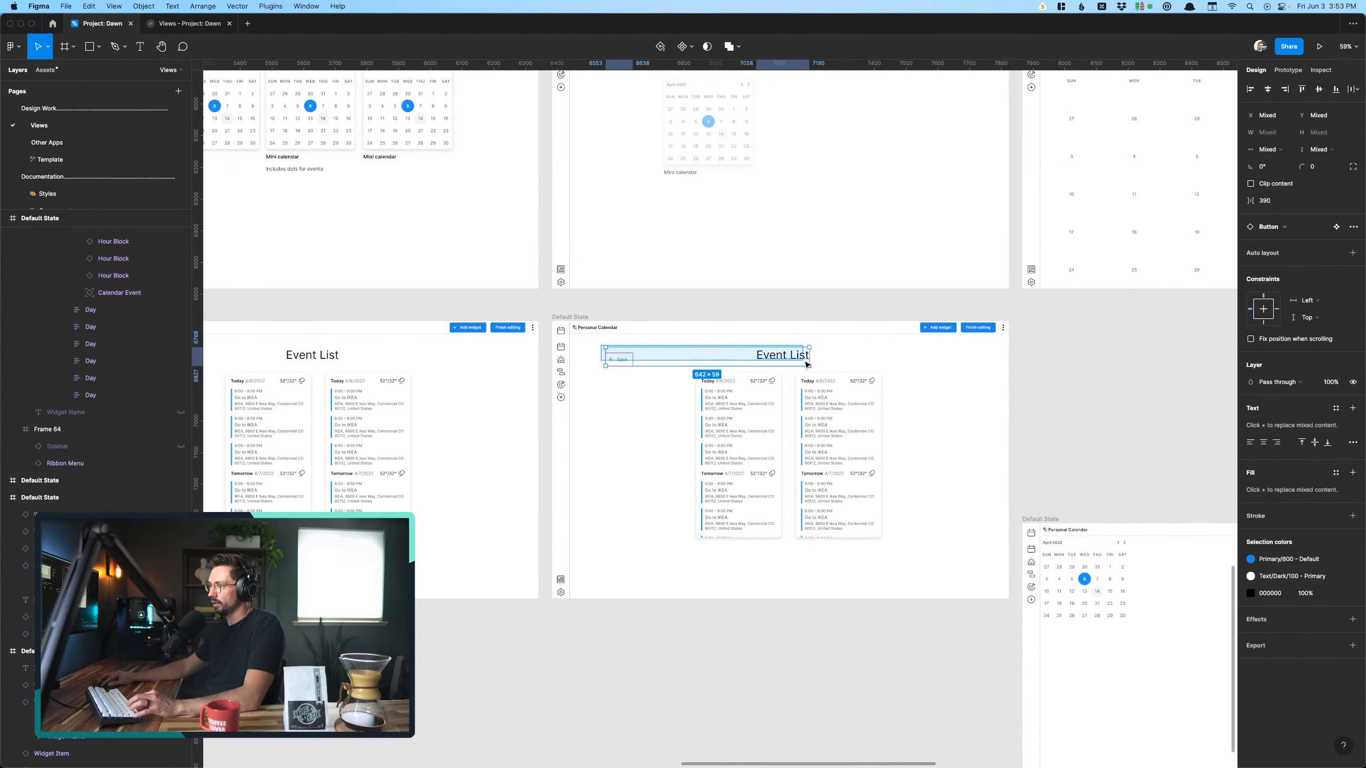
key("Delete")
left_click(816, 448)
key("Delete")
- Set the opacity of the remaining event list widget in the duplicated frame to 50%
left_click(771, 442)
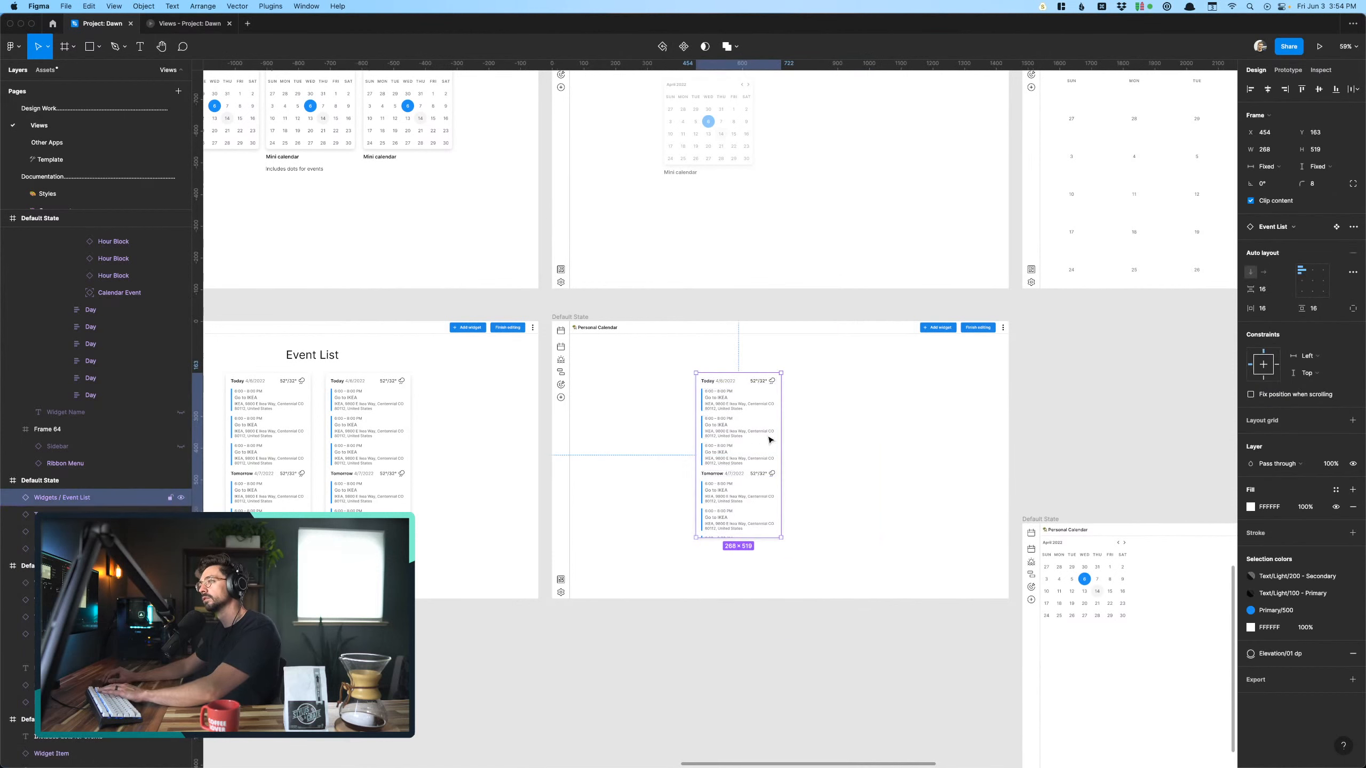
key("5")
left_click(839, 482)
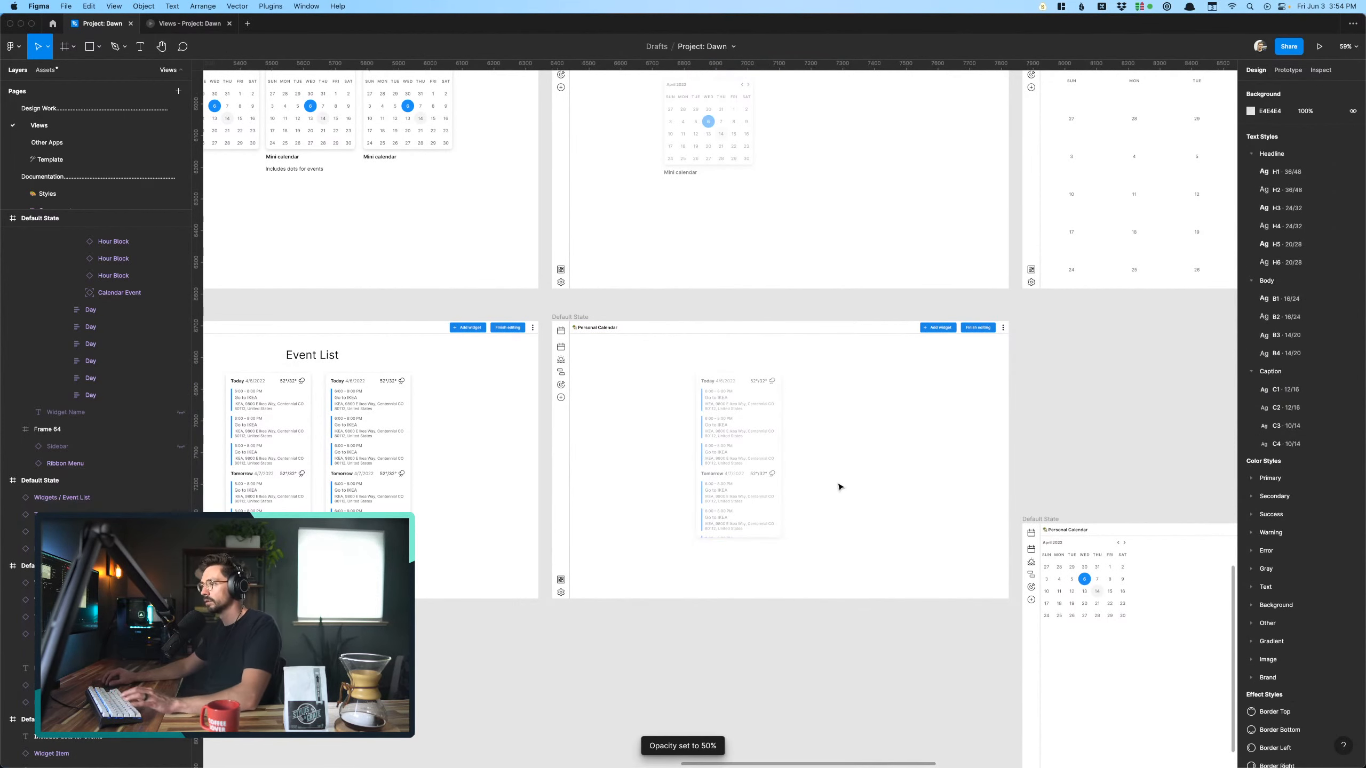
scroll(783, 472, "up", 10)
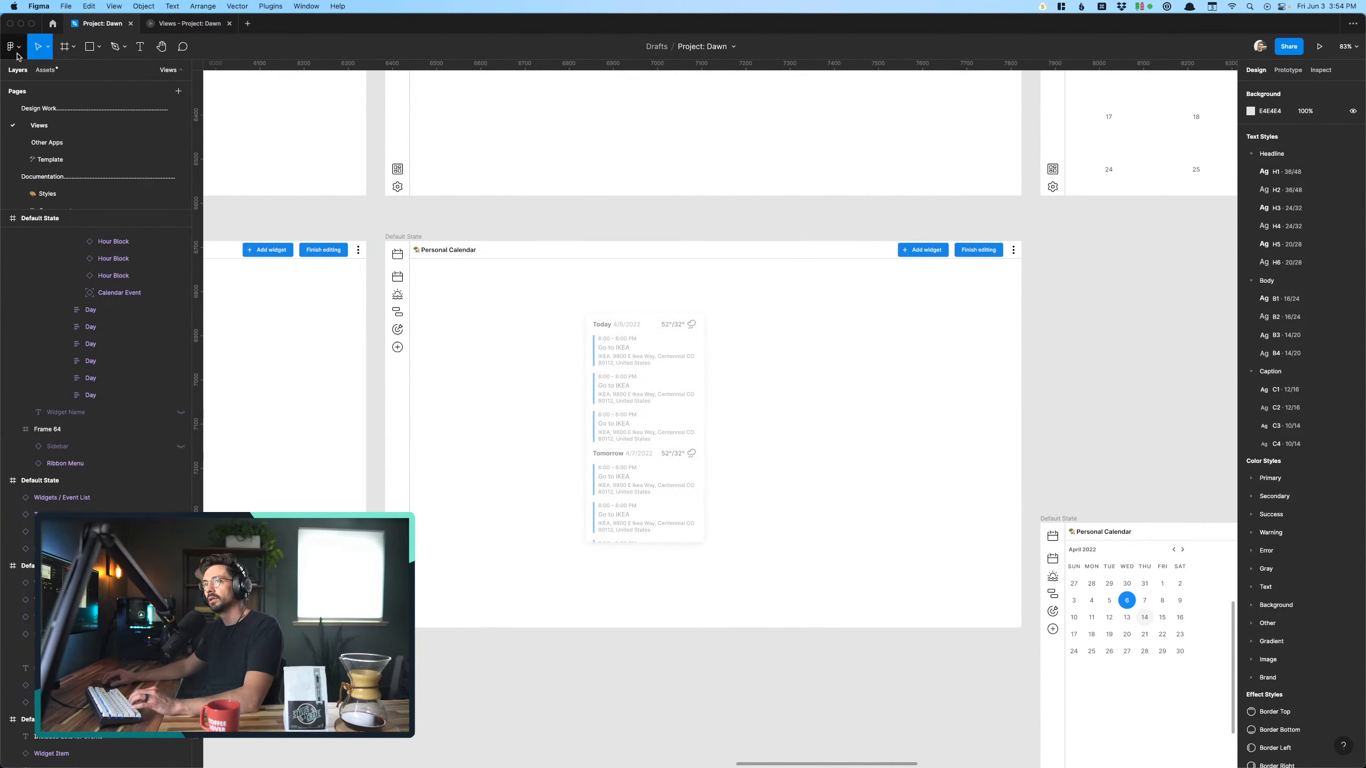
- Search the Figma Community for "cursors"
left_click(52, 24)
left_click(54, 44)
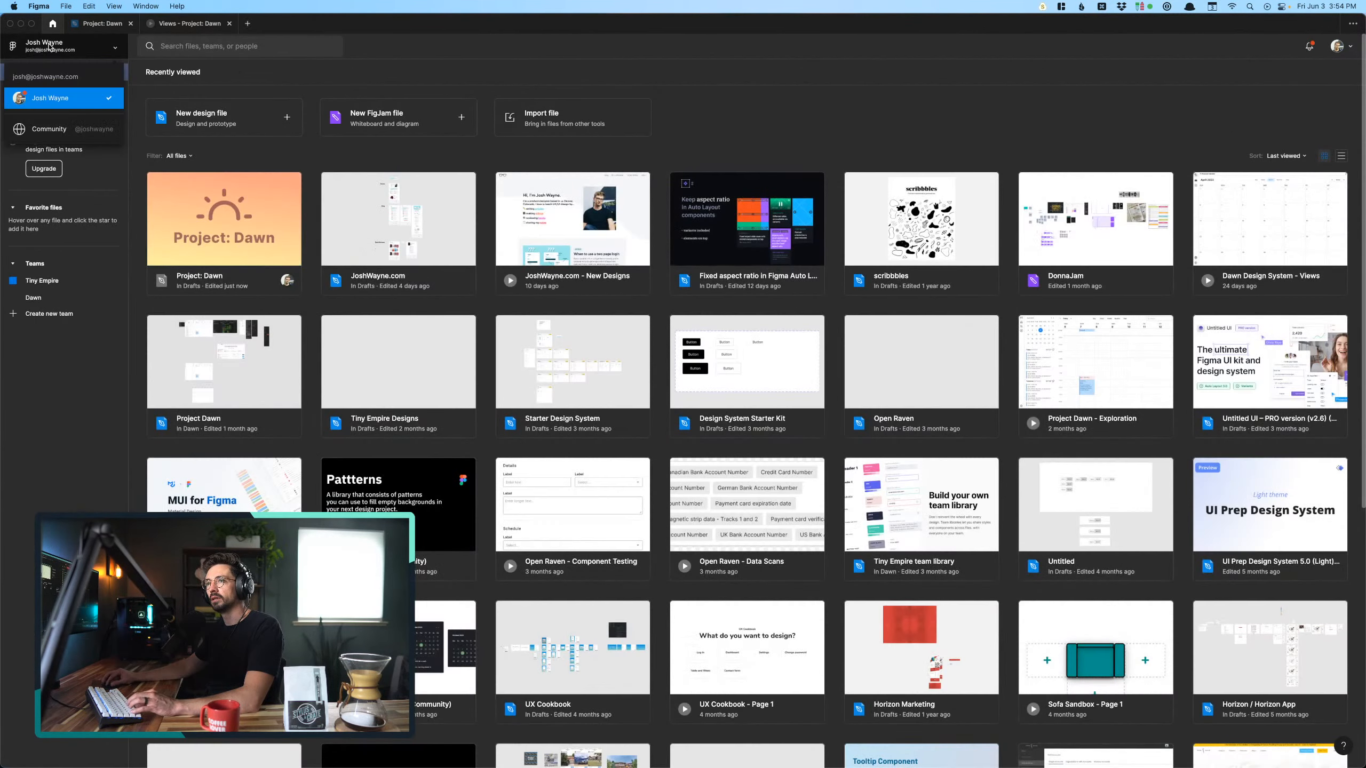
left_click(67, 125)
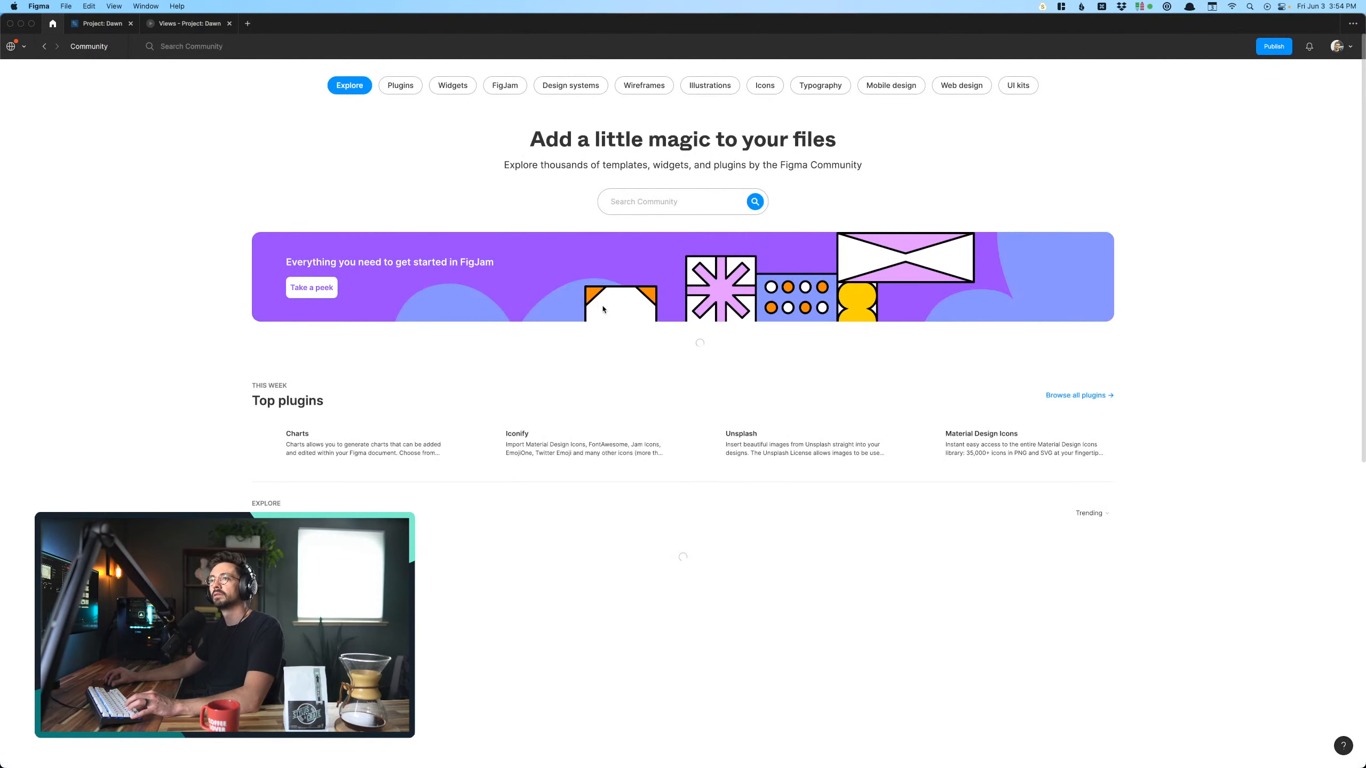
left_click(690, 200)
type("cursors")
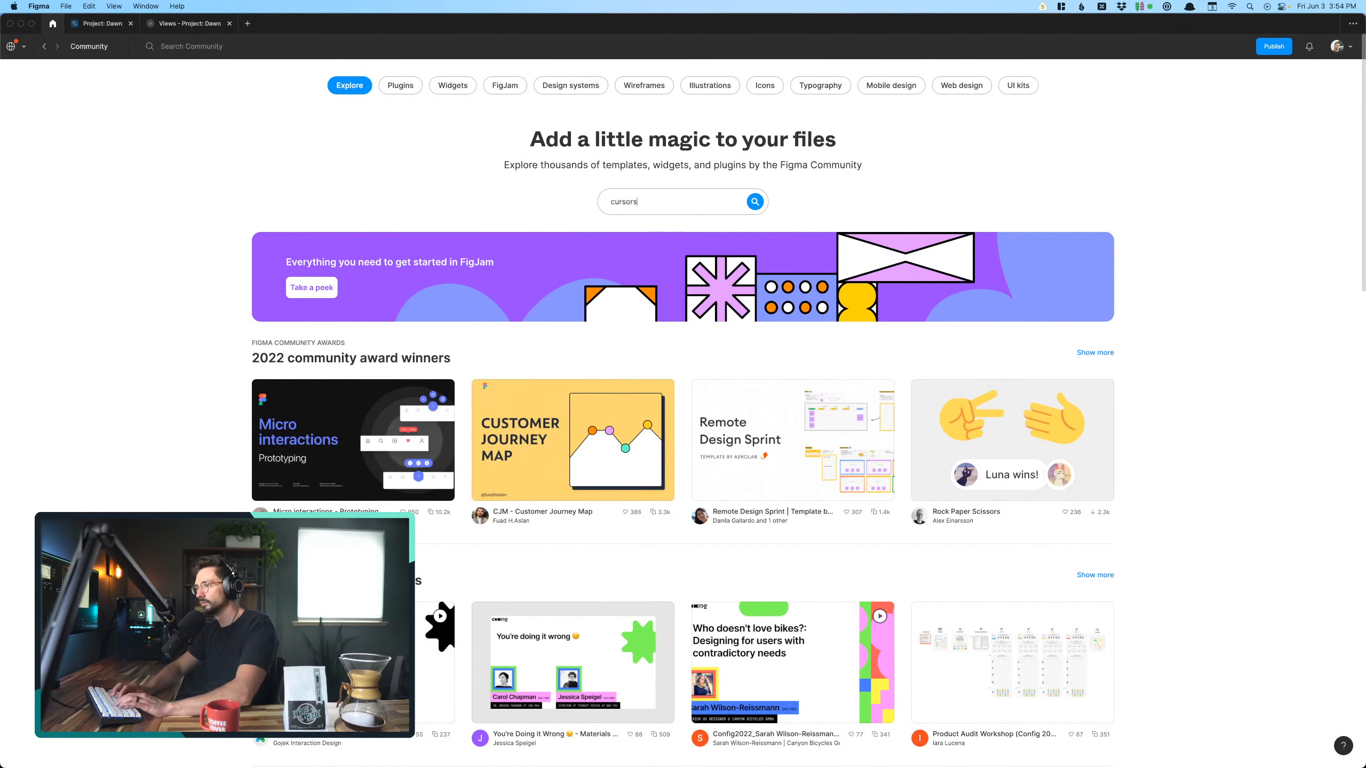
key("Return")
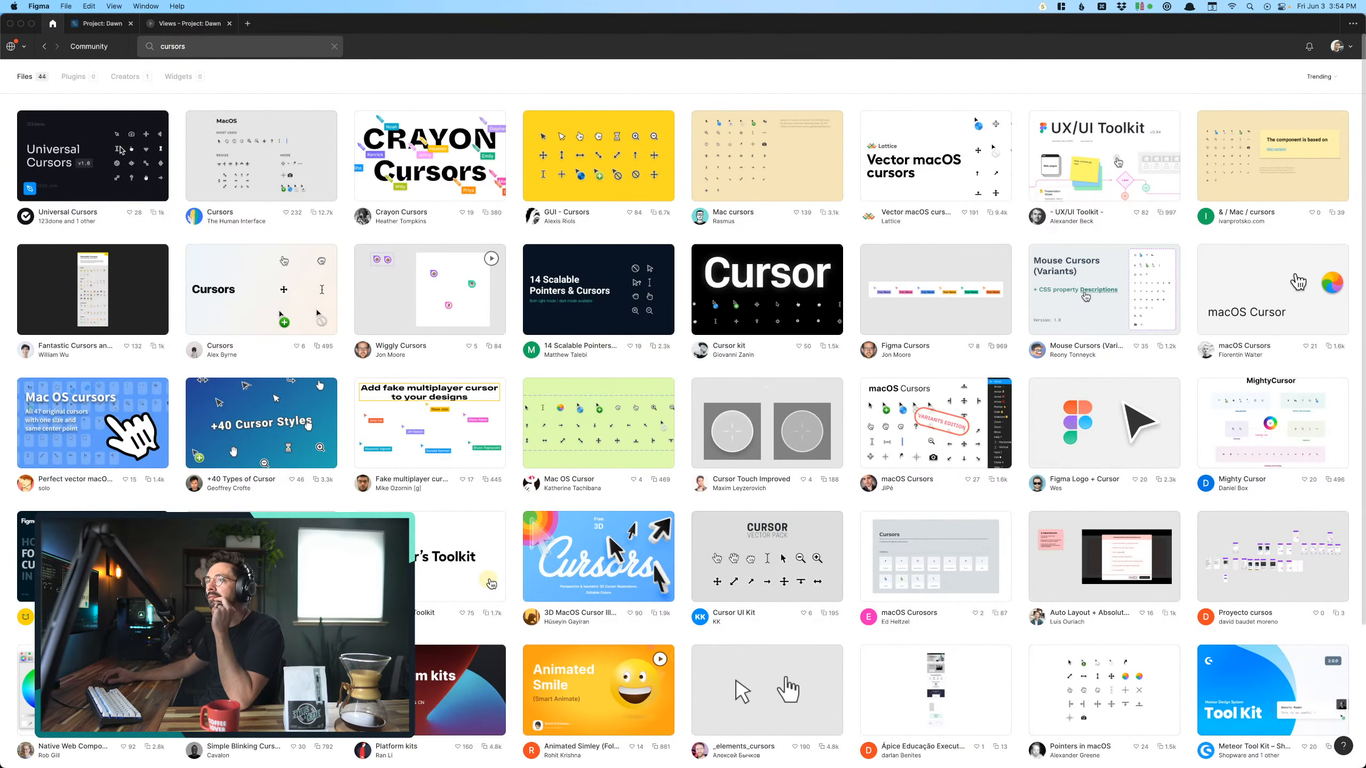
- Duplicate the Universal Cursors community file to the drafts and select its Cursor component set
left_click(121, 151)
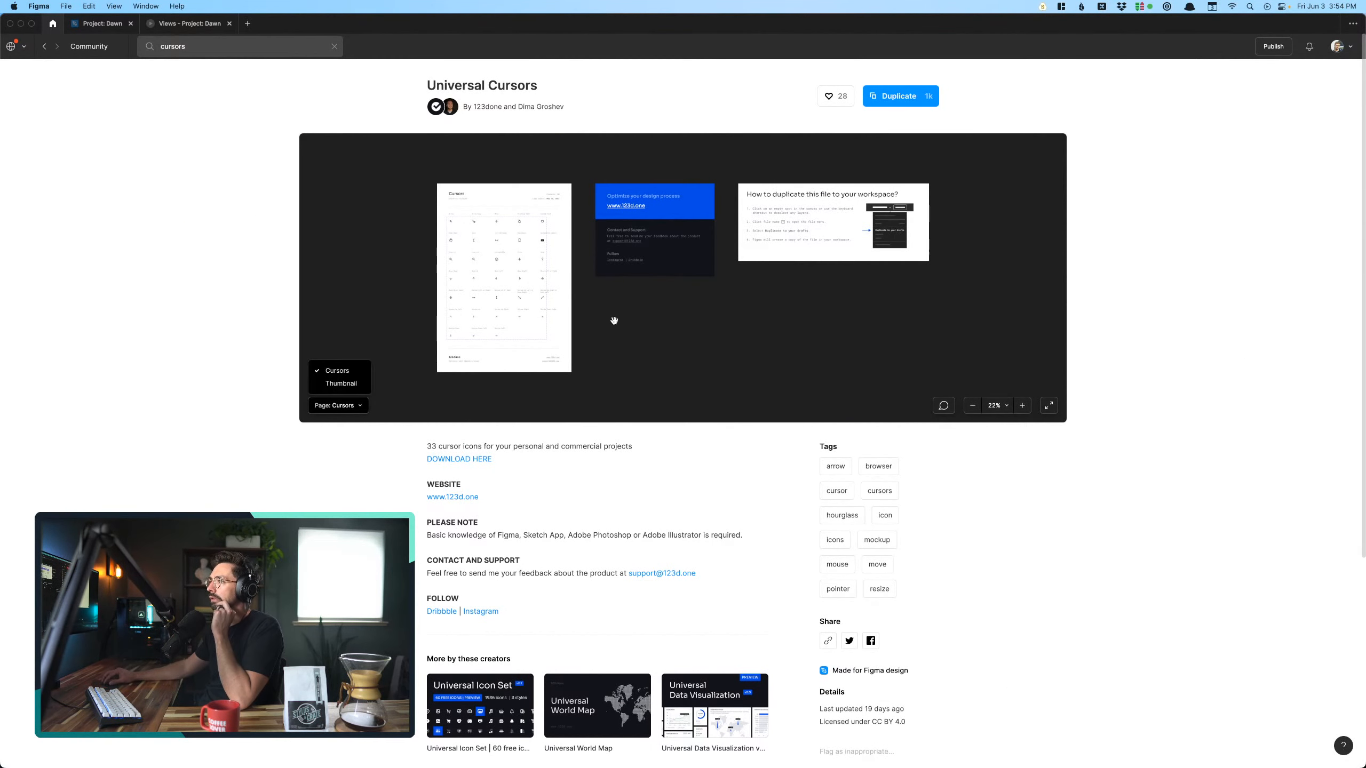
left_click(905, 102)
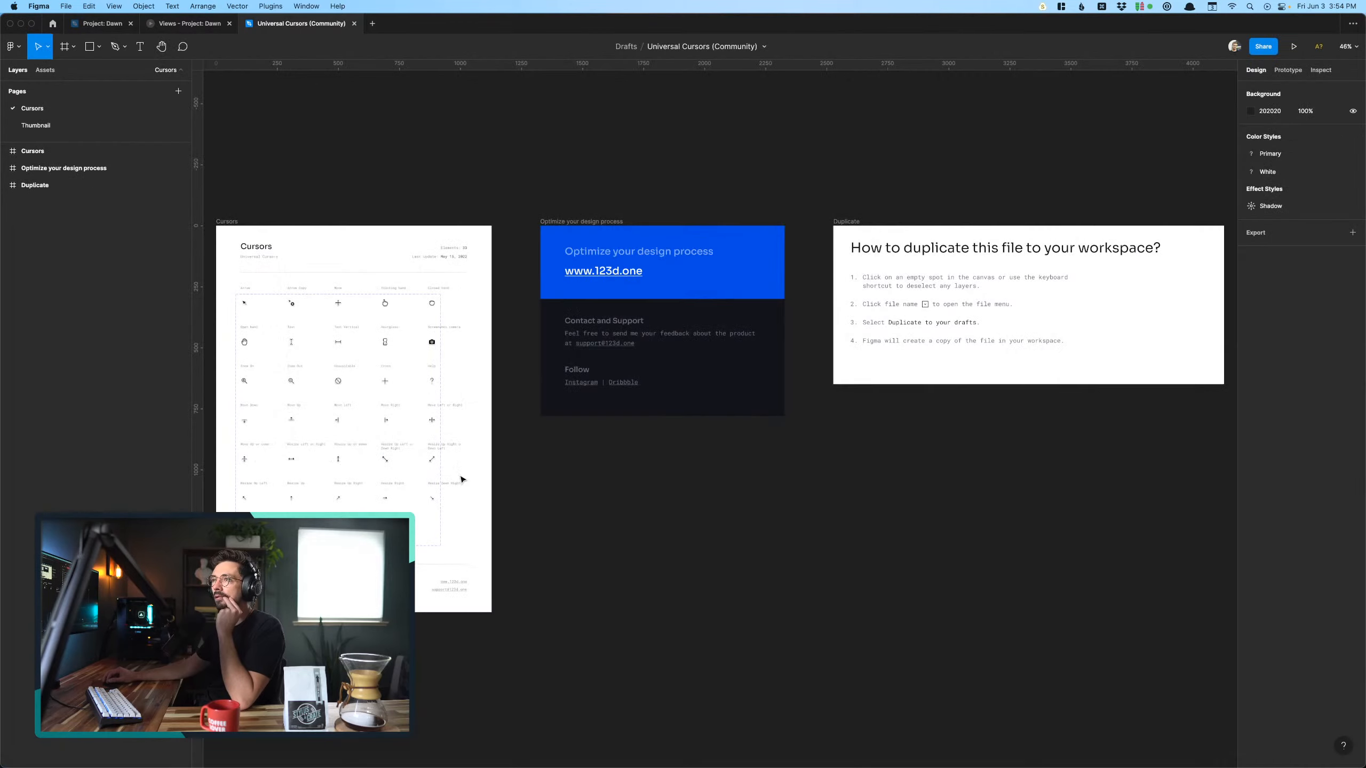
left_click_drag(347, 379, 489, 393)
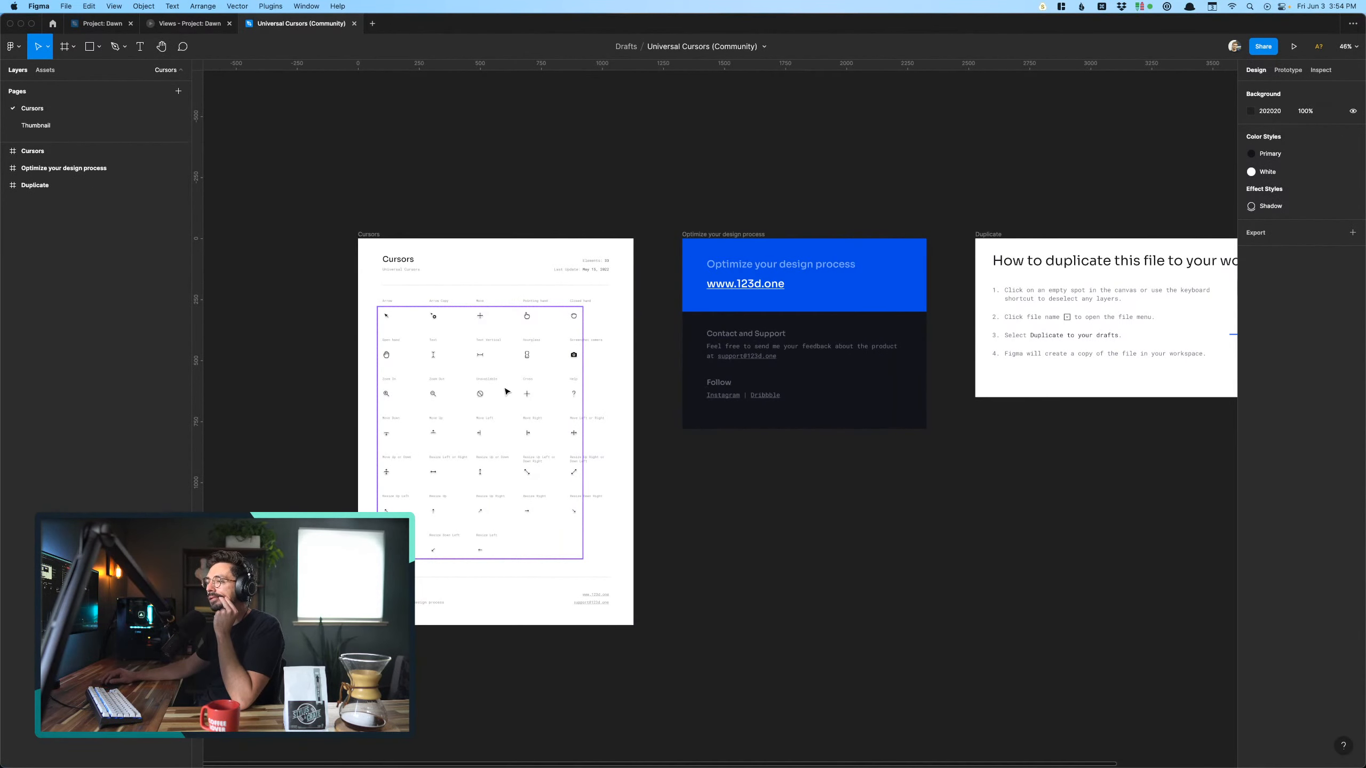
left_click(506, 391)
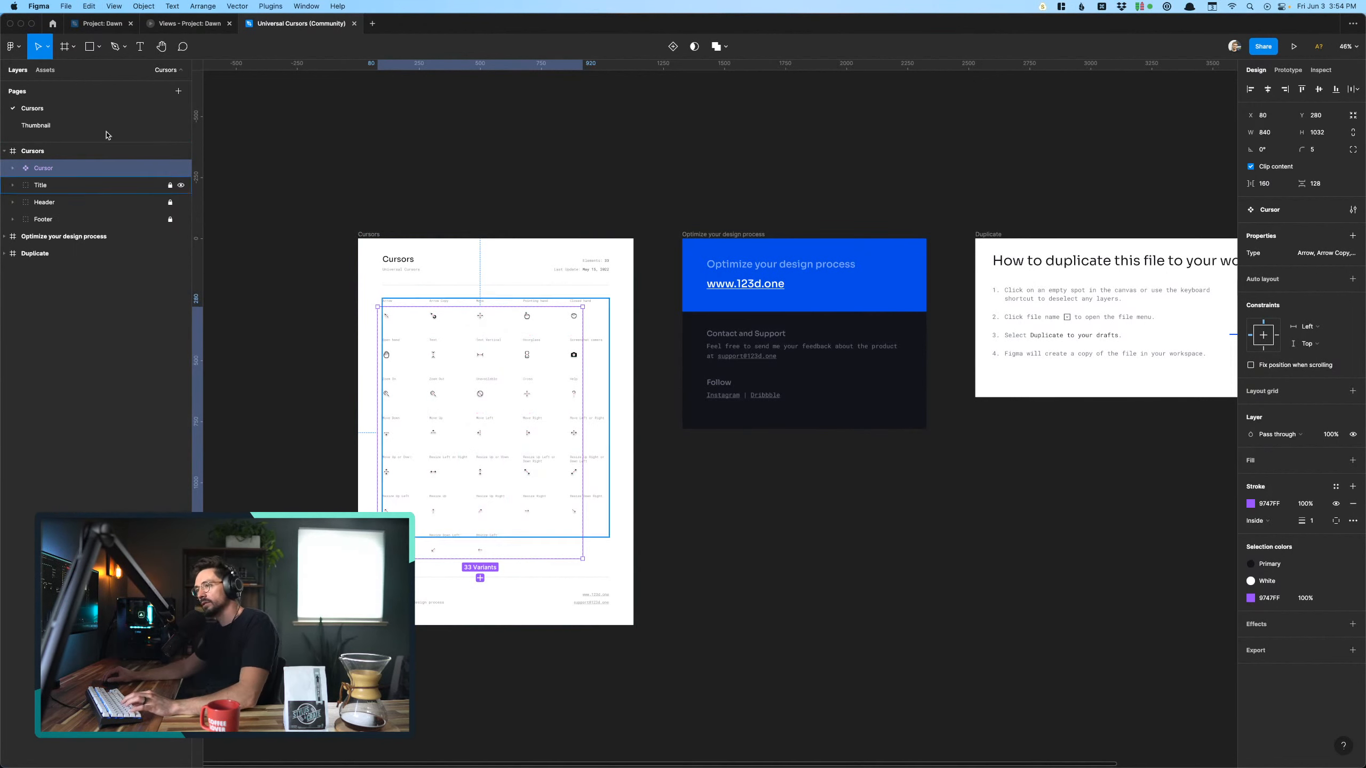
- In the Project: Dawn file, add a new page named Cursors directly below the Global Components divider page
left_click(91, 23)
scroll(105, 200, "down", 10)
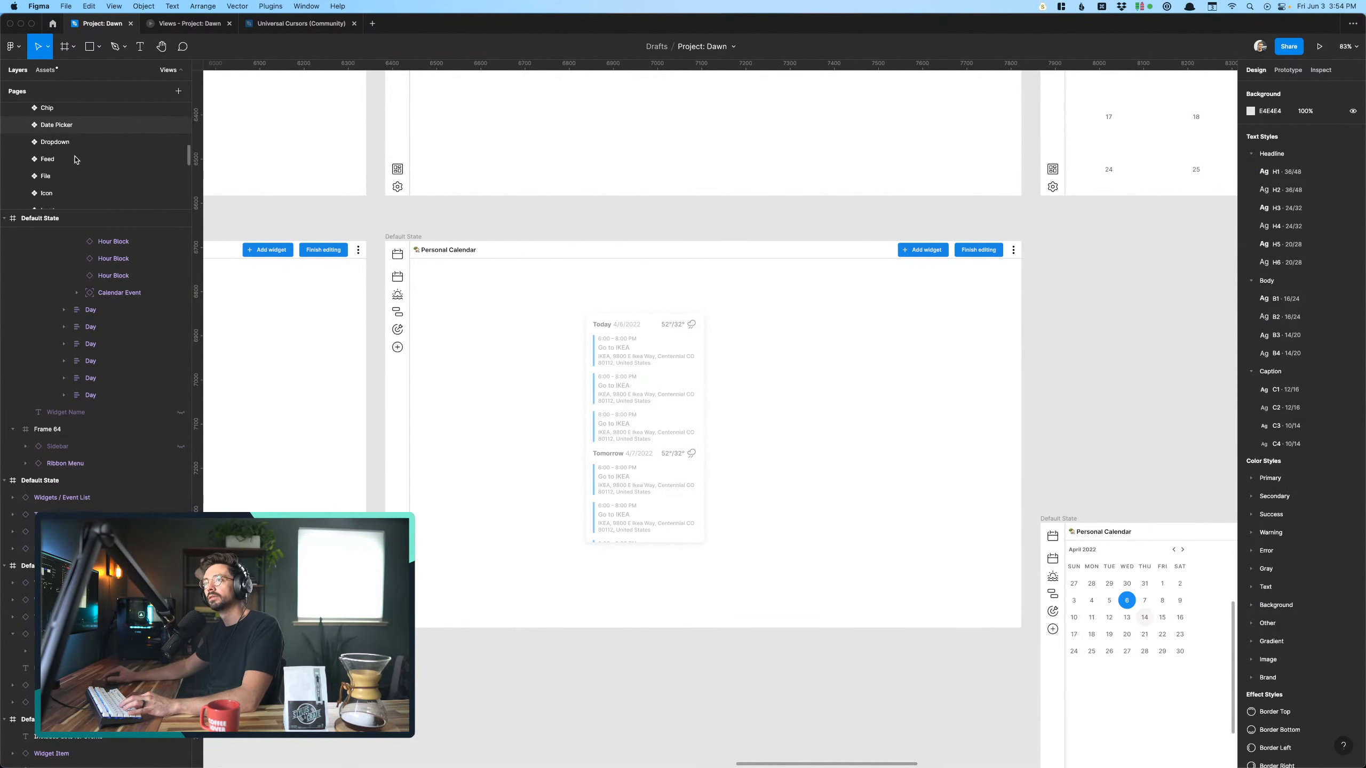
scroll(75, 160, "up", 5)
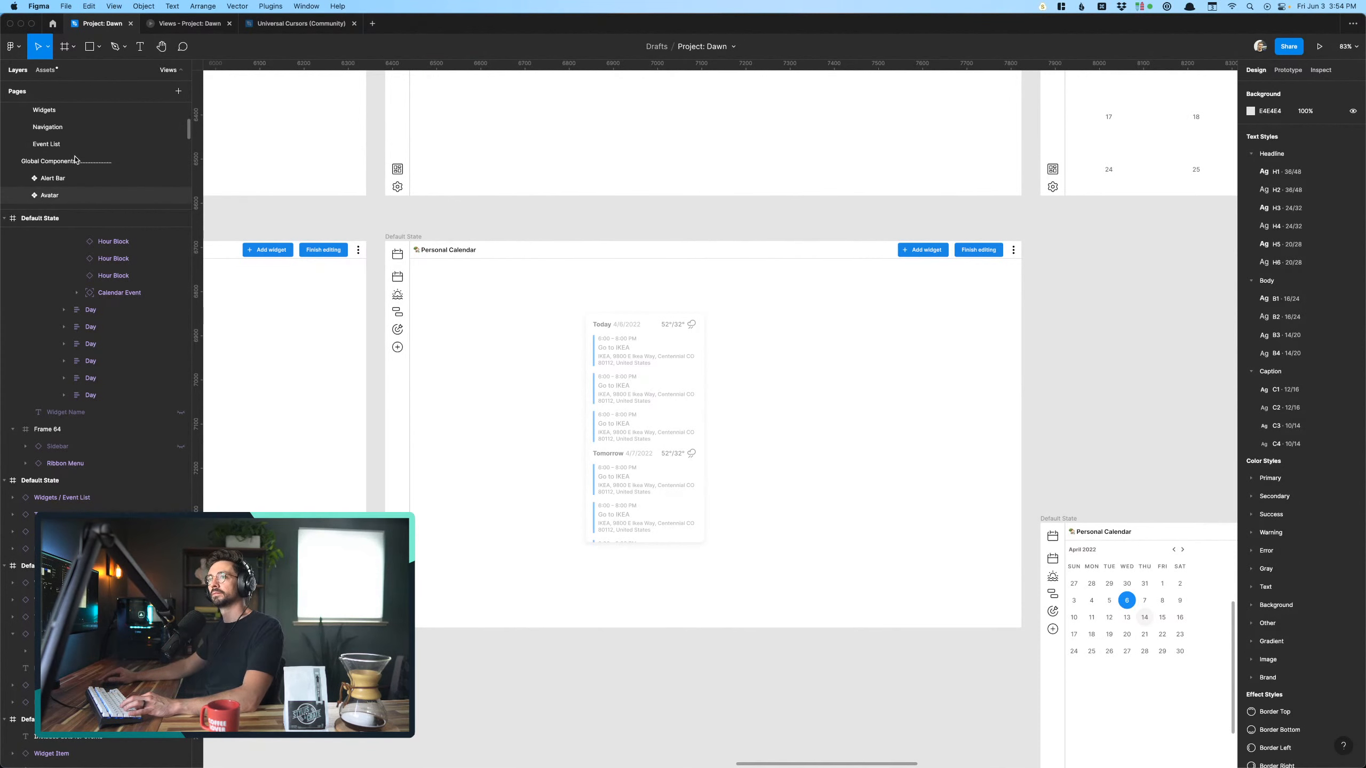
left_click(94, 165)
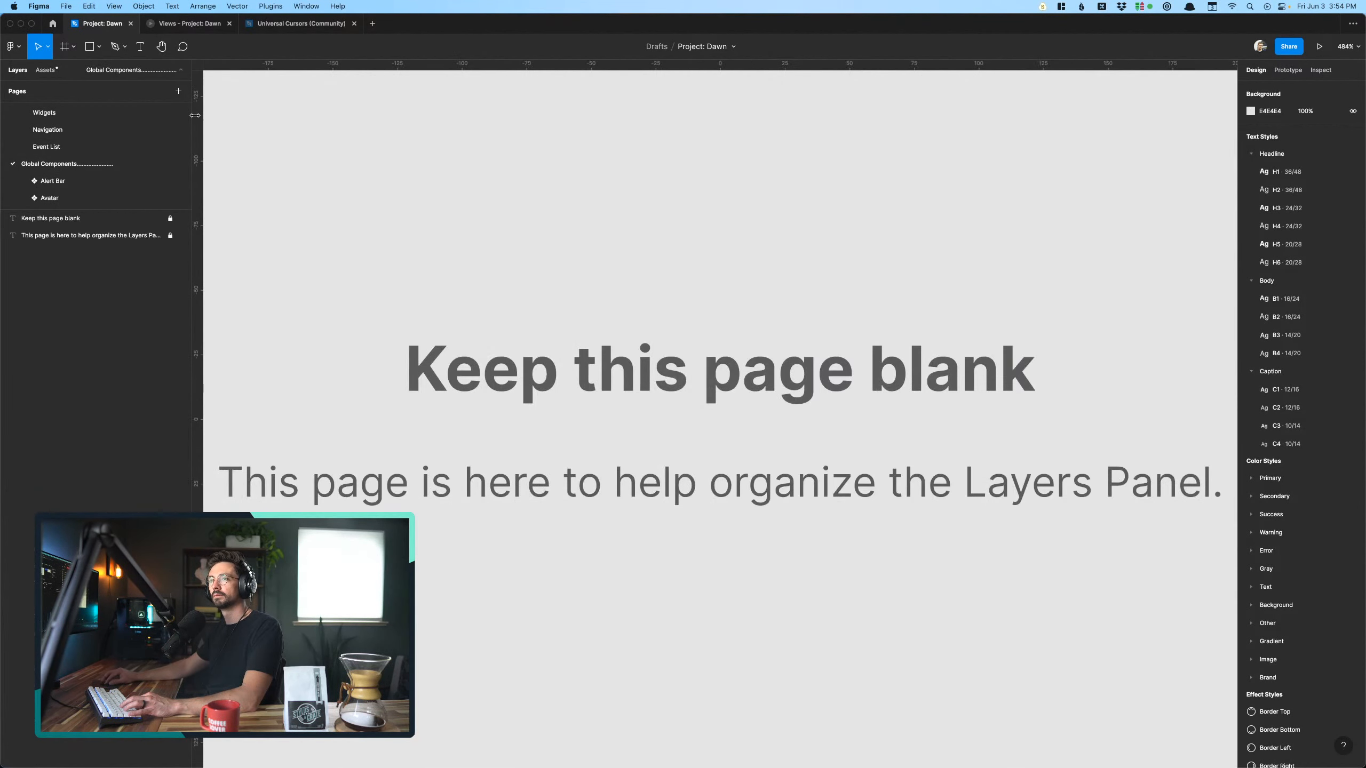
left_click(184, 94)
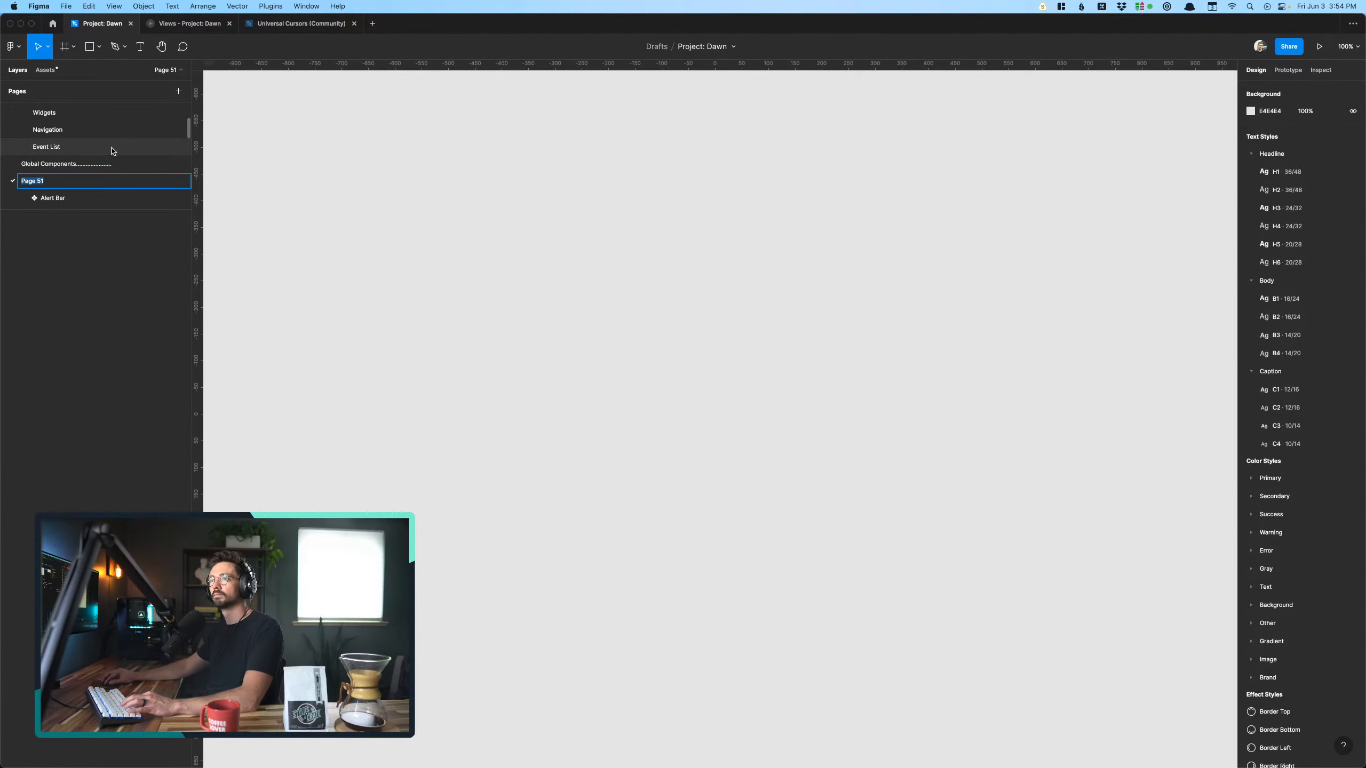
type("q")
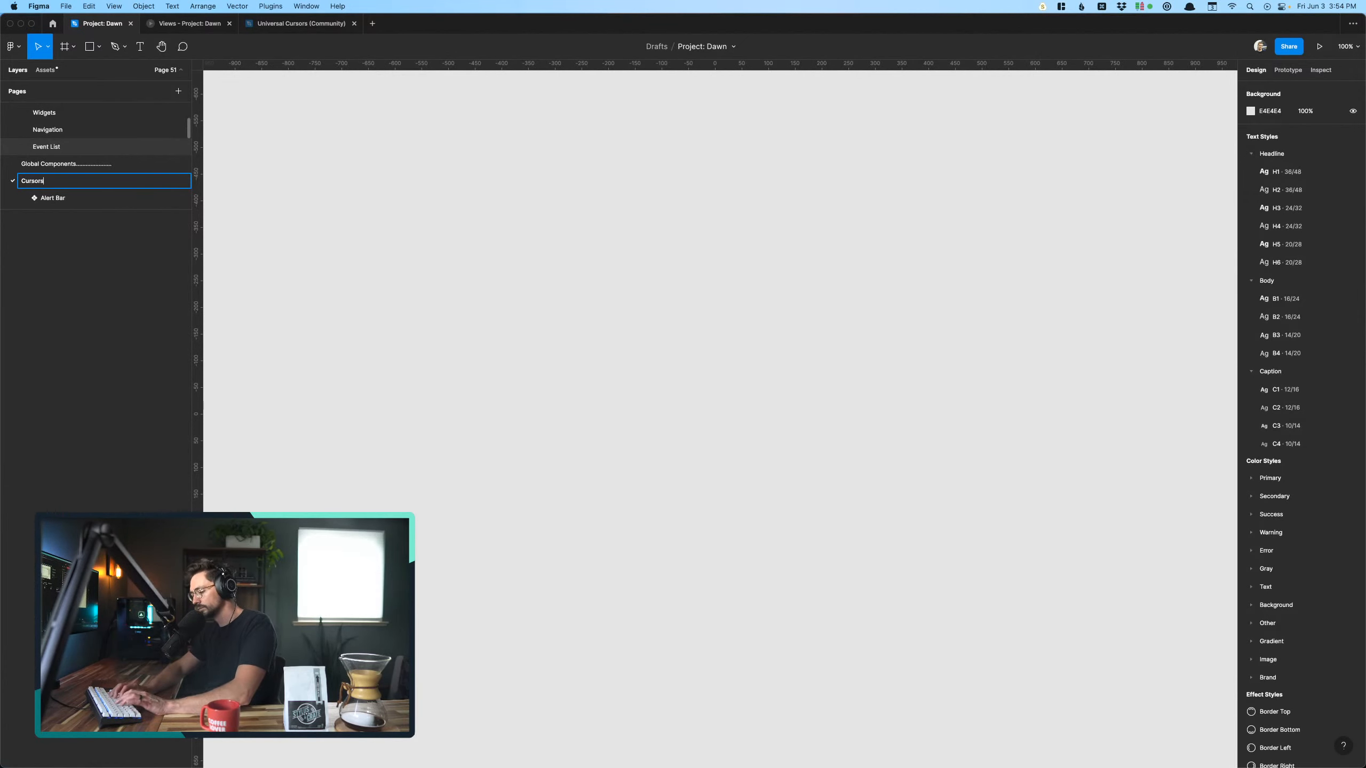
left_click(562, 343)
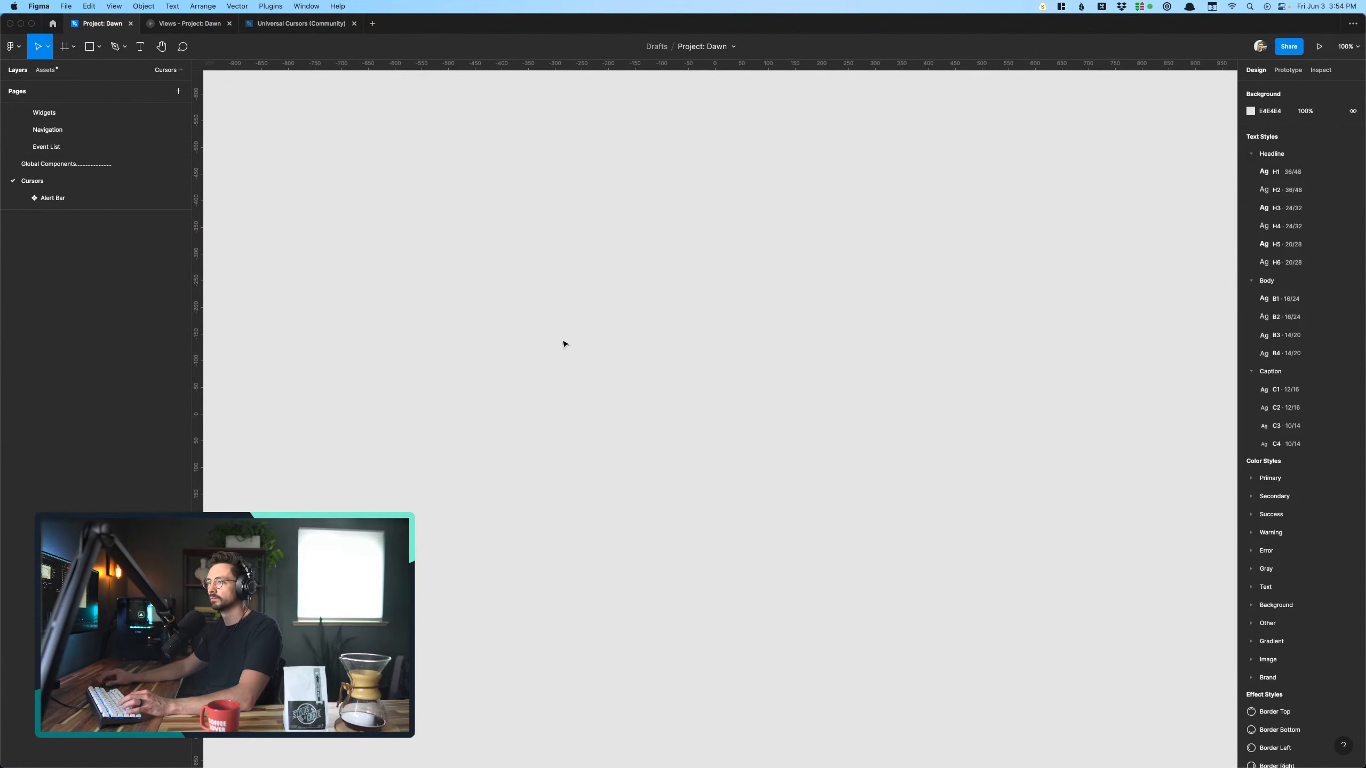
- Paste the copied Cursor component set onto the new Cursors page
key("super+v")
left_click(360, 336)
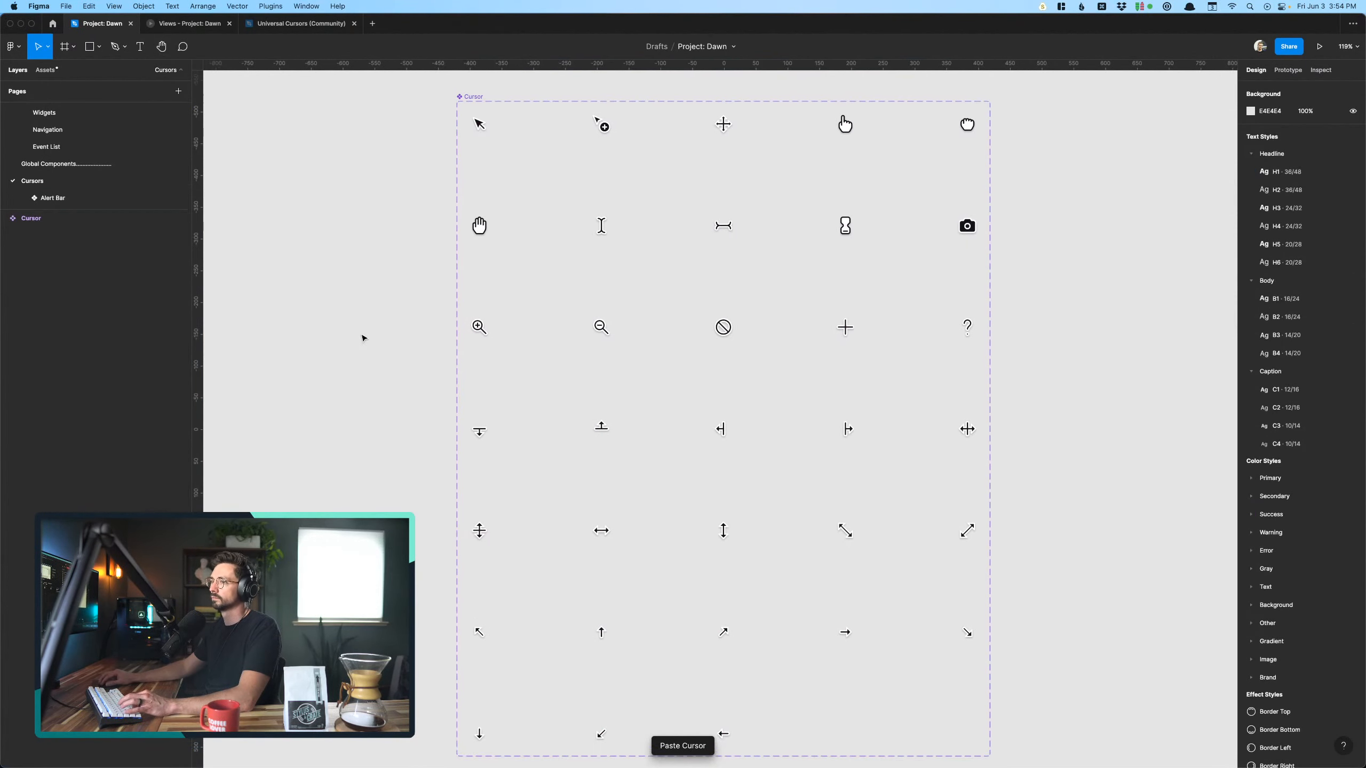
scroll(363, 338, "up", 2)
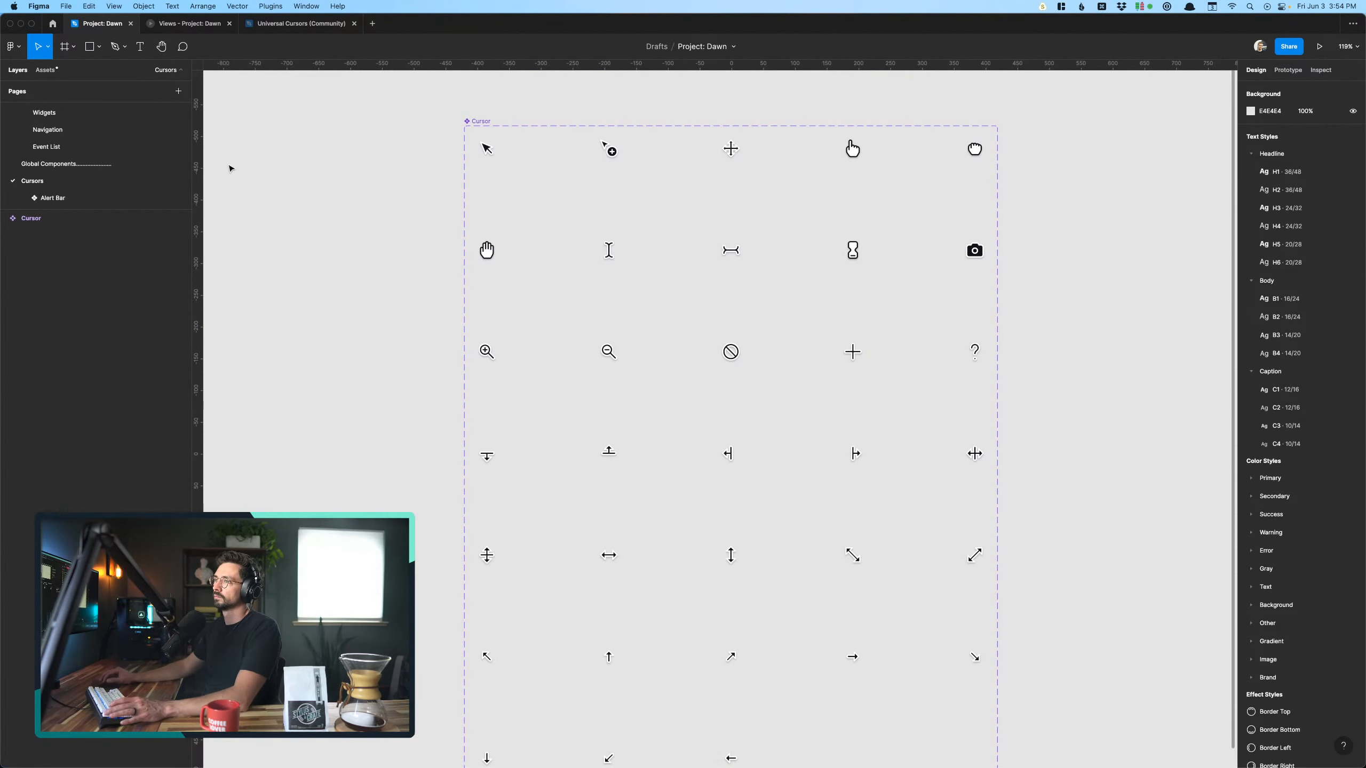
- Copy the indent and diamond symbol from the Alert Bar page name and prefix the Cursors page name with it
double_click(50, 197)
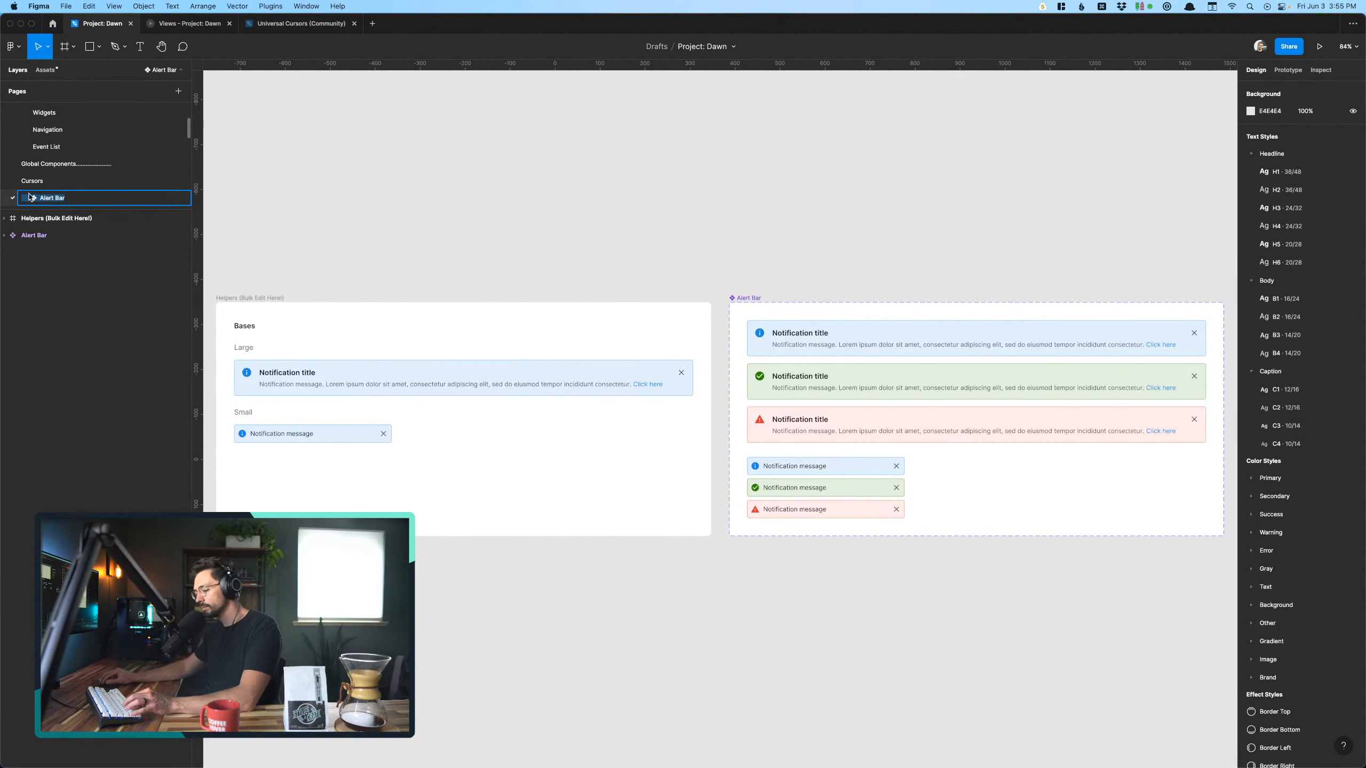
left_click(33, 183)
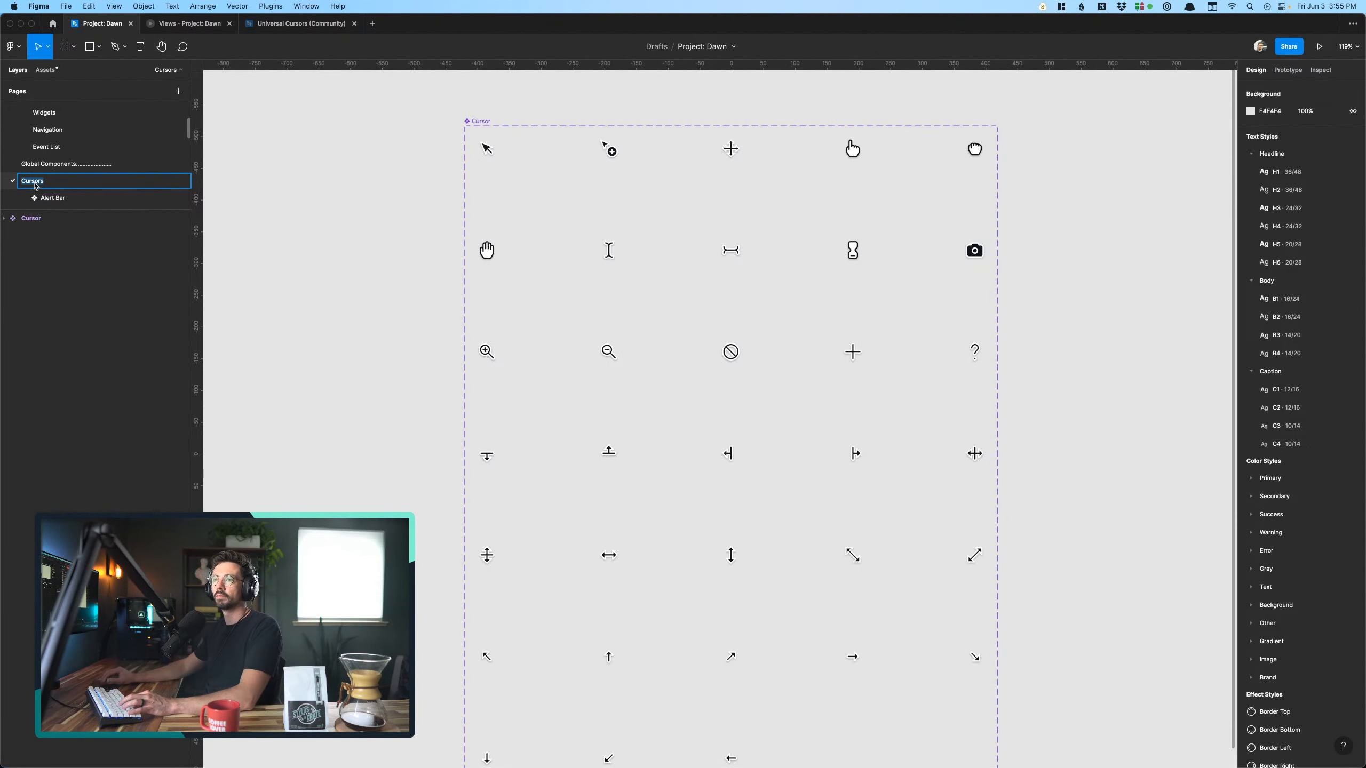
type("❖ Alert Bar")
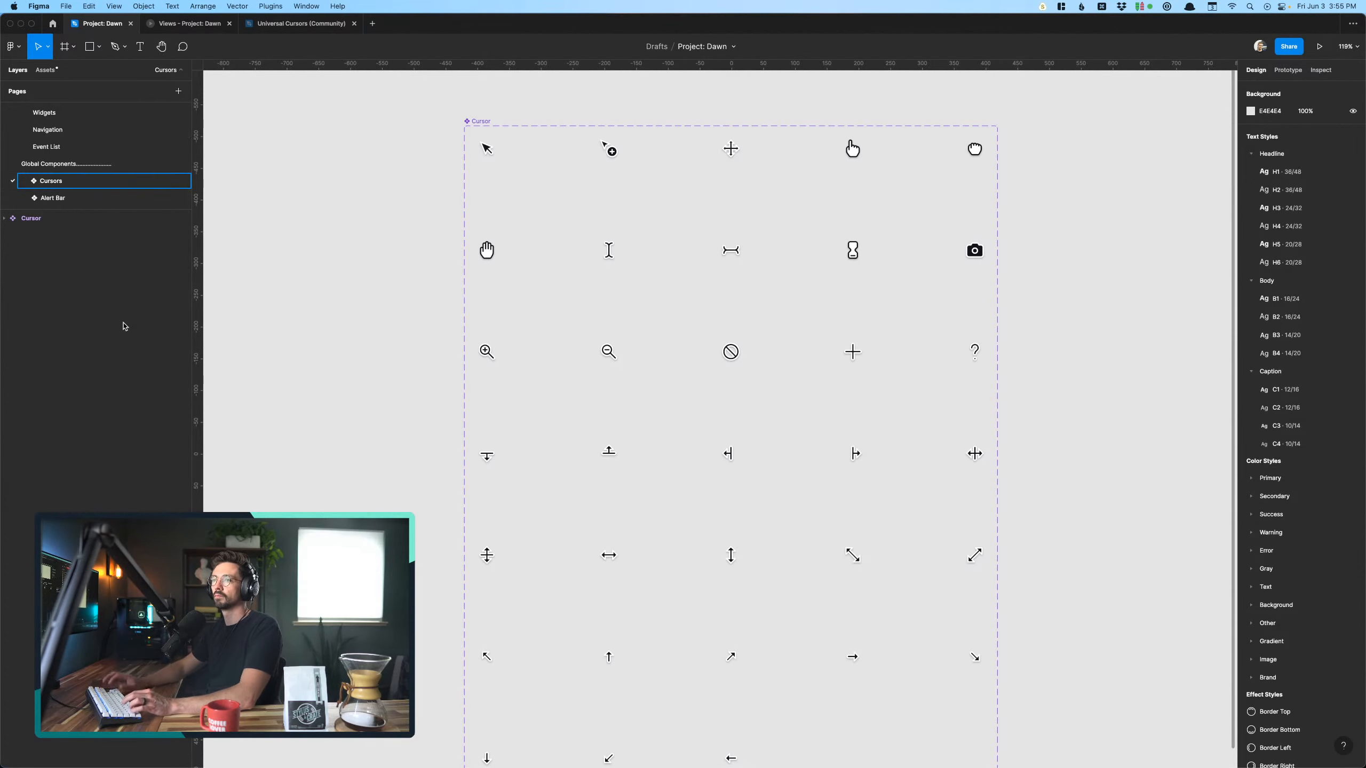
key("Return")
- Copy the Closed Hand variant from the Cursor component set
scroll(593, 212, "up", 5)
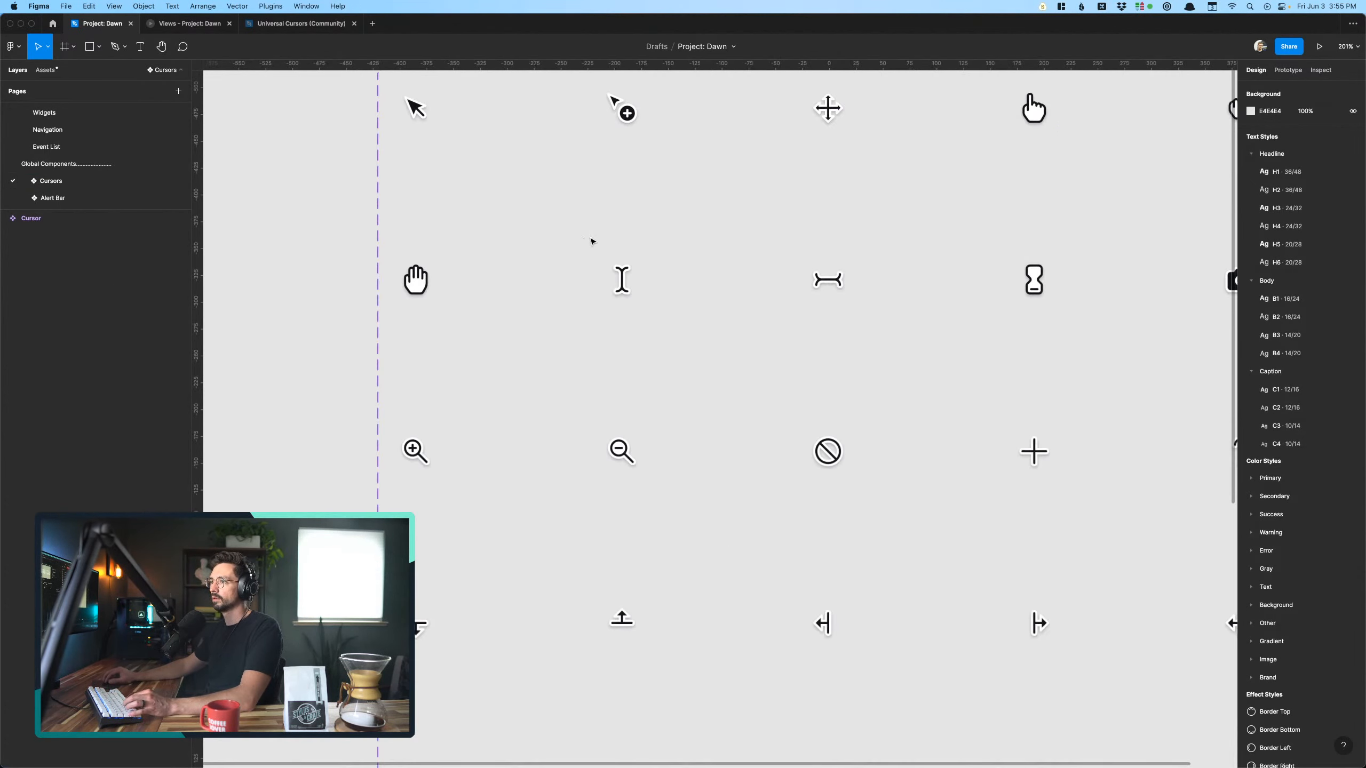
scroll(593, 241, "down", 6)
scroll(592, 242, "right", 1)
scroll(576, 272, "up", 2)
scroll(576, 272, "right", 1)
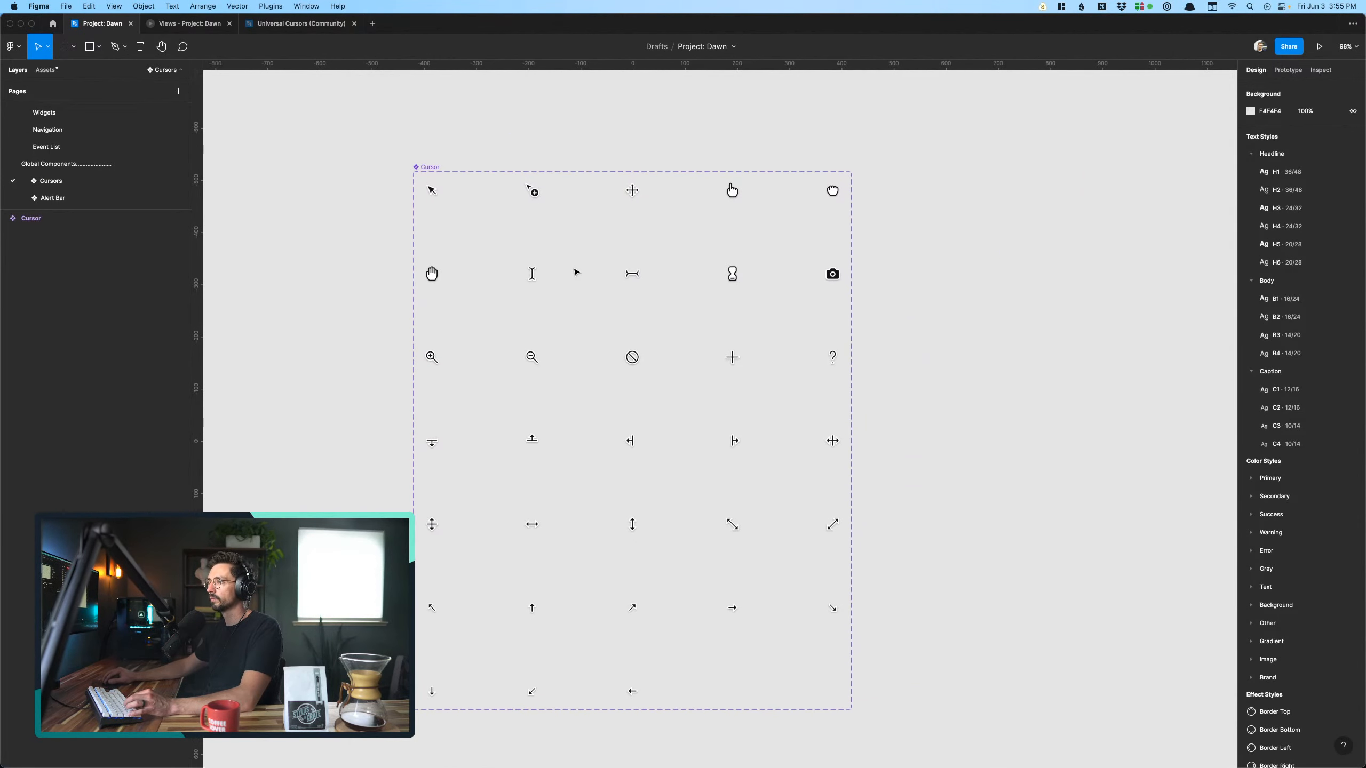
scroll(802, 226, "up", 4)
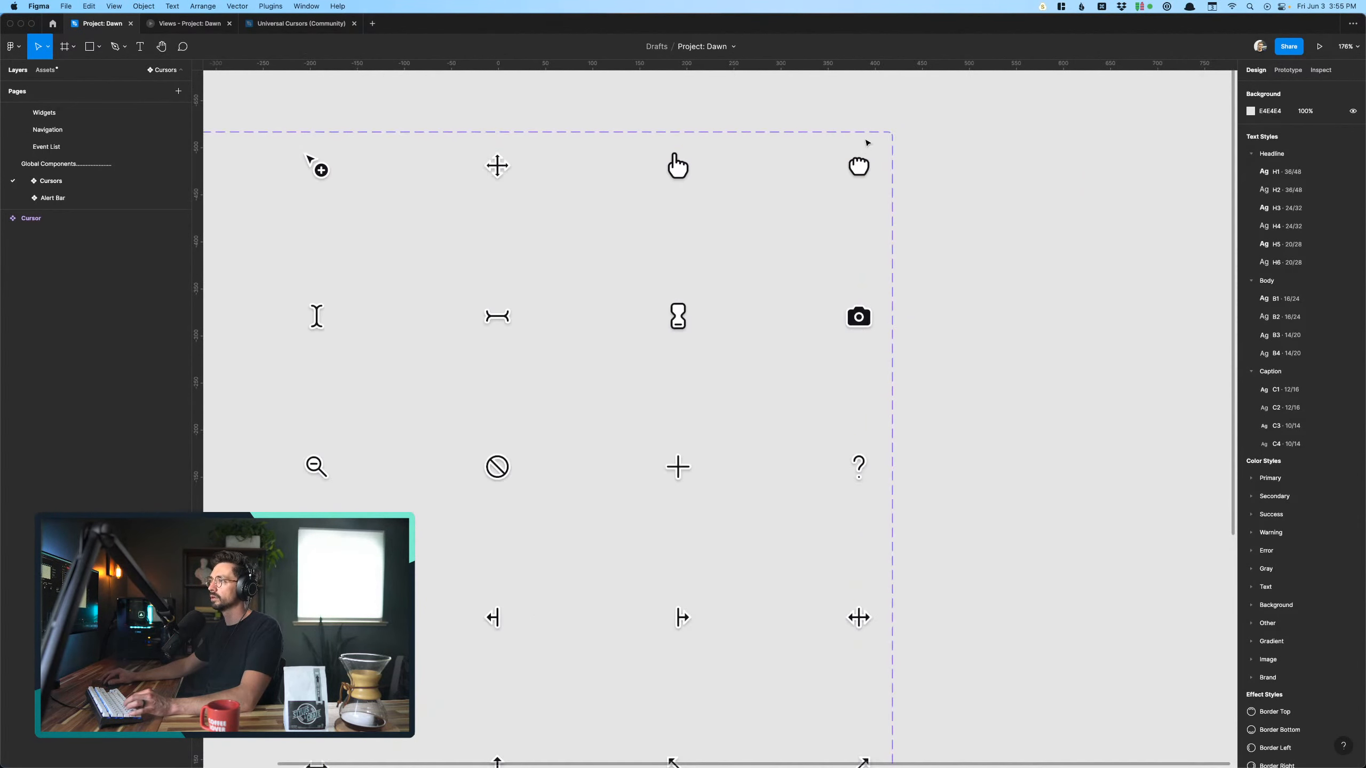
left_click(864, 169)
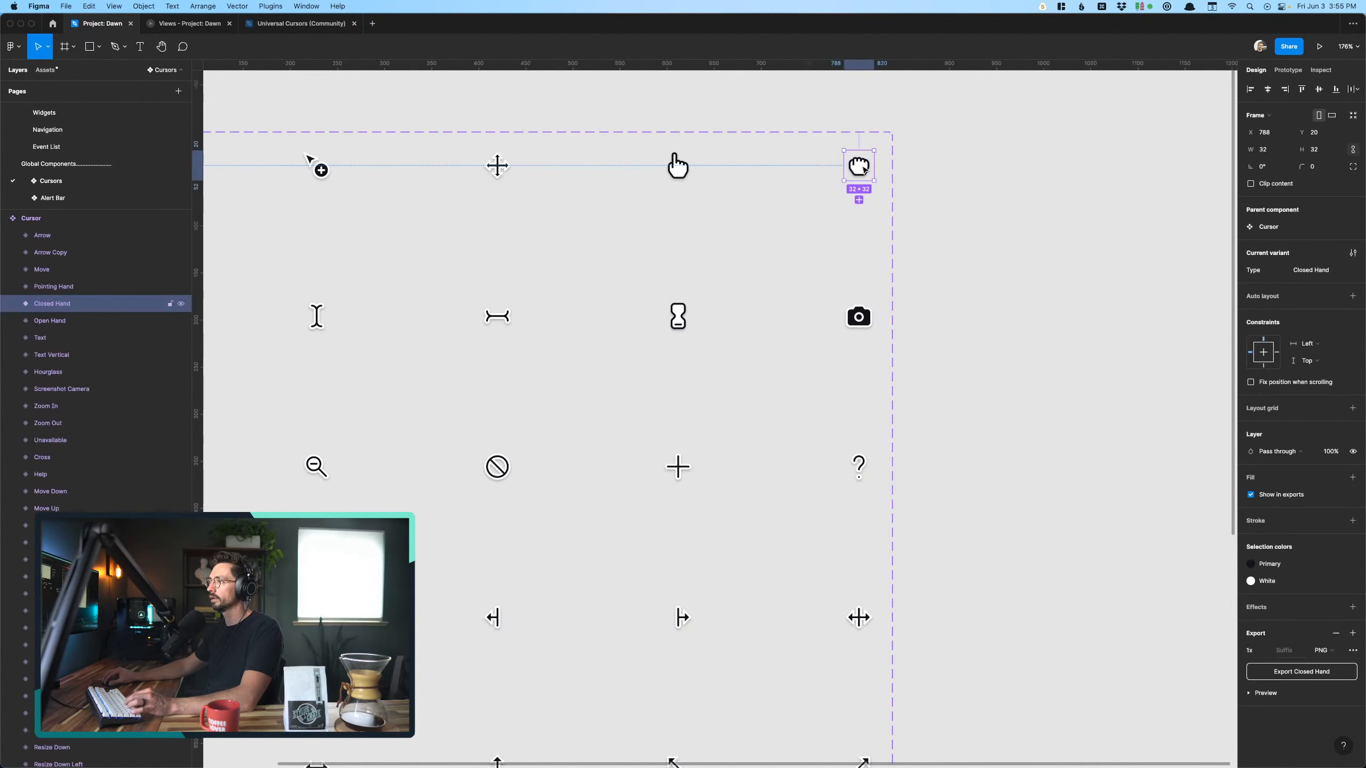
- On the Views page, paste the Closed Hand cursor into the event list placement frame and position it over the faded widget
left_click(102, 113)
scroll(50, 130, "up", 5)
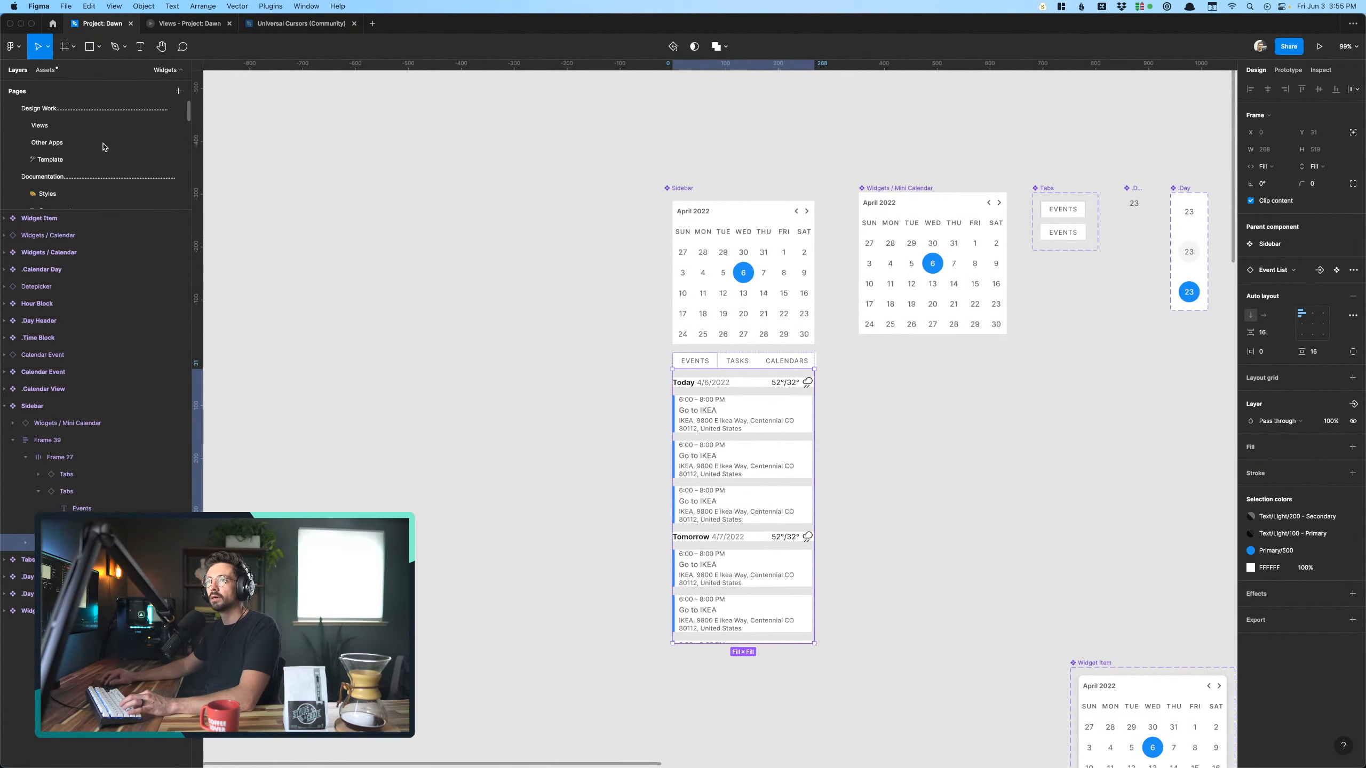
left_click(40, 126)
scroll(631, 311, "up", 1)
scroll(630, 311, "down", 2)
scroll(649, 384, "up", 3)
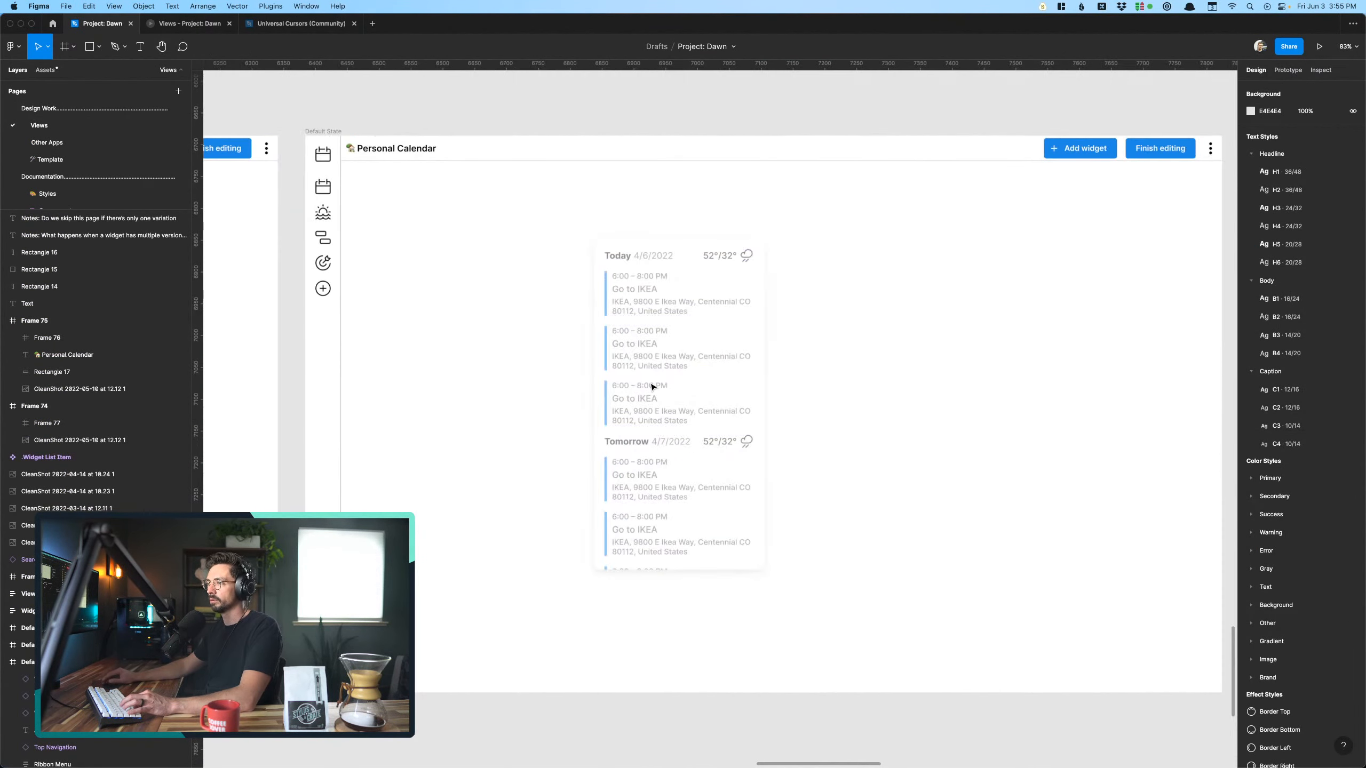
left_click(679, 387)
key("super+v")
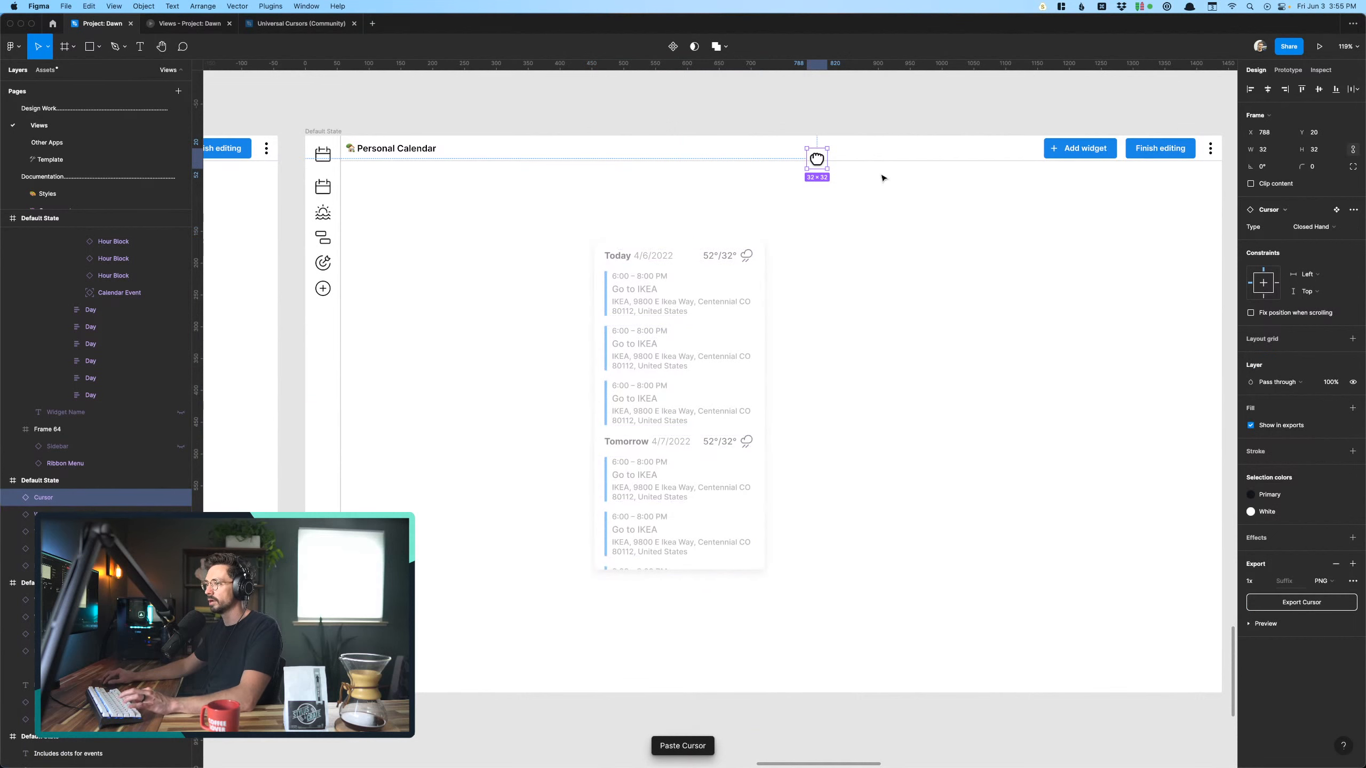
left_click_drag(822, 163, 726, 388)
- Paste the Closed Hand cursor into the mini calendar placement frame and position it over the faded mini calendar
scroll(832, 406, "down", 5)
scroll(832, 406, "up", 3)
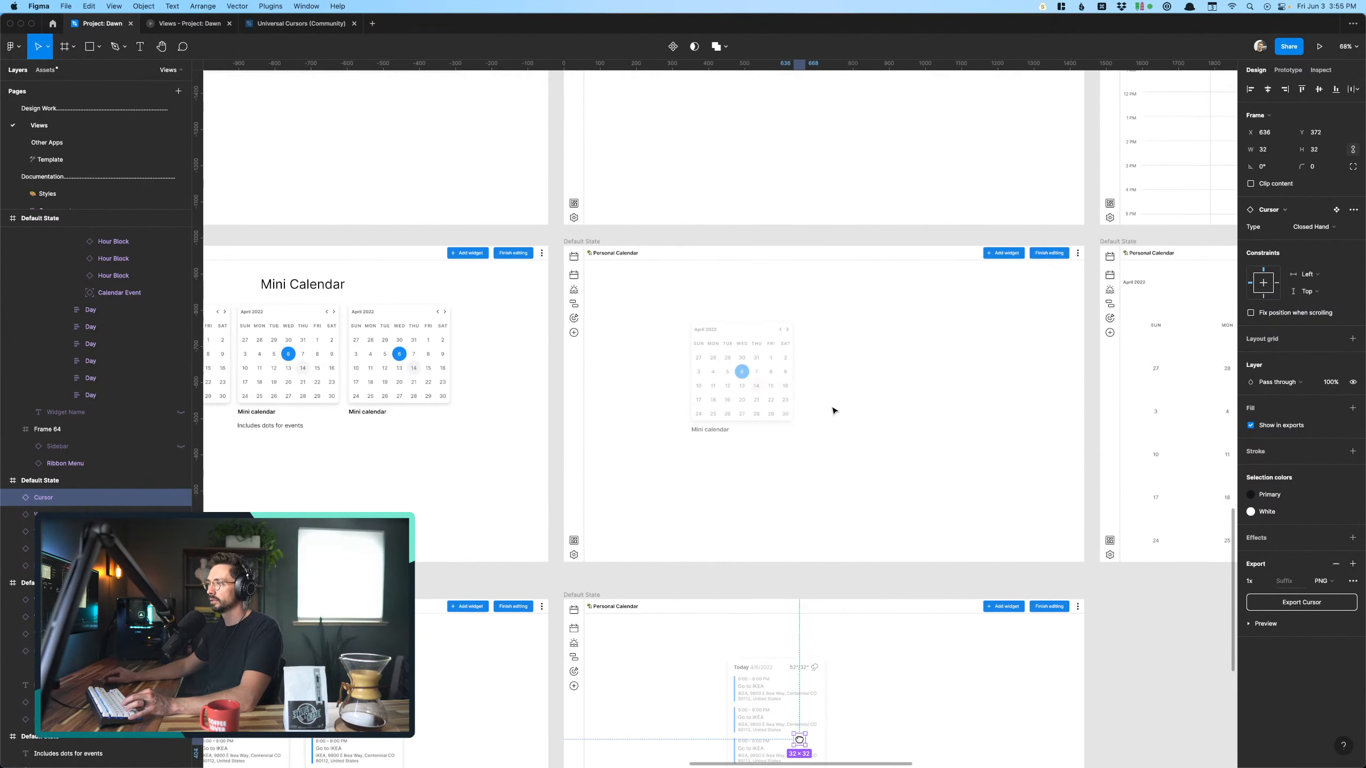
left_click(749, 388)
scroll(749, 388, "up", 5)
key("super+v")
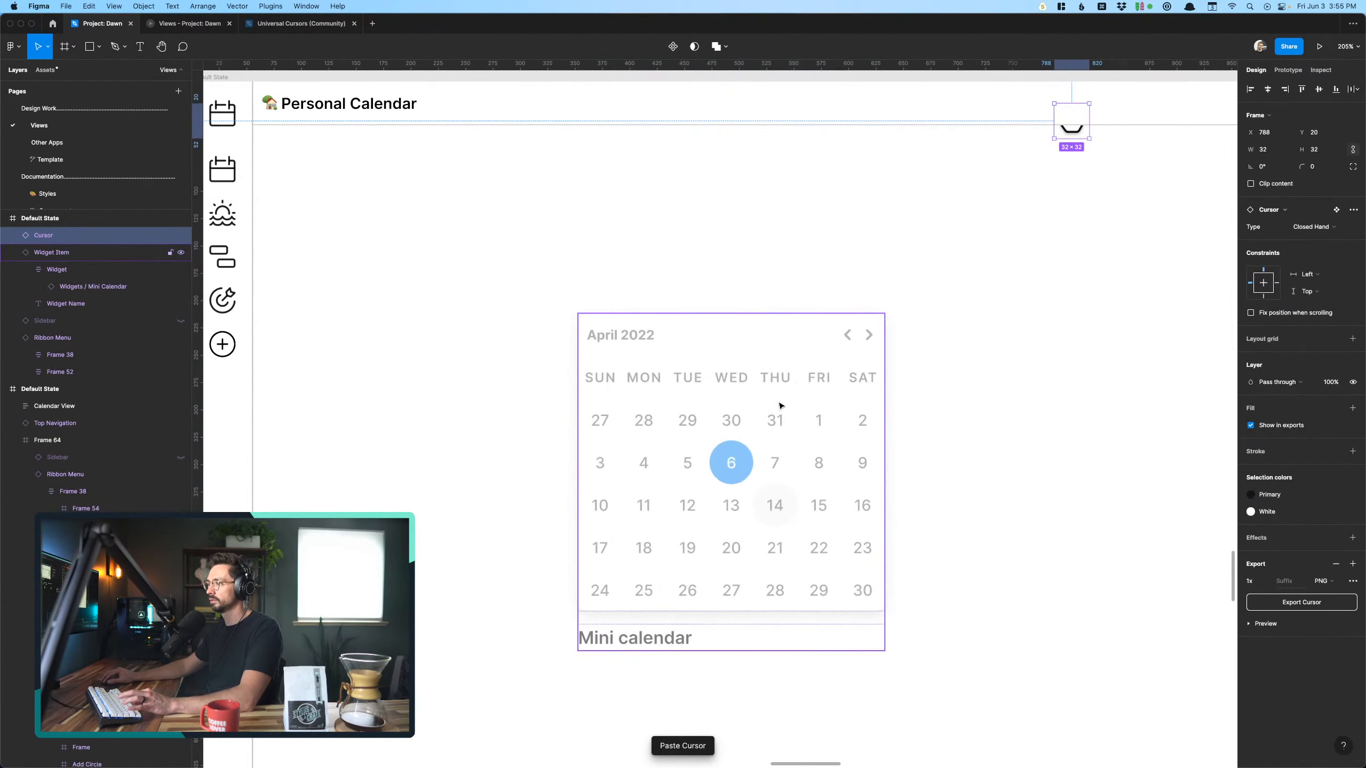
left_click_drag(1076, 124, 762, 482)
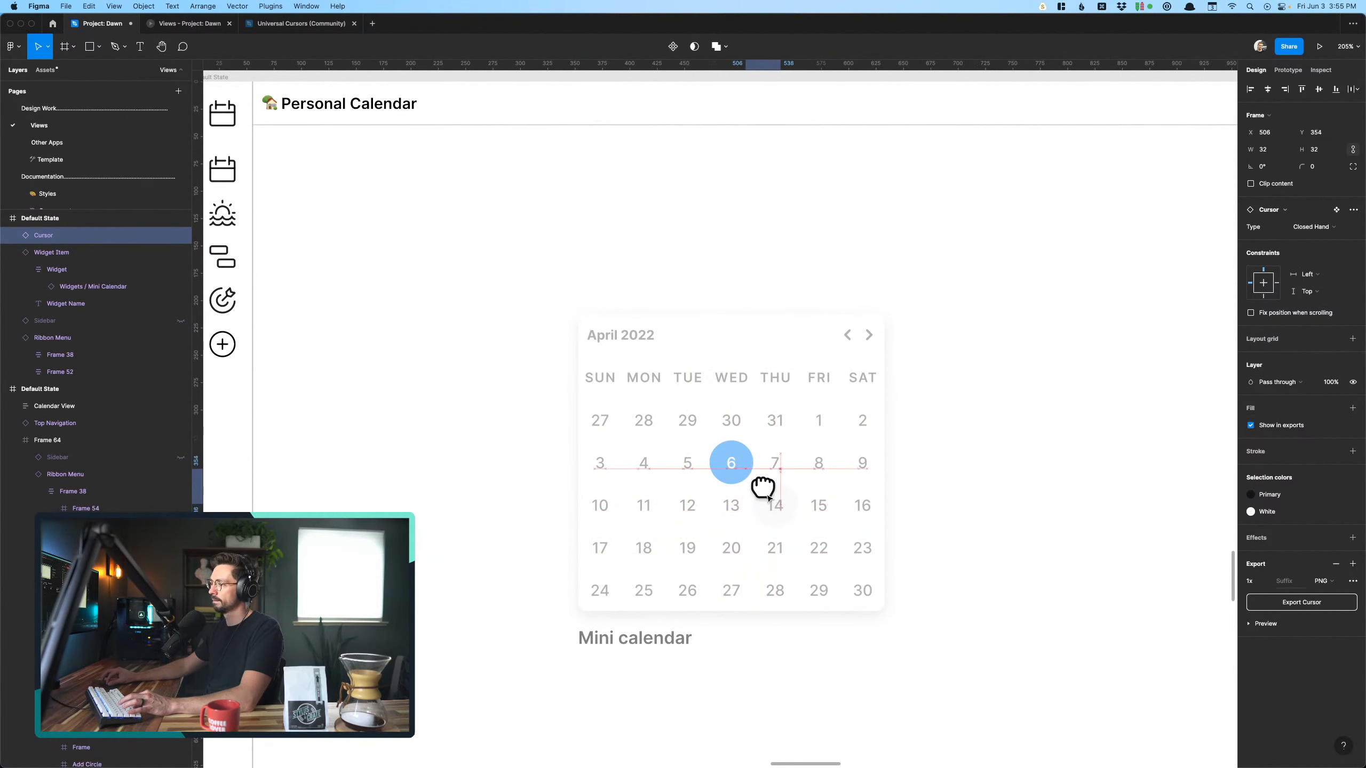
- Paste the Closed Hand cursor into the Calendar placement frame and position it over the faded week calendar widget
scroll(769, 499, "up", 10)
scroll(768, 499, "up", 8)
scroll(769, 498, "down", 5)
left_click(773, 410)
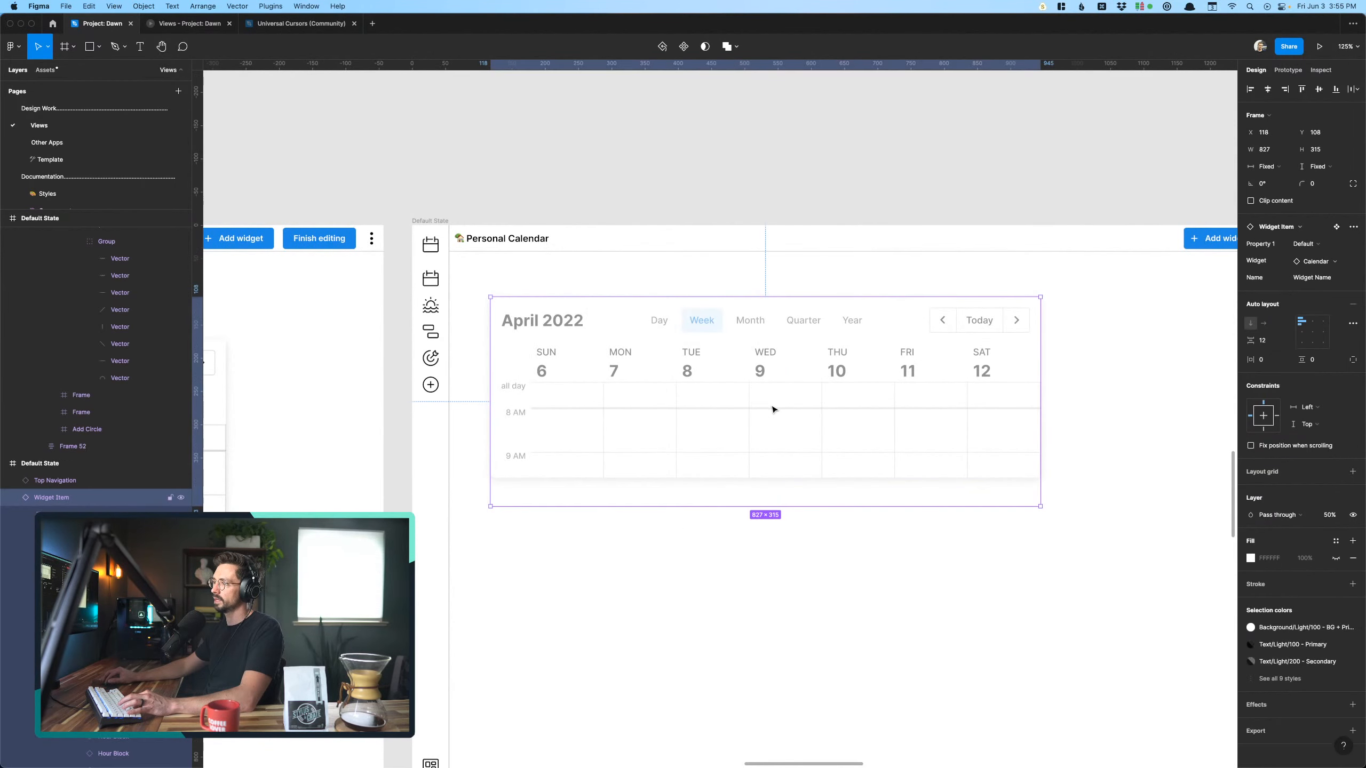
key("super+v")
left_click_drag(947, 250, 773, 435)
left_click(787, 573)
- Move the faded event list widget together with its hand cursor down and to the right inside its placement frame
scroll(787, 573, "down", 13)
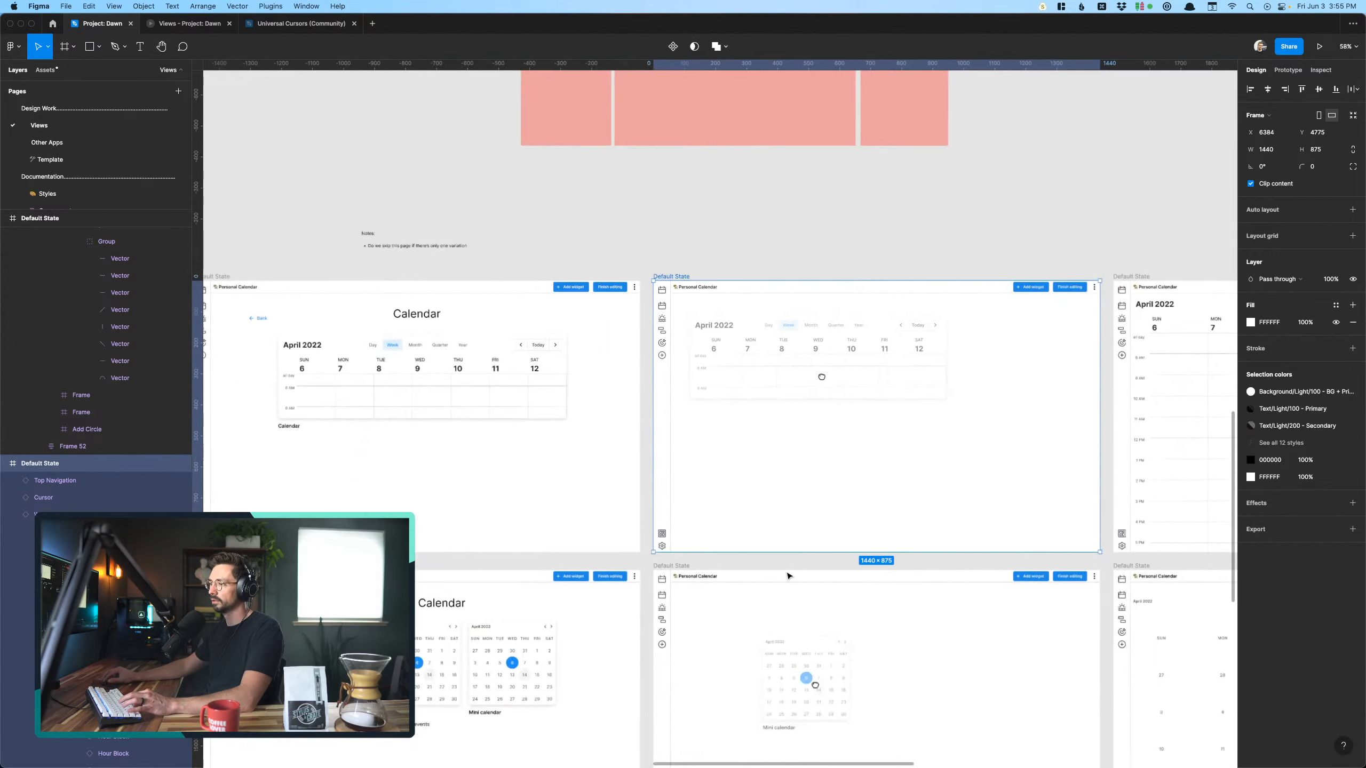
scroll(787, 573, "down", 10)
scroll(793, 488, "up", 4)
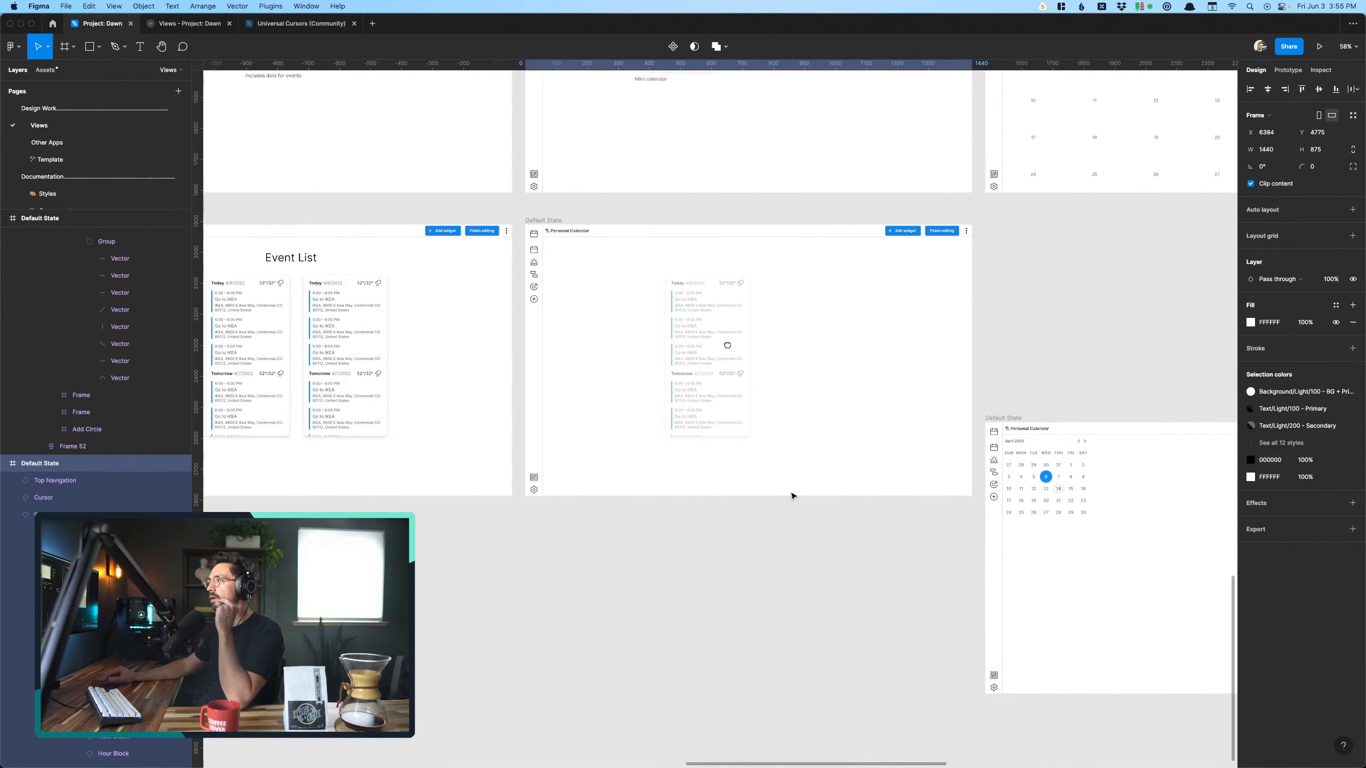
scroll(793, 490, "up", 5)
scroll(793, 496, "down", 5)
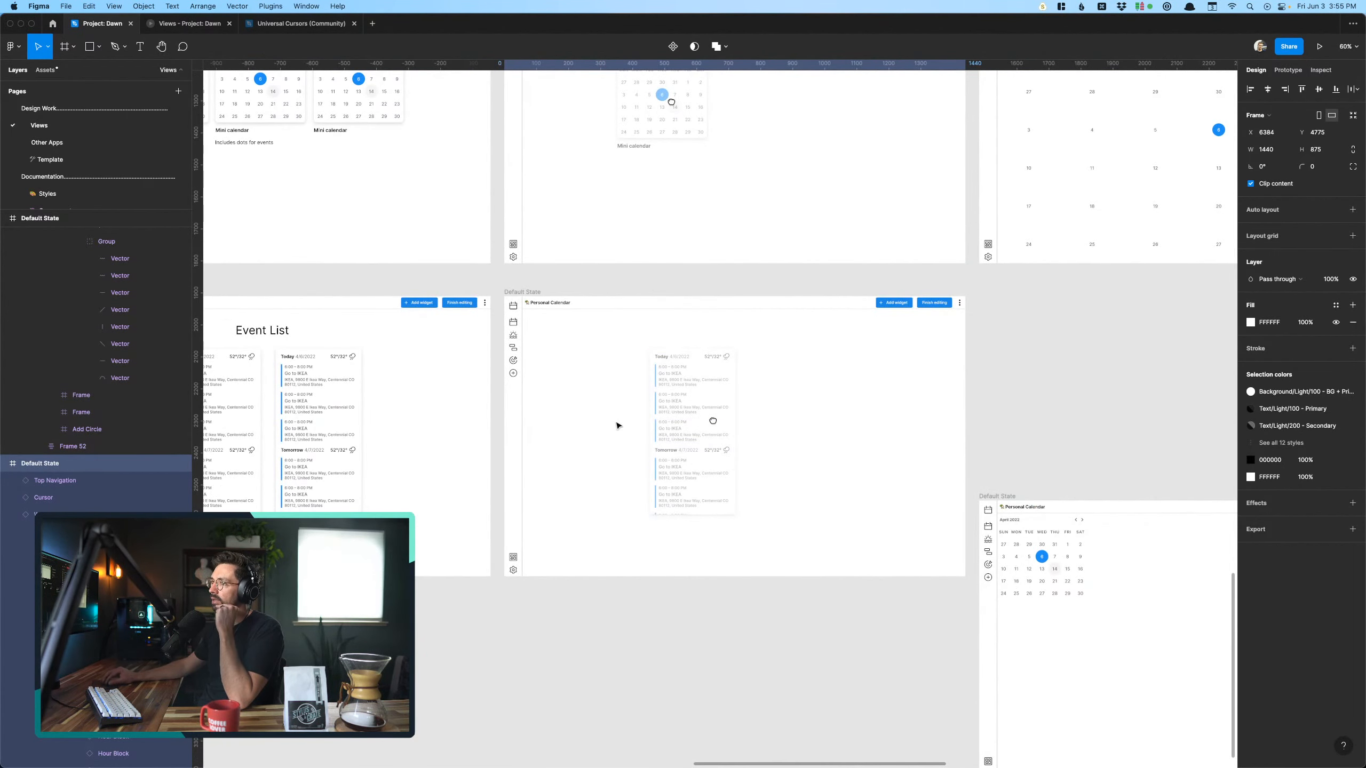
scroll(617, 425, "left", 3)
scroll(618, 425, "down", 1)
left_click_drag(692, 316, 912, 472)
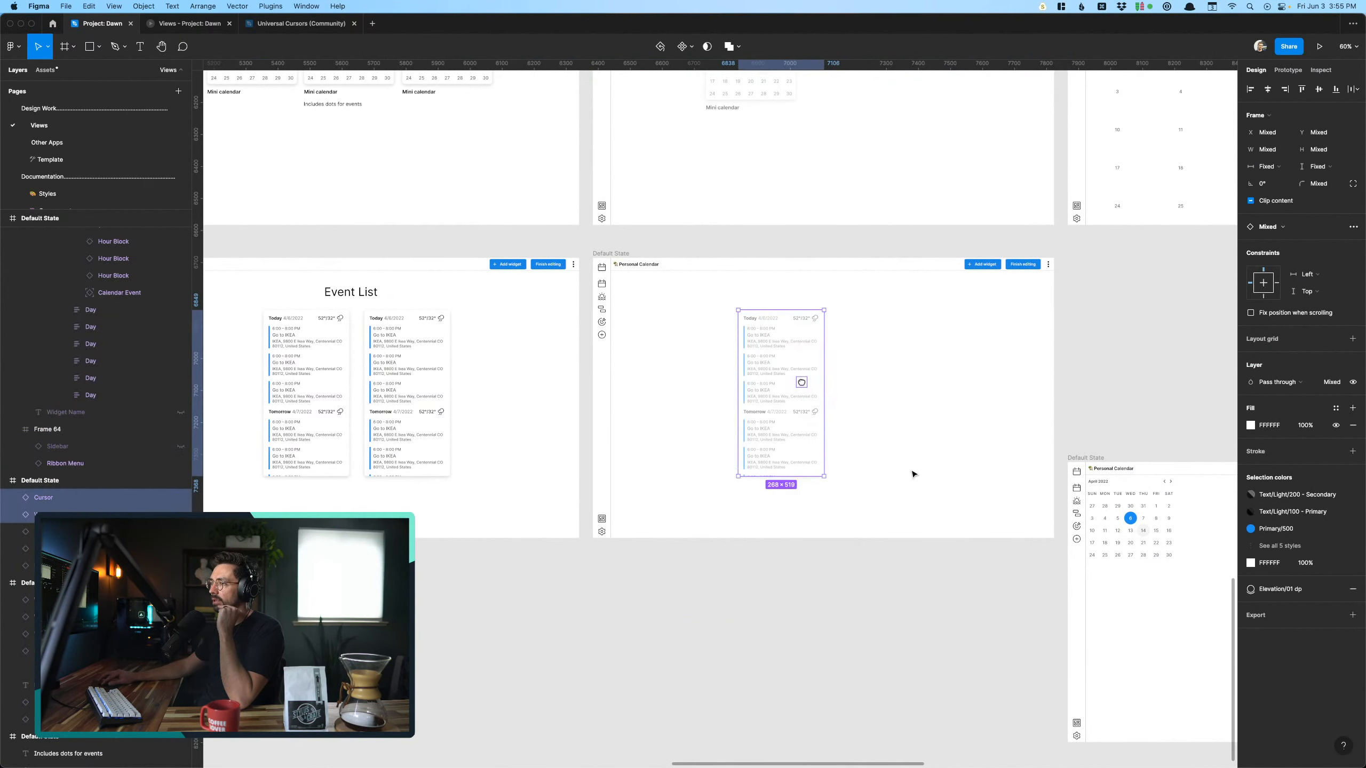
left_click_drag(771, 403, 824, 435)
- Copy the mini calendar widget from the neighbouring lower frame and paste it into the event list placement frame
left_click(1097, 525)
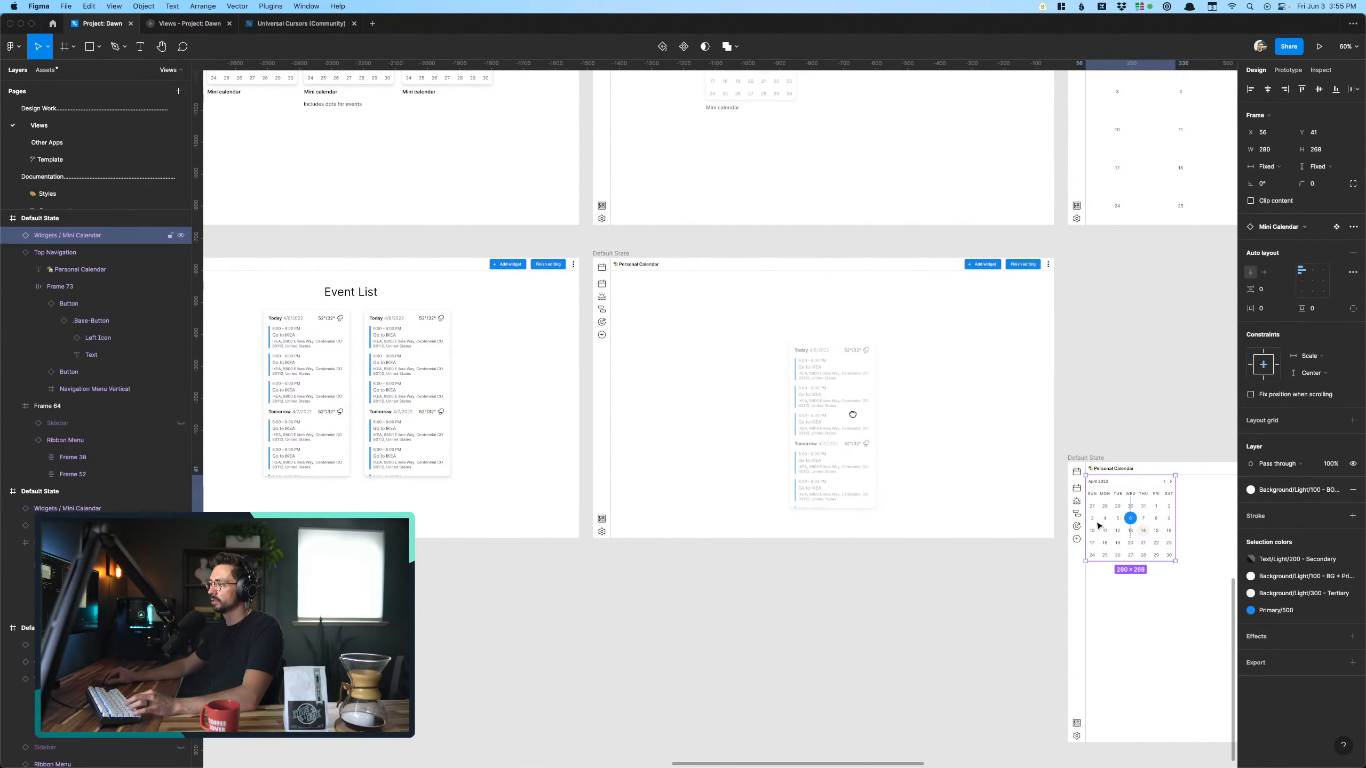
left_click(624, 253)
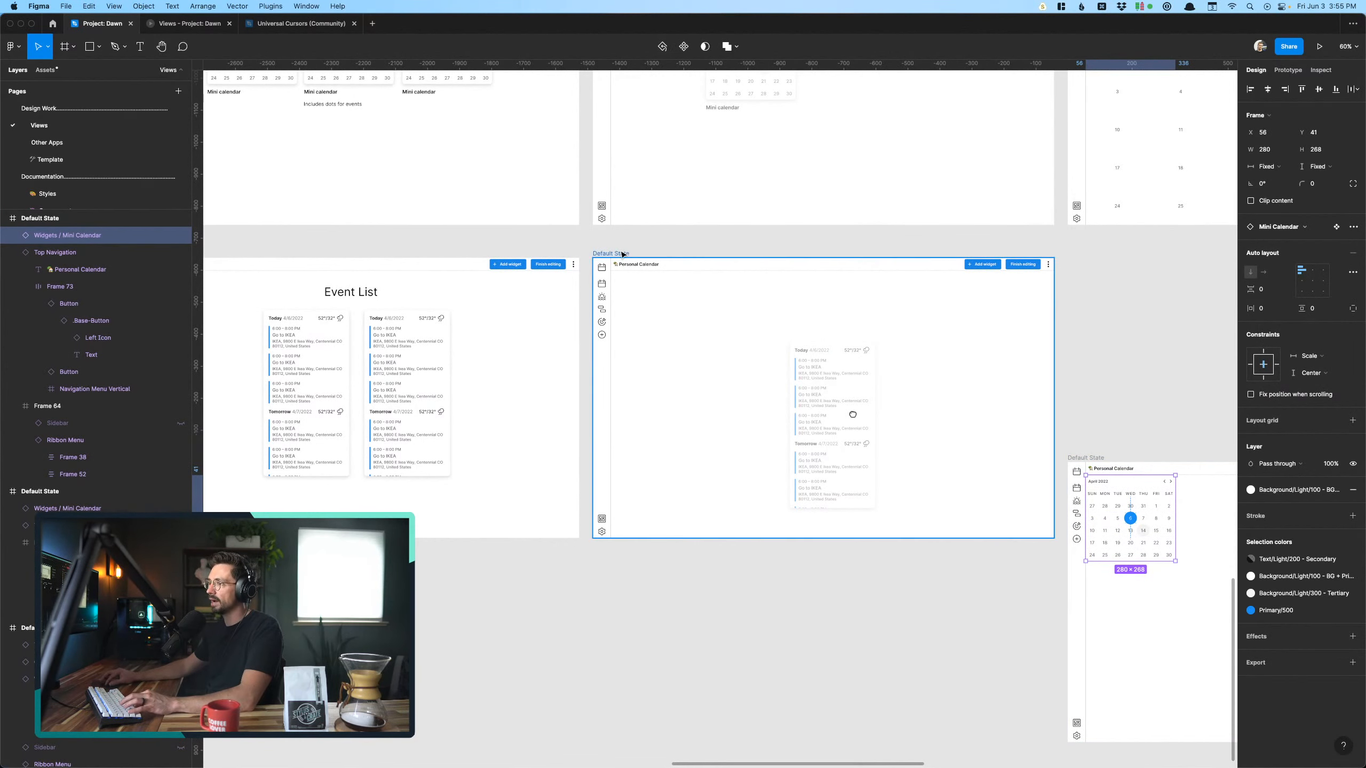
key("super+v")
left_click(728, 650)
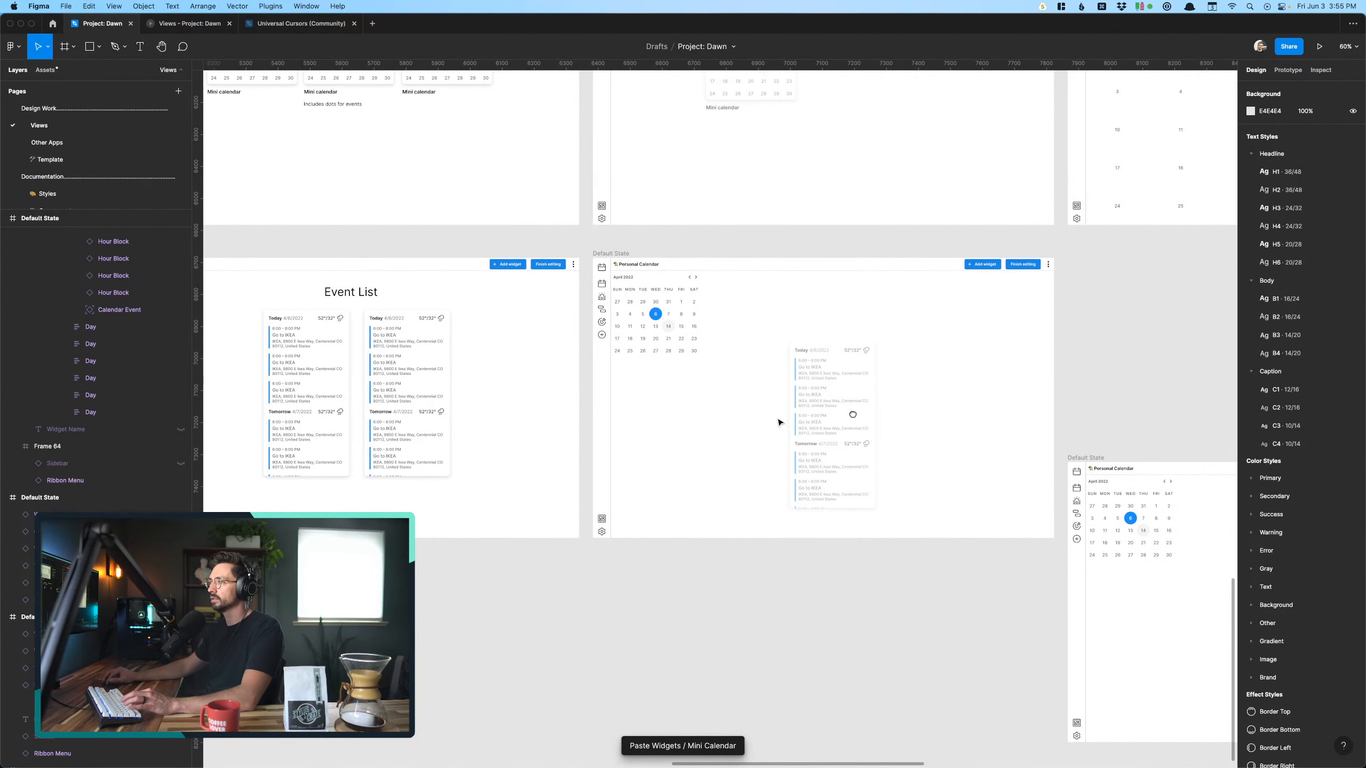
- Try to move the faded event list widget slightly left without its hand cursor, and undo the move
scroll(780, 412, "up", 5)
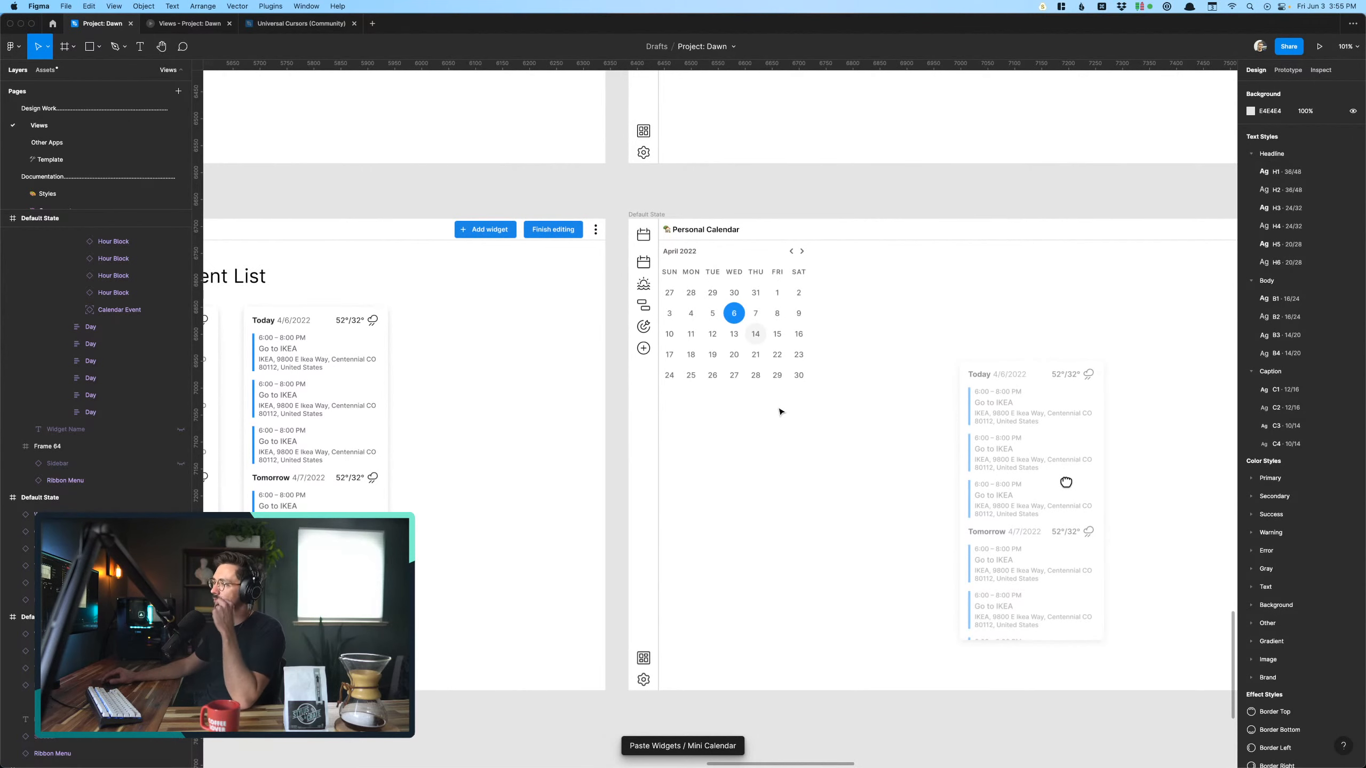
scroll(780, 411, "right", 5)
scroll(780, 411, "down", 1)
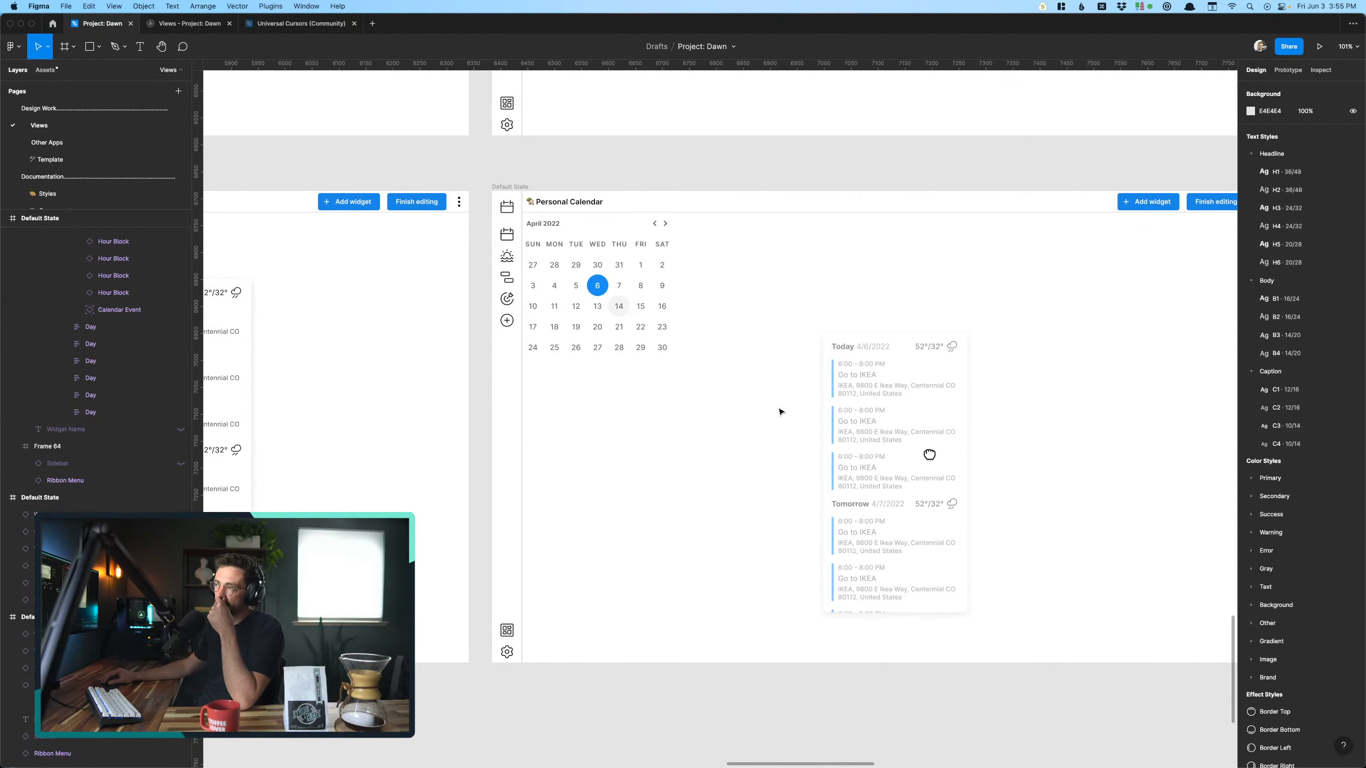
left_click(600, 324)
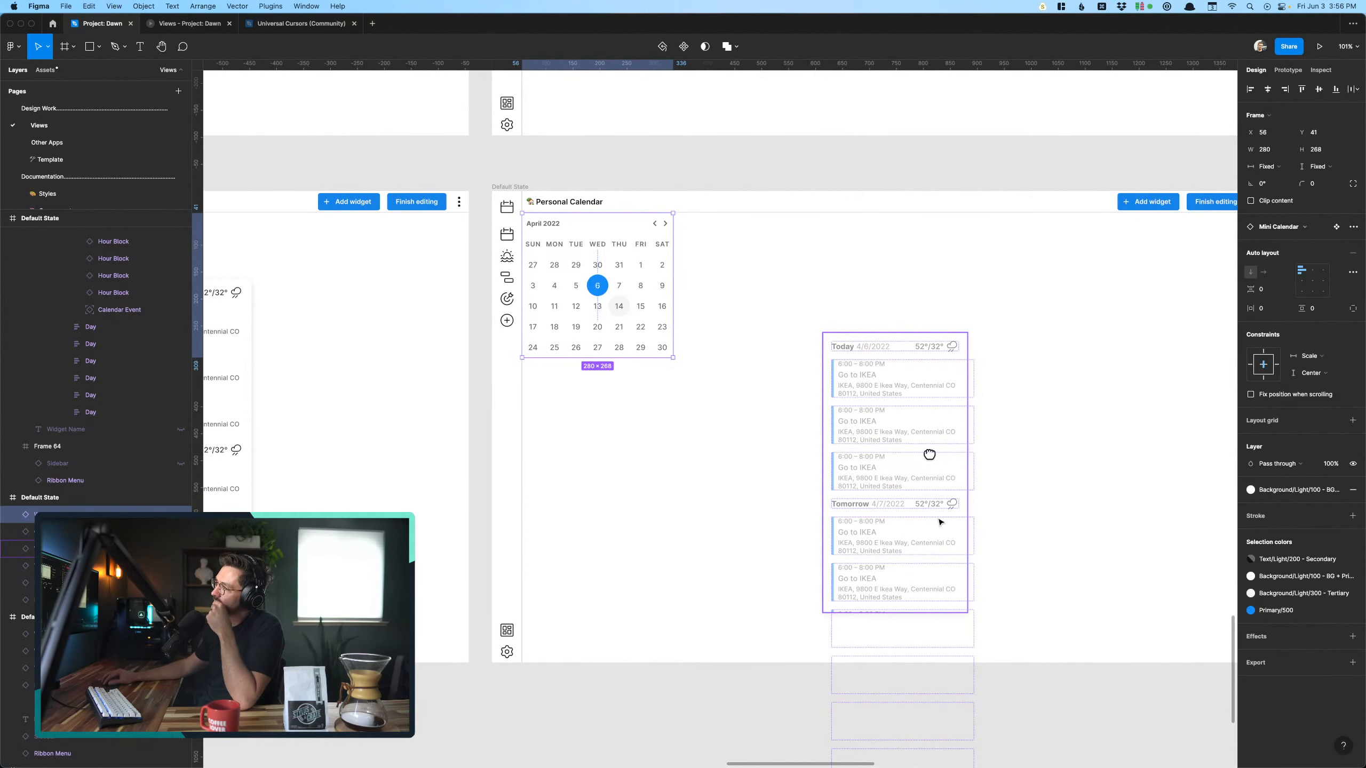
left_click(809, 505)
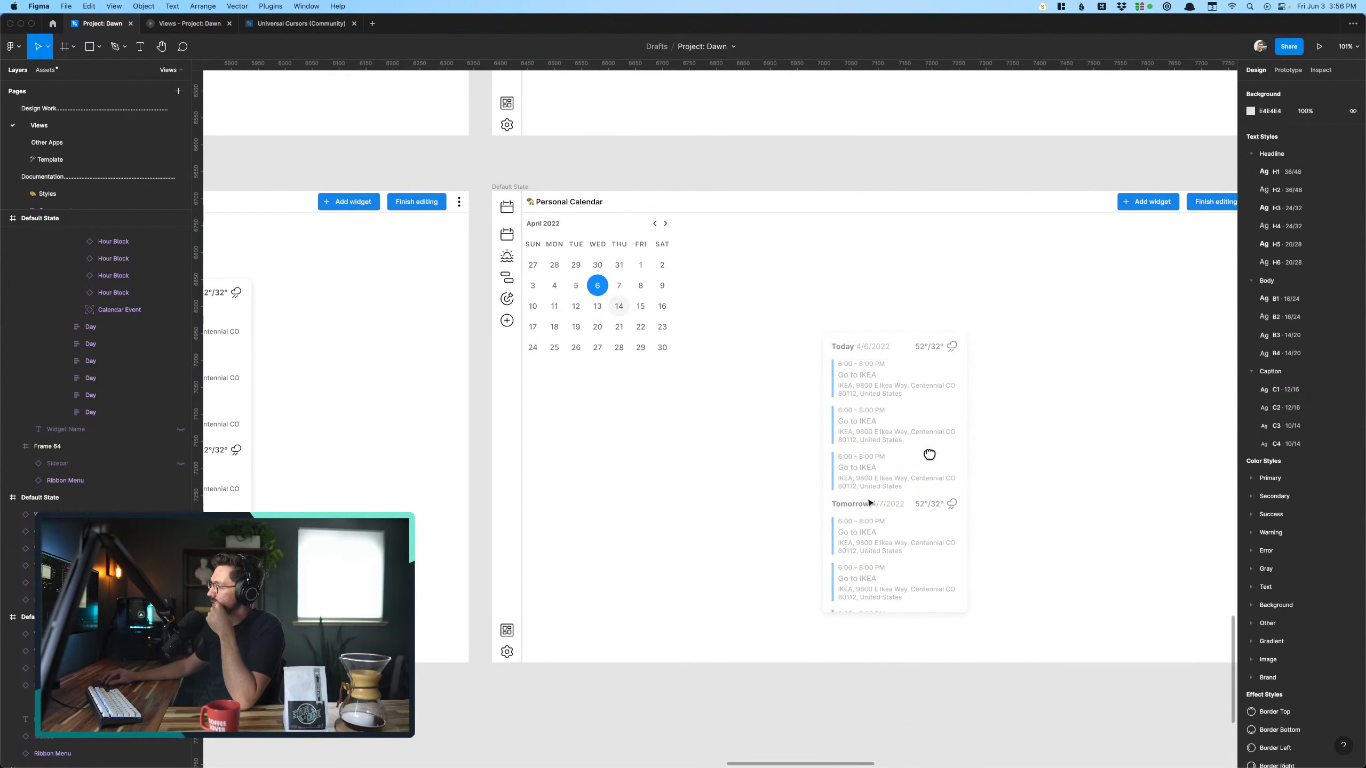
mouse_move(885, 507)
left_mouse_down()
mouse_move(848, 509)
mouse_move(863, 512)
left_mouse_up()
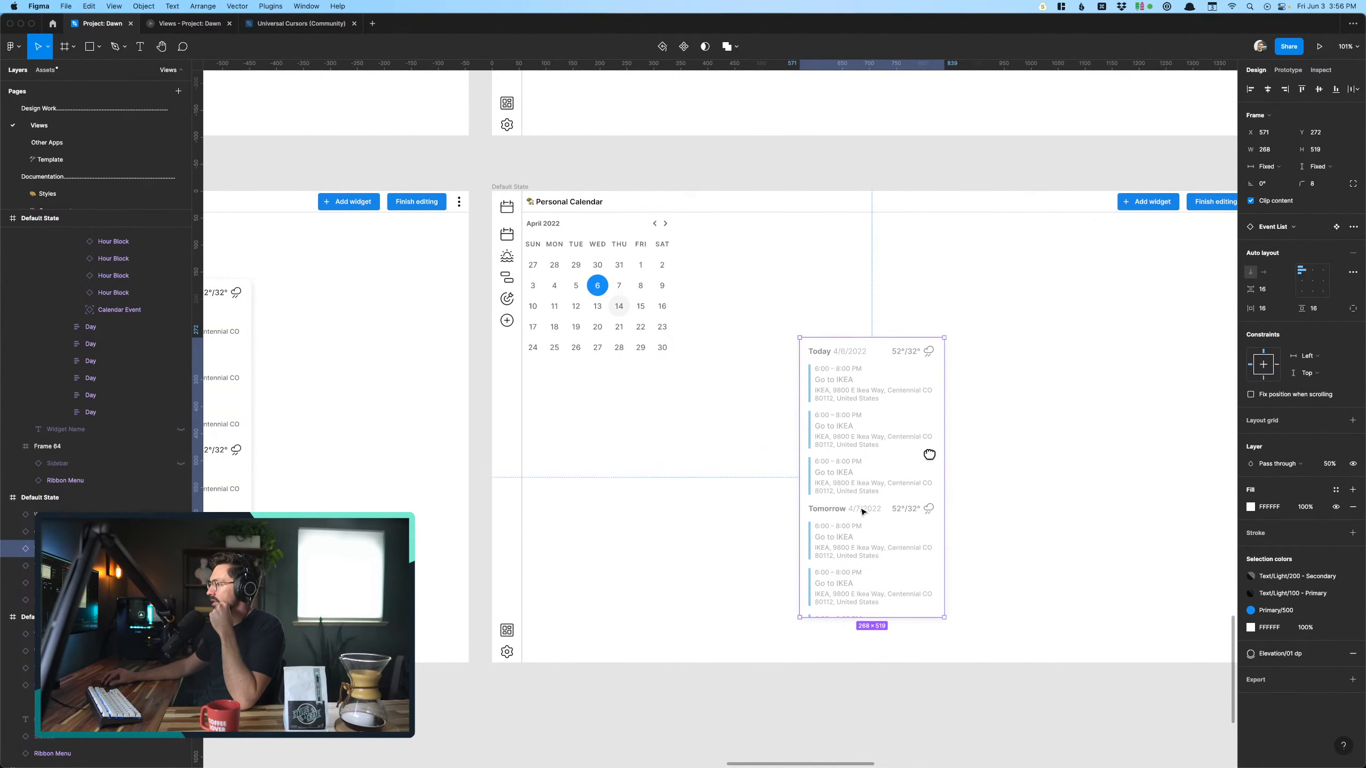
key("super+z")
- Place the faded event list directly beneath the mini calendar at X 64, Y 316, and move the closed hand cursor onto it
left_click_drag(783, 364, 976, 506)
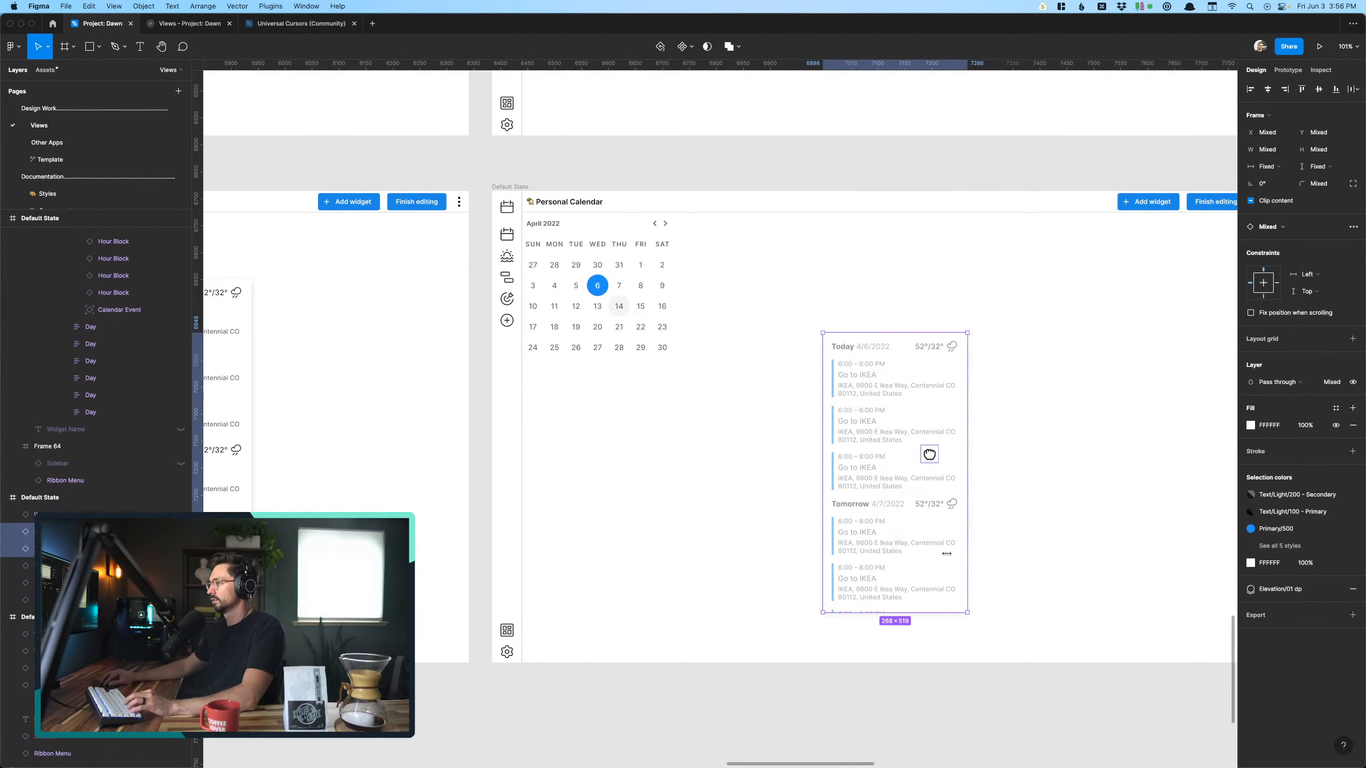
left_click_drag(893, 549, 830, 524)
left_click(697, 529)
left_click(792, 525)
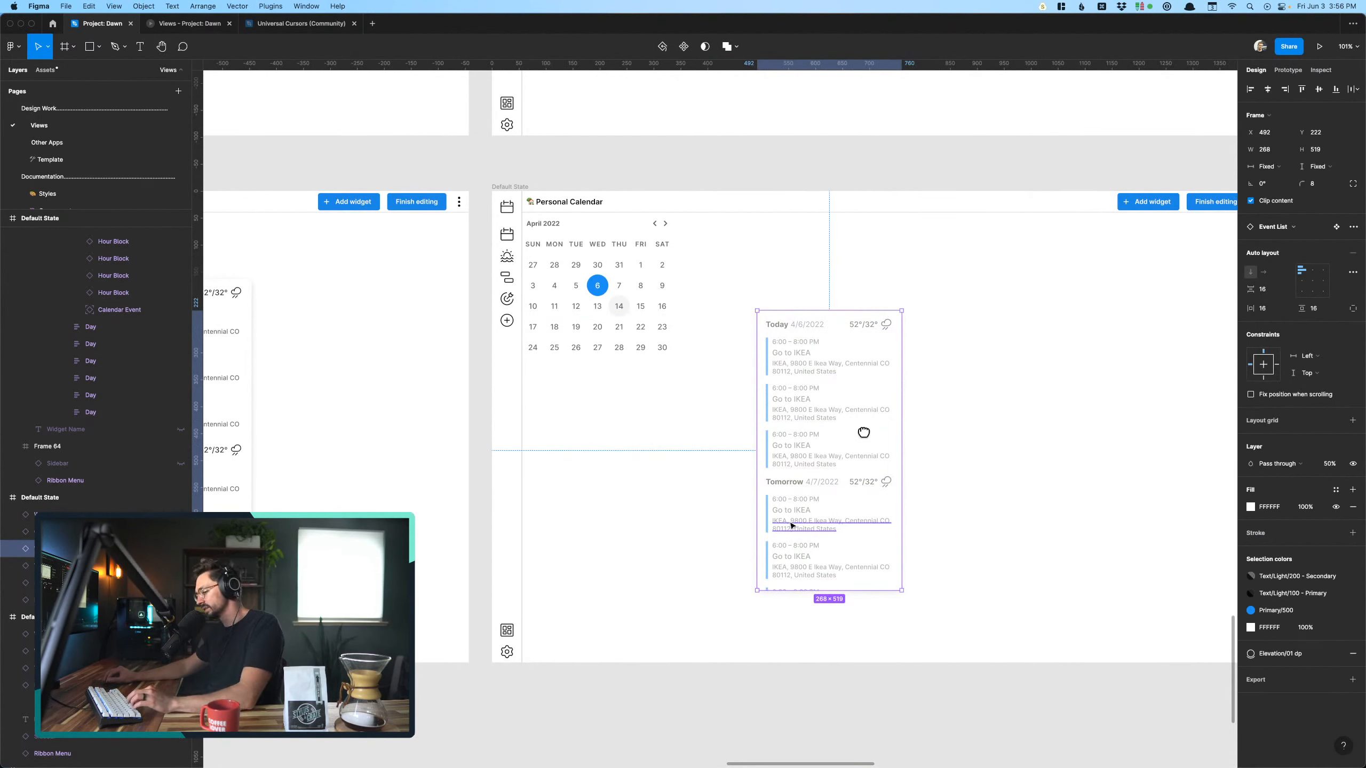
left_click_drag(778, 482, 548, 532)
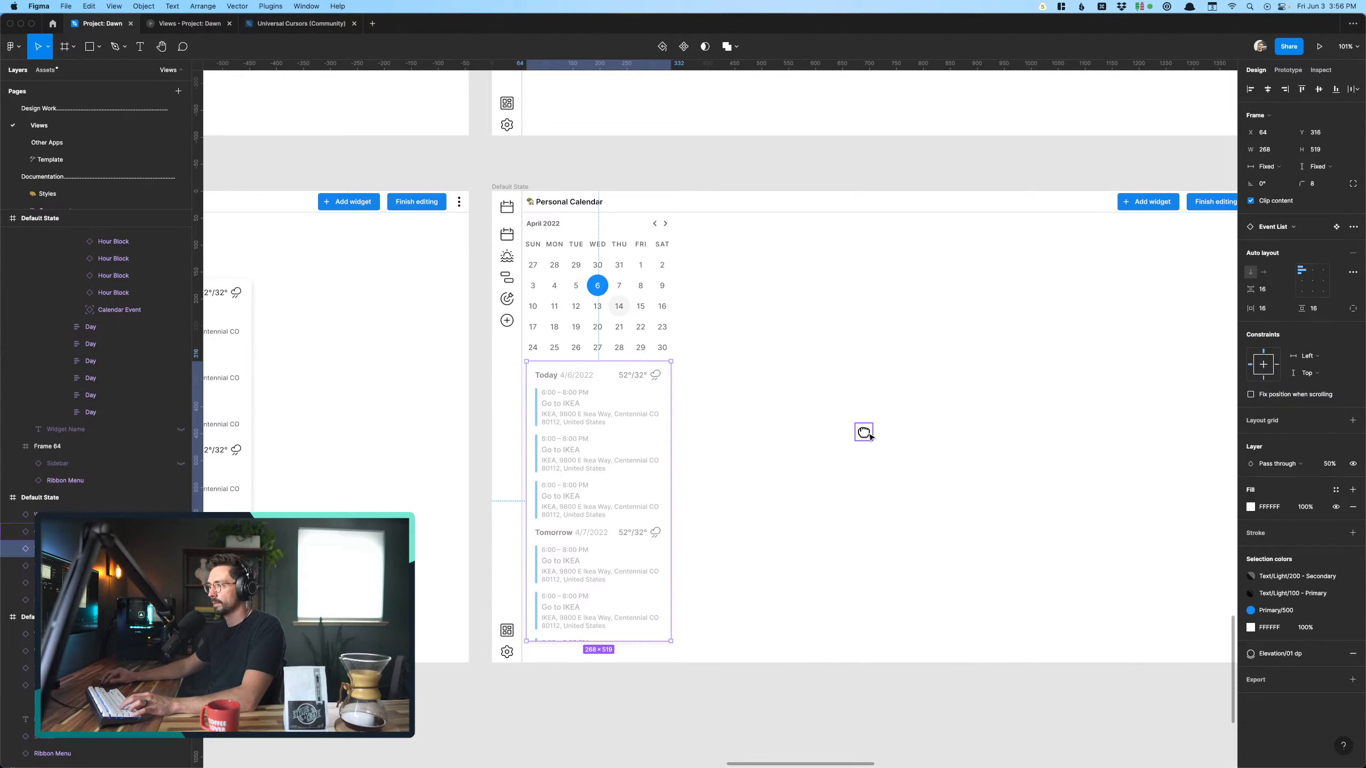
left_click_drag(864, 432, 665, 438)
left_click(923, 440)
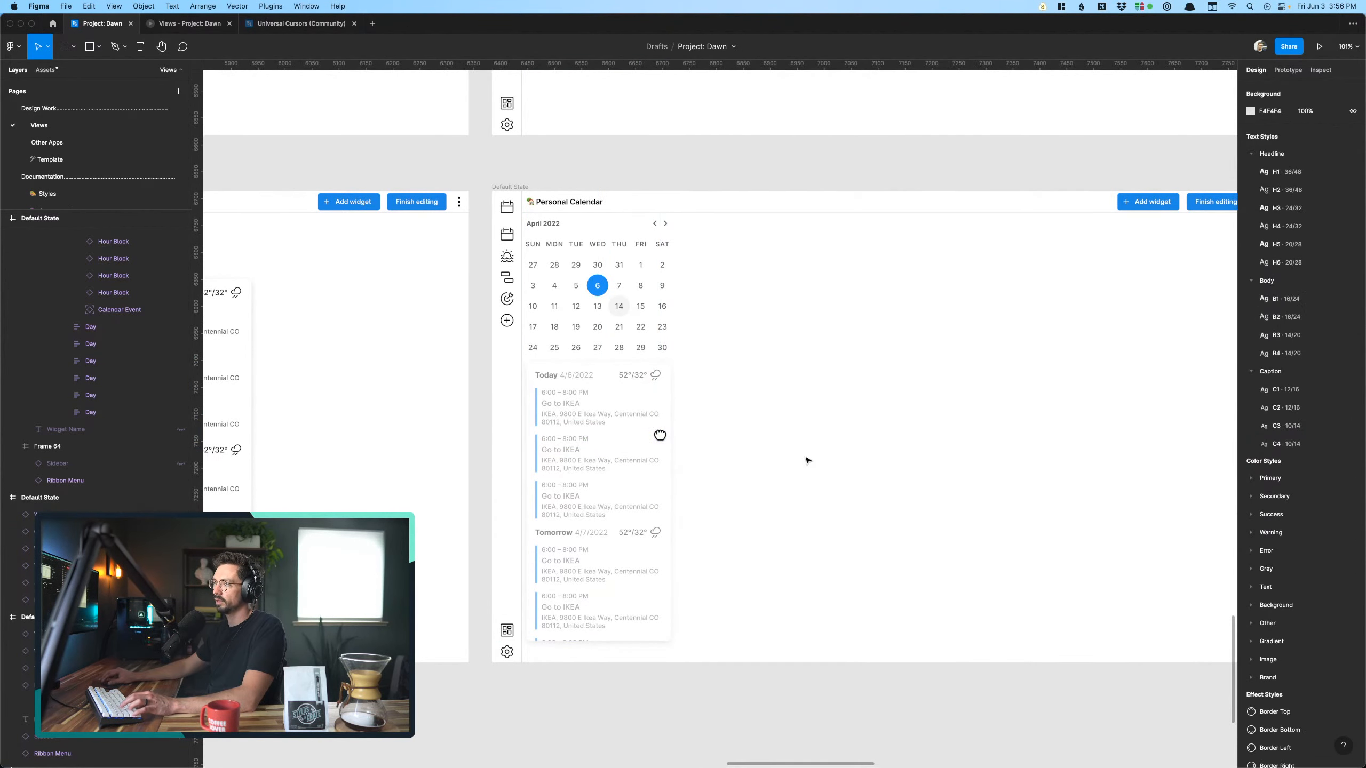
- Try placing a duplicate of the faded event list beside the mini calendar, and delete the duplicate
left_click(619, 488)
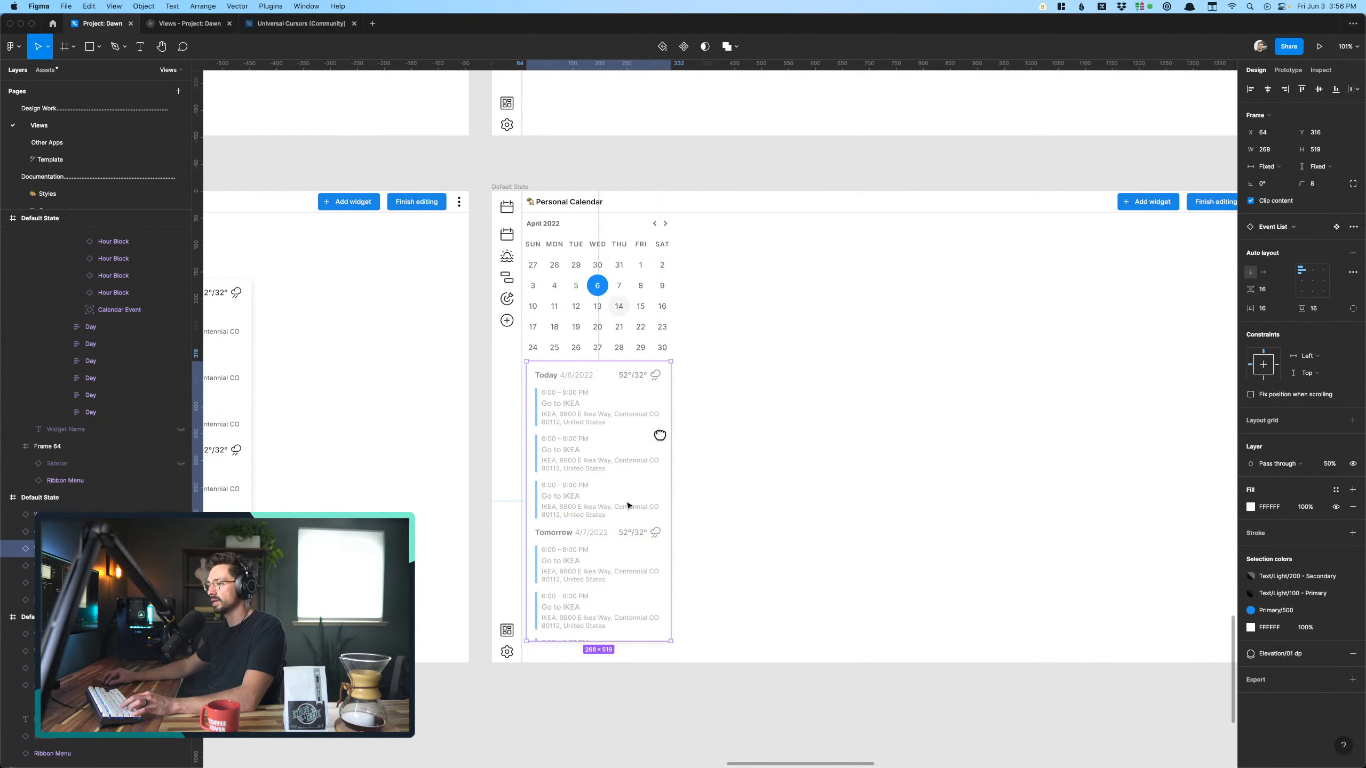
left_click_drag(628, 506, 783, 362)
left_click(906, 423)
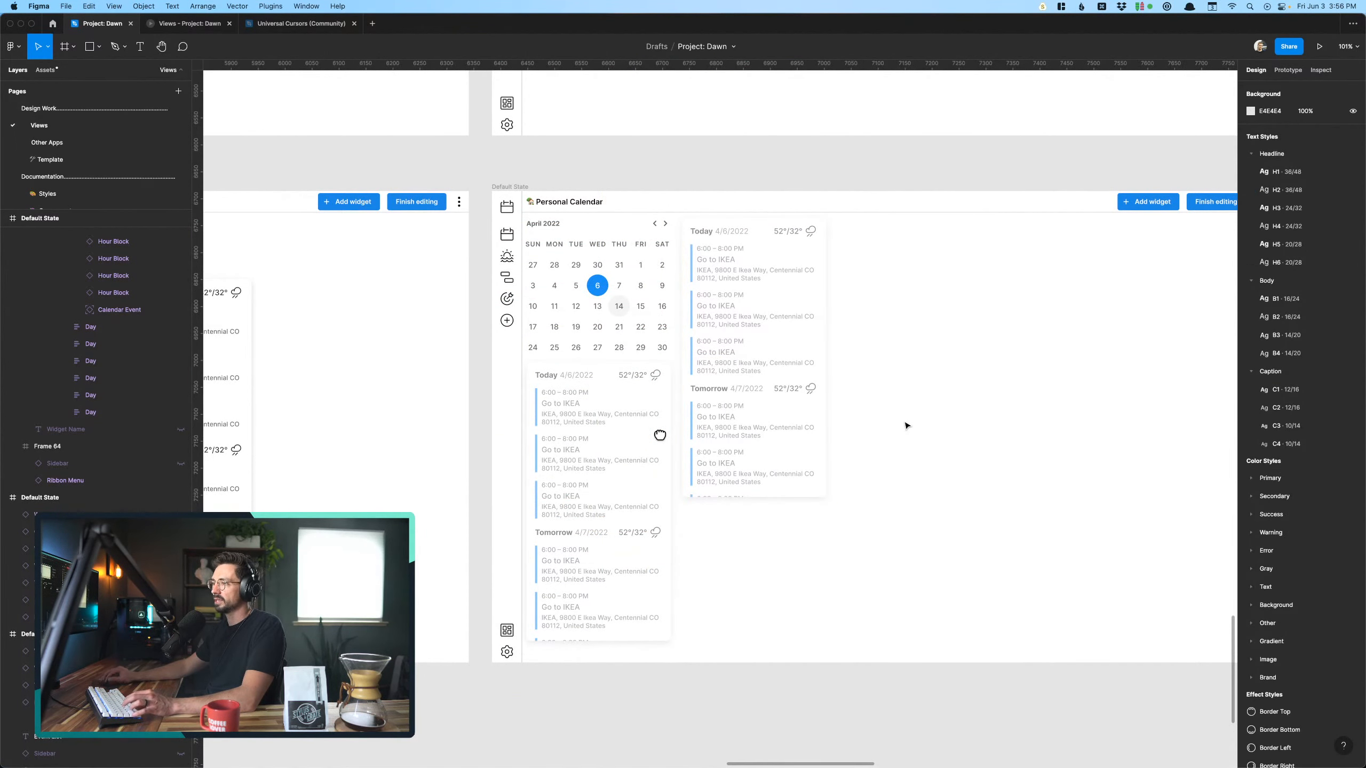
left_click(666, 438)
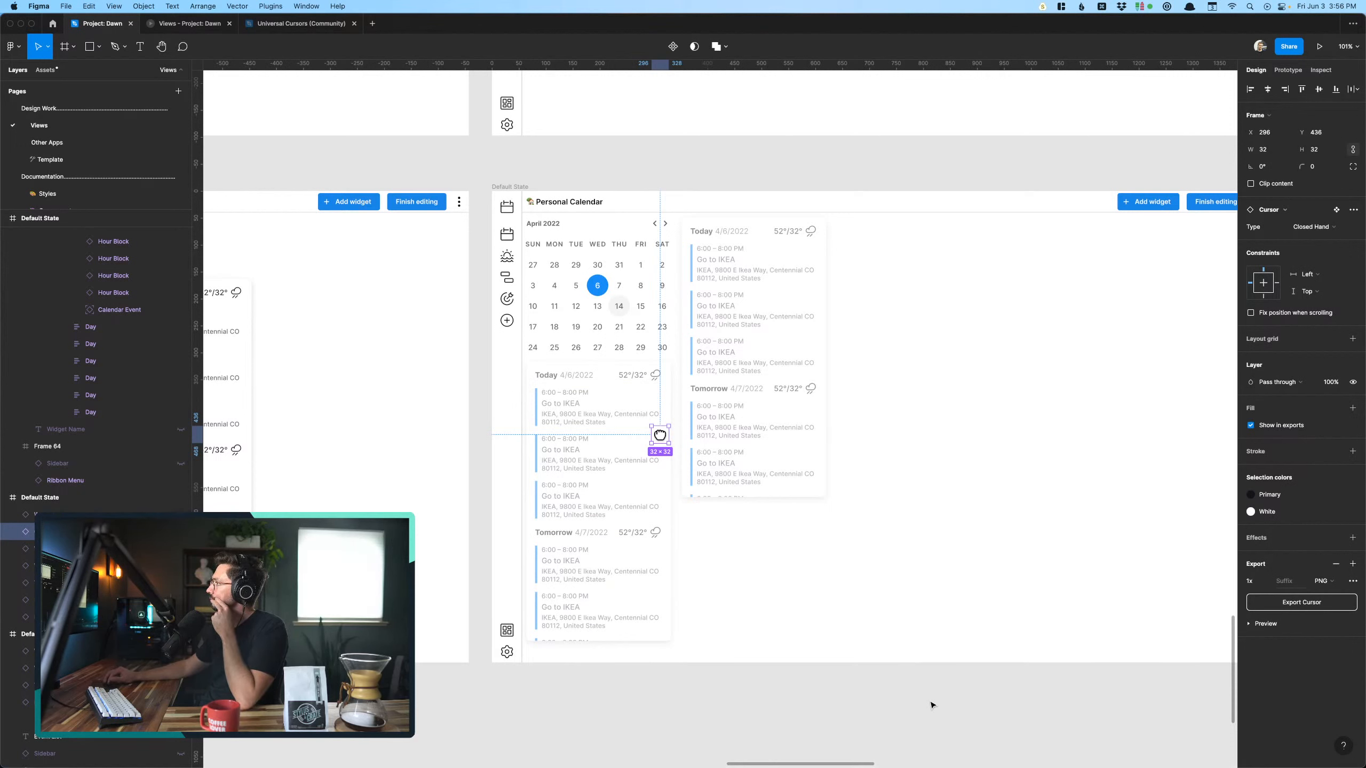
left_click(862, 500)
scroll(861, 500, "right", 1)
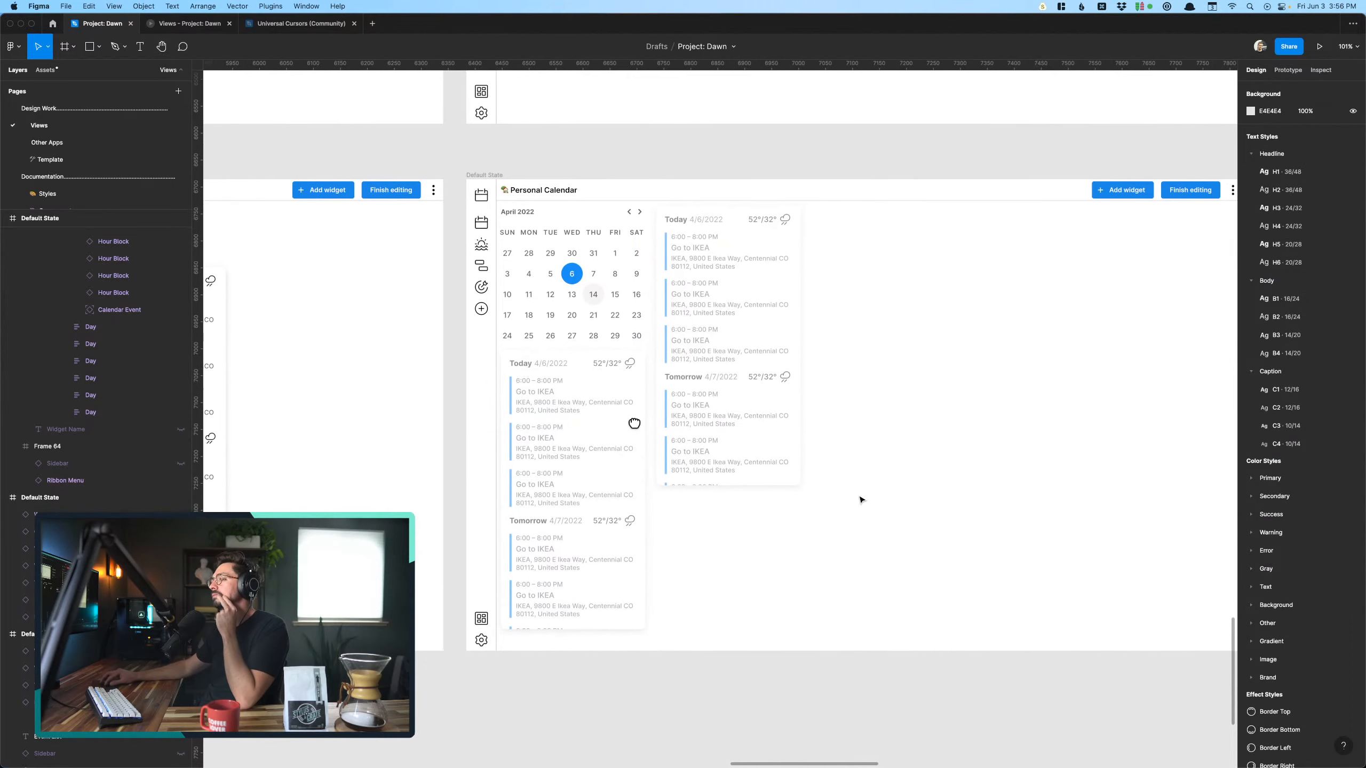
left_click(554, 457)
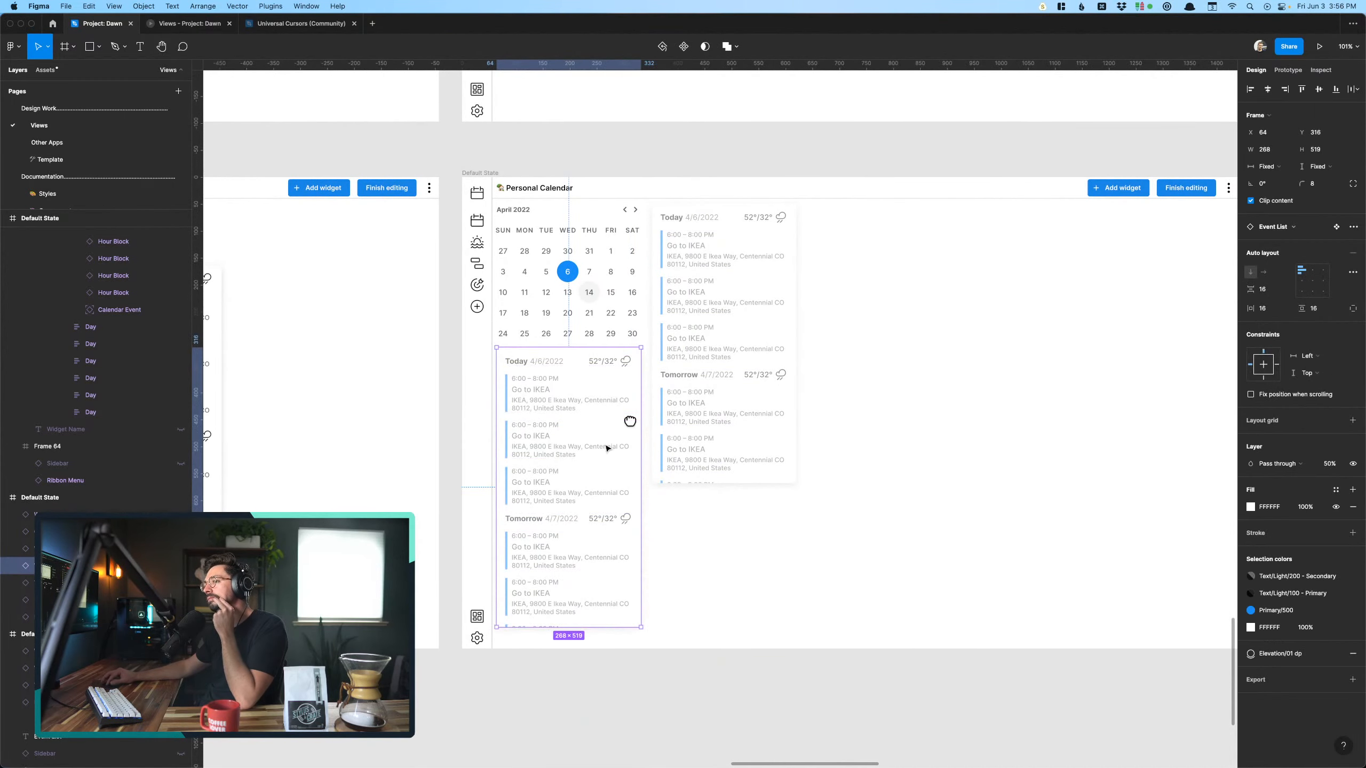
left_click(695, 421)
key("Delete")
- Shift the closed hand cursor slightly inward on the faded event list to X 276, Y 444
scroll(695, 421, "down", 3)
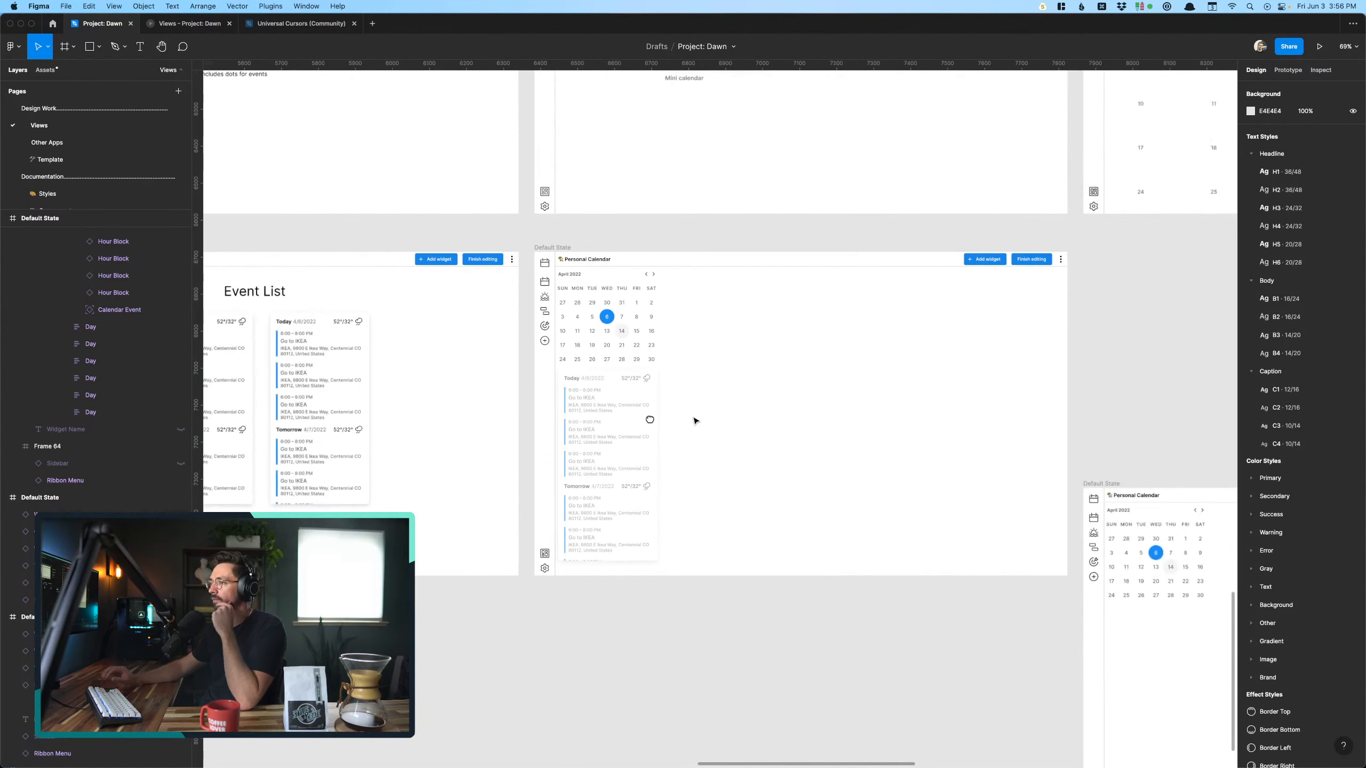
left_click(629, 421)
left_click_drag(649, 421, 642, 423)
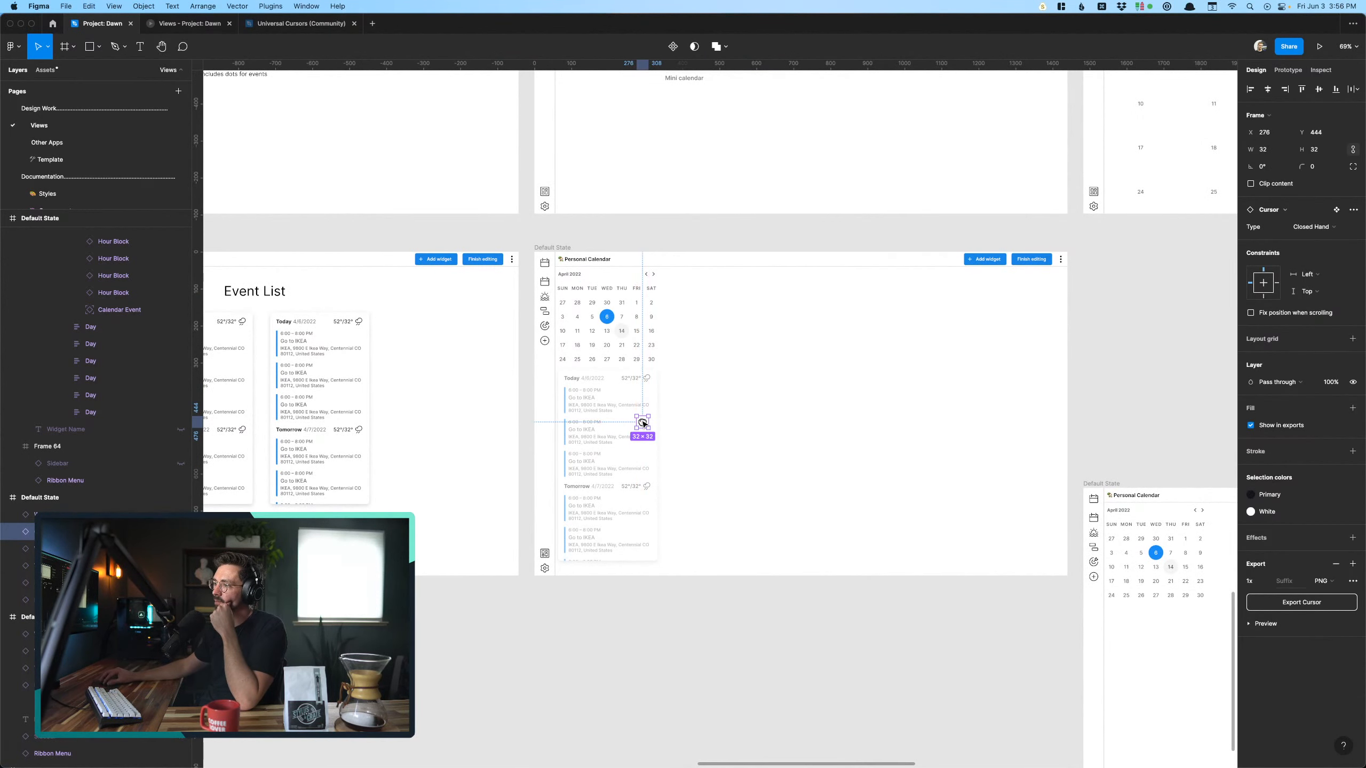
- Move the enlarged month calendar frame out below the rows and put the small mini calendar frame in its place
scroll(643, 424, "right", 5)
scroll(643, 424, "down", 2)
scroll(643, 424, "right", 2)
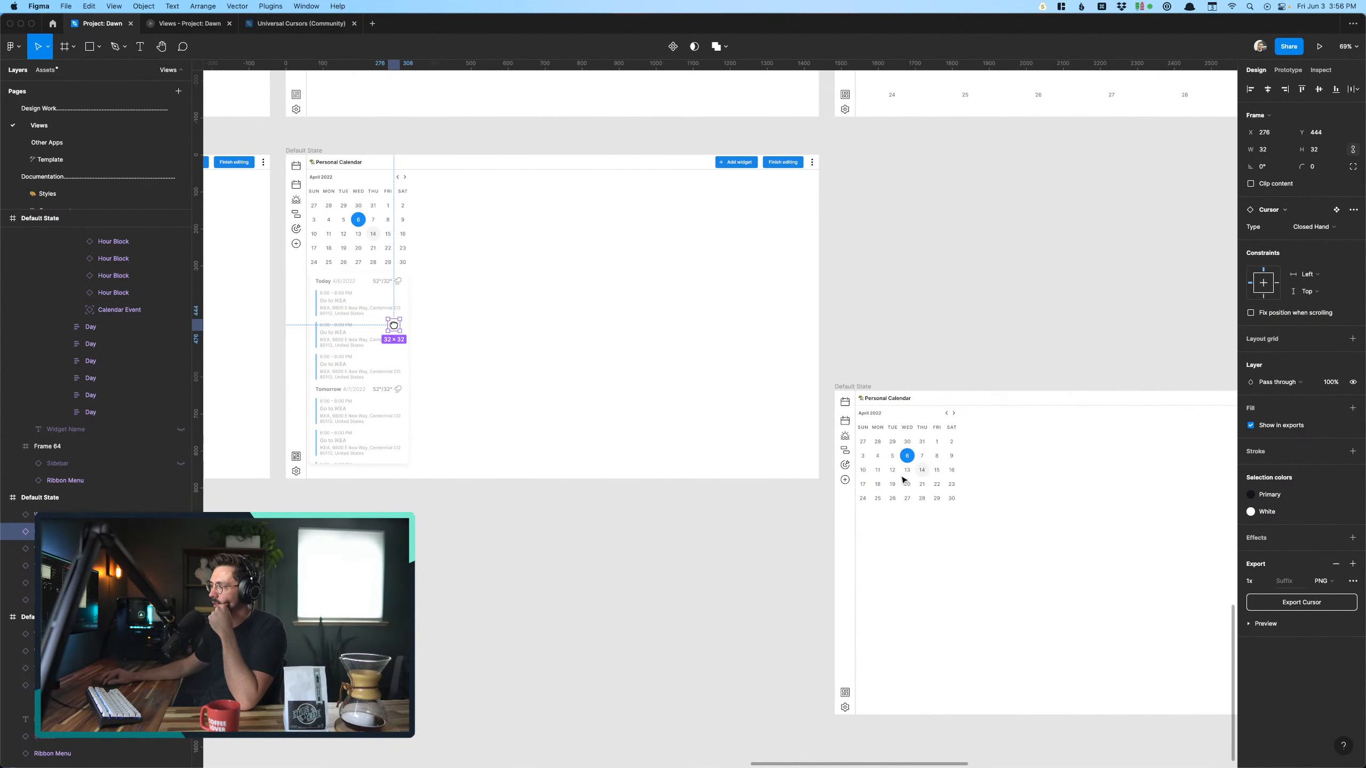
scroll(807, 452, "down", 5)
scroll(888, 481, "up", 1)
scroll(887, 482, "right", 1)
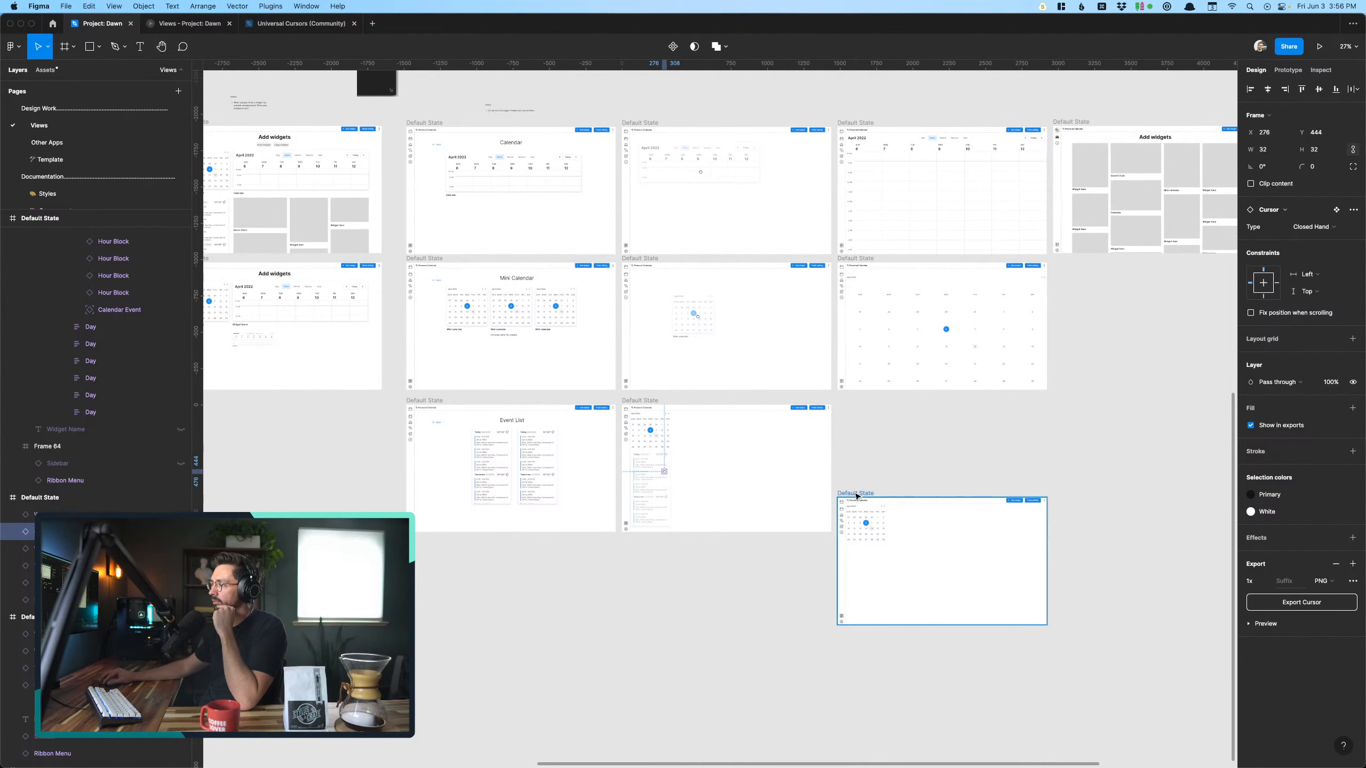
left_click_drag(857, 496, 863, 337)
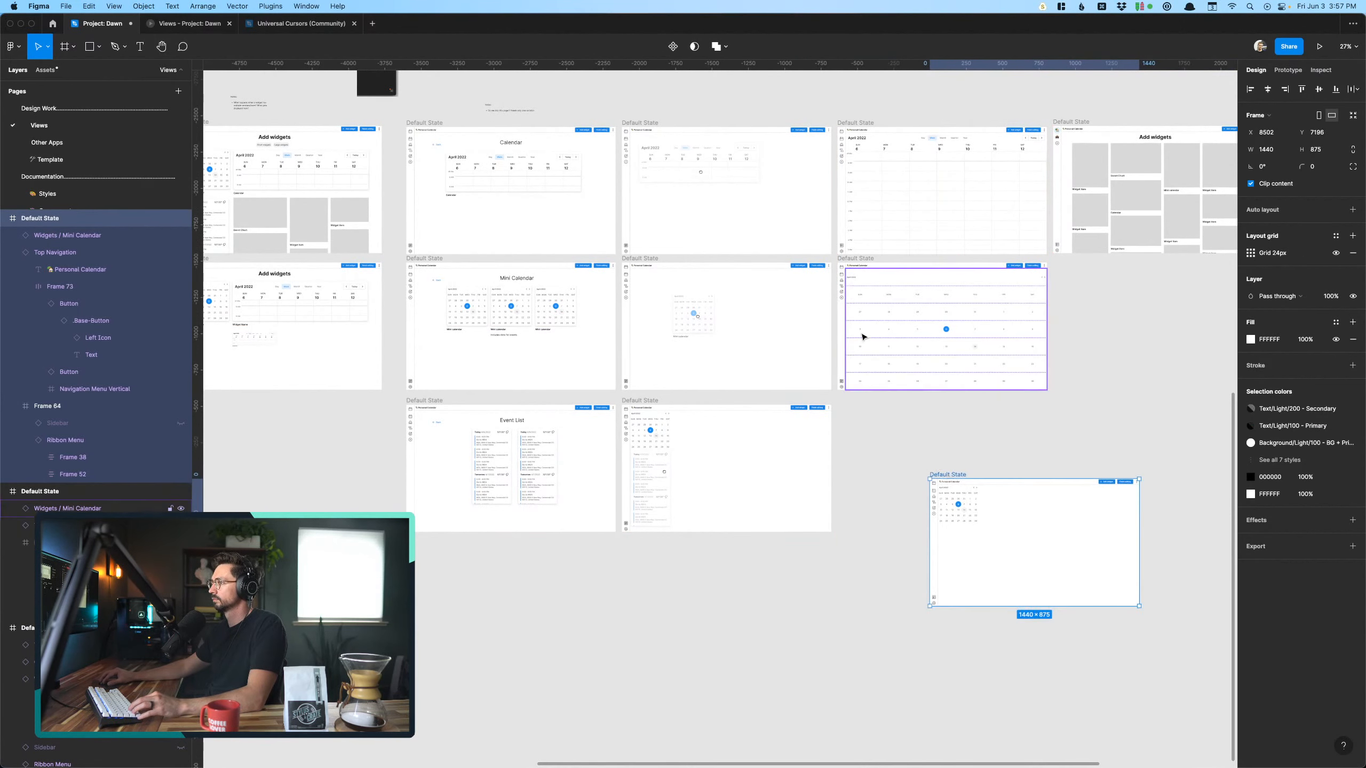
left_click(864, 264)
left_click_drag(866, 262, 884, 635)
left_click_drag(959, 474, 868, 260)
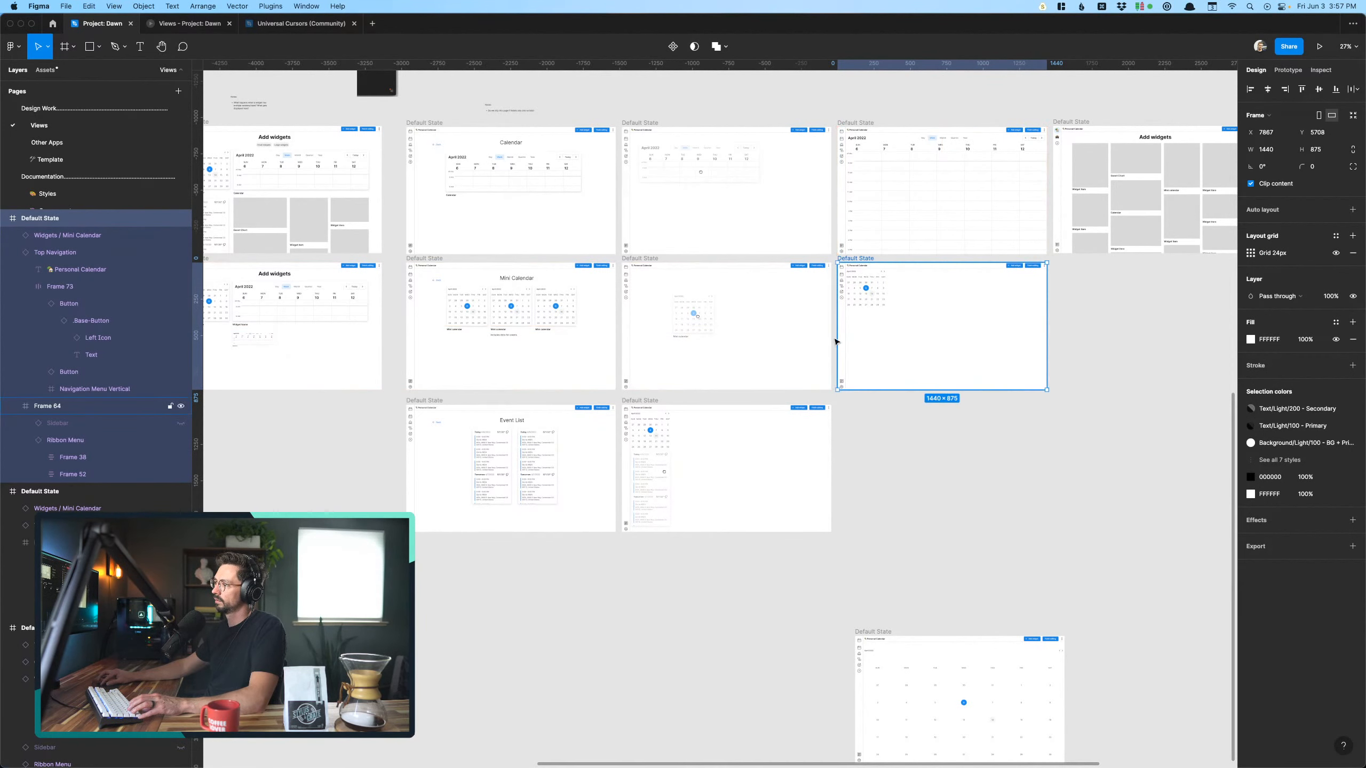
- Duplicate the event list placement frame under the small mini calendar frame, and delete the hand cursor from the duplicate
left_click_drag(661, 398, 873, 398, "alt")
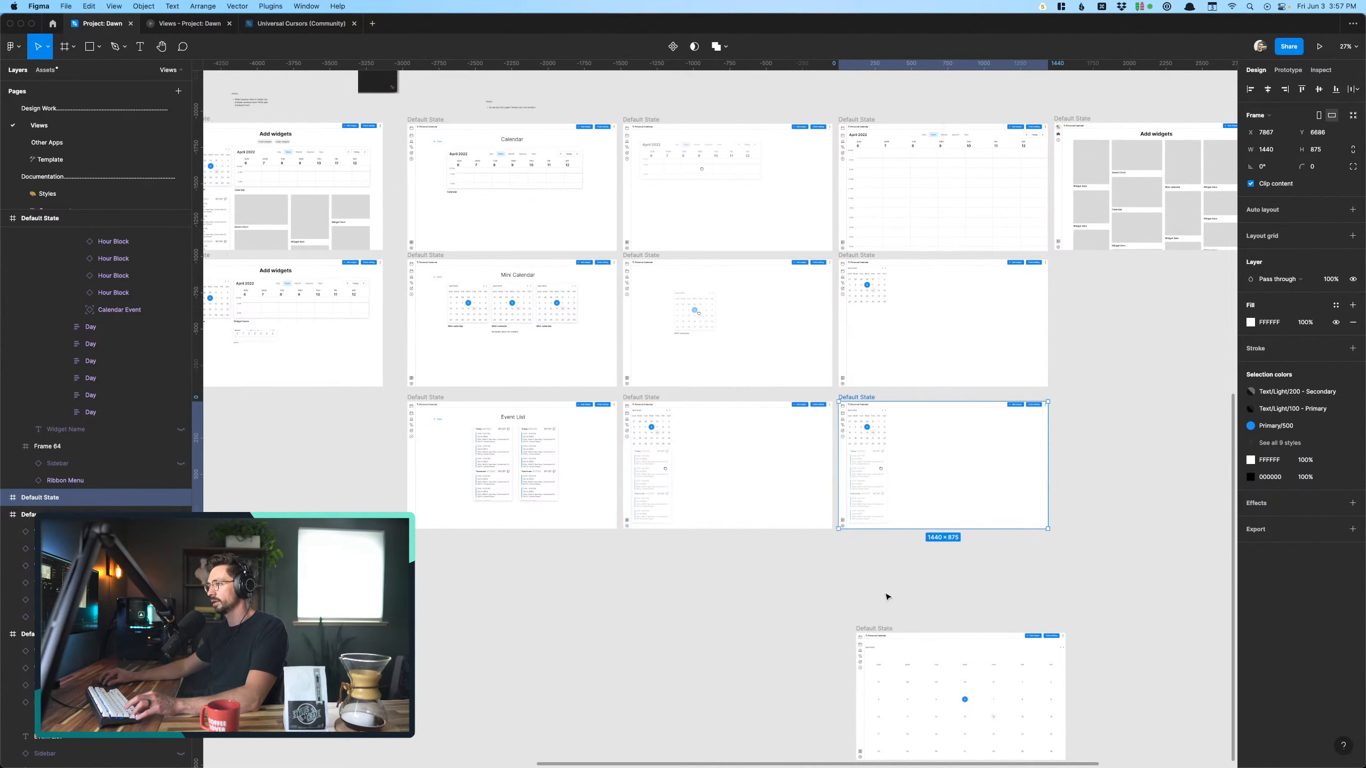
left_click(854, 553)
scroll(857, 545, "up", 5)
scroll(857, 544, "up", 10)
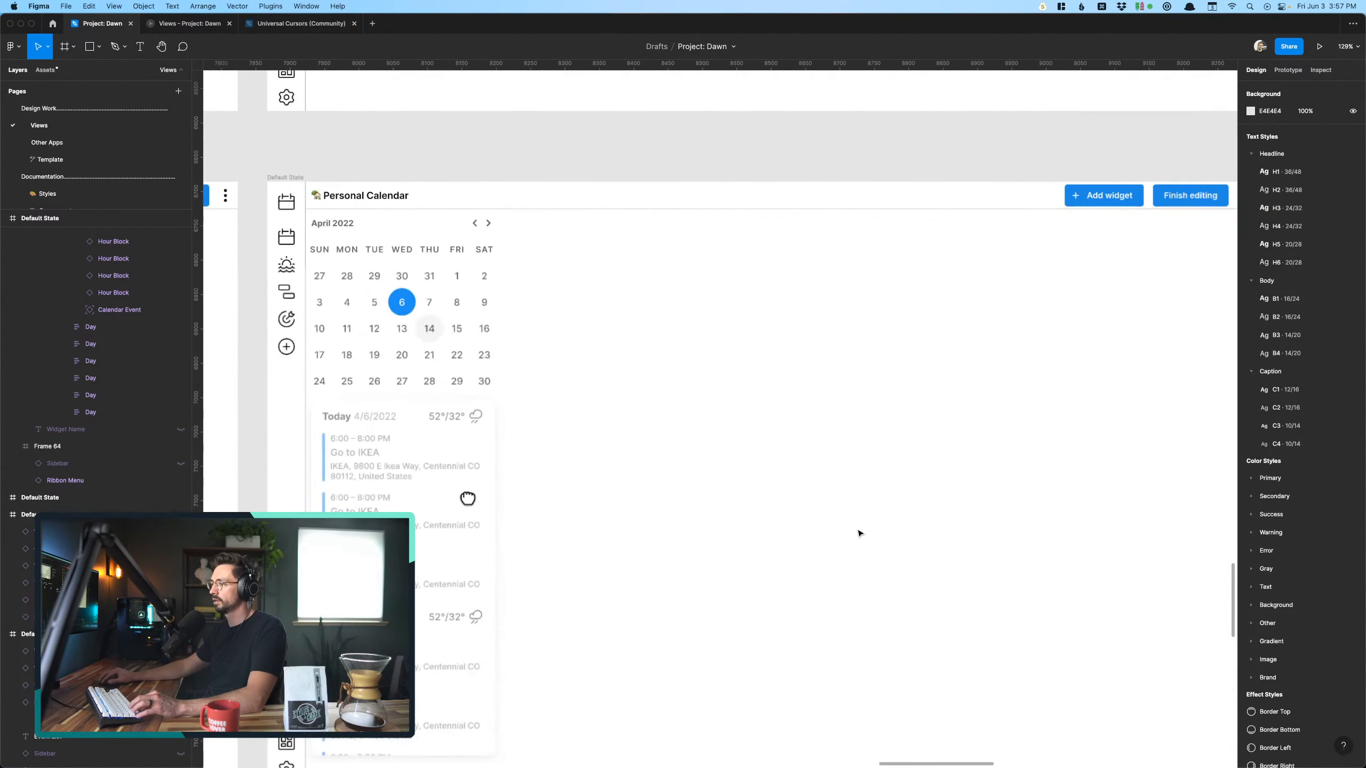
left_click(673, 430)
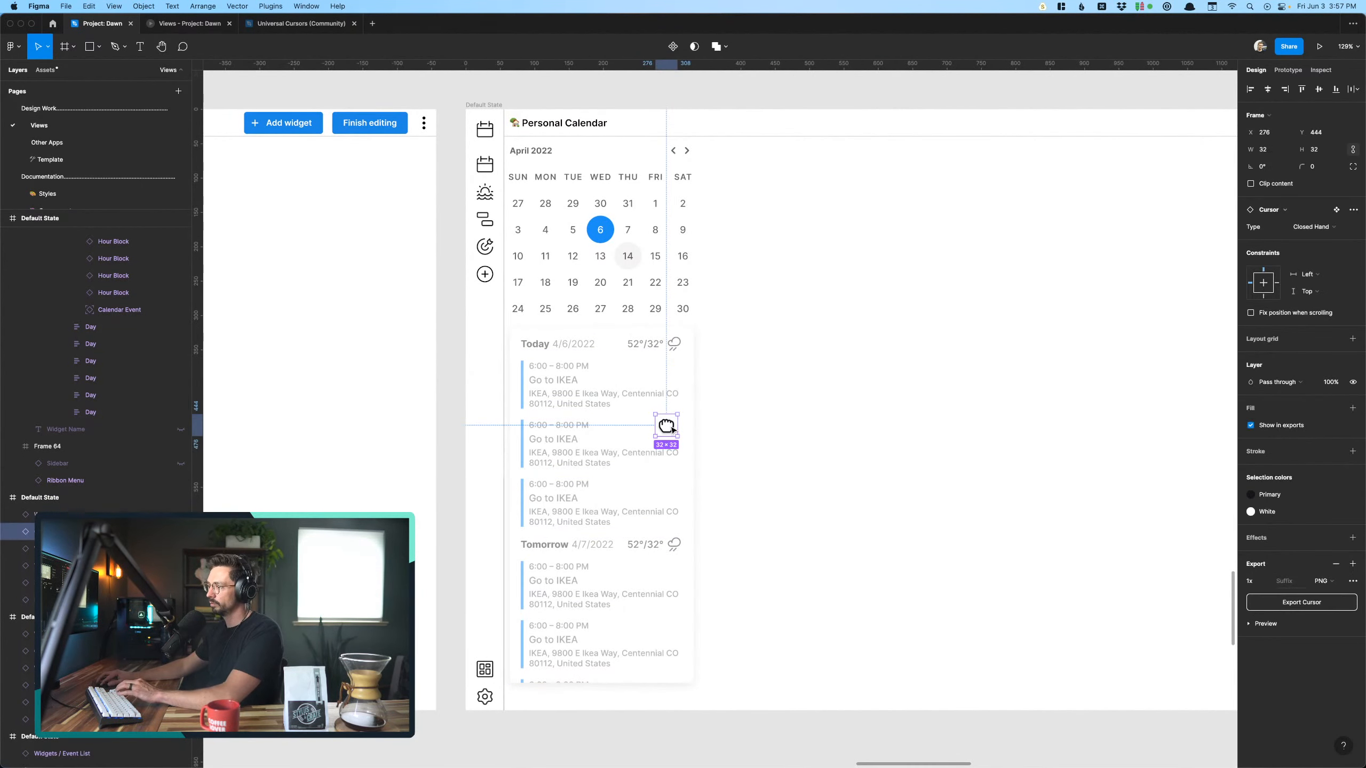
key("Delete")
- Remove the elevation shadow from the event list in the duplicated frame and set its layer opacity to 100%
left_click(646, 466)
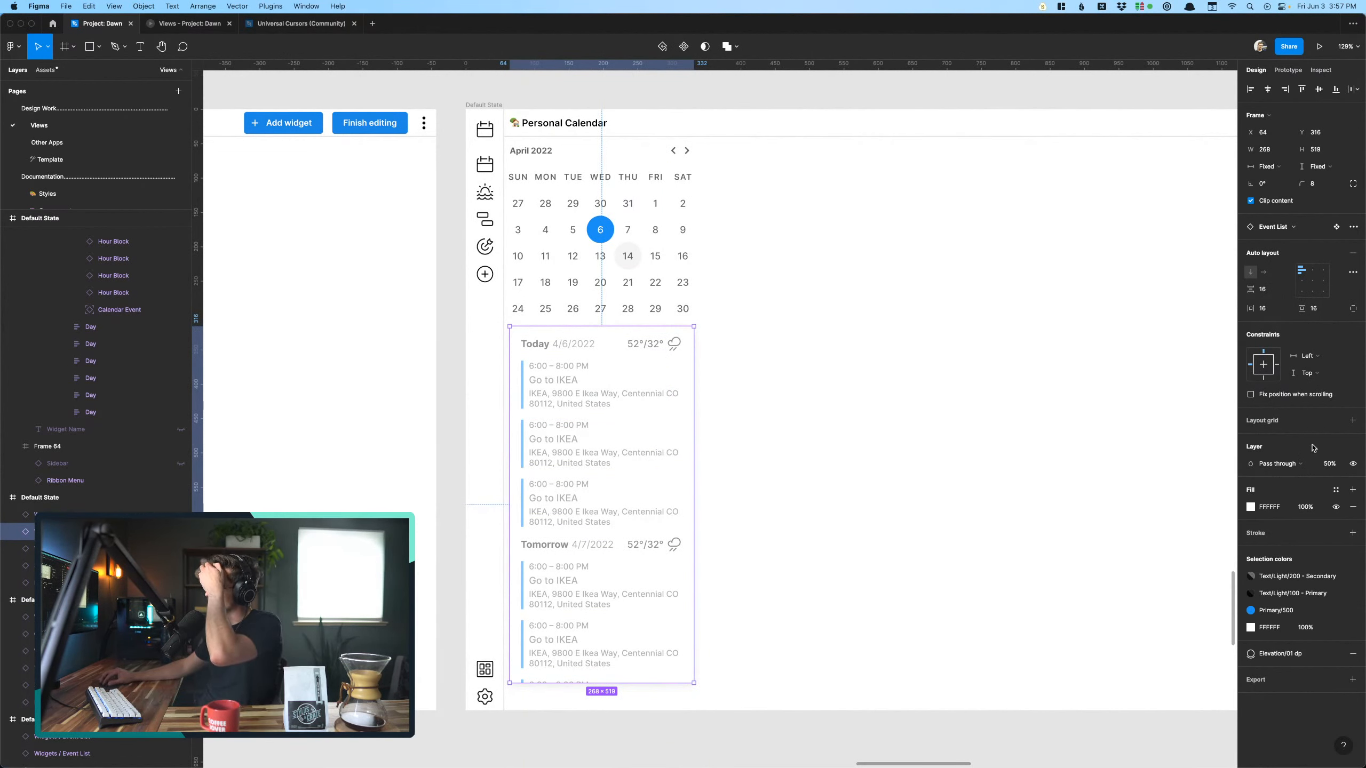
left_click(1353, 653)
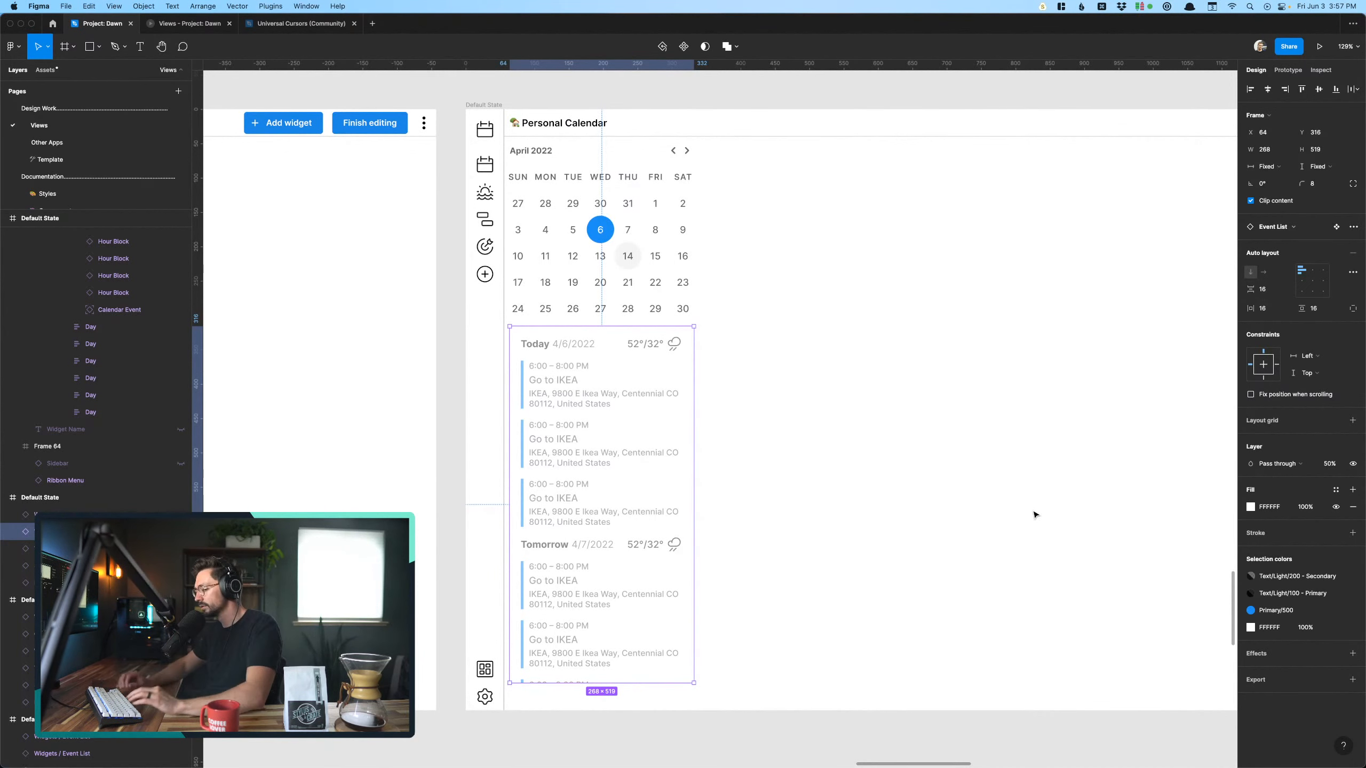
key("0")
key("0")
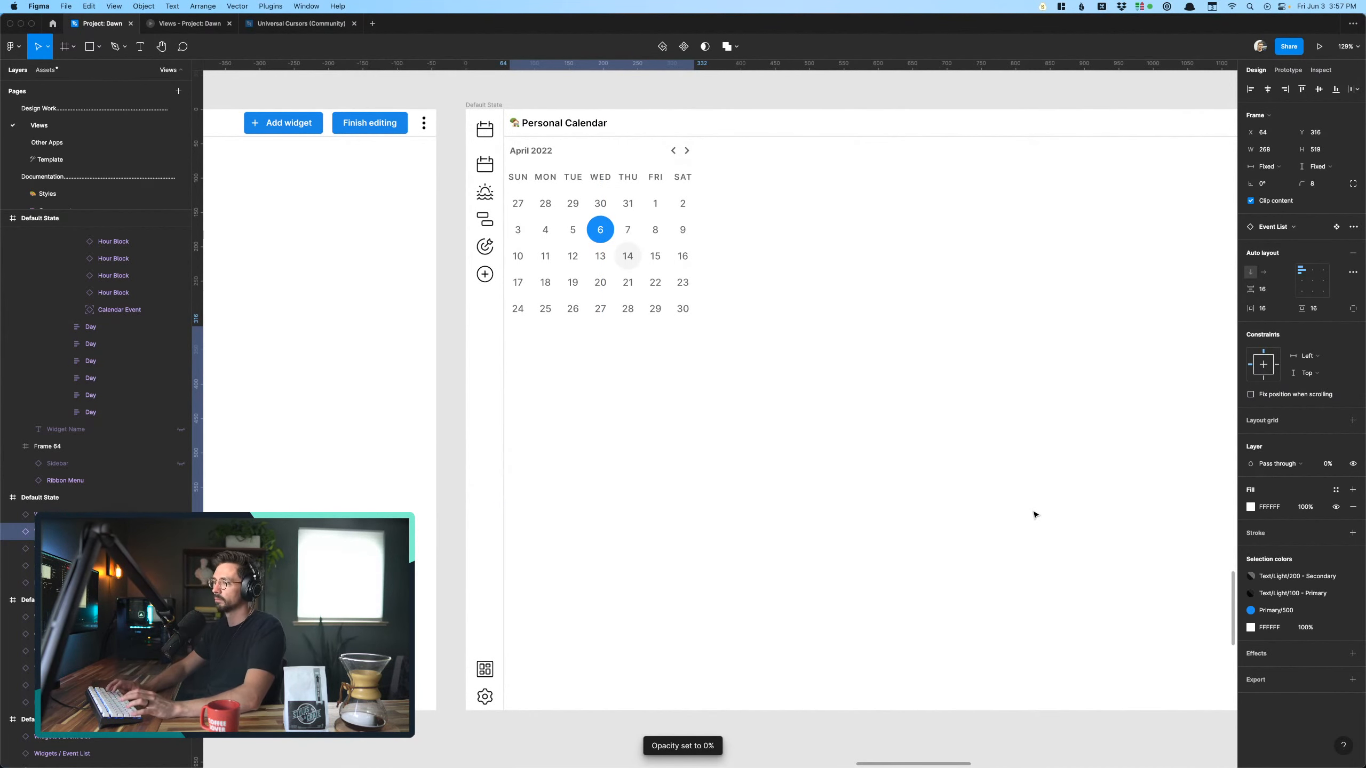
key("1")
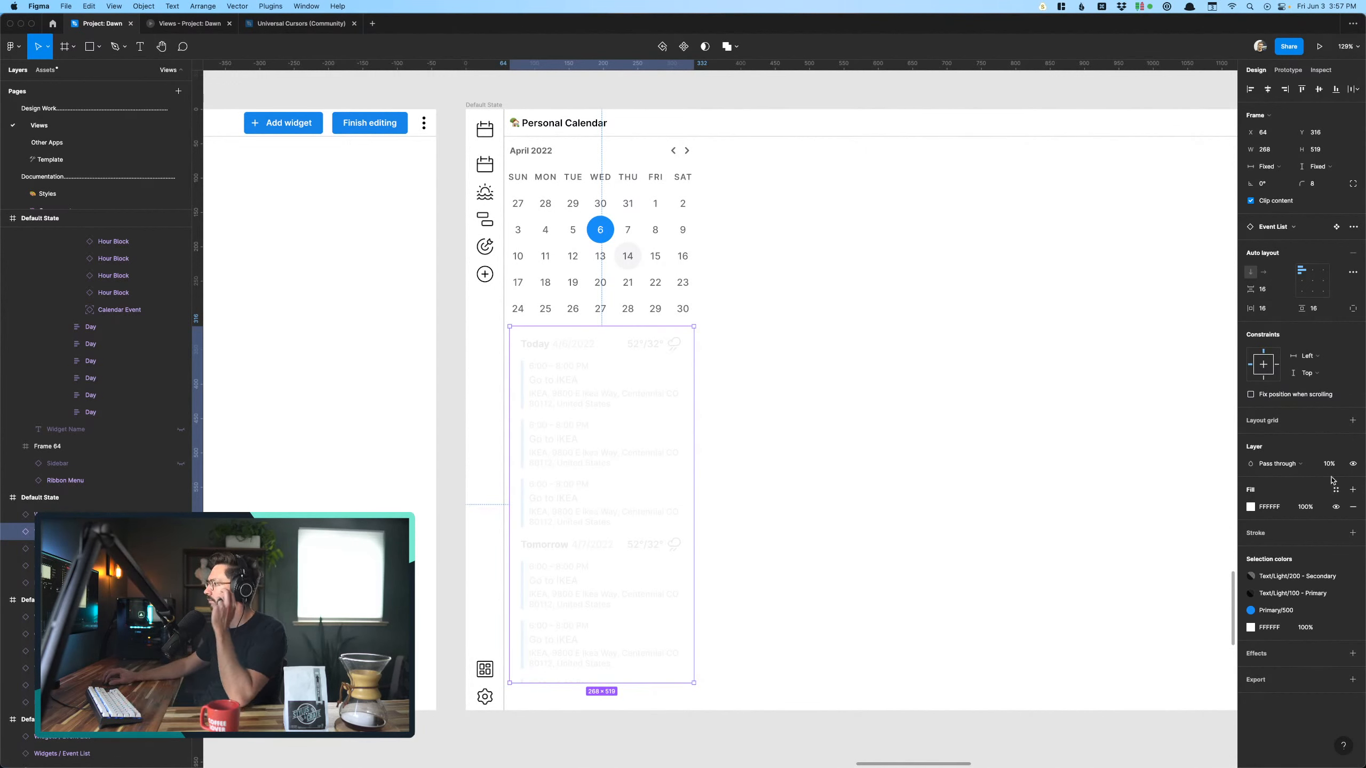
type("100")
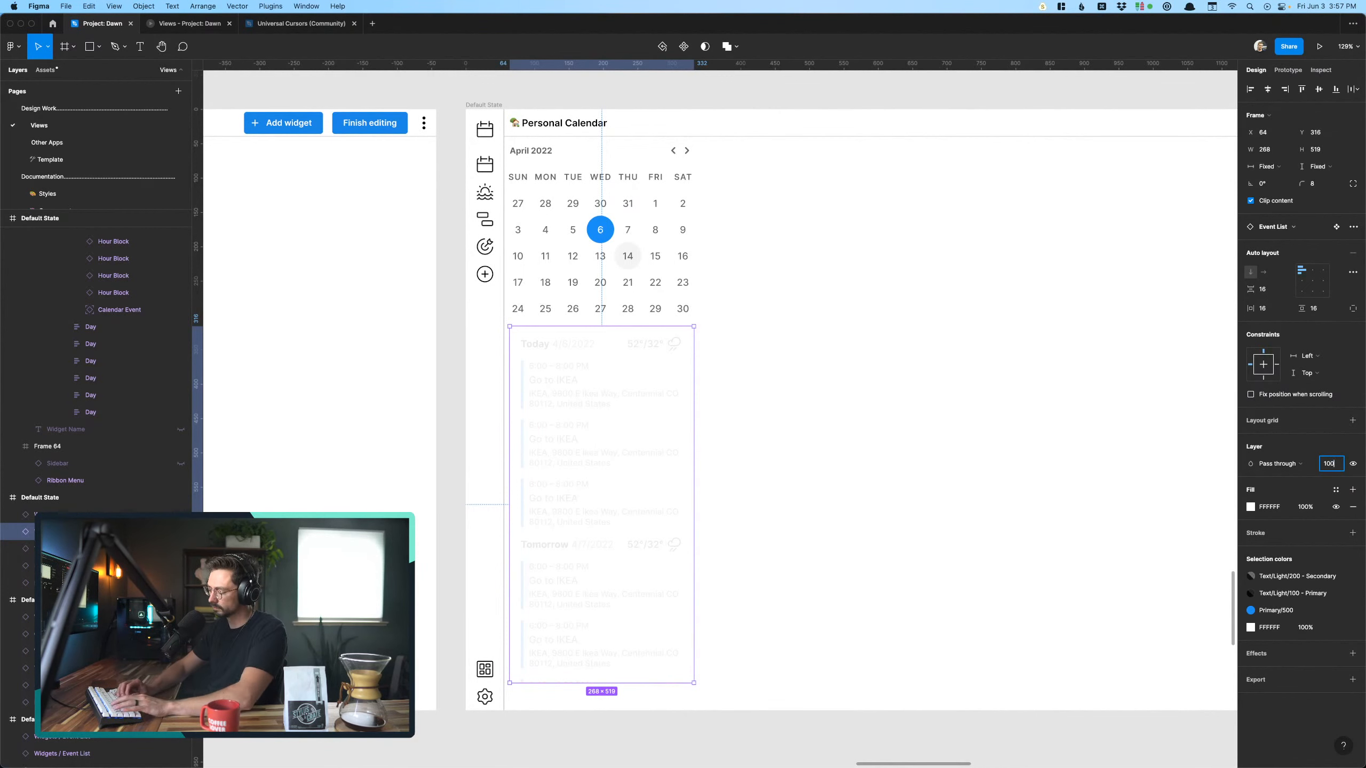
key("Return")
- Move the event list to X 57, Y 310, then try stretching it to the frame's lower edge and undo the stretch
left_click_drag(653, 490, 647, 486)
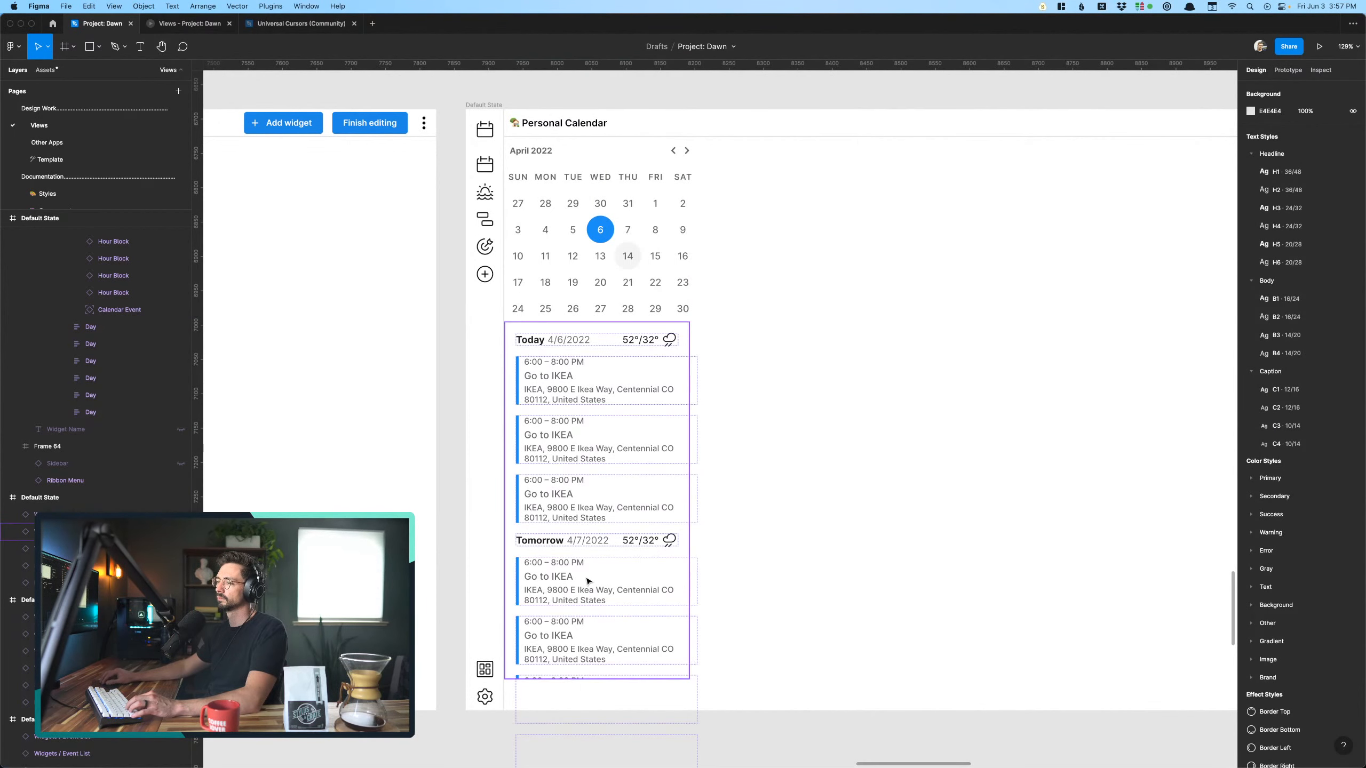
left_click_drag(599, 683, 599, 711)
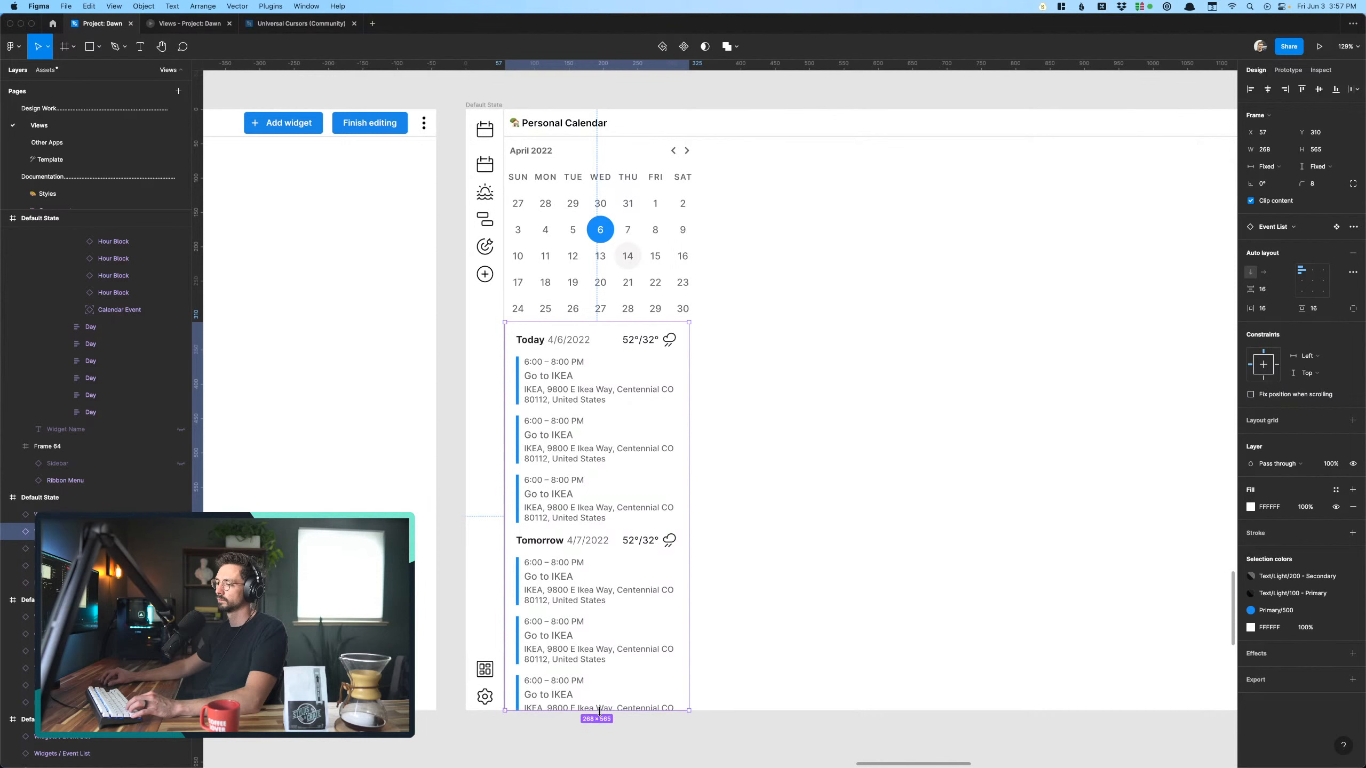
key("super+z")
left_click(855, 595)
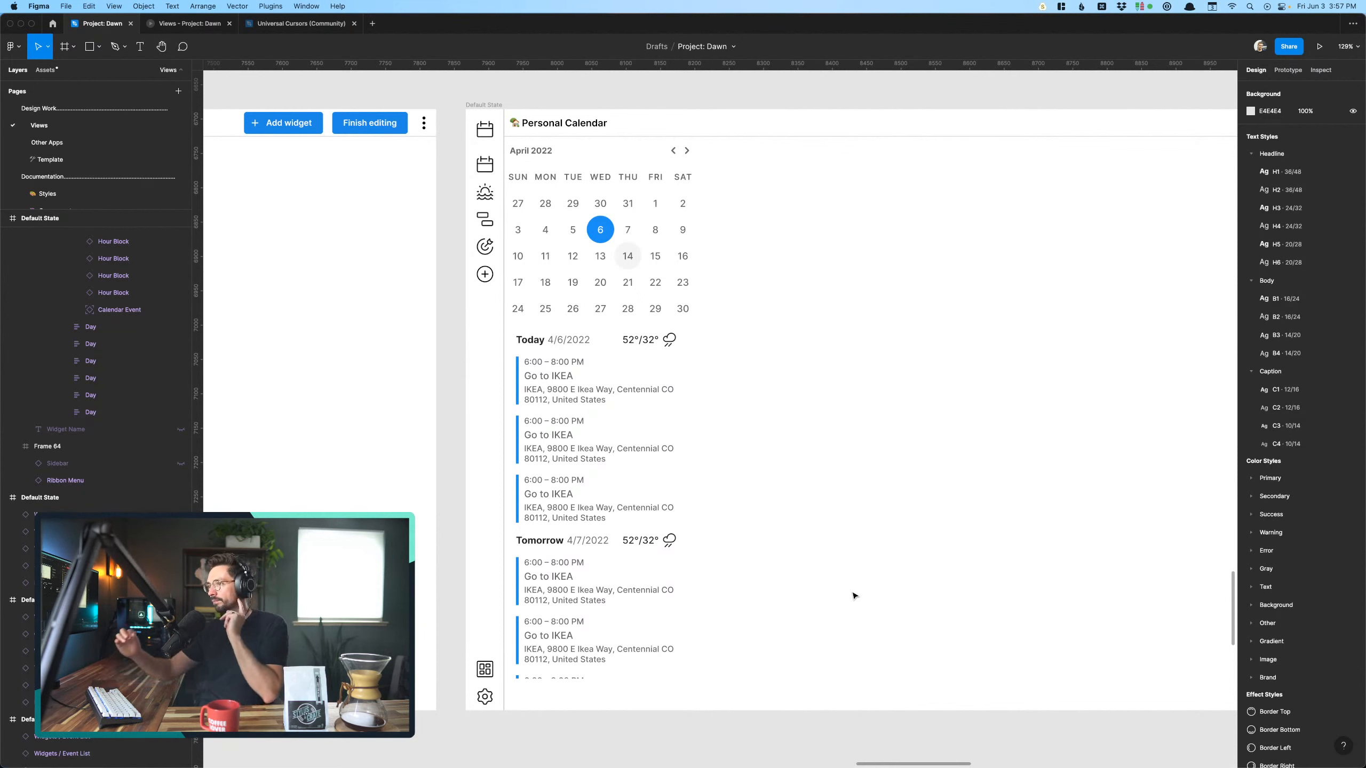
- Resize the event list to a height of 517 and inspect the mini calendar's bounds above it
left_click(672, 570)
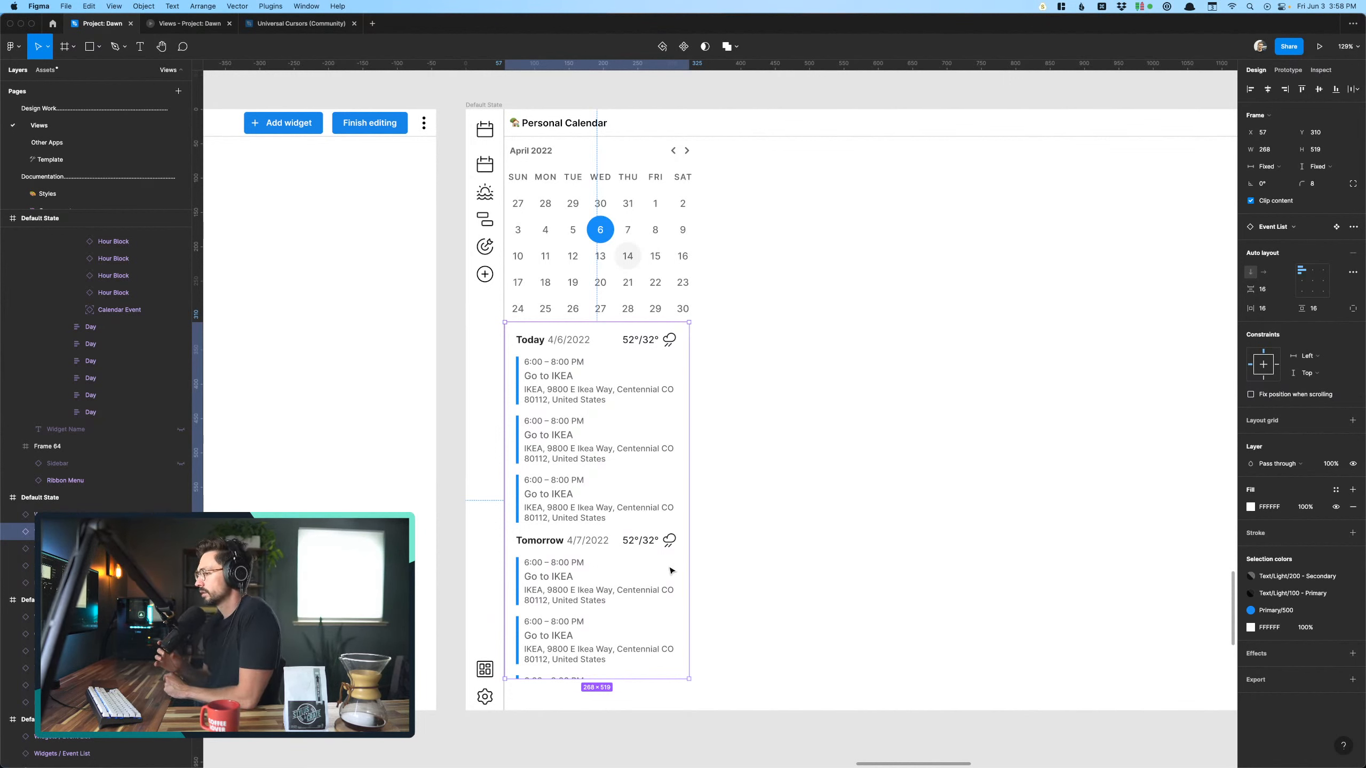
mouse_move(647, 678)
left_mouse_down()
mouse_move(645, 720)
mouse_move(645, 680)
left_mouse_up()
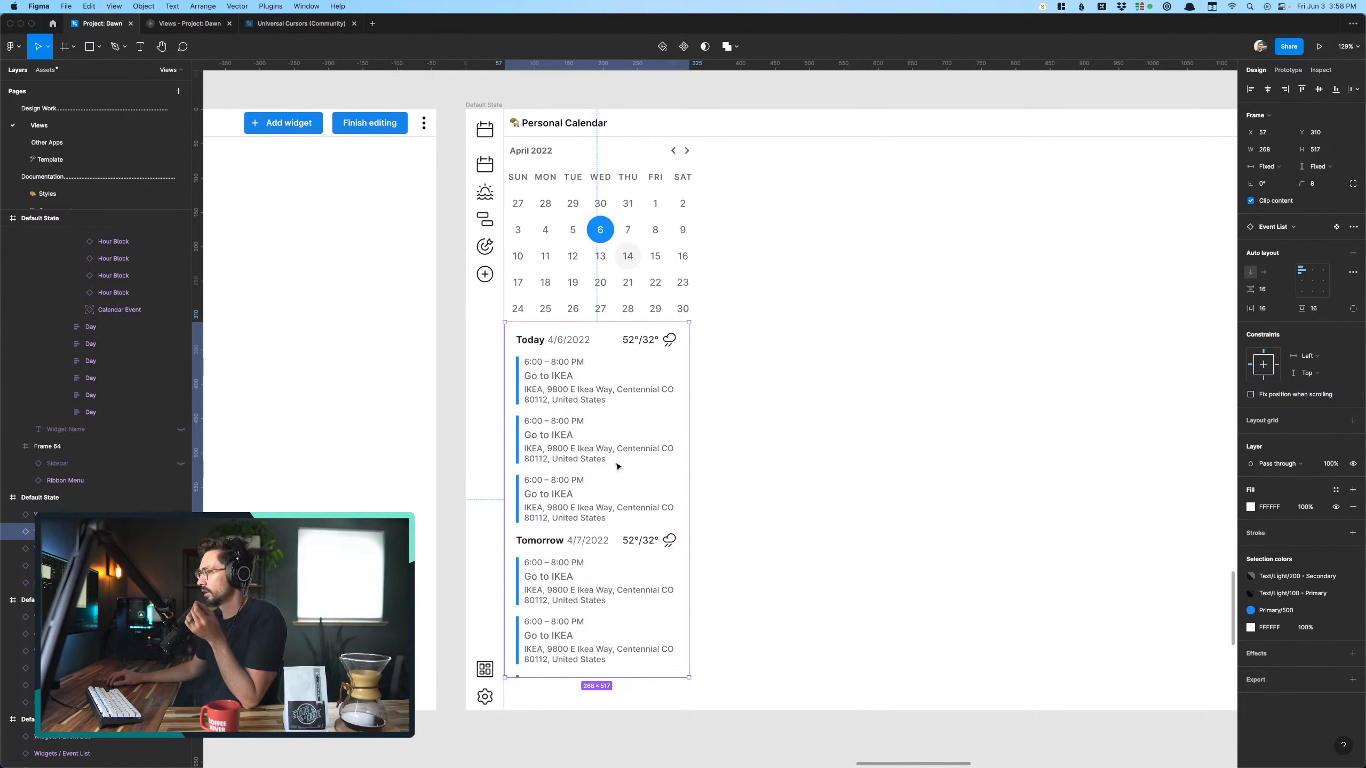
left_click(623, 284)
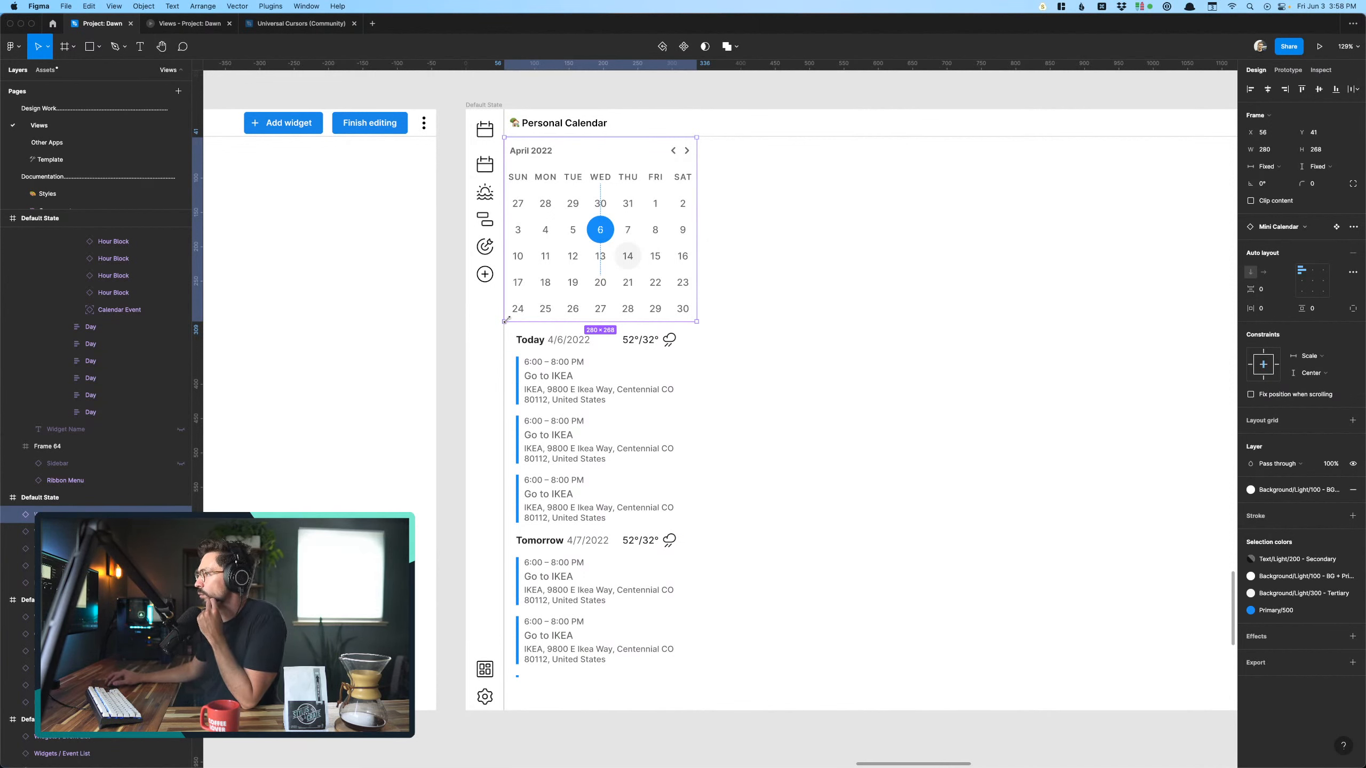
left_click(554, 409)
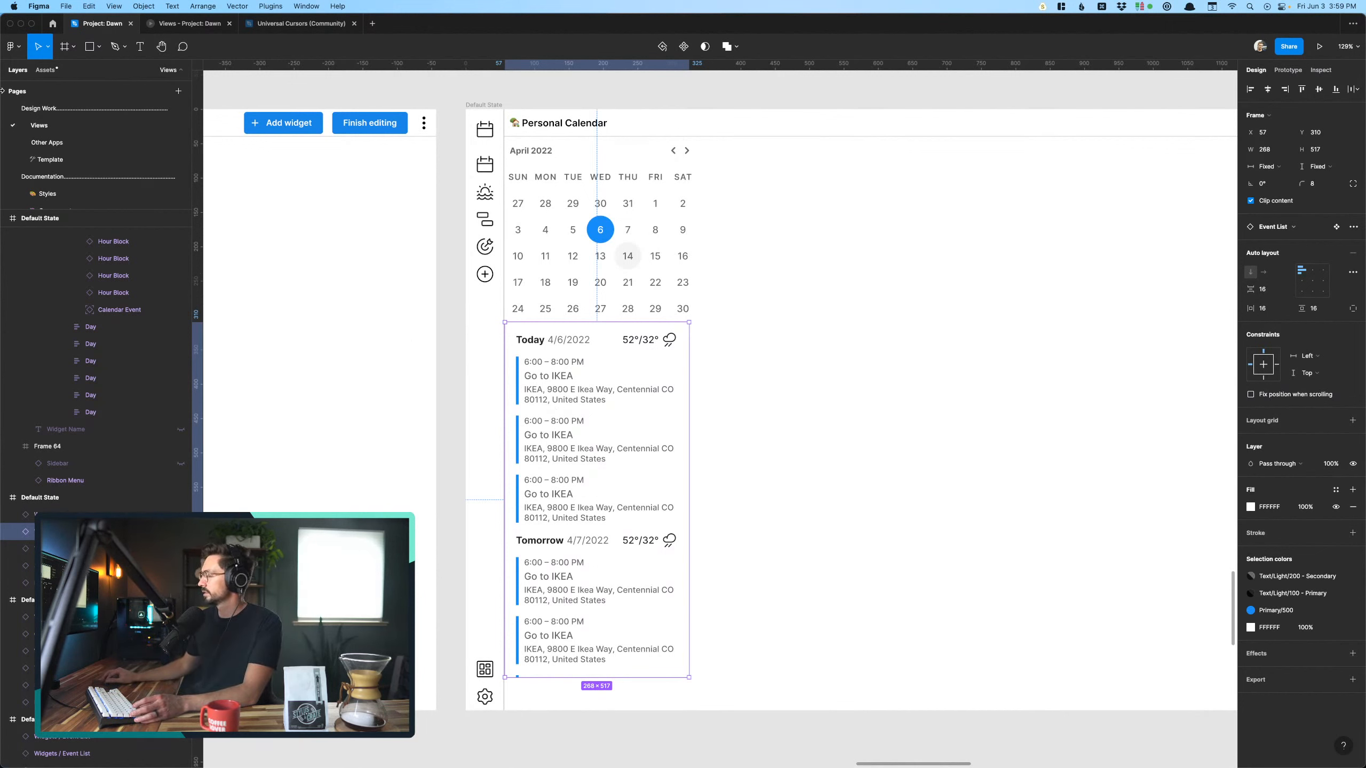
left_click(316, 301)
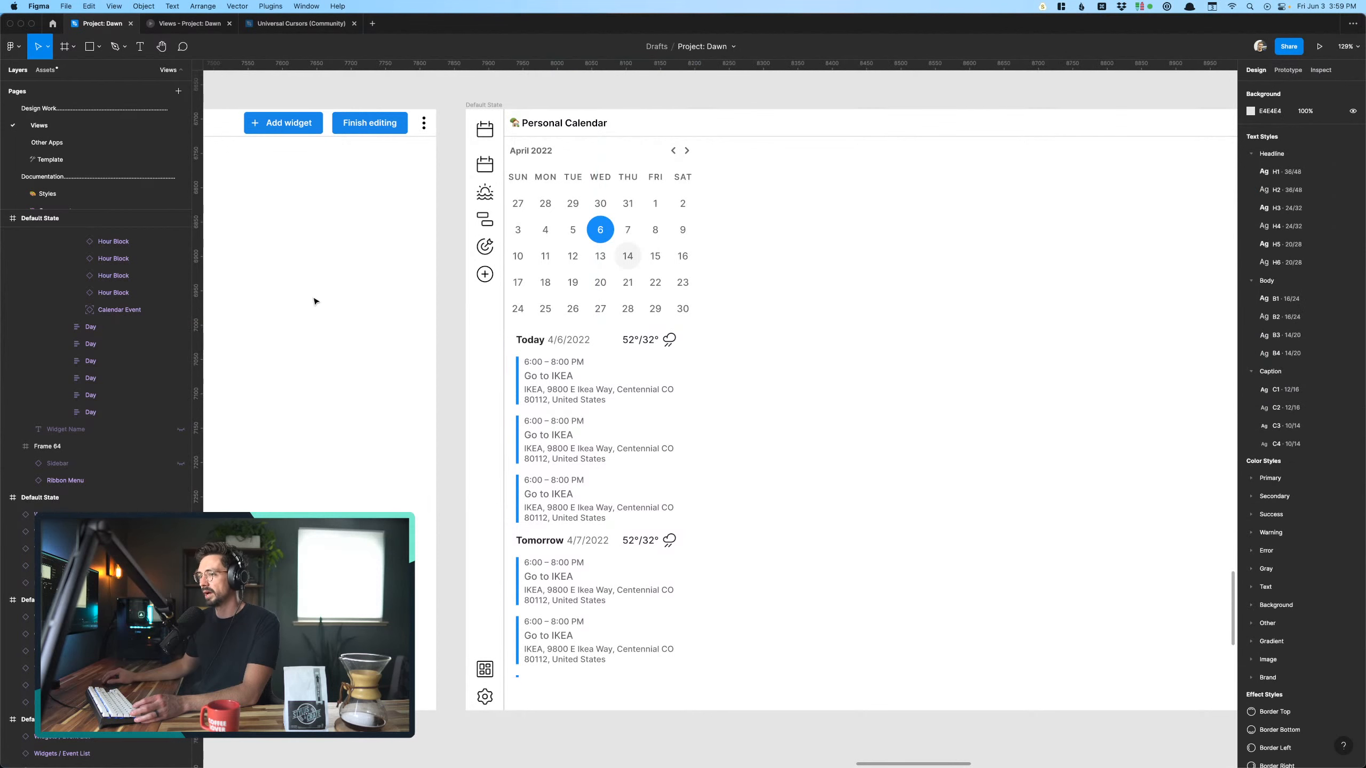